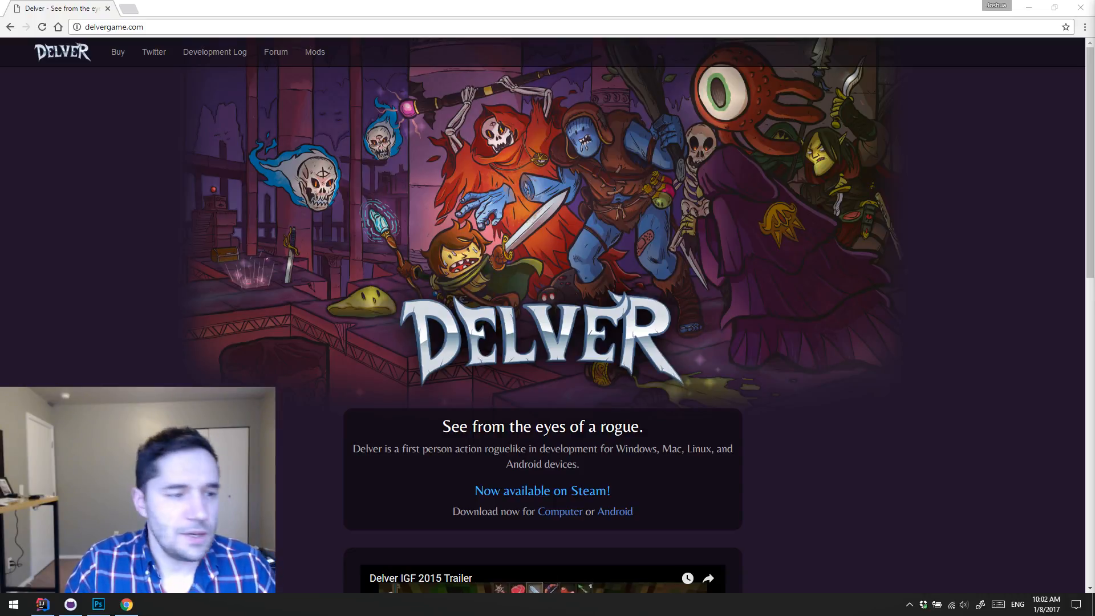
Step: Close the browser, open a Windows command prompt and change to the Repositories\GitHub\delver directory
{"action": "left_click", "coordinate": [1077, 10]}
{"action": "key", "text": "super+r"}
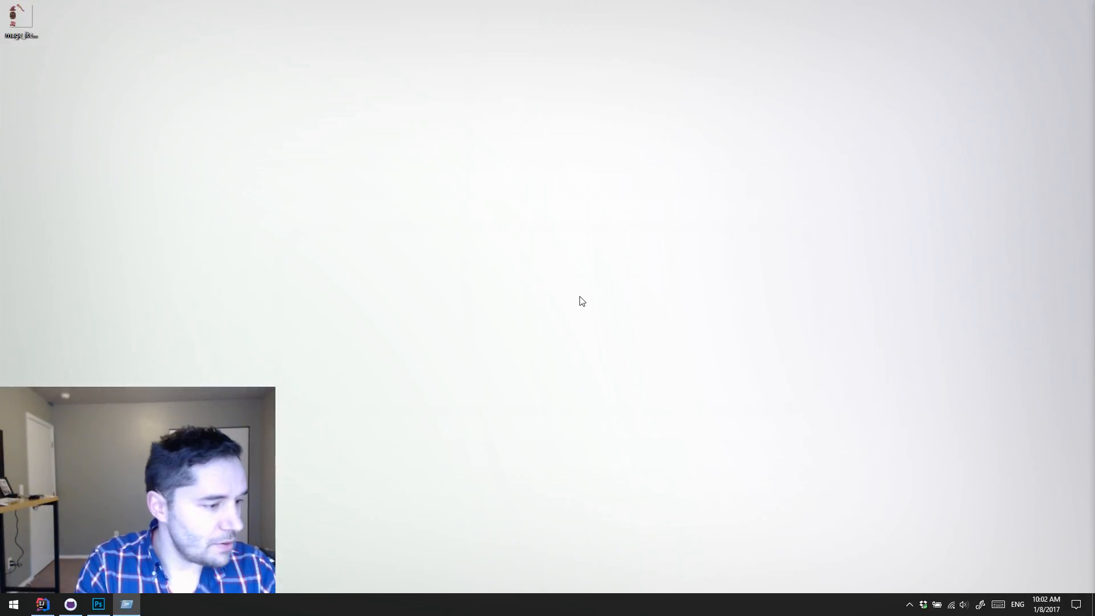
{"action": "key", "text": "Return"}
{"action": "type", "text": "c"}
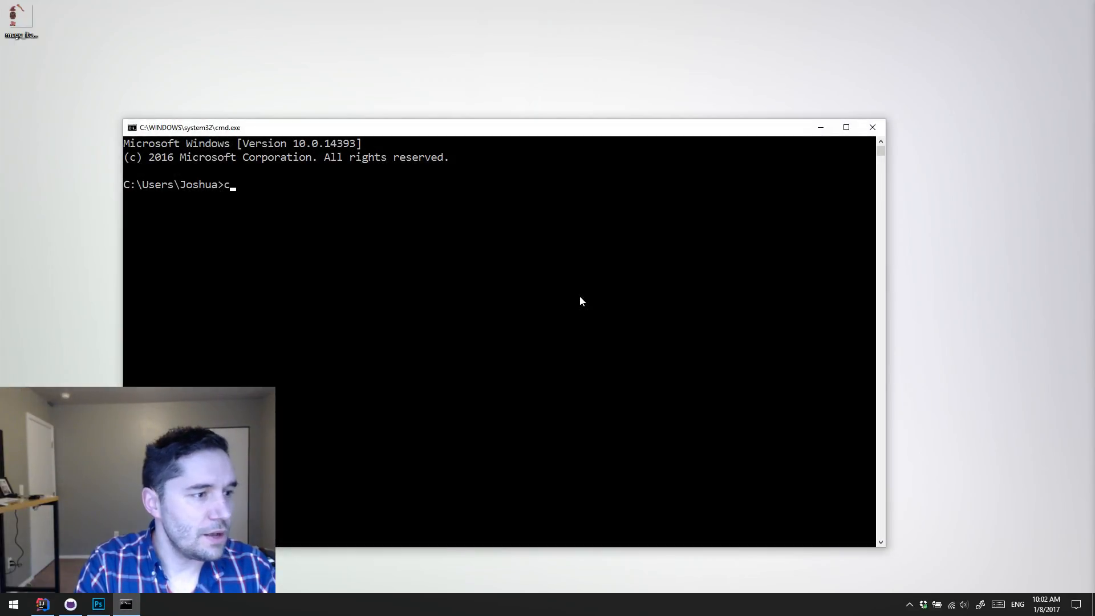
{"action": "type", "text": "d Repositories"}
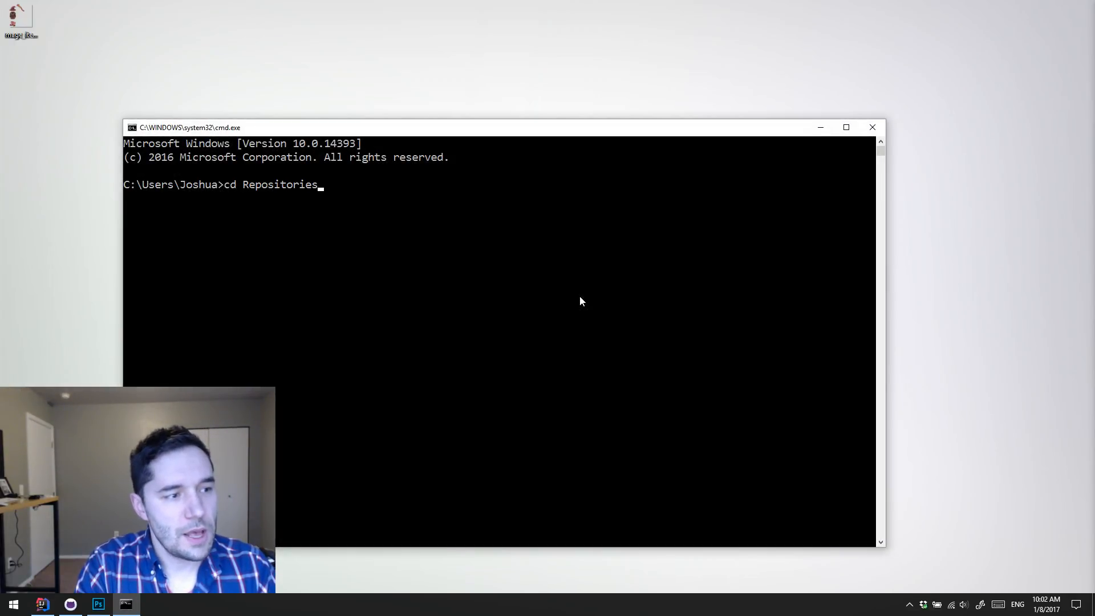
{"action": "type", "text": "\\GitHub\\"}
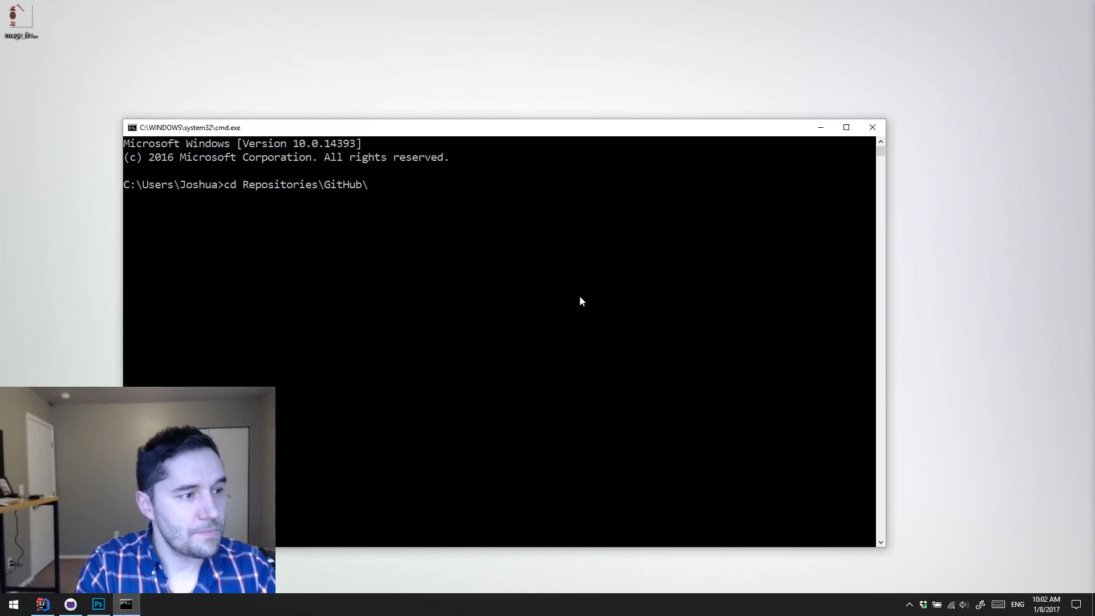
{"action": "type", "text": "delver"}
{"action": "key", "text": "Return"}
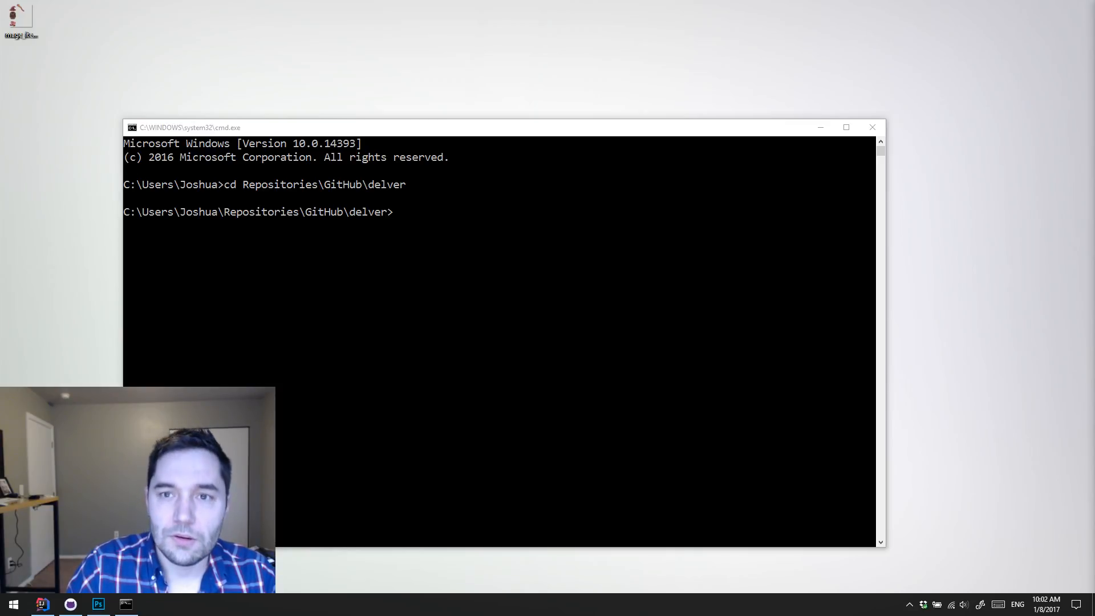
Step: Run git log --oneline --since="one week ago" --pretty=format:"%C(yellow)%h%Creset %s %C(green)<%an>%Creset" in the delver repository
{"action": "left_click", "coordinate": [507, 254]}
{"action": "type", "text": "git log --oneline --since=\"one week ago\" --pretty=format:\"%C(yellow)%h%Creset %s %C(green)<%an>%Creset\""}
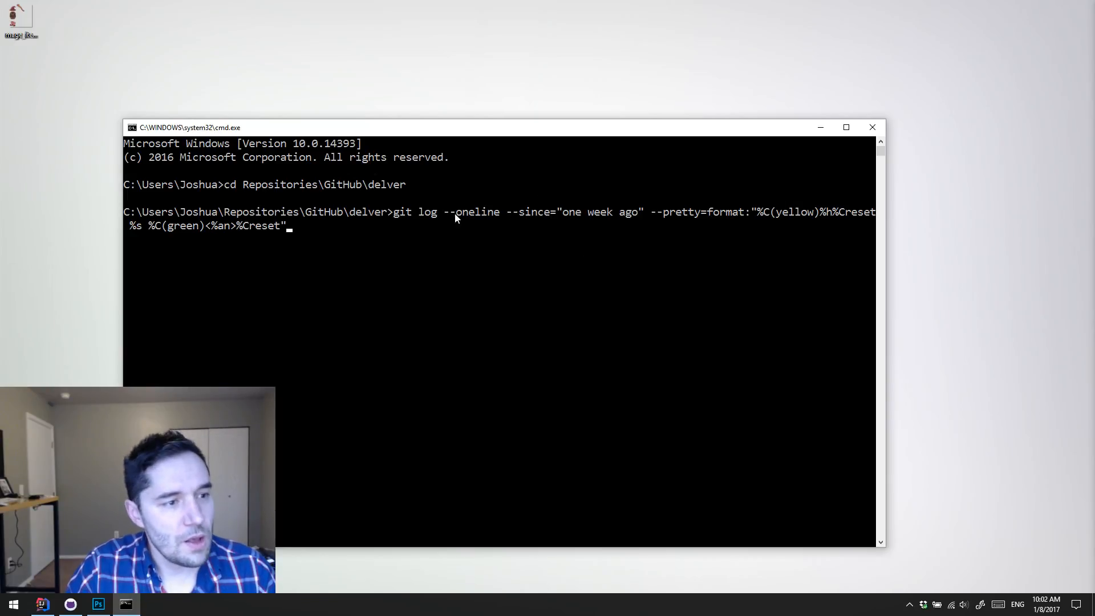
{"action": "left_click_drag", "start_coordinate": [639, 213], "coordinate": [559, 214]}
{"action": "left_click", "coordinate": [654, 226]}
{"action": "left_click_drag", "start_coordinate": [655, 212], "coordinate": [799, 217]}
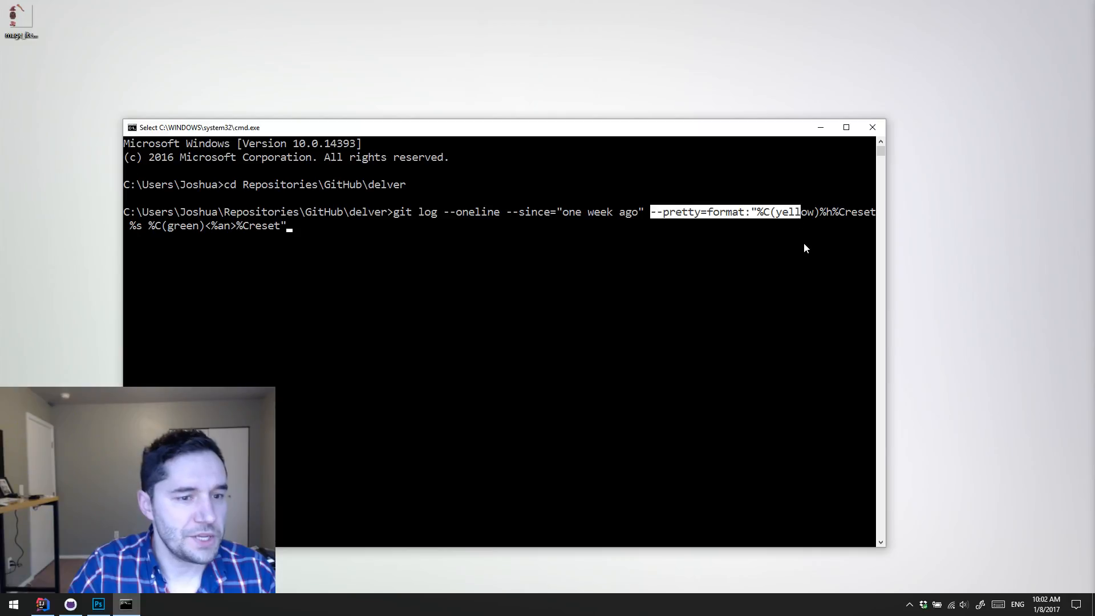
{"action": "left_click", "coordinate": [805, 245]}
{"action": "key", "text": "Escape"}
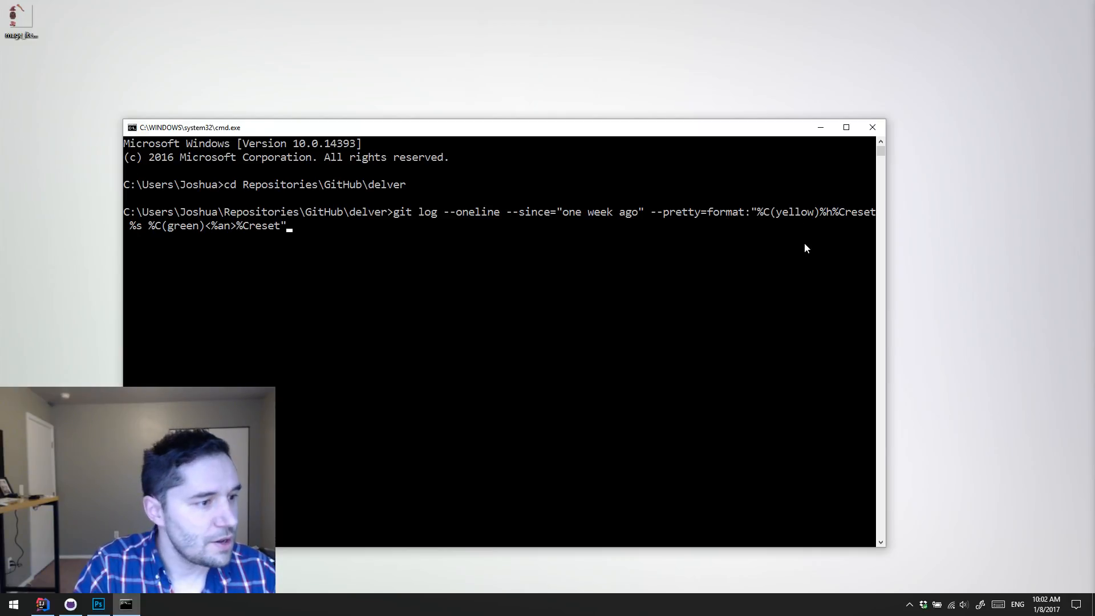
{"action": "key", "text": "Return"}
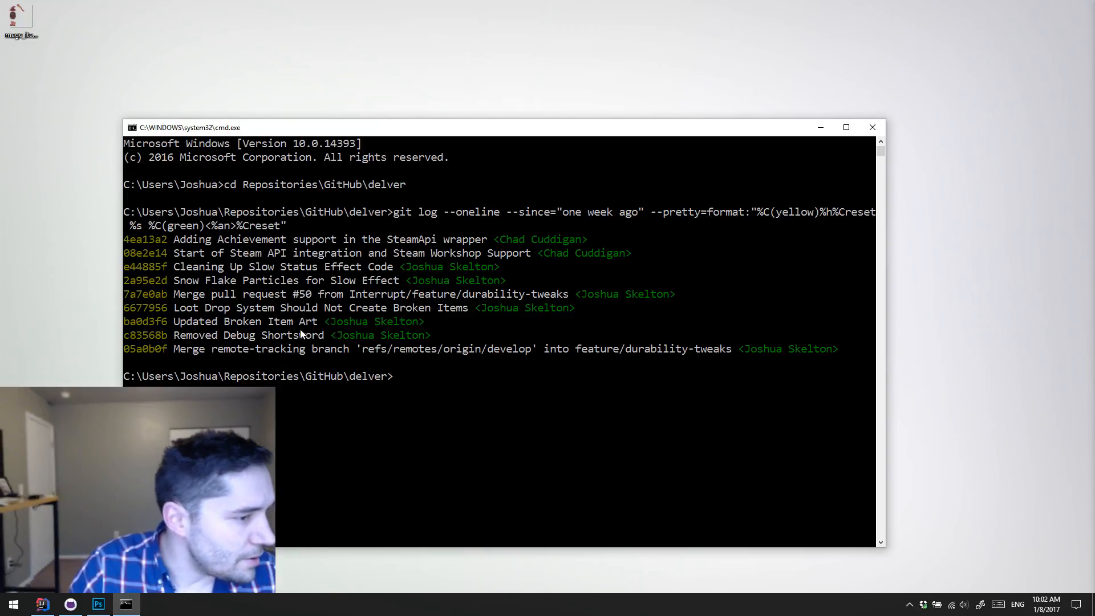
Step: Review the past week's commit messages, including the slow status effect, Steam API and Steam Workshop entries
{"action": "left_click", "coordinate": [240, 321]}
{"action": "left_click_drag", "start_coordinate": [371, 349], "coordinate": [258, 268]}
{"action": "left_click", "coordinate": [264, 266]}
{"action": "left_click", "coordinate": [258, 267]}
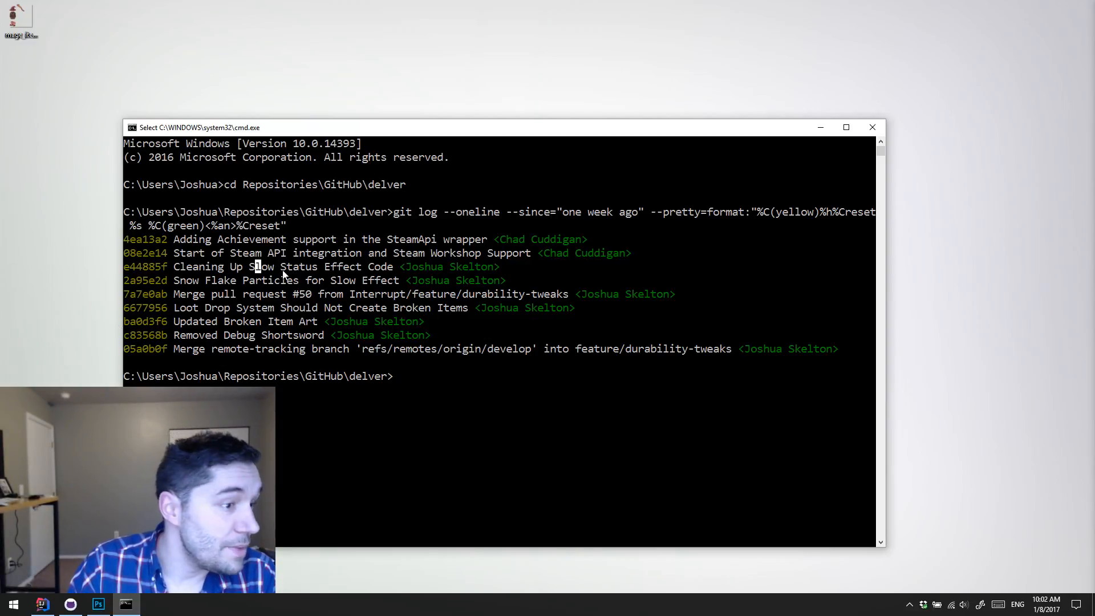
{"action": "left_click_drag", "start_coordinate": [491, 253], "coordinate": [375, 253]}
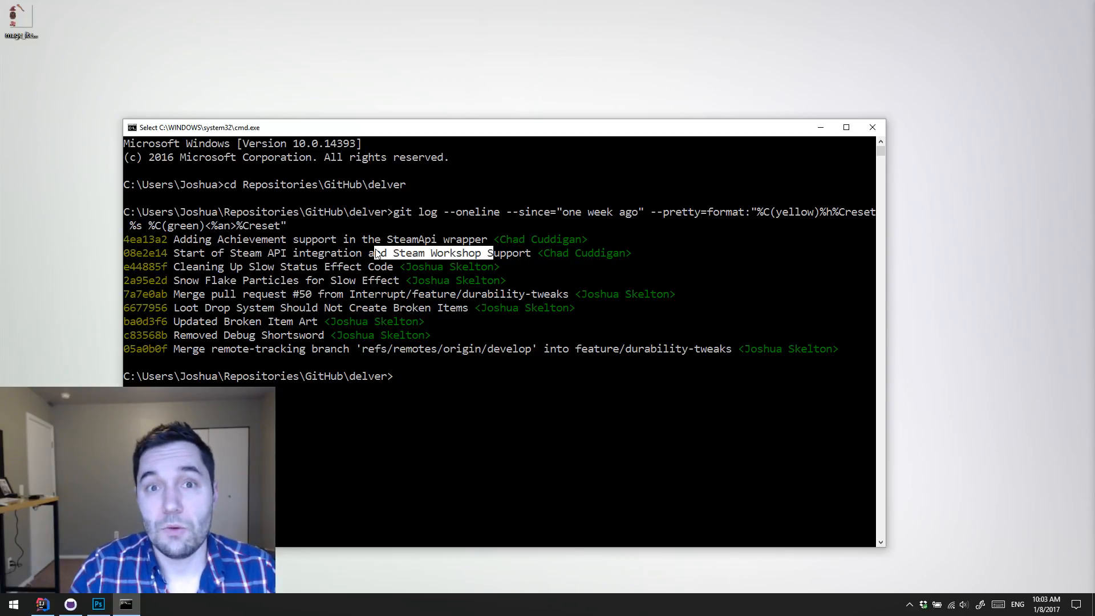
{"action": "left_click", "coordinate": [389, 253]}
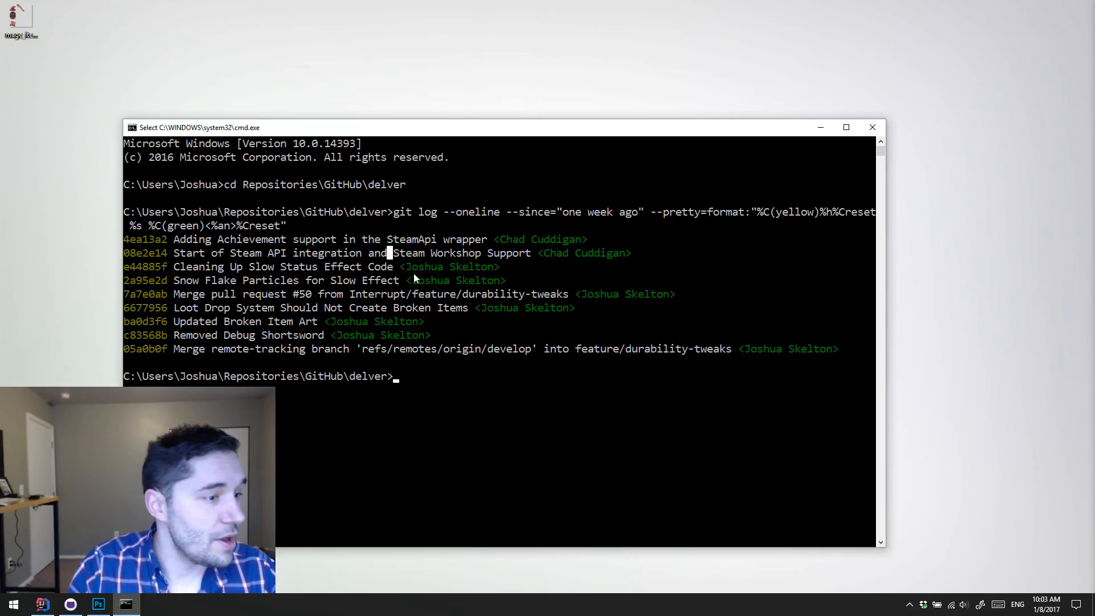
{"action": "left_click_drag", "start_coordinate": [174, 253], "coordinate": [518, 254]}
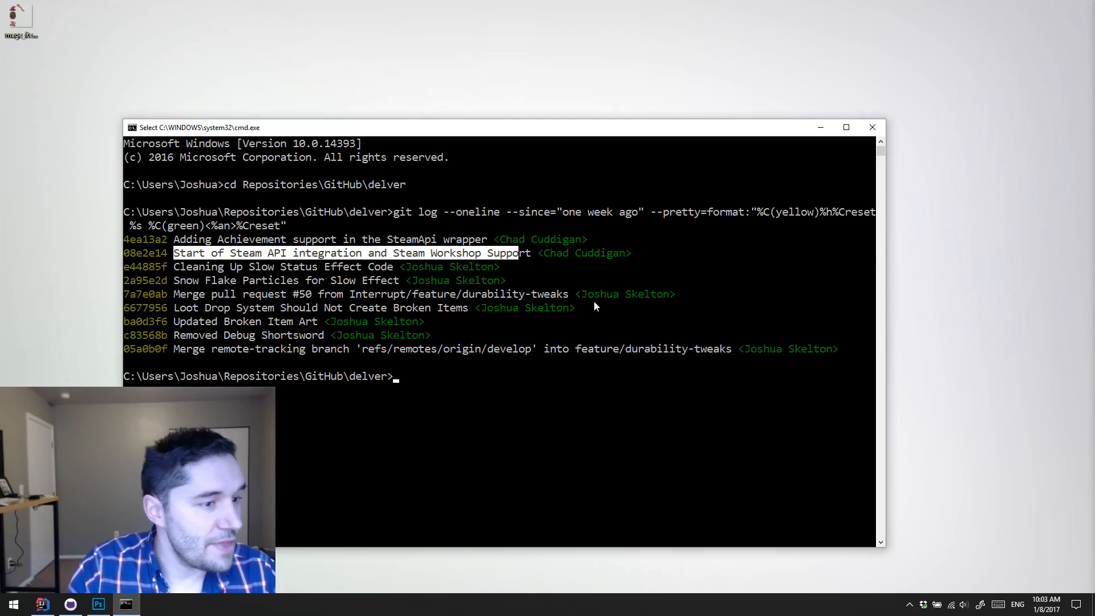
{"action": "left_click", "coordinate": [534, 254]}
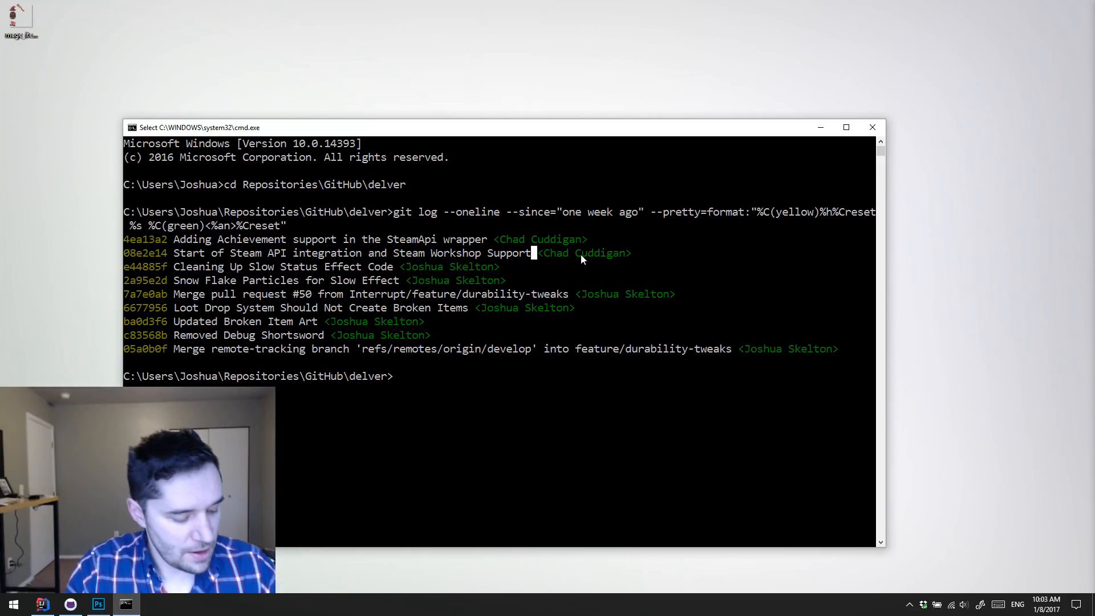
{"action": "key", "text": "alt+Tab"}
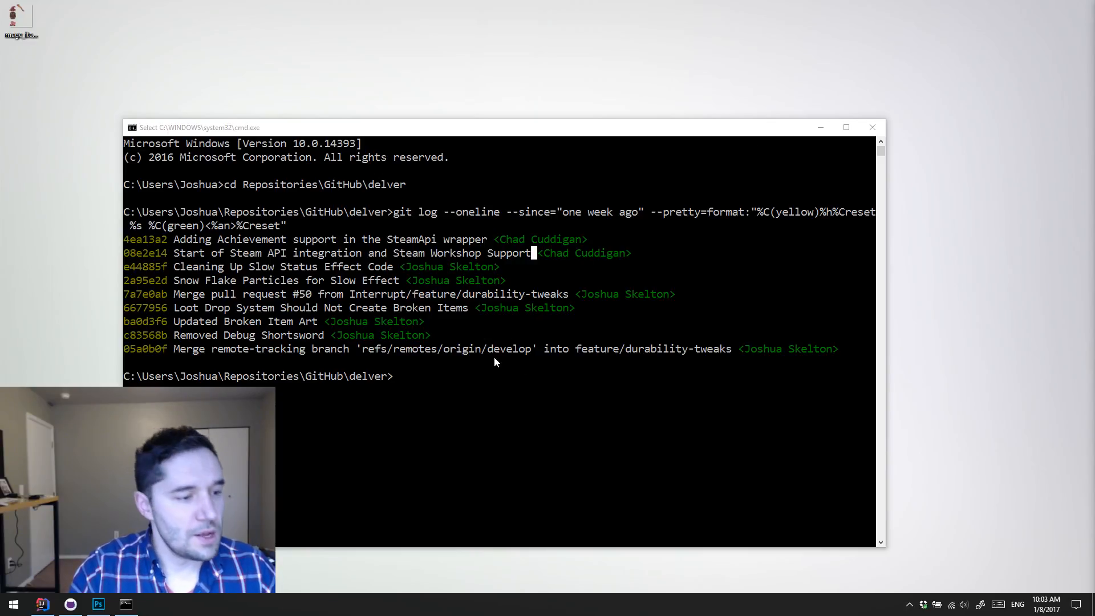
{"action": "left_click", "coordinate": [459, 377]}
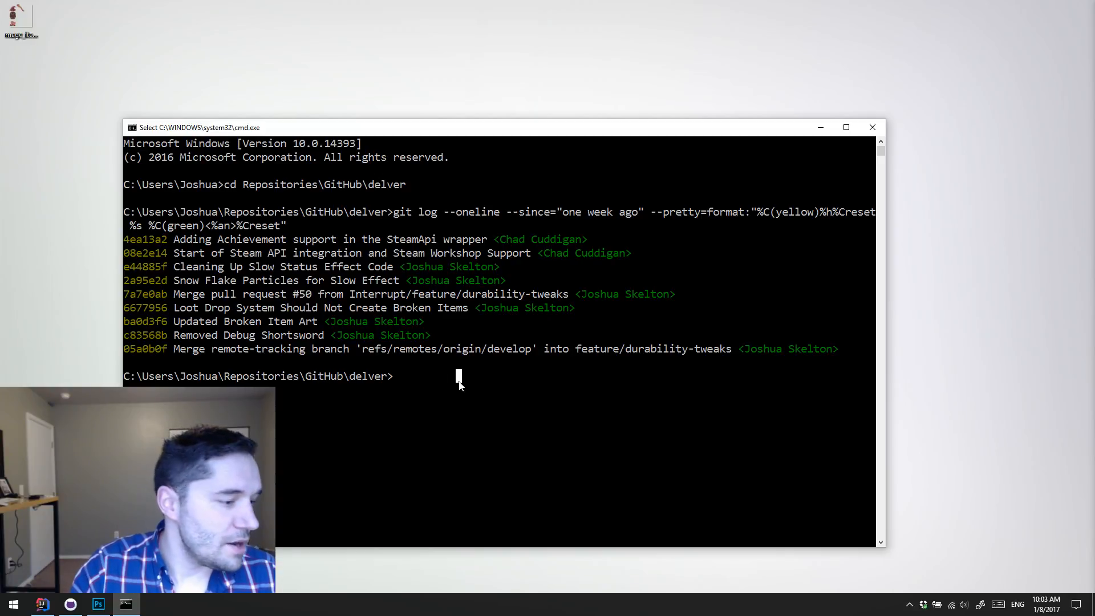
{"action": "left_click_drag", "start_coordinate": [230, 240], "coordinate": [267, 336]}
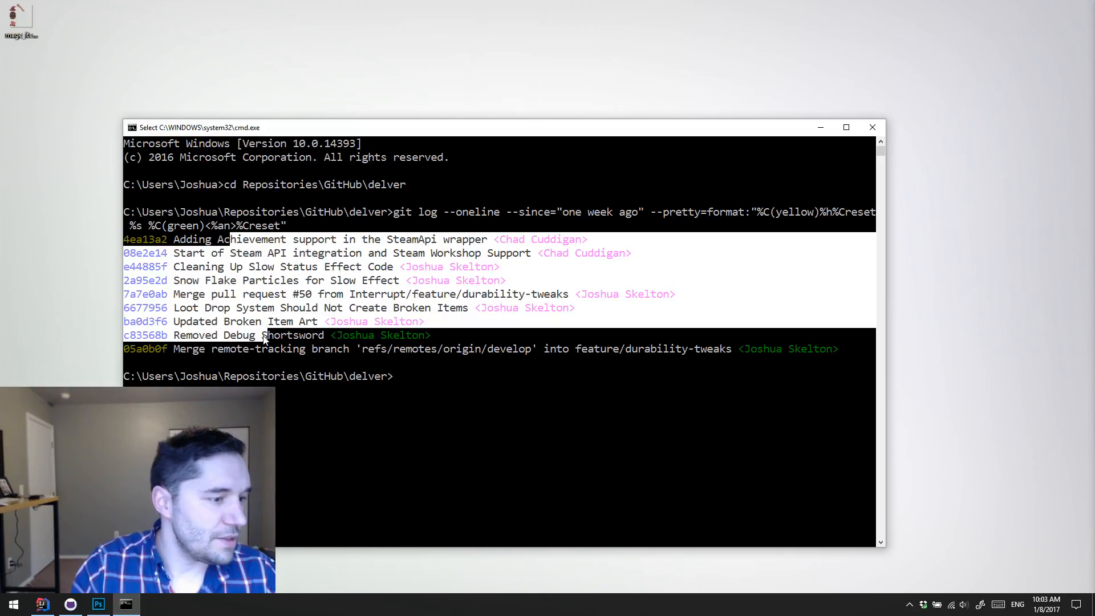
Step: Move the command prompt clear of the webcam area and switch the delver repository to the feature/languages-support branch in GitHub Desktop
{"action": "left_click_drag", "start_coordinate": [445, 127], "coordinate": [632, 28]}
{"action": "left_click", "coordinate": [519, 251]}
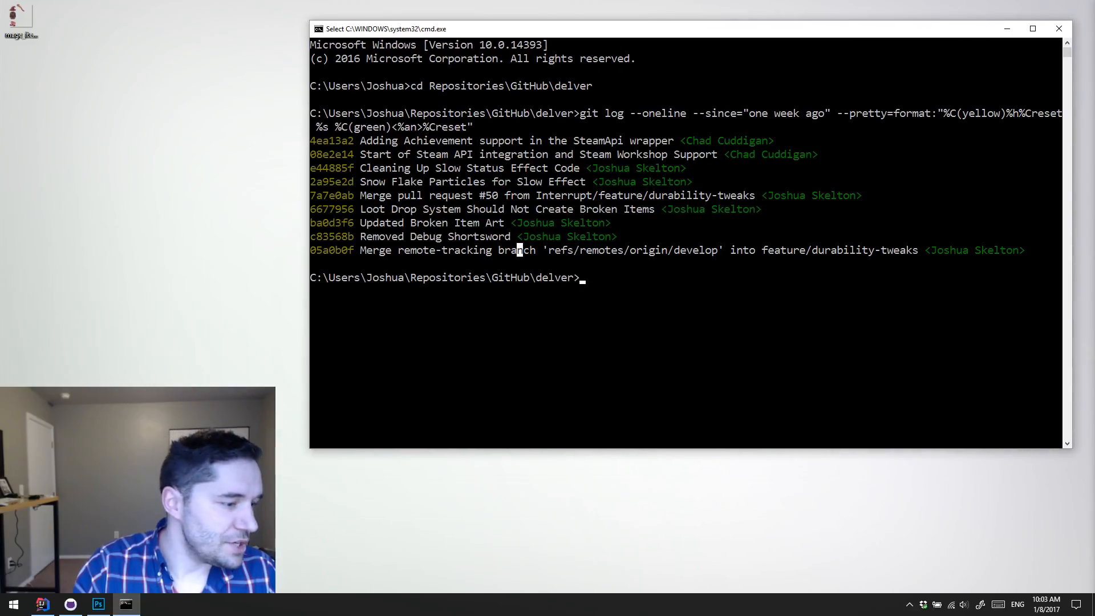
{"action": "left_click", "coordinate": [71, 605]}
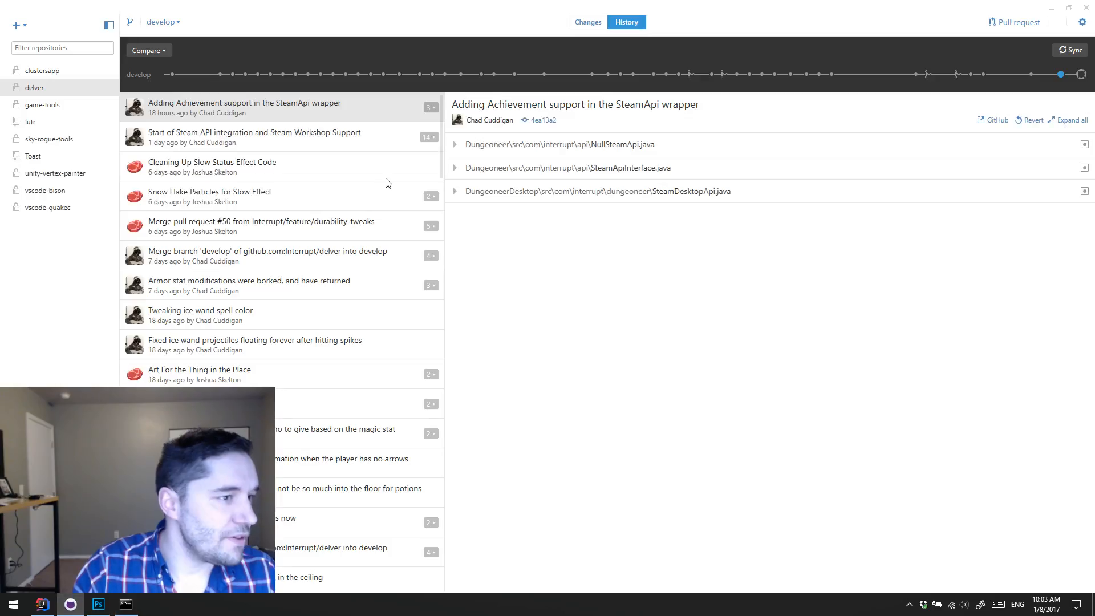
{"action": "left_click", "coordinate": [154, 24]}
{"action": "left_click", "coordinate": [232, 117]}
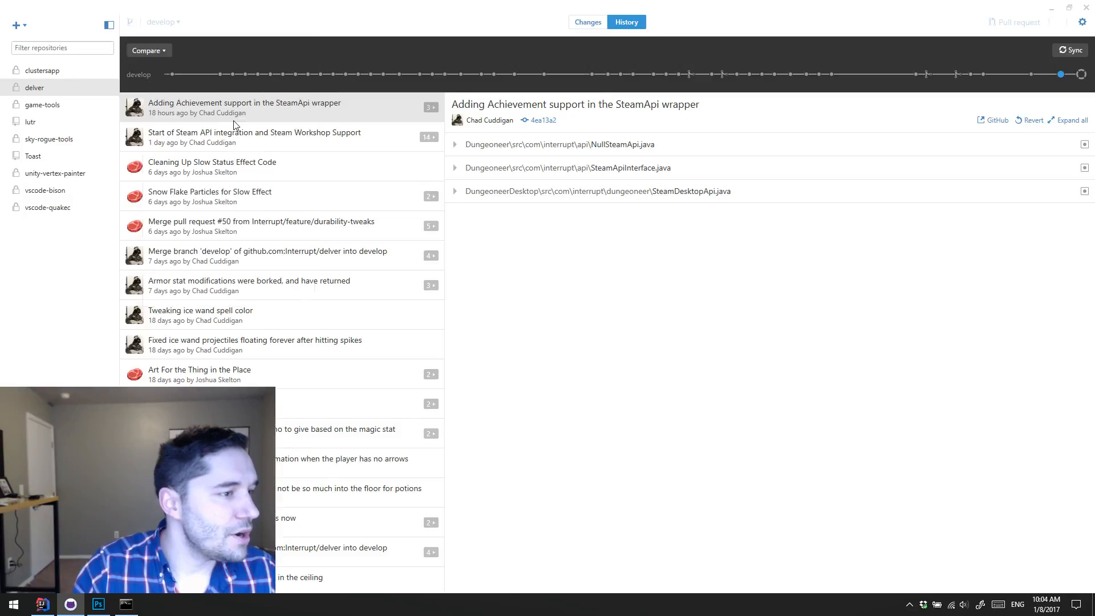
{"action": "left_click", "coordinate": [1053, 11]}
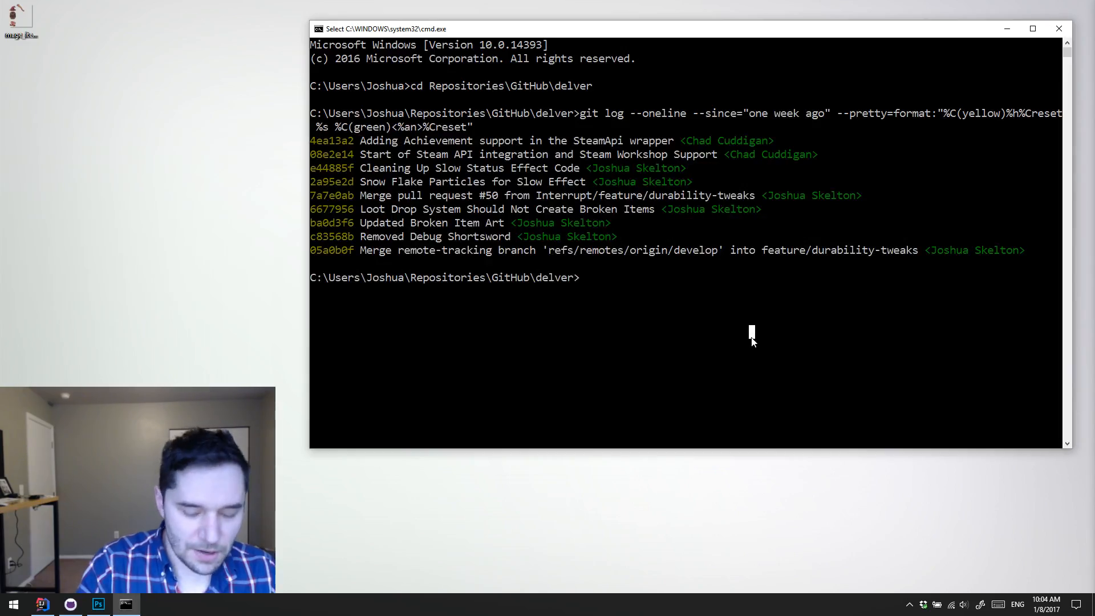
Step: Rerun the one-week git log for the checked-out branch and examine the JSON fallback and language implementation commits
{"action": "key", "text": "Up"}
{"action": "key", "text": "Return"}
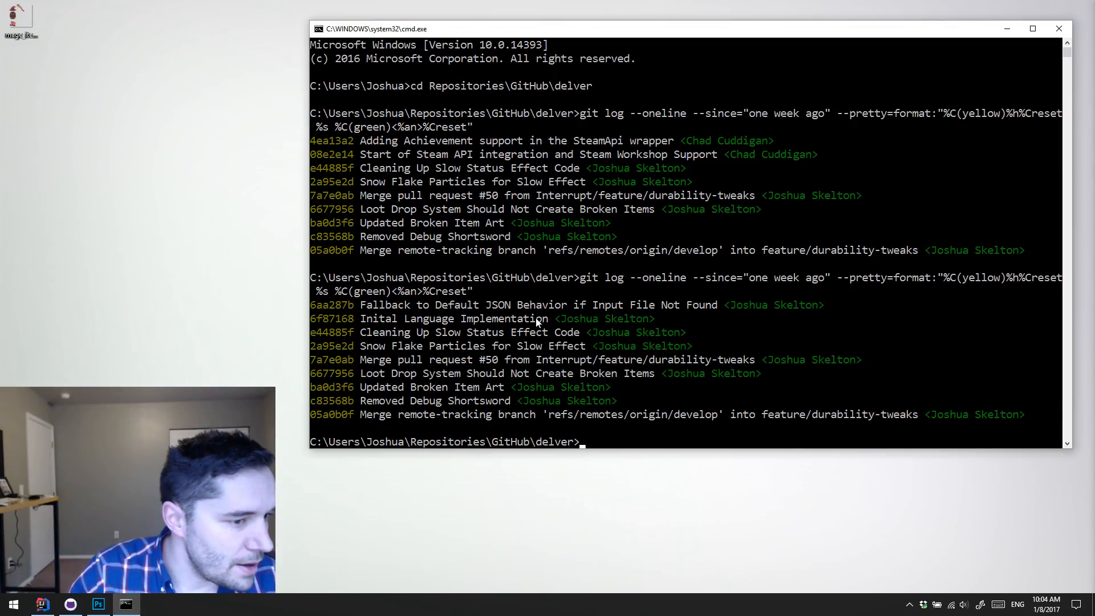
{"action": "left_click_drag", "start_coordinate": [564, 321], "coordinate": [364, 311]}
{"action": "left_click", "coordinate": [365, 306]}
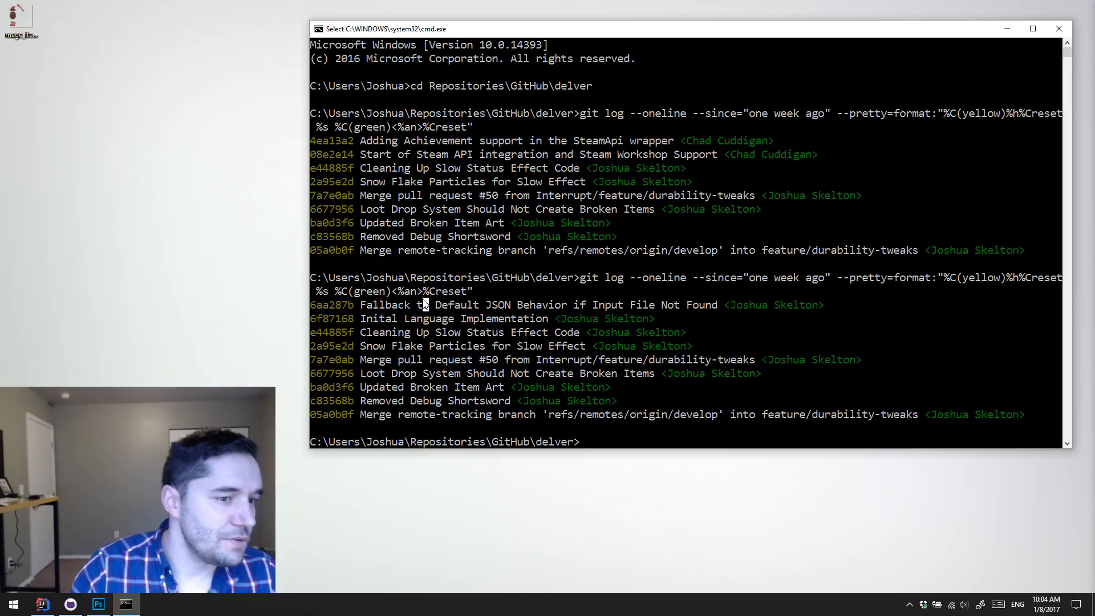
{"action": "left_click_drag", "start_coordinate": [494, 319], "coordinate": [403, 320]}
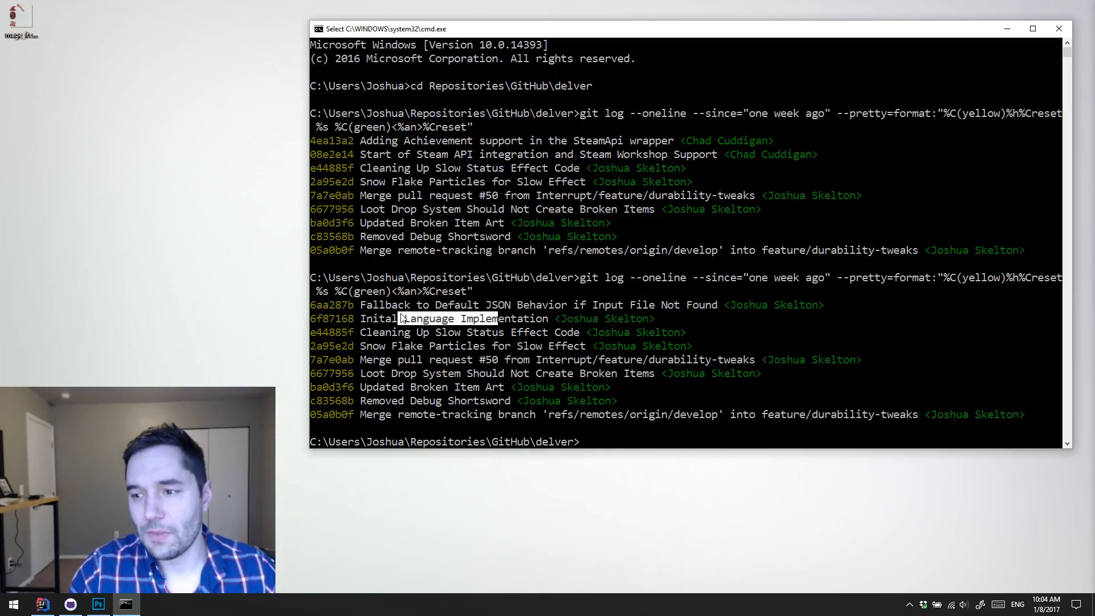
{"action": "left_click_drag", "start_coordinate": [368, 319], "coordinate": [548, 320]}
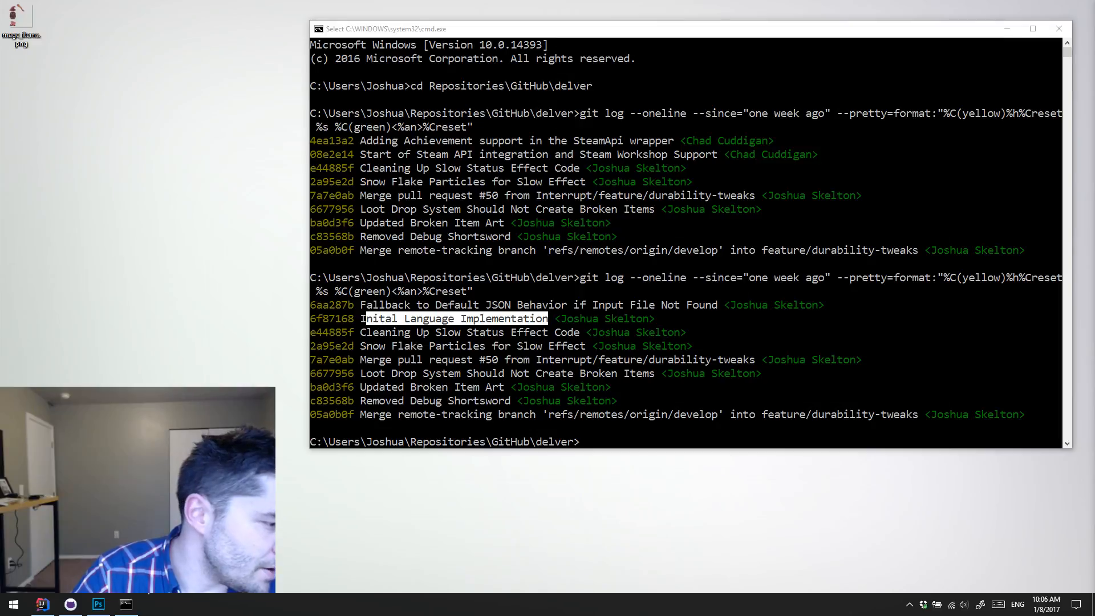
Step: Switch to Photoshop, maximize its window with mage_items.png open and show the grid over the sprites
{"action": "key", "text": "alt+Tab"}
{"action": "left_click_drag", "start_coordinate": [385, 8], "coordinate": [389, 41]}
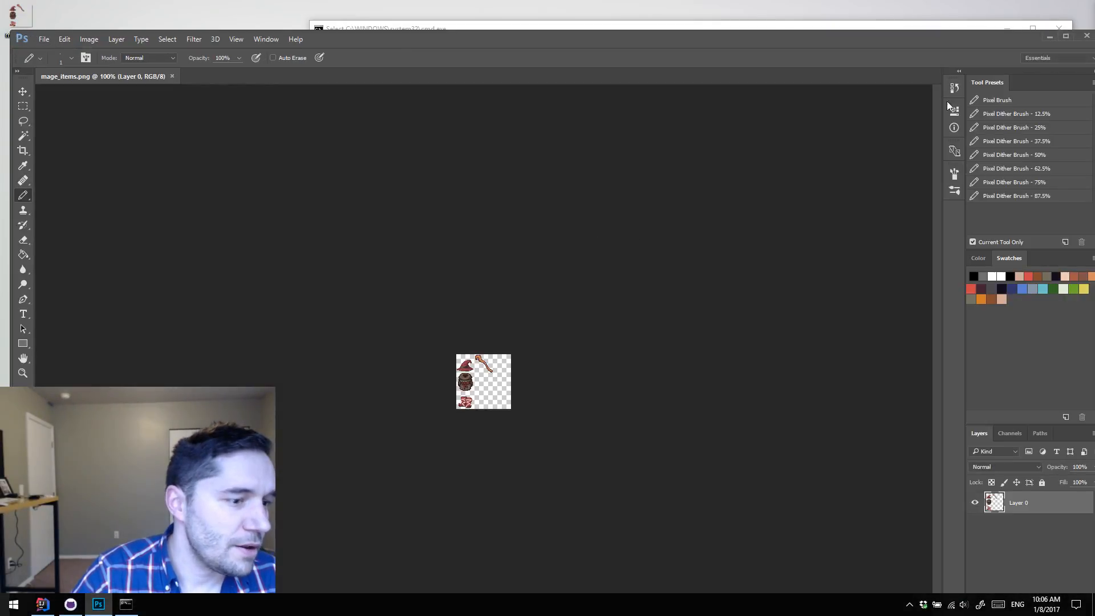
{"action": "left_click", "coordinate": [1066, 36]}
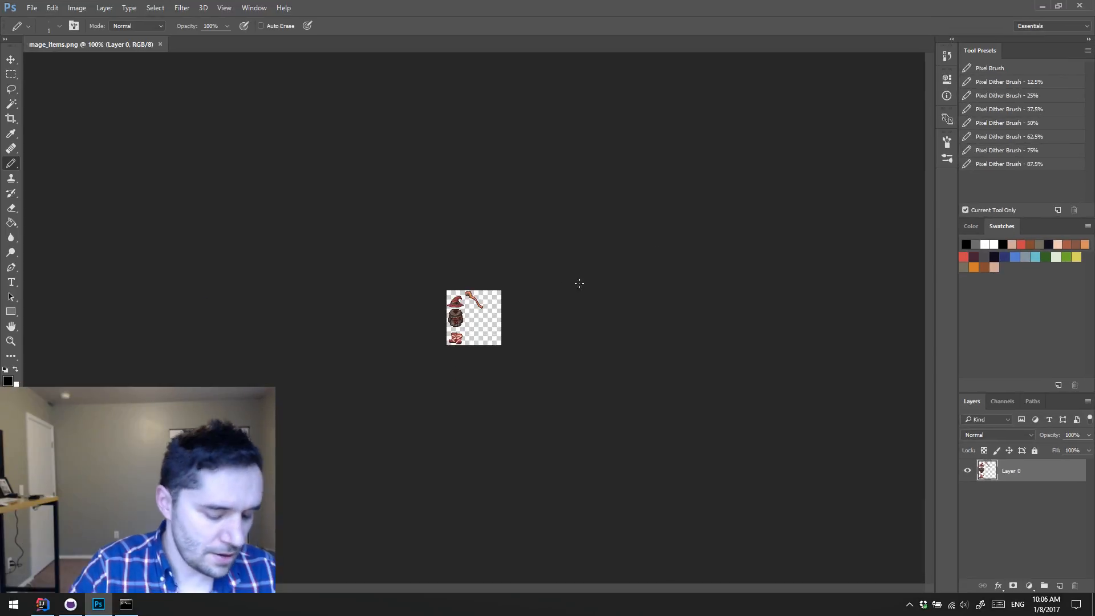
{"action": "key", "text": "z"}
{"action": "left_click", "coordinate": [485, 294]}
{"action": "left_click", "coordinate": [476, 307]}
{"action": "left_click", "coordinate": [475, 307]}
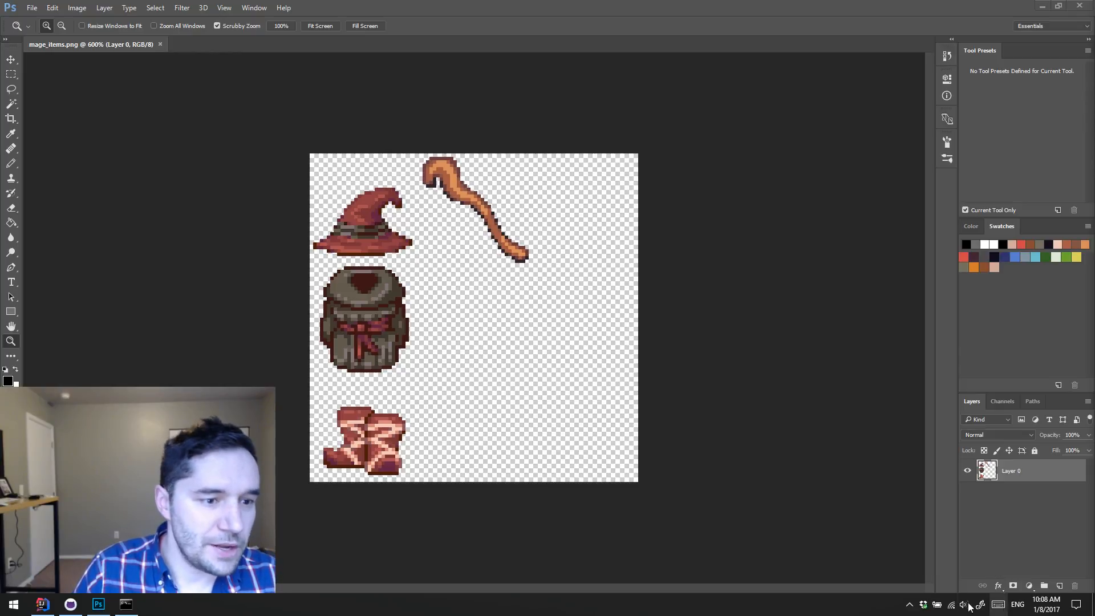
{"action": "key", "text": "ctrl+apostrophe"}
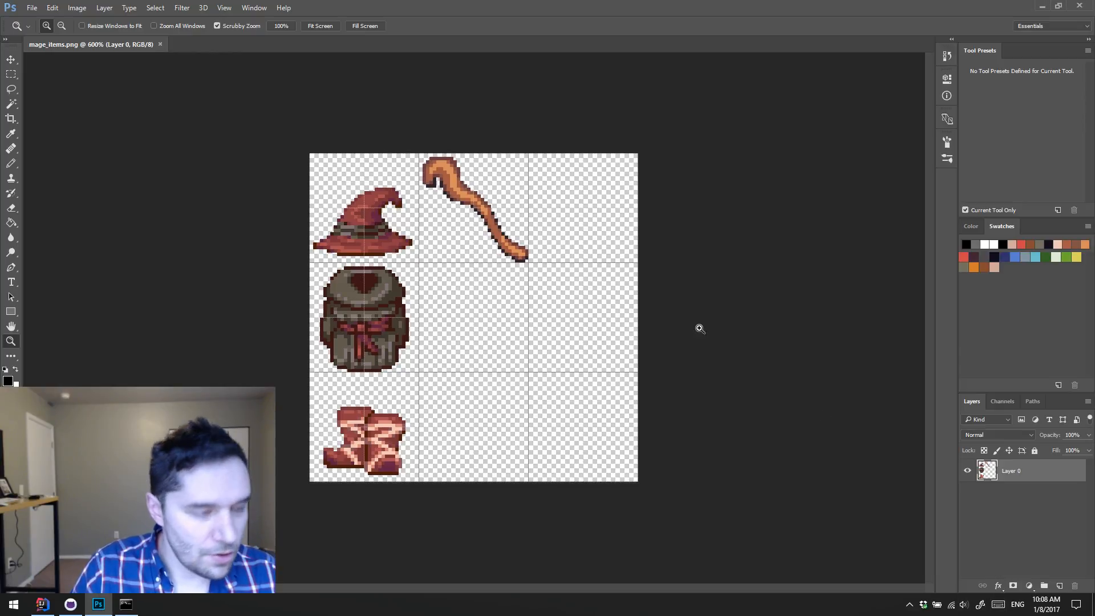
Step: Add a new empty layer above Layer 0 for detailing the wooden staff
{"action": "left_click", "coordinate": [430, 208]}
{"action": "left_click", "coordinate": [489, 194]}
{"action": "left_click", "coordinate": [489, 193]}
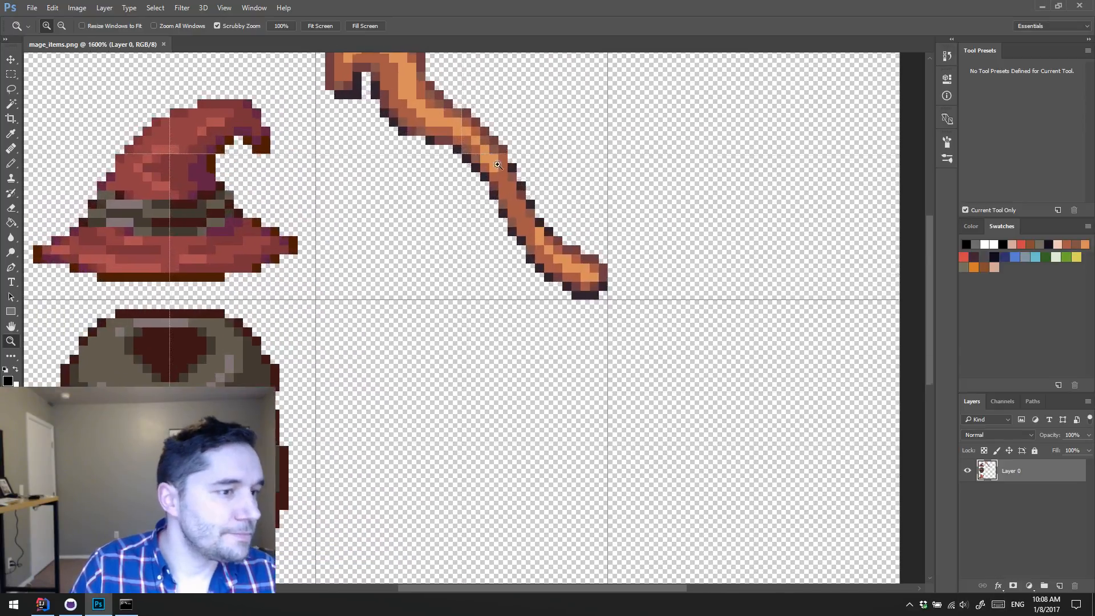
{"action": "left_click_drag", "start_coordinate": [489, 194], "coordinate": [495, 281]}
{"action": "key", "text": "ctrl+shift+alt+n"}
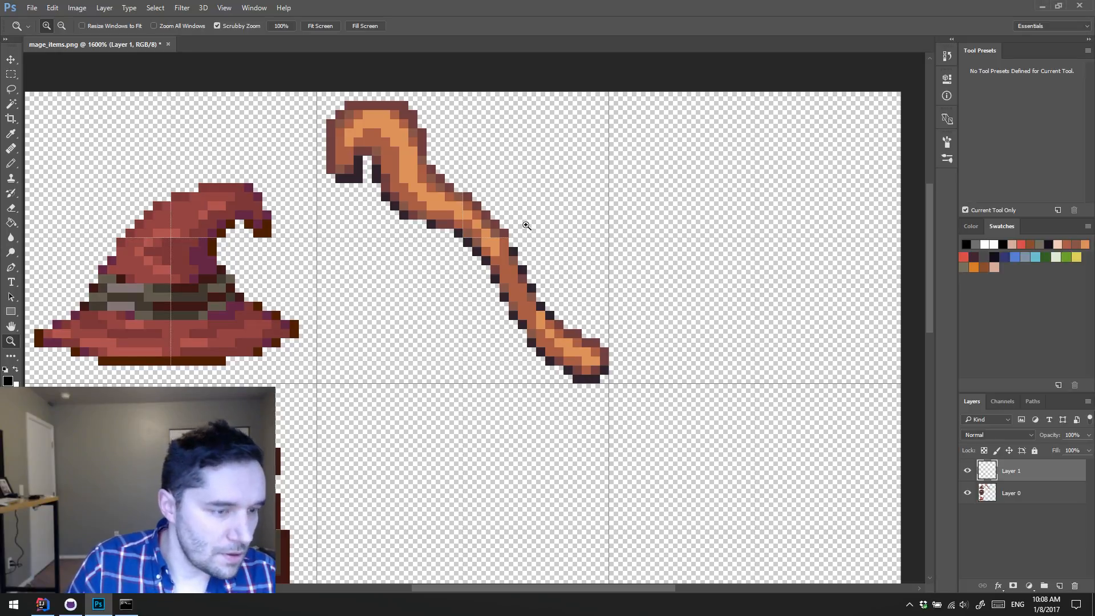
Step: Sample the staff's dark reddish-brown edge colour and pencil diagonal twisting bands across its head and down the shaft
{"action": "key", "text": "b"}
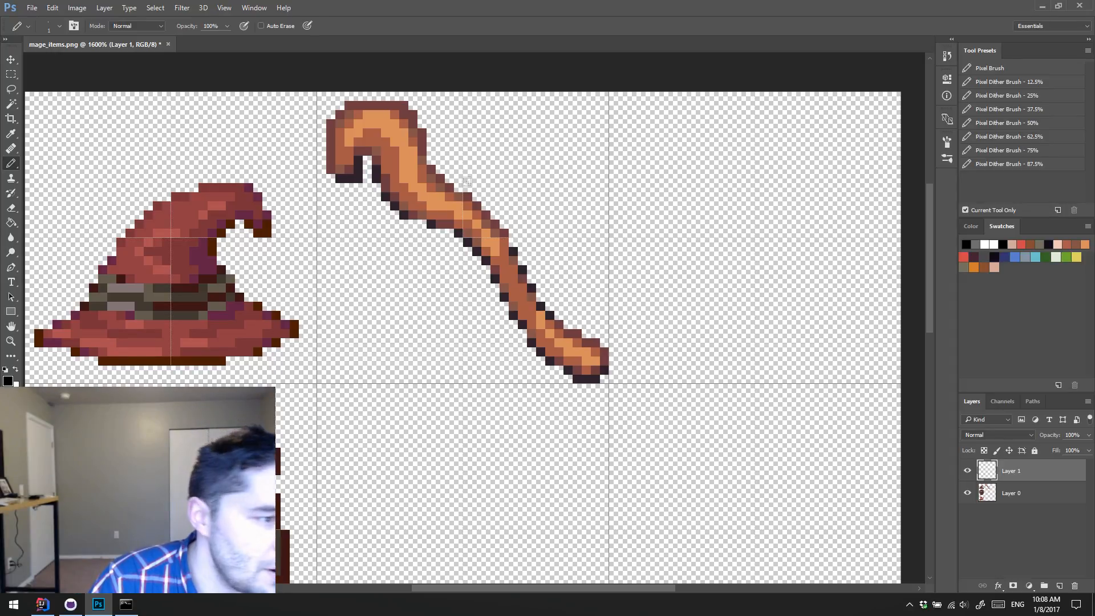
{"action": "left_click", "coordinate": [418, 137], "text": "alt"}
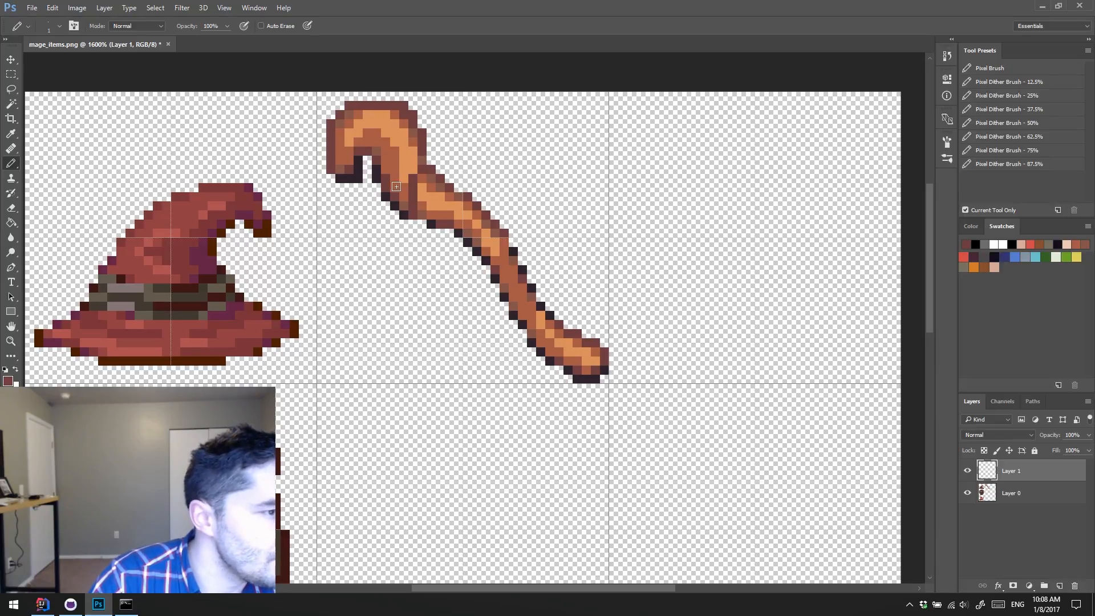
{"action": "mouse_move", "coordinate": [391, 175]}
{"action": "left_mouse_down"}
{"action": "mouse_move", "coordinate": [420, 141]}
{"action": "mouse_move", "coordinate": [430, 95]}
{"action": "mouse_move", "coordinate": [383, 164]}
{"action": "mouse_move", "coordinate": [394, 115]}
{"action": "left_mouse_up"}
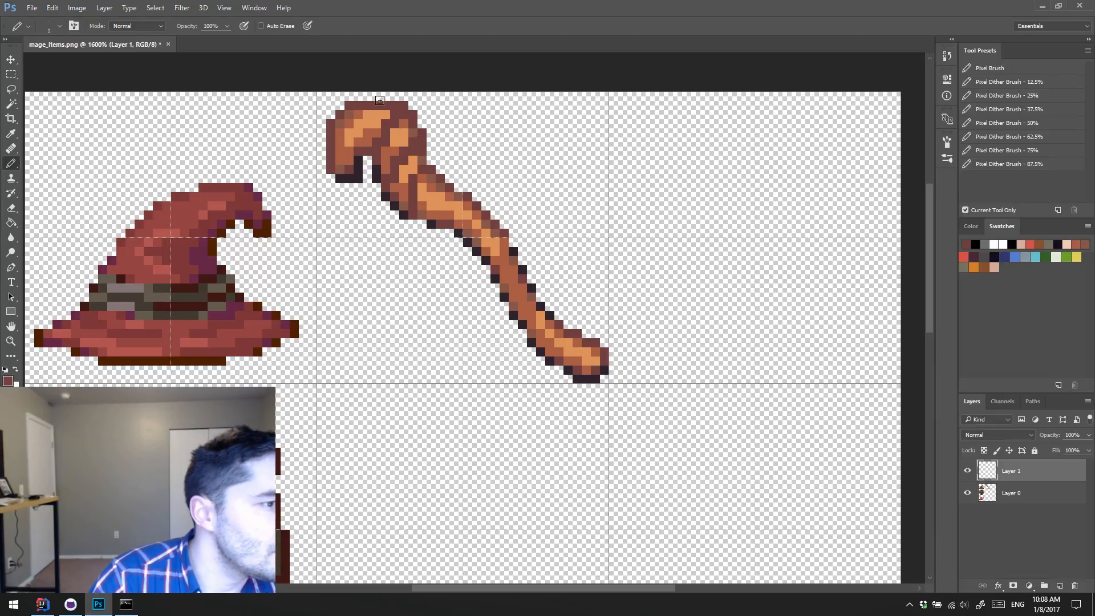
{"action": "mouse_move", "coordinate": [441, 216]}
{"action": "left_mouse_down"}
{"action": "mouse_move", "coordinate": [467, 230]}
{"action": "mouse_move", "coordinate": [465, 194]}
{"action": "mouse_move", "coordinate": [469, 244]}
{"action": "mouse_move", "coordinate": [484, 244]}
{"action": "mouse_move", "coordinate": [492, 220]}
{"action": "mouse_move", "coordinate": [489, 271]}
{"action": "mouse_move", "coordinate": [510, 276]}
{"action": "mouse_move", "coordinate": [517, 247]}
{"action": "mouse_move", "coordinate": [512, 292]}
{"action": "mouse_move", "coordinate": [535, 295]}
{"action": "mouse_move", "coordinate": [534, 342]}
{"action": "mouse_move", "coordinate": [554, 320]}
{"action": "mouse_move", "coordinate": [549, 355]}
{"action": "left_mouse_up"}
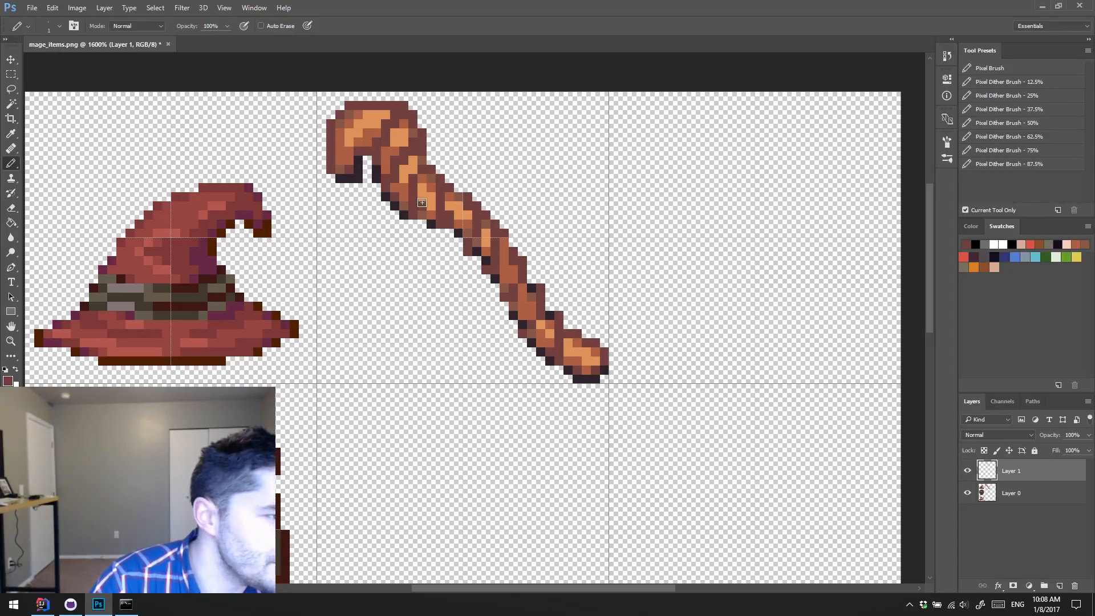
Step: Shade the edges of the orange highlights on the upper shaft bands with sampled mid-brown and reddish-brown pixels
{"action": "left_click", "coordinate": [432, 179], "text": "alt"}
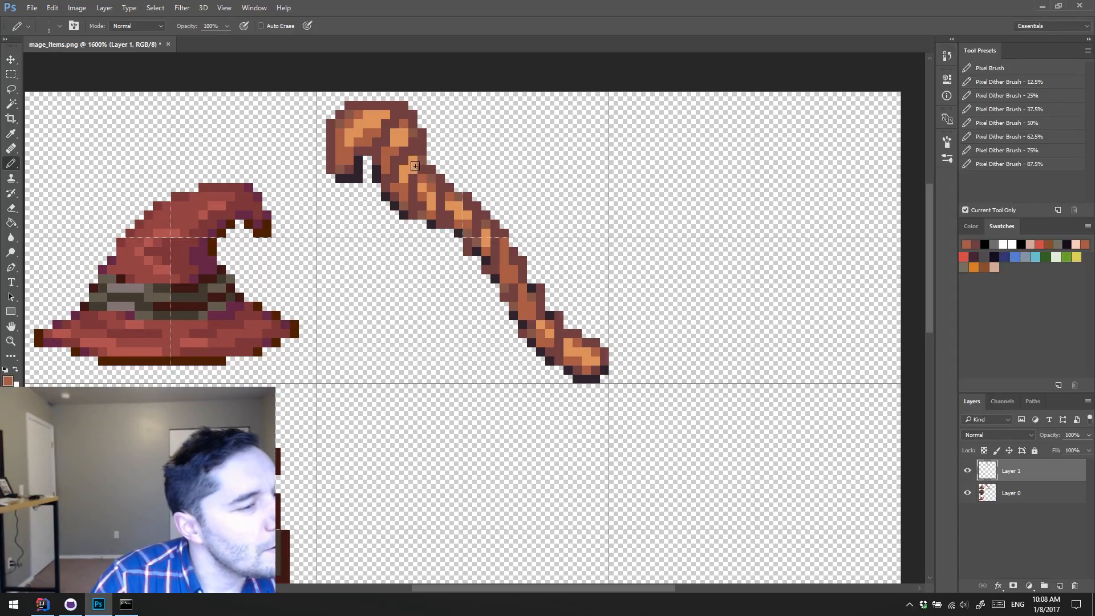
{"action": "left_click", "coordinate": [428, 205], "text": "alt"}
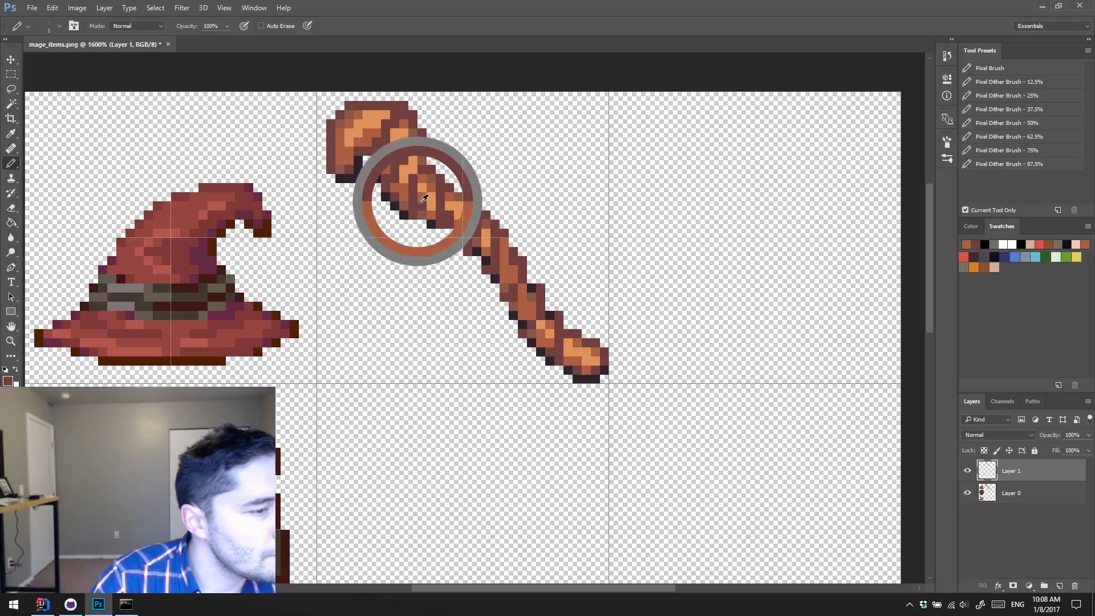
{"action": "left_click", "coordinate": [412, 212], "text": "alt"}
Step: Sample the near-black outline colour and pencil shadow pixels into the twist creases along the staff's underside and beneath its hooked head
{"action": "left_click", "coordinate": [413, 214]}
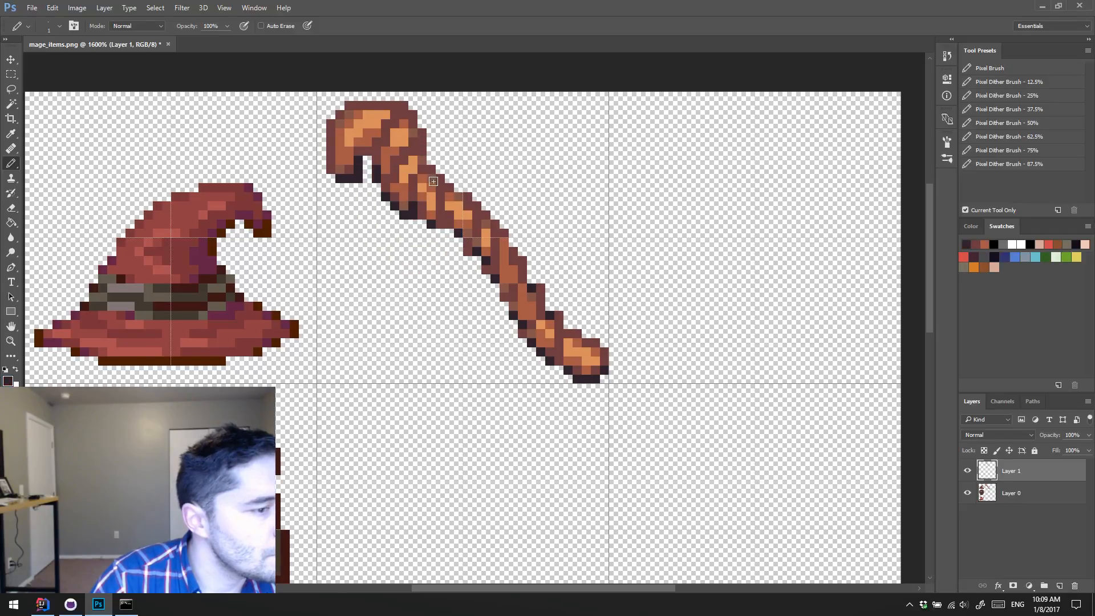
{"action": "left_click_drag", "start_coordinate": [440, 222], "coordinate": [443, 213]}
{"action": "left_click", "coordinate": [469, 250]}
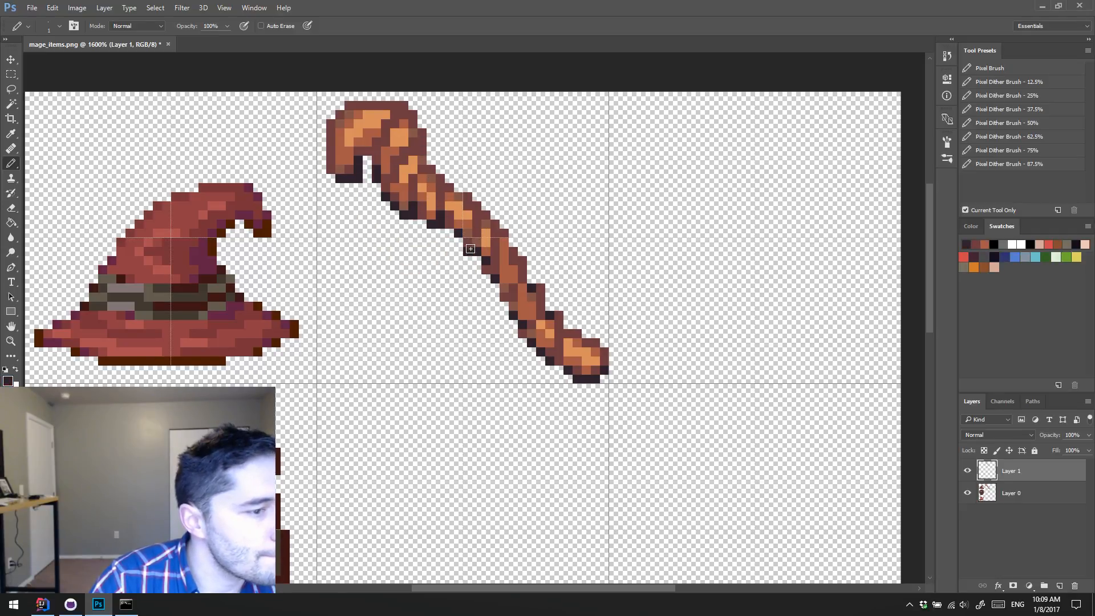
{"action": "left_click_drag", "start_coordinate": [495, 269], "coordinate": [495, 260]}
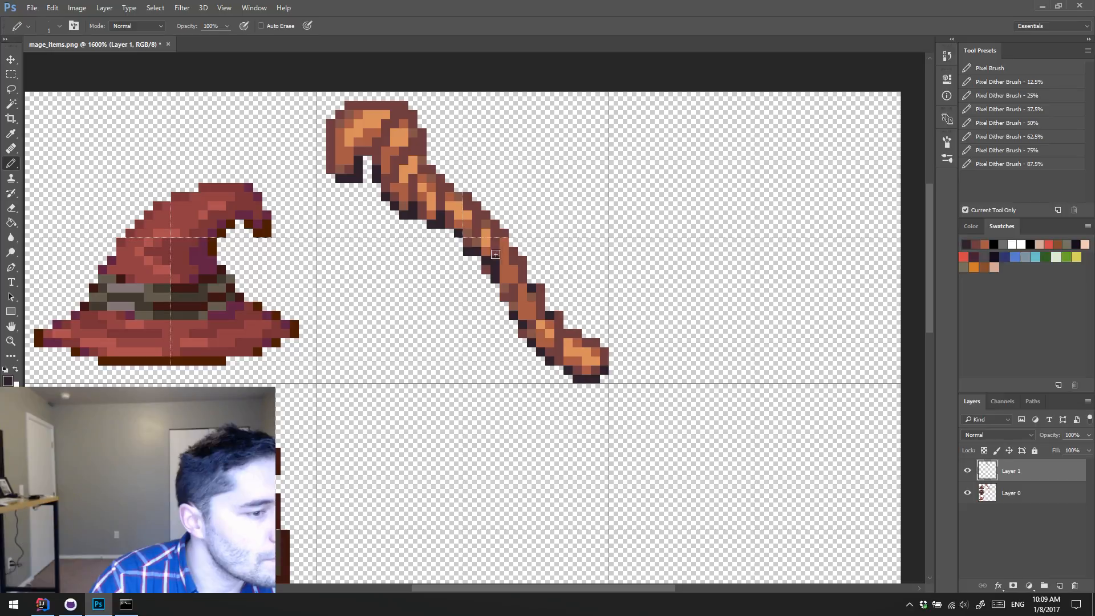
{"action": "left_click", "coordinate": [513, 296]}
{"action": "left_click", "coordinate": [534, 325]}
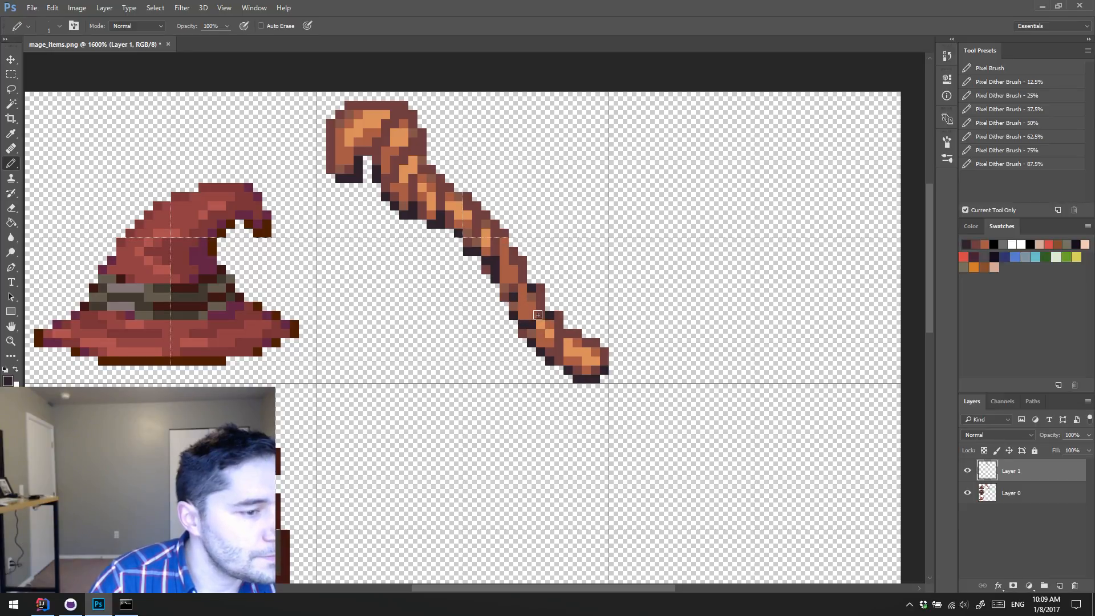
{"action": "left_click", "coordinate": [558, 359]}
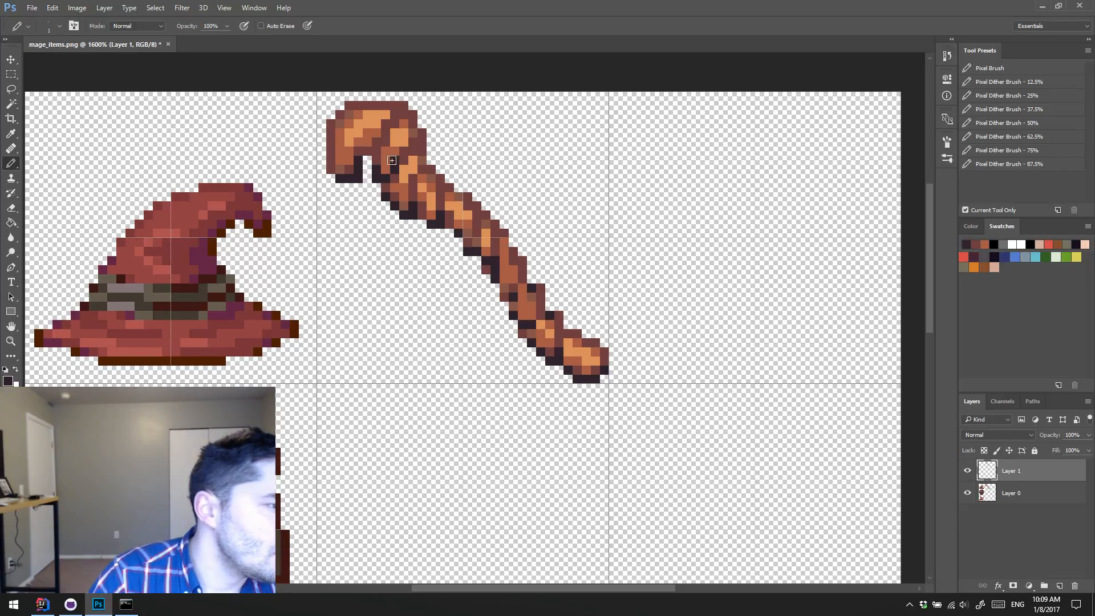
{"action": "left_click", "coordinate": [381, 137]}
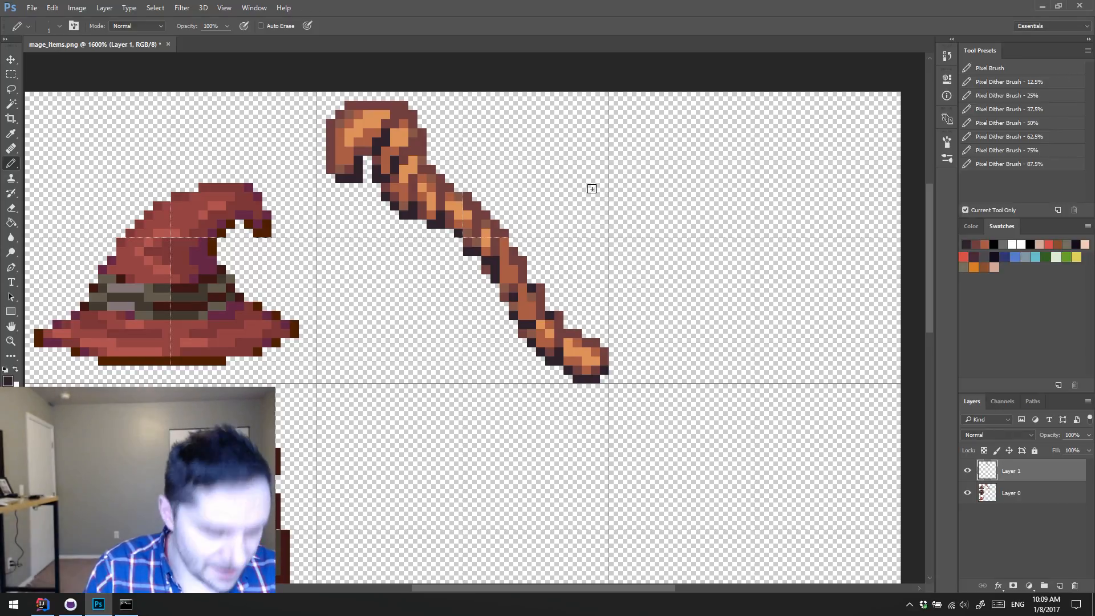
Step: Pencil sampled orange highlights and brown shading into the twist bands along the middle and lower shaft
{"action": "left_click", "coordinate": [494, 237], "text": "alt"}
{"action": "left_click_drag", "start_coordinate": [504, 254], "coordinate": [505, 271]}
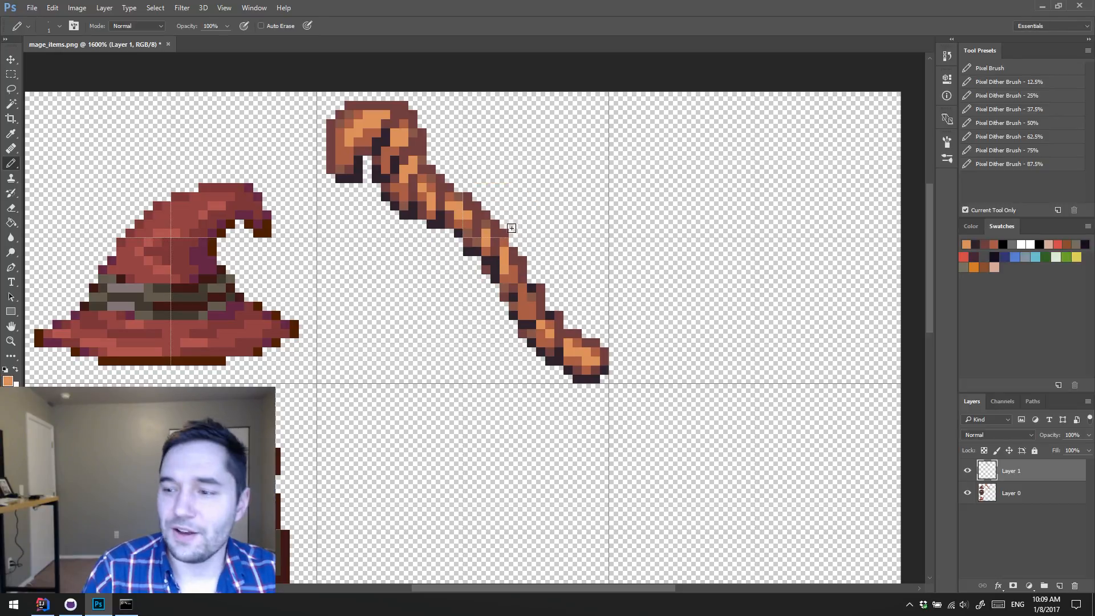
{"action": "left_click", "coordinate": [515, 273], "text": "alt"}
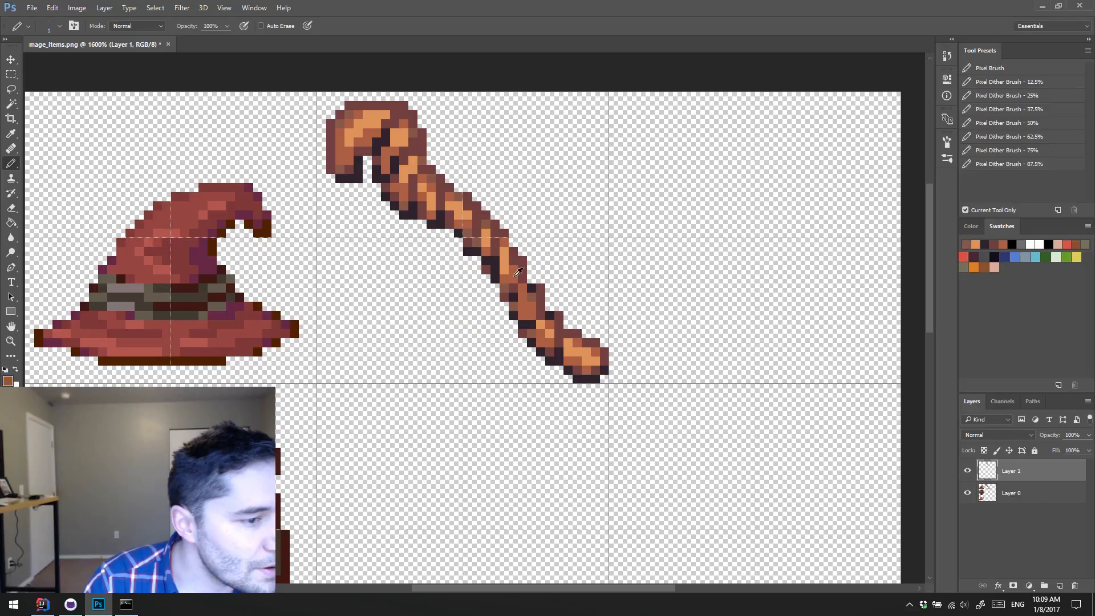
{"action": "left_click", "coordinate": [517, 263], "text": "alt"}
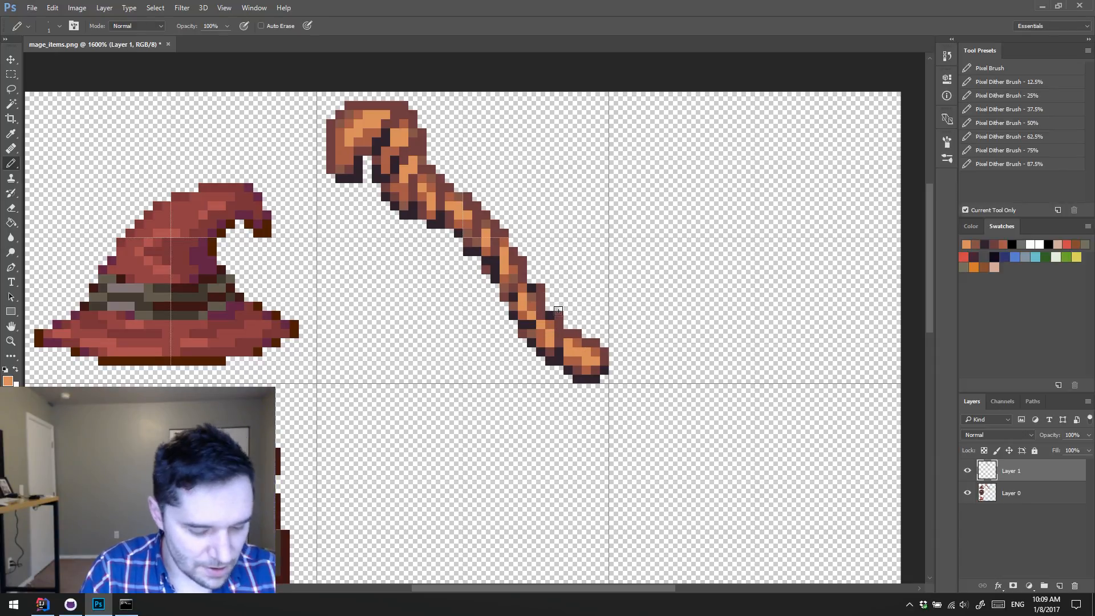
{"action": "key", "text": "e"}
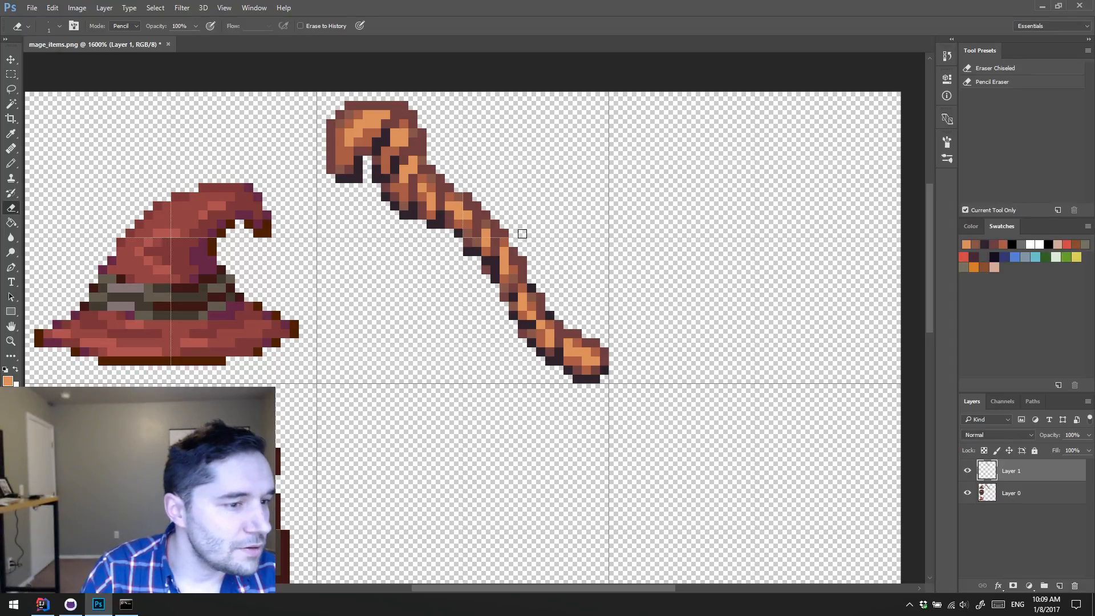
{"action": "key", "text": "b"}
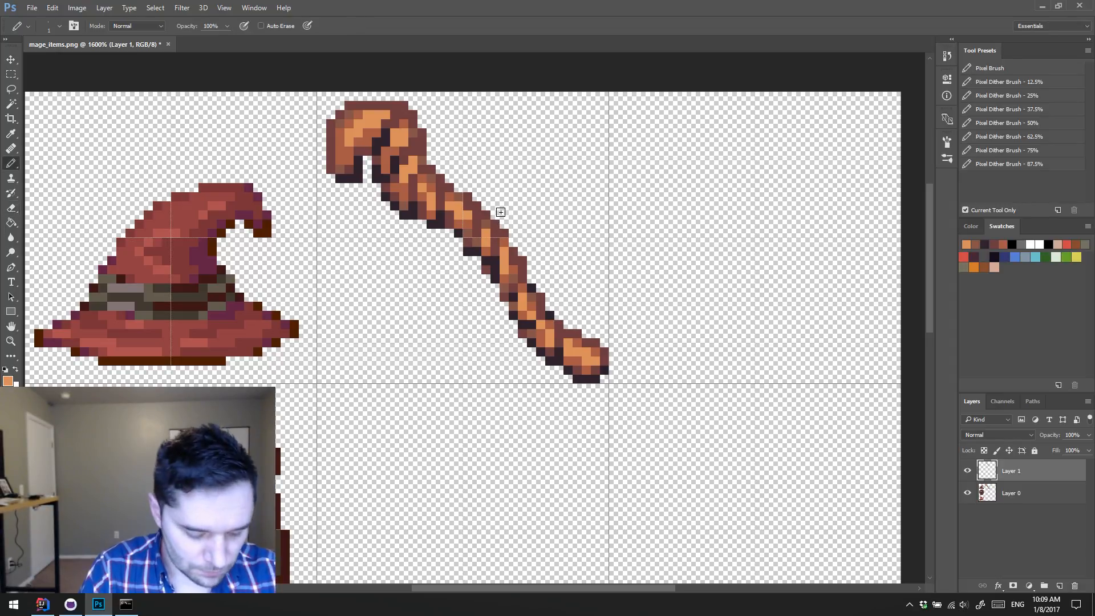
Step: Pencil near-black crease pixels between the twists along the staff's upper edge, from mid-shaft up to the head
{"action": "left_click", "coordinate": [495, 239], "text": "alt"}
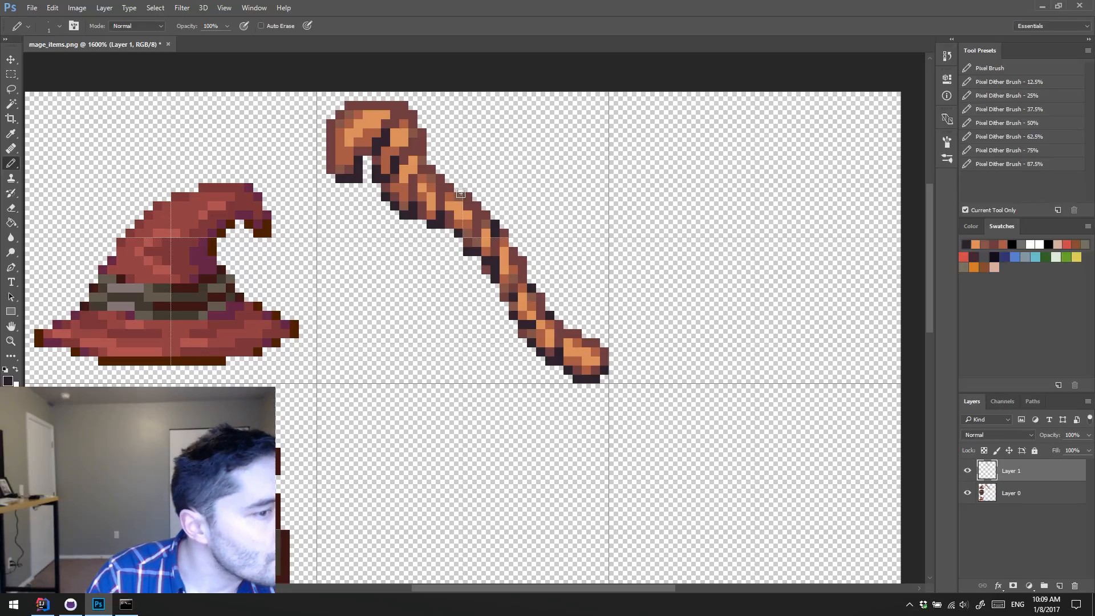
{"action": "left_click_drag", "start_coordinate": [477, 212], "coordinate": [478, 203]}
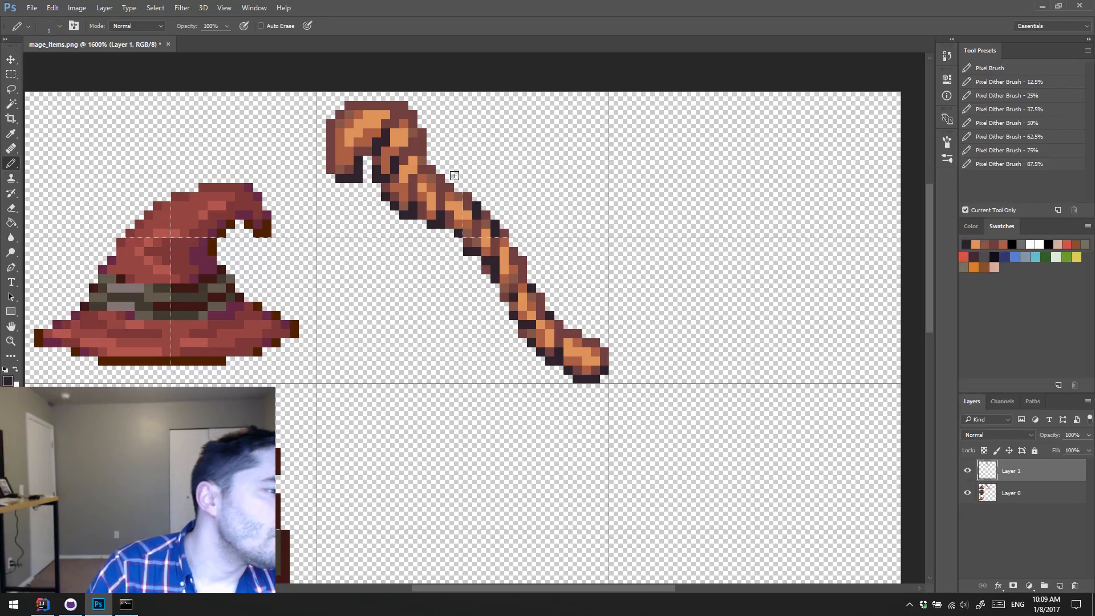
{"action": "left_click", "coordinate": [441, 182]}
{"action": "left_click", "coordinate": [422, 137]}
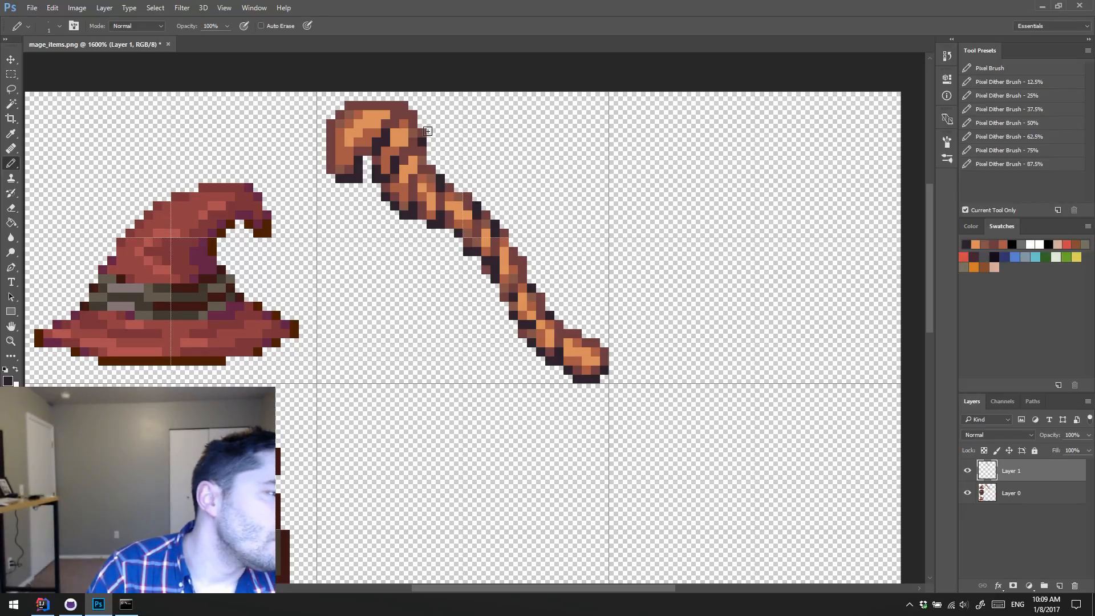
{"action": "left_click", "coordinate": [394, 123], "text": "alt"}
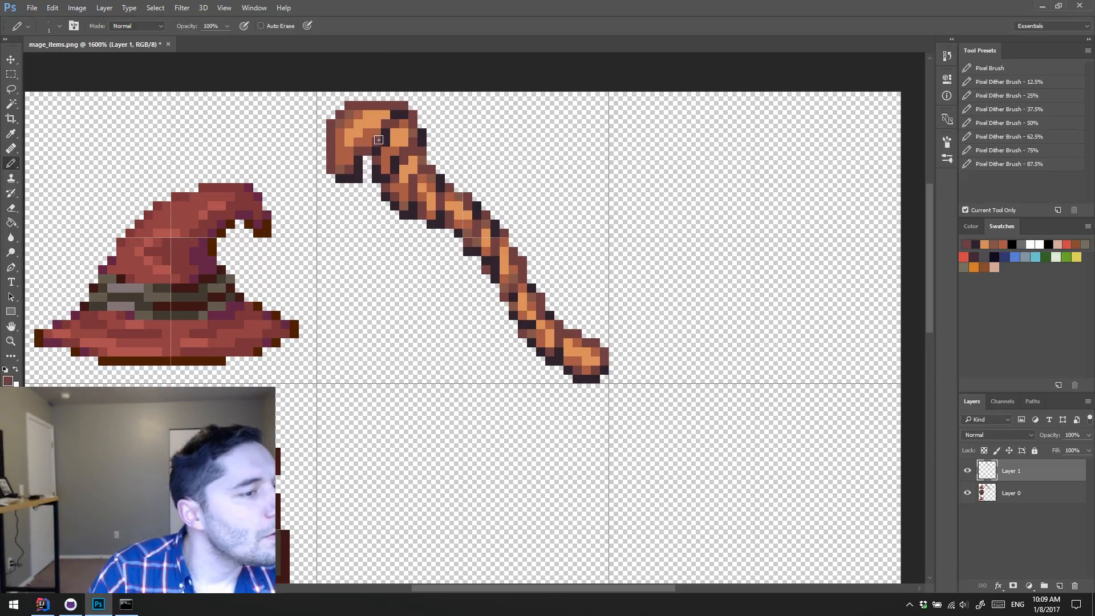
Step: Reshade the first twist band beside the hooked head with sampled mid-brown and orange pixels, narrowing its highlight
{"action": "left_click", "coordinate": [414, 133], "text": "alt"}
{"action": "left_click", "coordinate": [404, 142]}
{"action": "left_click", "coordinate": [409, 143], "text": "alt"}
{"action": "left_click", "coordinate": [404, 142]}
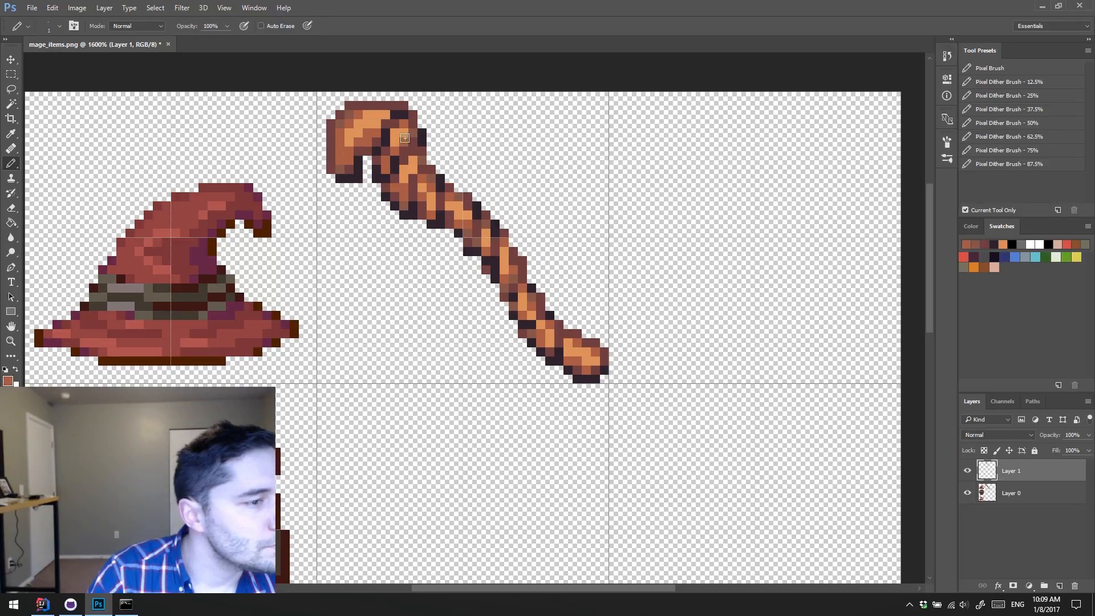
{"action": "left_click", "coordinate": [413, 134], "text": "alt"}
{"action": "left_click", "coordinate": [395, 133]}
{"action": "left_click", "coordinate": [401, 135], "text": "alt"}
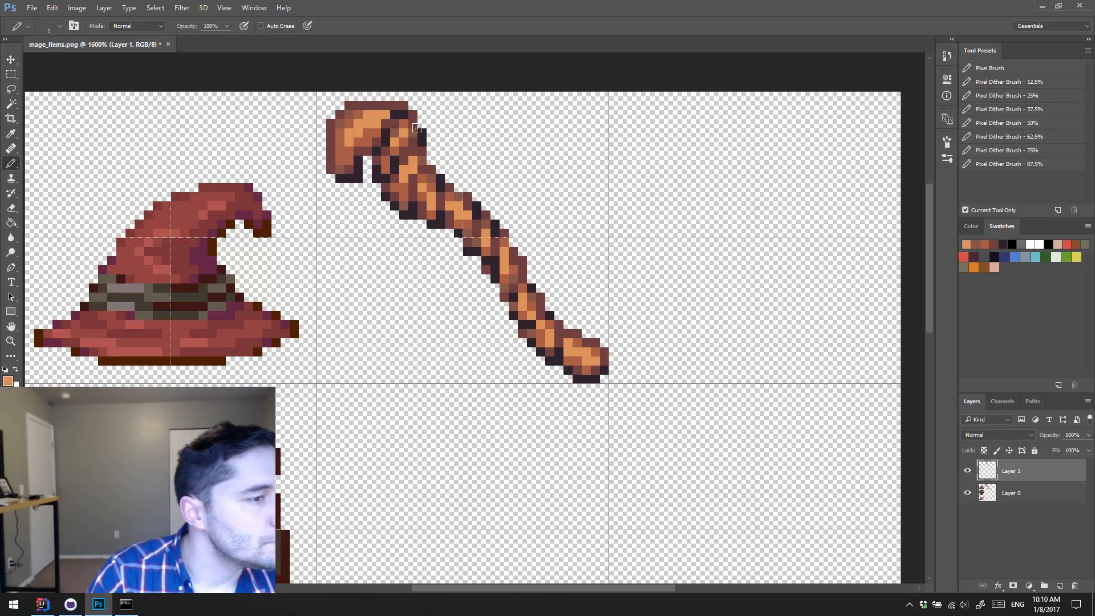
Step: Rework the second twist band below the head with mid-brown shading and a diagonal orange highlight
{"action": "left_click", "coordinate": [421, 157], "text": "alt"}
{"action": "left_click", "coordinate": [414, 168], "text": "alt"}
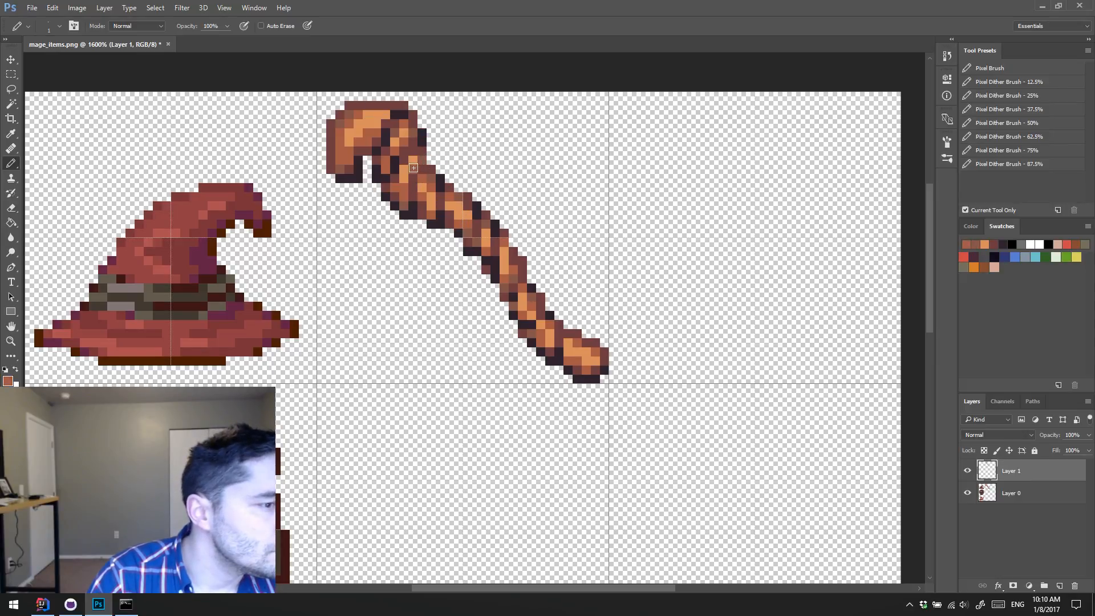
{"action": "left_click", "coordinate": [422, 176]}
{"action": "left_click", "coordinate": [406, 192], "text": "alt"}
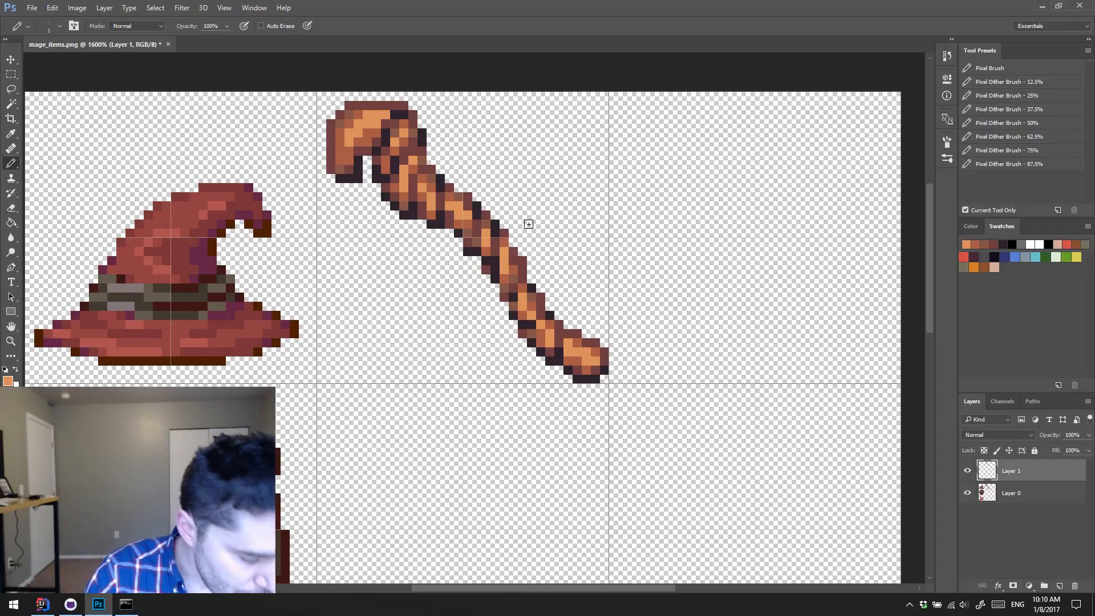
Step: Toggle Layer 1's visibility to compare the detailed staff with the original, leaving the layer shown
{"action": "left_click", "coordinate": [967, 471]}
{"action": "left_click", "coordinate": [967, 471]}
{"action": "left_click", "coordinate": [969, 470]}
{"action": "left_click", "coordinate": [971, 468]}
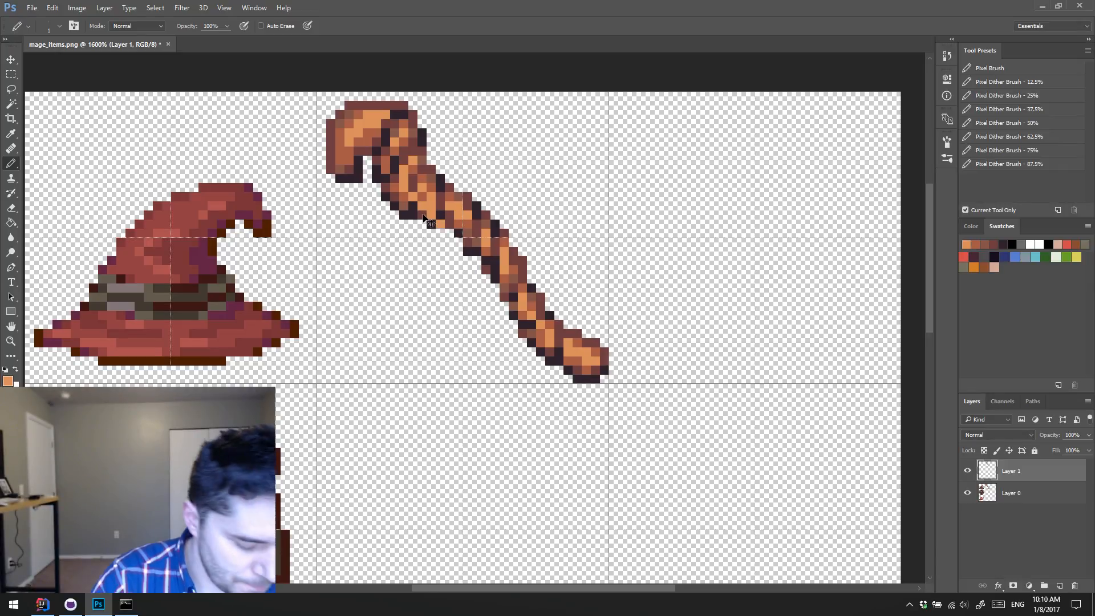
Step: Remove the stray orange pixel and extend the near-black outline along the staff's underside from the upper shaft to mid-shaft
{"action": "key", "text": "super"}
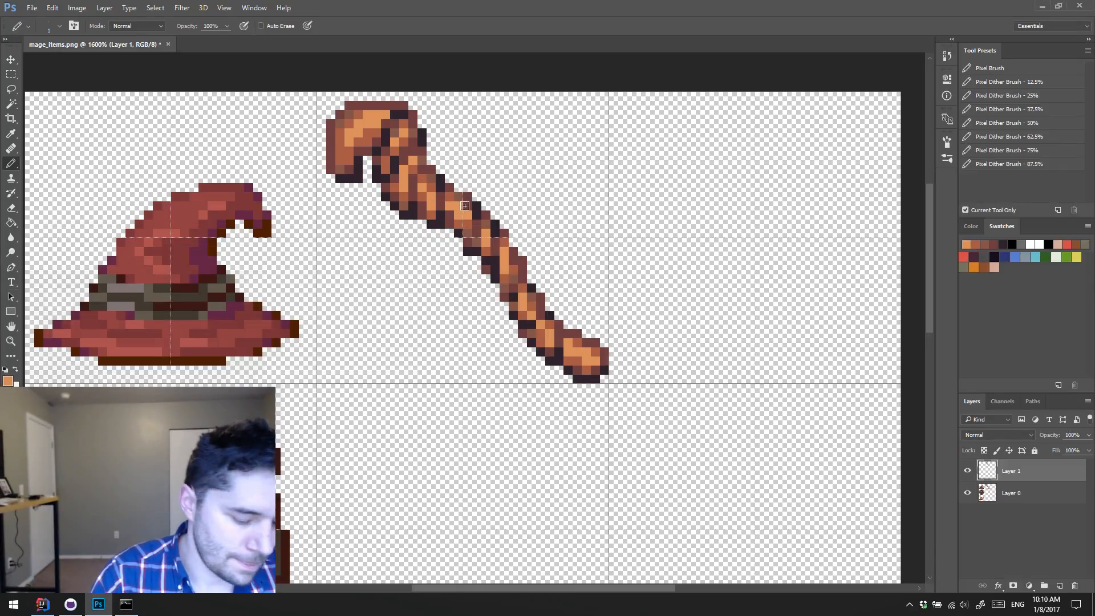
{"action": "left_click", "coordinate": [436, 224], "text": "alt"}
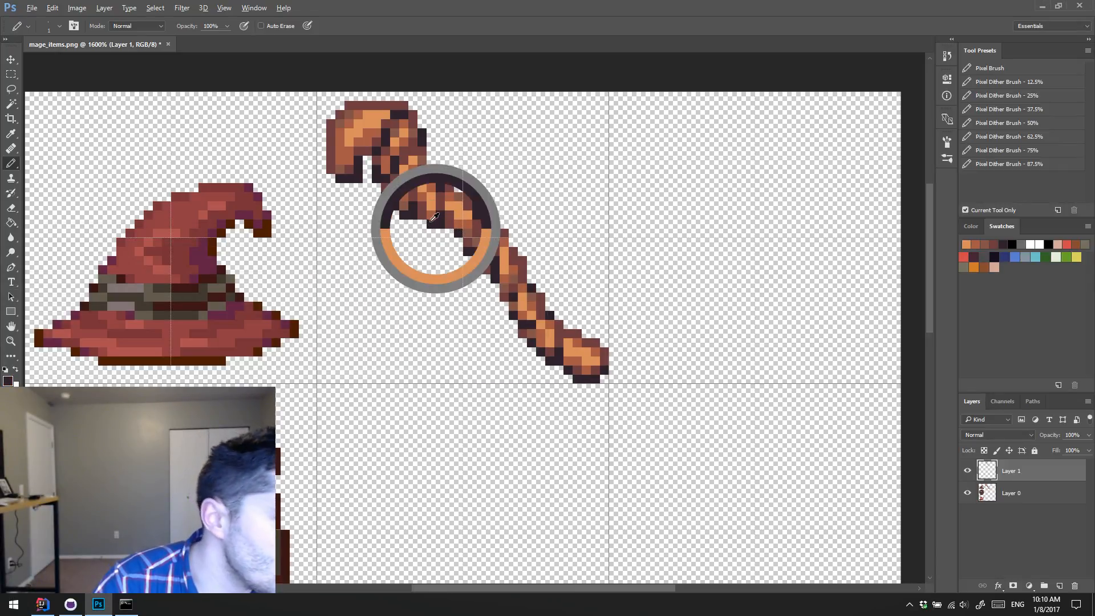
{"action": "left_click", "coordinate": [469, 241], "text": "alt"}
{"action": "left_click", "coordinate": [458, 242]}
{"action": "left_click", "coordinate": [467, 251], "text": "alt"}
{"action": "left_click", "coordinate": [459, 242]}
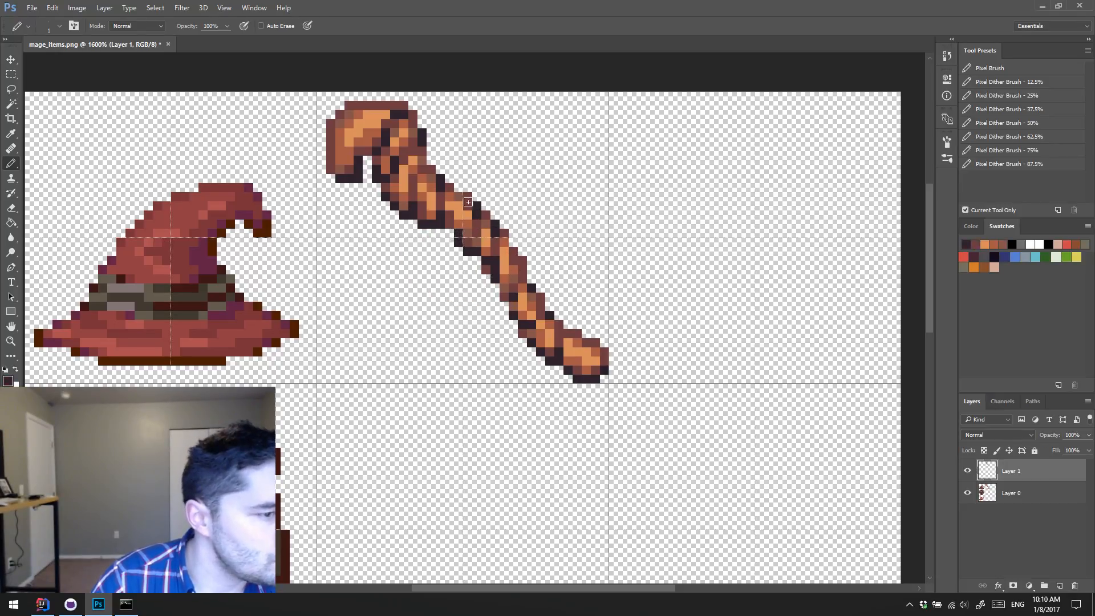
Step: Add a reddish-brown bulge to the mid-shaft's upper edge and reshade the twist band beneath it with brown tones
{"action": "left_click", "coordinate": [484, 205], "text": "alt"}
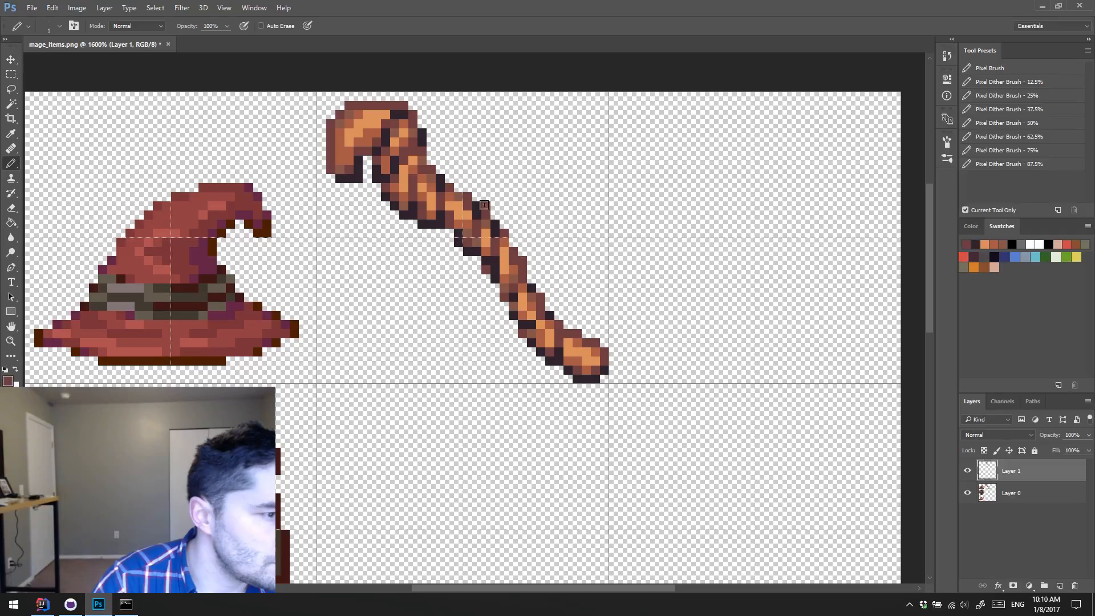
{"action": "left_click", "coordinate": [490, 219], "text": "alt"}
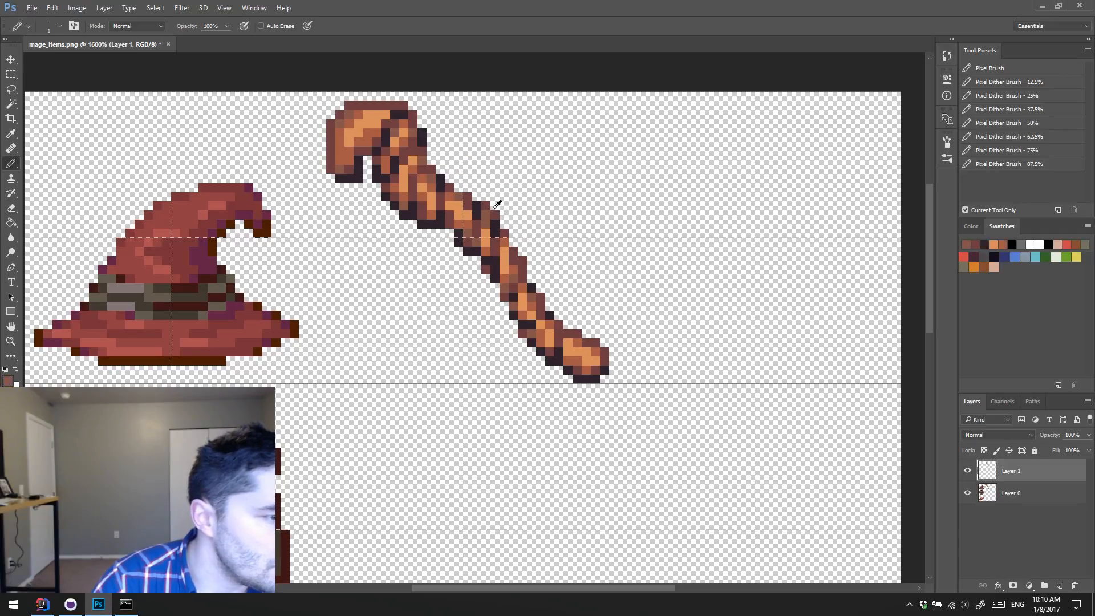
{"action": "left_click", "coordinate": [487, 234], "text": "alt"}
{"action": "left_click", "coordinate": [491, 246], "text": "alt"}
{"action": "left_click", "coordinate": [486, 225]}
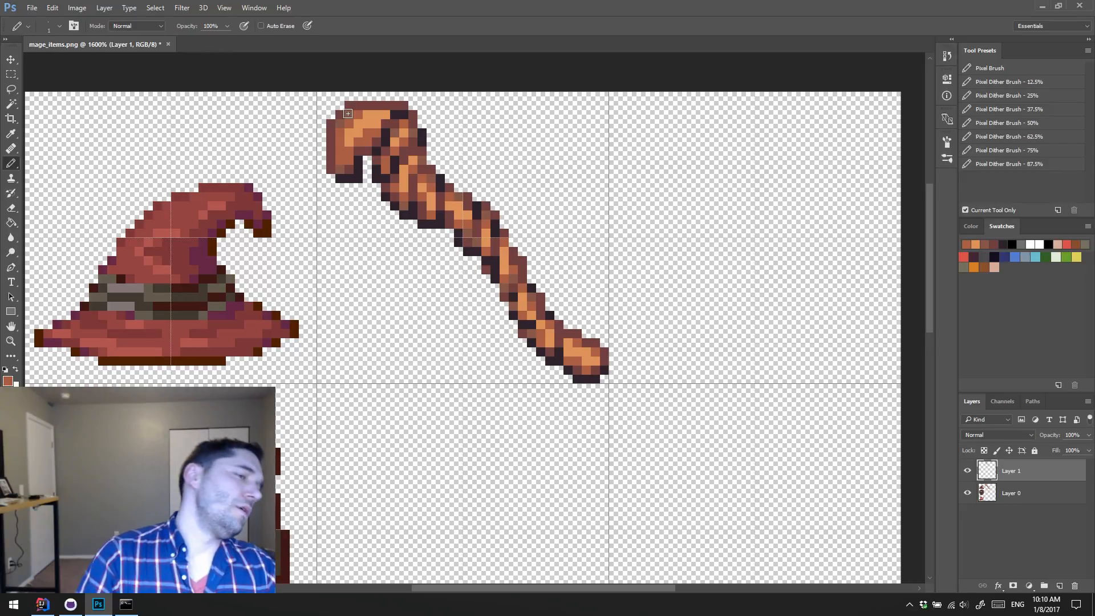
Step: Thicken the upper shaft below the head with reddish-brown edge pixels and near-black creases on its outer contour
{"action": "left_click", "coordinate": [429, 164], "text": "alt"}
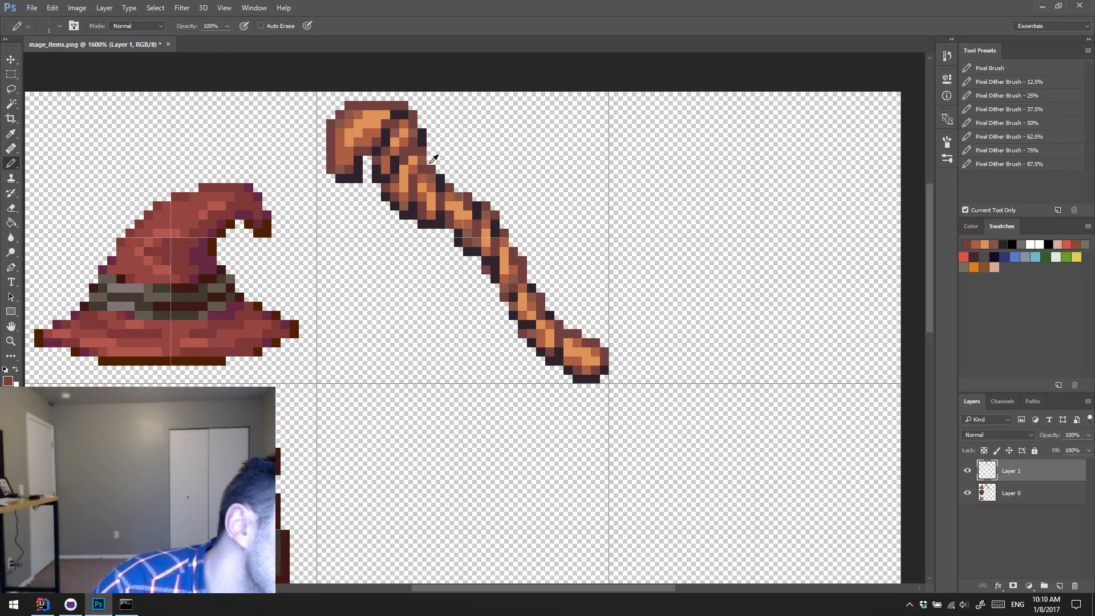
{"action": "left_click", "coordinate": [399, 176], "text": "alt"}
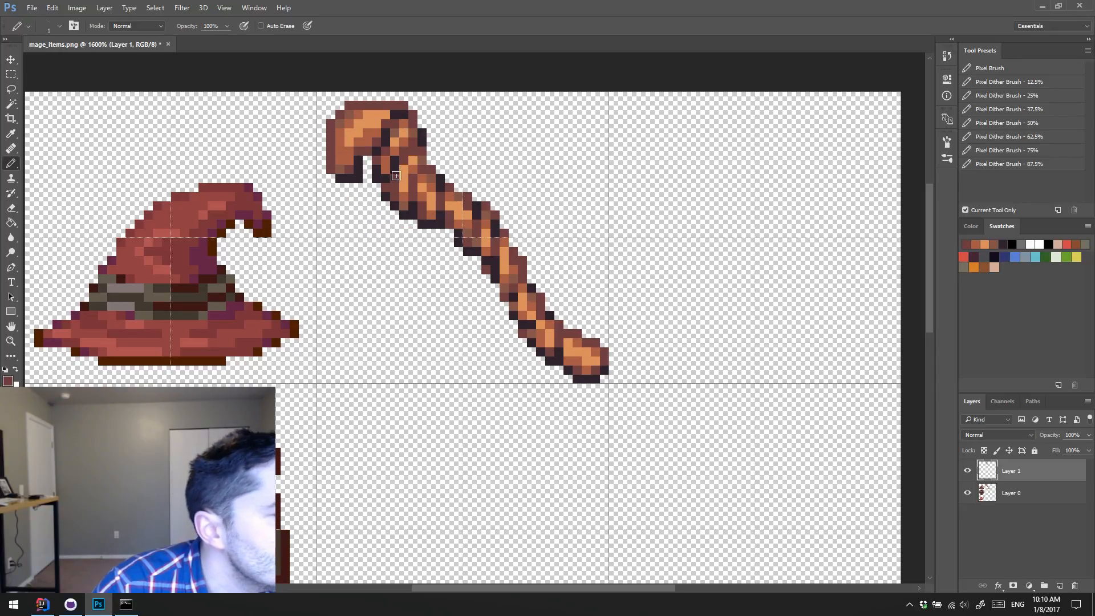
{"action": "left_click", "coordinate": [424, 150], "text": "alt"}
{"action": "left_click_drag", "start_coordinate": [432, 151], "coordinate": [432, 161]}
{"action": "left_click", "coordinate": [440, 178], "text": "alt"}
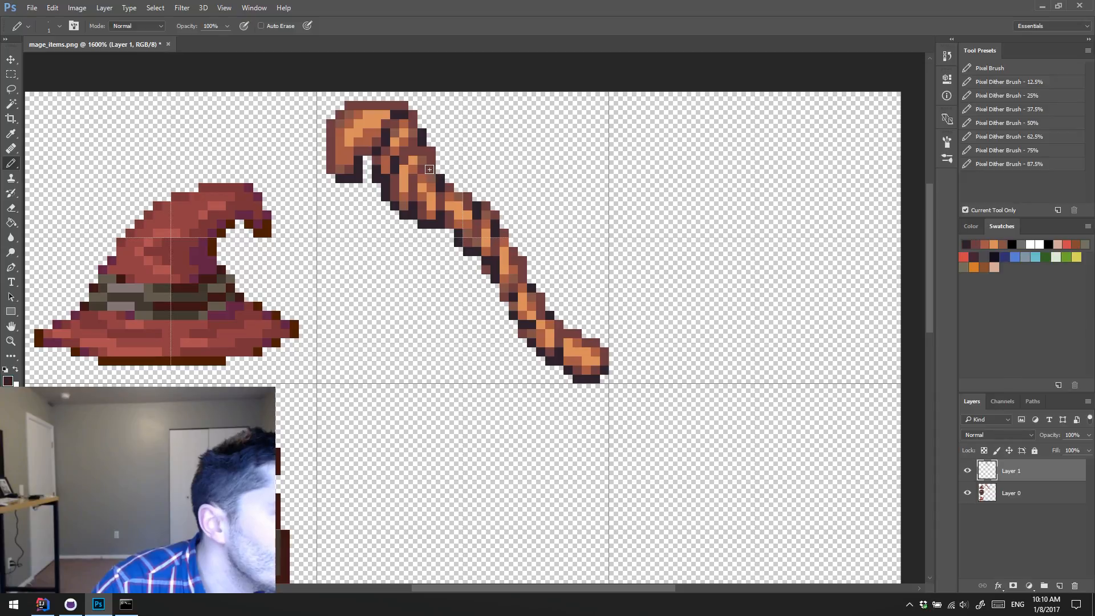
{"action": "left_click", "coordinate": [431, 169]}
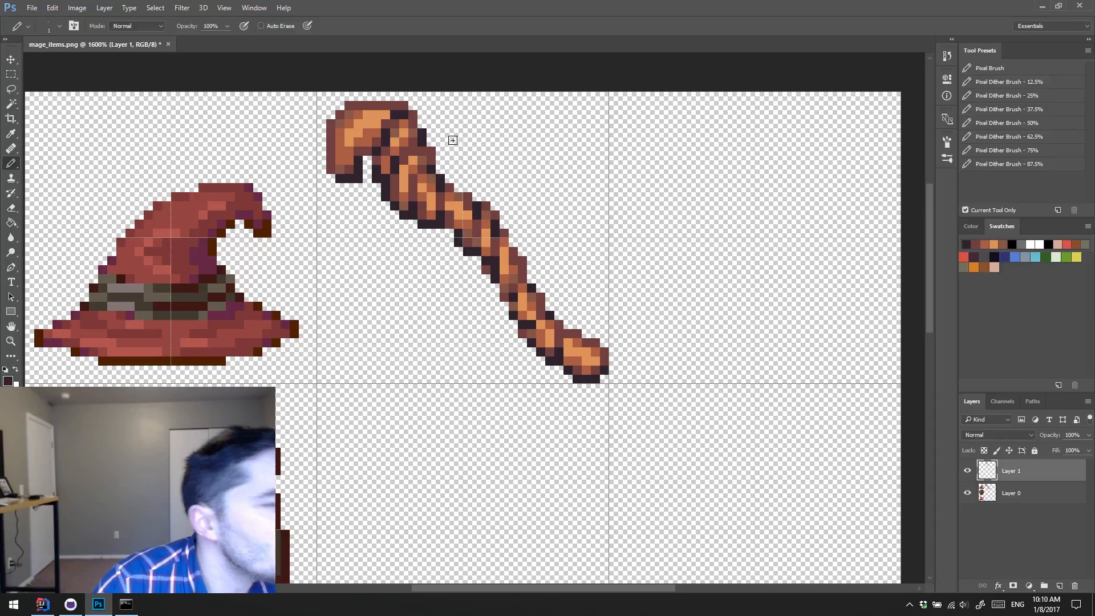
{"action": "left_click", "coordinate": [438, 169], "text": "alt"}
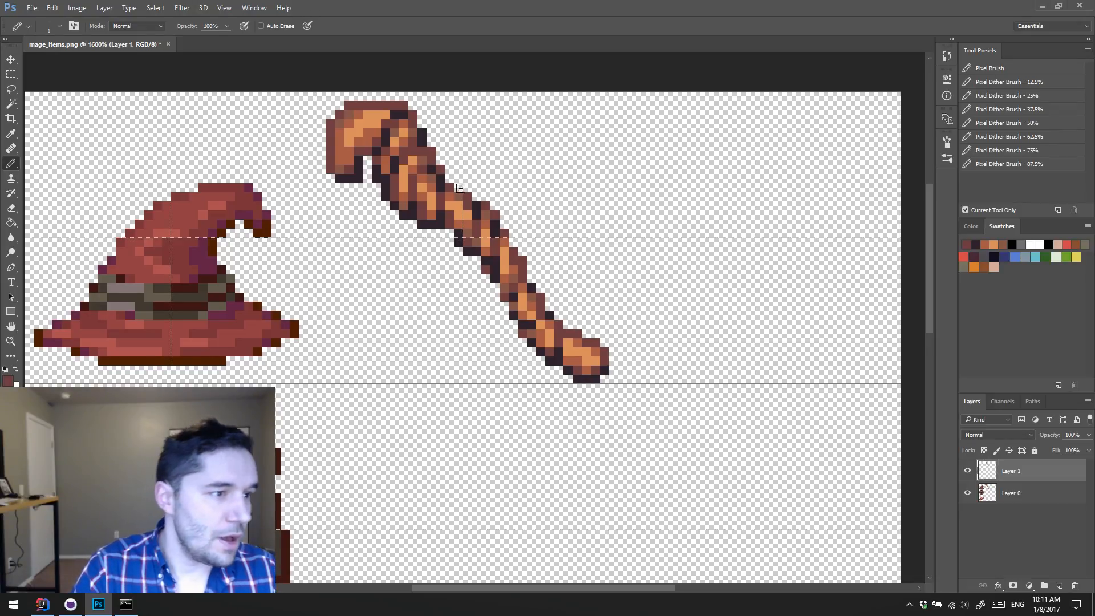
Step: Touch up the dark crease between the hooked head and the first twist with reddish-brown pixels
{"action": "left_click", "coordinate": [382, 138], "text": "alt"}
{"action": "left_click", "coordinate": [386, 147]}
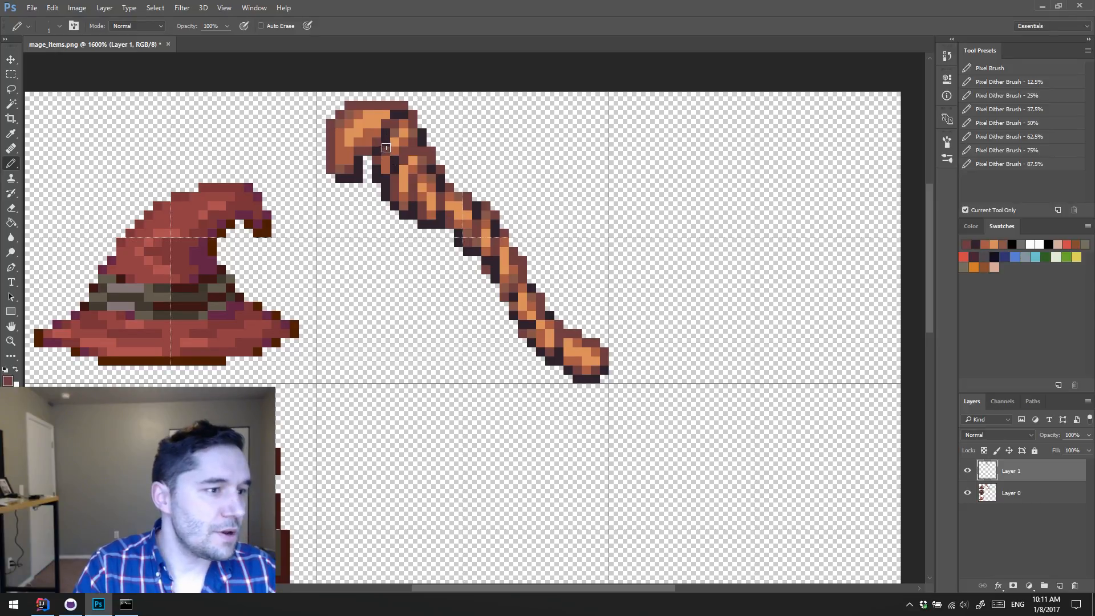
{"action": "left_click", "coordinate": [377, 150], "text": "alt"}
{"action": "left_click", "coordinate": [378, 144]}
{"action": "left_click", "coordinate": [386, 149], "text": "alt"}
{"action": "left_click", "coordinate": [388, 142]}
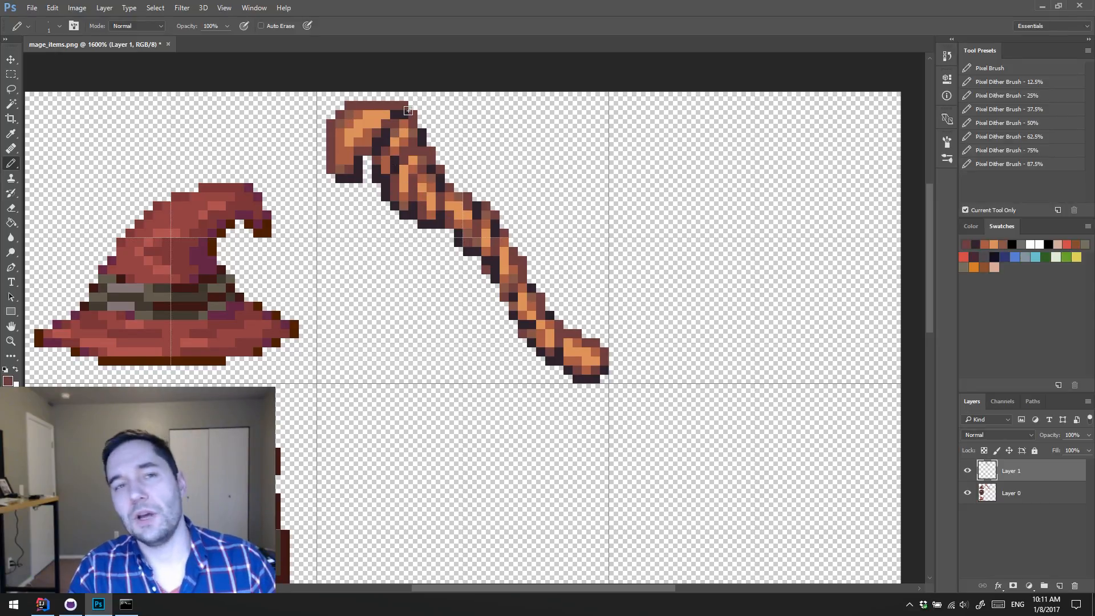
Step: Sharpen the crease beneath the hooked head with brown and near-black pixels, carrying a near-black band across the hook's downturned tip
{"action": "left_click", "coordinate": [371, 135], "text": "alt"}
{"action": "left_click", "coordinate": [380, 125]}
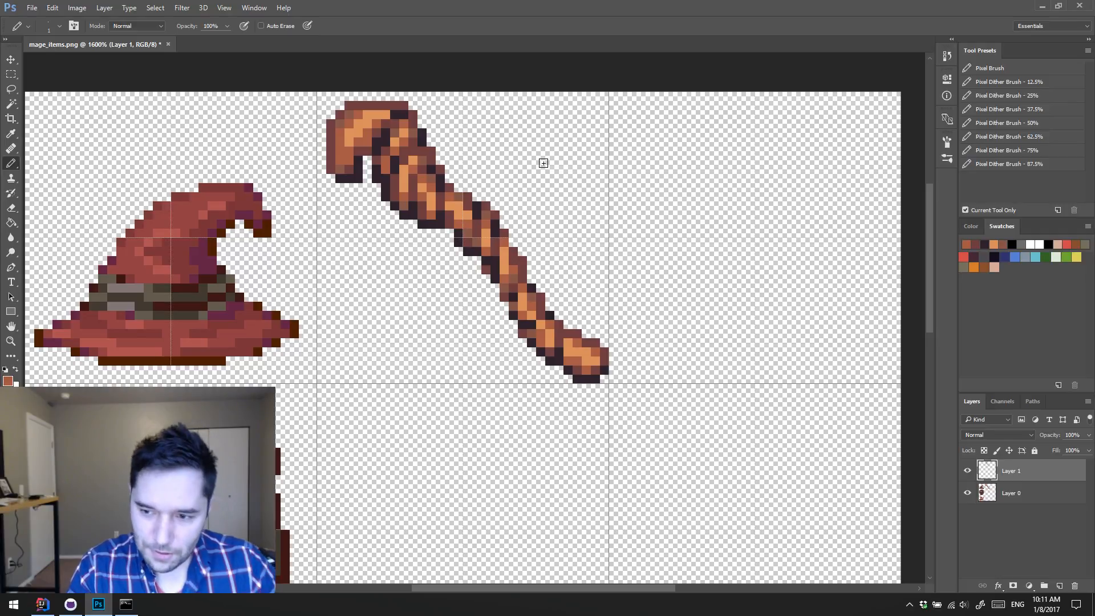
{"action": "left_click", "coordinate": [380, 146], "text": "alt"}
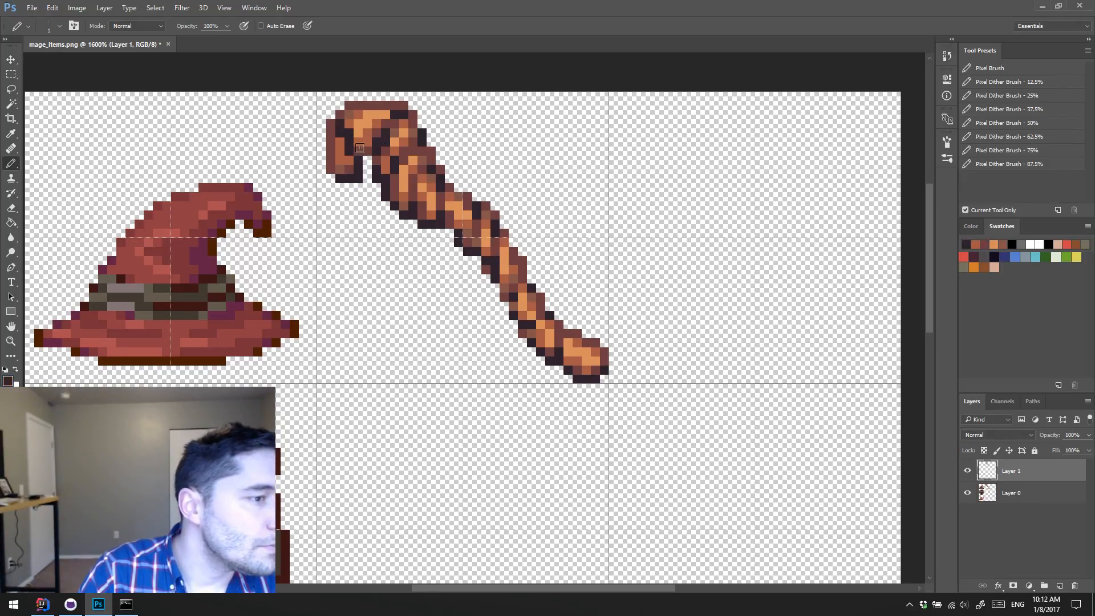
{"action": "left_click", "coordinate": [367, 137], "text": "alt"}
{"action": "left_click_drag", "start_coordinate": [358, 142], "coordinate": [349, 135]}
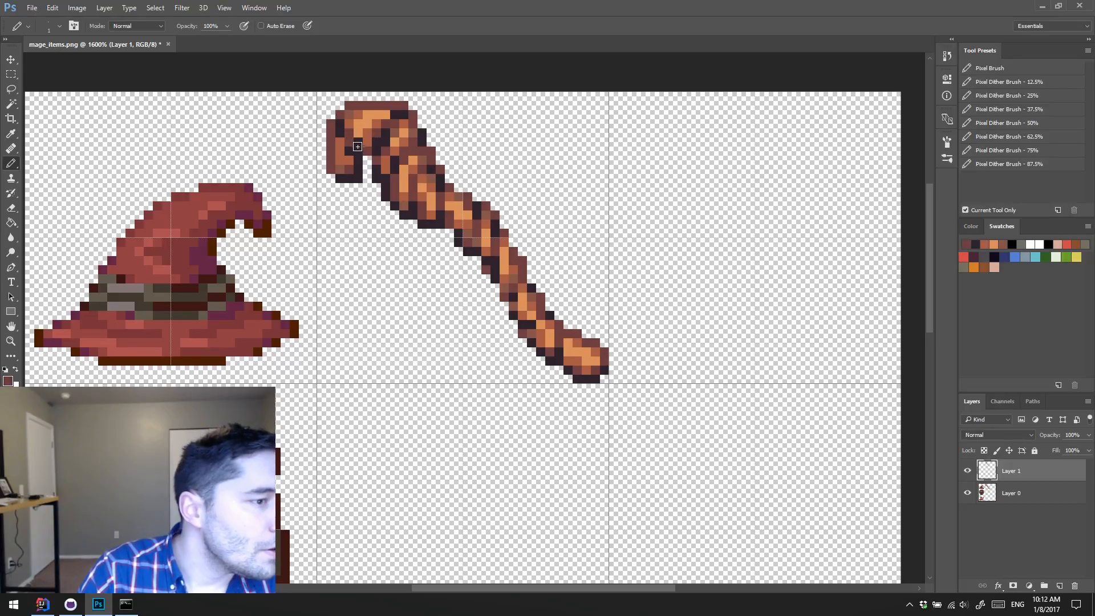
Step: Soften the crease across the hook's tip with dark reddish-brown pixels and darken the hook's inner edge in near-black
{"action": "left_click", "coordinate": [359, 152], "text": "alt"}
{"action": "left_click", "coordinate": [349, 141]}
{"action": "left_click", "coordinate": [358, 142], "text": "alt"}
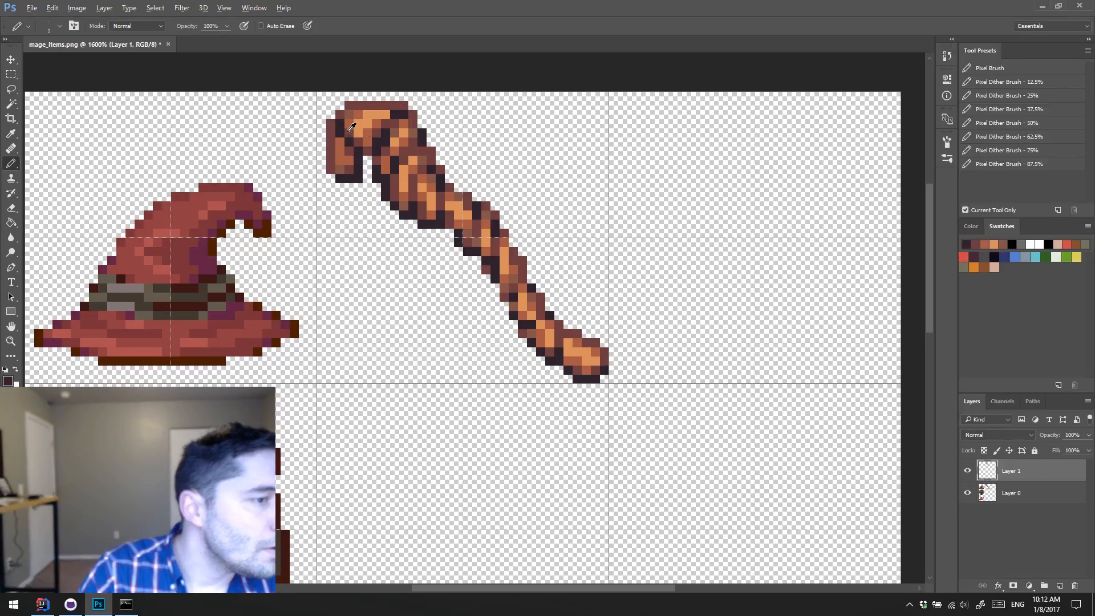
{"action": "left_click_drag", "start_coordinate": [341, 133], "coordinate": [341, 124]}
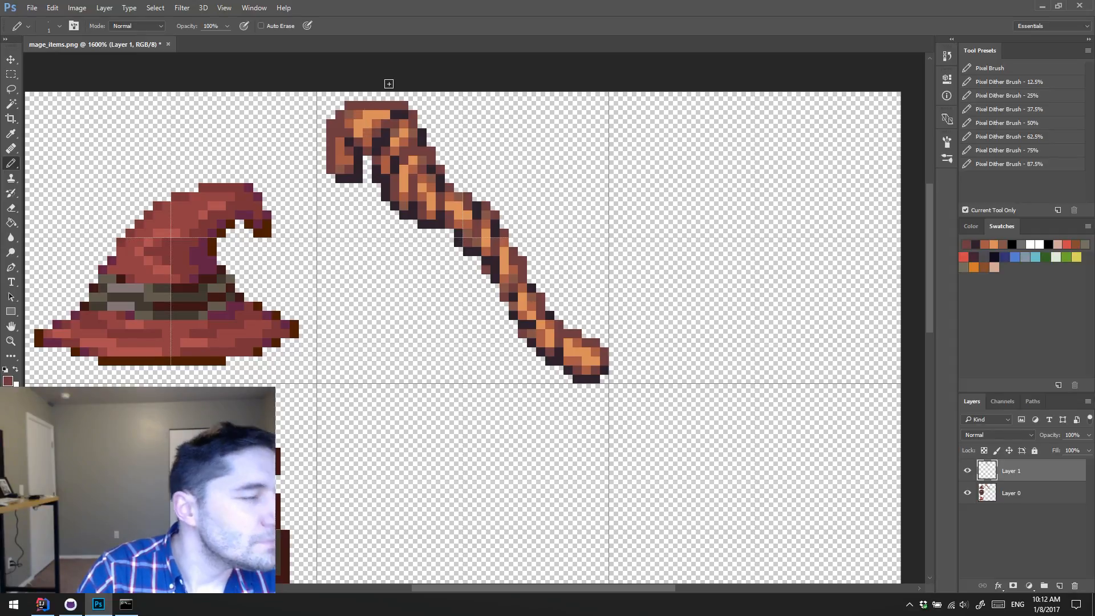
{"action": "left_click", "coordinate": [348, 138], "text": "alt"}
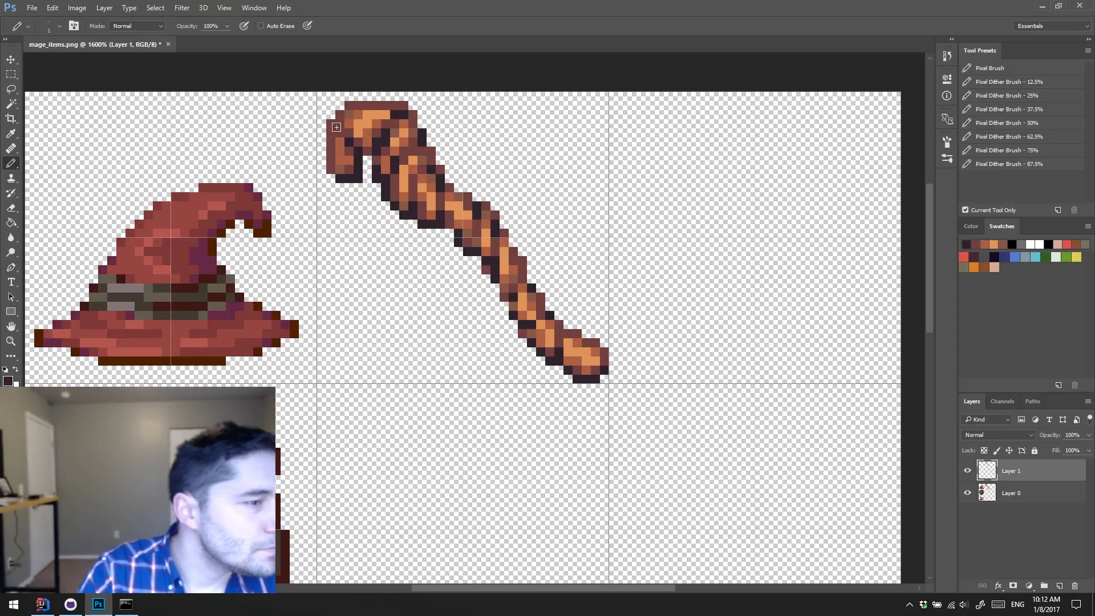
{"action": "left_click", "coordinate": [339, 124]}
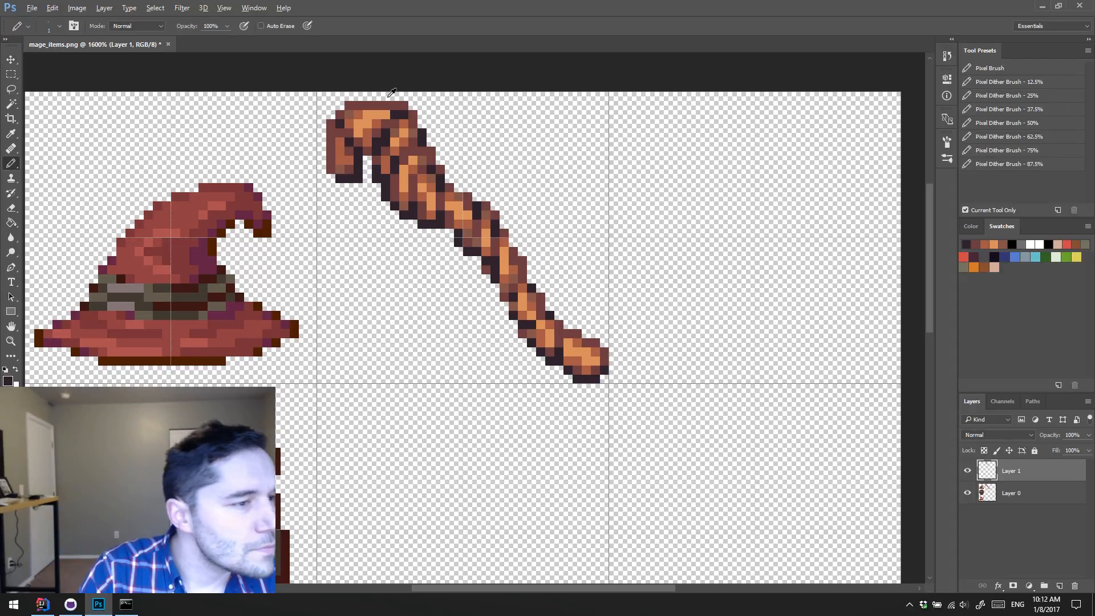
Step: Raise the top of the staff's head with a reddish-brown pixel row and reshade the area below with orange and brown tones
{"action": "left_click", "coordinate": [393, 106], "text": "alt"}
{"action": "left_click_drag", "start_coordinate": [358, 96], "coordinate": [395, 96]}
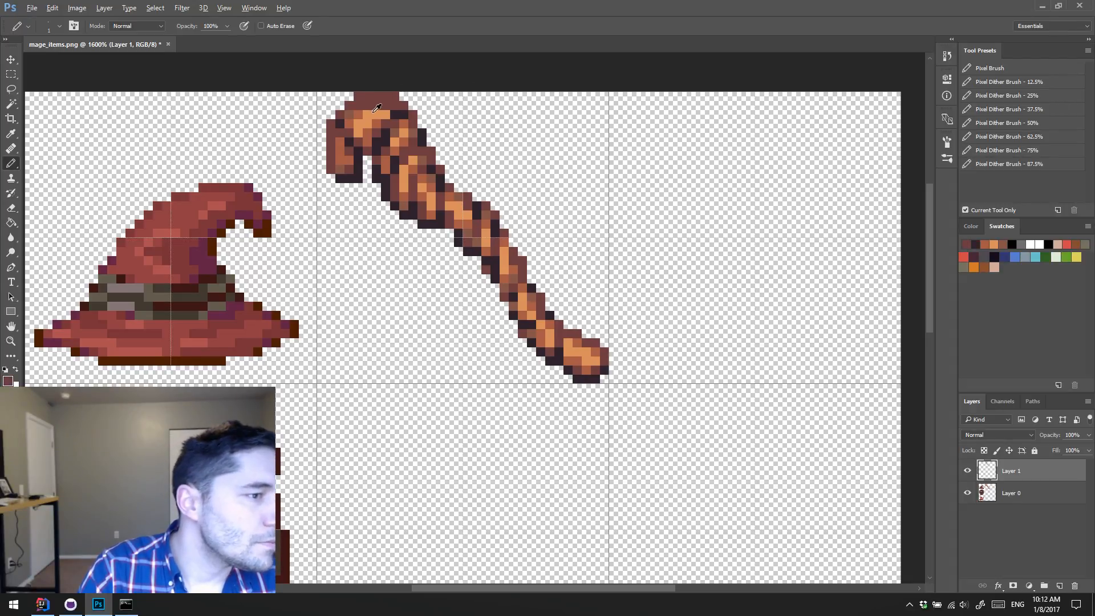
{"action": "left_click", "coordinate": [381, 110], "text": "alt"}
{"action": "left_click", "coordinate": [381, 113], "text": "alt"}
{"action": "left_click_drag", "start_coordinate": [386, 106], "coordinate": [395, 106]}
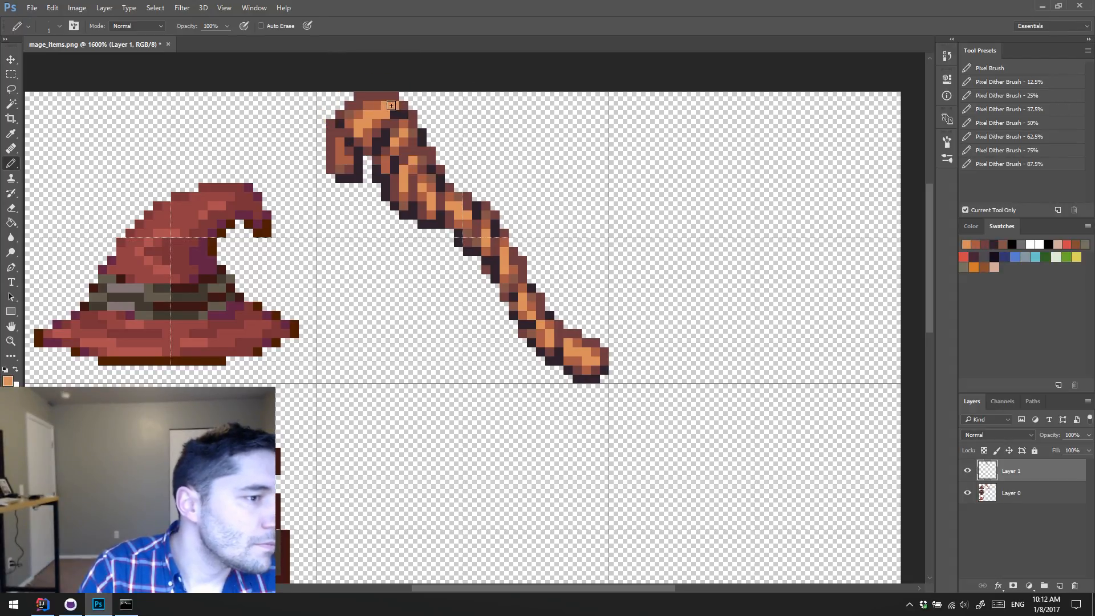
{"action": "left_click", "coordinate": [378, 121], "text": "alt"}
{"action": "left_click", "coordinate": [387, 115]}
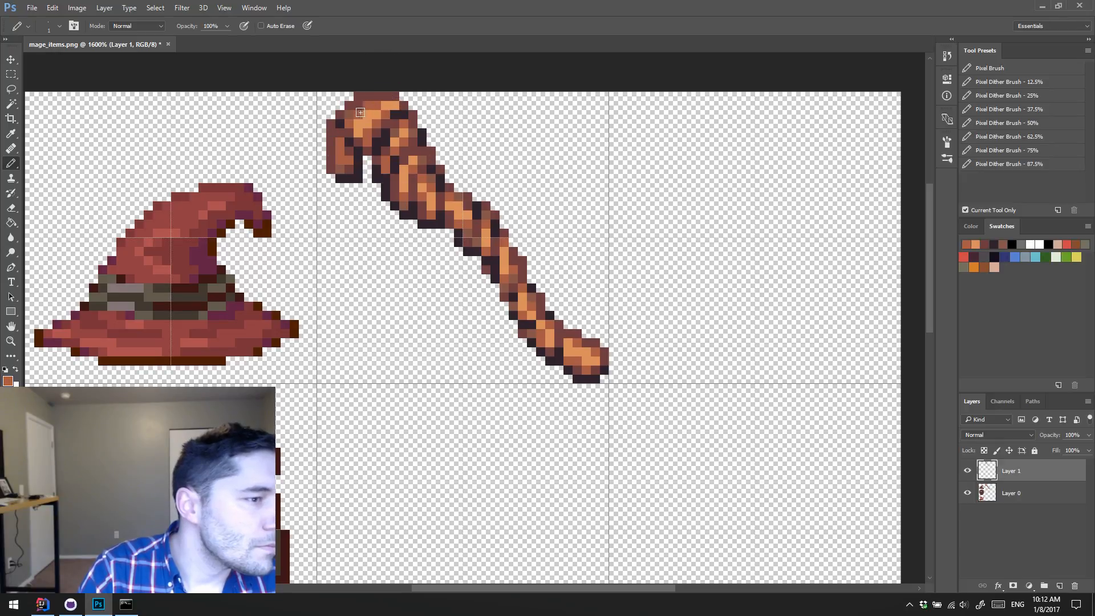
{"action": "left_click", "coordinate": [350, 115], "text": "alt"}
{"action": "left_click", "coordinate": [359, 105]}
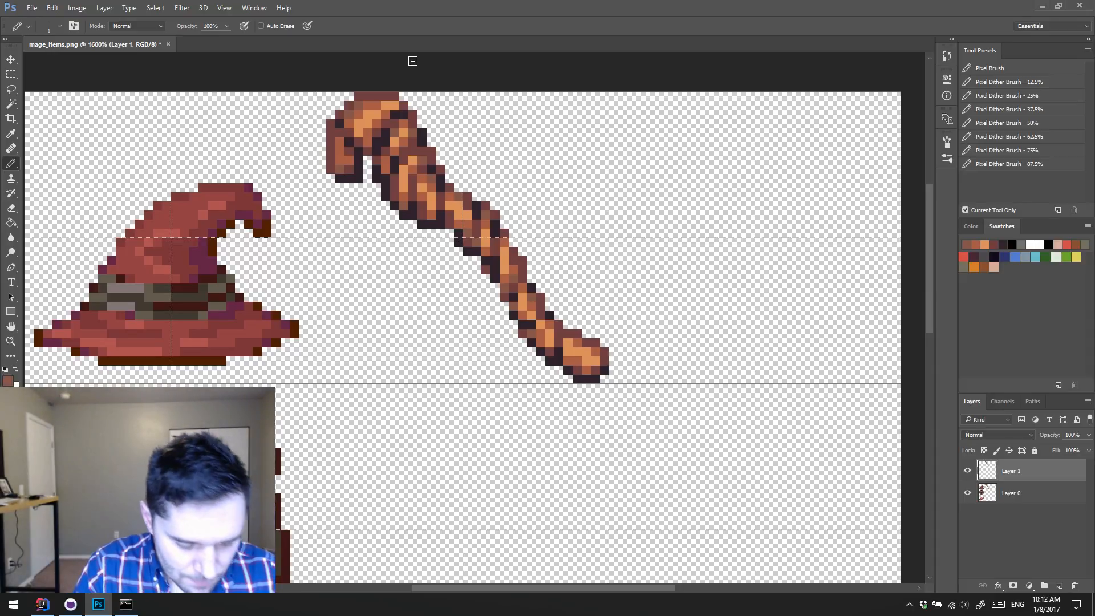
Step: Add orange highlights to the first twist below the head and near-black creases to the lower shaft's edges
{"action": "left_click", "coordinate": [397, 138], "text": "alt"}
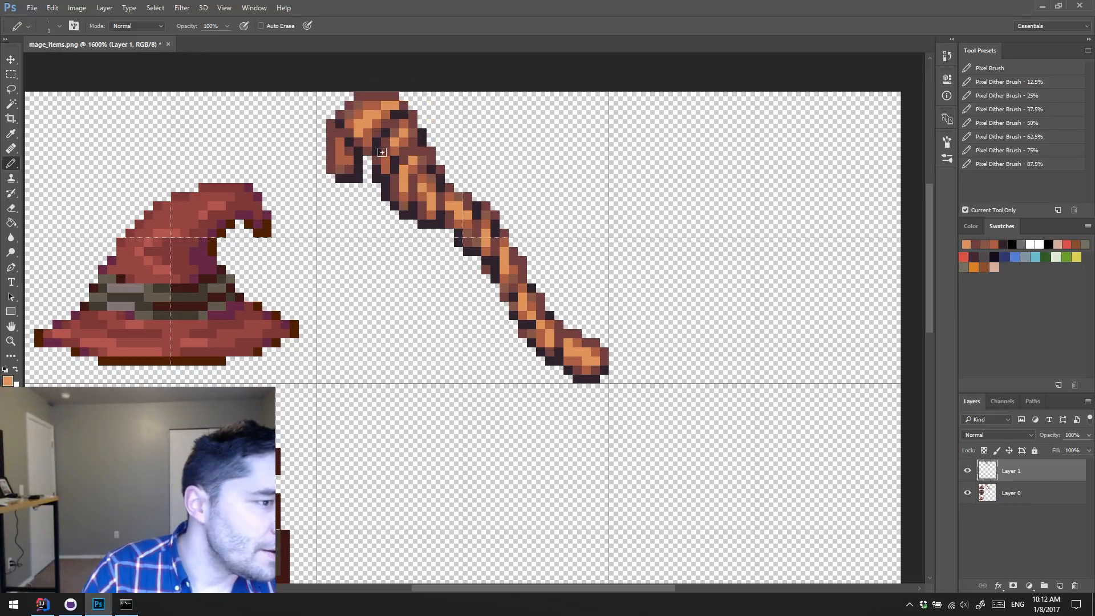
{"action": "left_click", "coordinate": [417, 137], "text": "alt"}
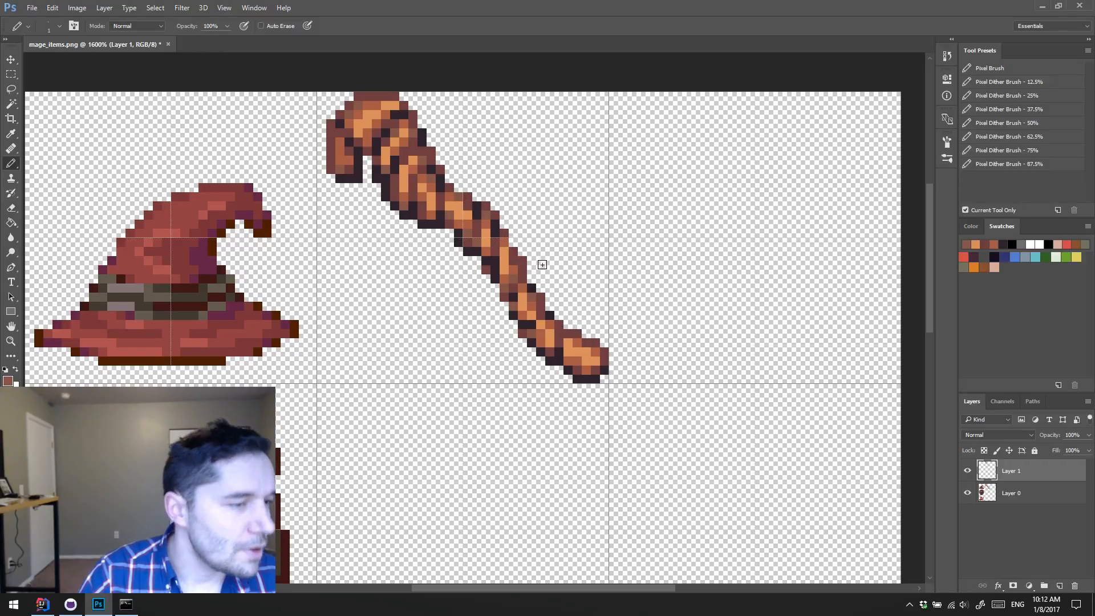
{"action": "left_click", "coordinate": [523, 332], "text": "alt"}
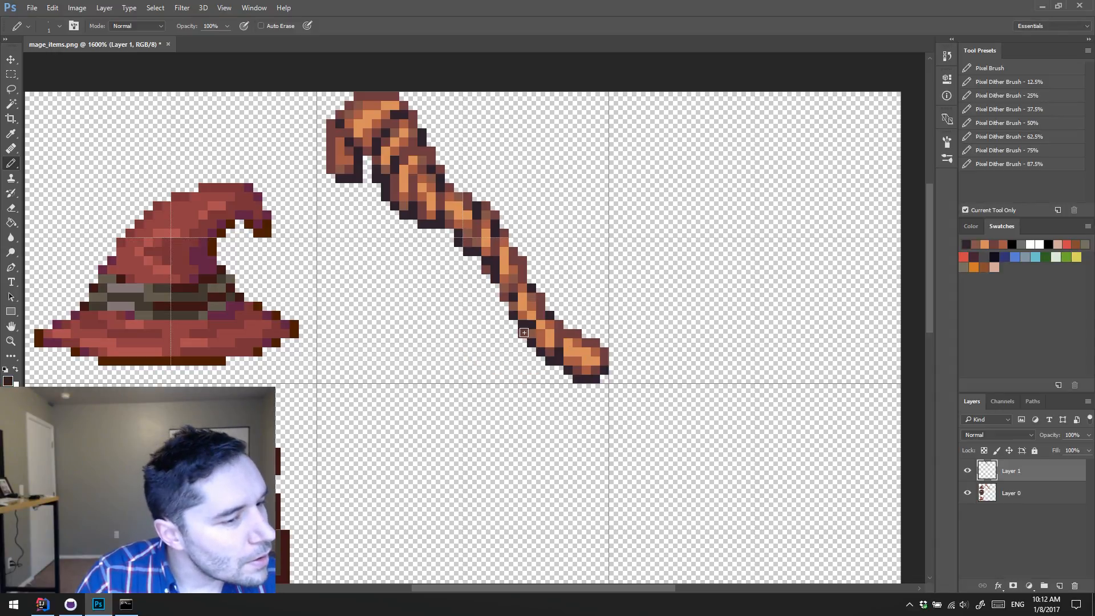
{"action": "left_click", "coordinate": [539, 318], "text": "alt"}
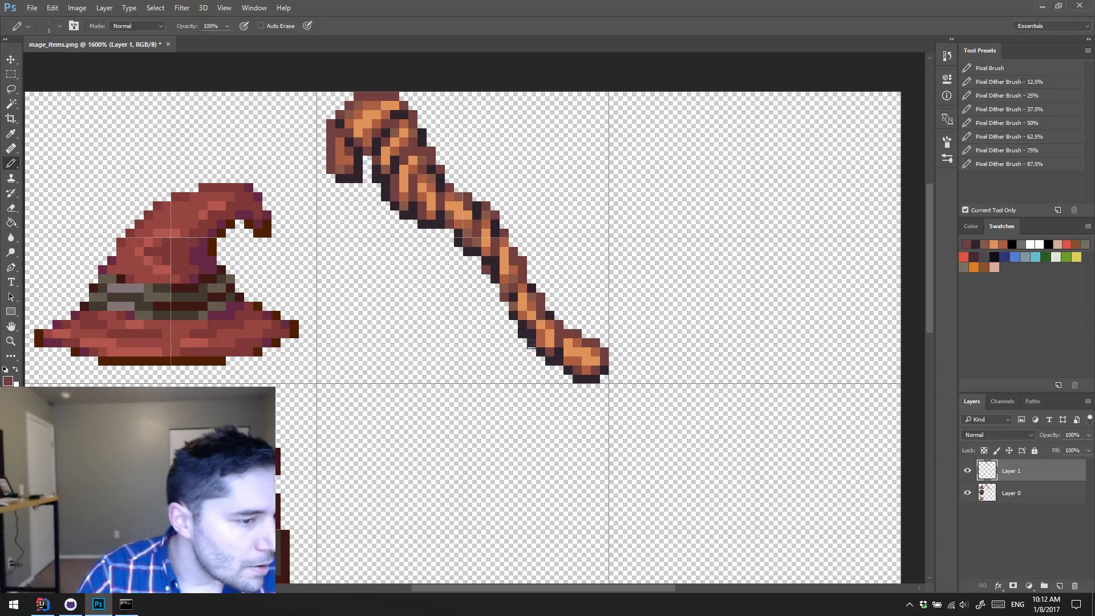
{"action": "left_click", "coordinate": [533, 285], "text": "alt"}
{"action": "left_click_drag", "start_coordinate": [531, 280], "coordinate": [523, 279]}
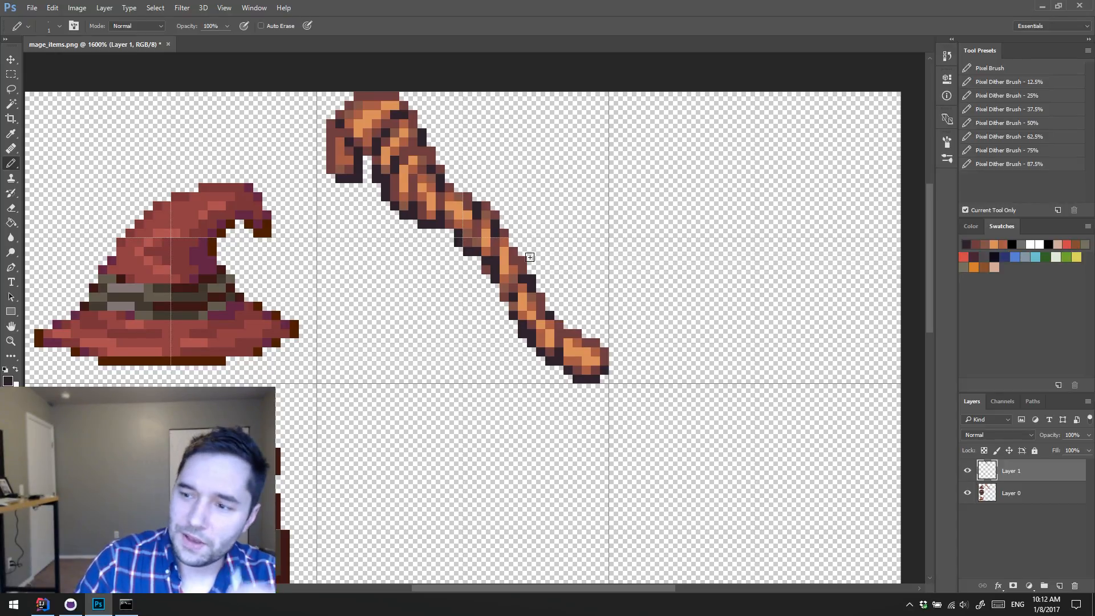
Step: Toggle Layer 1's visibility to compare the twisted staff with the plain base version
{"action": "left_click", "coordinate": [968, 472]}
{"action": "left_click", "coordinate": [968, 471]}
{"action": "left_click", "coordinate": [968, 472]}
{"action": "left_click", "coordinate": [968, 471]}
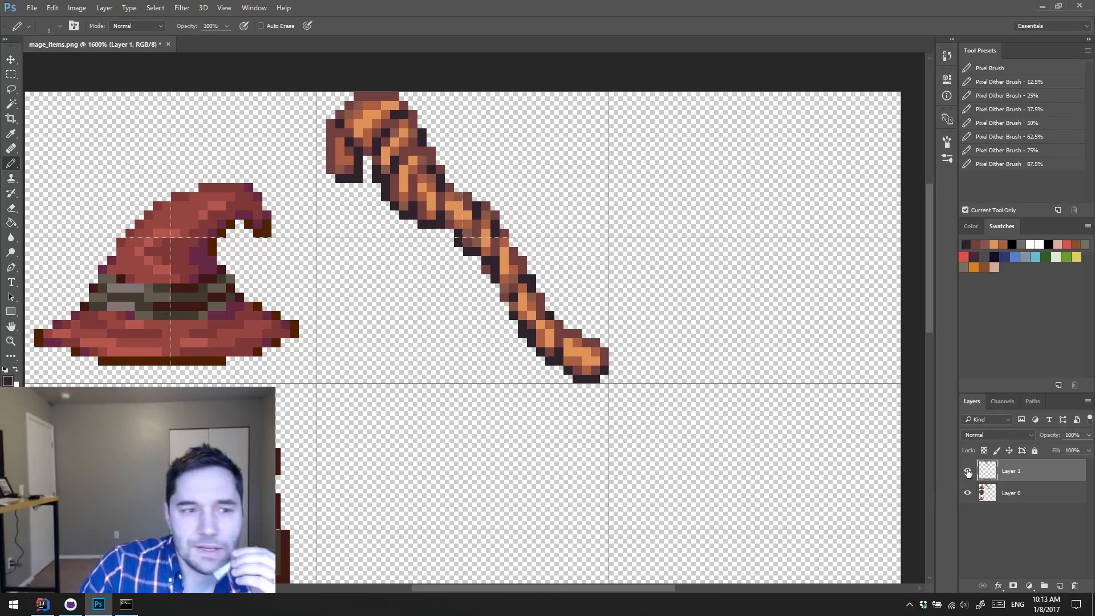
{"action": "left_click", "coordinate": [968, 472]}
{"action": "left_click", "coordinate": [968, 472]}
Step: Create a second window for mage_items.png and detach it as a floating preview
{"action": "left_click", "coordinate": [254, 8]}
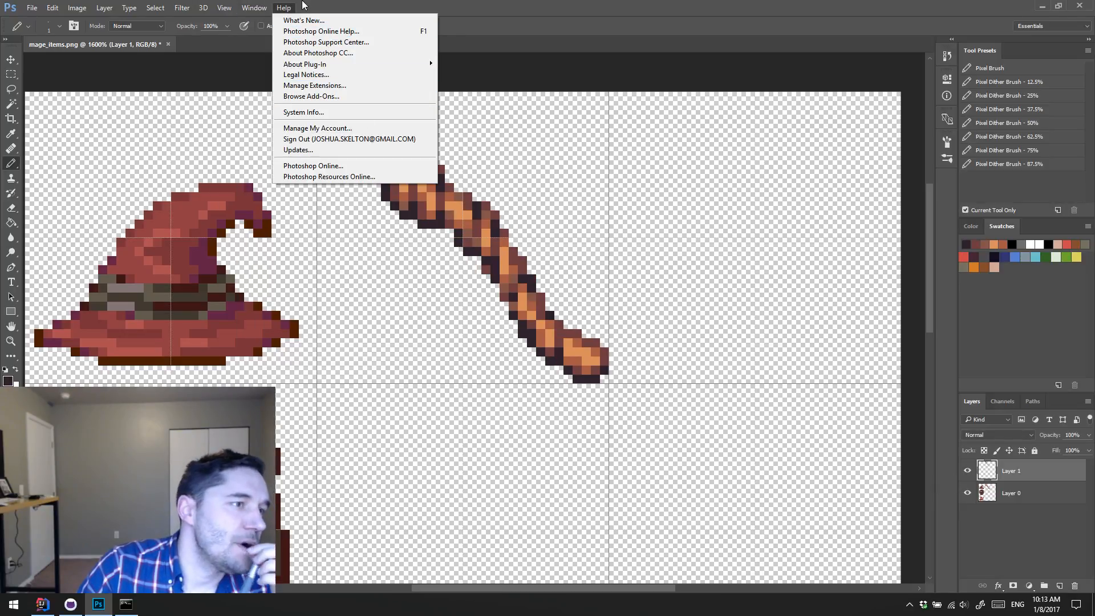
{"action": "mouse_move", "coordinate": [254, 8]}
{"action": "mouse_move", "coordinate": [266, 32]}
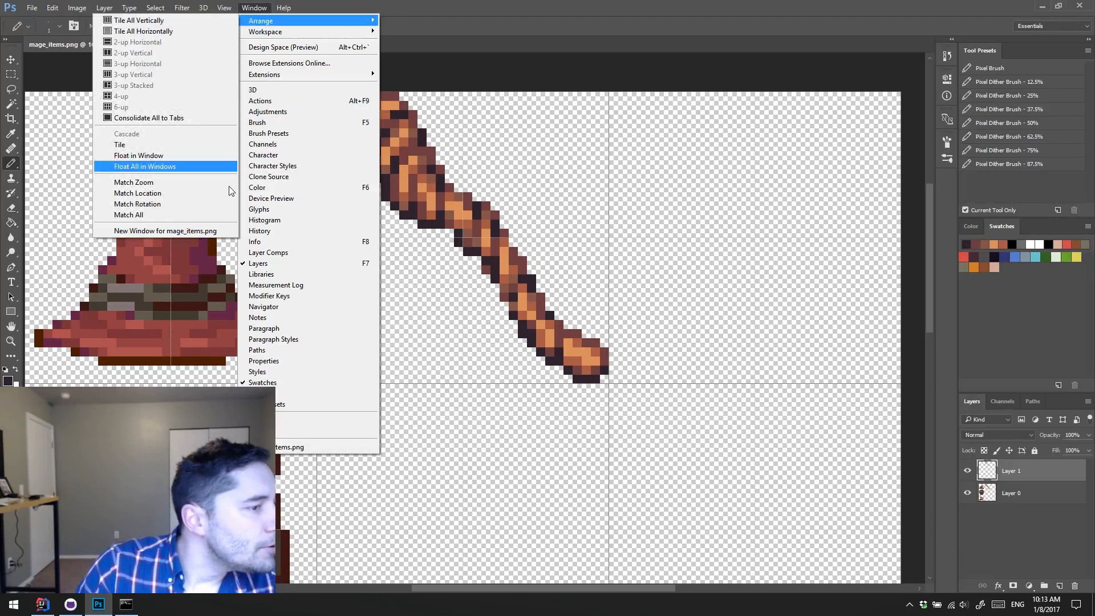
{"action": "left_click", "coordinate": [148, 230]}
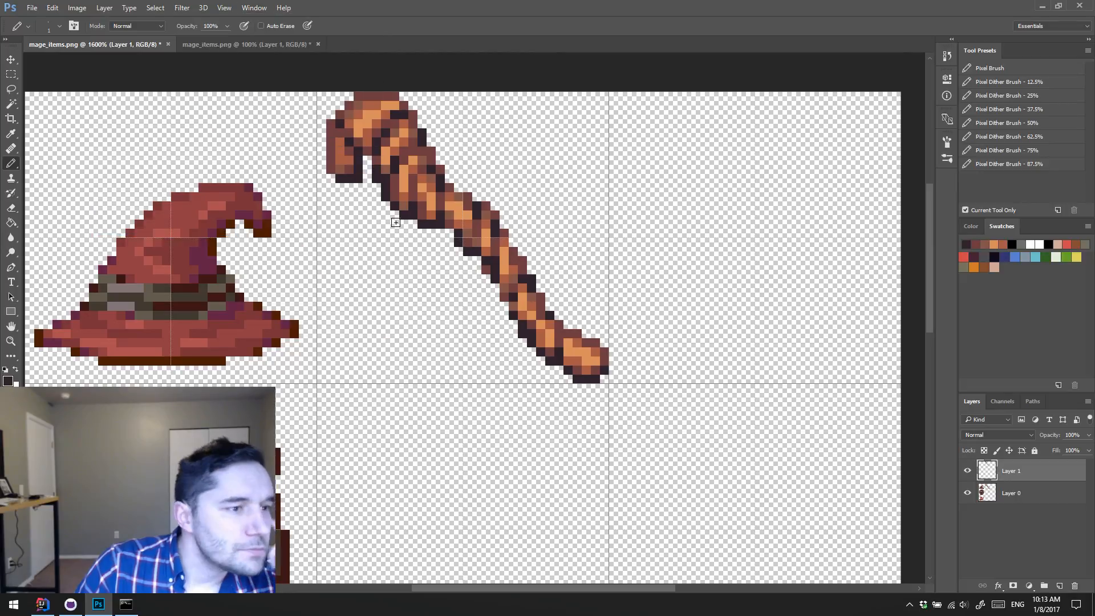
{"action": "left_click", "coordinate": [228, 44]}
{"action": "left_click_drag", "start_coordinate": [228, 43], "coordinate": [383, 132]}
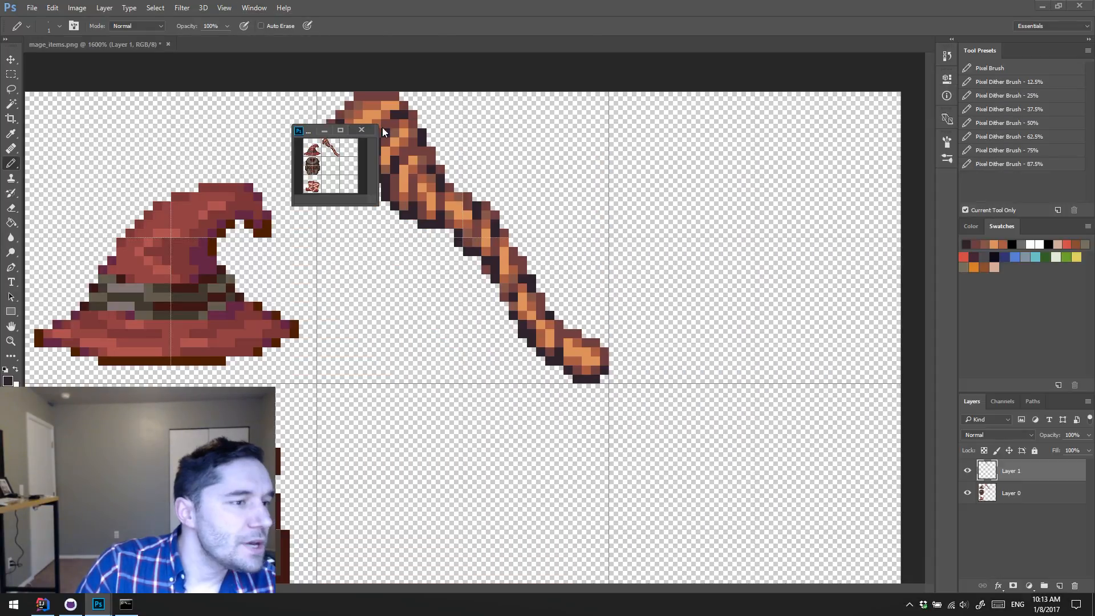
Step: Enlarge the floating mage_items.png preview, zoom it to 400%, and place it clear of the staff
{"action": "left_click_drag", "start_coordinate": [376, 201], "coordinate": [531, 267]}
{"action": "key", "text": "z"}
{"action": "left_click", "coordinate": [411, 200]}
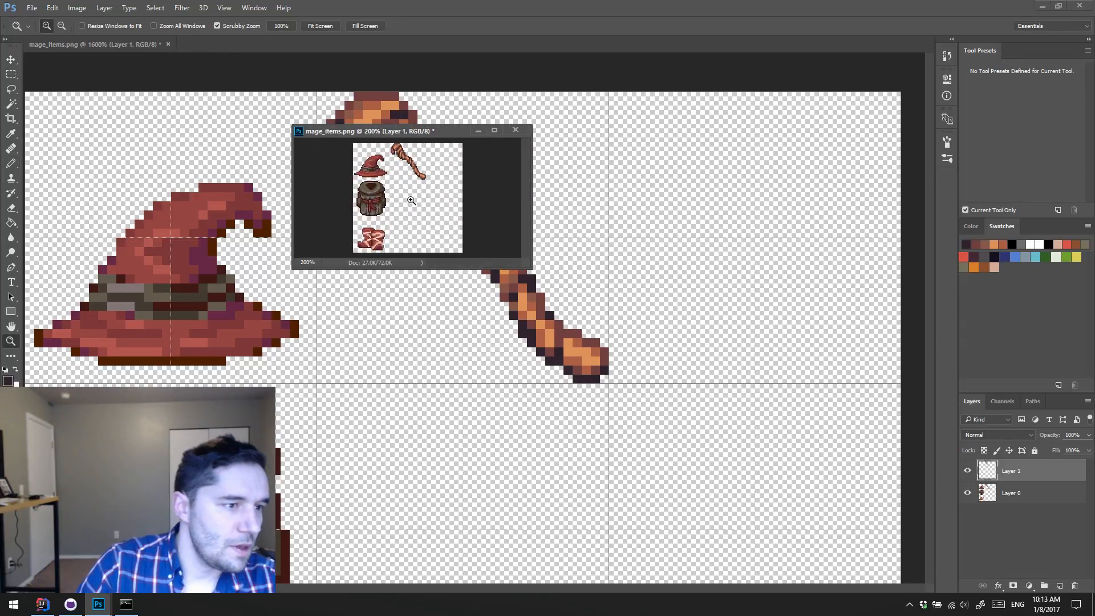
{"action": "left_click", "coordinate": [411, 201]}
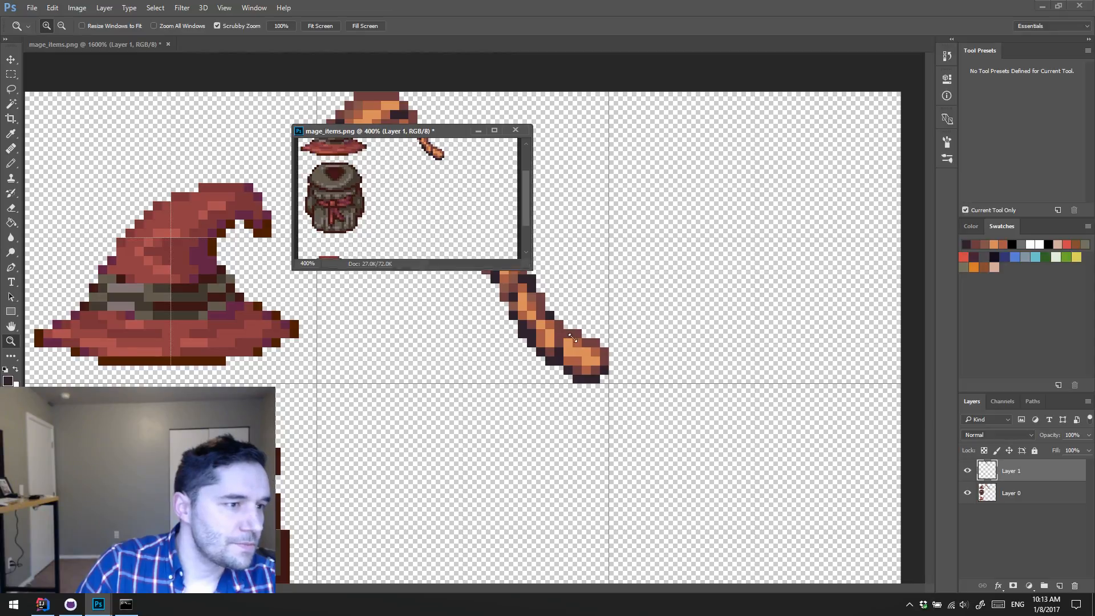
{"action": "left_click_drag", "start_coordinate": [535, 272], "coordinate": [572, 387]}
{"action": "left_click_drag", "start_coordinate": [494, 136], "coordinate": [840, 68]}
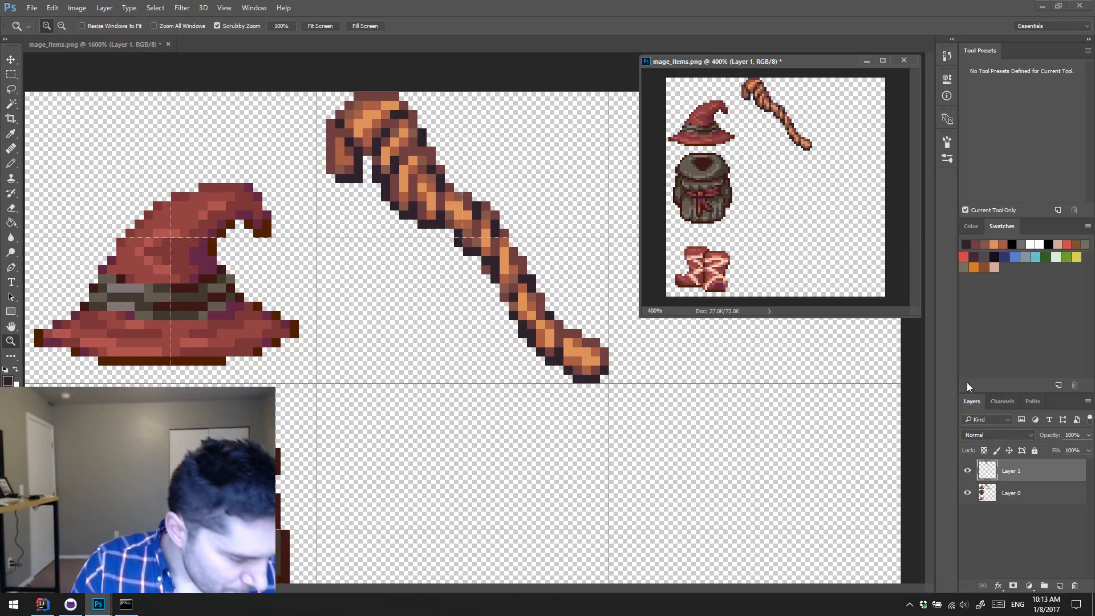
Step: Hide Layer 1 and add a new empty layer for a fresh pencil pass over the plain staff
{"action": "left_click", "coordinate": [966, 472]}
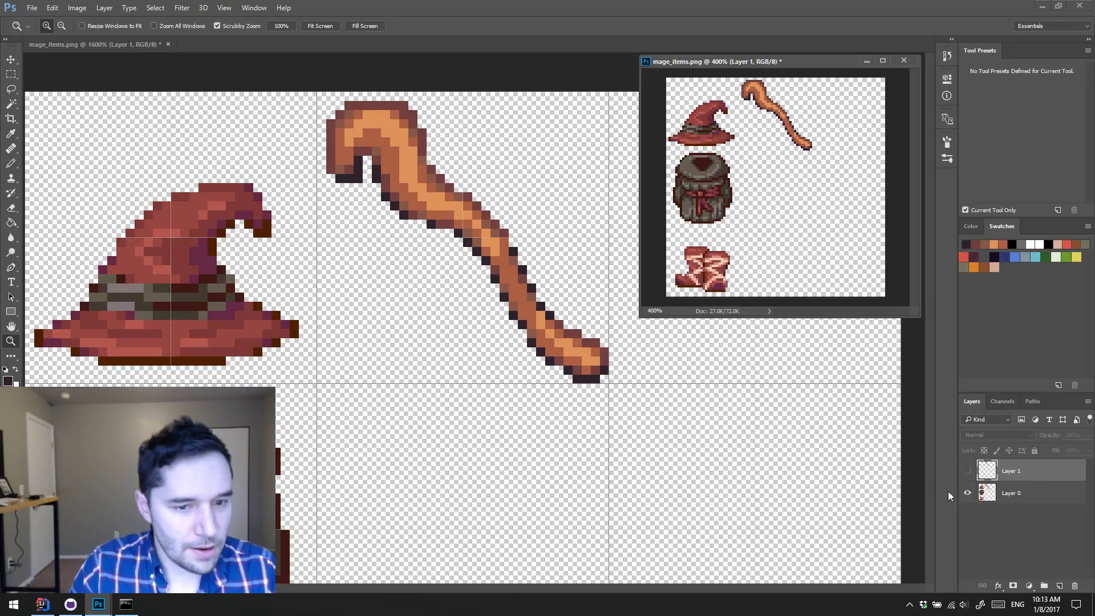
{"action": "key", "text": "ctrl+shift+alt+n"}
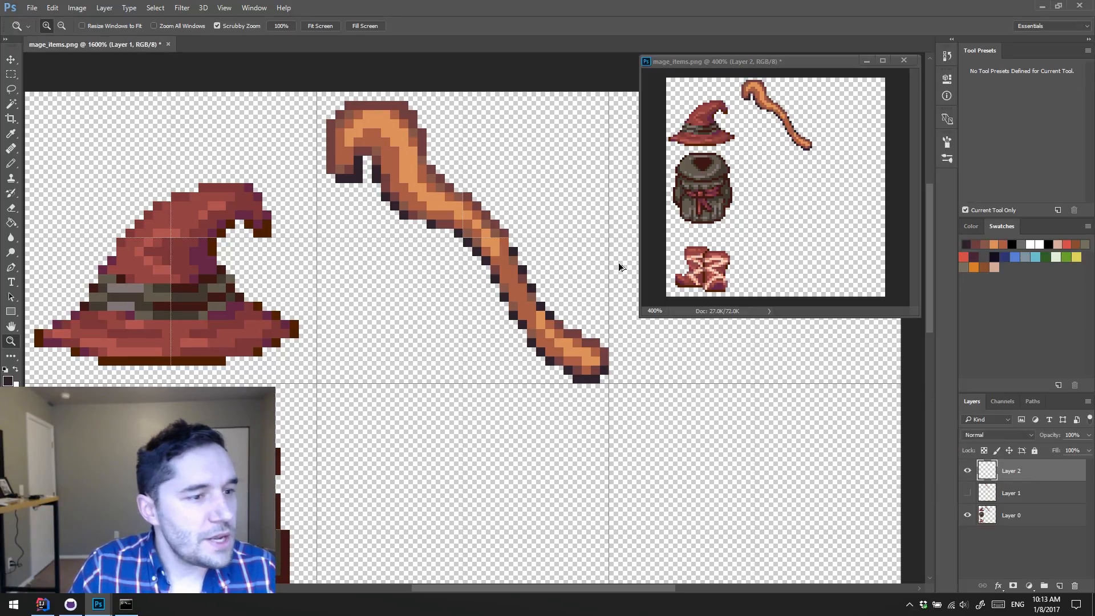
{"action": "key", "text": "b"}
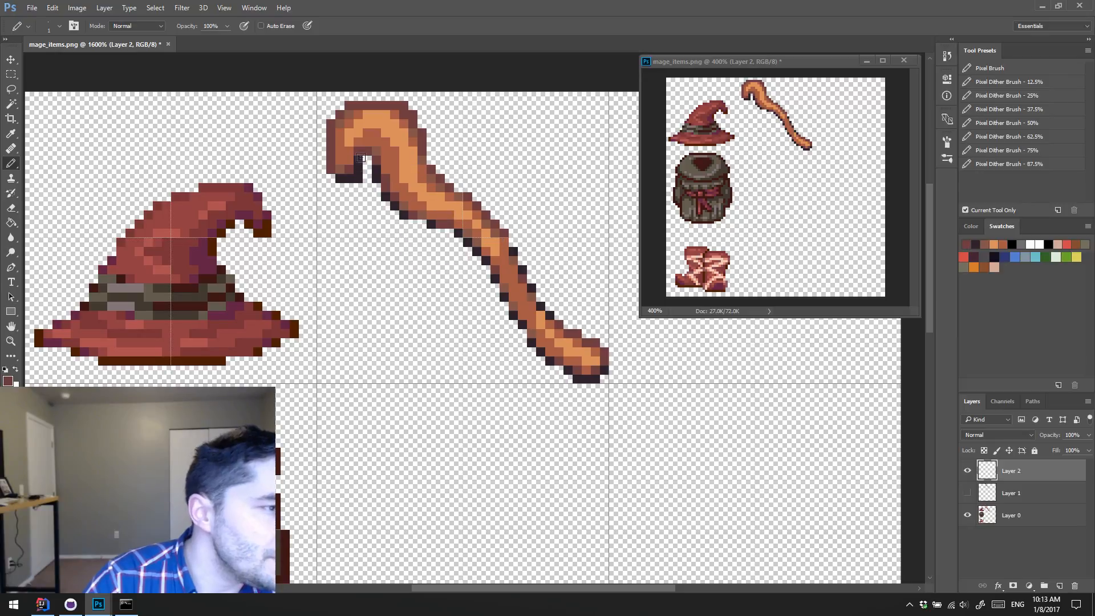
Step: Shade the inner curve of the hook and the upper shaft's underside with reddish-brown and brown pixels on the new layer
{"action": "mouse_move", "coordinate": [367, 133]}
{"action": "left_mouse_down"}
{"action": "mouse_move", "coordinate": [405, 210]}
{"action": "mouse_move", "coordinate": [401, 189]}
{"action": "mouse_move", "coordinate": [439, 214]}
{"action": "left_mouse_up"}
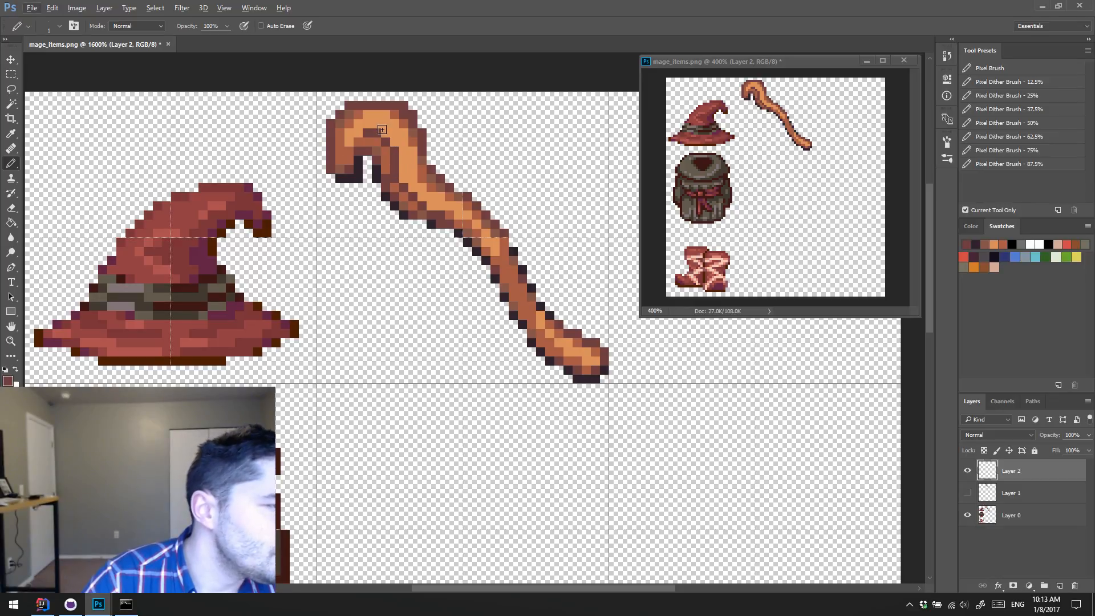
{"action": "left_click", "coordinate": [402, 121], "text": "alt"}
{"action": "left_click_drag", "start_coordinate": [386, 133], "coordinate": [395, 143]}
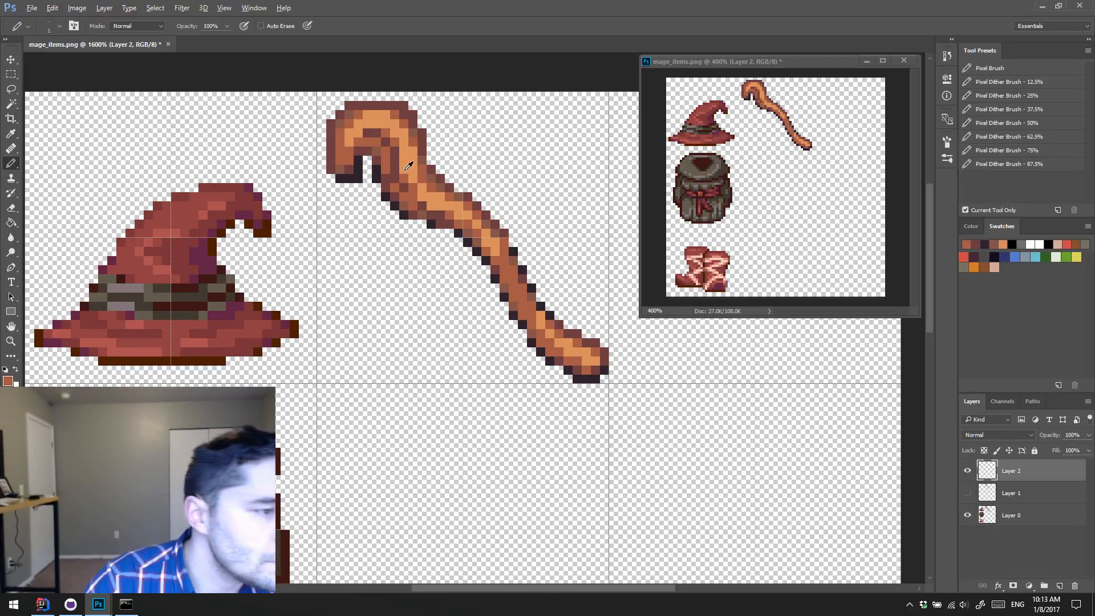
{"action": "left_click", "coordinate": [409, 200], "text": "alt"}
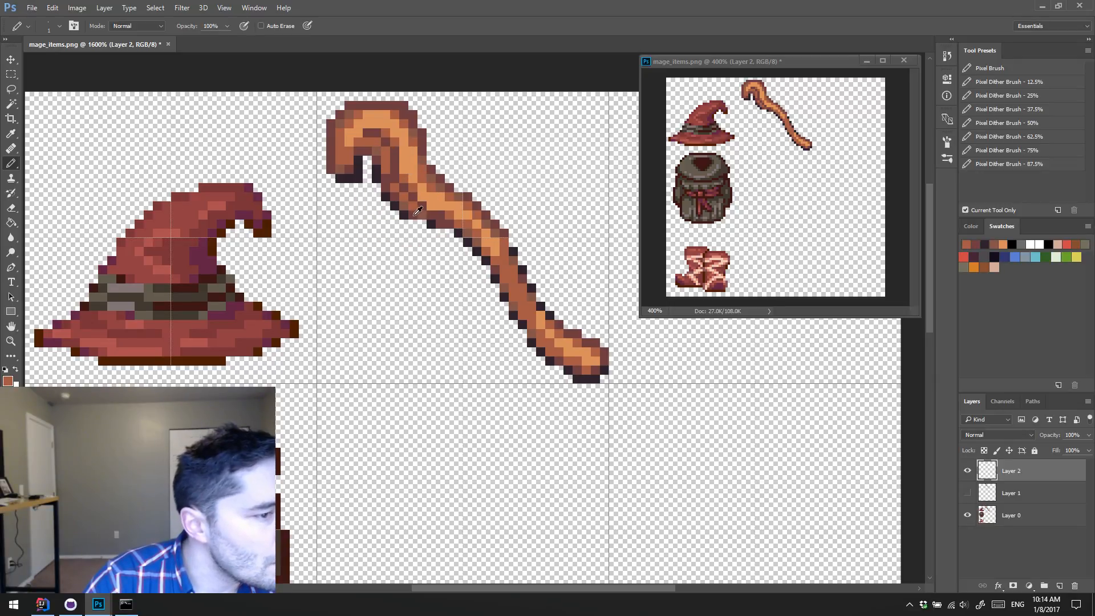
{"action": "left_click", "coordinate": [413, 210], "text": "alt"}
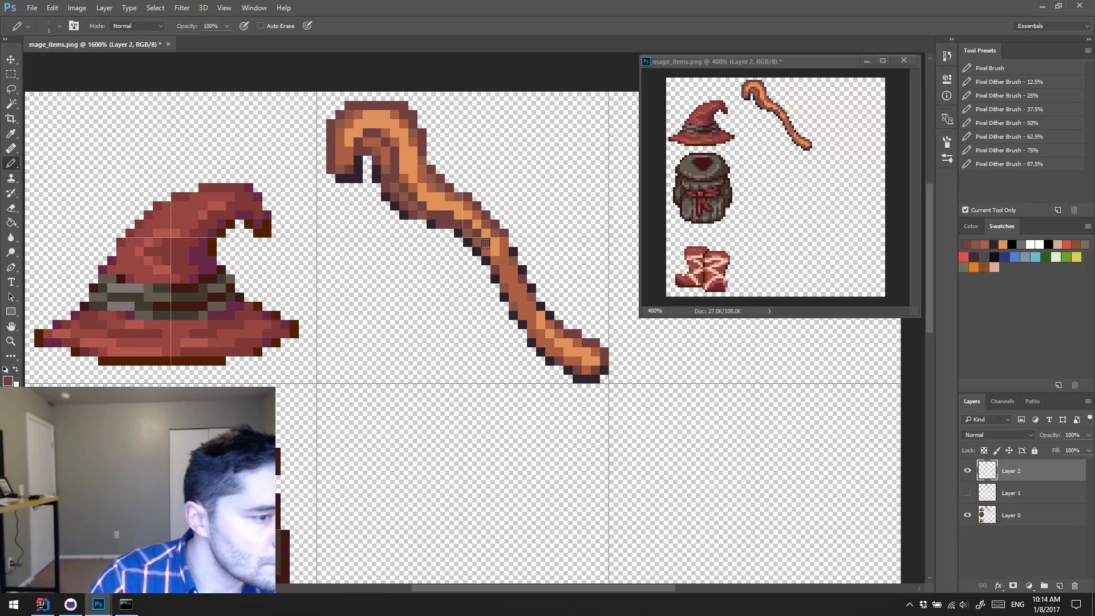
Step: Shade the mid-shaft and its lower edge with dark reddish-brown and brown pixels to suggest wood grain
{"action": "left_click", "coordinate": [497, 262]}
{"action": "left_click", "coordinate": [504, 272]}
{"action": "left_click", "coordinate": [510, 287]}
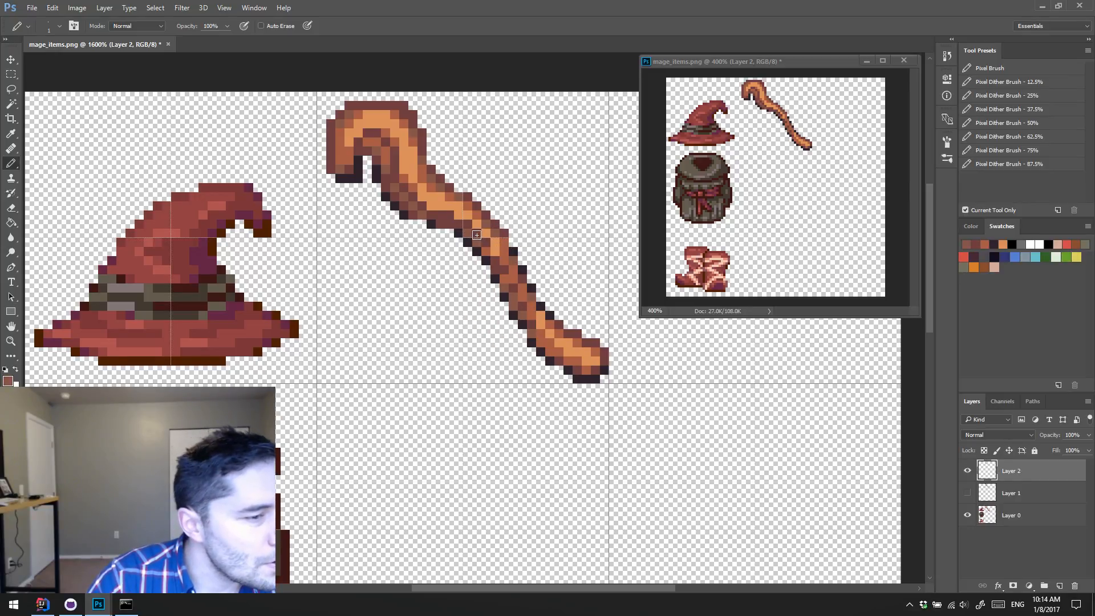
{"action": "left_click", "coordinate": [476, 235], "text": "alt"}
{"action": "left_click", "coordinate": [485, 242]}
{"action": "left_click", "coordinate": [467, 227], "text": "alt"}
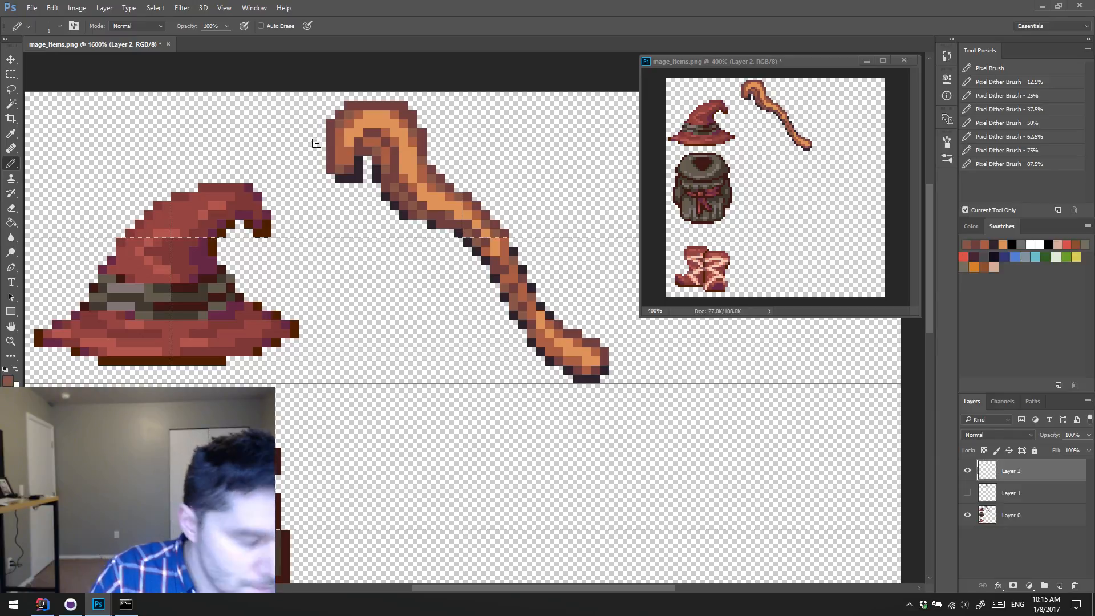
Step: Deepen the hook's inner notch with near-black pixels and blend the surrounding curve with reddish-brown shading
{"action": "mouse_move", "coordinate": [354, 150]}
{"action": "left_mouse_down"}
{"action": "mouse_move", "coordinate": [340, 149]}
{"action": "mouse_move", "coordinate": [350, 151]}
{"action": "left_mouse_up"}
{"action": "left_click", "coordinate": [359, 161], "text": "alt"}
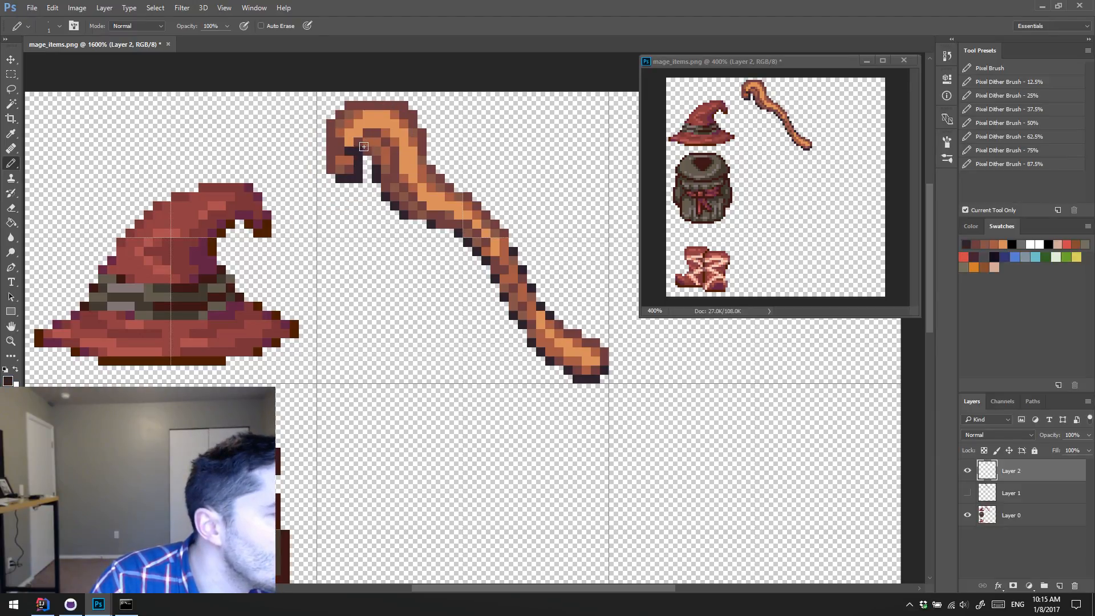
{"action": "left_click", "coordinate": [359, 142]}
{"action": "left_click", "coordinate": [372, 136], "text": "alt"}
{"action": "left_click", "coordinate": [369, 140]}
{"action": "left_click", "coordinate": [377, 150], "text": "alt"}
{"action": "left_click", "coordinate": [367, 142]}
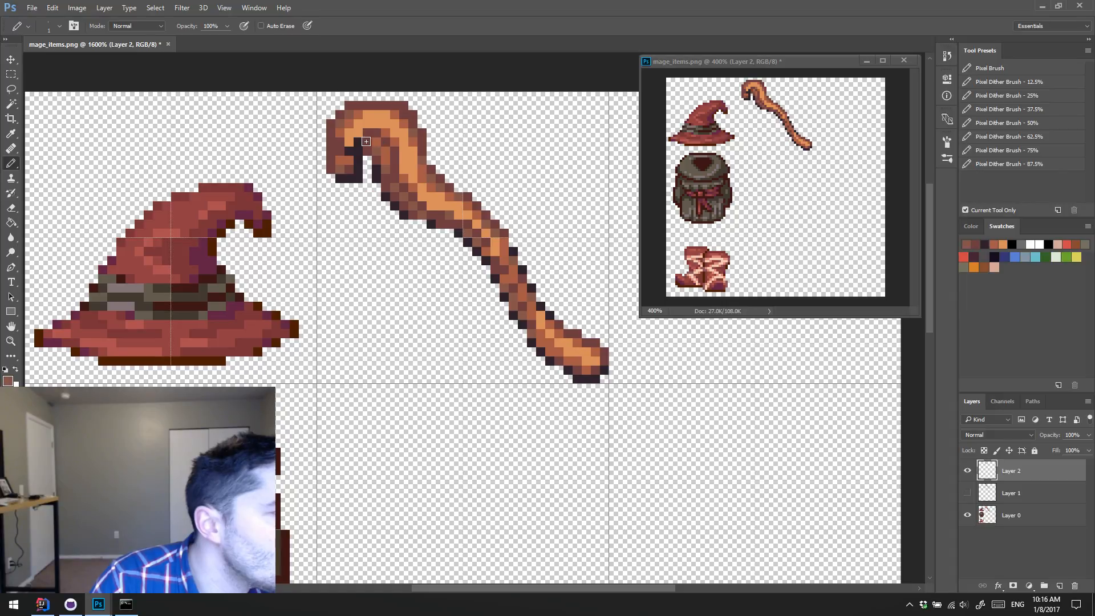
Step: Try near-black pixels in the hook's inner curve and a near-black band across the hook's tip
{"action": "left_click", "coordinate": [359, 142], "text": "alt"}
{"action": "left_click", "coordinate": [368, 132]}
{"action": "left_click", "coordinate": [392, 114], "text": "alt"}
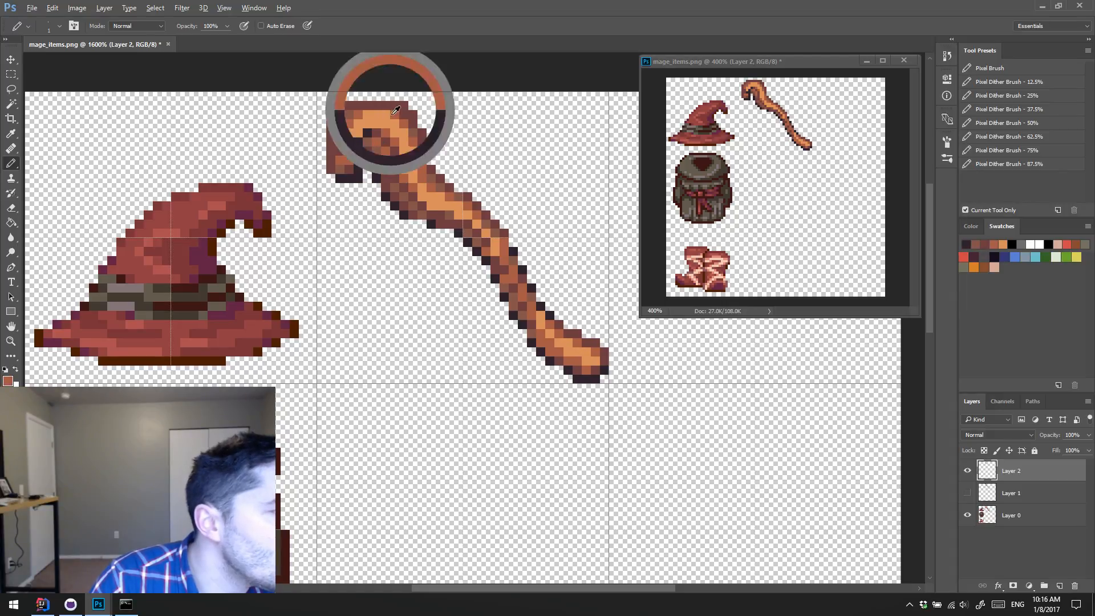
{"action": "left_click", "coordinate": [358, 133]}
{"action": "left_click", "coordinate": [348, 141]}
{"action": "left_click", "coordinate": [348, 151], "text": "alt"}
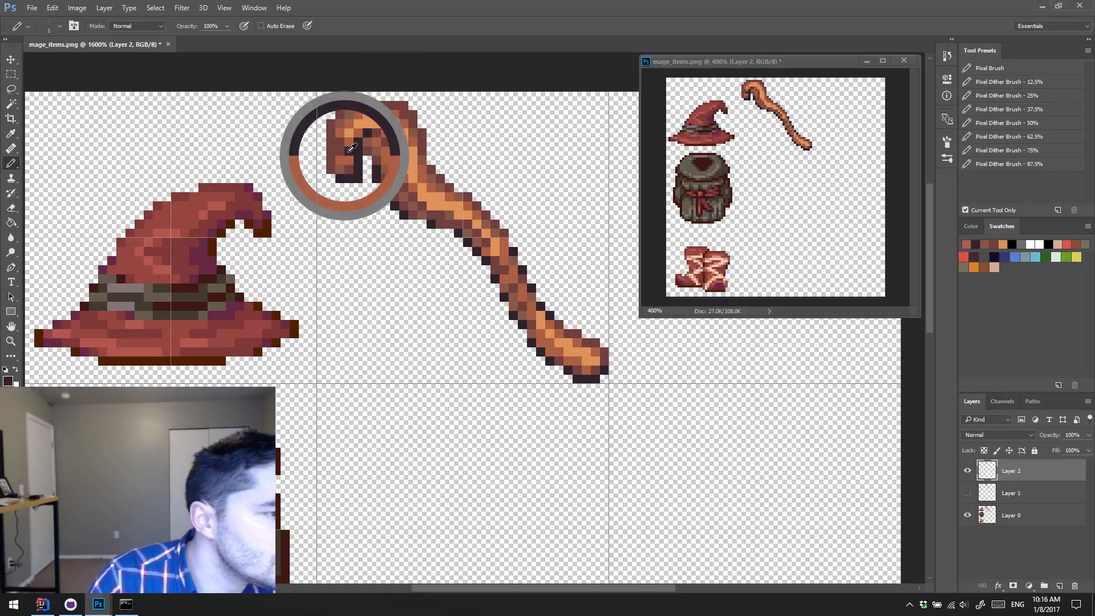
{"action": "left_click", "coordinate": [330, 151]}
{"action": "left_click", "coordinate": [340, 151]}
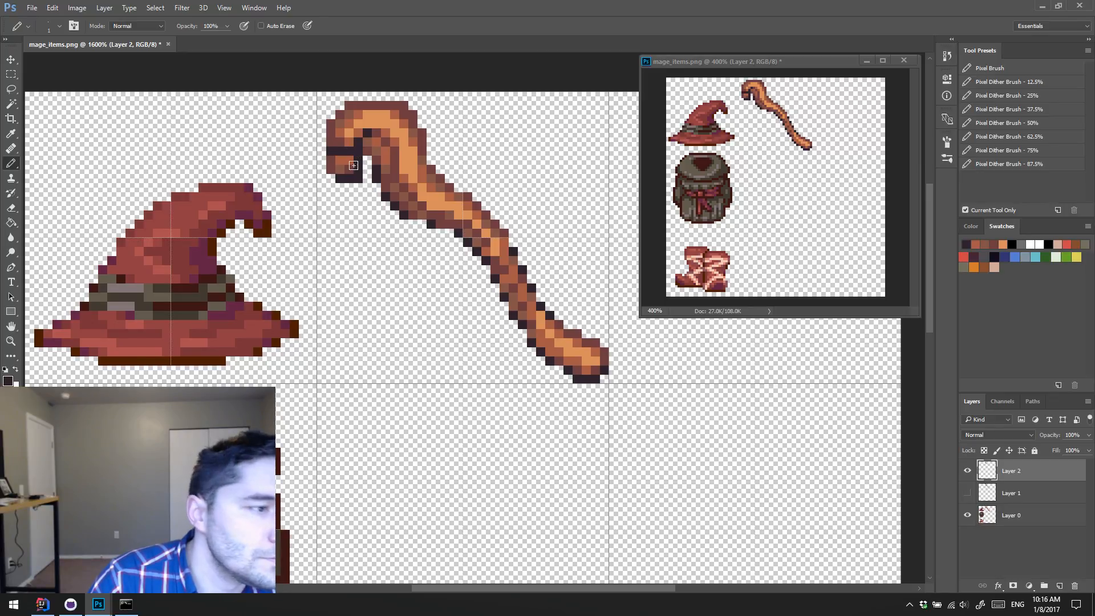
Step: Repaint the hook's tip and inner curve with brown and orange-brown pixels in place of the near-black band
{"action": "left_click", "coordinate": [335, 139], "text": "alt"}
{"action": "mouse_move", "coordinate": [331, 151]}
{"action": "left_mouse_down"}
{"action": "mouse_move", "coordinate": [350, 151]}
{"action": "mouse_move", "coordinate": [340, 142]}
{"action": "left_mouse_up"}
{"action": "left_click", "coordinate": [348, 142], "text": "alt"}
{"action": "left_click", "coordinate": [349, 150]}
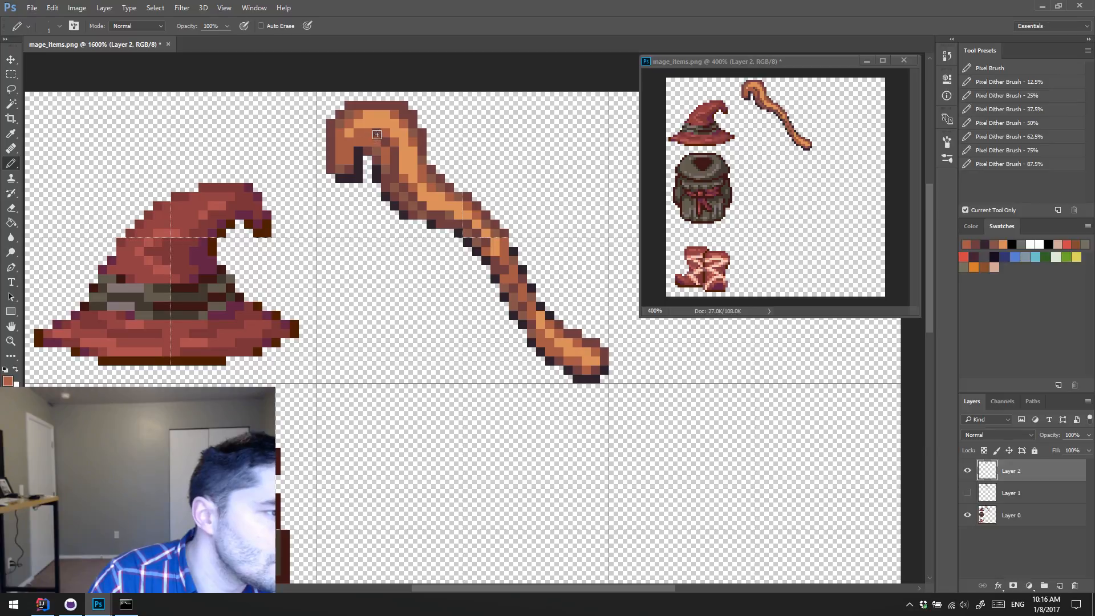
{"action": "left_click", "coordinate": [385, 141], "text": "alt"}
{"action": "left_click", "coordinate": [376, 134]}
Step: Darken the hook's inner notch and touch up its outer curve with orange and orange-brown pixels
{"action": "left_click", "coordinate": [363, 149], "text": "alt"}
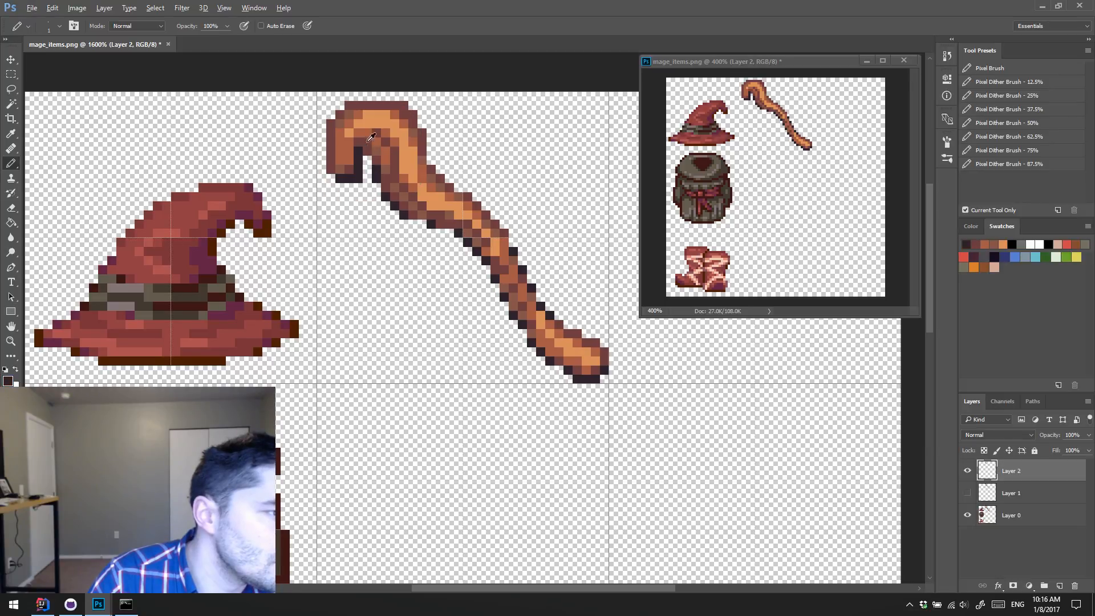
{"action": "left_click", "coordinate": [339, 178]}
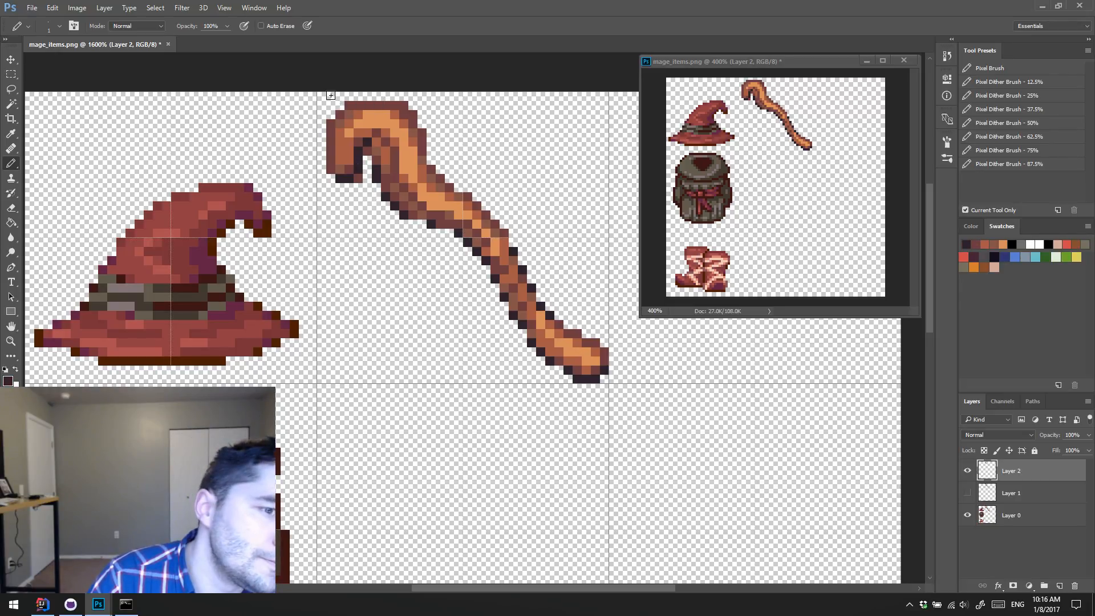
{"action": "left_click", "coordinate": [344, 138], "text": "alt"}
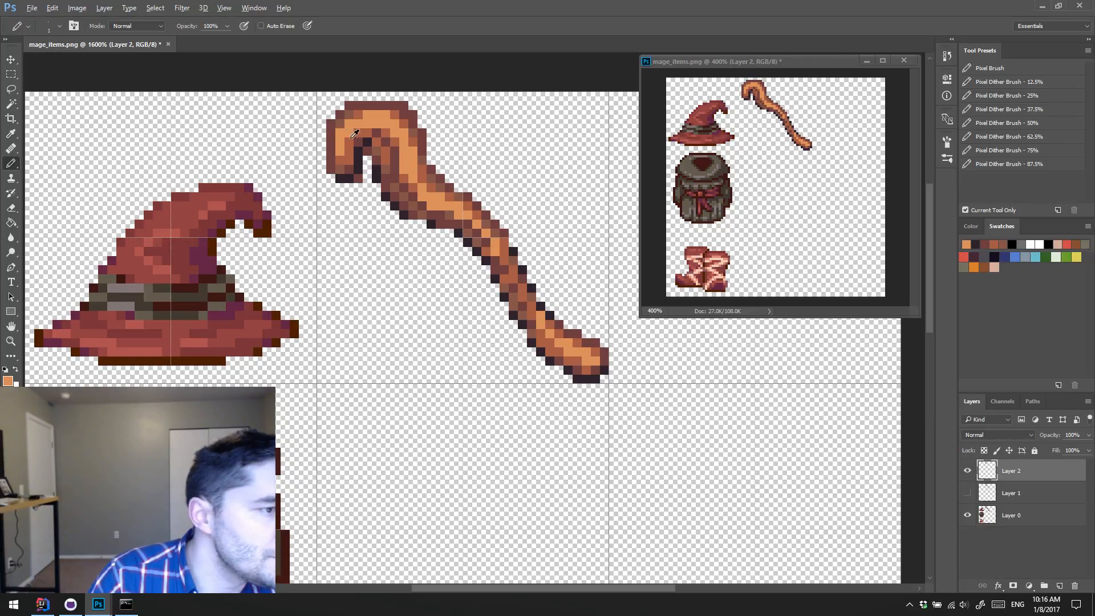
{"action": "left_click", "coordinate": [353, 128], "text": "alt"}
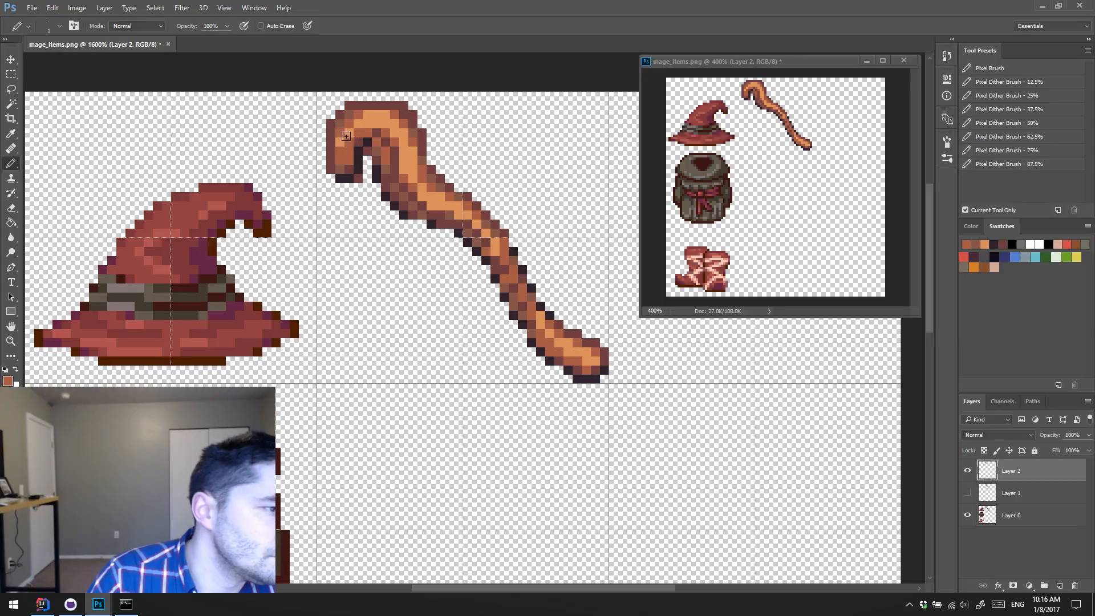
{"action": "left_click", "coordinate": [345, 137], "text": "alt"}
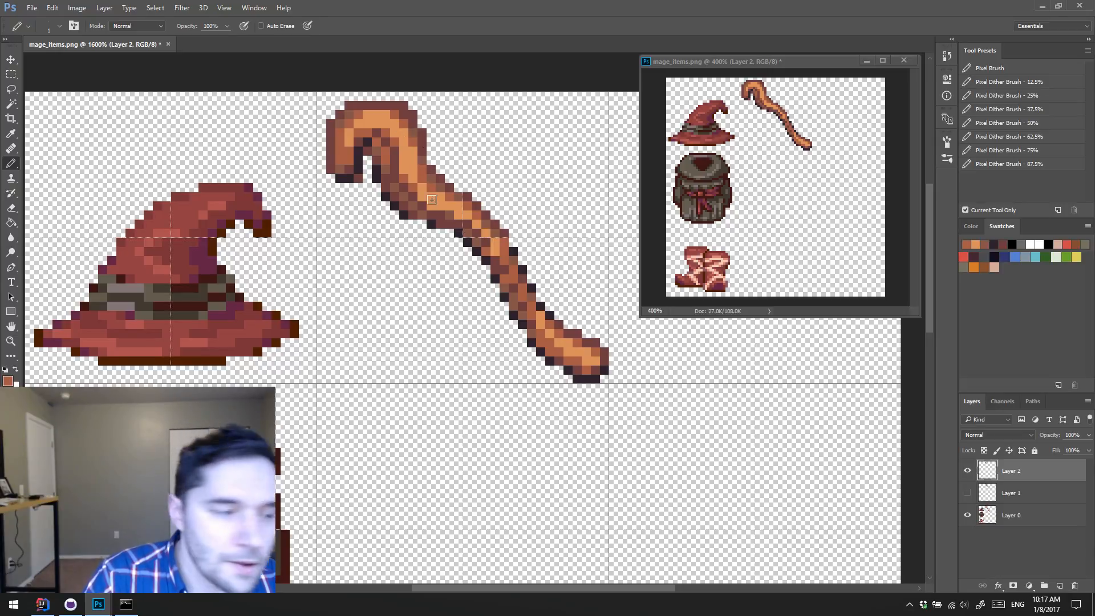
Step: Deepen the upper shaft's underside with near-black pixels and adjust the adjoining orange and orange-brown shading
{"action": "left_click", "coordinate": [396, 190], "text": "alt"}
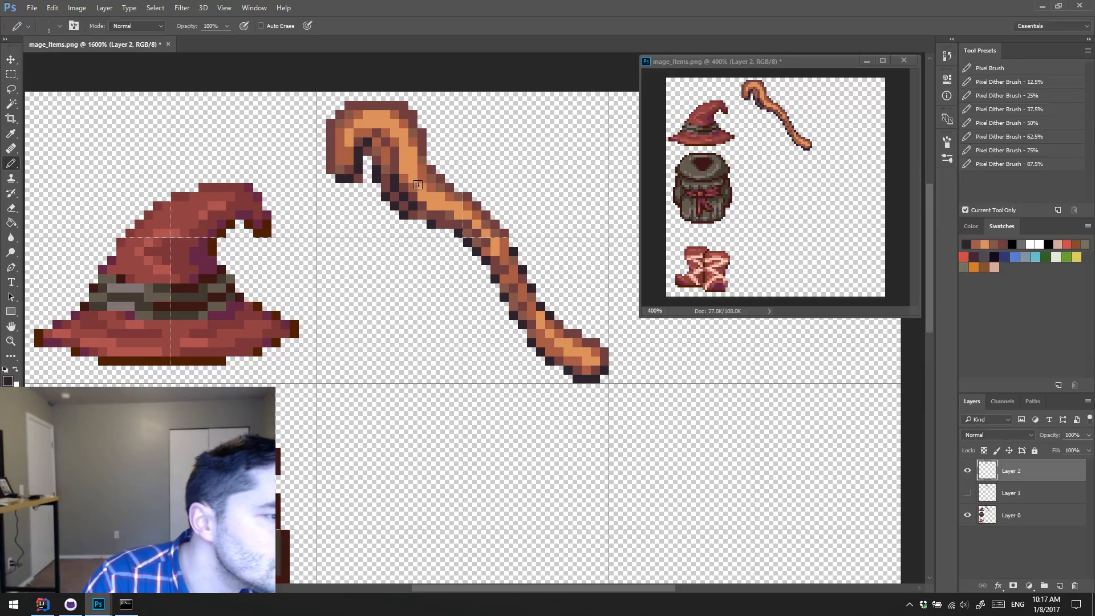
{"action": "left_click", "coordinate": [413, 187], "text": "alt"}
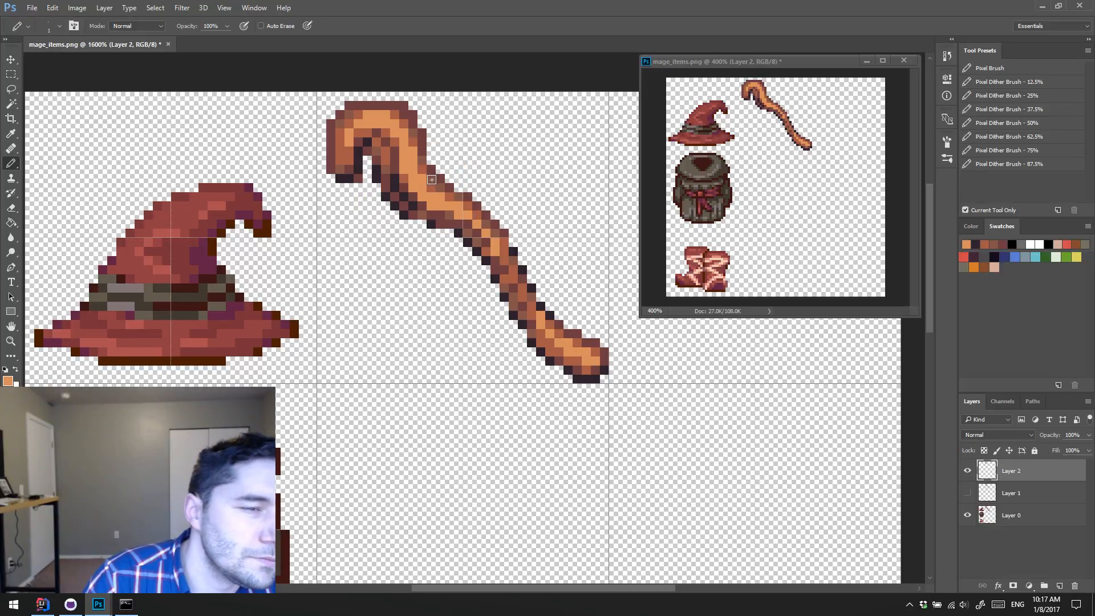
{"action": "left_click", "coordinate": [401, 174], "text": "alt"}
{"action": "left_click", "coordinate": [412, 186]}
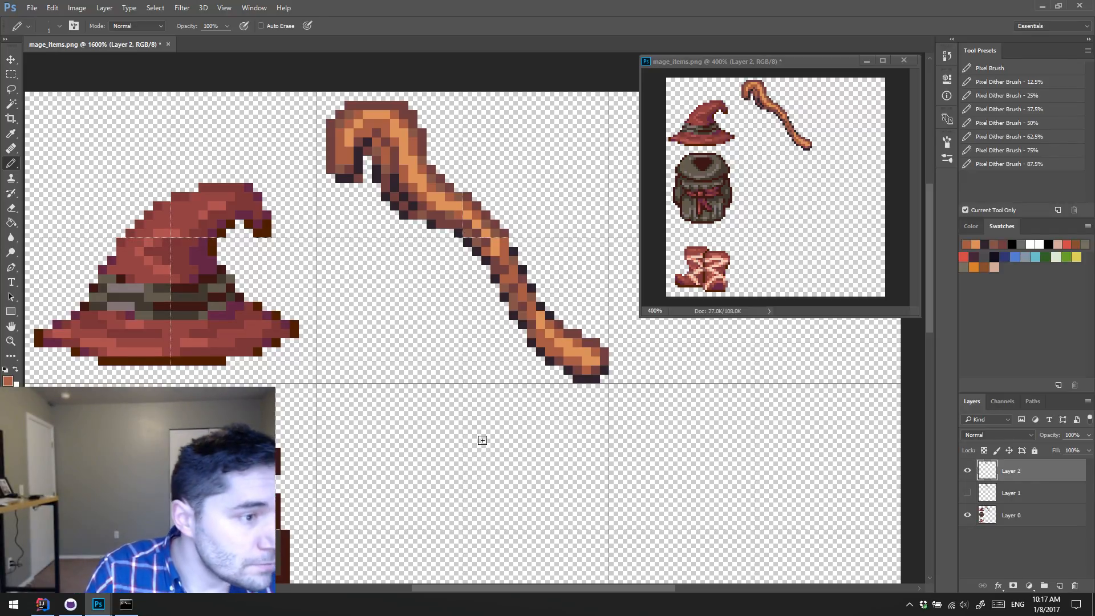
Step: Try a near-black crack running up the inner side of the upper shaft toward the hook, with brown pixels beside it
{"action": "left_click", "coordinate": [396, 178], "text": "alt"}
{"action": "left_click_drag", "start_coordinate": [396, 175], "coordinate": [397, 152]}
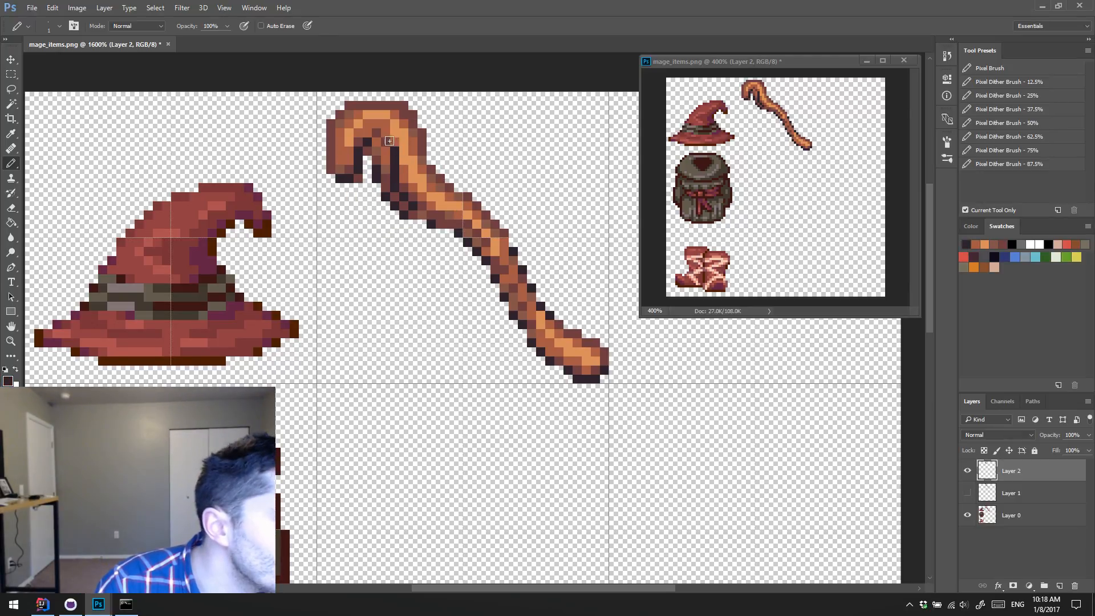
{"action": "left_click", "coordinate": [388, 140], "text": "alt"}
{"action": "mouse_move", "coordinate": [387, 152]}
{"action": "left_mouse_down"}
{"action": "mouse_move", "coordinate": [385, 169]}
{"action": "mouse_move", "coordinate": [377, 150]}
{"action": "mouse_move", "coordinate": [386, 143]}
{"action": "mouse_move", "coordinate": [385, 164]}
{"action": "left_mouse_up"}
{"action": "left_click", "coordinate": [395, 160], "text": "alt"}
{"action": "left_click", "coordinate": [412, 134], "text": "alt"}
{"action": "left_click", "coordinate": [376, 151]}
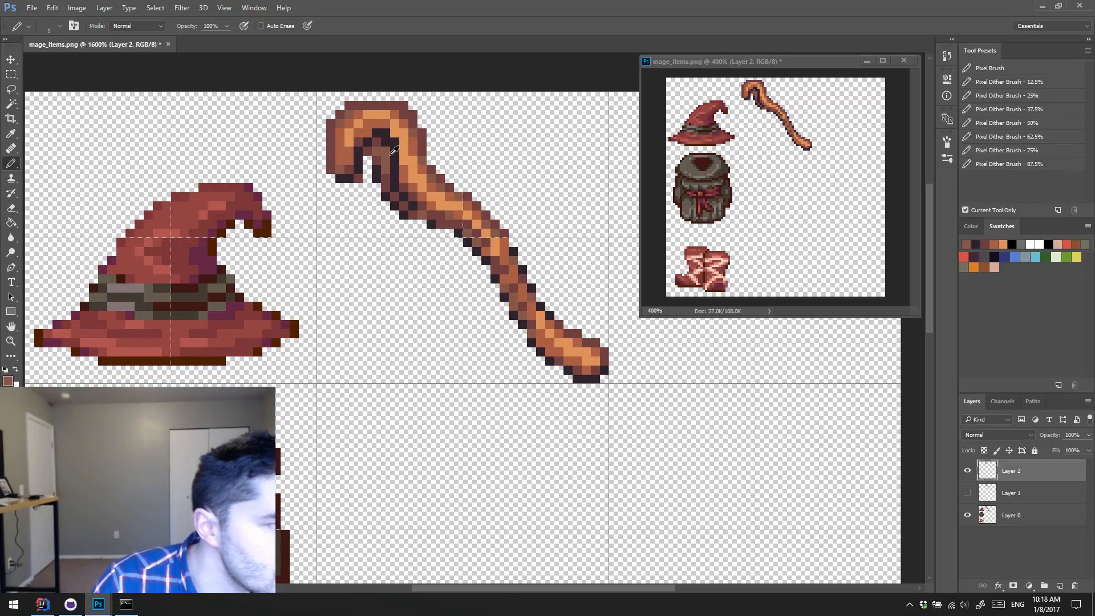
Step: Try curving the near-black crack around the inside of the hook with brown fill, and undo the crack strokes
{"action": "left_click", "coordinate": [383, 133]}
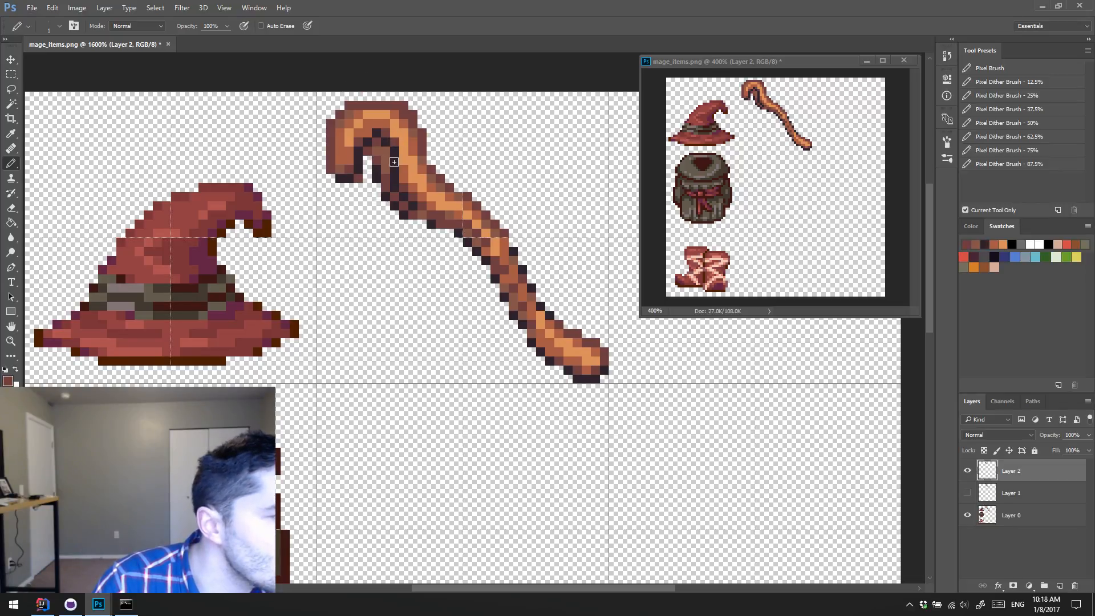
{"action": "left_click", "coordinate": [387, 141], "text": "alt"}
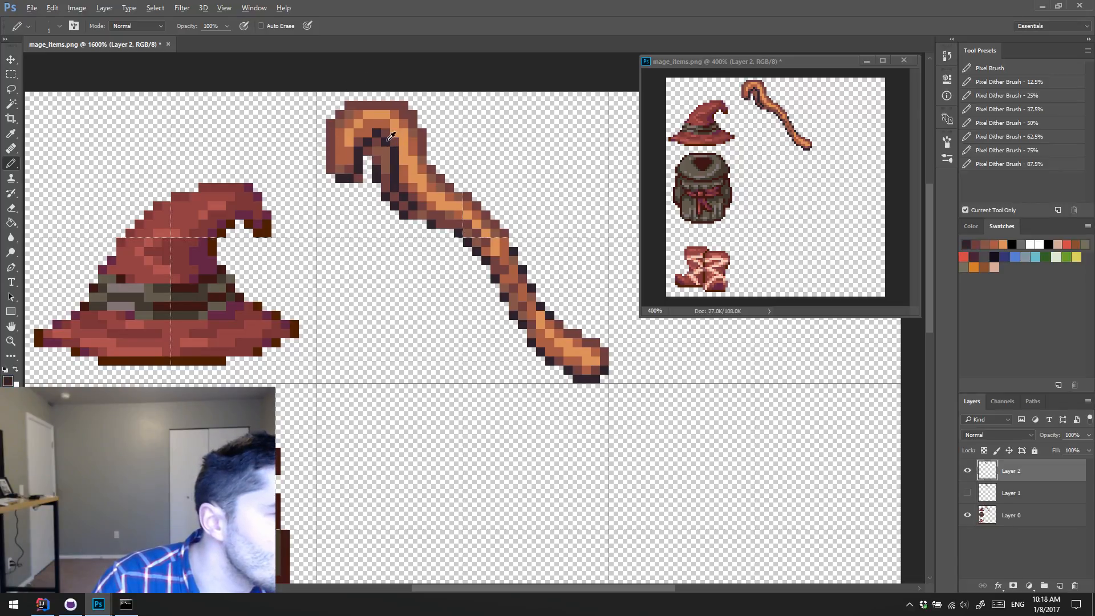
{"action": "left_click", "coordinate": [385, 133]}
{"action": "left_click", "coordinate": [394, 142], "text": "alt"}
{"action": "left_click", "coordinate": [382, 141]}
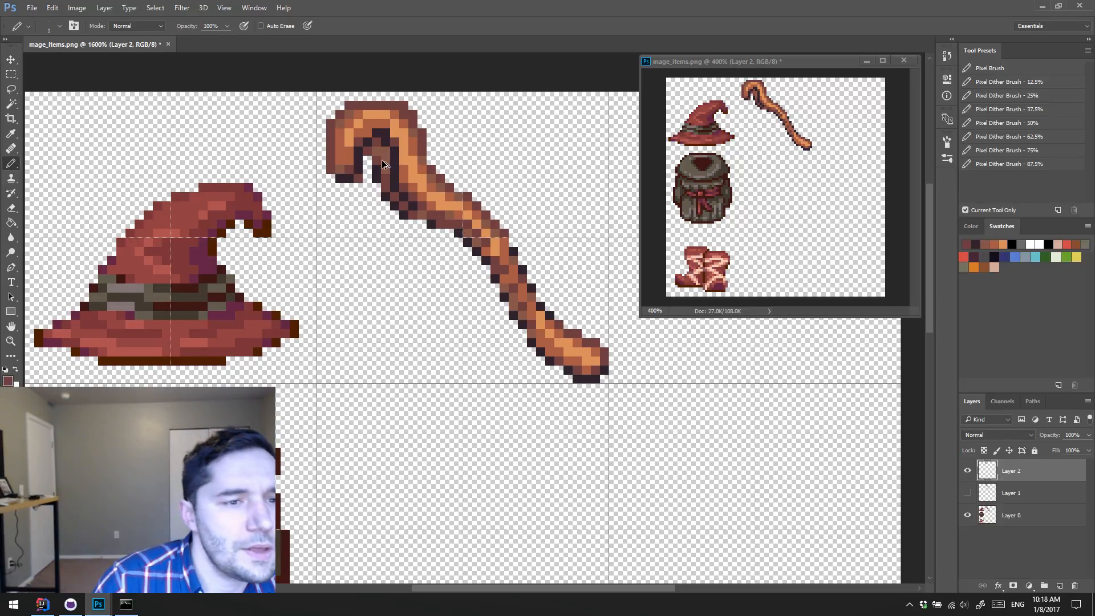
{"action": "left_click", "coordinate": [385, 152]}
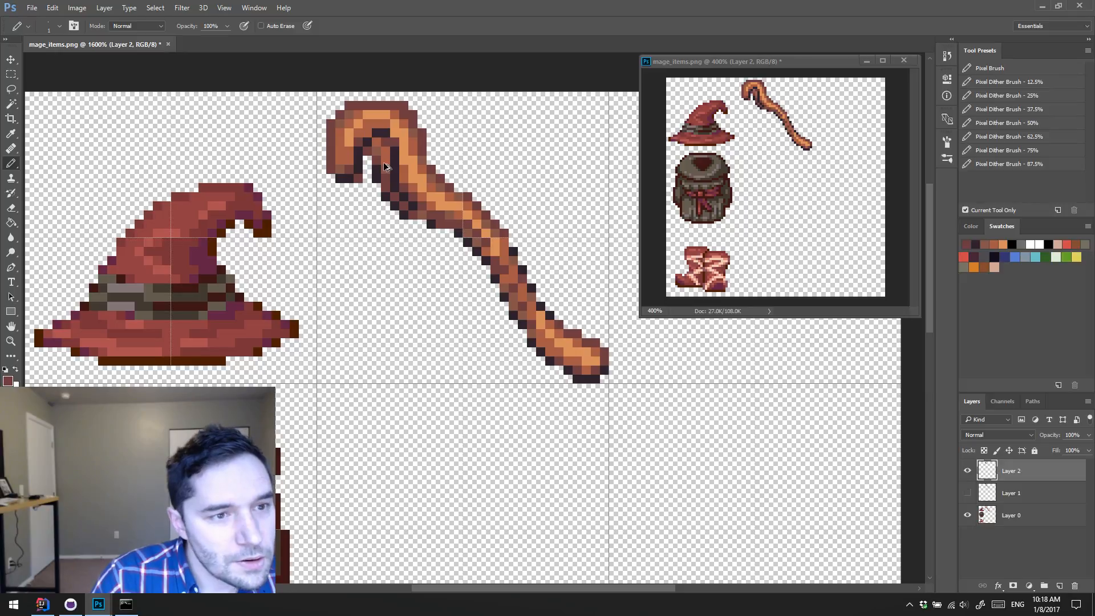
{"action": "key", "text": "ctrl+alt+z"}
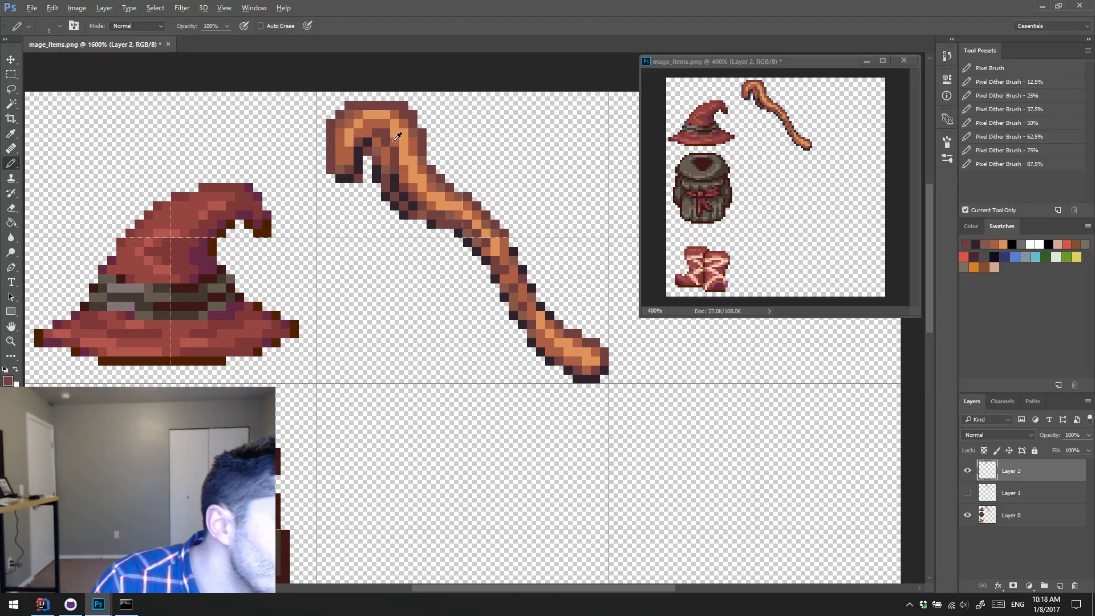
Step: Shade below the hook's inner curve with orange-brown and brown pixels and add a near-black pixel on the upper shaft's underside
{"action": "left_click", "coordinate": [385, 142], "text": "alt"}
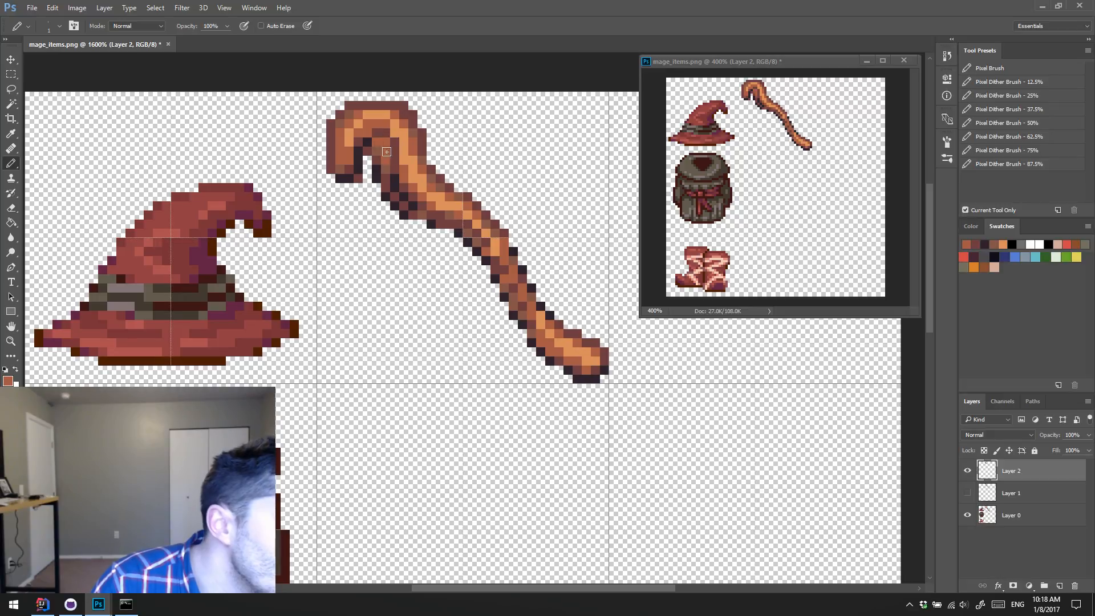
{"action": "left_click", "coordinate": [381, 155], "text": "alt"}
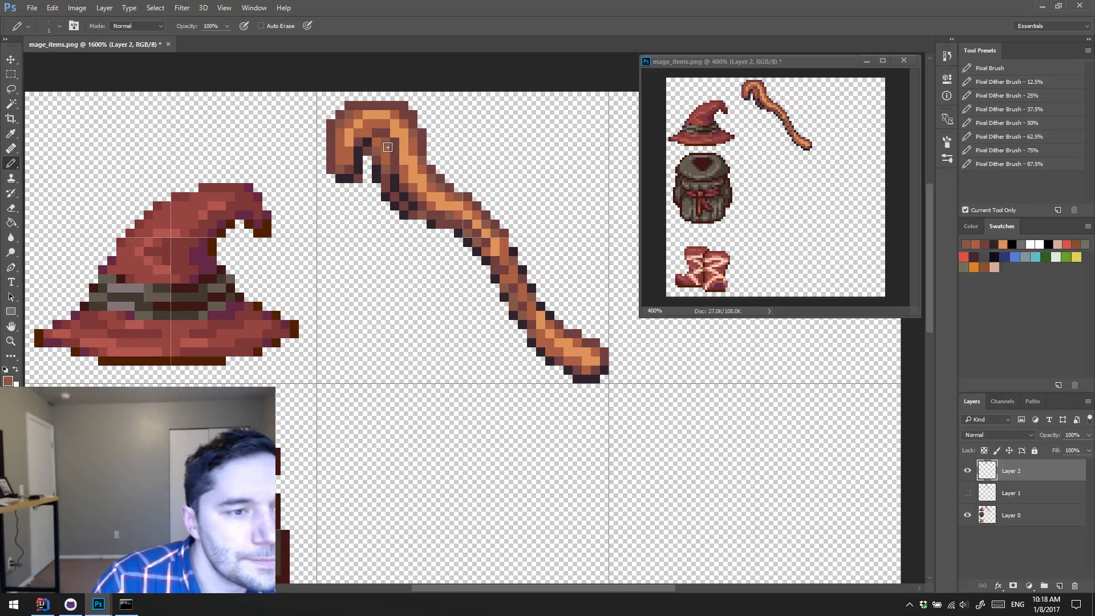
{"action": "left_click", "coordinate": [388, 191], "text": "alt"}
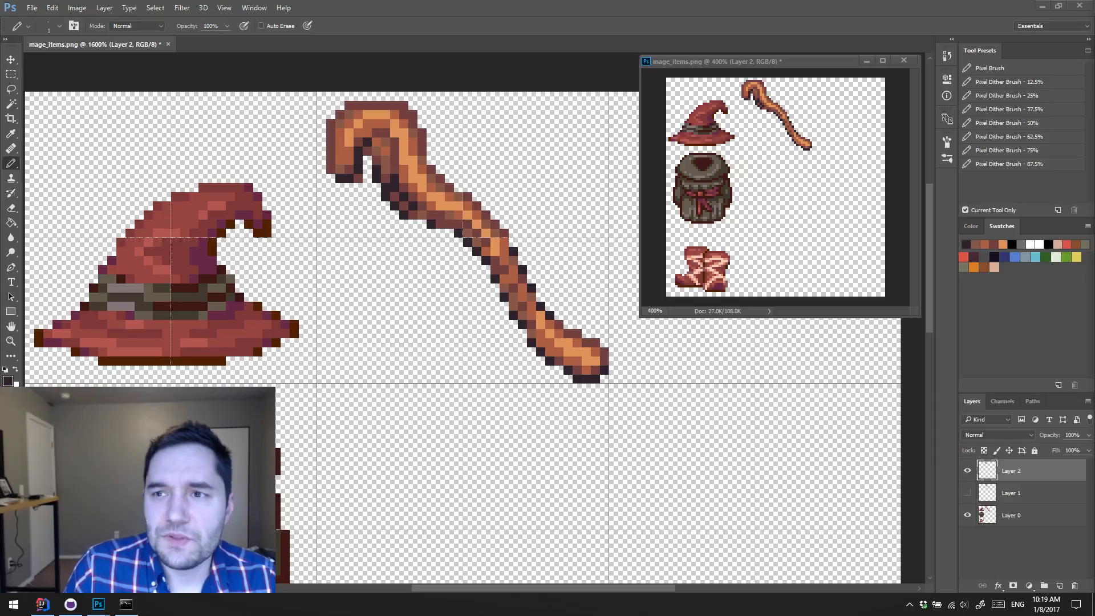
Step: Switch to the browser, examine the Warhammer Quest box photo enlarged to 250%, and close the browser window
{"action": "left_click_drag", "start_coordinate": [1094, 117], "coordinate": [641, 62]}
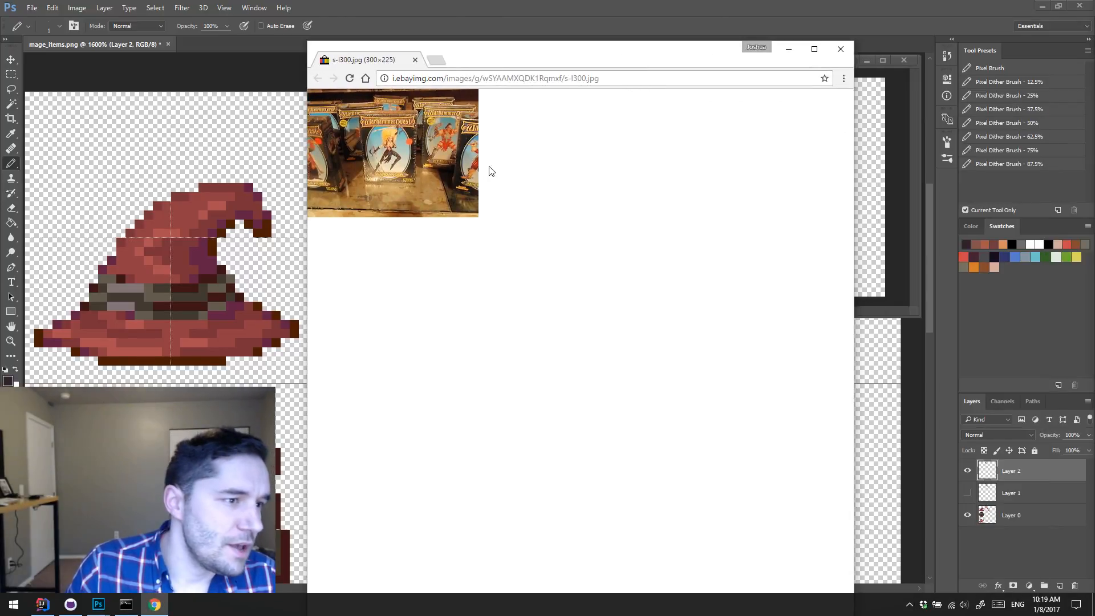
{"action": "scroll", "coordinate": [484, 237], "scroll_direction": "up", "scroll_amount": 6}
{"action": "scroll", "coordinate": [496, 242], "scroll_direction": "down", "scroll_amount": 5}
{"action": "scroll", "coordinate": [495, 244], "scroll_direction": "up", "scroll_amount": 2}
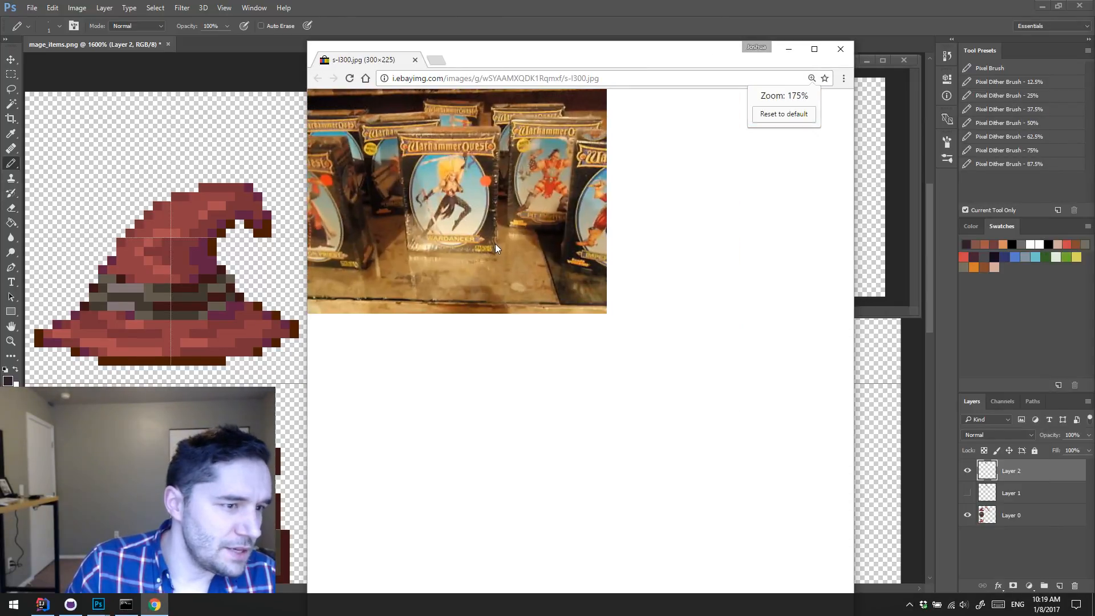
{"action": "scroll", "coordinate": [496, 245], "scroll_direction": "up", "scroll_amount": 1}
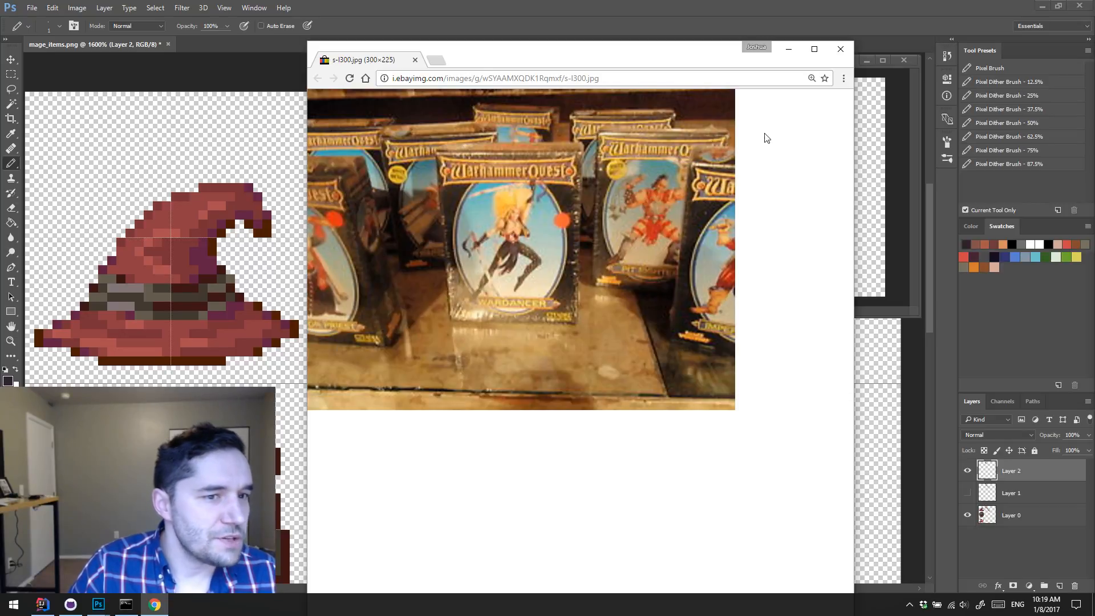
{"action": "left_click", "coordinate": [812, 79]}
{"action": "left_click", "coordinate": [807, 115]}
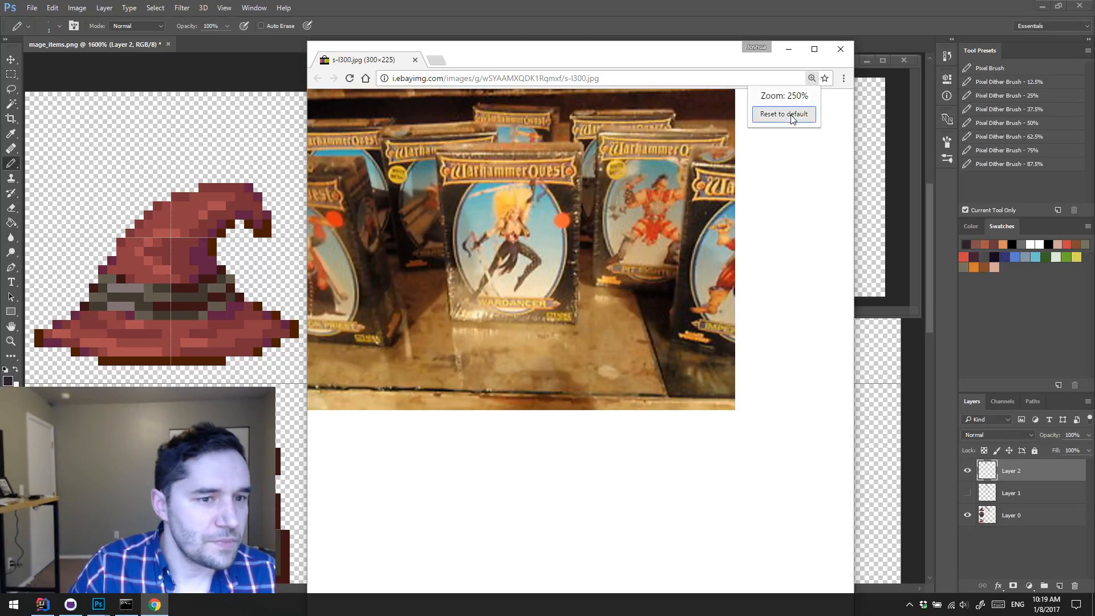
{"action": "left_click", "coordinate": [839, 50]}
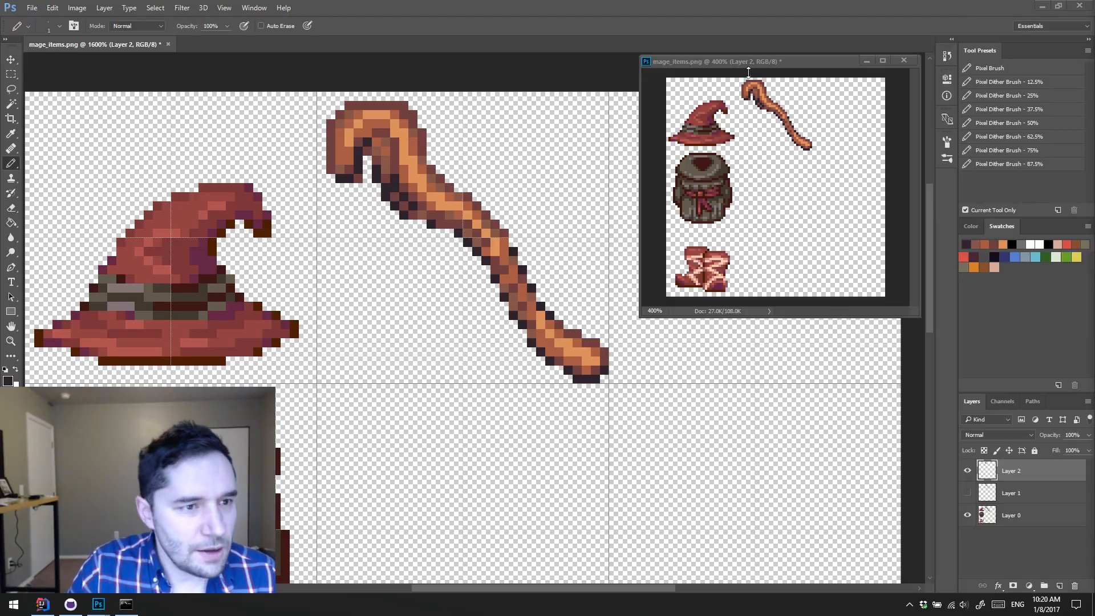
Step: Rework the hook's inner curve in mage_items.png, replacing trial near-black pixels with brown and orange-brown shading
{"action": "left_click", "coordinate": [776, 61]}
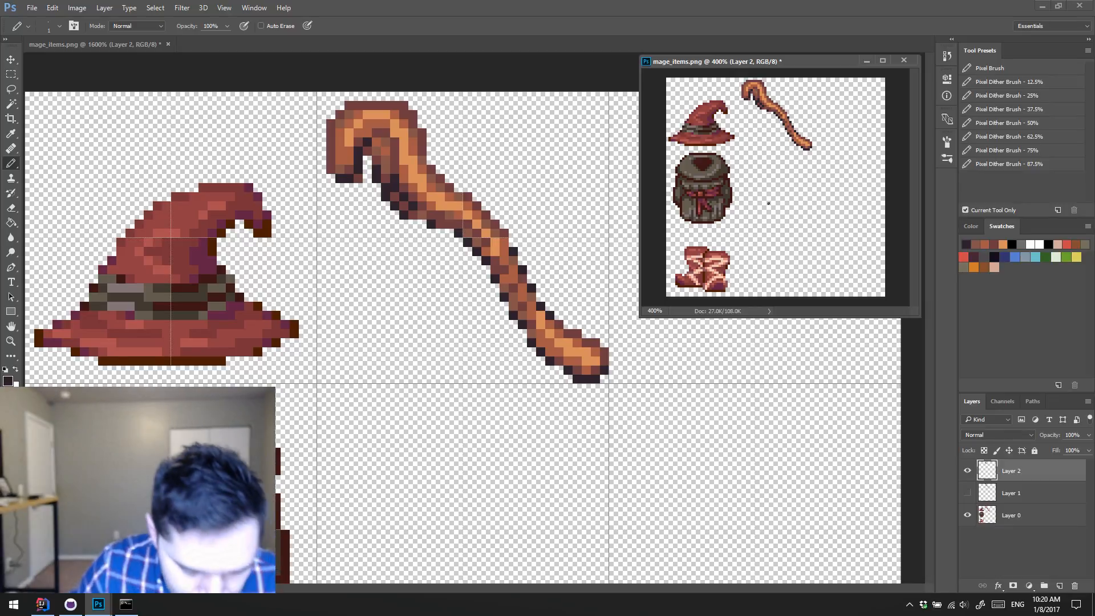
{"action": "left_click", "coordinate": [514, 74]}
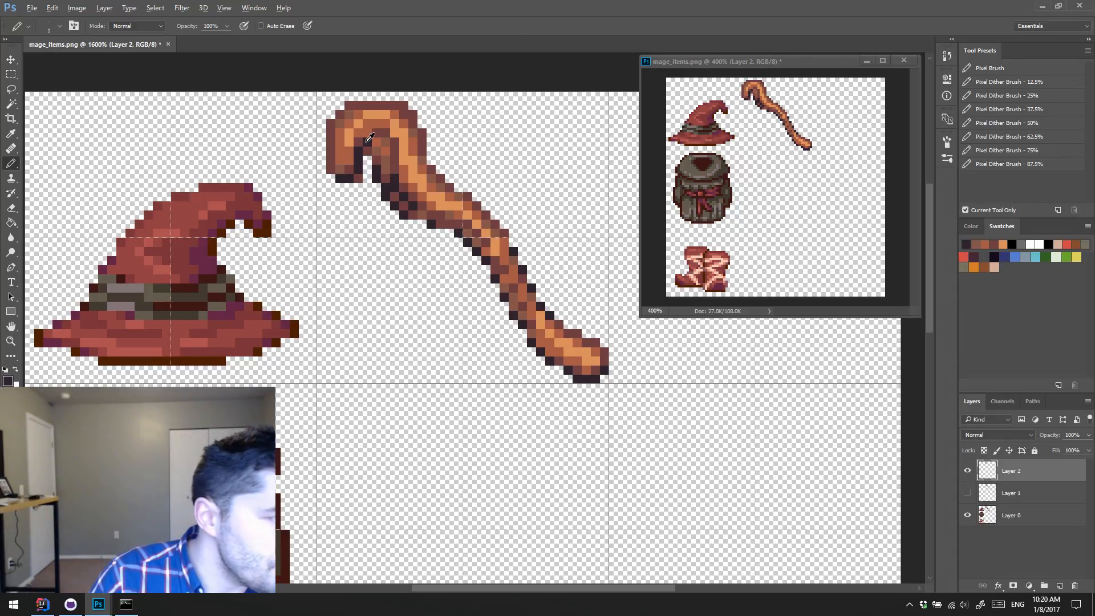
{"action": "left_click", "coordinate": [366, 140], "text": "alt"}
{"action": "left_click_drag", "start_coordinate": [375, 141], "coordinate": [385, 140]}
{"action": "left_click", "coordinate": [377, 135], "text": "alt"}
{"action": "left_click", "coordinate": [370, 131]}
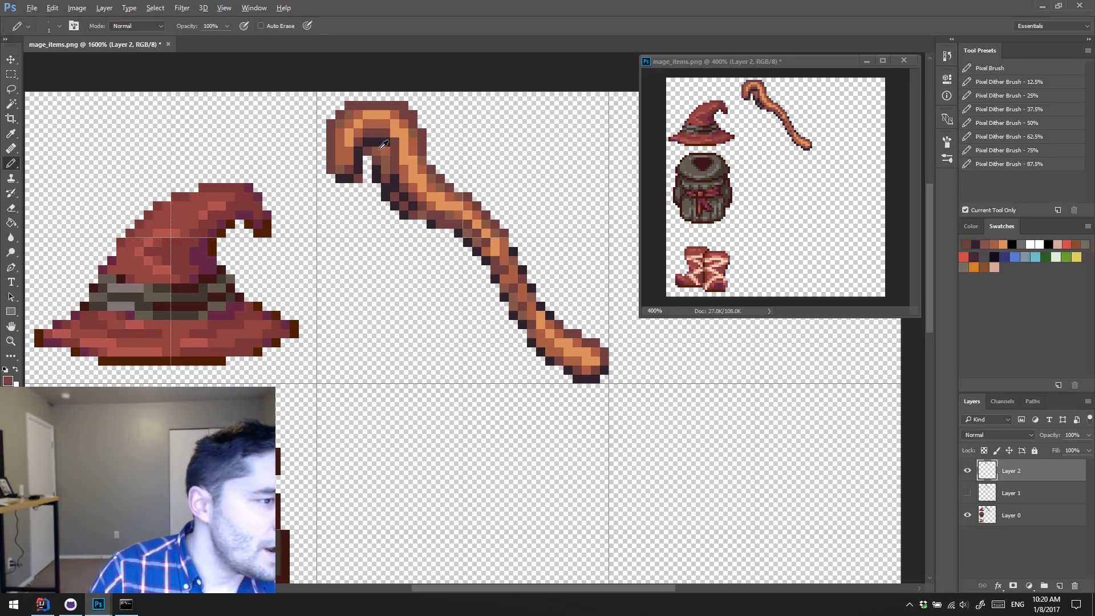
{"action": "left_click", "coordinate": [380, 148], "text": "alt"}
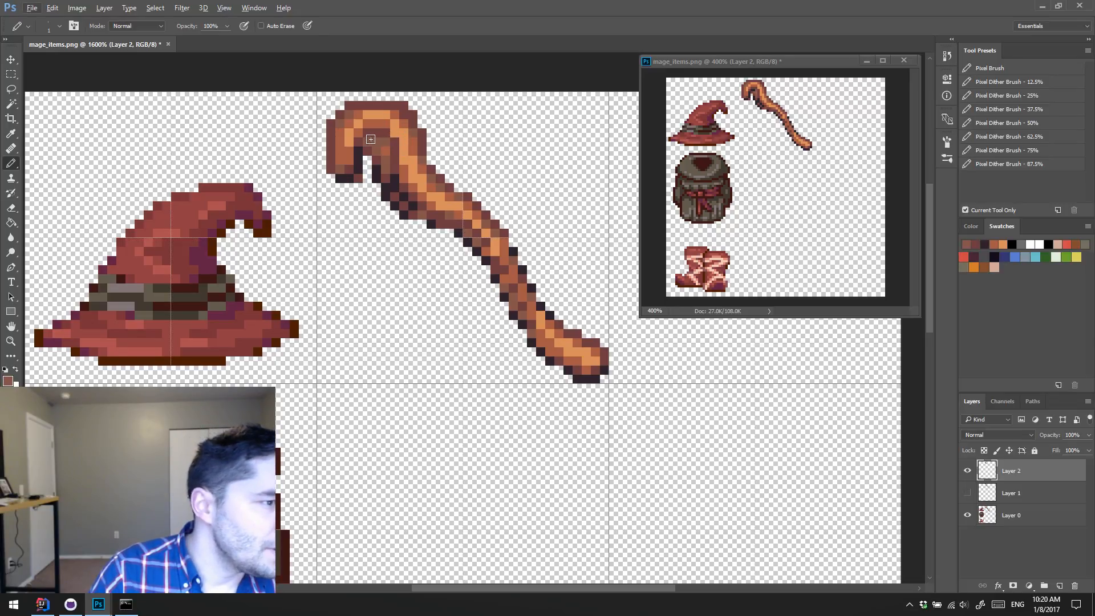
{"action": "left_click", "coordinate": [386, 148], "text": "alt"}
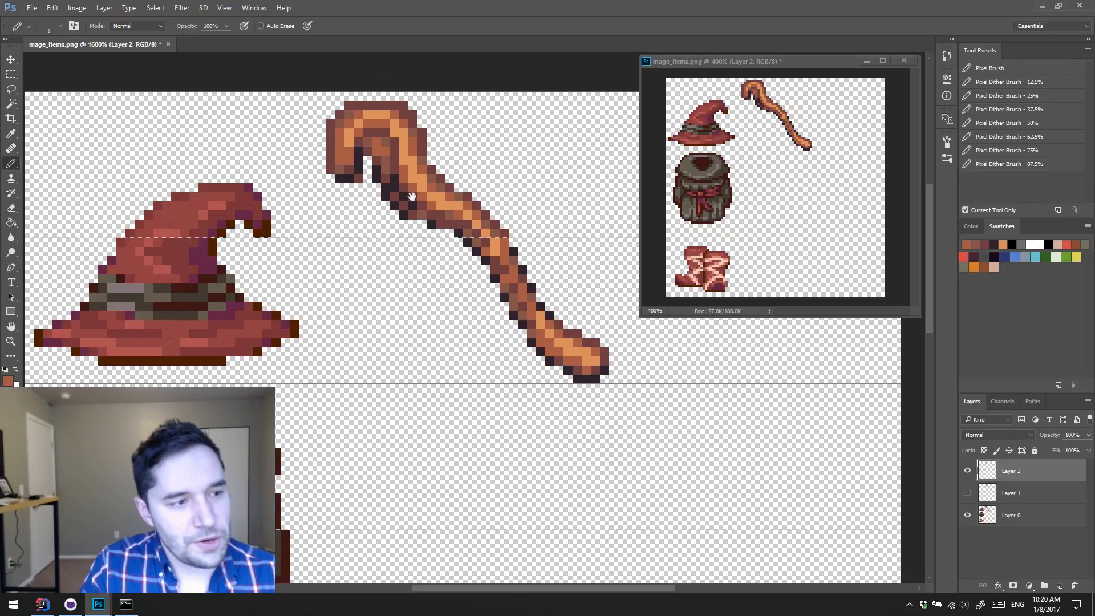
Step: Open melee.png from the assets folder
{"action": "mouse_move", "coordinate": [472, 274]}
{"action": "left_mouse_down"}
{"action": "mouse_move", "coordinate": [426, 239]}
{"action": "mouse_move", "coordinate": [425, 162]}
{"action": "mouse_move", "coordinate": [450, 193]}
{"action": "mouse_move", "coordinate": [416, 206]}
{"action": "mouse_move", "coordinate": [410, 195]}
{"action": "mouse_move", "coordinate": [442, 220]}
{"action": "mouse_move", "coordinate": [422, 180]}
{"action": "mouse_move", "coordinate": [443, 202]}
{"action": "mouse_move", "coordinate": [428, 171]}
{"action": "mouse_move", "coordinate": [452, 176]}
{"action": "left_mouse_up"}
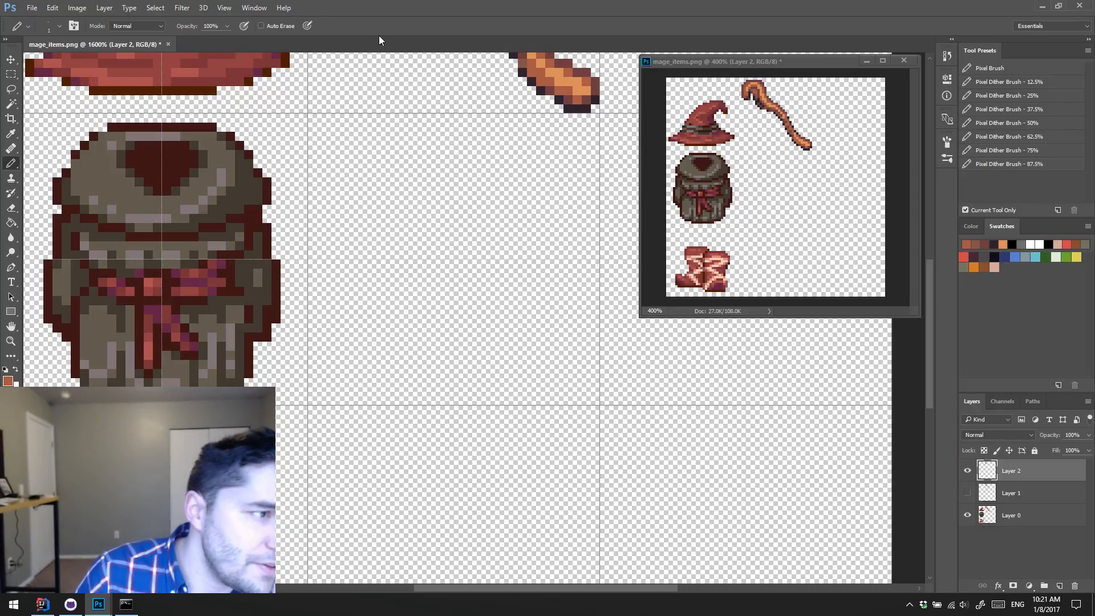
{"action": "left_click", "coordinate": [32, 8]}
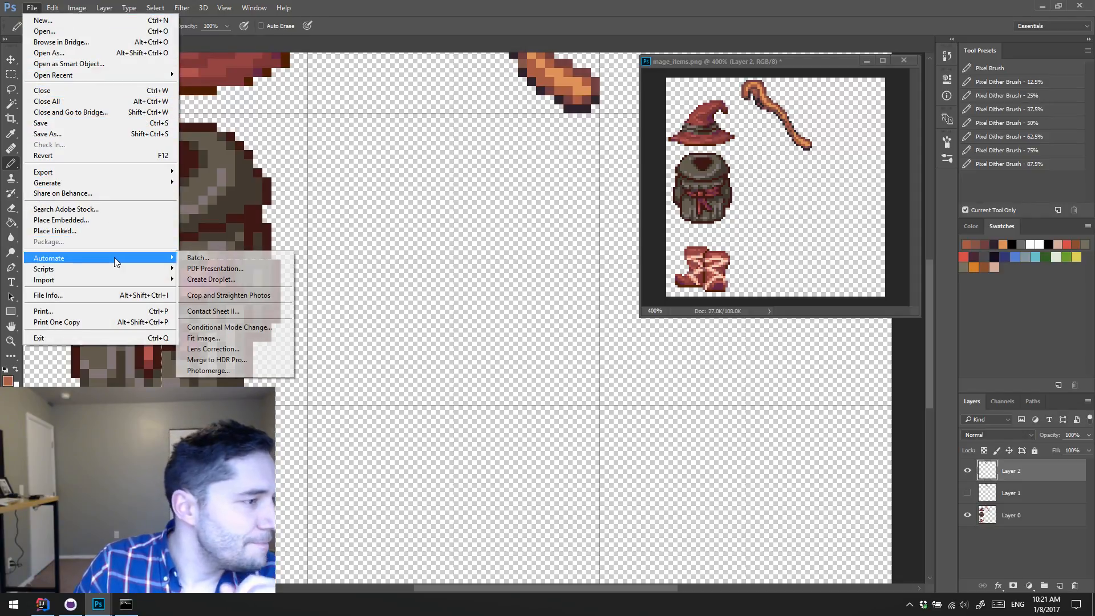
{"action": "left_click", "coordinate": [93, 31]}
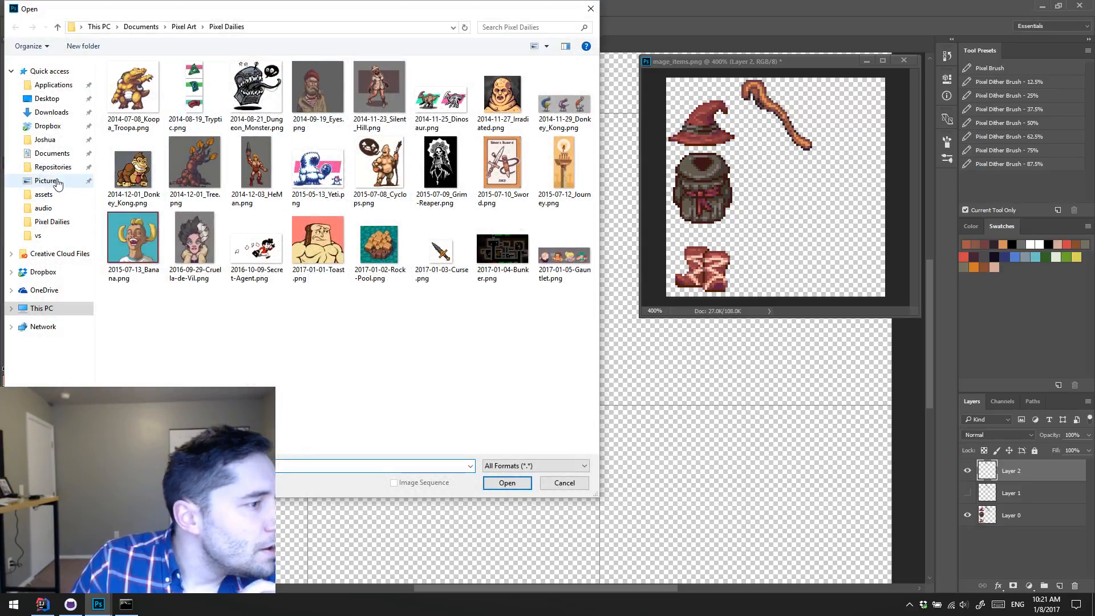
{"action": "left_click", "coordinate": [51, 195]}
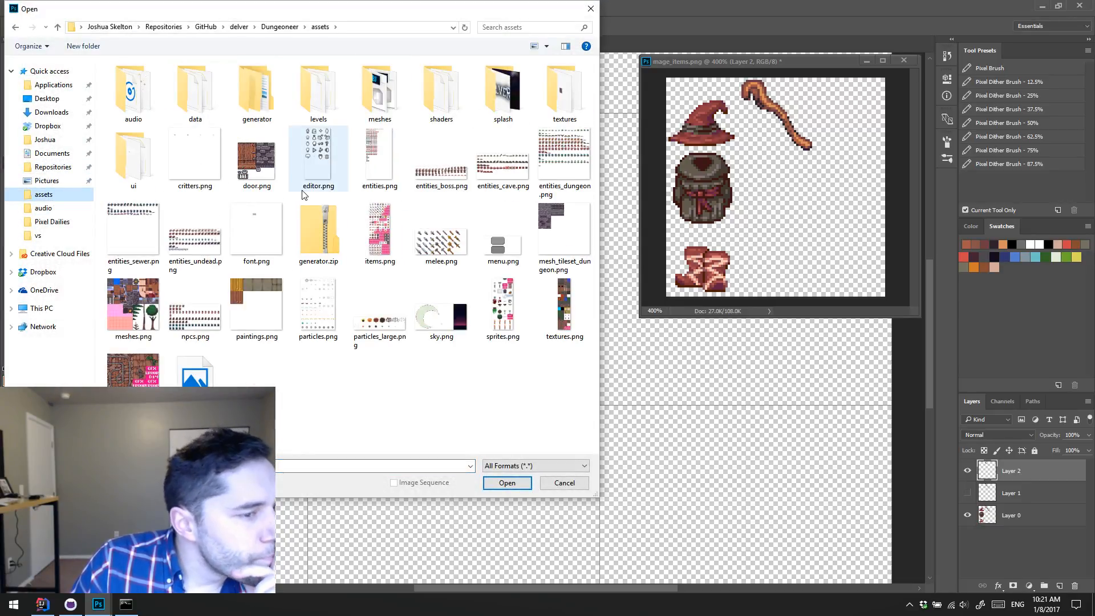
{"action": "double_click", "coordinate": [456, 245]}
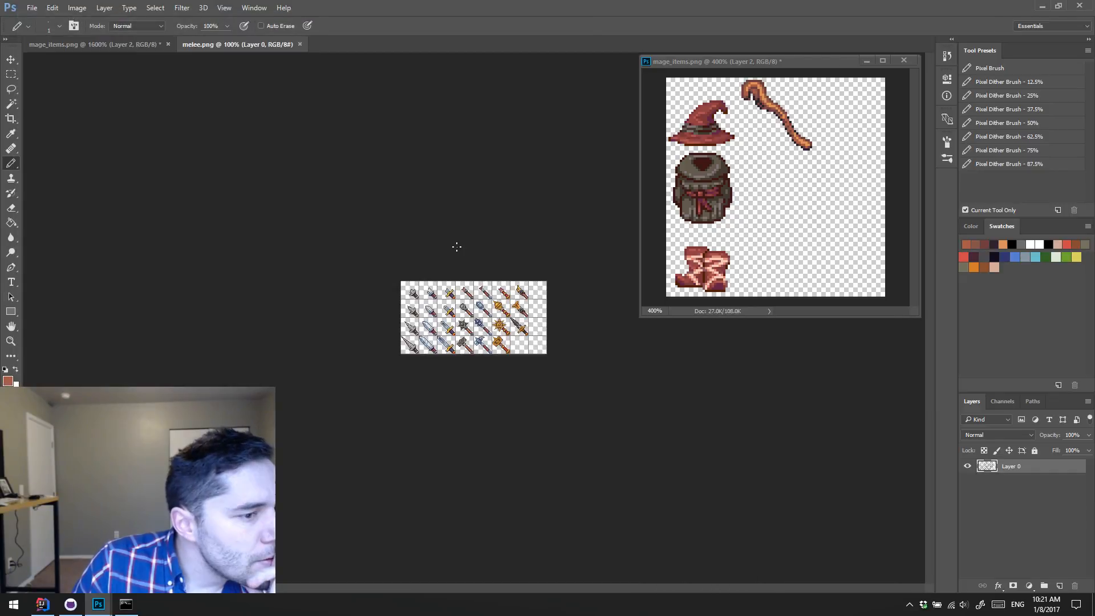
Step: Copy the broad silver dagger from the third row of melee.png into mage_items.png, placing it in the cell beside the backpack
{"action": "key", "text": "z"}
{"action": "key", "text": "ctrl+plus"}
{"action": "key", "text": "ctrl+plus"}
{"action": "key", "text": "ctrl+plus"}
{"action": "key", "text": "ctrl+plus"}
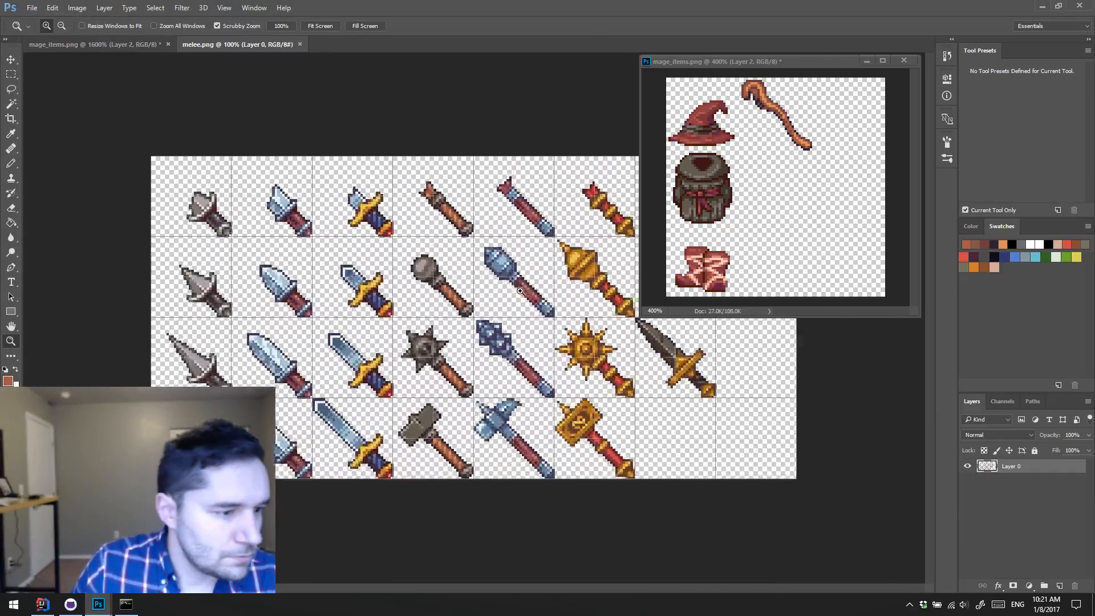
{"action": "key", "text": "ctrl+plus"}
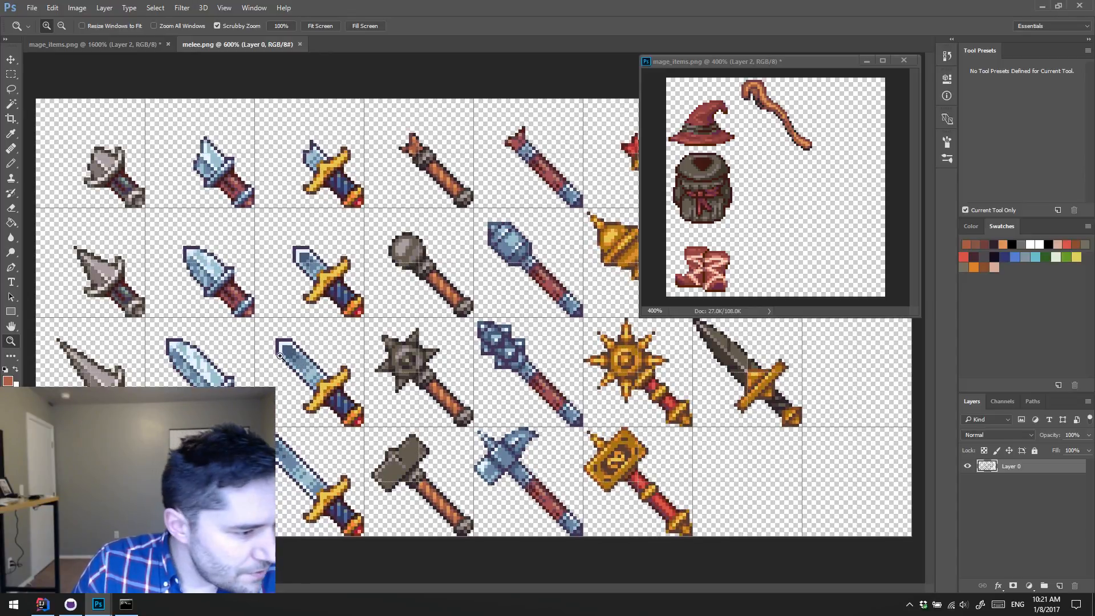
{"action": "key", "text": "m"}
{"action": "left_click_drag", "start_coordinate": [157, 328], "coordinate": [255, 426]}
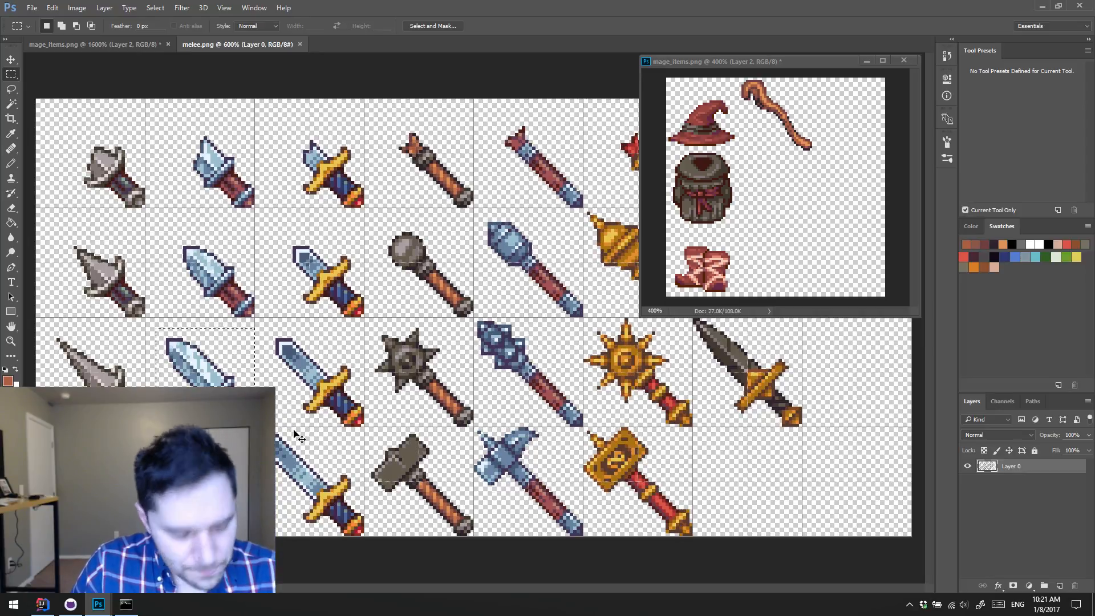
{"action": "left_click", "coordinate": [134, 50]}
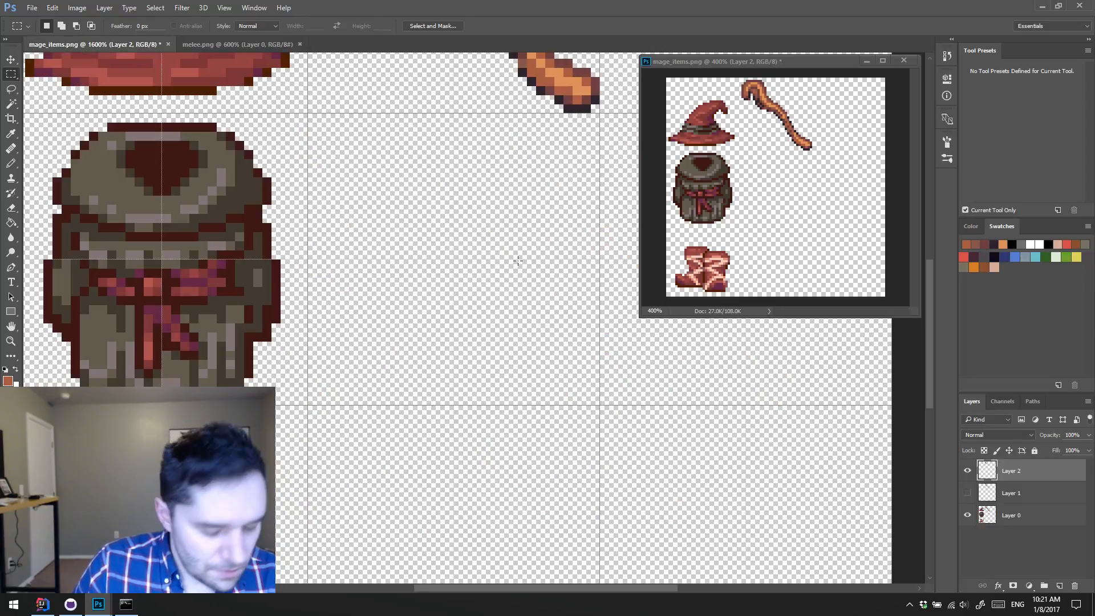
{"action": "key", "text": "ctrl+v"}
{"action": "key", "text": "v"}
{"action": "left_click_drag", "start_coordinate": [453, 316], "coordinate": [481, 284]}
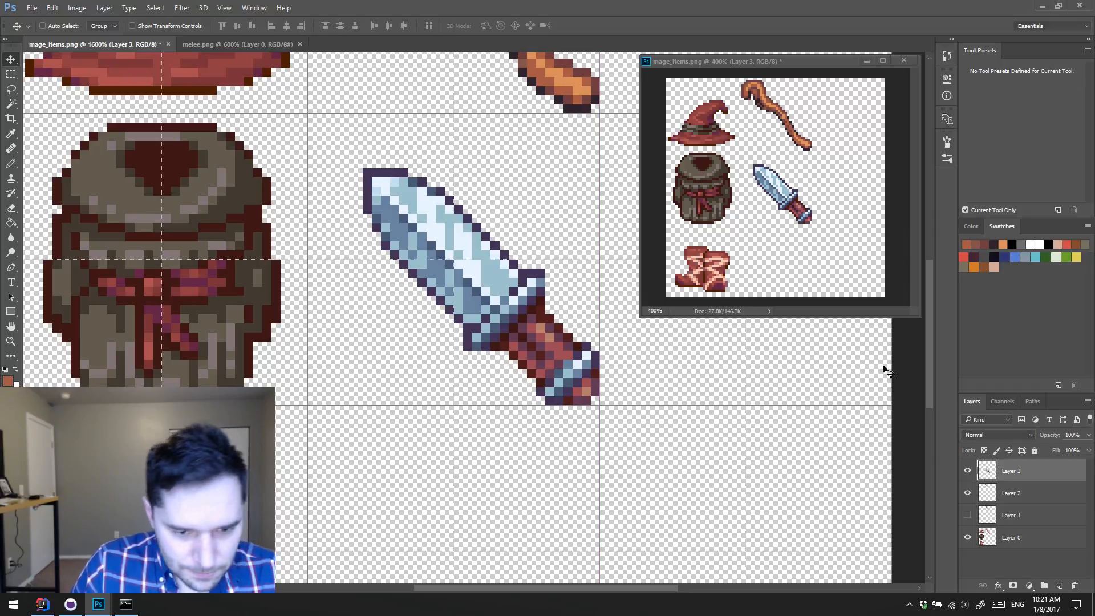
Step: Fill the pasted dagger's whole silhouette with the dark red-brown sampled from the backpack's outline, and clear the selection
{"action": "left_click", "coordinate": [994, 472], "text": "ctrl"}
{"action": "key", "text": "i"}
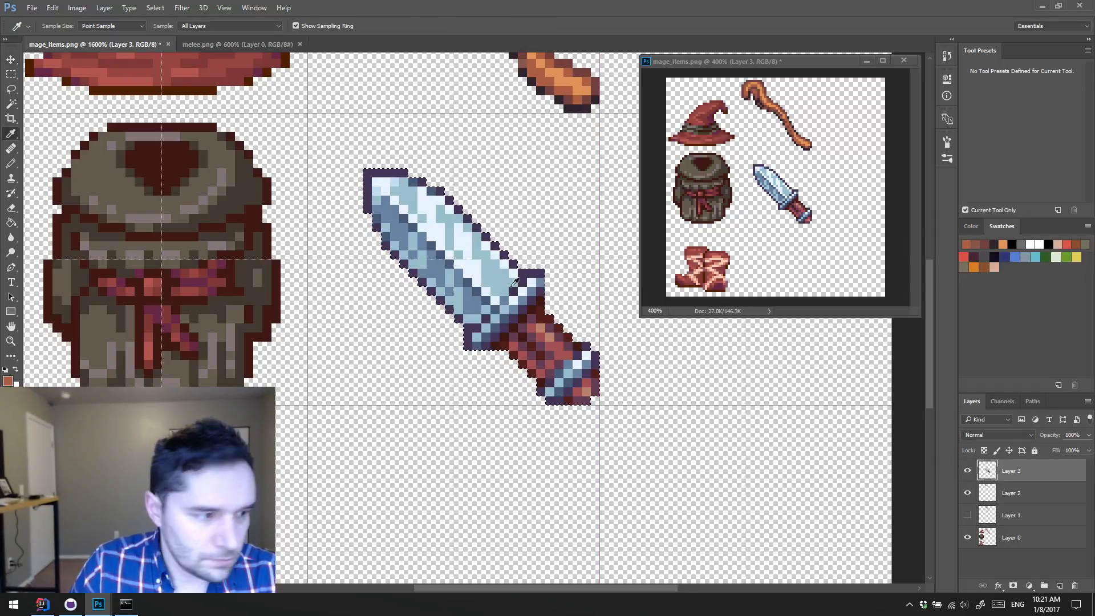
{"action": "left_click", "coordinate": [258, 208]}
{"action": "key", "text": "alt+BackSpace"}
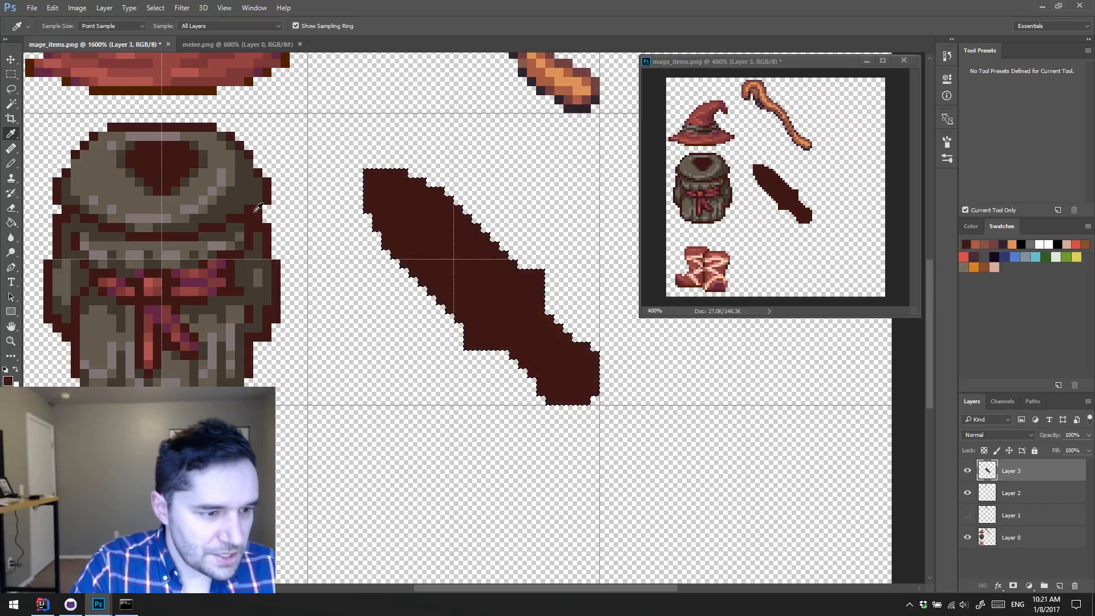
{"action": "key", "text": "ctrl+d"}
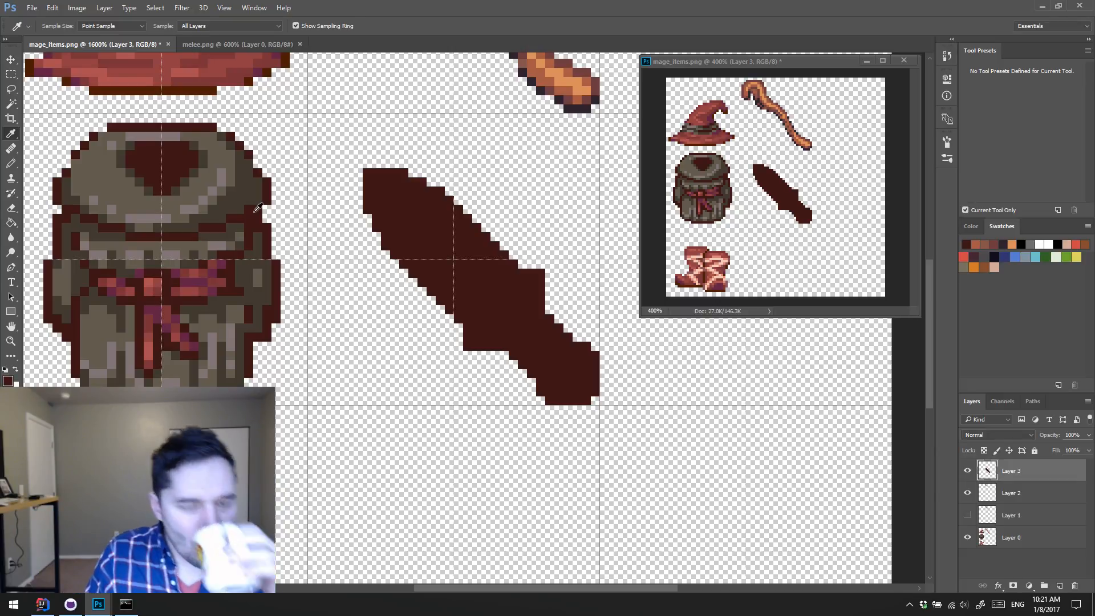
Step: Extend the dagger silhouette's blade with dark red-brown pixels into a long, narrow point toward the cell's upper-left corner
{"action": "key", "text": "b"}
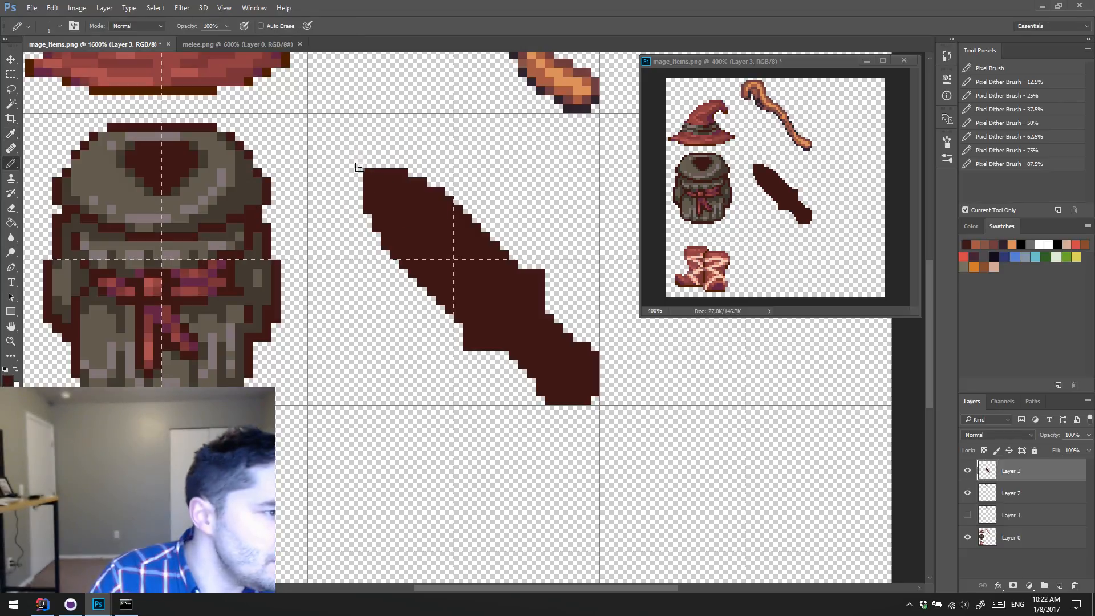
{"action": "mouse_move", "coordinate": [359, 166]}
{"action": "left_mouse_down"}
{"action": "mouse_move", "coordinate": [354, 150]}
{"action": "mouse_move", "coordinate": [346, 153]}
{"action": "mouse_move", "coordinate": [359, 183]}
{"action": "left_mouse_up"}
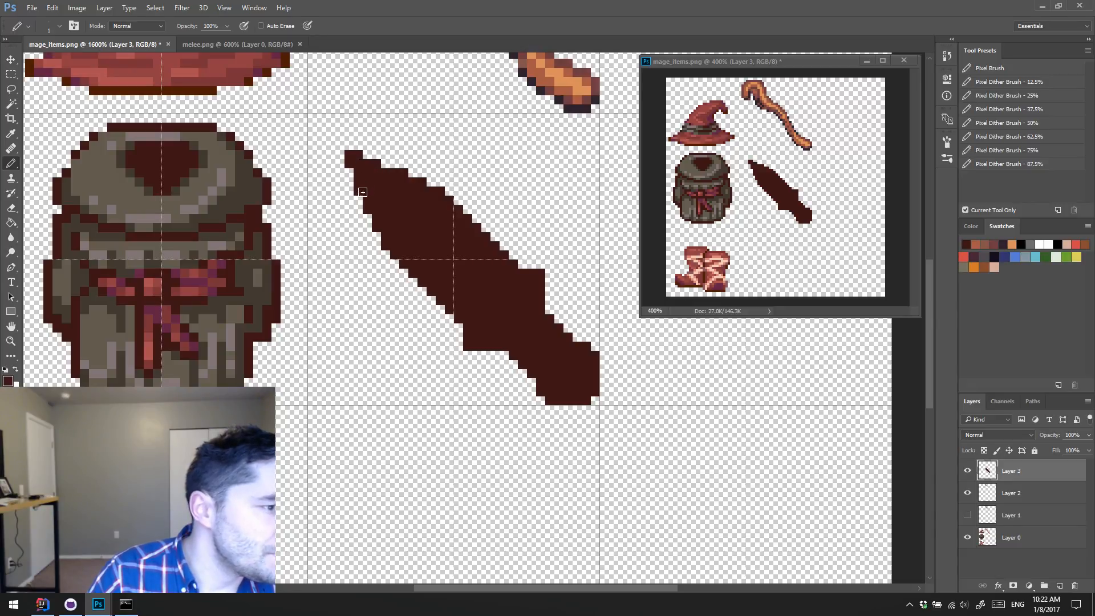
{"action": "left_click_drag", "start_coordinate": [345, 153], "coordinate": [331, 137]}
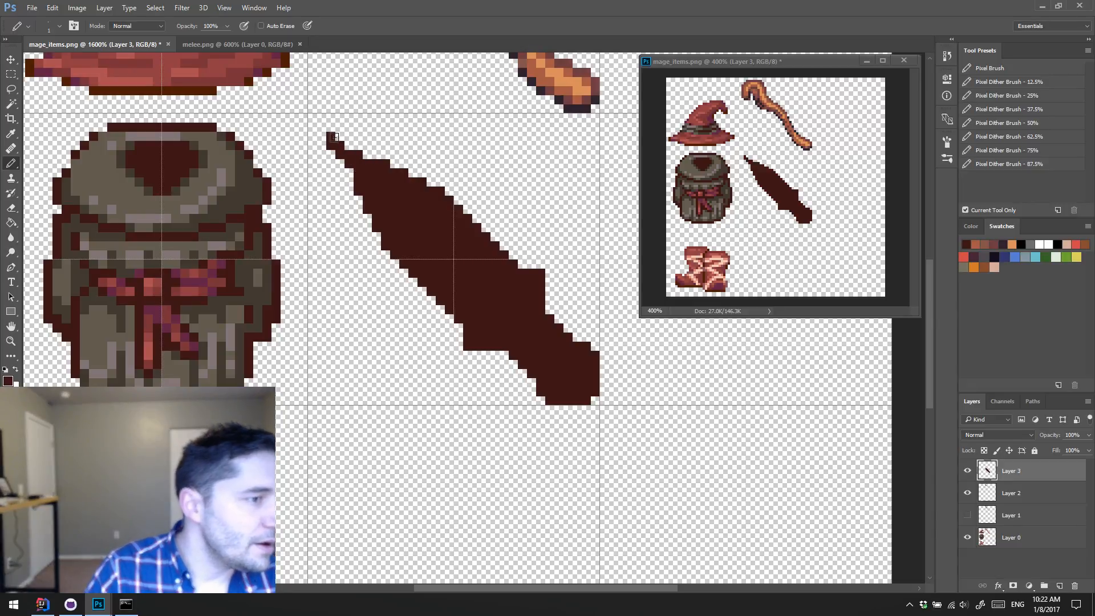
{"action": "left_click", "coordinate": [367, 155]}
{"action": "left_click", "coordinate": [349, 173]}
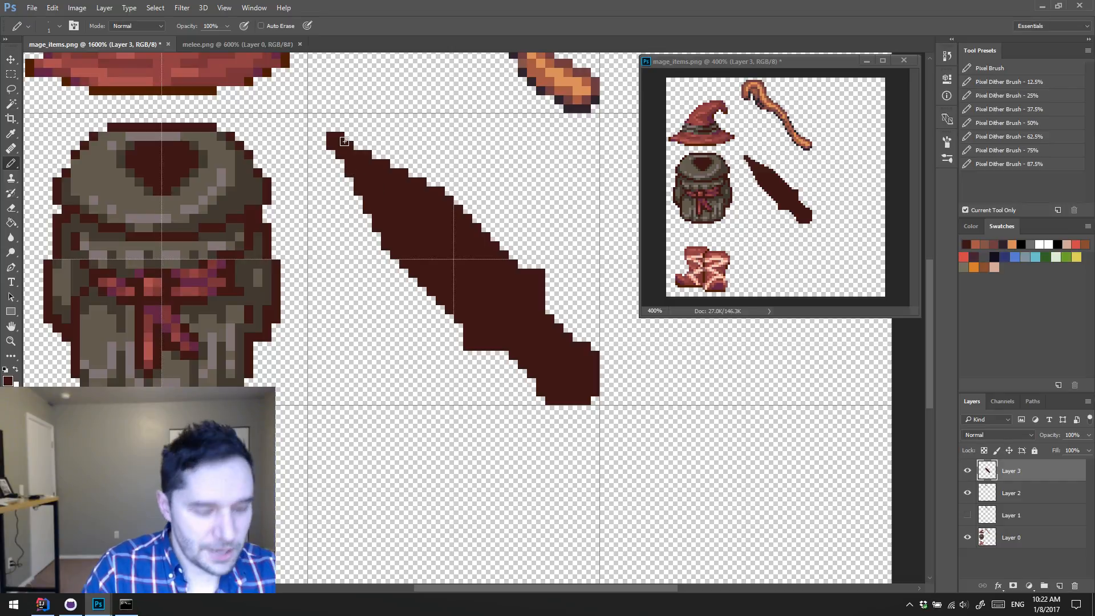
Step: Erase pixels along both edges of the blade silhouette to make it taper more slimly toward the tip
{"action": "key", "text": "e"}
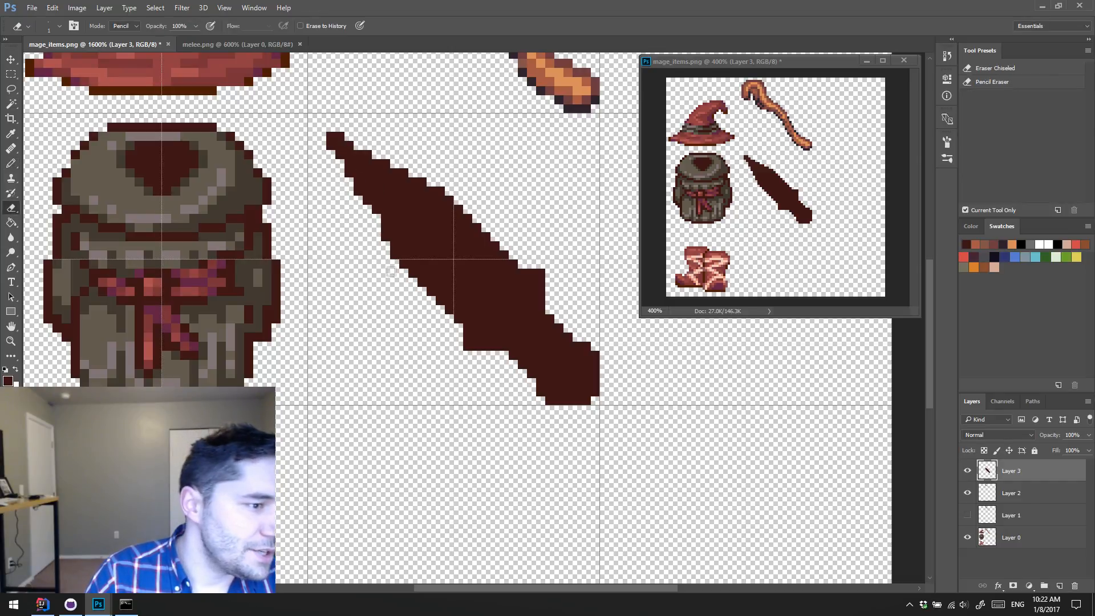
{"action": "left_click_drag", "start_coordinate": [411, 181], "coordinate": [463, 208]}
{"action": "mouse_move", "coordinate": [385, 231]}
{"action": "left_mouse_down"}
{"action": "mouse_move", "coordinate": [417, 296]}
{"action": "mouse_move", "coordinate": [404, 277]}
{"action": "left_mouse_up"}
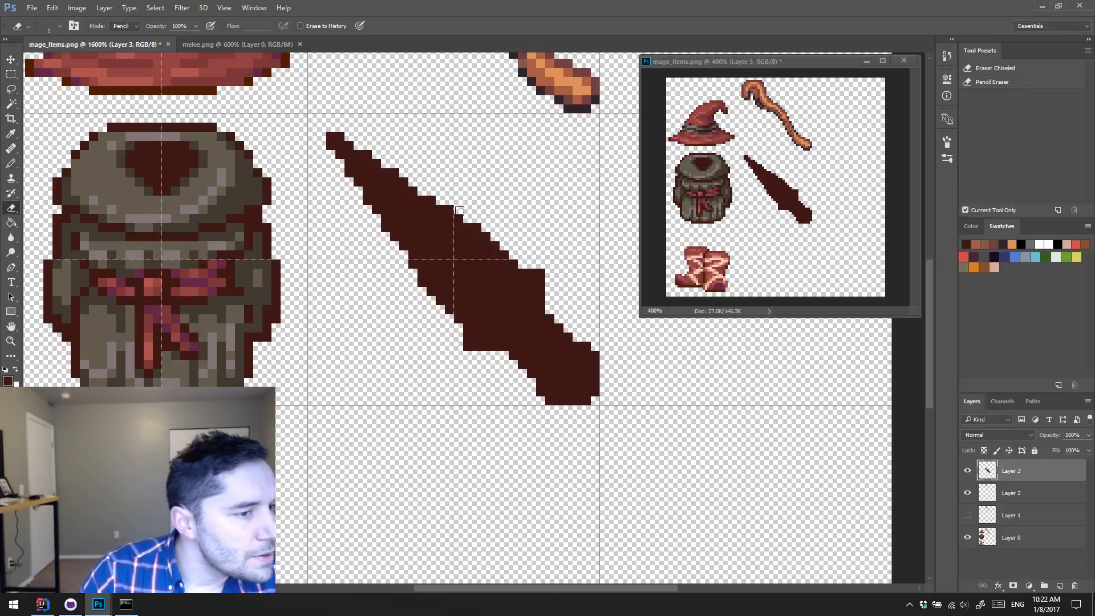
{"action": "key", "text": "b"}
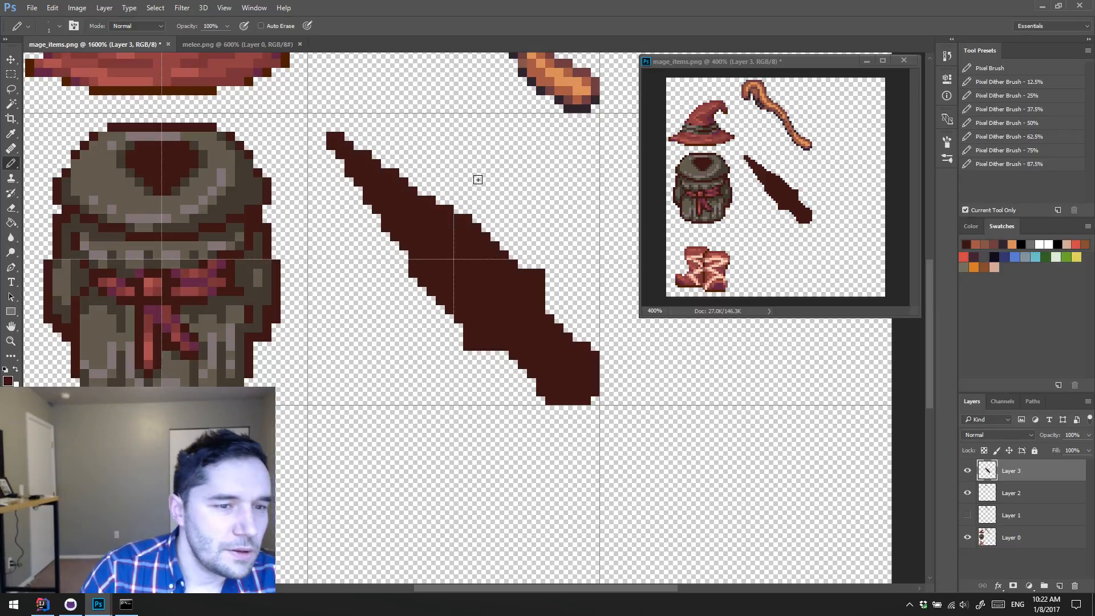
{"action": "key", "text": "e"}
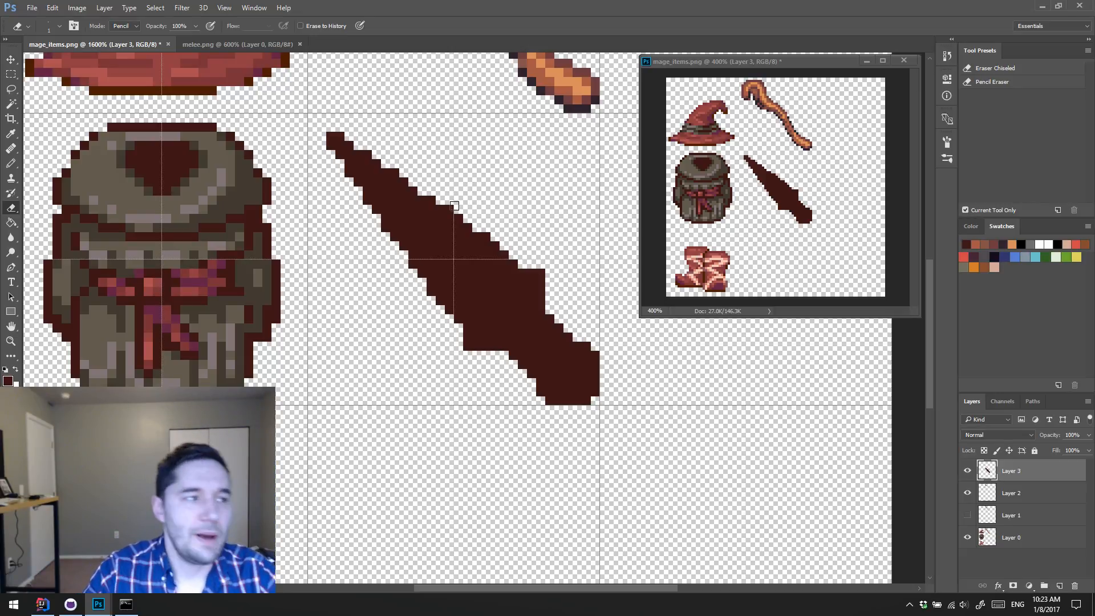
Step: Check the weapons in melee.png and open items.png
{"action": "left_click", "coordinate": [205, 43]}
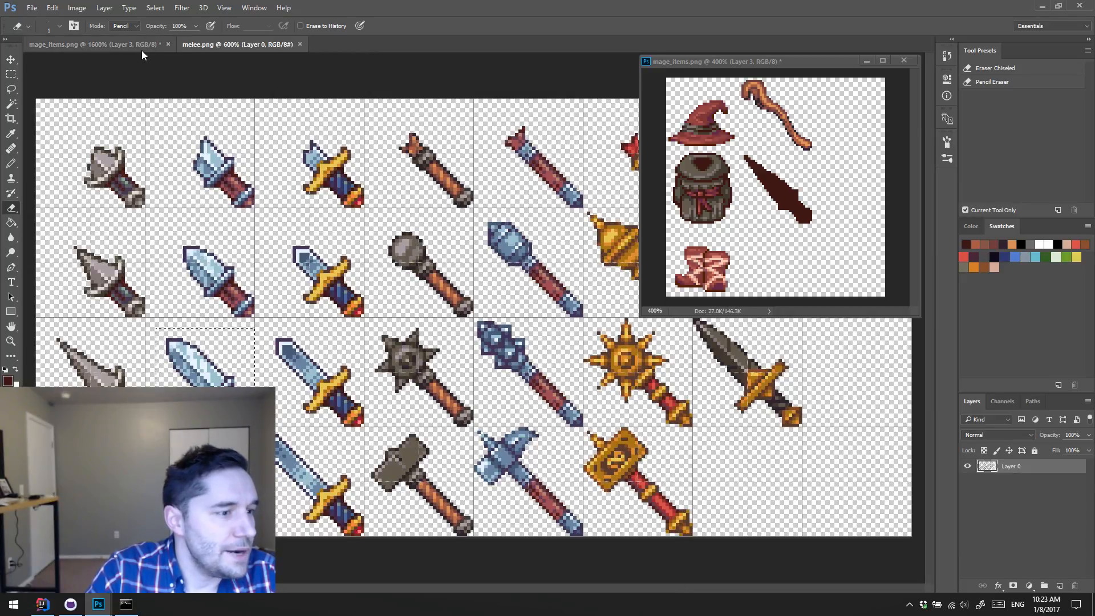
{"action": "left_click", "coordinate": [32, 8]}
{"action": "left_click", "coordinate": [109, 32]}
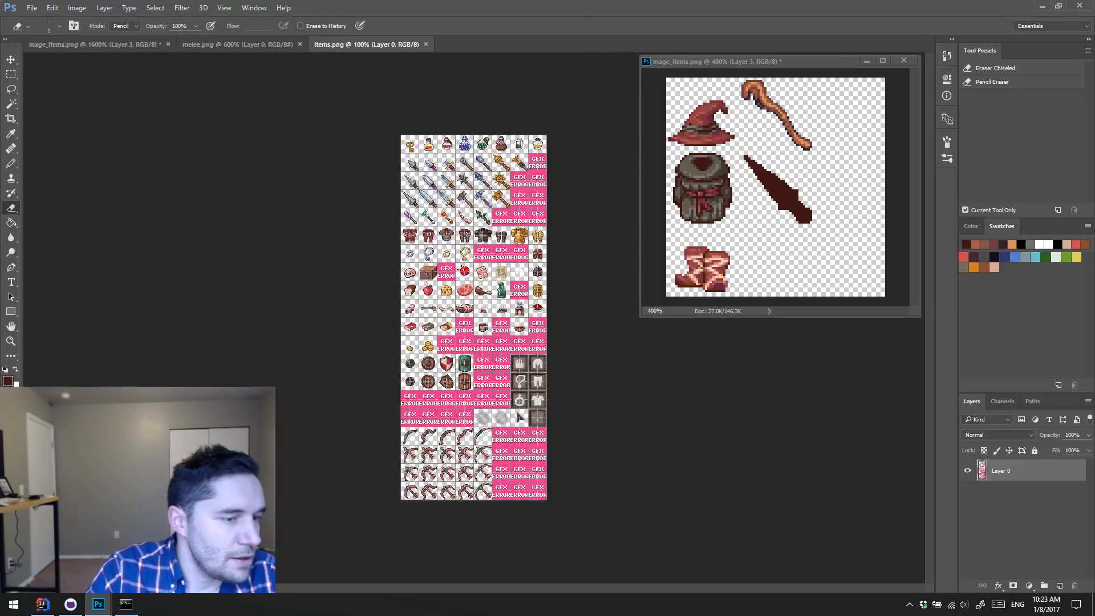
Step: Examine the weapons, armour, food and other item sprites in items.png at 400%
{"action": "key", "text": "z"}
{"action": "left_click", "coordinate": [445, 272]}
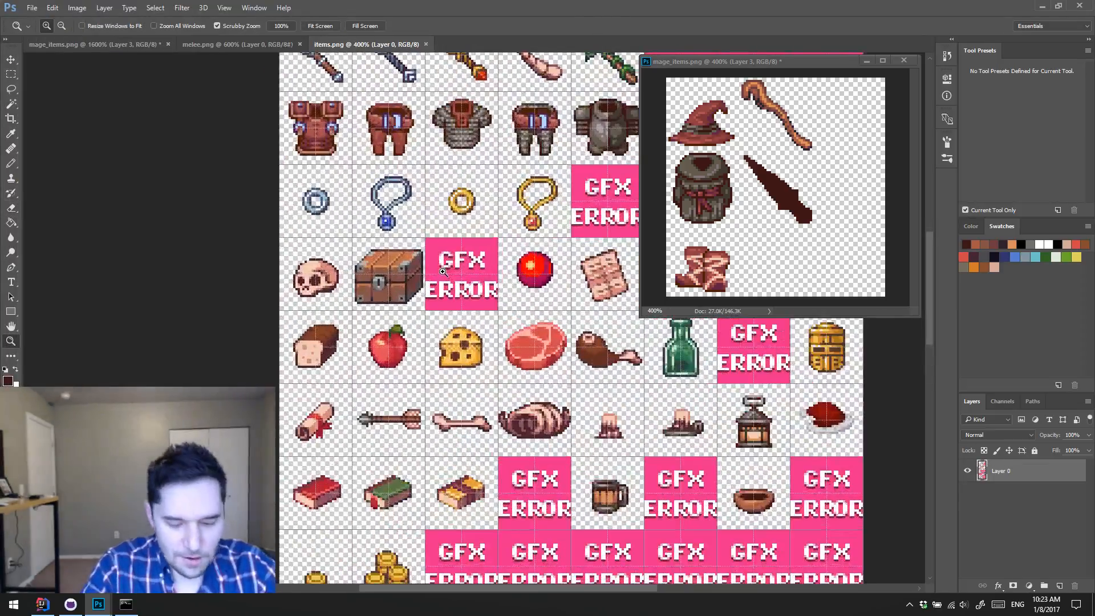
{"action": "key", "text": "h"}
{"action": "left_click_drag", "start_coordinate": [488, 224], "coordinate": [356, 371]}
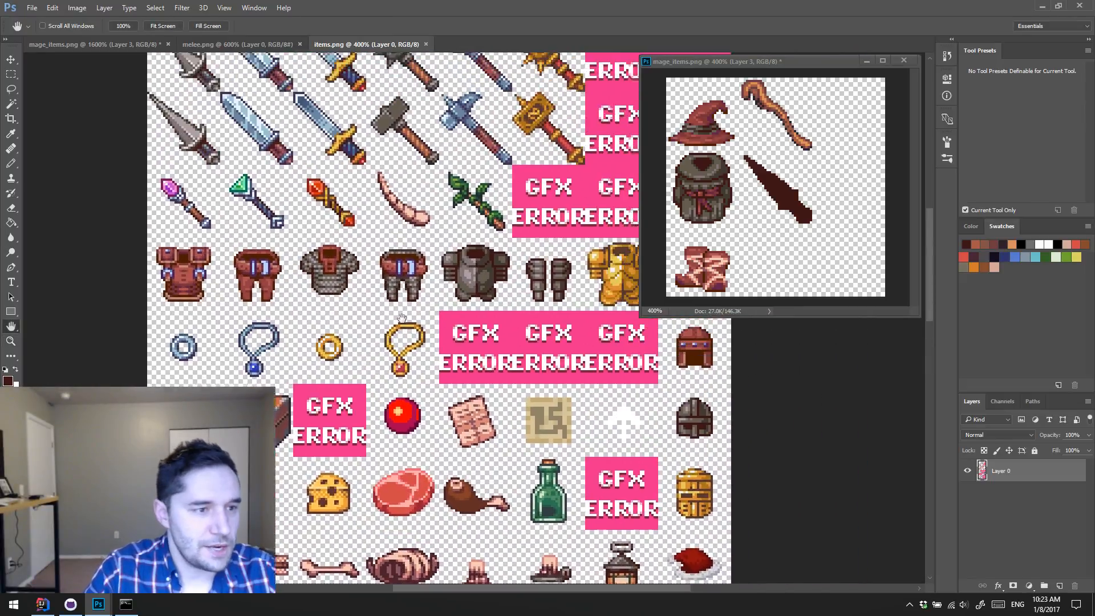
{"action": "left_click_drag", "start_coordinate": [529, 220], "coordinate": [463, 376]}
{"action": "left_click_drag", "start_coordinate": [510, 169], "coordinate": [513, 248]}
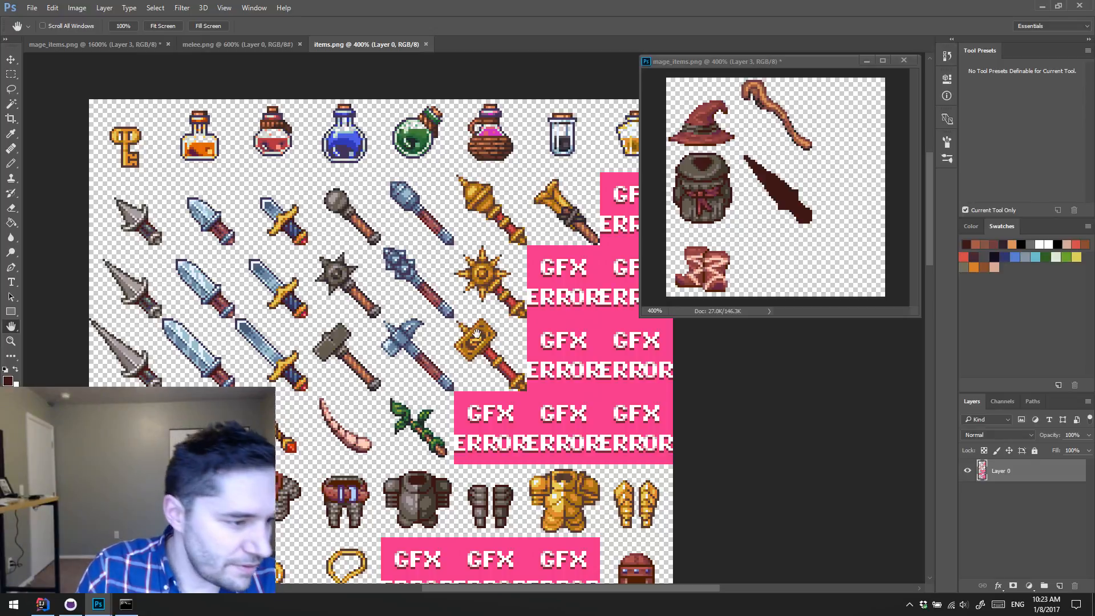
{"action": "left_click_drag", "start_coordinate": [475, 336], "coordinate": [473, 256]}
{"action": "scroll", "coordinate": [473, 256], "scroll_direction": "down", "scroll_amount": 10}
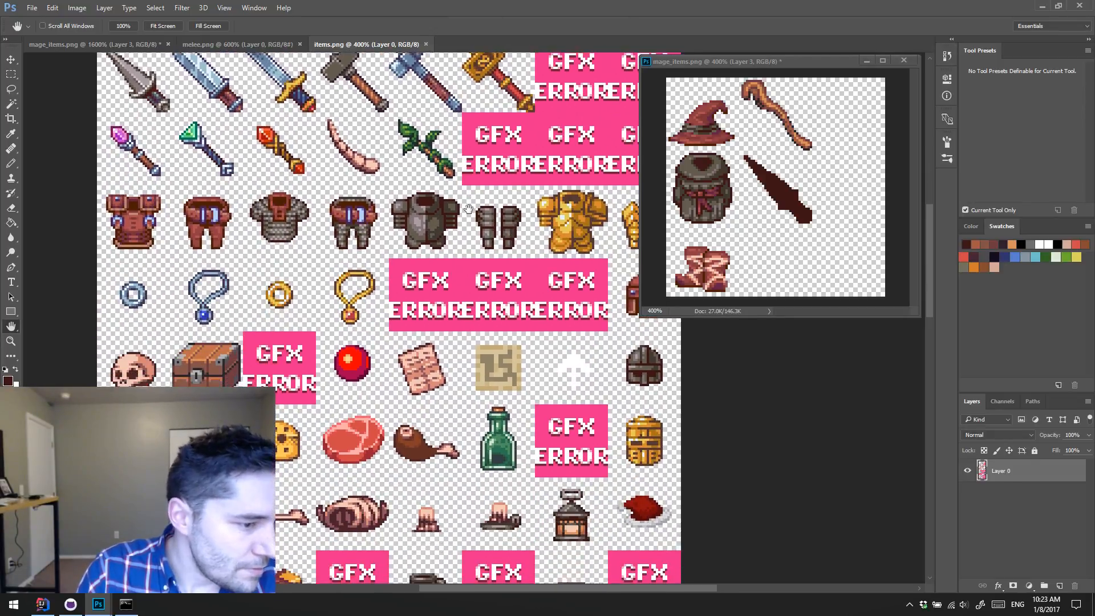
{"action": "scroll", "coordinate": [442, 222], "scroll_direction": "down", "scroll_amount": 5}
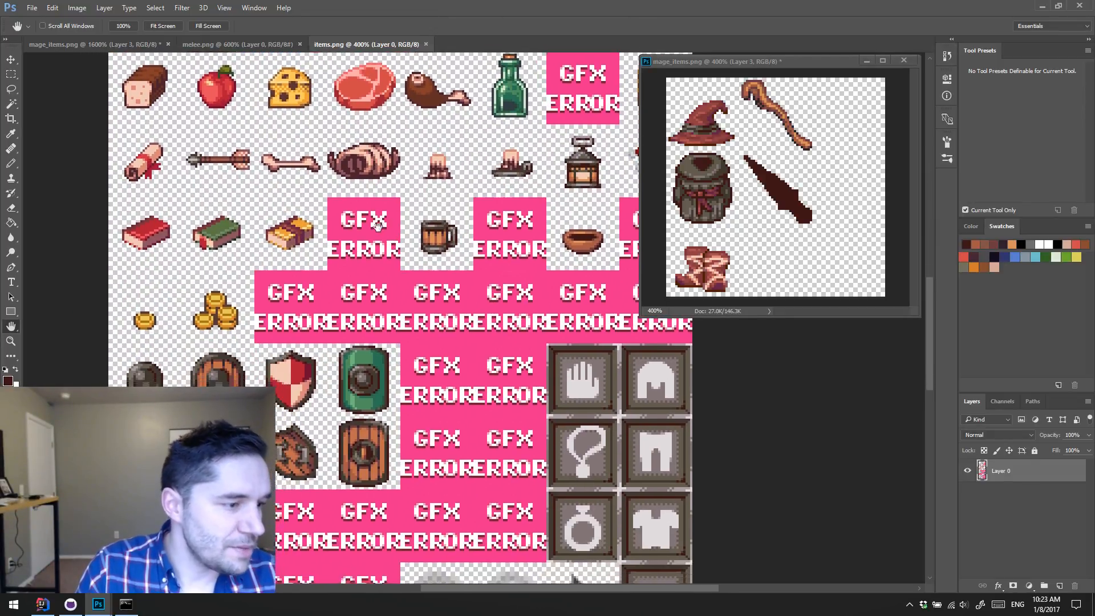
{"action": "scroll", "coordinate": [373, 280], "scroll_direction": "up", "scroll_amount": 1}
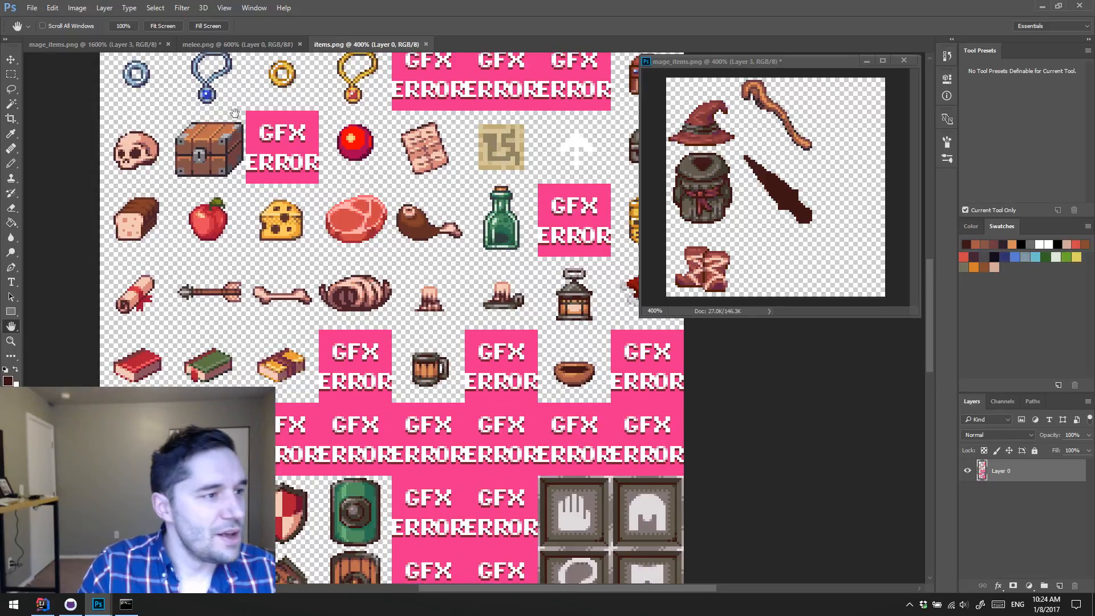
Step: Close melee.png and return to mage_items.png
{"action": "left_click", "coordinate": [250, 46]}
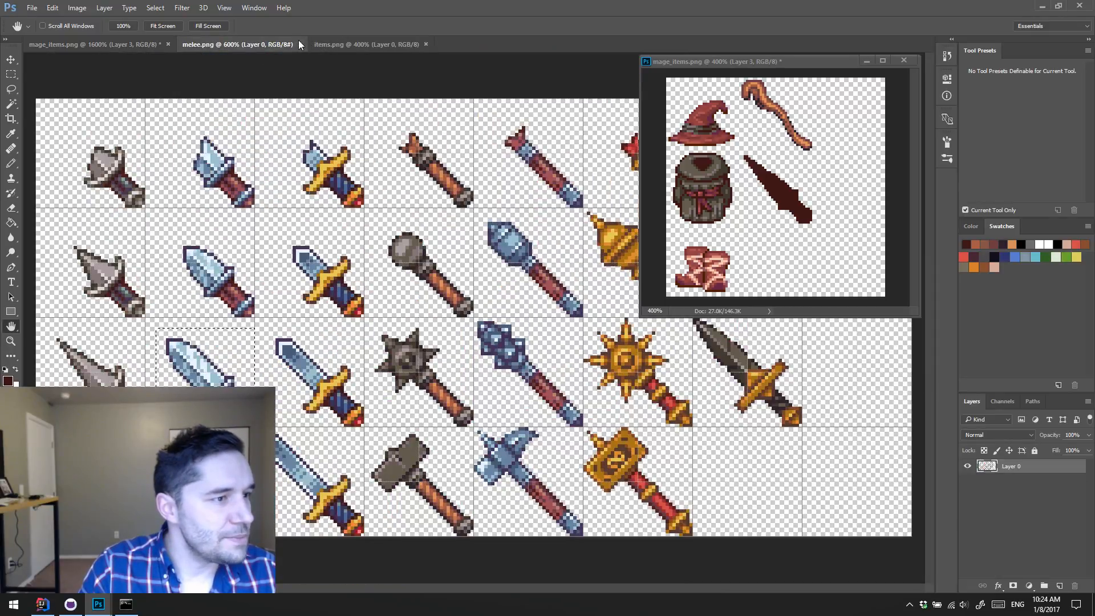
{"action": "left_click", "coordinate": [300, 44]}
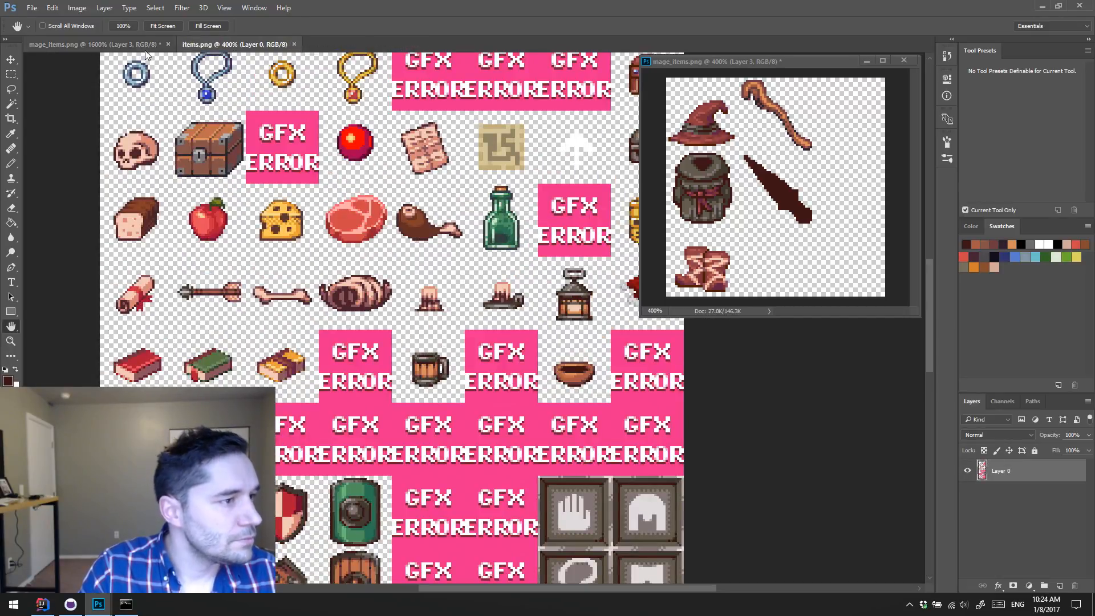
{"action": "left_click", "coordinate": [159, 46]}
Step: Pencil a dark brown crossguard prong rising from the upper side of the dagger silhouette, between the blade and the handle
{"action": "left_click_drag", "start_coordinate": [341, 320], "coordinate": [288, 311]}
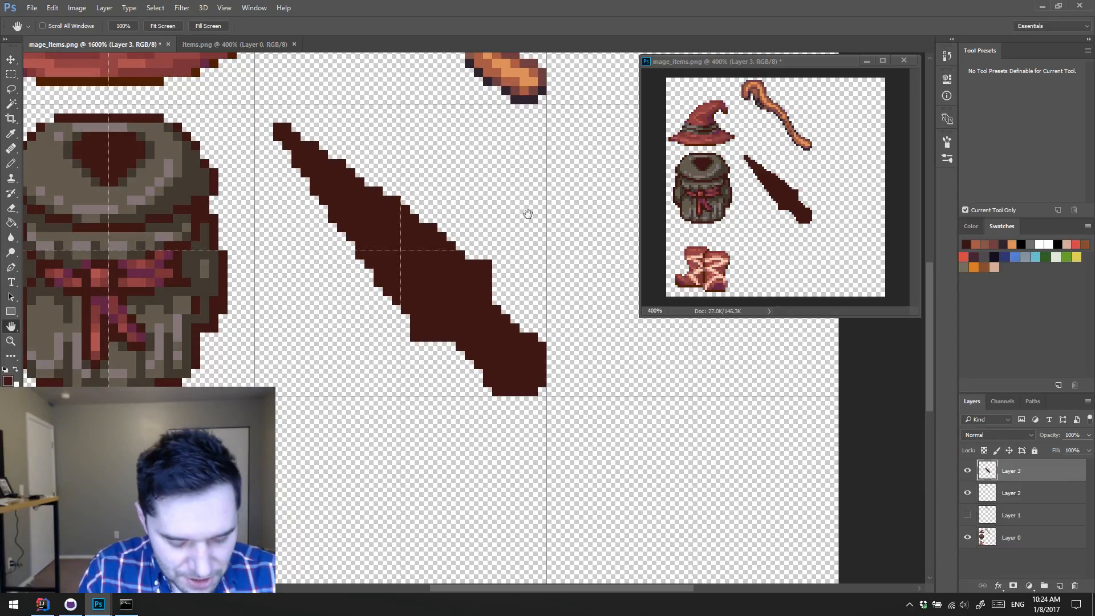
{"action": "key", "text": "b"}
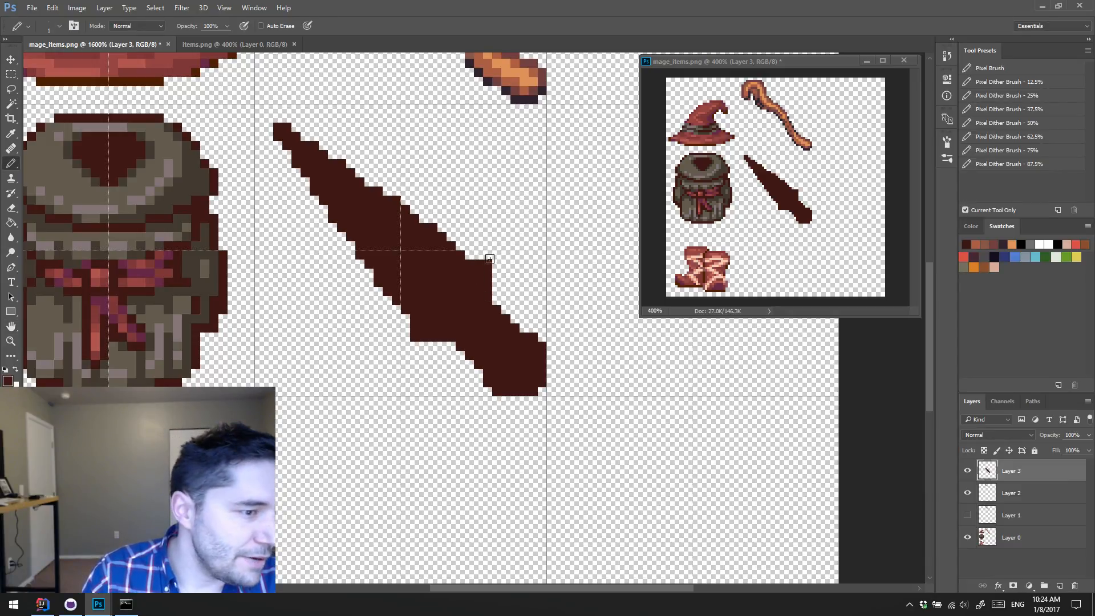
{"action": "mouse_move", "coordinate": [492, 257]}
{"action": "left_mouse_down"}
{"action": "mouse_move", "coordinate": [498, 272]}
{"action": "mouse_move", "coordinate": [502, 218]}
{"action": "left_mouse_up"}
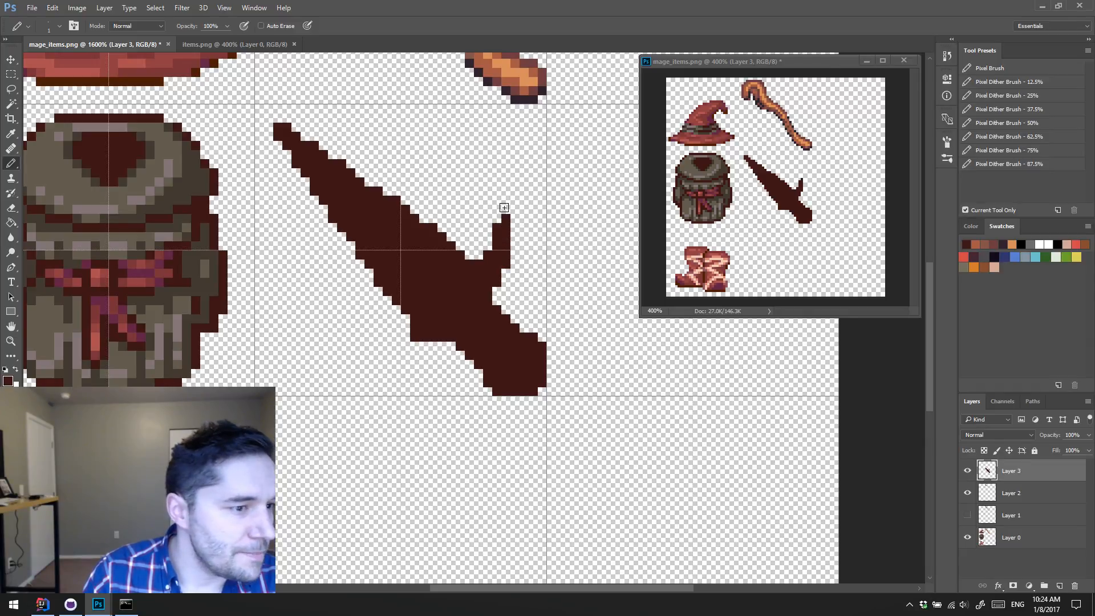
{"action": "left_click", "coordinate": [479, 255]}
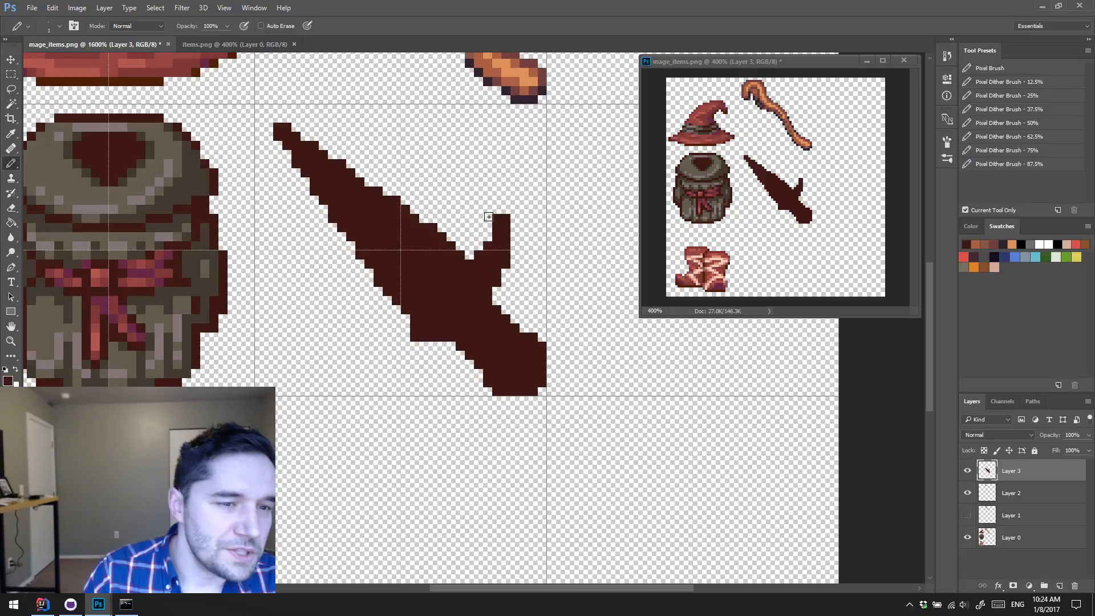
{"action": "left_click_drag", "start_coordinate": [515, 218], "coordinate": [515, 237]}
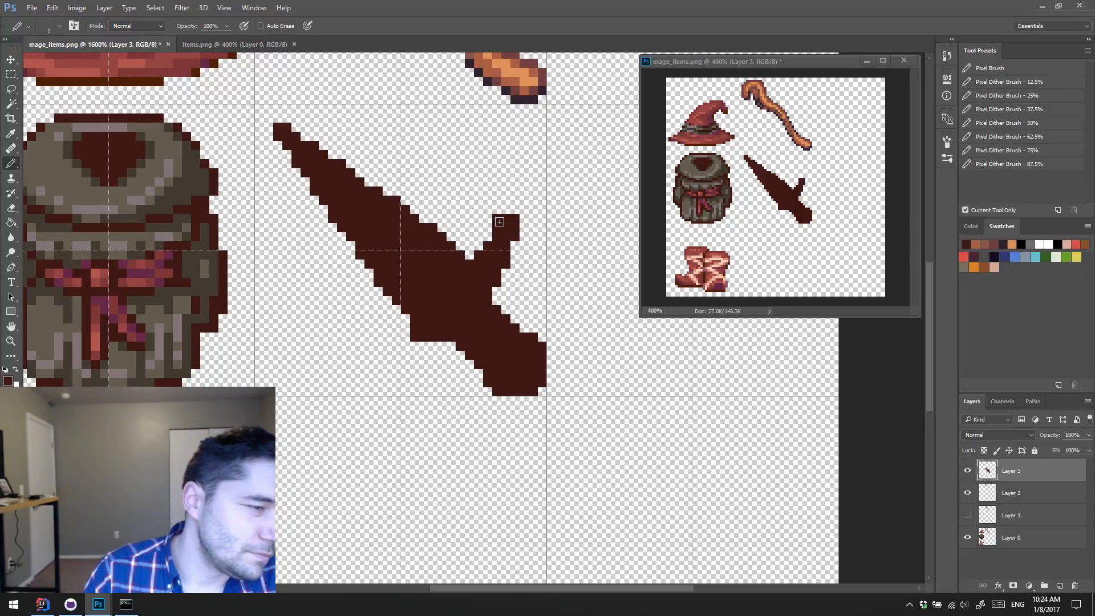
Step: Adjust the upper crossguard prong's width and outward slant by adding and erasing pixels along both of its sides
{"action": "left_click_drag", "start_coordinate": [488, 227], "coordinate": [516, 238]}
{"action": "left_click", "coordinate": [490, 236]}
{"action": "left_click", "coordinate": [488, 219]}
{"action": "key", "text": "e"}
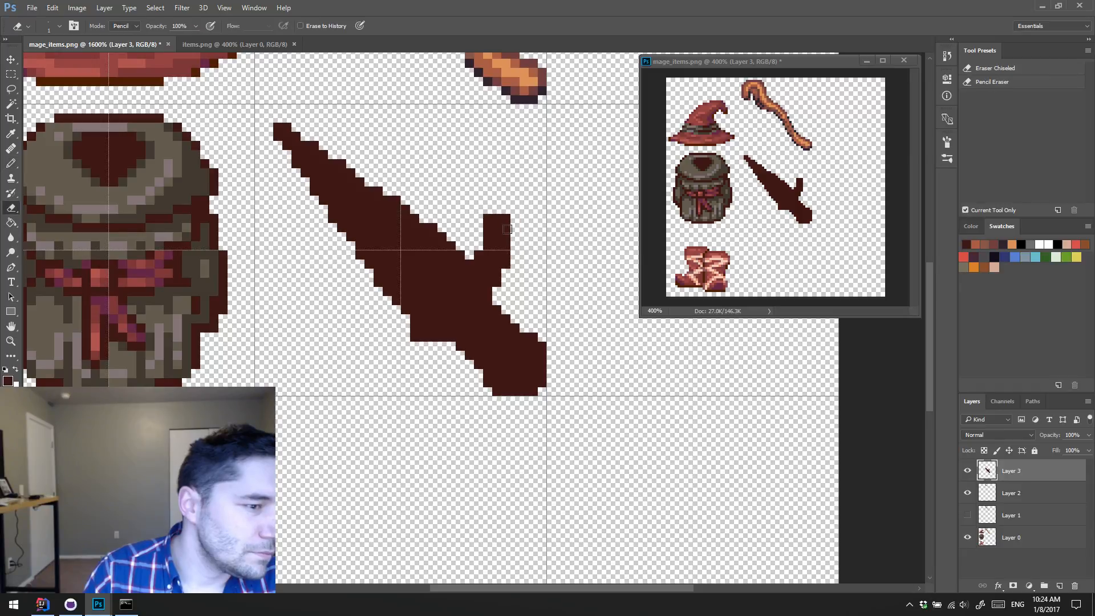
{"action": "key", "text": "b"}
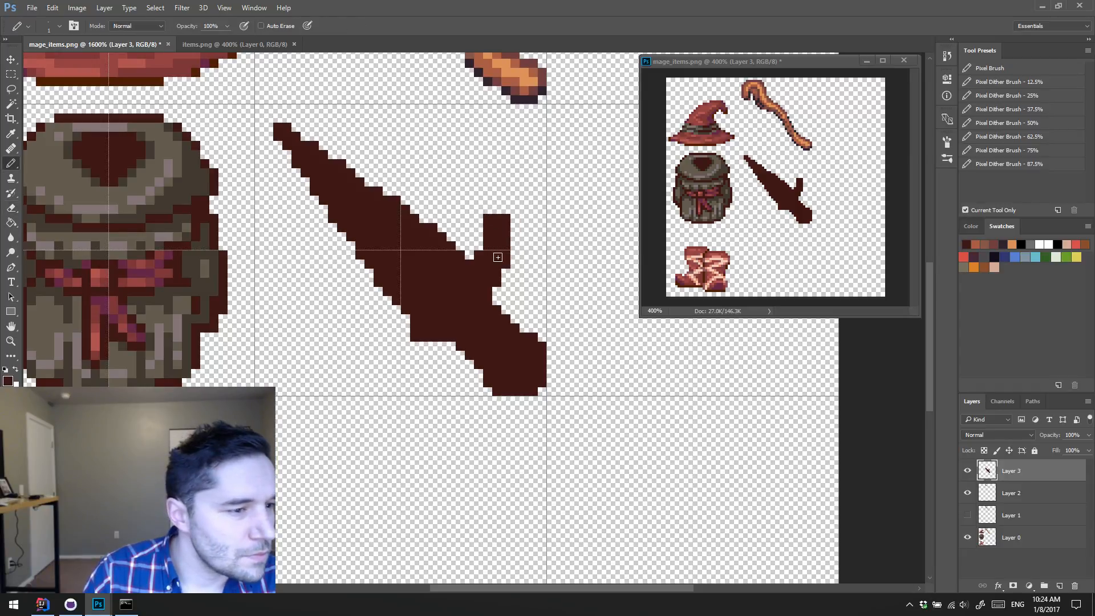
{"action": "key", "text": "e"}
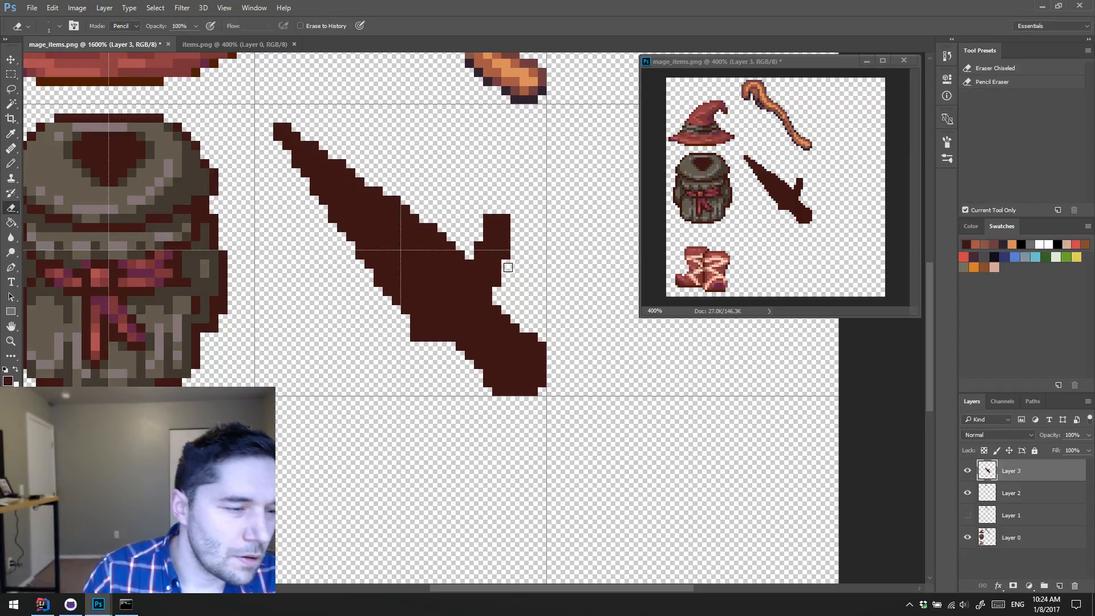
{"action": "key", "text": "b"}
{"action": "mouse_move", "coordinate": [506, 273]}
{"action": "left_mouse_down"}
{"action": "mouse_move", "coordinate": [479, 244]}
{"action": "mouse_move", "coordinate": [515, 248]}
{"action": "mouse_move", "coordinate": [515, 223]}
{"action": "mouse_move", "coordinate": [488, 228]}
{"action": "left_mouse_up"}
{"action": "key", "text": "e"}
{"action": "left_click", "coordinate": [479, 246]}
{"action": "key", "text": "b"}
{"action": "key", "text": "e"}
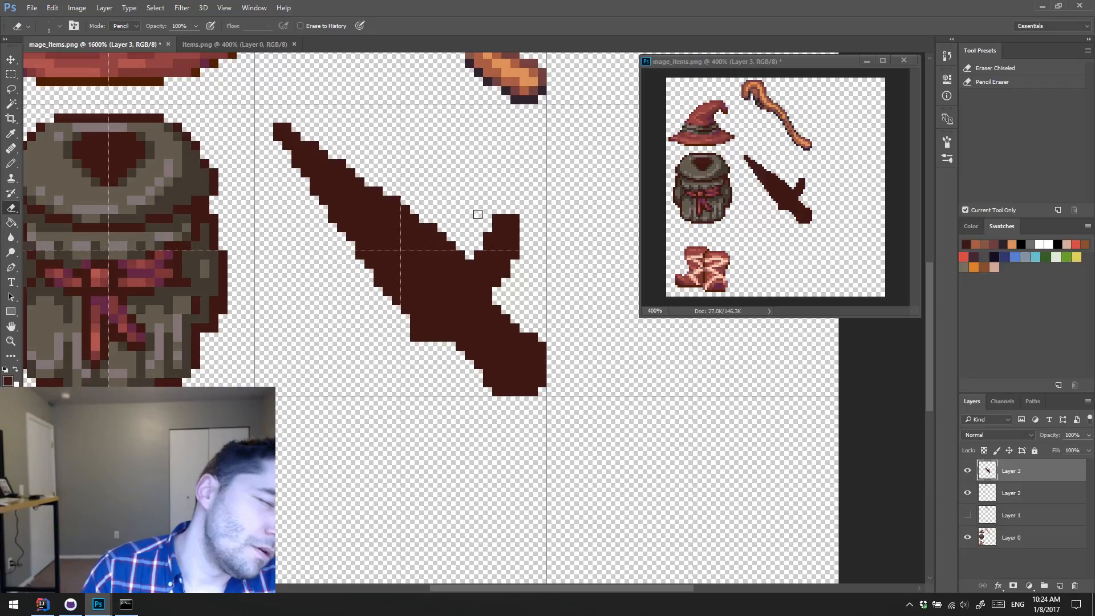
Step: Shorten the upper crossguard prong by one pixel row and reshape its end into a blunt, squared tip
{"action": "key", "text": "b"}
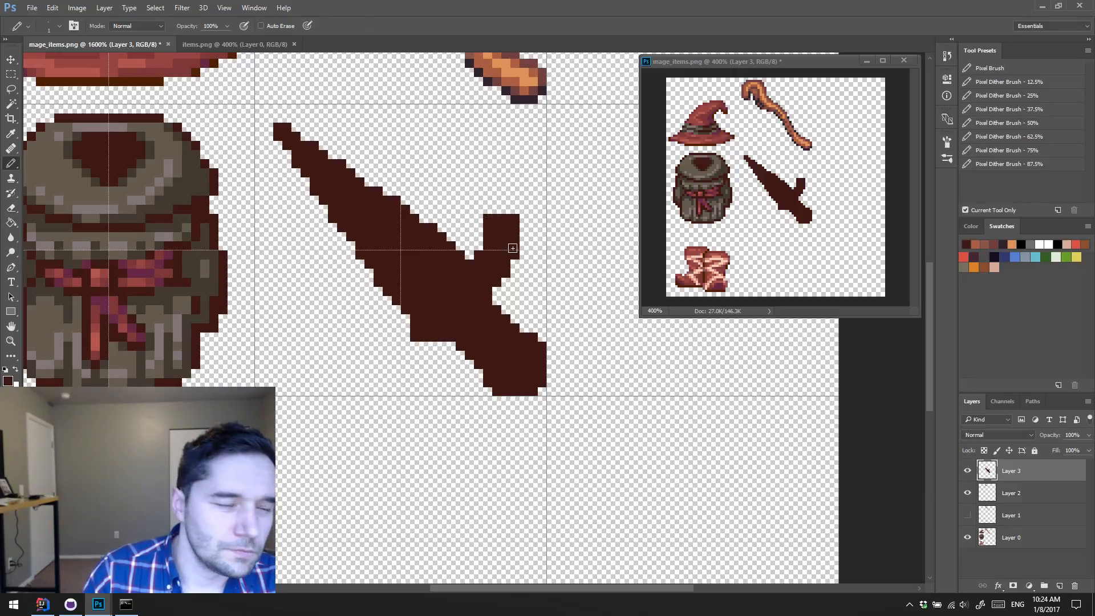
{"action": "key", "text": "e"}
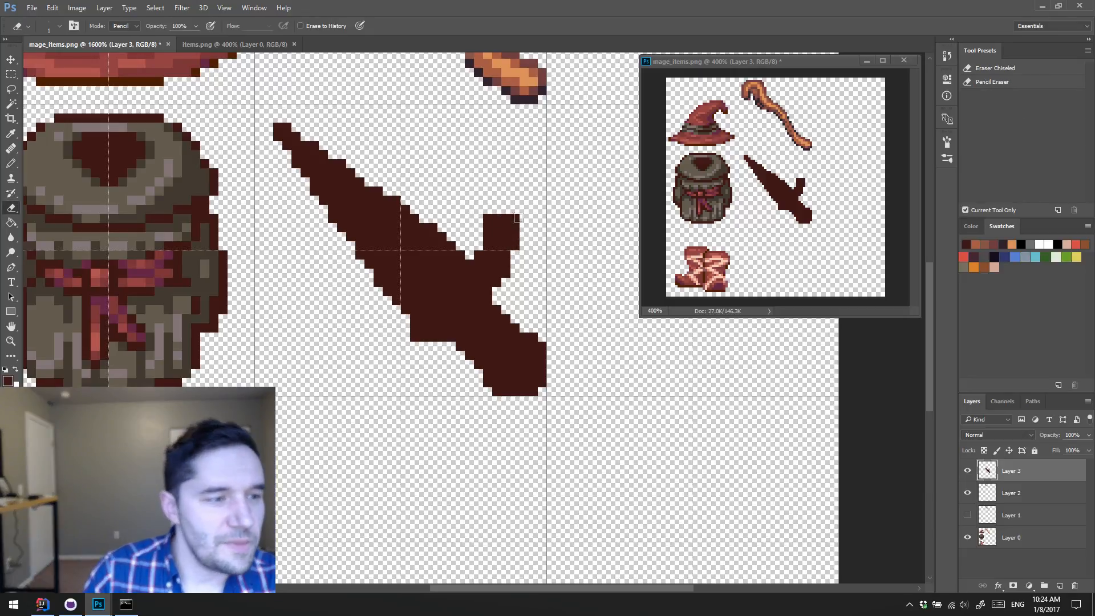
{"action": "left_click", "coordinate": [515, 218]}
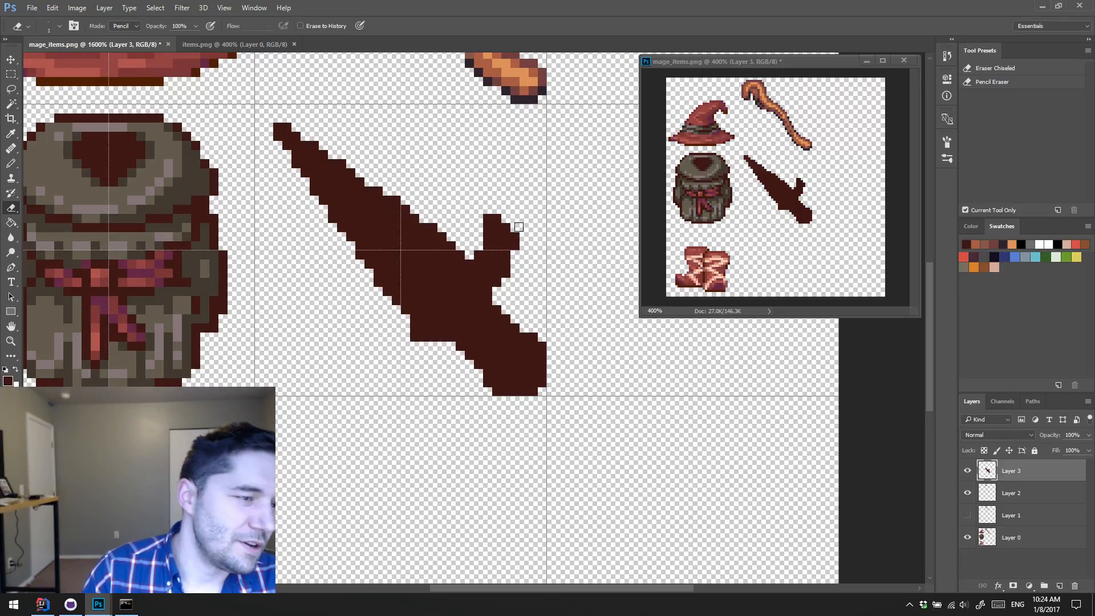
{"action": "key", "text": "b"}
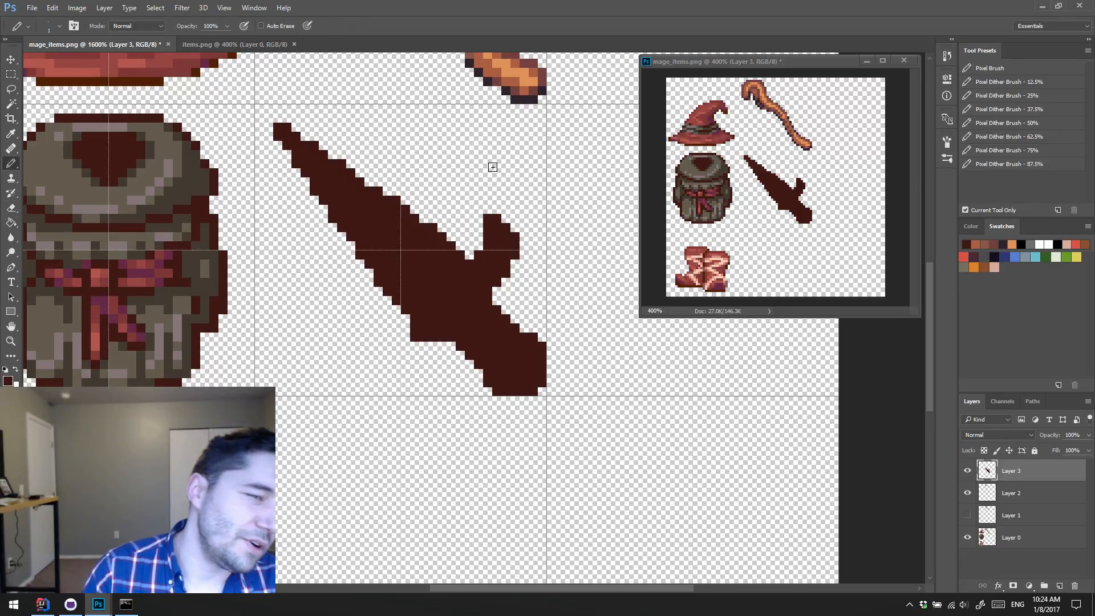
{"action": "key", "text": "e"}
{"action": "left_click", "coordinate": [492, 217]}
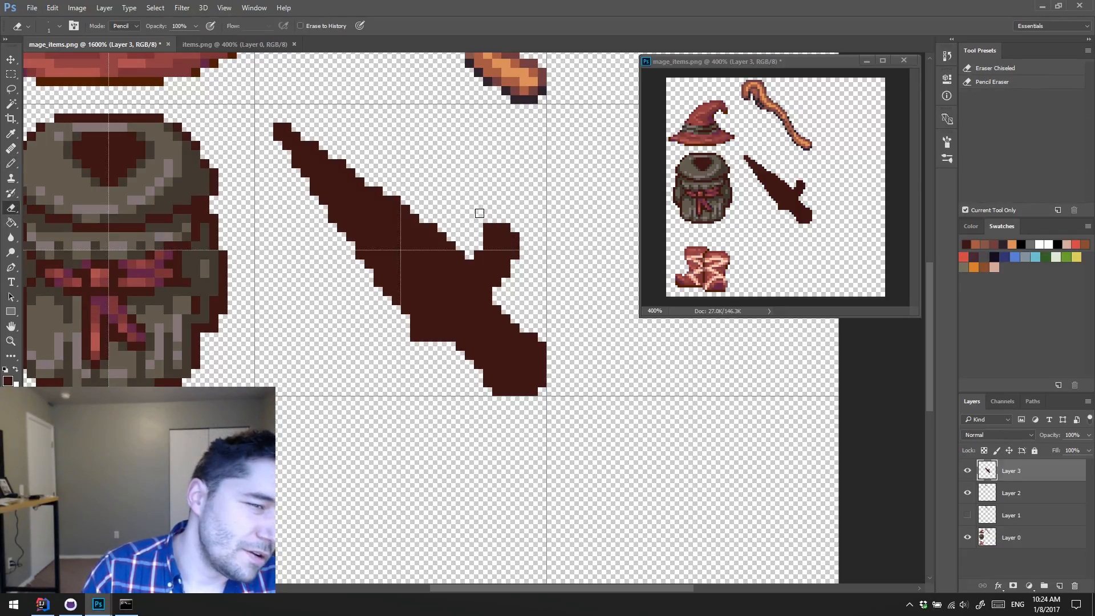
{"action": "key", "text": "b"}
{"action": "left_click", "coordinate": [478, 246]}
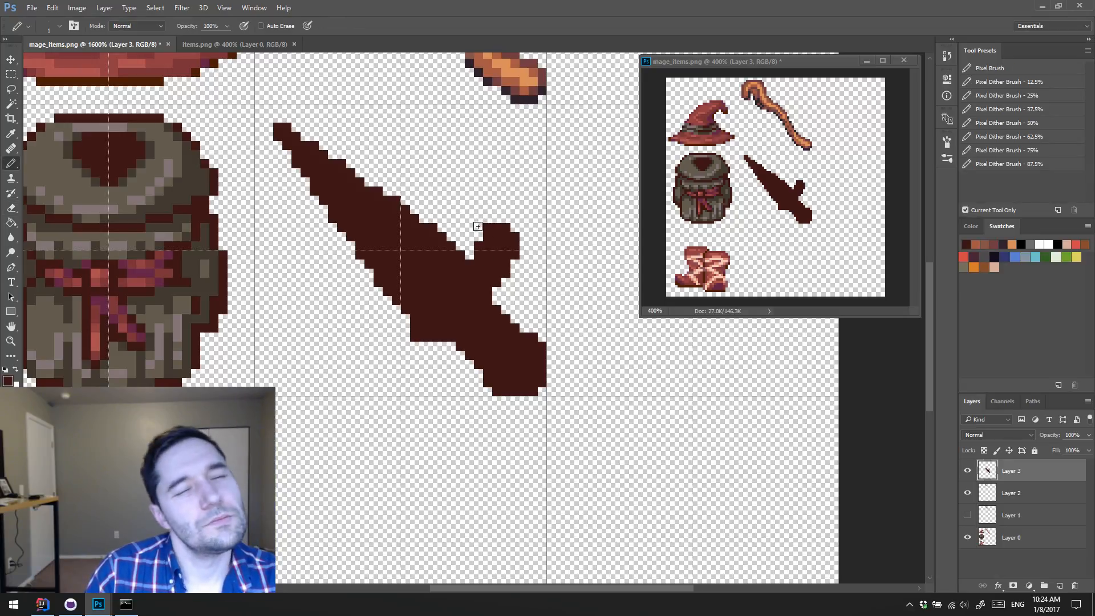
{"action": "key", "text": "e"}
{"action": "left_click", "coordinate": [488, 228]}
{"action": "key", "text": "b"}
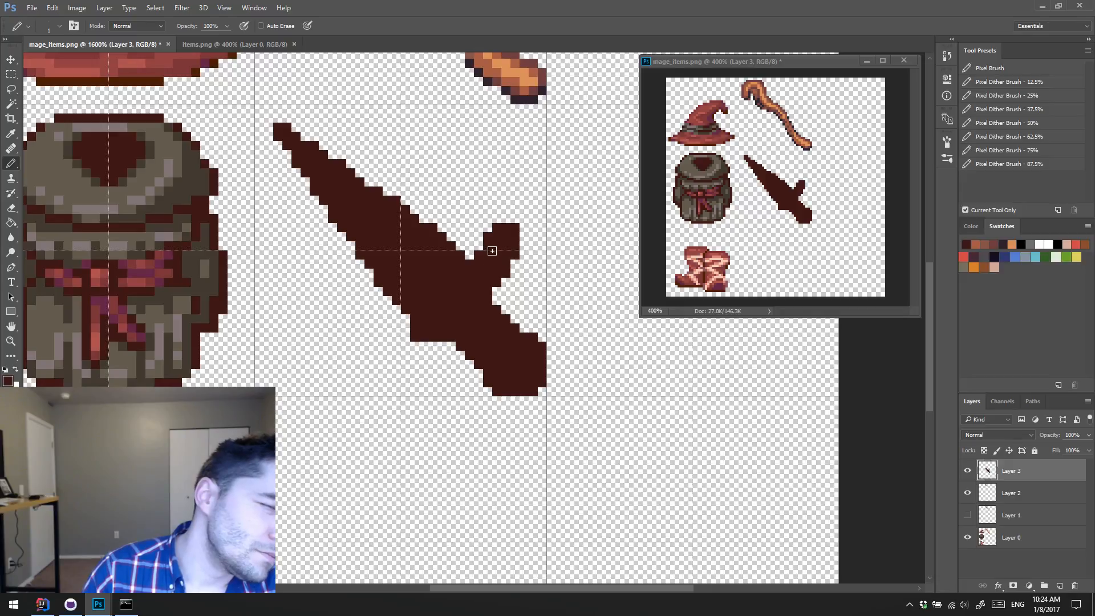
Step: Refine the stepped outline along the blade's upper edge, erasing stray pixels midway between the tip and the crossguard
{"action": "key", "text": "e"}
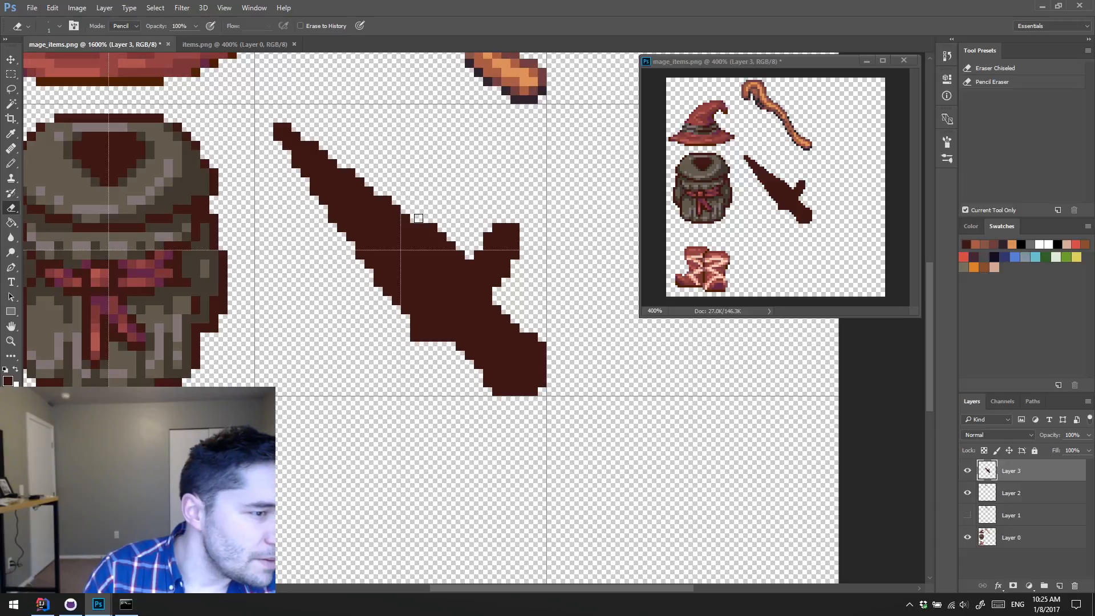
{"action": "key", "text": "b"}
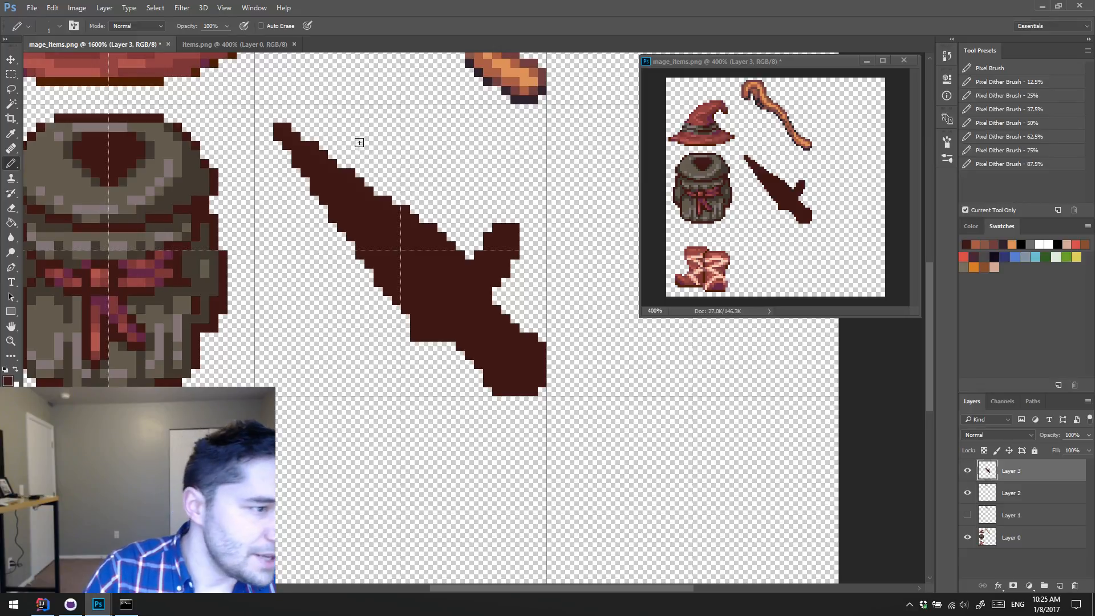
{"action": "key", "text": "e"}
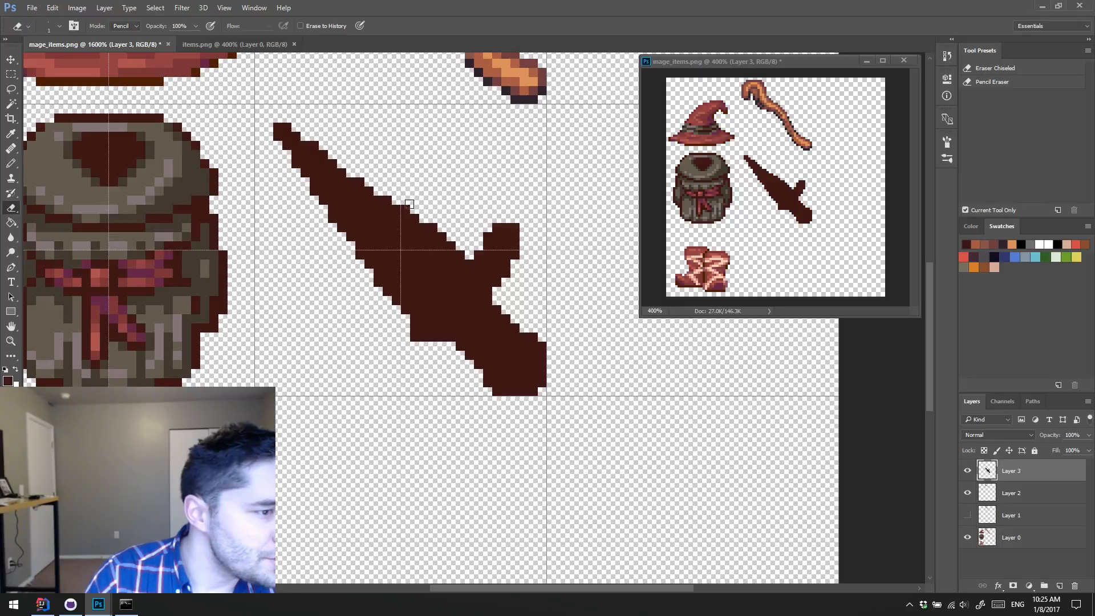
{"action": "left_click", "coordinate": [407, 206]}
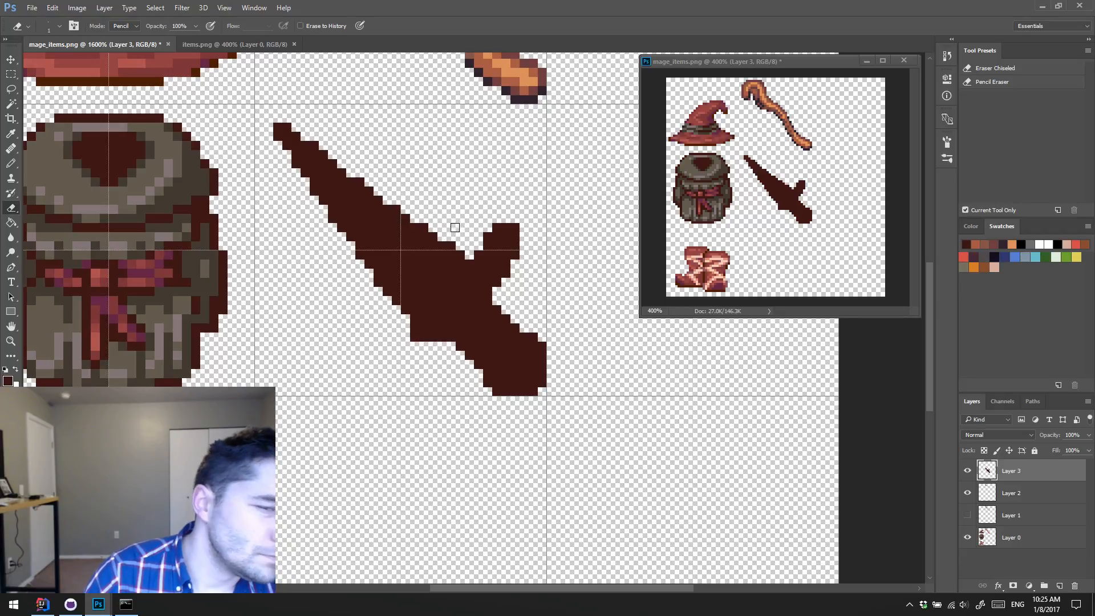
{"action": "key", "text": "b"}
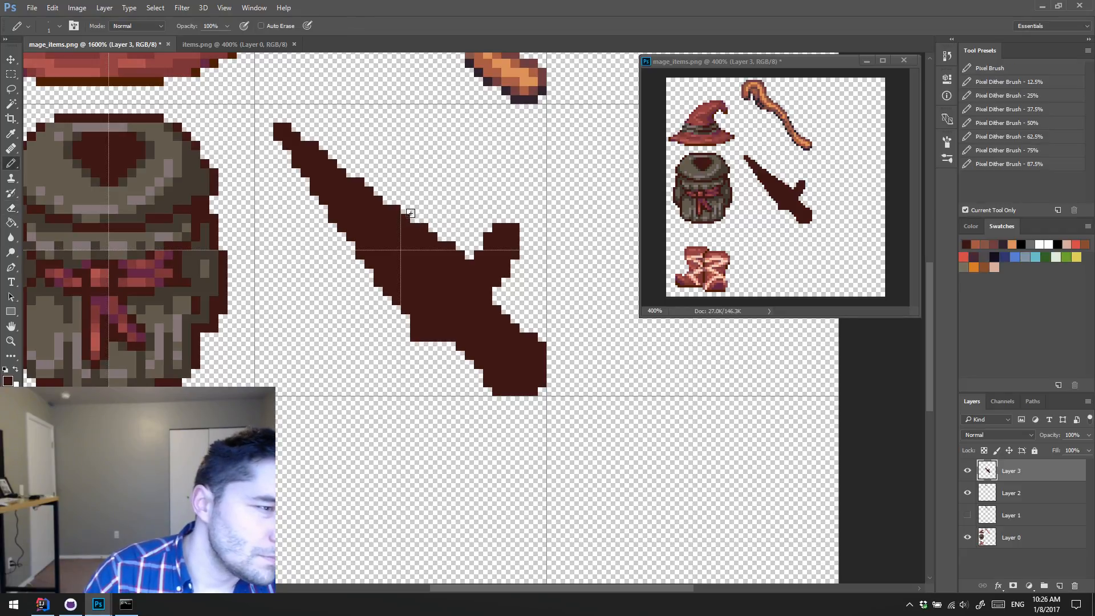
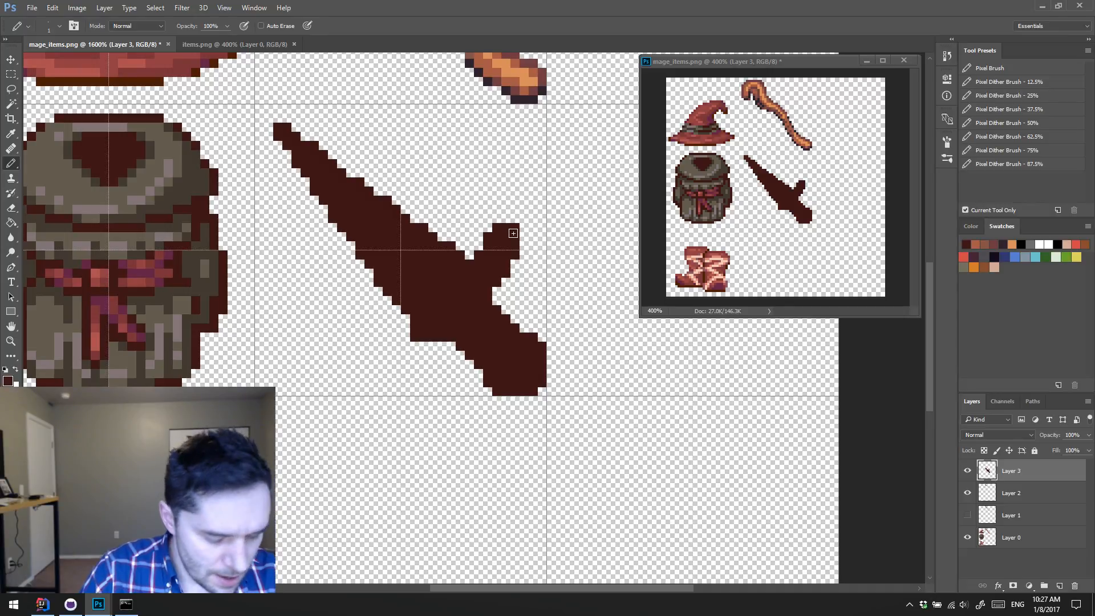
Step: Recut the blade-facing side of the upper crossguard prong into a stepped diagonal leaning outward, erasing and adding single pixels
{"action": "left_click", "coordinate": [488, 228]}
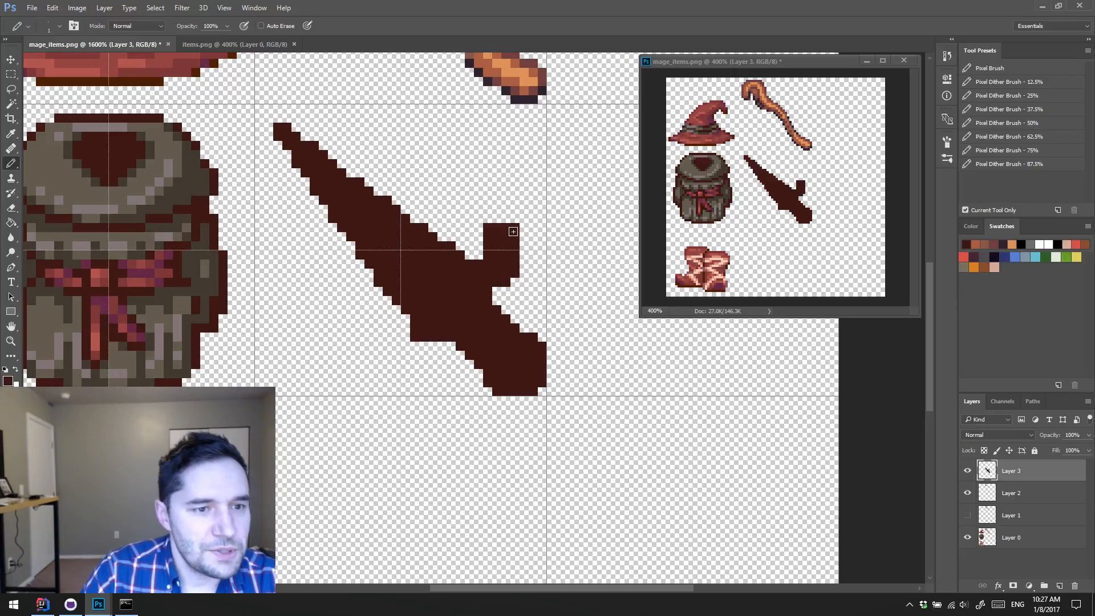
{"action": "key", "text": "e"}
{"action": "mouse_move", "coordinate": [488, 254]}
{"action": "left_mouse_down"}
{"action": "mouse_move", "coordinate": [488, 231]}
{"action": "mouse_move", "coordinate": [491, 242]}
{"action": "left_mouse_up"}
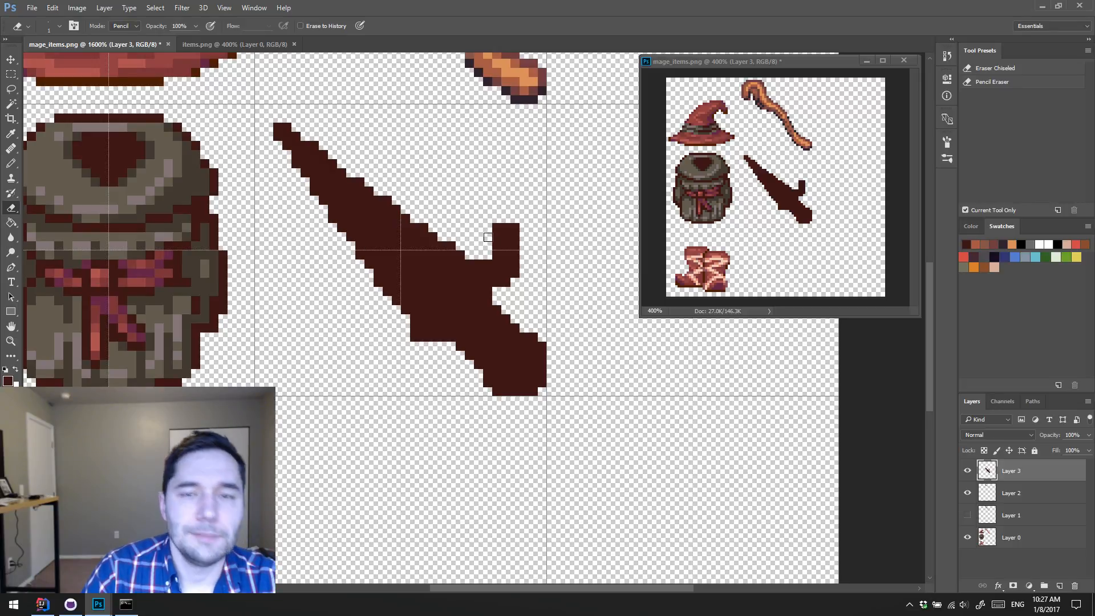
{"action": "key", "text": "b"}
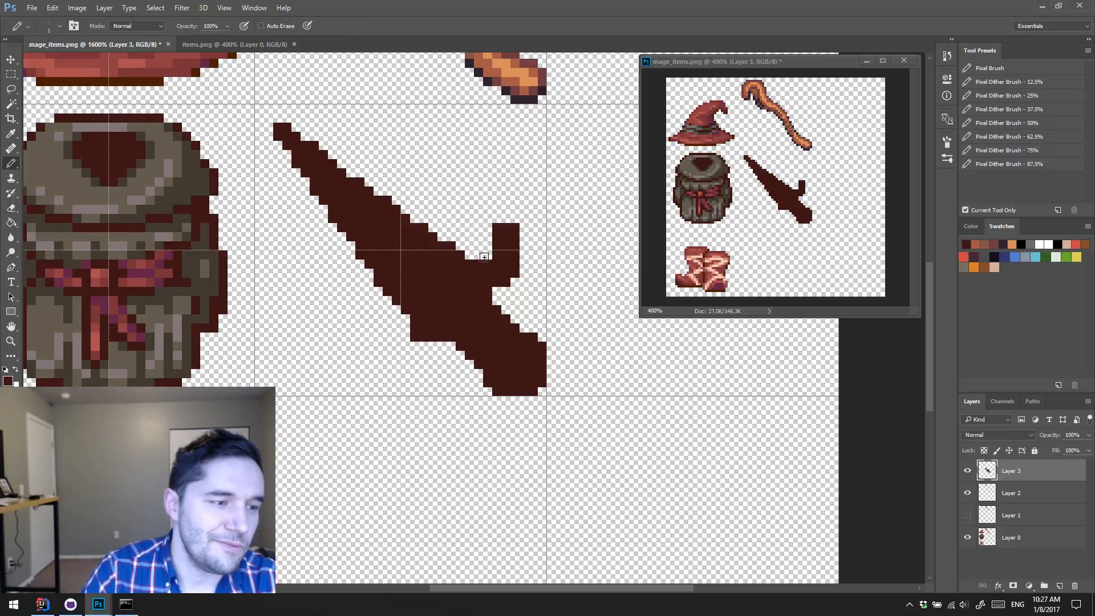
{"action": "left_click", "coordinate": [488, 255]}
{"action": "key", "text": "e"}
{"action": "left_click_drag", "start_coordinate": [497, 237], "coordinate": [498, 226]}
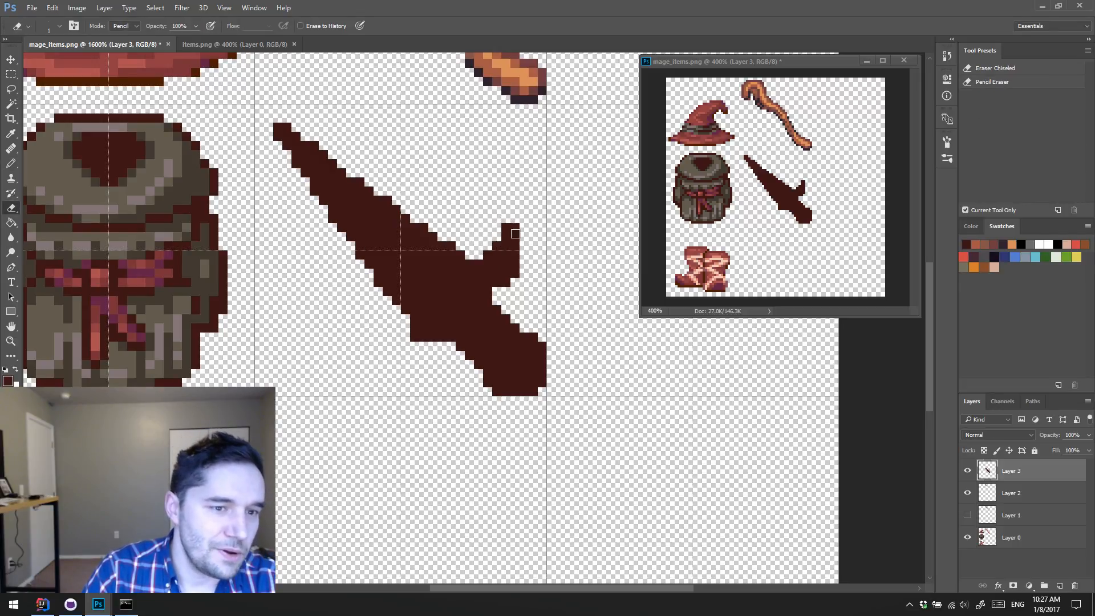
Step: Widen the upper crossguard prong by two pixel columns on its outer side and trim the corners of its end diagonally
{"action": "key", "text": "b"}
{"action": "left_click_drag", "start_coordinate": [524, 256], "coordinate": [524, 226]}
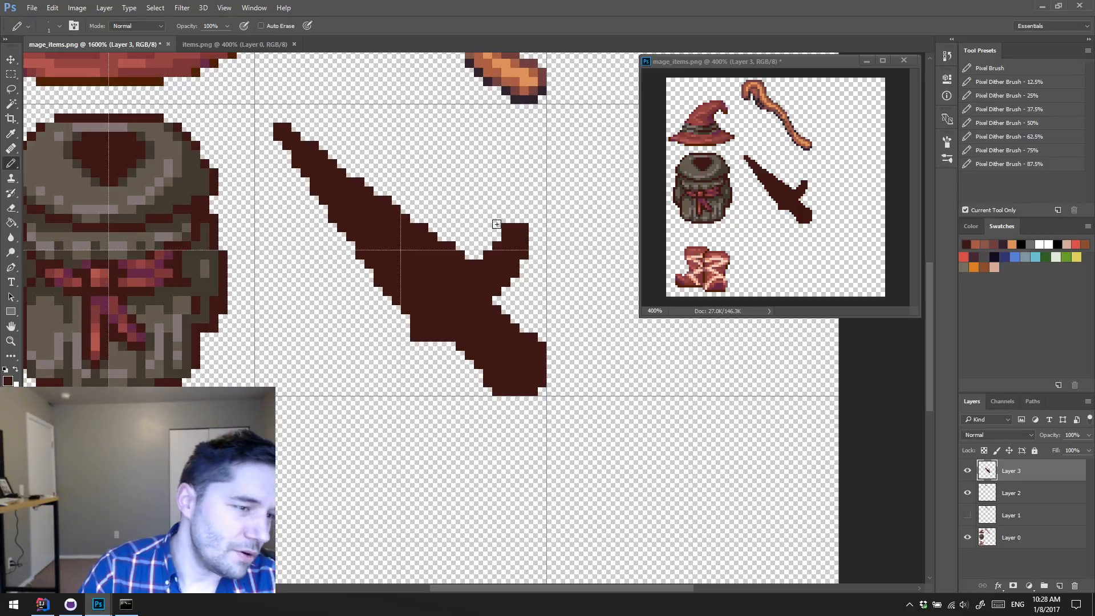
{"action": "left_click_drag", "start_coordinate": [533, 257], "coordinate": [535, 233]}
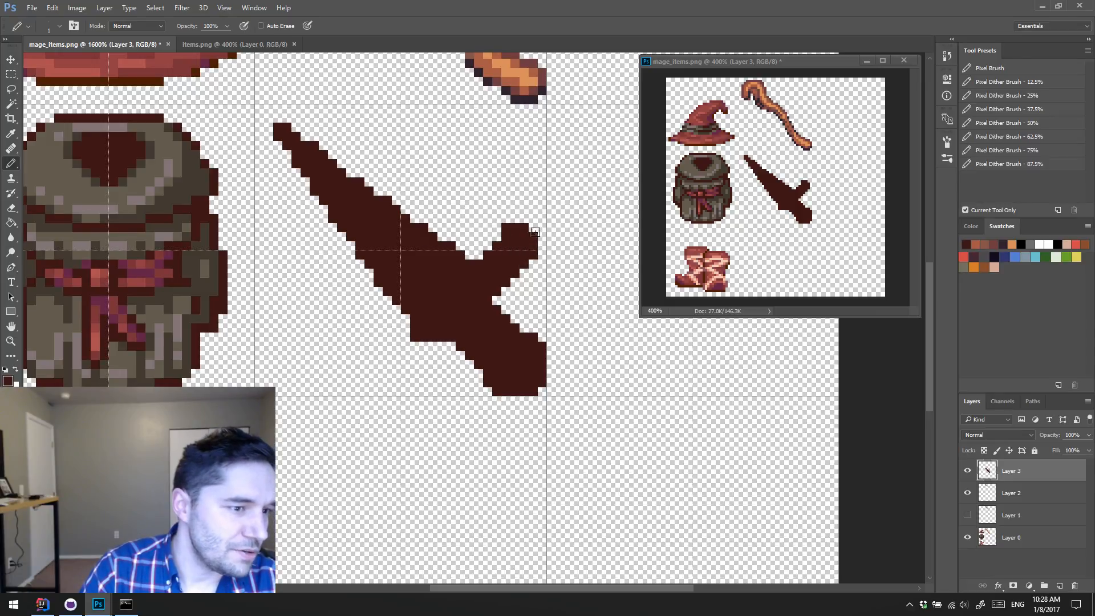
{"action": "key", "text": "e"}
{"action": "left_click", "coordinate": [502, 226]}
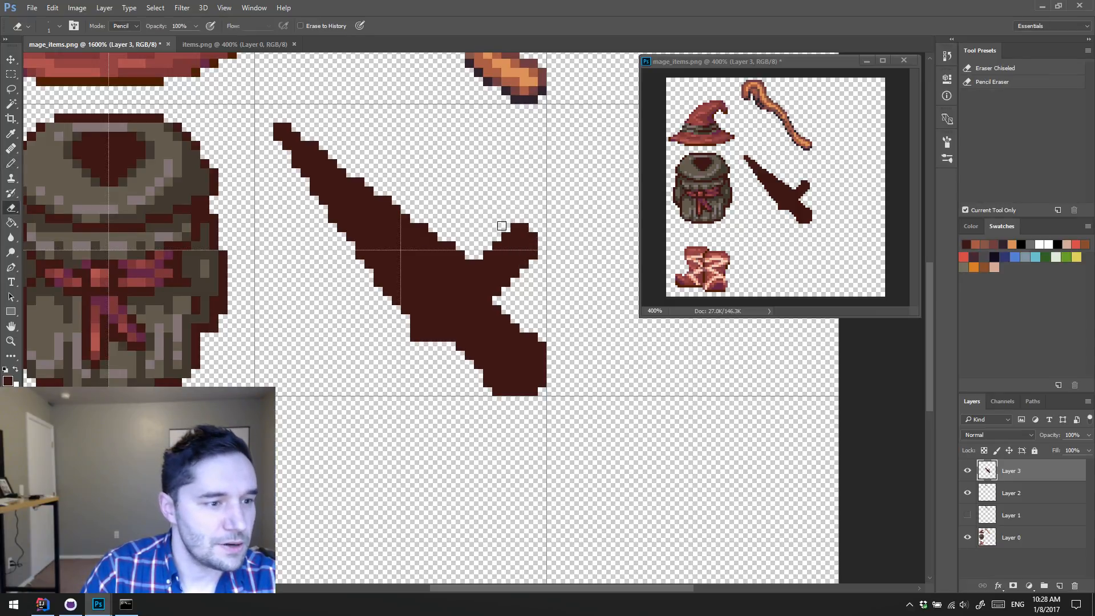
{"action": "left_click_drag", "start_coordinate": [525, 227], "coordinate": [535, 239]}
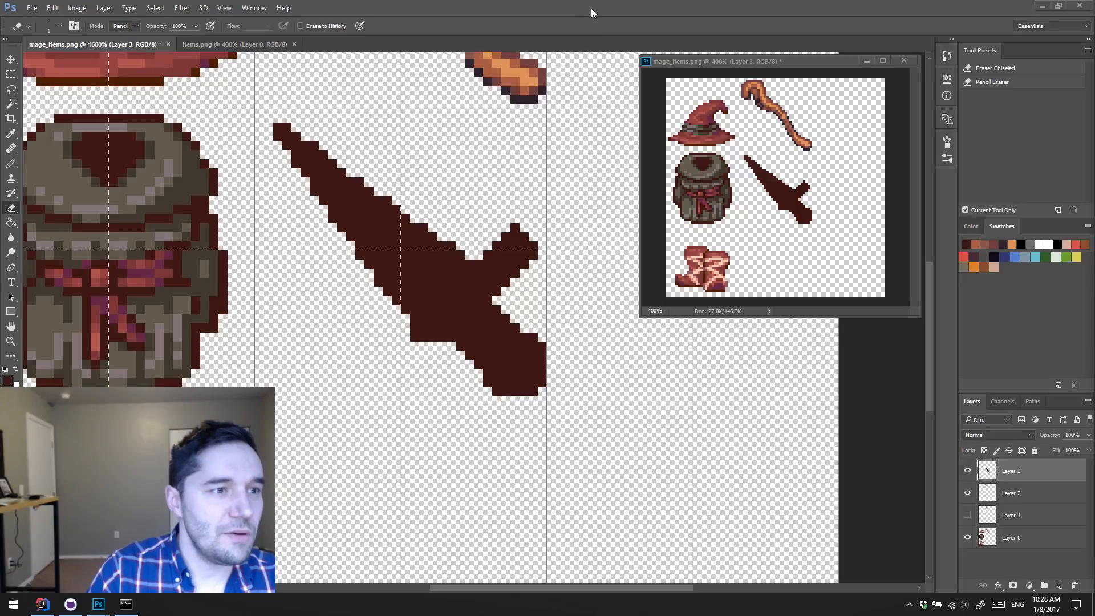
{"action": "left_click", "coordinate": [515, 228]}
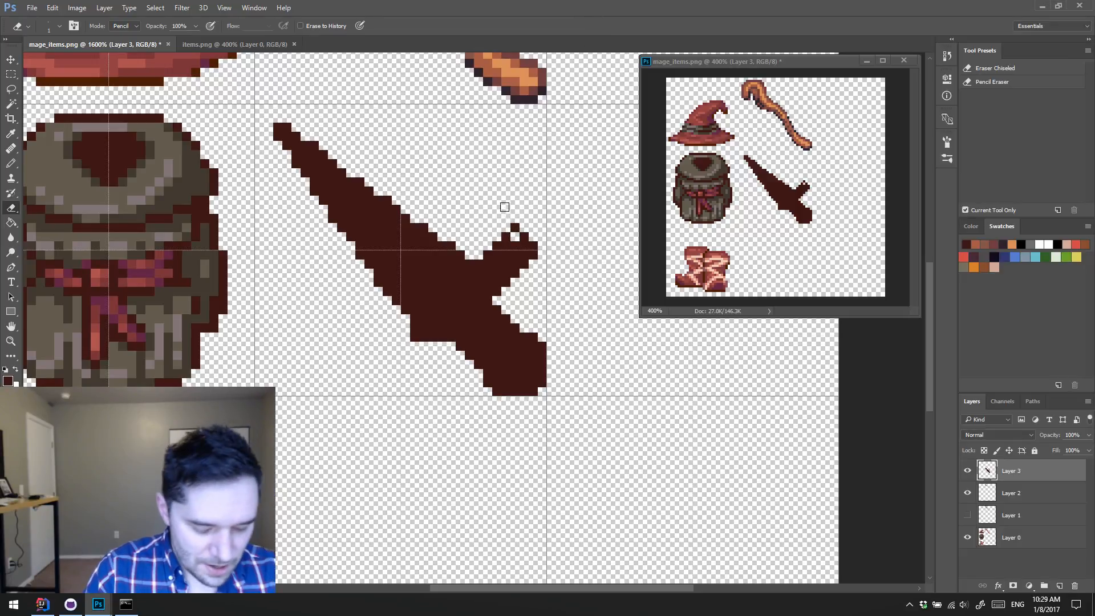
{"action": "key", "text": "b"}
{"action": "left_click", "coordinate": [515, 228]}
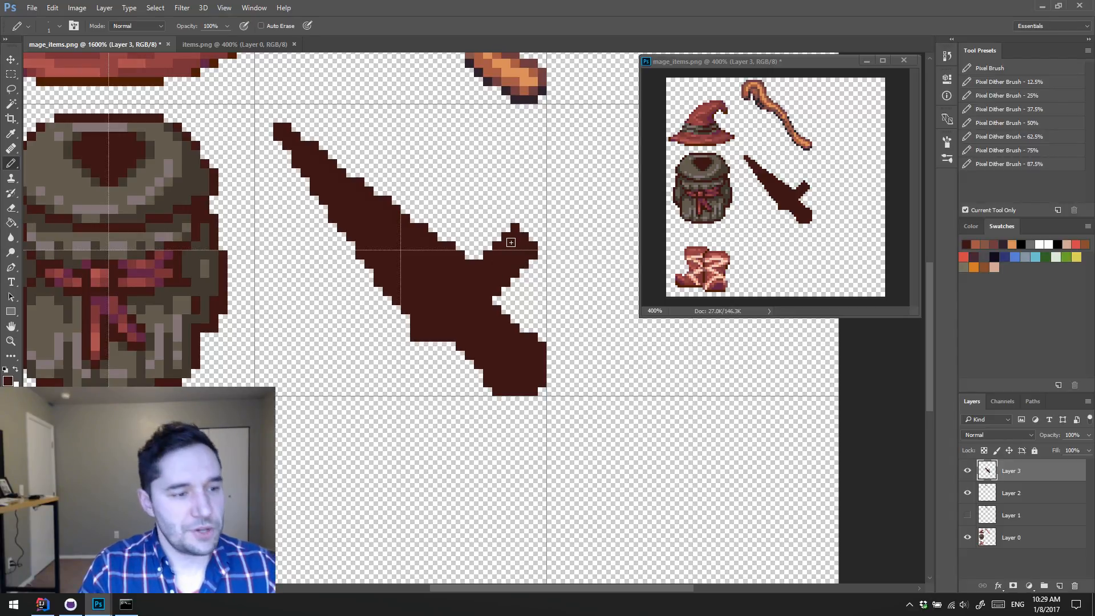
Step: Slim the upper crossguard prong by erasing along its handle-facing edge, leaving single protruding pixels at both corners of its end
{"action": "key", "text": "e"}
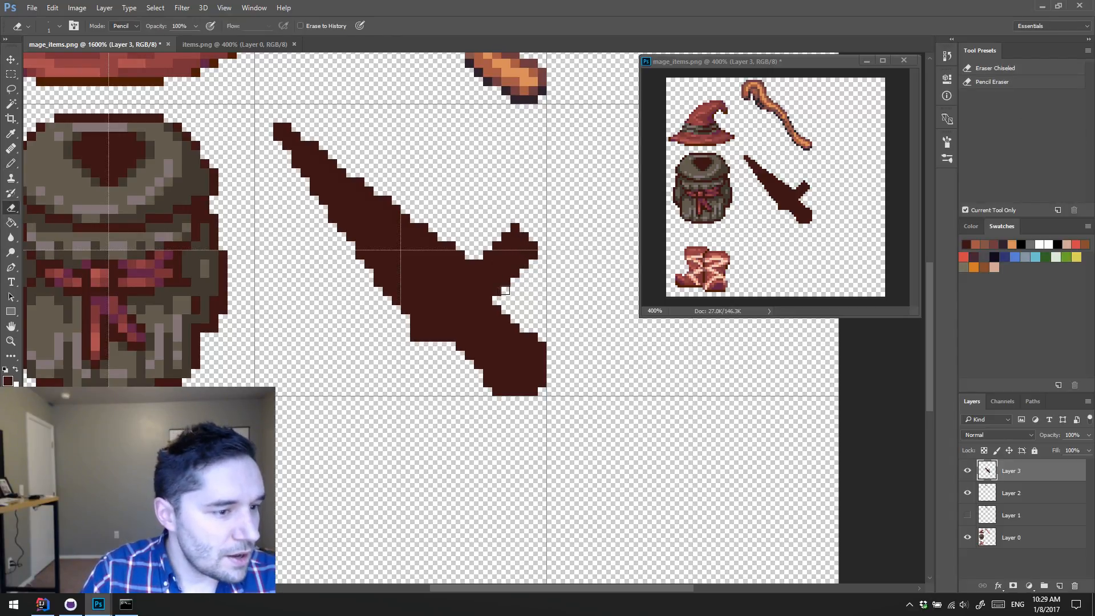
{"action": "mouse_move", "coordinate": [507, 283]}
{"action": "left_mouse_down"}
{"action": "mouse_move", "coordinate": [498, 292]}
{"action": "mouse_move", "coordinate": [525, 264]}
{"action": "left_mouse_up"}
{"action": "left_click", "coordinate": [534, 255]}
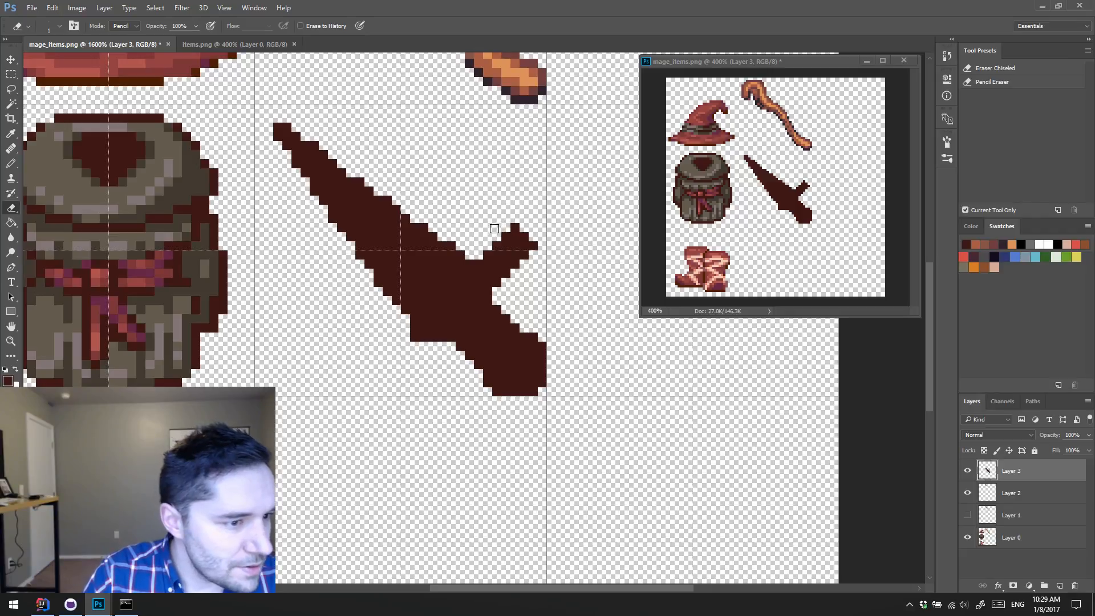
{"action": "mouse_move", "coordinate": [534, 237]}
{"action": "left_mouse_down"}
{"action": "mouse_move", "coordinate": [525, 274]}
{"action": "mouse_move", "coordinate": [513, 228]}
{"action": "mouse_move", "coordinate": [499, 245]}
{"action": "mouse_move", "coordinate": [511, 260]}
{"action": "mouse_move", "coordinate": [506, 227]}
{"action": "left_mouse_up"}
{"action": "key", "text": "b"}
{"action": "left_click", "coordinate": [532, 238]}
{"action": "key", "text": "e"}
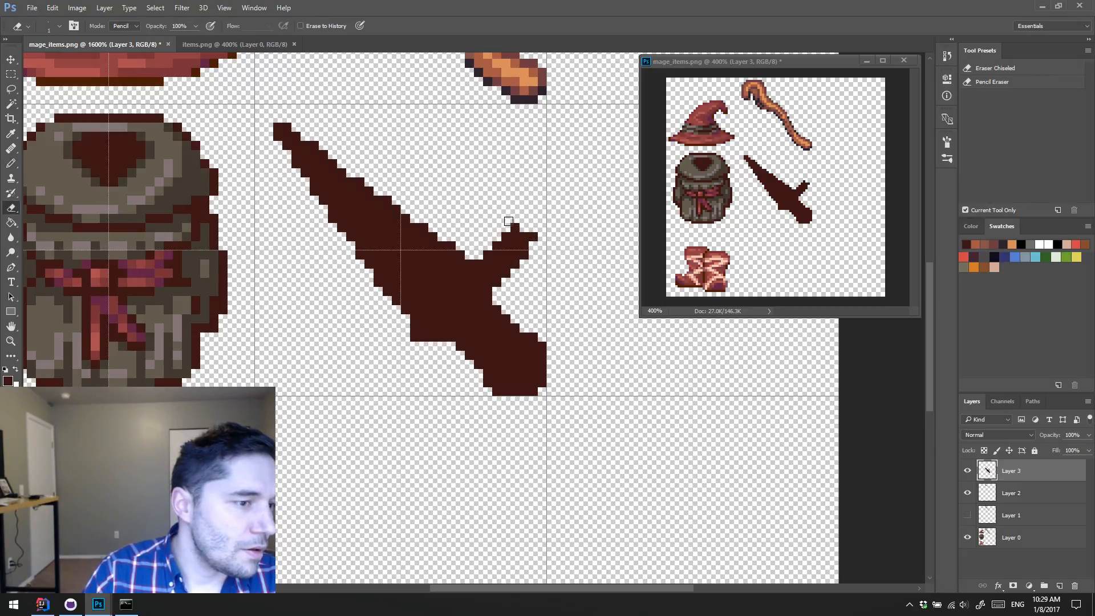
{"action": "key", "text": "b"}
{"action": "left_click", "coordinate": [533, 245]}
{"action": "key", "text": "e"}
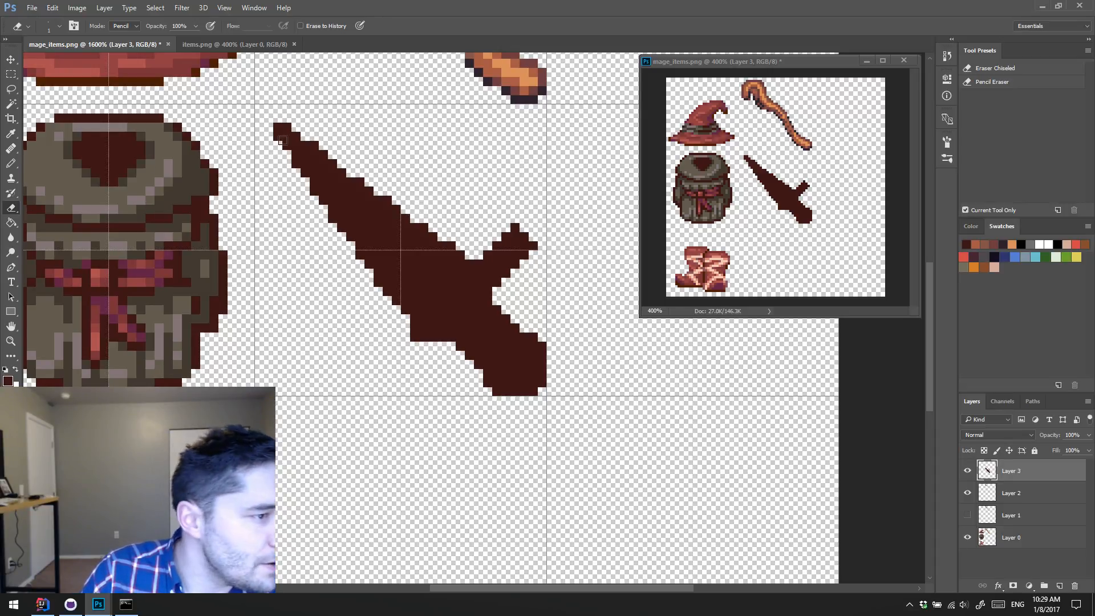
Step: Select the upper half of the dagger along its diagonal centre line with the Polygonal Lasso and copy it to a new layer
{"action": "key", "text": "l"}
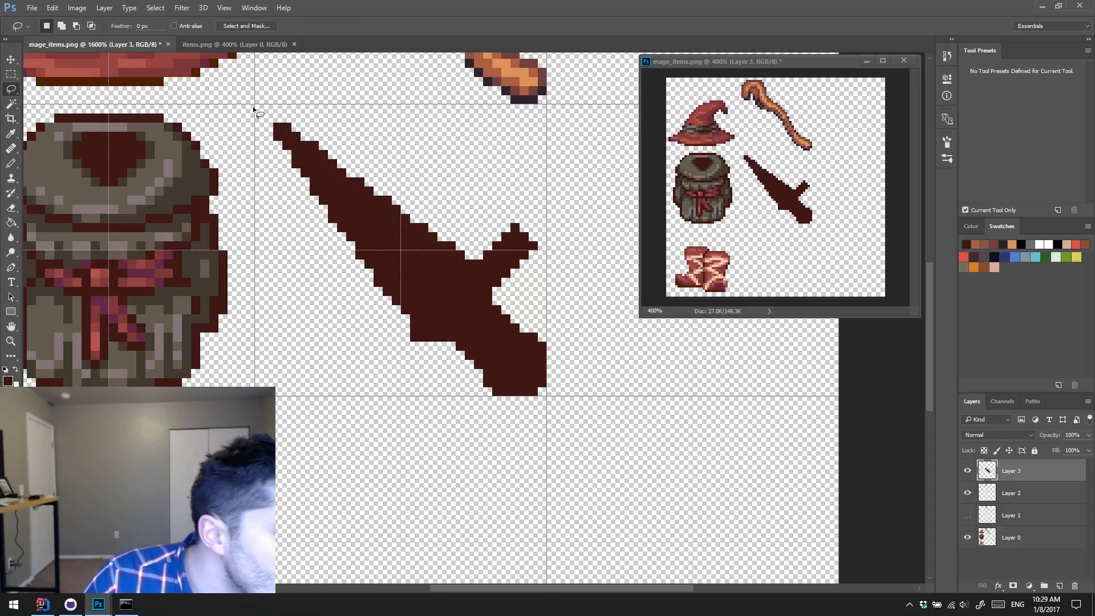
{"action": "right_click", "coordinate": [13, 91]}
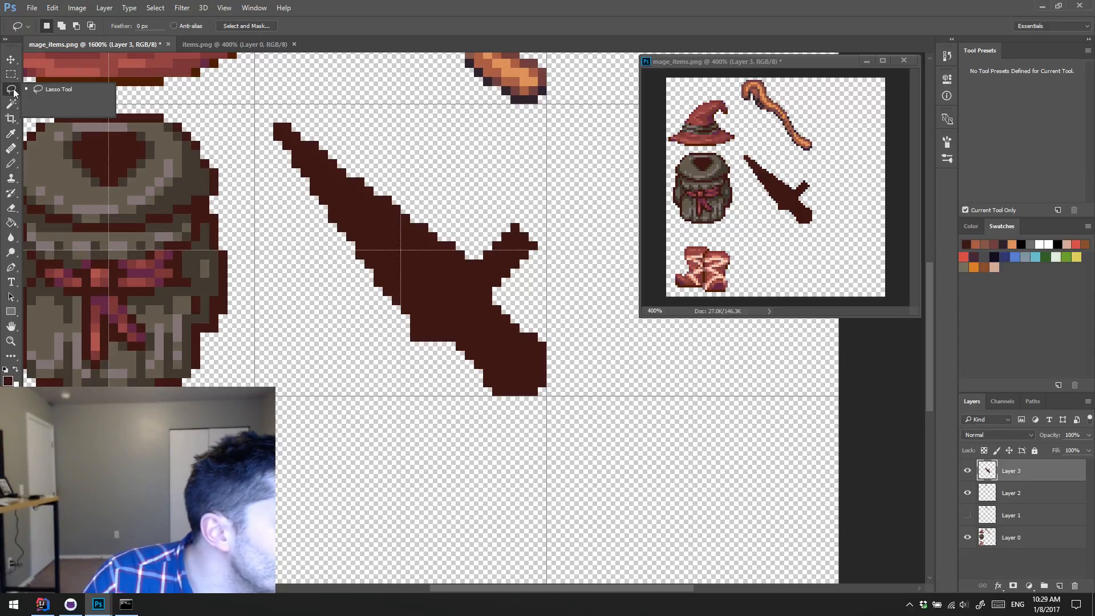
{"action": "left_click", "coordinate": [44, 98]}
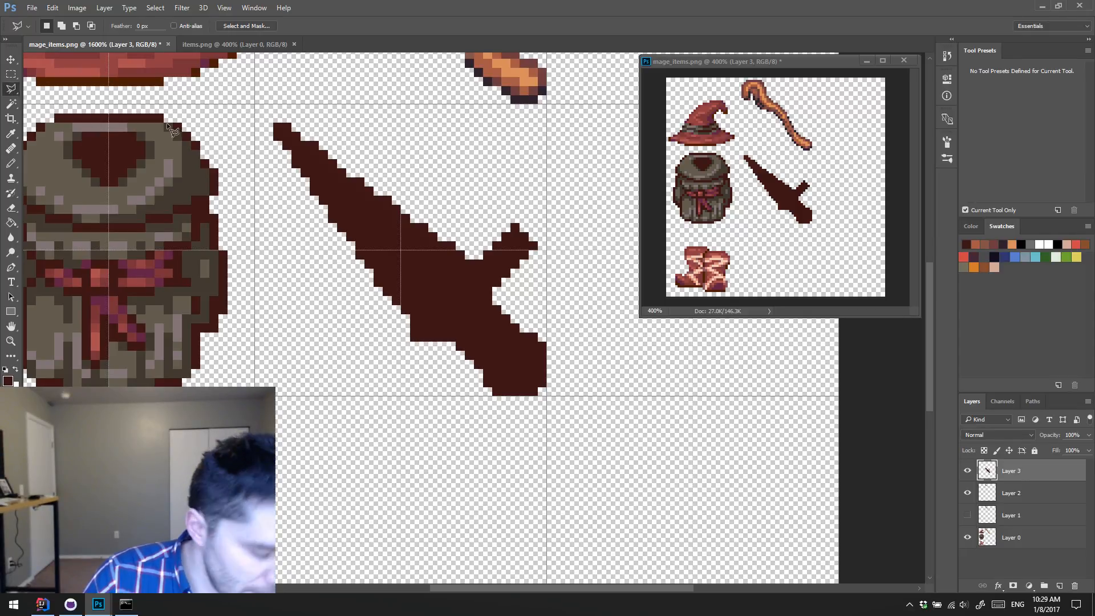
{"action": "left_click", "coordinate": [255, 106]}
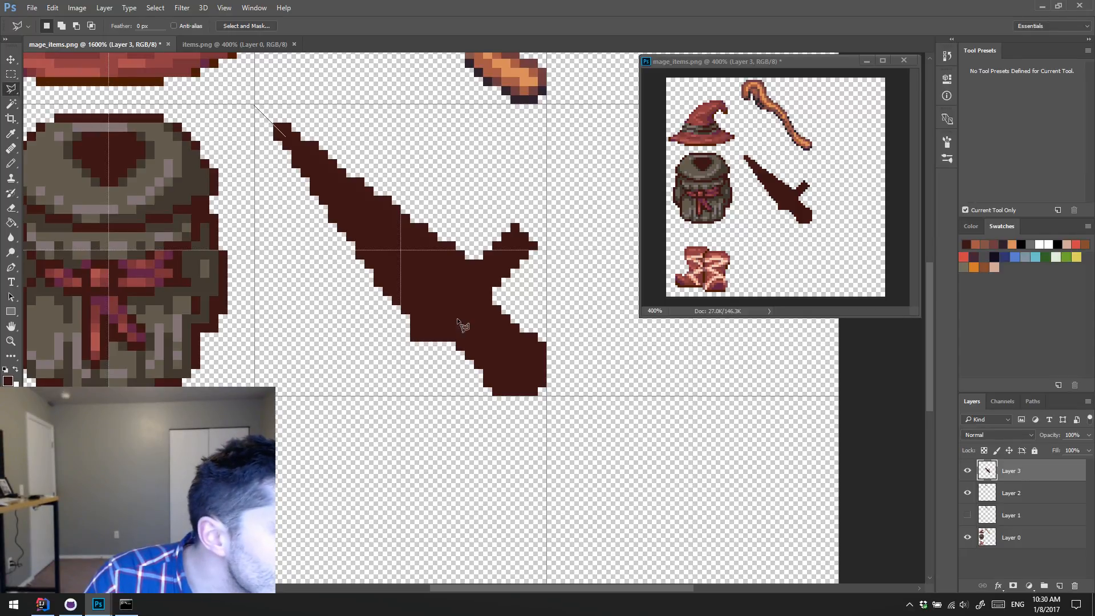
{"action": "left_click", "coordinate": [538, 390]}
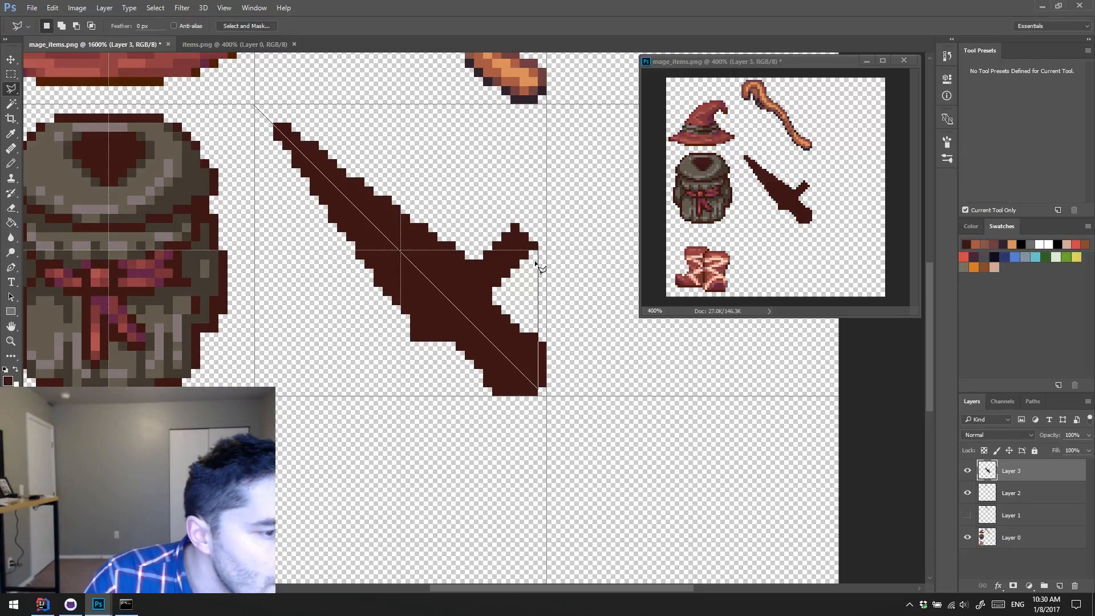
{"action": "left_click", "coordinate": [552, 386]}
{"action": "left_click", "coordinate": [571, 240]}
{"action": "left_click", "coordinate": [500, 178]}
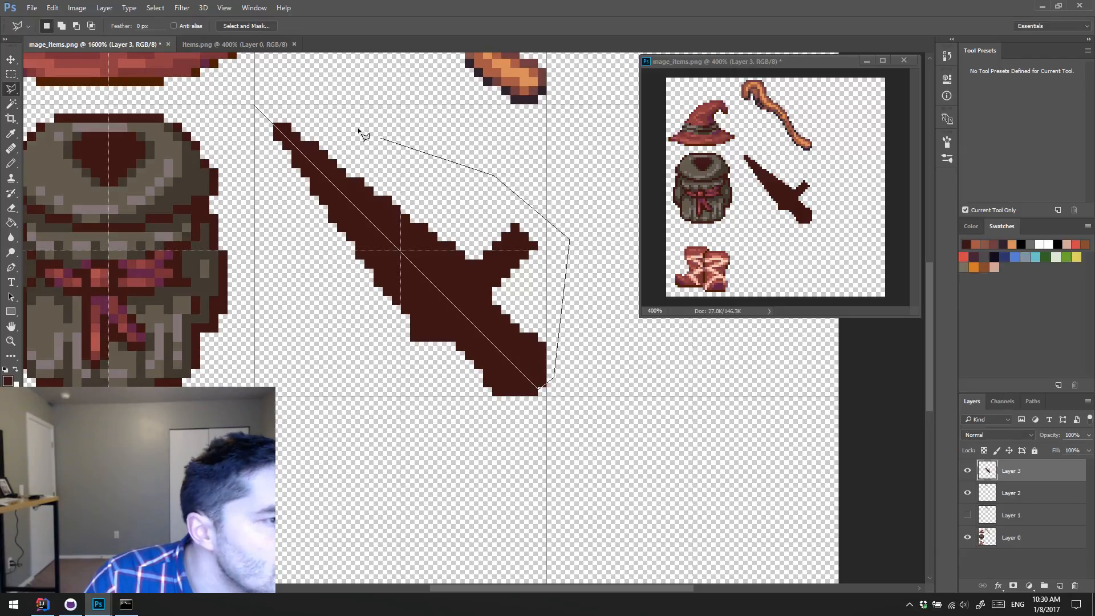
{"action": "left_click", "coordinate": [255, 106]}
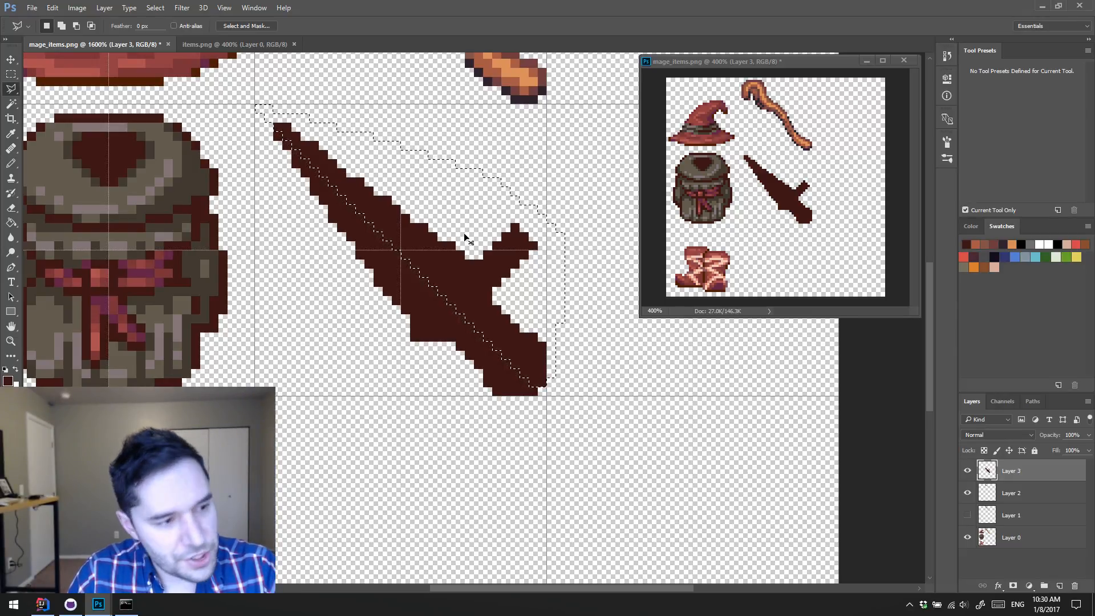
{"action": "key", "text": "ctrl+j"}
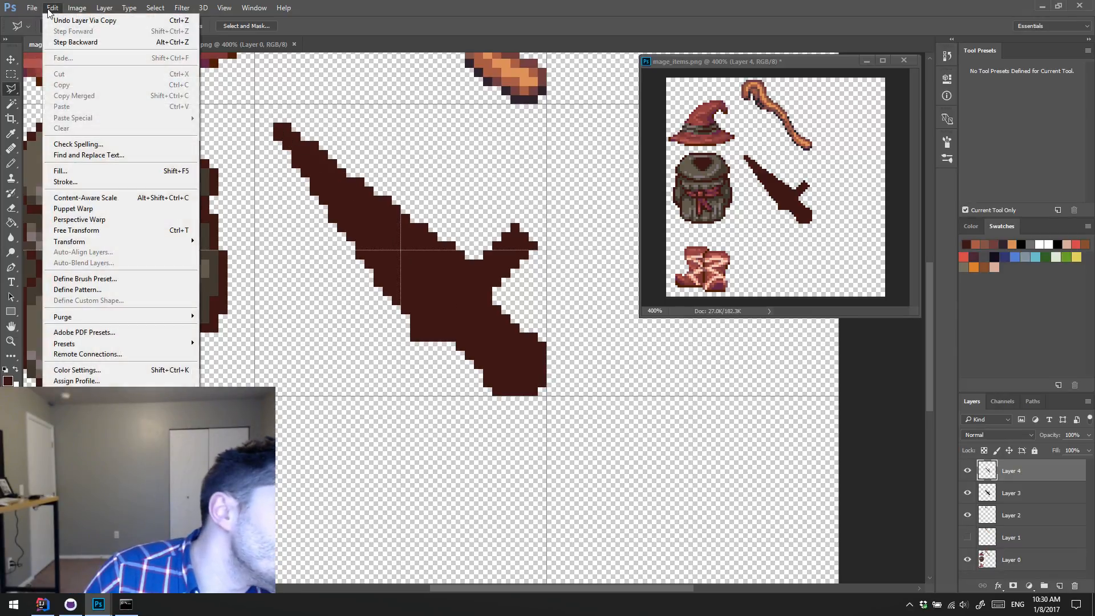
Step: Flip the copied half on Layer 4 vertically and rotate it 90° clockwise to mirror it across the dagger's diagonal
{"action": "left_click", "coordinate": [52, 8]}
{"action": "mouse_move", "coordinate": [133, 241]}
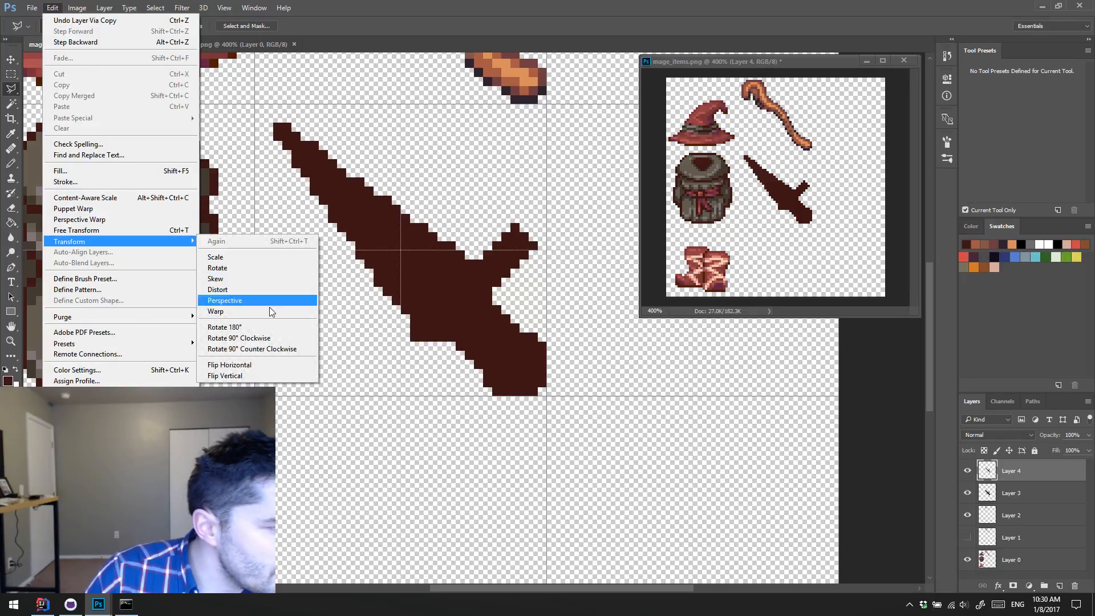
{"action": "left_click", "coordinate": [279, 374]}
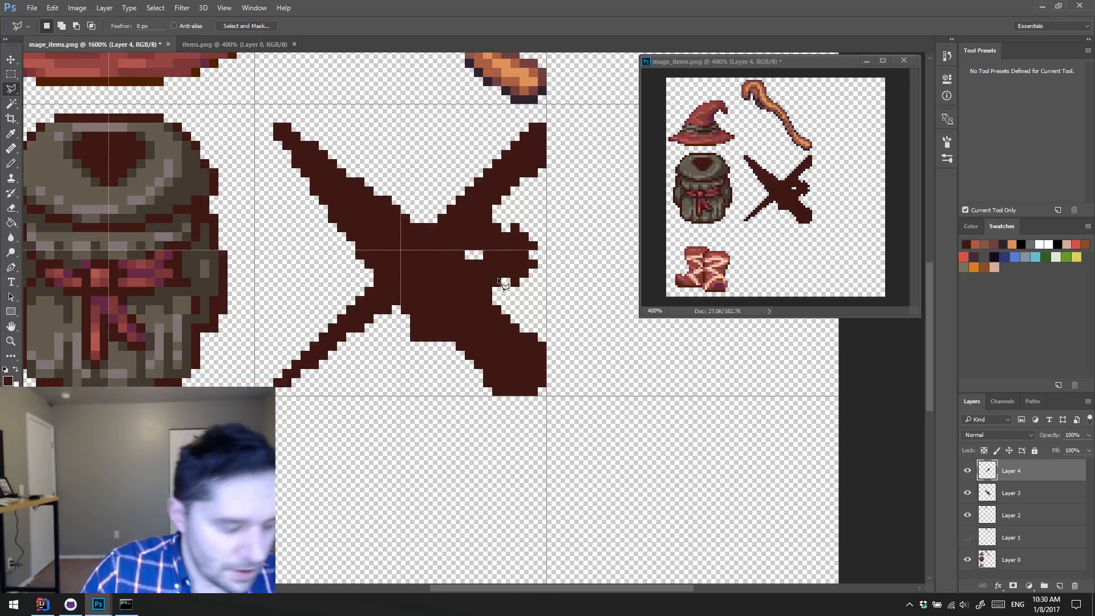
{"action": "key", "text": "ctrl+t"}
{"action": "left_click_drag", "start_coordinate": [593, 121], "coordinate": [574, 463]}
{"action": "key", "text": "Return"}
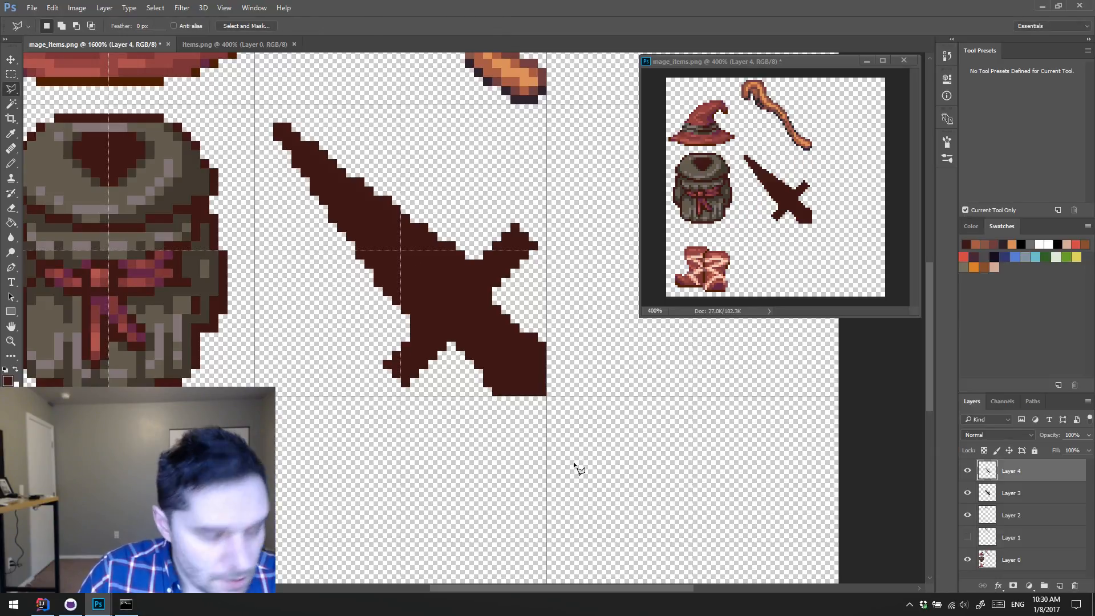
Step: Nudge the mirrored half one pixel left to align it with the original dagger silhouette
{"action": "key", "text": "v"}
{"action": "key", "text": "Left"}
{"action": "key", "text": "Down"}
{"action": "key", "text": "Down"}
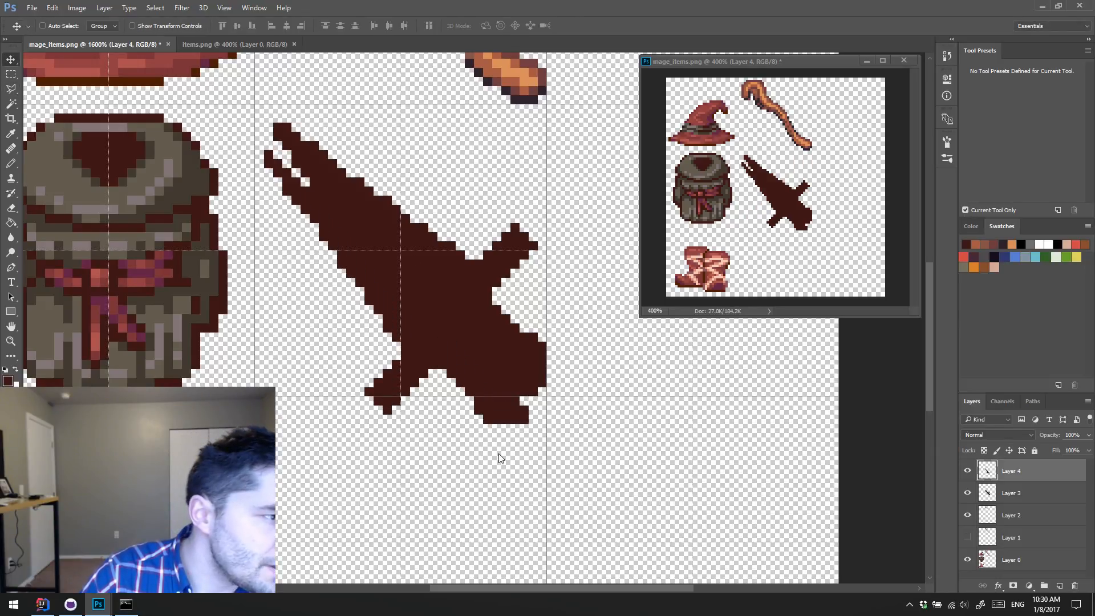
{"action": "key", "text": "Up"}
{"action": "key", "text": "Up"}
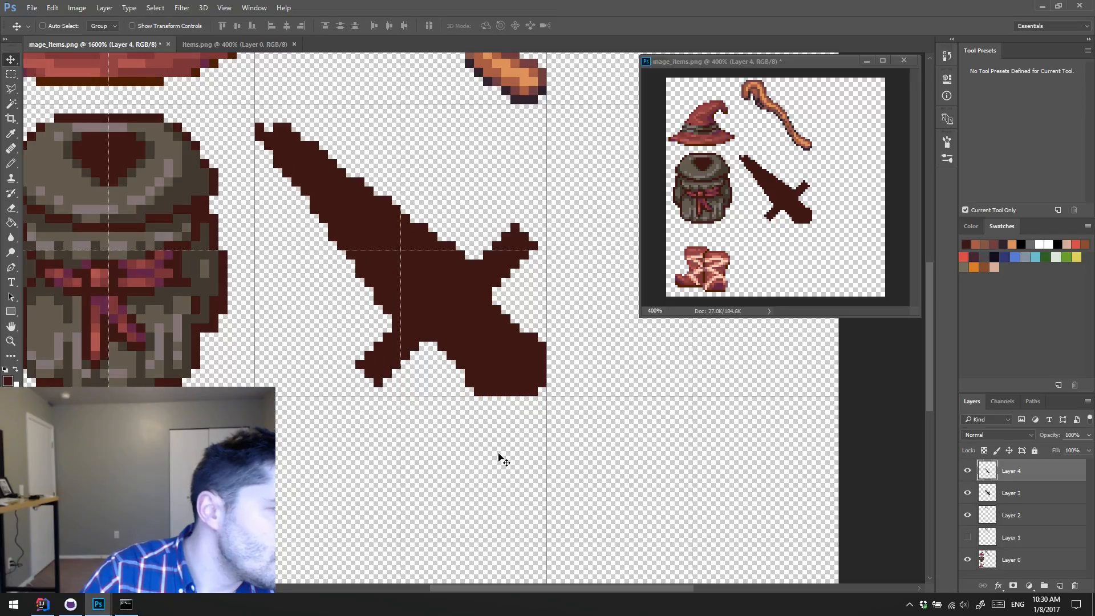
Step: Toggle Layer 4's visibility to compare the silhouette with and without the mirrored half, and merge it into Layer 3
{"action": "left_click", "coordinate": [967, 471]}
{"action": "left_click", "coordinate": [967, 472]}
{"action": "left_click", "coordinate": [968, 472]}
{"action": "left_click", "coordinate": [968, 474]}
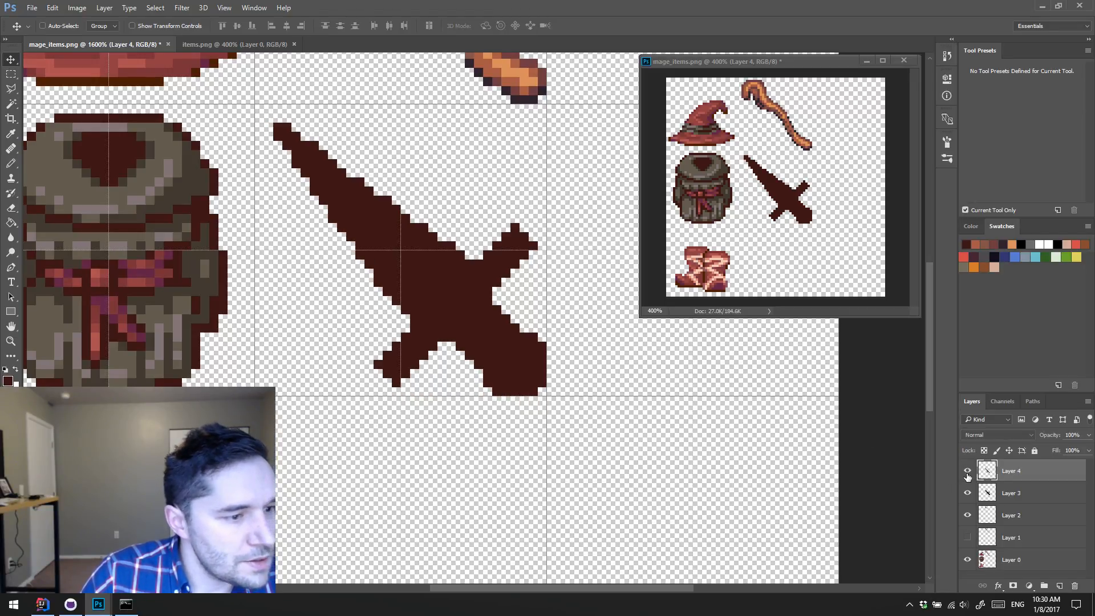
{"action": "left_click", "coordinate": [968, 474]}
{"action": "left_click", "coordinate": [967, 474]}
{"action": "key", "text": "ctrl+e"}
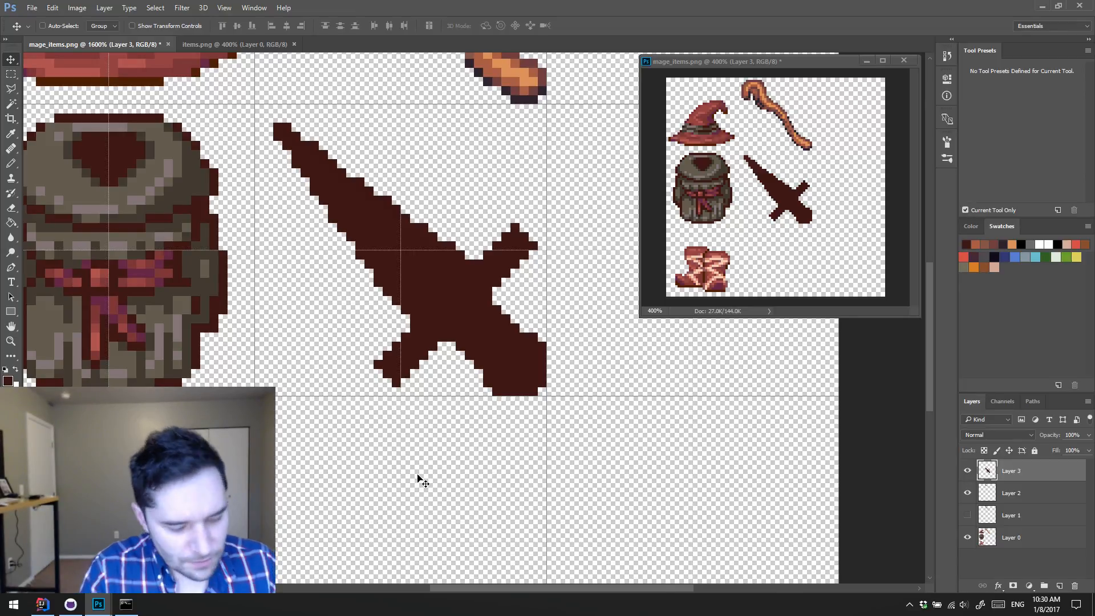
Step: Select the whole diagonal crossguard with the Polygonal Lasso, shift it one pixel up and one pixel left toward the blade, and deselect
{"action": "key", "text": "l"}
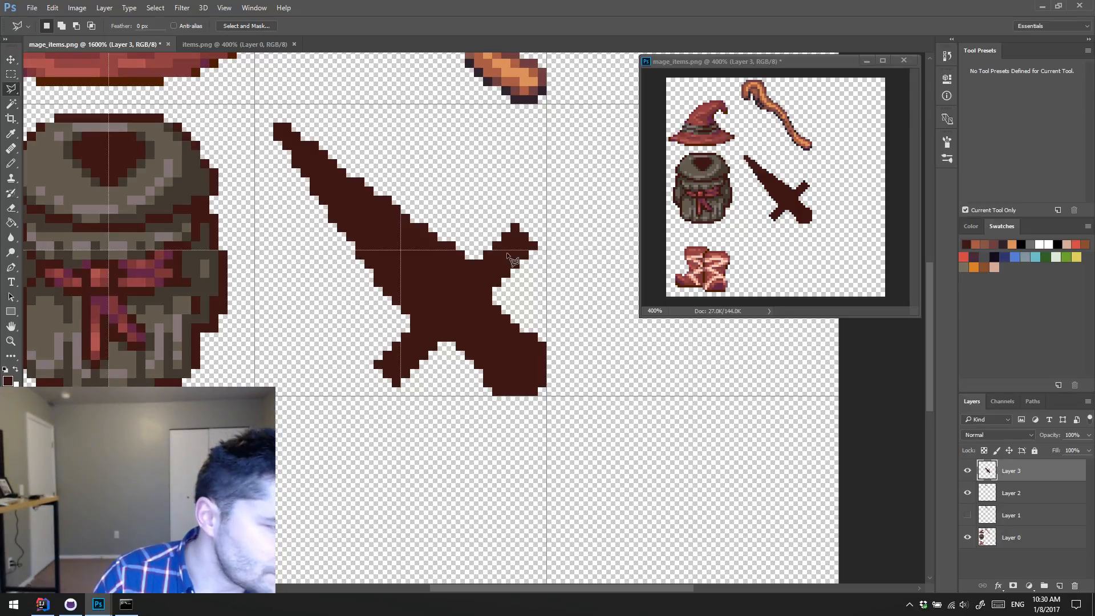
{"action": "left_click", "coordinate": [374, 362]}
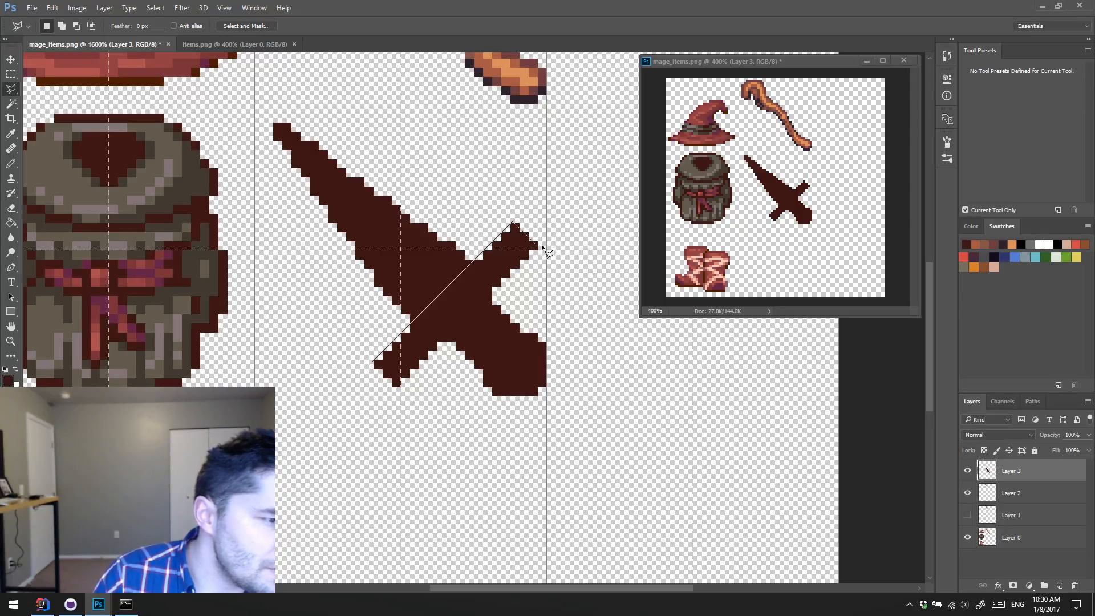
{"action": "left_click", "coordinate": [537, 246]}
{"action": "left_click", "coordinate": [398, 388]}
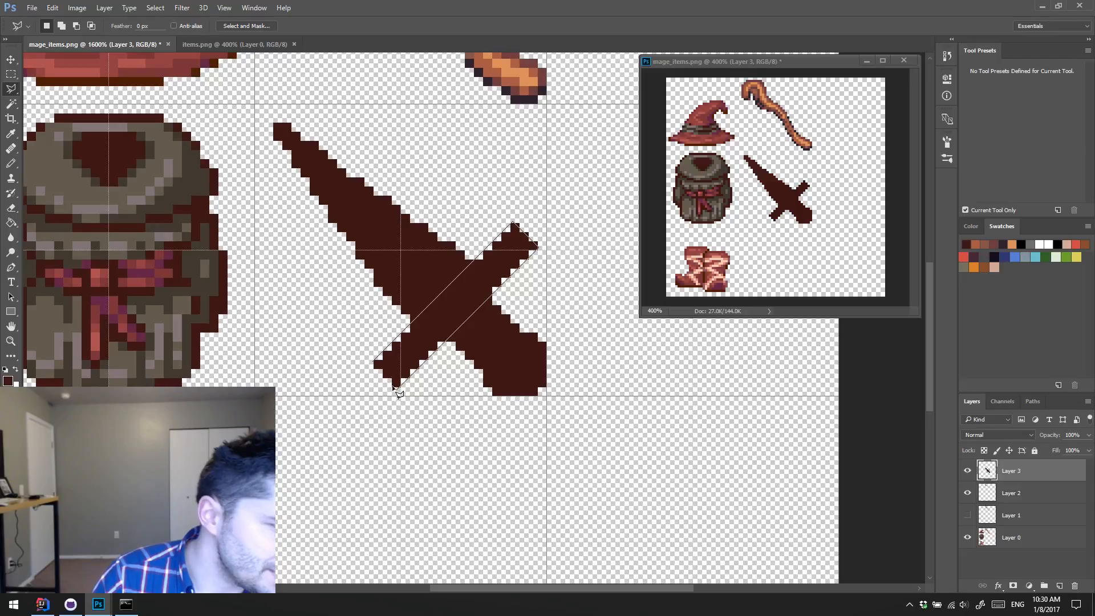
{"action": "left_click", "coordinate": [374, 363]}
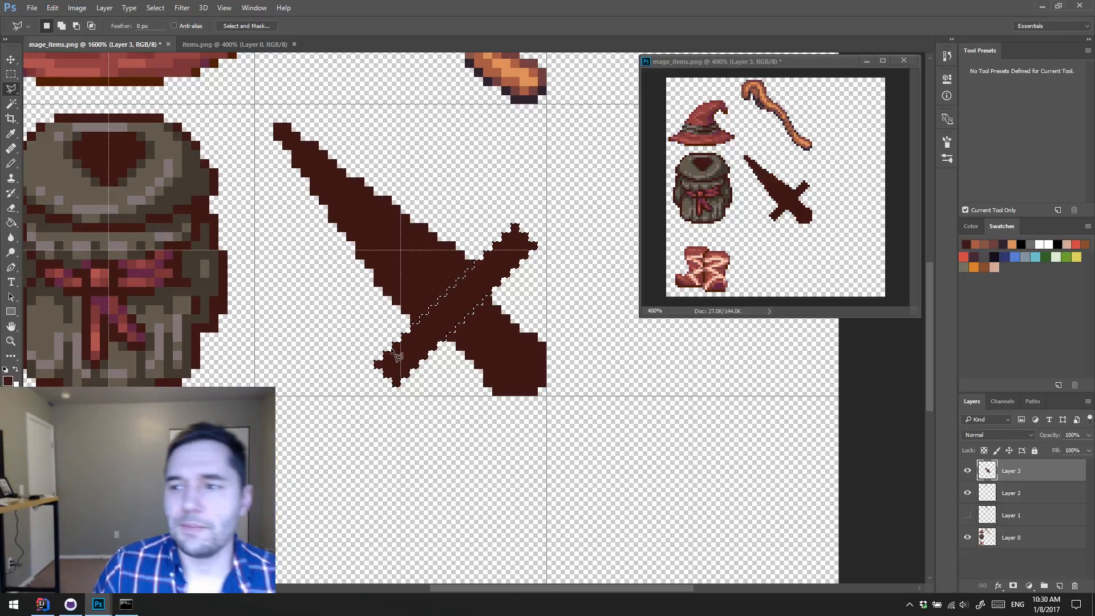
{"action": "key", "text": "v"}
{"action": "key", "text": "Up"}
{"action": "key", "text": "Left"}
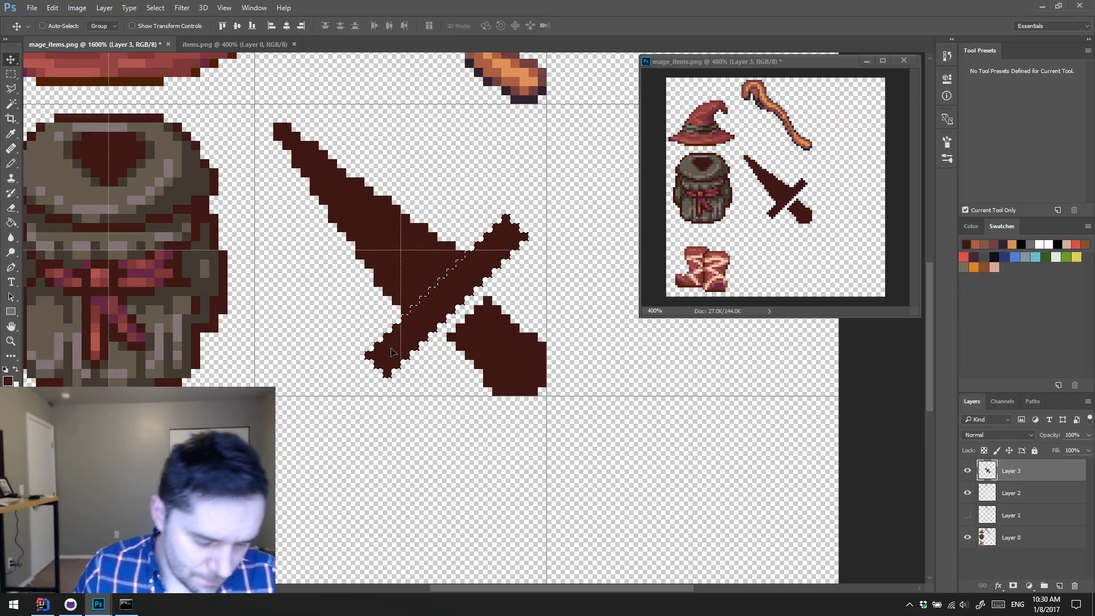
{"action": "key", "text": "ctrl+d"}
{"action": "key", "text": "b"}
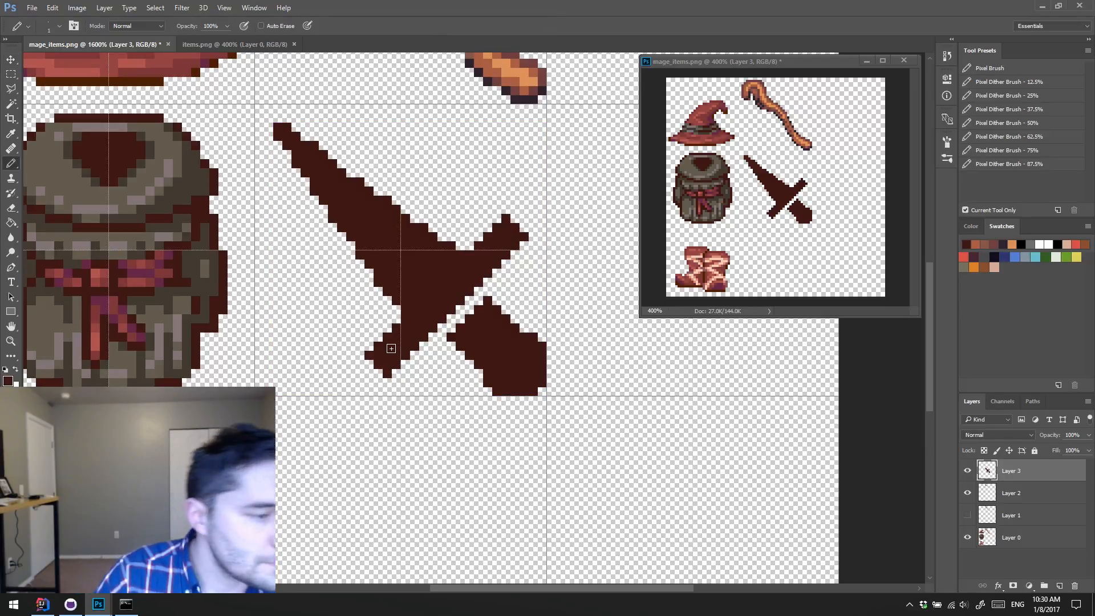
Step: Fill the gap between the dagger's crossguard and handle with dark brown pixels, and erase corner pixels to round off the pommel
{"action": "left_click", "coordinate": [464, 340], "text": "alt"}
{"action": "left_click_drag", "start_coordinate": [441, 328], "coordinate": [479, 291]}
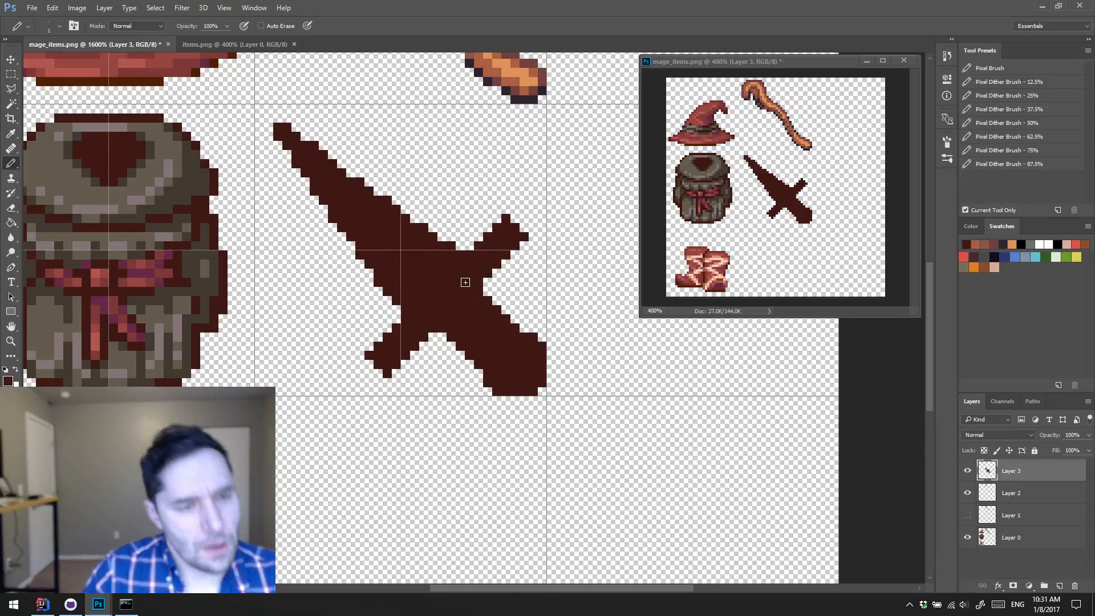
{"action": "key", "text": "e"}
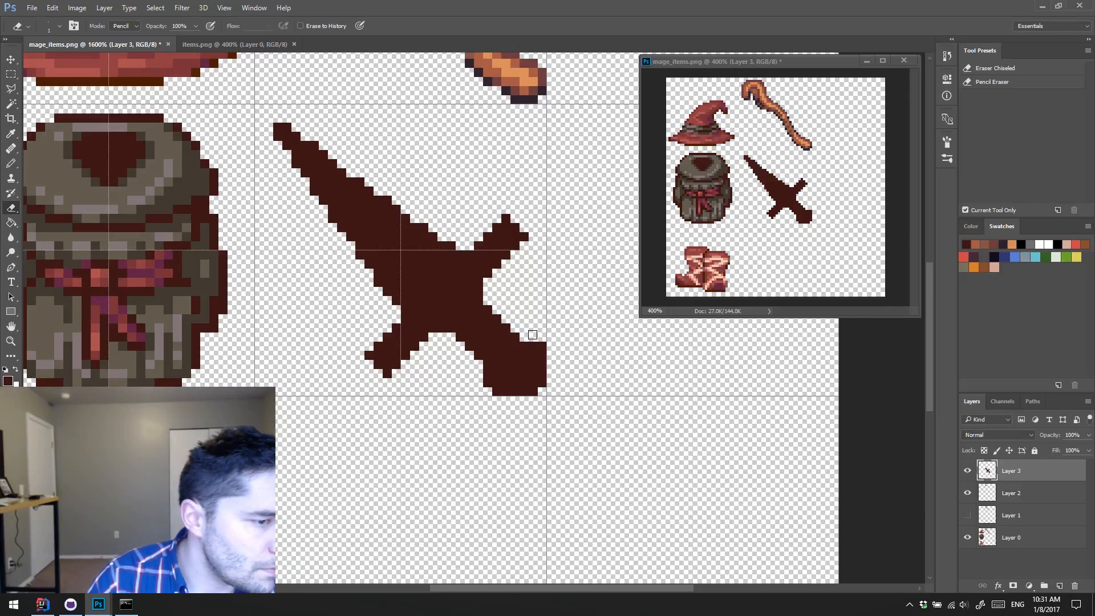
{"action": "left_click", "coordinate": [488, 375]}
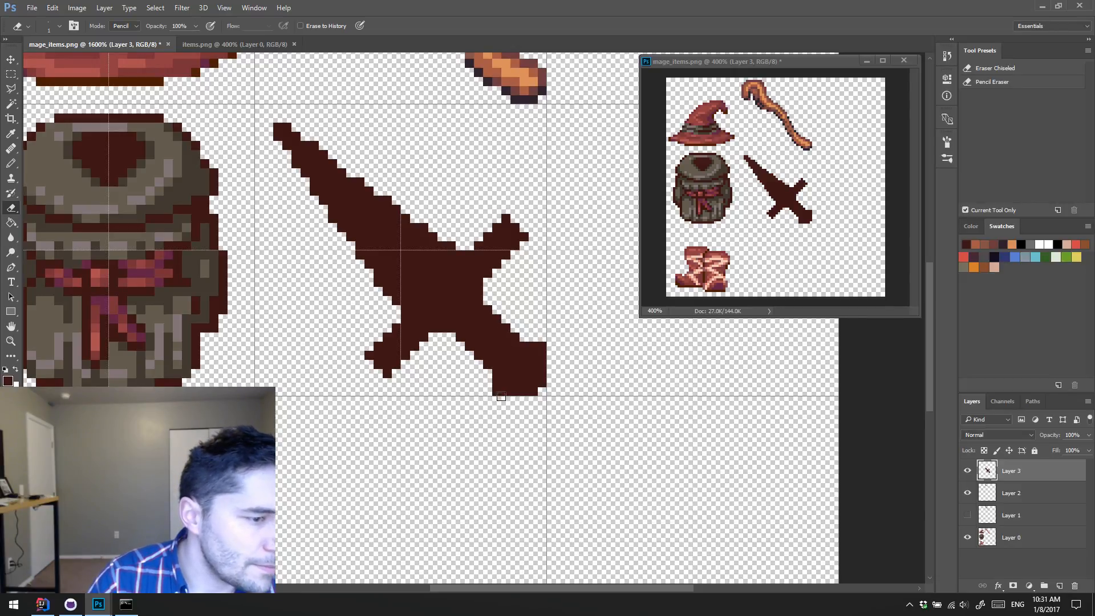
{"action": "left_click", "coordinate": [498, 392]}
{"action": "left_click", "coordinate": [543, 346]}
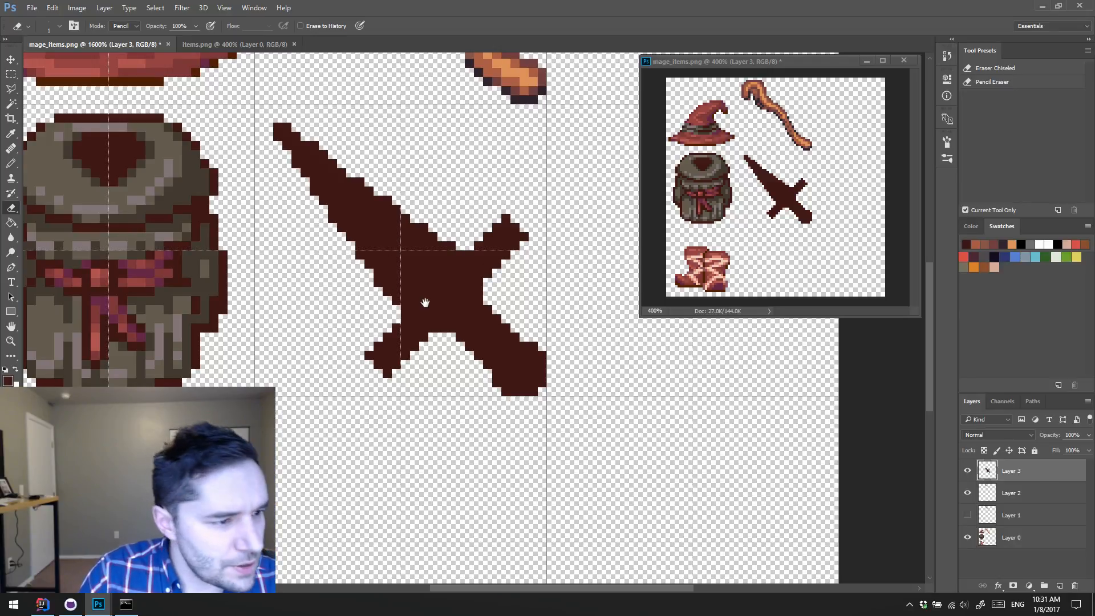
Step: Check the items.png sprite sheet, and open melee.png from the recently used files as another reference
{"action": "left_click_drag", "start_coordinate": [426, 303], "coordinate": [386, 258]}
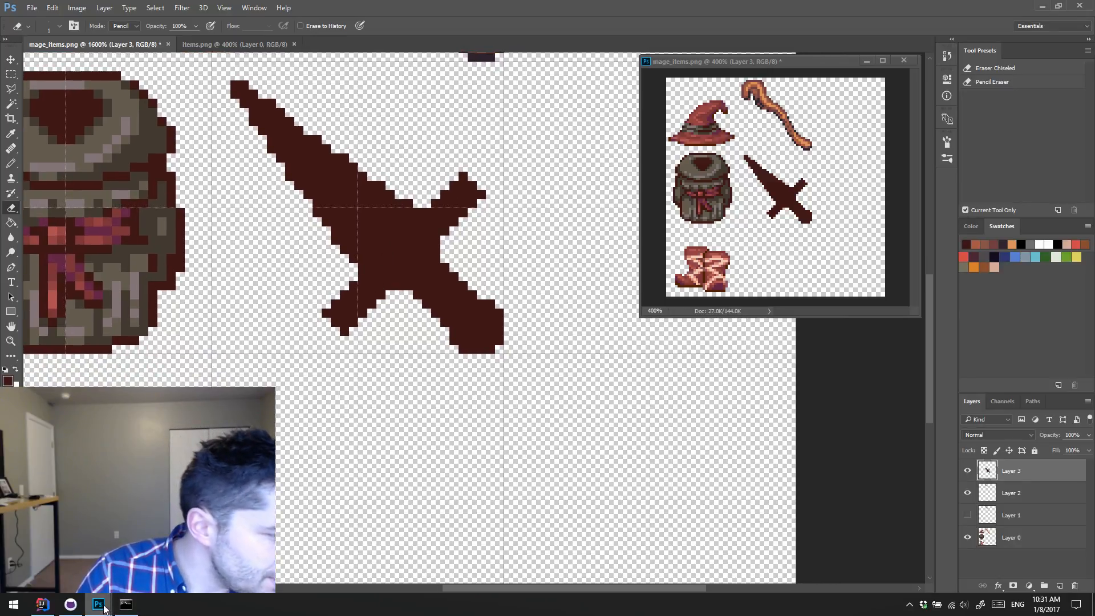
{"action": "left_click", "coordinate": [230, 45]}
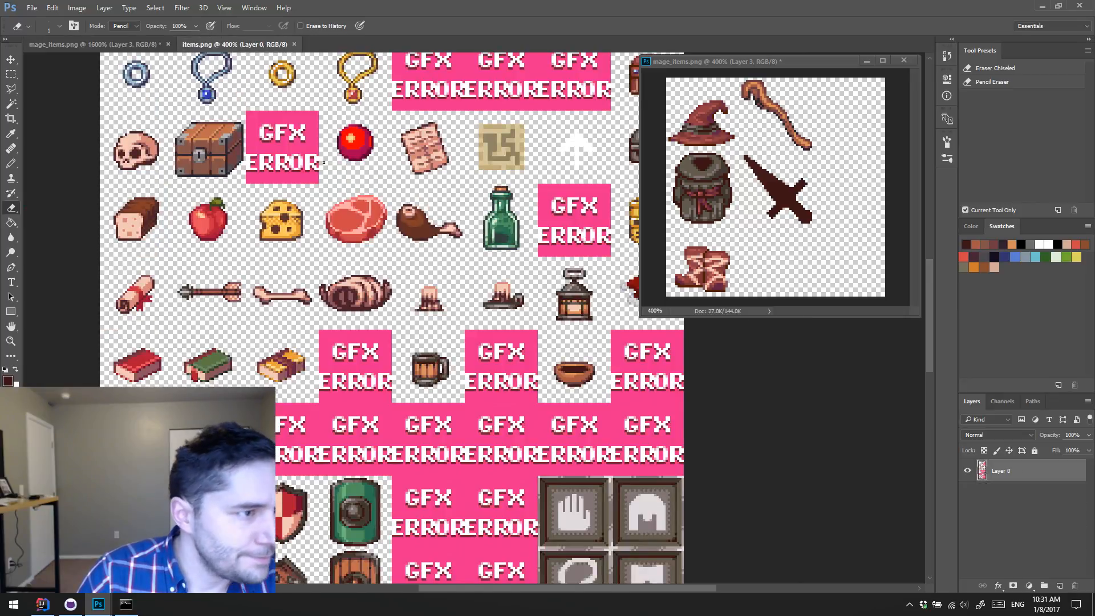
{"action": "left_click", "coordinate": [32, 8]}
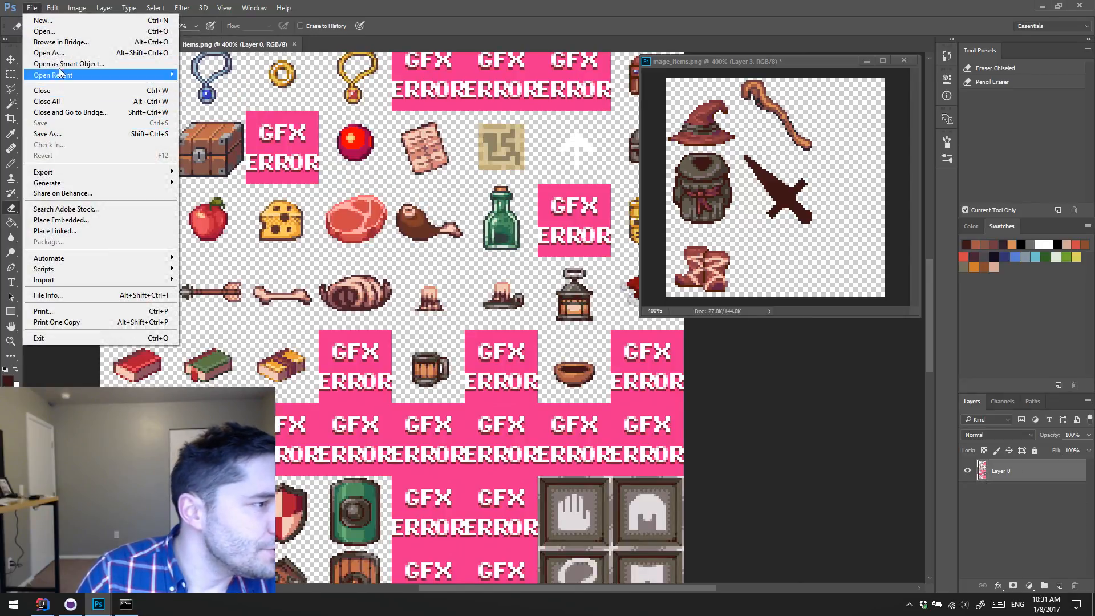
{"action": "mouse_move", "coordinate": [99, 76]}
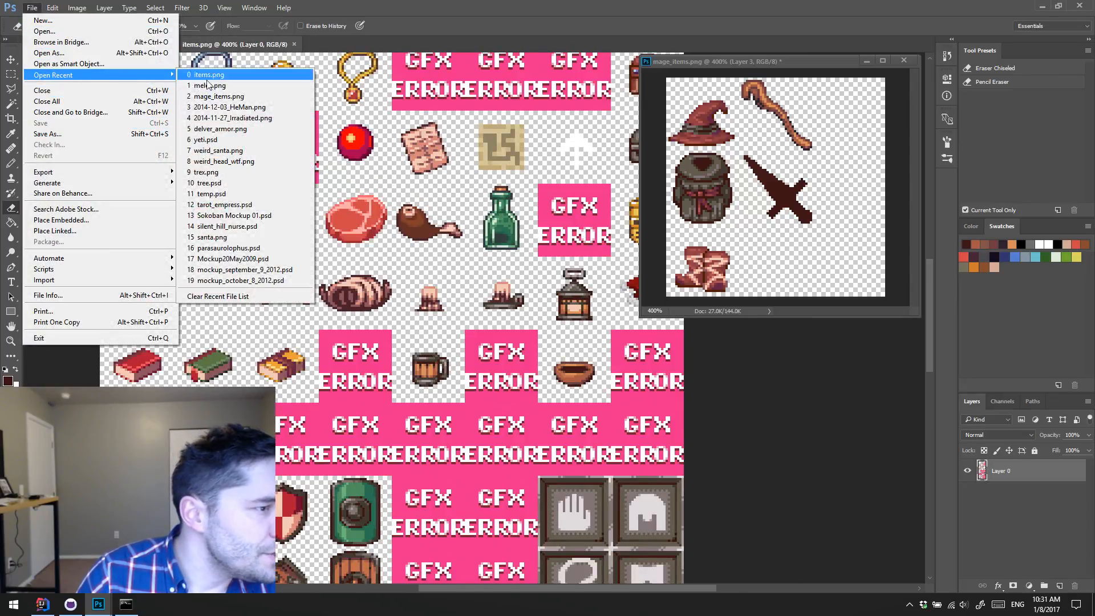
{"action": "left_click", "coordinate": [220, 86]}
Step: Examine the dark-bladed dagger with the golden crossguard in melee.png up close, and close that file
{"action": "key", "text": "z"}
{"action": "left_click", "coordinate": [528, 326]}
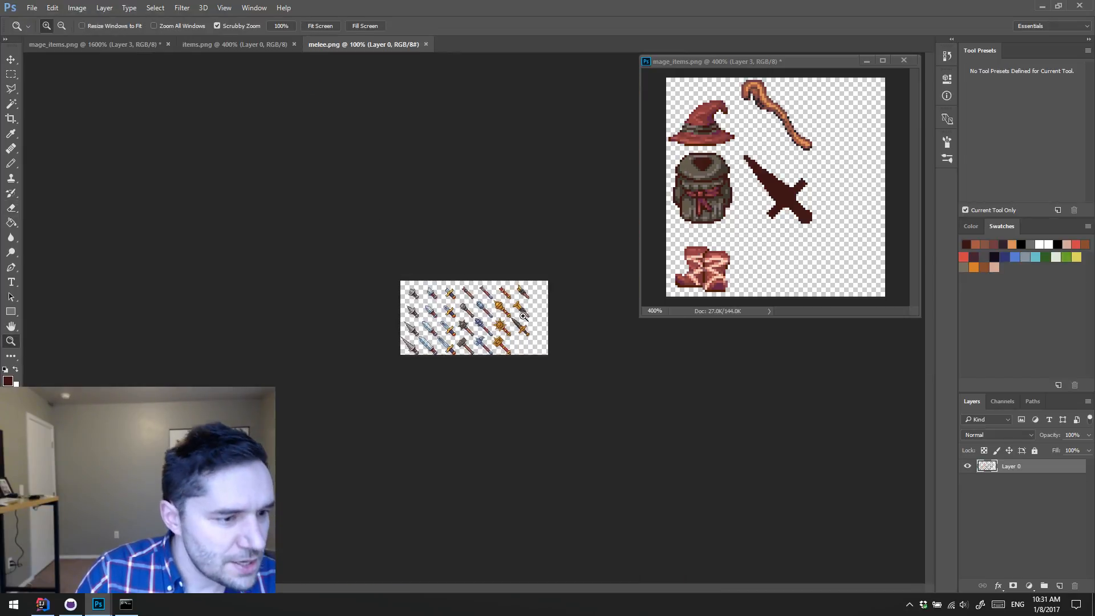
{"action": "left_click", "coordinate": [528, 327]}
{"action": "left_click", "coordinate": [528, 327]}
{"action": "left_click", "coordinate": [528, 327]}
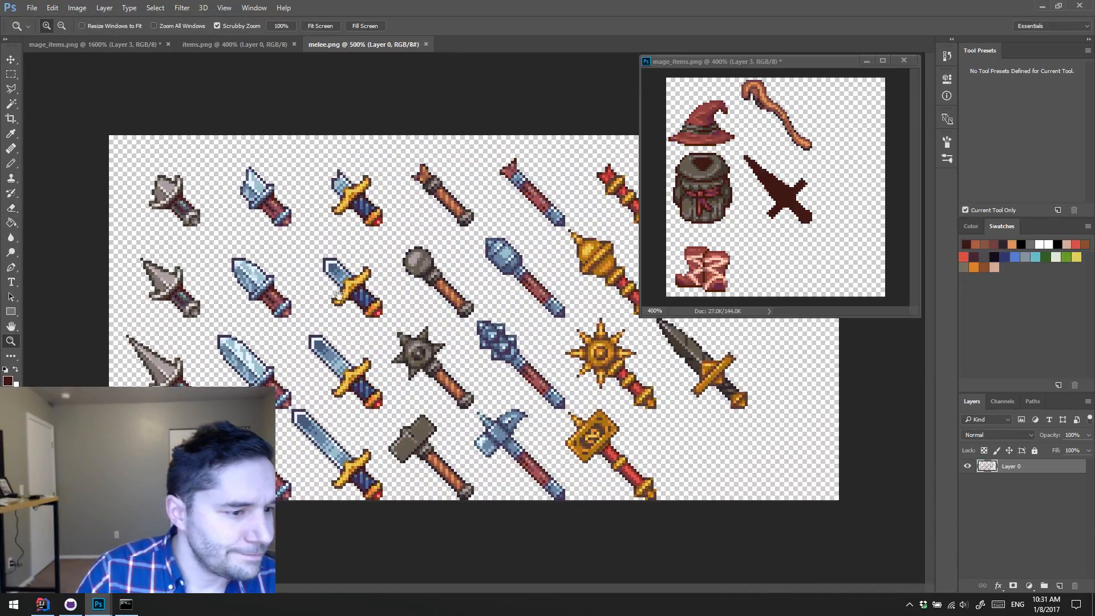
{"action": "left_click", "coordinate": [693, 411]}
{"action": "left_click", "coordinate": [693, 411]}
{"action": "left_click", "coordinate": [693, 410]}
{"action": "left_click_drag", "start_coordinate": [773, 405], "coordinate": [415, 351]}
{"action": "left_click", "coordinate": [428, 326]}
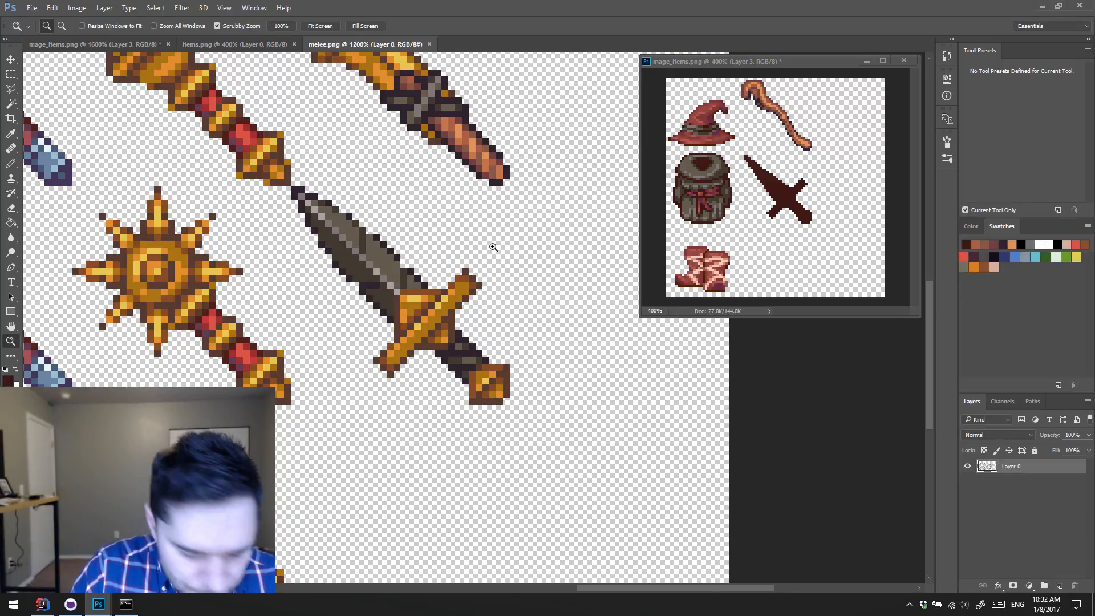
{"action": "scroll", "coordinate": [427, 43], "scroll_direction": "right", "scroll_amount": 1}
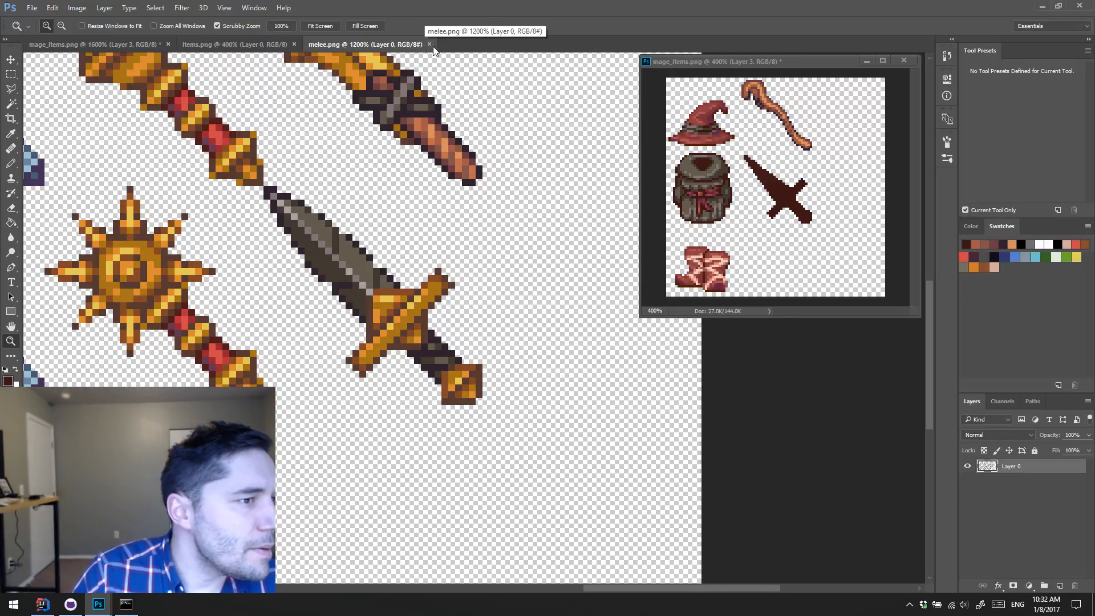
{"action": "left_click", "coordinate": [431, 44]}
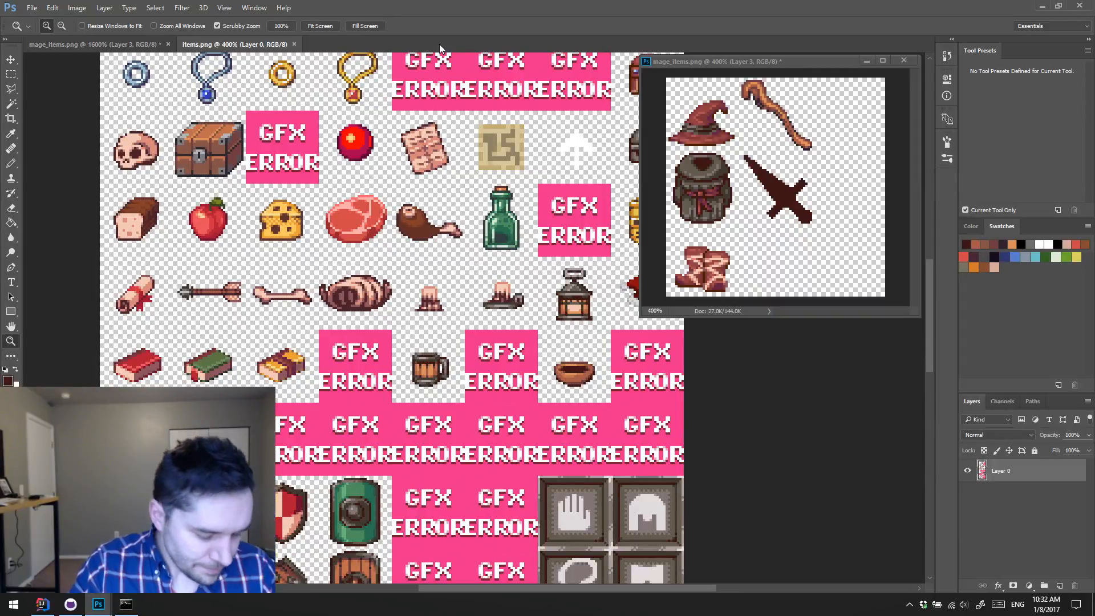
{"action": "key", "text": "super"}
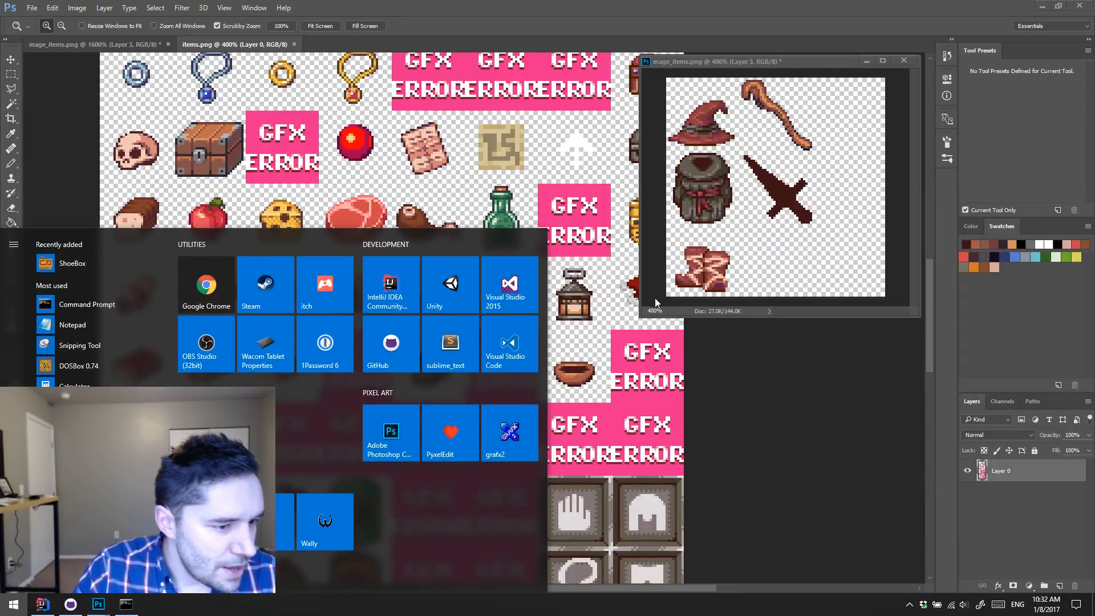
{"action": "left_click", "coordinate": [836, 6]}
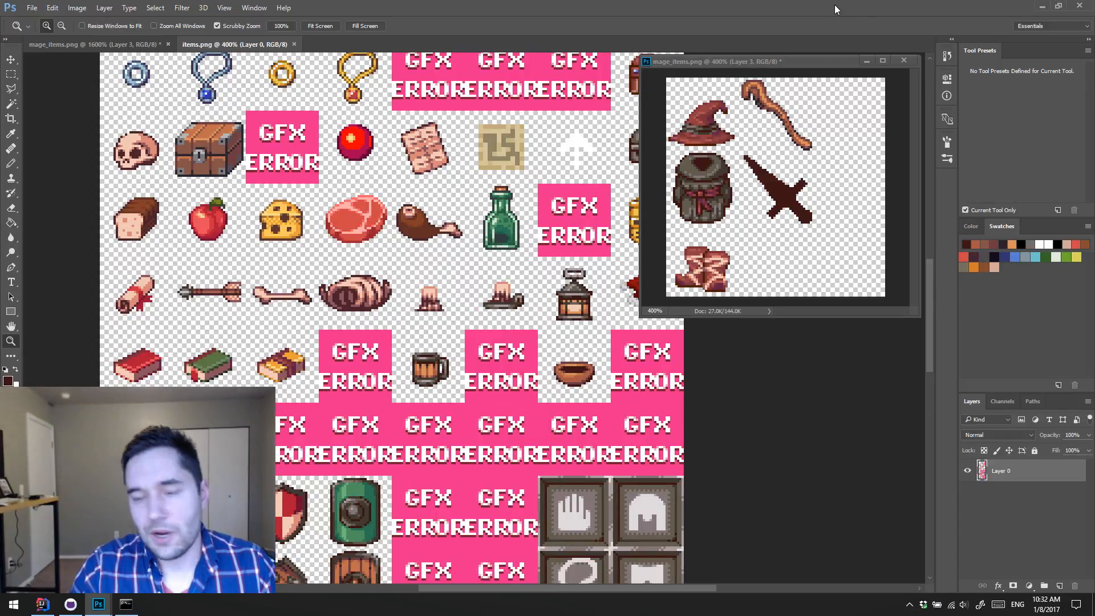
{"action": "left_click", "coordinate": [14, 605]}
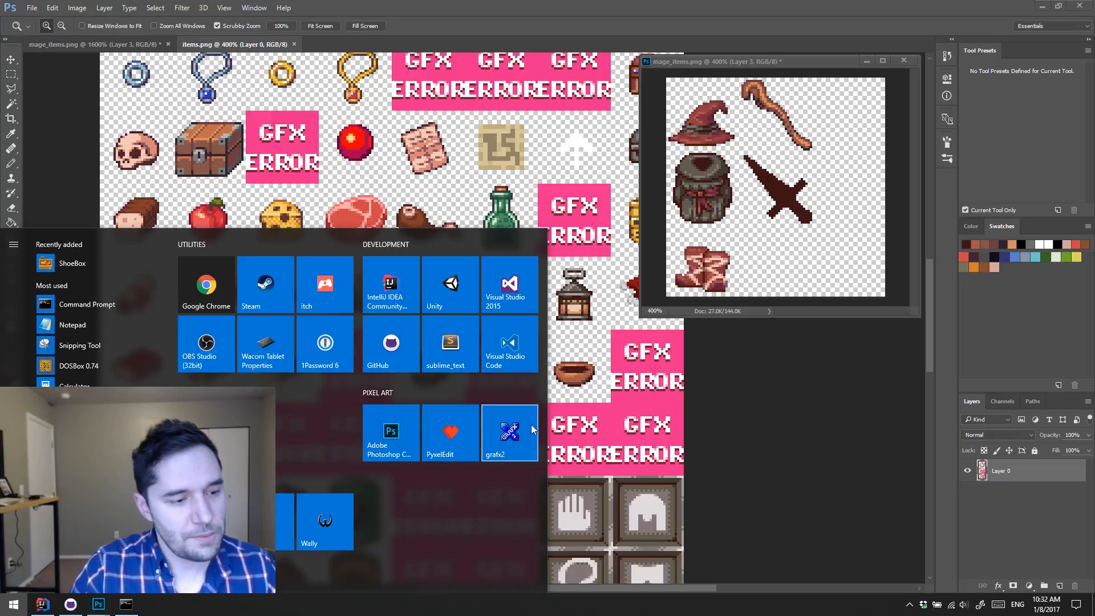
{"action": "left_click", "coordinate": [783, 354]}
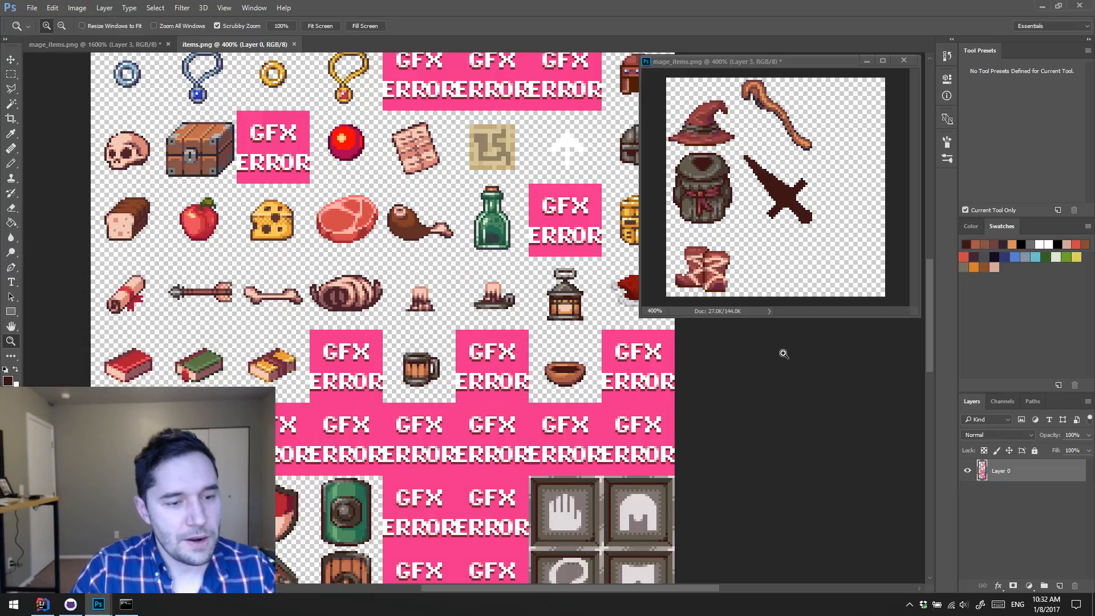
{"action": "key", "text": "h"}
{"action": "mouse_move", "coordinate": [505, 352]}
{"action": "left_mouse_down"}
{"action": "mouse_move", "coordinate": [530, 358]}
{"action": "mouse_move", "coordinate": [492, 361]}
{"action": "left_mouse_up"}
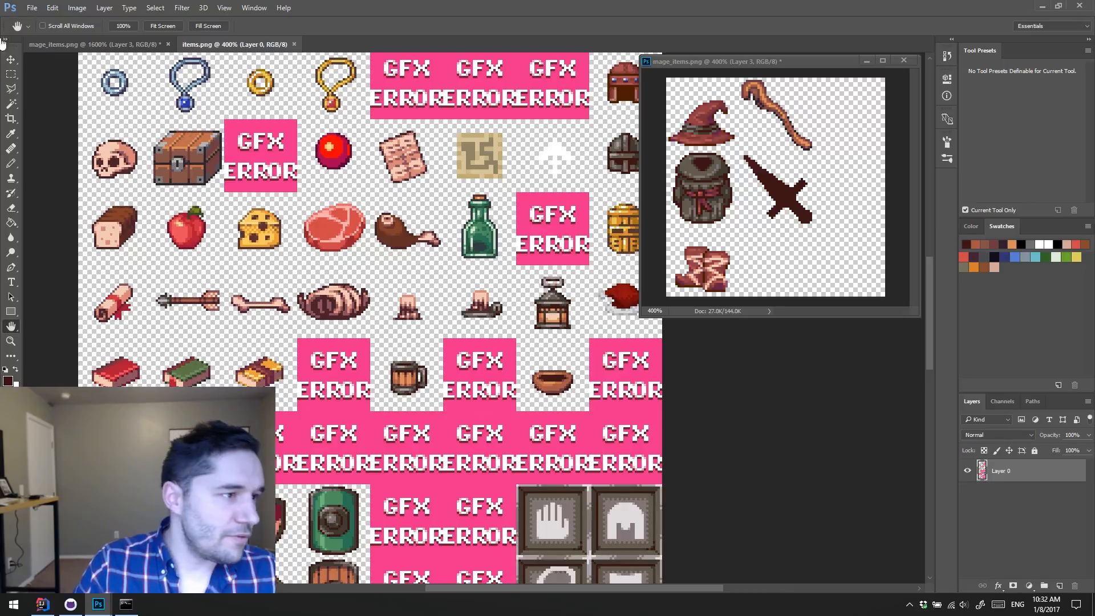
{"action": "left_click", "coordinate": [101, 46]}
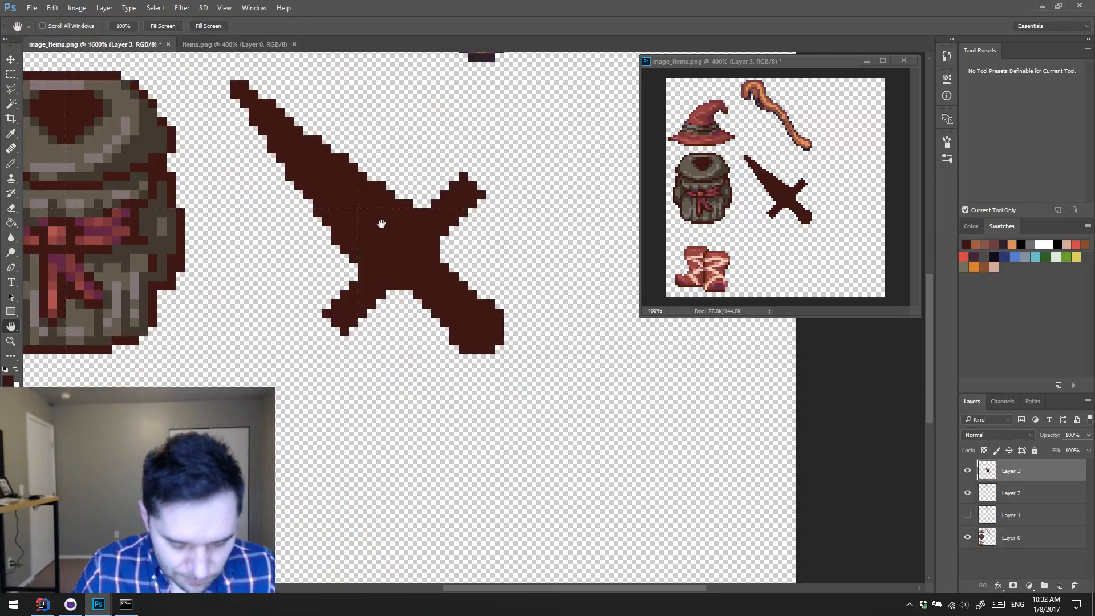
{"action": "left_click_drag", "start_coordinate": [363, 212], "coordinate": [430, 274]}
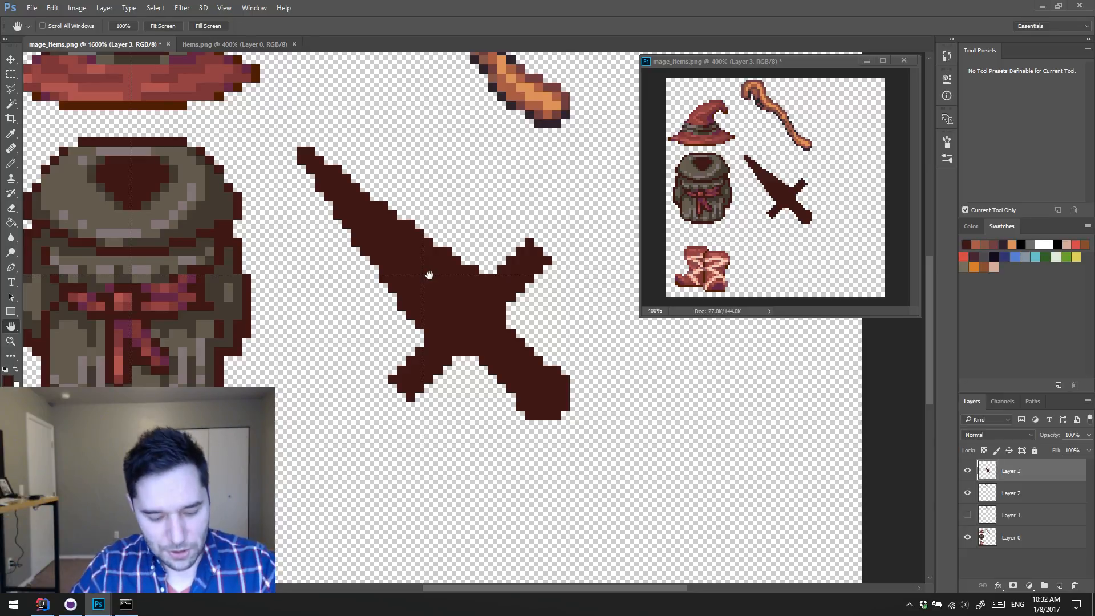
{"action": "key", "text": "b"}
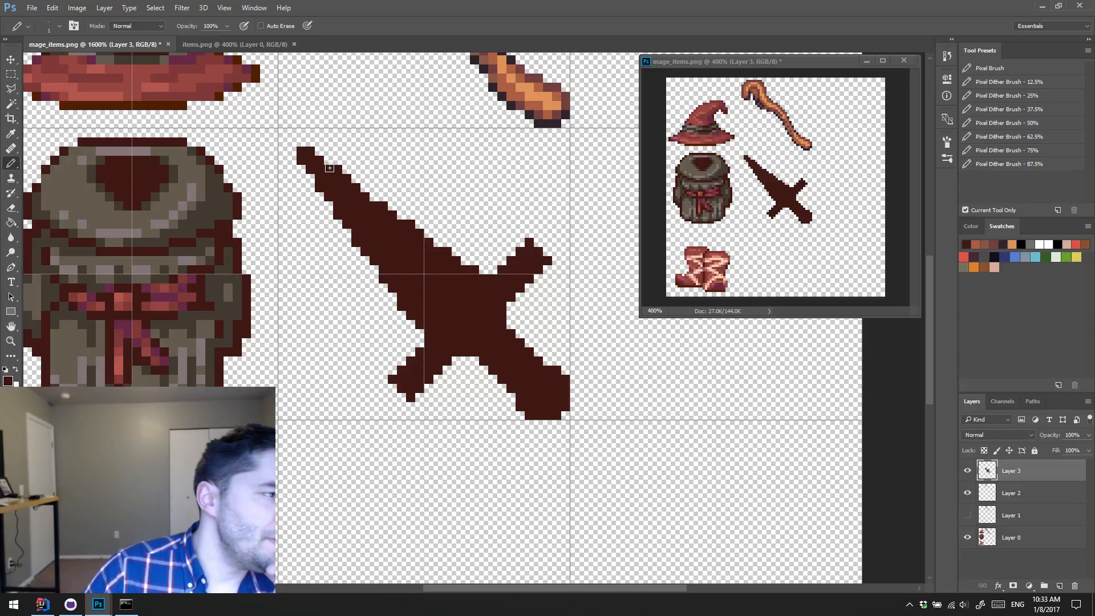
Step: Select the blade of the longest wide steel sword in items.png with a rectangular marquee and copy it
{"action": "left_click", "coordinate": [257, 44]}
{"action": "scroll", "coordinate": [499, 237], "scroll_direction": "down", "scroll_amount": 2}
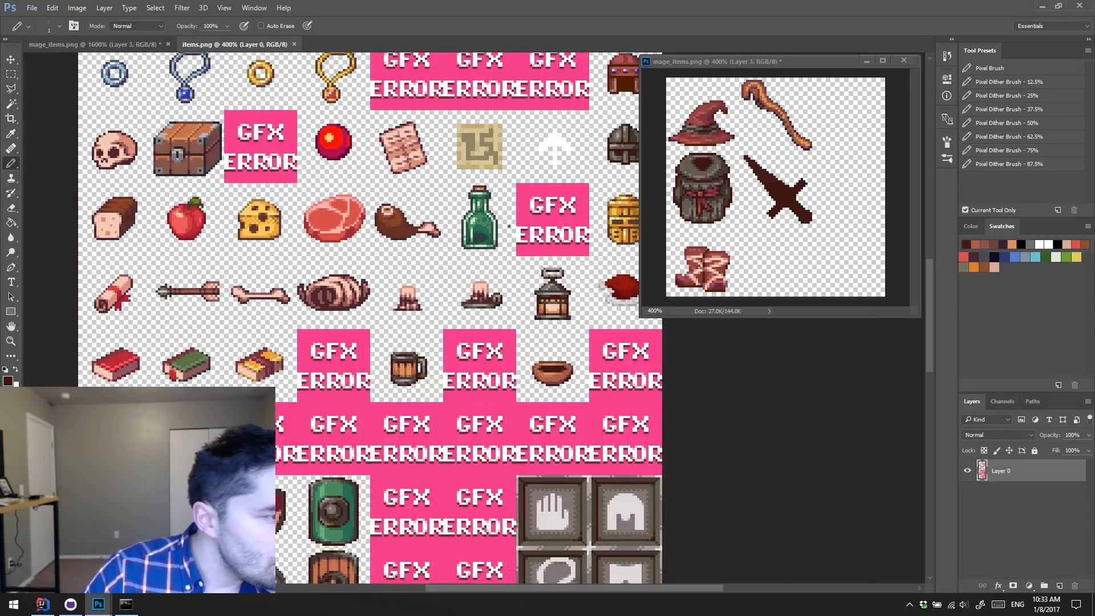
{"action": "scroll", "coordinate": [499, 236], "scroll_direction": "up", "scroll_amount": 8}
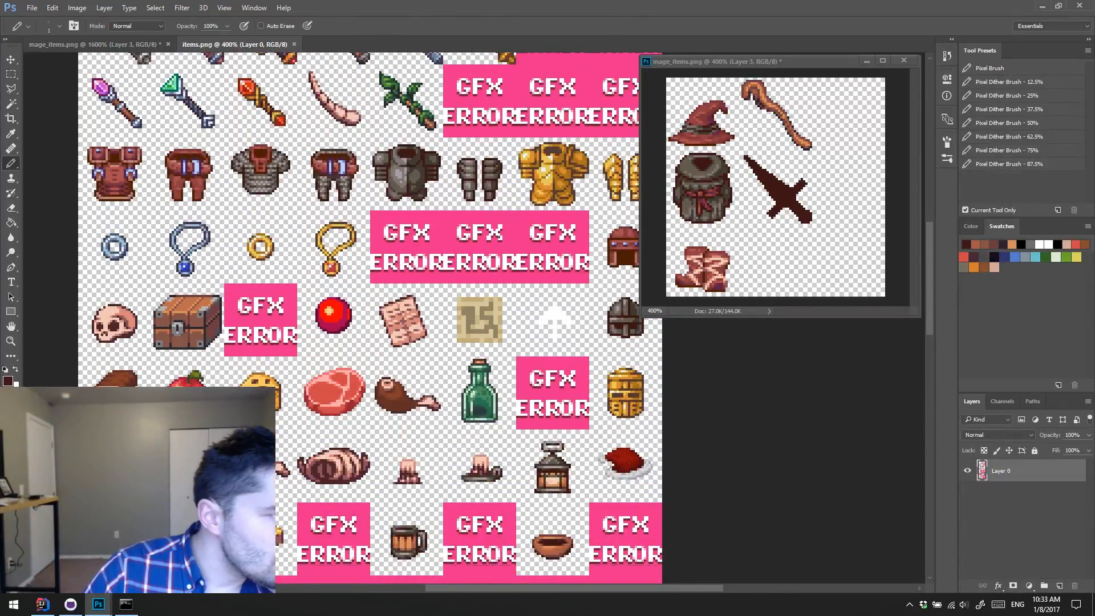
{"action": "scroll", "coordinate": [365, 248], "scroll_direction": "up", "scroll_amount": 3}
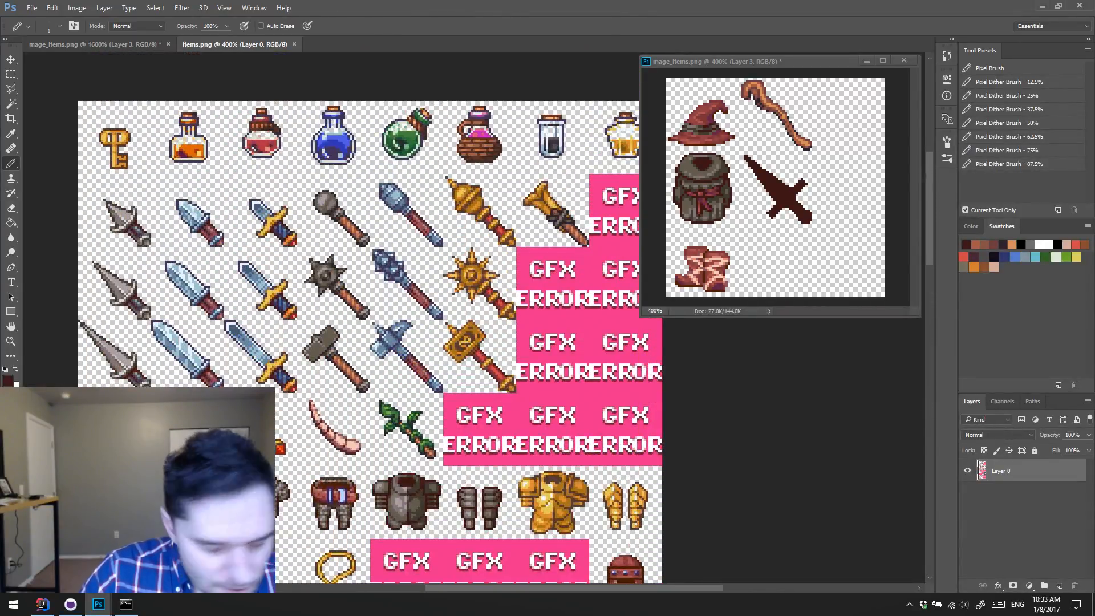
{"action": "key", "text": "m"}
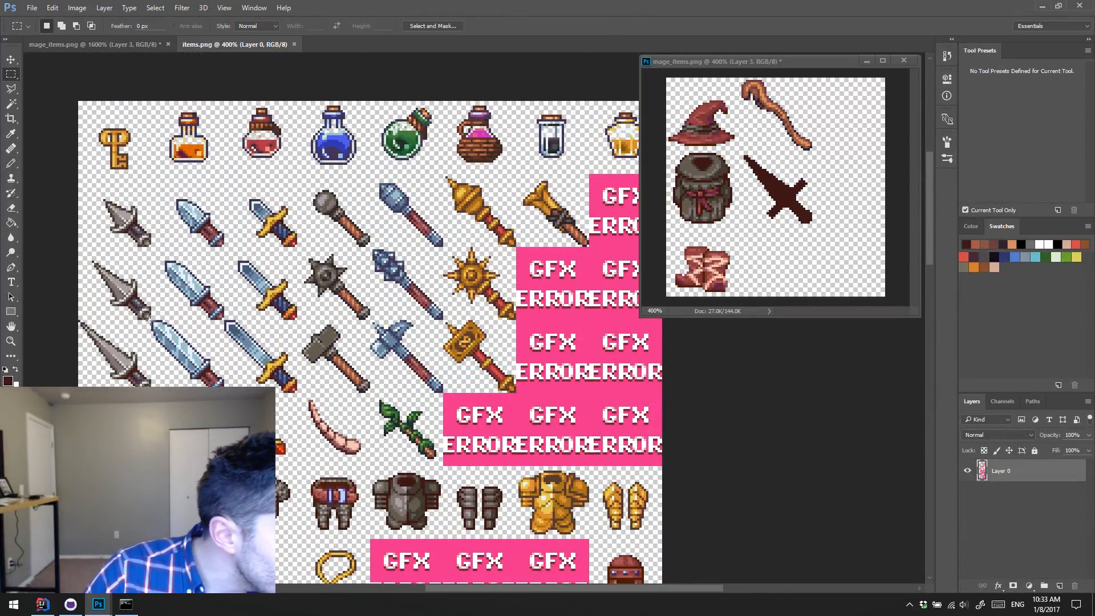
{"action": "left_click_drag", "start_coordinate": [149, 320], "coordinate": [197, 361]}
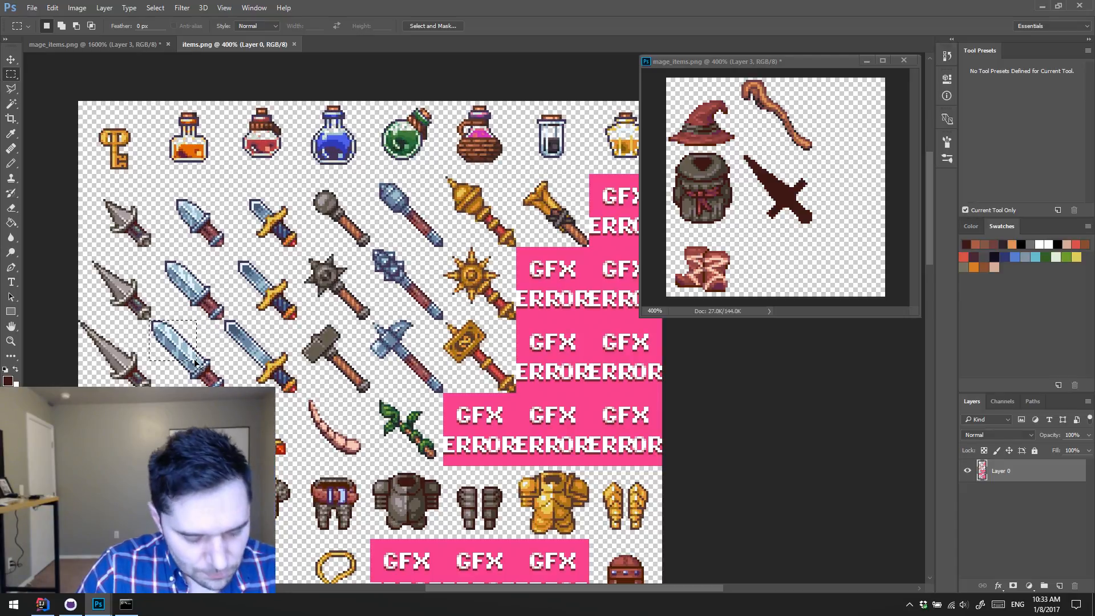
Step: Paste the copied steel blade into mage_items.png and move it to the empty cell right of the dagger as a colour reference
{"action": "left_click", "coordinate": [91, 44]}
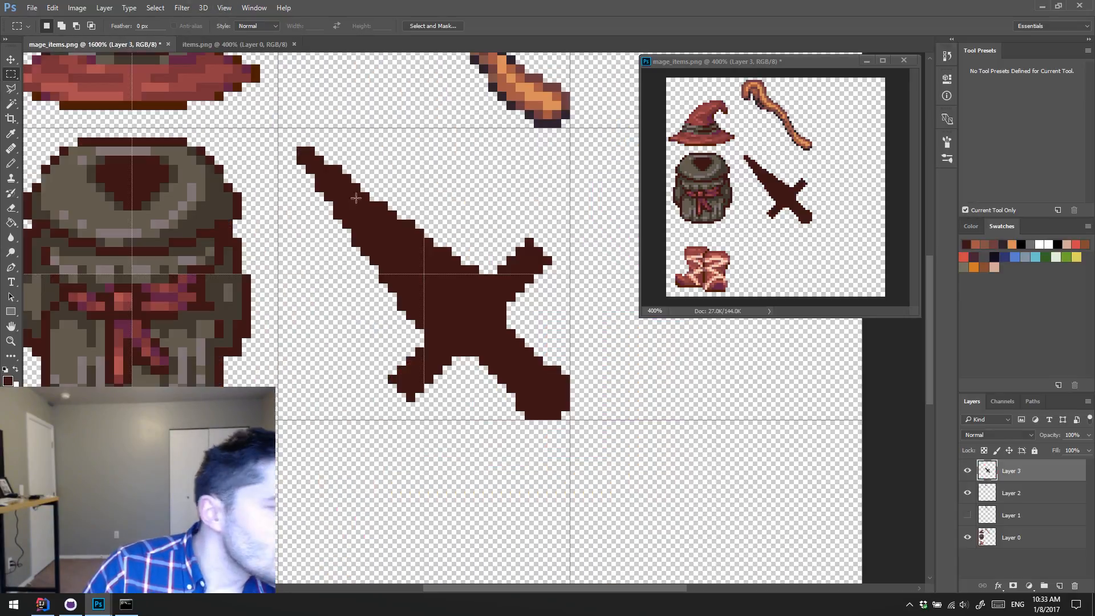
{"action": "key", "text": "ctrl+v"}
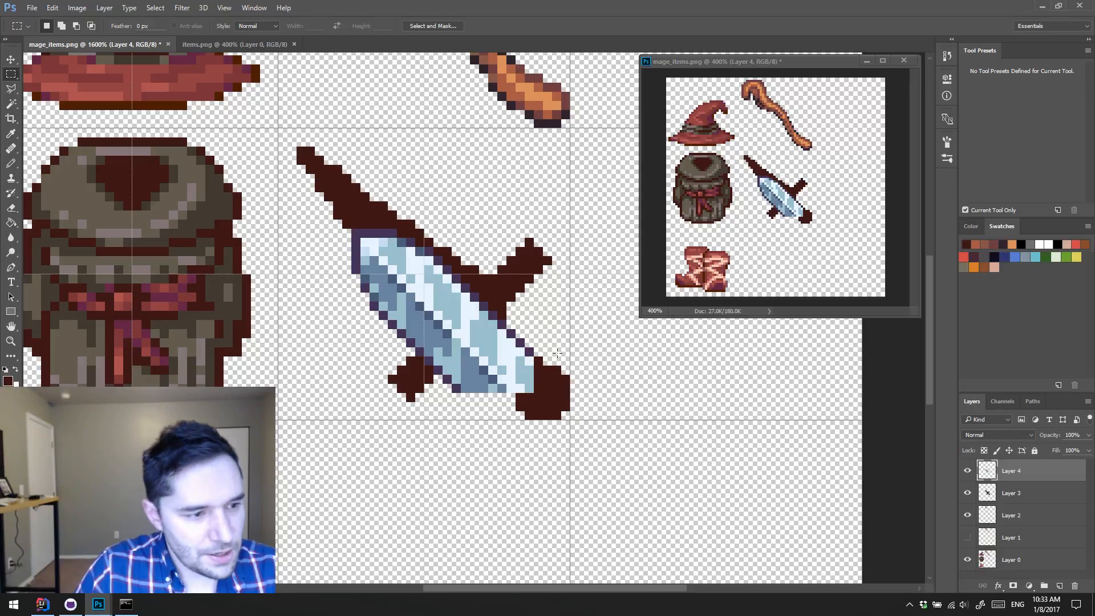
{"action": "key", "text": "v"}
{"action": "left_click_drag", "start_coordinate": [487, 364], "coordinate": [712, 389]}
Step: Rename the pasted blade's layer as Steel Colors
{"action": "double_click", "coordinate": [1016, 471]}
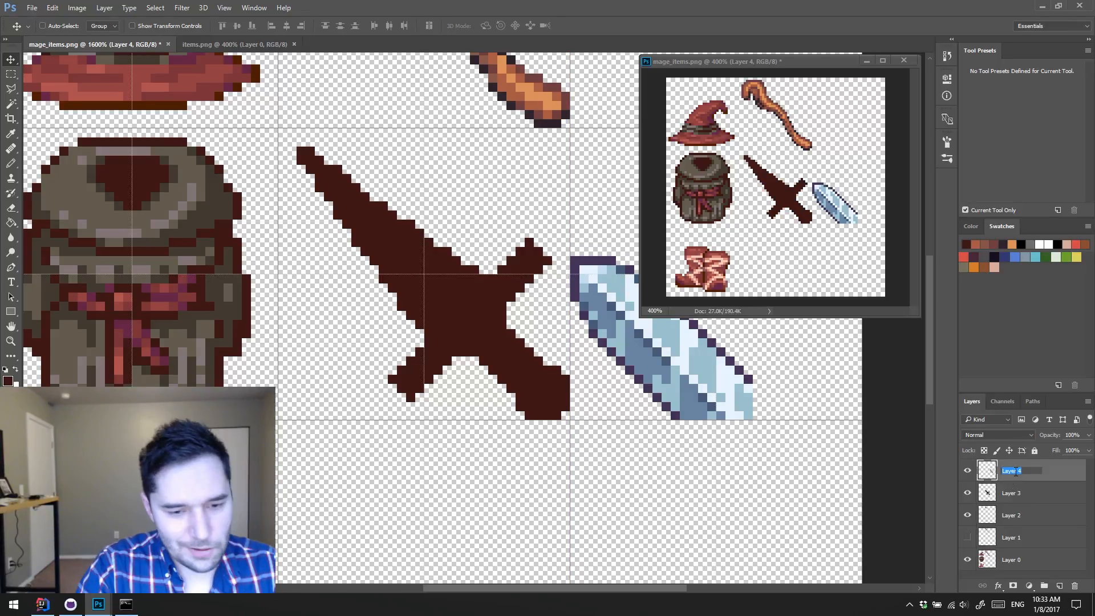
{"action": "type", "text": "Steel Colors"}
{"action": "key", "text": "Return"}
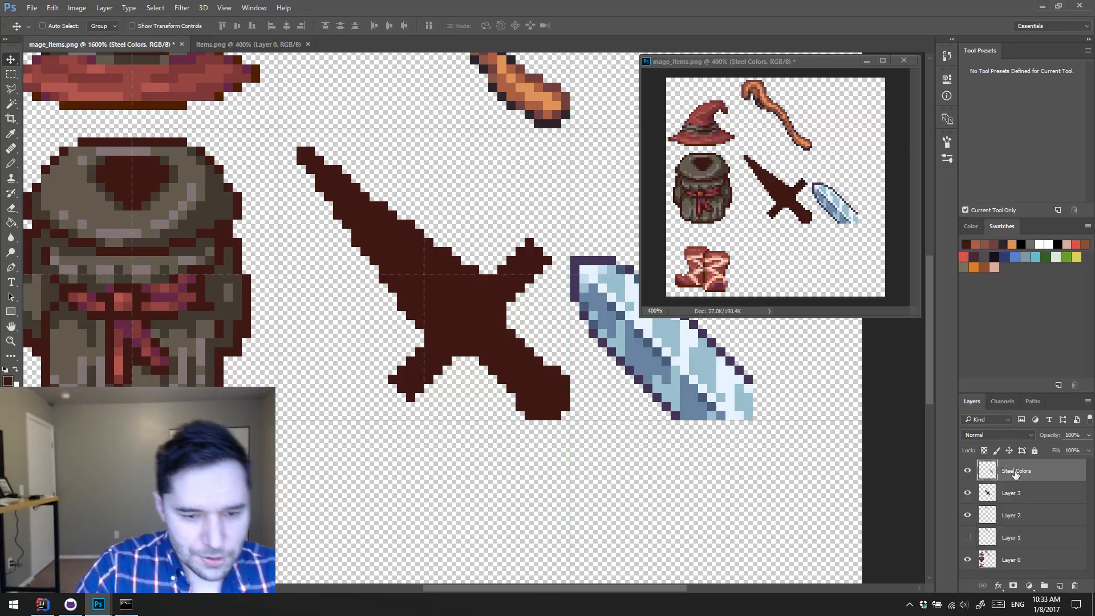
Step: Toggle Layer 2's visibility off and on to check its contents, and make the dagger's Layer 3 the active layer
{"action": "left_click", "coordinate": [969, 516]}
{"action": "left_click", "coordinate": [969, 516]}
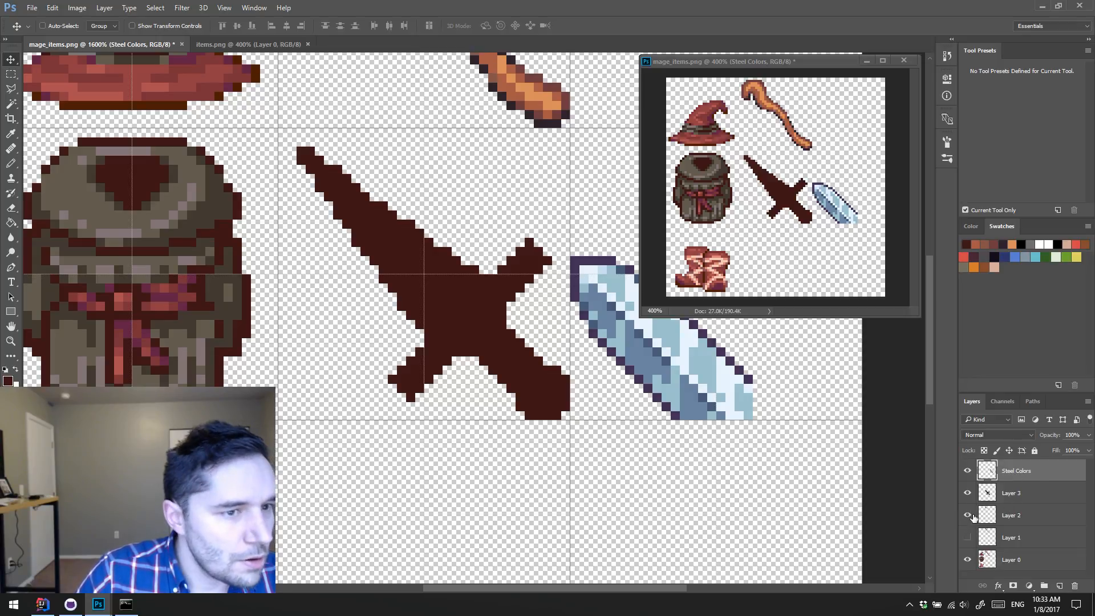
{"action": "left_click", "coordinate": [1018, 495]}
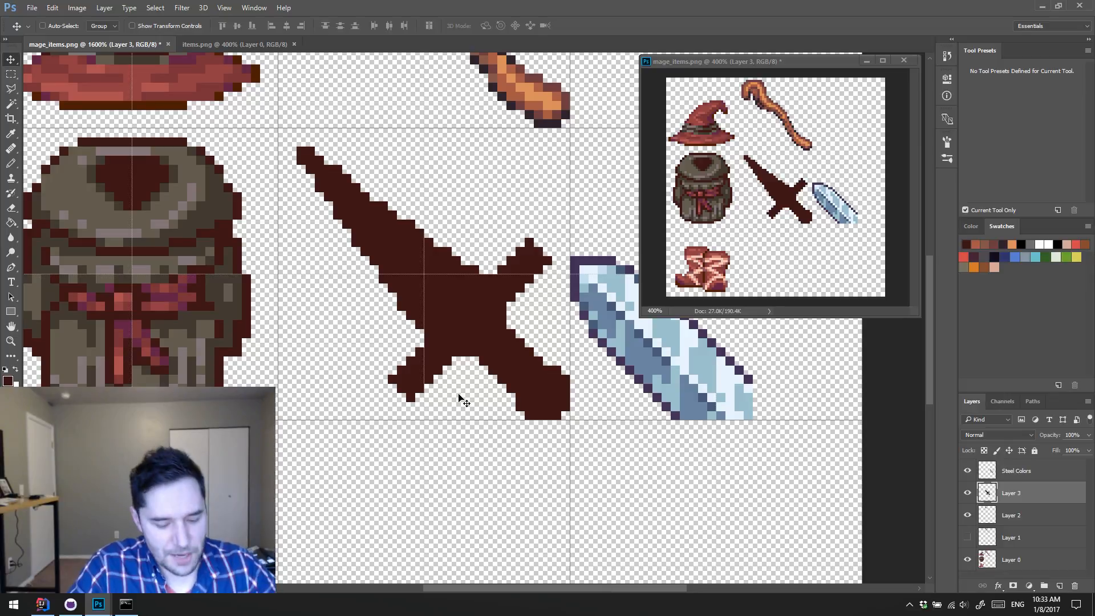
{"action": "left_click_drag", "start_coordinate": [357, 336], "coordinate": [431, 442]}
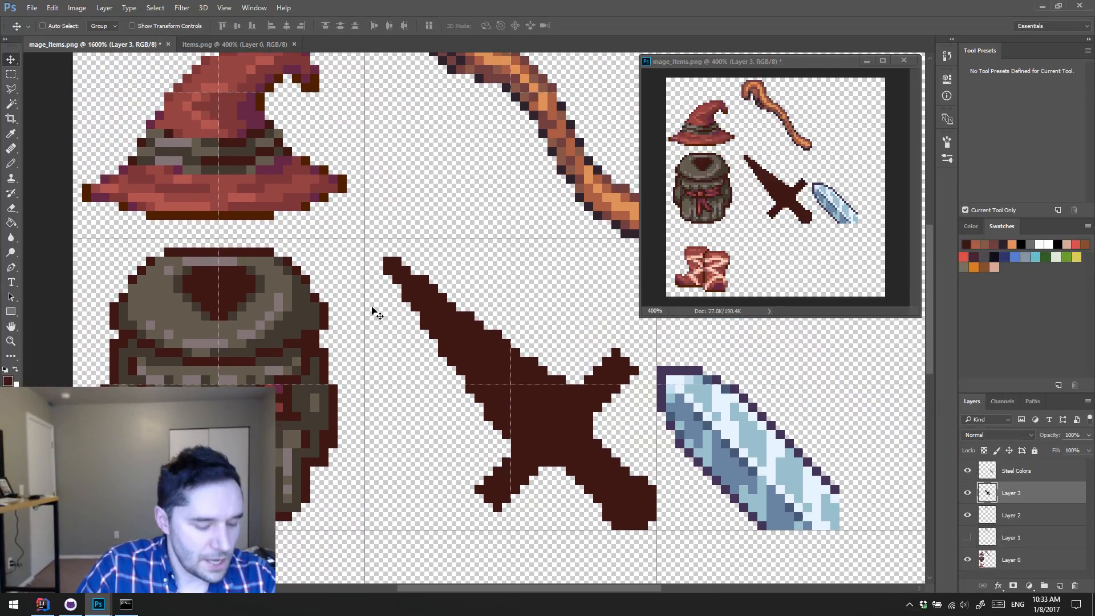
{"action": "key", "text": "w"}
{"action": "left_click", "coordinate": [272, 298]}
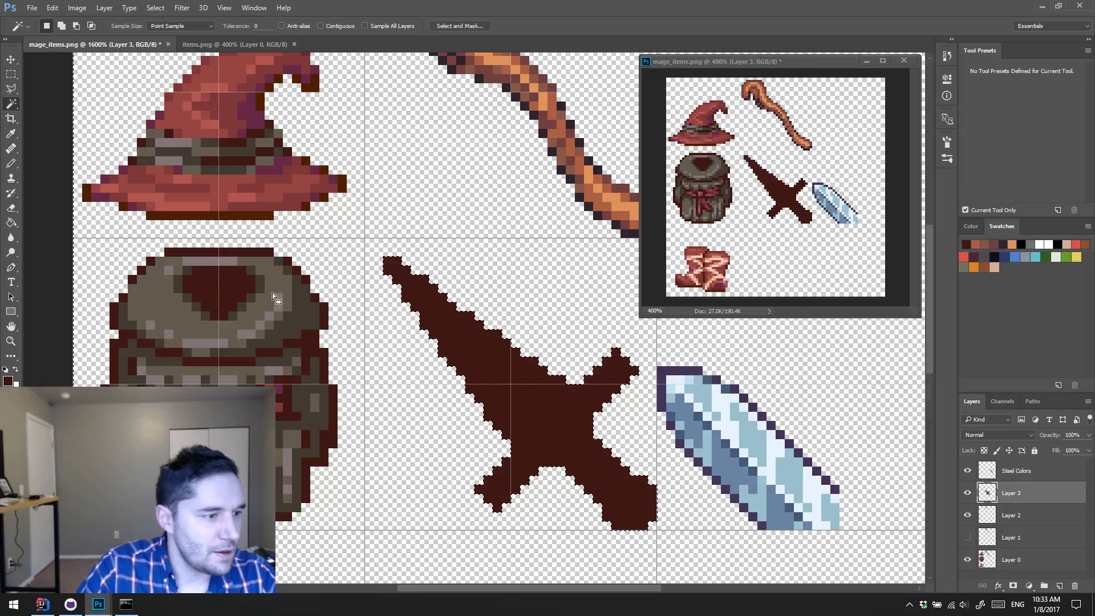
{"action": "key", "text": "ctrl+d"}
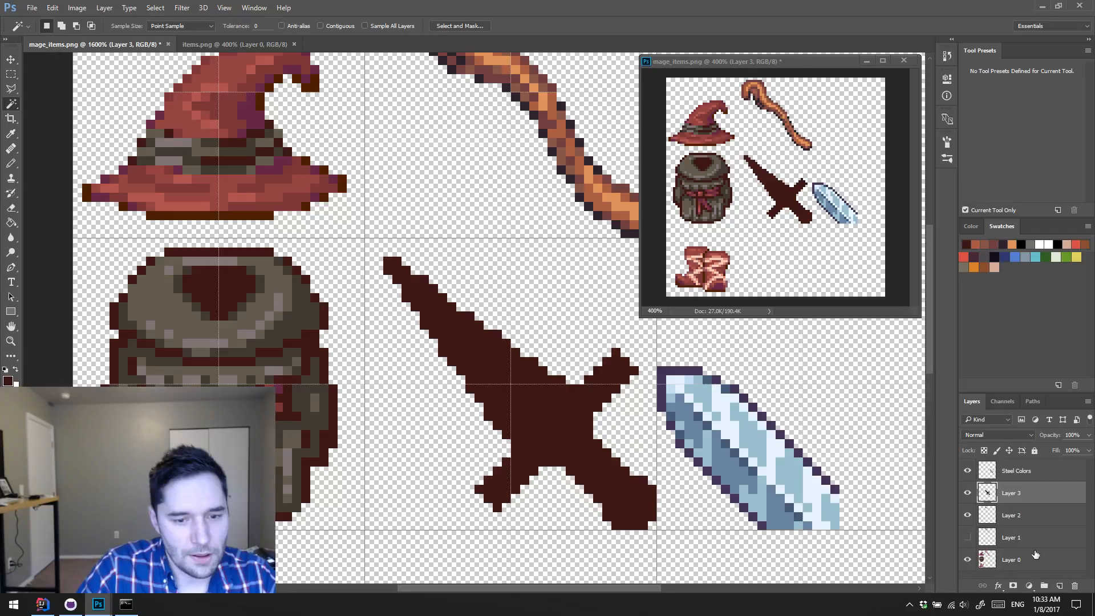
Step: Duplicate Layer 0, select the backpack's lighter grey-brown shade on the copy and try a hue shift on it
{"action": "left_click", "coordinate": [1036, 555]}
{"action": "key", "text": "ctrl+j"}
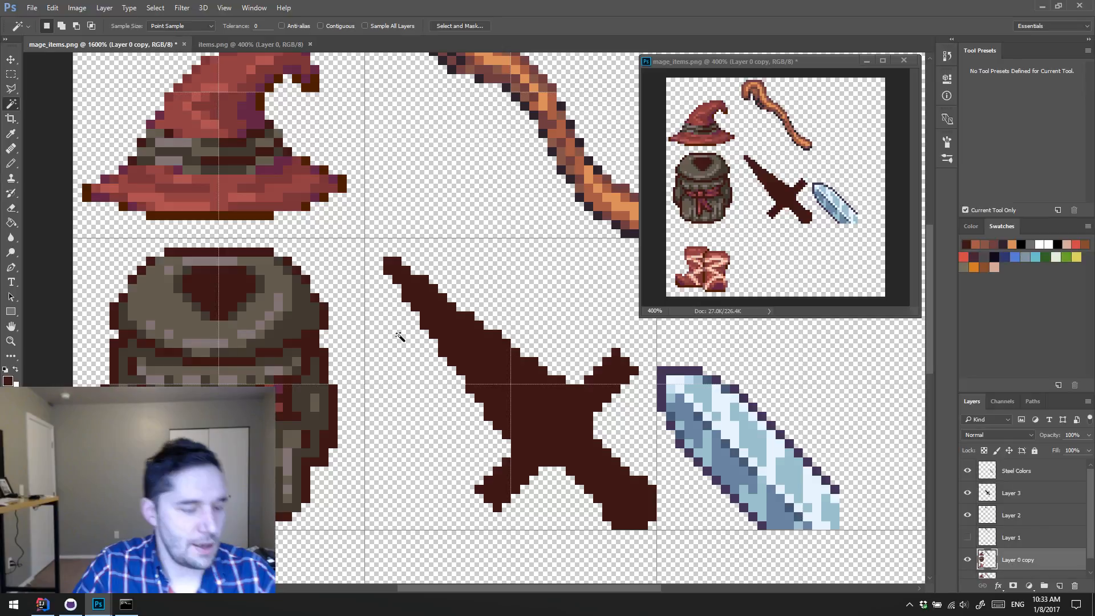
{"action": "left_click", "coordinate": [277, 283]}
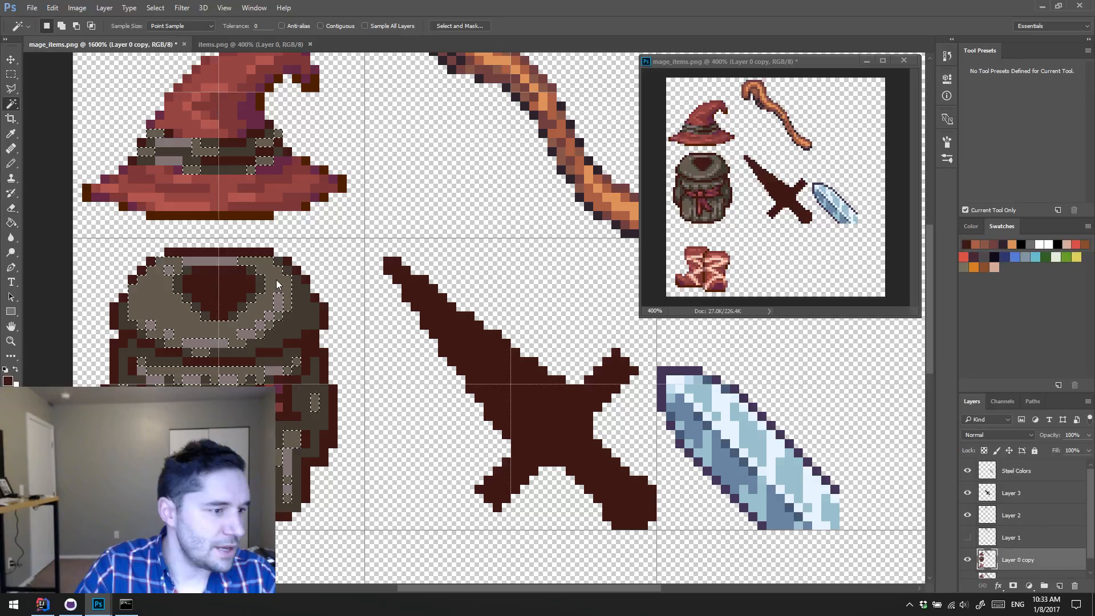
{"action": "key", "text": "ctrl+u"}
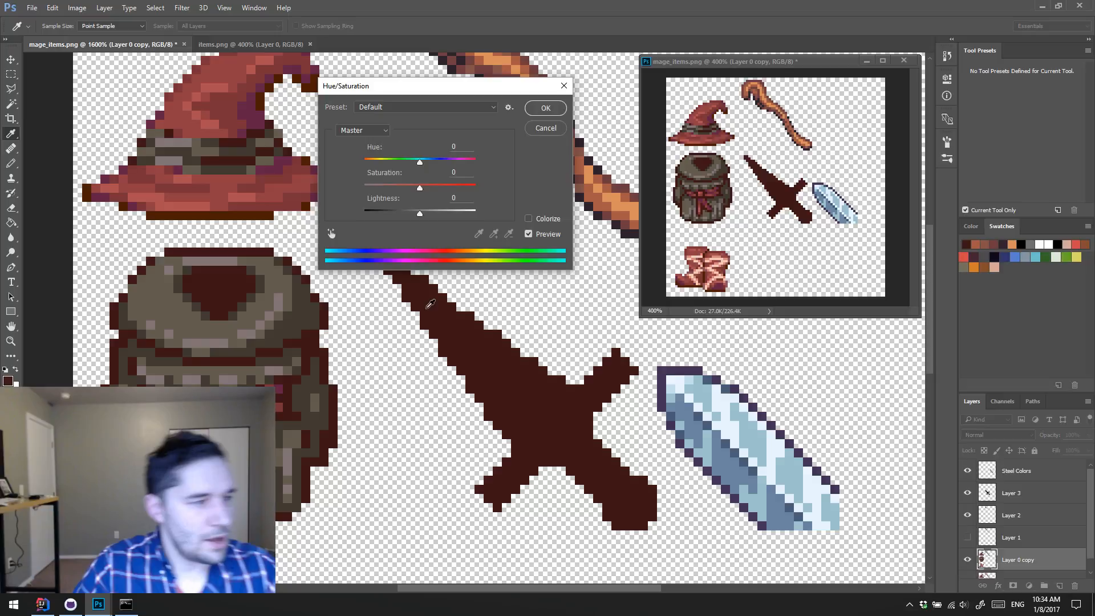
{"action": "mouse_move", "coordinate": [420, 162]}
{"action": "left_mouse_down"}
{"action": "mouse_move", "coordinate": [378, 163]}
{"action": "mouse_move", "coordinate": [425, 162]}
{"action": "left_mouse_up"}
{"action": "left_click", "coordinate": [544, 128]}
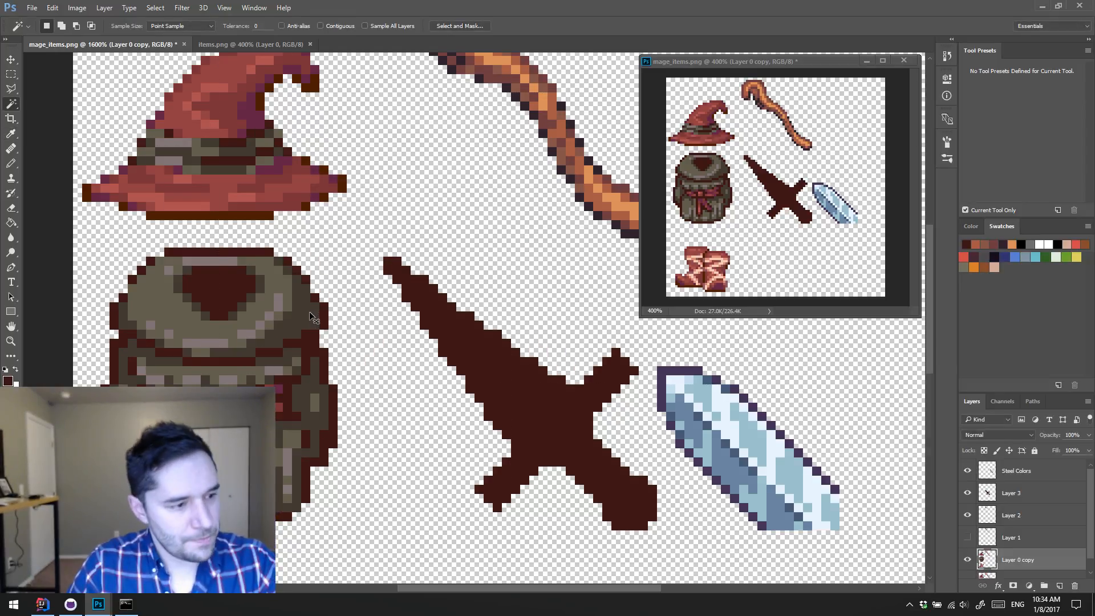
Step: Recolour the backpack's darker shade on the Layer 0 copy with another Hue/Saturation adjustment
{"action": "key", "text": "ctrl+u"}
{"action": "left_click_drag", "start_coordinate": [420, 163], "coordinate": [424, 219]}
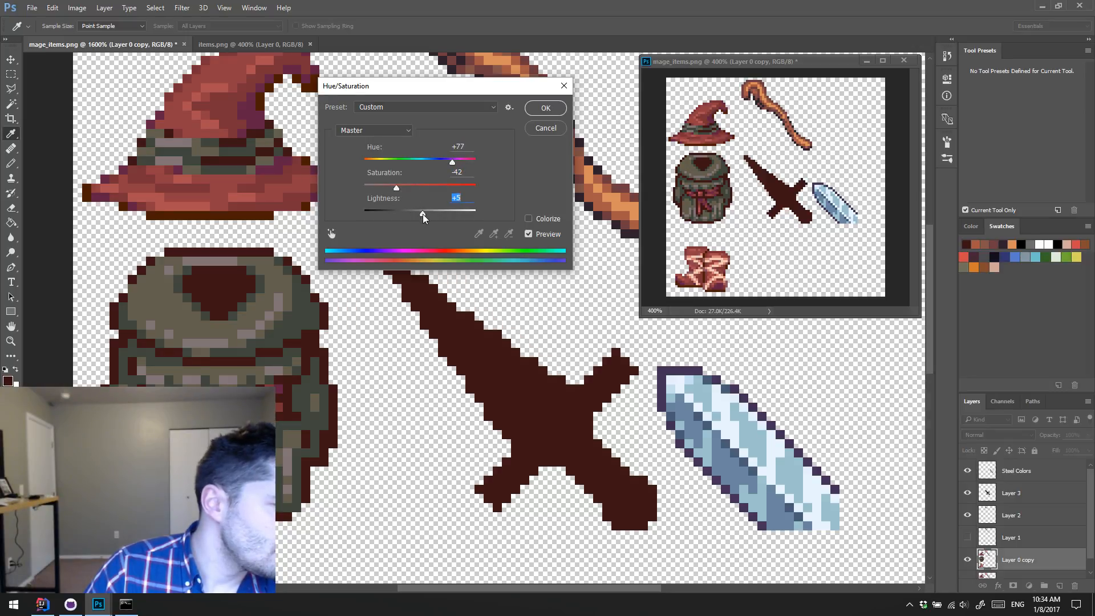
{"action": "left_click_drag", "start_coordinate": [439, 163], "coordinate": [410, 163]}
{"action": "left_click", "coordinate": [546, 108]}
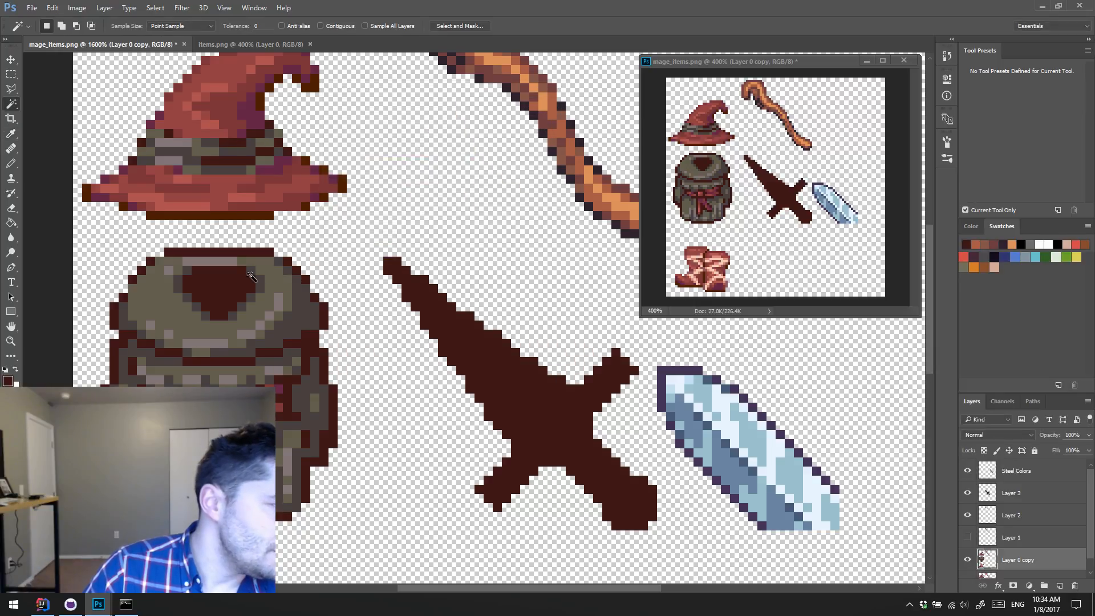
Step: Delete the recoloured copy of Layer 0 and make the dagger's Layer 3 active again
{"action": "key", "text": "w"}
{"action": "scroll", "coordinate": [230, 289], "scroll_direction": "up", "scroll_amount": 1}
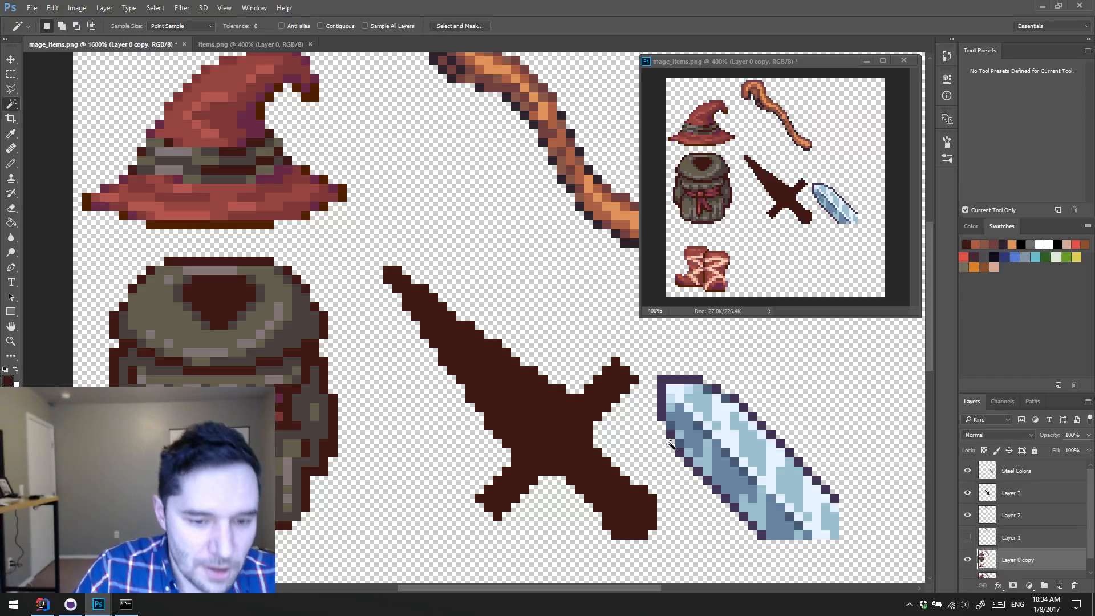
{"action": "scroll", "coordinate": [1072, 557], "scroll_direction": "down", "scroll_amount": 1}
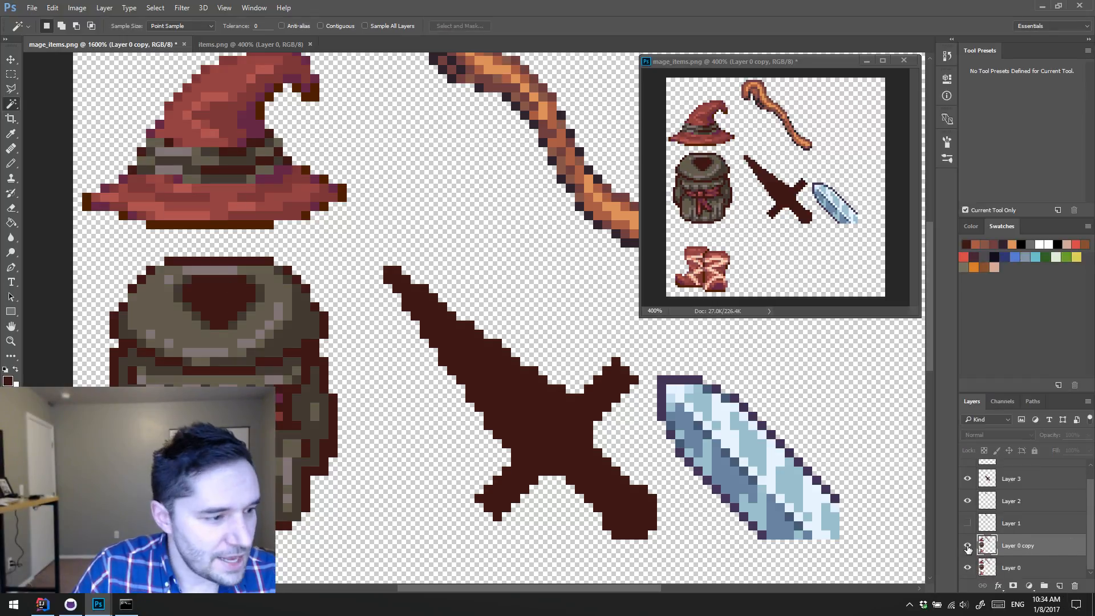
{"action": "left_click", "coordinate": [1076, 586]}
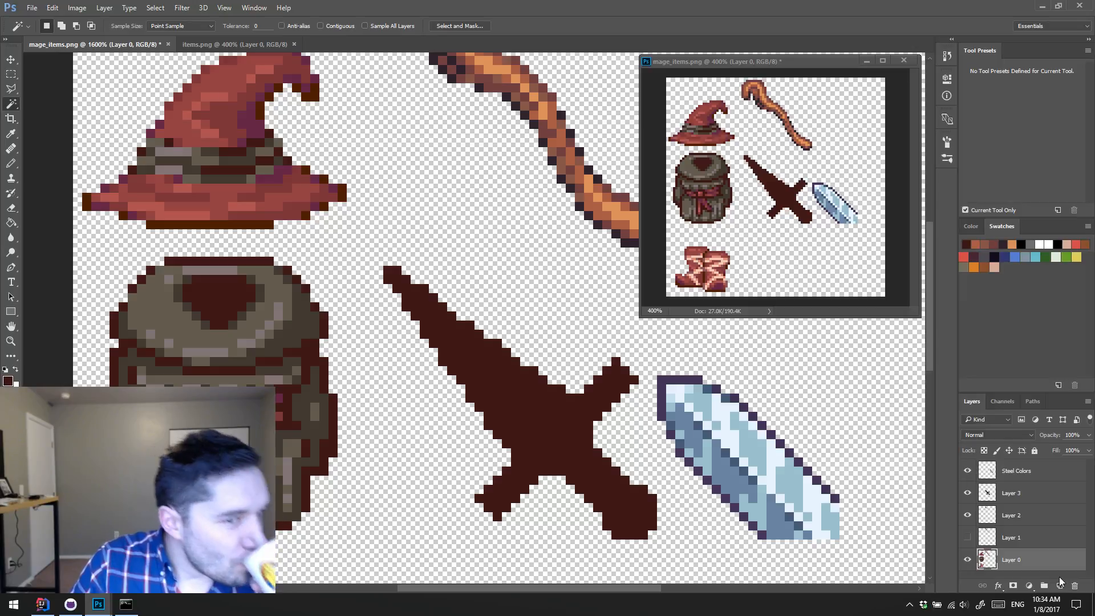
{"action": "left_click", "coordinate": [1011, 494]}
Step: Paint the dagger blade's interior mid steel blue sampled from the reference blade, leaving a dark outline
{"action": "key", "text": "b"}
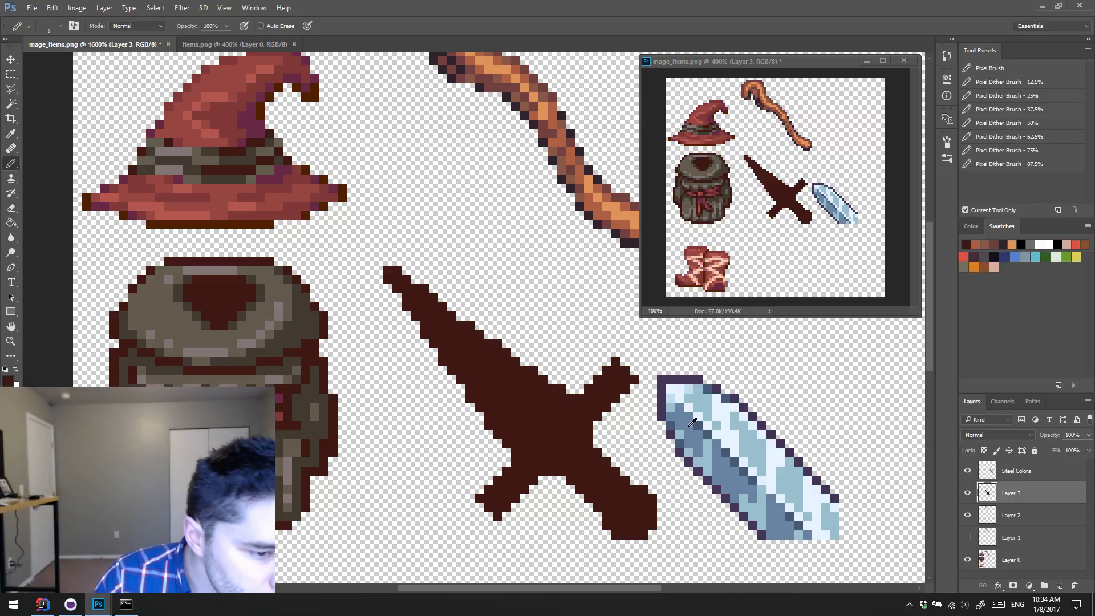
{"action": "left_click", "coordinate": [731, 482], "text": "alt"}
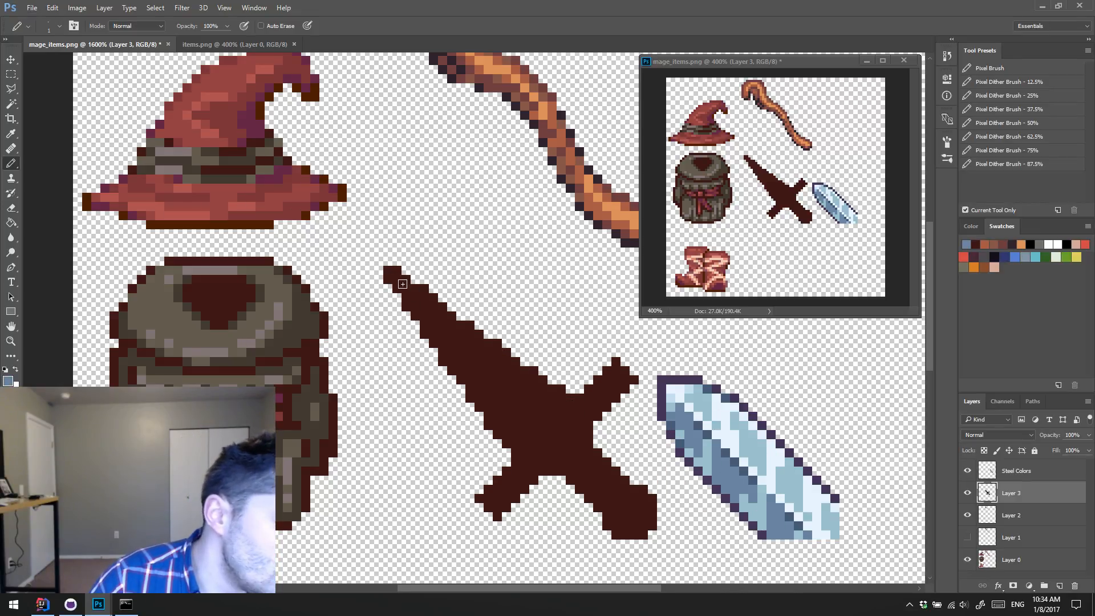
{"action": "left_click", "coordinate": [968, 472]}
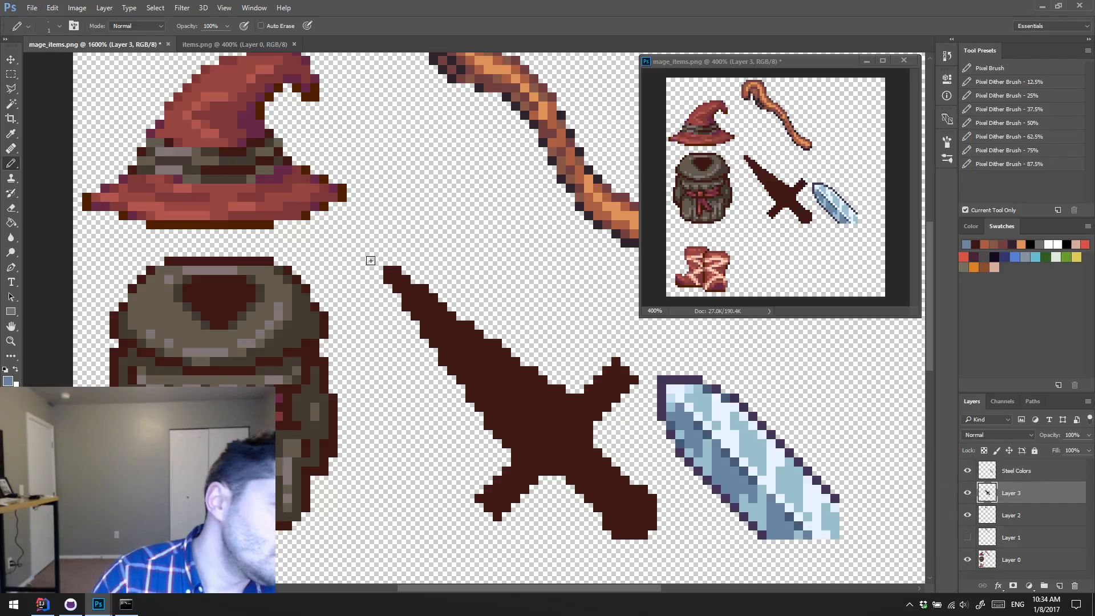
{"action": "mouse_move", "coordinate": [394, 278]}
{"action": "left_mouse_down"}
{"action": "mouse_move", "coordinate": [435, 328]}
{"action": "mouse_move", "coordinate": [458, 324]}
{"action": "mouse_move", "coordinate": [444, 335]}
{"action": "mouse_move", "coordinate": [453, 355]}
{"action": "mouse_move", "coordinate": [446, 342]}
{"action": "mouse_move", "coordinate": [459, 355]}
{"action": "mouse_move", "coordinate": [462, 338]}
{"action": "mouse_move", "coordinate": [464, 361]}
{"action": "mouse_move", "coordinate": [462, 338]}
{"action": "mouse_move", "coordinate": [471, 369]}
{"action": "mouse_move", "coordinate": [473, 349]}
{"action": "mouse_move", "coordinate": [483, 369]}
{"action": "mouse_move", "coordinate": [474, 376]}
{"action": "mouse_move", "coordinate": [497, 354]}
{"action": "mouse_move", "coordinate": [498, 376]}
{"action": "mouse_move", "coordinate": [482, 389]}
{"action": "mouse_move", "coordinate": [508, 381]}
{"action": "mouse_move", "coordinate": [503, 372]}
{"action": "mouse_move", "coordinate": [505, 393]}
{"action": "mouse_move", "coordinate": [508, 384]}
{"action": "mouse_move", "coordinate": [490, 399]}
{"action": "mouse_move", "coordinate": [500, 400]}
{"action": "mouse_move", "coordinate": [483, 397]}
{"action": "mouse_move", "coordinate": [507, 375]}
{"action": "mouse_move", "coordinate": [494, 406]}
{"action": "mouse_move", "coordinate": [518, 402]}
{"action": "mouse_move", "coordinate": [496, 409]}
{"action": "mouse_move", "coordinate": [523, 405]}
{"action": "mouse_move", "coordinate": [523, 384]}
{"action": "mouse_move", "coordinate": [536, 379]}
{"action": "mouse_move", "coordinate": [528, 416]}
{"action": "mouse_move", "coordinate": [498, 418]}
{"action": "mouse_move", "coordinate": [531, 424]}
{"action": "mouse_move", "coordinate": [541, 393]}
{"action": "mouse_move", "coordinate": [508, 428]}
{"action": "mouse_move", "coordinate": [524, 442]}
{"action": "mouse_move", "coordinate": [547, 403]}
{"action": "left_mouse_up"}
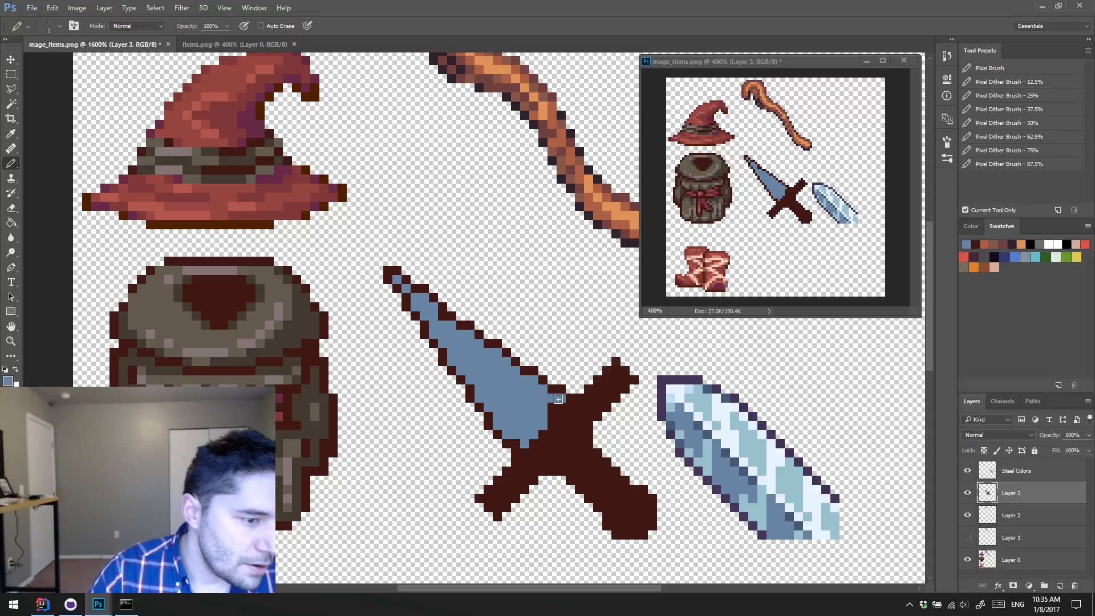
{"action": "left_click_drag", "start_coordinate": [558, 399], "coordinate": [527, 436]}
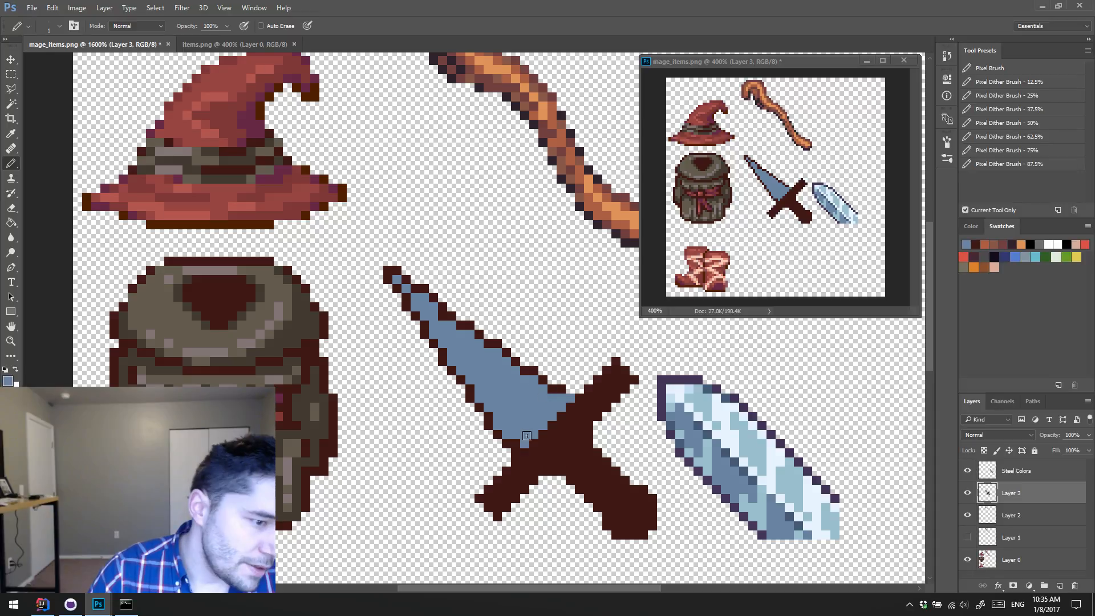
{"action": "left_click", "coordinate": [515, 443]}
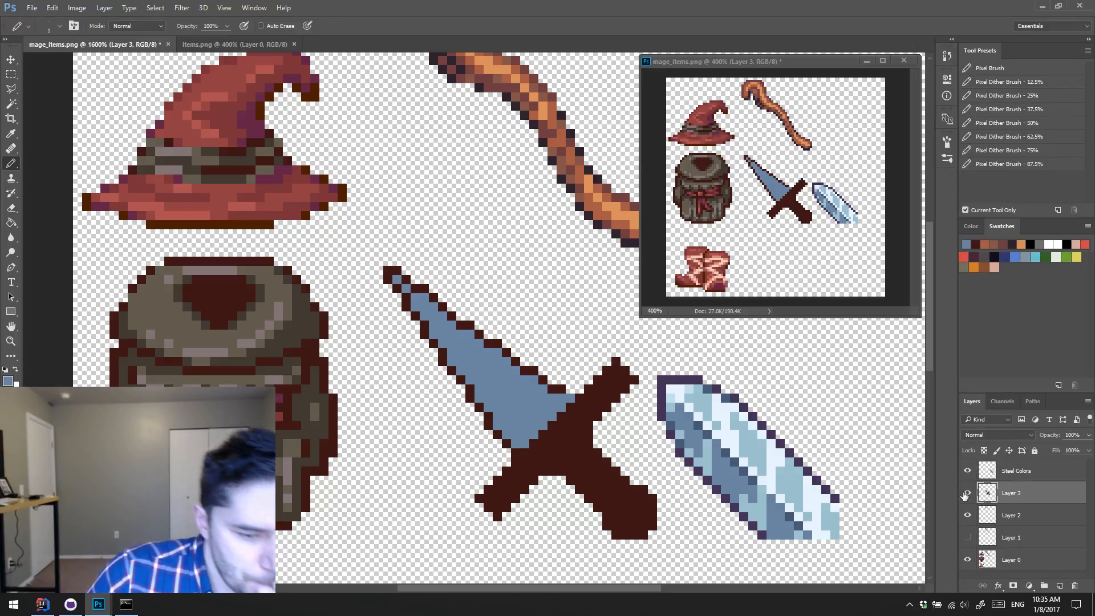
Step: Toggle Layer 3's visibility off and on to check the dagger's contents
{"action": "left_click", "coordinate": [967, 494]}
{"action": "left_click", "coordinate": [967, 494]}
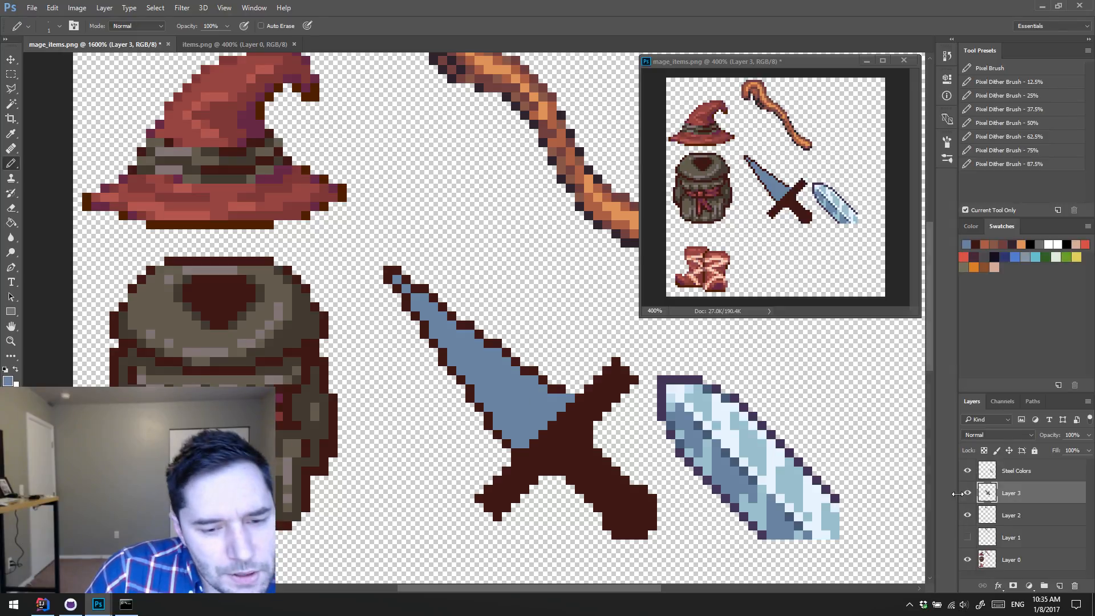
{"action": "left_click", "coordinate": [968, 494]}
{"action": "left_click", "coordinate": [967, 494]}
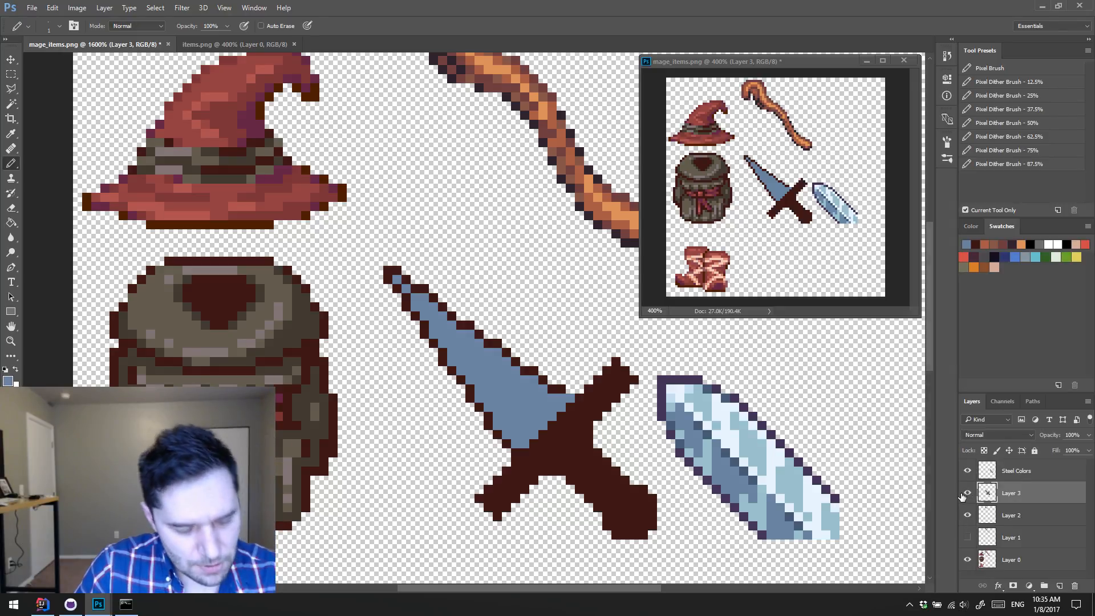
Step: Fill the blue blade interior and the stray tip pixels with the dagger's dark brown
{"action": "key", "text": "g"}
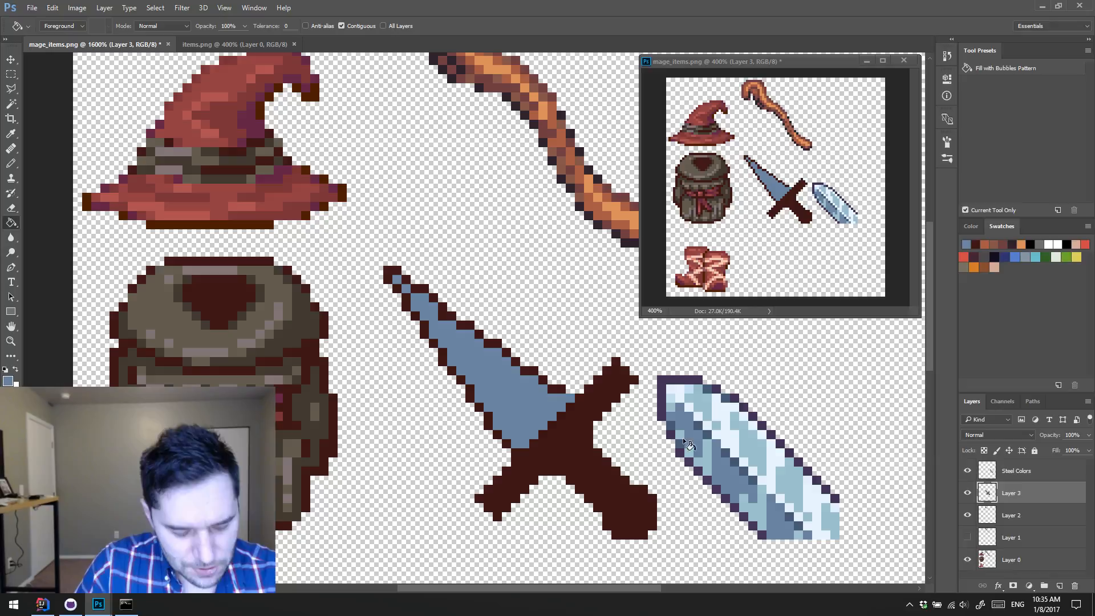
{"action": "left_click", "coordinate": [546, 449], "text": "alt"}
{"action": "left_click", "coordinate": [520, 402]}
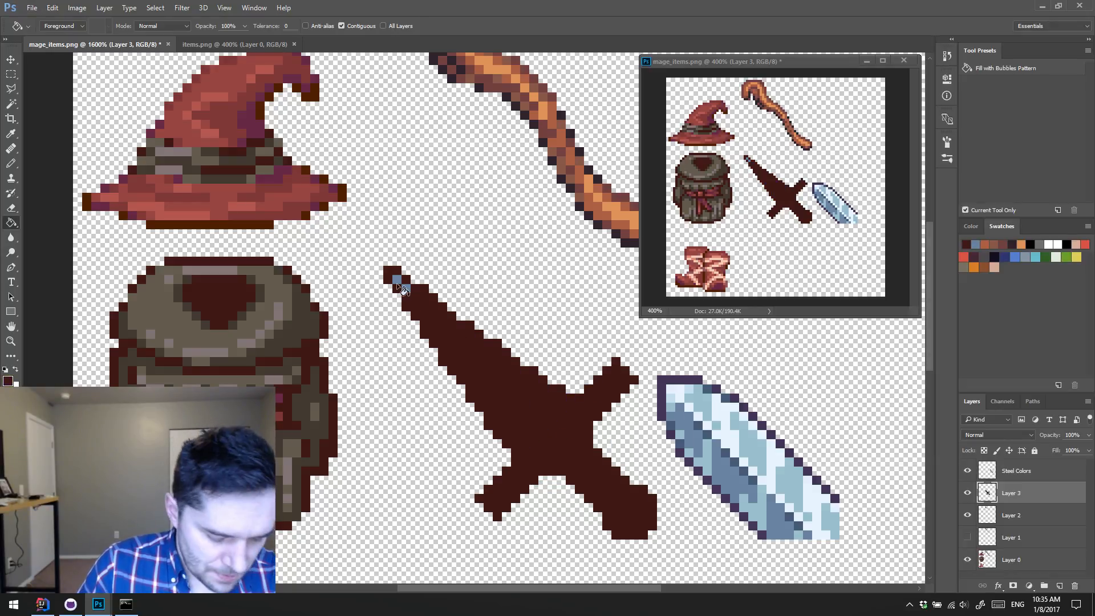
{"action": "key", "text": "b"}
Step: Show the grid, select the dagger's lower-left half along its diagonal with the Polygonal Lasso, and delete it
{"action": "key", "text": "l"}
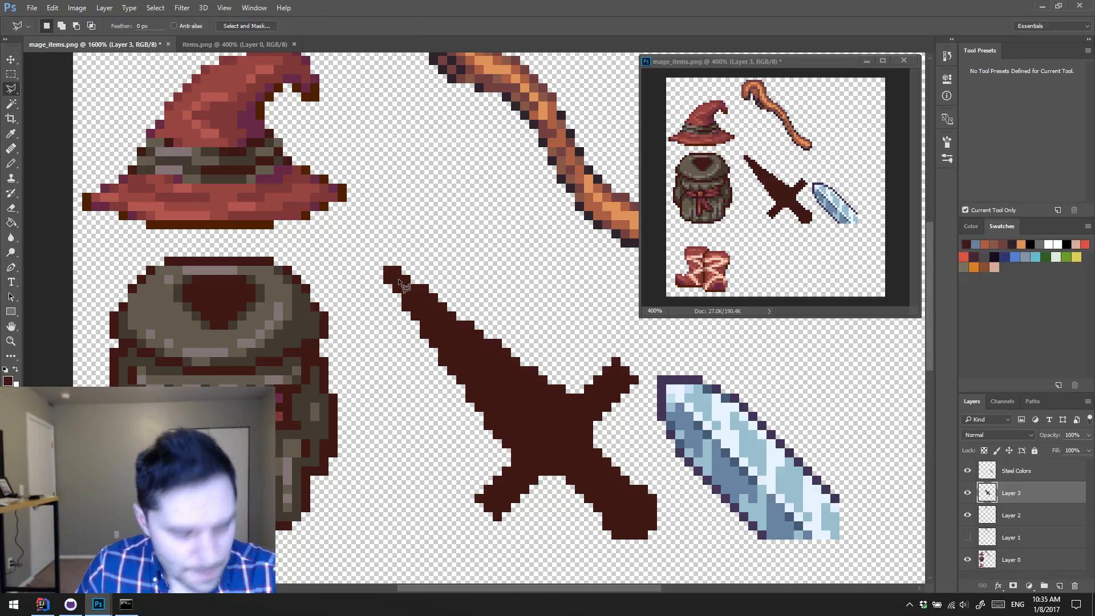
{"action": "key", "text": "ctrl+apostrophe"}
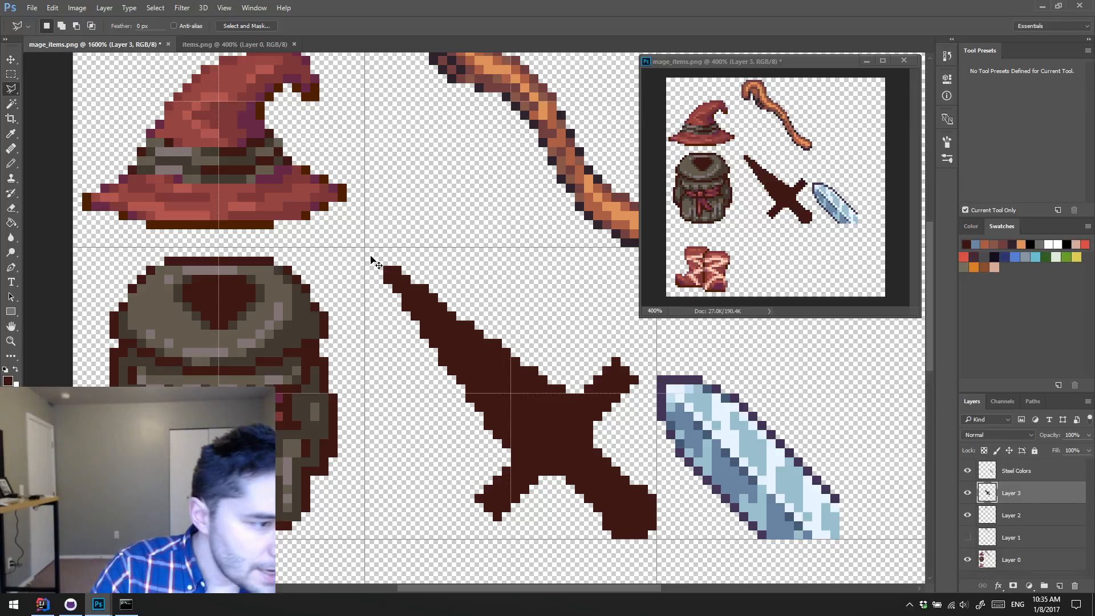
{"action": "left_click", "coordinate": [368, 252]}
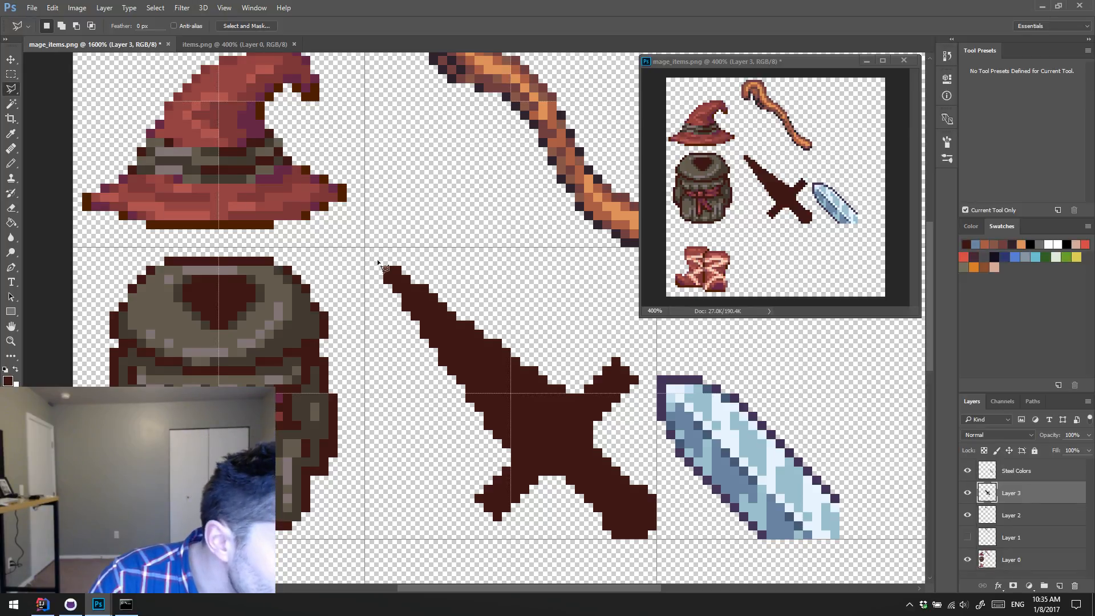
{"action": "left_click", "coordinate": [655, 540]}
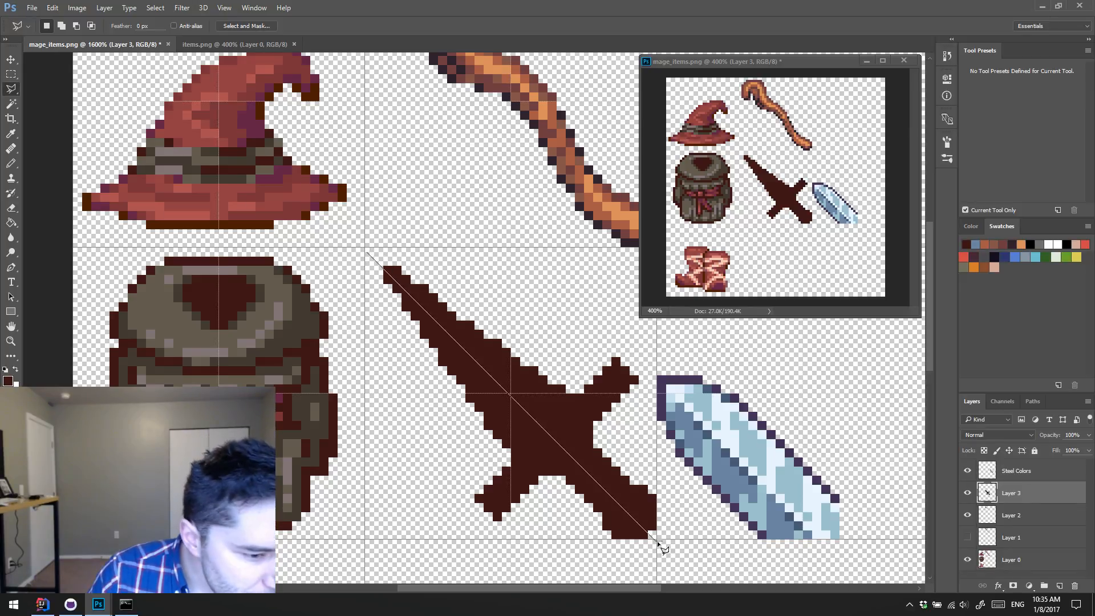
{"action": "left_click", "coordinate": [451, 530]}
{"action": "left_click", "coordinate": [410, 450]}
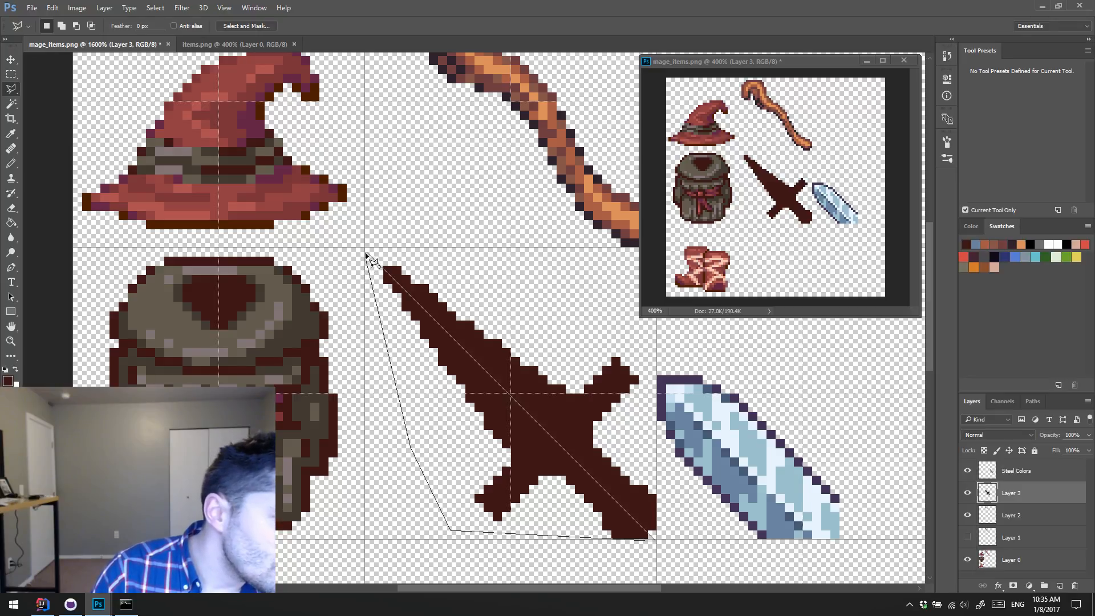
{"action": "left_click", "coordinate": [368, 254]}
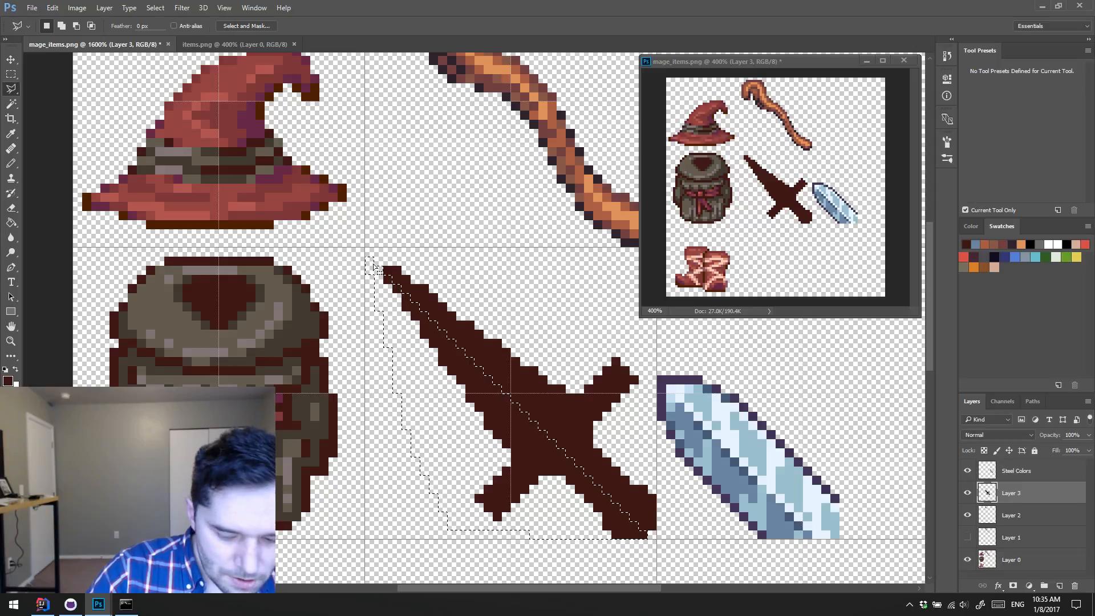
{"action": "key", "text": "Delete"}
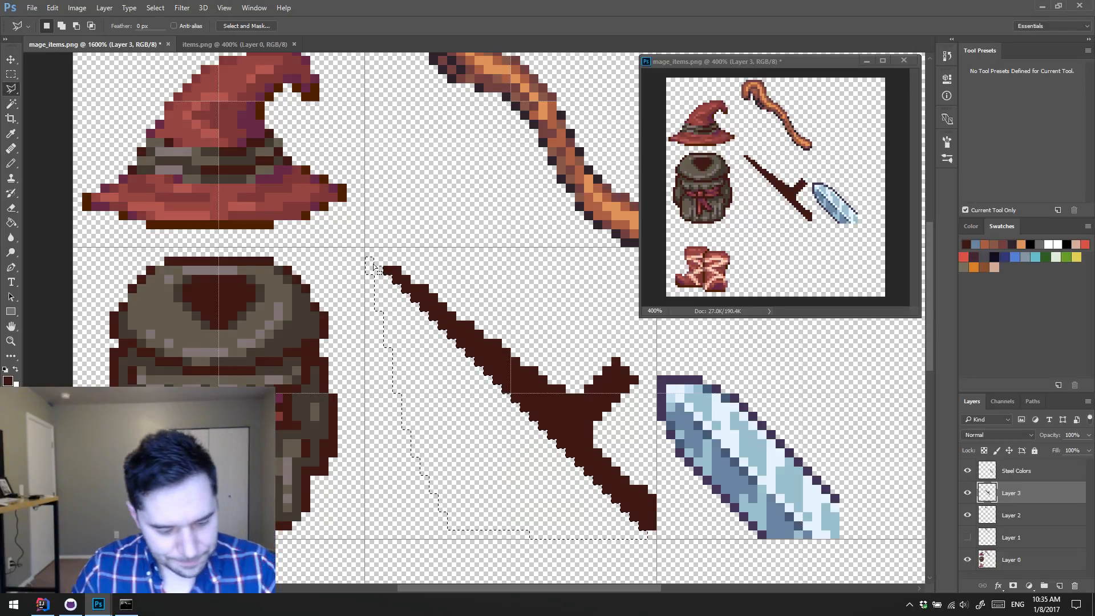
{"action": "key", "text": "ctrl+d"}
Step: Select the remaining dagger half with a rectangular marquee and duplicate it onto a new layer
{"action": "key", "text": "m"}
{"action": "scroll", "coordinate": [365, 257], "scroll_direction": "right", "scroll_amount": 2}
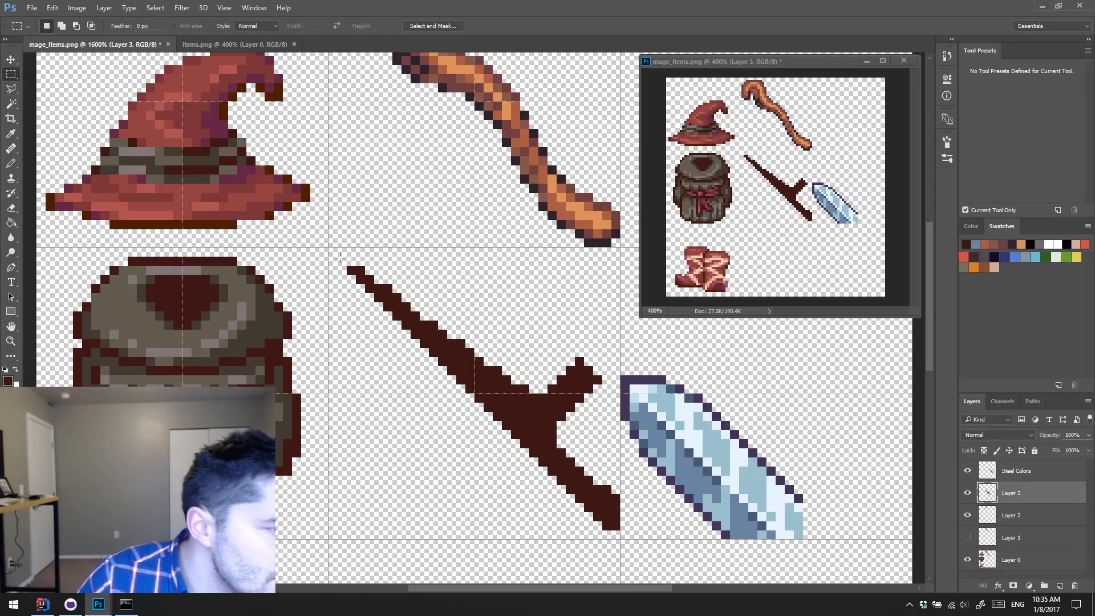
{"action": "left_click_drag", "start_coordinate": [330, 247], "coordinate": [632, 524]}
{"action": "key", "text": "ctrl+j"}
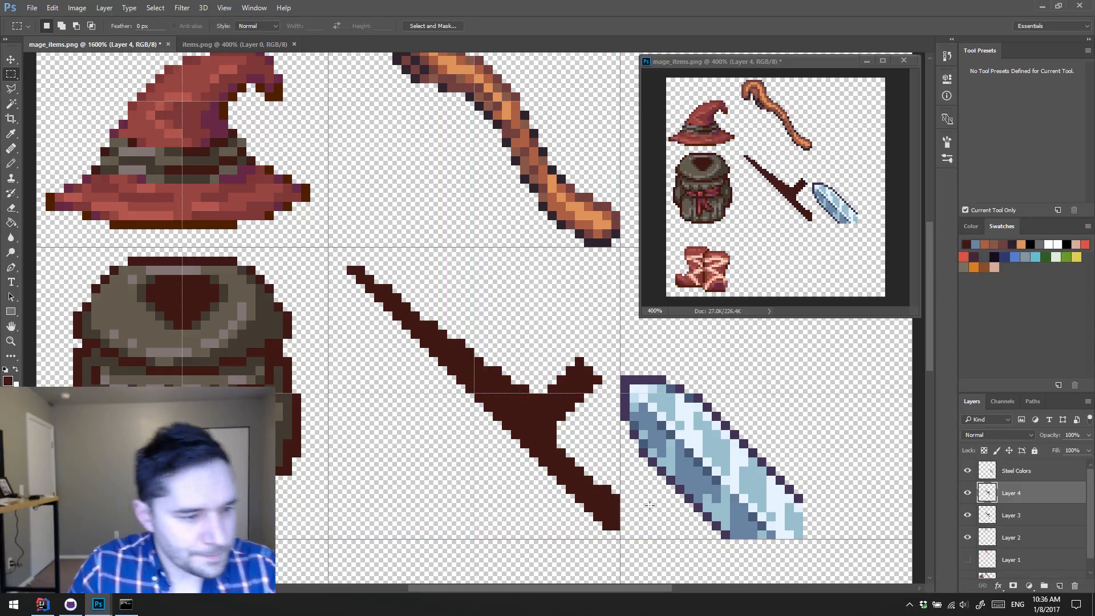
Step: Flip the duplicated dagger half horizontally and rotate it -90° to form the missing lower half
{"action": "left_click", "coordinate": [52, 7]}
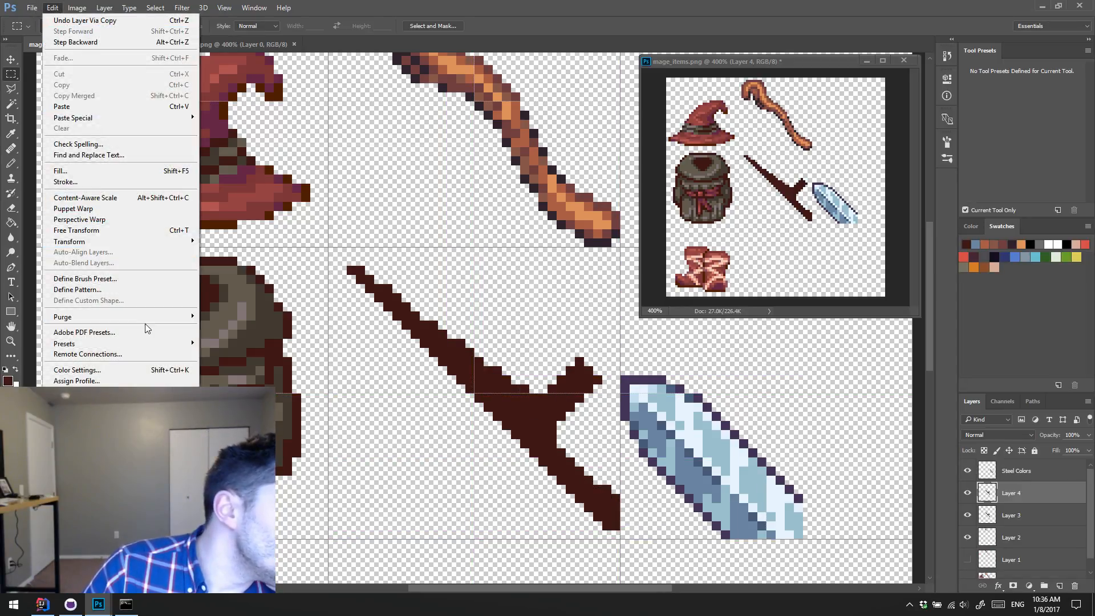
{"action": "mouse_move", "coordinate": [183, 242]}
{"action": "left_click", "coordinate": [294, 365]}
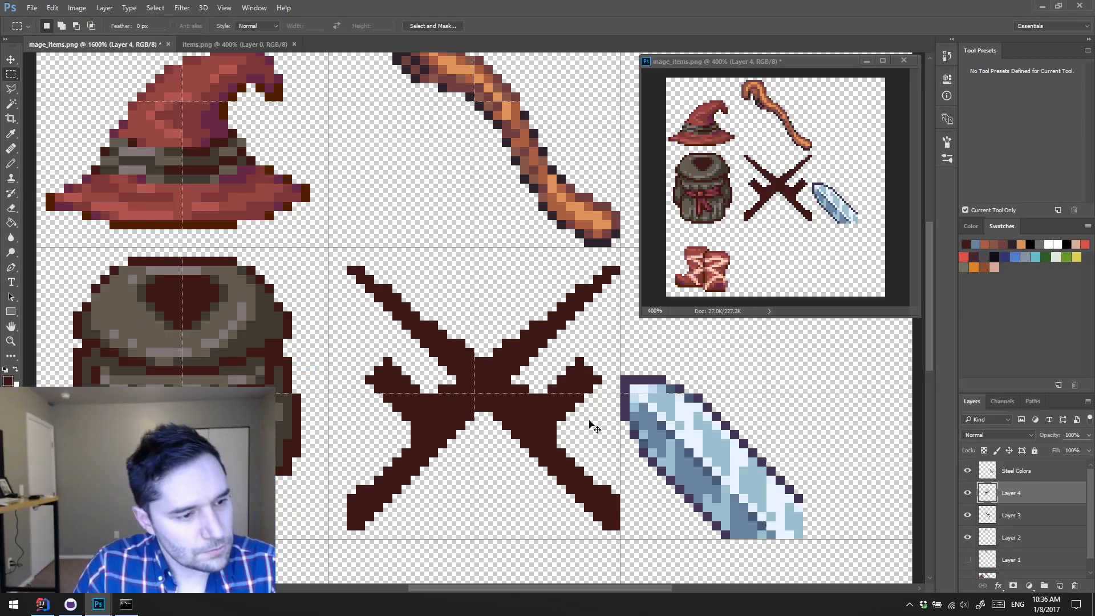
{"action": "key", "text": "ctrl+t"}
{"action": "left_click_drag", "start_coordinate": [565, 251], "coordinate": [289, 283]}
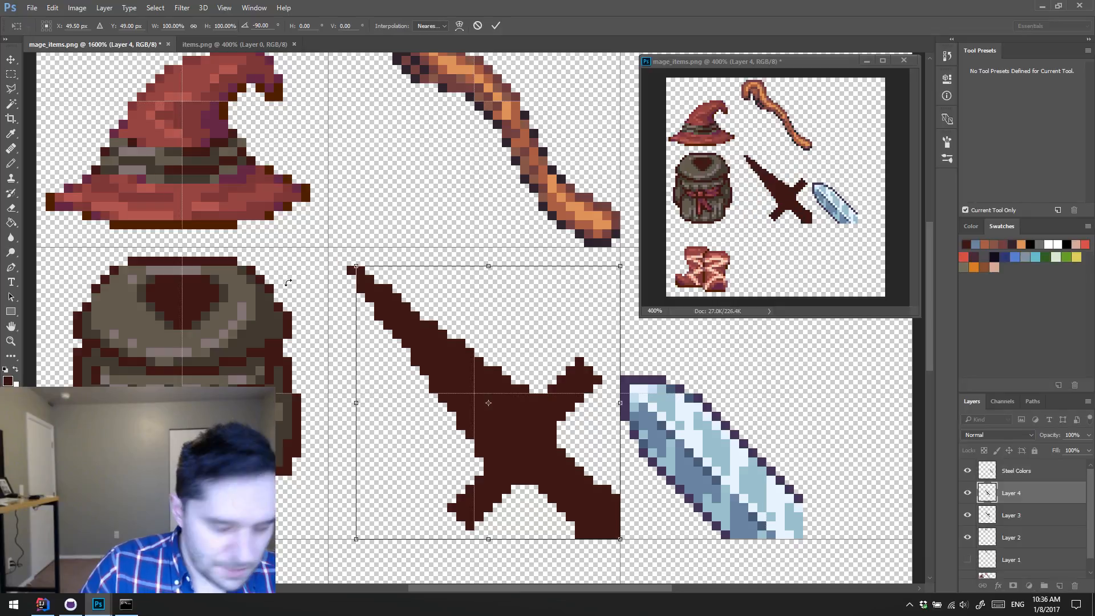
{"action": "key", "text": "Return"}
Step: Nudge the mirrored half into line with the original half and merge it down into Layer 3
{"action": "key", "text": "m"}
{"action": "key", "text": "v"}
{"action": "key", "text": "Left"}
{"action": "key", "text": "Down"}
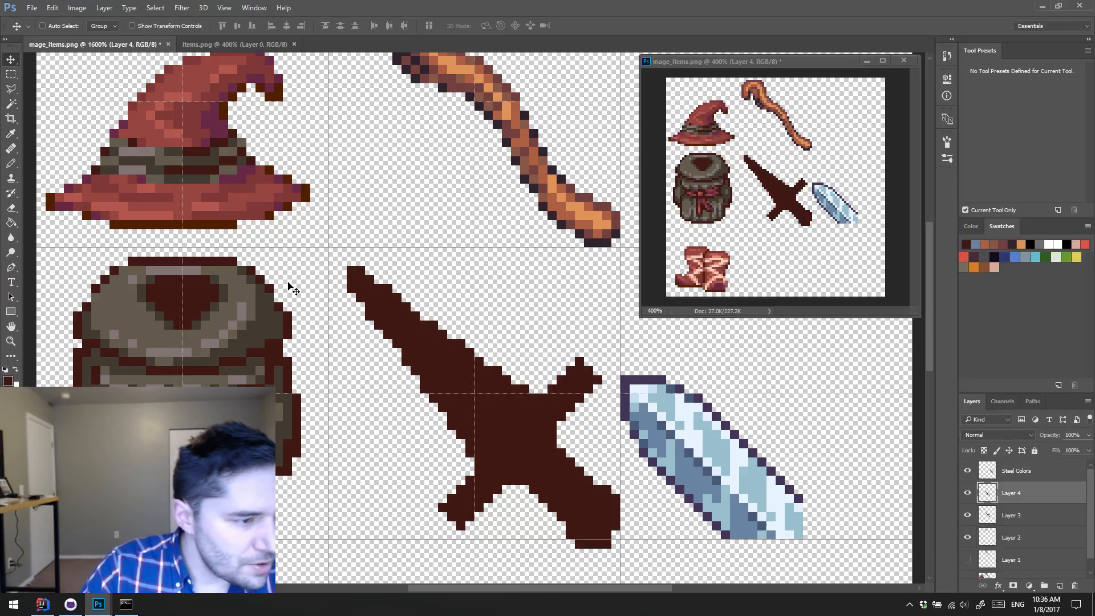
{"action": "key", "text": "Up"}
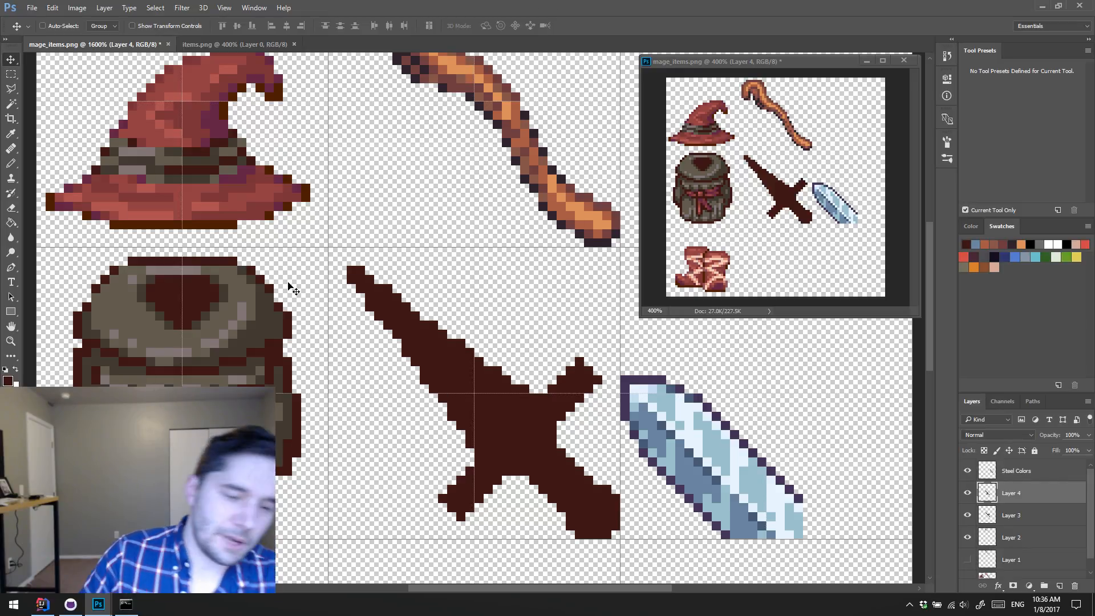
{"action": "key", "text": "ctrl+e"}
Step: Sample the steel blue from the reference blade and fill the dagger blade's interior with the Pencil, leaving a one-pixel dark outline
{"action": "key", "text": "b"}
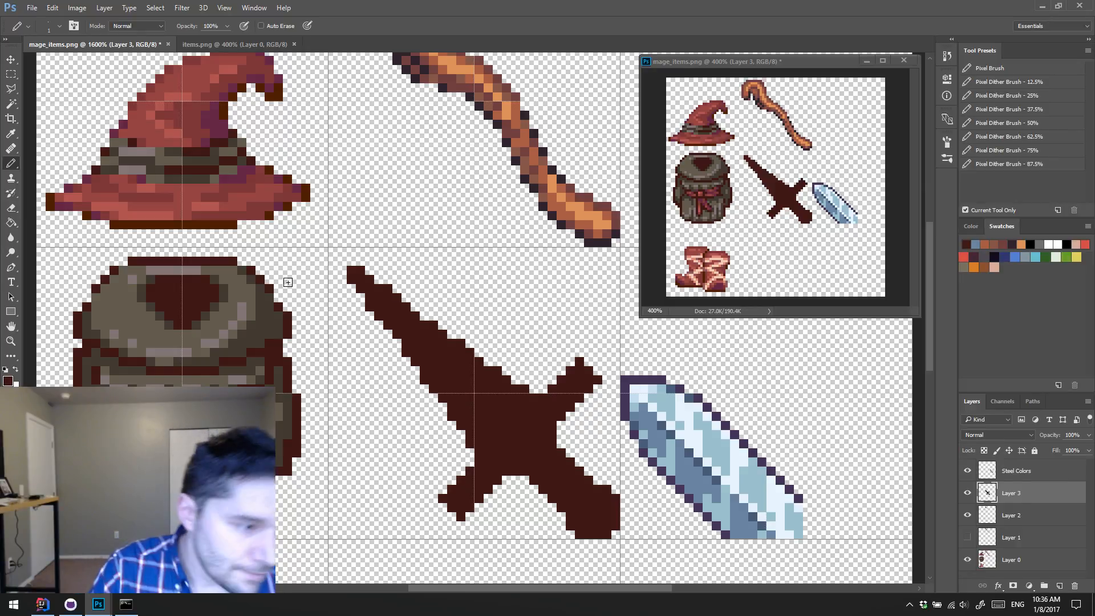
{"action": "left_click", "coordinate": [695, 472], "text": "alt"}
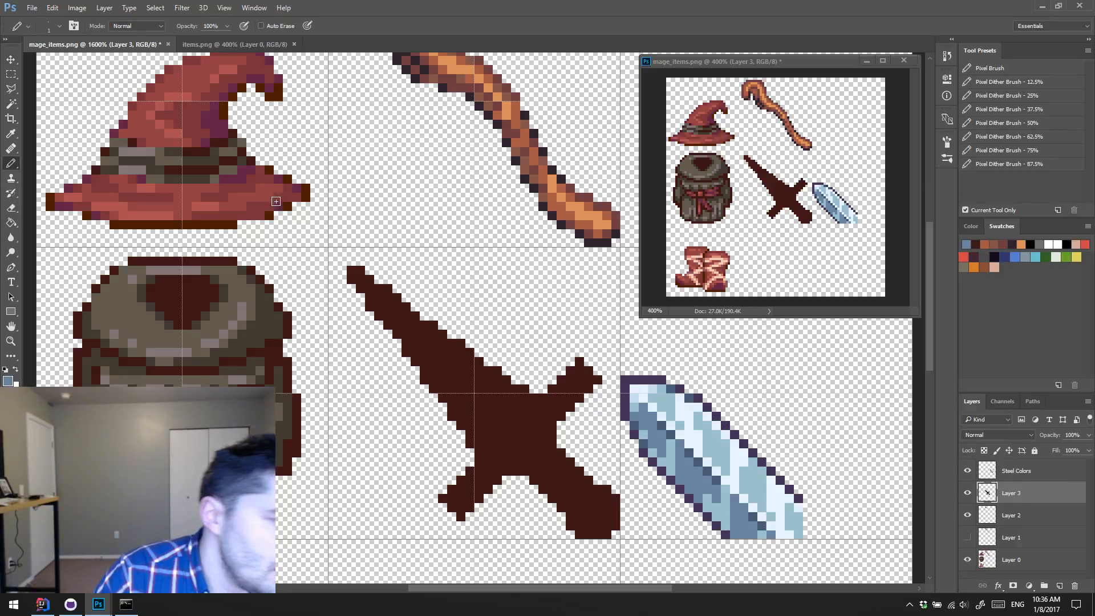
{"action": "mouse_move", "coordinate": [376, 296]}
{"action": "left_mouse_down"}
{"action": "mouse_move", "coordinate": [416, 334]}
{"action": "mouse_move", "coordinate": [415, 349]}
{"action": "mouse_move", "coordinate": [422, 335]}
{"action": "mouse_move", "coordinate": [431, 343]}
{"action": "mouse_move", "coordinate": [425, 357]}
{"action": "mouse_move", "coordinate": [442, 346]}
{"action": "mouse_move", "coordinate": [442, 364]}
{"action": "mouse_move", "coordinate": [454, 354]}
{"action": "mouse_move", "coordinate": [430, 370]}
{"action": "mouse_move", "coordinate": [446, 370]}
{"action": "mouse_move", "coordinate": [451, 354]}
{"action": "mouse_move", "coordinate": [452, 375]}
{"action": "mouse_move", "coordinate": [433, 377]}
{"action": "mouse_move", "coordinate": [453, 374]}
{"action": "mouse_move", "coordinate": [457, 357]}
{"action": "mouse_move", "coordinate": [459, 379]}
{"action": "mouse_move", "coordinate": [447, 388]}
{"action": "mouse_move", "coordinate": [476, 381]}
{"action": "mouse_move", "coordinate": [468, 364]}
{"action": "mouse_move", "coordinate": [475, 372]}
{"action": "mouse_move", "coordinate": [476, 385]}
{"action": "mouse_move", "coordinate": [455, 397]}
{"action": "mouse_move", "coordinate": [481, 400]}
{"action": "mouse_move", "coordinate": [475, 383]}
{"action": "mouse_move", "coordinate": [493, 385]}
{"action": "mouse_move", "coordinate": [491, 402]}
{"action": "mouse_move", "coordinate": [463, 417]}
{"action": "mouse_move", "coordinate": [489, 411]}
{"action": "mouse_move", "coordinate": [472, 406]}
{"action": "mouse_move", "coordinate": [480, 435]}
{"action": "mouse_move", "coordinate": [479, 419]}
{"action": "mouse_move", "coordinate": [501, 393]}
{"action": "mouse_move", "coordinate": [484, 440]}
{"action": "mouse_move", "coordinate": [513, 408]}
{"action": "left_mouse_up"}
{"action": "left_click", "coordinate": [388, 299]}
{"action": "key", "text": "alt"}
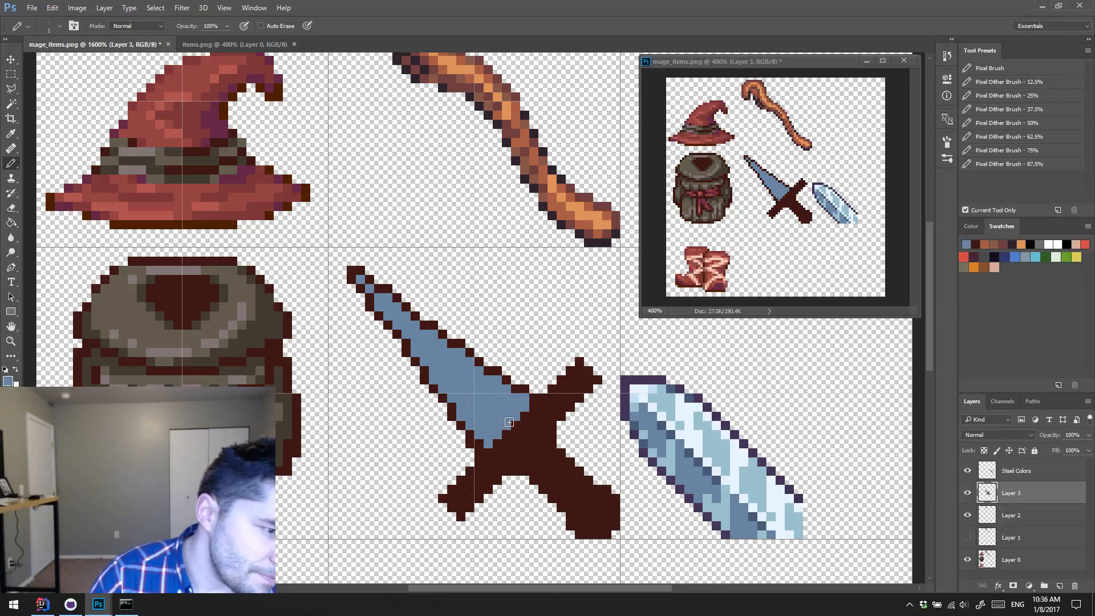
{"action": "left_click", "coordinate": [481, 443]}
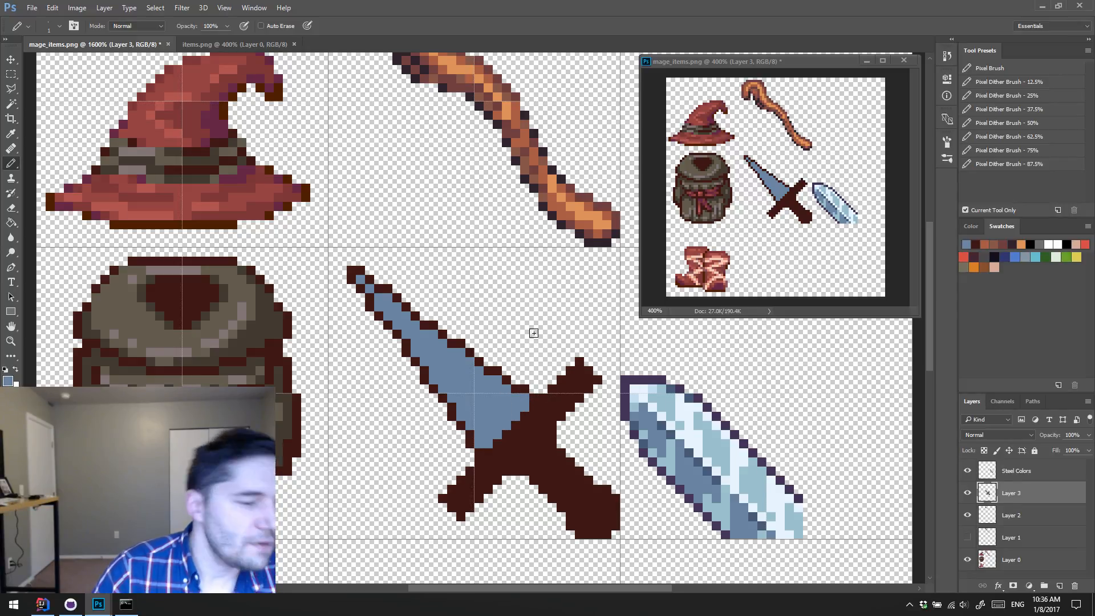
{"action": "left_click", "coordinate": [534, 397]}
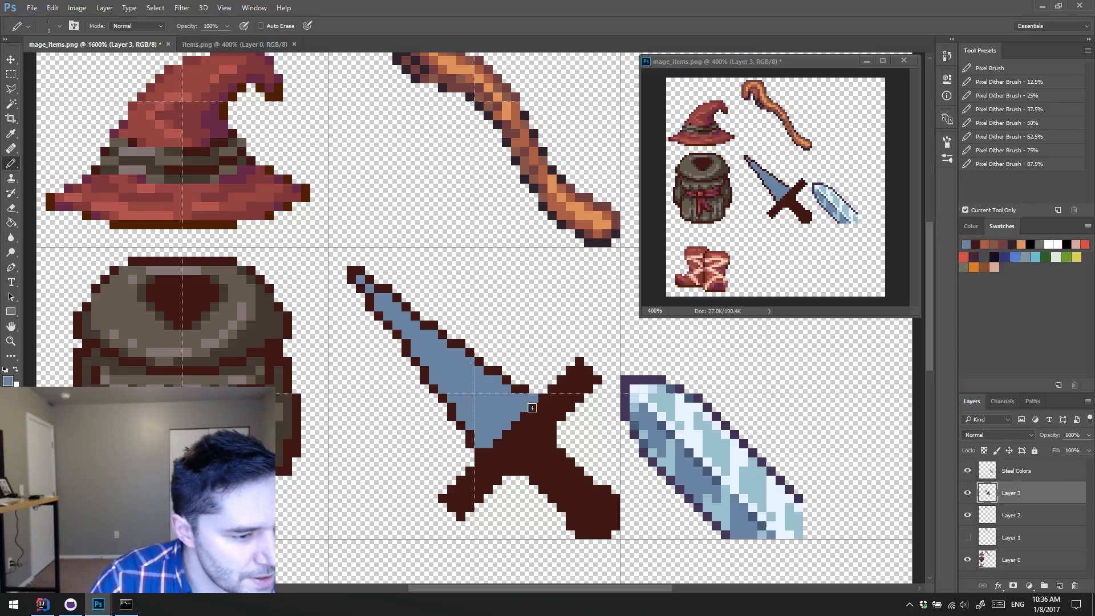
{"action": "left_click", "coordinate": [547, 399], "text": "alt"}
{"action": "left_click", "coordinate": [533, 397]}
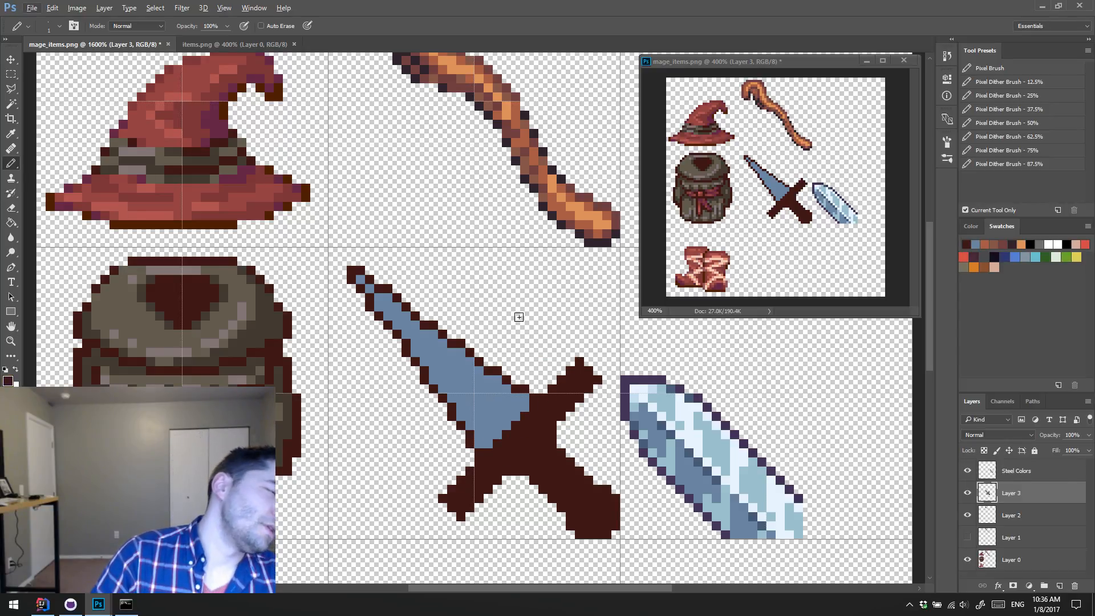
Step: Sample the blade's steel blue and fill the inside of the dagger's pommel, keeping its dark outline
{"action": "left_click", "coordinate": [500, 429], "text": "alt"}
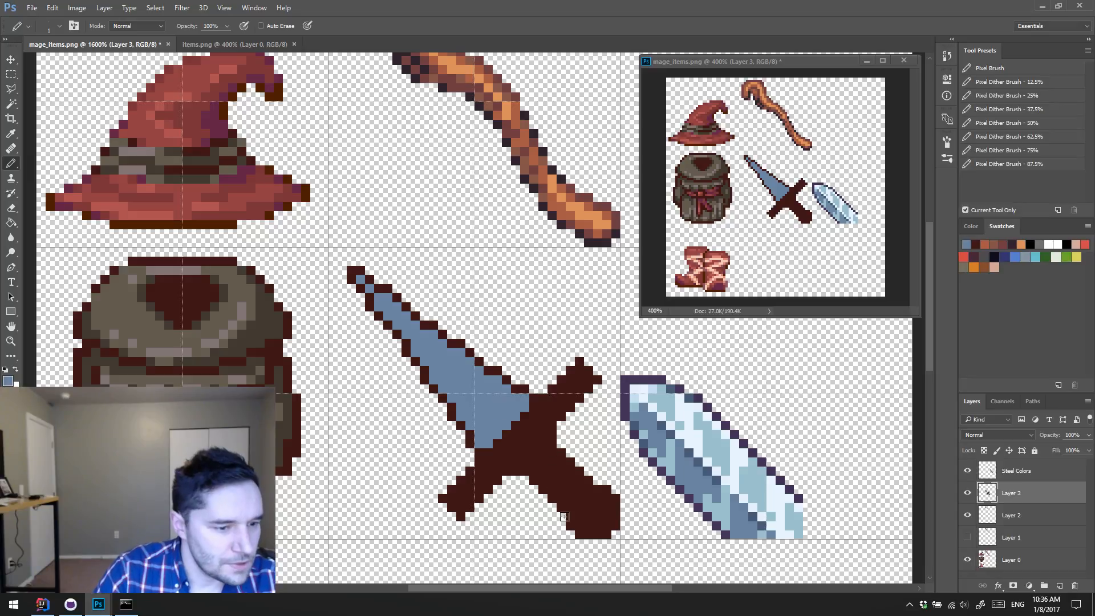
{"action": "mouse_move", "coordinate": [580, 524]}
{"action": "left_mouse_down"}
{"action": "mouse_move", "coordinate": [585, 511]}
{"action": "mouse_move", "coordinate": [597, 522]}
{"action": "mouse_move", "coordinate": [592, 501]}
{"action": "mouse_move", "coordinate": [606, 528]}
{"action": "left_mouse_up"}
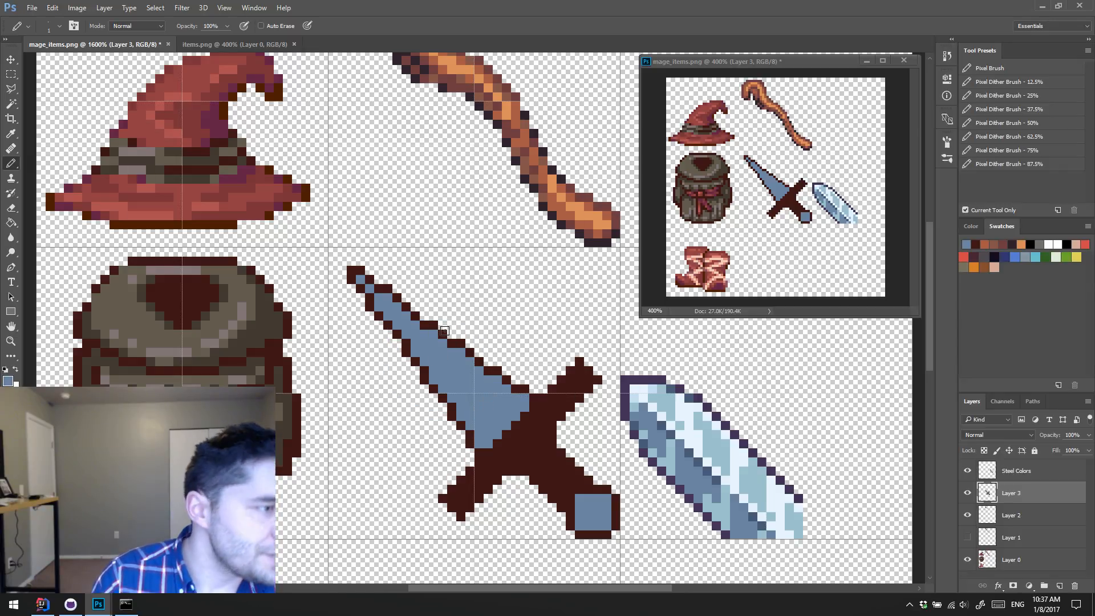
{"action": "left_click", "coordinate": [254, 8]}
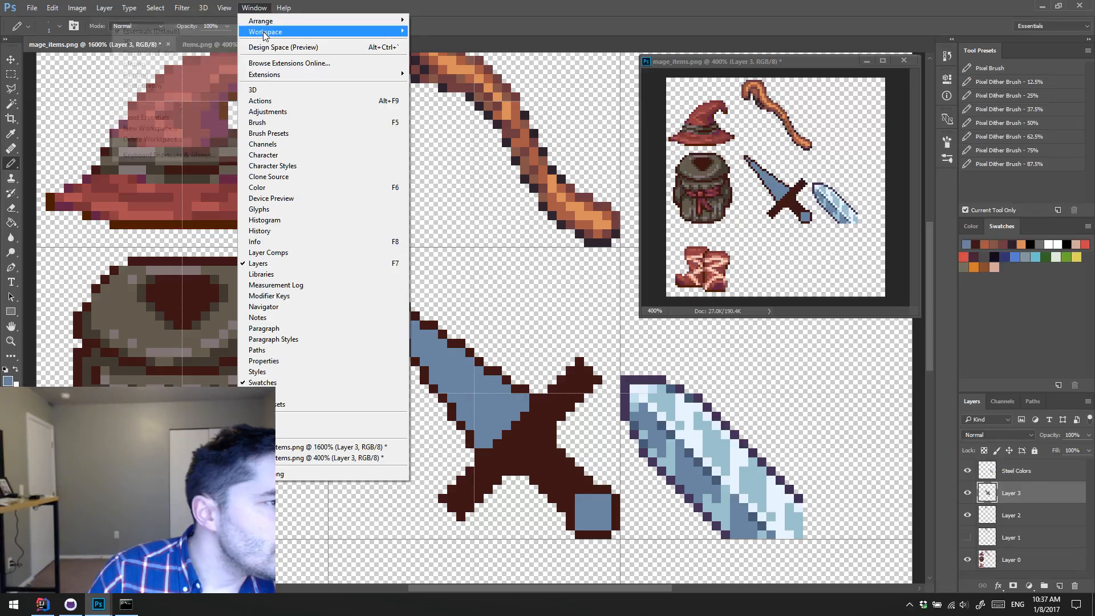
{"action": "mouse_move", "coordinate": [265, 35]}
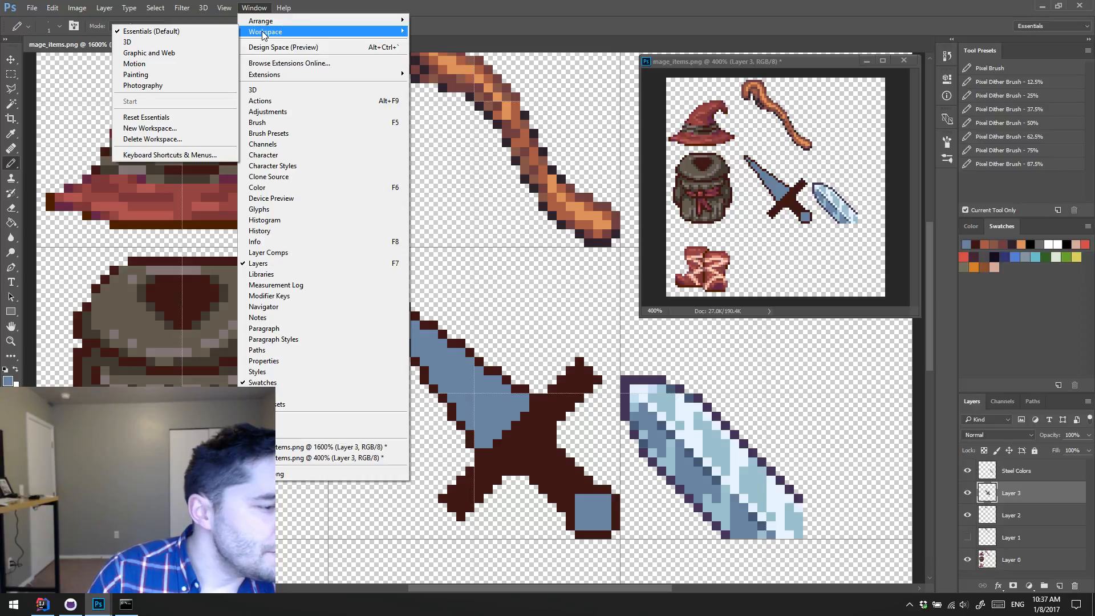
{"action": "left_click", "coordinate": [445, 12]}
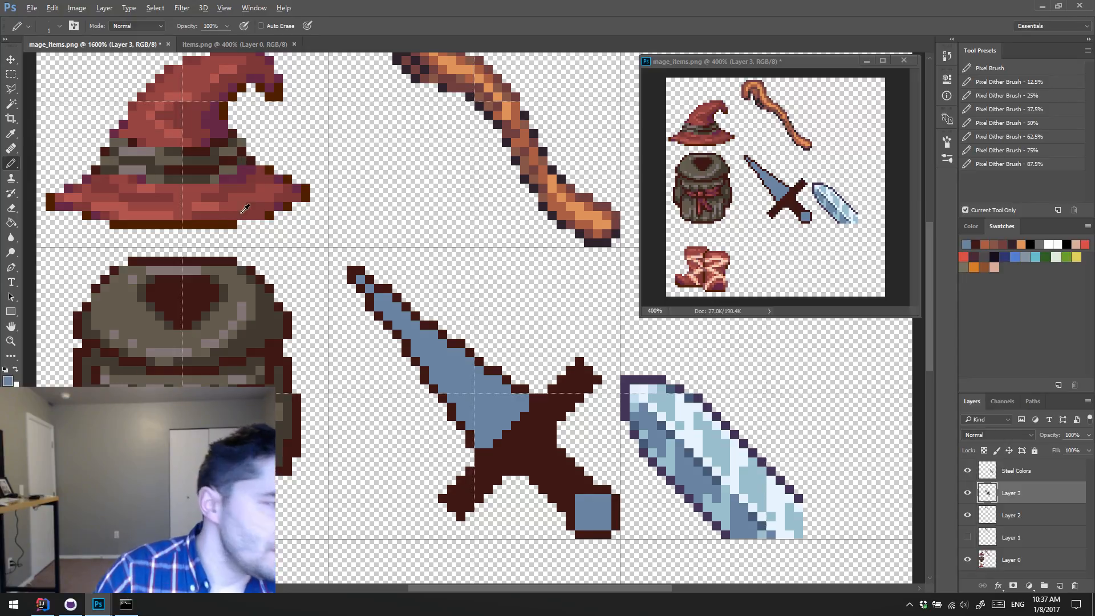
Step: Recolour the dagger's grip with the dark brown sampled from the hat brim and fill its centre with the hat's red
{"action": "left_click", "coordinate": [258, 209], "text": "alt"}
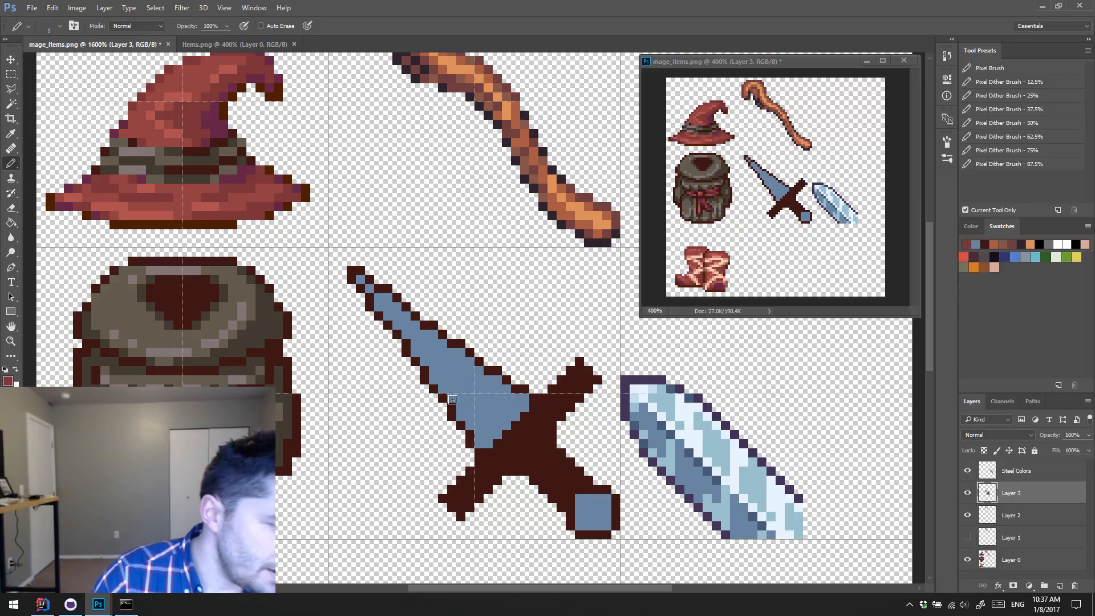
{"action": "left_click", "coordinate": [234, 220], "text": "alt"}
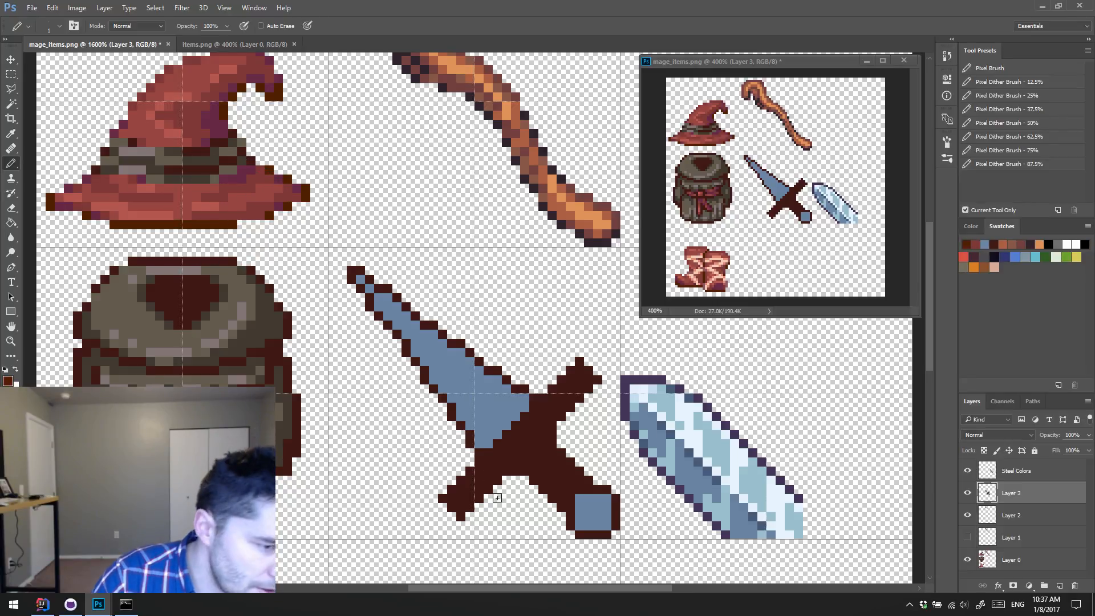
{"action": "mouse_move", "coordinate": [545, 470]}
{"action": "left_mouse_down"}
{"action": "mouse_move", "coordinate": [519, 470]}
{"action": "mouse_move", "coordinate": [546, 446]}
{"action": "mouse_move", "coordinate": [547, 465]}
{"action": "mouse_move", "coordinate": [549, 445]}
{"action": "mouse_move", "coordinate": [550, 467]}
{"action": "mouse_move", "coordinate": [551, 446]}
{"action": "mouse_move", "coordinate": [551, 474]}
{"action": "mouse_move", "coordinate": [551, 437]}
{"action": "left_mouse_up"}
{"action": "left_click_drag", "start_coordinate": [552, 473], "coordinate": [564, 464]}
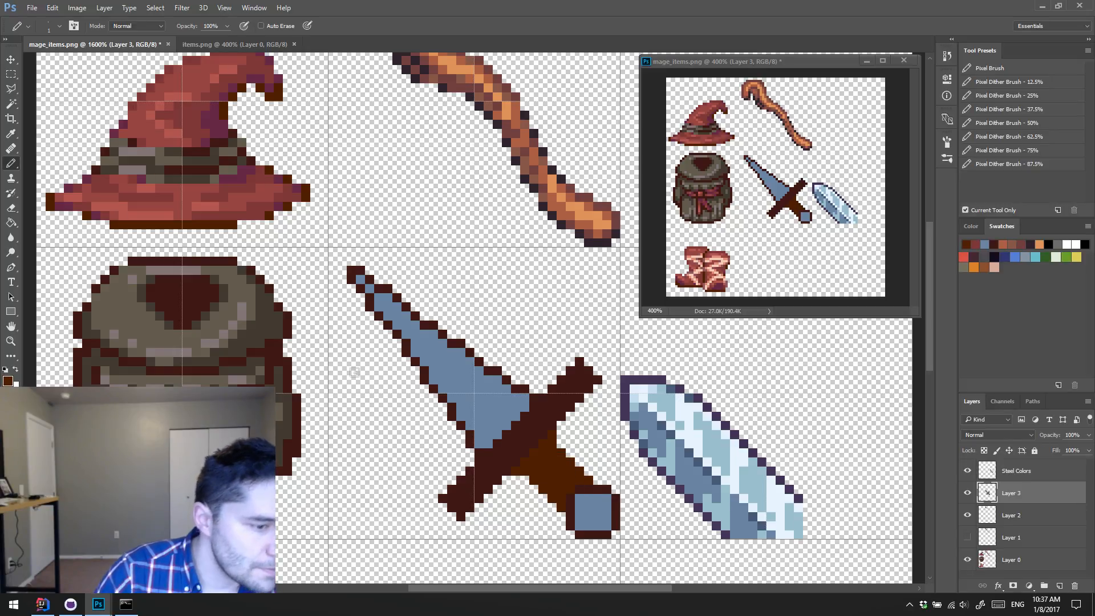
{"action": "left_click", "coordinate": [192, 193], "text": "alt"}
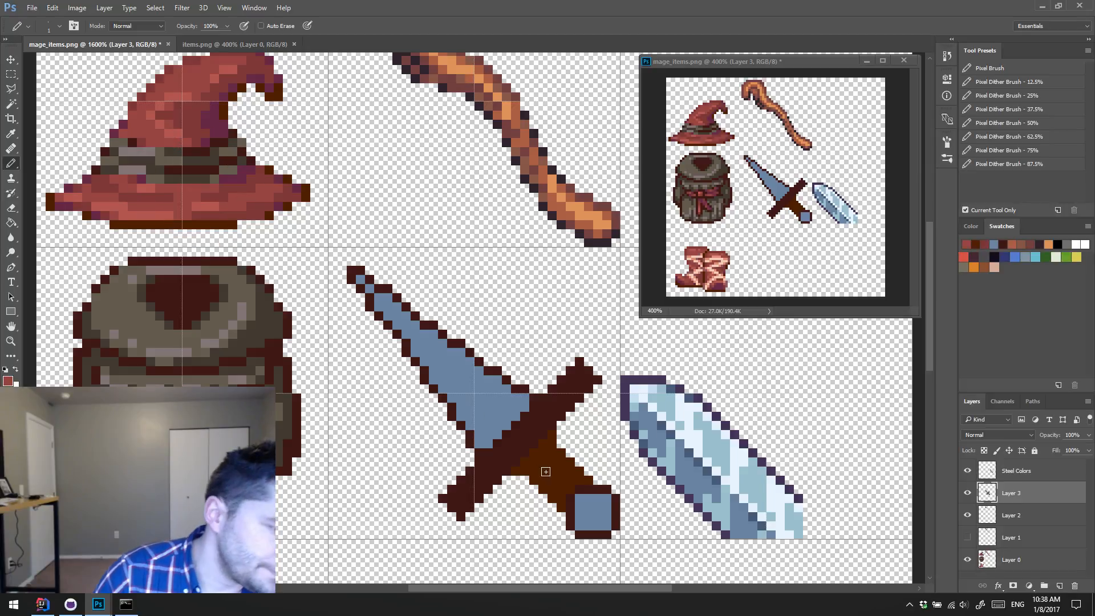
{"action": "mouse_move", "coordinate": [540, 467]}
{"action": "left_mouse_down"}
{"action": "mouse_move", "coordinate": [559, 471]}
{"action": "mouse_move", "coordinate": [556, 488]}
{"action": "mouse_move", "coordinate": [567, 483]}
{"action": "left_mouse_up"}
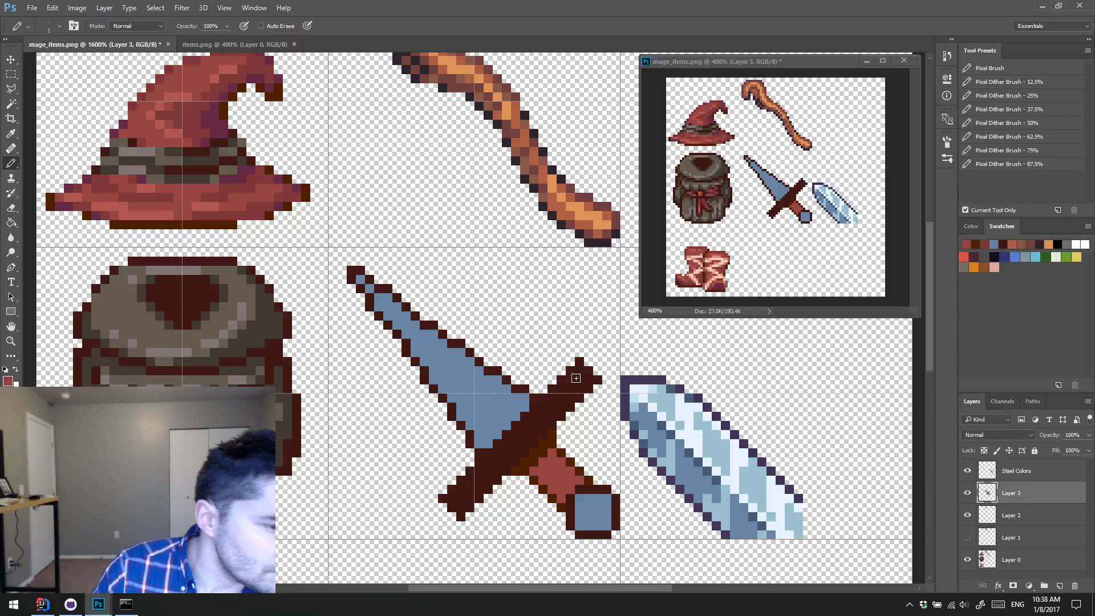
Step: Draw a near-white highlight line down the blade's centre from tip to guard, sampling the colour from the reference blade
{"action": "left_click", "coordinate": [674, 425], "text": "alt"}
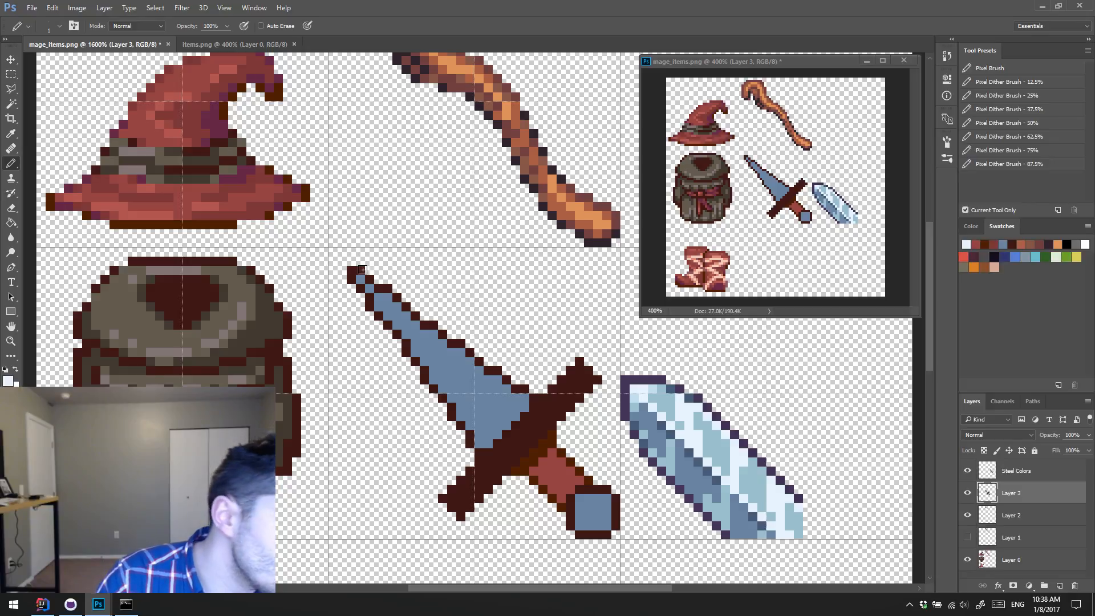
{"action": "left_click", "coordinate": [511, 432], "text": "shift"}
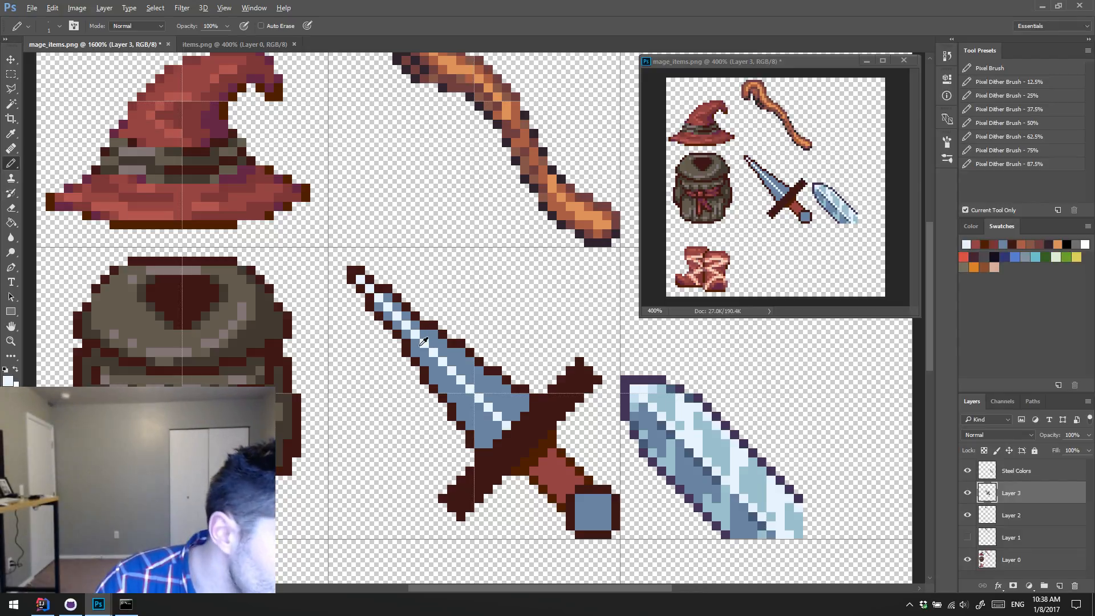
{"action": "left_click", "coordinate": [424, 341], "text": "alt"}
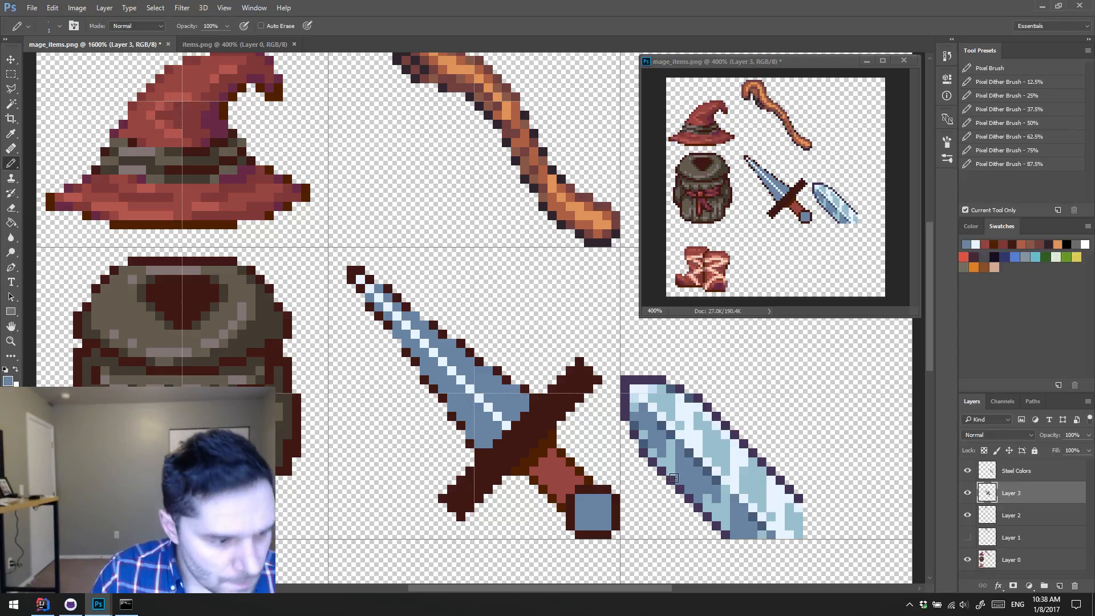
Step: Fill the blade's upper-right half with the pale teal-blue sampled from the reference blade, using the Paint Bucket
{"action": "left_click", "coordinate": [721, 451], "text": "alt"}
{"action": "key", "text": "g"}
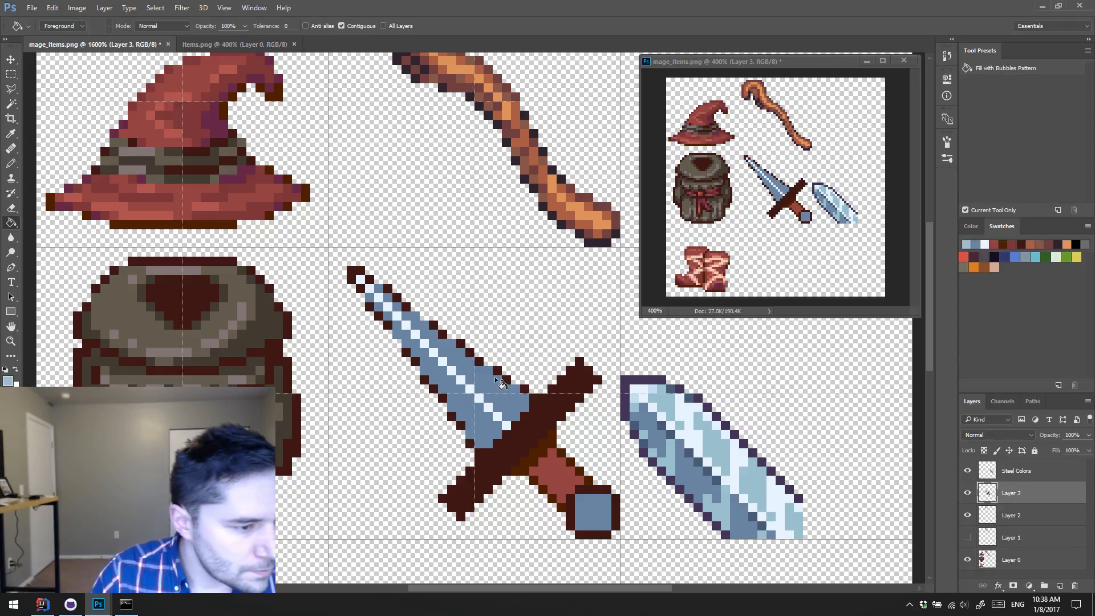
{"action": "left_click", "coordinate": [490, 364]}
Step: Recolour the blade's outline along both edges and around the tip with the dark purple sampled from the reference blade's outline
{"action": "key", "text": "b"}
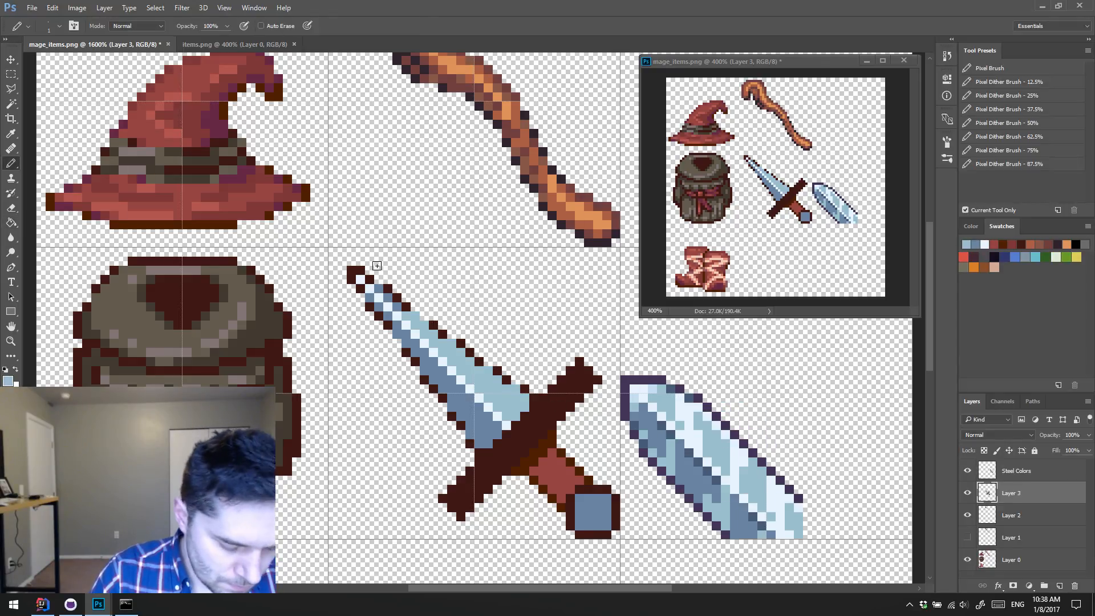
{"action": "left_click", "coordinate": [708, 406], "text": "alt"}
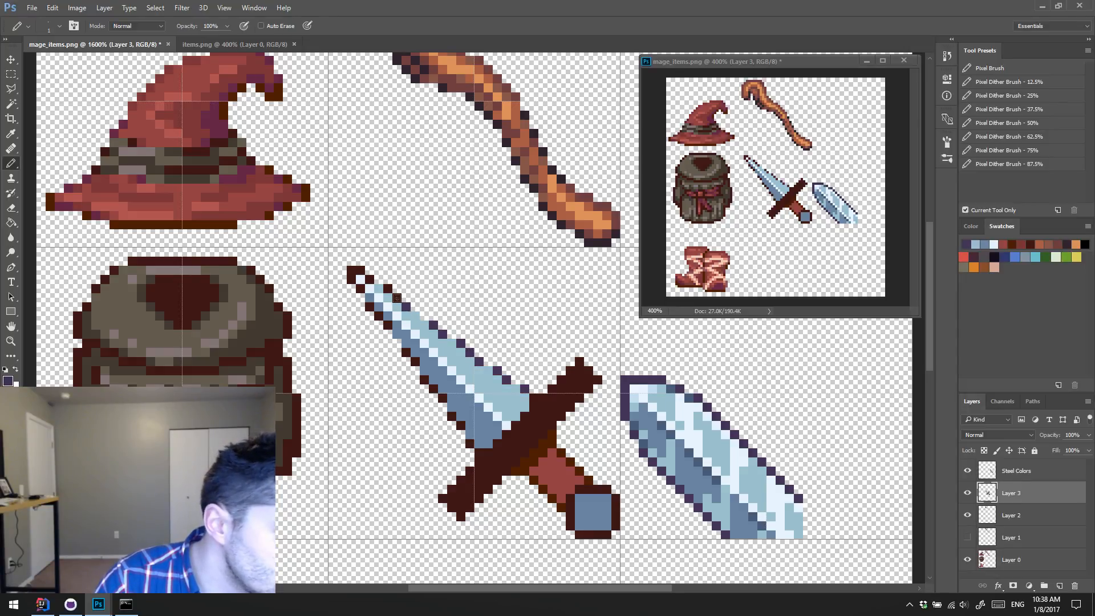
{"action": "left_click", "coordinate": [368, 280]}
{"action": "left_click_drag", "start_coordinate": [360, 272], "coordinate": [351, 278]}
{"action": "left_click", "coordinate": [362, 289]}
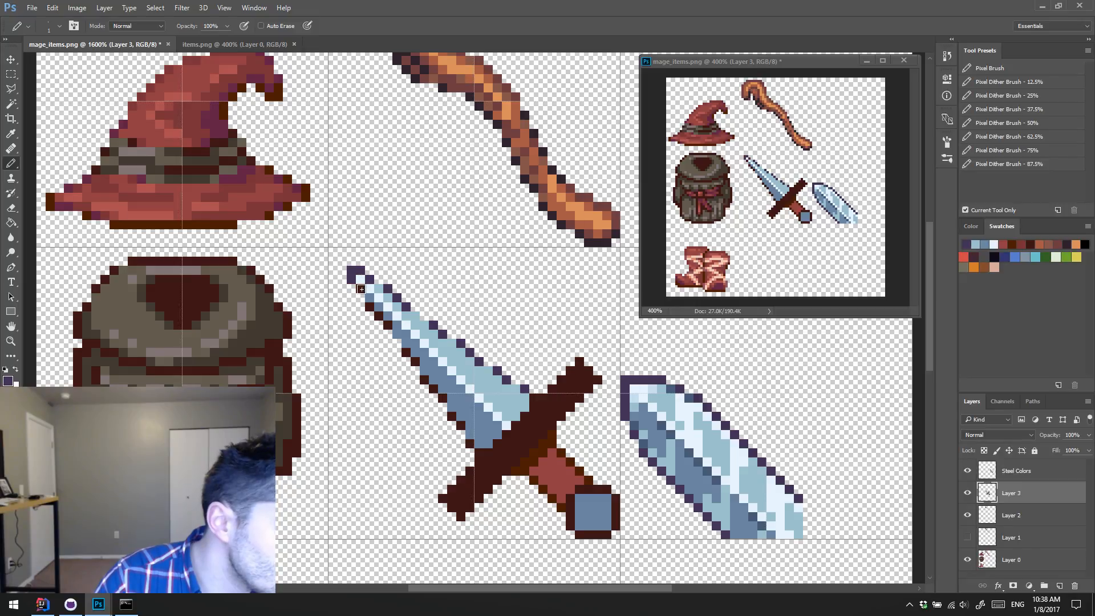
{"action": "left_click", "coordinate": [372, 307]}
{"action": "left_click", "coordinate": [377, 314]}
{"action": "left_click", "coordinate": [386, 325]}
{"action": "left_click", "coordinate": [406, 355]}
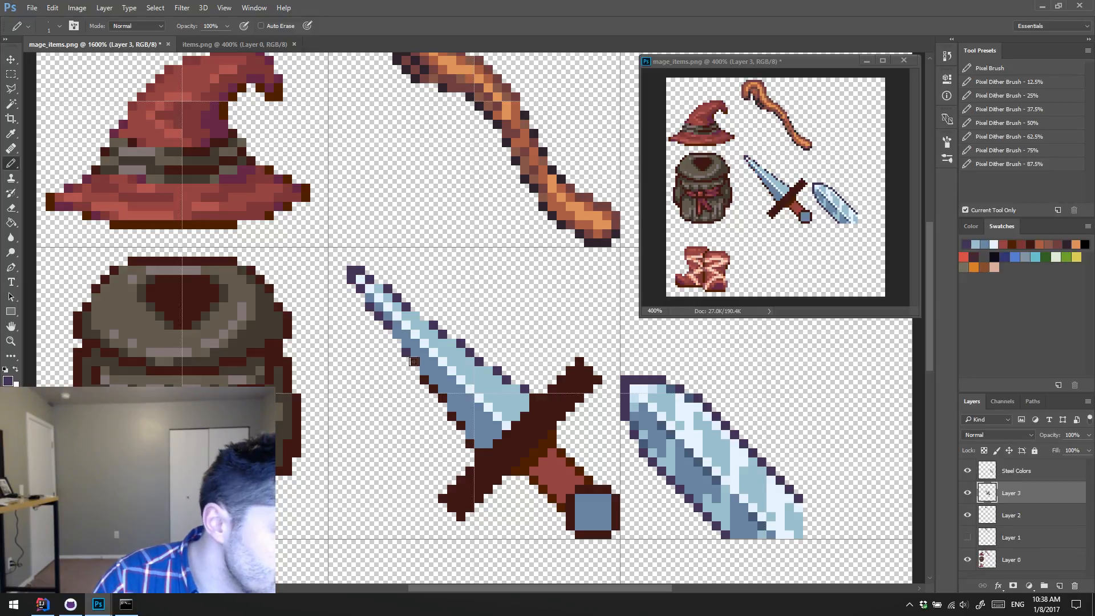
{"action": "left_click", "coordinate": [426, 381]}
{"action": "left_click", "coordinate": [434, 390]}
{"action": "left_click", "coordinate": [443, 397]}
{"action": "left_click", "coordinate": [452, 417]}
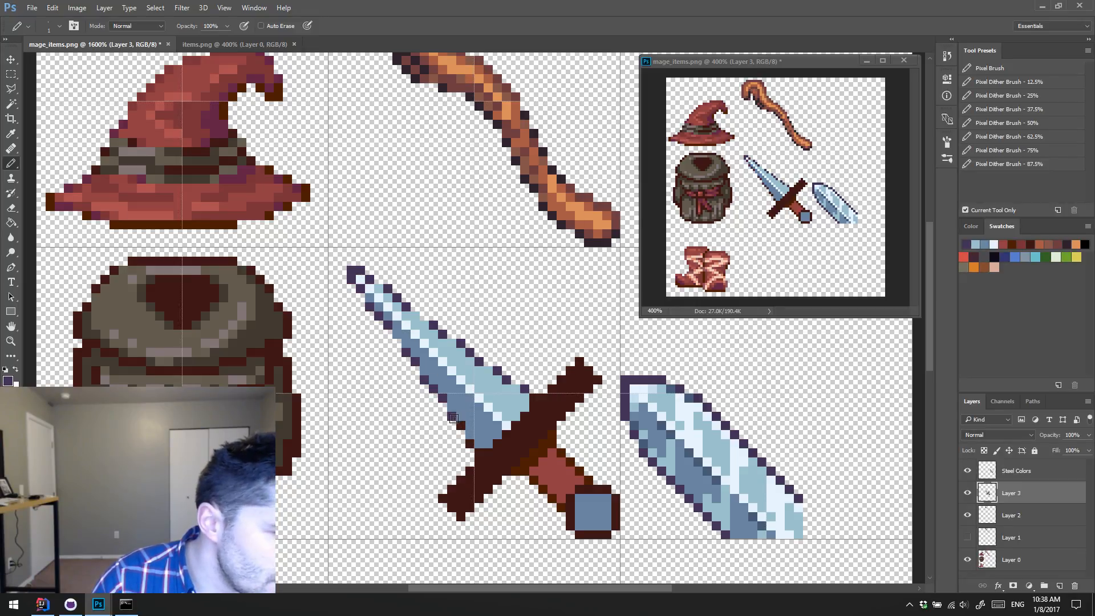
{"action": "left_click", "coordinate": [460, 425]}
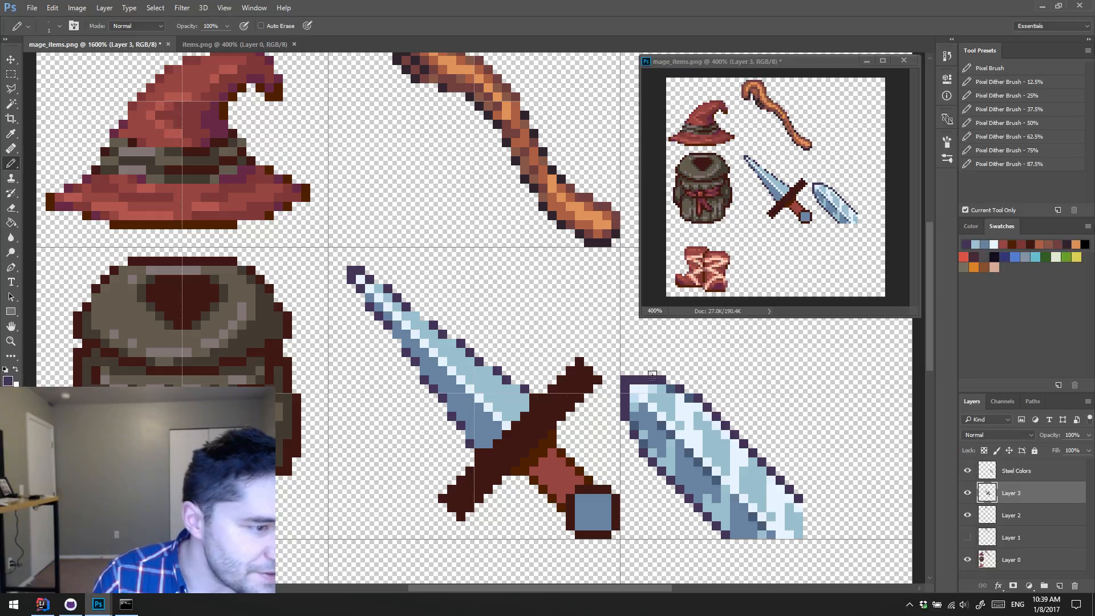
Step: Shade the dagger's blade beside its highlight line with slate-blue and pale-blue pixels sampled from the reference blade
{"action": "left_click", "coordinate": [693, 401], "text": "alt"}
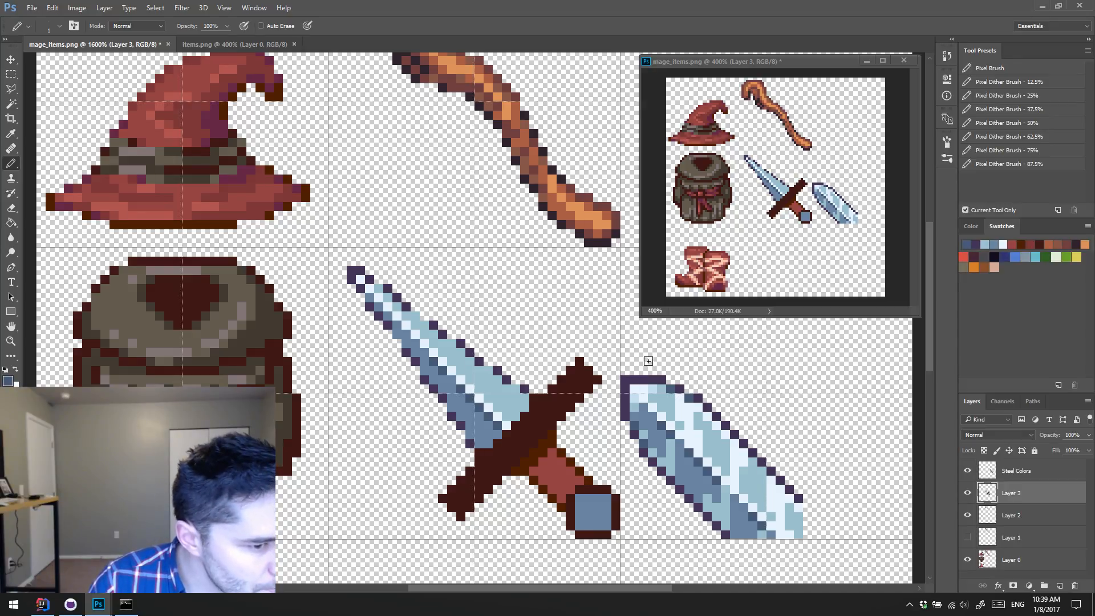
{"action": "left_click", "coordinate": [653, 380], "text": "alt"}
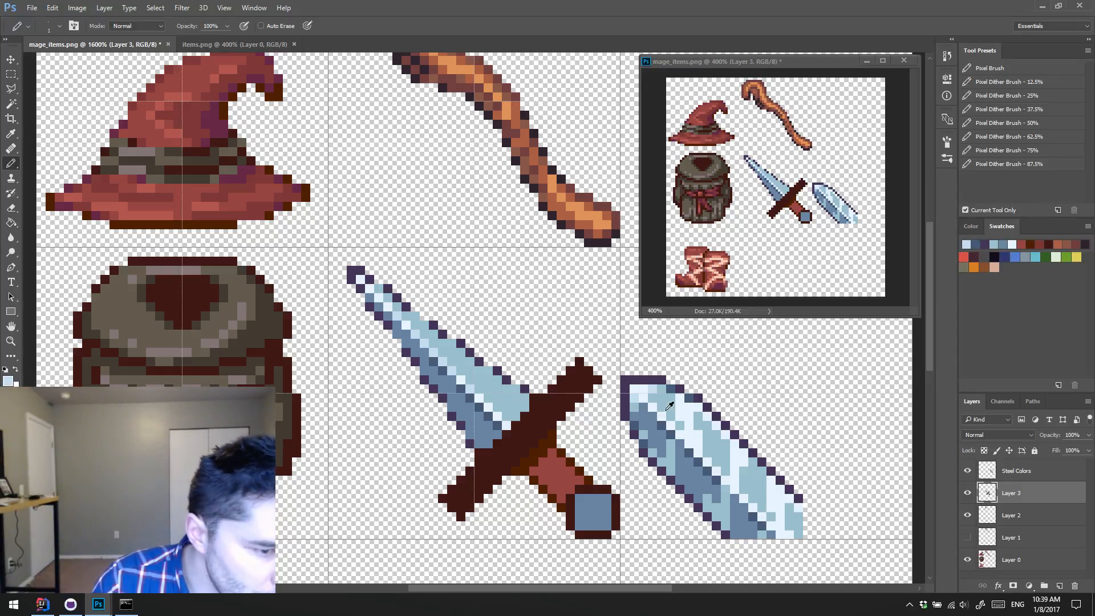
{"action": "left_click", "coordinate": [691, 396], "text": "alt"}
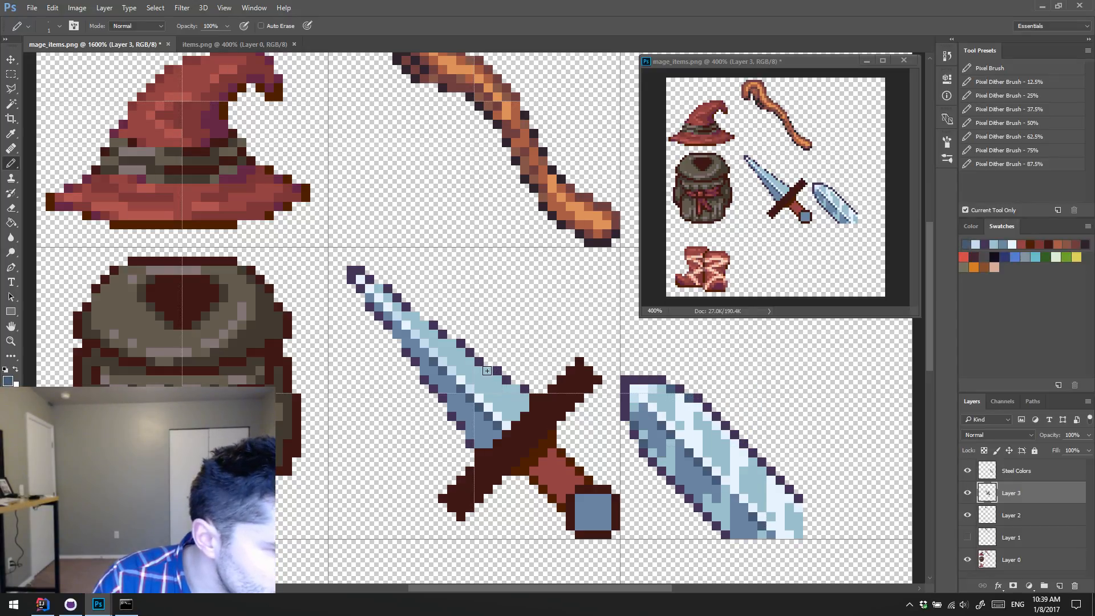
{"action": "left_click_drag", "start_coordinate": [487, 371], "coordinate": [494, 379]}
{"action": "left_click", "coordinate": [471, 412], "text": "alt"}
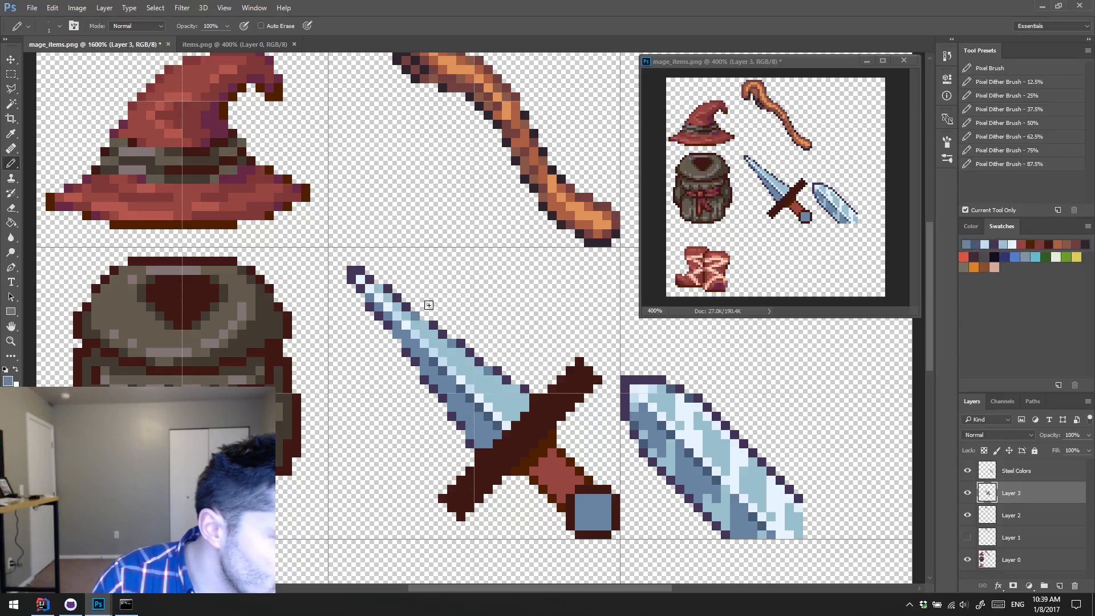
Step: Break up the blade's dark purple outline with slate-blue and mid-blue pixels, and recolour the blade's tip slate blue
{"action": "left_click", "coordinate": [410, 349], "text": "alt"}
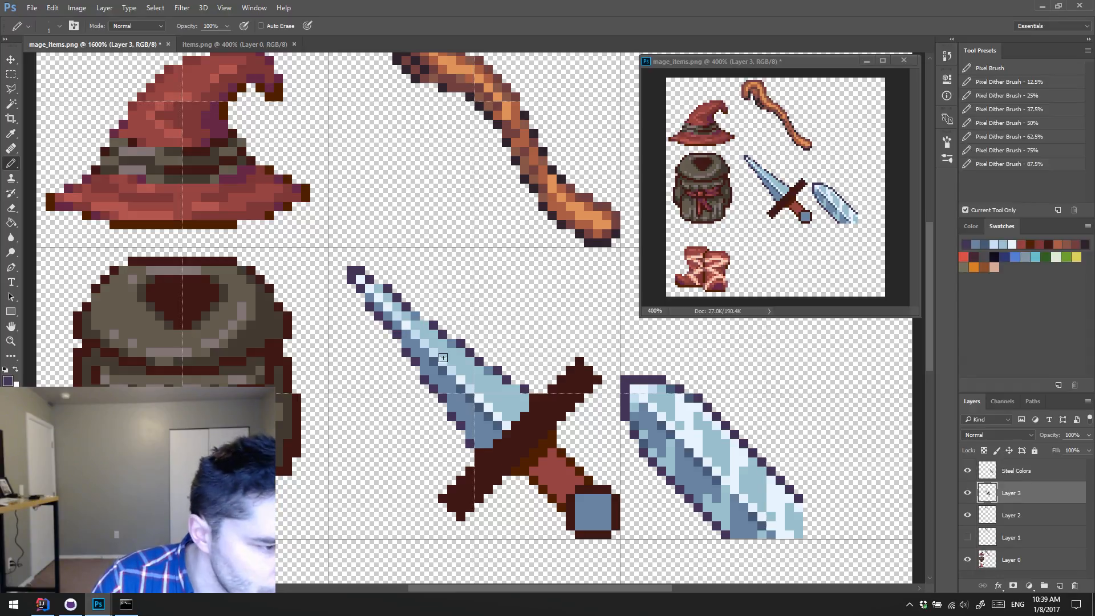
{"action": "left_click", "coordinate": [637, 417], "text": "alt"}
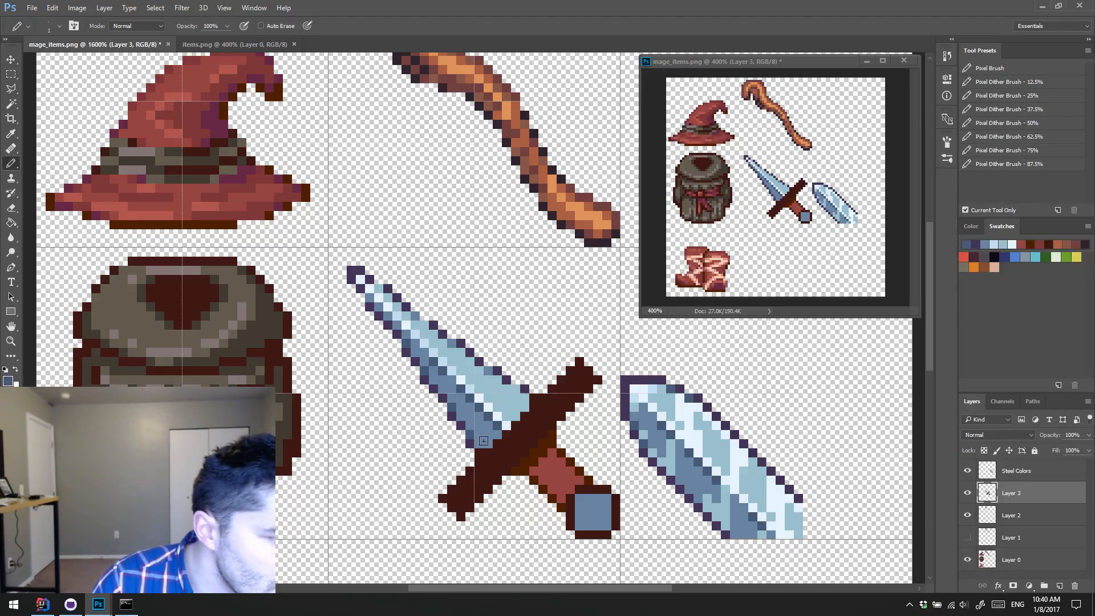
{"action": "left_click", "coordinate": [493, 374], "text": "alt"}
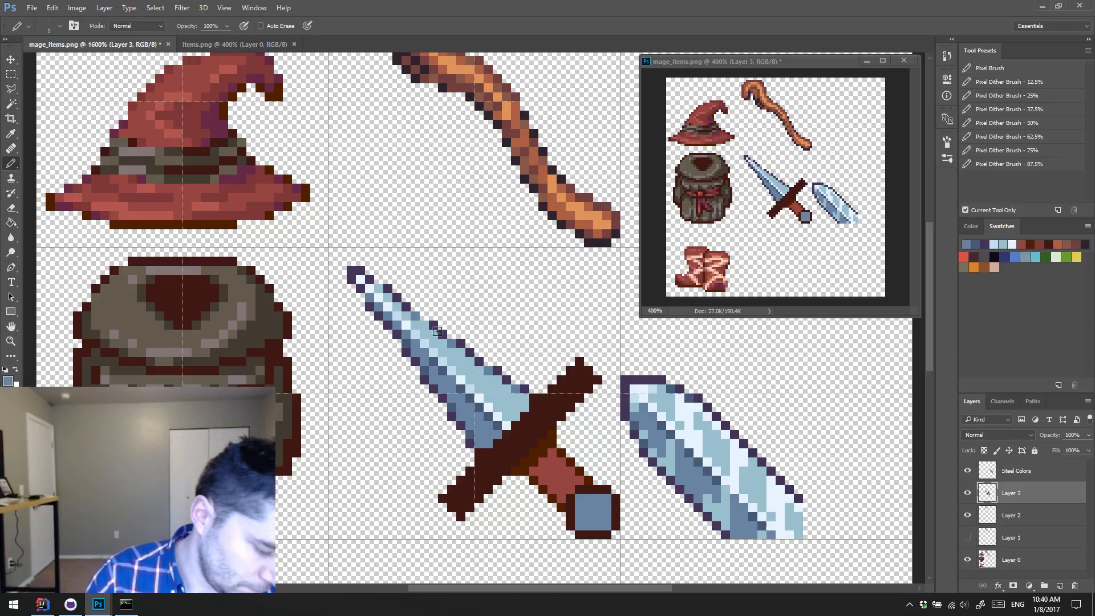
{"action": "left_click", "coordinate": [438, 369], "text": "alt"}
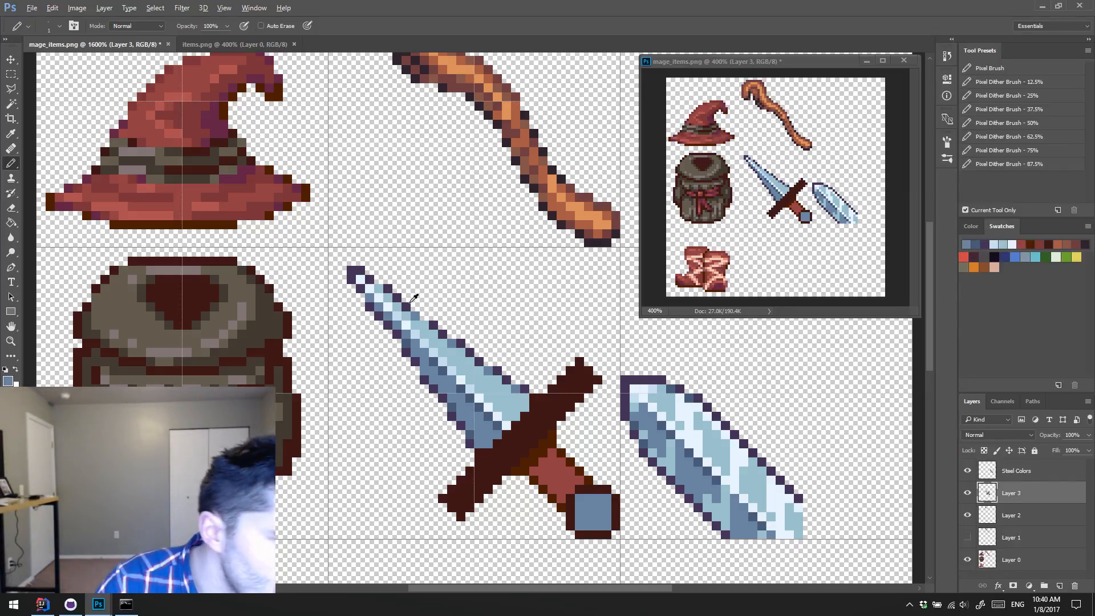
{"action": "left_click", "coordinate": [408, 342], "text": "alt"}
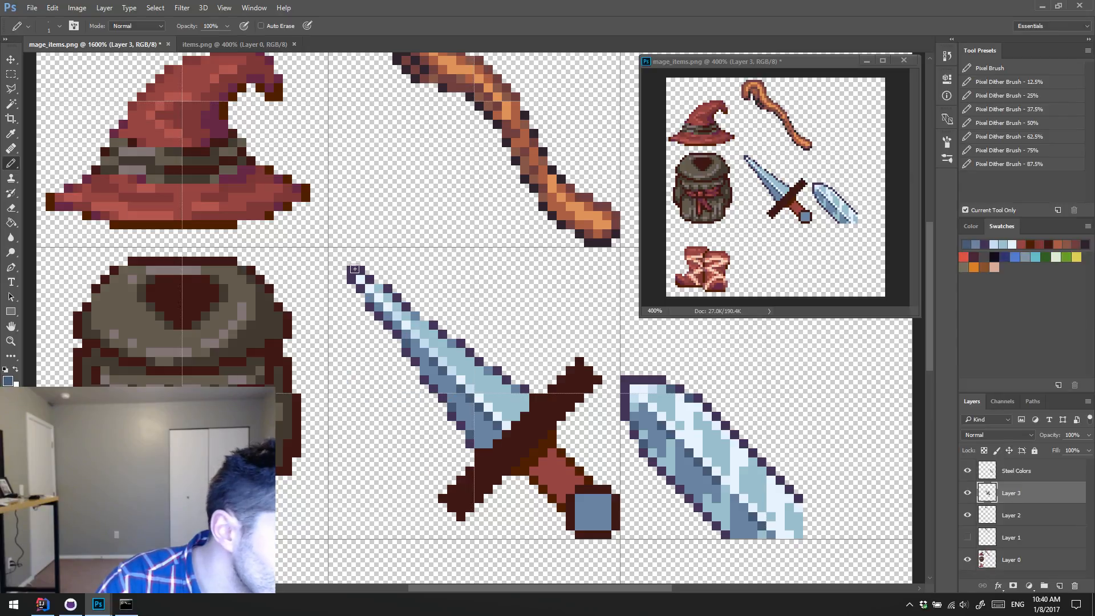
{"action": "left_click", "coordinate": [354, 268]}
{"action": "left_click", "coordinate": [380, 307], "text": "alt"}
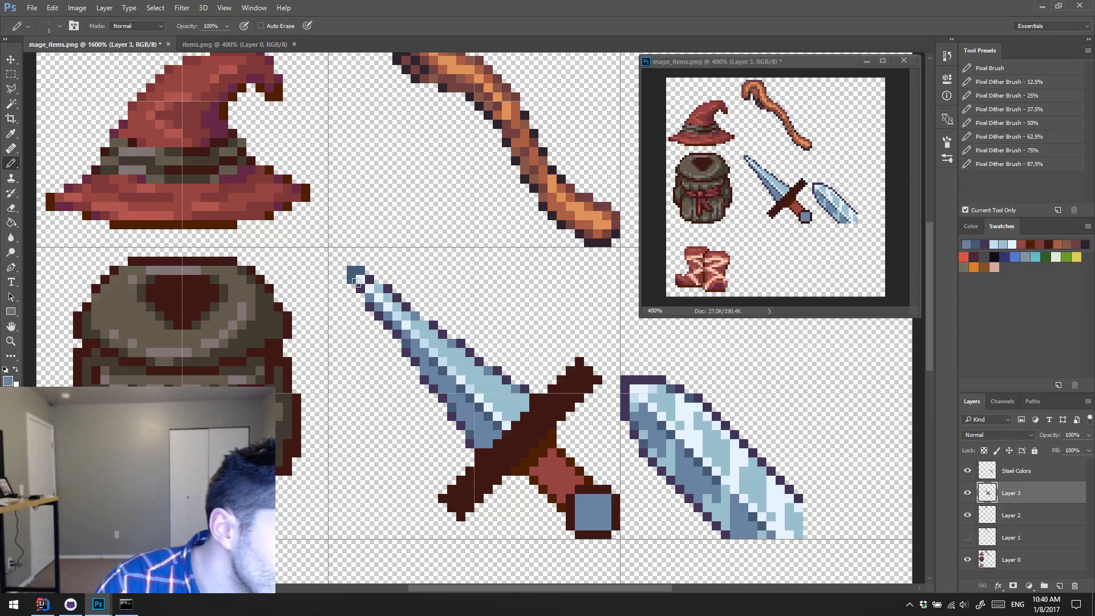
{"action": "left_click", "coordinate": [360, 272]}
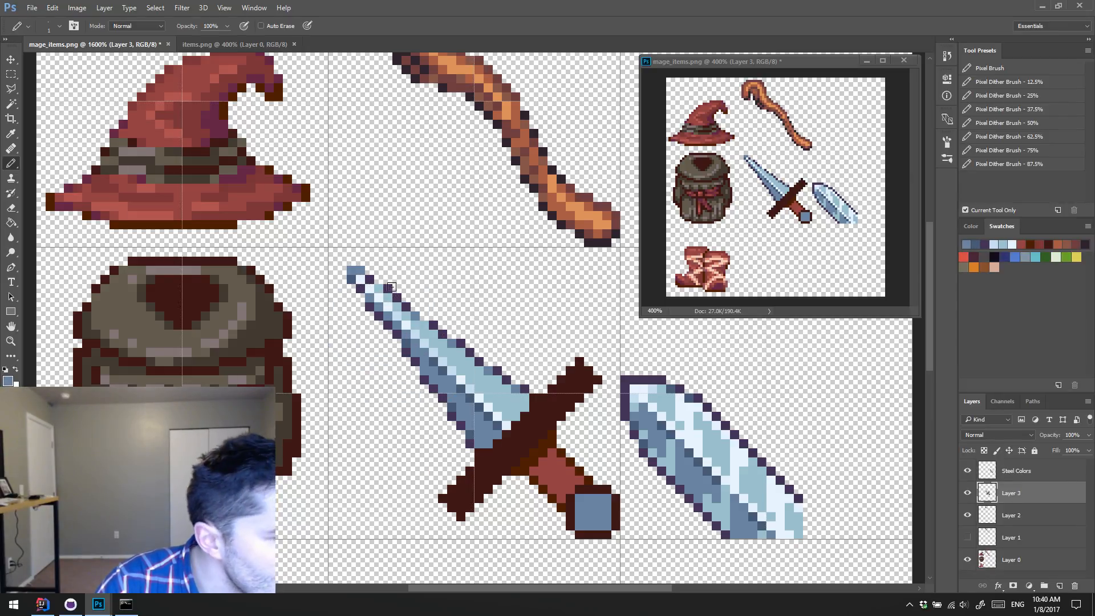
{"action": "left_click", "coordinate": [381, 287], "text": "alt"}
{"action": "left_click", "coordinate": [360, 272]}
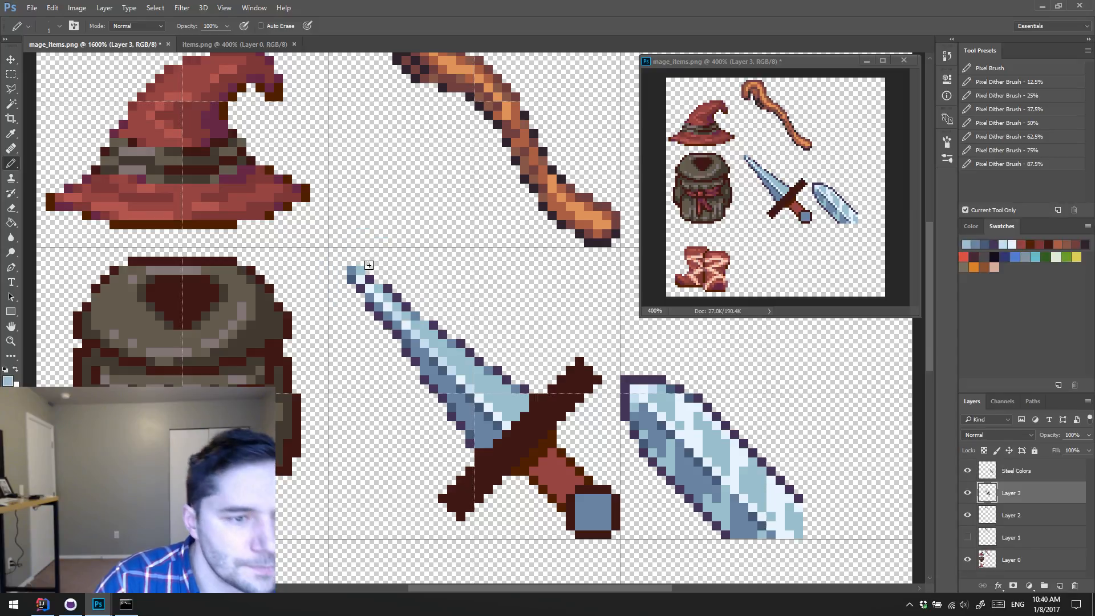
{"action": "key", "text": "ctrl+alt+z"}
{"action": "key", "text": "ctrl+alt+z"}
{"action": "key", "text": "ctrl+alt+z"}
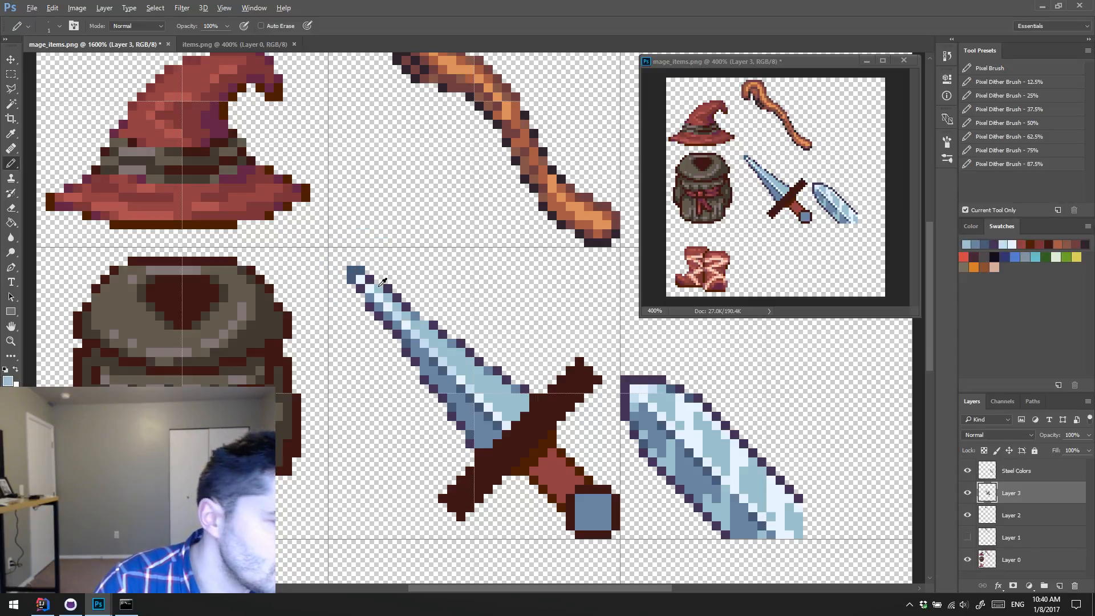
Step: Lighten part of the blade's tip with sampled mid-blue and highlight the grip with the lighter red sampled from the hat brim
{"action": "left_click", "coordinate": [371, 295], "text": "alt"}
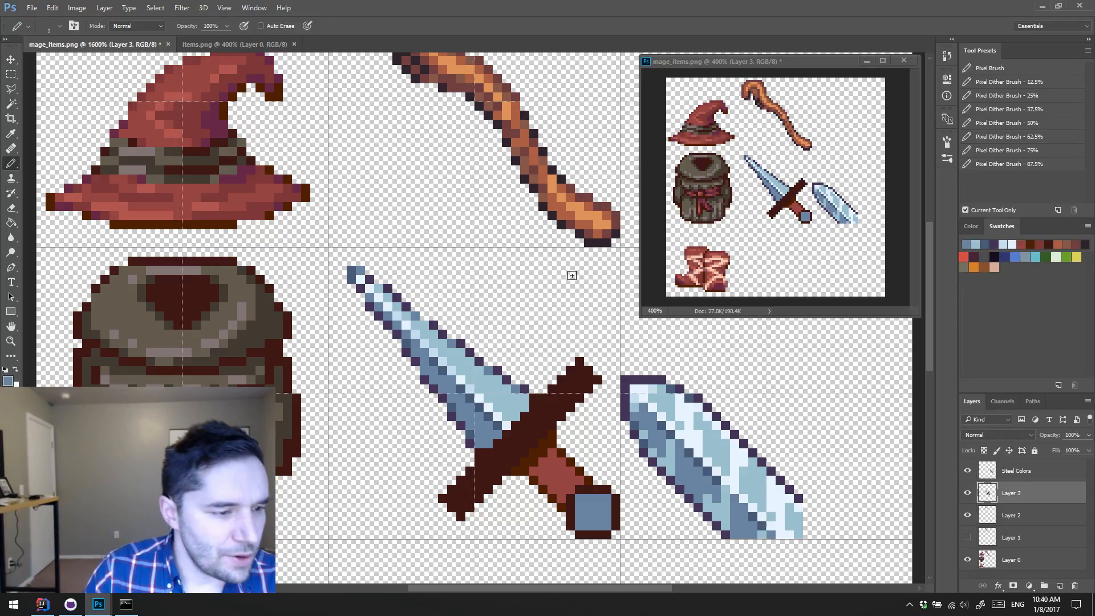
{"action": "mouse_move", "coordinate": [520, 314]}
{"action": "left_mouse_down"}
{"action": "mouse_move", "coordinate": [539, 160]}
{"action": "mouse_move", "coordinate": [537, 261]}
{"action": "mouse_move", "coordinate": [524, 303]}
{"action": "mouse_move", "coordinate": [538, 257]}
{"action": "mouse_move", "coordinate": [537, 276]}
{"action": "left_mouse_up"}
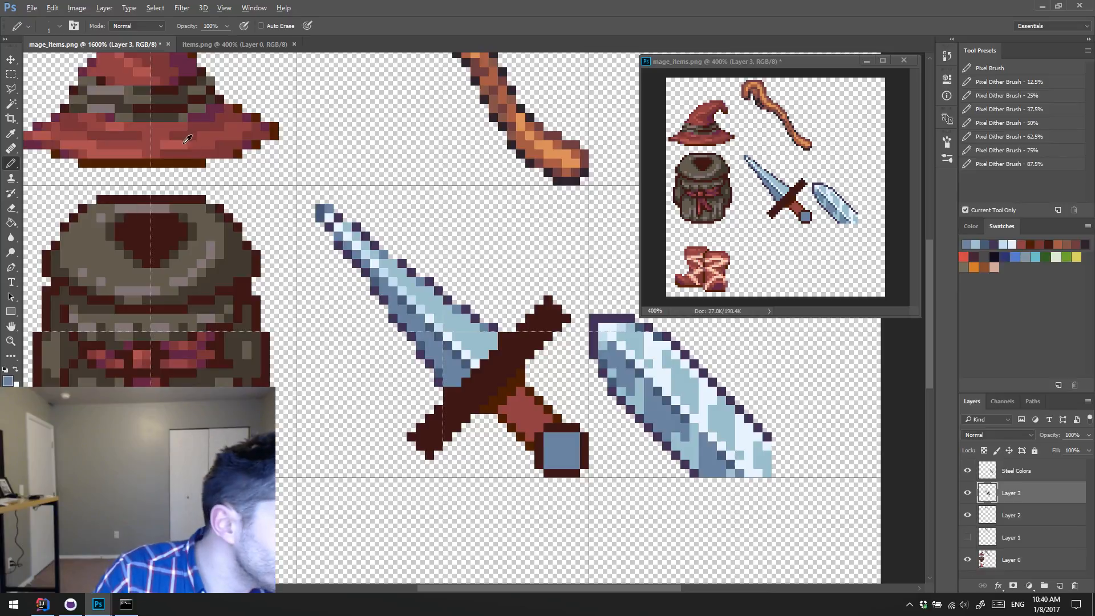
{"action": "left_click", "coordinate": [197, 157], "text": "alt"}
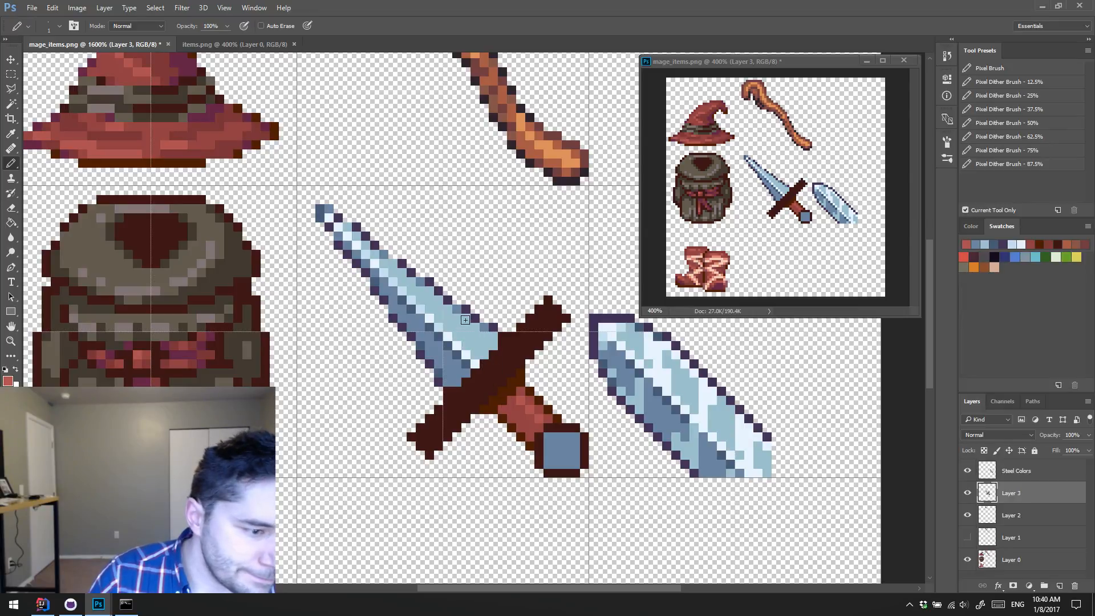
Step: Recolour the pommel's outline with the blade outline's dark purple and darken the pommel's centre
{"action": "left_click", "coordinate": [494, 327], "text": "alt"}
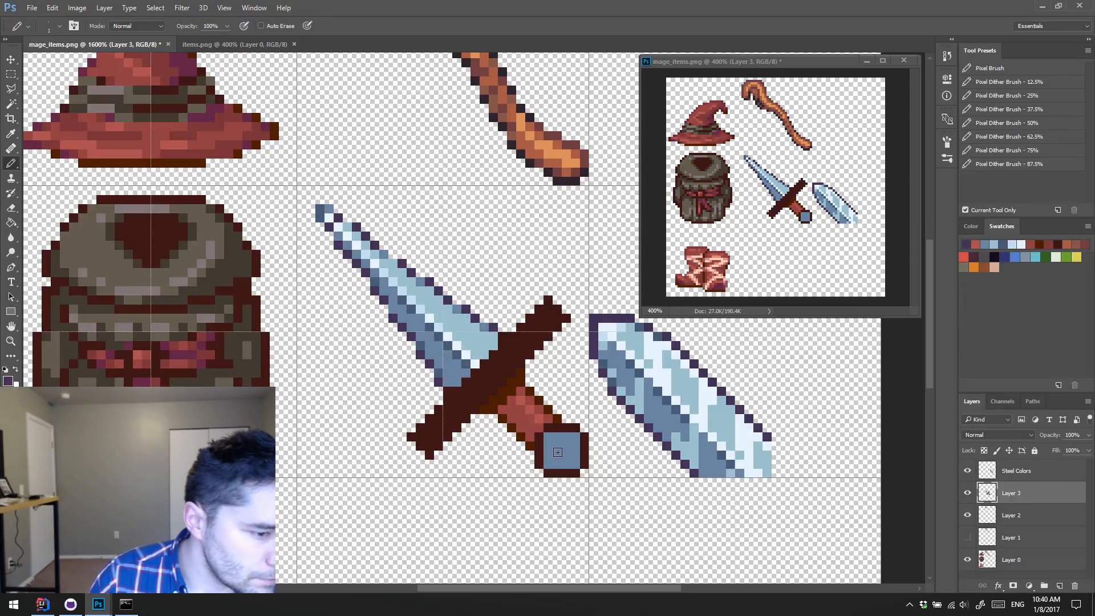
{"action": "mouse_move", "coordinate": [558, 454]}
{"action": "left_mouse_down"}
{"action": "mouse_move", "coordinate": [577, 433]}
{"action": "mouse_move", "coordinate": [580, 470]}
{"action": "mouse_move", "coordinate": [550, 470]}
{"action": "mouse_move", "coordinate": [574, 473]}
{"action": "mouse_move", "coordinate": [562, 427]}
{"action": "mouse_move", "coordinate": [565, 451]}
{"action": "left_mouse_up"}
{"action": "left_click", "coordinate": [460, 336], "text": "alt"}
{"action": "left_click", "coordinate": [462, 352], "text": "alt"}
Step: Shade the pommel with pale-blue highlights around its centre and slate-blue lower corners, using sampled steel colours
{"action": "left_click", "coordinate": [425, 306], "text": "alt"}
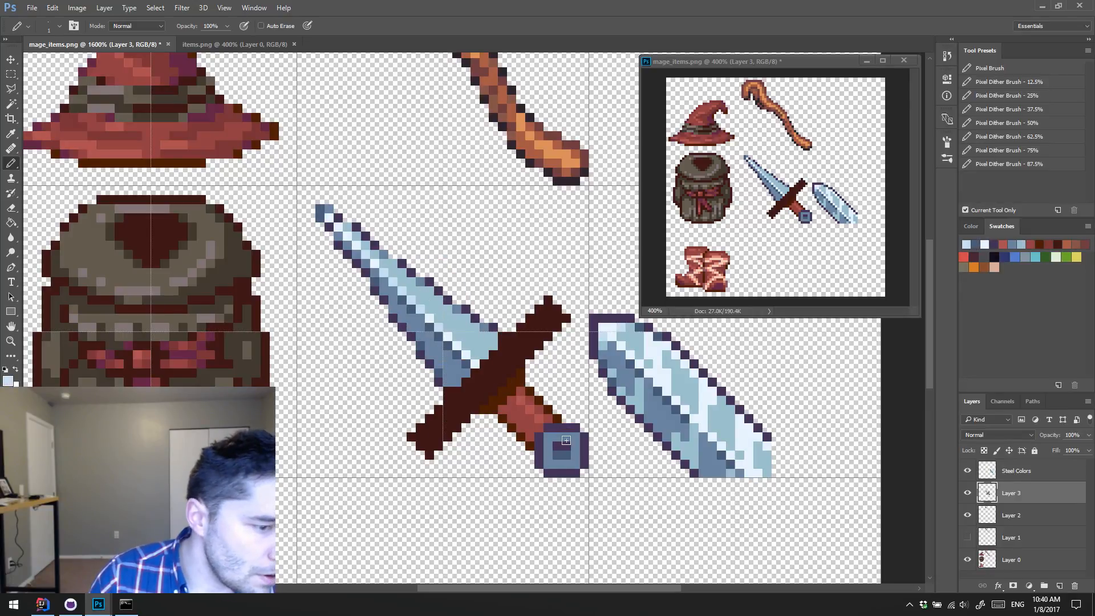
{"action": "left_click", "coordinate": [548, 446]}
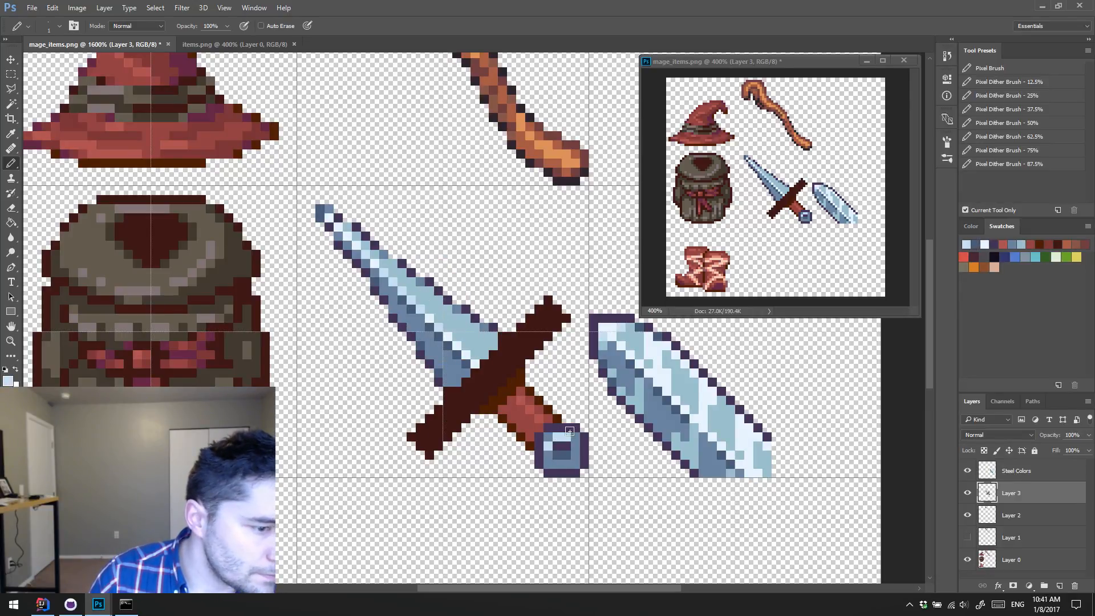
{"action": "left_click", "coordinate": [447, 316], "text": "alt"}
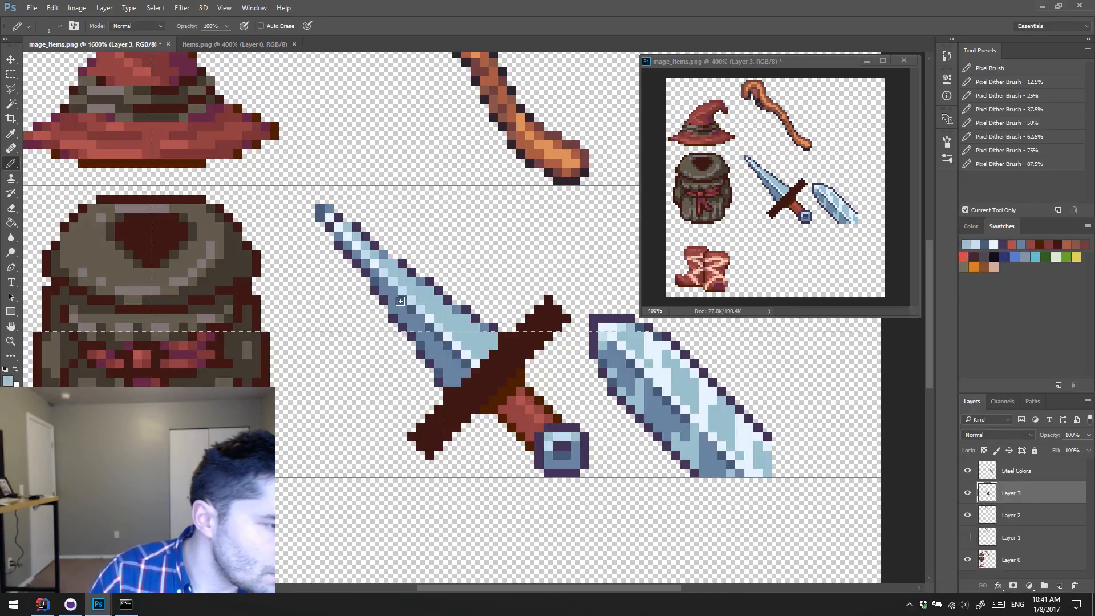
{"action": "left_click", "coordinate": [558, 452], "text": "alt"}
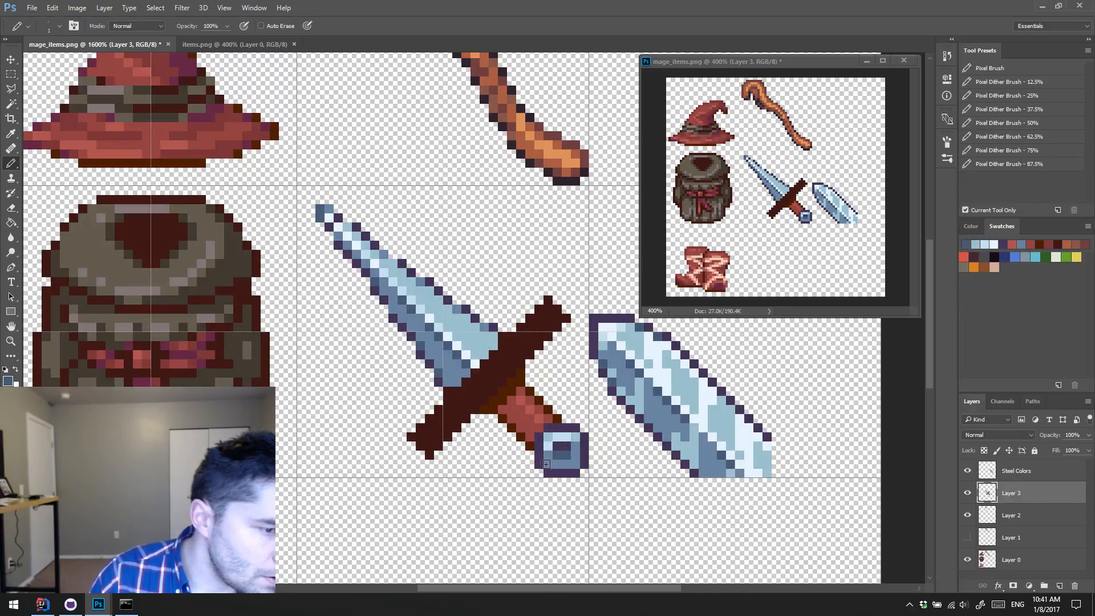
{"action": "left_click", "coordinate": [547, 465]}
{"action": "left_click", "coordinate": [575, 463]}
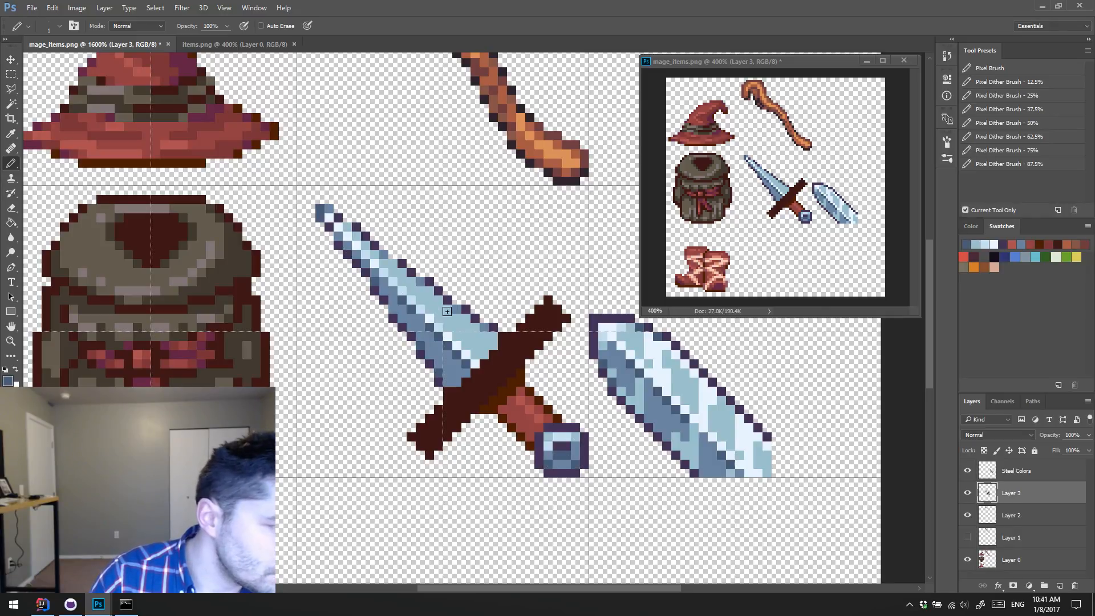
Step: Brighten the pommel's upper-left area with pale-blue and near-white highlight pixels sampled from the blade
{"action": "left_click", "coordinate": [447, 311], "text": "alt"}
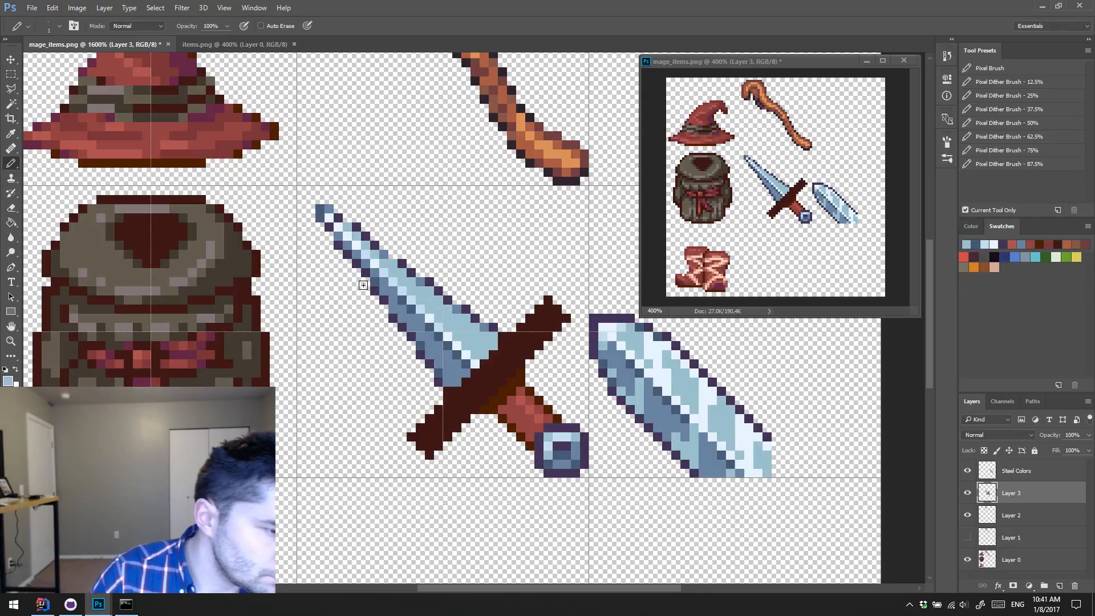
{"action": "left_click", "coordinate": [460, 323], "text": "alt"}
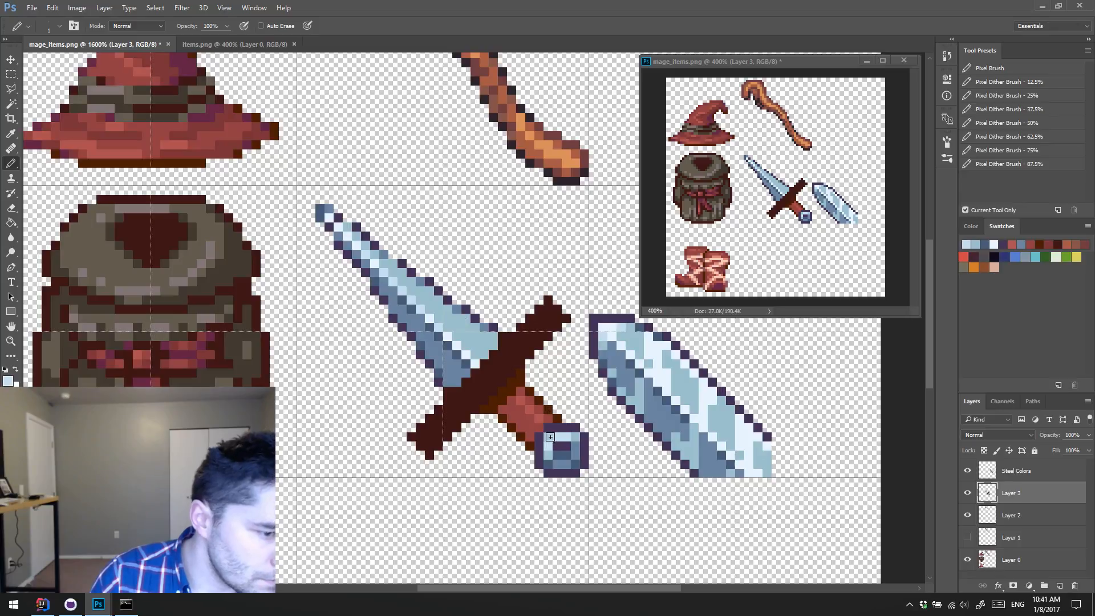
{"action": "left_click", "coordinate": [446, 326], "text": "alt"}
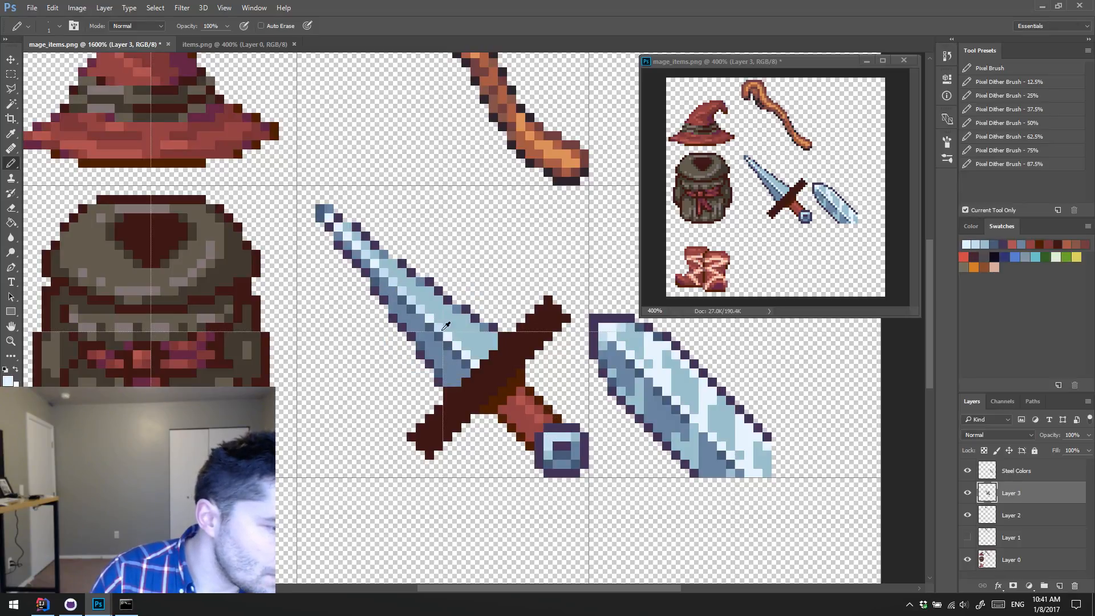
{"action": "left_click_drag", "start_coordinate": [545, 439], "coordinate": [559, 435]}
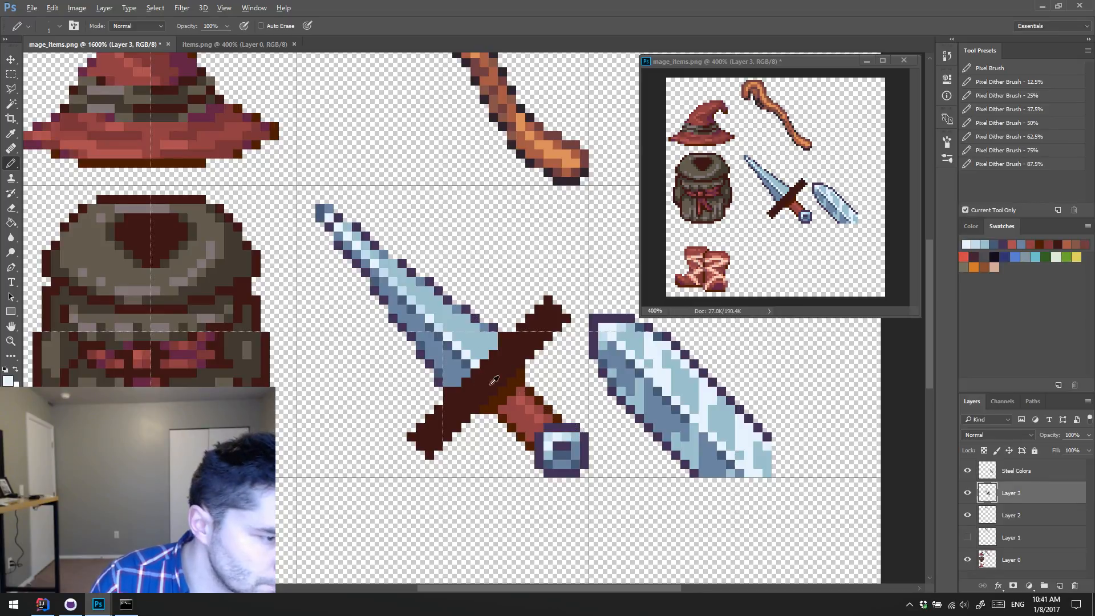
Step: Recolour the pommel's upper-left outline slate blue and soften its inner corners with mid-blue
{"action": "left_click", "coordinate": [457, 368], "text": "alt"}
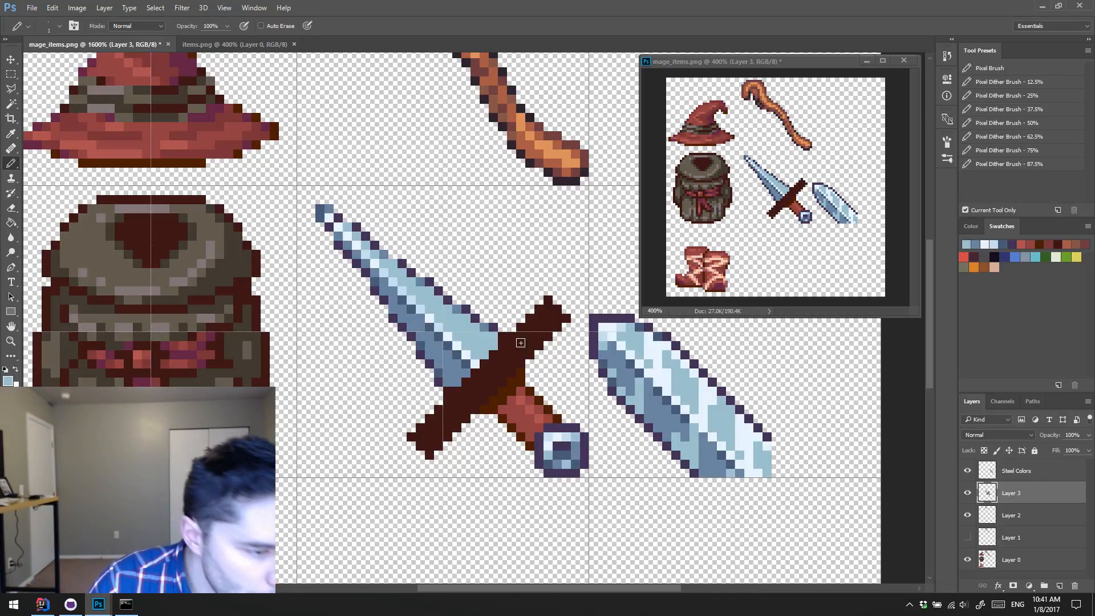
{"action": "left_click", "coordinate": [565, 452], "text": "alt"}
{"action": "left_click_drag", "start_coordinate": [542, 439], "coordinate": [568, 429]}
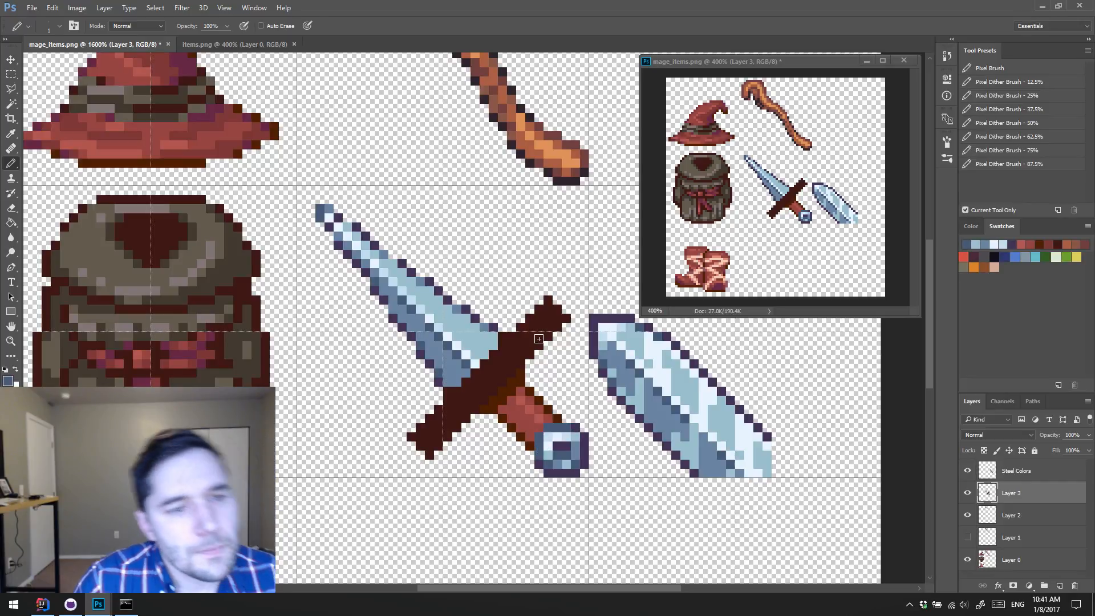
{"action": "left_click", "coordinate": [574, 451], "text": "alt"}
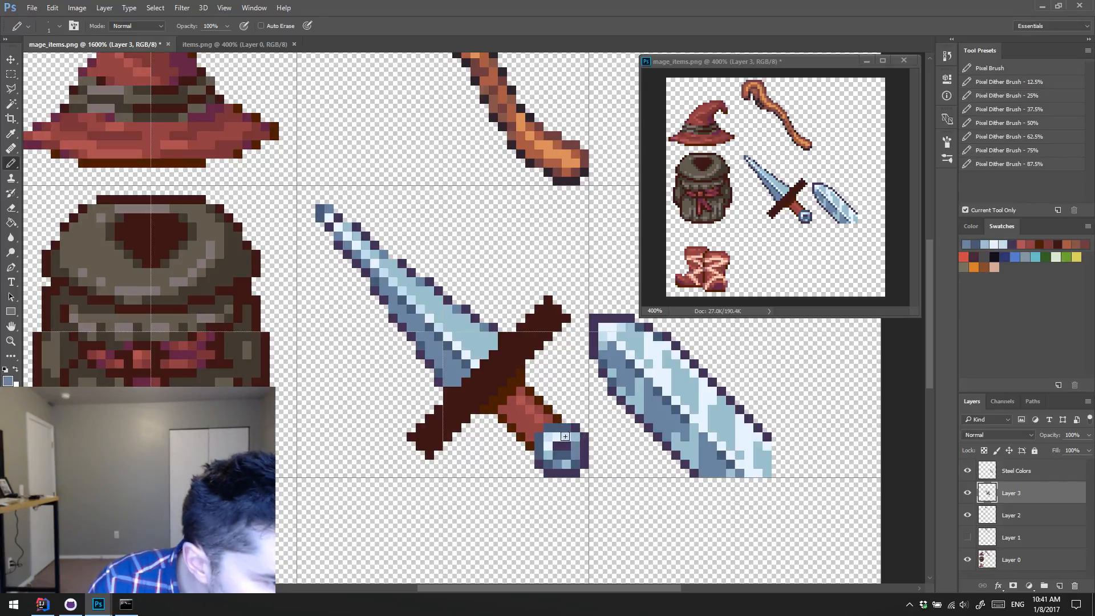
{"action": "left_click", "coordinate": [549, 438]}
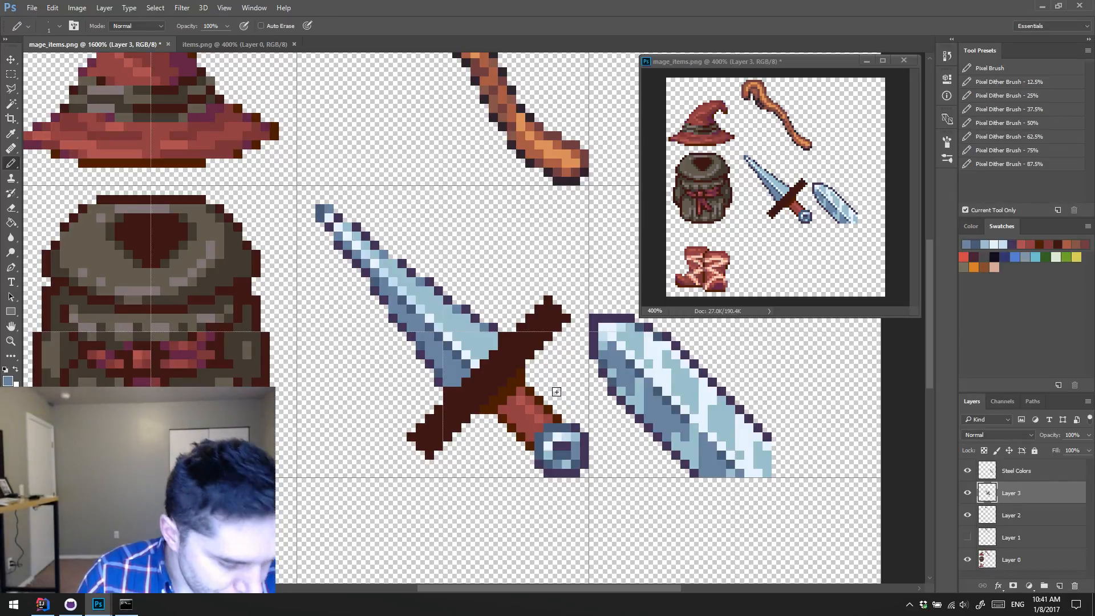
Step: Rework the pommel's dark centre with slate-blue and mid-blue pixels sampled from the pommel
{"action": "left_click", "coordinate": [568, 450], "text": "alt"}
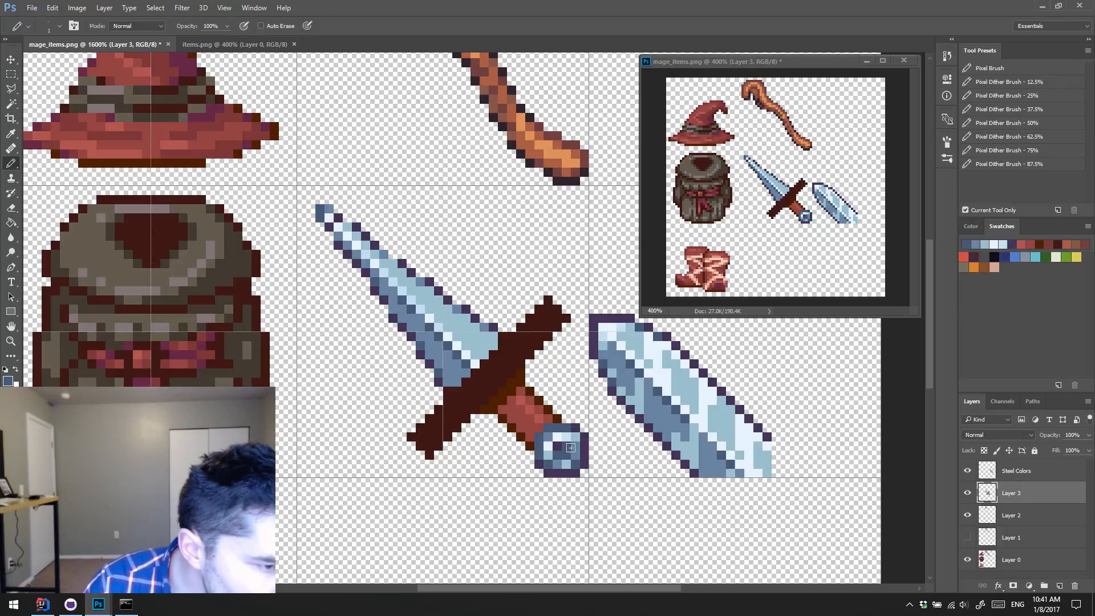
{"action": "left_click", "coordinate": [564, 447], "text": "alt"}
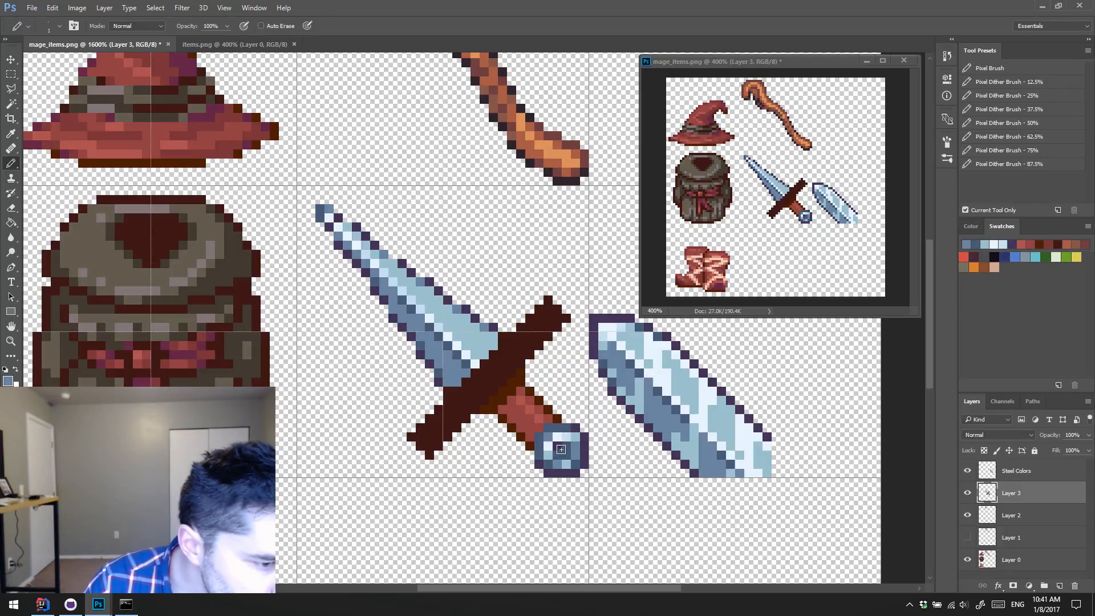
{"action": "left_click", "coordinate": [565, 454]}
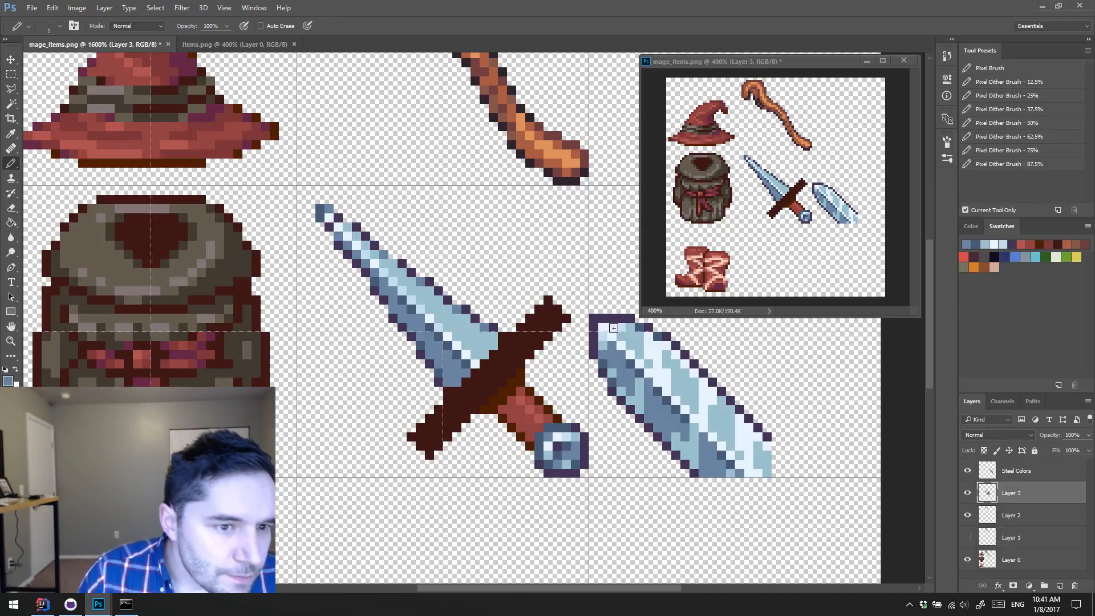
Step: Widen the pommel towards the grip with sampled slate-blue pixels and square off its outer corners with dark purple
{"action": "left_click", "coordinate": [573, 437], "text": "alt"}
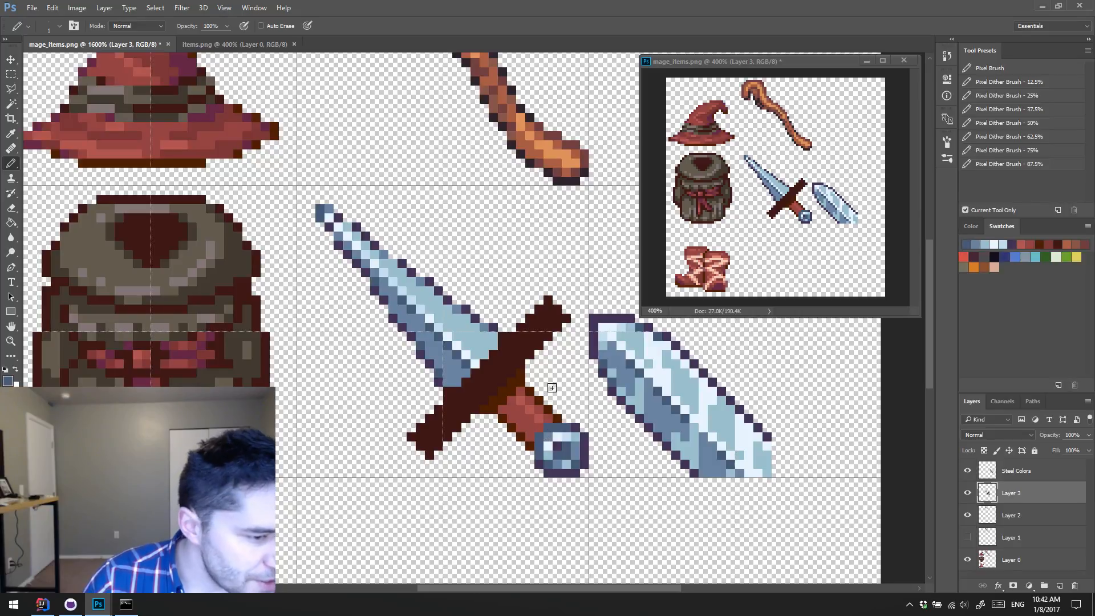
{"action": "left_click", "coordinate": [543, 450], "text": "alt"}
{"action": "left_click", "coordinate": [530, 445]}
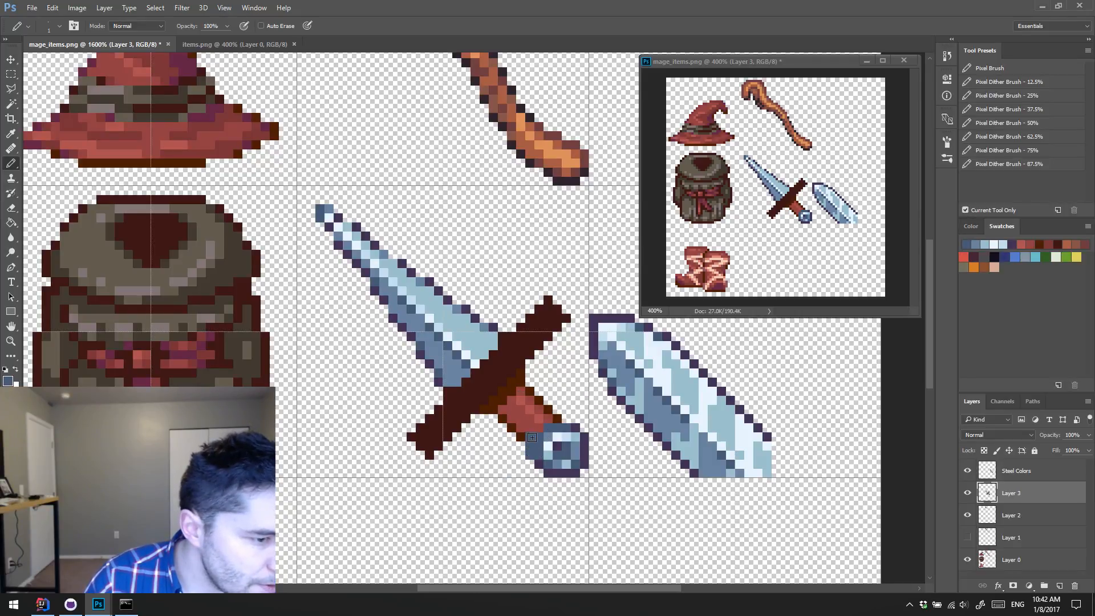
{"action": "left_click_drag", "start_coordinate": [562, 419], "coordinate": [542, 427]}
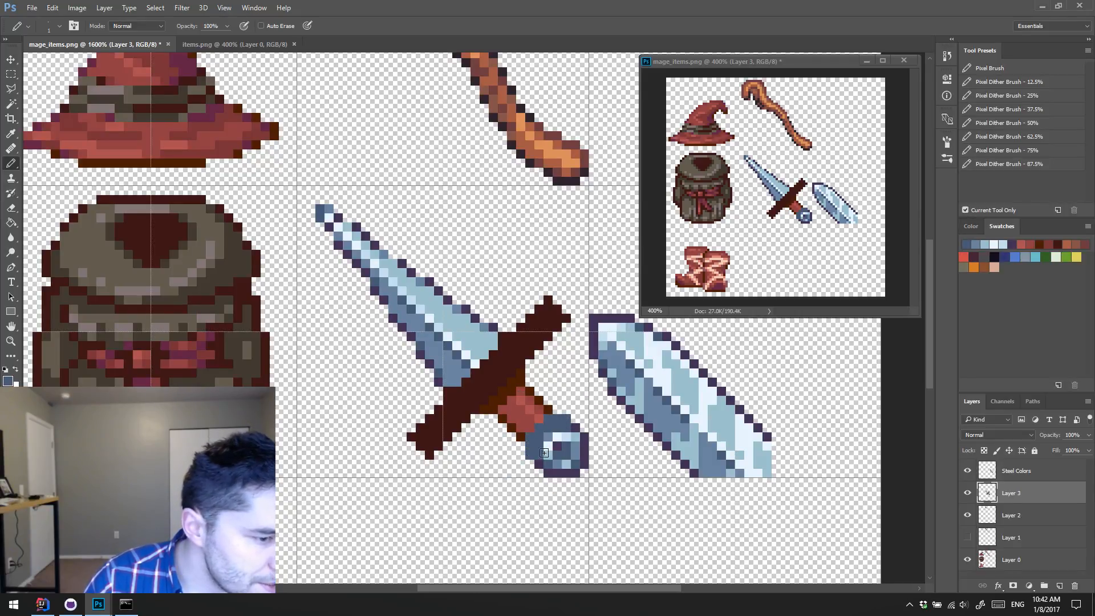
{"action": "left_click", "coordinate": [540, 463], "text": "alt"}
{"action": "left_click_drag", "start_coordinate": [531, 464], "coordinate": [539, 472]}
{"action": "left_click", "coordinate": [585, 428]}
{"action": "left_click", "coordinate": [576, 419]}
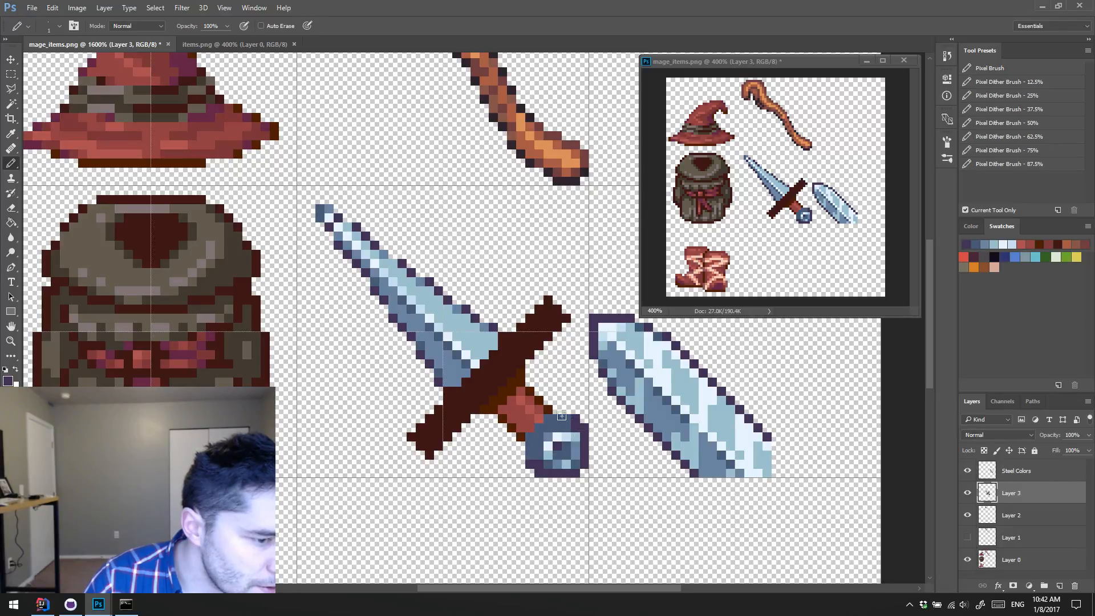
Step: Fill in the squared pommel's border area with slate and mid-blue and close its outline in dark purple
{"action": "left_click", "coordinate": [539, 455], "text": "alt"}
{"action": "left_click", "coordinate": [539, 464]}
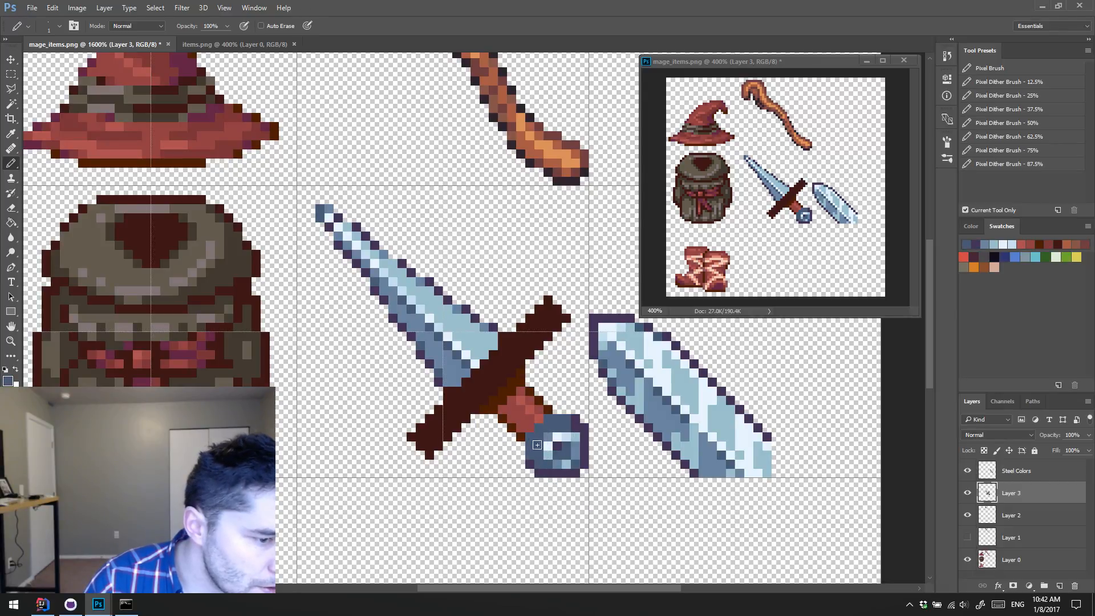
{"action": "left_click", "coordinate": [537, 423]}
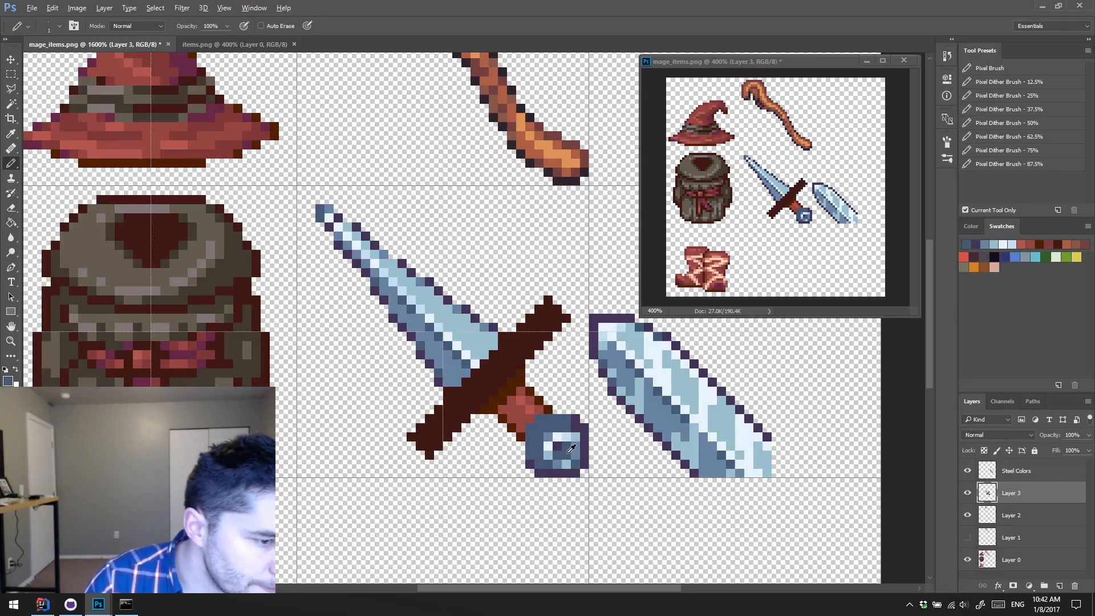
{"action": "left_click", "coordinate": [554, 459], "text": "alt"}
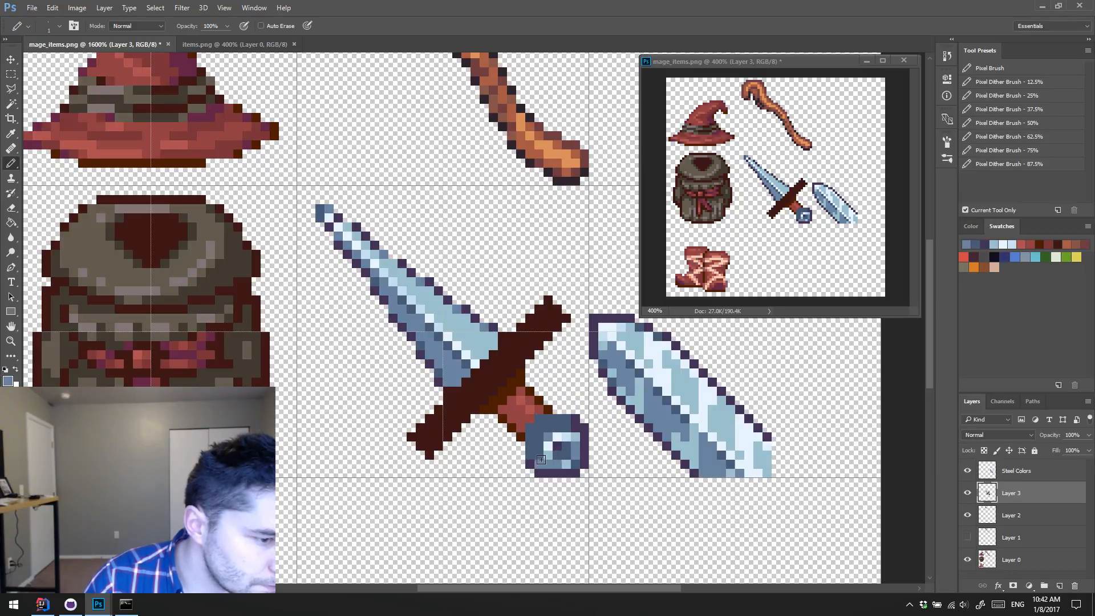
{"action": "left_click", "coordinate": [531, 464], "text": "alt"}
{"action": "mouse_move", "coordinate": [531, 456]}
{"action": "left_mouse_down"}
{"action": "mouse_move", "coordinate": [531, 427]}
{"action": "mouse_move", "coordinate": [566, 420]}
{"action": "left_mouse_up"}
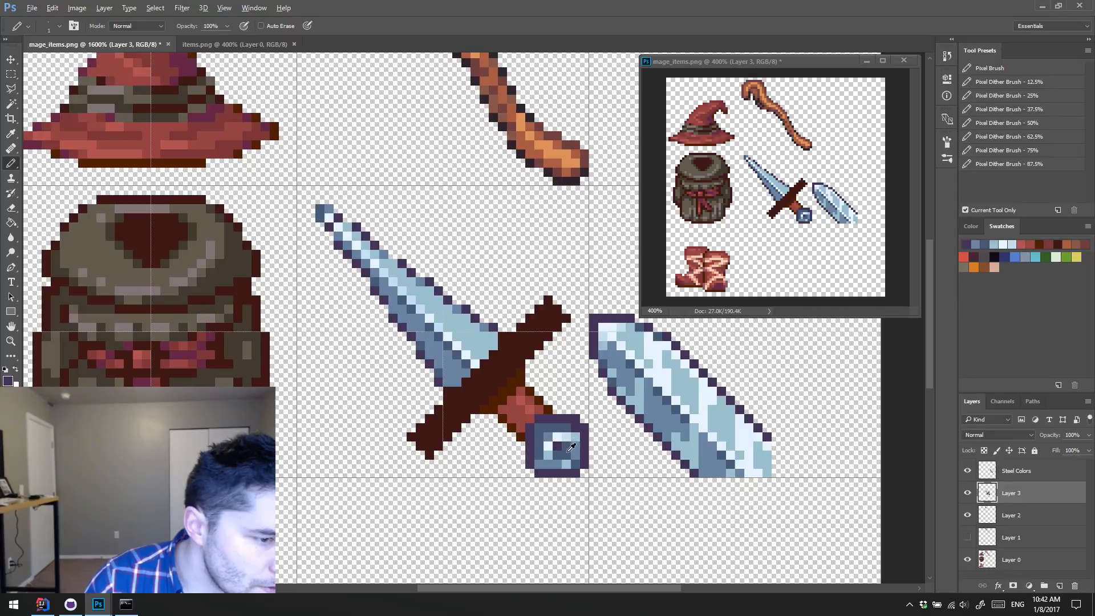
Step: Repaint the pommel's interior slate blue around a dark-purple cross at its centre
{"action": "left_click", "coordinate": [570, 447], "text": "alt"}
{"action": "mouse_move", "coordinate": [548, 457]}
{"action": "left_mouse_down"}
{"action": "mouse_move", "coordinate": [562, 463]}
{"action": "mouse_move", "coordinate": [573, 451]}
{"action": "mouse_move", "coordinate": [557, 437]}
{"action": "mouse_move", "coordinate": [556, 454]}
{"action": "mouse_move", "coordinate": [546, 454]}
{"action": "left_mouse_up"}
{"action": "left_click", "coordinate": [575, 418], "text": "alt"}
{"action": "left_click", "coordinate": [548, 463], "text": "alt"}
{"action": "left_click", "coordinate": [549, 456]}
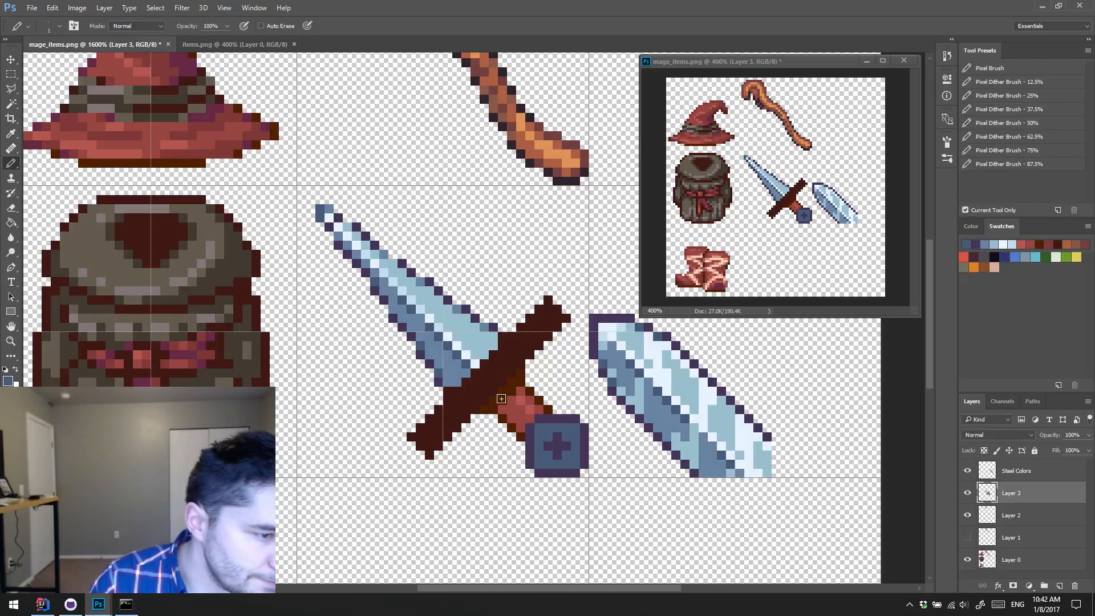
Step: Shade the pommel around its cross with pale-blue and near-white highlights sampled from the blade, plus mid-blue and slate accents
{"action": "left_click", "coordinate": [475, 337], "text": "alt"}
{"action": "left_click_drag", "start_coordinate": [541, 438], "coordinate": [585, 417]}
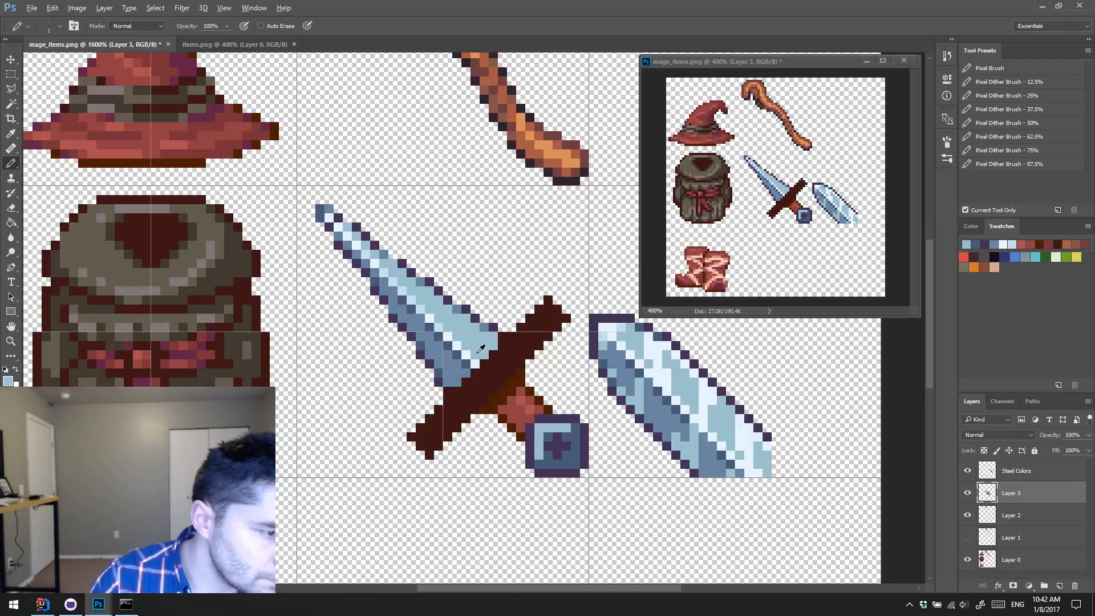
{"action": "left_click", "coordinate": [476, 362], "text": "alt"}
{"action": "mouse_move", "coordinate": [541, 436]}
{"action": "left_mouse_down"}
{"action": "mouse_move", "coordinate": [562, 429]}
{"action": "mouse_move", "coordinate": [550, 431]}
{"action": "mouse_move", "coordinate": [551, 418]}
{"action": "mouse_move", "coordinate": [575, 425]}
{"action": "mouse_move", "coordinate": [551, 464]}
{"action": "mouse_move", "coordinate": [575, 436]}
{"action": "left_mouse_up"}
{"action": "left_click", "coordinate": [630, 377], "text": "alt"}
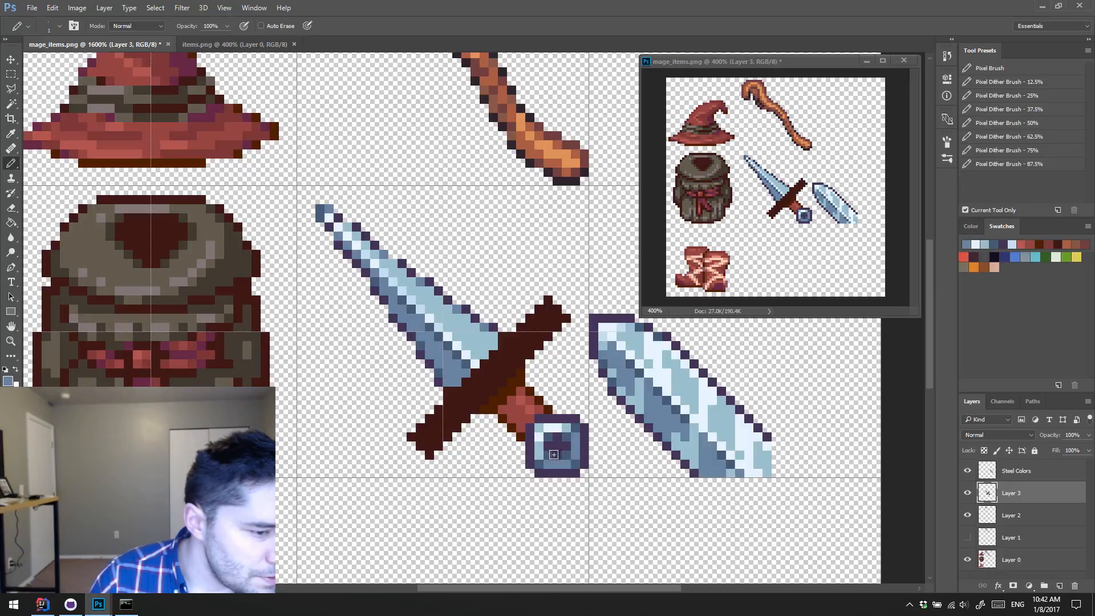
{"action": "left_click", "coordinate": [569, 456], "text": "alt"}
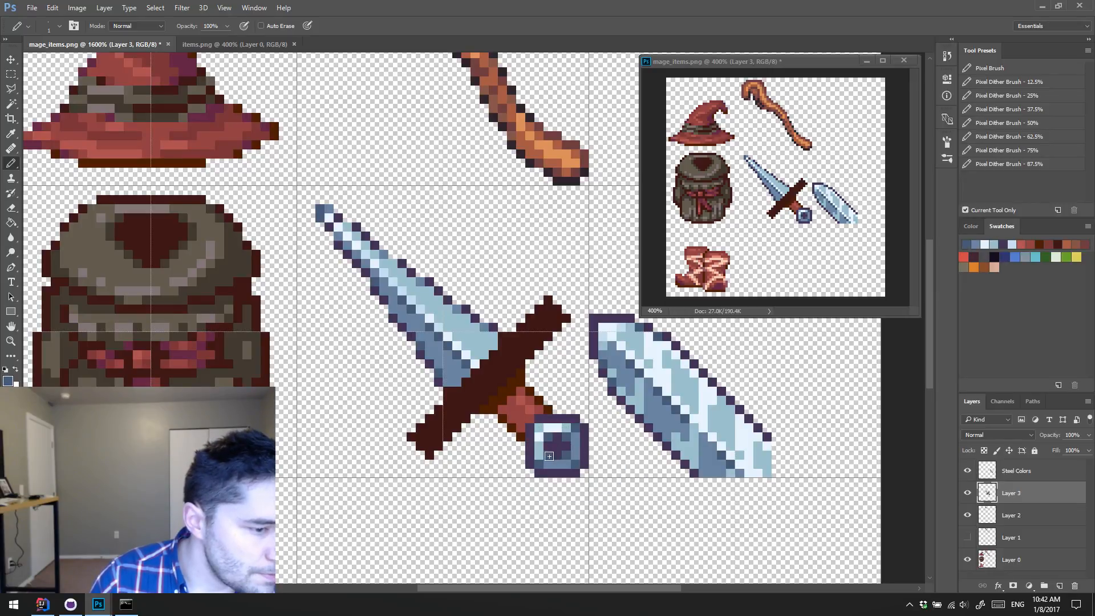
{"action": "left_click", "coordinate": [549, 455]}
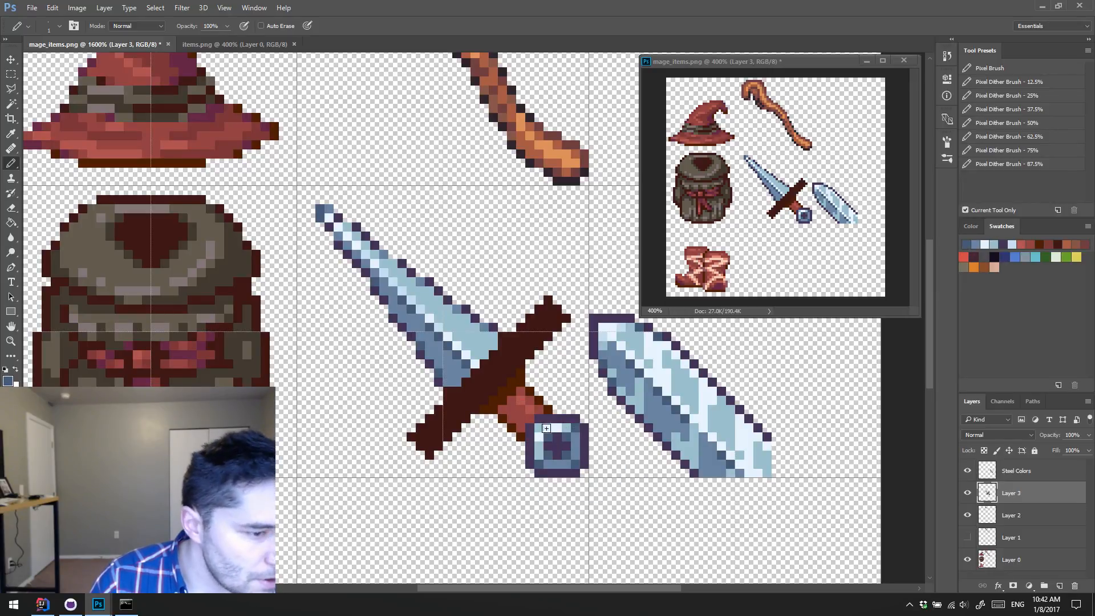
Step: Refine the pommel's upper-left highlights with lighter sampled steel colours and touch up its outer corner
{"action": "left_click", "coordinate": [622, 327], "text": "alt"}
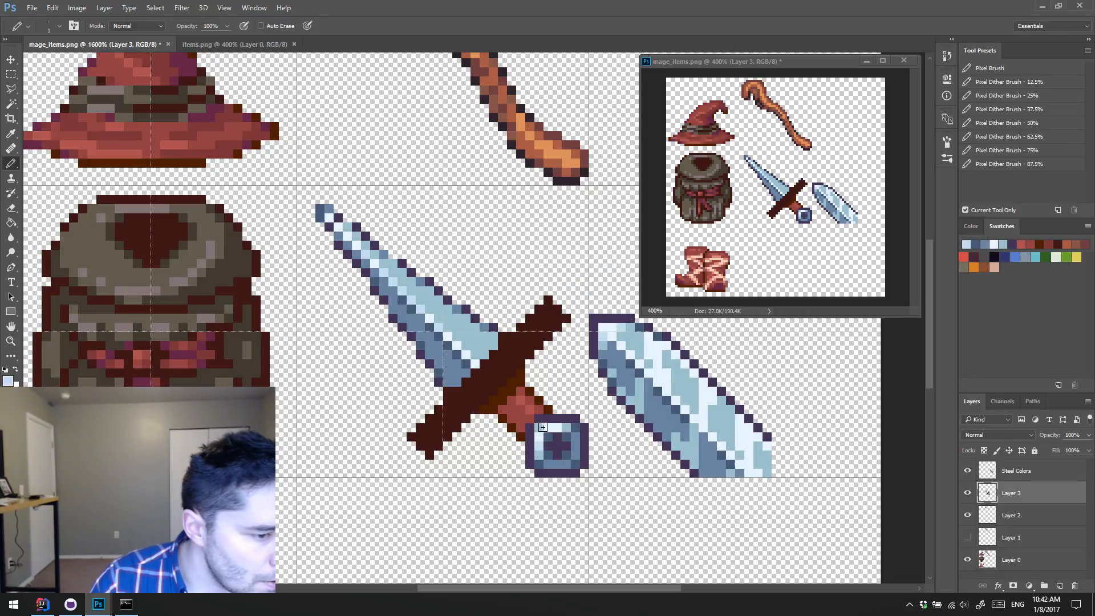
{"action": "left_click", "coordinate": [571, 432], "text": "alt"}
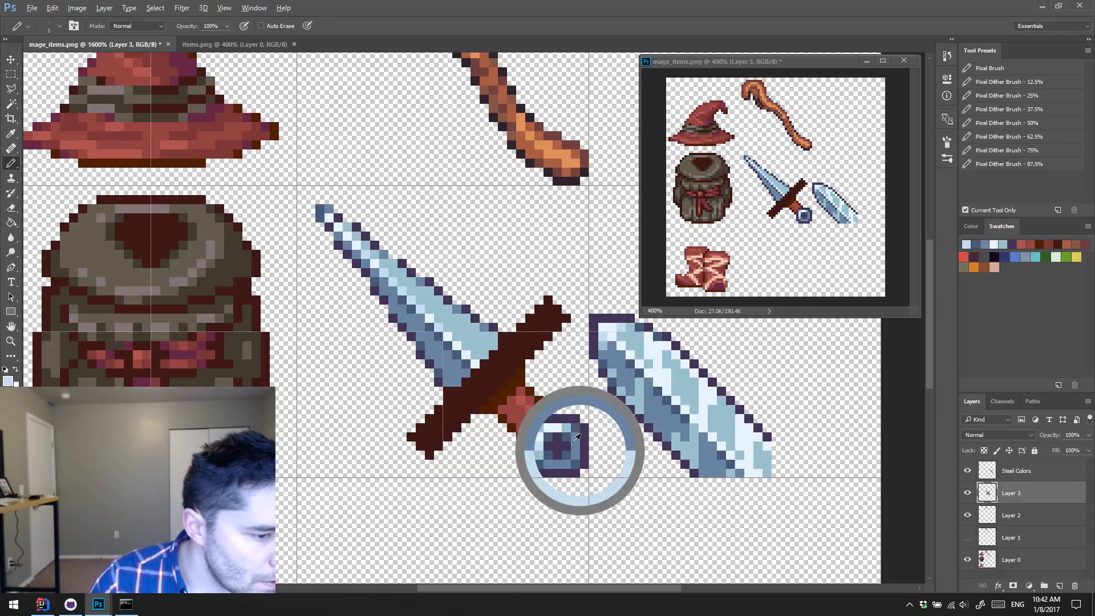
{"action": "left_click", "coordinate": [545, 429], "text": "alt"}
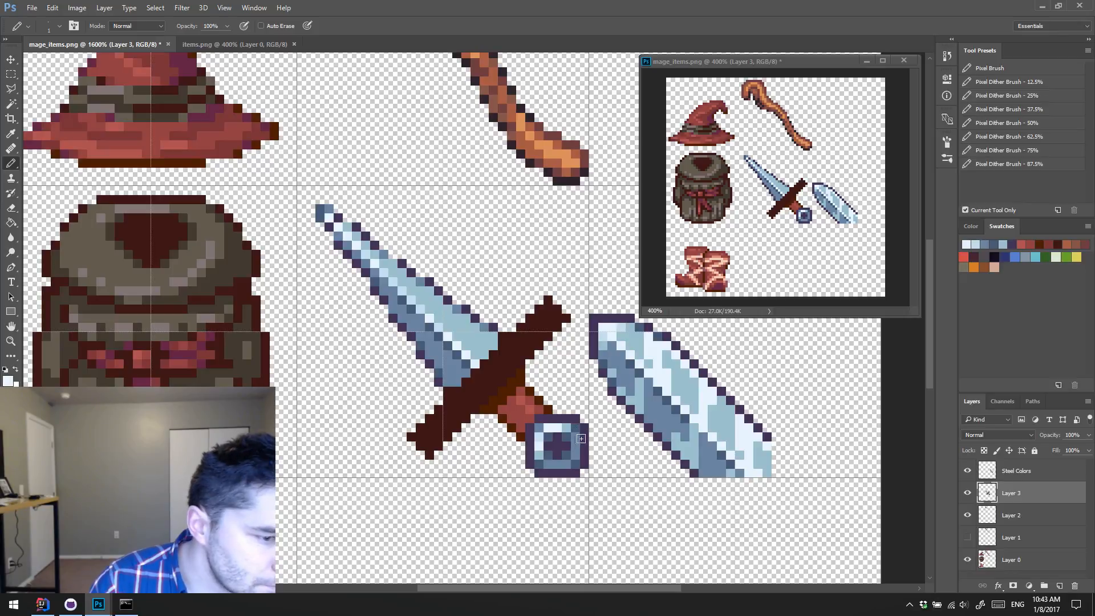
{"action": "left_click", "coordinate": [572, 430], "text": "alt"}
{"action": "left_click_drag", "start_coordinate": [530, 438], "coordinate": [539, 419]}
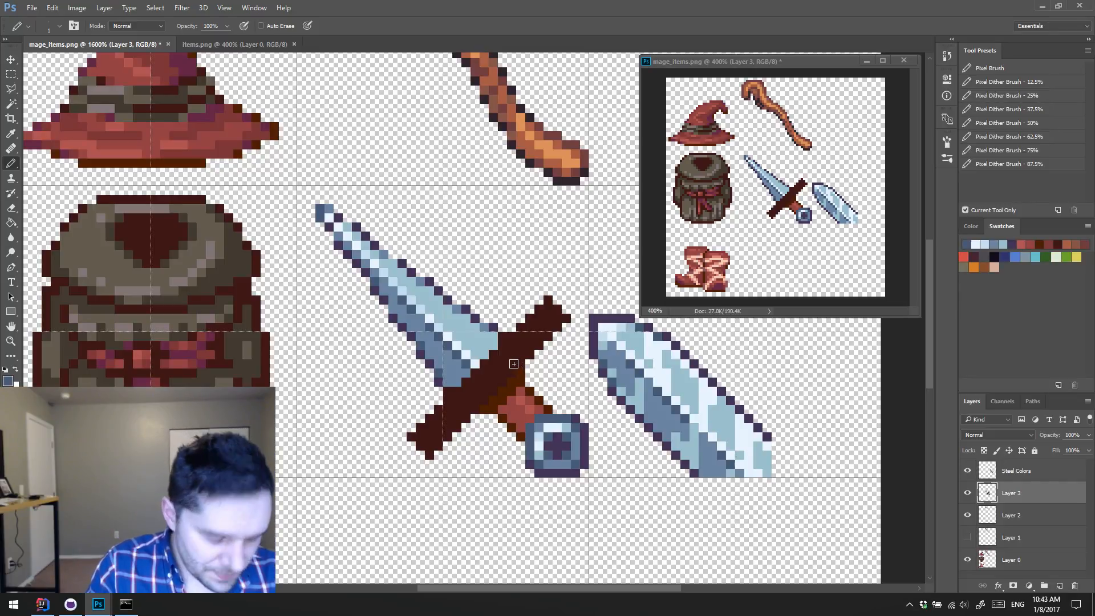
Step: Darken the outline pixels where the blade meets the crossguard, and outline the crossguard in dark purple on a new layer
{"action": "left_click", "coordinate": [440, 383], "text": "alt"}
{"action": "left_click", "coordinate": [447, 391]}
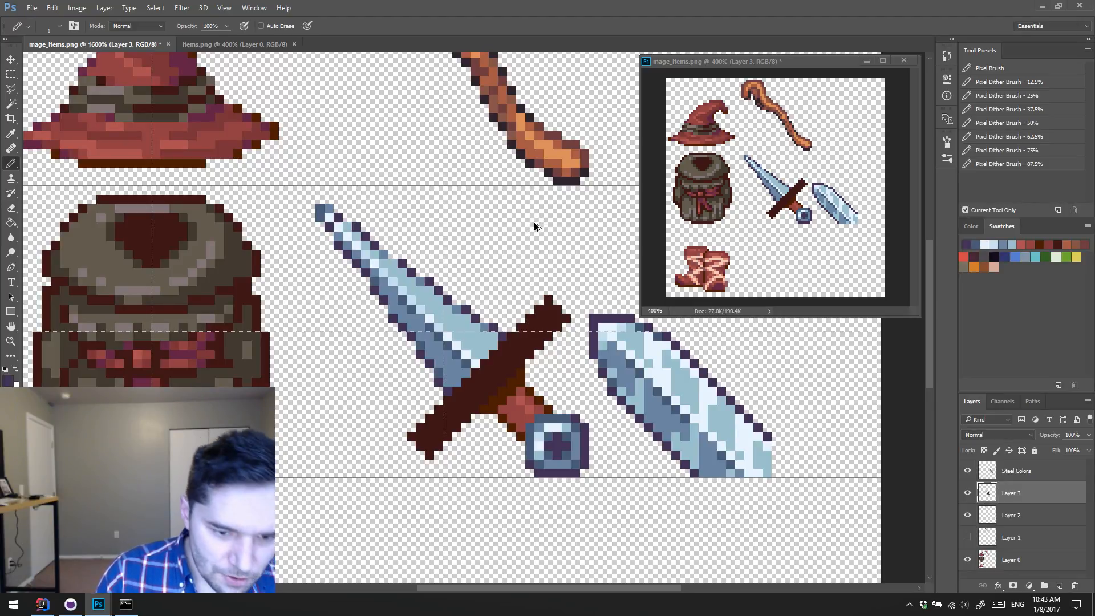
{"action": "key", "text": "ctrl+shift+alt+n"}
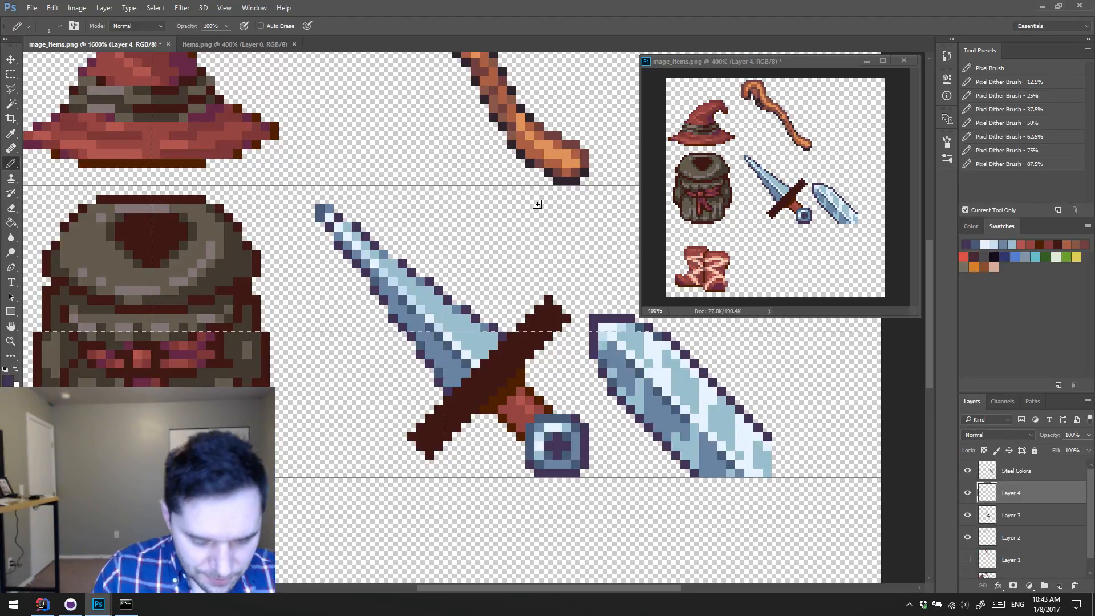
{"action": "left_click", "coordinate": [453, 392], "text": "alt"}
{"action": "left_click", "coordinate": [411, 437]}
{"action": "left_click", "coordinate": [548, 300], "text": "shift"}
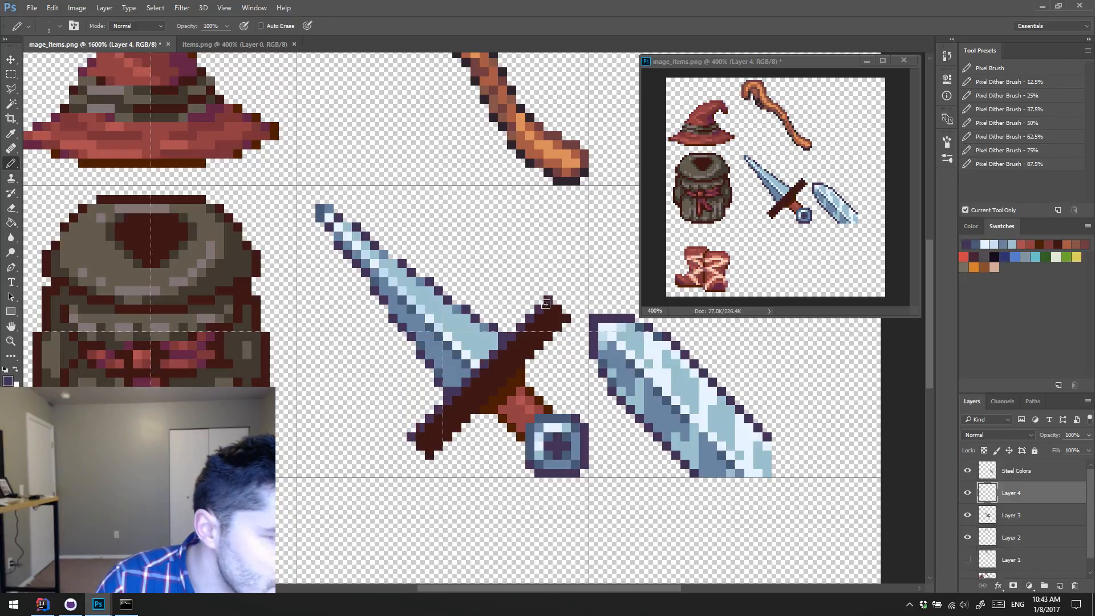
{"action": "left_click", "coordinate": [567, 319], "text": "shift"}
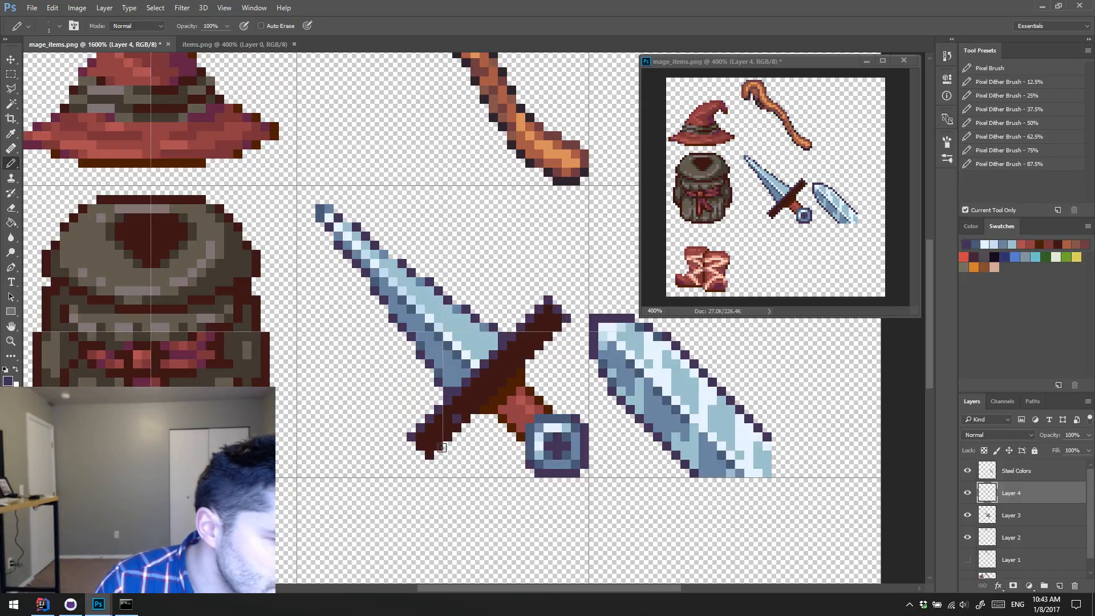
{"action": "left_click", "coordinate": [565, 326]}
{"action": "left_click", "coordinate": [430, 454], "text": "shift"}
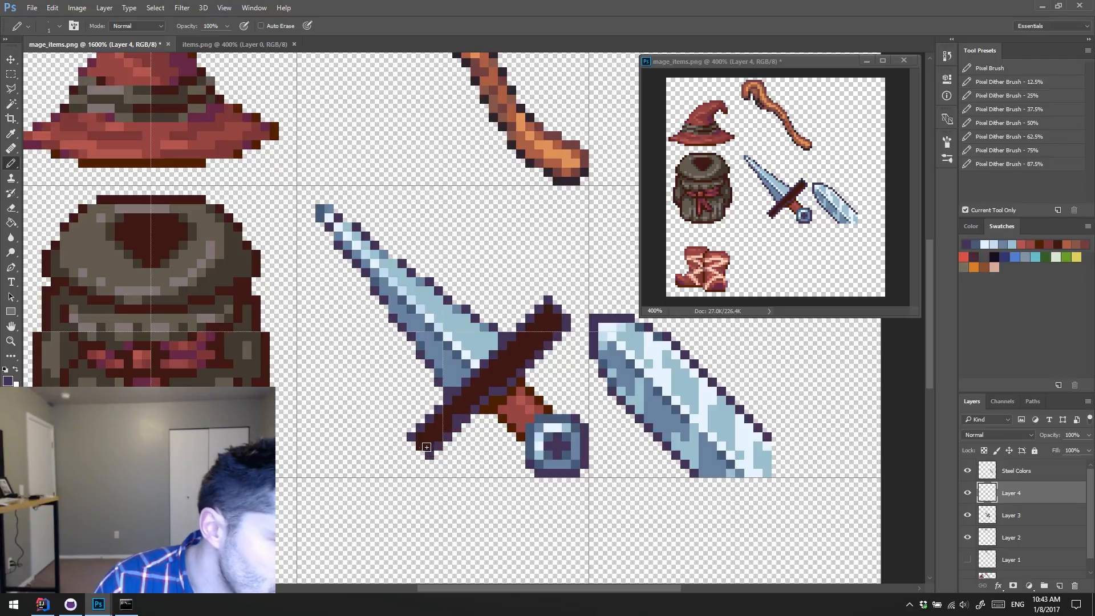
Step: Try to fill the crossguard with mid-blue sampled from the blade, and undo the fill together with the lower-edge outline
{"action": "left_click", "coordinate": [462, 369], "text": "alt"}
{"action": "left_click", "coordinate": [433, 436]}
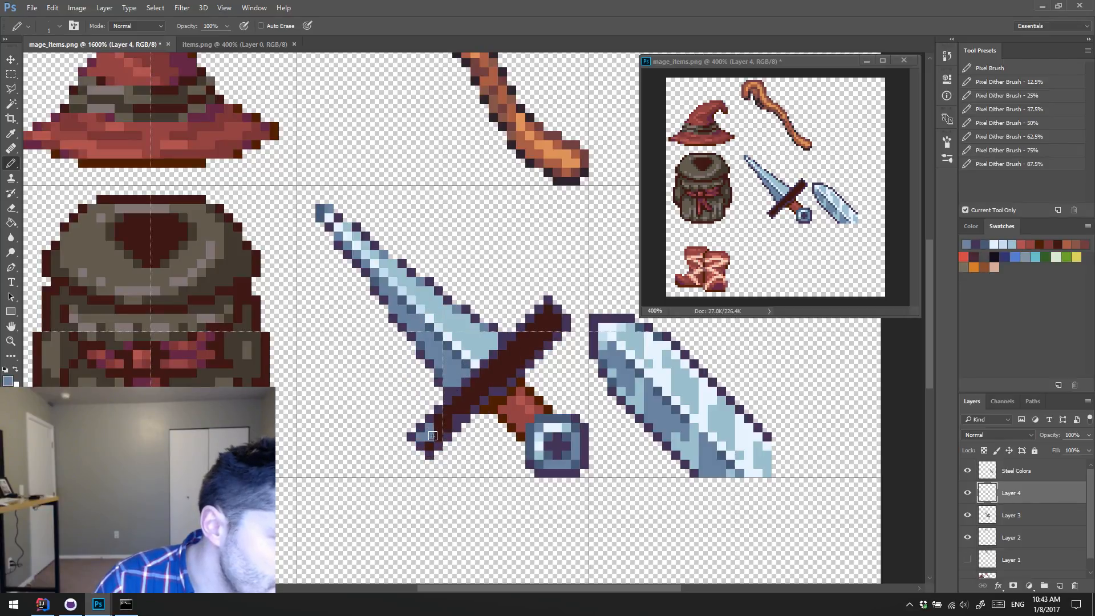
{"action": "key", "text": "g"}
{"action": "left_click", "coordinate": [453, 412]}
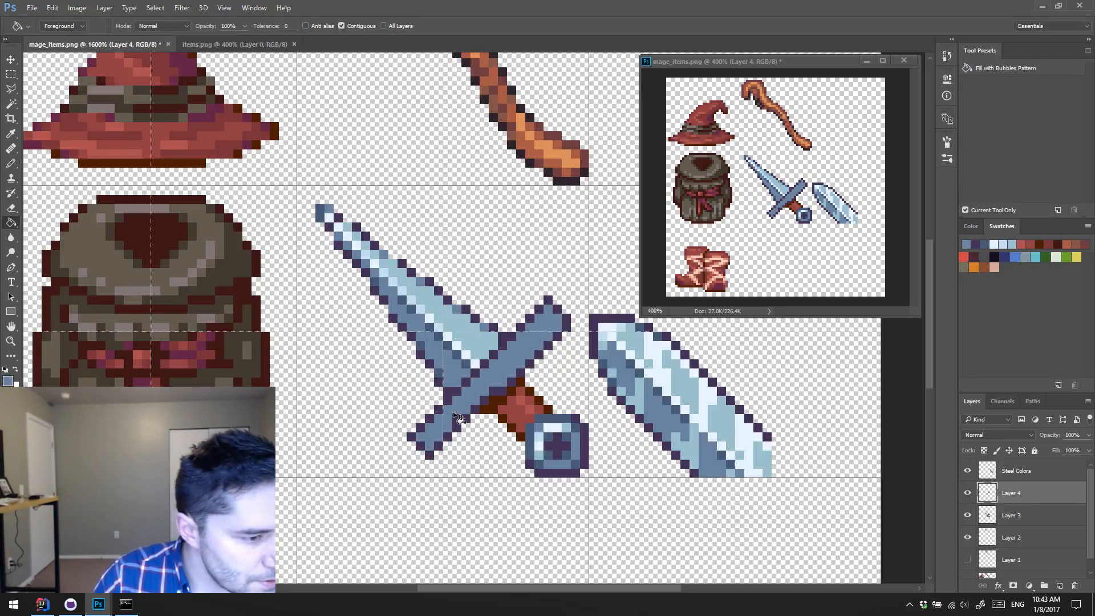
{"action": "key", "text": "b"}
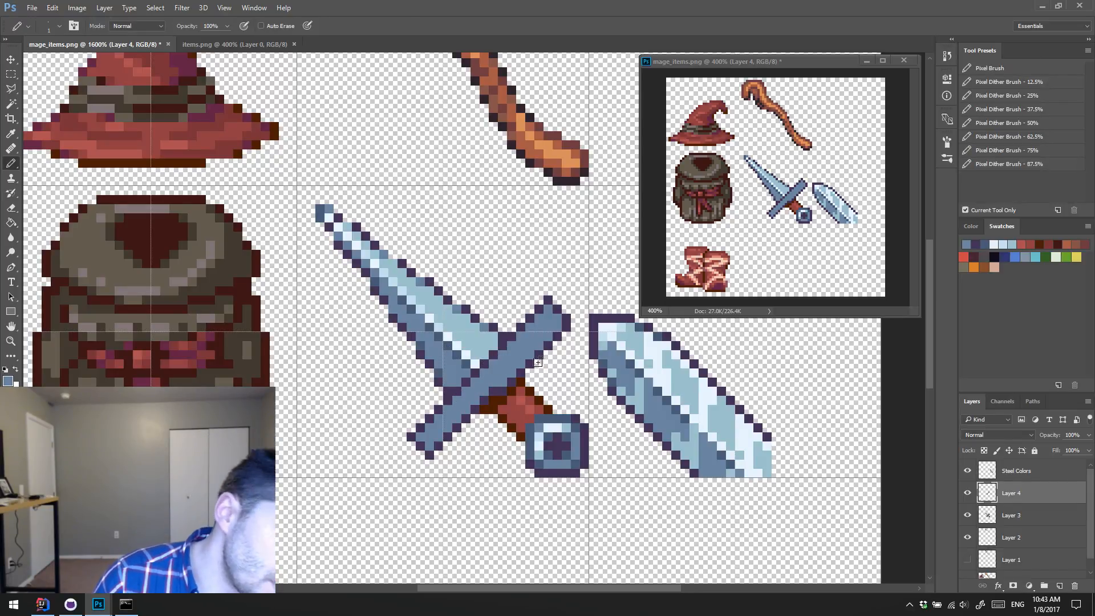
{"action": "key", "text": "ctrl+alt+z"}
{"action": "key", "text": "ctrl+alt+z"}
{"action": "key", "text": "ctrl+alt+z"}
{"action": "key", "text": "ctrl+alt+z"}
{"action": "key", "text": "ctrl+alt+z"}
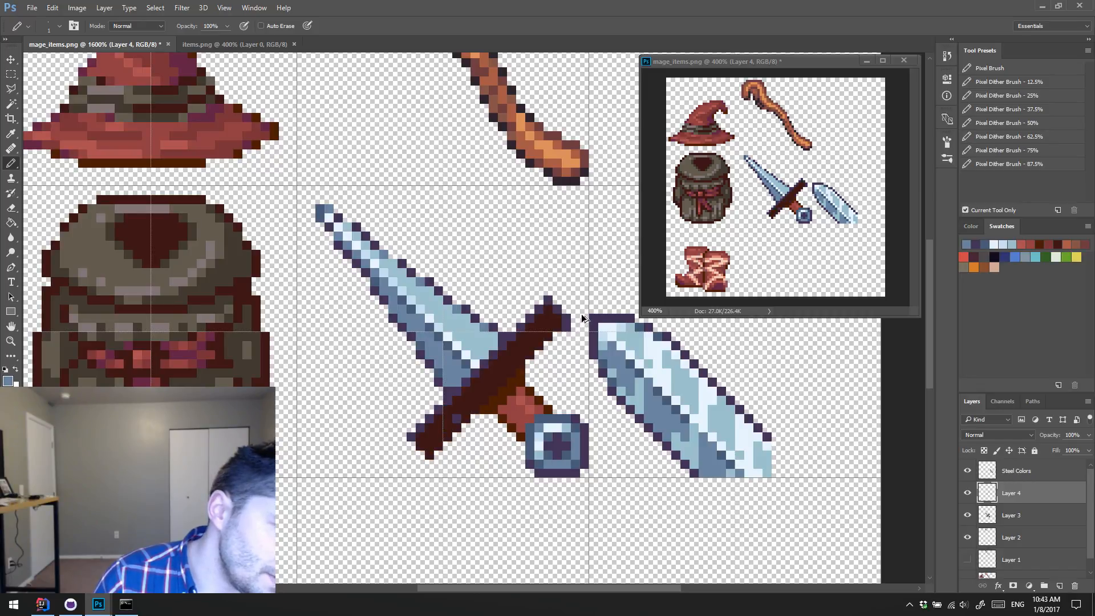
Step: Redraw the crossguard's lower-edge outline in dark purple to slim it, and fill the guard with mid-blue sampled from the blade
{"action": "left_click", "coordinate": [572, 318], "text": "alt"}
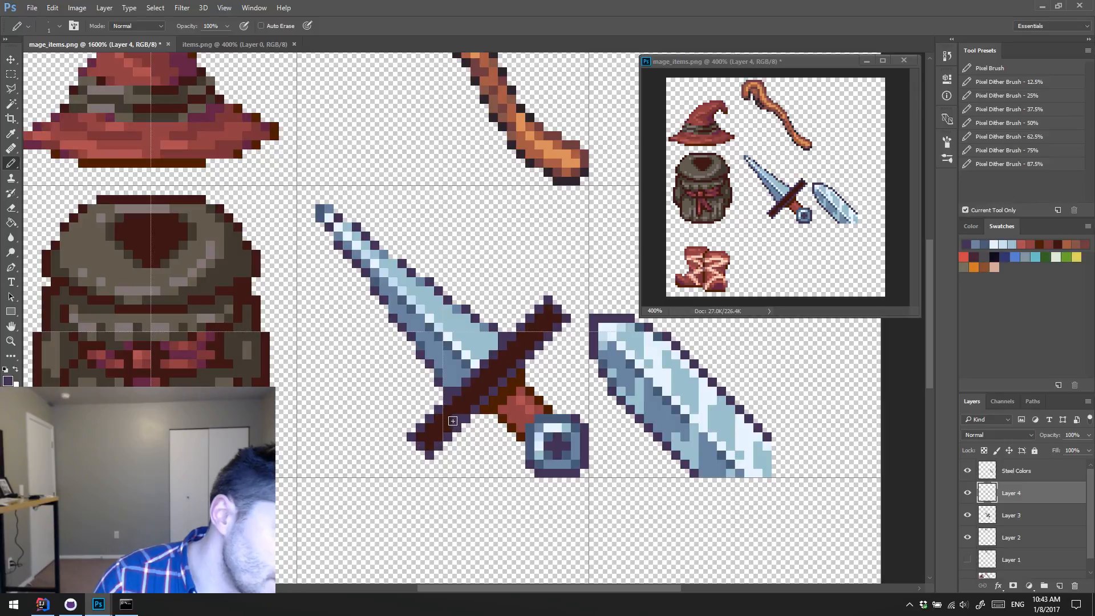
{"action": "left_click", "coordinate": [458, 372], "text": "alt"}
{"action": "key", "text": "g"}
{"action": "left_click", "coordinate": [464, 403]}
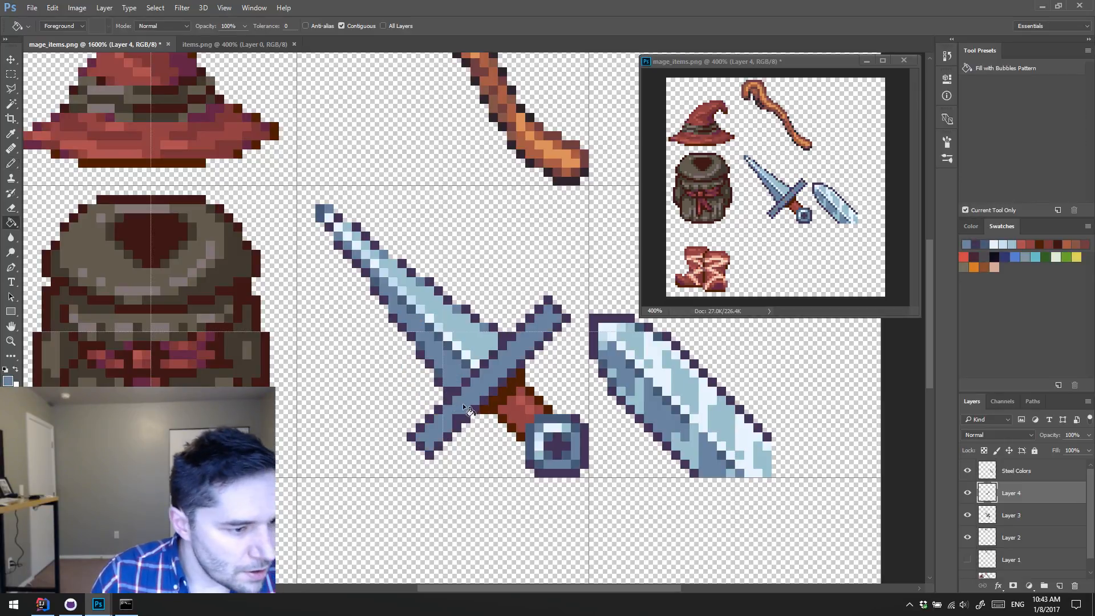
{"action": "key", "text": "b"}
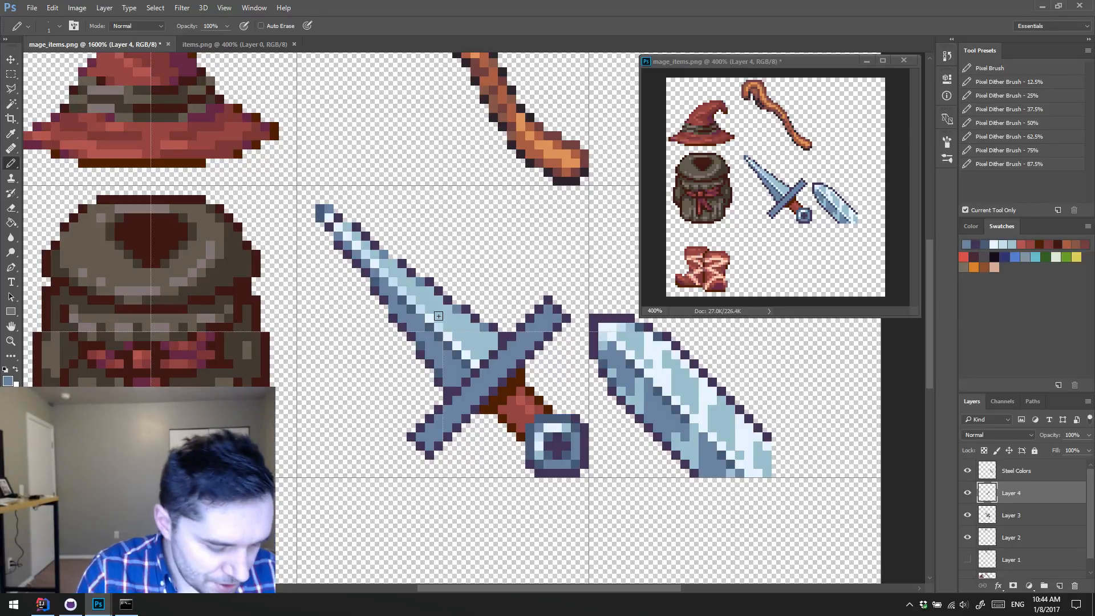
Step: Merge the crossguard layer down into the dagger layer and erase the pommel beyond the end of the grip
{"action": "key", "text": "e"}
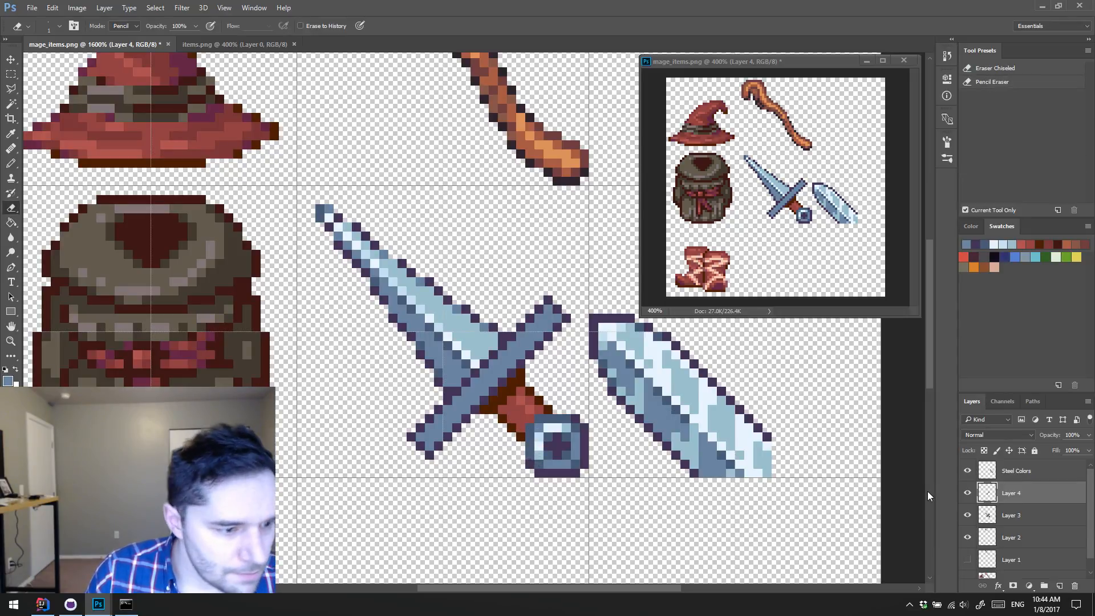
{"action": "key", "text": "Delete"}
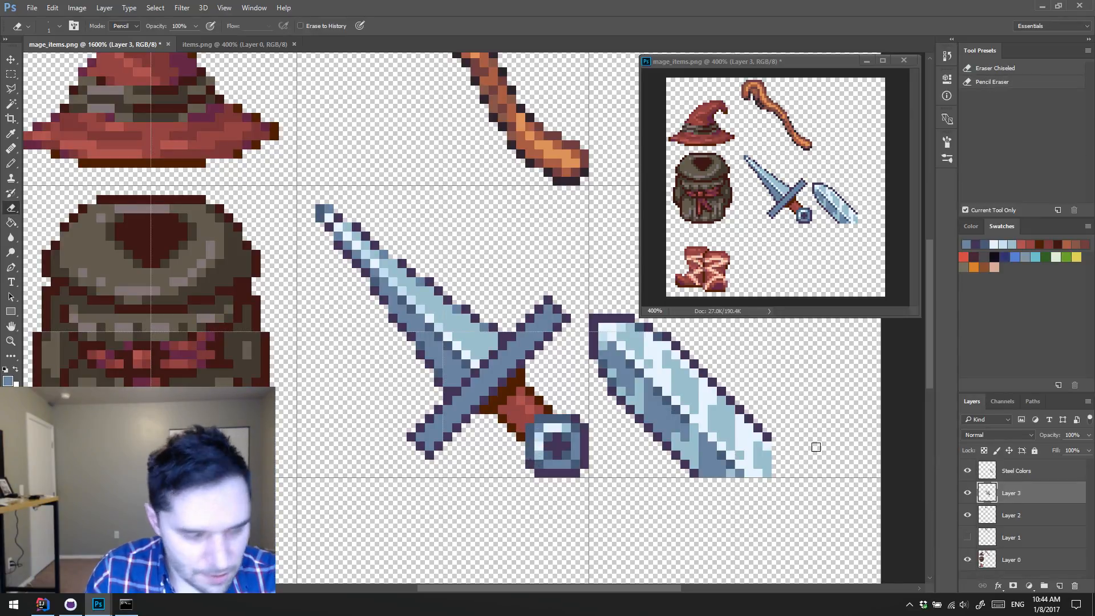
{"action": "mouse_move", "coordinate": [528, 458]}
{"action": "left_mouse_down"}
{"action": "mouse_move", "coordinate": [565, 453]}
{"action": "mouse_move", "coordinate": [562, 417]}
{"action": "mouse_move", "coordinate": [586, 434]}
{"action": "mouse_move", "coordinate": [582, 413]}
{"action": "mouse_move", "coordinate": [577, 440]}
{"action": "left_mouse_up"}
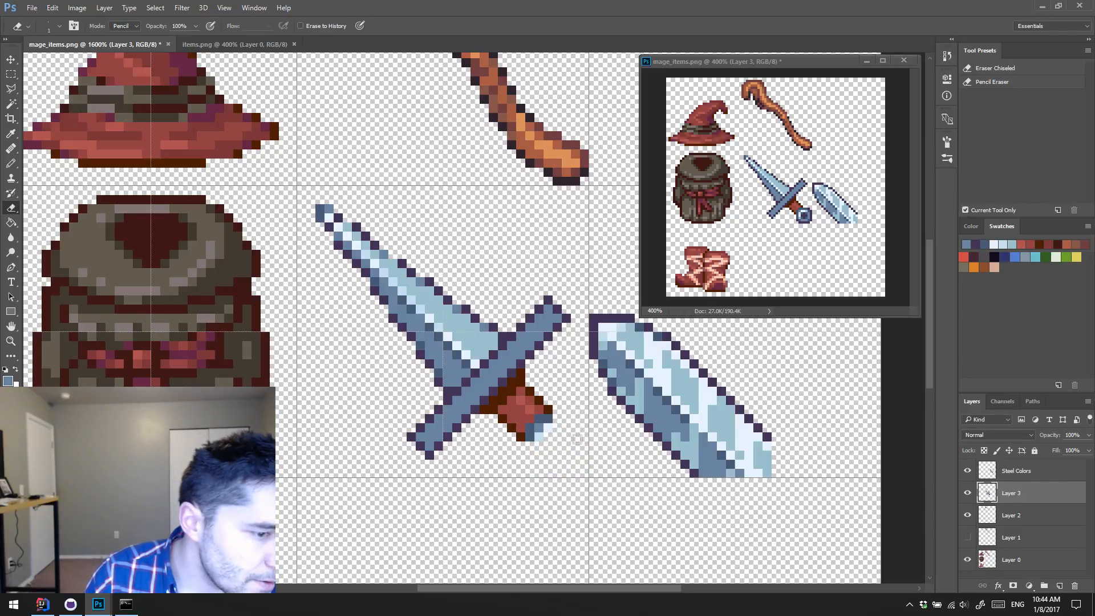
Step: Outline a longer grip in dark brown sampled from its existing edge, extending both sides and closing the far end
{"action": "key", "text": "b"}
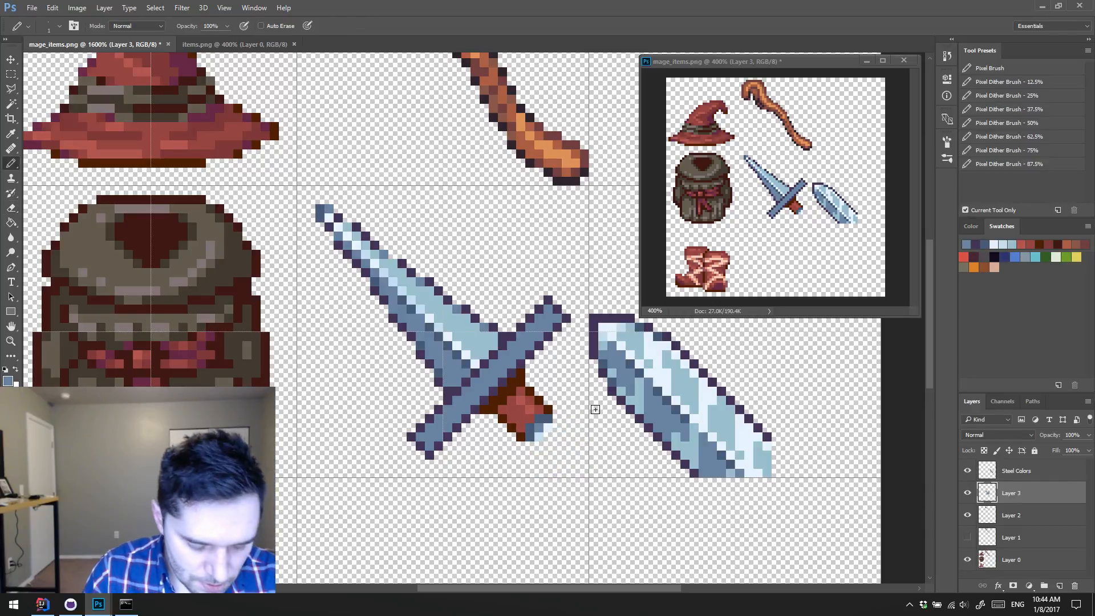
{"action": "left_click", "coordinate": [526, 435], "text": "alt"}
{"action": "left_click", "coordinate": [530, 447]}
{"action": "left_click", "coordinate": [556, 420]}
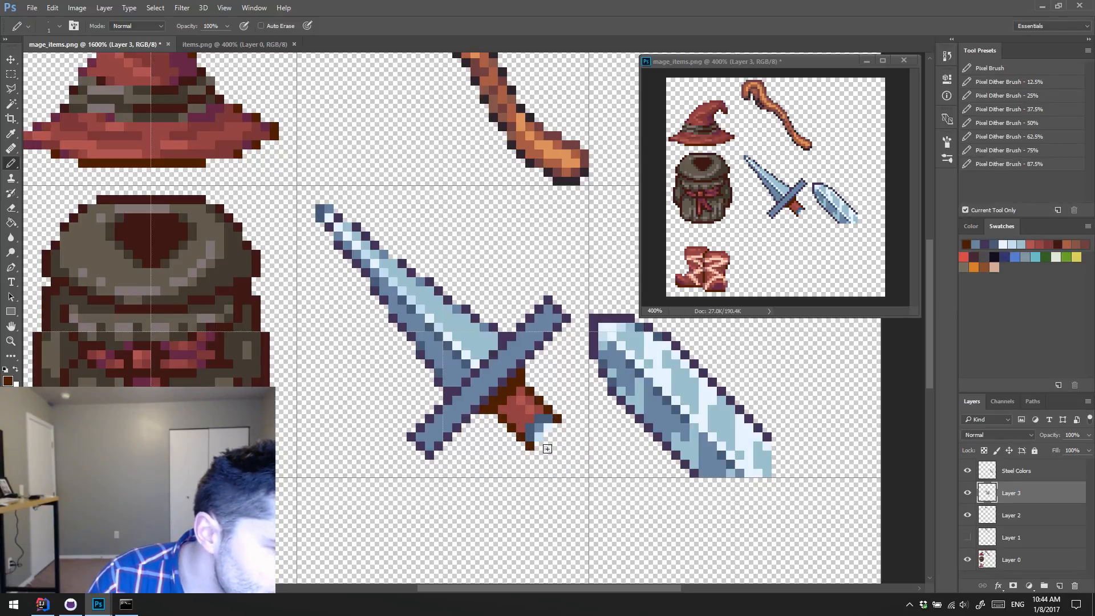
{"action": "left_click", "coordinate": [540, 455]}
{"action": "left_click", "coordinate": [548, 463]}
{"action": "left_click", "coordinate": [557, 472]}
{"action": "left_click", "coordinate": [566, 428]}
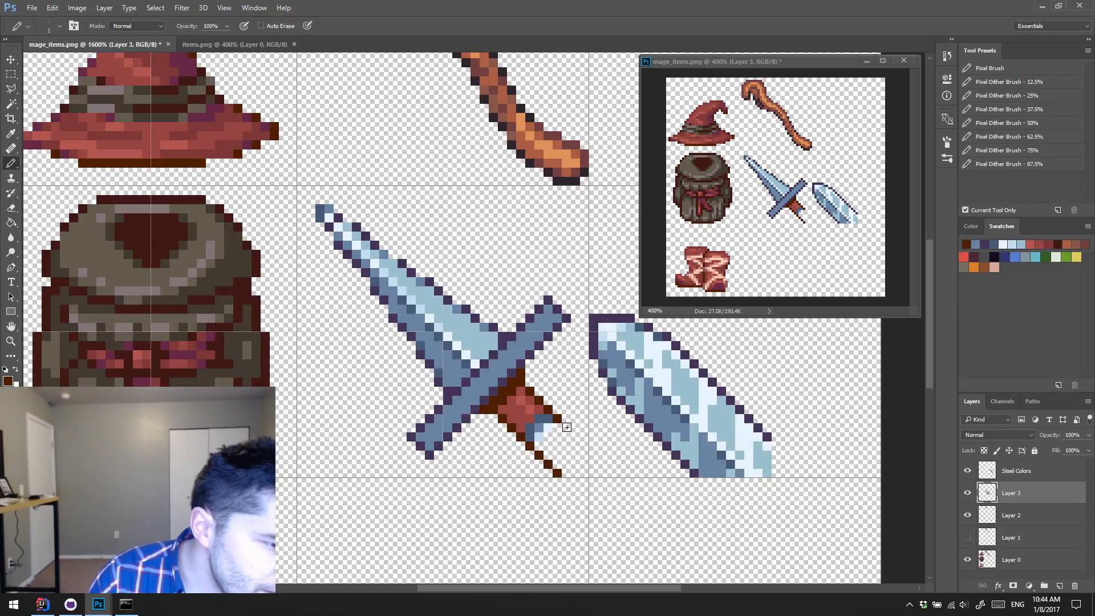
{"action": "left_click", "coordinate": [575, 437]}
{"action": "left_click", "coordinate": [584, 447]}
{"action": "left_click", "coordinate": [584, 456]}
{"action": "left_click", "coordinate": [567, 465]}
{"action": "left_click", "coordinate": [575, 455]}
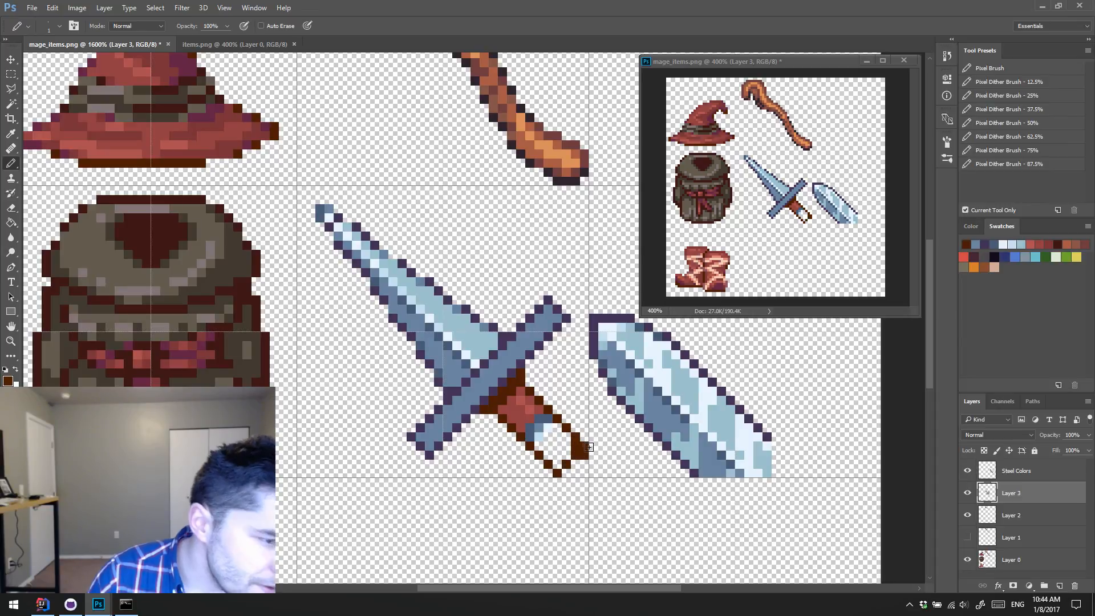
{"action": "key", "text": "e"}
{"action": "key", "text": "b"}
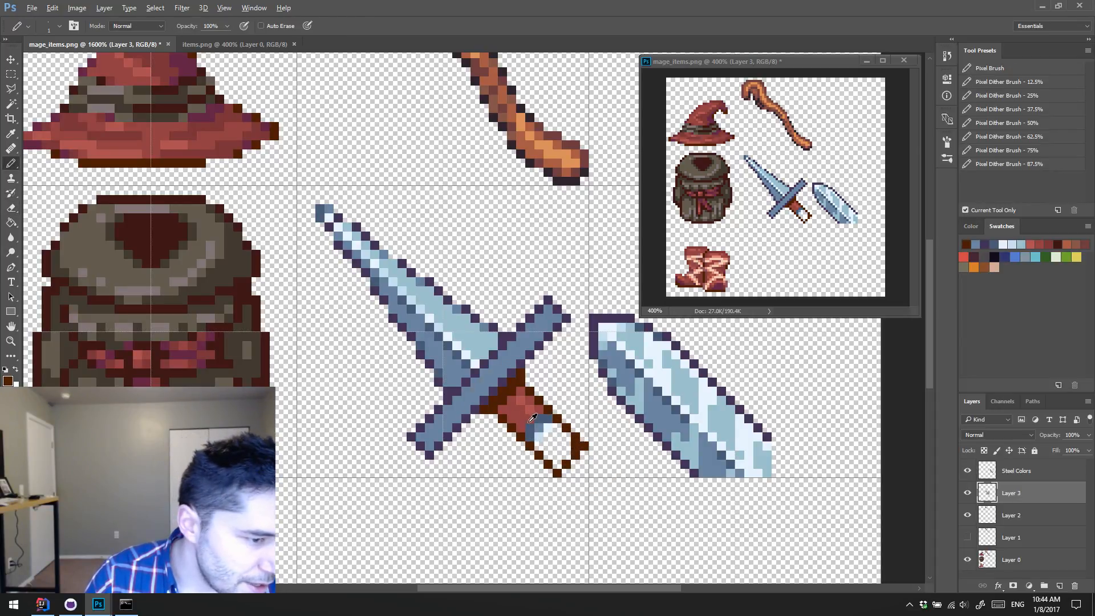
Step: Paint over the old blue pommel remnants and fill the lengthened grip with red sampled from the grip
{"action": "left_click", "coordinate": [536, 422], "text": "alt"}
{"action": "left_click", "coordinate": [538, 429]}
{"action": "left_click", "coordinate": [539, 437]}
{"action": "left_click", "coordinate": [530, 419]}
{"action": "left_click", "coordinate": [523, 427]}
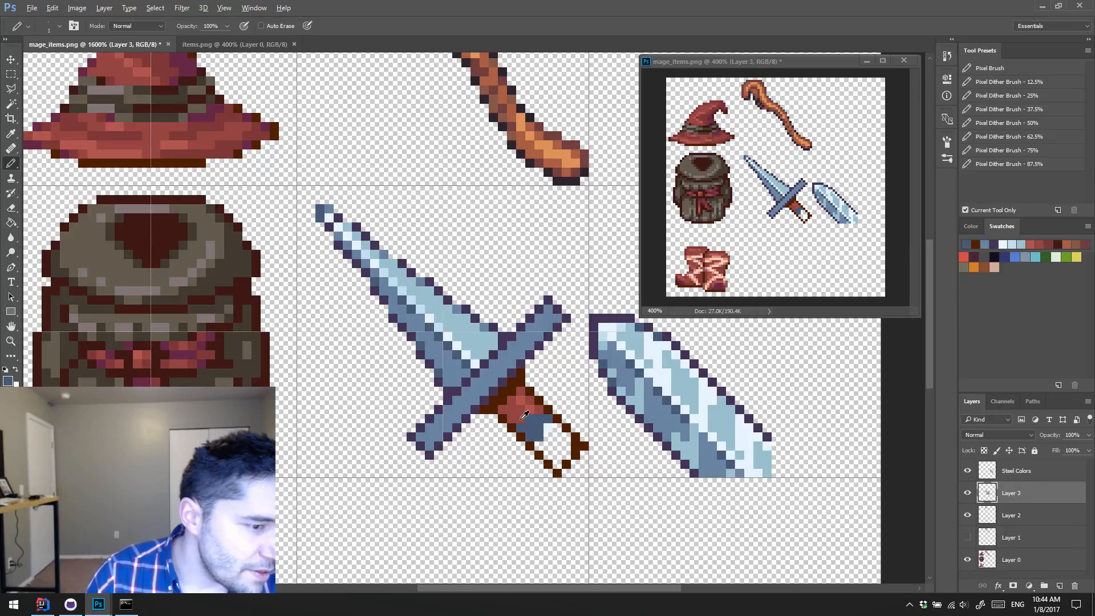
{"action": "left_click", "coordinate": [523, 415], "text": "alt"}
{"action": "mouse_move", "coordinate": [528, 417]}
{"action": "left_mouse_down"}
{"action": "mouse_move", "coordinate": [522, 426]}
{"action": "mouse_move", "coordinate": [539, 438]}
{"action": "mouse_move", "coordinate": [548, 425]}
{"action": "mouse_move", "coordinate": [543, 448]}
{"action": "mouse_move", "coordinate": [557, 464]}
{"action": "mouse_move", "coordinate": [572, 435]}
{"action": "left_mouse_up"}
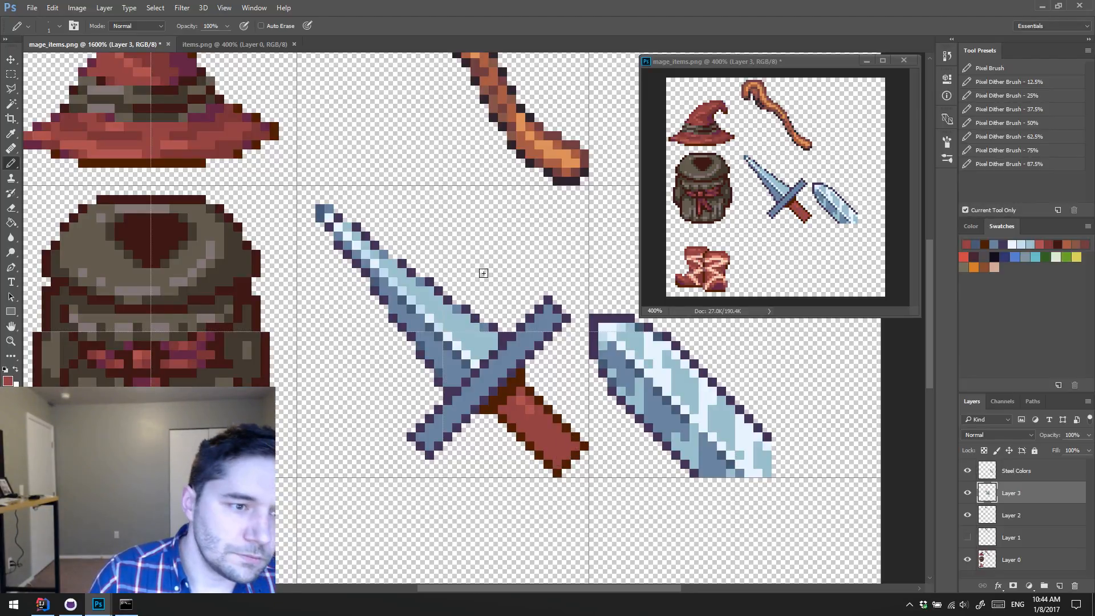
Step: Draw a rectangular pommel across the grip's end with a dark purple outline and mid-blue fill, and erase the grip pixels beyond it
{"action": "left_click", "coordinate": [539, 344], "text": "alt"}
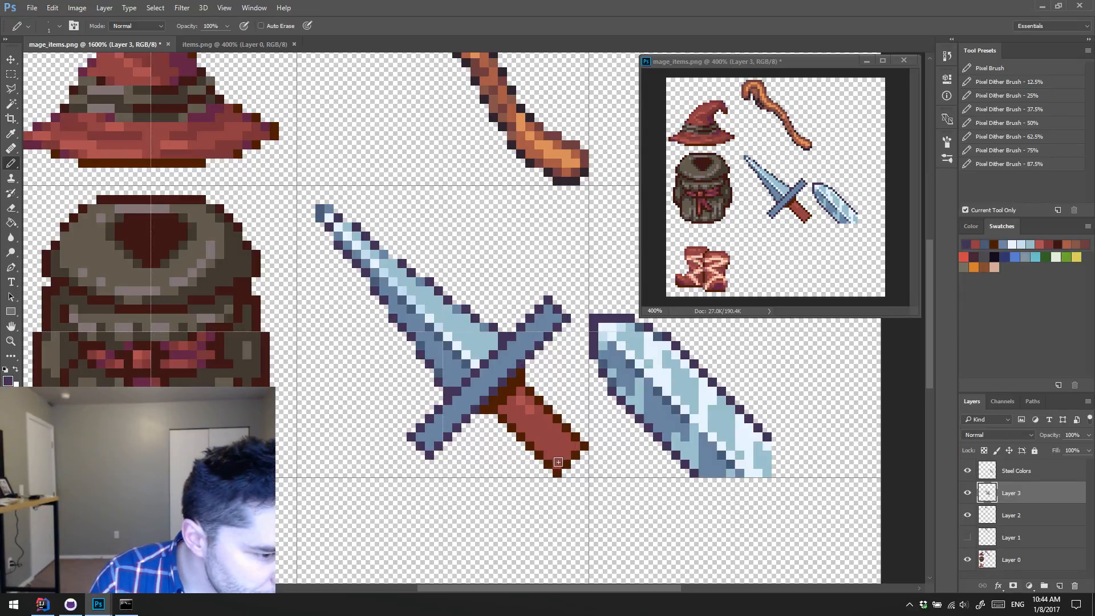
{"action": "left_click_drag", "start_coordinate": [542, 471], "coordinate": [584, 423]}
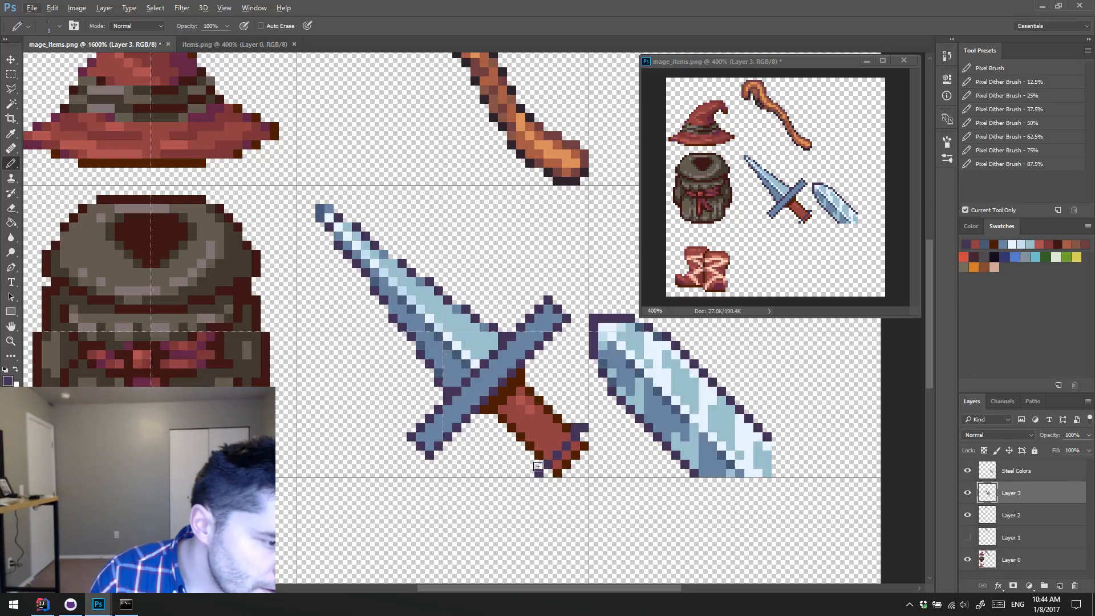
{"action": "mouse_move", "coordinate": [530, 464]}
{"action": "left_mouse_down"}
{"action": "mouse_move", "coordinate": [521, 455]}
{"action": "mouse_move", "coordinate": [558, 420]}
{"action": "mouse_move", "coordinate": [575, 417]}
{"action": "mouse_move", "coordinate": [531, 453]}
{"action": "mouse_move", "coordinate": [540, 459]}
{"action": "mouse_move", "coordinate": [577, 428]}
{"action": "left_mouse_up"}
{"action": "left_click", "coordinate": [517, 351], "text": "alt"}
{"action": "left_click", "coordinate": [585, 428], "text": "alt"}
{"action": "left_click", "coordinate": [575, 418]}
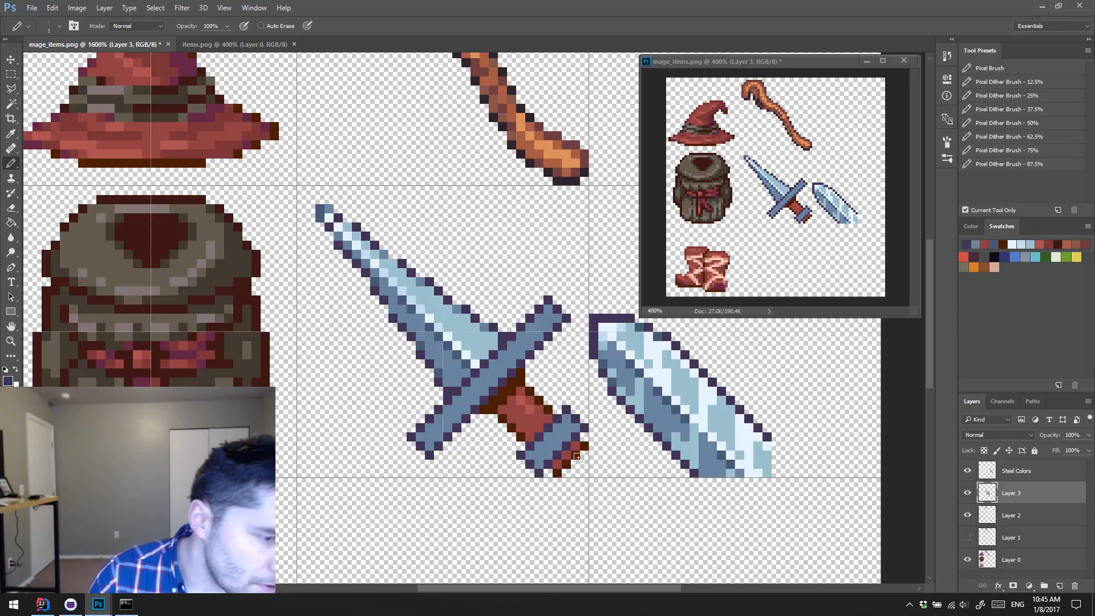
{"action": "key", "text": "e"}
{"action": "left_click_drag", "start_coordinate": [558, 472], "coordinate": [590, 443]}
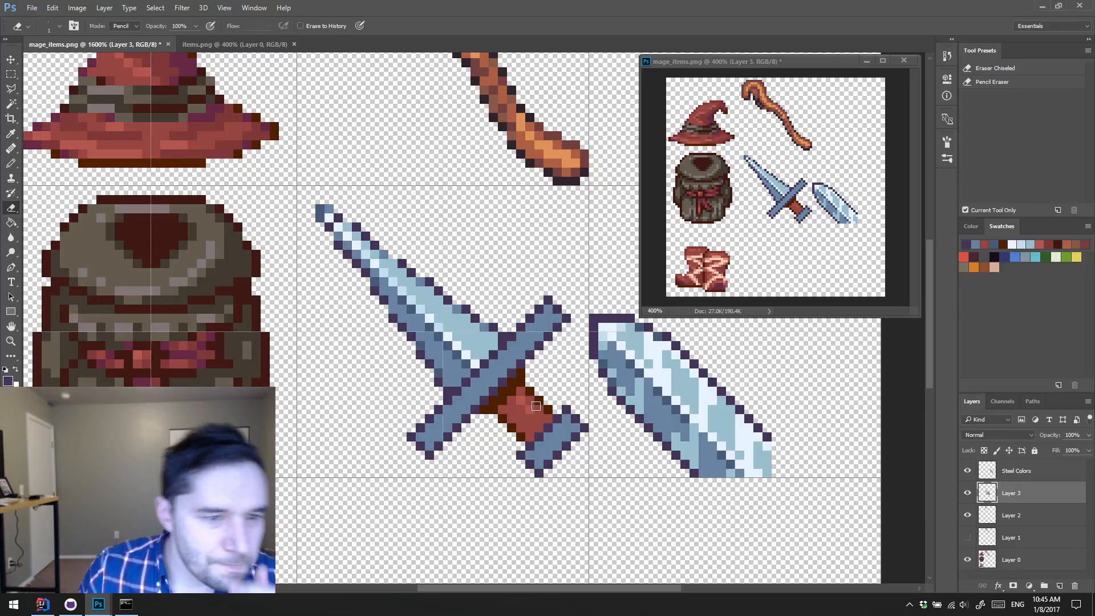
Step: Lasso the blade, crossguard and upper part of the grip, and shift them two pixels up and two pixels left
{"action": "key", "text": "l"}
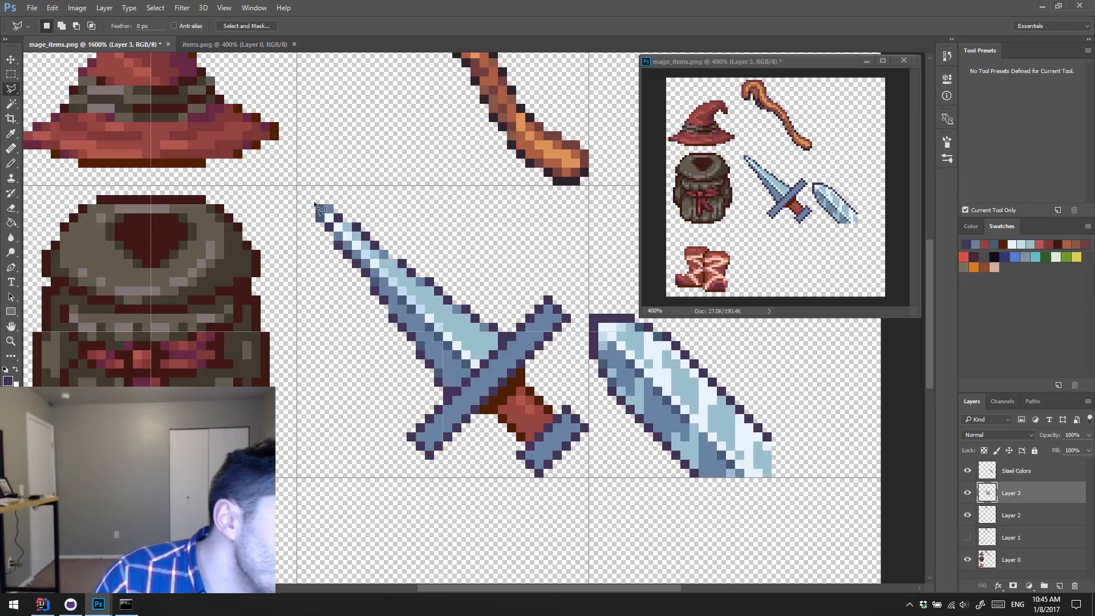
{"action": "left_click", "coordinate": [405, 465]}
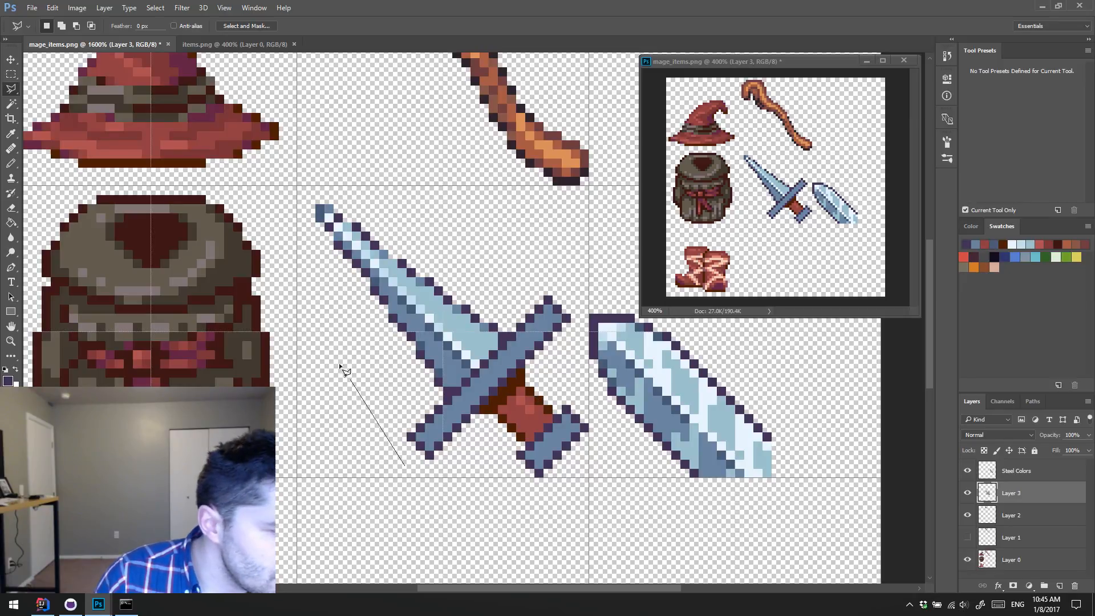
{"action": "left_click", "coordinate": [300, 213]}
{"action": "left_click", "coordinate": [322, 183]}
{"action": "left_click", "coordinate": [368, 187]}
{"action": "left_click", "coordinate": [530, 246]}
{"action": "left_click", "coordinate": [564, 272]}
{"action": "left_click", "coordinate": [575, 299]}
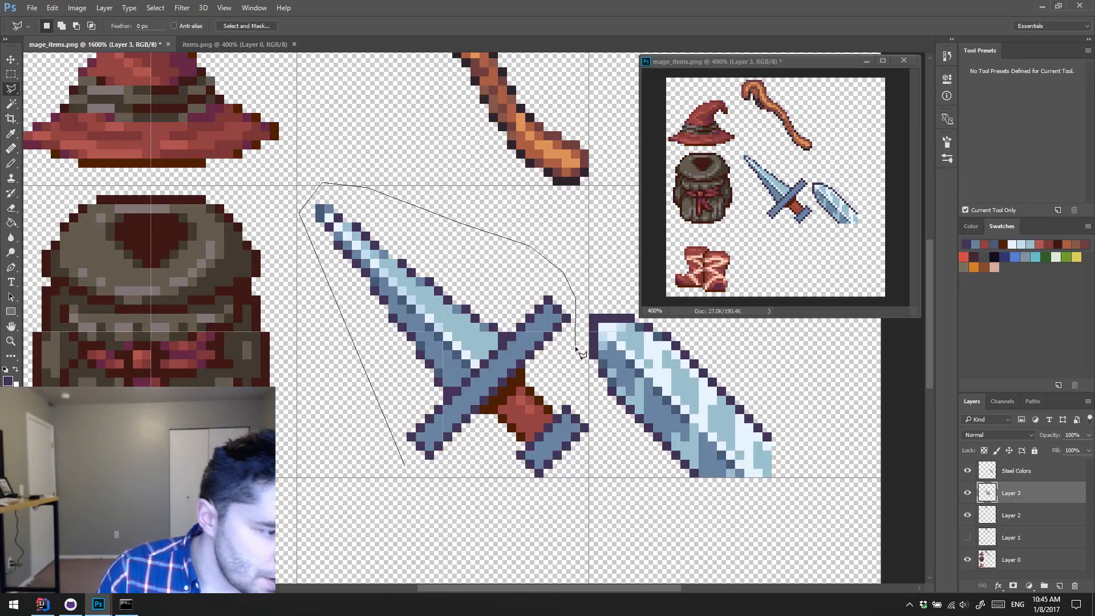
{"action": "left_click", "coordinate": [575, 345]}
{"action": "left_click", "coordinate": [474, 456]}
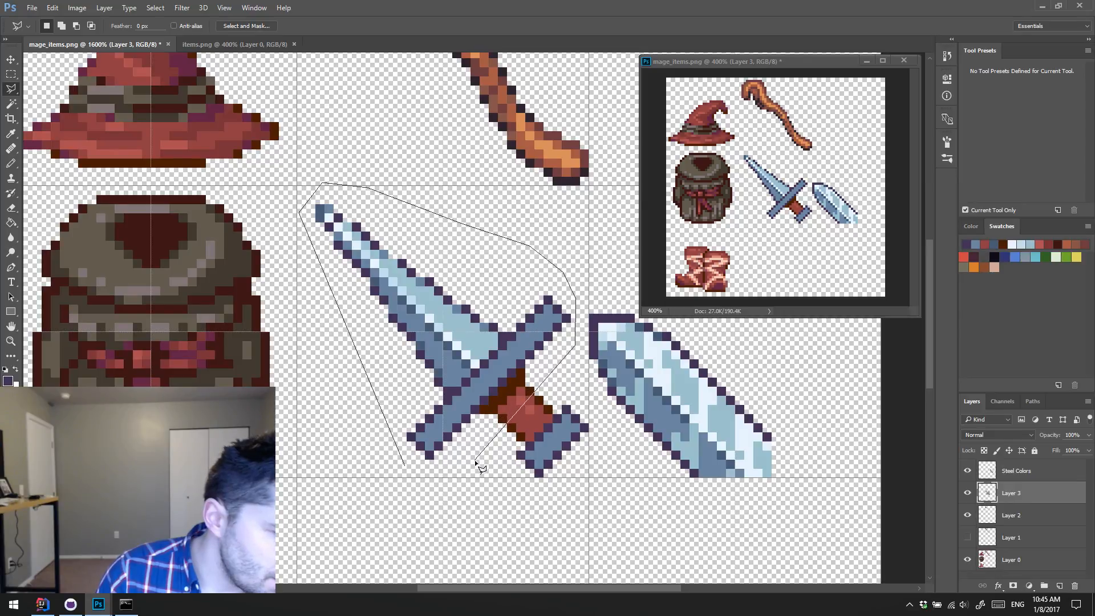
{"action": "left_click", "coordinate": [406, 474]}
{"action": "key", "text": "v"}
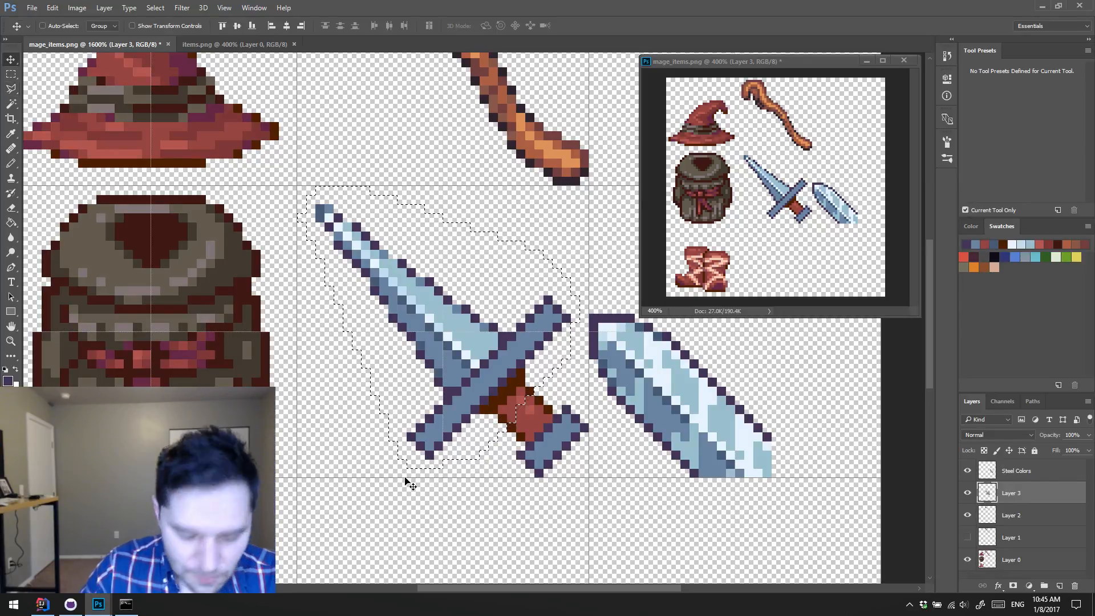
{"action": "key", "text": "Up"}
{"action": "key", "text": "Left"}
{"action": "key", "text": "Up"}
{"action": "key", "text": "Left"}
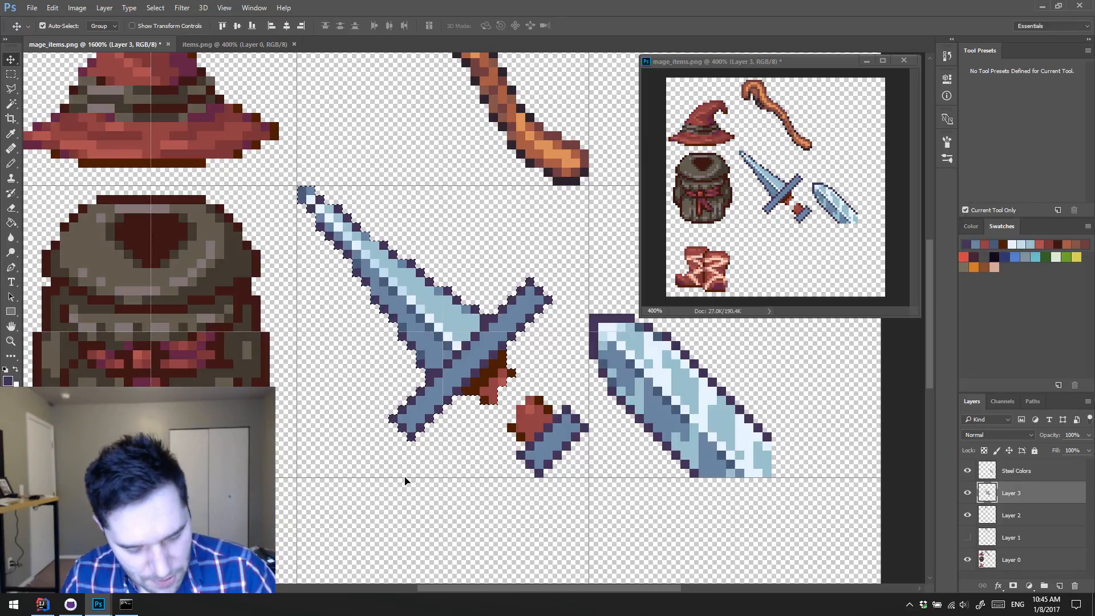
Step: Rebuild the missing middle of the grip with dark brown edges and a red fill sampled from the grip
{"action": "key", "text": "b"}
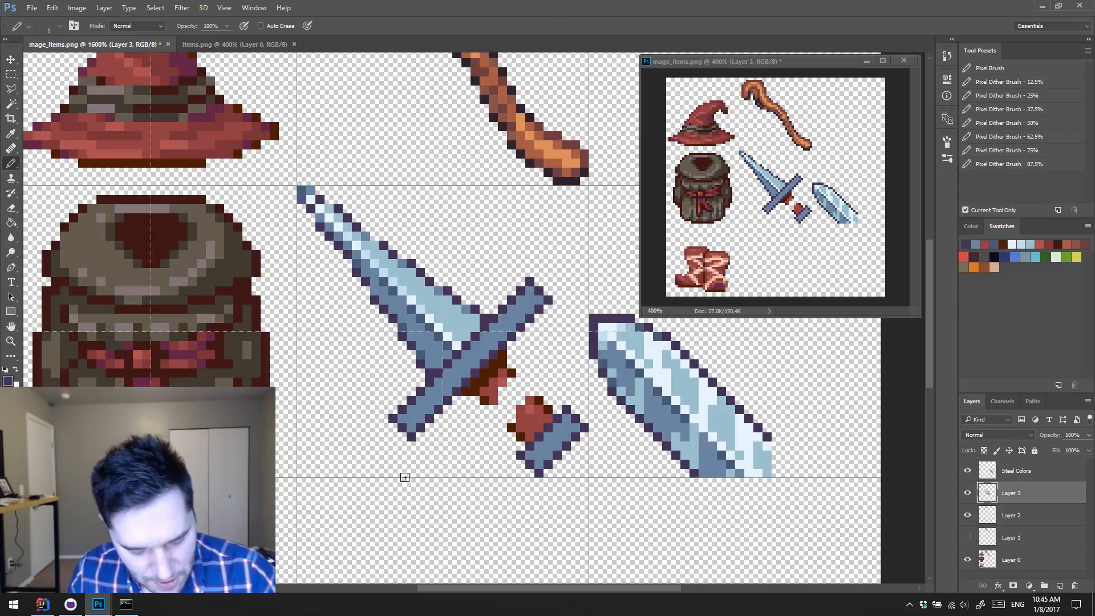
{"action": "left_click", "coordinate": [515, 376], "text": "alt"}
{"action": "mouse_move", "coordinate": [520, 383]}
{"action": "left_mouse_down"}
{"action": "mouse_move", "coordinate": [502, 420]}
{"action": "mouse_move", "coordinate": [518, 411]}
{"action": "mouse_move", "coordinate": [528, 422]}
{"action": "mouse_move", "coordinate": [520, 398]}
{"action": "left_mouse_up"}
{"action": "left_click", "coordinate": [526, 423], "text": "alt"}
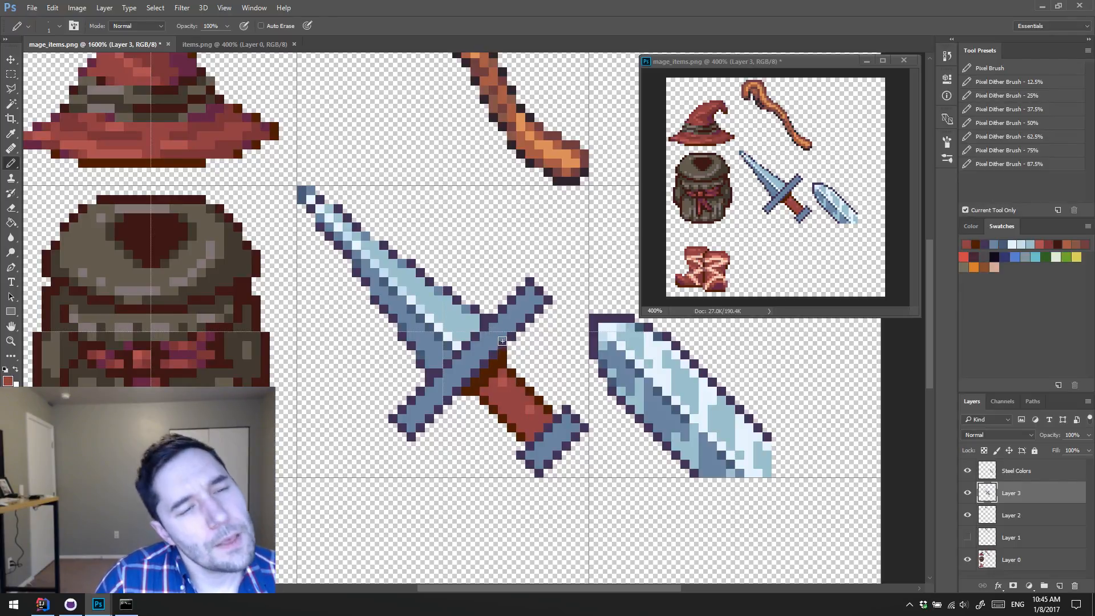
{"action": "left_click", "coordinate": [513, 374], "text": "alt"}
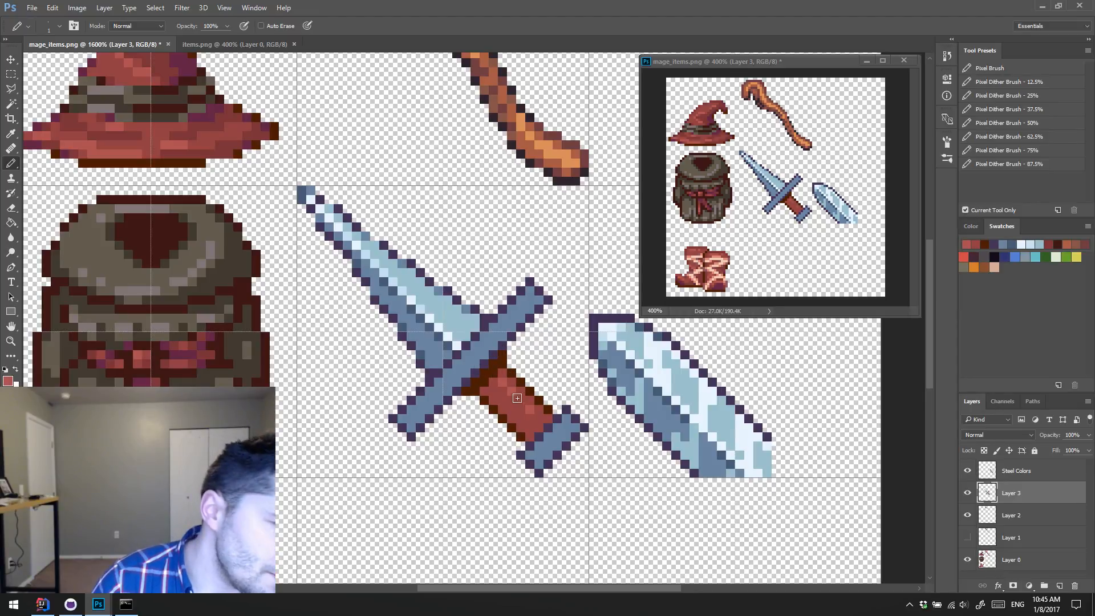
Step: Try to widen the crossguard toward the grip with an offset purple outline and mid-blue fill, and undo it
{"action": "left_click", "coordinate": [412, 437], "text": "alt"}
{"action": "left_click", "coordinate": [421, 446]}
{"action": "left_click", "coordinate": [556, 310], "text": "shift"}
{"action": "left_click", "coordinate": [535, 299], "text": "alt"}
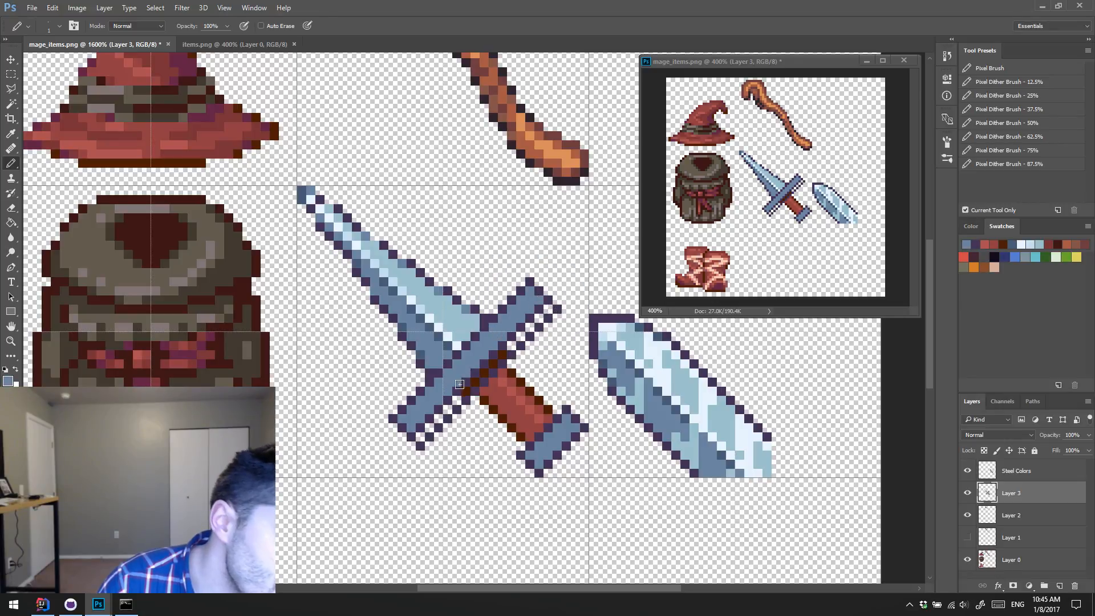
{"action": "left_click", "coordinate": [420, 428]}
{"action": "left_click", "coordinate": [539, 309], "text": "shift"}
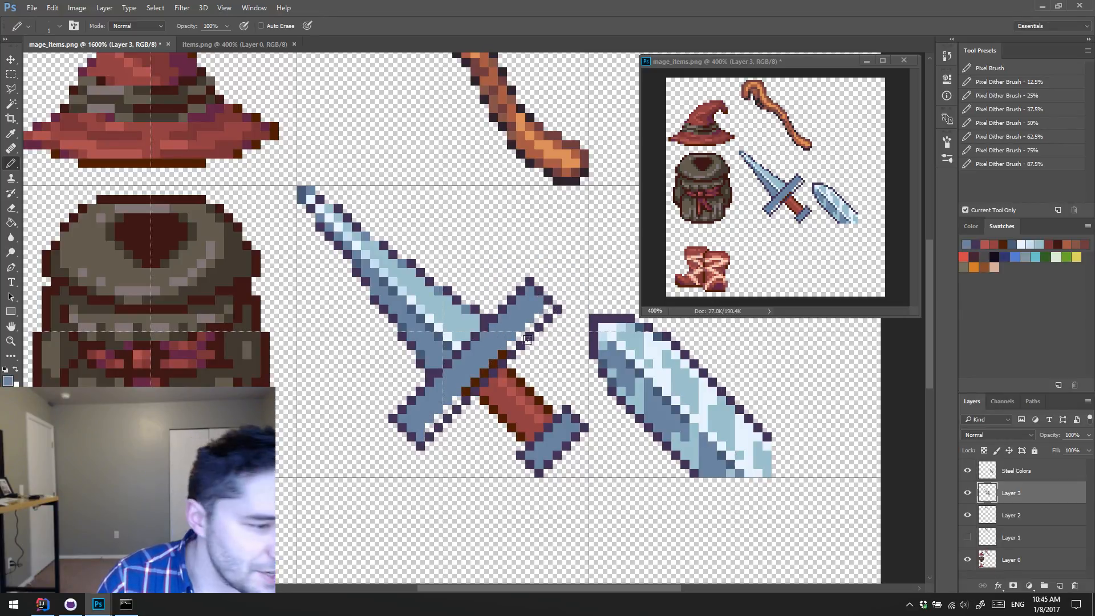
{"action": "left_click", "coordinate": [547, 310], "text": "shift"}
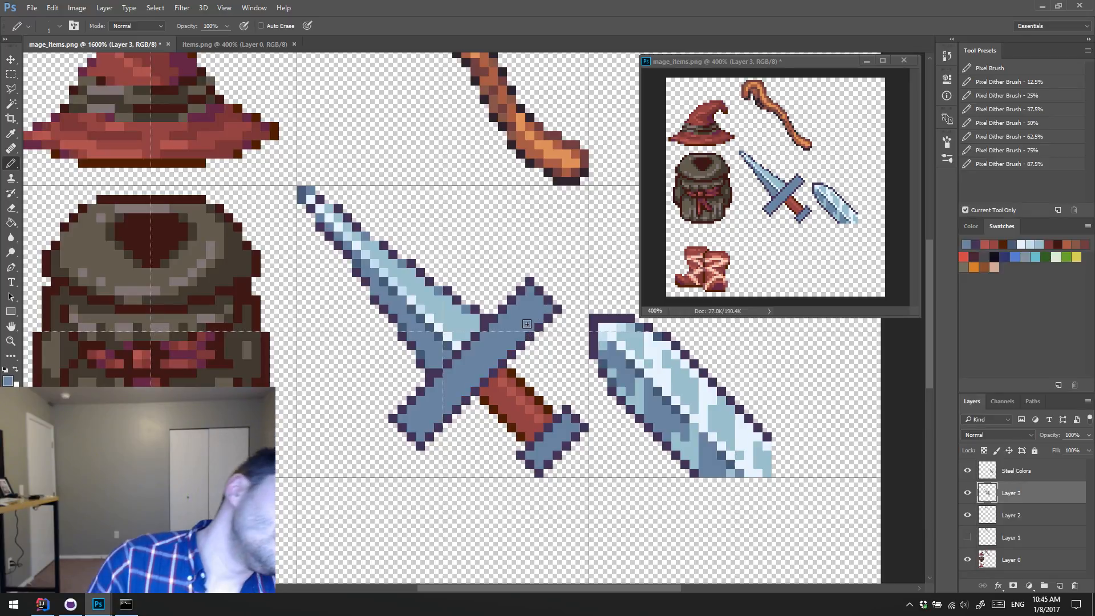
{"action": "key", "text": "ctrl+alt+z"}
{"action": "key", "text": "ctrl+alt+z"}
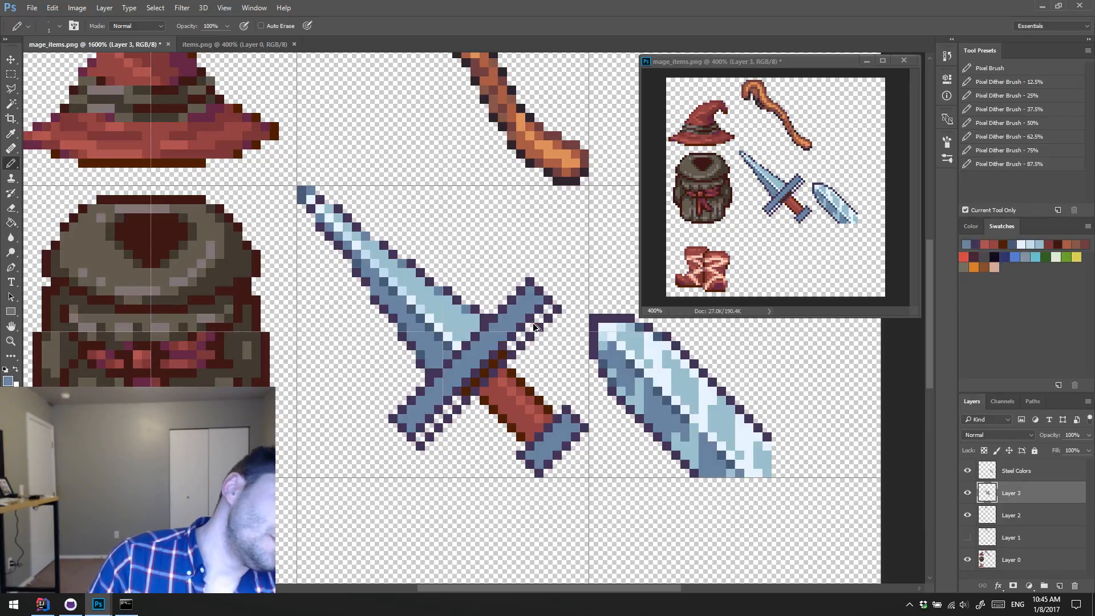
{"action": "key", "text": "ctrl+alt+z"}
{"action": "key", "text": "ctrl+alt+z"}
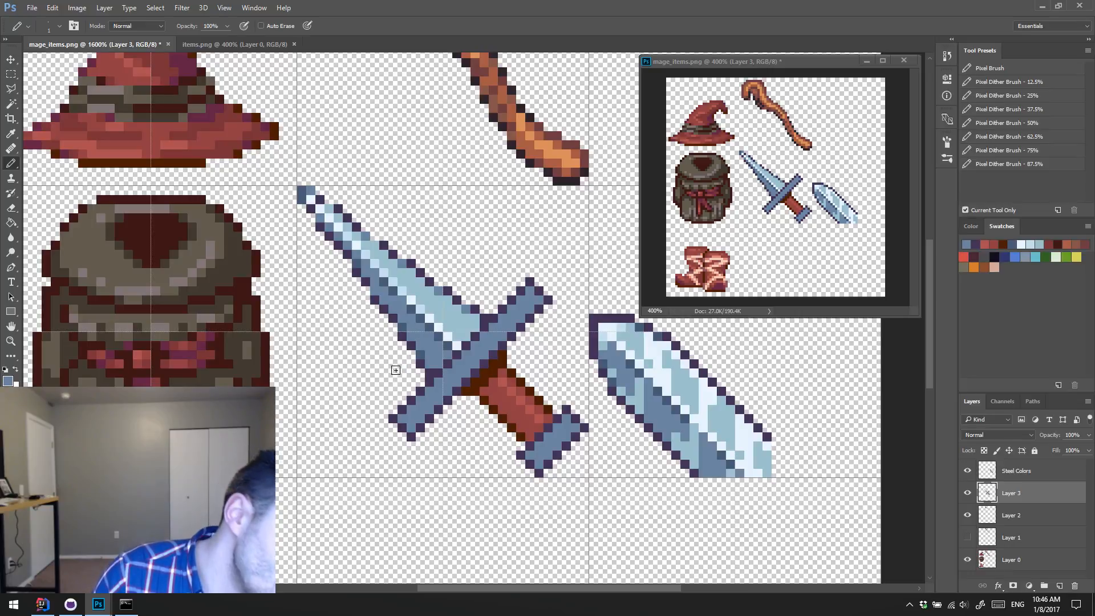
Step: Try to widen the crossguard toward the blade with a purple outline and mid-blue fill, and undo the changes
{"action": "left_click", "coordinate": [395, 407], "text": "alt"}
{"action": "left_click", "coordinate": [395, 407]}
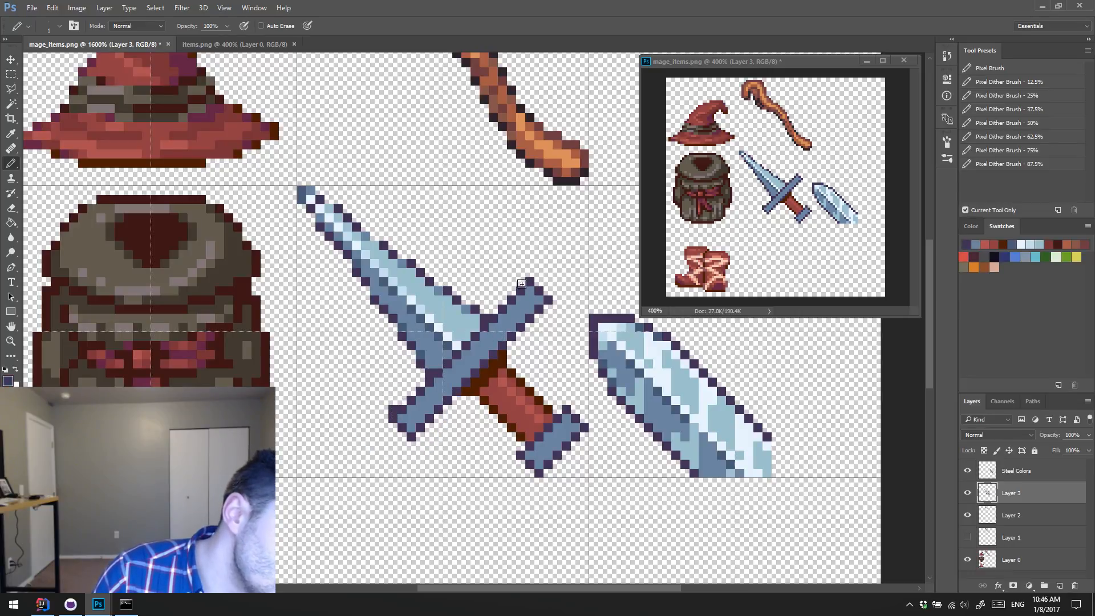
{"action": "left_click", "coordinate": [523, 283], "text": "shift"}
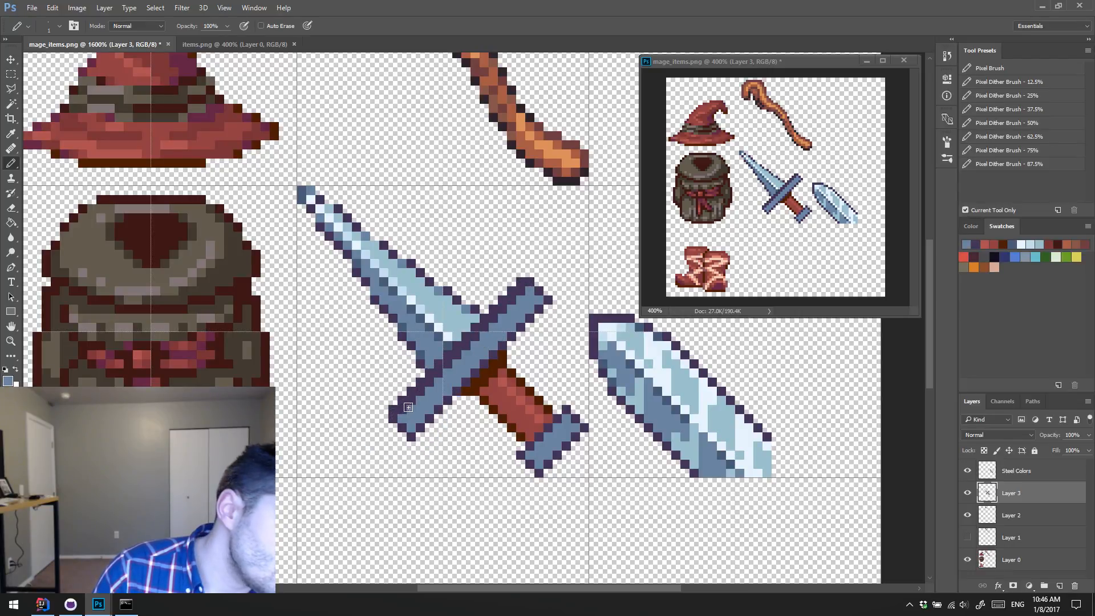
{"action": "key", "text": "ctrl+alt+z"}
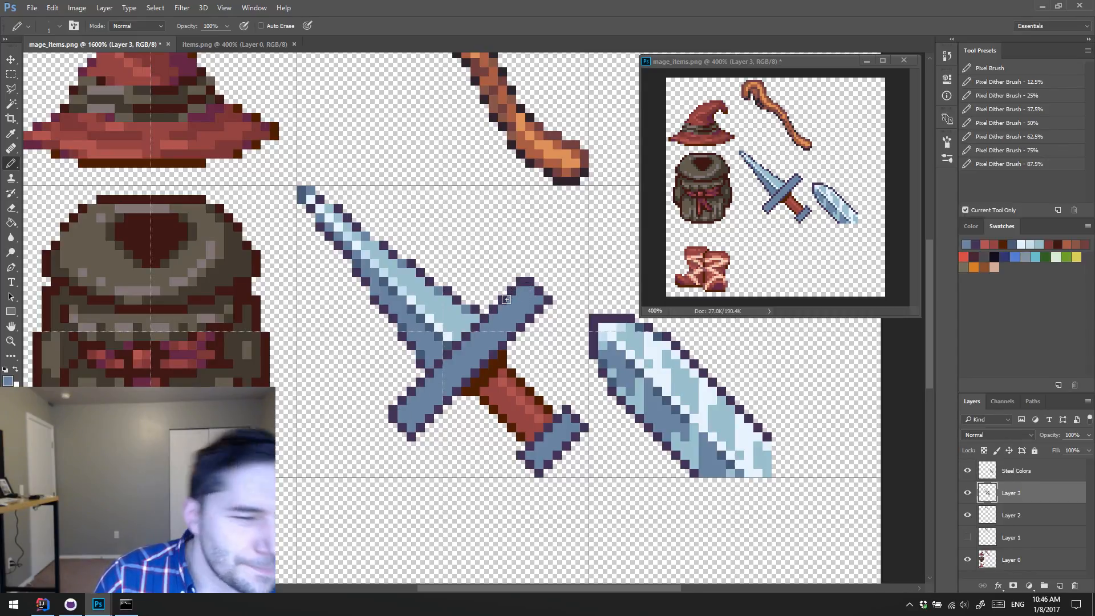
{"action": "key", "text": "ctrl+alt+z"}
{"action": "key", "text": "ctrl+alt+z"}
{"action": "key", "text": "ctrl+alt+z"}
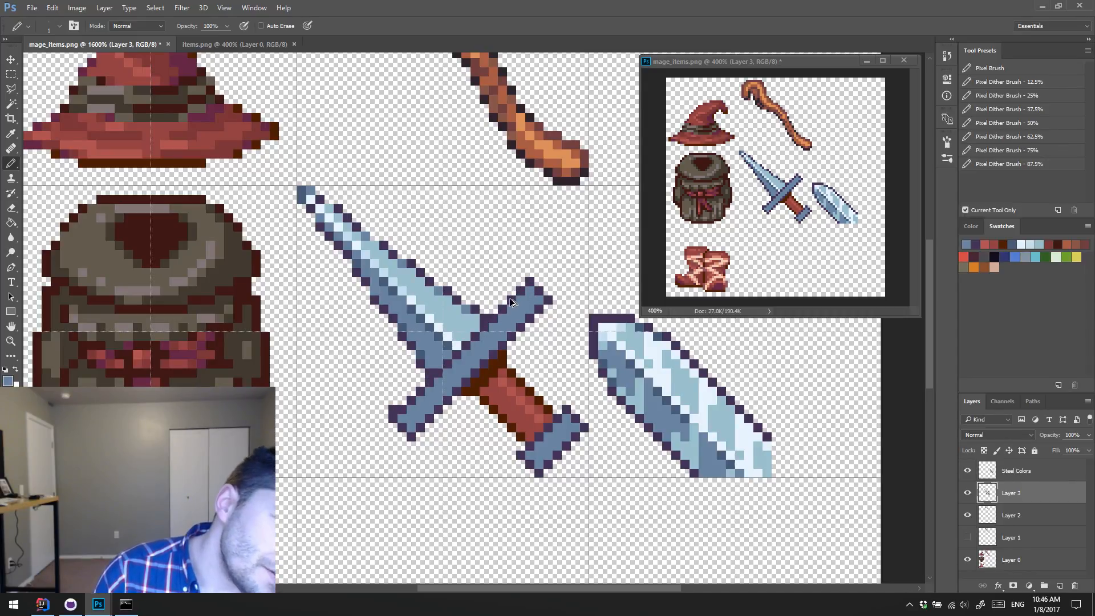
{"action": "key", "text": "ctrl+alt+z"}
Step: Thicken the crossguard on its grip side with a new dark purple outline, and recolour the old edge mid-blue
{"action": "left_click", "coordinate": [435, 371], "text": "alt"}
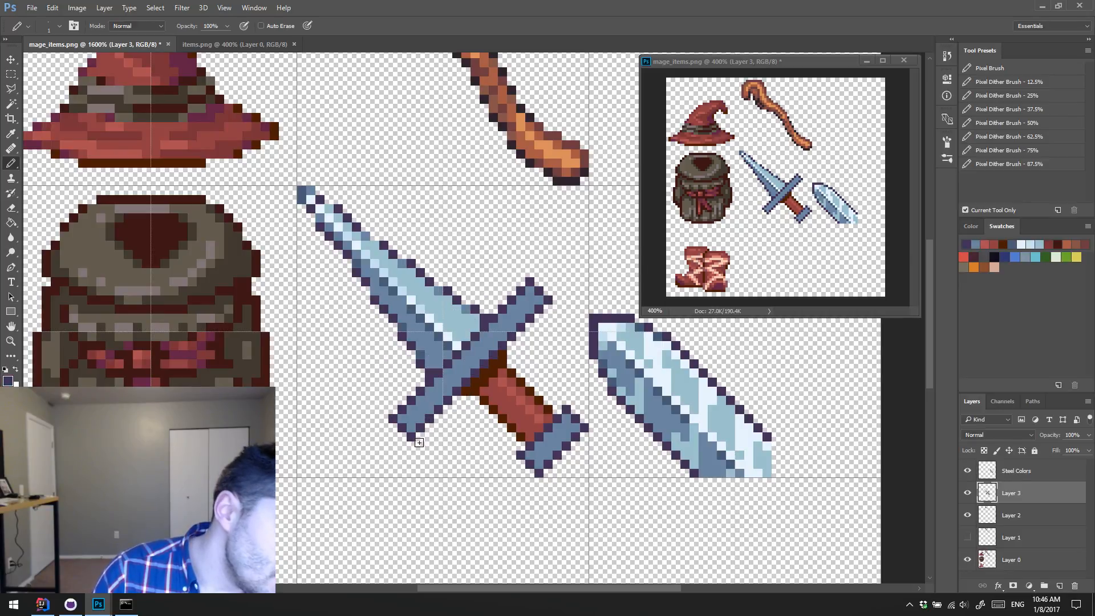
{"action": "left_click", "coordinate": [546, 312], "text": "shift"}
{"action": "left_click", "coordinate": [530, 301], "text": "alt"}
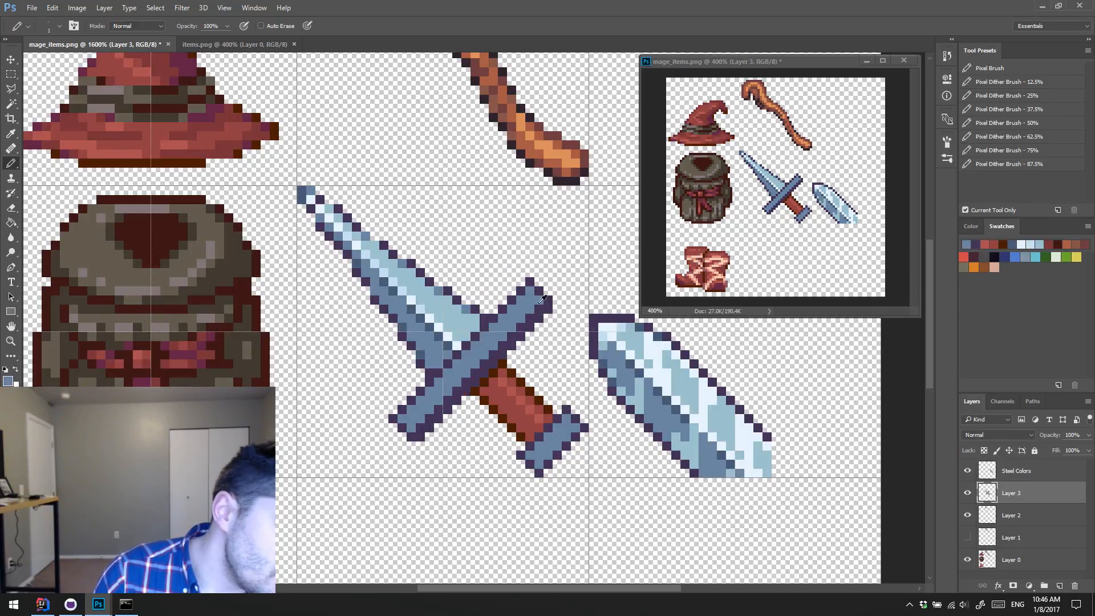
{"action": "left_click", "coordinate": [537, 309]}
{"action": "left_click", "coordinate": [417, 427], "text": "shift"}
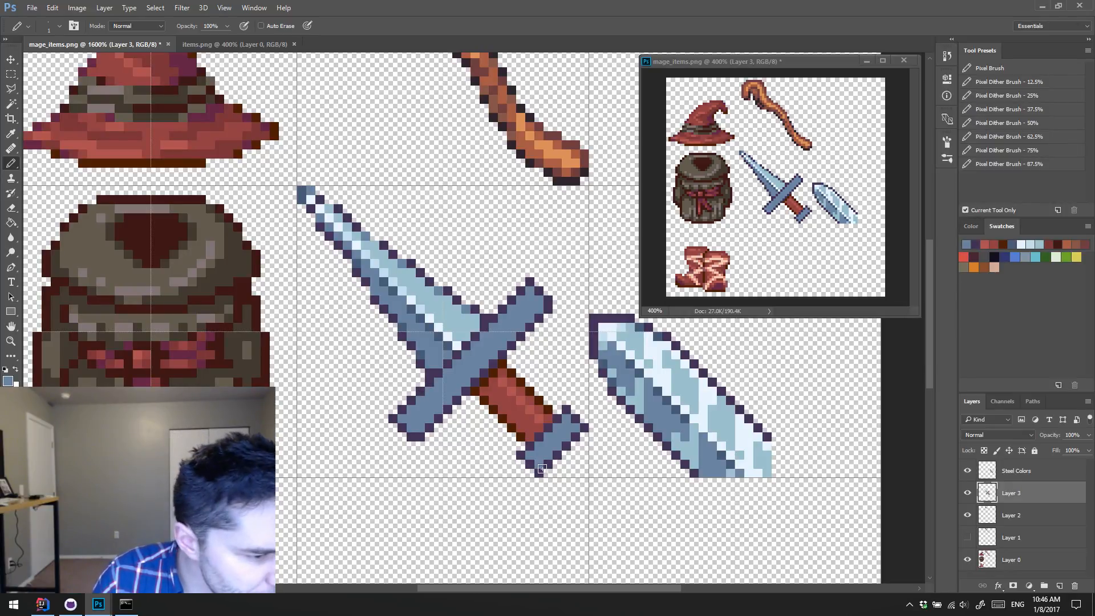
Step: Thicken the pommel at its outer end with a new dark purple outline, and fill the old edge with mid-blue
{"action": "left_click", "coordinate": [545, 471], "text": "alt"}
{"action": "mouse_move", "coordinate": [545, 471]}
{"action": "left_mouse_down"}
{"action": "mouse_move", "coordinate": [582, 439]}
{"action": "mouse_move", "coordinate": [565, 471]}
{"action": "mouse_move", "coordinate": [574, 465]}
{"action": "mouse_move", "coordinate": [548, 463]}
{"action": "mouse_move", "coordinate": [572, 434]}
{"action": "left_mouse_up"}
{"action": "key", "text": "e"}
{"action": "key", "text": "b"}
{"action": "left_click", "coordinate": [548, 458], "text": "alt"}
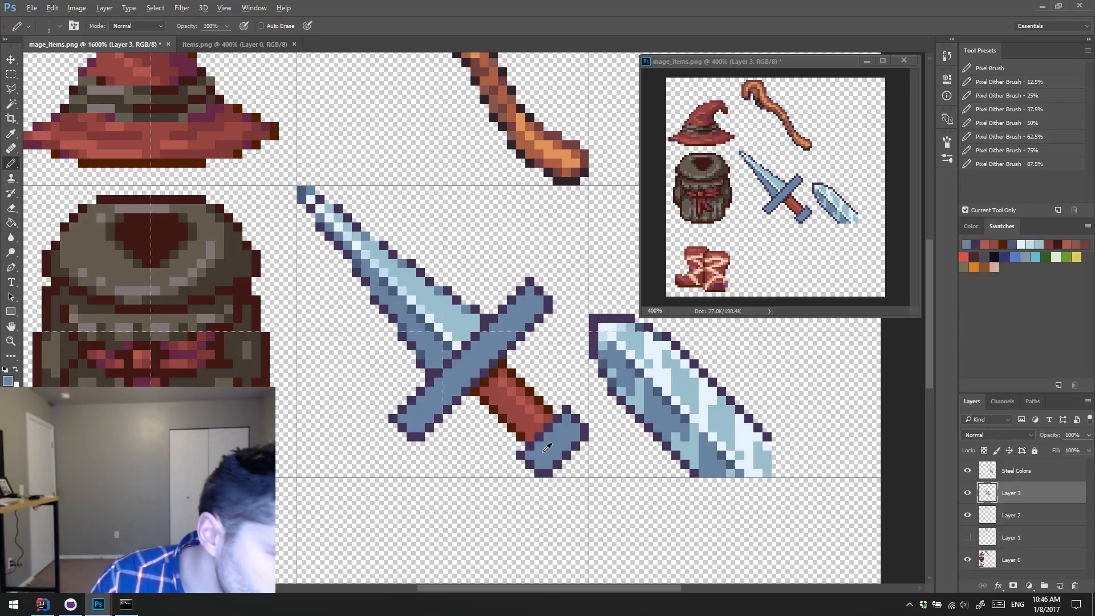
Step: Thicken the dark brown outline along both long sides of the grip
{"action": "left_click", "coordinate": [526, 434], "text": "alt"}
{"action": "left_click", "coordinate": [519, 446]}
{"action": "left_click", "coordinate": [465, 404], "text": "shift"}
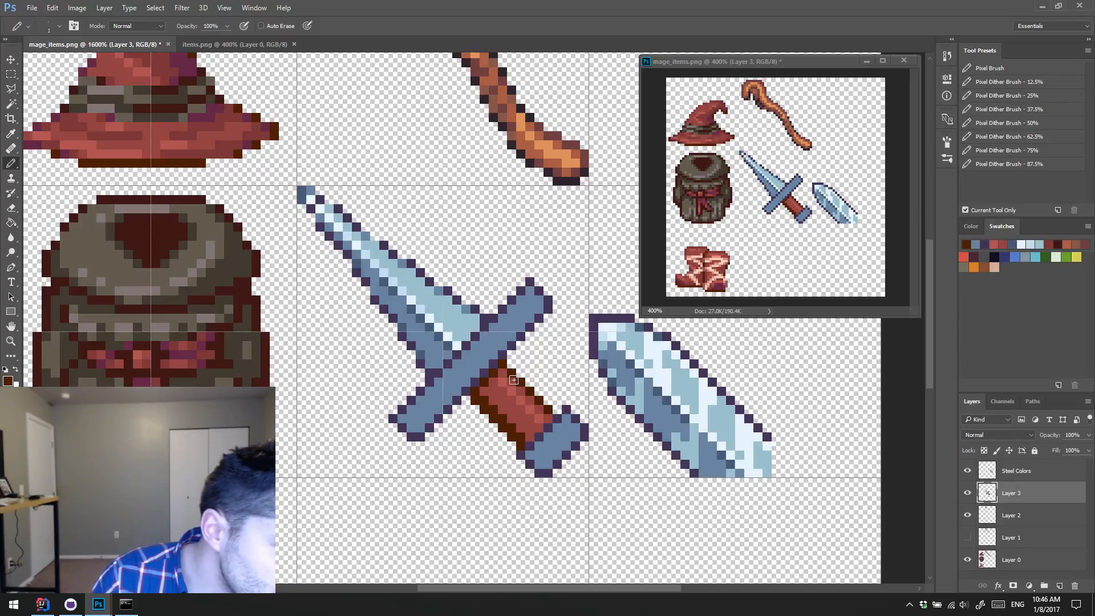
{"action": "left_click", "coordinate": [556, 410], "text": "shift"}
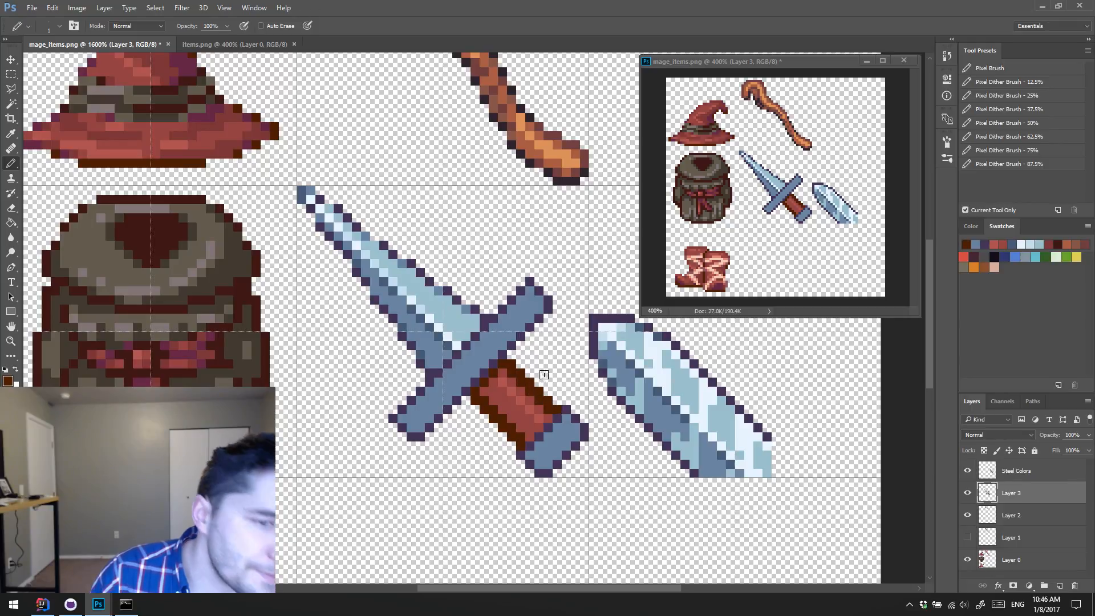
Step: Undo the thickening of the dark brown outline along both sides of the grip
{"action": "key", "text": "ctrl+alt+z"}
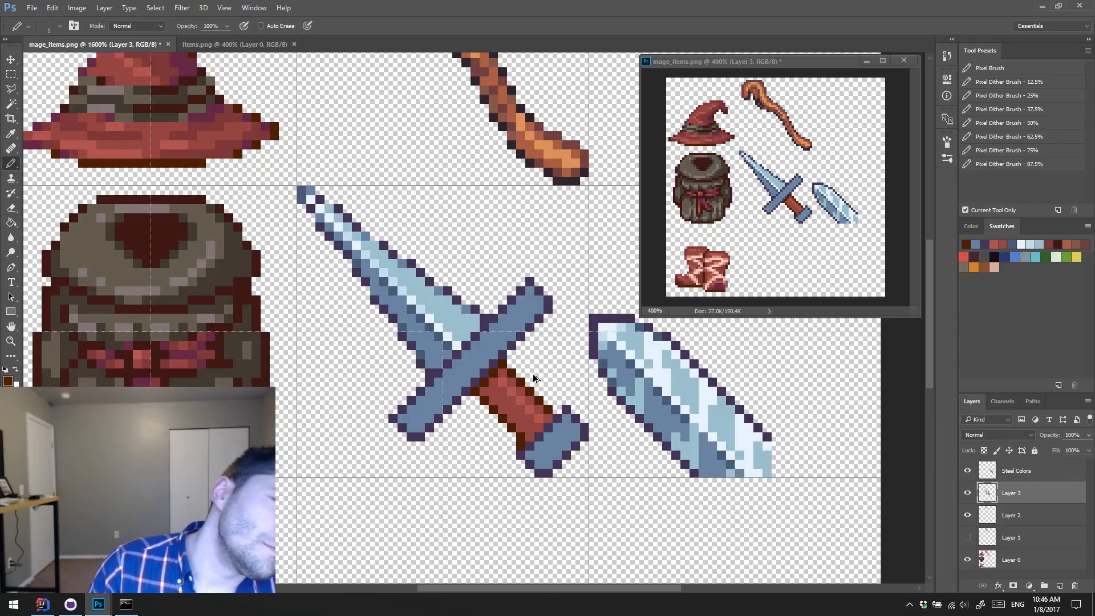
{"action": "key", "text": "ctrl+alt+z"}
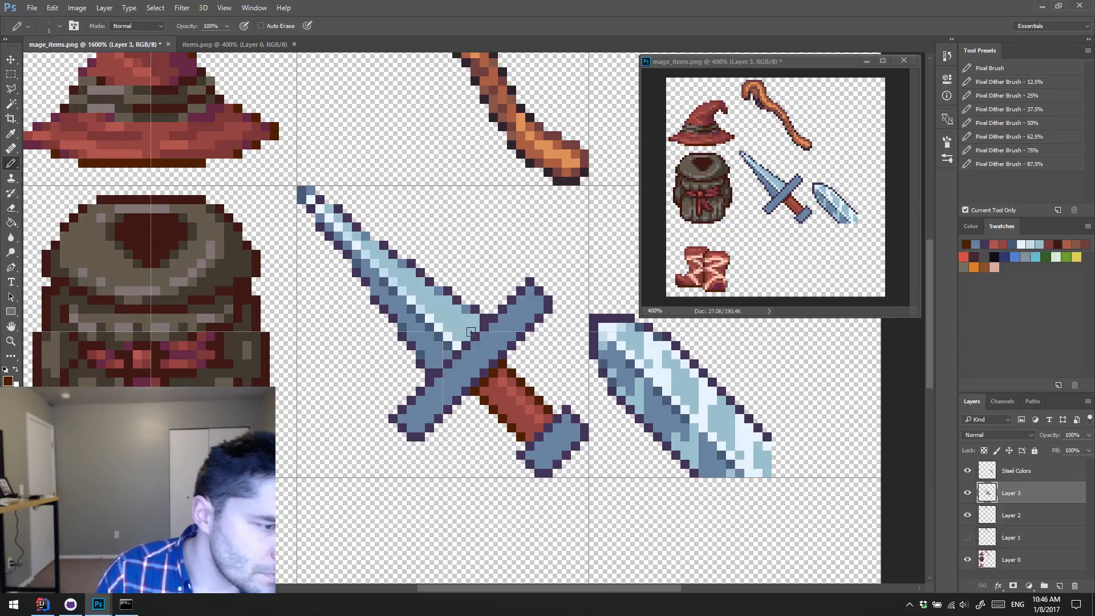
Step: Paint pale blue highlights along the crossguard's blade-side edge and the pommel's grip-side edge, using colours sampled from the blade
{"action": "left_click", "coordinate": [451, 339], "text": "alt"}
{"action": "left_click", "coordinate": [450, 368]}
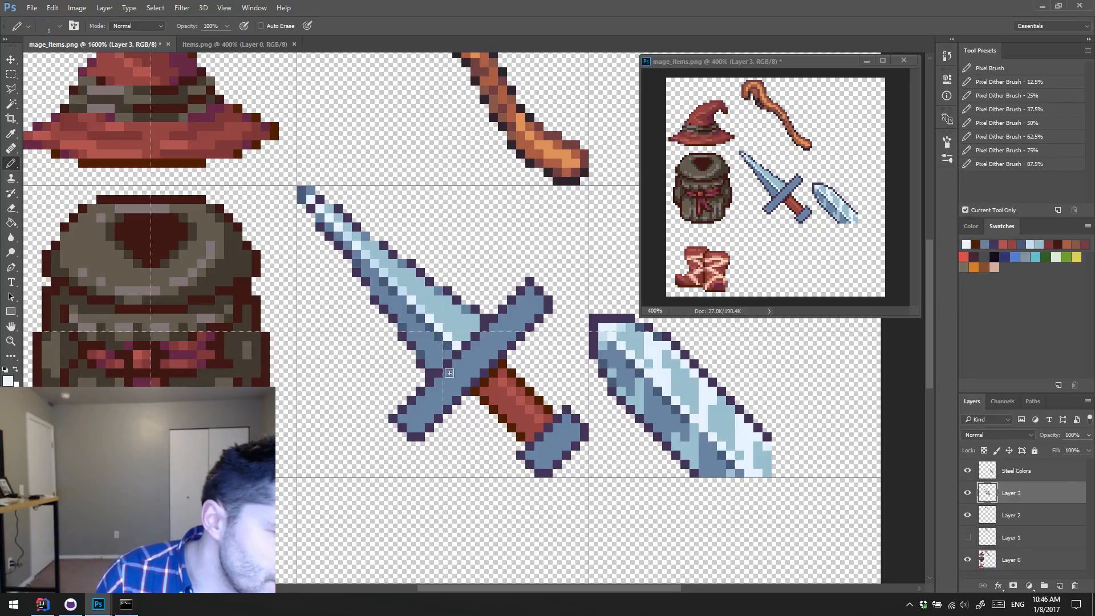
{"action": "left_click", "coordinate": [517, 306], "text": "shift"}
{"action": "left_click", "coordinate": [419, 299], "text": "alt"}
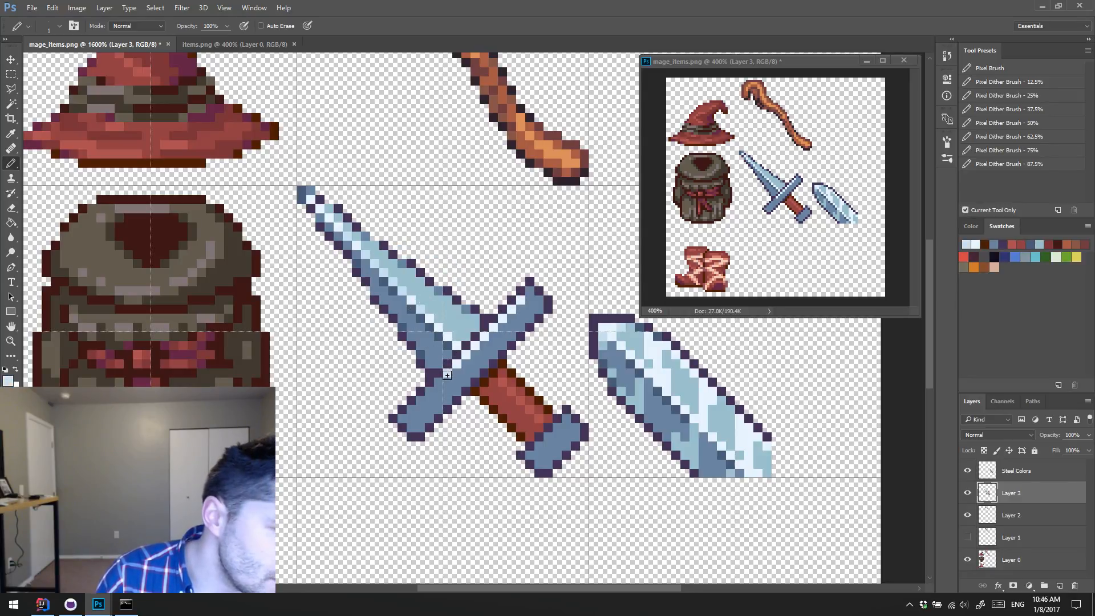
{"action": "mouse_move", "coordinate": [488, 344]}
{"action": "left_mouse_down"}
{"action": "mouse_move", "coordinate": [466, 354]}
{"action": "mouse_move", "coordinate": [486, 344]}
{"action": "left_mouse_up"}
{"action": "left_click", "coordinate": [476, 363], "text": "alt"}
{"action": "left_click", "coordinate": [477, 342], "text": "alt"}
{"action": "left_click_drag", "start_coordinate": [518, 302], "coordinate": [512, 308]}
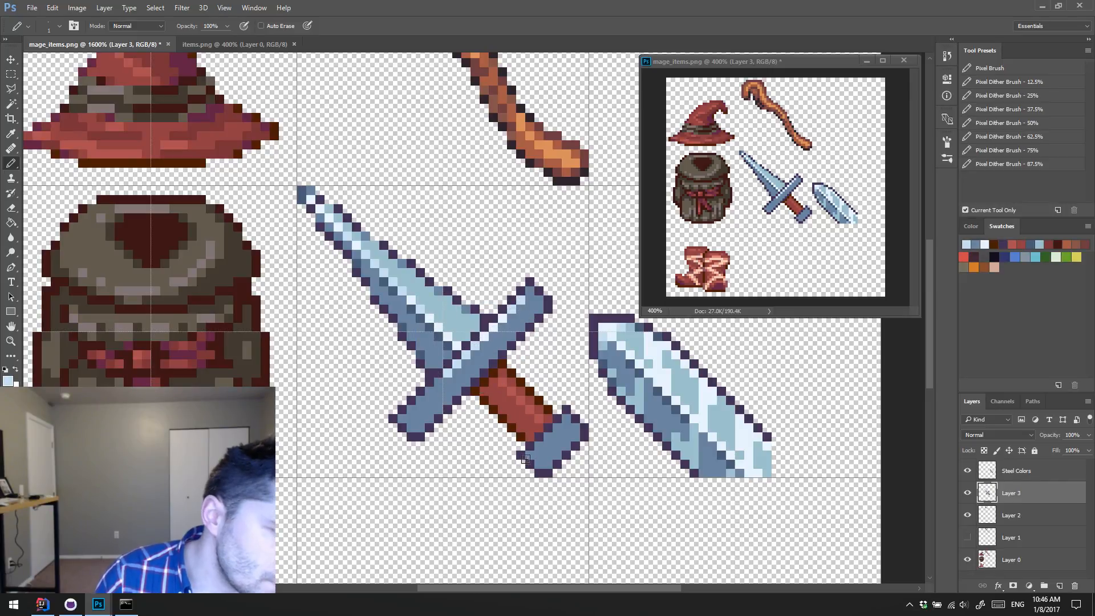
{"action": "left_click", "coordinate": [538, 445]}
{"action": "left_click", "coordinate": [566, 422], "text": "shift"}
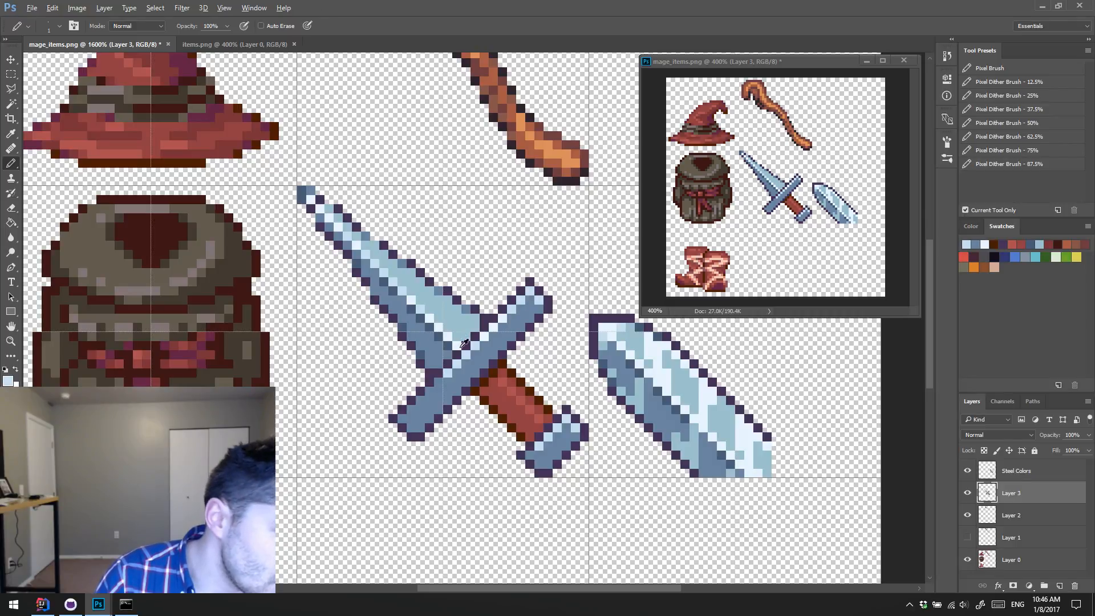
Step: Add light blue mid-tones sampled from the blade beside the highlights on the crossguard and pommel
{"action": "left_click", "coordinate": [432, 387], "text": "alt"}
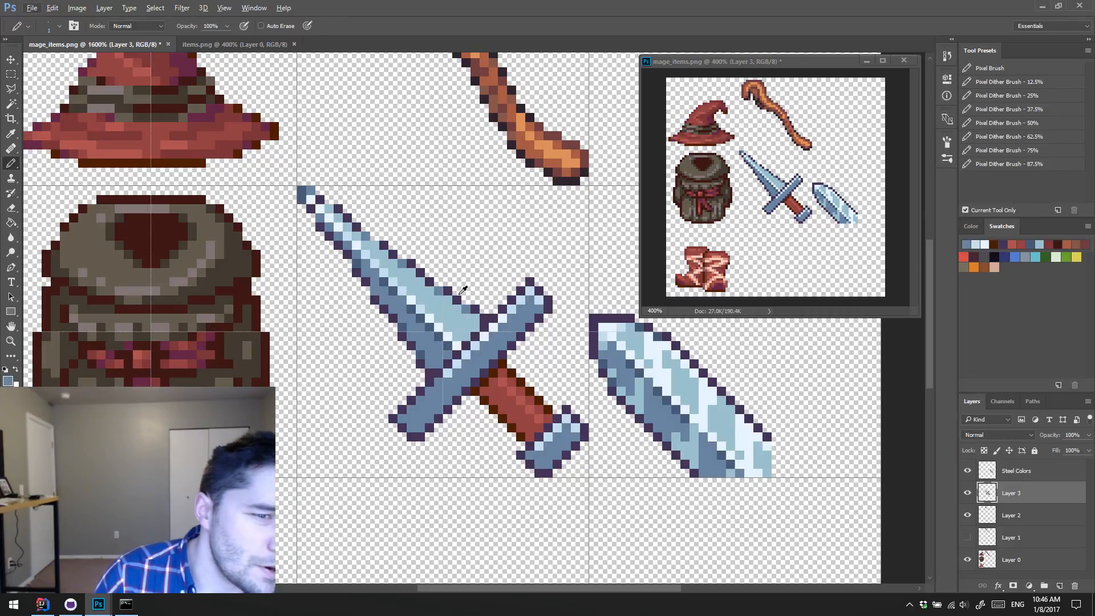
{"action": "left_click", "coordinate": [451, 370], "text": "alt"}
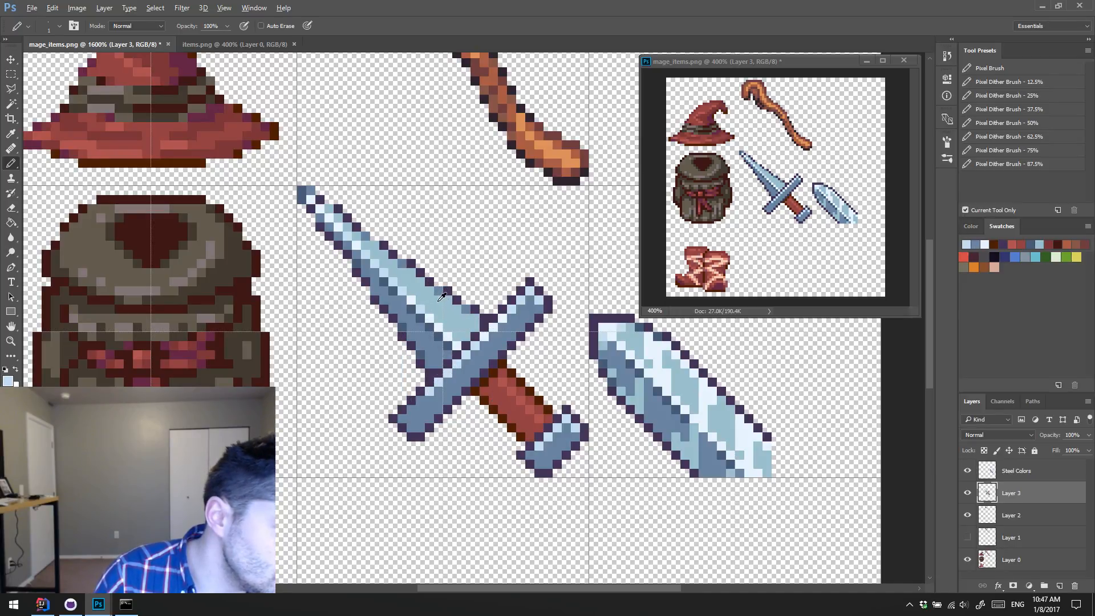
{"action": "left_click", "coordinate": [442, 298], "text": "alt"}
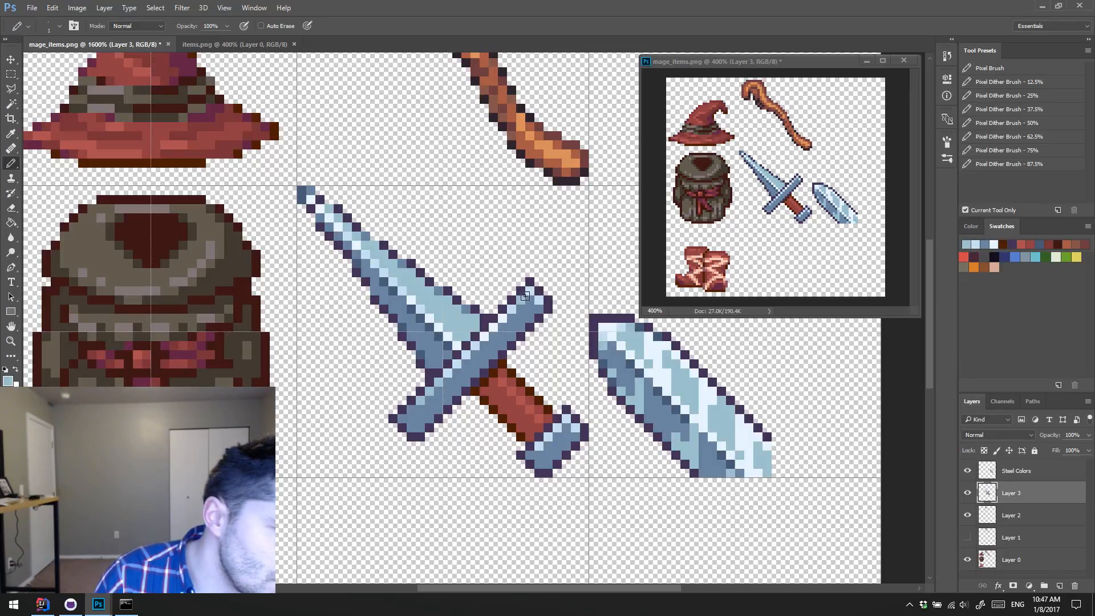
{"action": "left_click", "coordinate": [548, 455]}
{"action": "left_click", "coordinate": [558, 454]}
{"action": "left_click", "coordinate": [557, 447], "text": "alt"}
{"action": "left_click", "coordinate": [549, 454]}
{"action": "left_click", "coordinate": [556, 454], "text": "alt"}
{"action": "left_click", "coordinate": [548, 463]}
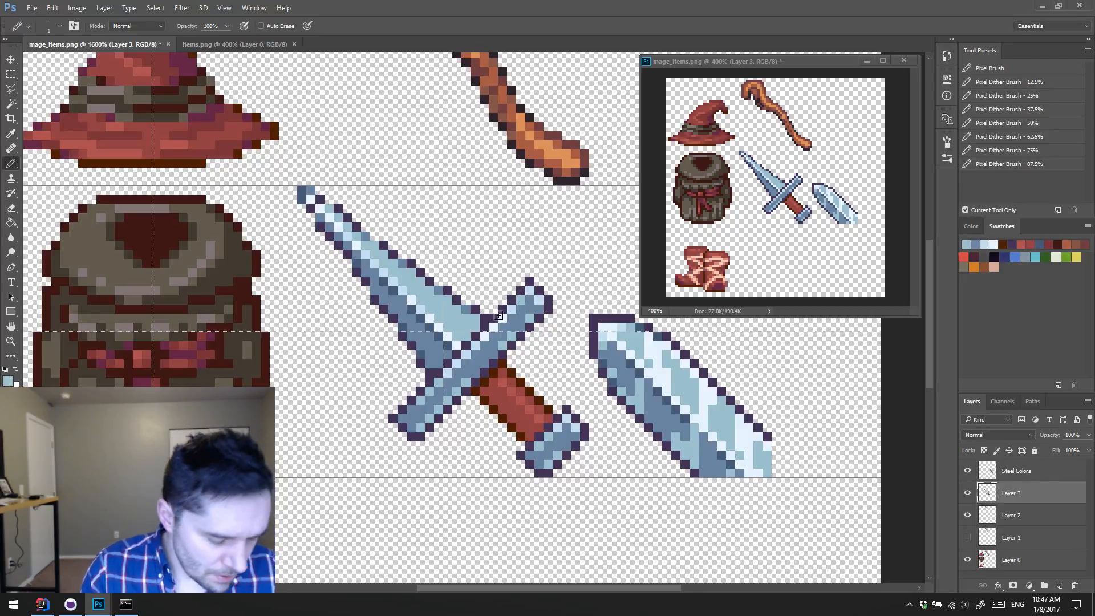
Step: Shorten both ends of the crossguard by erasing the outermost pixels and redrawing the dark purple outline
{"action": "left_click", "coordinate": [531, 285], "text": "alt"}
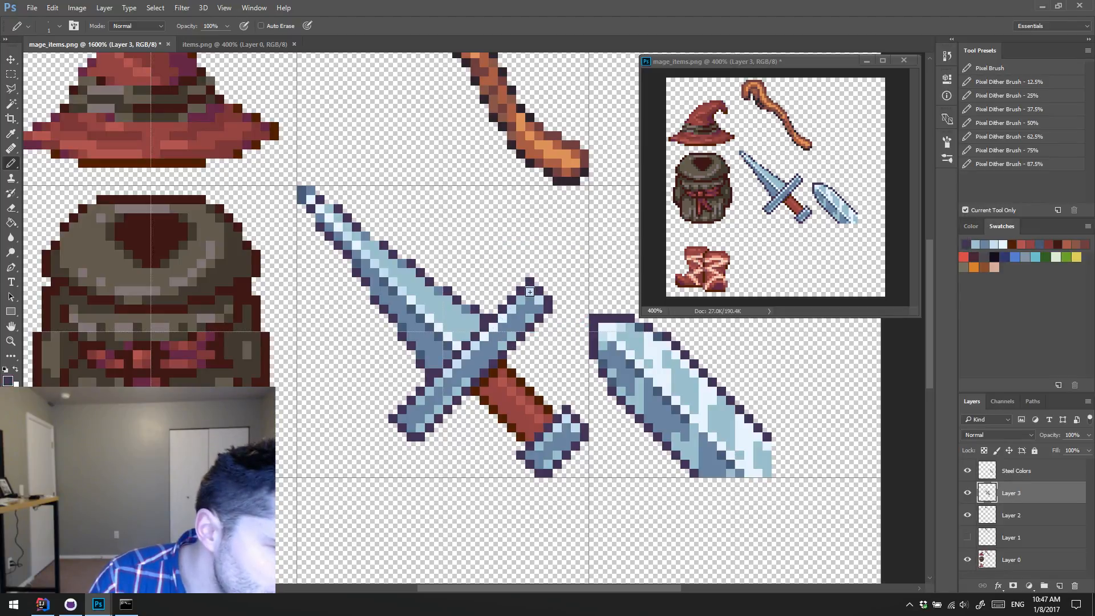
{"action": "key", "text": "e"}
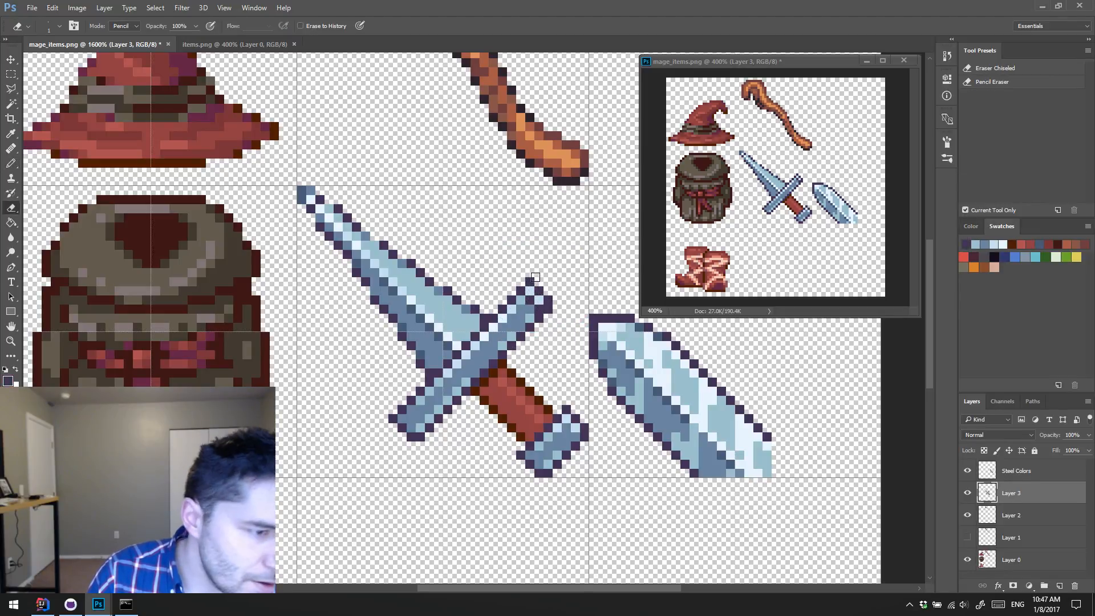
{"action": "left_click_drag", "start_coordinate": [531, 282], "coordinate": [556, 300]}
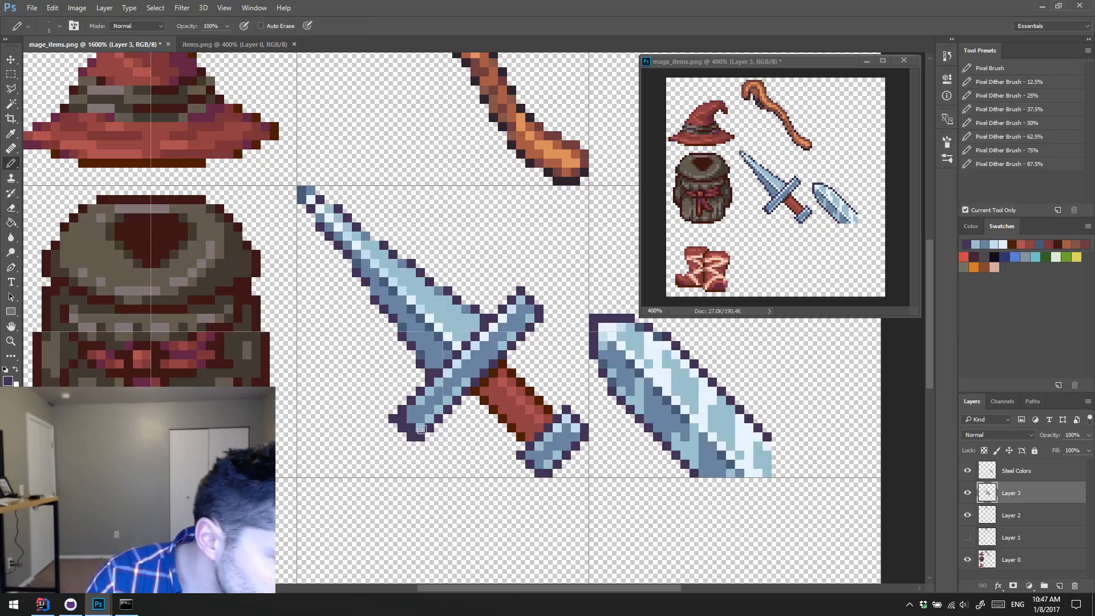
{"action": "mouse_move", "coordinate": [394, 419]}
{"action": "left_mouse_down"}
{"action": "mouse_move", "coordinate": [425, 440]}
{"action": "mouse_move", "coordinate": [440, 429]}
{"action": "left_mouse_up"}
{"action": "key", "text": "b"}
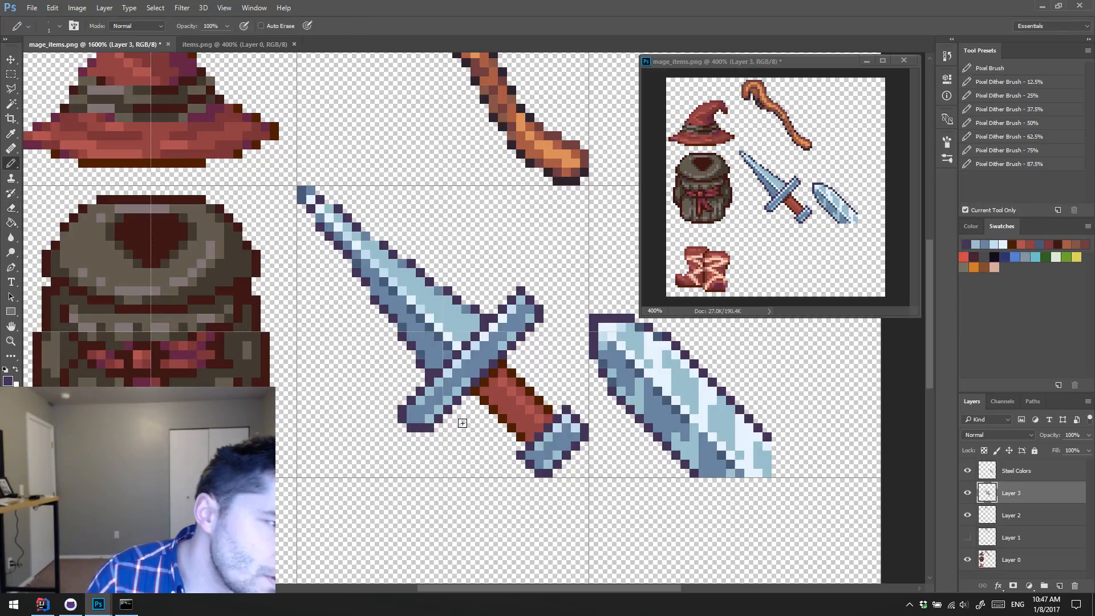
{"action": "left_click", "coordinate": [412, 420]}
{"action": "key", "text": "e"}
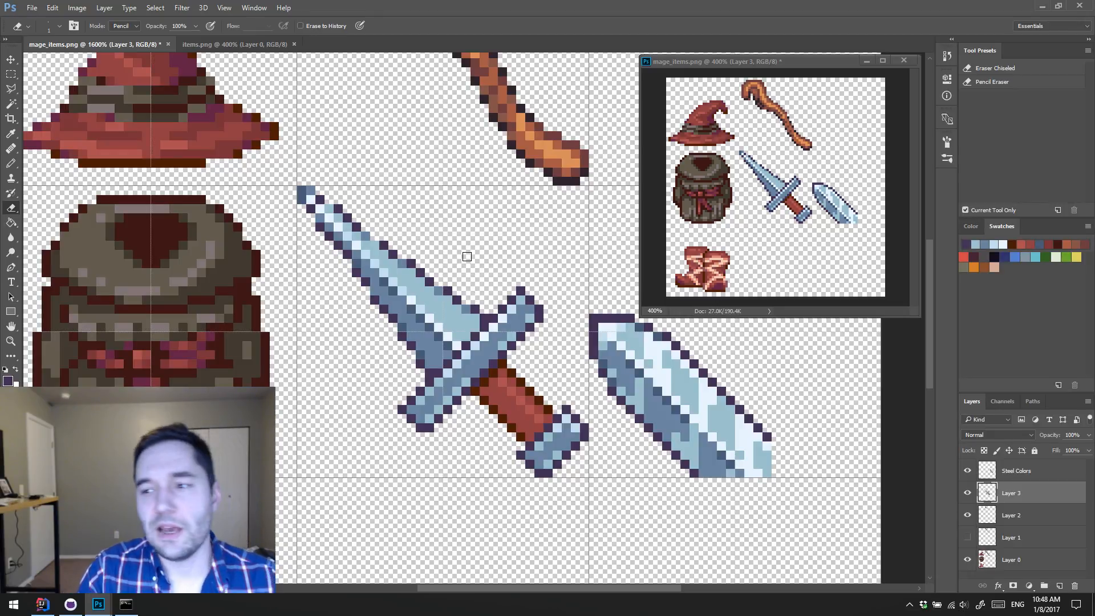
Step: Touch up the dark outline pixels where the blade meets the crossguard with sampled blues
{"action": "key", "text": "b"}
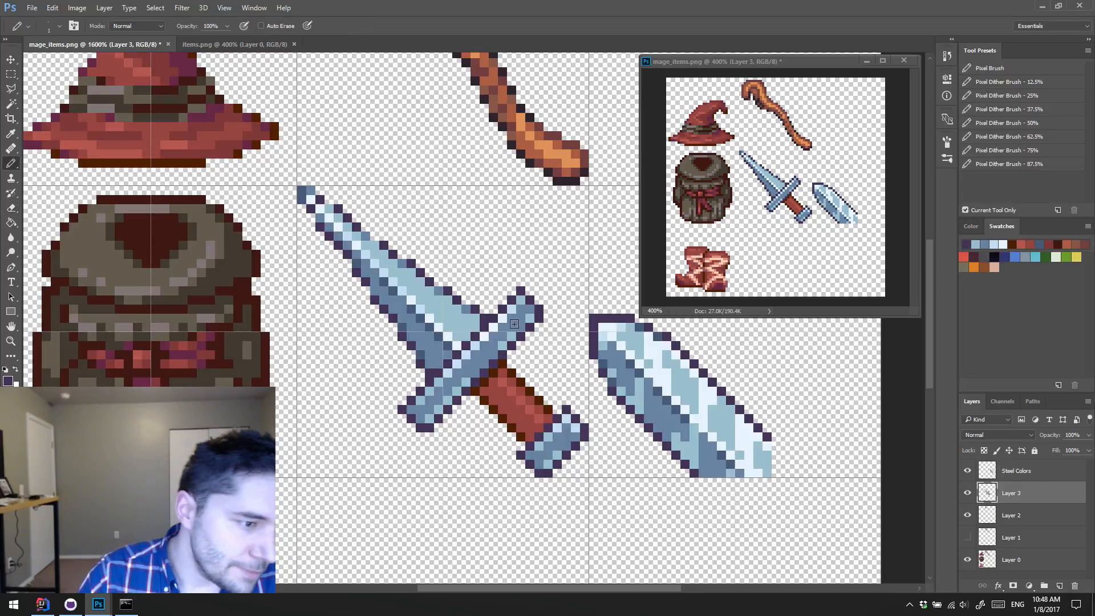
{"action": "left_click", "coordinate": [424, 347], "text": "alt"}
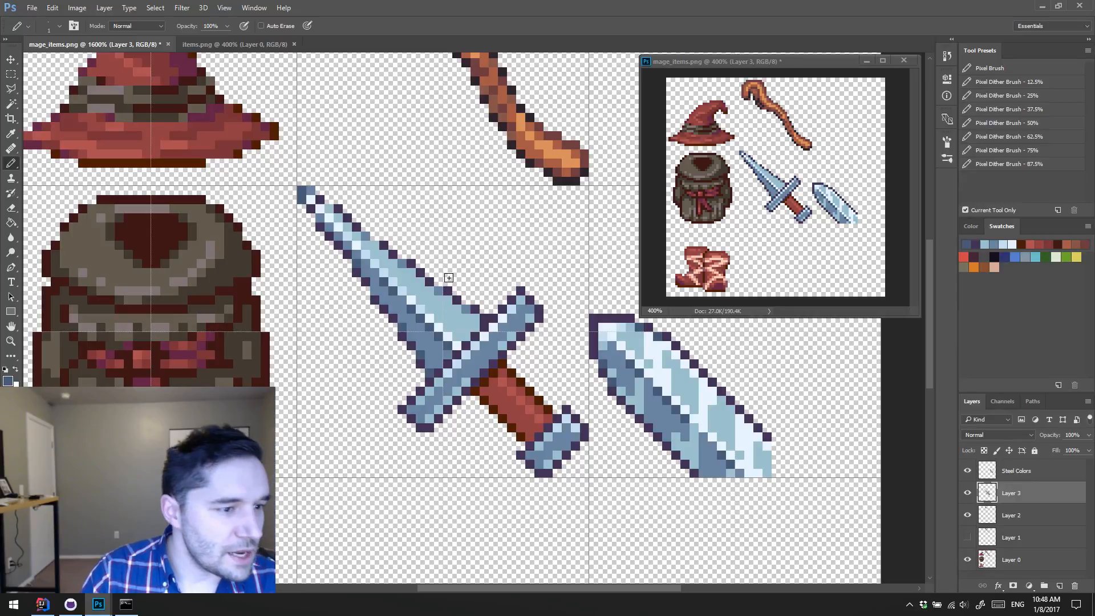
{"action": "left_click", "coordinate": [462, 305], "text": "alt"}
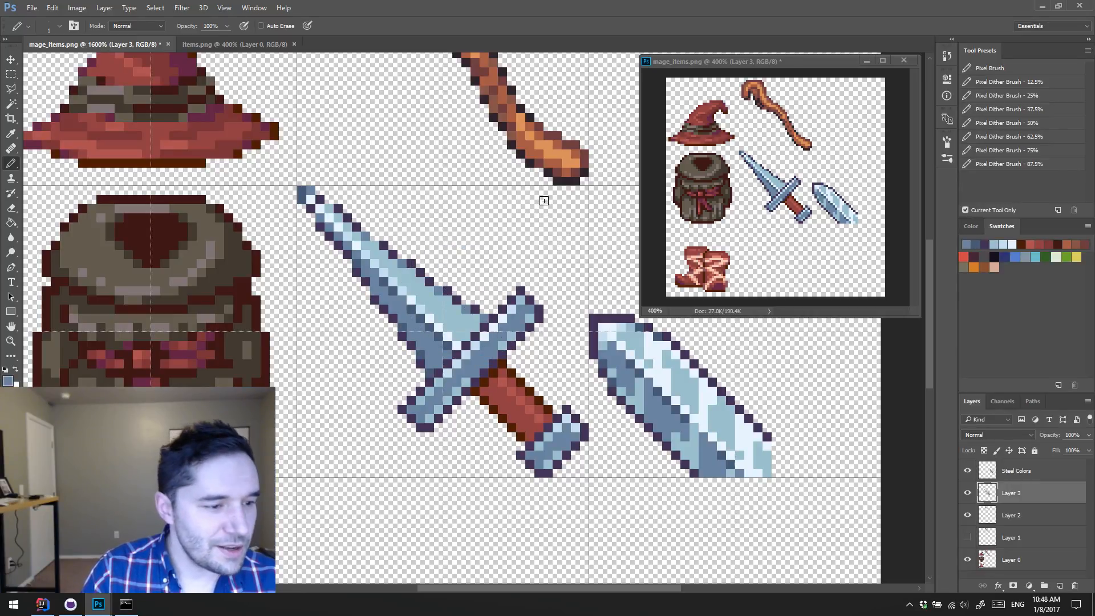
Step: Shade the length of the dagger's red grip with a darker red sampled from the hat brim
{"action": "left_click", "coordinate": [230, 143], "text": "alt"}
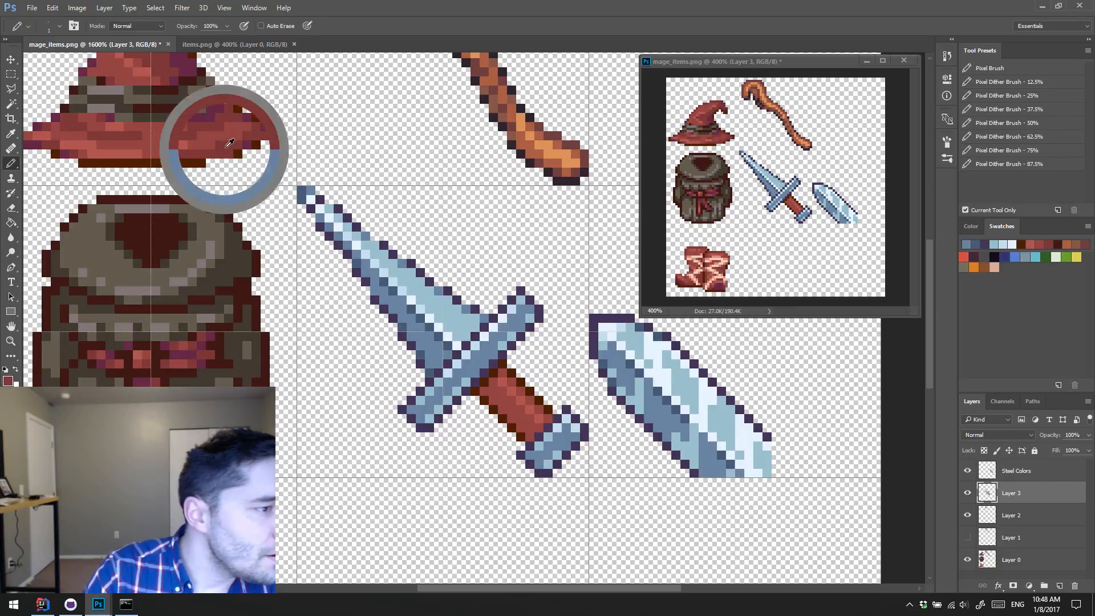
{"action": "left_click", "coordinate": [492, 392]}
{"action": "left_click", "coordinate": [531, 426], "text": "shift"}
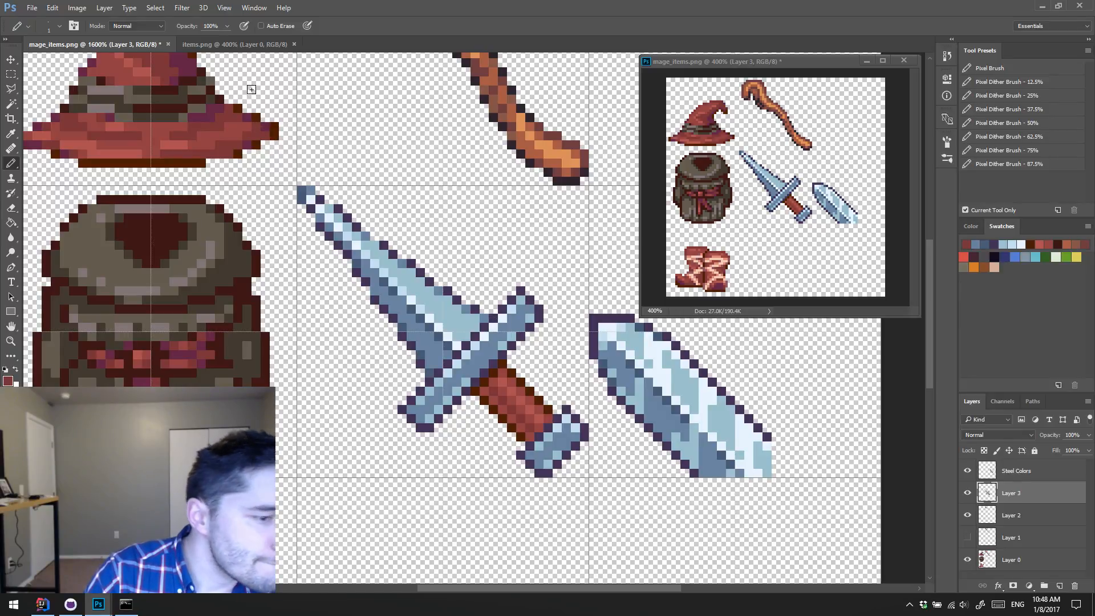
{"action": "left_click", "coordinate": [493, 384]}
{"action": "left_click", "coordinate": [535, 425], "text": "shift"}
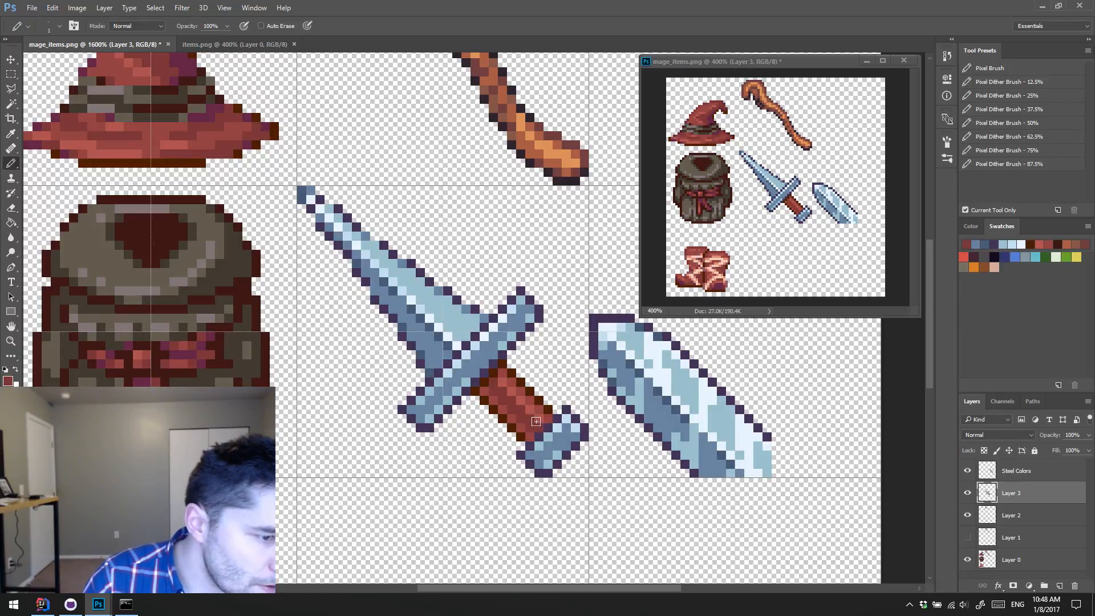
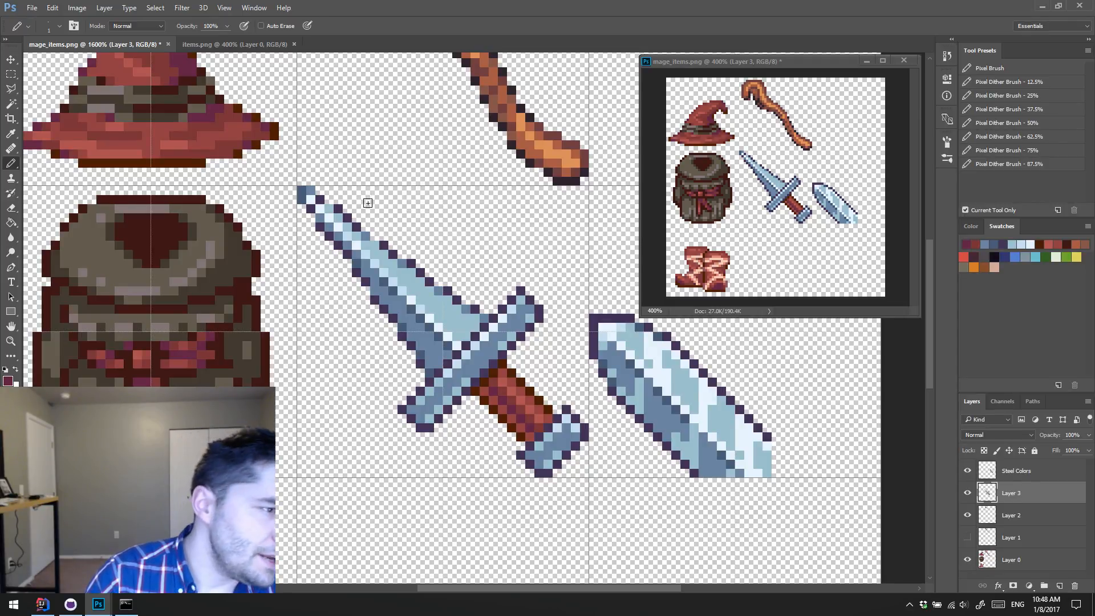
Step: Draw a new dark purple outline along the upper edge of the dagger's blade, from near the tip towards the crossguard
{"action": "left_click", "coordinate": [321, 199], "text": "alt"}
{"action": "left_click", "coordinate": [320, 191]}
{"action": "left_click", "coordinate": [329, 200]}
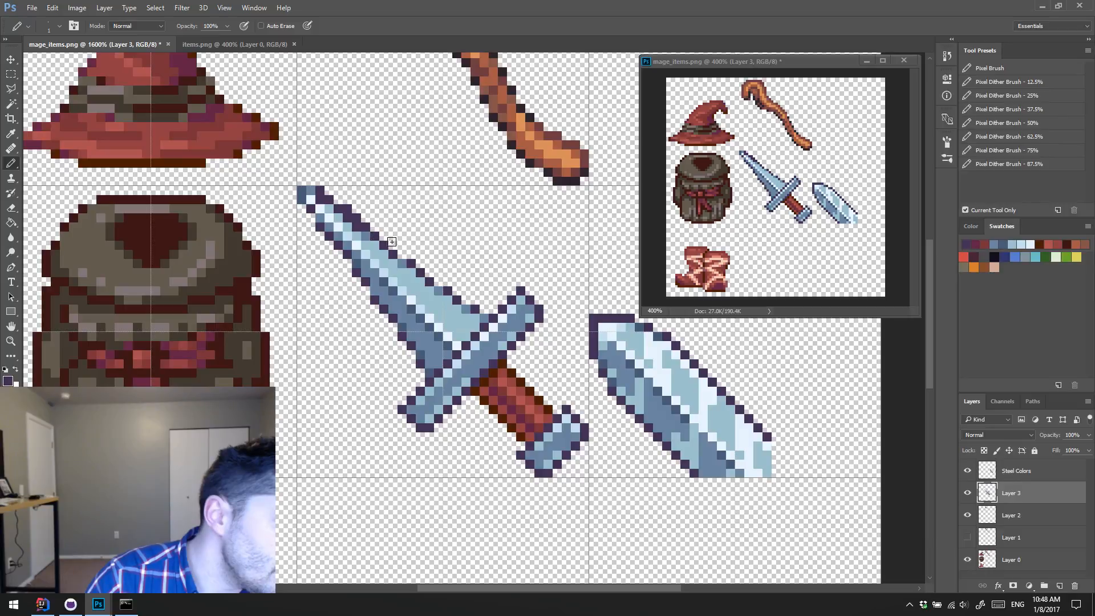
{"action": "left_click_drag", "start_coordinate": [400, 252], "coordinate": [466, 288]}
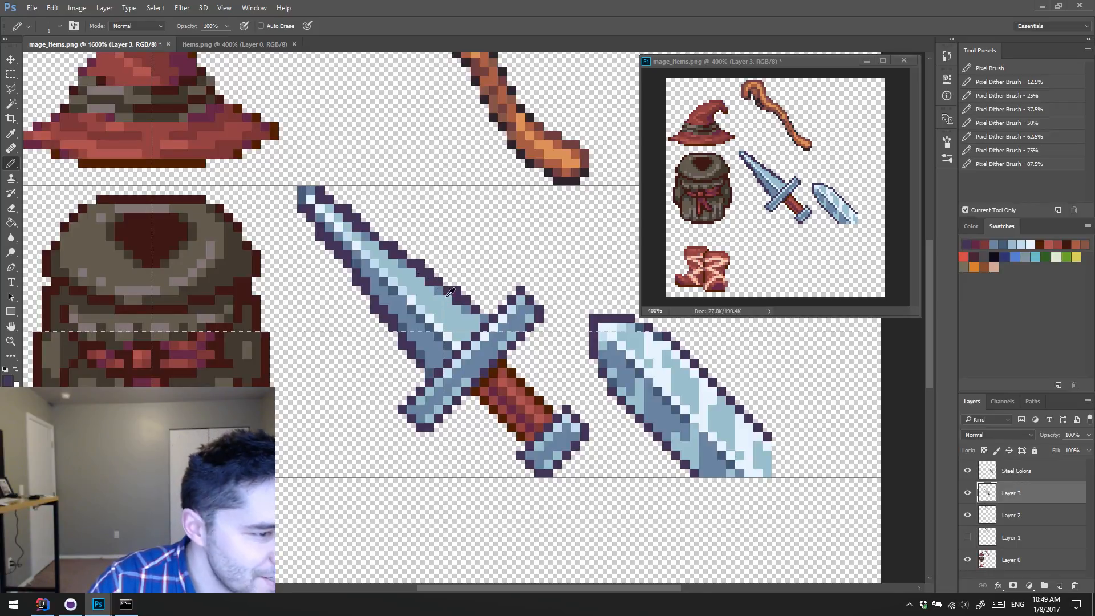
Step: Recolour the pixels just inside the blade's new upper outline with a sampled steel blue, from the crossguard up to the tip
{"action": "left_click", "coordinate": [468, 308], "text": "alt"}
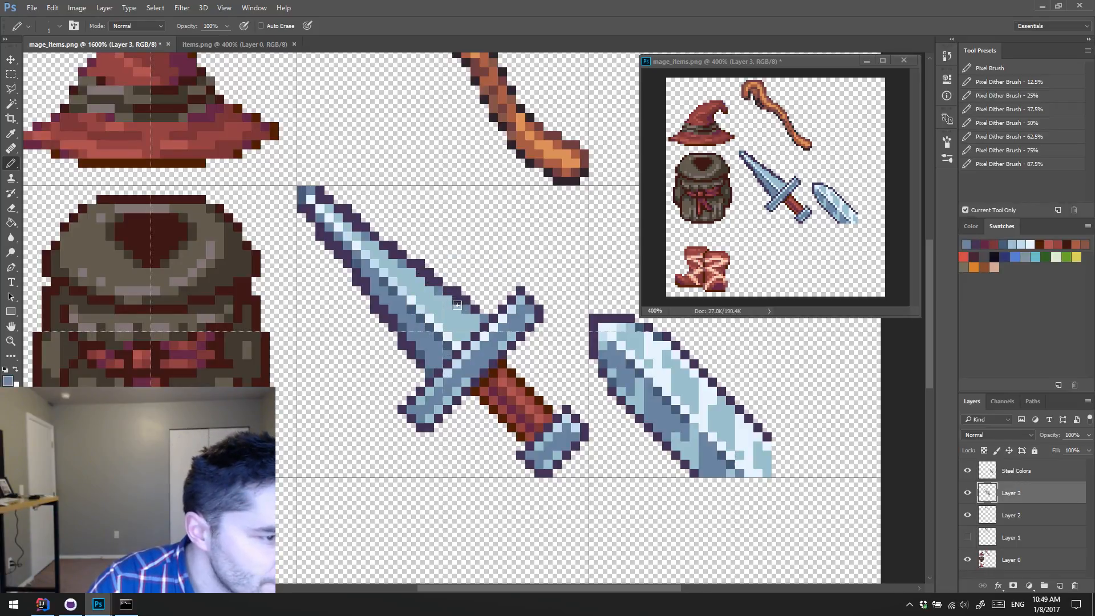
{"action": "left_click", "coordinate": [464, 311], "text": "alt"}
{"action": "mouse_move", "coordinate": [462, 309]}
{"action": "left_mouse_down"}
{"action": "mouse_move", "coordinate": [408, 282]}
{"action": "mouse_move", "coordinate": [428, 288]}
{"action": "mouse_move", "coordinate": [319, 202]}
{"action": "left_mouse_up"}
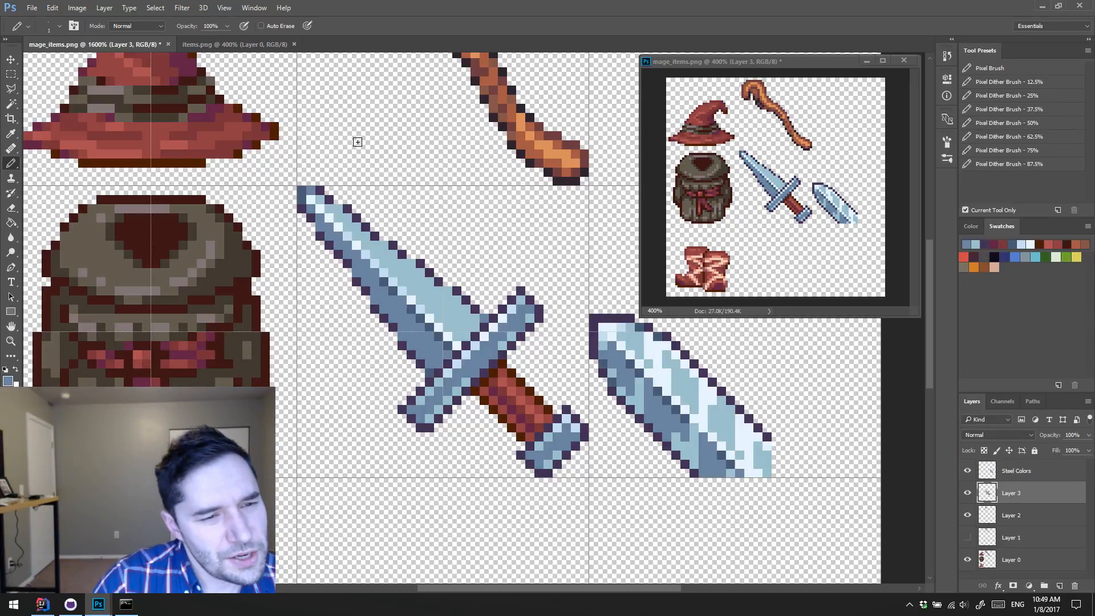
Step: Widen the middle of the blade's upper edge by moving the dark purple outline outwards and filling the gap with sampled blade blue
{"action": "left_click", "coordinate": [408, 249], "text": "alt"}
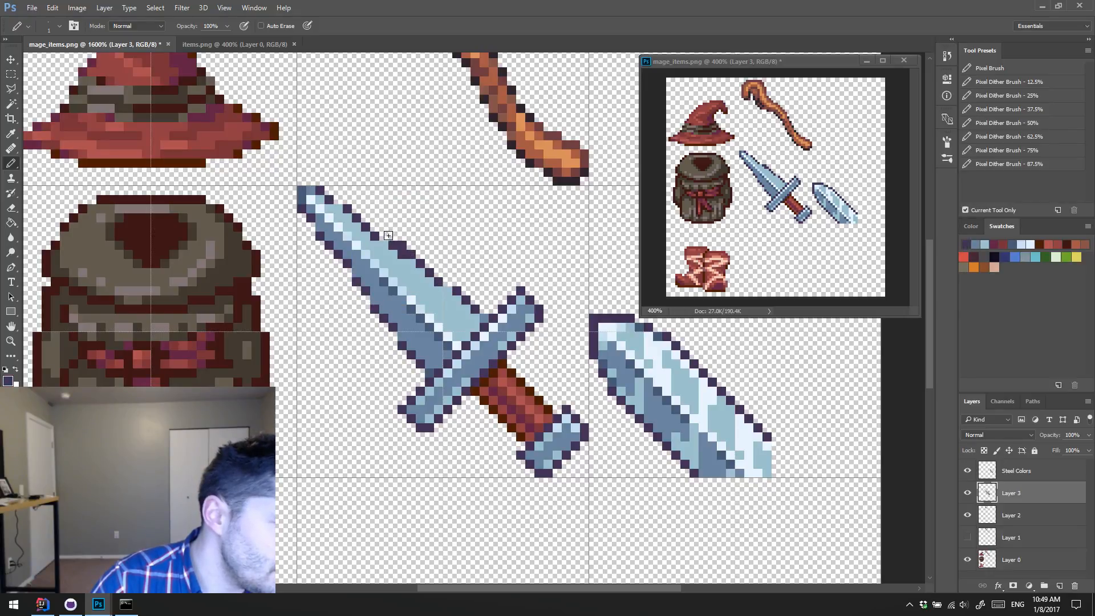
{"action": "left_click", "coordinate": [403, 256], "text": "alt"}
{"action": "left_click", "coordinate": [393, 247]}
{"action": "left_click", "coordinate": [404, 247], "text": "alt"}
{"action": "left_click", "coordinate": [385, 235]}
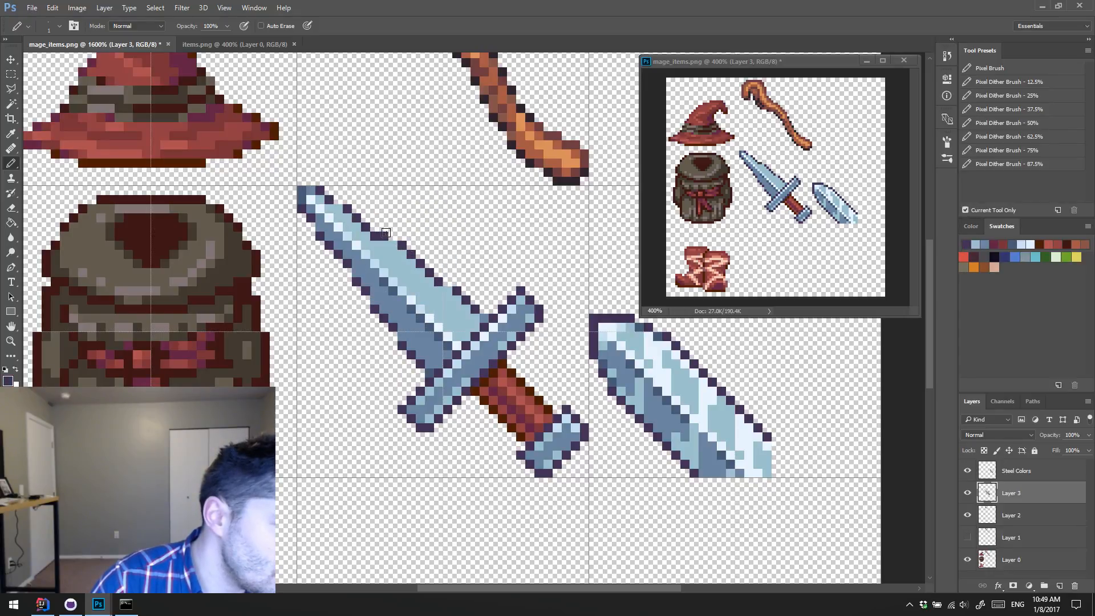
{"action": "left_click", "coordinate": [390, 245], "text": "alt"}
{"action": "left_click", "coordinate": [382, 236]}
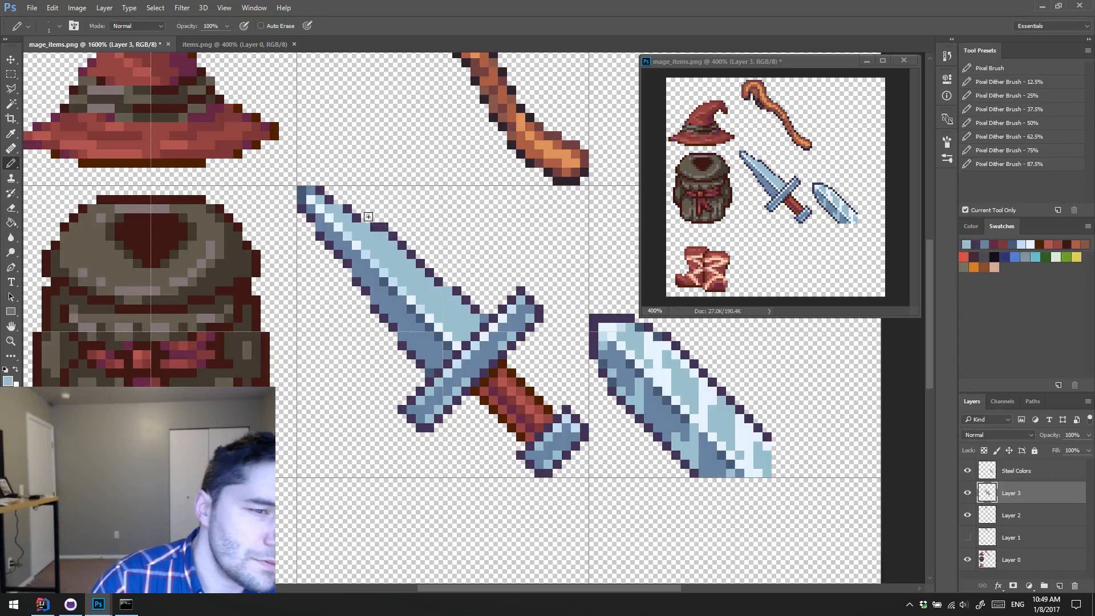
Step: Smooth the widened upper edge towards the blade's tip with dark purple outline pixels, erasing the stray pixel and filling inside with light blue
{"action": "left_click", "coordinate": [363, 218], "text": "alt"}
{"action": "left_click", "coordinate": [349, 200]}
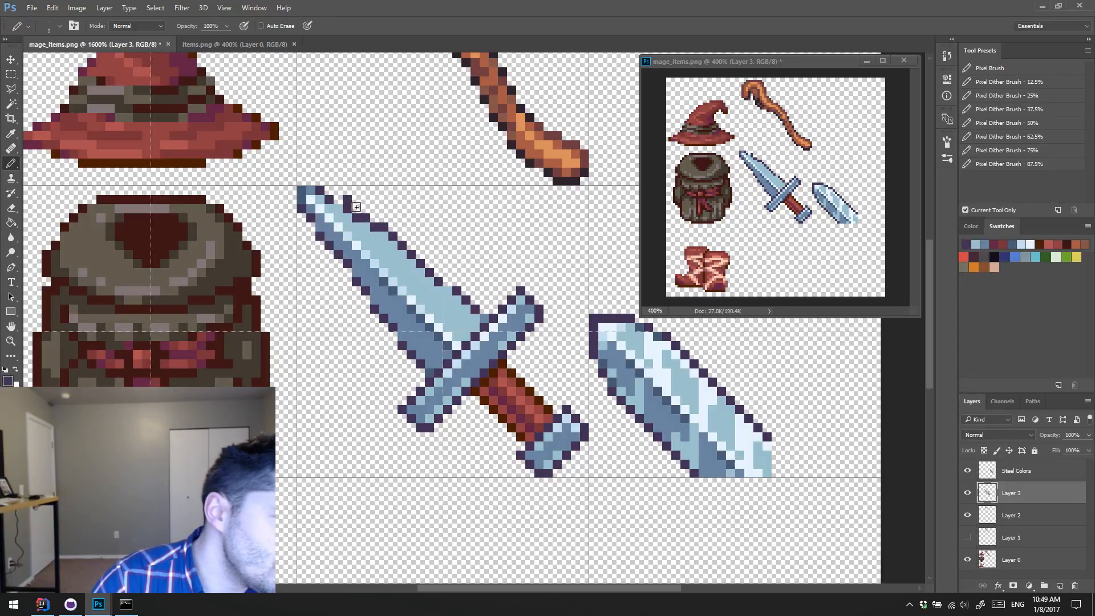
{"action": "key", "text": "e"}
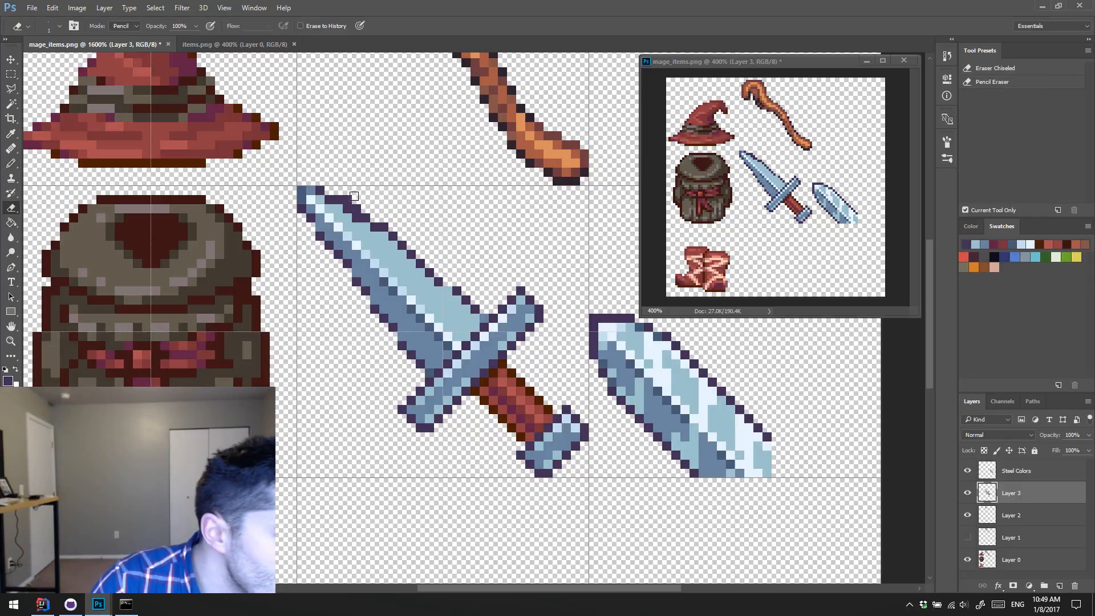
{"action": "left_click", "coordinate": [349, 199]}
{"action": "key", "text": "b"}
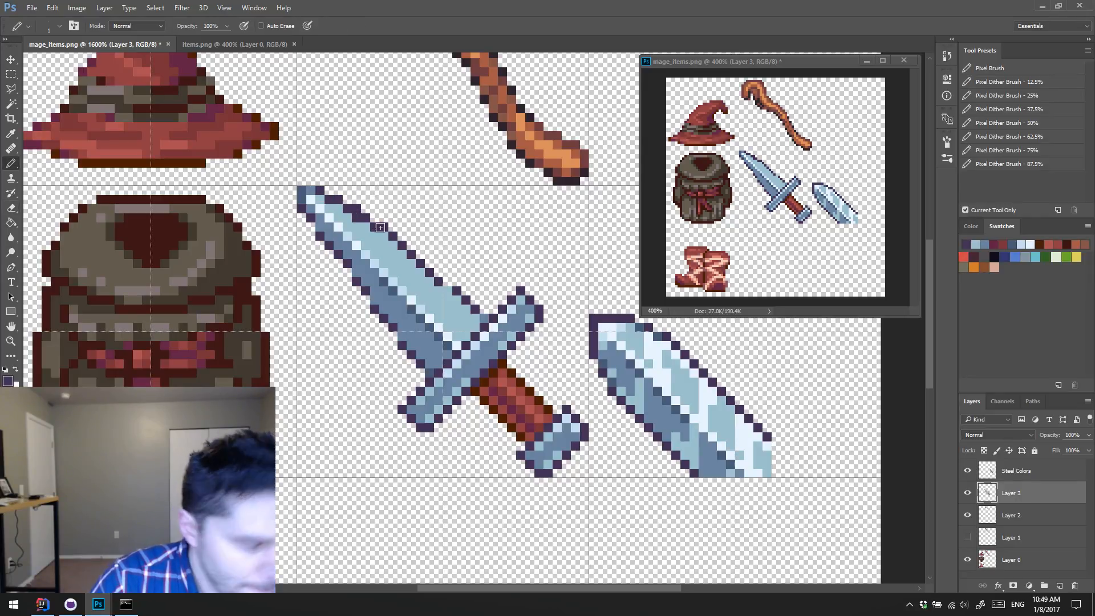
{"action": "left_click", "coordinate": [379, 234], "text": "alt"}
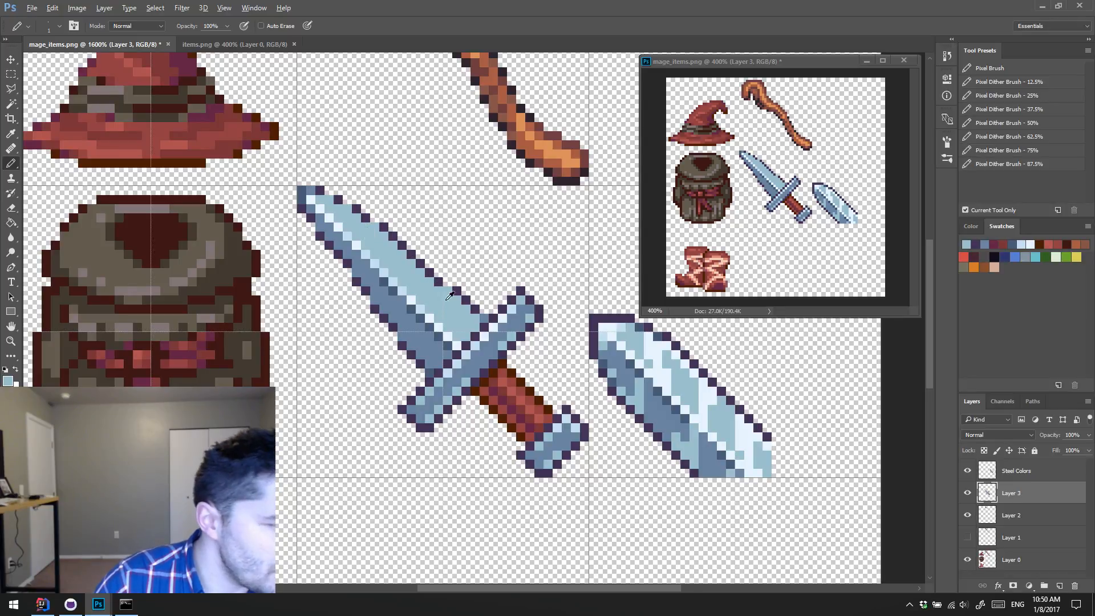
Step: Trim the blade's upper edge near the crossguard with the eraser and redraw its dark purple outline to flare into the guard
{"action": "left_click", "coordinate": [494, 345], "text": "alt"}
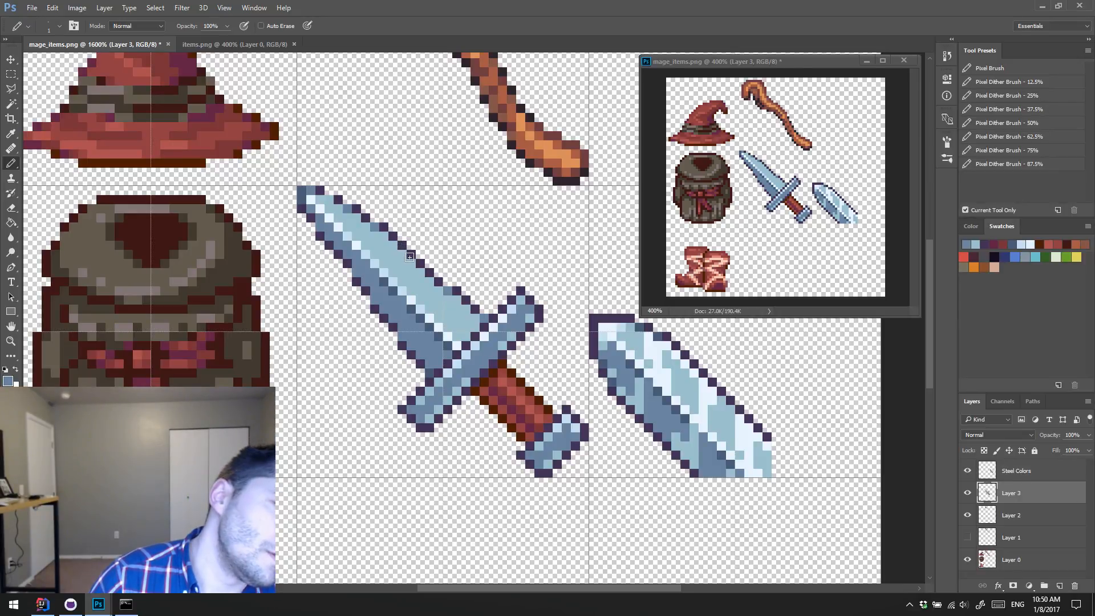
{"action": "key", "text": "e"}
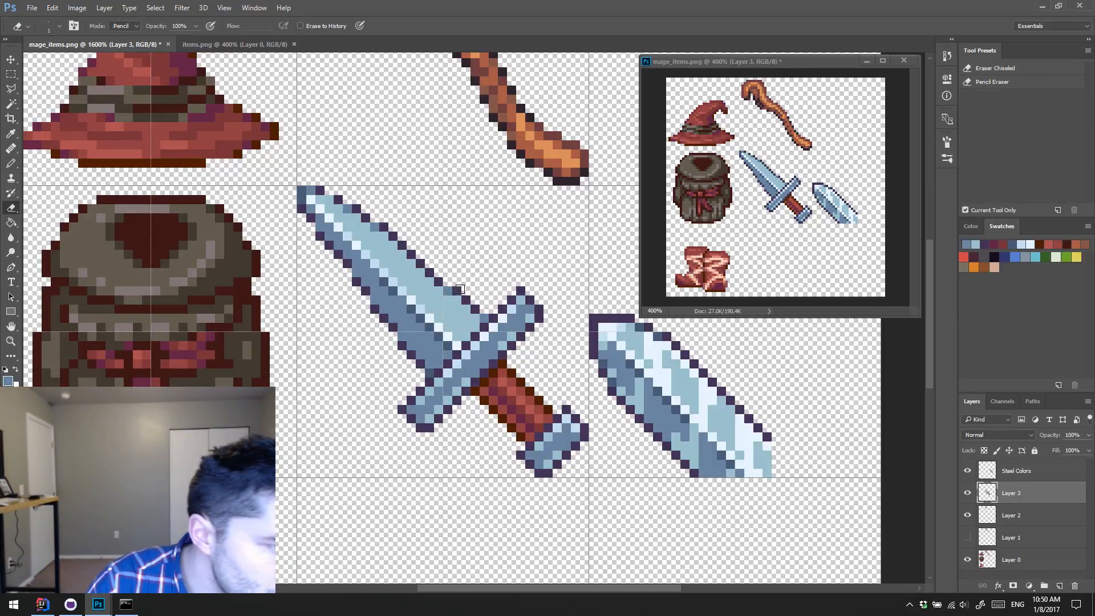
{"action": "key", "text": "b"}
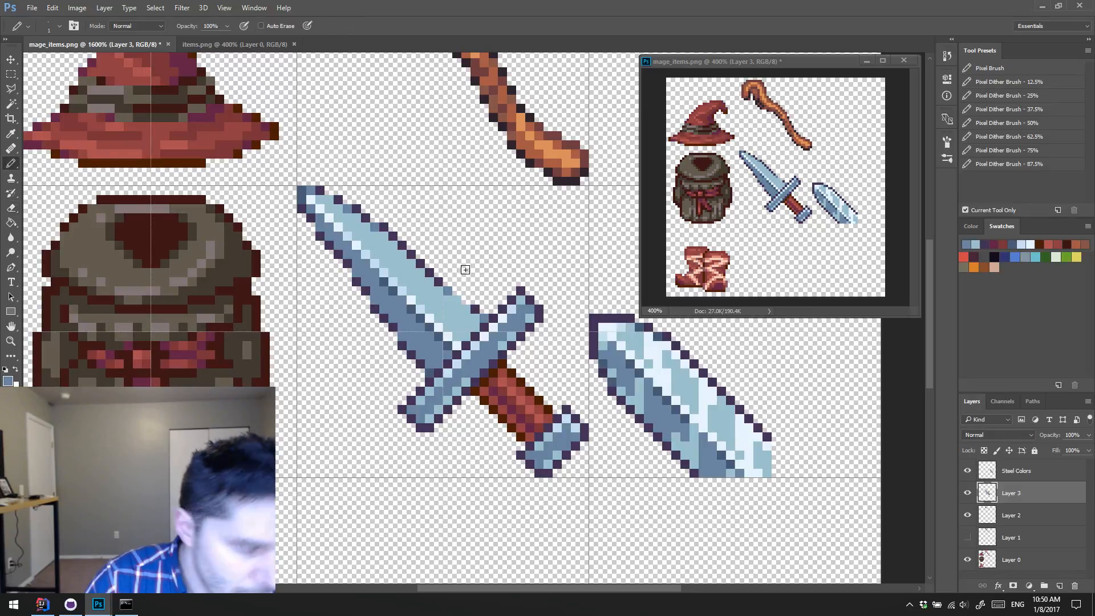
{"action": "left_click", "coordinate": [478, 302], "text": "alt"}
{"action": "left_click", "coordinate": [486, 318], "text": "alt"}
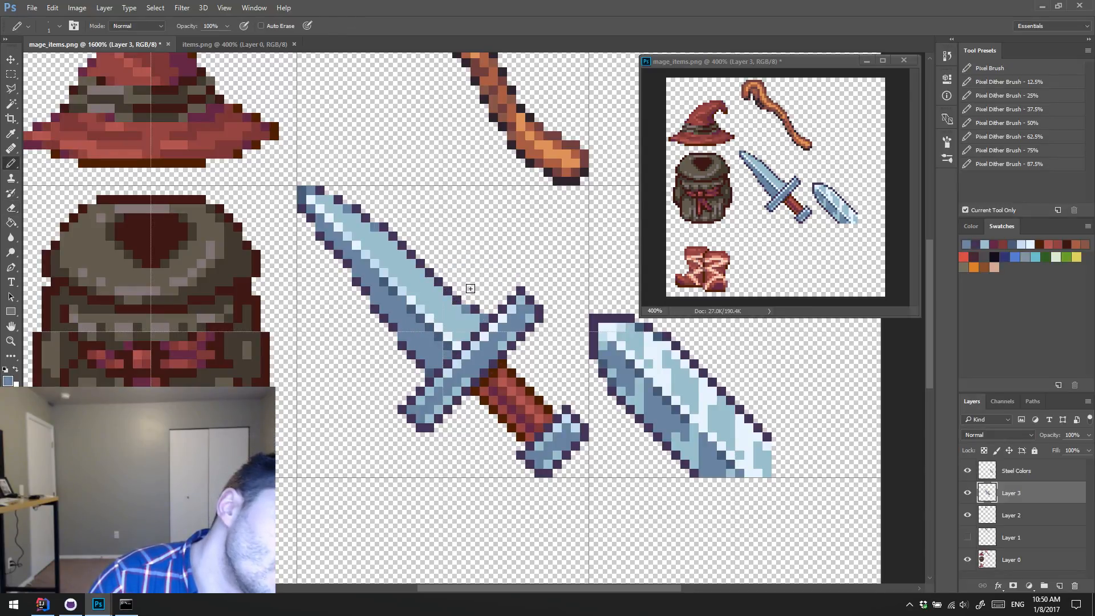
{"action": "left_click", "coordinate": [482, 306], "text": "alt"}
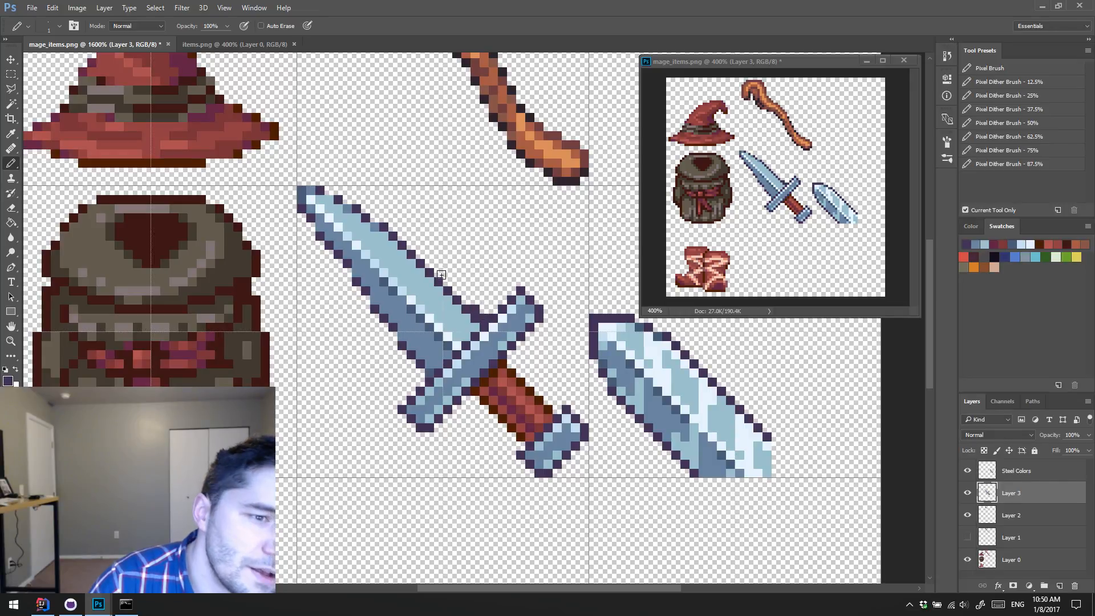
Step: Refine the corner between the blade's upper edge and the crossguard, alternating sampled steel blue and dark purple pixels
{"action": "left_click", "coordinate": [491, 337], "text": "alt"}
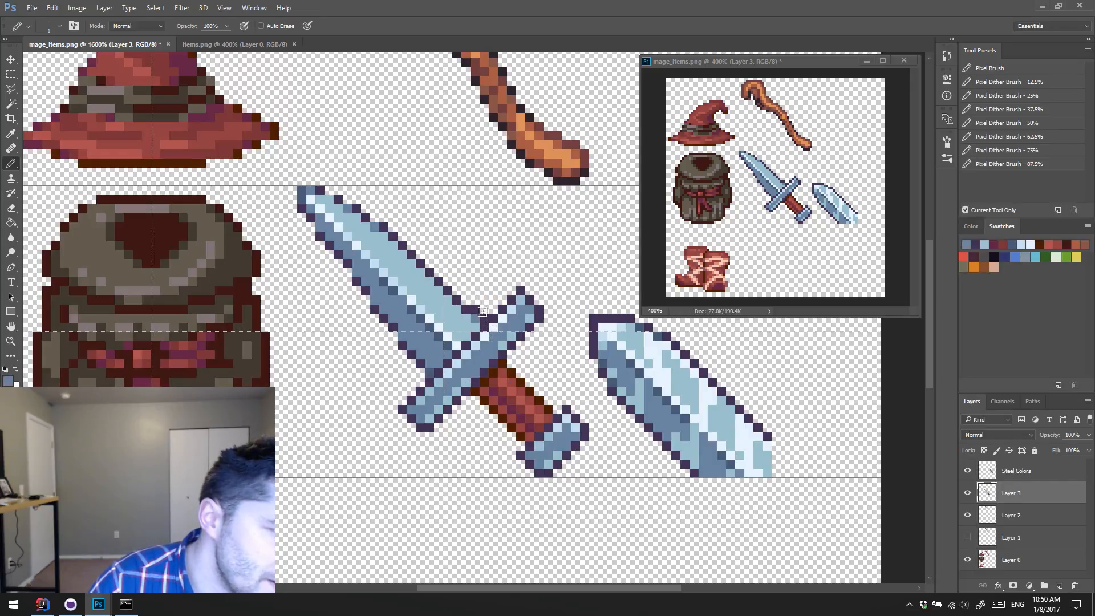
{"action": "left_click", "coordinate": [467, 309], "text": "alt"}
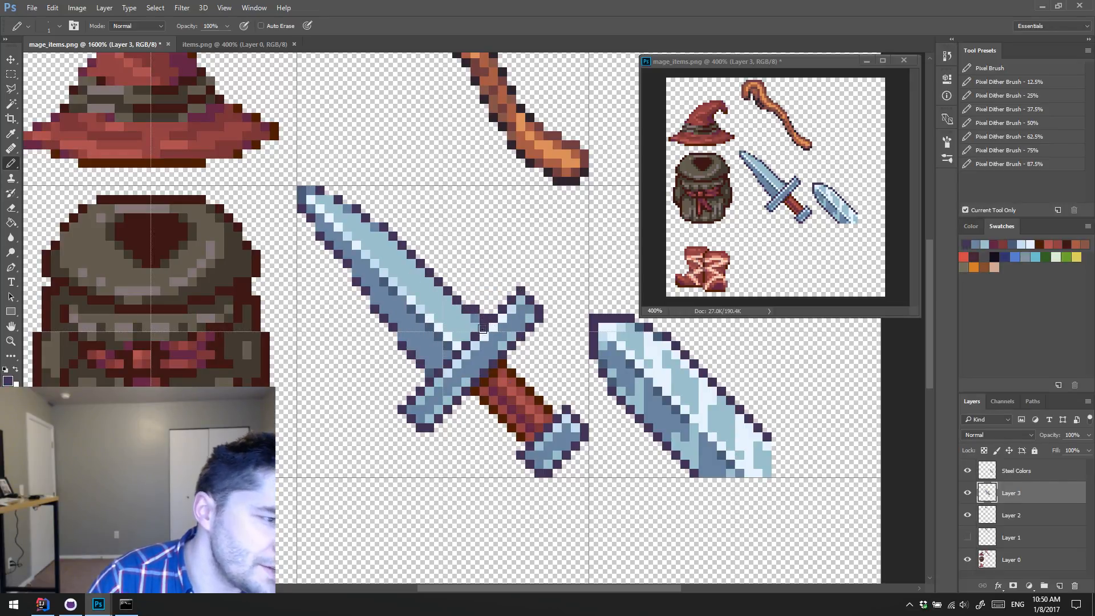
{"action": "left_click", "coordinate": [465, 310], "text": "alt"}
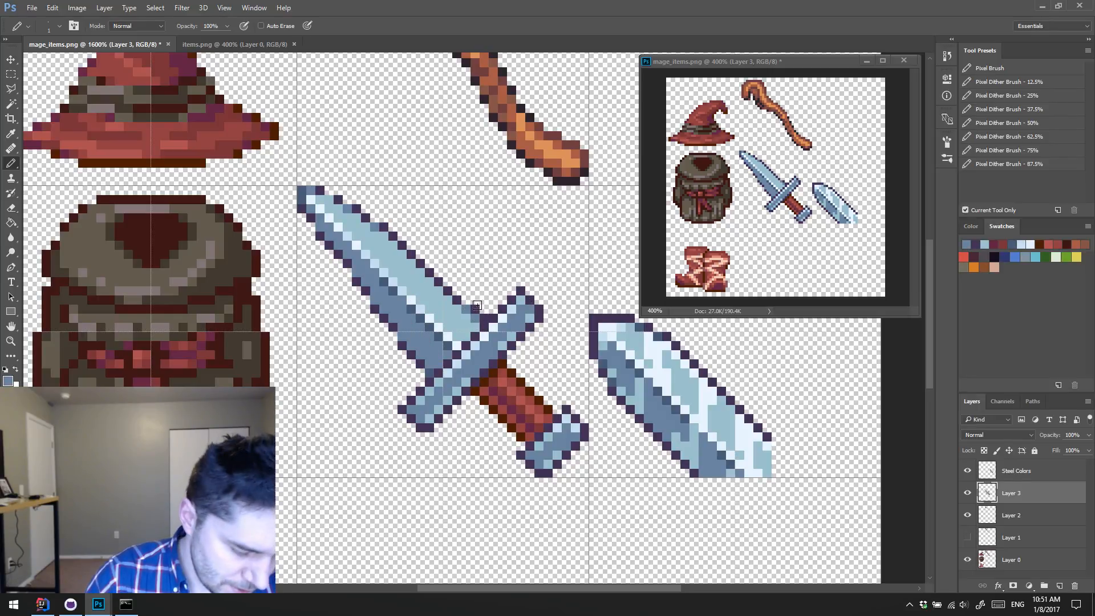
{"action": "key", "text": "e"}
{"action": "key", "text": "b"}
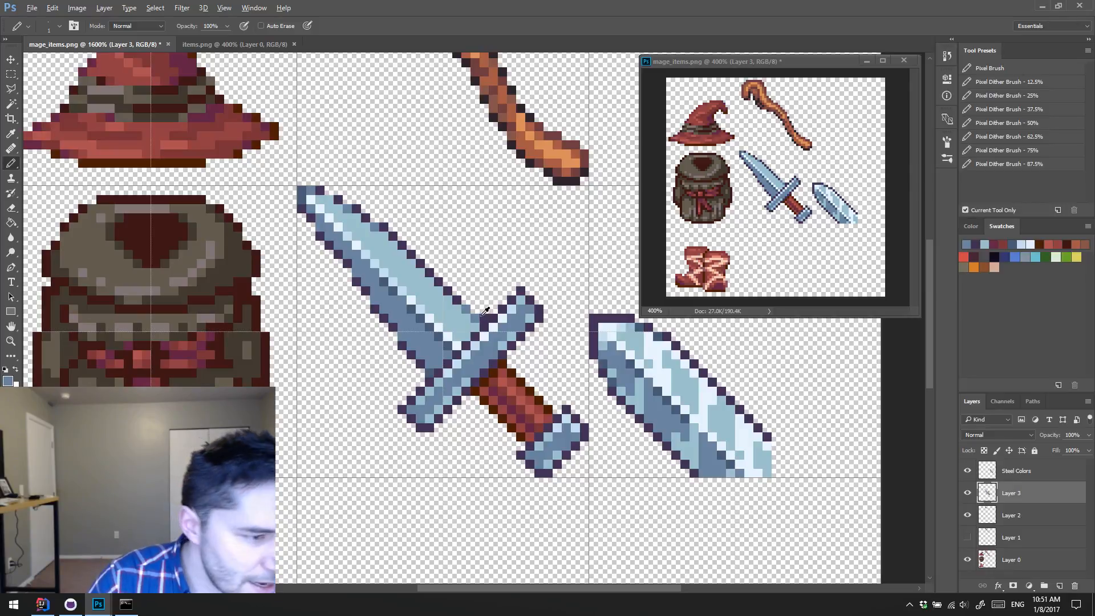
{"action": "left_click", "coordinate": [471, 308], "text": "alt"}
{"action": "left_click", "coordinate": [479, 308], "text": "alt"}
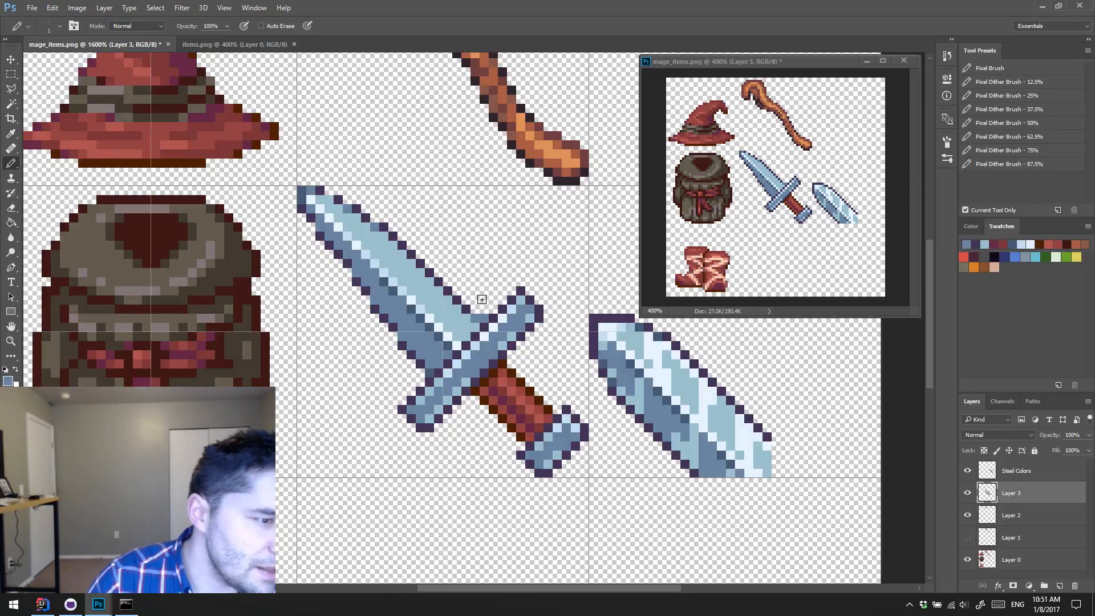
{"action": "left_click", "coordinate": [481, 318], "text": "alt"}
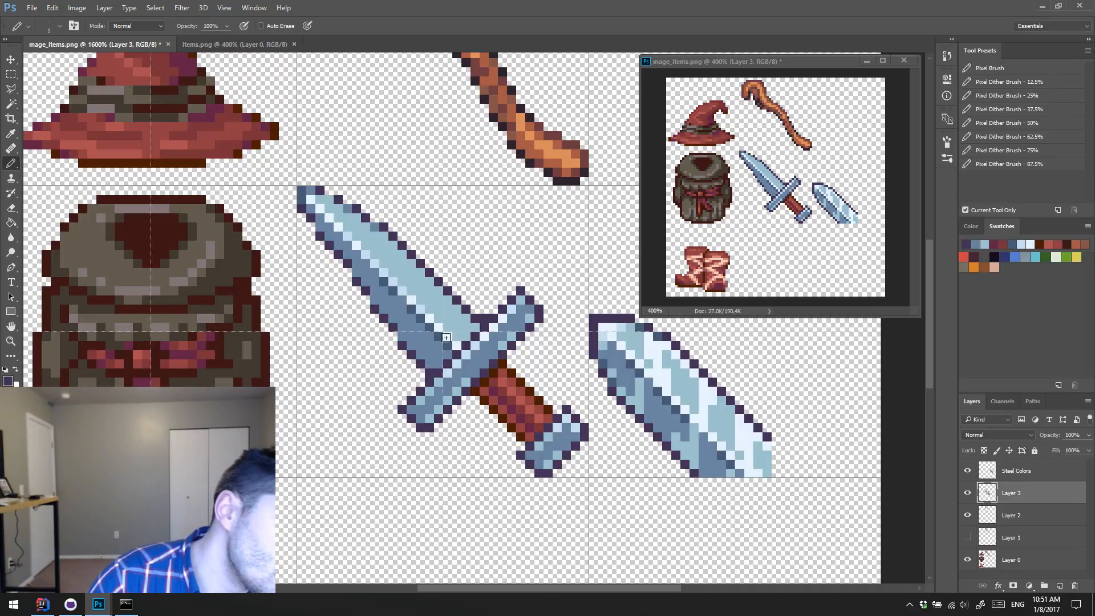
Step: Touch up the blade pixels beside the crossguard with sampled darker and steel blues
{"action": "left_click", "coordinate": [431, 325], "text": "alt"}
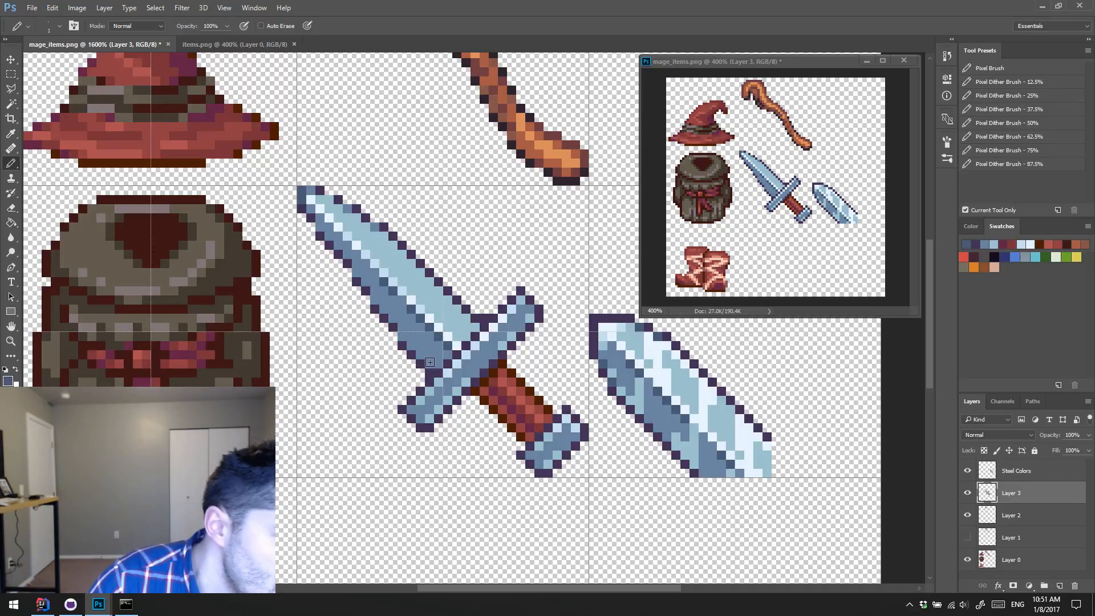
{"action": "left_click", "coordinate": [430, 363]}
{"action": "left_click", "coordinate": [489, 349], "text": "alt"}
{"action": "left_click", "coordinate": [466, 318]}
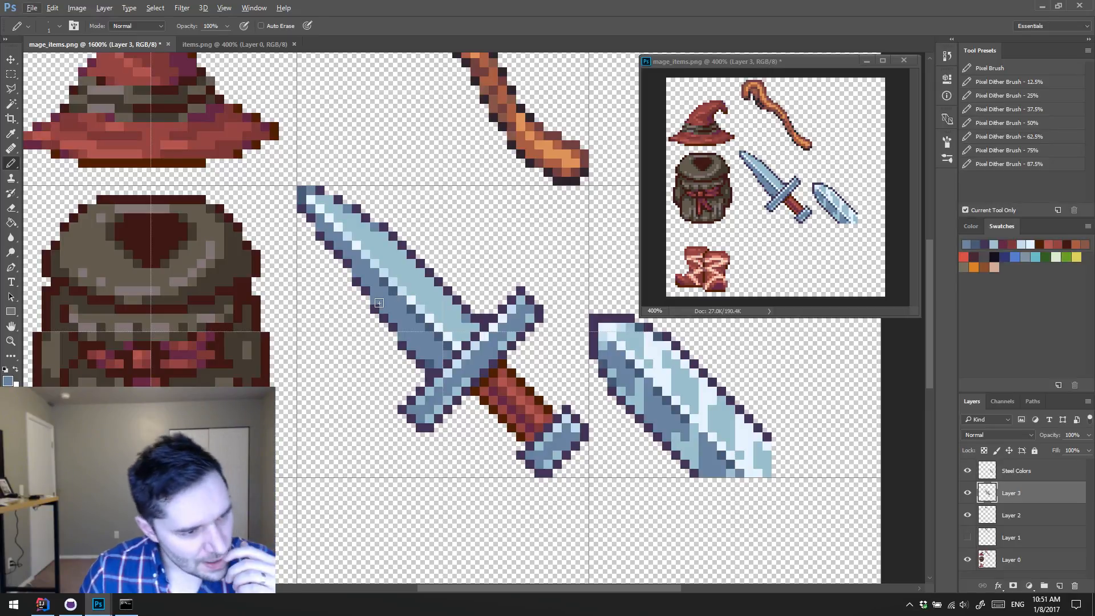
{"action": "key", "text": "l"}
{"action": "key", "text": "alt+l"}
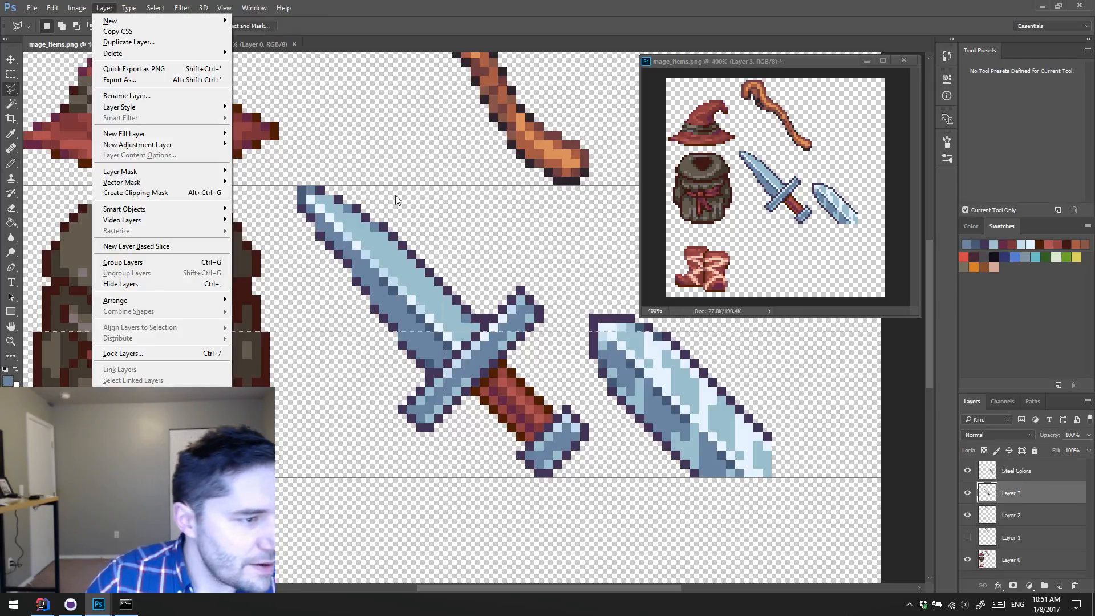
{"action": "key", "text": "Escape"}
{"action": "key", "text": "b"}
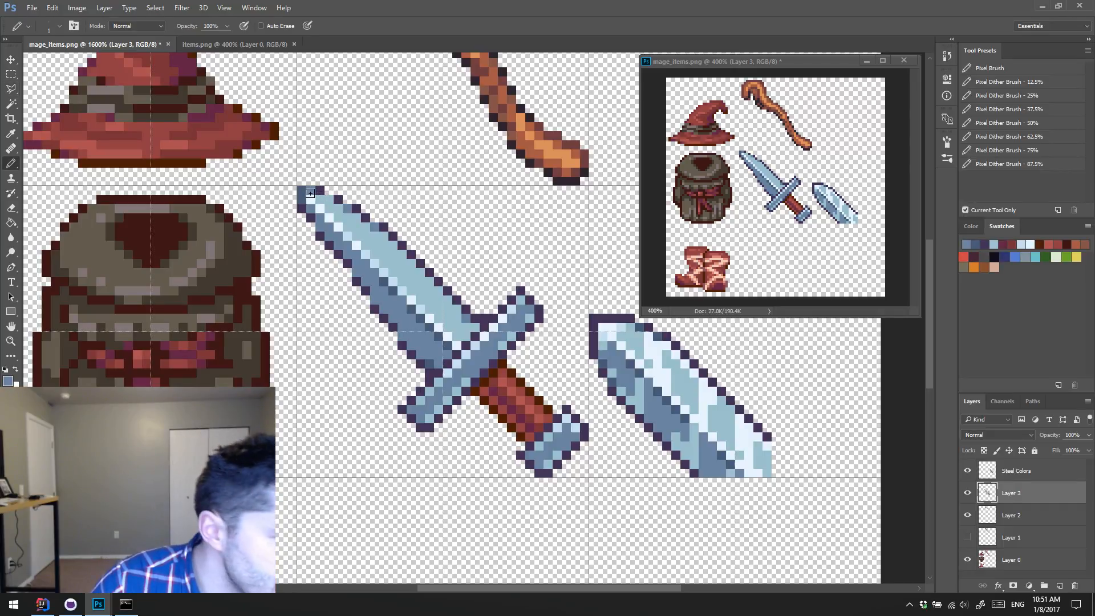
Step: Select the upper half of the dagger's blade with the Polygonal Lasso, following the central ridge from the tip to the crossguard
{"action": "key", "text": "l"}
{"action": "scroll", "coordinate": [297, 191], "scroll_direction": "right", "scroll_amount": 1}
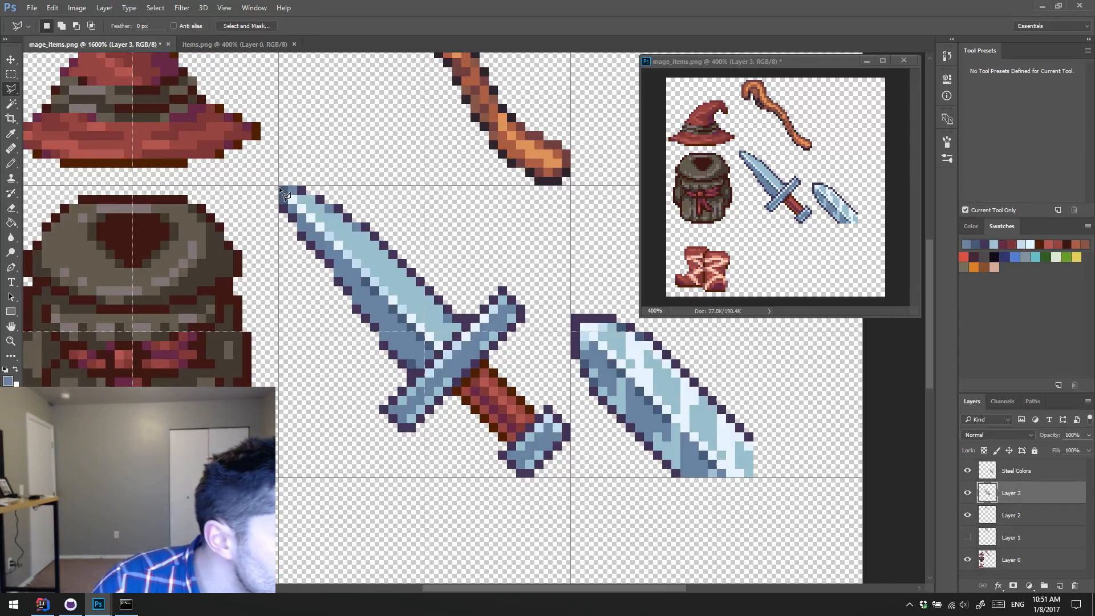
{"action": "left_click", "coordinate": [279, 187]}
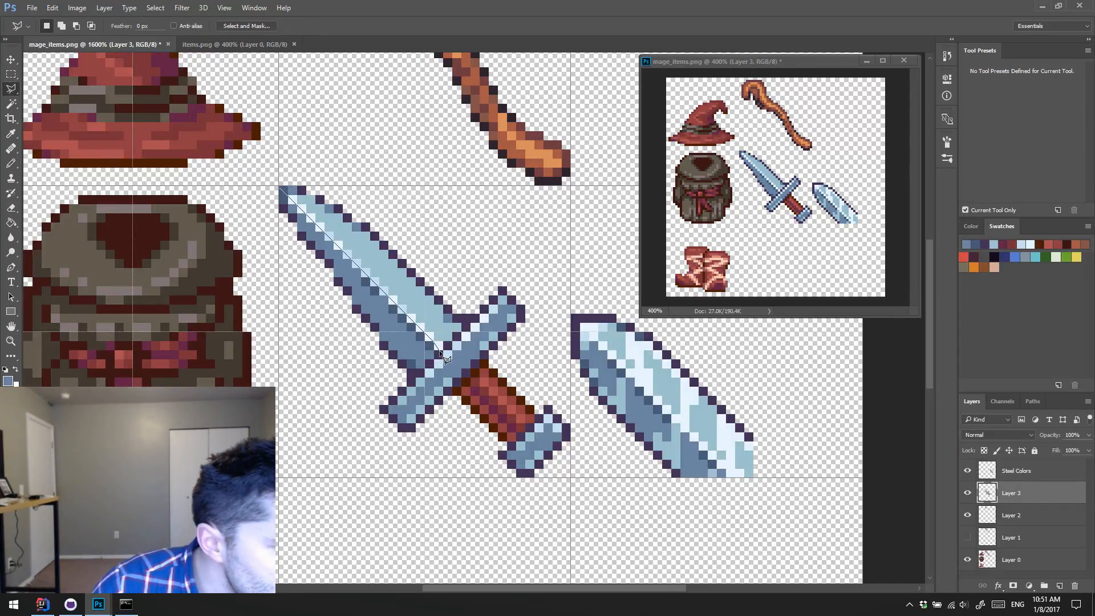
{"action": "left_click", "coordinate": [441, 349]}
{"action": "left_click", "coordinate": [477, 311]}
{"action": "left_click", "coordinate": [419, 220]}
{"action": "left_click", "coordinate": [317, 153]}
{"action": "left_click", "coordinate": [277, 153]}
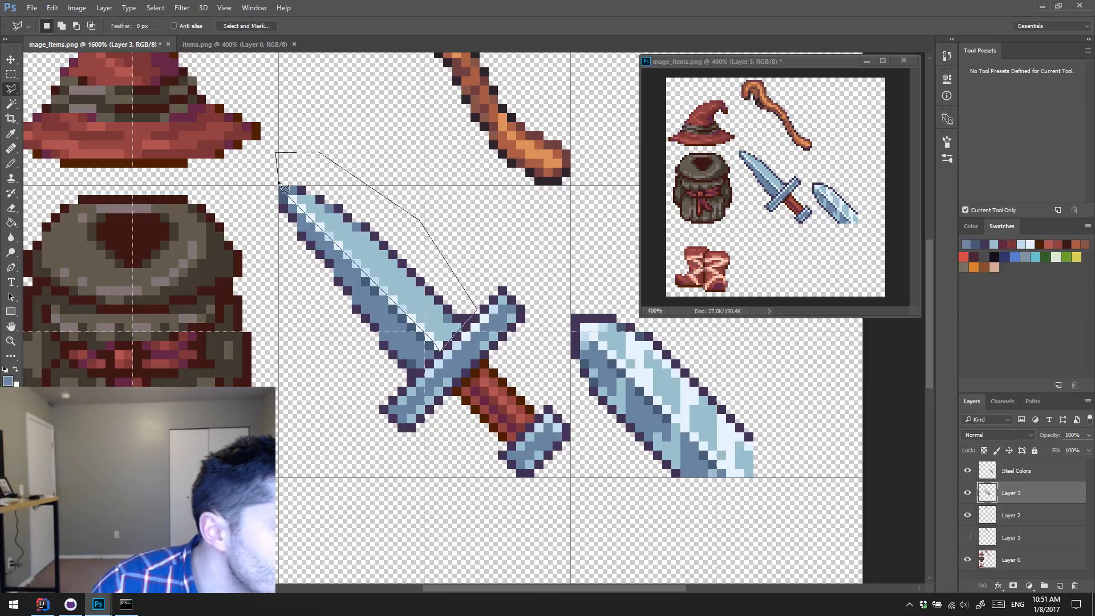
{"action": "left_click", "coordinate": [284, 192]}
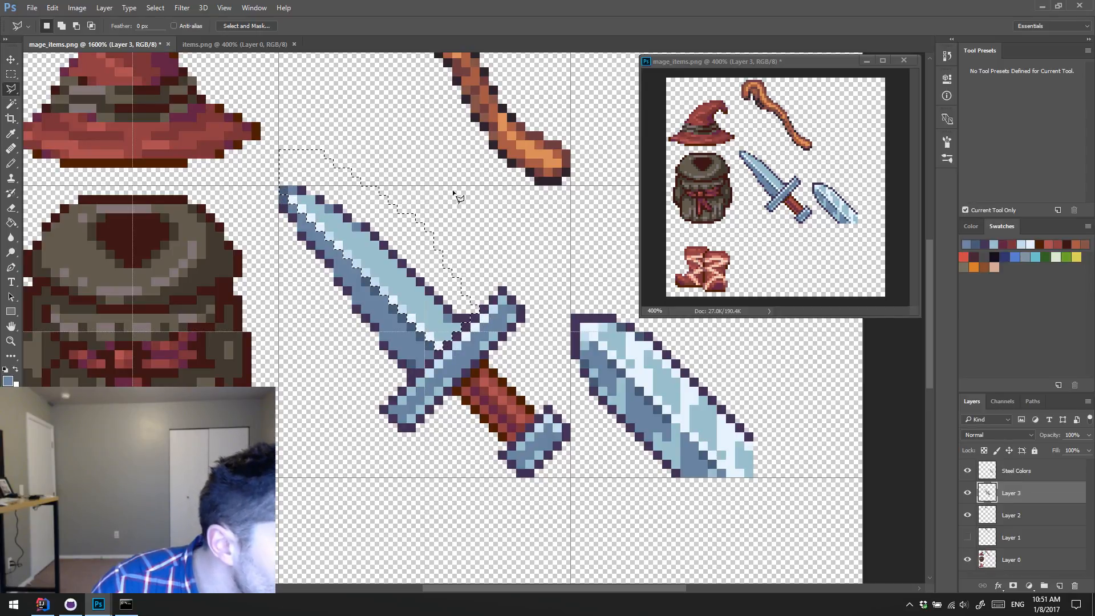
Step: Copy the selected blade half to a new layer, fill its shape with the sampled dark purple outline colour, and deselect
{"action": "key", "text": "ctrl+j"}
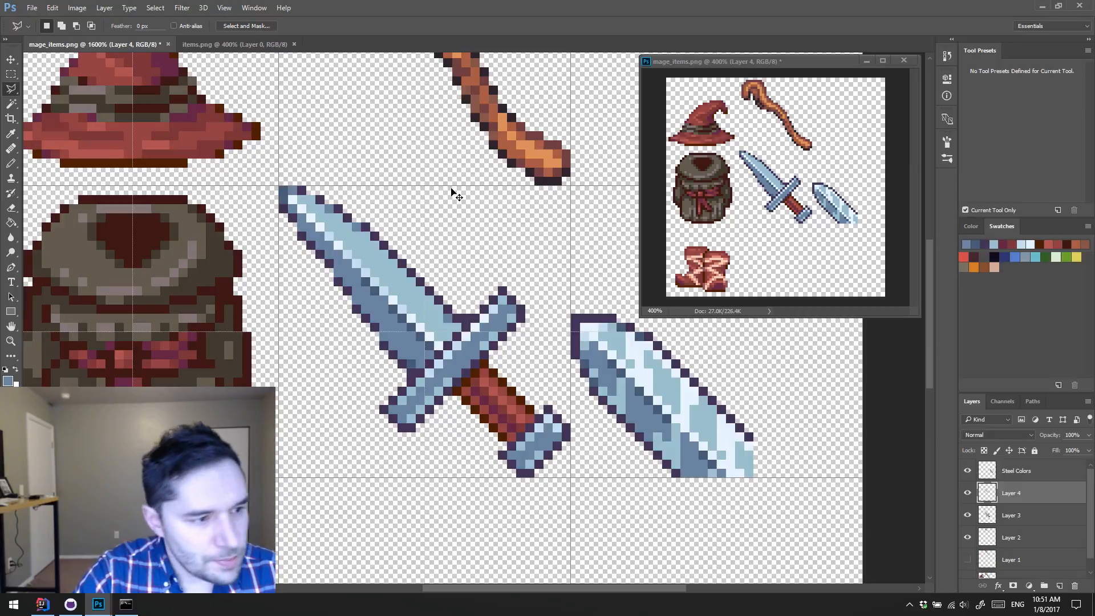
{"action": "left_click", "coordinate": [986, 494], "text": "ctrl"}
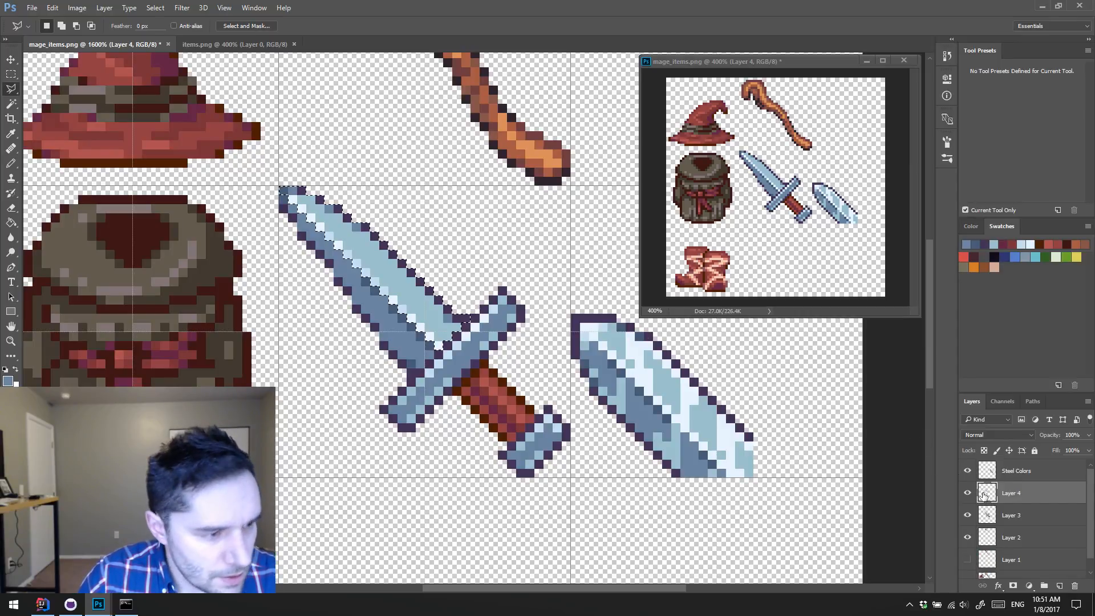
{"action": "key", "text": "i"}
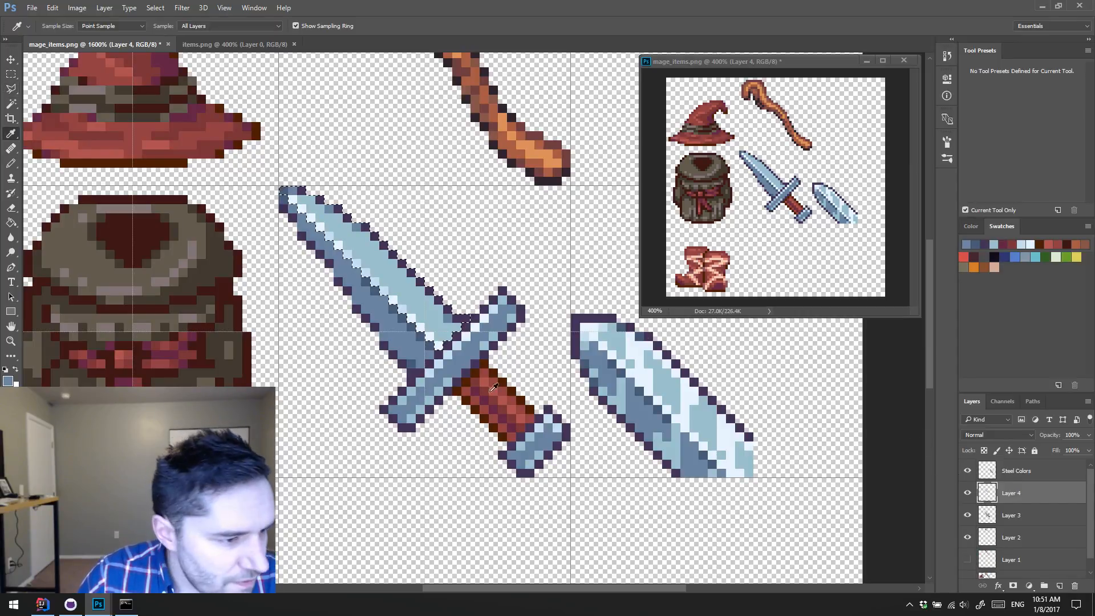
{"action": "left_click", "coordinate": [383, 344]}
{"action": "key", "text": "alt+BackSpace"}
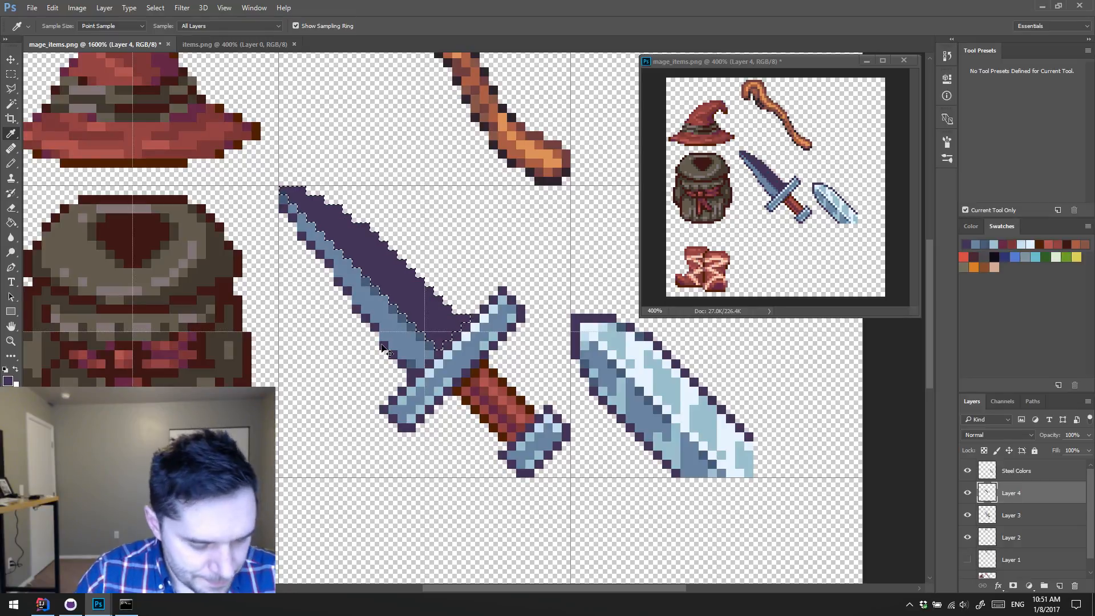
{"action": "key", "text": "ctrl+d"}
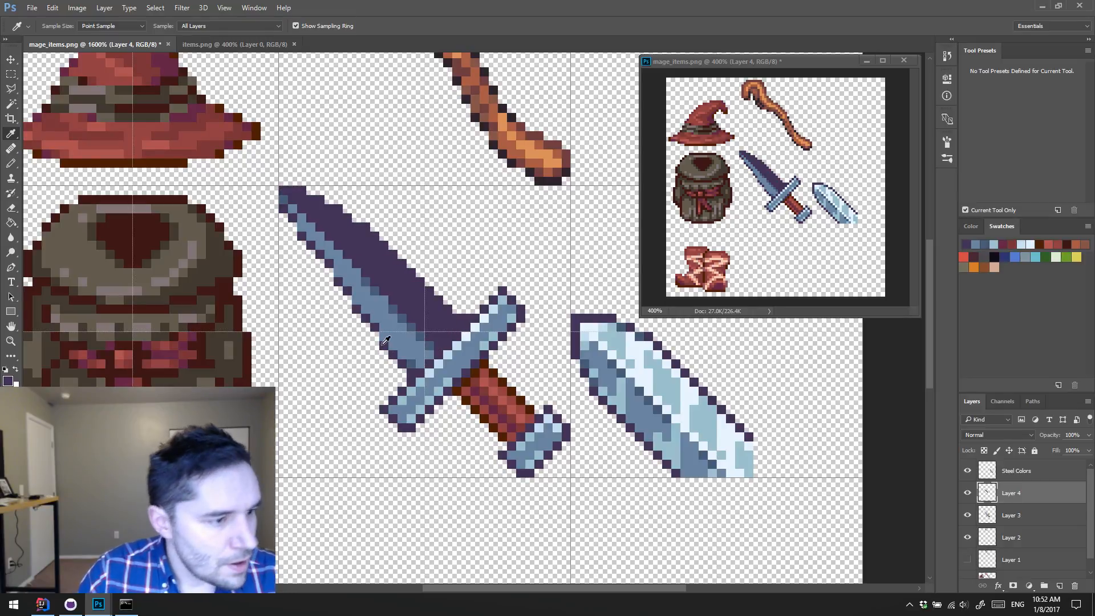
Step: Flip the dark purple blade-half copy horizontally and rotate it -90° so it mirrors onto the blade's lower half
{"action": "left_click", "coordinate": [60, 11]}
{"action": "mouse_move", "coordinate": [92, 243]}
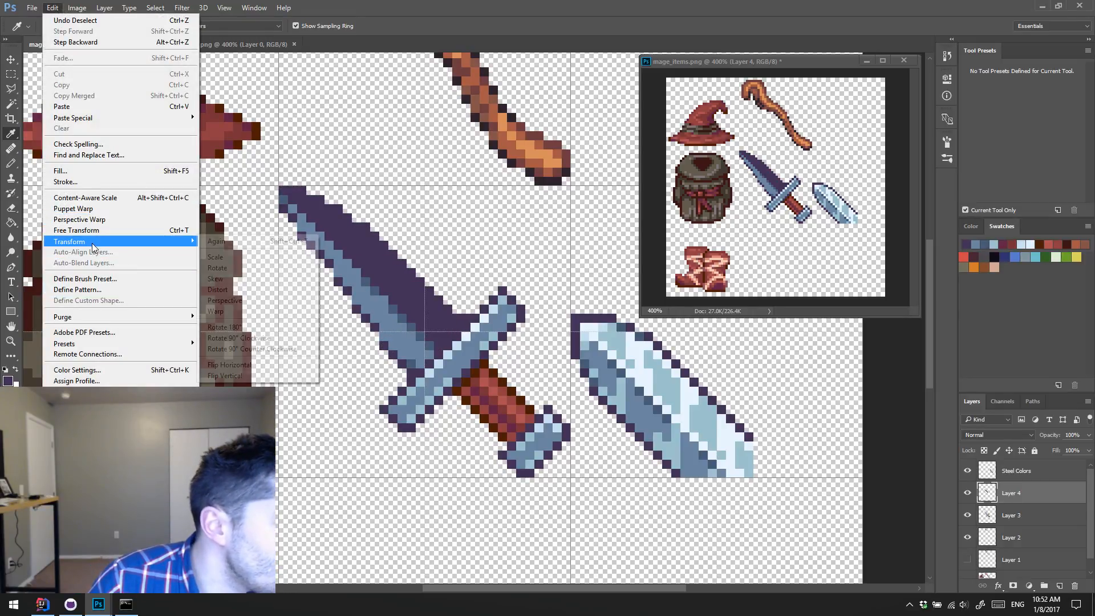
{"action": "left_click", "coordinate": [293, 364]}
{"action": "key", "text": "ctrl+t"}
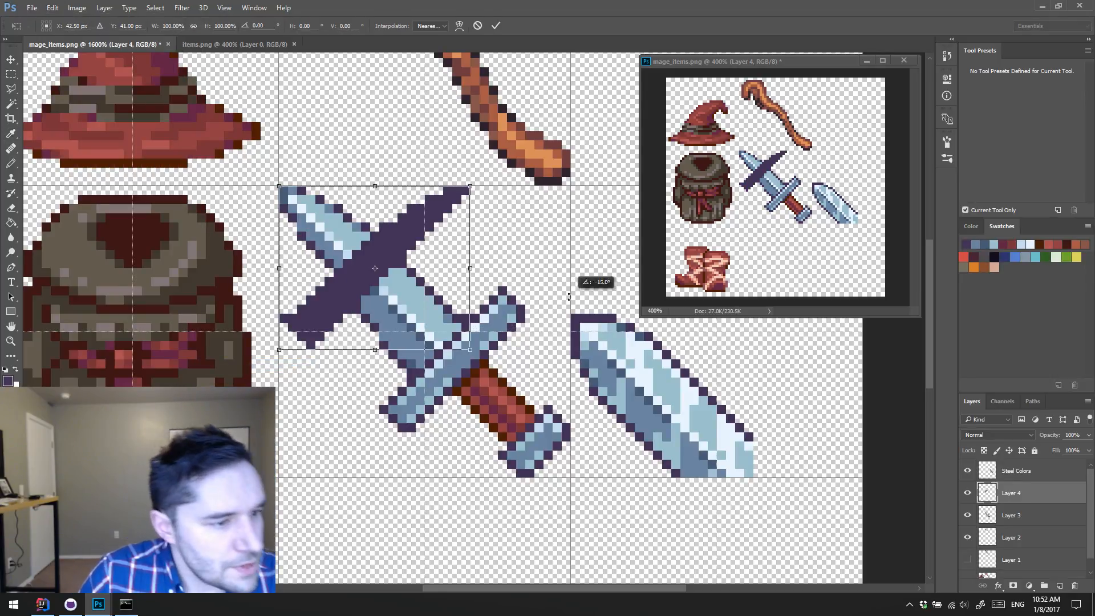
{"action": "left_click_drag", "start_coordinate": [569, 296], "coordinate": [435, 118]}
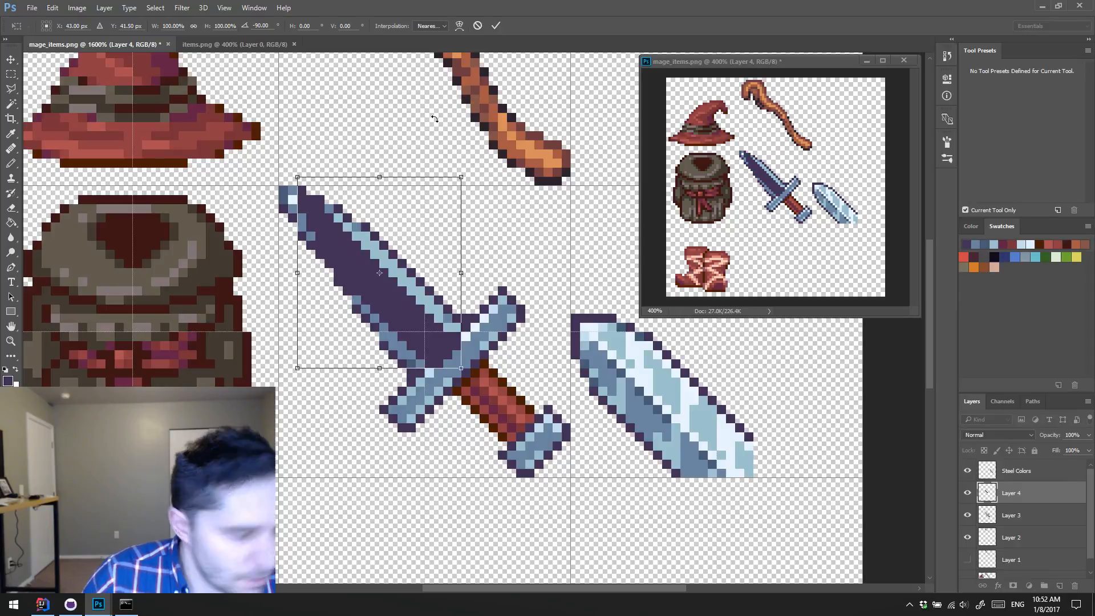
{"action": "key", "text": "Return"}
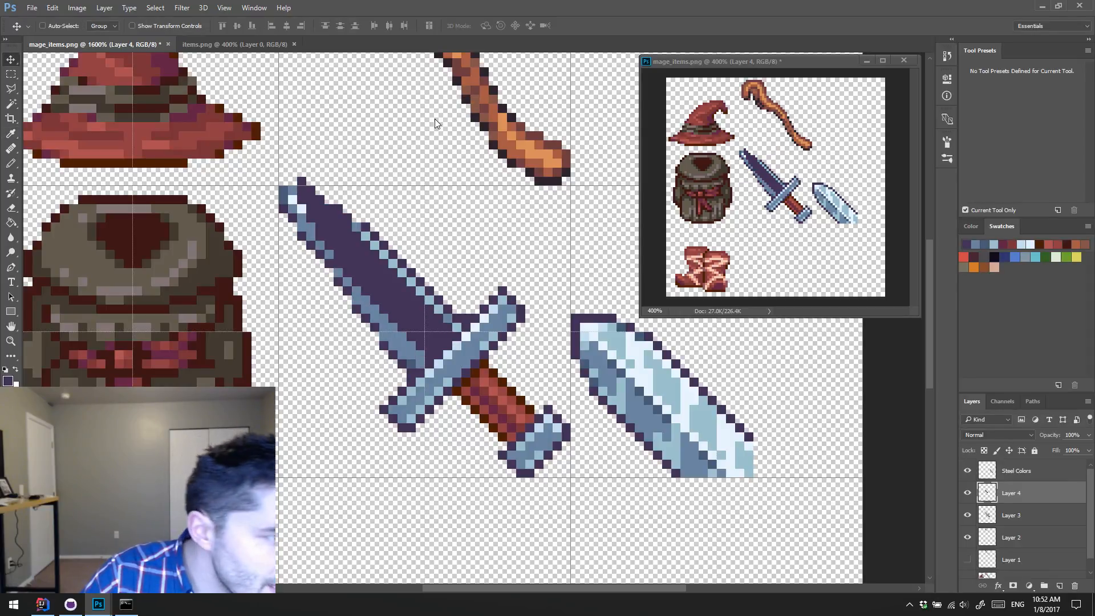
{"action": "key", "text": "ctrl+alt+z"}
{"action": "key", "text": "ctrl+alt+z"}
{"action": "key", "text": "ctrl+alt+z"}
{"action": "key", "text": "ctrl+shift+z"}
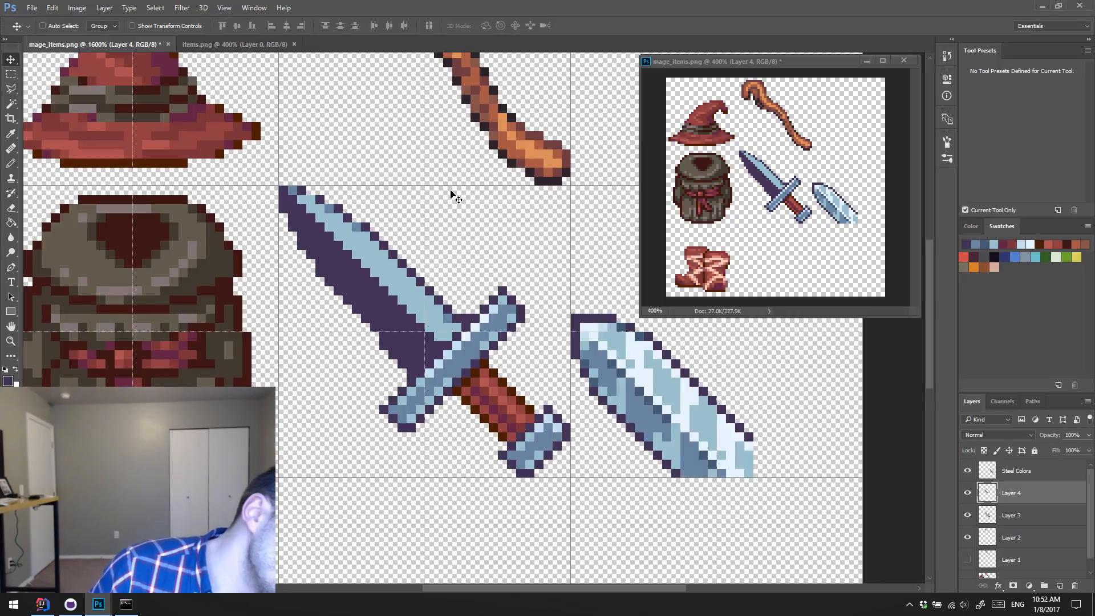
Step: Hide Layer 4 and erase the dark outline along the dagger blade's lower edge on Layer 3
{"action": "key", "text": "e"}
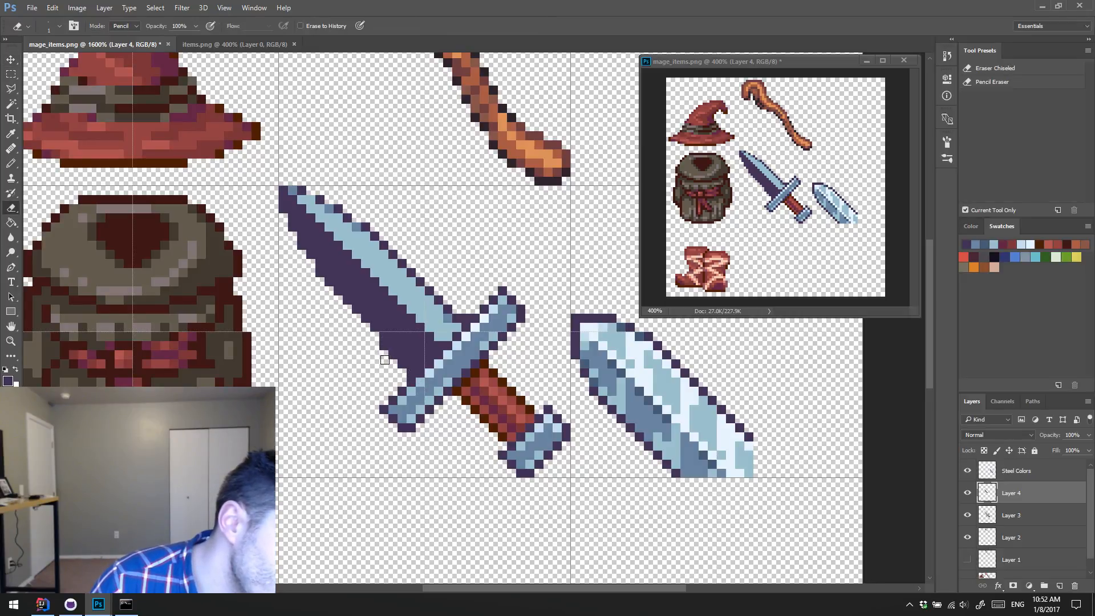
{"action": "left_click", "coordinate": [968, 494]}
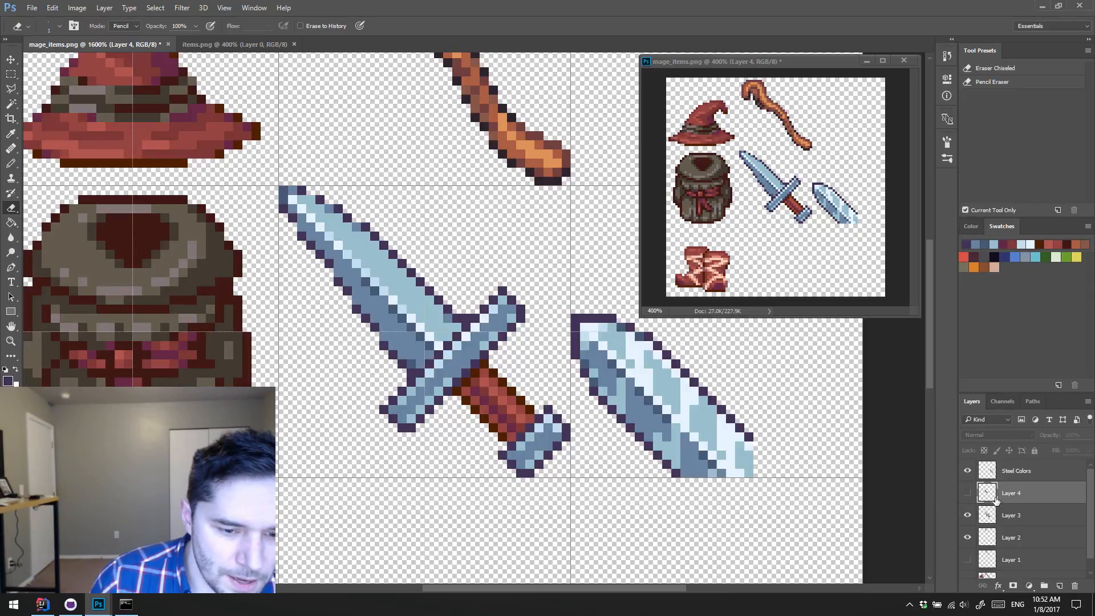
{"action": "left_click", "coordinate": [968, 516]}
{"action": "left_click", "coordinate": [968, 516]}
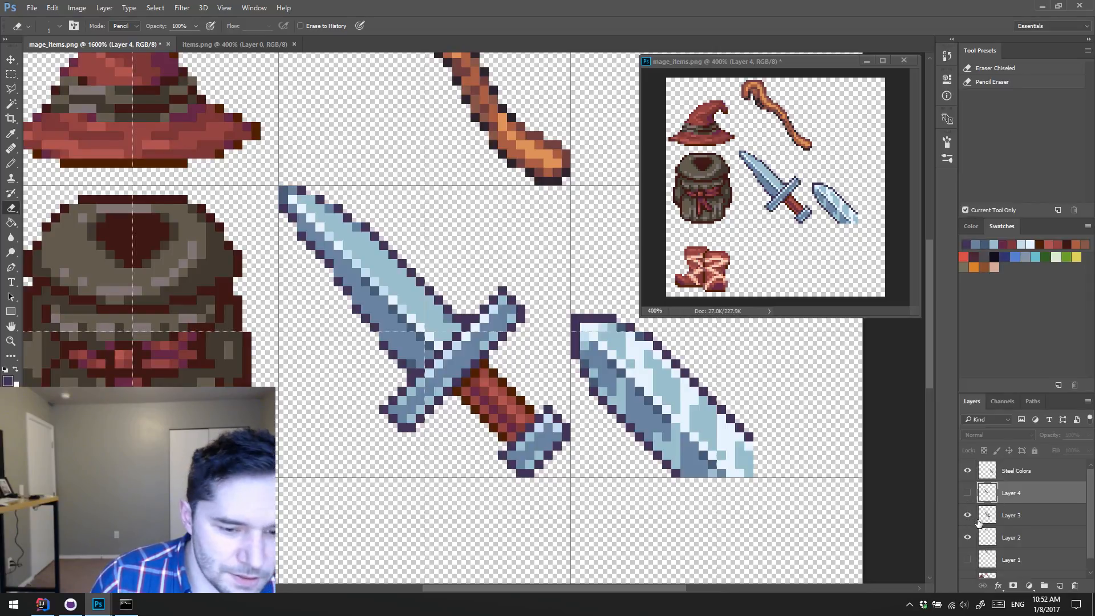
{"action": "left_click", "coordinate": [988, 516]}
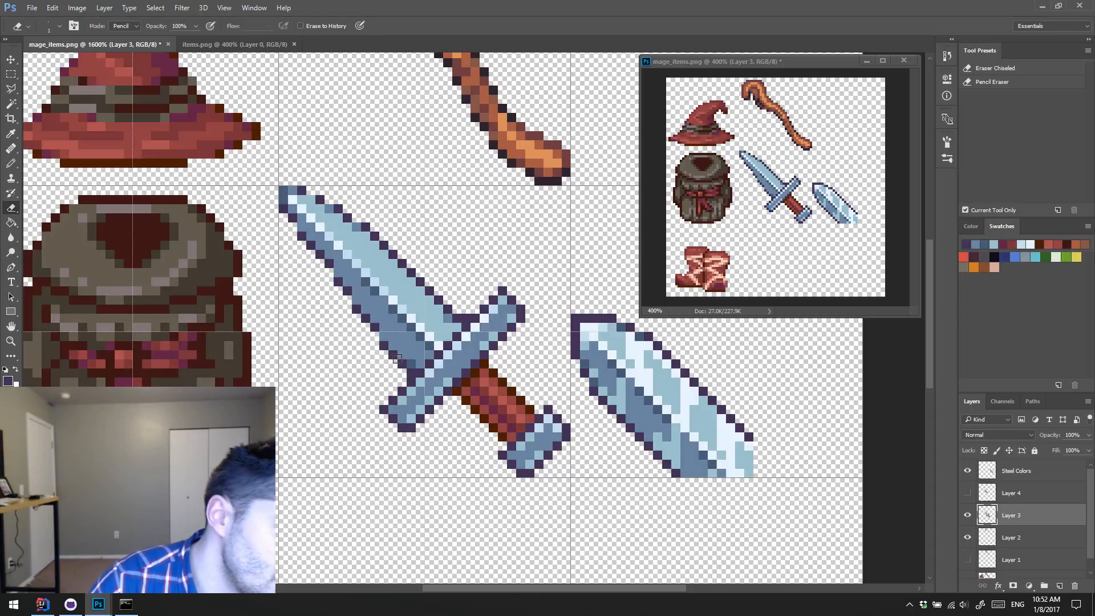
{"action": "left_click_drag", "start_coordinate": [382, 345], "coordinate": [400, 363]}
{"action": "left_click", "coordinate": [405, 356]}
{"action": "left_click", "coordinate": [354, 292], "text": "shift"}
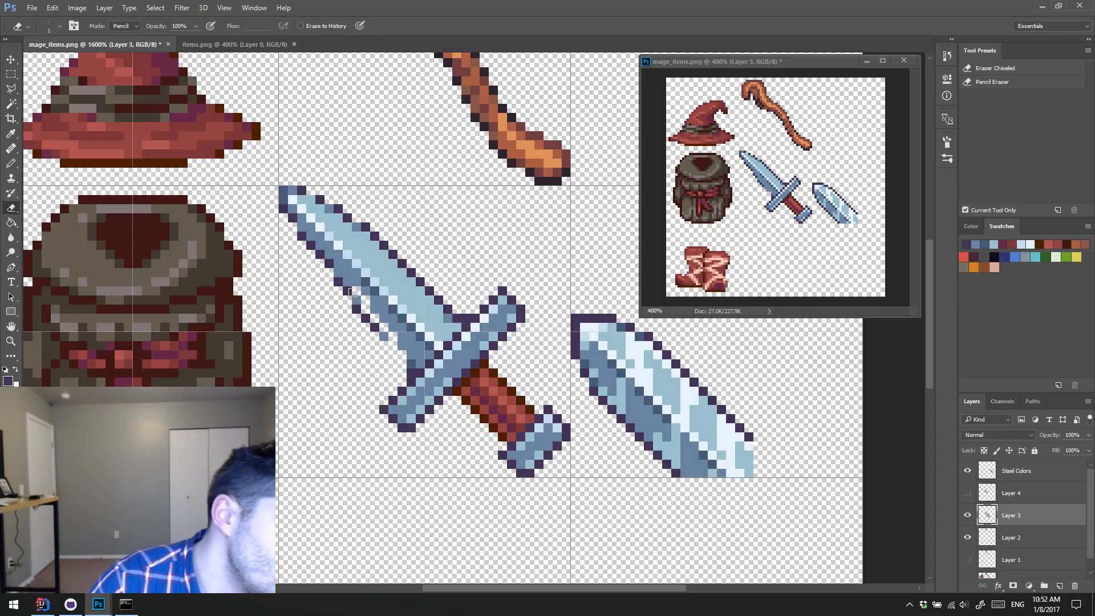
{"action": "mouse_move", "coordinate": [353, 293]}
{"action": "left_mouse_down"}
{"action": "mouse_move", "coordinate": [373, 325]}
{"action": "mouse_move", "coordinate": [290, 226]}
{"action": "left_mouse_up"}
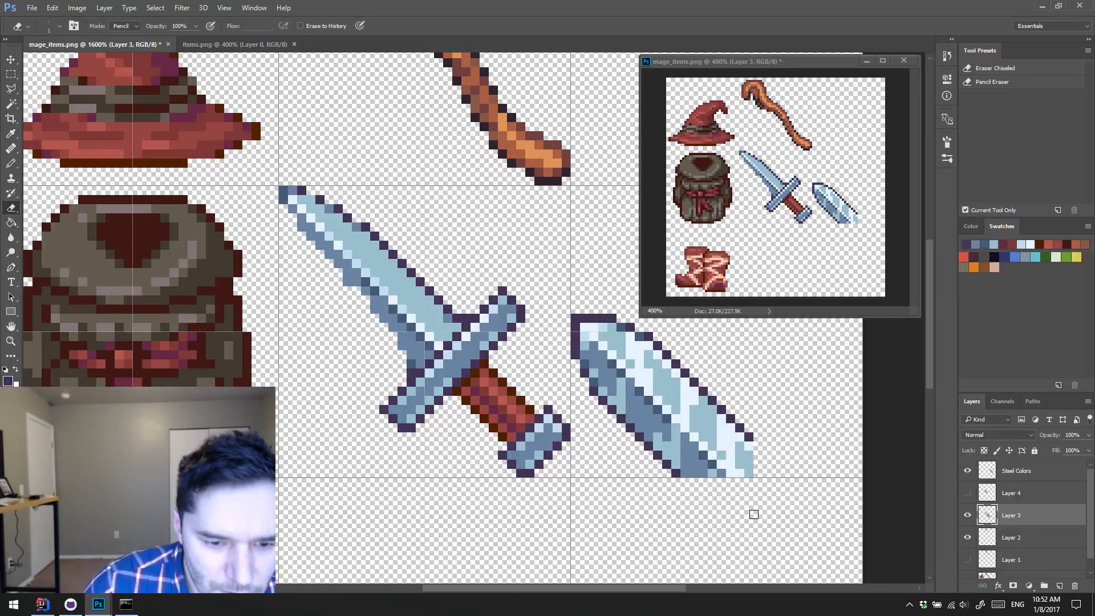
Step: Show Layer 4 again and erase its dark purple pixels covering the blade's tip and central ridge highlight
{"action": "left_click", "coordinate": [968, 493]}
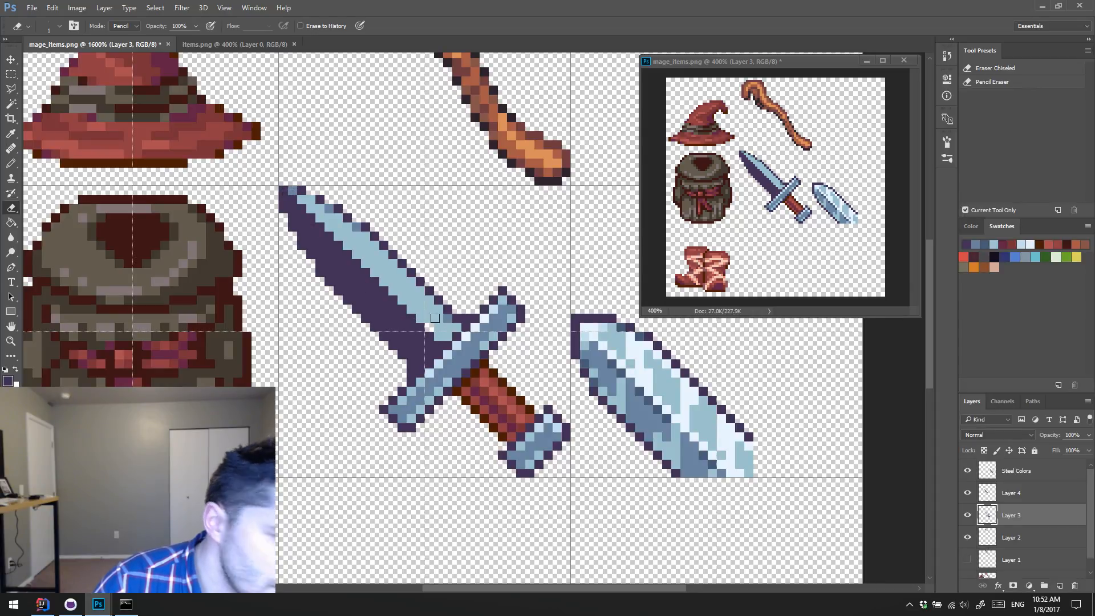
{"action": "left_click", "coordinate": [1022, 501]}
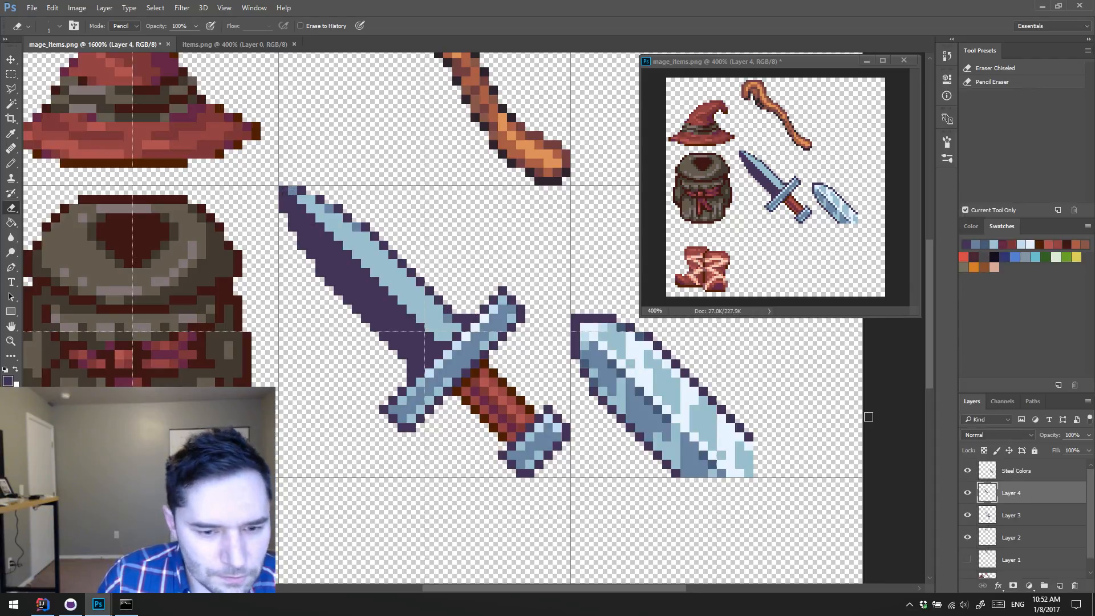
{"action": "left_click", "coordinate": [430, 336]}
{"action": "left_click", "coordinate": [284, 191], "text": "shift"}
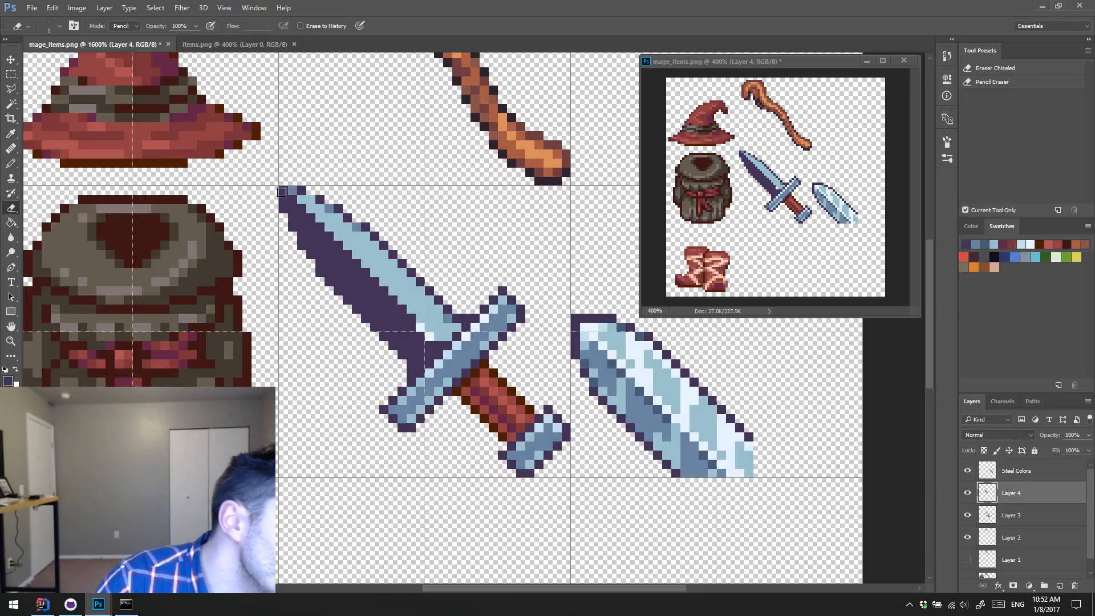
{"action": "key", "text": "ctrl+z"}
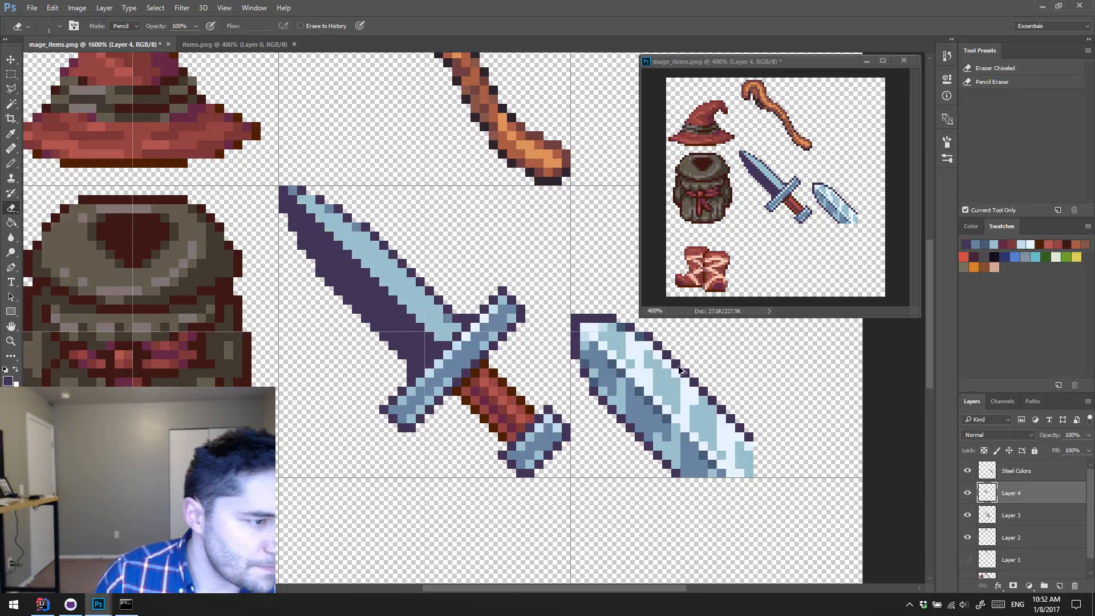
{"action": "left_click", "coordinate": [969, 492]}
{"action": "left_click", "coordinate": [969, 493]}
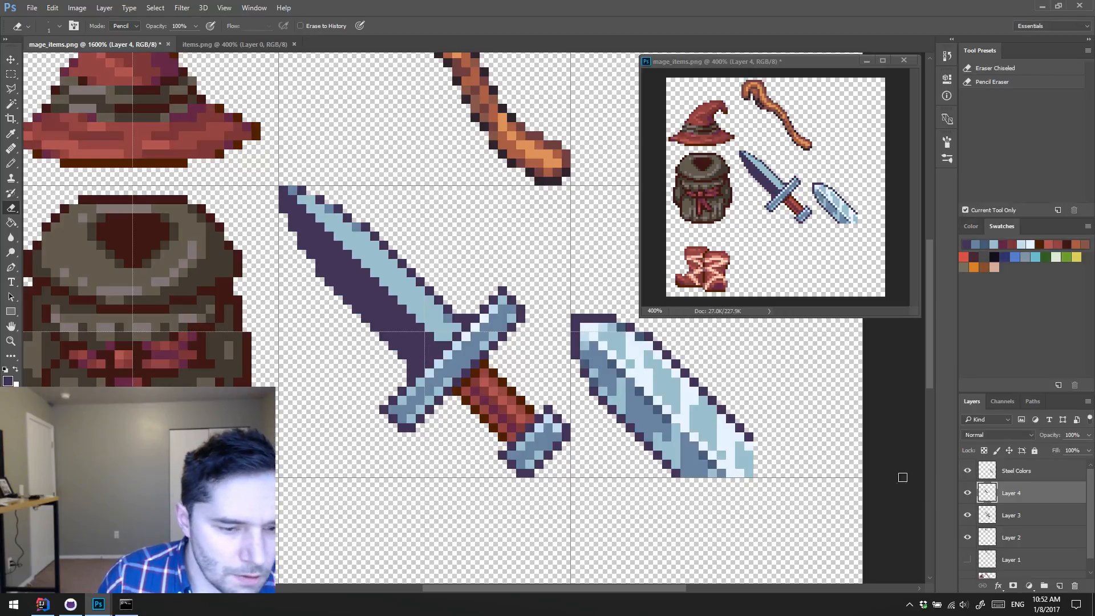
{"action": "left_click", "coordinate": [292, 190]}
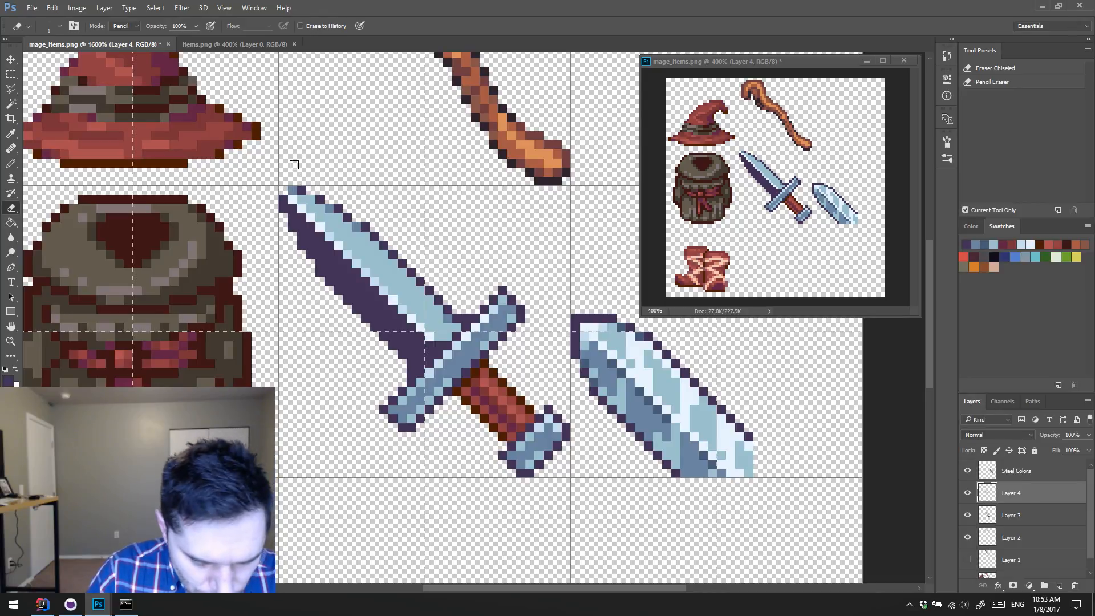
Step: Repaint the blade's tip with sampled steel blue, compare with Layer 4 hidden, and merge Layer 4 into Layer 3
{"action": "key", "text": "b"}
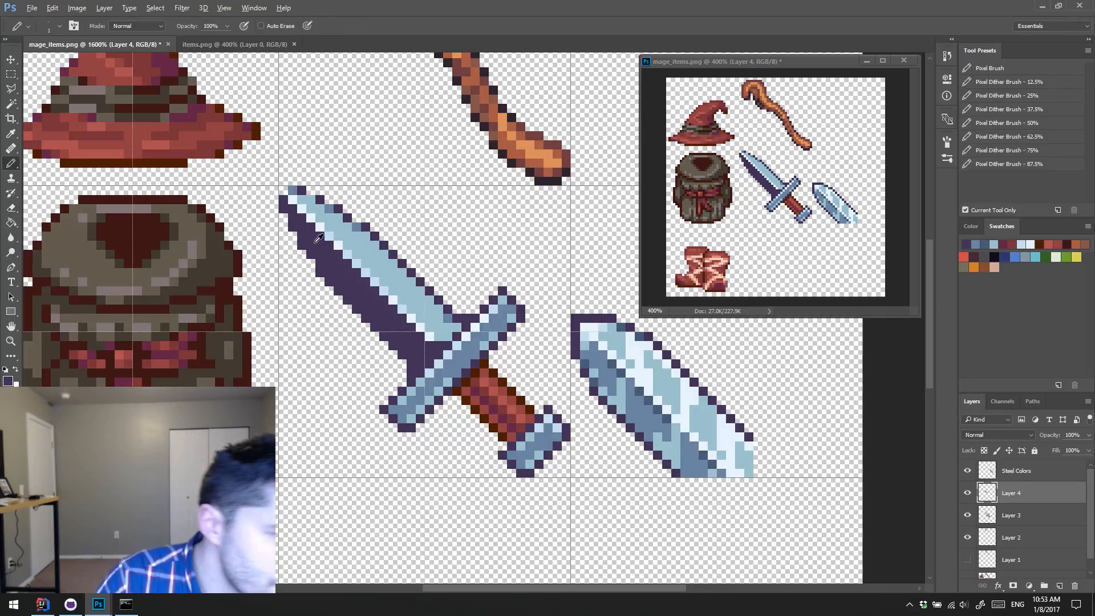
{"action": "left_click", "coordinate": [292, 190], "text": "alt"}
{"action": "left_click", "coordinate": [284, 190]}
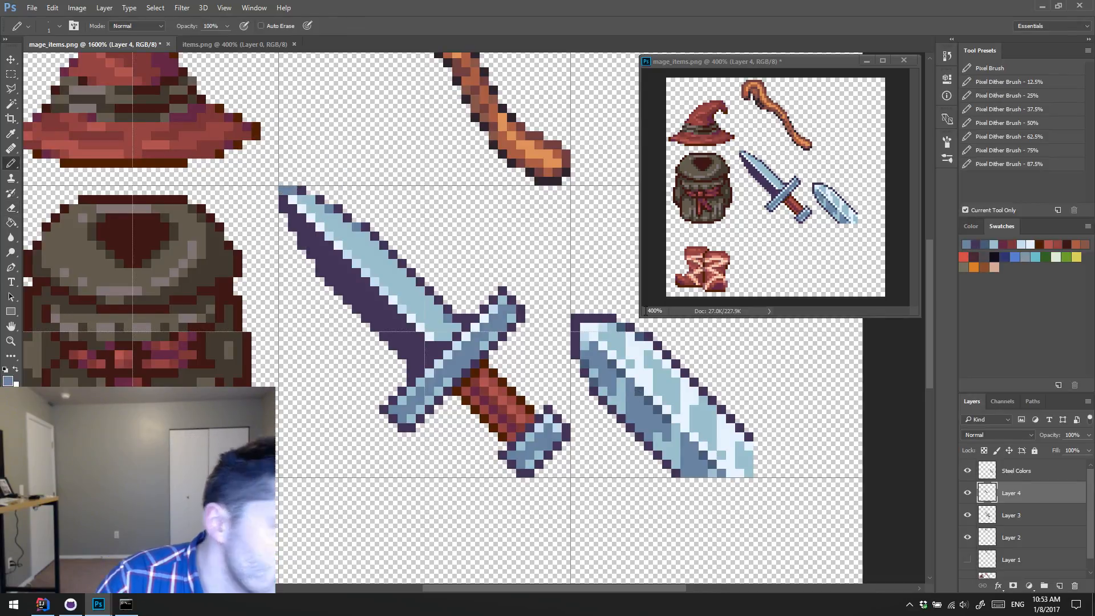
{"action": "left_click", "coordinate": [968, 493]}
{"action": "left_click", "coordinate": [967, 493]}
{"action": "left_click", "coordinate": [969, 494]}
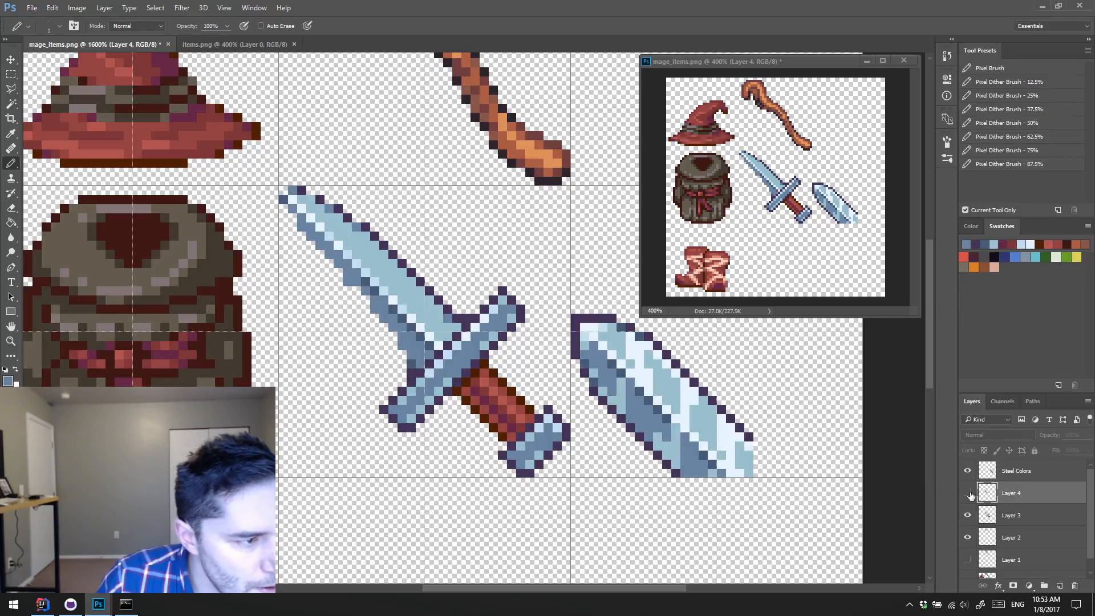
{"action": "left_click", "coordinate": [970, 495]}
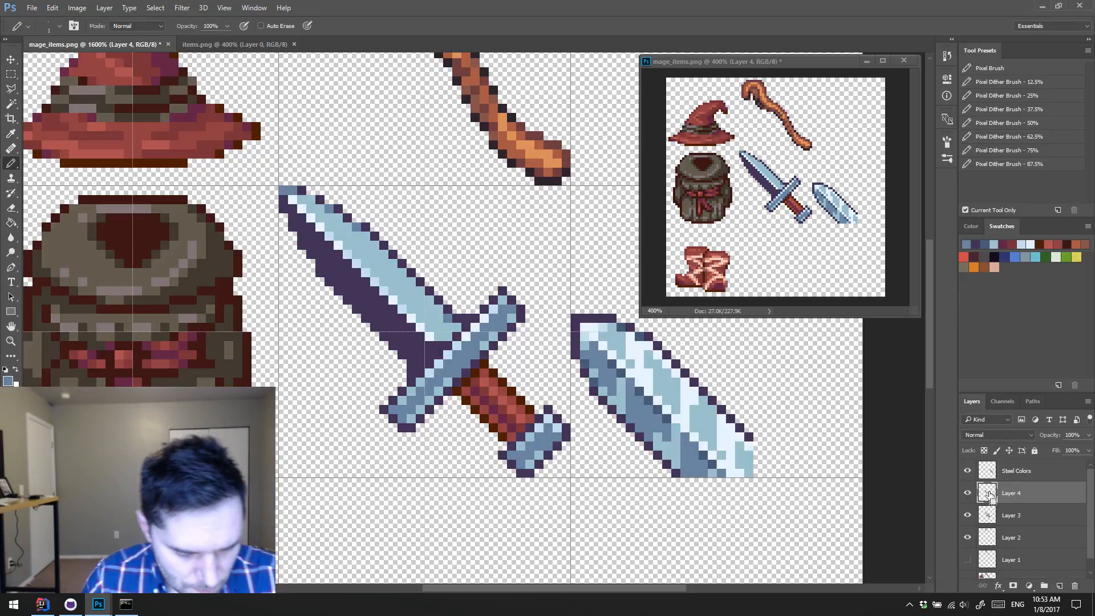
{"action": "key", "text": "ctrl+e"}
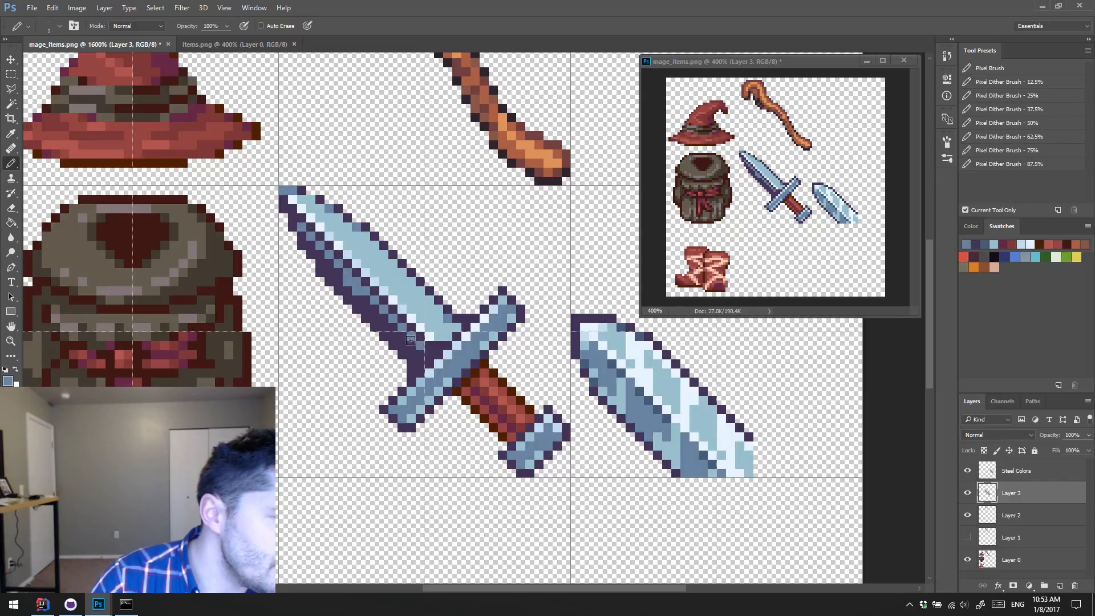
Step: Paint the lower blade half steel blue inside its purple outline, adding darker blue sampled from the reference blade beside the crossguard
{"action": "mouse_move", "coordinate": [330, 267]}
{"action": "left_mouse_down"}
{"action": "mouse_move", "coordinate": [408, 337]}
{"action": "mouse_move", "coordinate": [419, 364]}
{"action": "left_mouse_up"}
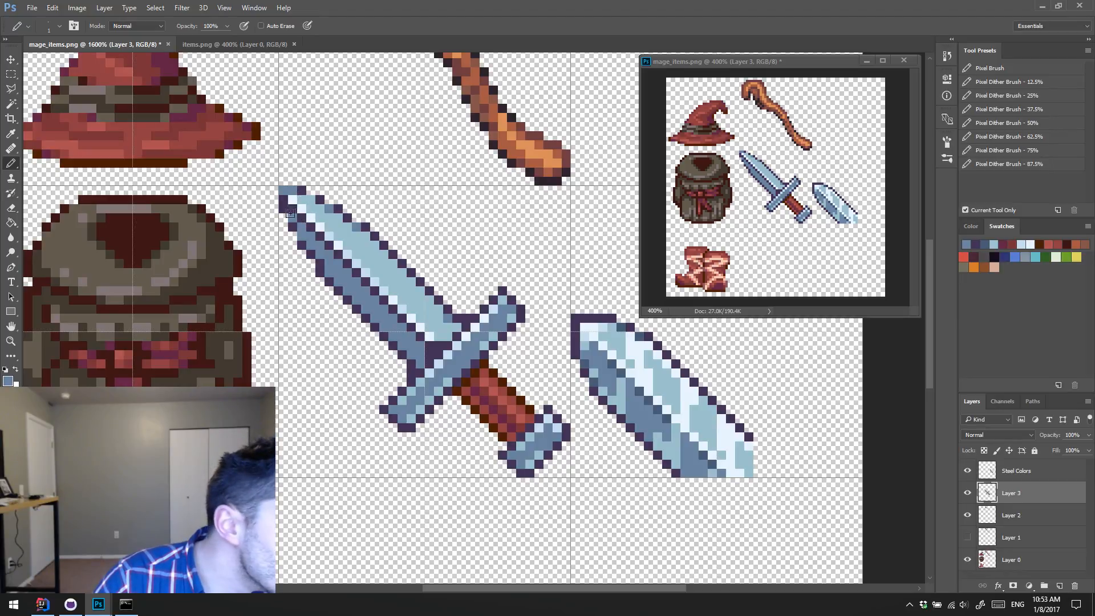
{"action": "left_click", "coordinate": [639, 394], "text": "alt"}
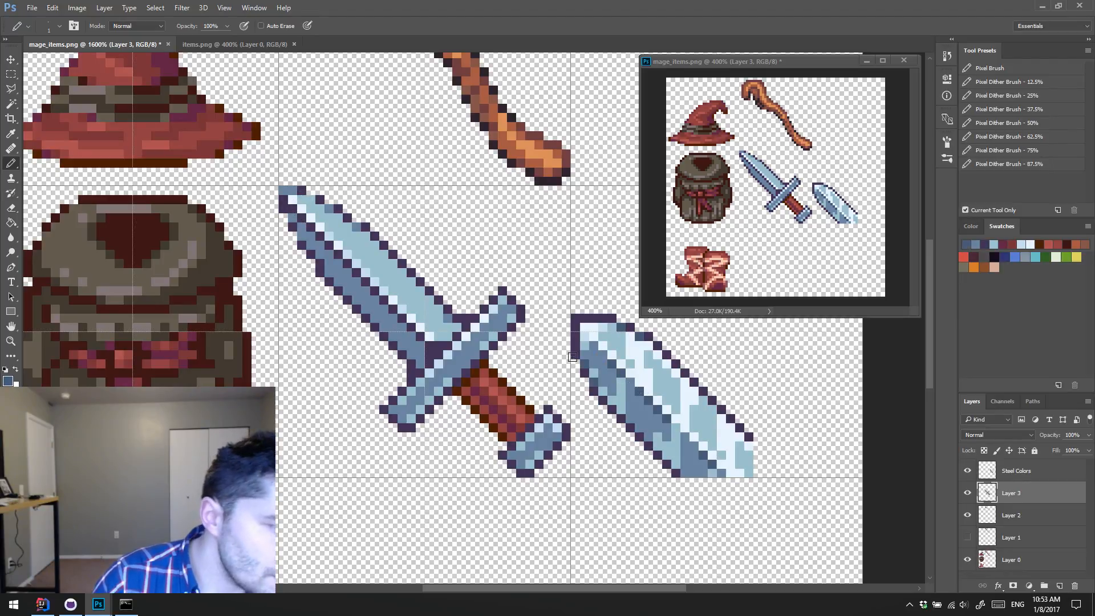
{"action": "left_click", "coordinate": [429, 346], "text": "shift"}
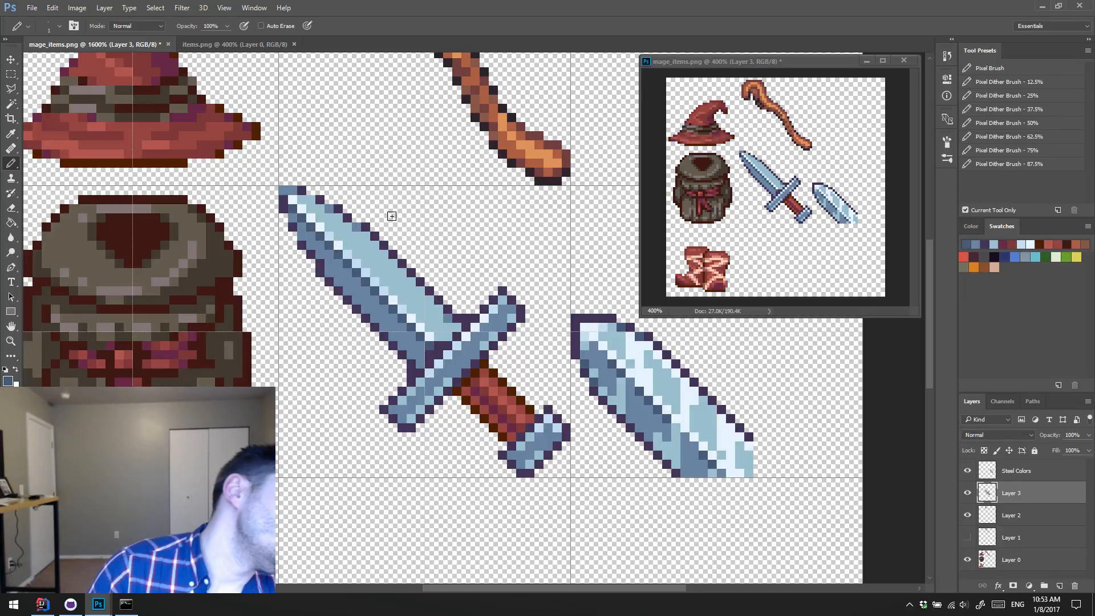
Step: Rework the base of the blade's central ridge at the crossguard with sampled dark purple and pale highlight pixels
{"action": "left_click", "coordinate": [436, 349], "text": "alt"}
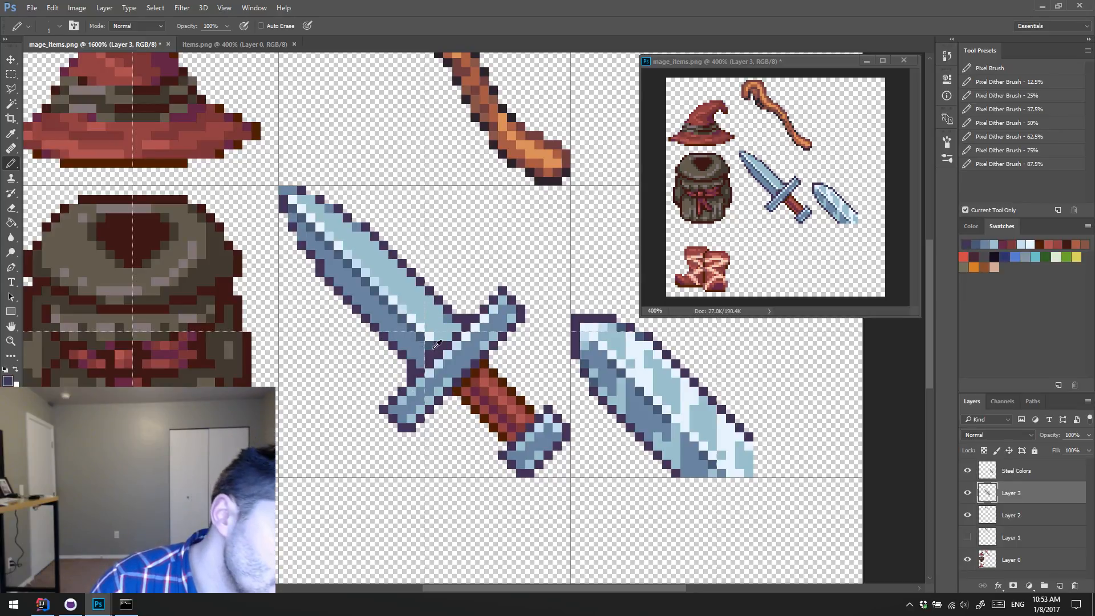
{"action": "left_click", "coordinate": [431, 345]}
{"action": "left_click", "coordinate": [432, 336], "text": "alt"}
{"action": "left_click", "coordinate": [438, 337]}
{"action": "left_click", "coordinate": [435, 350], "text": "alt"}
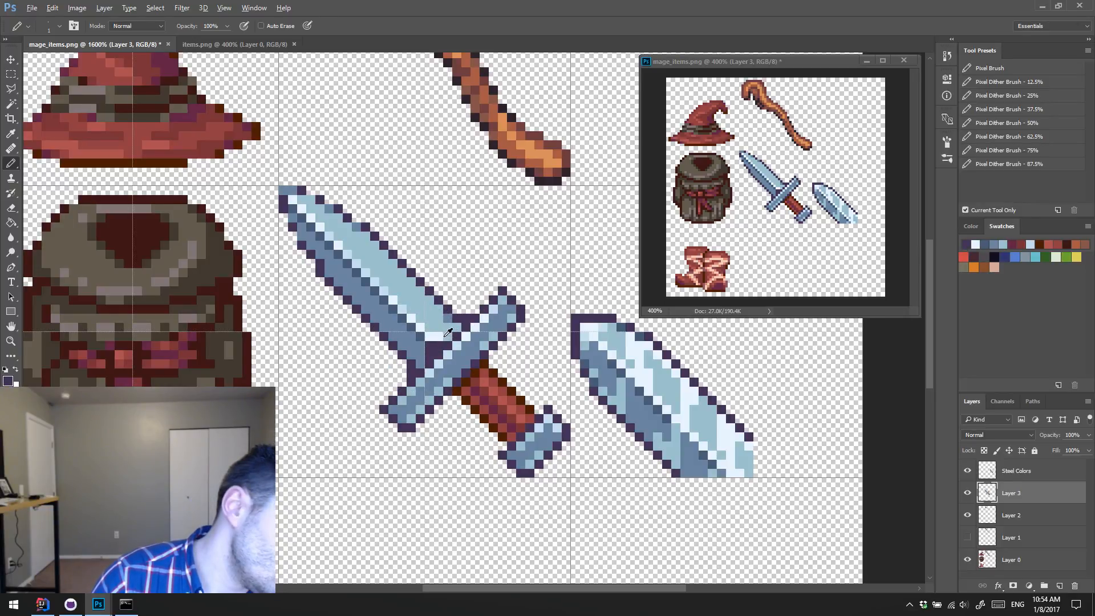
Step: Blend the ridge base into the crossguard using sampled dark steel blue, light blue and near-white pixels
{"action": "left_click", "coordinate": [442, 335], "text": "alt"}
{"action": "left_click", "coordinate": [446, 335]}
{"action": "left_click", "coordinate": [423, 338], "text": "alt"}
{"action": "left_click_drag", "start_coordinate": [429, 345], "coordinate": [430, 356]}
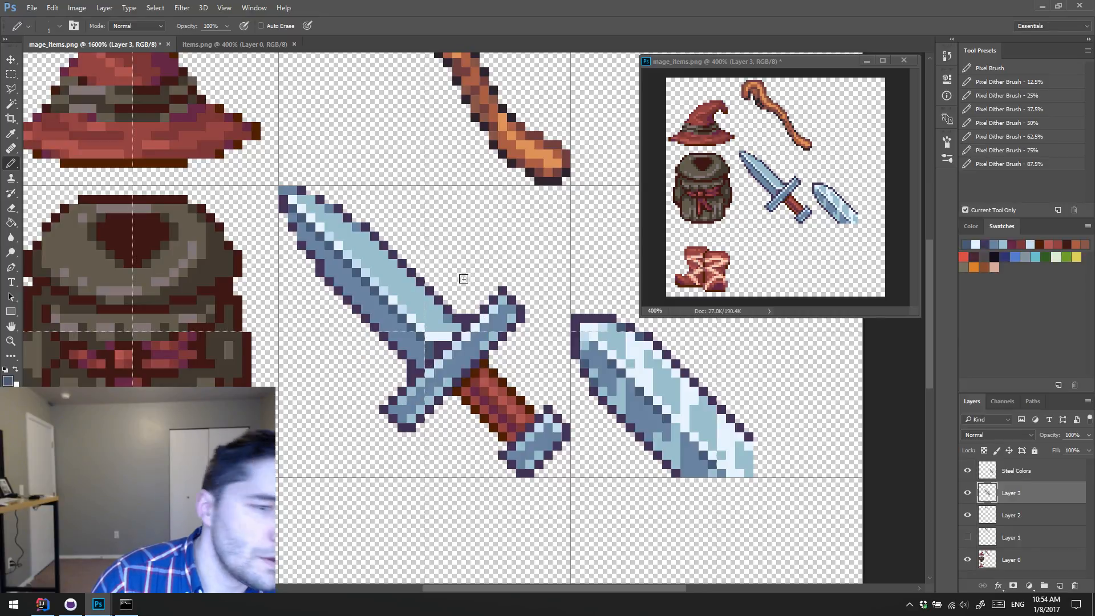
{"action": "left_click", "coordinate": [429, 354], "text": "alt"}
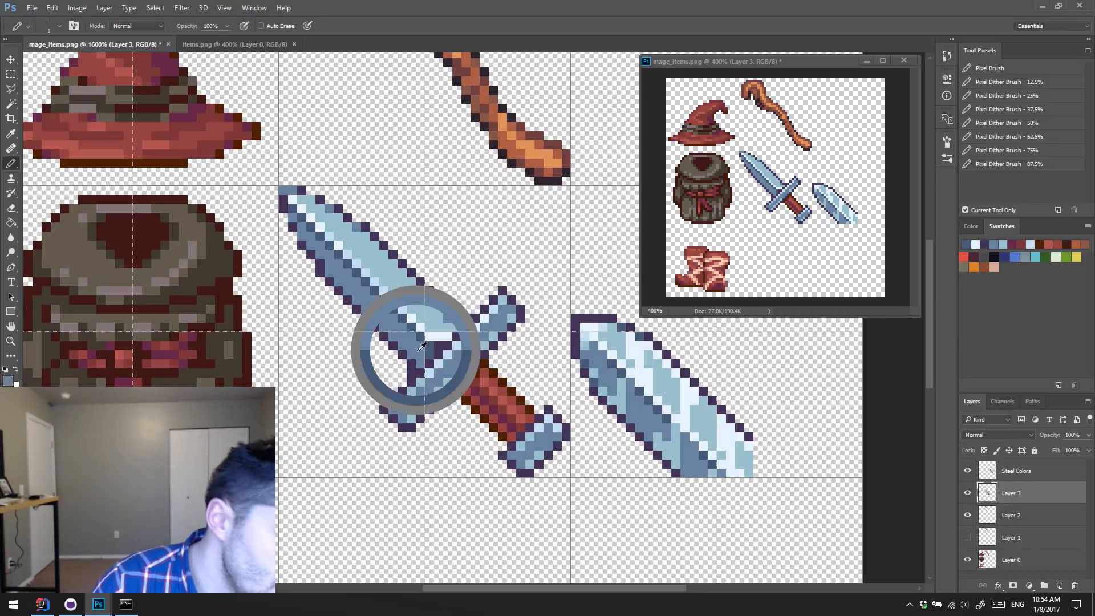
{"action": "left_click", "coordinate": [437, 335], "text": "alt"}
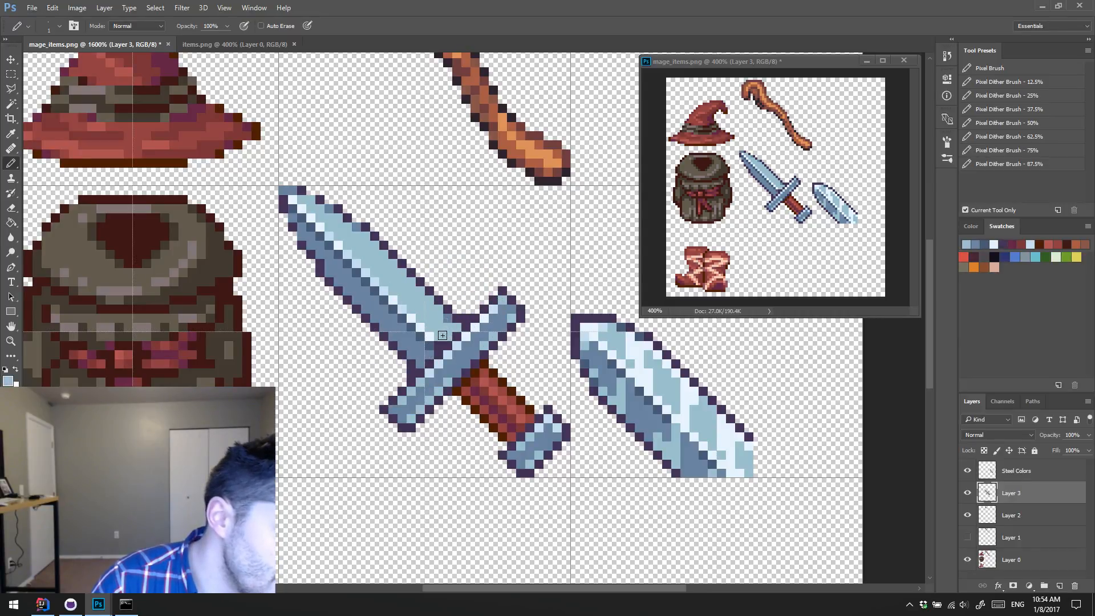
{"action": "left_click", "coordinate": [433, 341], "text": "alt"}
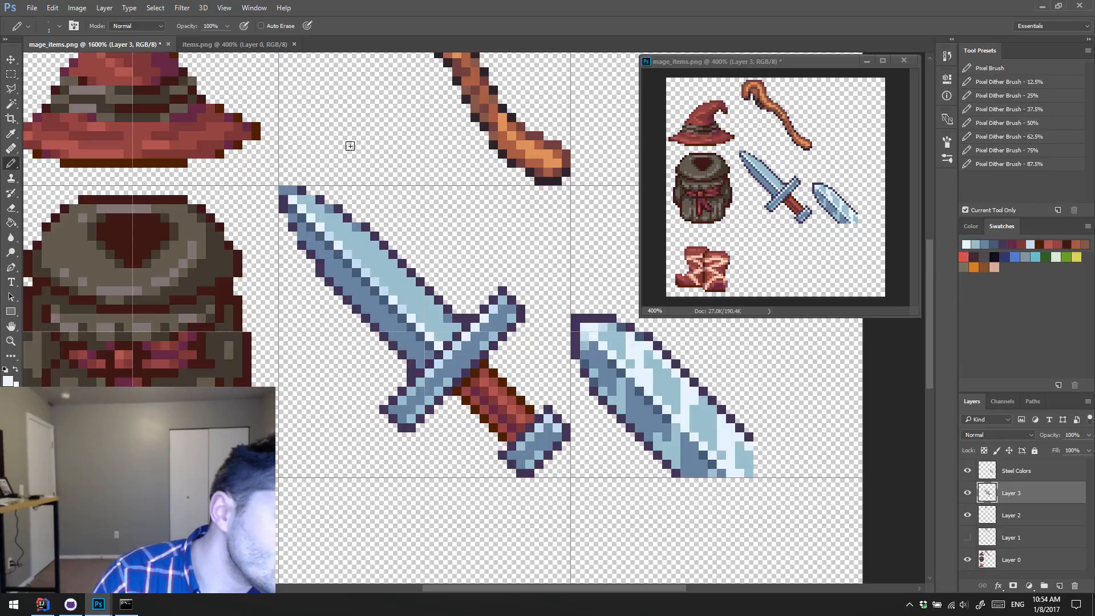
Step: Touch up the upper blade half where it meets the crossguard with sampled light and darker steel blues
{"action": "left_click", "coordinate": [437, 312], "text": "alt"}
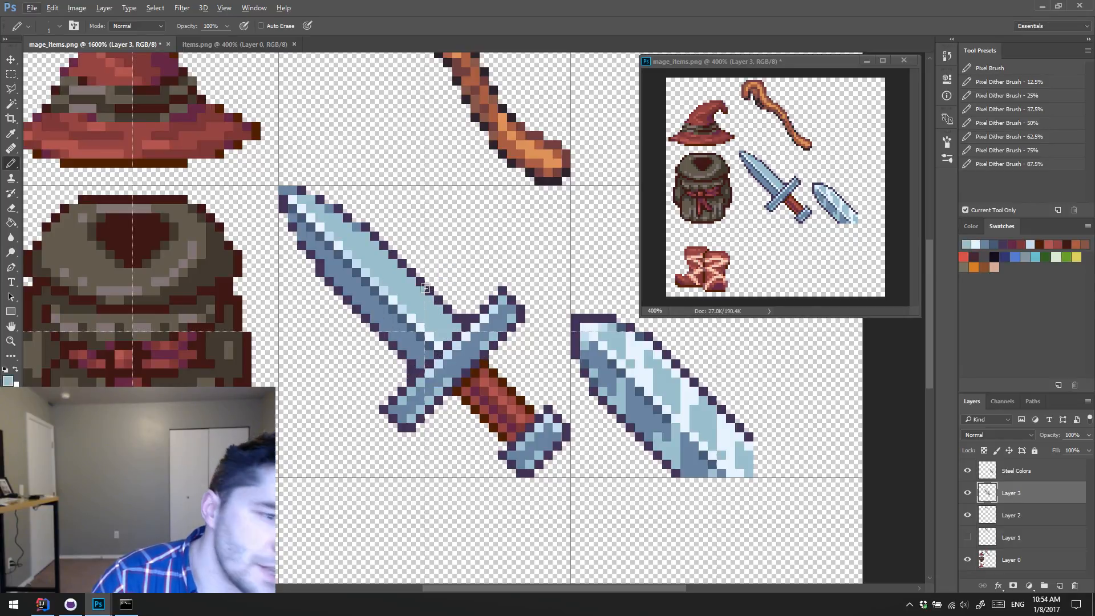
{"action": "left_click", "coordinate": [418, 326], "text": "alt"}
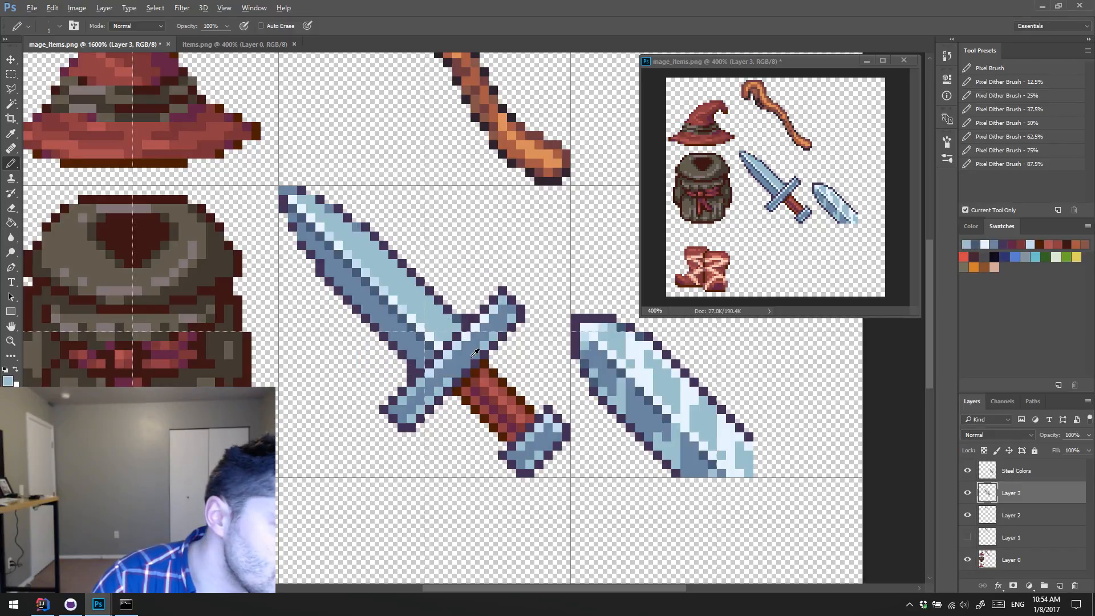
{"action": "left_click", "coordinate": [446, 329], "text": "alt"}
{"action": "left_click", "coordinate": [452, 315], "text": "alt"}
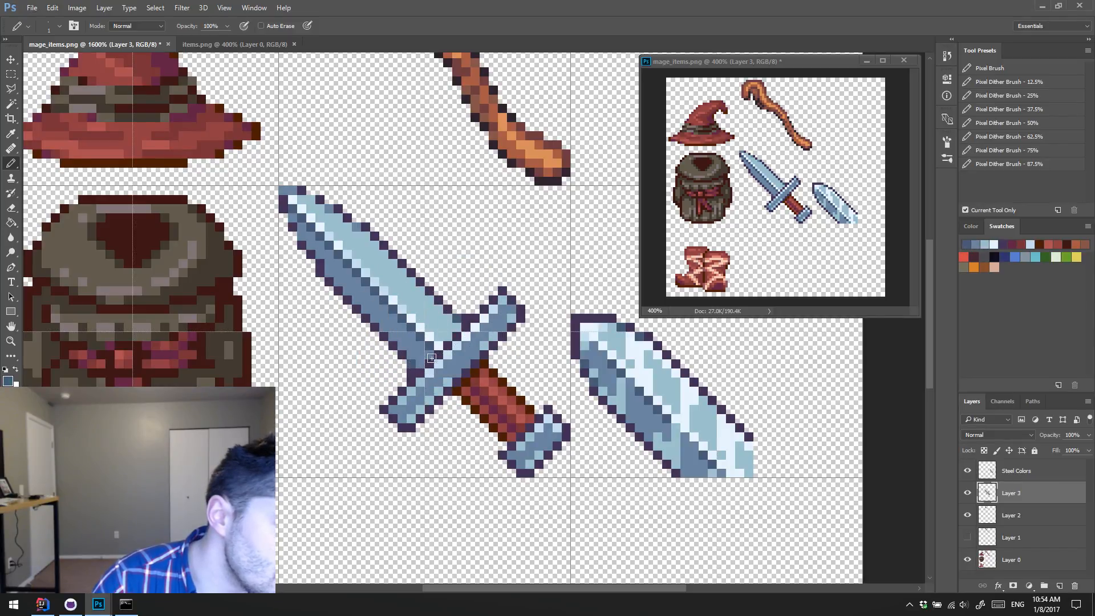
{"action": "left_click", "coordinate": [464, 345], "text": "alt"}
{"action": "left_click", "coordinate": [456, 318]}
{"action": "left_click", "coordinate": [447, 326], "text": "alt"}
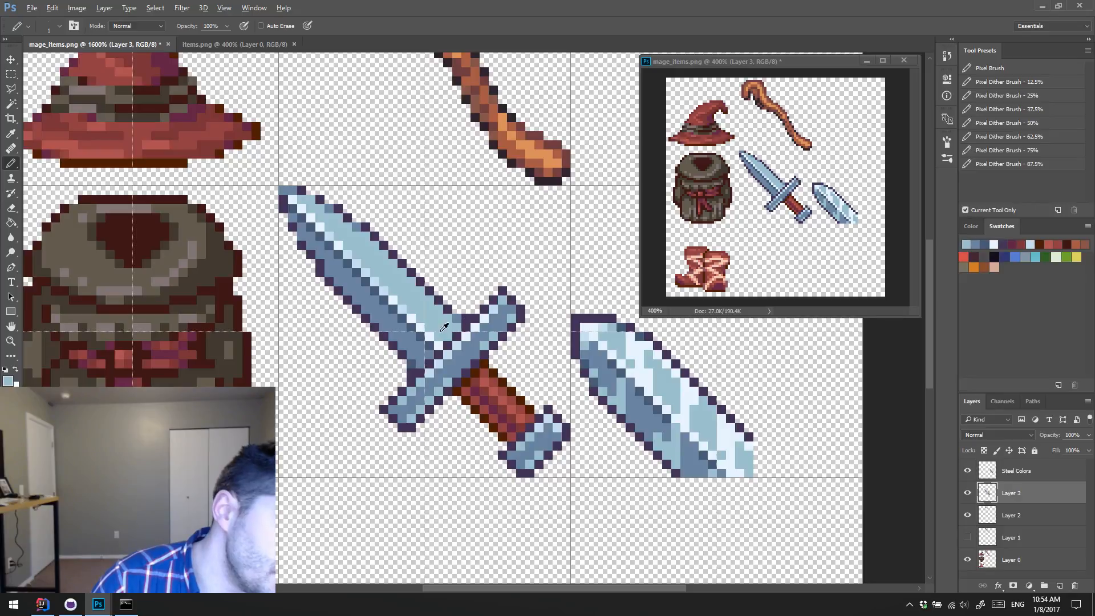
Step: Touch up the lower blade half using steel blue and darker blue sampled from the blade
{"action": "left_click", "coordinate": [415, 357], "text": "alt"}
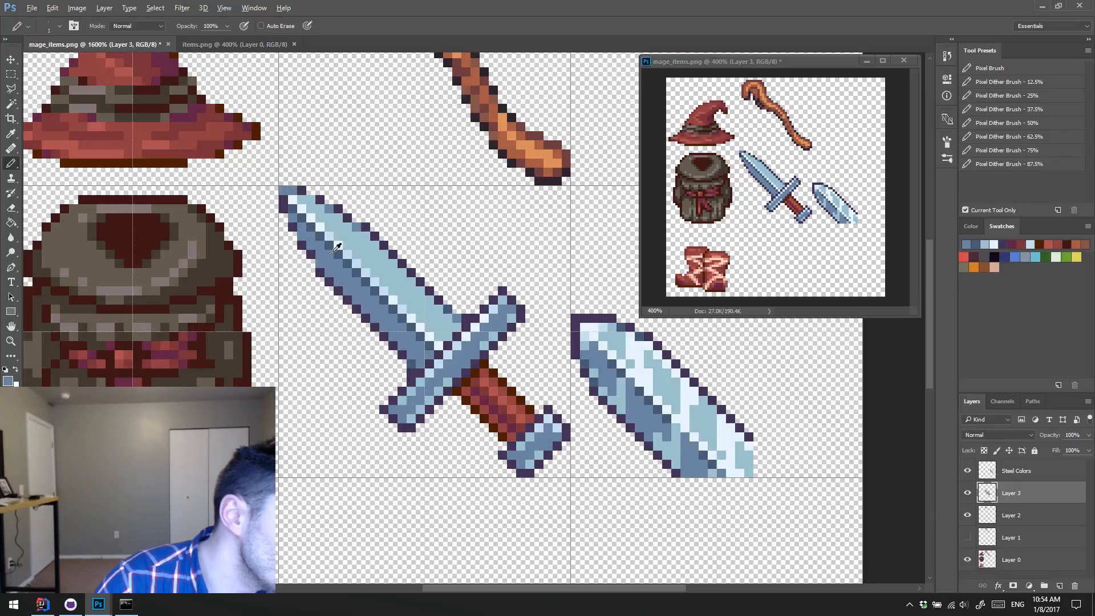
{"action": "left_click", "coordinate": [324, 235], "text": "alt"}
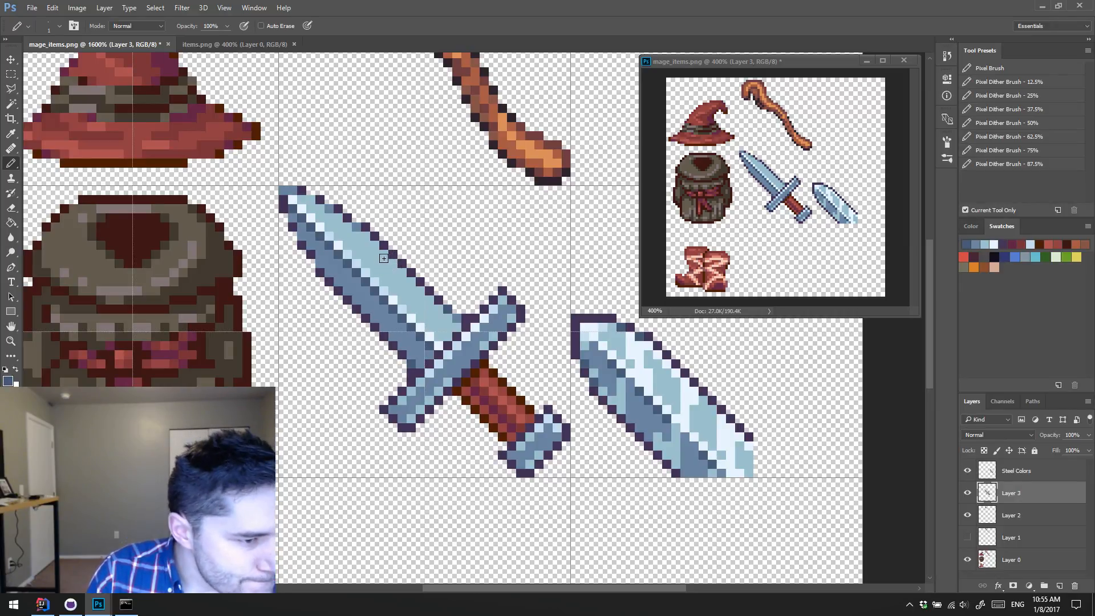
Step: Try rounding both crossguard ends by erasing their corner outline pixels and redrawing the outline in purple
{"action": "key", "text": "e"}
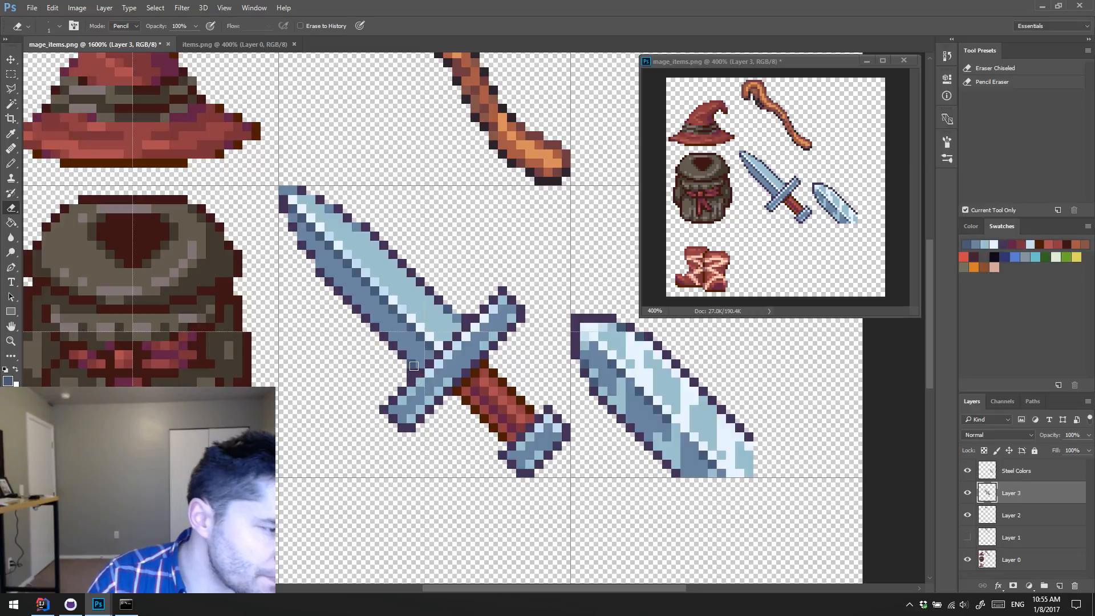
{"action": "left_click", "coordinate": [383, 411]}
{"action": "left_click", "coordinate": [503, 291]}
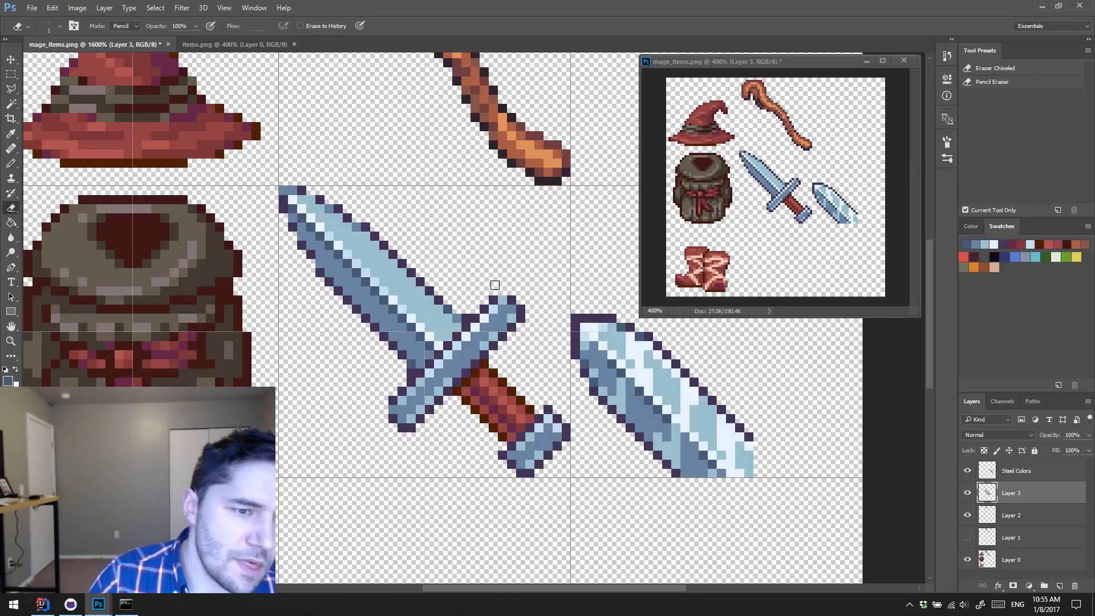
{"action": "key", "text": "b"}
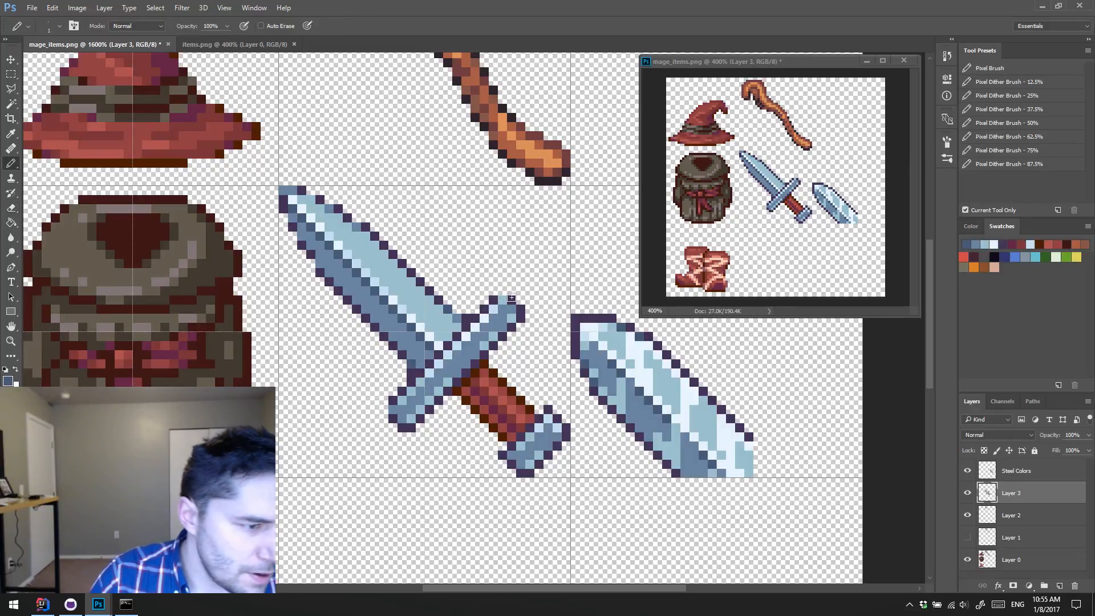
{"action": "left_click", "coordinate": [515, 296], "text": "alt"}
{"action": "left_click", "coordinate": [504, 300]}
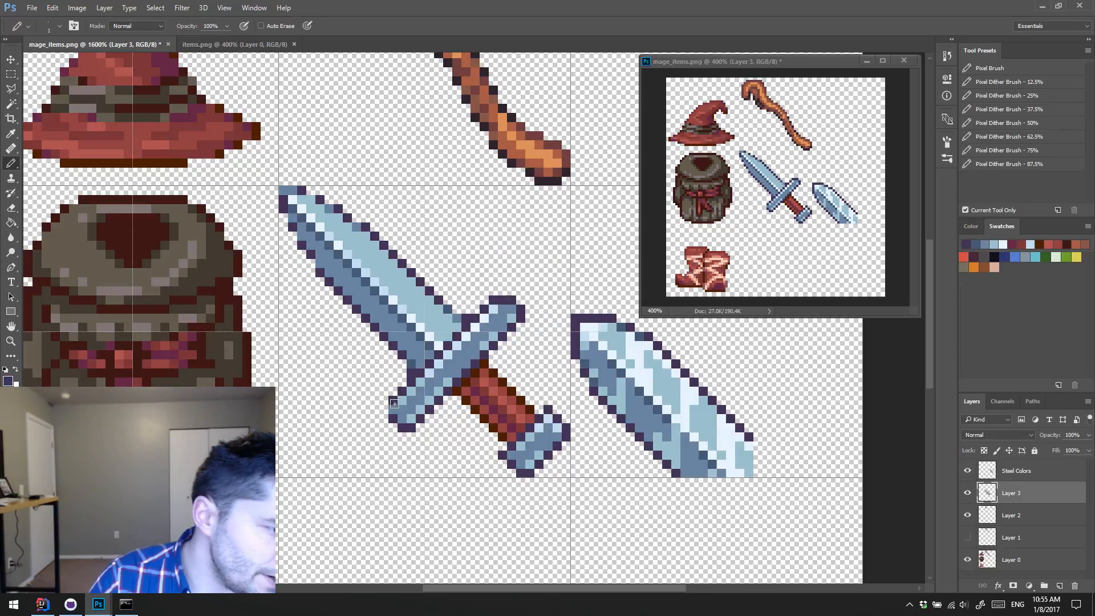
{"action": "left_click", "coordinate": [391, 409]}
{"action": "key", "text": "ctrl+alt+z"}
{"action": "key", "text": "ctrl+alt+z"}
{"action": "key", "text": "ctrl+alt+z"}
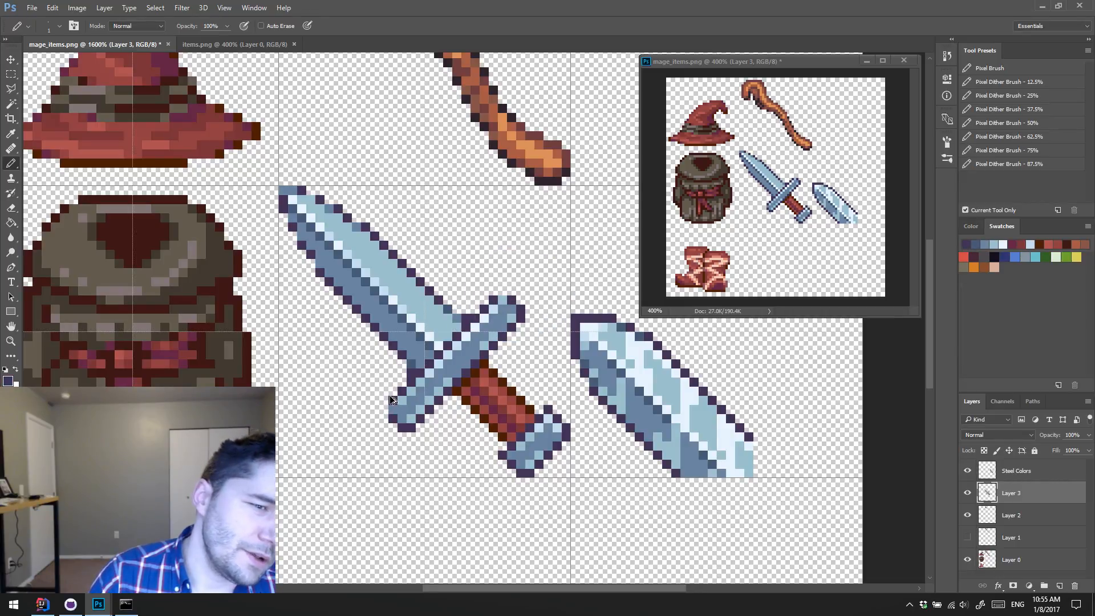
{"action": "left_click", "coordinate": [384, 408]}
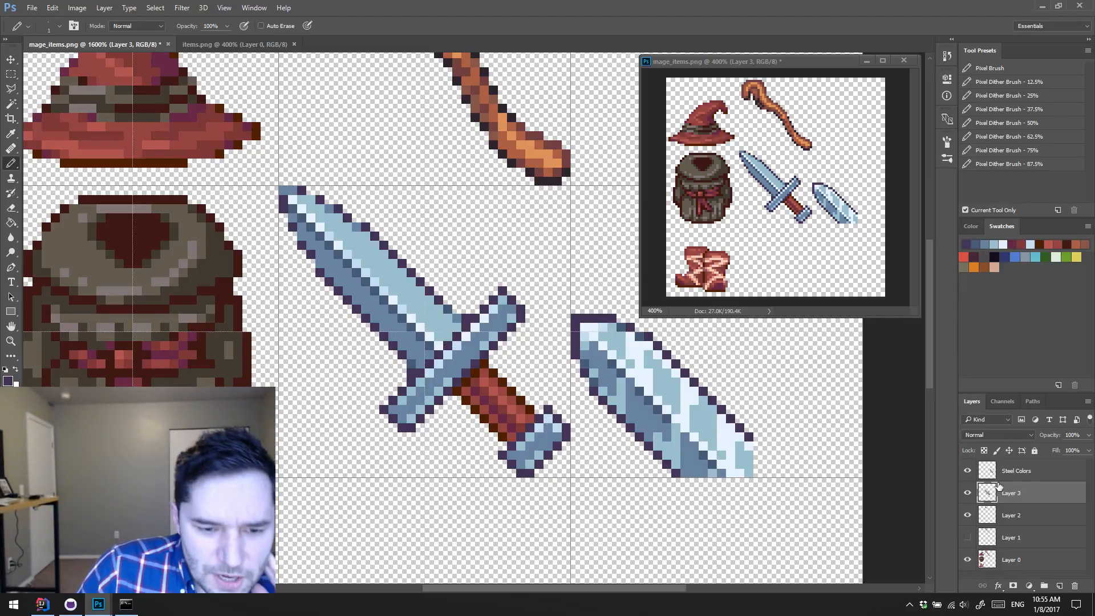
Step: Delete the Steel Colors layer that holds the reference blade
{"action": "left_click", "coordinate": [967, 494]}
{"action": "left_click", "coordinate": [966, 494]}
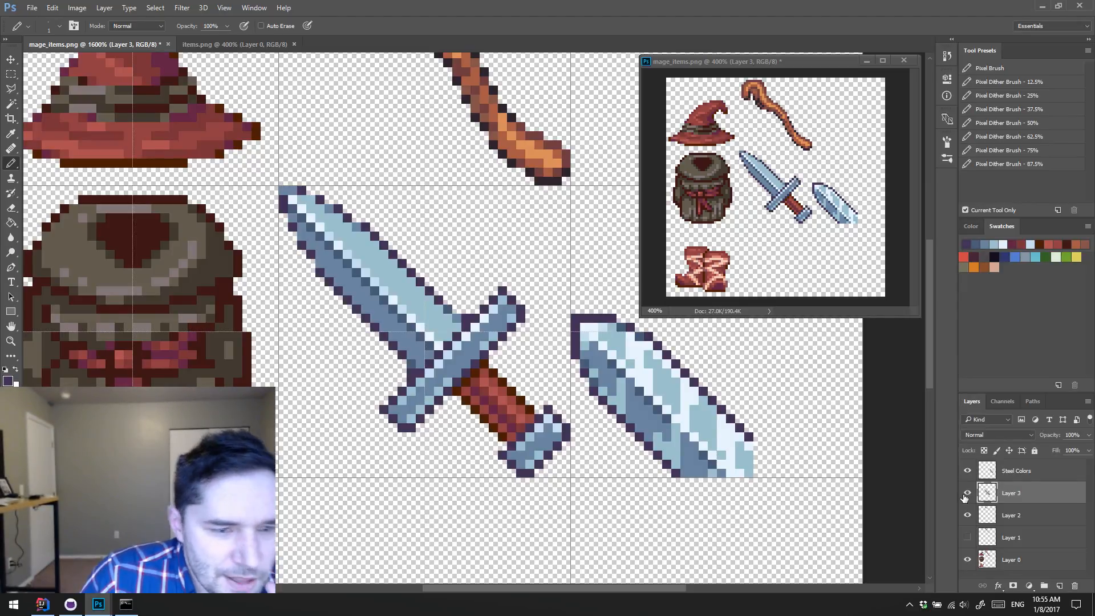
{"action": "left_click", "coordinate": [1027, 472]}
{"action": "left_click", "coordinate": [1074, 587]}
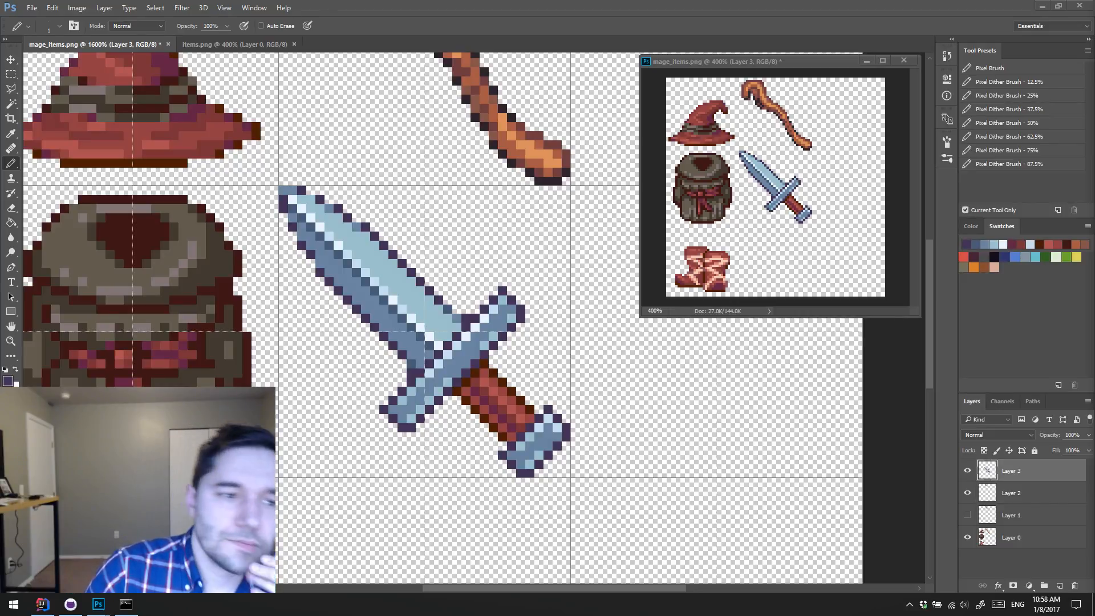
Step: Examine the existing item sprites in items.png as a reference, and return to mage_items.png
{"action": "left_click", "coordinate": [251, 44]}
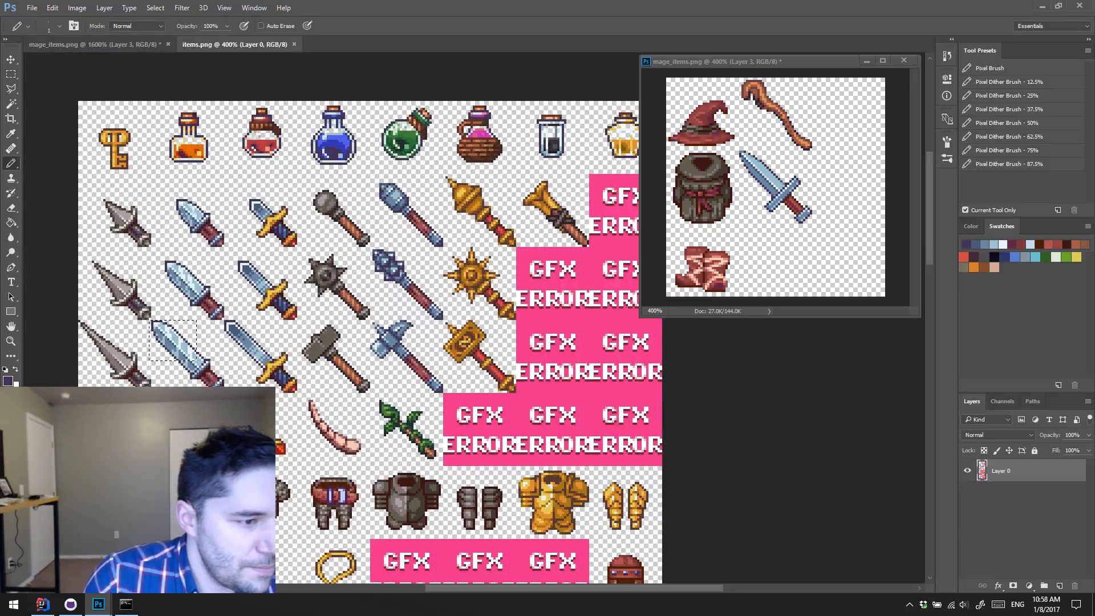
{"action": "mouse_move", "coordinate": [326, 392]}
{"action": "left_mouse_down"}
{"action": "mouse_move", "coordinate": [347, 284]}
{"action": "mouse_move", "coordinate": [338, 194]}
{"action": "mouse_move", "coordinate": [314, 189]}
{"action": "mouse_move", "coordinate": [326, 189]}
{"action": "left_mouse_up"}
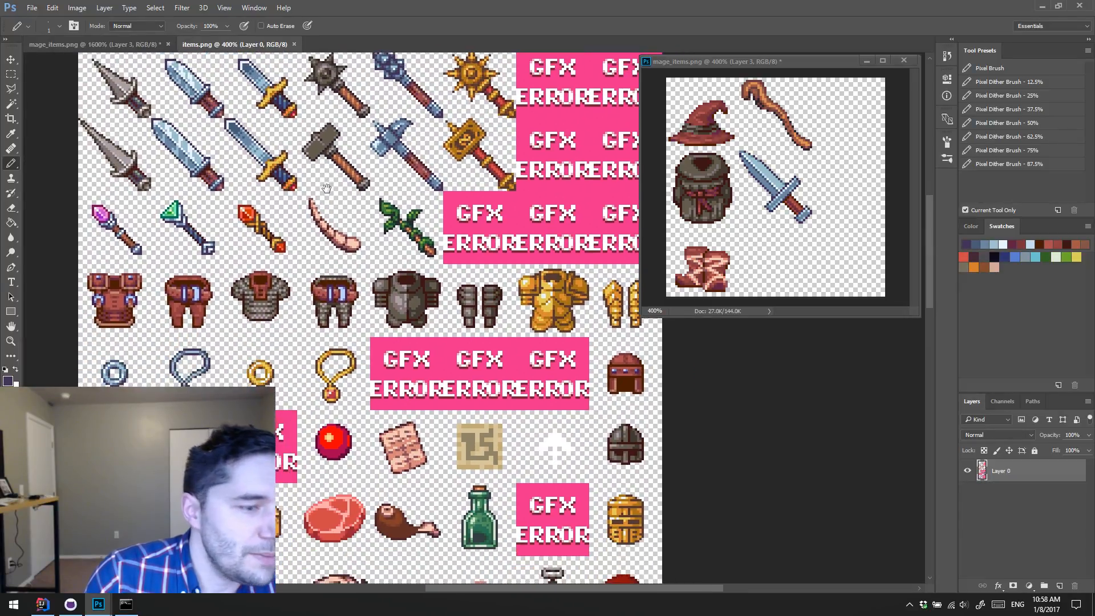
{"action": "left_click_drag", "start_coordinate": [324, 319], "coordinate": [388, 165]}
{"action": "left_click_drag", "start_coordinate": [410, 388], "coordinate": [342, 274]}
{"action": "mouse_move", "coordinate": [399, 422]}
{"action": "left_mouse_down"}
{"action": "mouse_move", "coordinate": [267, 263]}
{"action": "mouse_move", "coordinate": [365, 271]}
{"action": "mouse_move", "coordinate": [422, 349]}
{"action": "mouse_move", "coordinate": [356, 471]}
{"action": "left_mouse_up"}
{"action": "mouse_move", "coordinate": [274, 85]}
{"action": "left_mouse_down"}
{"action": "mouse_move", "coordinate": [317, 206]}
{"action": "mouse_move", "coordinate": [371, 204]}
{"action": "mouse_move", "coordinate": [371, 174]}
{"action": "mouse_move", "coordinate": [276, 206]}
{"action": "mouse_move", "coordinate": [286, 265]}
{"action": "mouse_move", "coordinate": [355, 297]}
{"action": "mouse_move", "coordinate": [392, 273]}
{"action": "mouse_move", "coordinate": [332, 307]}
{"action": "left_mouse_up"}
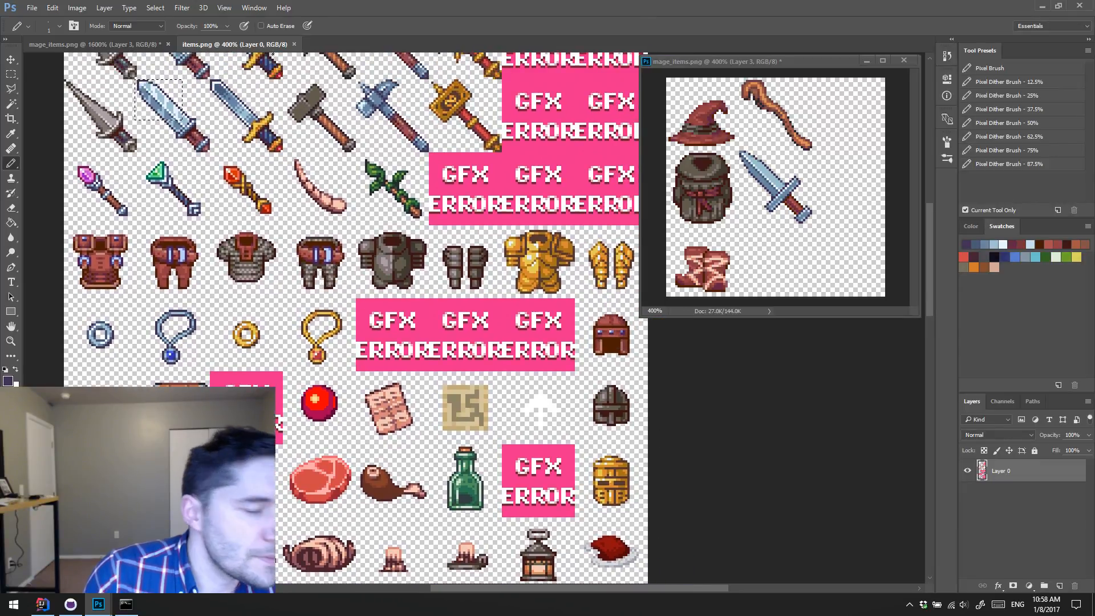
{"action": "left_click", "coordinate": [131, 43]}
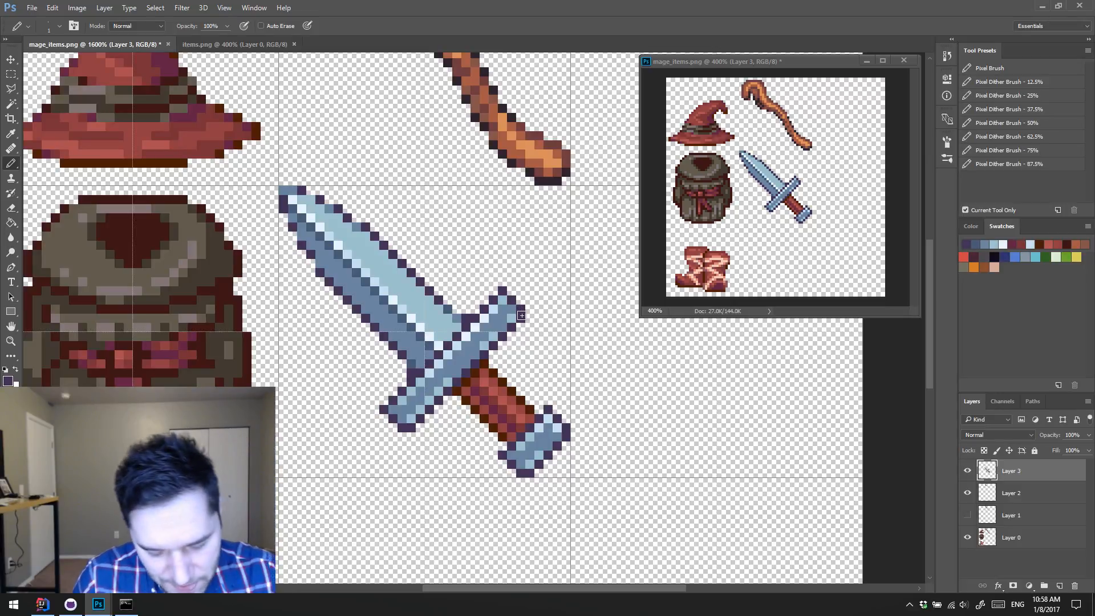
Step: On a new layer, paint over the dagger's blade with a 4 px pencil in orange-brown sampled from the staff
{"action": "key", "text": "ctrl+shift+alt+n"}
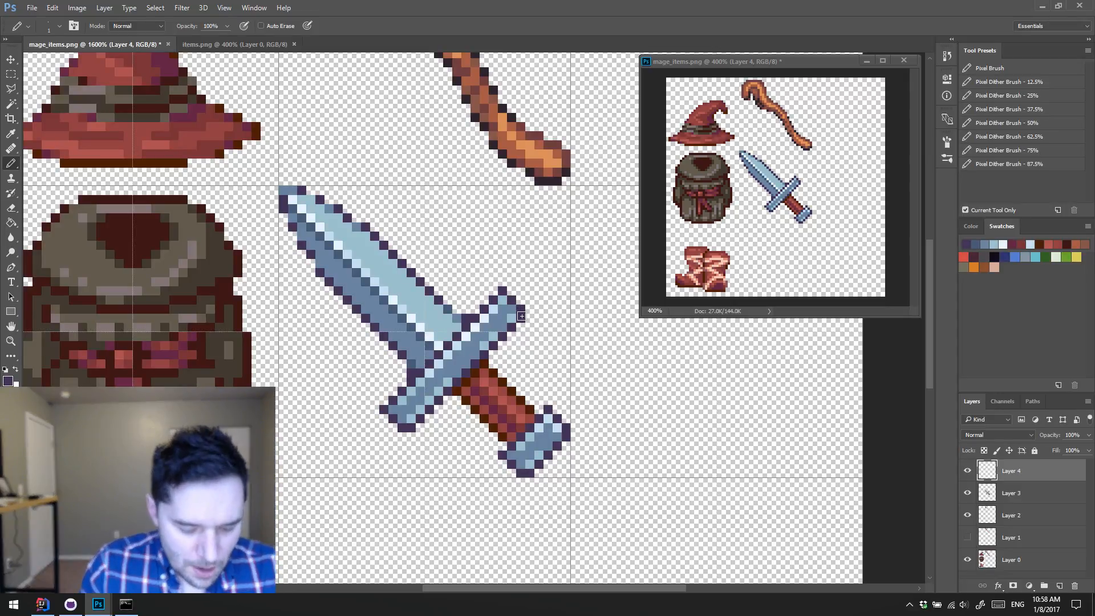
{"action": "key", "text": "bracketright"}
{"action": "key", "text": "bracketright"}
{"action": "key", "text": "bracketright"}
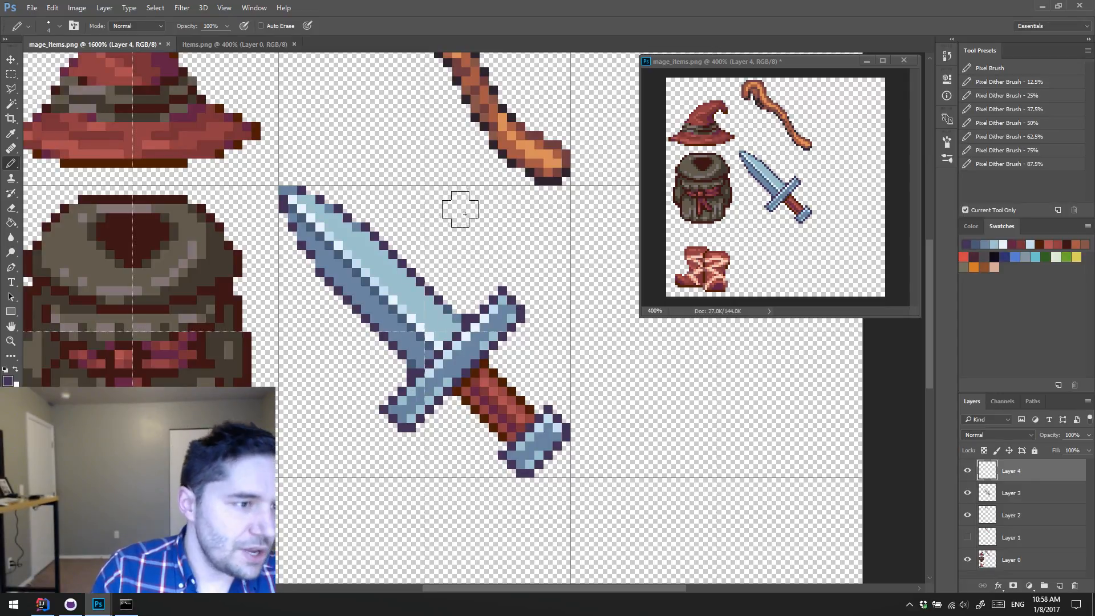
{"action": "left_click_drag", "start_coordinate": [469, 195], "coordinate": [477, 247]}
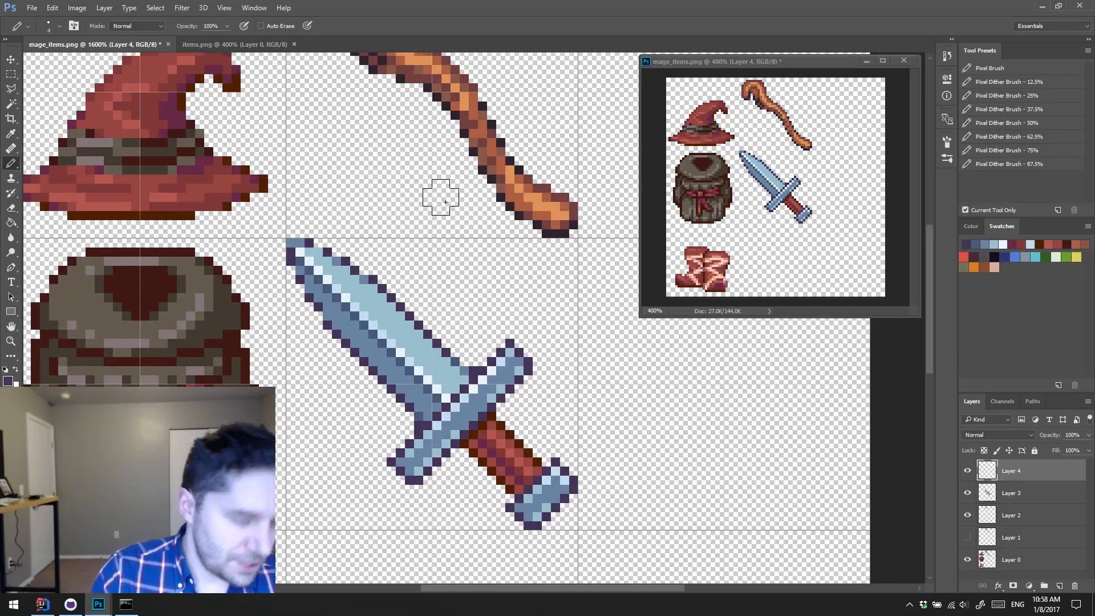
{"action": "left_click", "coordinate": [506, 164], "text": "alt"}
{"action": "mouse_move", "coordinate": [313, 238]}
{"action": "left_mouse_down"}
{"action": "mouse_move", "coordinate": [371, 336]}
{"action": "mouse_move", "coordinate": [398, 348]}
{"action": "mouse_move", "coordinate": [443, 401]}
{"action": "mouse_move", "coordinate": [439, 383]}
{"action": "mouse_move", "coordinate": [386, 370]}
{"action": "left_mouse_up"}
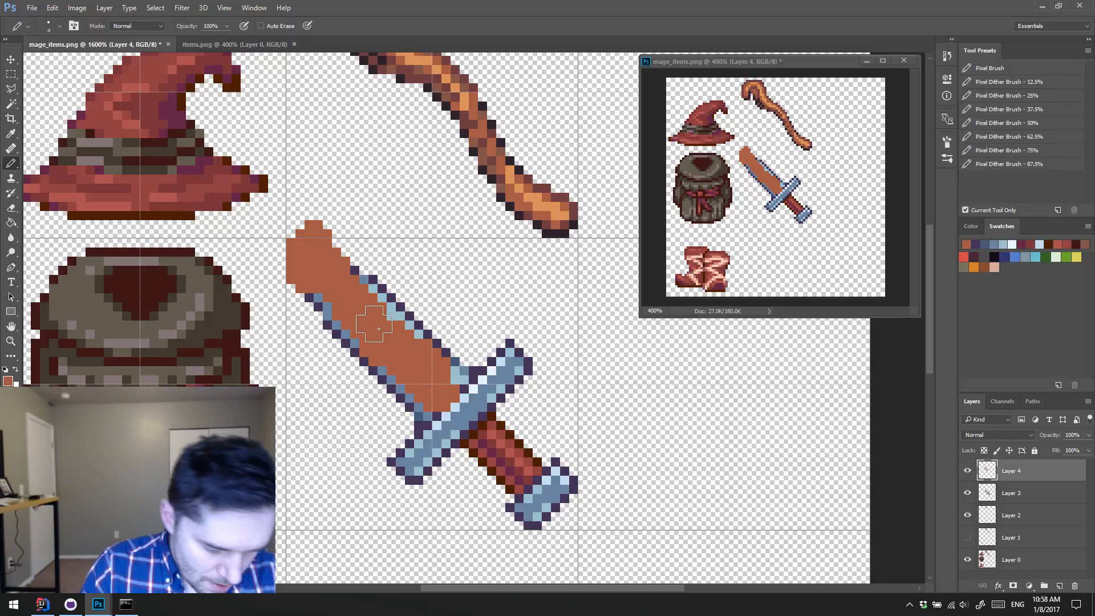
Step: Erase the orange-brown overlay where it spills past the blade's tip and edges
{"action": "key", "text": "e"}
{"action": "mouse_move", "coordinate": [330, 242]}
{"action": "left_mouse_down"}
{"action": "mouse_move", "coordinate": [346, 271]}
{"action": "mouse_move", "coordinate": [308, 225]}
{"action": "left_mouse_up"}
{"action": "mouse_move", "coordinate": [291, 249]}
{"action": "left_mouse_down"}
{"action": "mouse_move", "coordinate": [313, 300]}
{"action": "mouse_move", "coordinate": [287, 226]}
{"action": "mouse_move", "coordinate": [294, 265]}
{"action": "mouse_move", "coordinate": [317, 238]}
{"action": "left_mouse_up"}
{"action": "mouse_move", "coordinate": [289, 277]}
{"action": "left_mouse_down"}
{"action": "mouse_move", "coordinate": [332, 247]}
{"action": "mouse_move", "coordinate": [296, 231]}
{"action": "mouse_move", "coordinate": [345, 264]}
{"action": "mouse_move", "coordinate": [349, 254]}
{"action": "mouse_move", "coordinate": [319, 237]}
{"action": "mouse_move", "coordinate": [366, 279]}
{"action": "left_mouse_up"}
{"action": "left_click_drag", "start_coordinate": [320, 241], "coordinate": [355, 273]}
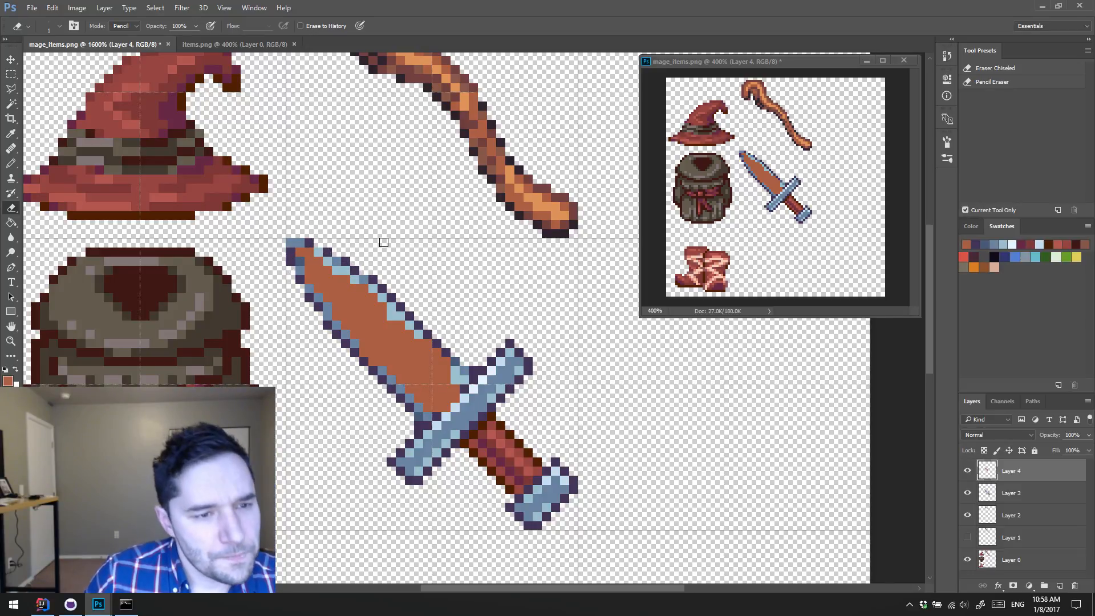
Step: Try blend modes such as Color Burn, Overlay, Hard Light and Vivid Light on the orange-brown overlay layer, and delete the layer
{"action": "left_click", "coordinate": [1005, 434]}
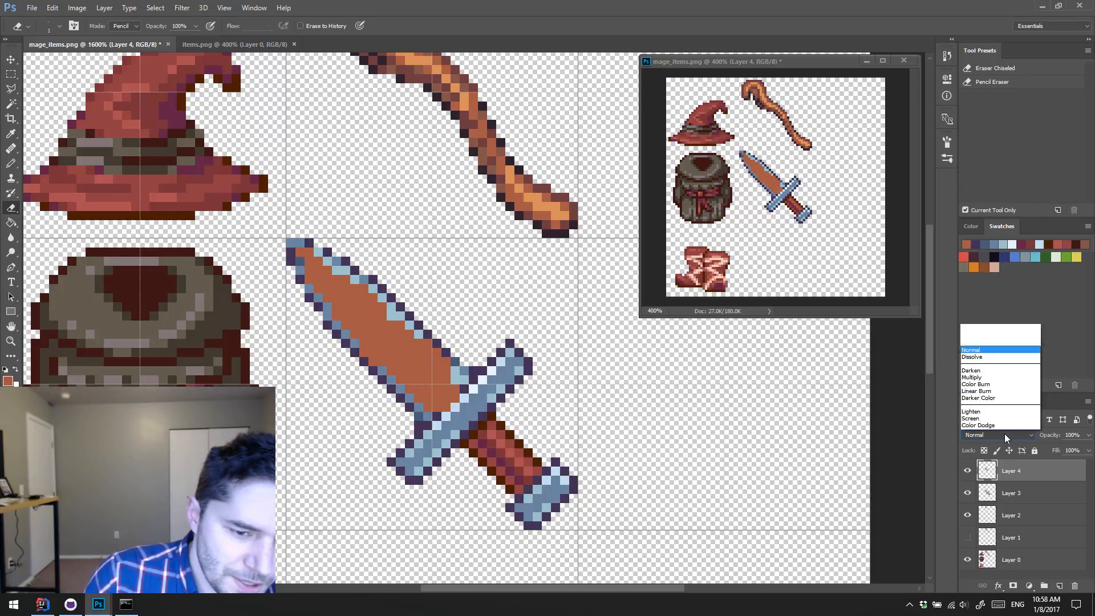
{"action": "left_click", "coordinate": [1005, 433]}
{"action": "key", "text": "Down"}
{"action": "key", "text": "Down"}
{"action": "key", "text": "Down"}
{"action": "key", "text": "Down"}
{"action": "key", "text": "Down"}
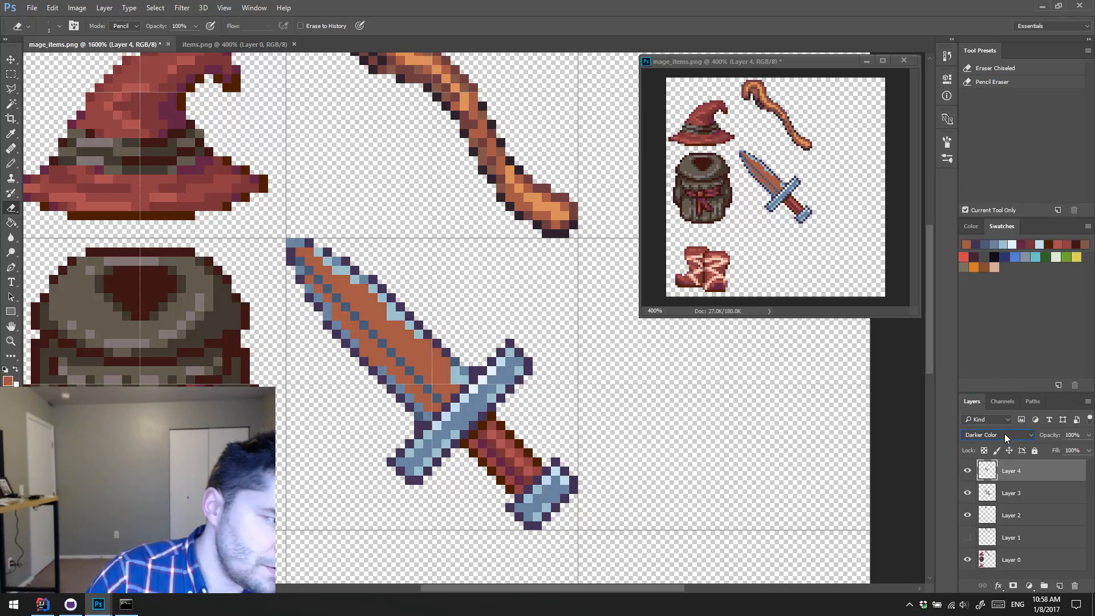
{"action": "key", "text": "Down"}
{"action": "key", "text": "Down"}
{"action": "key", "text": "Down"}
{"action": "key", "text": "Down"}
{"action": "key", "text": "Down"}
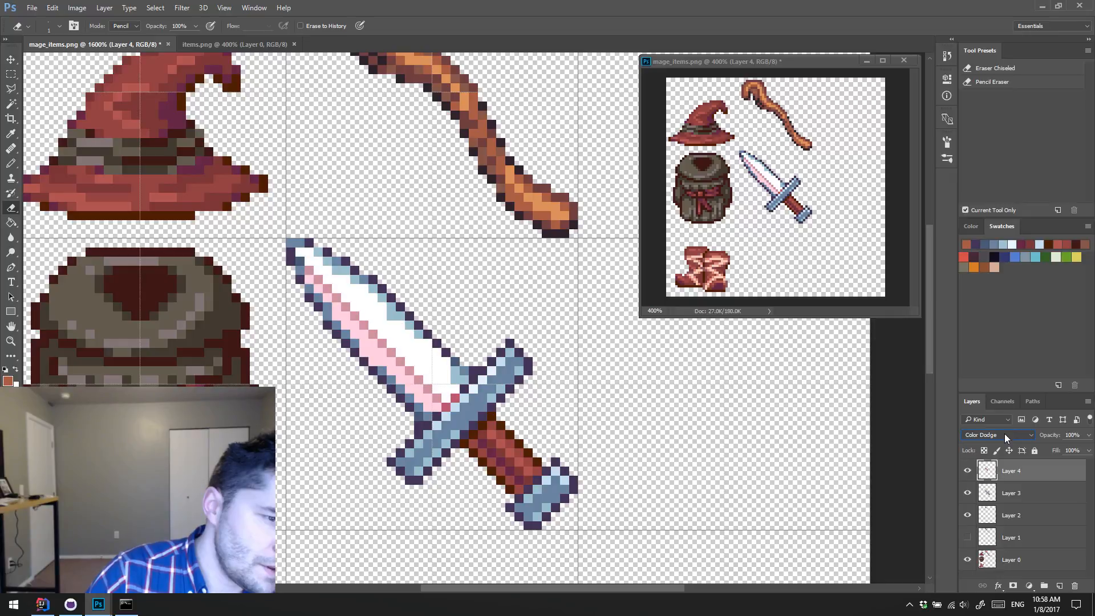
{"action": "key", "text": "Down"}
{"action": "key", "text": "Down"}
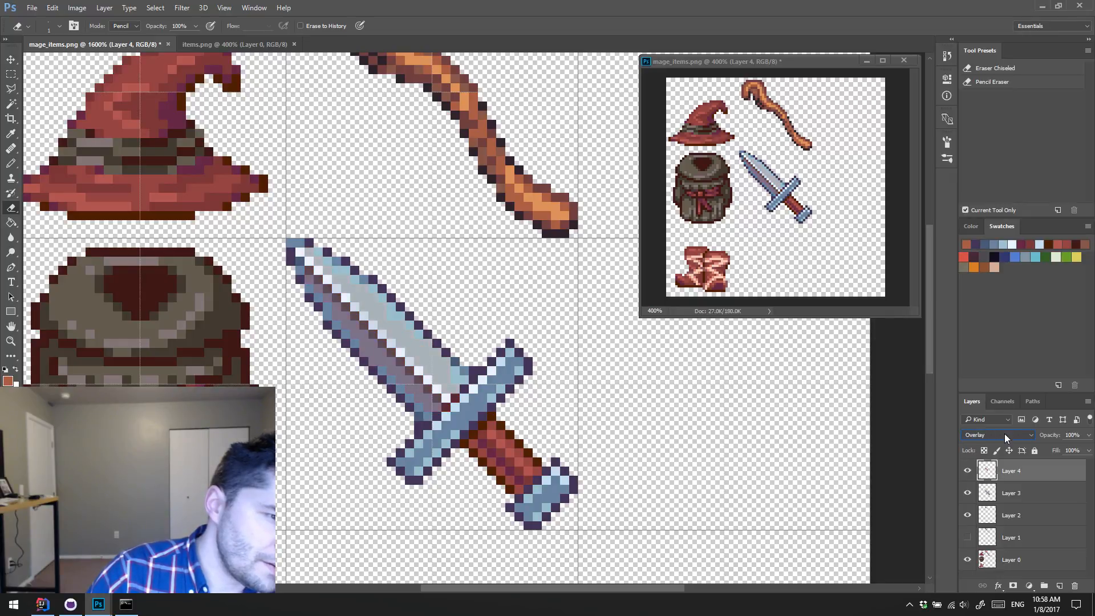
{"action": "key", "text": "Down"}
{"action": "key", "text": "Down"}
{"action": "key", "text": "Down"}
{"action": "key", "text": "Up"}
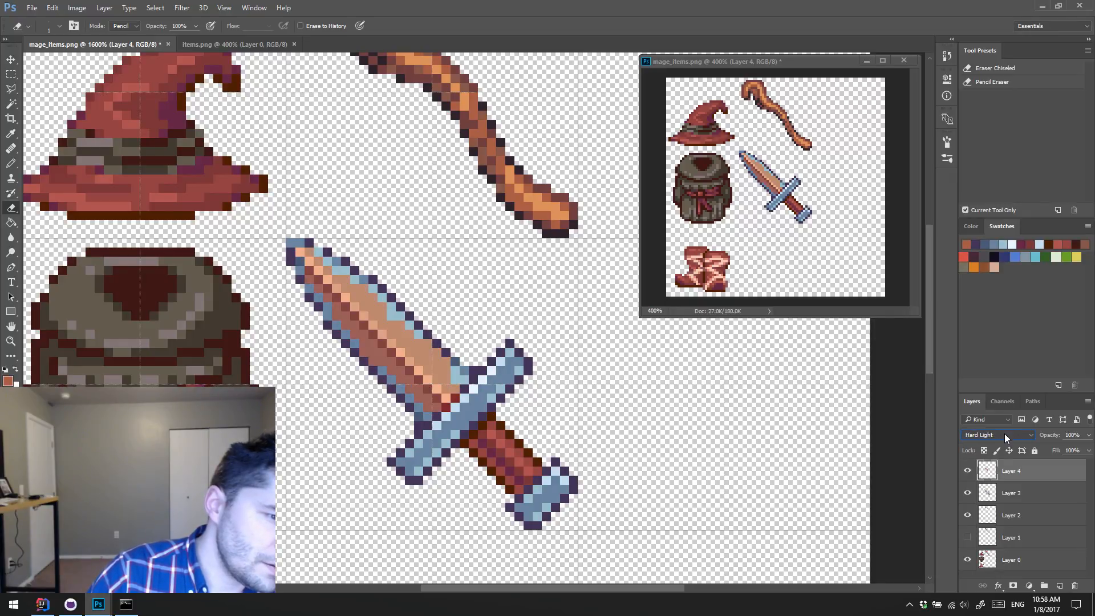
{"action": "key", "text": "Down"}
{"action": "key", "text": "Down"}
{"action": "key", "text": "Down"}
{"action": "key", "text": "Down"}
{"action": "key", "text": "Down"}
{"action": "key", "text": "Down"}
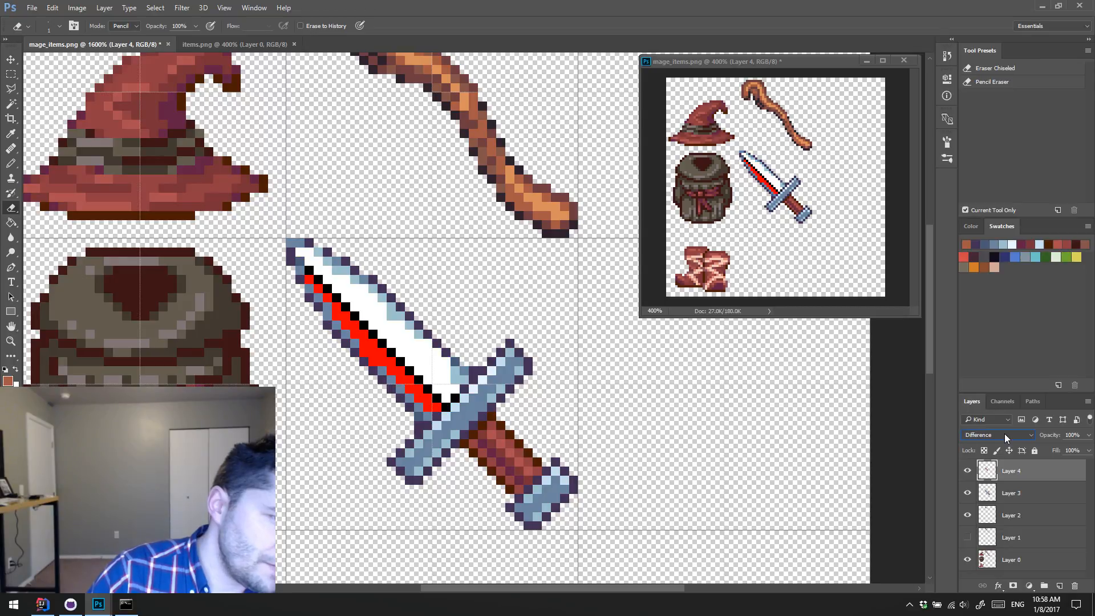
{"action": "key", "text": "Down"}
{"action": "key", "text": "Down"}
{"action": "key", "text": "Down"}
{"action": "key", "text": "Up"}
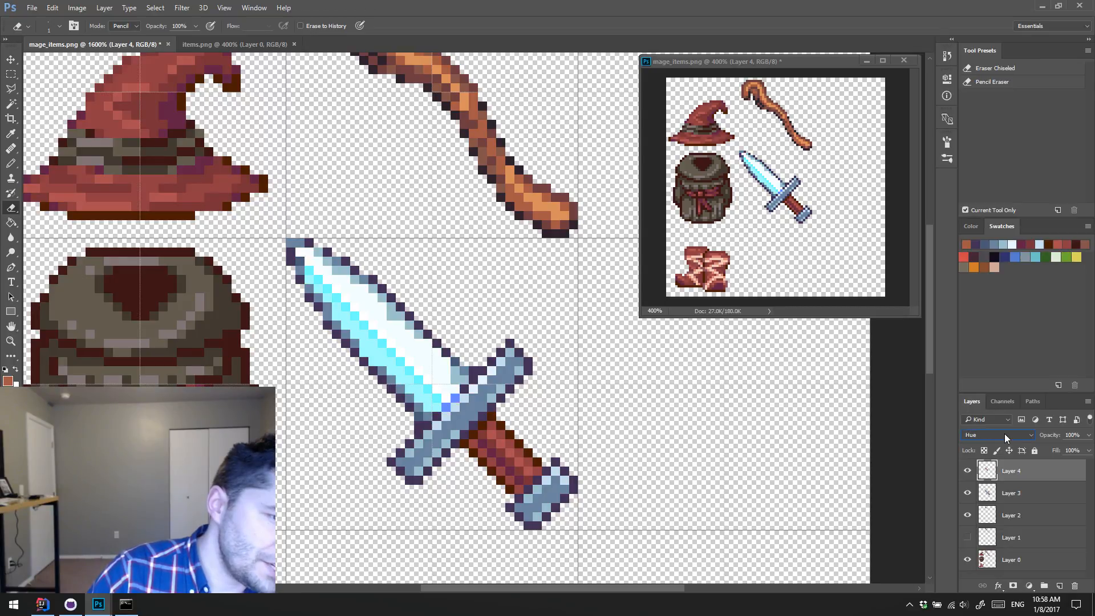
{"action": "key", "text": "Down"}
{"action": "key", "text": "Up"}
{"action": "key", "text": "Up"}
{"action": "key", "text": "Up"}
{"action": "key", "text": "Up"}
{"action": "key", "text": "Up"}
{"action": "key", "text": "Up"}
{"action": "key", "text": "Up"}
{"action": "key", "text": "Up"}
{"action": "key", "text": "Up"}
{"action": "key", "text": "Up"}
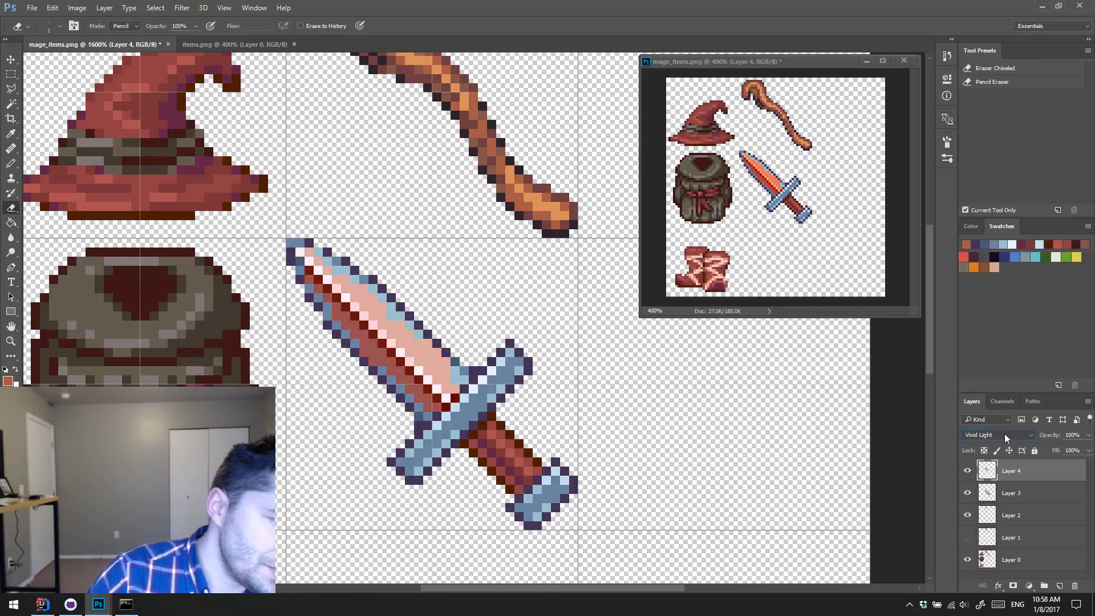
{"action": "key", "text": "Up"}
{"action": "key", "text": "Up"}
{"action": "key", "text": "Up"}
{"action": "key", "text": "Up"}
{"action": "key", "text": "Up"}
{"action": "key", "text": "Up"}
{"action": "key", "text": "Up"}
{"action": "key", "text": "Up"}
{"action": "key", "text": "Up"}
{"action": "key", "text": "Up"}
{"action": "key", "text": "Up"}
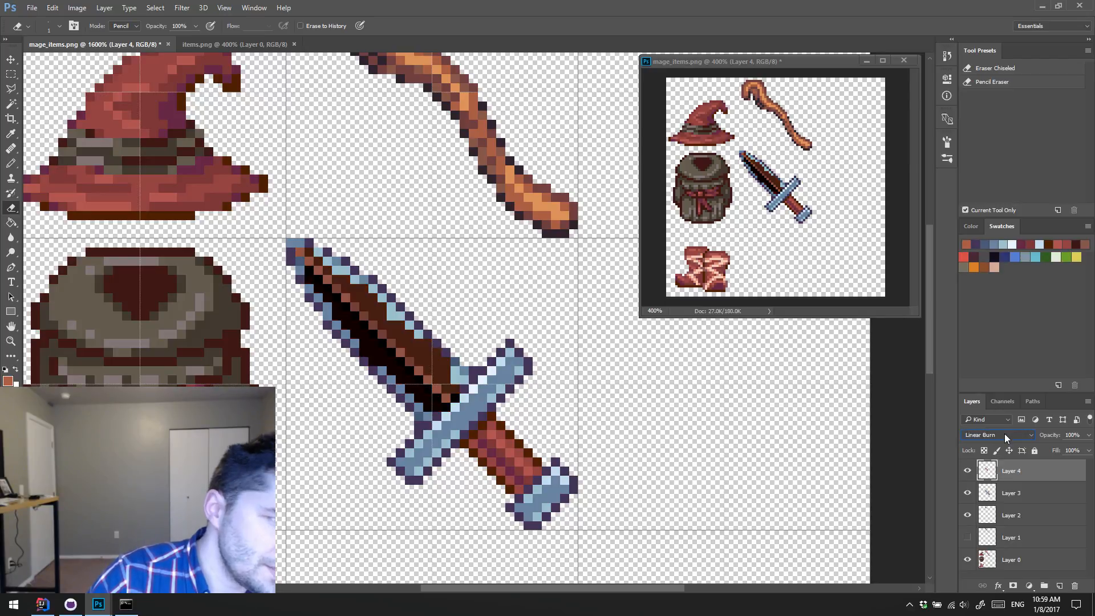
{"action": "key", "text": "Up"}
{"action": "key", "text": "Up"}
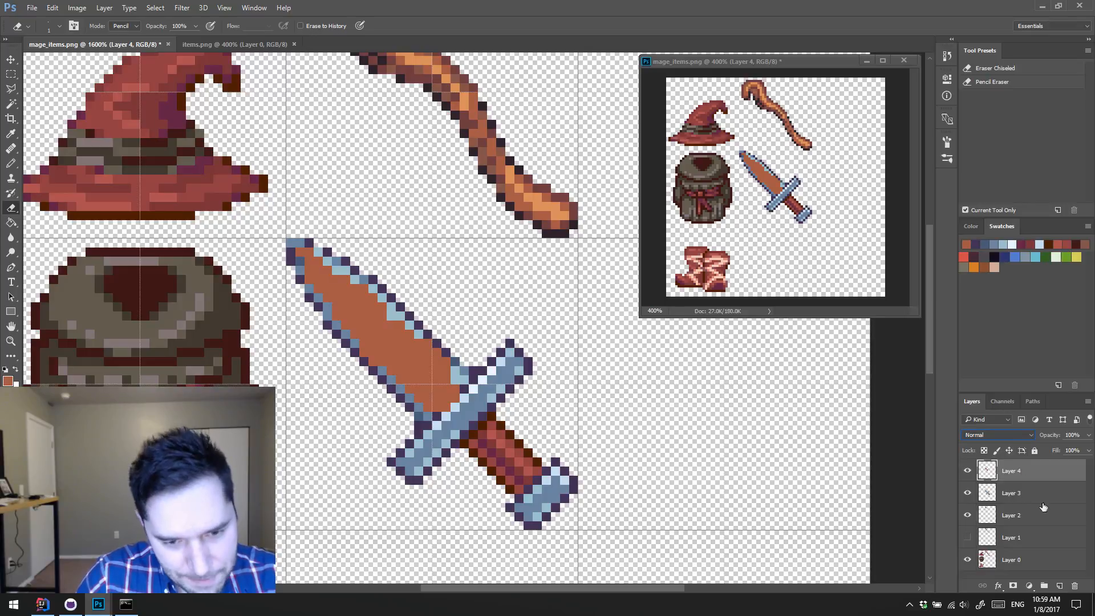
{"action": "key", "text": "Delete"}
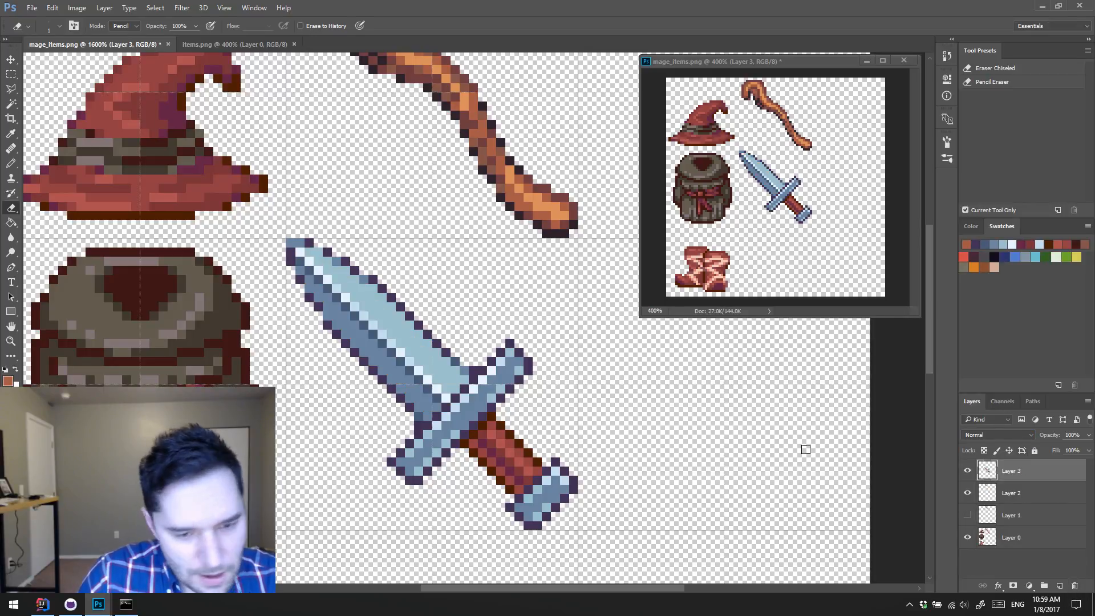
Step: Select the dagger's blade up to the crossguard with a polygonal lasso outline
{"action": "key", "text": "l"}
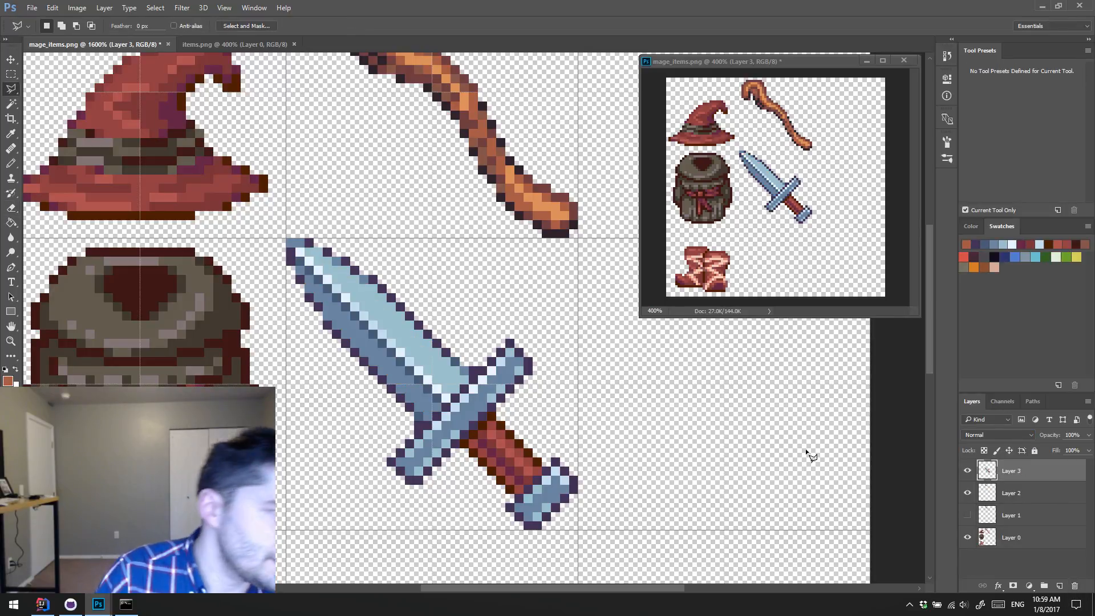
{"action": "left_click", "coordinate": [272, 239]}
{"action": "left_click", "coordinate": [340, 396]}
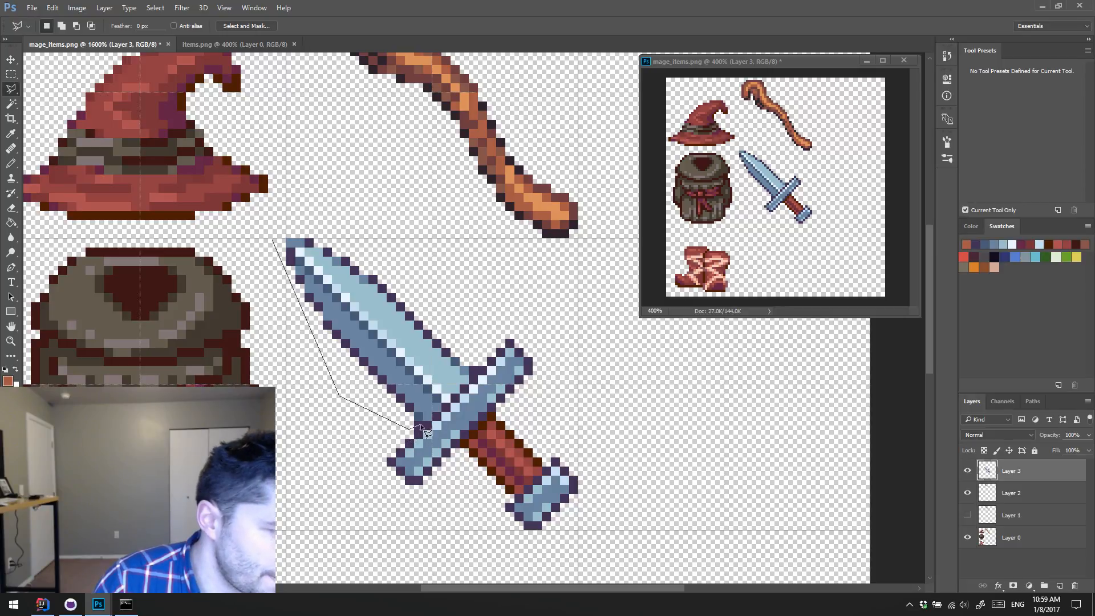
{"action": "left_click", "coordinate": [413, 428]}
{"action": "left_click", "coordinate": [485, 361]}
{"action": "left_click", "coordinate": [402, 230]}
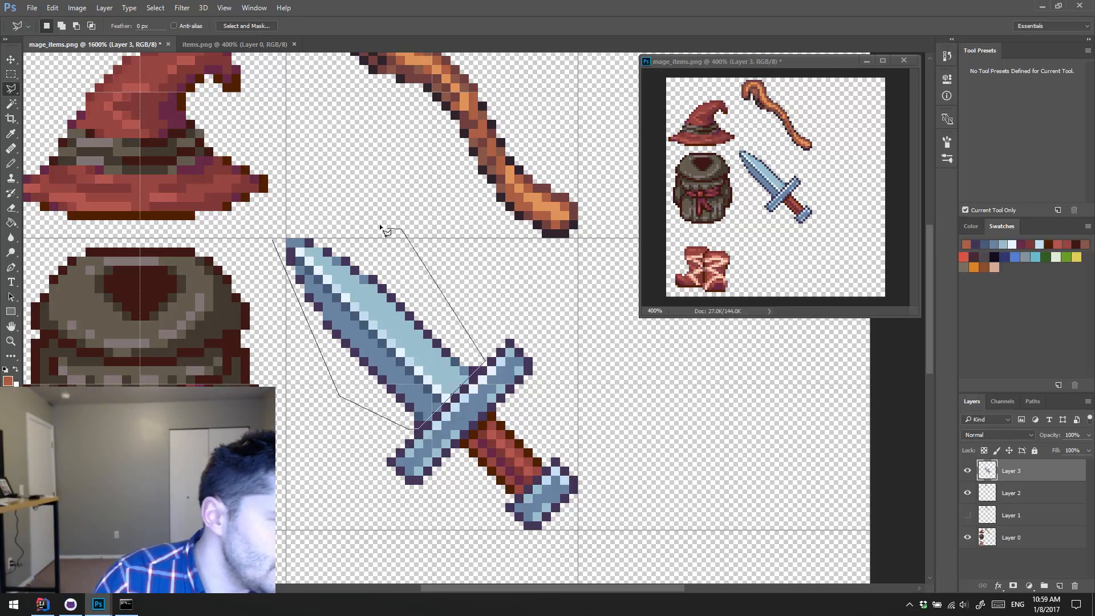
{"action": "left_click", "coordinate": [290, 214]}
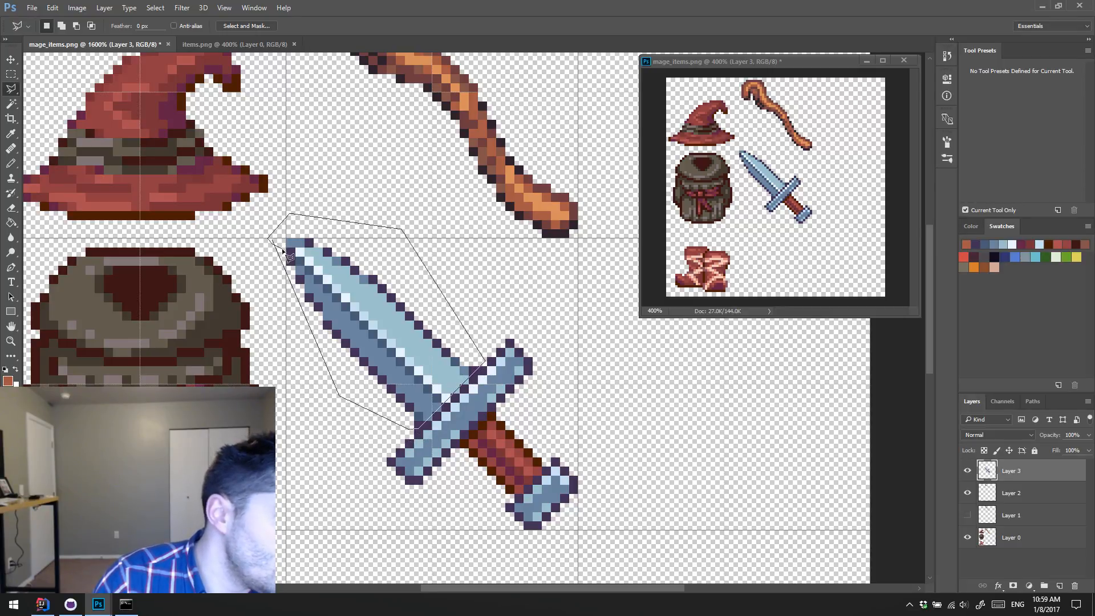
{"action": "double_click", "coordinate": [274, 258]}
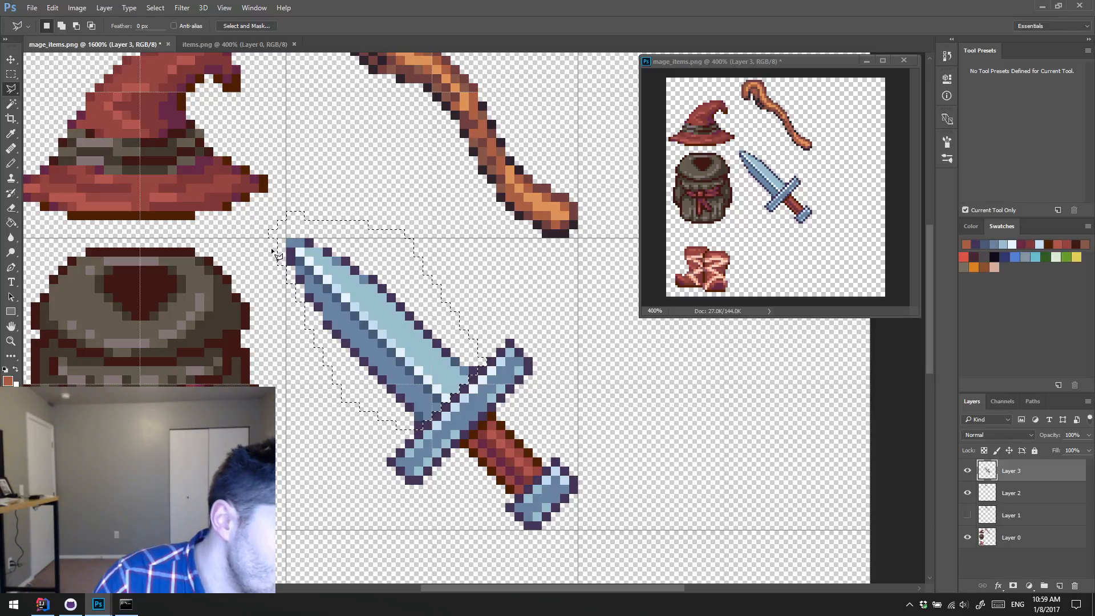
Step: Copy the selected dagger blade onto its own layer above the dagger
{"action": "key", "text": "ctrl+j"}
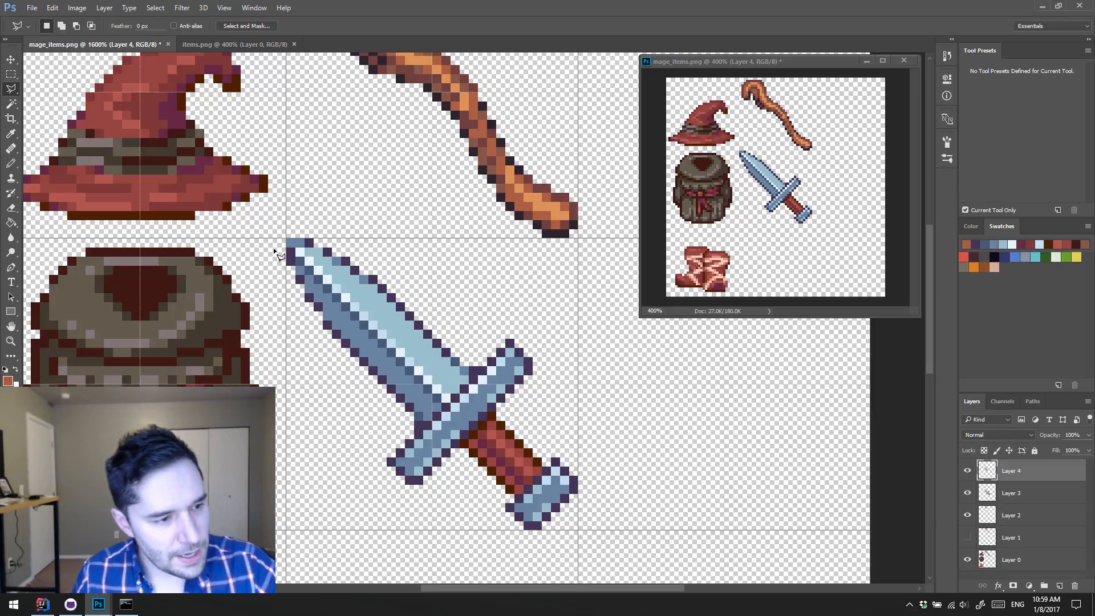
{"action": "key", "text": "w"}
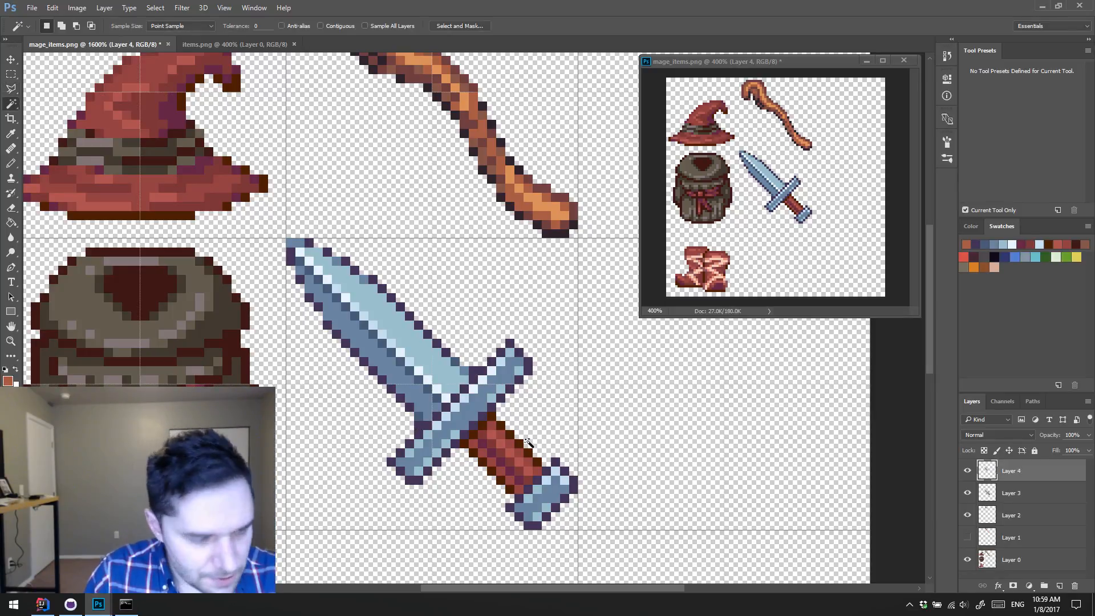
{"action": "left_click", "coordinate": [437, 343]}
{"action": "key", "text": "i"}
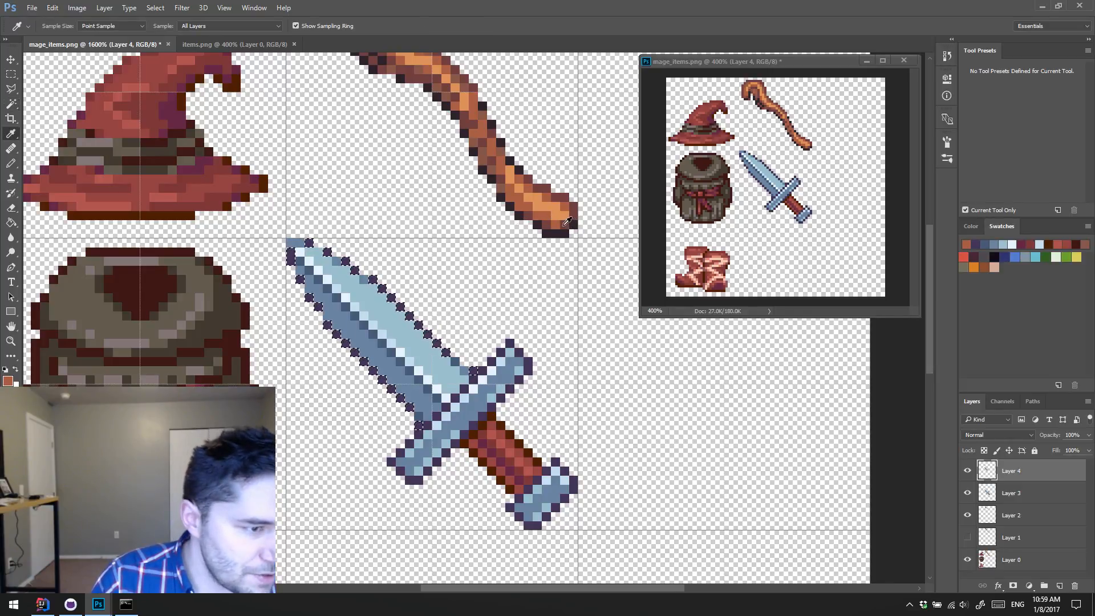
{"action": "key", "text": "ctrl+d"}
Step: Recolor the white highlight pixels along the blade's central ridge with light orange sampled from the staff
{"action": "key", "text": "w"}
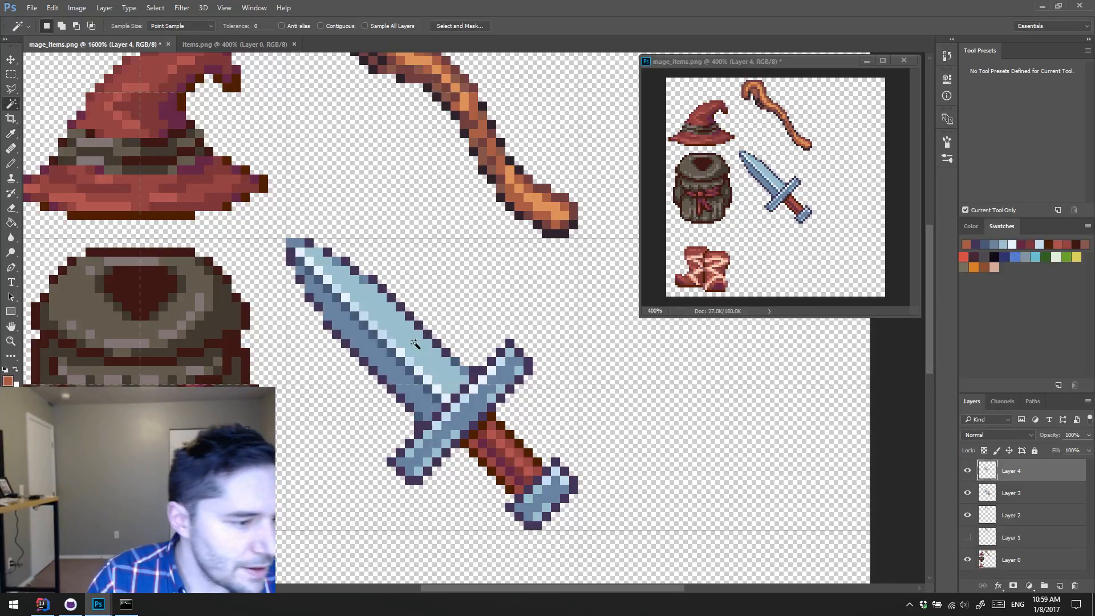
{"action": "left_click", "coordinate": [419, 371]}
{"action": "key", "text": "i"}
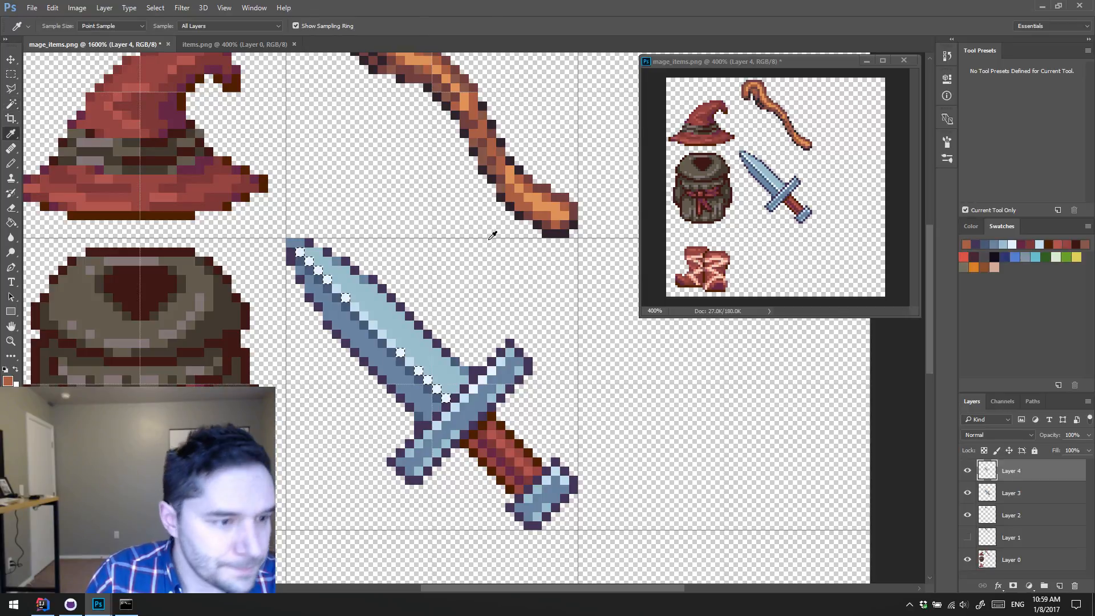
{"action": "left_click", "coordinate": [537, 204]}
{"action": "key", "text": "alt+BackSpace"}
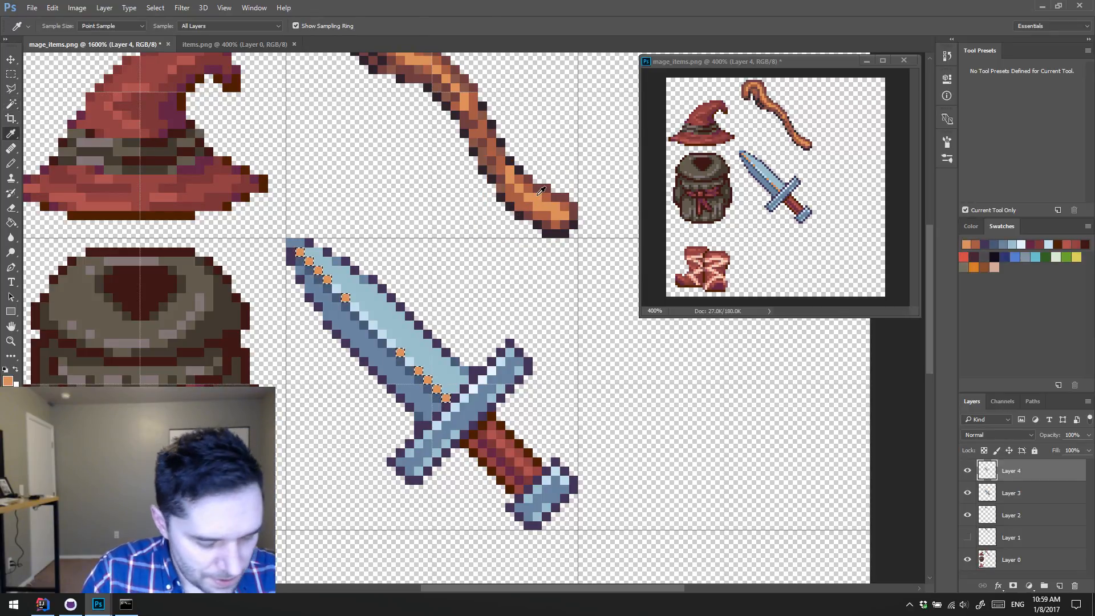
{"action": "key", "text": "ctrl+d"}
Step: Recolor the remaining pale blue pixels of the blade's central ridge with the darker reddish orange sampled from the staff
{"action": "key", "text": "w"}
{"action": "left_click", "coordinate": [388, 341]}
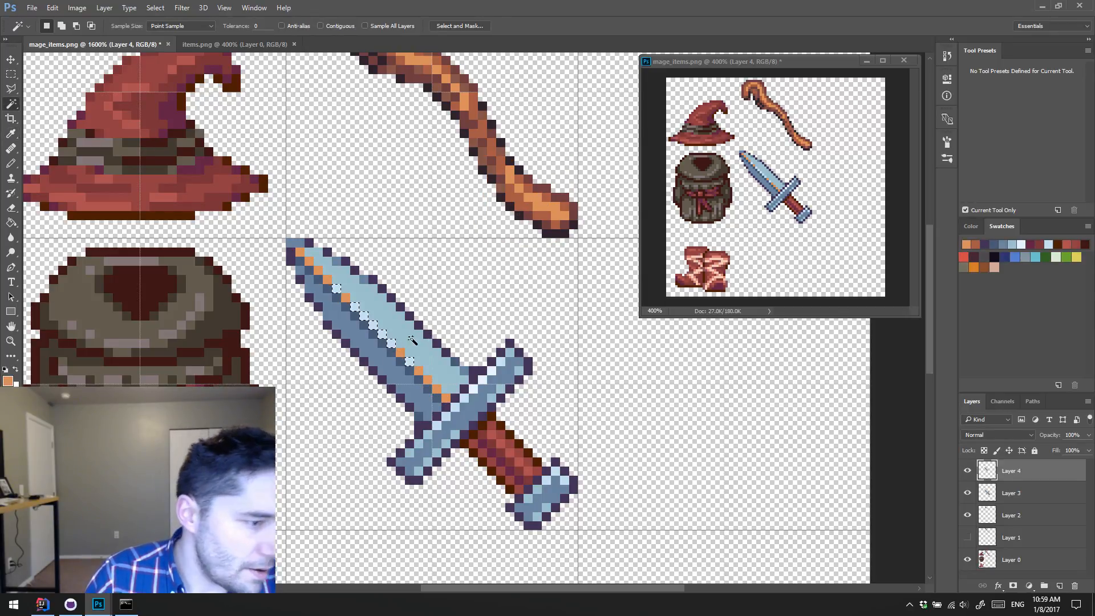
{"action": "key", "text": "i"}
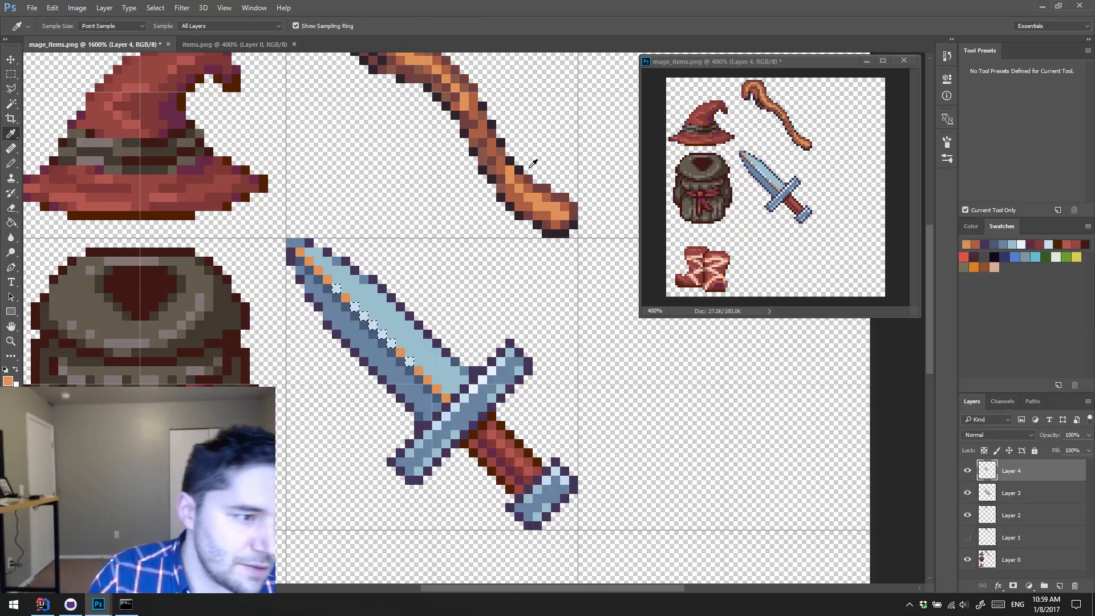
{"action": "left_click", "coordinate": [513, 196]}
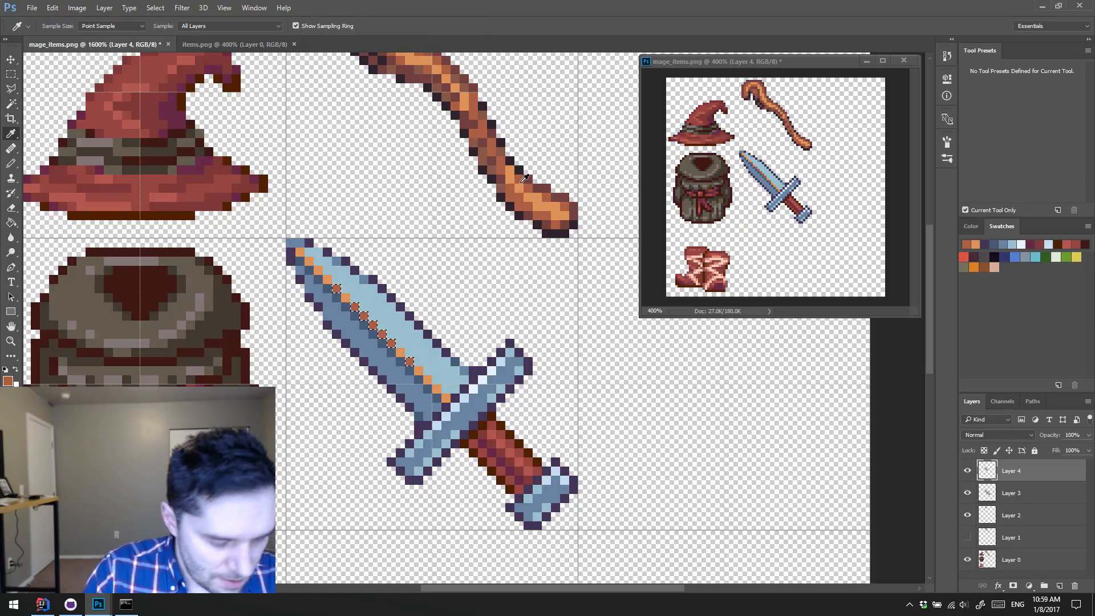
Step: Fill the light blue upper half of the blade with brown sampled from the staff
{"action": "key", "text": "w"}
{"action": "left_click", "coordinate": [407, 340]}
{"action": "key", "text": "i"}
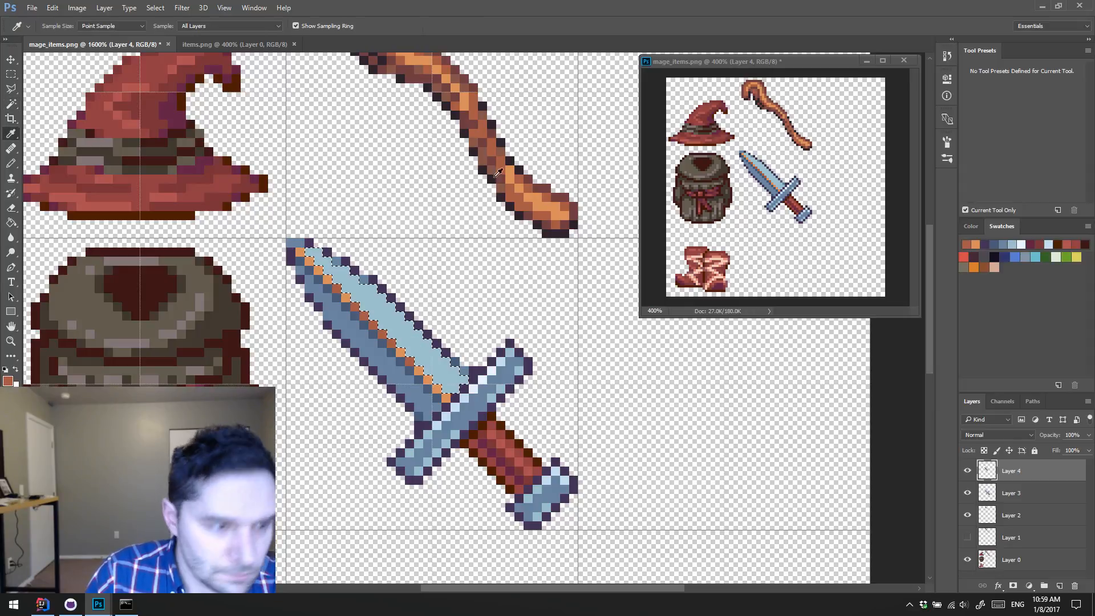
{"action": "left_click", "coordinate": [506, 146]}
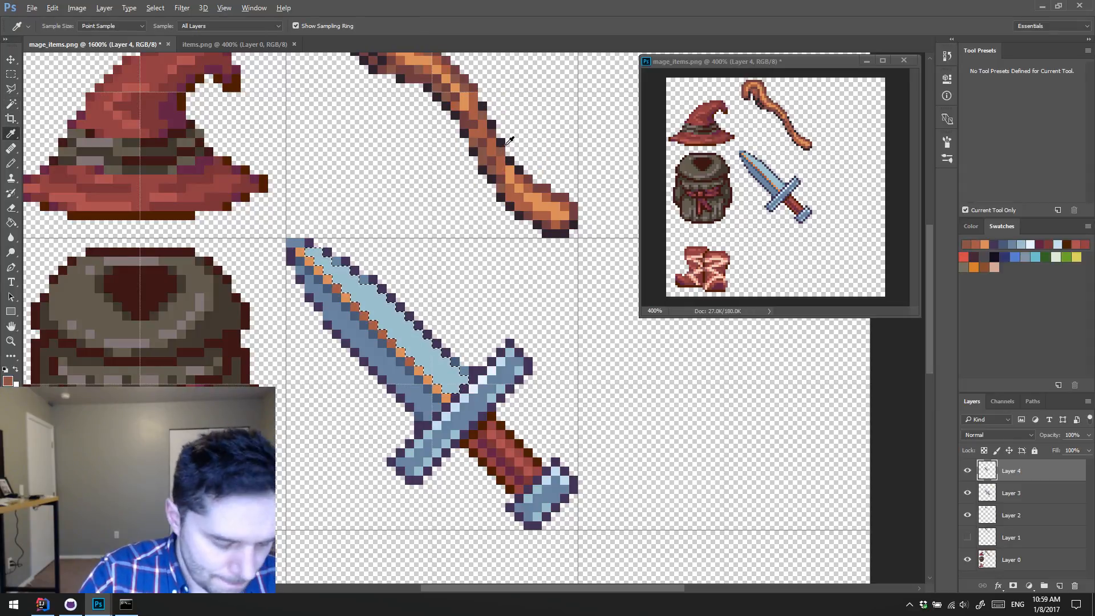
{"action": "key", "text": "alt+BackSpace"}
{"action": "key", "text": "ctrl+d"}
Step: Fill the medium blue lower half of the blade with brown sampled from the staff
{"action": "key", "text": "w"}
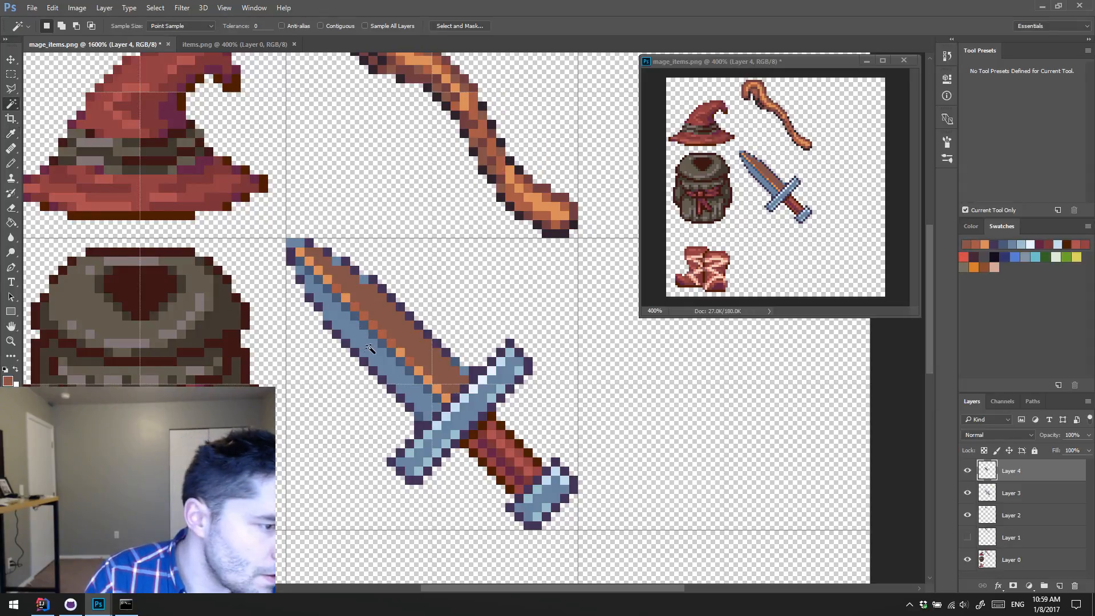
{"action": "left_click", "coordinate": [373, 352]}
{"action": "key", "text": "i"}
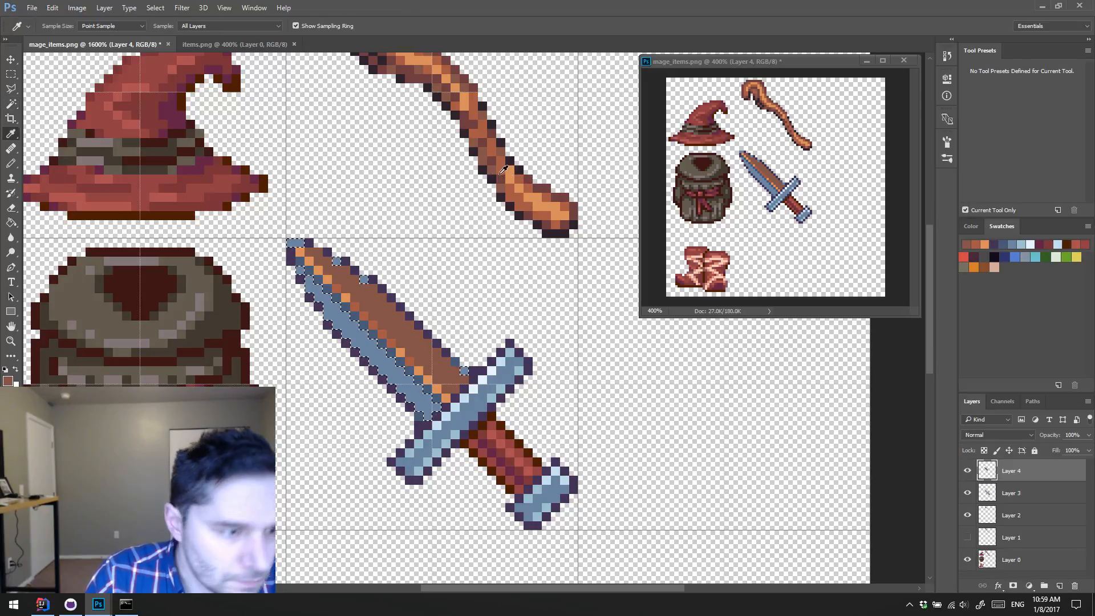
{"action": "left_click", "coordinate": [499, 163]}
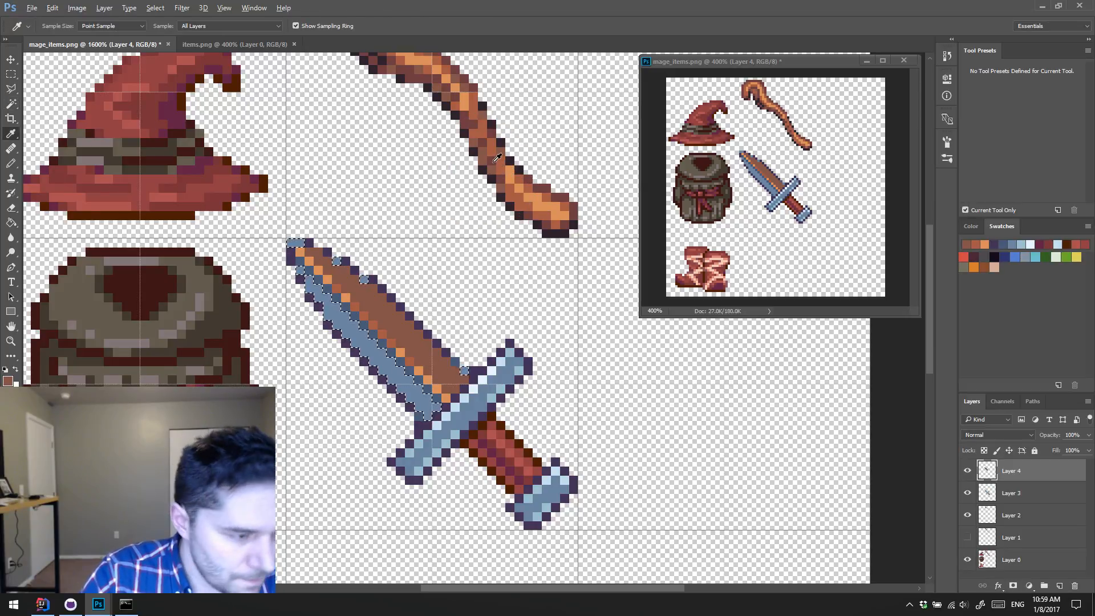
{"action": "key", "text": "alt+BackSpace"}
Step: Recolor the dark blue shadow pixels beside the blade's ridge with dark reddish brown from the staff
{"action": "key", "text": "w"}
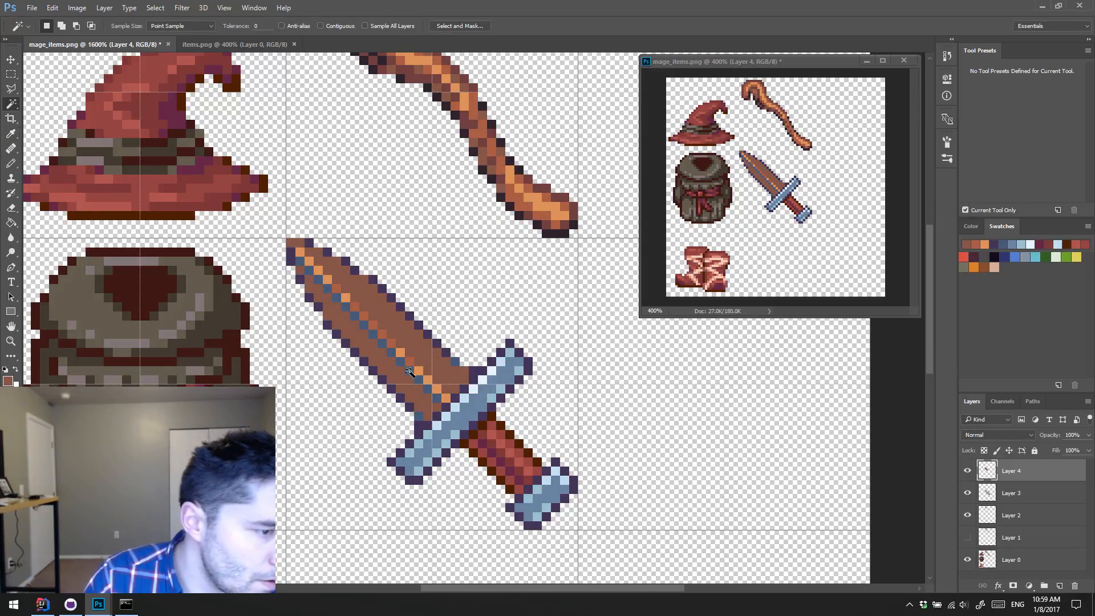
{"action": "left_click", "coordinate": [432, 361]}
{"action": "key", "text": "i"}
{"action": "left_click", "coordinate": [532, 170]}
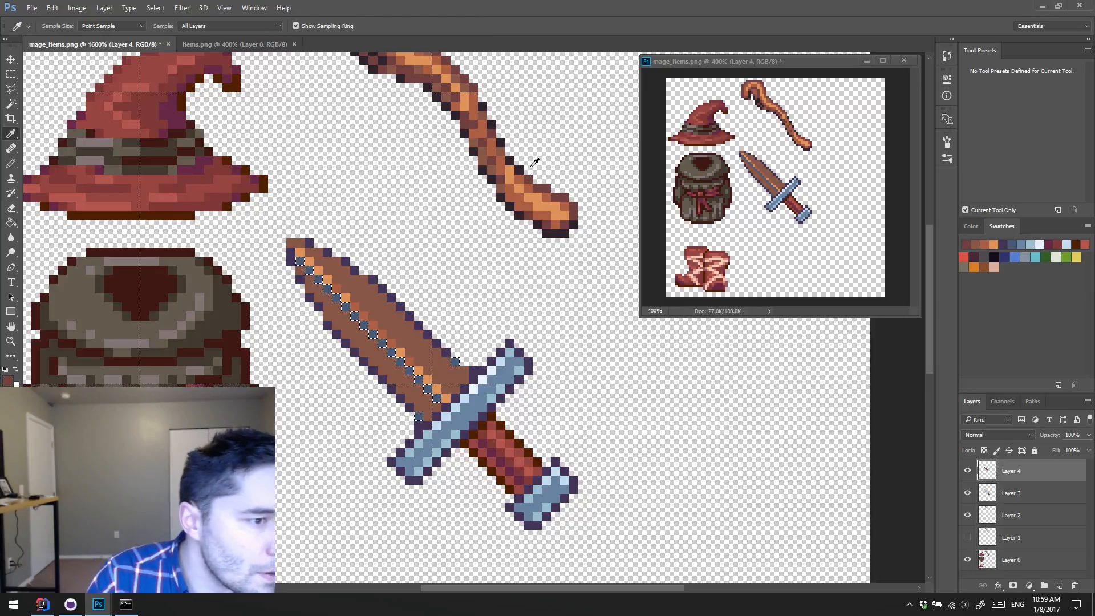
{"action": "key", "text": "ctrl+d"}
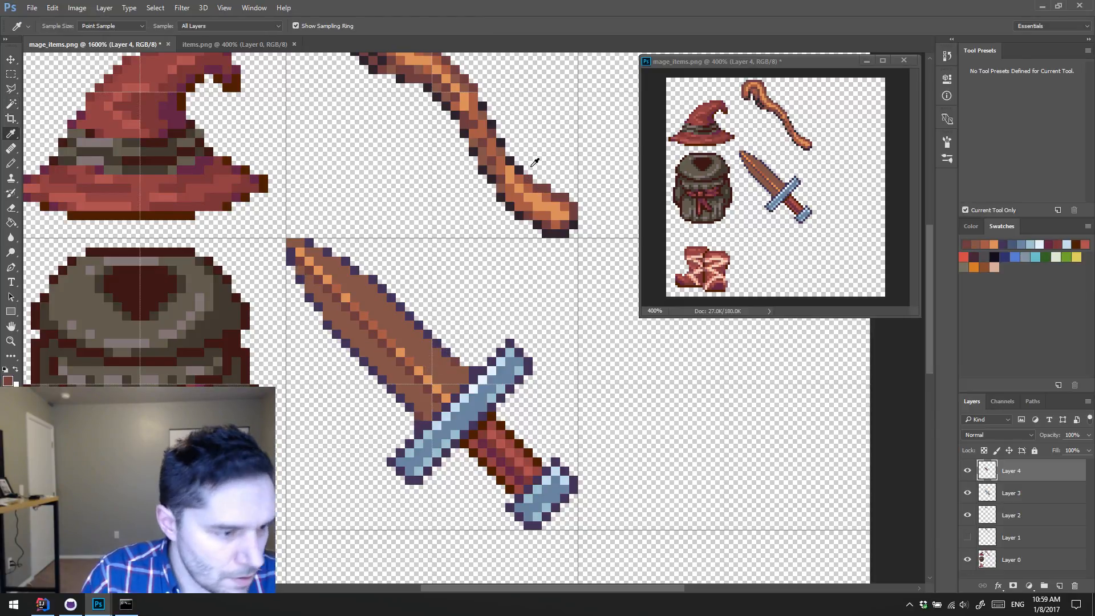
Step: Recolor the blade's purple outline with the near-black of the staff's outline and deselect
{"action": "key", "text": "w"}
{"action": "left_click", "coordinate": [416, 312]}
{"action": "key", "text": "i"}
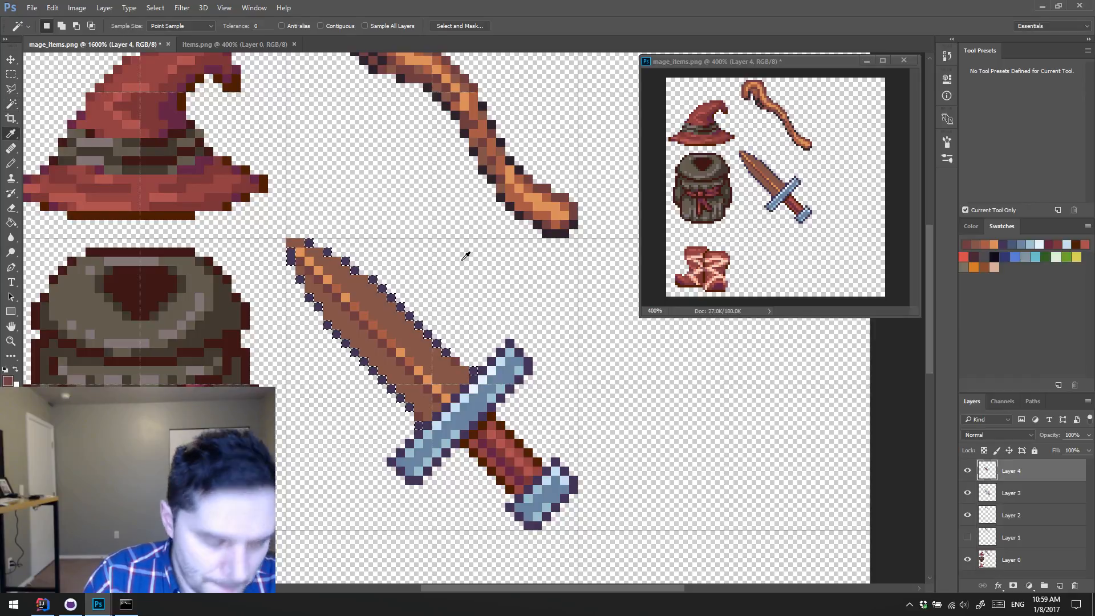
{"action": "left_click", "coordinate": [520, 206]}
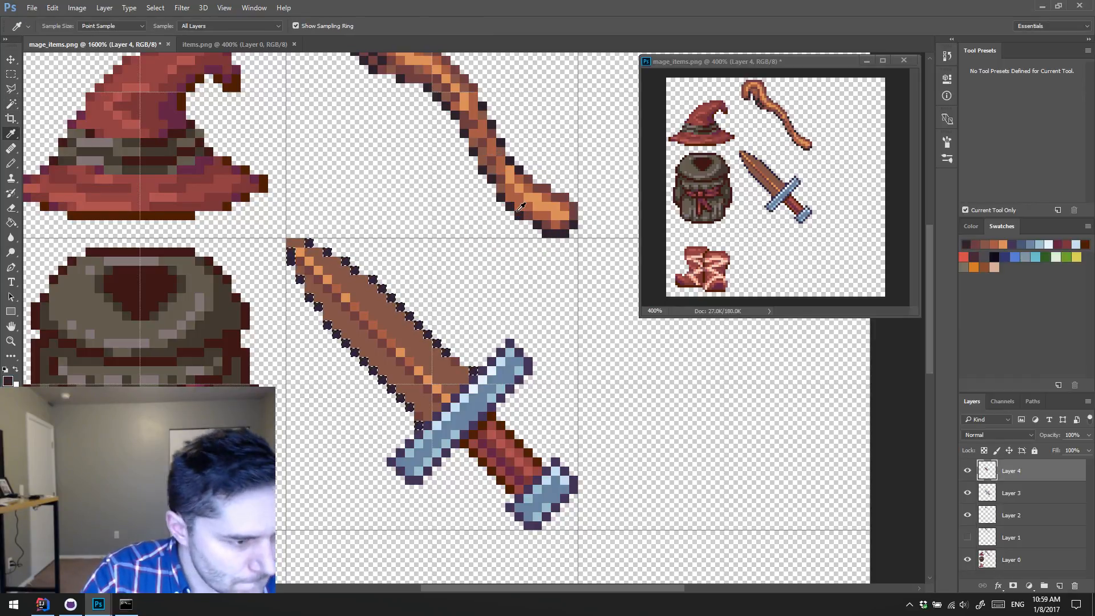
{"action": "key", "text": "alt+BackSpace"}
{"action": "key", "text": "ctrl+d"}
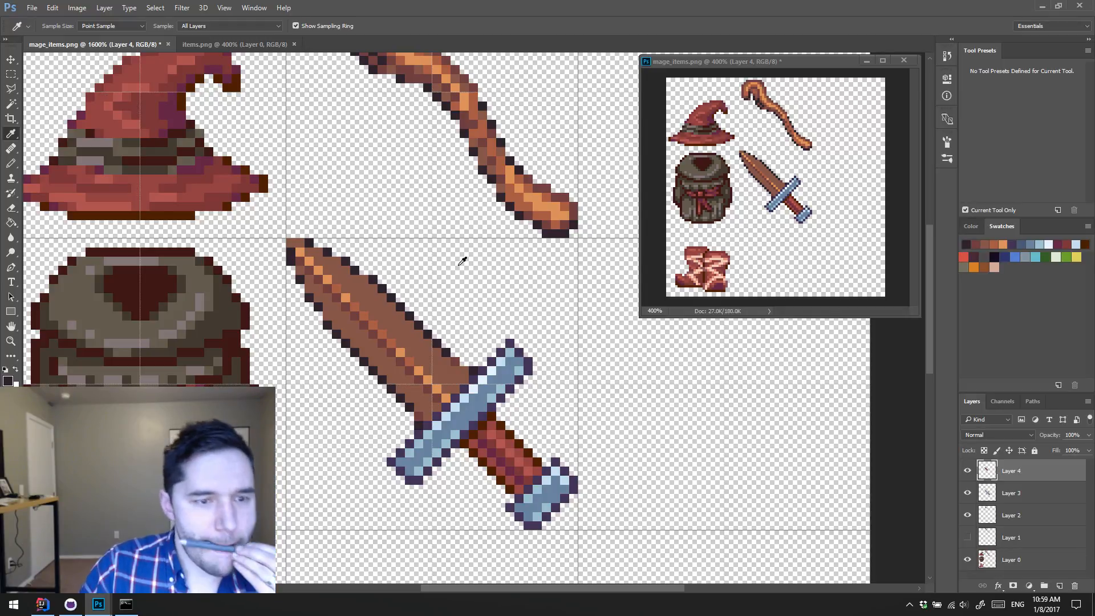
Step: Add a layer mask to the brown blade layer and hide its pixels along both edges and the tip with the pencil
{"action": "mouse_move", "coordinate": [798, 450]}
{"action": "left_mouse_down"}
{"action": "mouse_move", "coordinate": [817, 460]}
{"action": "mouse_move", "coordinate": [792, 448]}
{"action": "left_mouse_up"}
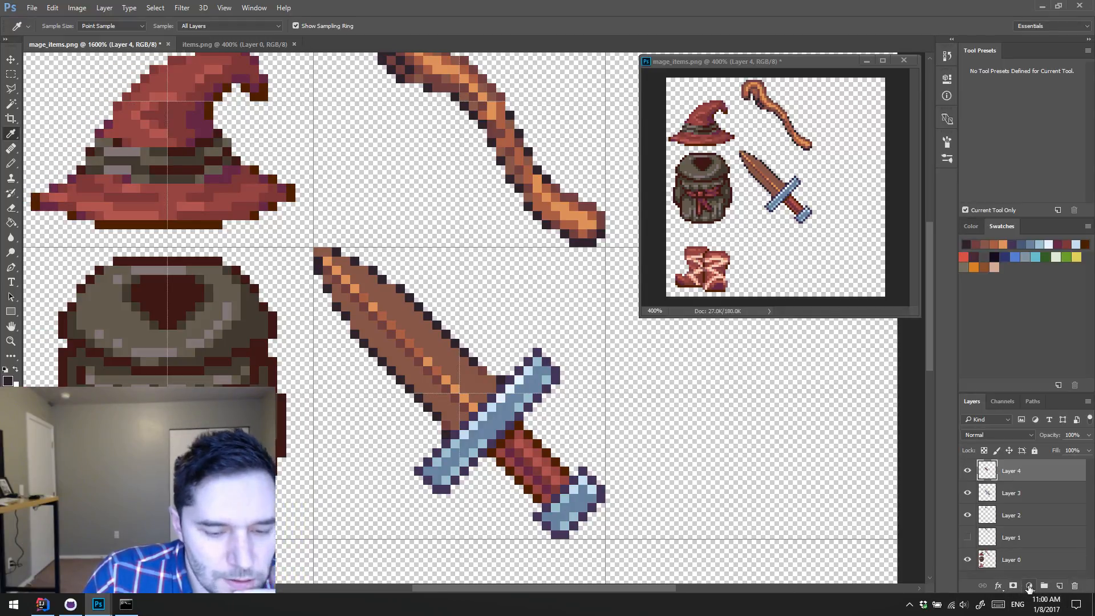
{"action": "left_click", "coordinate": [1013, 586]}
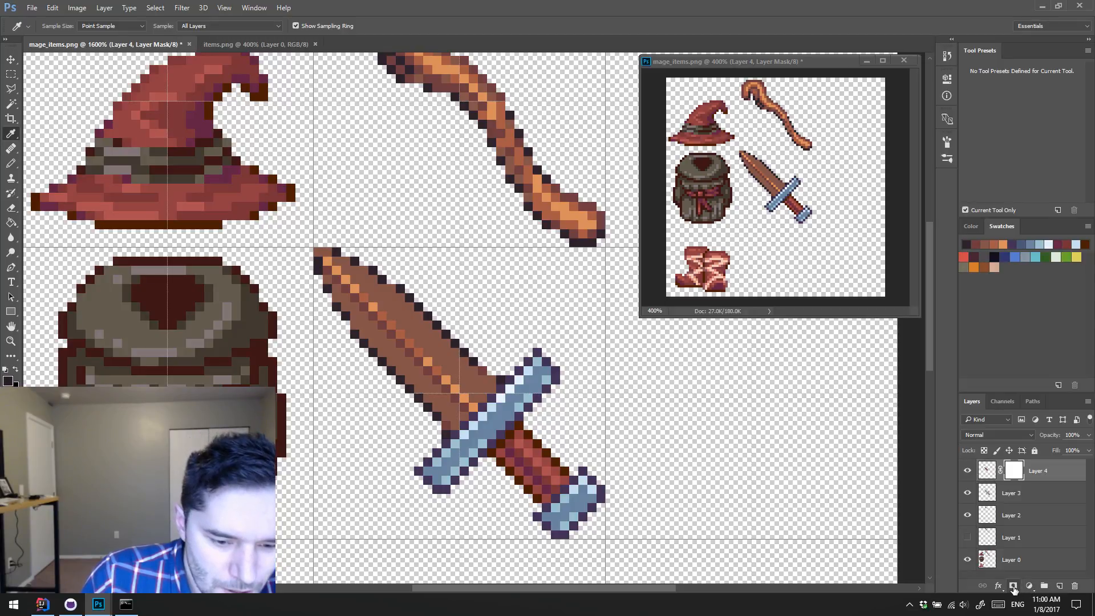
{"action": "key", "text": "b"}
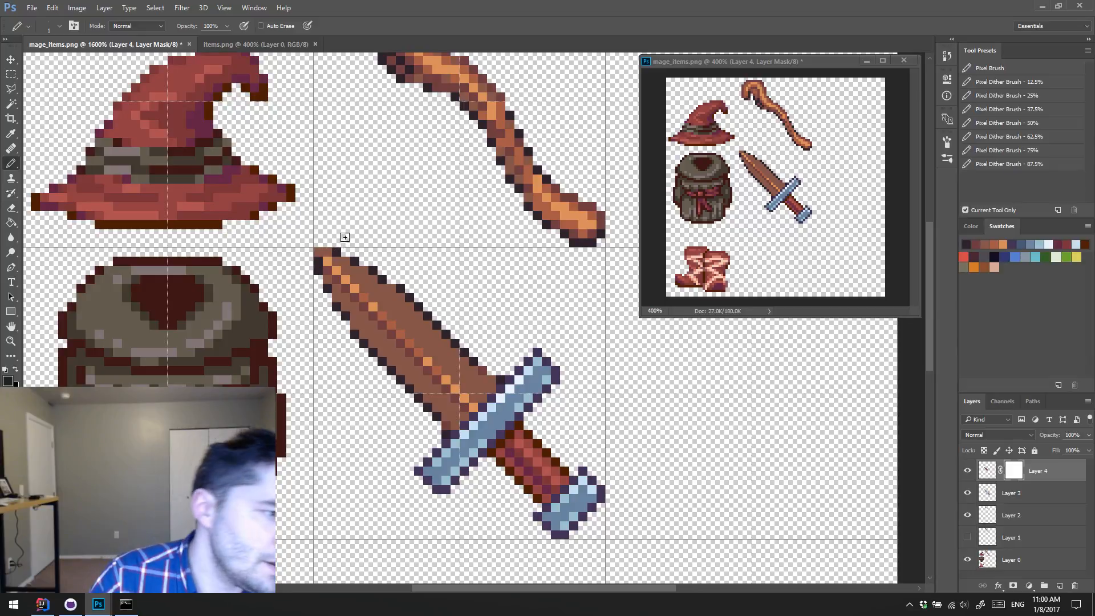
{"action": "mouse_move", "coordinate": [338, 254]}
{"action": "left_mouse_down"}
{"action": "mouse_move", "coordinate": [422, 326]}
{"action": "mouse_move", "coordinate": [414, 303]}
{"action": "mouse_move", "coordinate": [493, 377]}
{"action": "left_mouse_up"}
{"action": "mouse_move", "coordinate": [319, 273]}
{"action": "left_mouse_down"}
{"action": "mouse_move", "coordinate": [318, 248]}
{"action": "mouse_move", "coordinate": [326, 296]}
{"action": "mouse_move", "coordinate": [345, 316]}
{"action": "left_mouse_up"}
{"action": "left_click", "coordinate": [318, 255]}
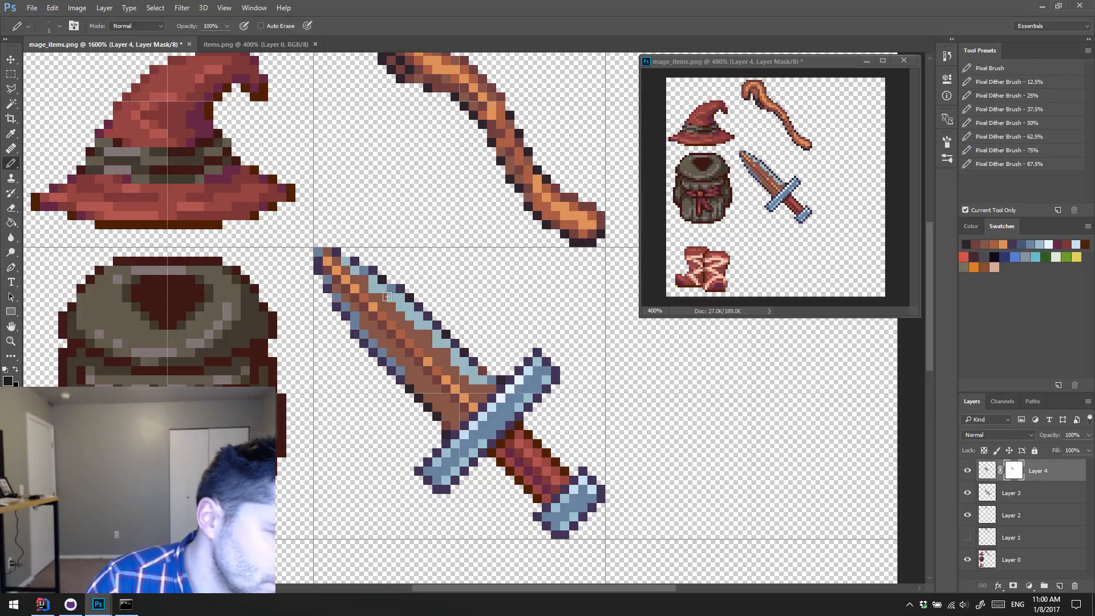
Step: Mask out more brown near the middle of the blade's upper edge, and restore brown pixels where the blue patch reaches too far inward
{"action": "left_click_drag", "start_coordinate": [394, 308], "coordinate": [409, 321]}
{"action": "key", "text": "x"}
{"action": "left_click", "coordinate": [391, 315]}
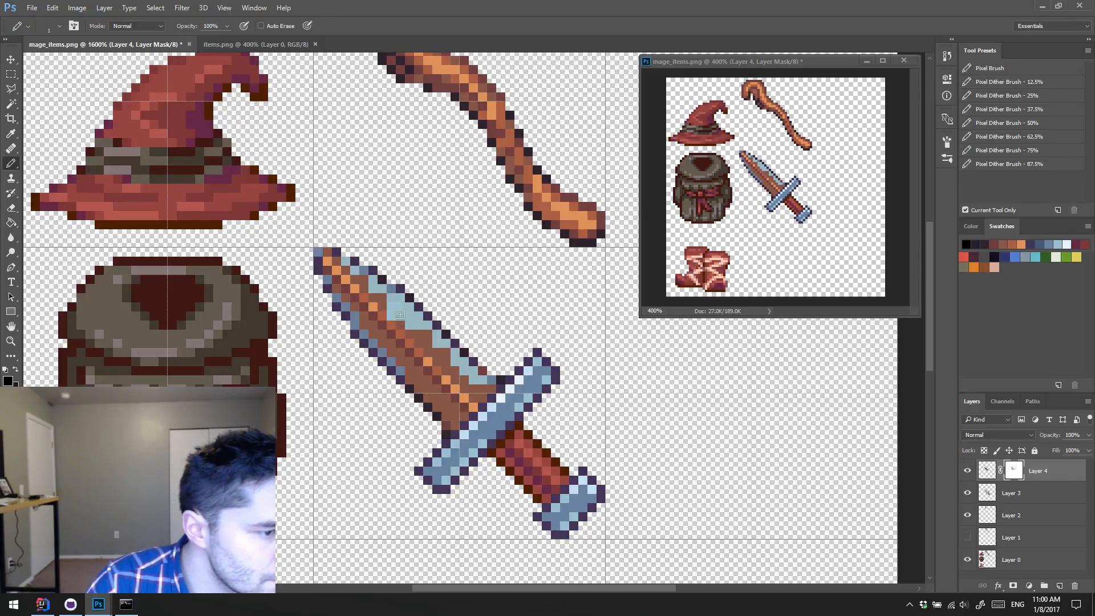
{"action": "left_click", "coordinate": [403, 324]}
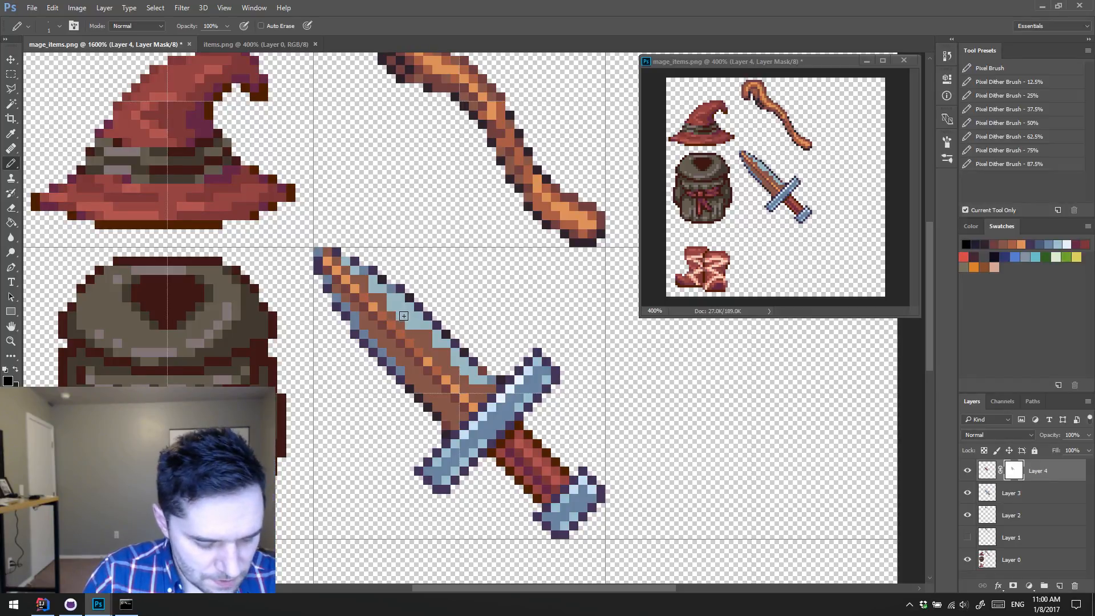
{"action": "key", "text": "x"}
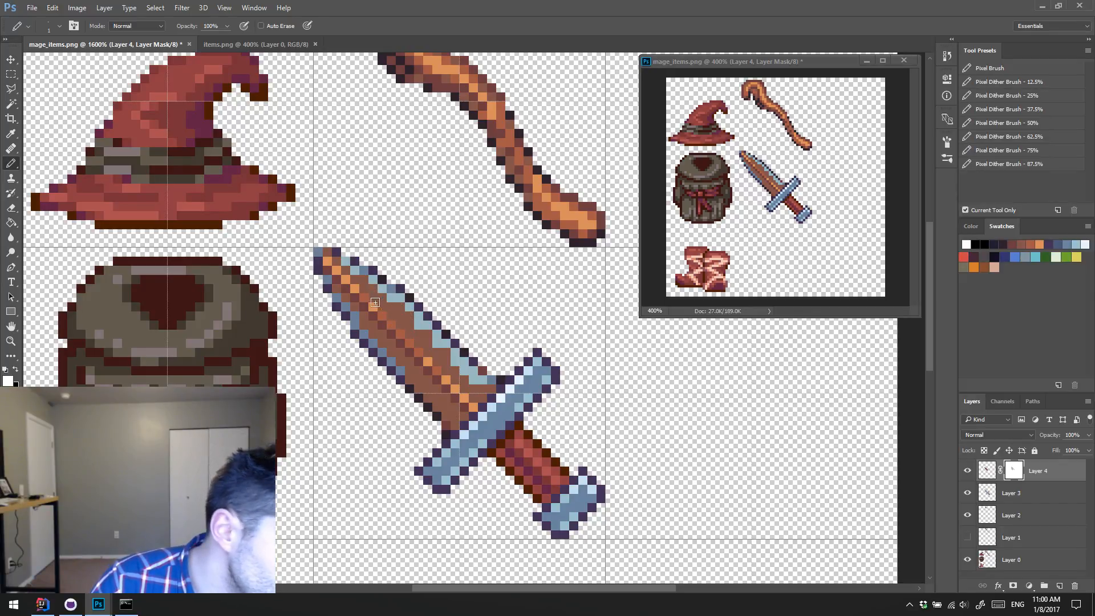
Step: Refine the mask at the upper edge beside the crossguard by hiding some brown pixels and restoring others
{"action": "key", "text": "x"}
{"action": "left_click", "coordinate": [482, 370]}
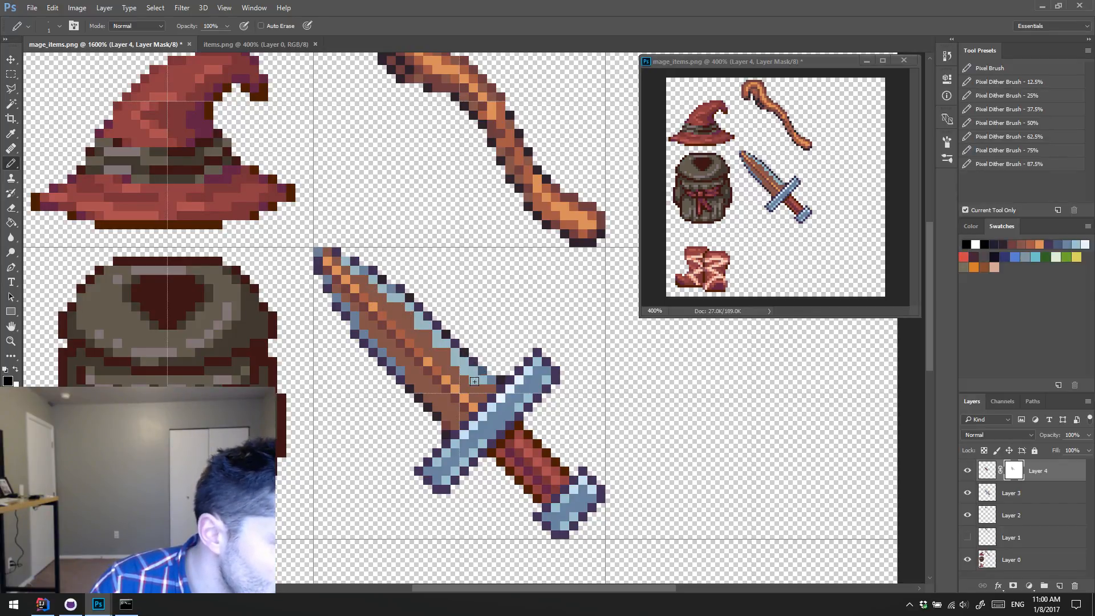
{"action": "key", "text": "x"}
{"action": "left_click_drag", "start_coordinate": [461, 371], "coordinate": [478, 385]}
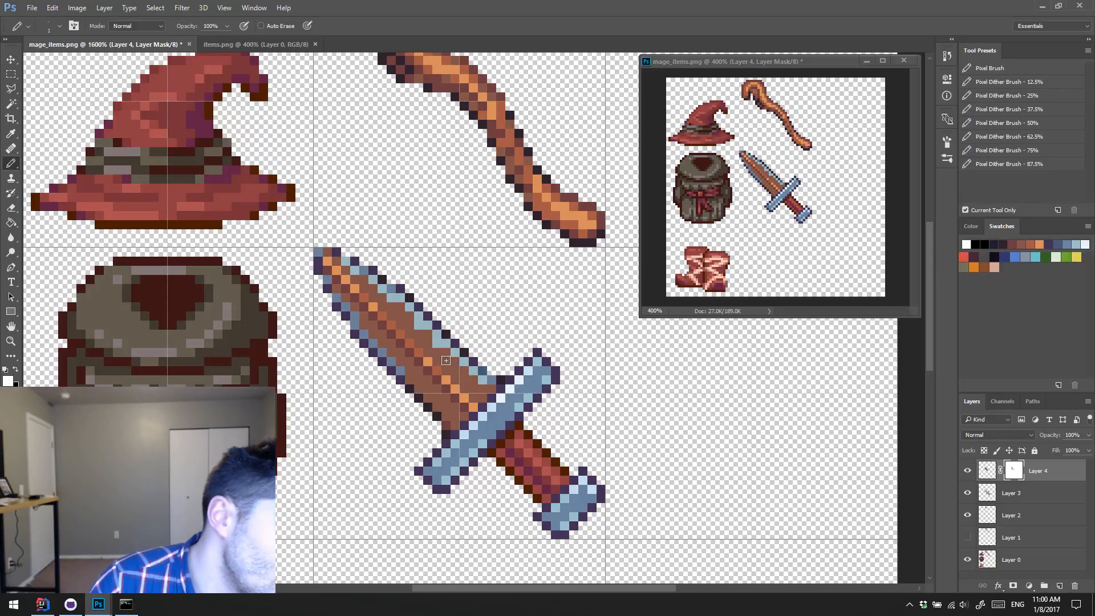
Step: Refine the blade's mask, hiding more brown along the middle of the lower edge and restoring stray pixels where the steel cuts in too far
{"action": "key", "text": "x"}
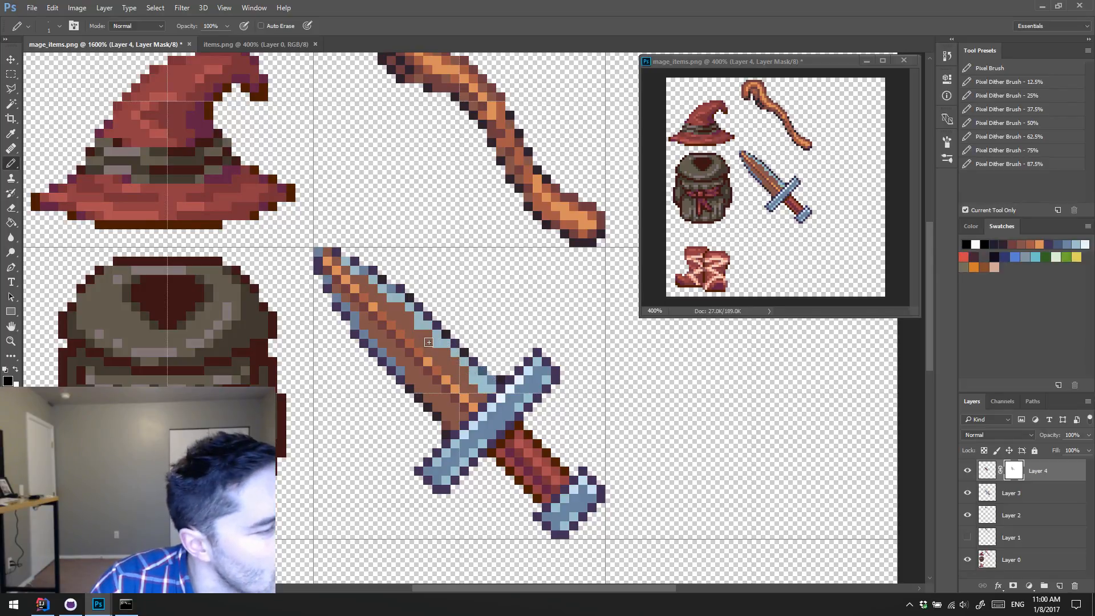
{"action": "key", "text": "x"}
{"action": "key", "text": "x"}
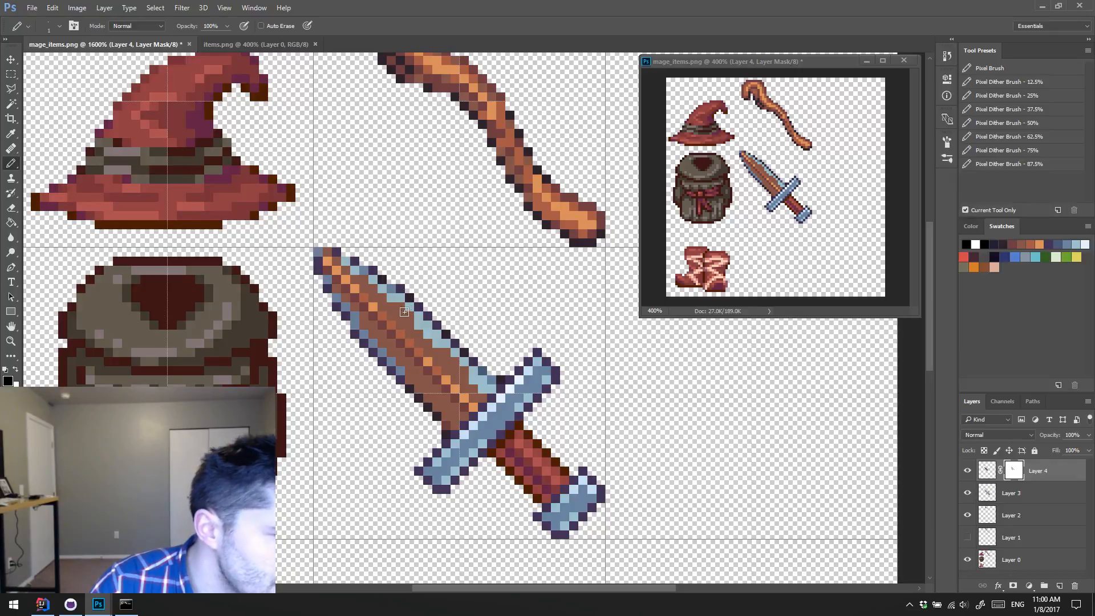
{"action": "key", "text": "x"}
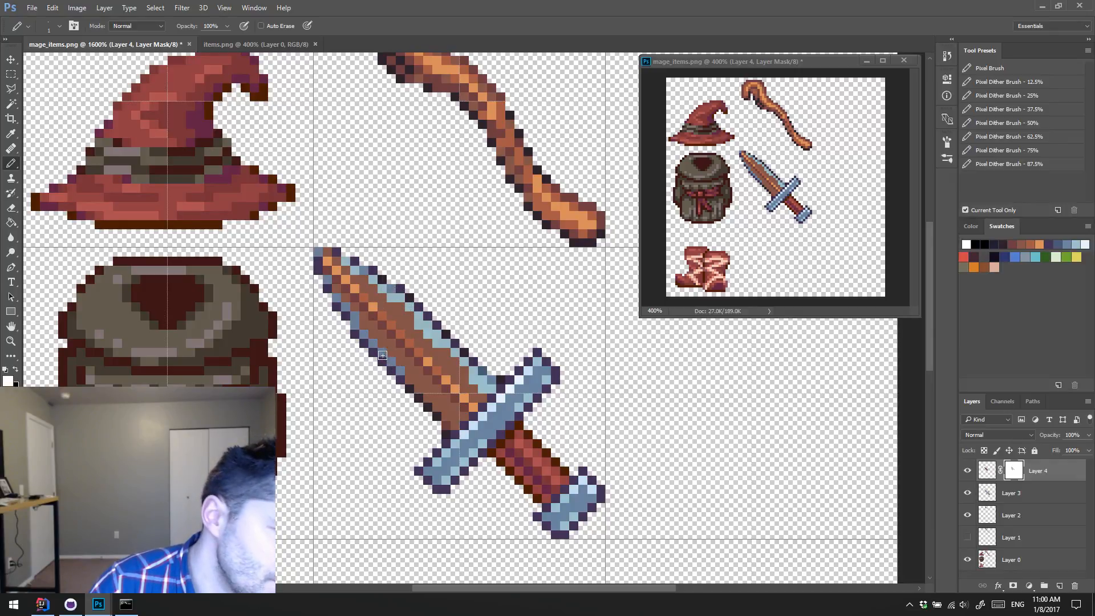
{"action": "key", "text": "x"}
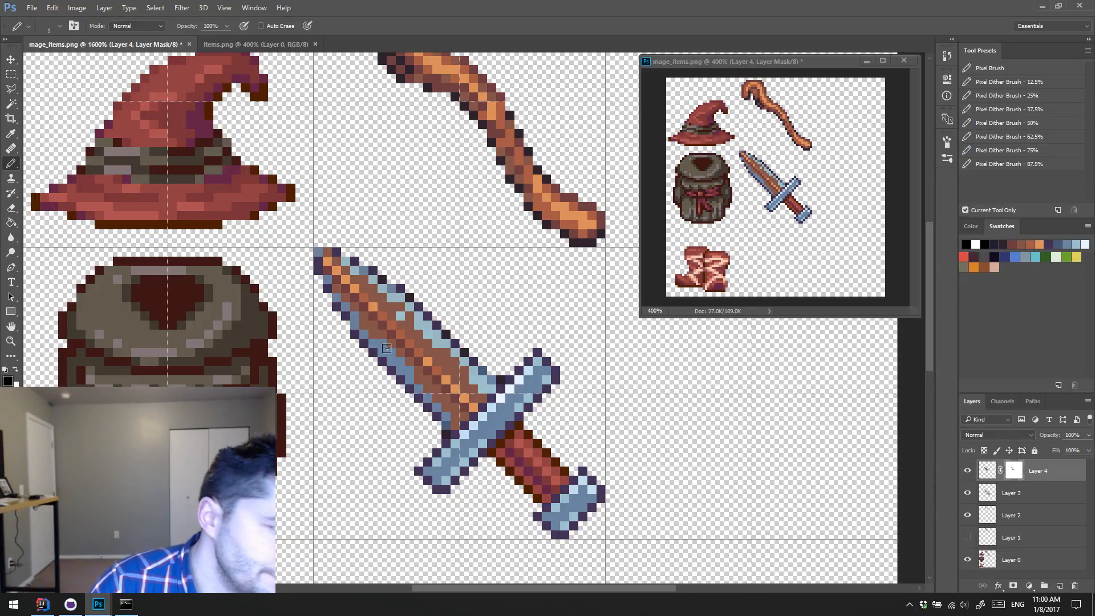
{"action": "key", "text": "x"}
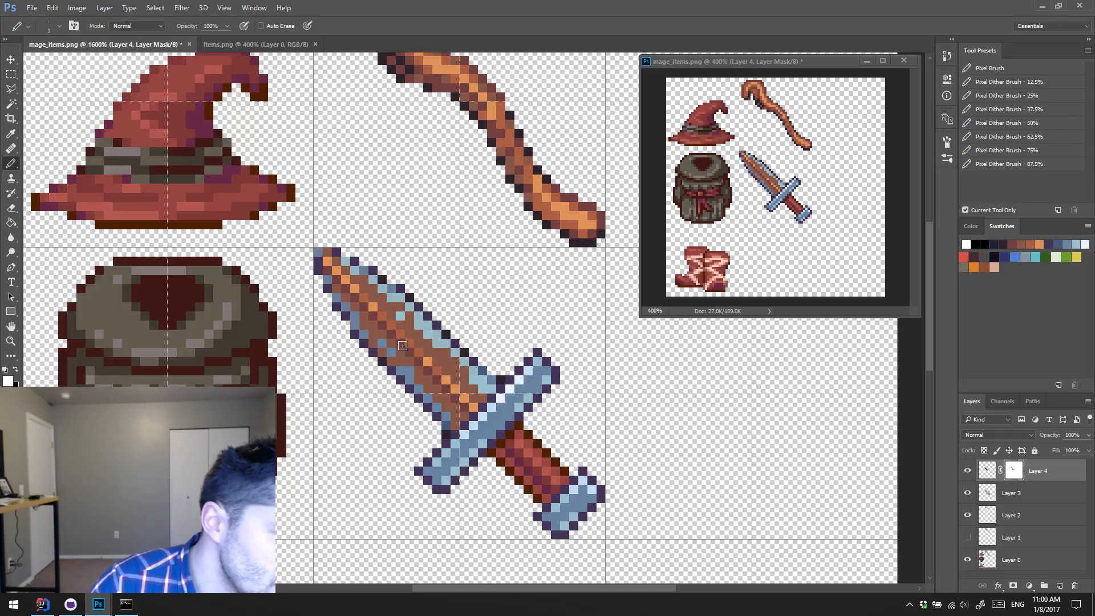
Step: Mask out the brown at the blade's tip, and alternately hide and restore brown pixels along the upper edge toward the crossguard
{"action": "key", "text": "x"}
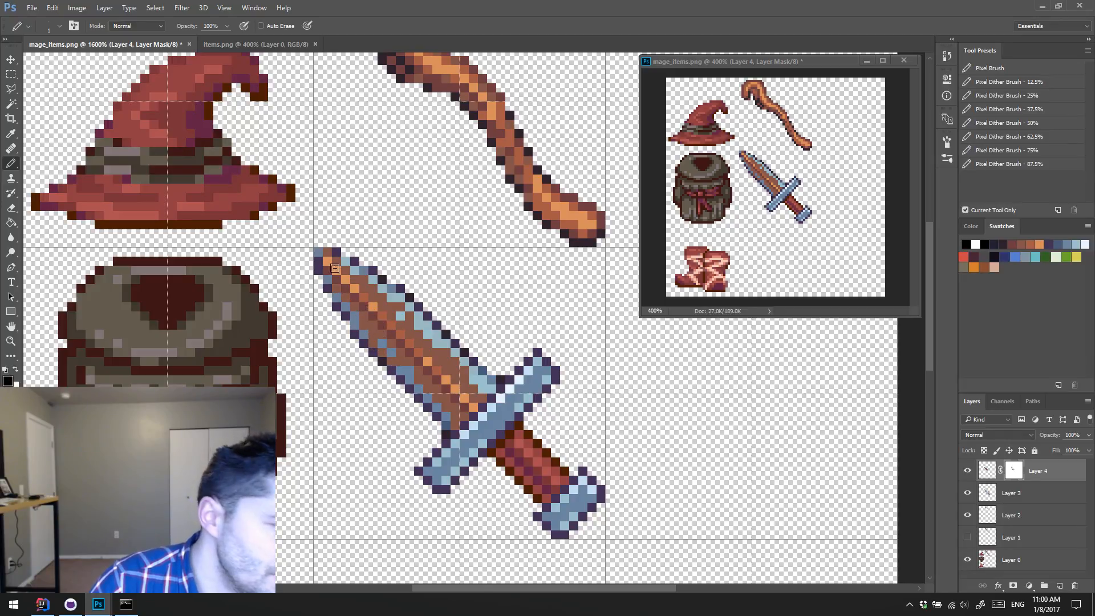
{"action": "left_click_drag", "start_coordinate": [337, 260], "coordinate": [345, 298]}
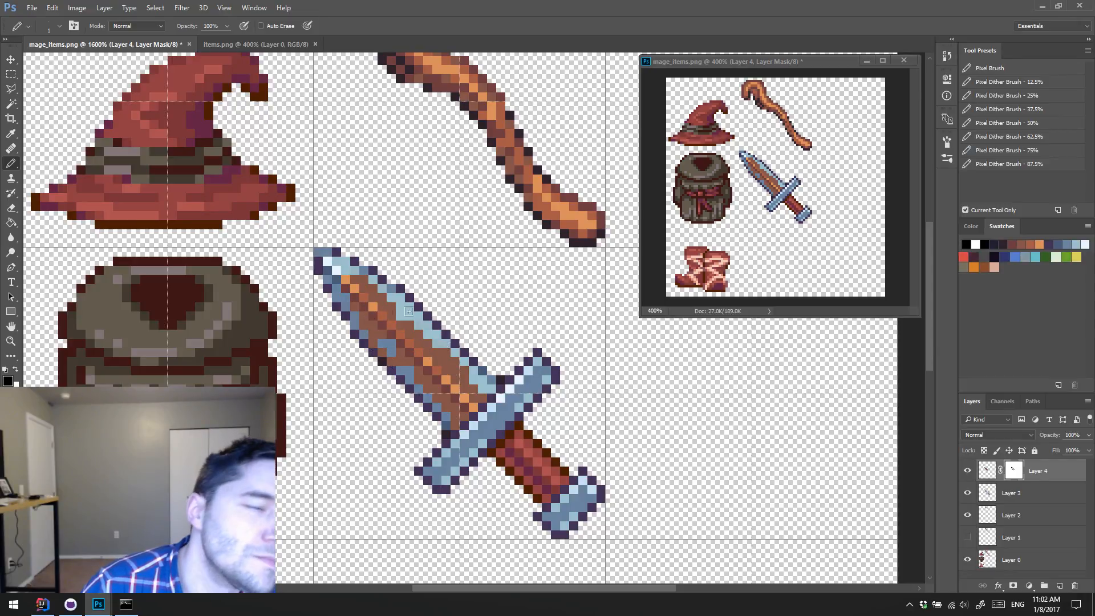
{"action": "key", "text": "x"}
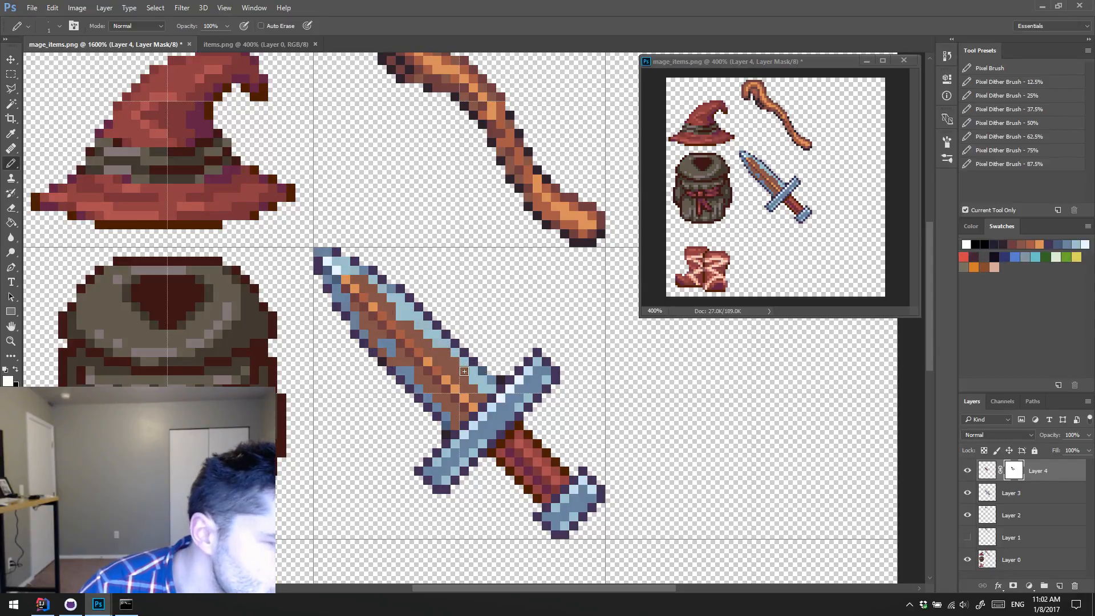
{"action": "key", "text": "x"}
{"action": "key", "text": "x"}
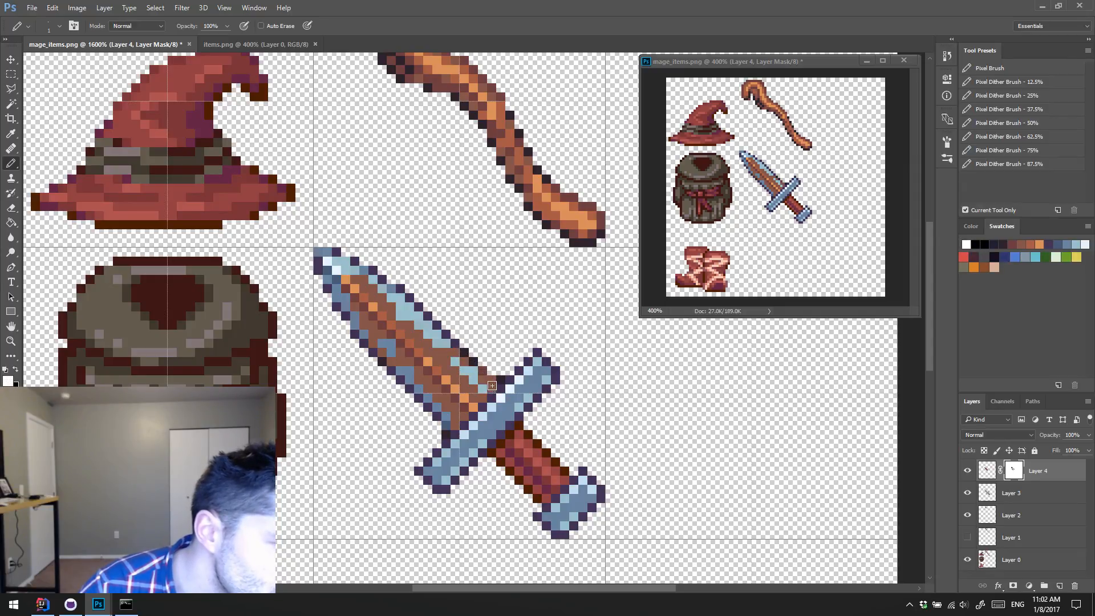
{"action": "key", "text": "x"}
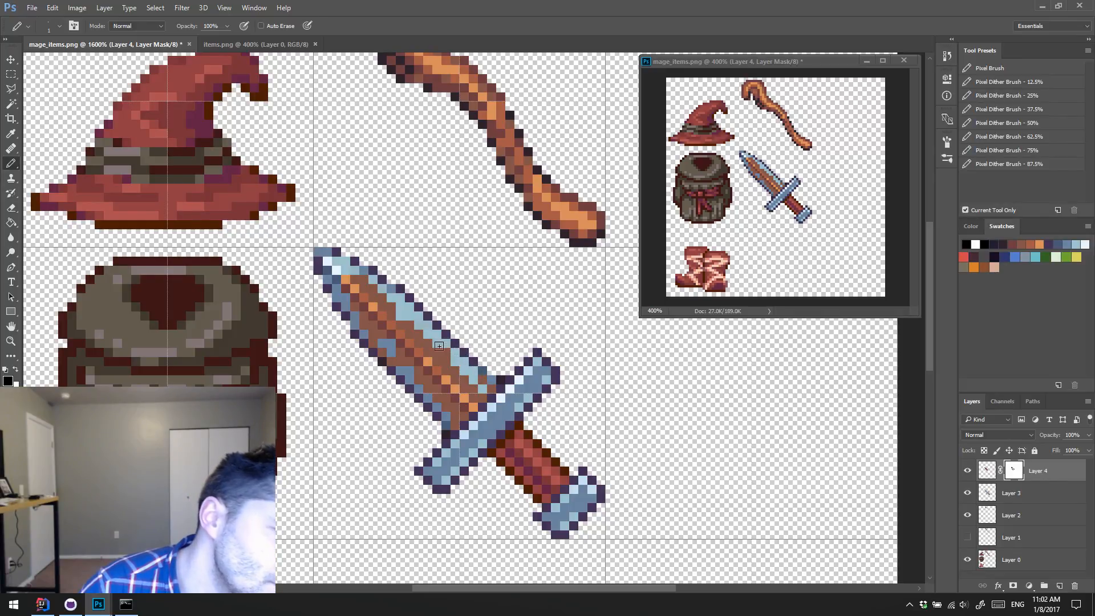
{"action": "key", "text": "x"}
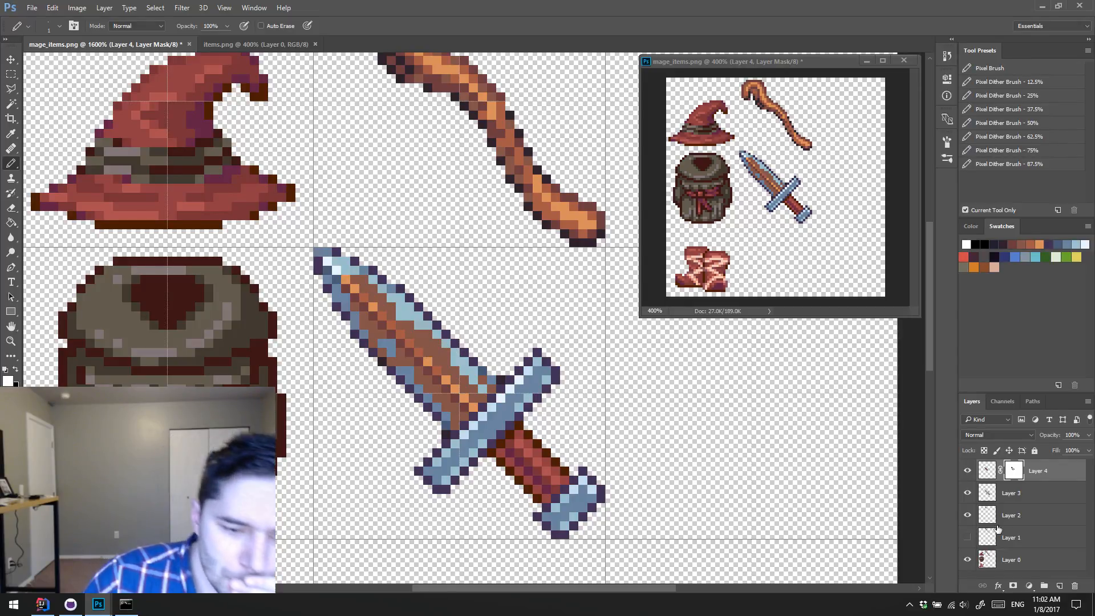
Step: Try the brown blade layer at 50% opacity, and return it to 100%
{"action": "left_click", "coordinate": [1088, 450]}
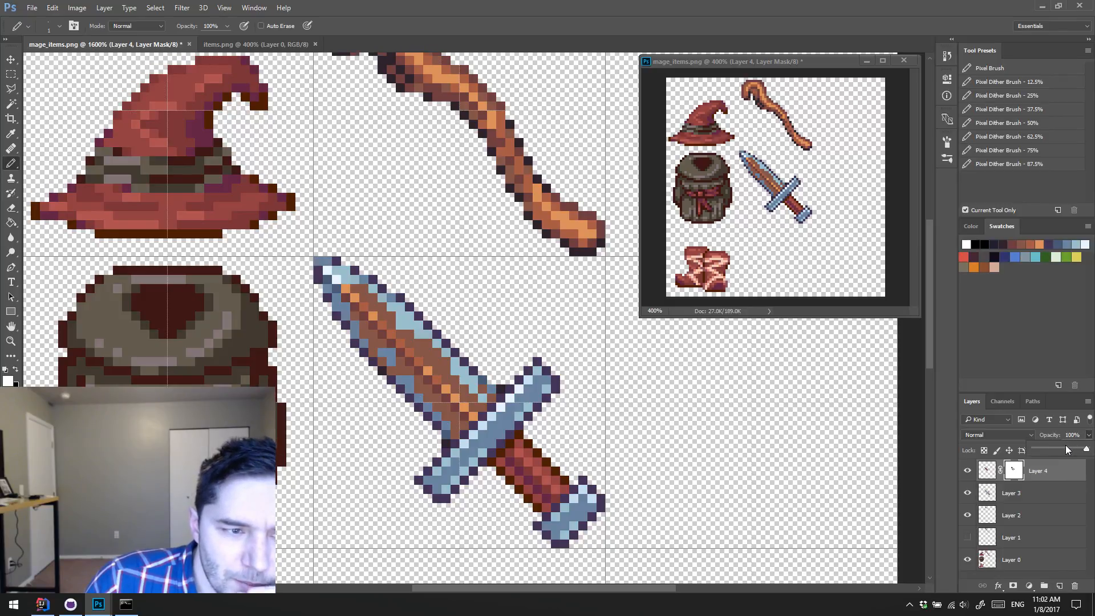
{"action": "left_click_drag", "start_coordinate": [1055, 446], "coordinate": [1084, 449]}
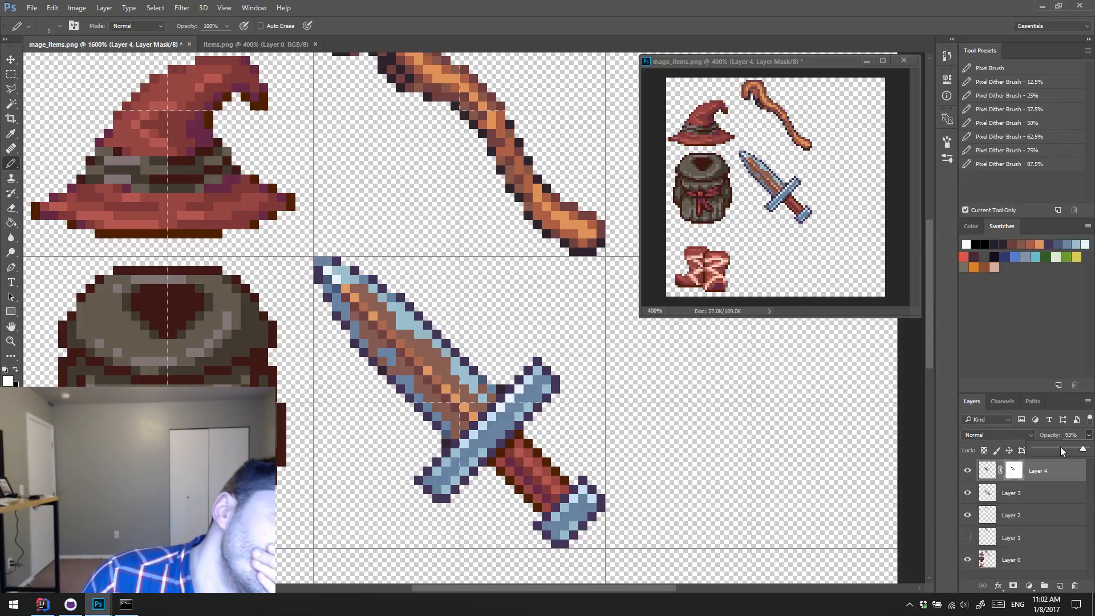
{"action": "left_click", "coordinate": [1049, 449]}
{"action": "left_click", "coordinate": [1060, 447]}
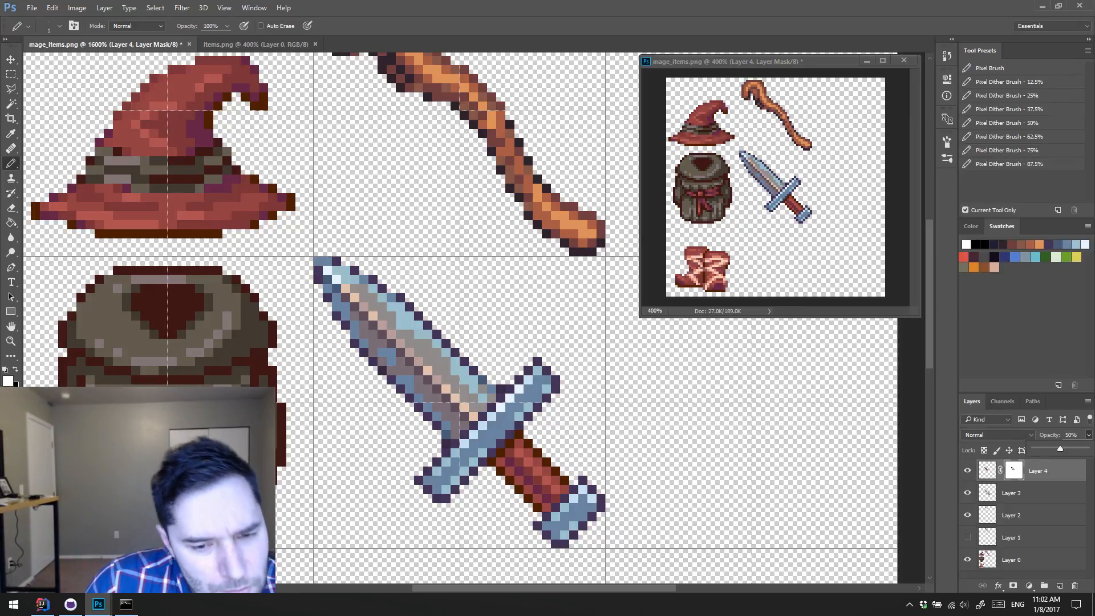
{"action": "left_click_drag", "start_coordinate": [1088, 450], "coordinate": [1091, 450]}
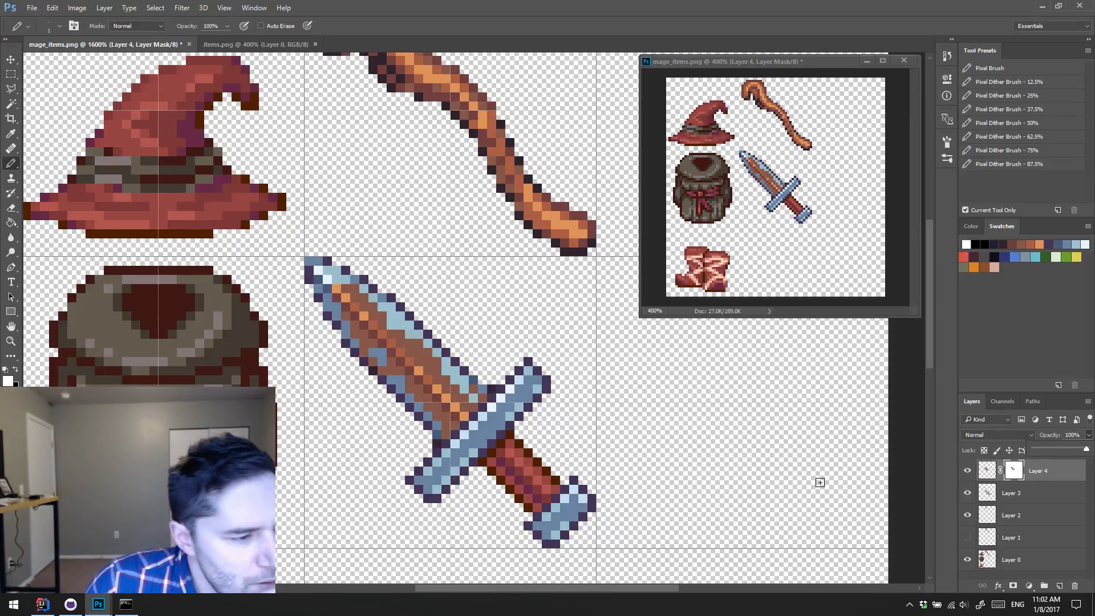
Step: Create a new layer above the brown blade layer, sample the blade's brown and draw transition pixels between brown and steel along the upper edge
{"action": "left_click", "coordinate": [986, 472]}
{"action": "key", "text": "ctrl+shift+alt+n"}
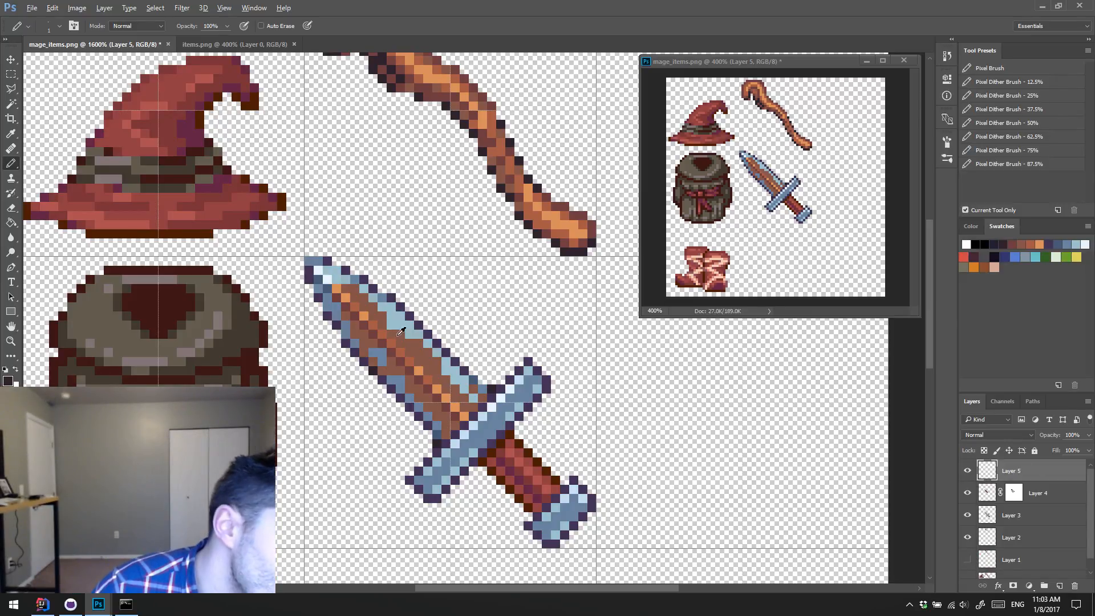
{"action": "key", "text": "alt"}
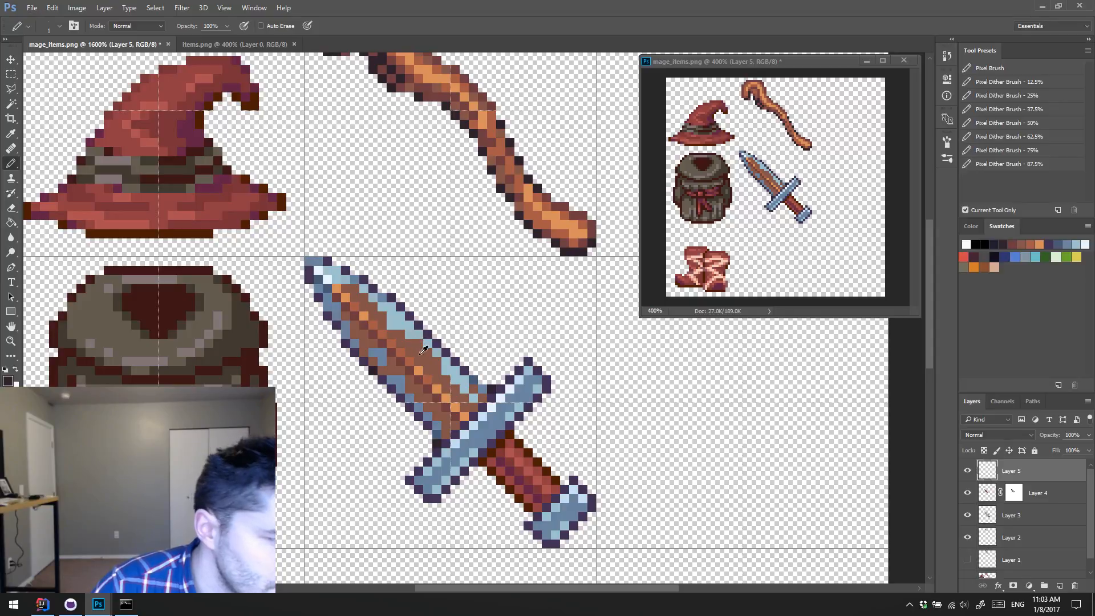
{"action": "left_click", "coordinate": [422, 347], "text": "alt"}
{"action": "mouse_move", "coordinate": [391, 325]}
{"action": "left_mouse_down"}
{"action": "mouse_move", "coordinate": [429, 343]}
{"action": "mouse_move", "coordinate": [464, 380]}
{"action": "left_mouse_up"}
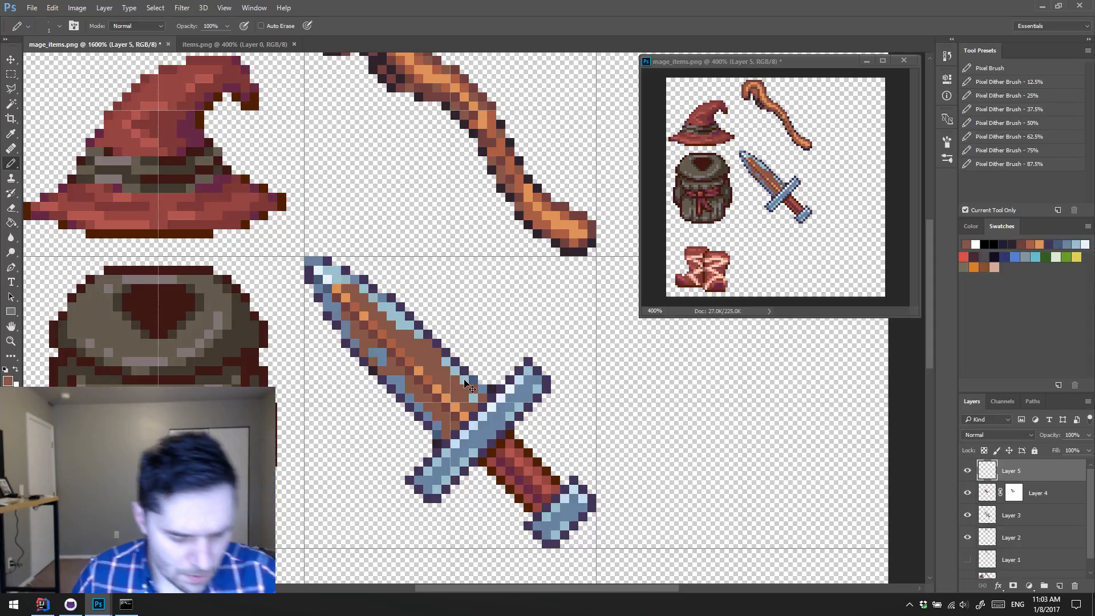
Step: Adjust the transition pixels with Hue/Saturation: hue +60, saturation -40, lightness +8
{"action": "key", "text": "ctrl+u"}
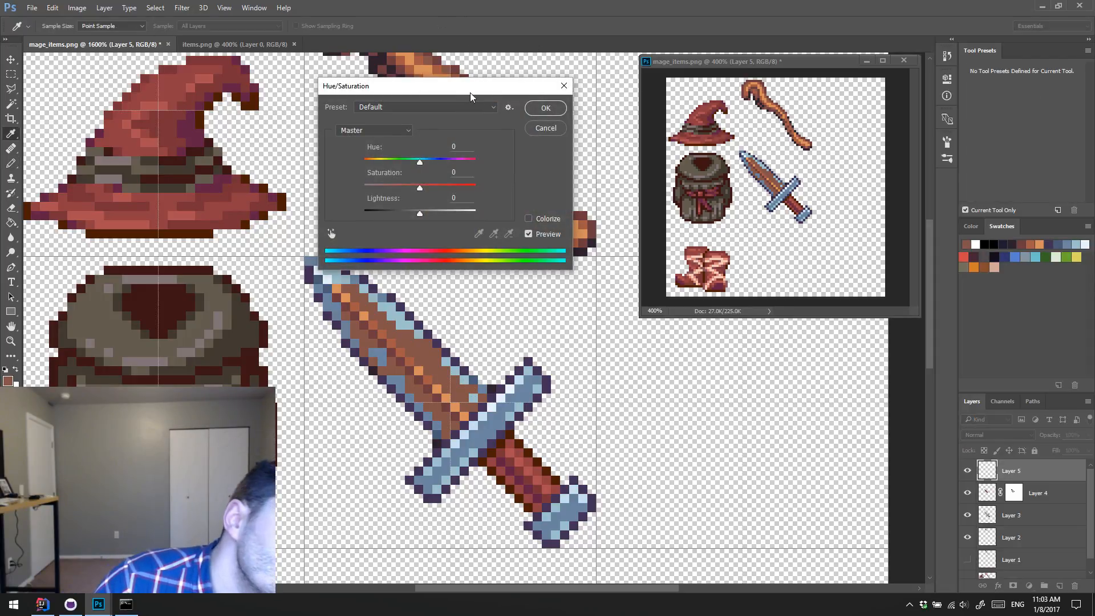
{"action": "left_click_drag", "start_coordinate": [468, 87], "coordinate": [524, 68]}
{"action": "mouse_move", "coordinate": [480, 144]}
{"action": "left_mouse_down"}
{"action": "mouse_move", "coordinate": [461, 143]}
{"action": "mouse_move", "coordinate": [496, 144]}
{"action": "left_mouse_up"}
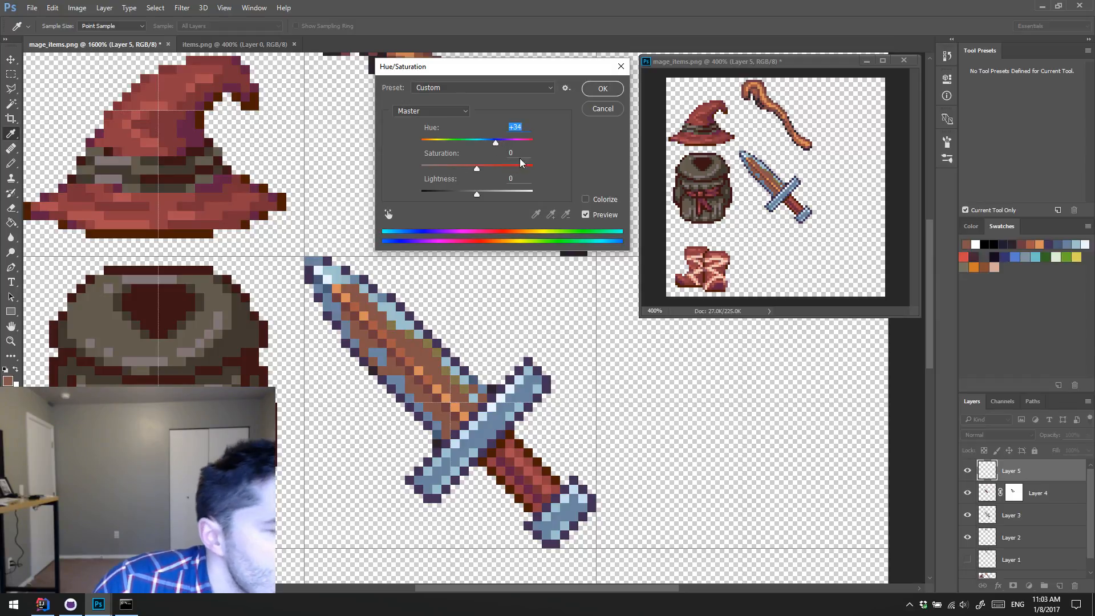
{"action": "left_click_drag", "start_coordinate": [470, 169], "coordinate": [481, 194]}
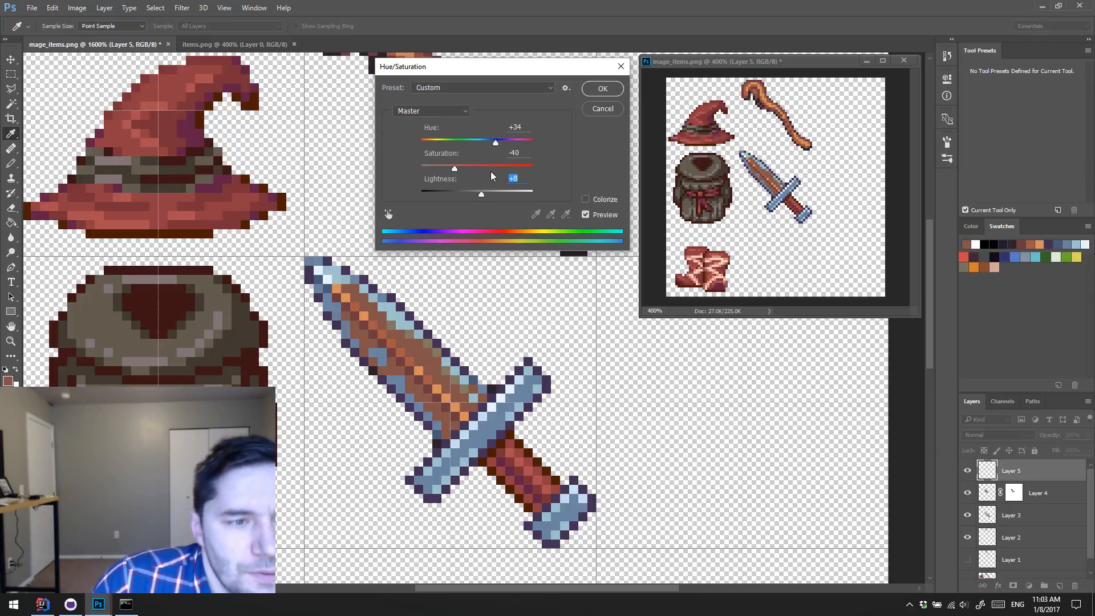
{"action": "left_click_drag", "start_coordinate": [496, 141], "coordinate": [506, 142]}
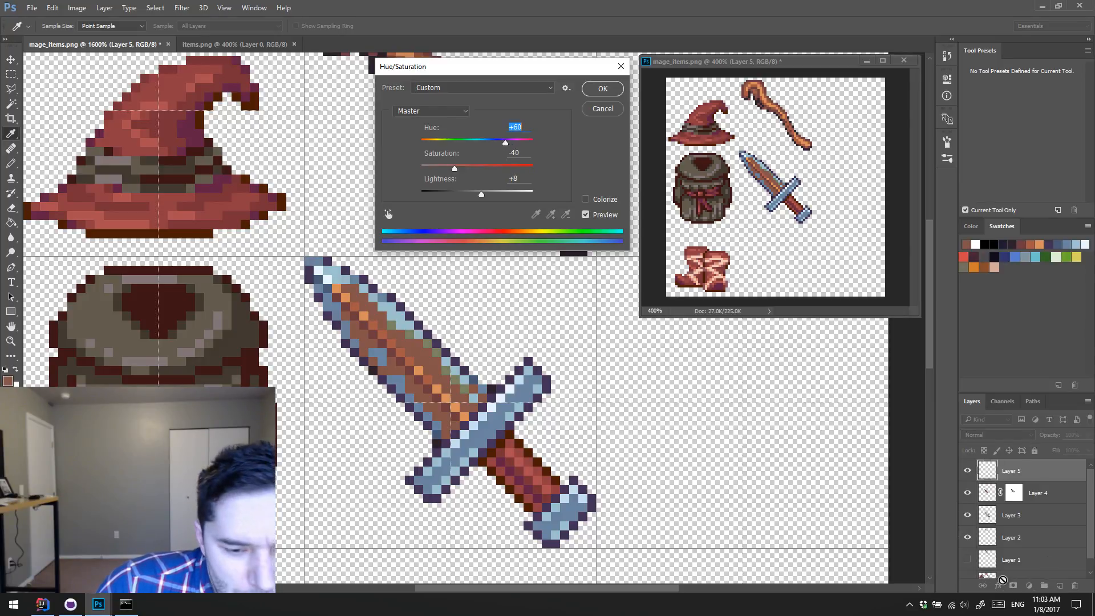
{"action": "left_click", "coordinate": [603, 88]}
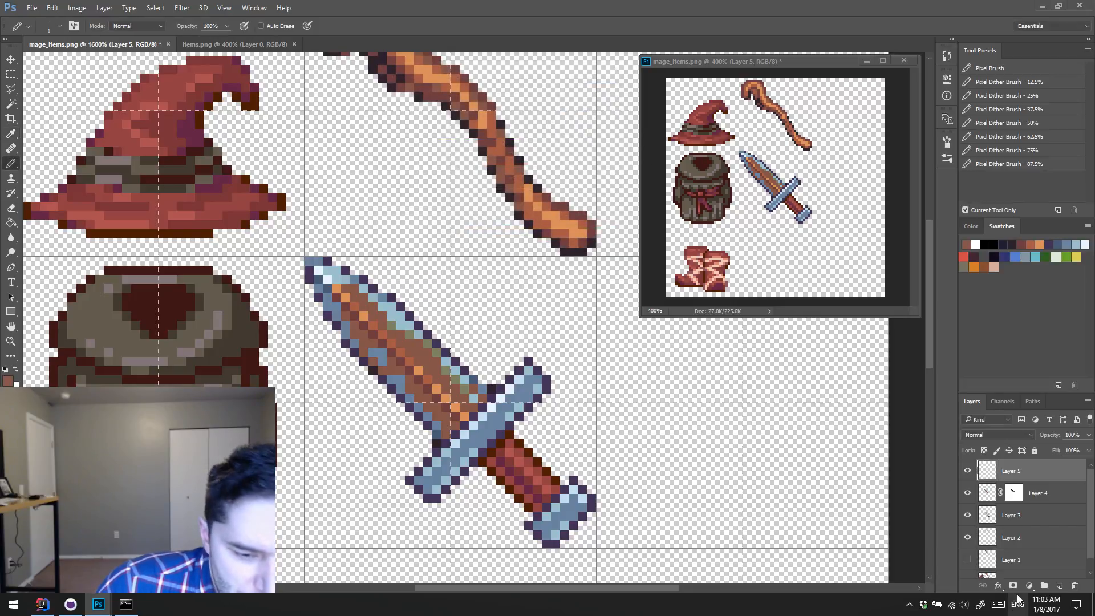
Step: Add a Hue/Saturation adjustment layer on top with saturation -100 to preview the sprites in greyscale
{"action": "left_click", "coordinate": [1029, 586]}
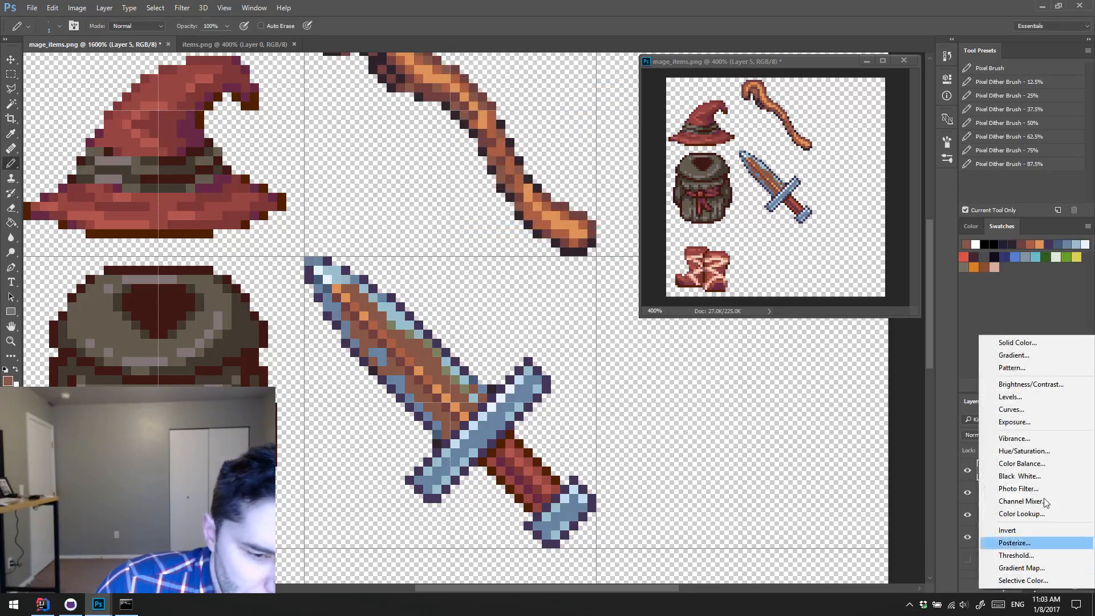
{"action": "left_click", "coordinate": [1035, 448]}
{"action": "left_click_drag", "start_coordinate": [840, 171], "coordinate": [390, 118]}
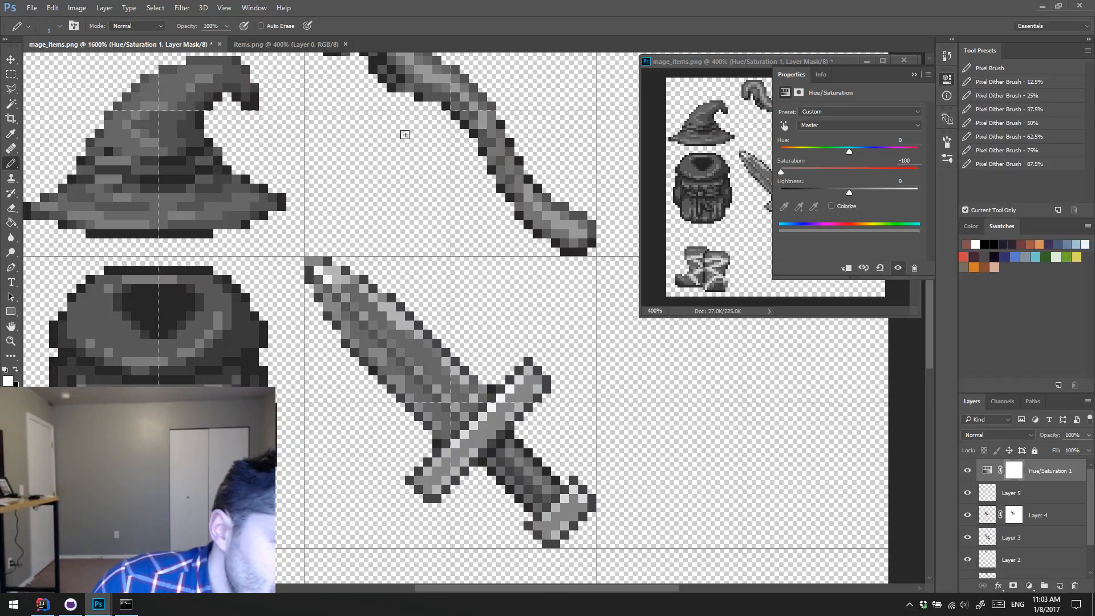
{"action": "left_click", "coordinate": [947, 81]}
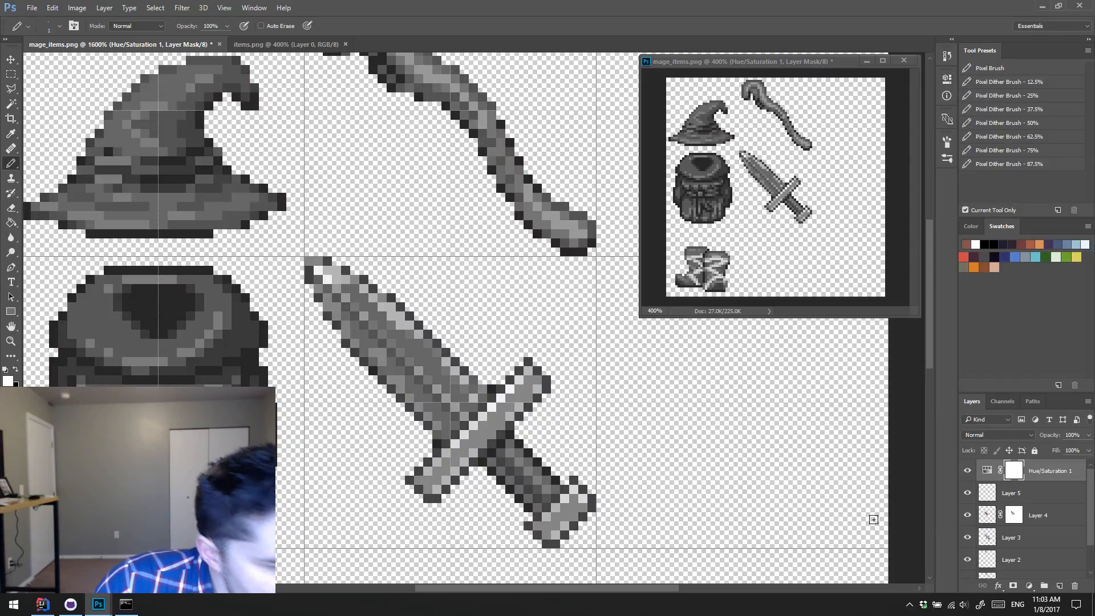
Step: Raise the lightness of the transition pixels on Layer 5 by 17 with Hue/Saturation
{"action": "left_click", "coordinate": [1039, 494]}
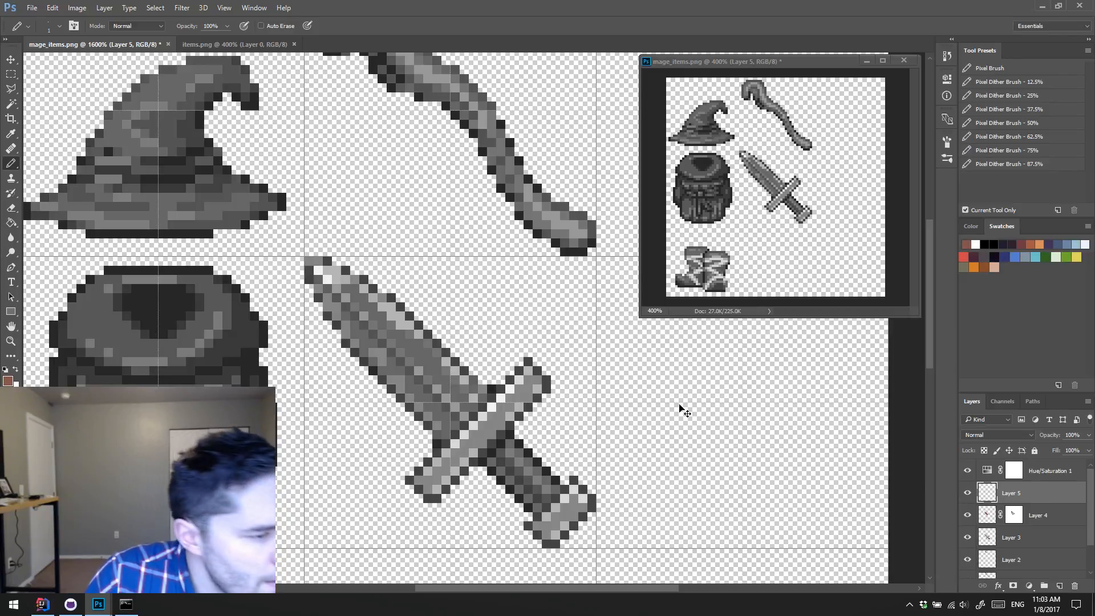
{"action": "key", "text": "ctrl+u"}
{"action": "left_click_drag", "start_coordinate": [474, 194], "coordinate": [487, 197]}
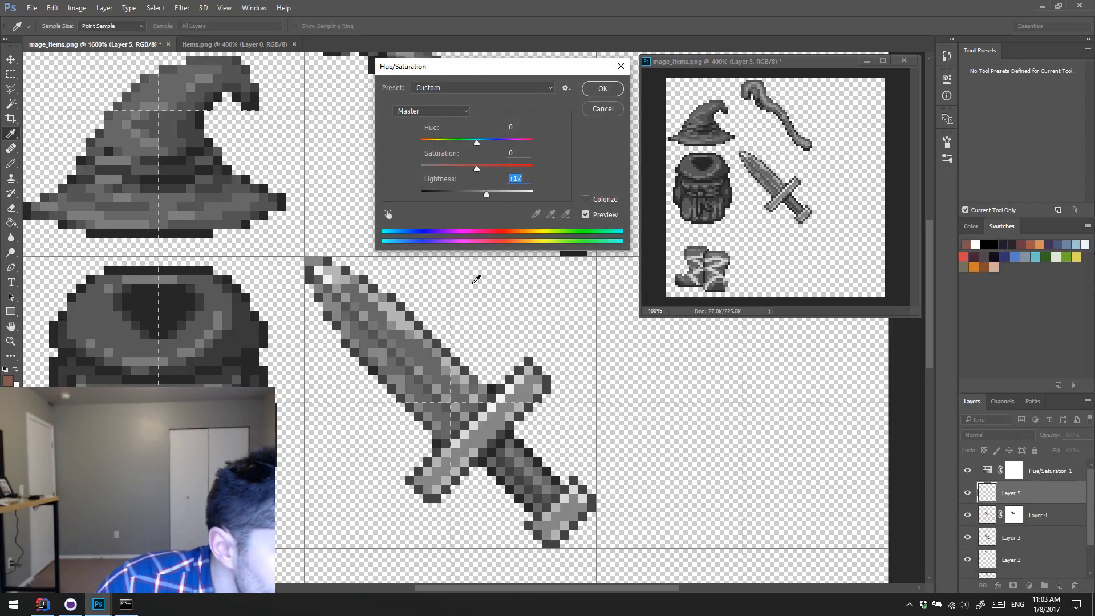
{"action": "left_click", "coordinate": [601, 89]}
Step: Hide the greyscale adjustment layer and shift the hue of Layer 5's transition pixels by -34
{"action": "left_click", "coordinate": [967, 471]}
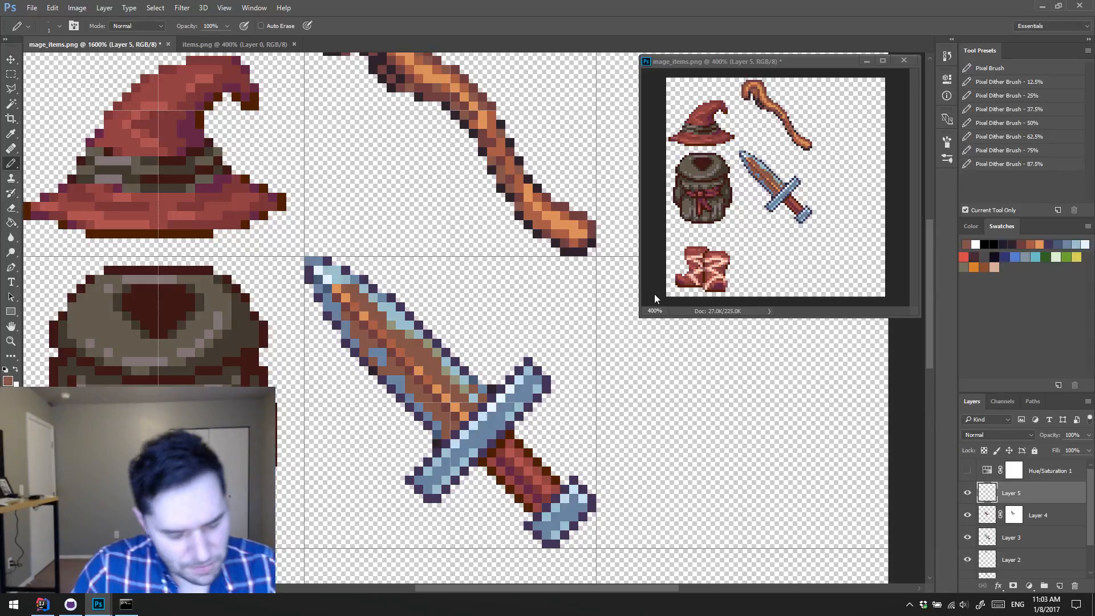
{"action": "key", "text": "ctrl+u"}
{"action": "left_click_drag", "start_coordinate": [477, 142], "coordinate": [459, 145]}
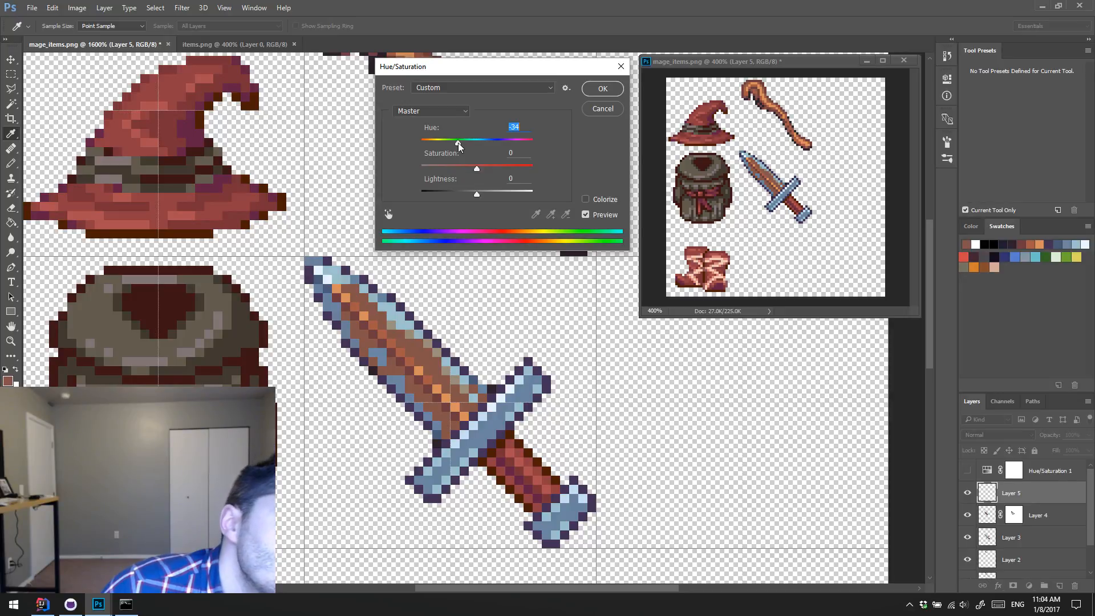
{"action": "left_click", "coordinate": [602, 89]}
Step: Sample the greyish-brown transition color with the pencil active and rework the transition pixels along the blade's upper edge
{"action": "key", "text": "b"}
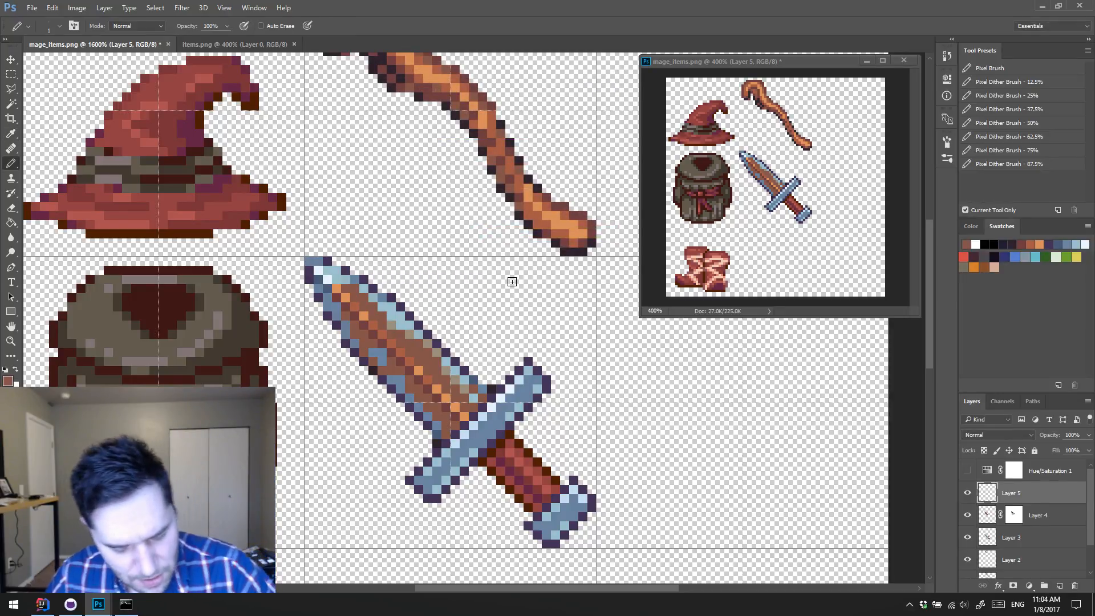
{"action": "left_click", "coordinate": [417, 329], "text": "alt"}
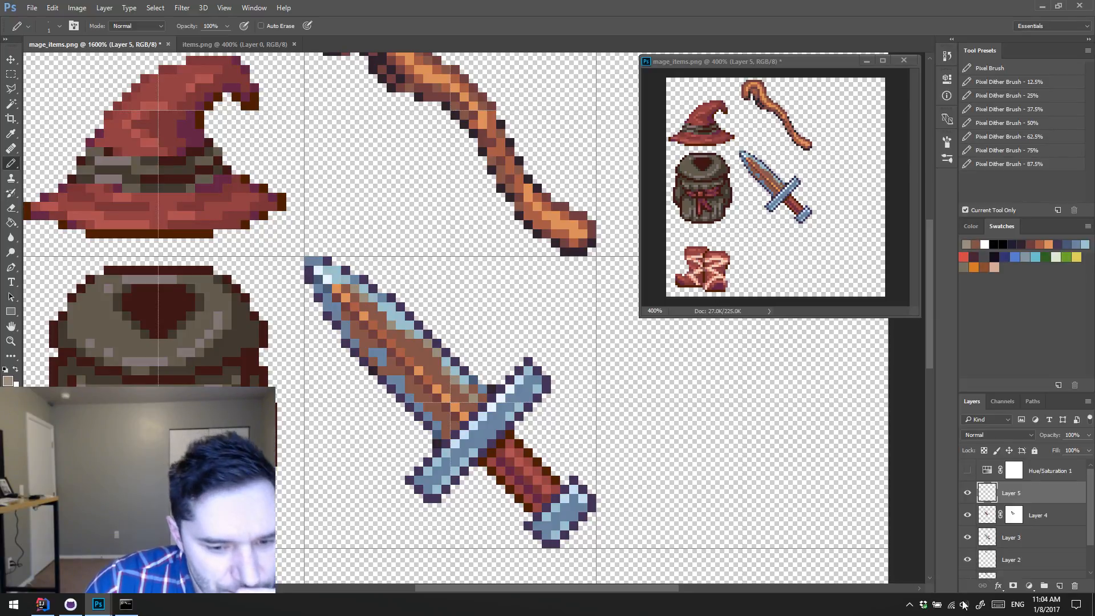
Step: Toggle Layer 5's visibility to compare the blade, leave it hidden, and hide the brown Layer 4 as well
{"action": "left_click", "coordinate": [968, 494]}
{"action": "left_click", "coordinate": [968, 494]}
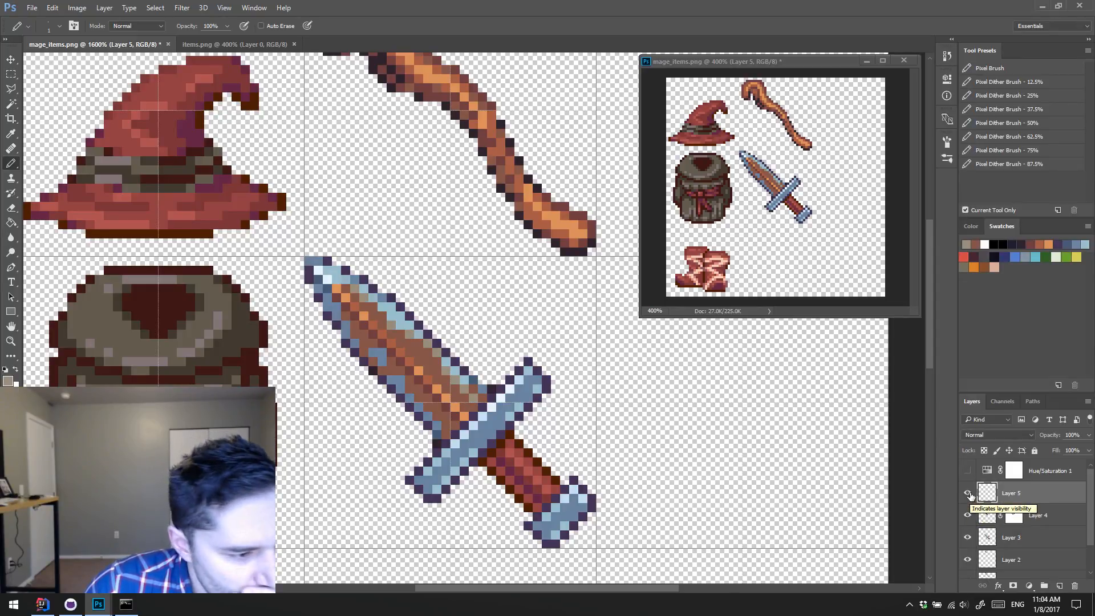
{"action": "left_click", "coordinate": [969, 494]}
{"action": "left_click", "coordinate": [986, 516]}
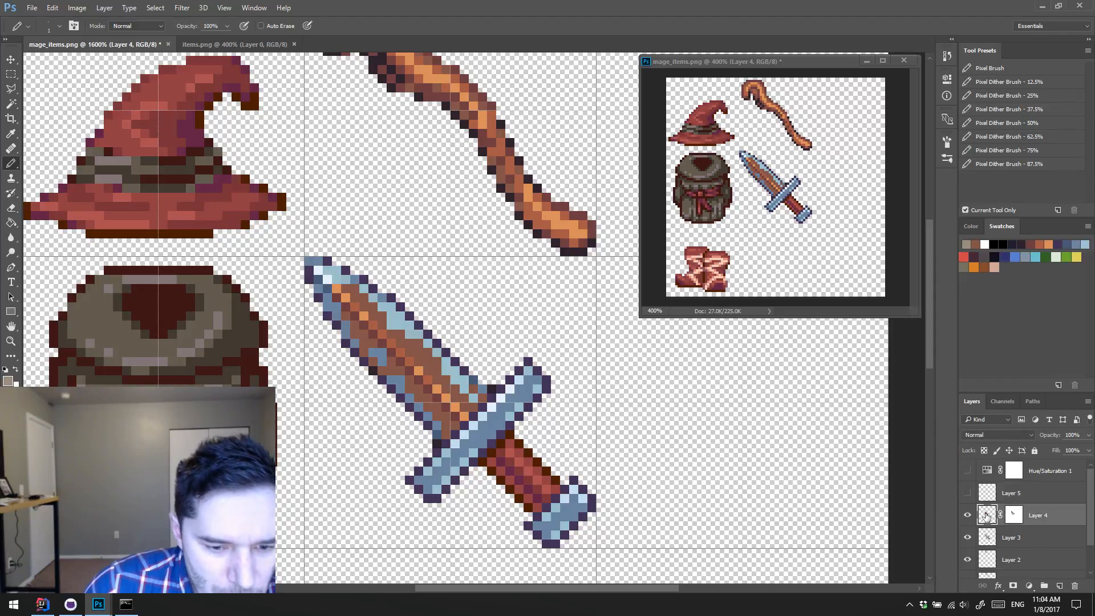
{"action": "left_click", "coordinate": [970, 516]}
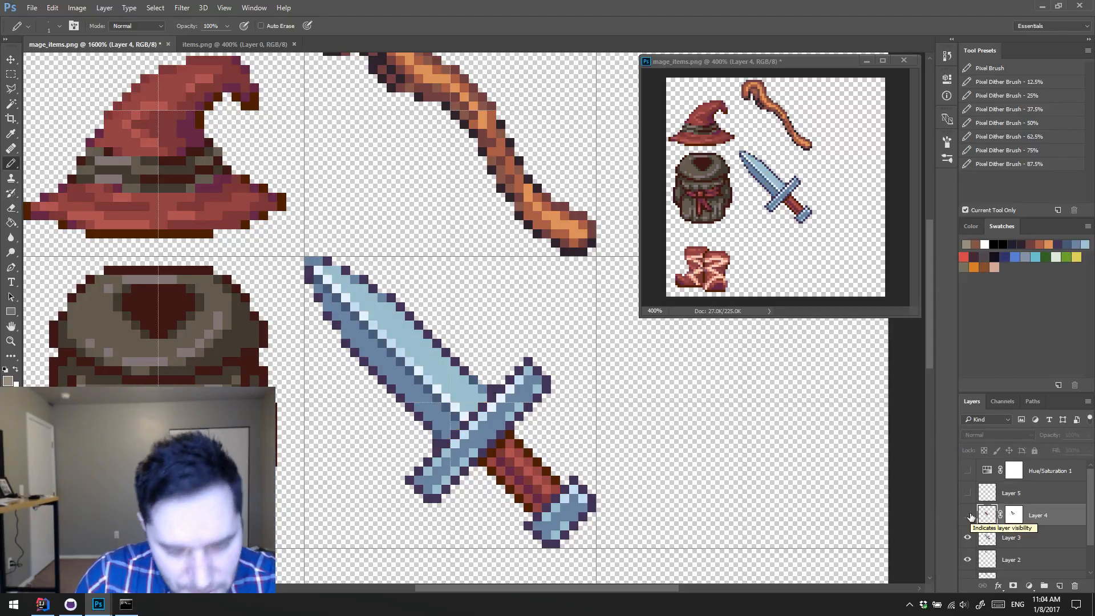
Step: Lasso the blue blade on Layer 3, excluding the guard and handle, and duplicate it onto its own layer
{"action": "left_click", "coordinate": [988, 538]}
{"action": "key", "text": "l"}
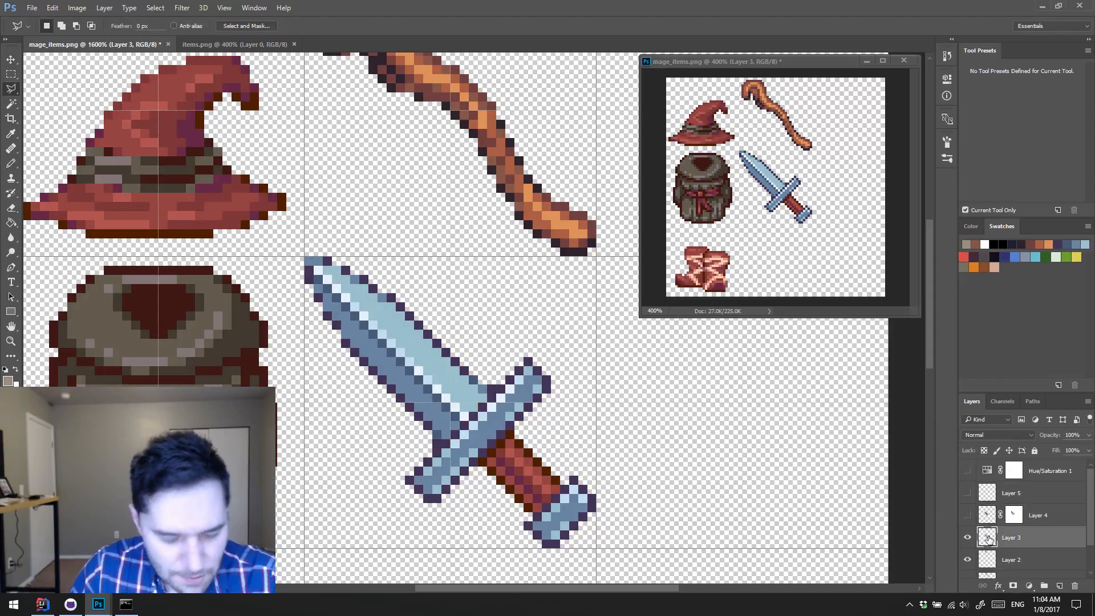
{"action": "key", "text": "shift+l"}
{"action": "key", "text": "shift+l"}
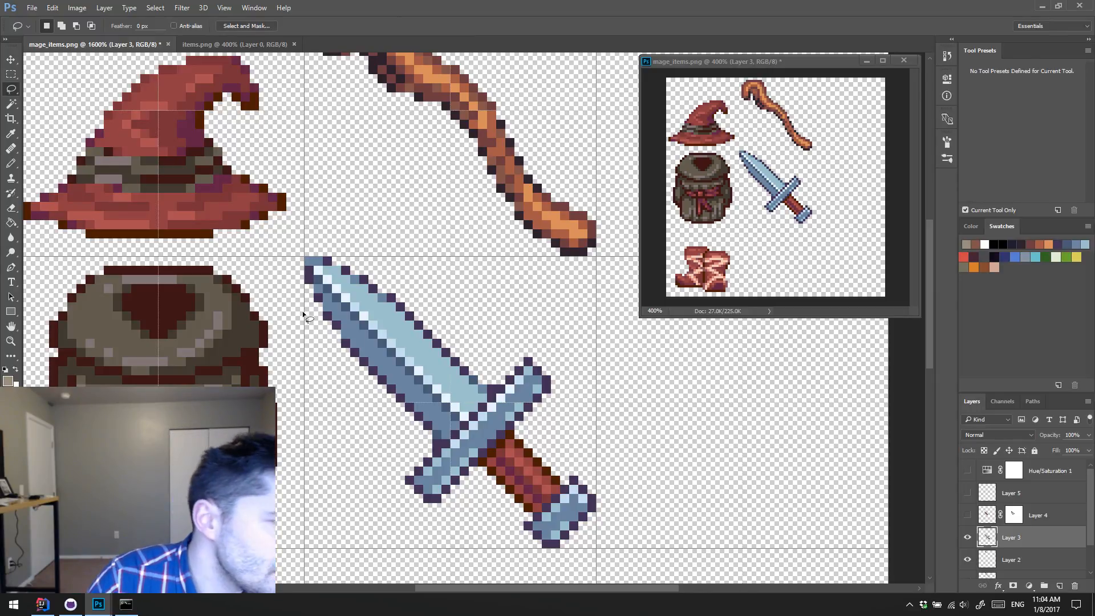
{"action": "mouse_move", "coordinate": [406, 442]}
{"action": "left_mouse_down"}
{"action": "mouse_move", "coordinate": [459, 439]}
{"action": "mouse_move", "coordinate": [487, 406]}
{"action": "mouse_move", "coordinate": [461, 306]}
{"action": "mouse_move", "coordinate": [295, 250]}
{"action": "left_mouse_up"}
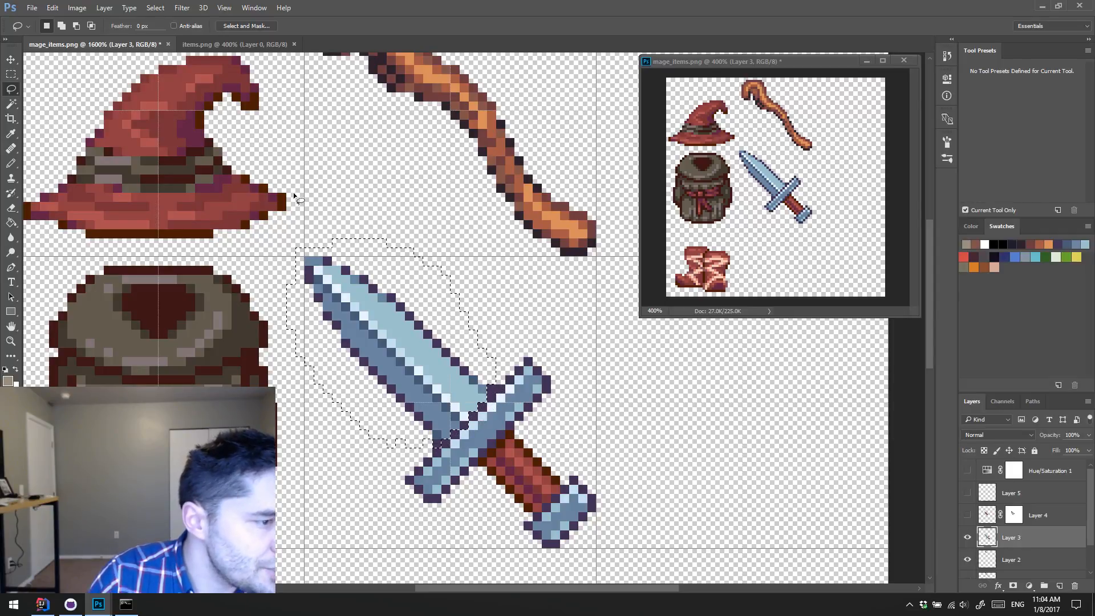
{"action": "key", "text": "shift"}
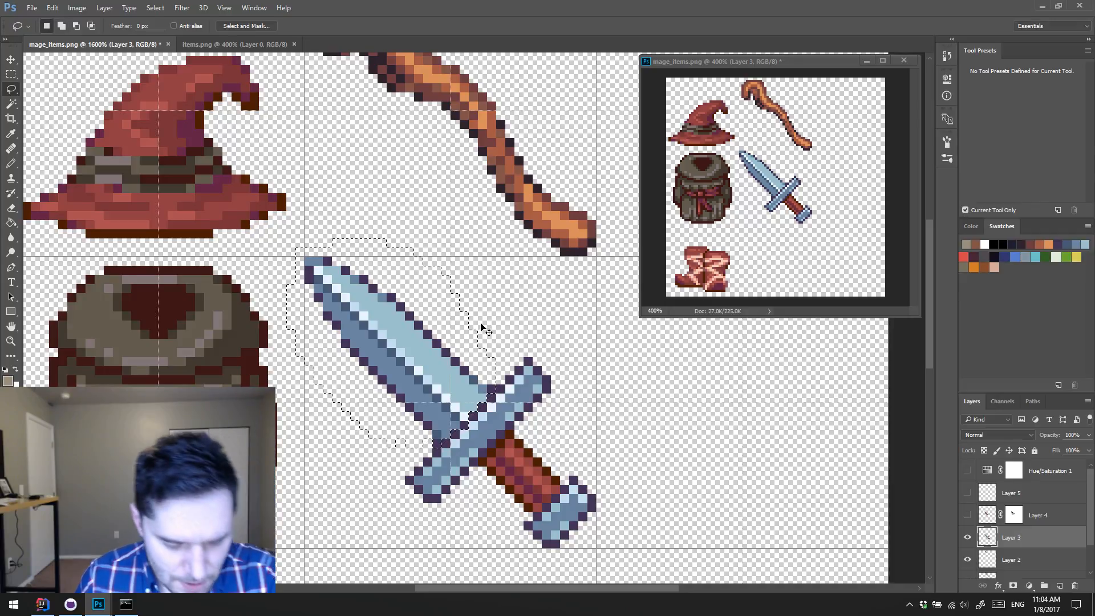
{"action": "key", "text": "ctrl+j"}
Step: Recolor the duplicated blade's purple outline with the dark maroon sampled from the backpack's outline, and clear the selection
{"action": "key", "text": "w"}
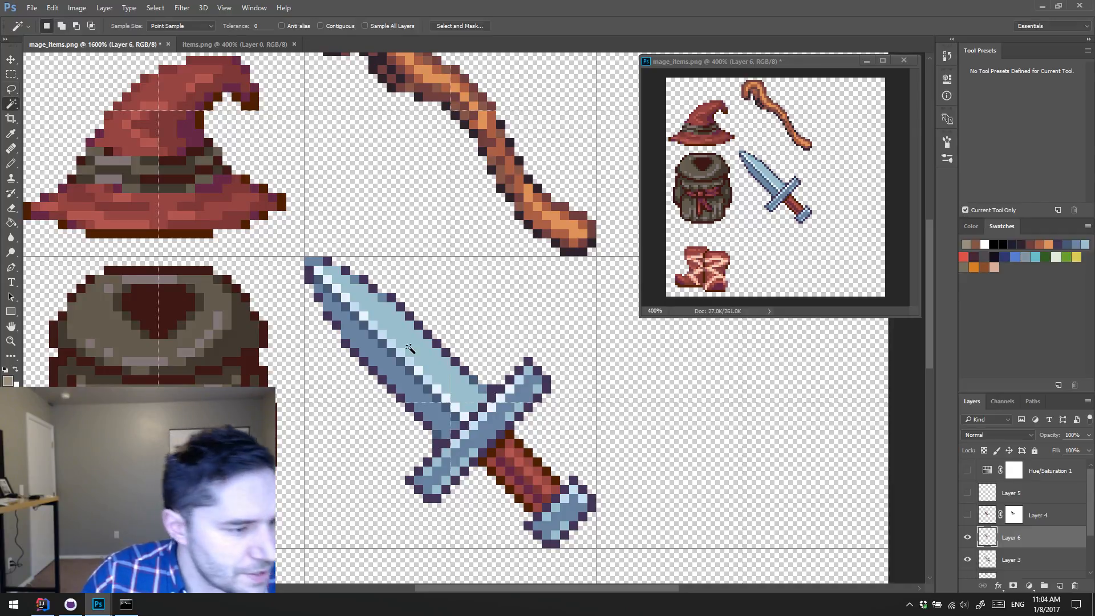
{"action": "left_click", "coordinate": [429, 333]}
{"action": "key", "text": "i"}
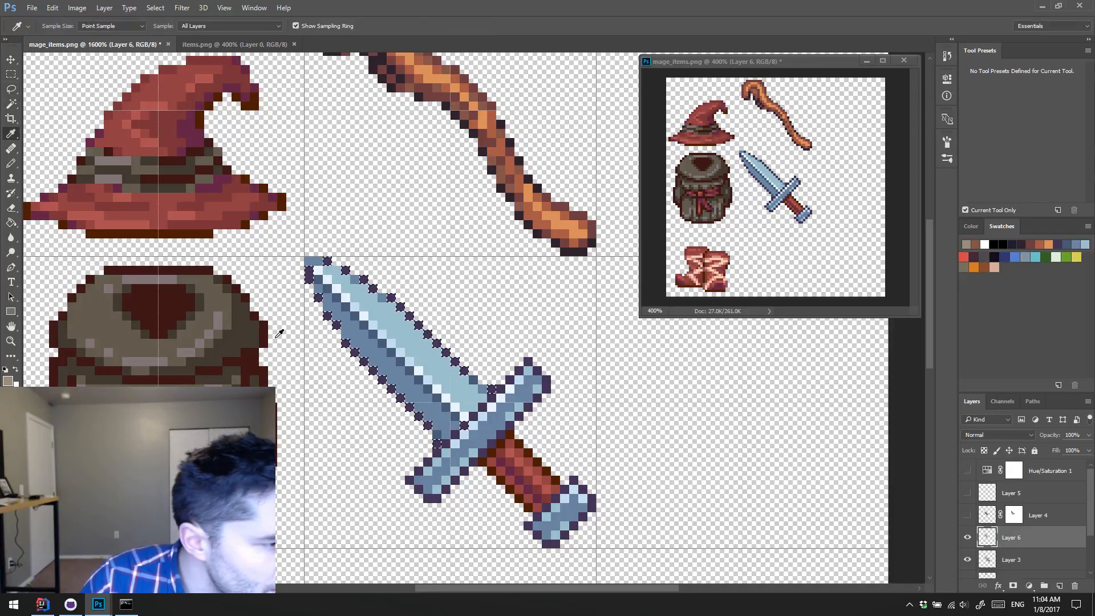
{"action": "left_click", "coordinate": [268, 331]}
{"action": "key", "text": "alt+BackSpace"}
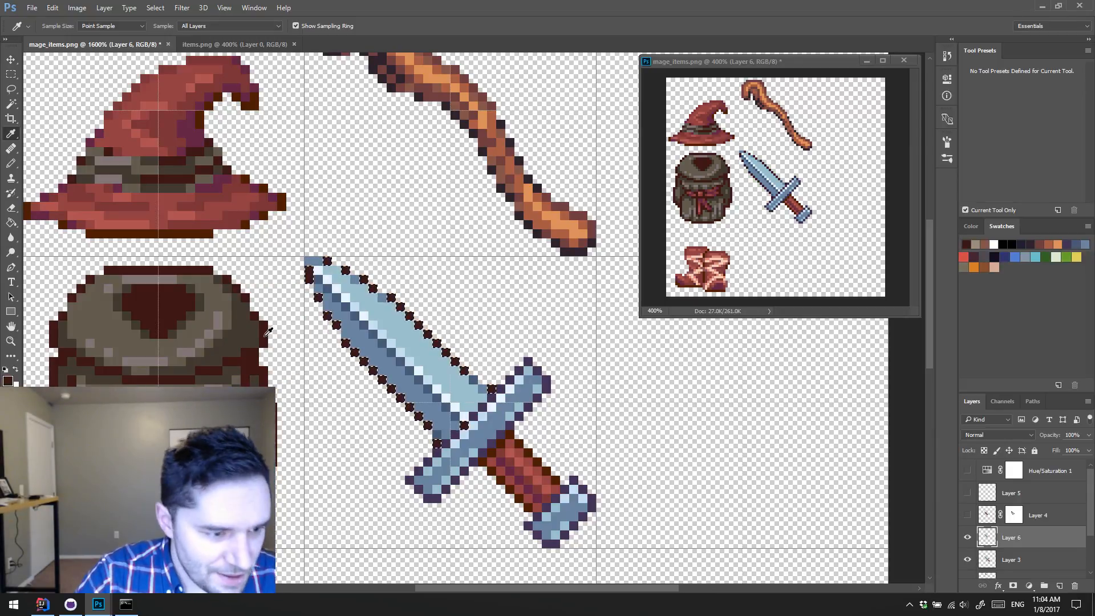
{"action": "key", "text": "ctrl+d"}
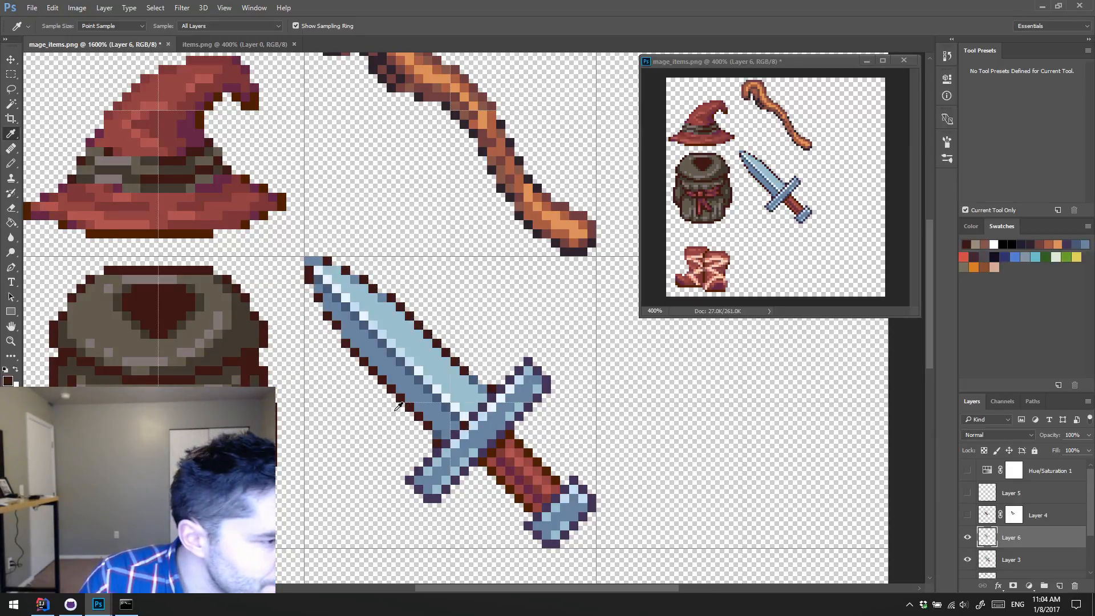
Step: Recolor the dark blue pixels along the blade's central ridge with the dark brown sampled from the backpack
{"action": "key", "text": "w"}
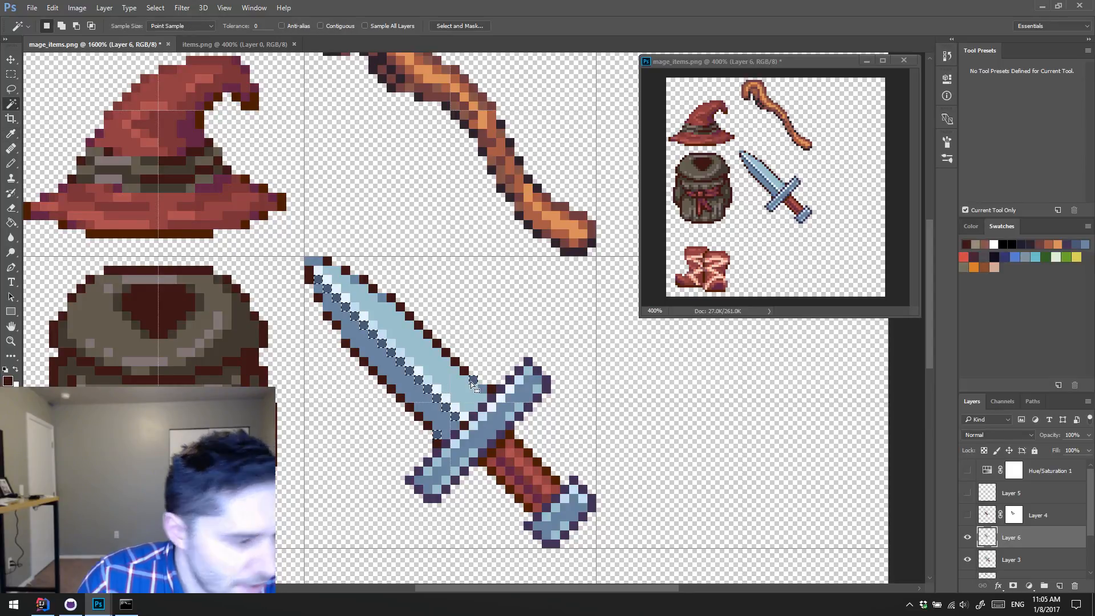
{"action": "left_click", "coordinate": [471, 382]}
{"action": "key", "text": "i"}
{"action": "left_click", "coordinate": [246, 335]}
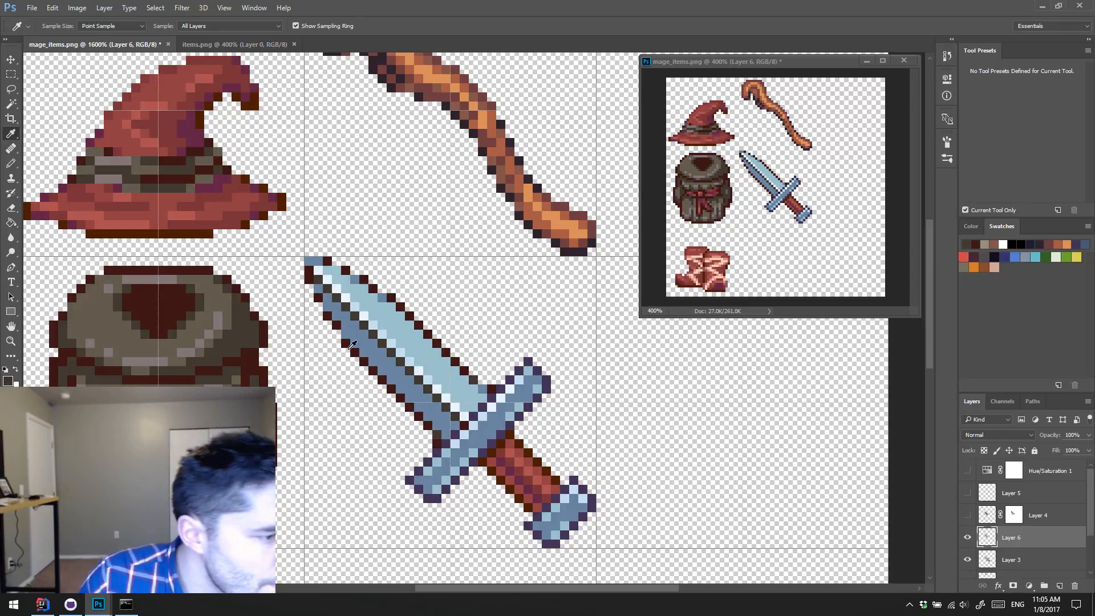
Step: Sample the light grey of the dark chest armor in items.png and fill the blade's white ridge highlights with it in mage_items.png
{"action": "key", "text": "w"}
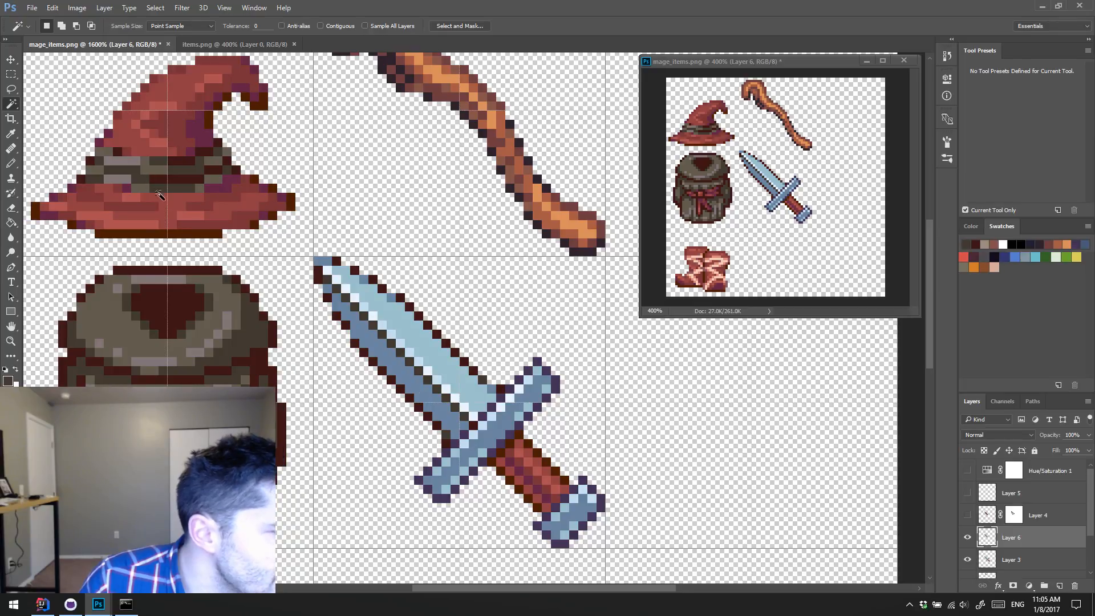
{"action": "left_click_drag", "start_coordinate": [171, 209], "coordinate": [313, 215]}
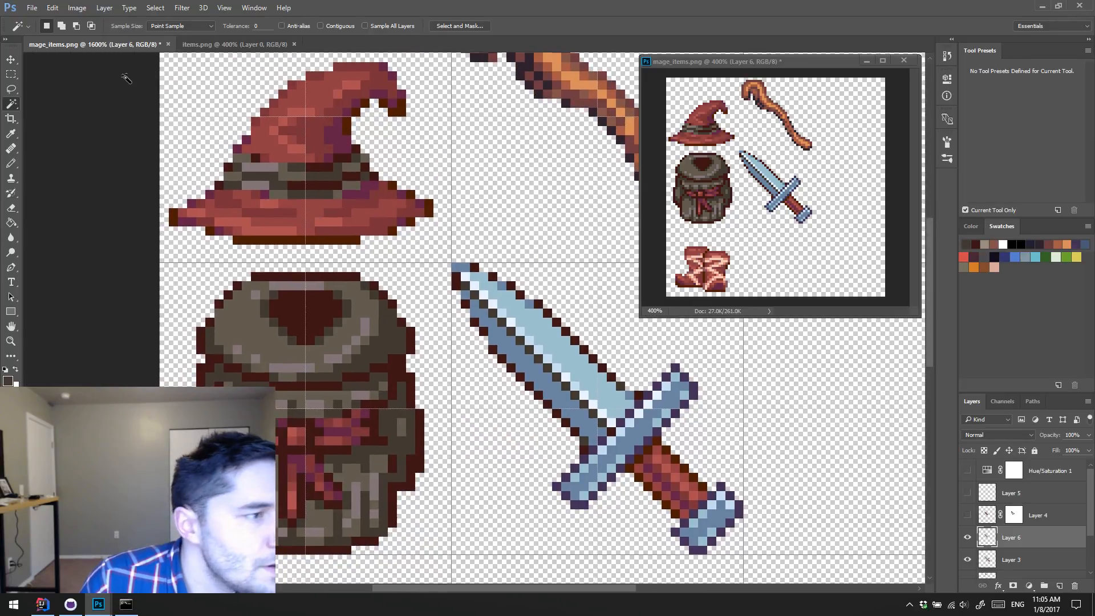
{"action": "left_click", "coordinate": [222, 50]}
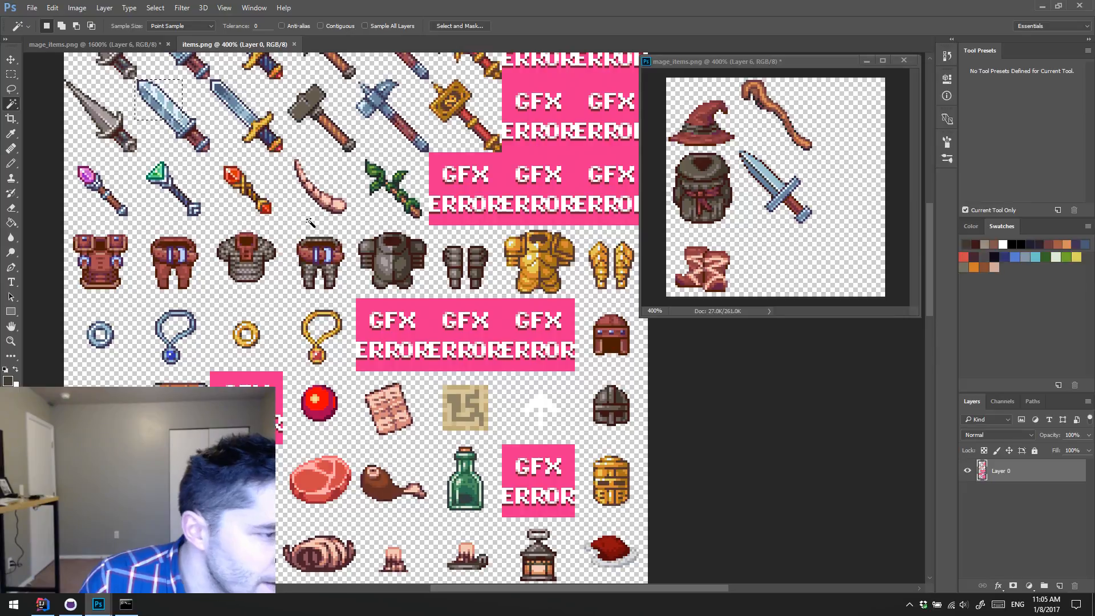
{"action": "key", "text": "i"}
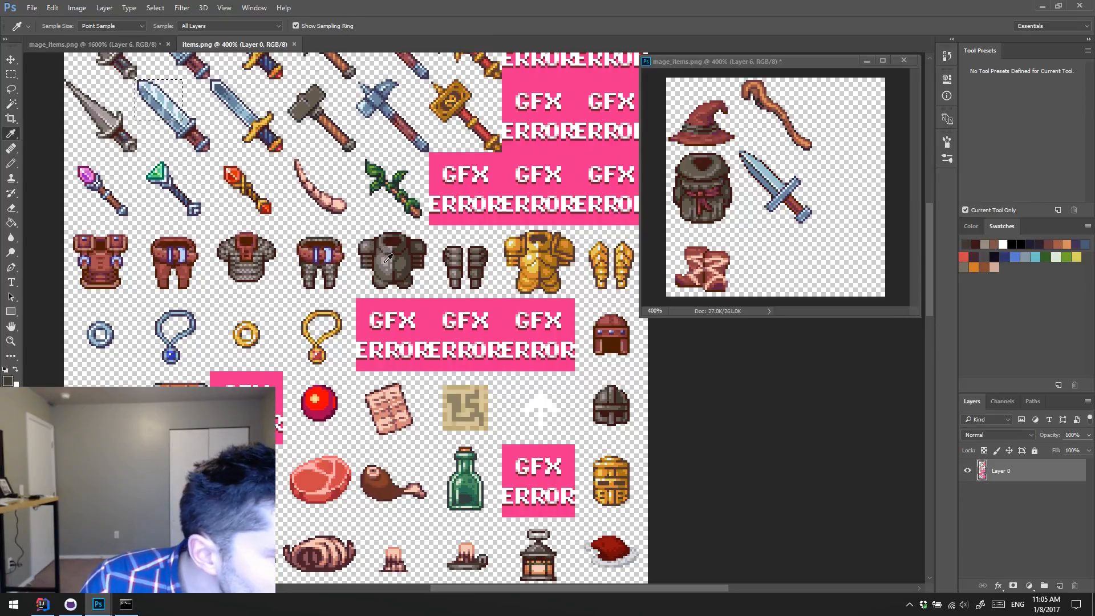
{"action": "left_click", "coordinate": [385, 257]}
{"action": "left_click", "coordinate": [137, 45]}
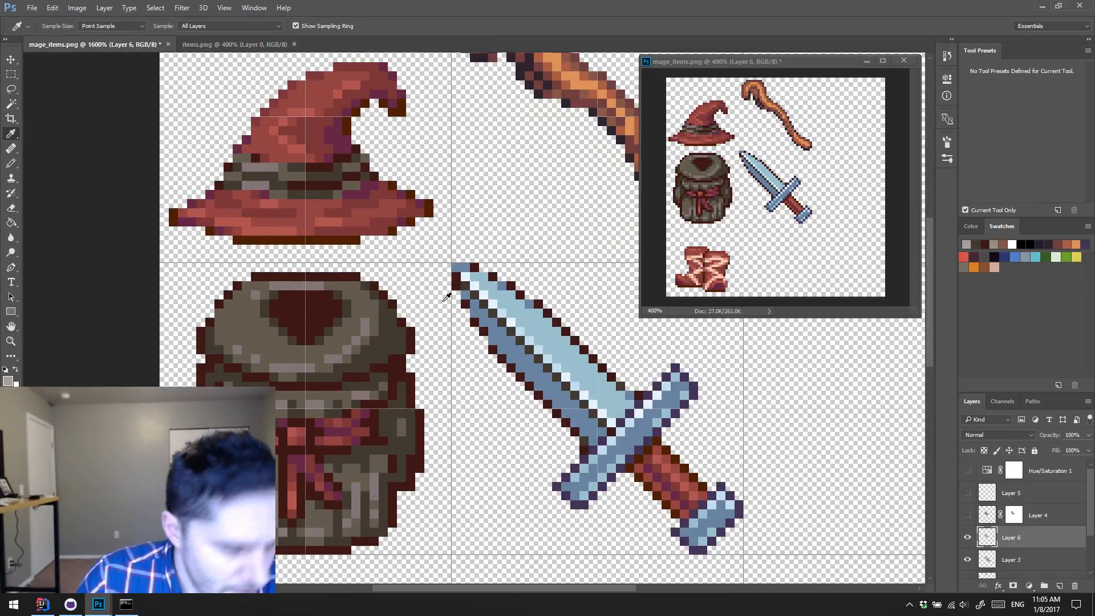
{"action": "key", "text": "w"}
{"action": "left_click", "coordinate": [570, 378]}
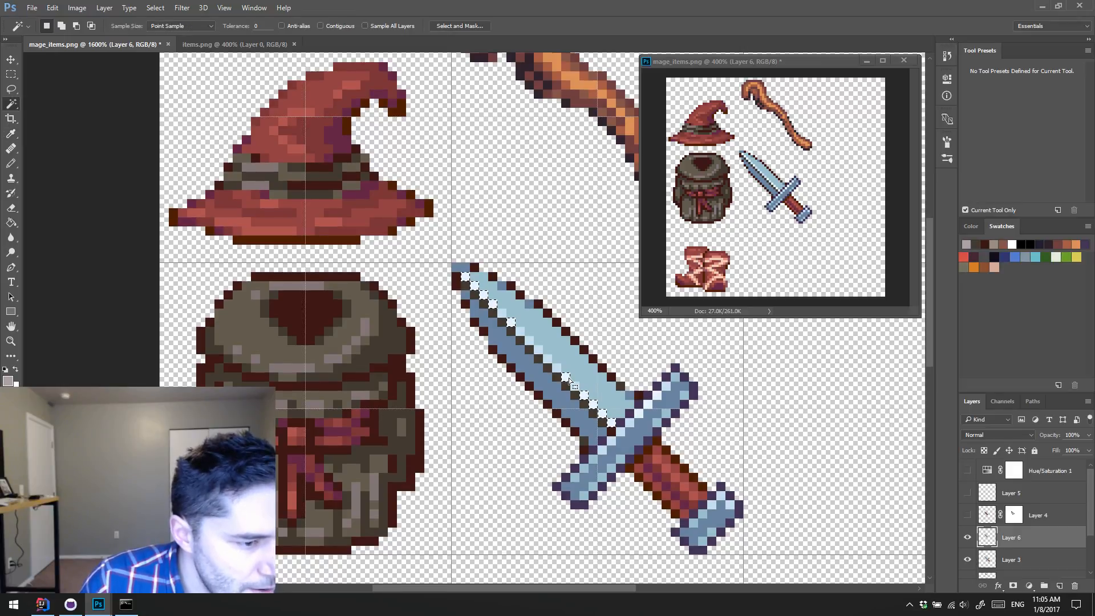
{"action": "key", "text": "alt+BackSpace"}
{"action": "key", "text": "ctrl+d"}
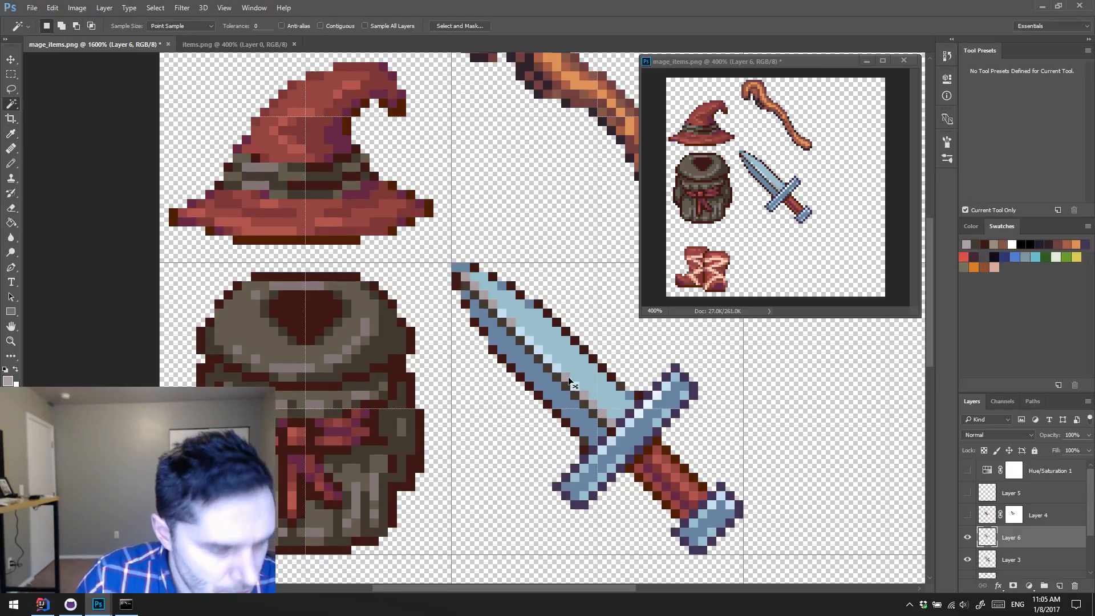
Step: Recolor the pale blue ridge highlight pixels with the grey sampled from the backpack's highlight
{"action": "scroll", "coordinate": [266, 338], "scroll_direction": "right", "scroll_amount": 1}
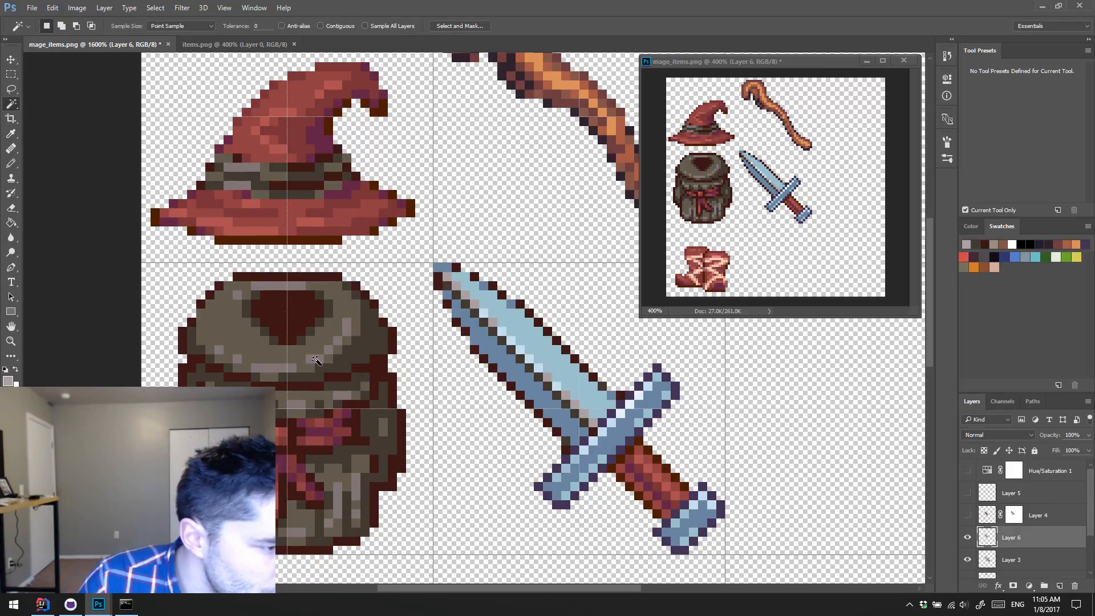
{"action": "left_click", "coordinate": [496, 392]}
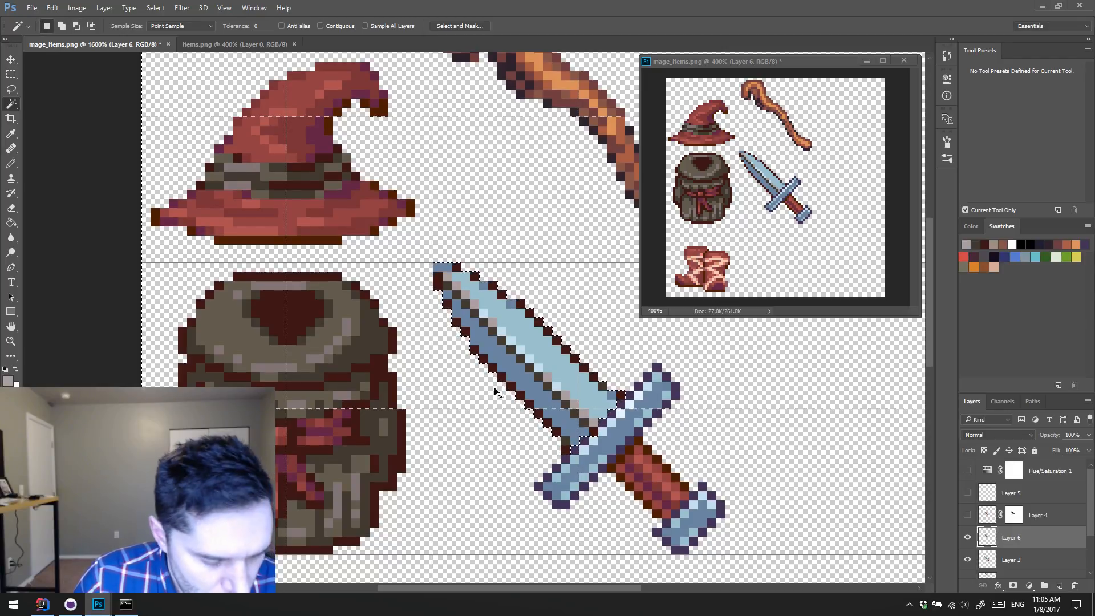
{"action": "key", "text": "ctrl+d"}
{"action": "left_click", "coordinate": [527, 360]}
{"action": "key", "text": "i"}
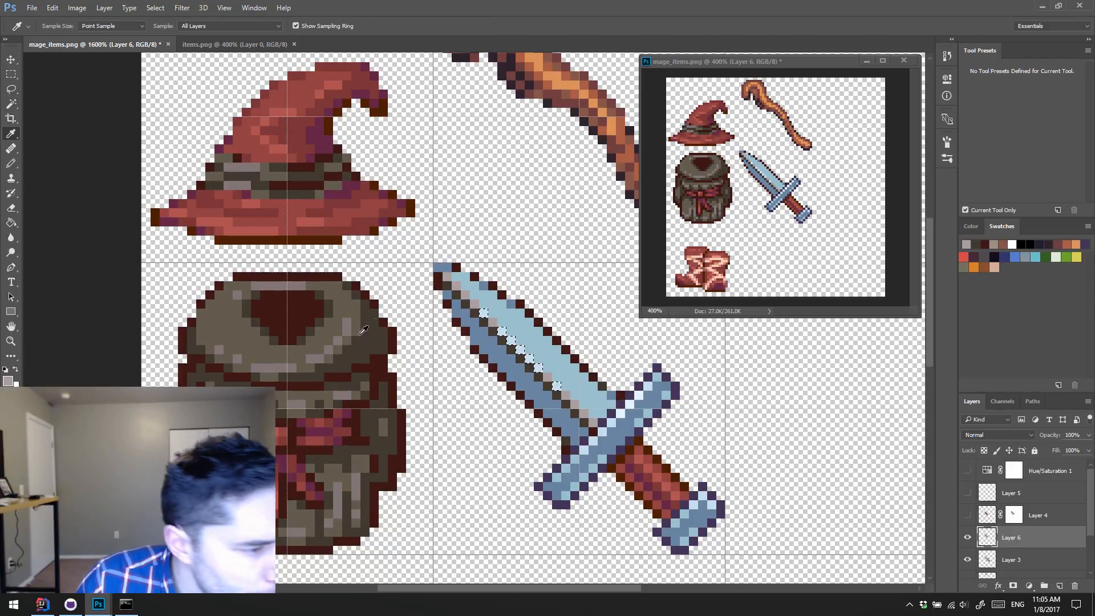
{"action": "left_click", "coordinate": [352, 317]}
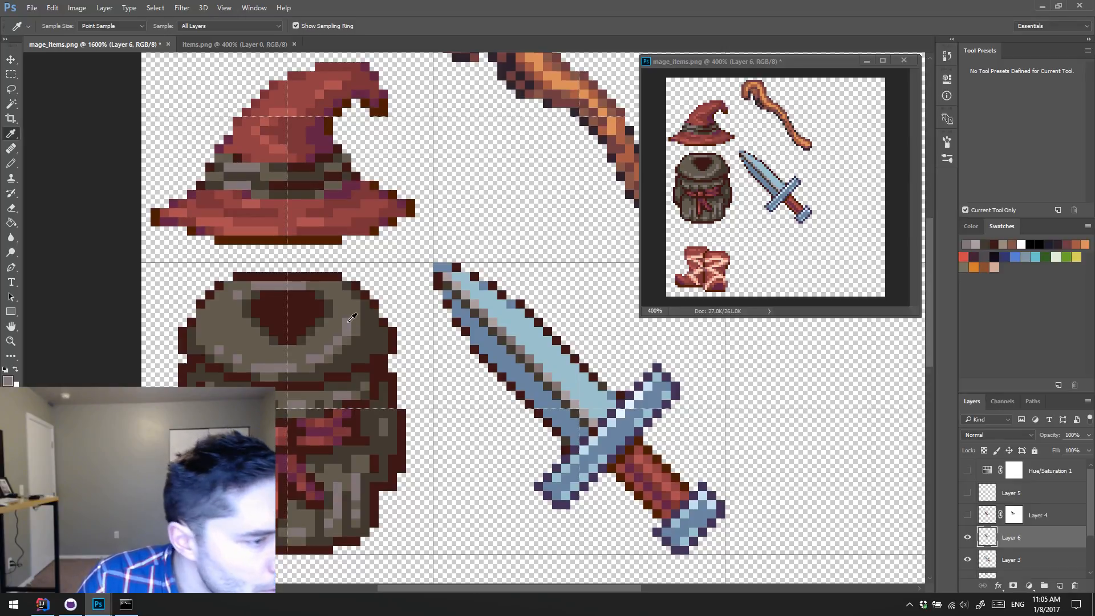
Step: Fill the light blue upper half of the blade with the backpack's medium brown and clear the selection
{"action": "key", "text": "w"}
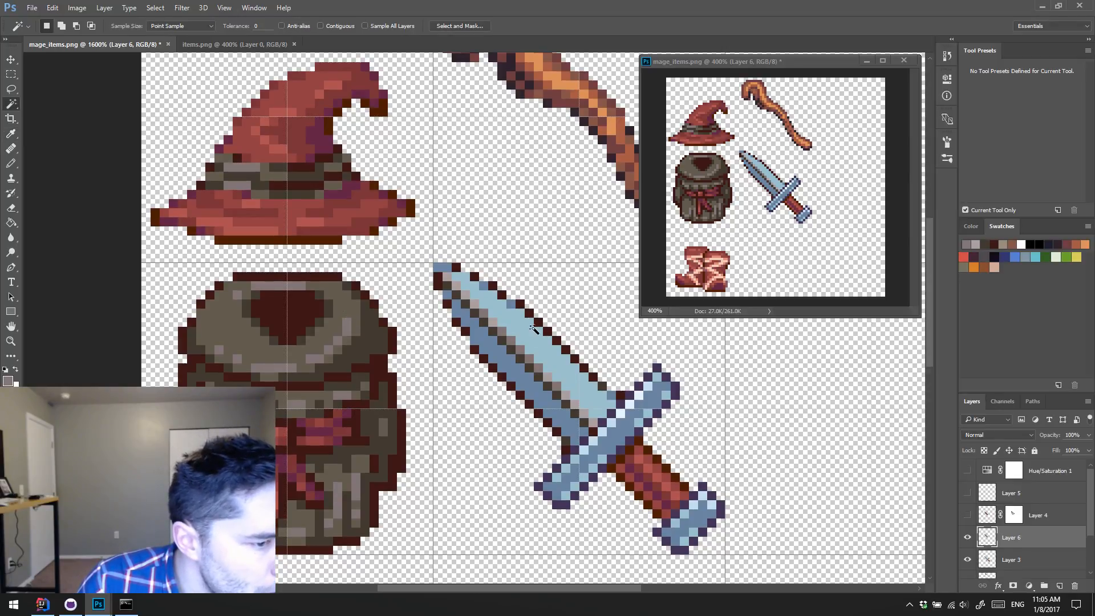
{"action": "key", "text": "i"}
{"action": "left_click", "coordinate": [348, 308]}
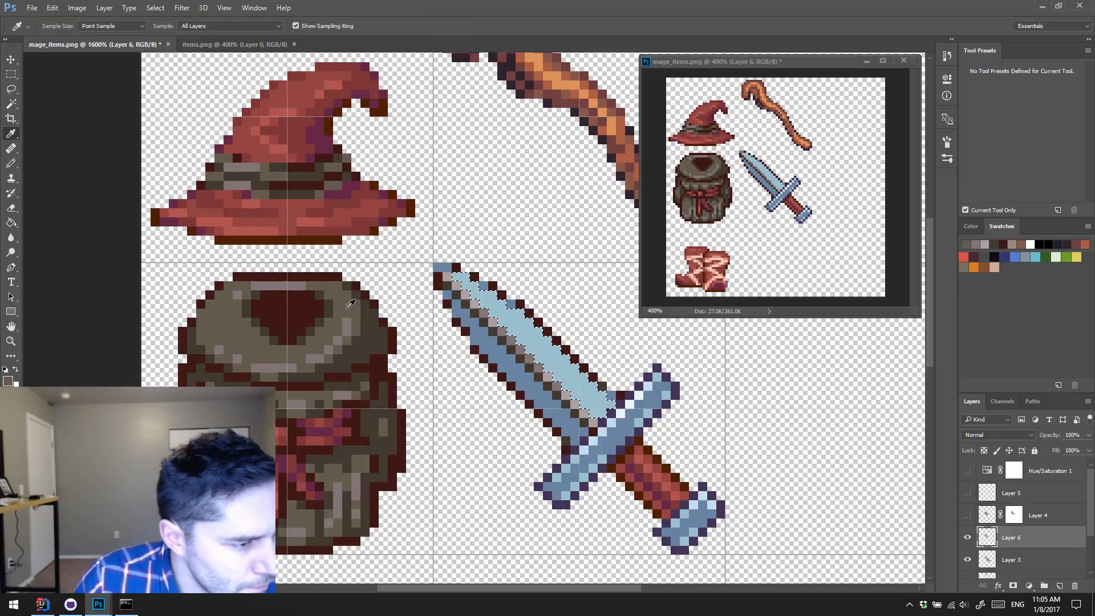
{"action": "key", "text": "alt+BackSpace"}
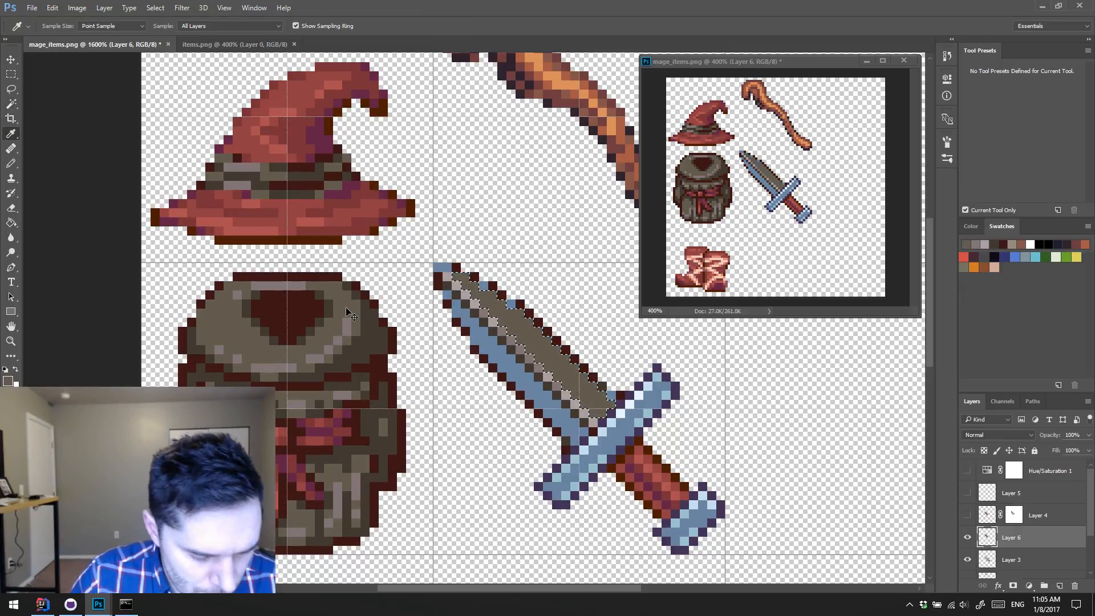
{"action": "key", "text": "ctrl+d"}
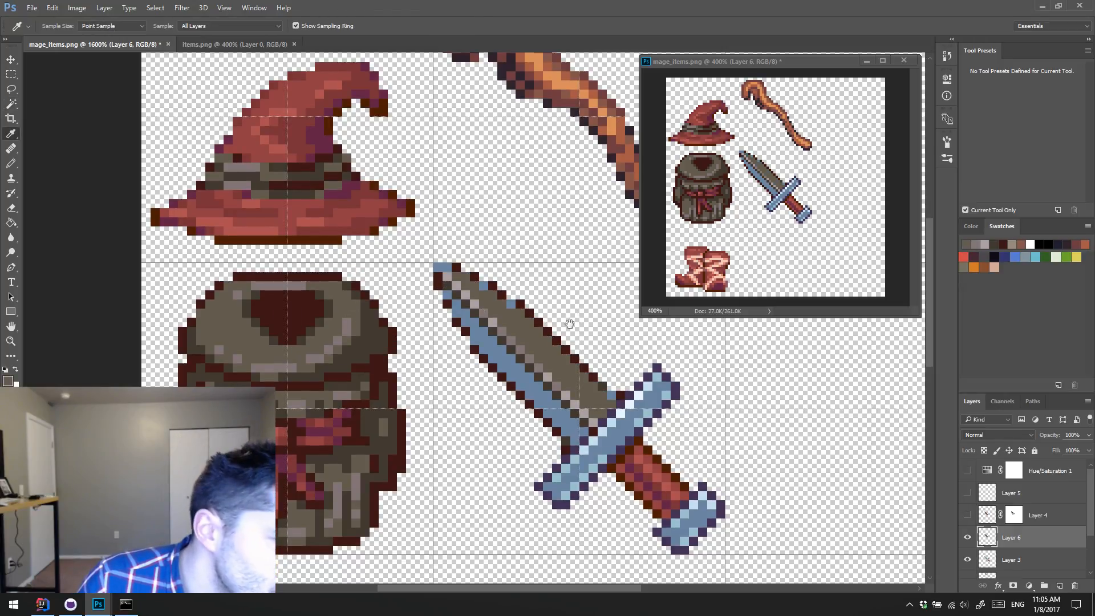
Step: Sample the backpack's dark brown and examine the shading of the hammers and neighboring weapons in items.png at 1200%
{"action": "left_click_drag", "start_coordinate": [568, 350], "coordinate": [481, 332]}
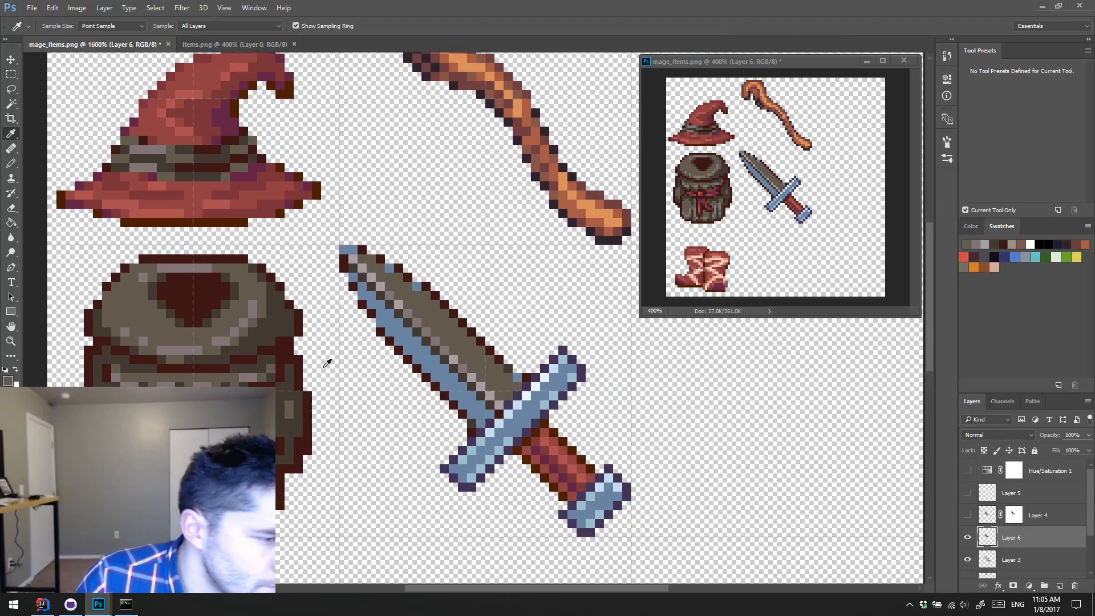
{"action": "left_click", "coordinate": [280, 318]}
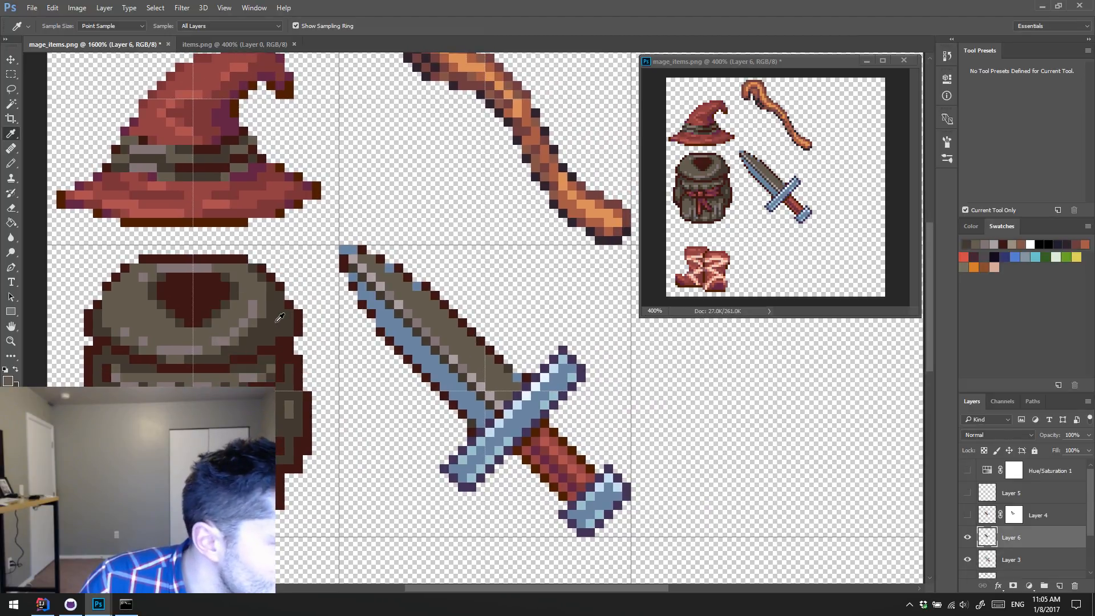
{"action": "left_click", "coordinate": [206, 44]}
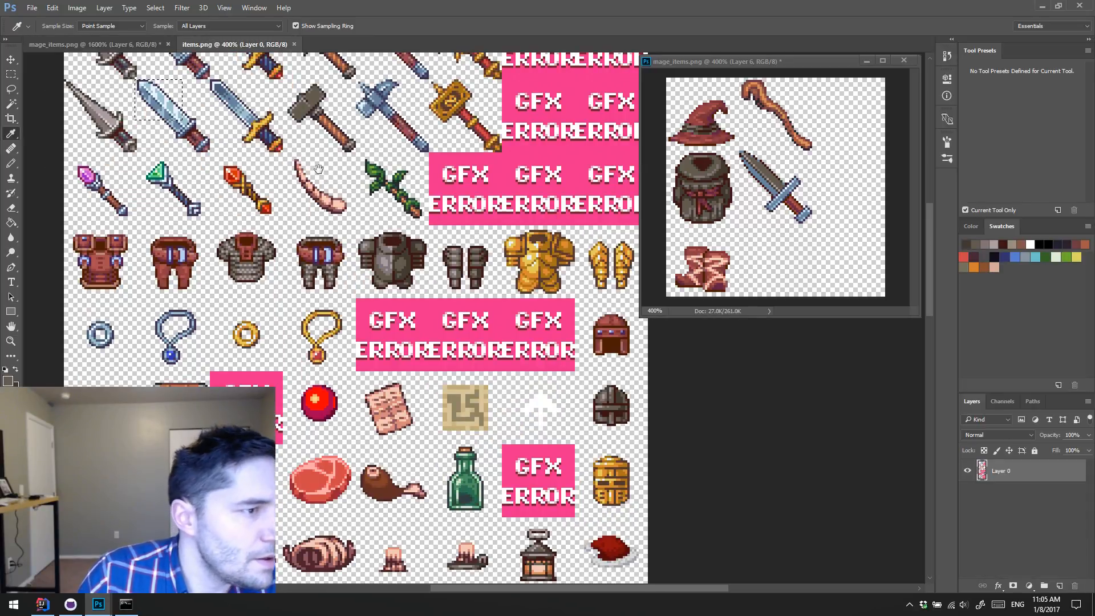
{"action": "scroll", "coordinate": [382, 274], "scroll_direction": "up", "scroll_amount": 3}
{"action": "key", "text": "z"}
{"action": "left_click", "coordinate": [368, 327]}
{"action": "left_click", "coordinate": [368, 327]}
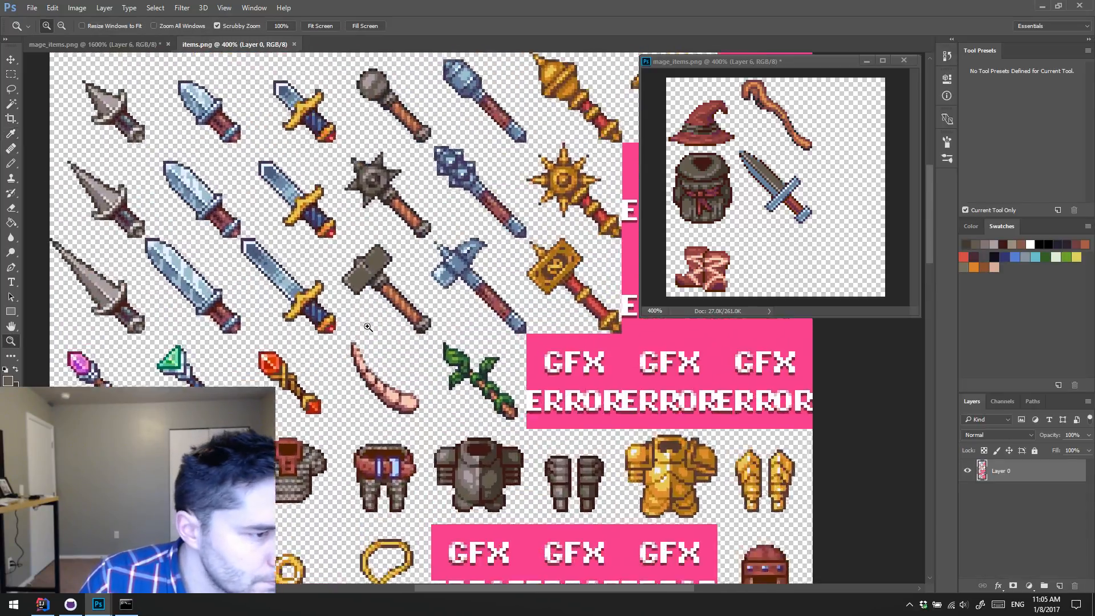
{"action": "left_click", "coordinate": [368, 327]}
{"action": "left_click", "coordinate": [368, 326]}
{"action": "left_click", "coordinate": [368, 327]}
{"action": "left_click_drag", "start_coordinate": [407, 265], "coordinate": [339, 331]}
{"action": "left_click_drag", "start_coordinate": [542, 284], "coordinate": [505, 282]}
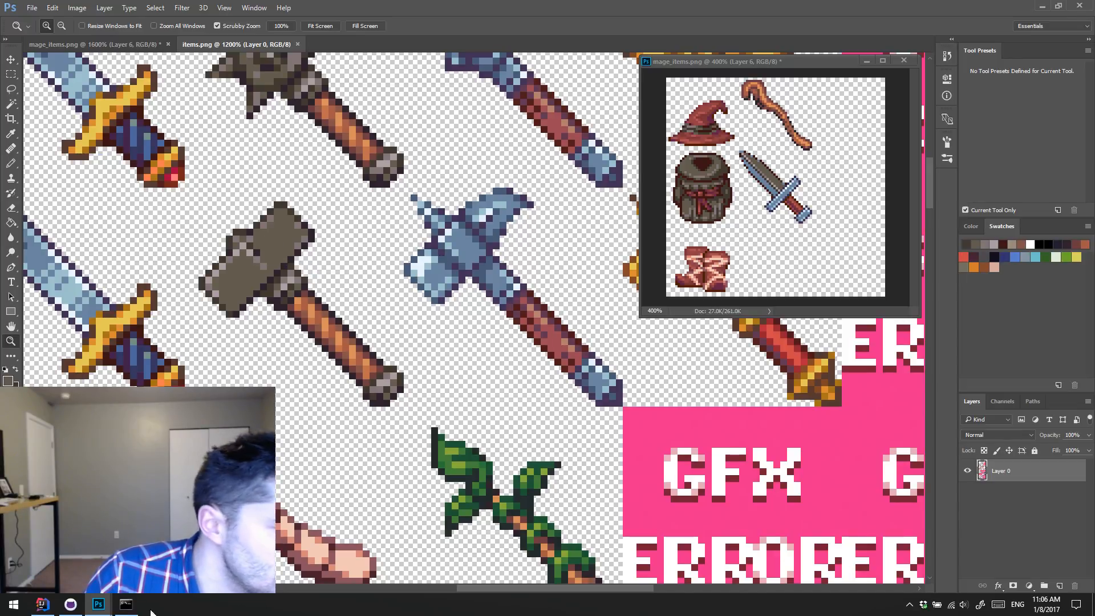
{"action": "left_click", "coordinate": [126, 46]}
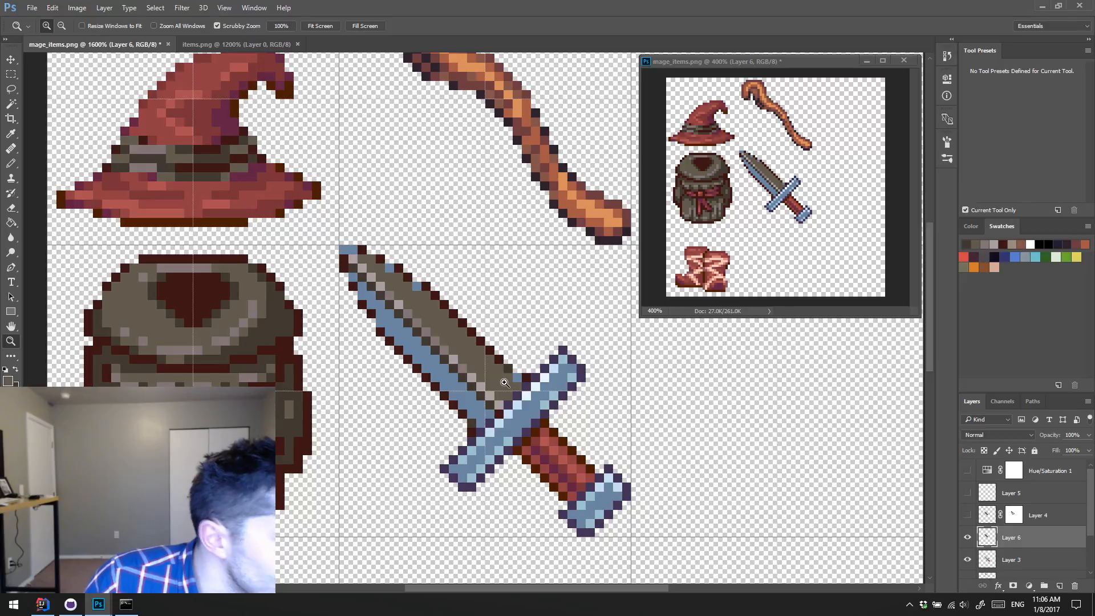
Step: Recolor the ridge's dark line with the outline maroon and fill the blade's blue lower half with the backpack's dark brown
{"action": "key", "text": "b"}
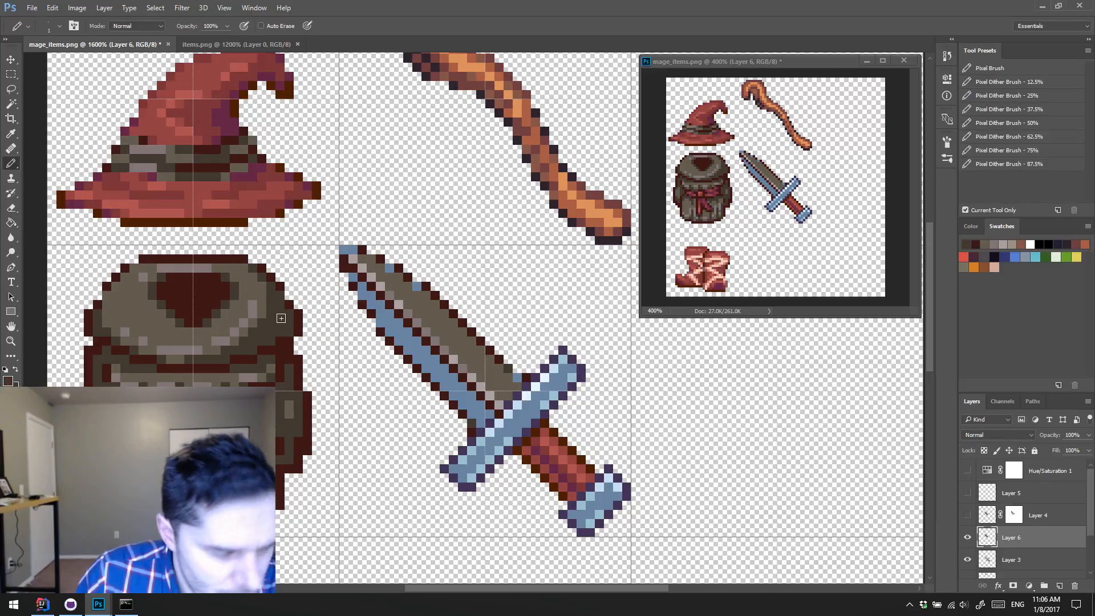
{"action": "key", "text": "g"}
{"action": "left_click", "coordinate": [414, 350]}
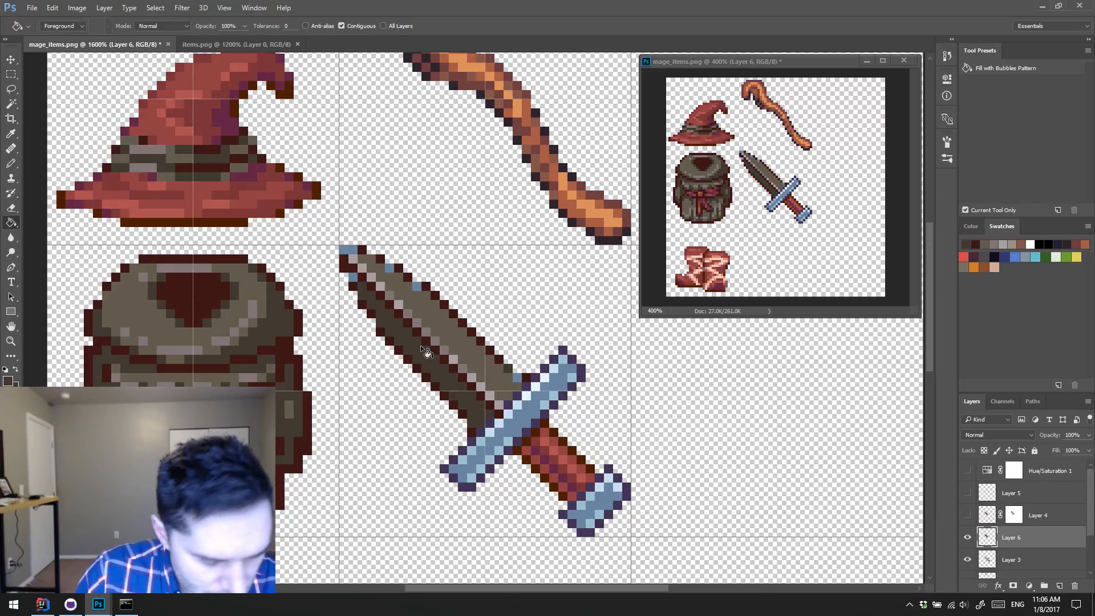
Step: Recolor the leftover blue pixels at the blade's tip, along its upper edge and beside the guard with the backpack's browns
{"action": "key", "text": "b"}
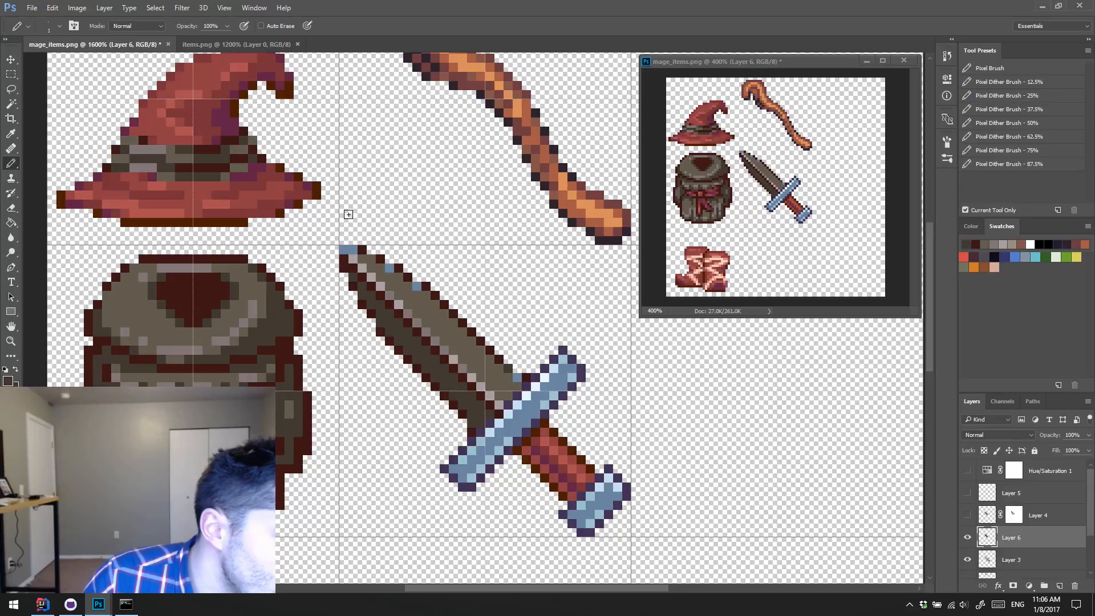
{"action": "left_click", "coordinate": [371, 256], "text": "alt"}
{"action": "left_click_drag", "start_coordinate": [346, 250], "coordinate": [349, 251]}
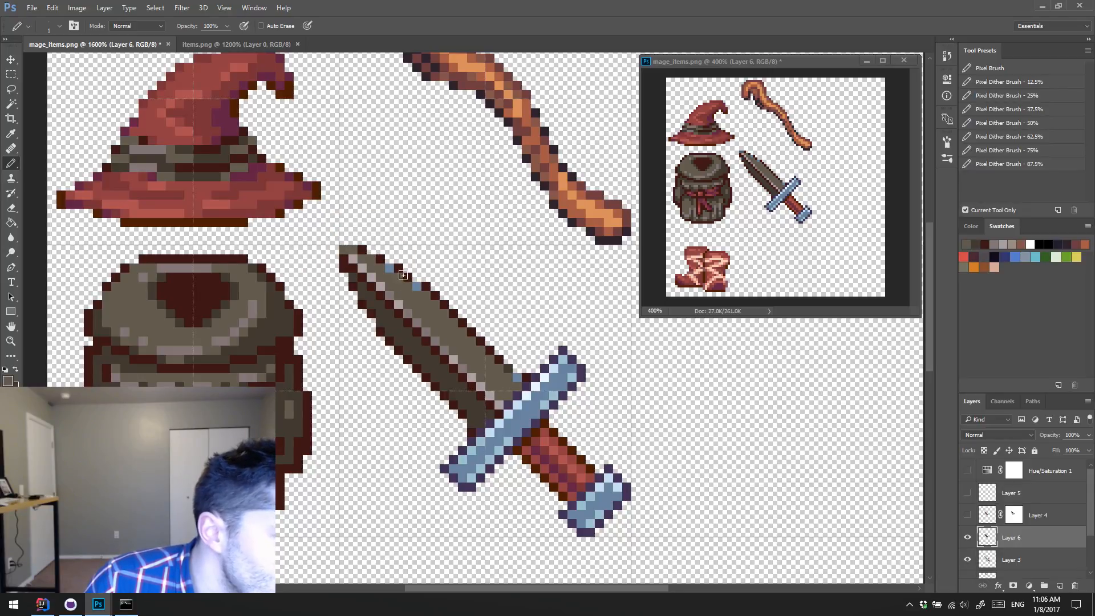
{"action": "left_click", "coordinate": [388, 267]}
{"action": "left_click", "coordinate": [417, 286]}
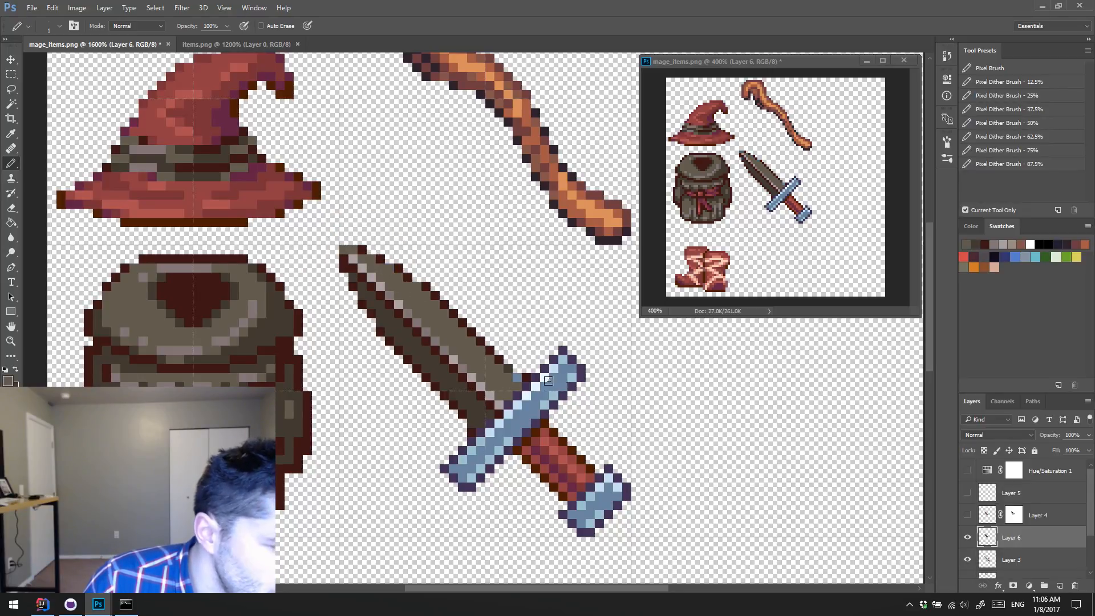
{"action": "left_click", "coordinate": [516, 379]}
{"action": "left_click", "coordinate": [510, 372], "text": "alt"}
{"action": "left_click", "coordinate": [516, 372]}
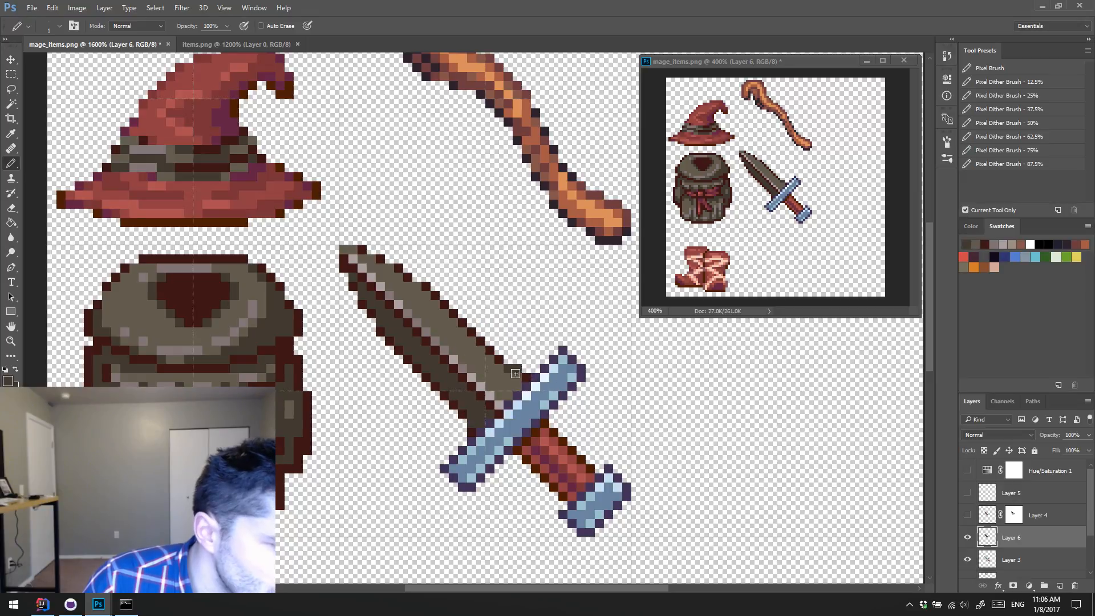
Step: Retouch the pixels on the blade's upper edge near the tip with the backpack's dark brown
{"action": "key", "text": "e"}
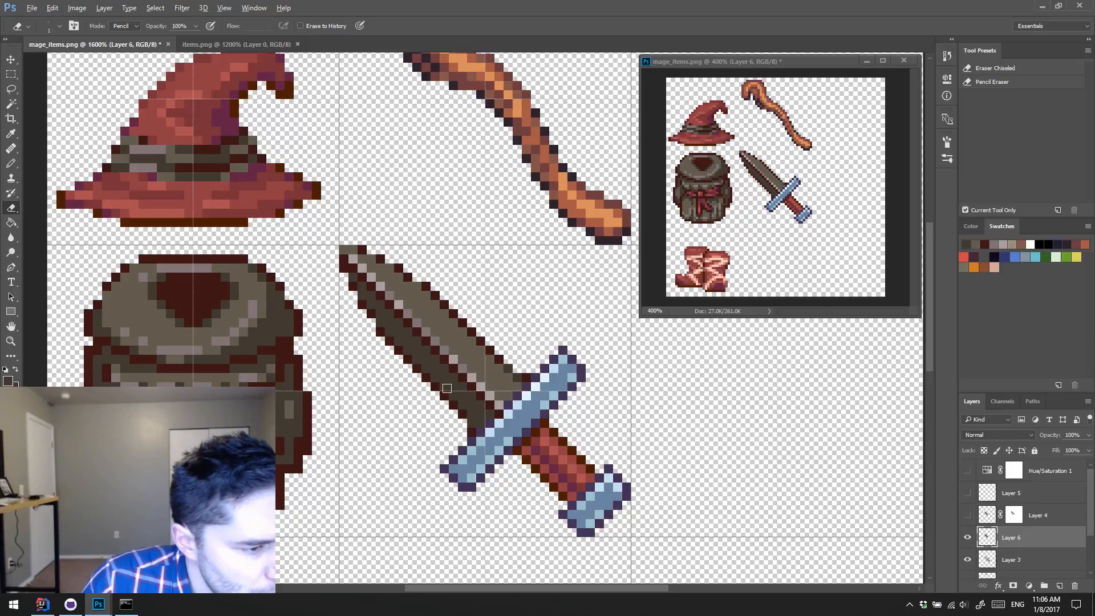
{"action": "key", "text": "b"}
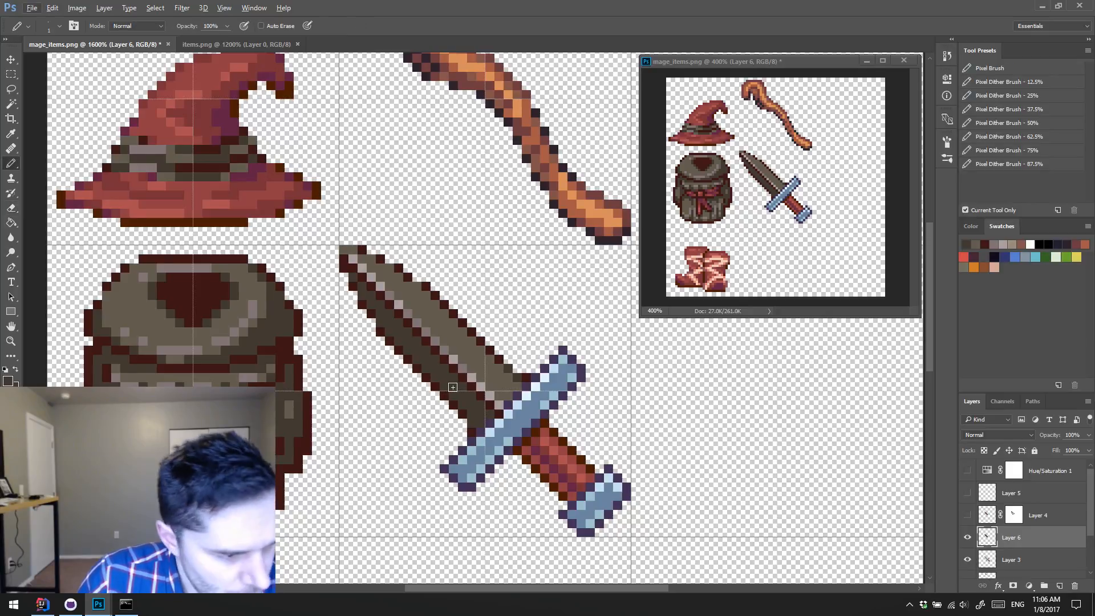
{"action": "left_click", "coordinate": [397, 267]}
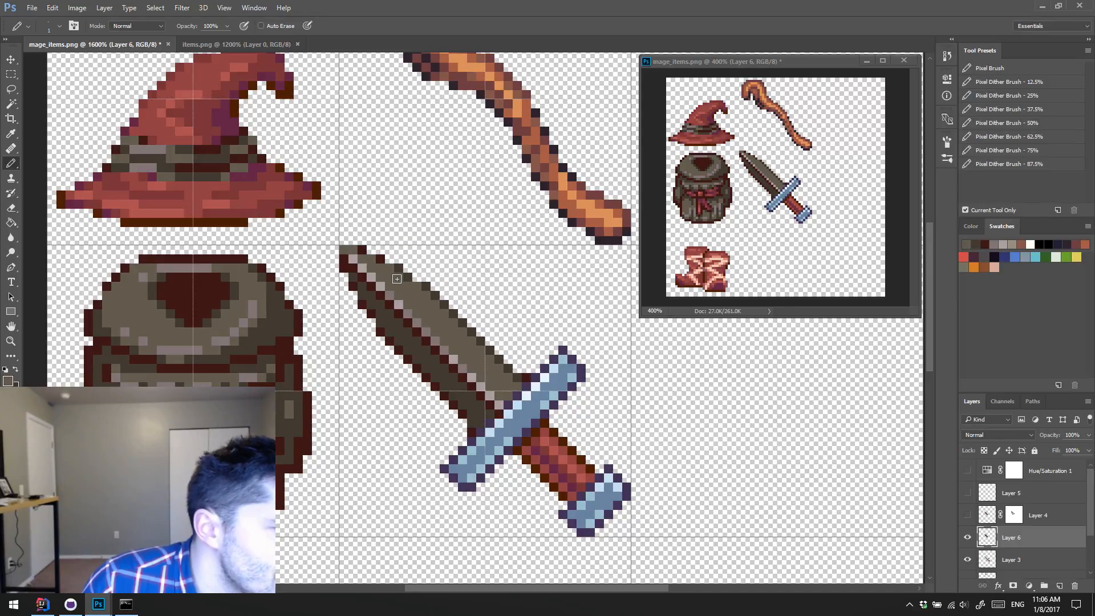
{"action": "left_click", "coordinate": [399, 264]}
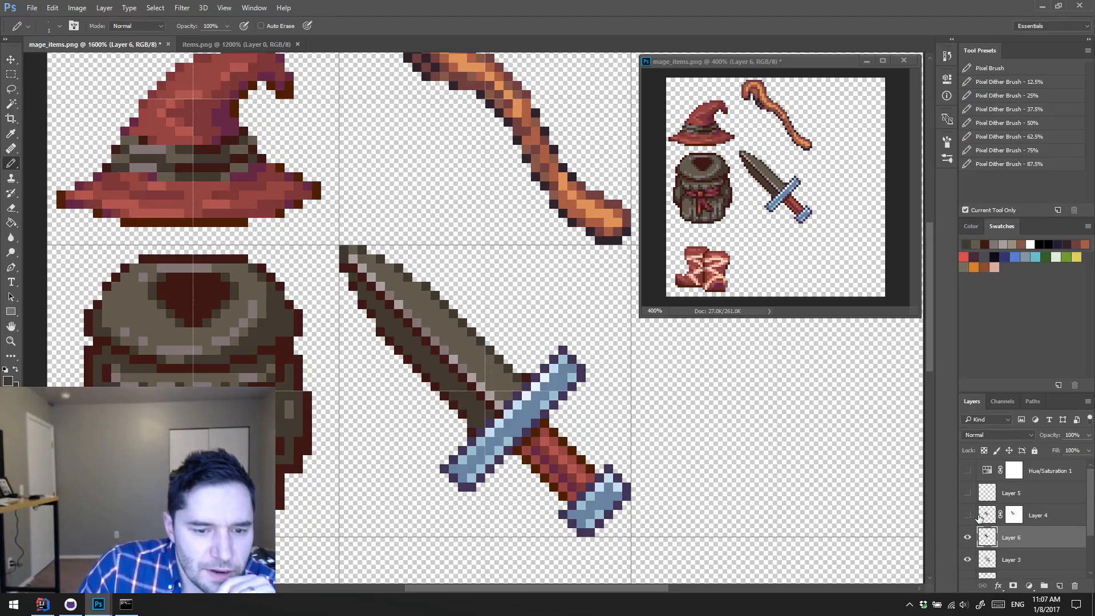
Step: Add a layer mask to Layer 6
{"action": "right_click", "coordinate": [1014, 517]}
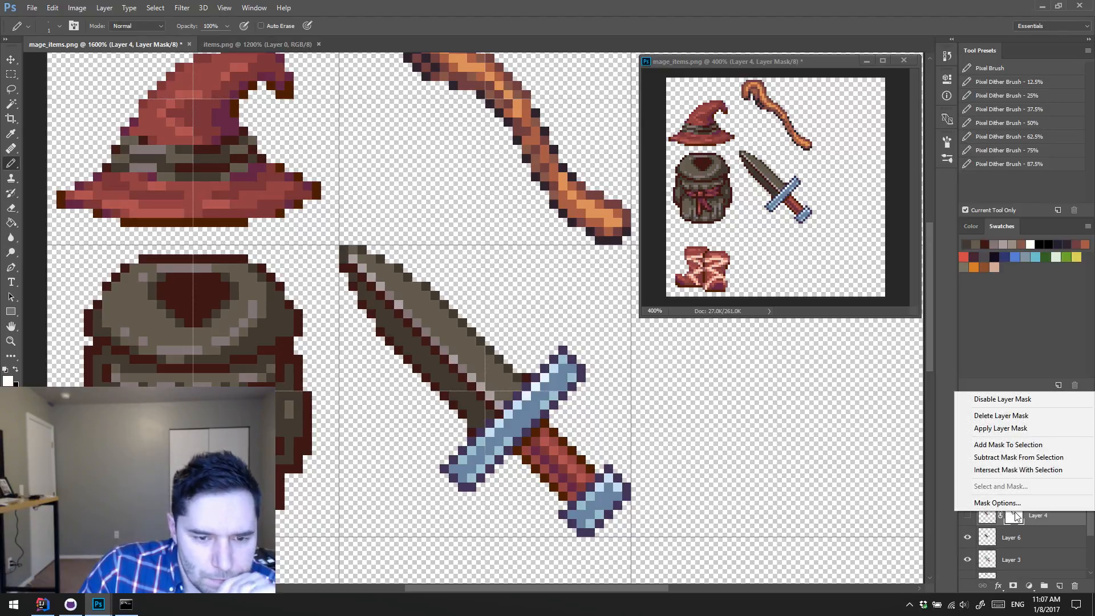
{"action": "left_click", "coordinate": [1021, 540]}
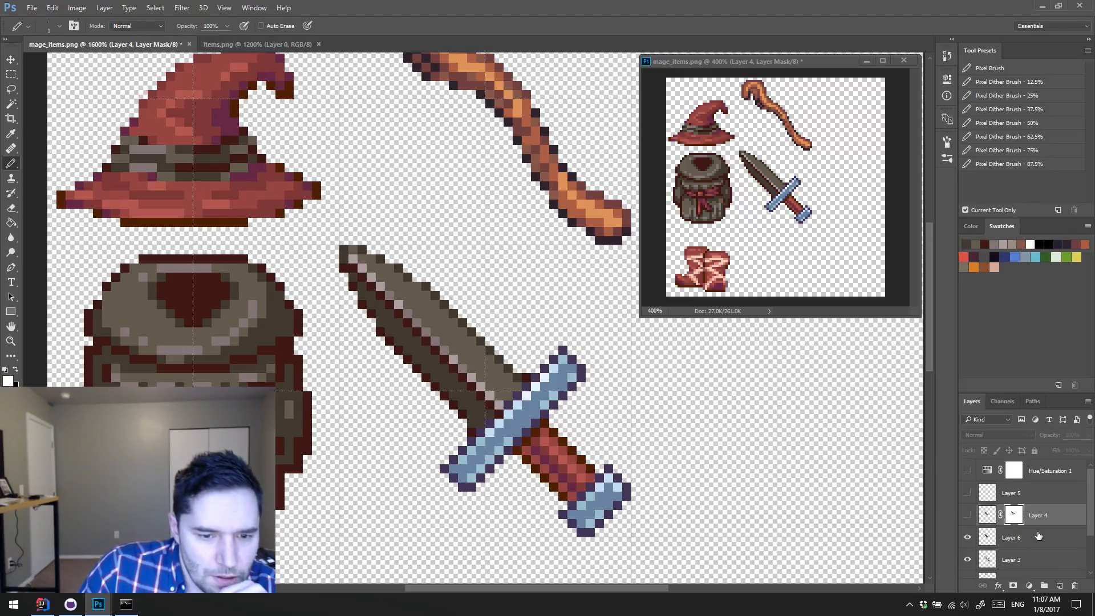
{"action": "left_click", "coordinate": [1039, 536]}
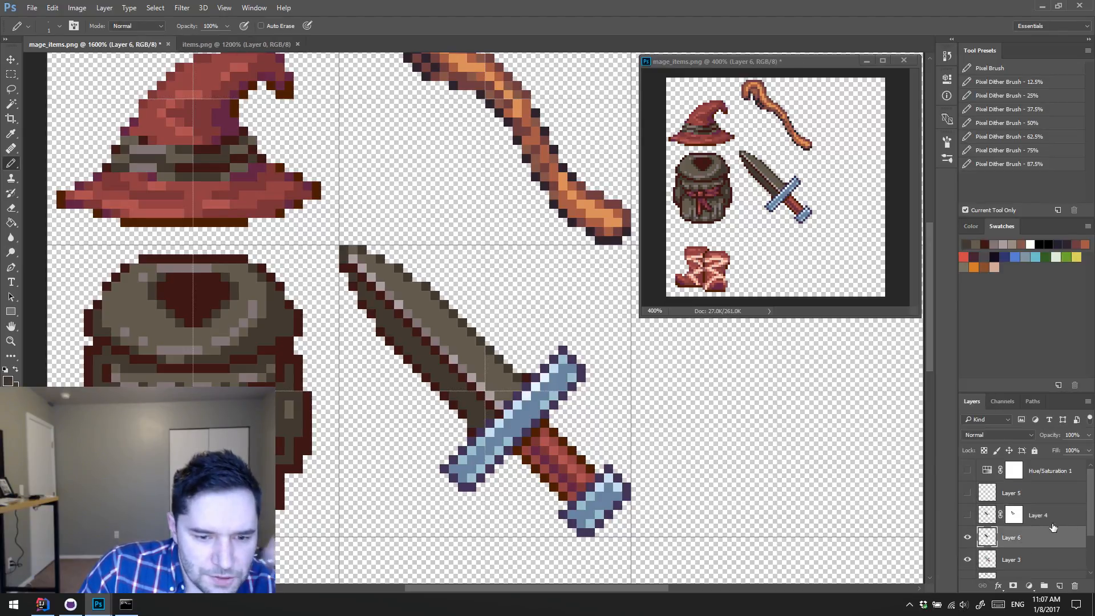
{"action": "left_click", "coordinate": [1015, 586]}
Step: Try to copy Layer 4's mask onto Layer 6's mask, and undo the paste
{"action": "left_click", "coordinate": [1015, 517]}
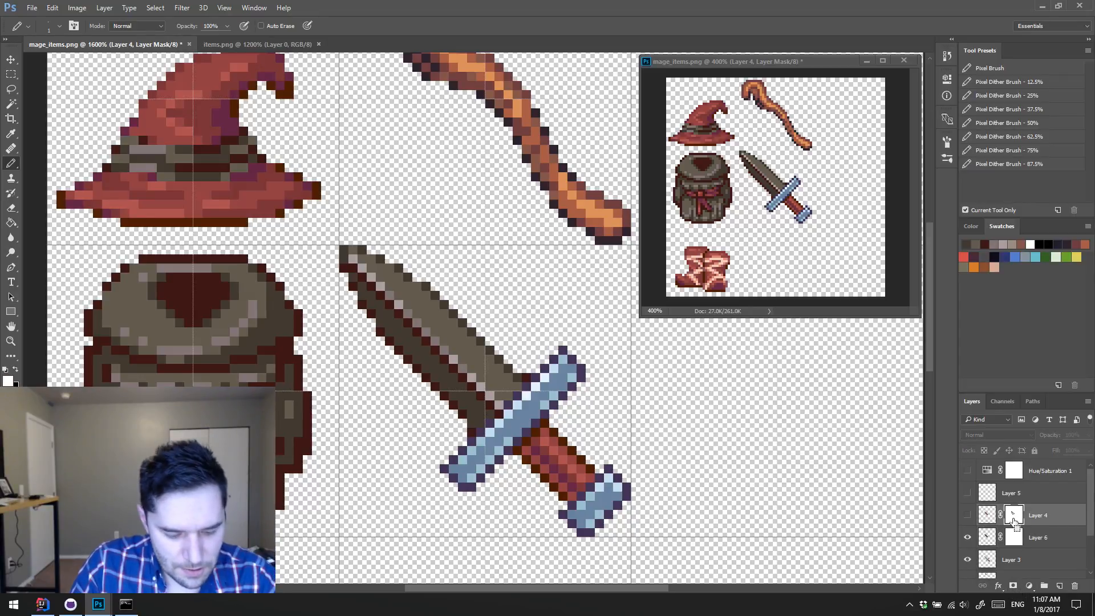
{"action": "scroll", "coordinate": [1018, 539], "scroll_direction": "down", "scroll_amount": 1}
{"action": "left_click", "coordinate": [1018, 539]}
{"action": "left_click", "coordinate": [1013, 516]}
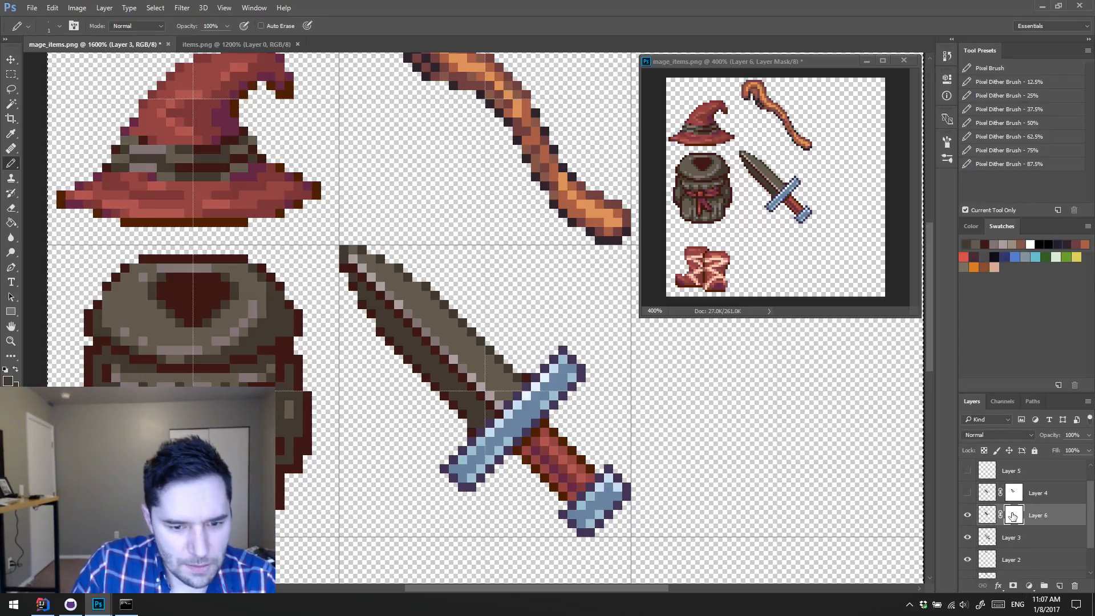
{"action": "key", "text": "ctrl+v"}
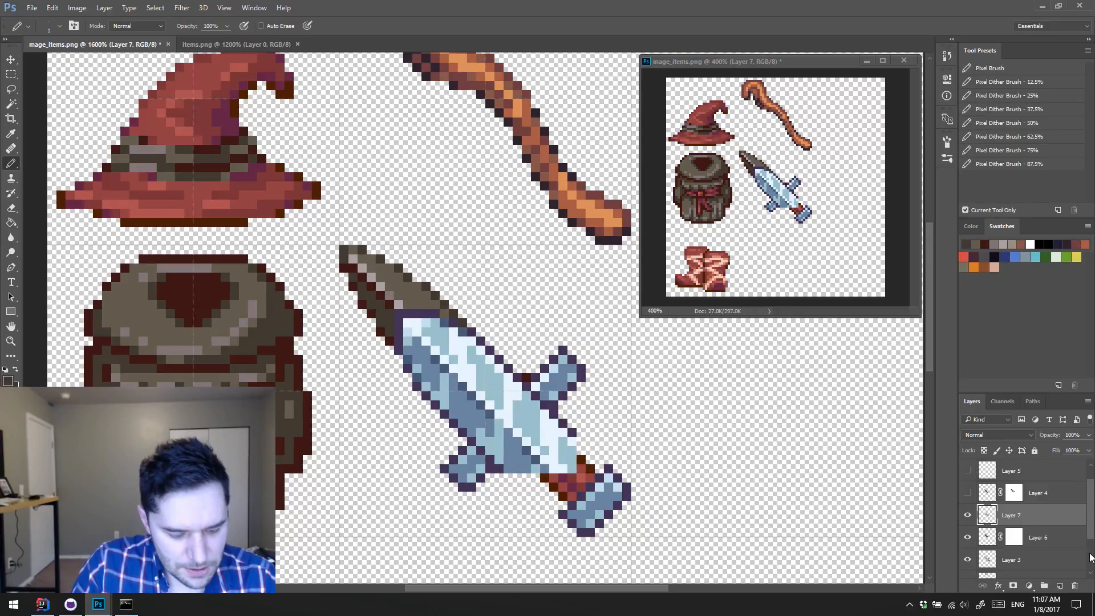
{"action": "key", "text": "ctrl+z"}
Step: Copy the contents of Layer 4's mask and try to paste them into Layer 6's mask, undoing each pasted layer
{"action": "left_click", "coordinate": [1016, 498]}
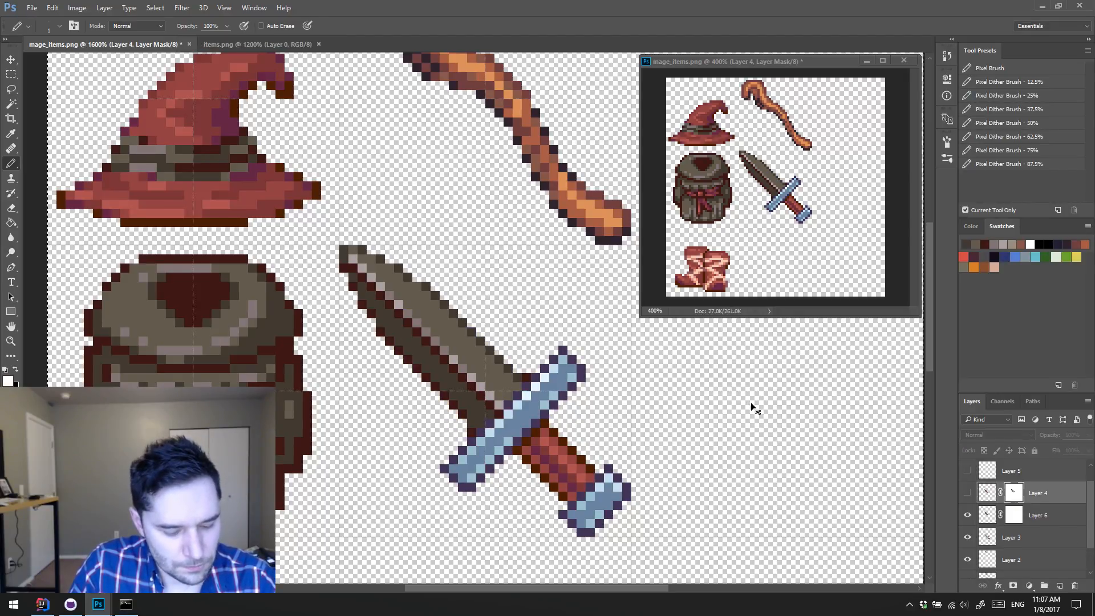
{"action": "left_click", "coordinate": [1014, 515]}
{"action": "left_click", "coordinate": [967, 493]}
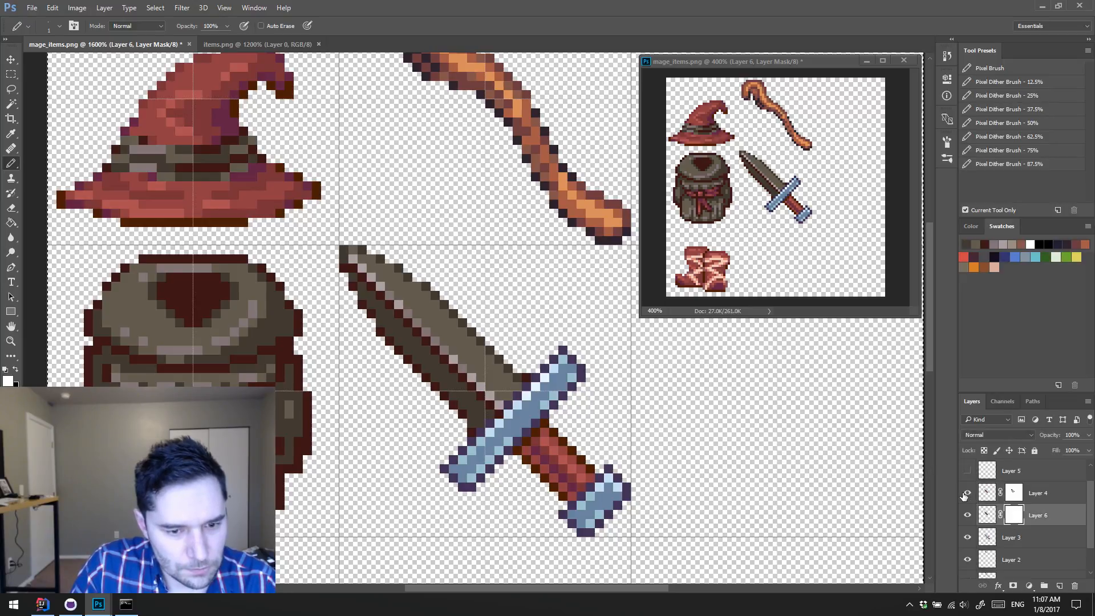
{"action": "scroll", "coordinate": [1021, 492], "scroll_direction": "down", "scroll_amount": 1}
{"action": "left_click", "coordinate": [1020, 475]}
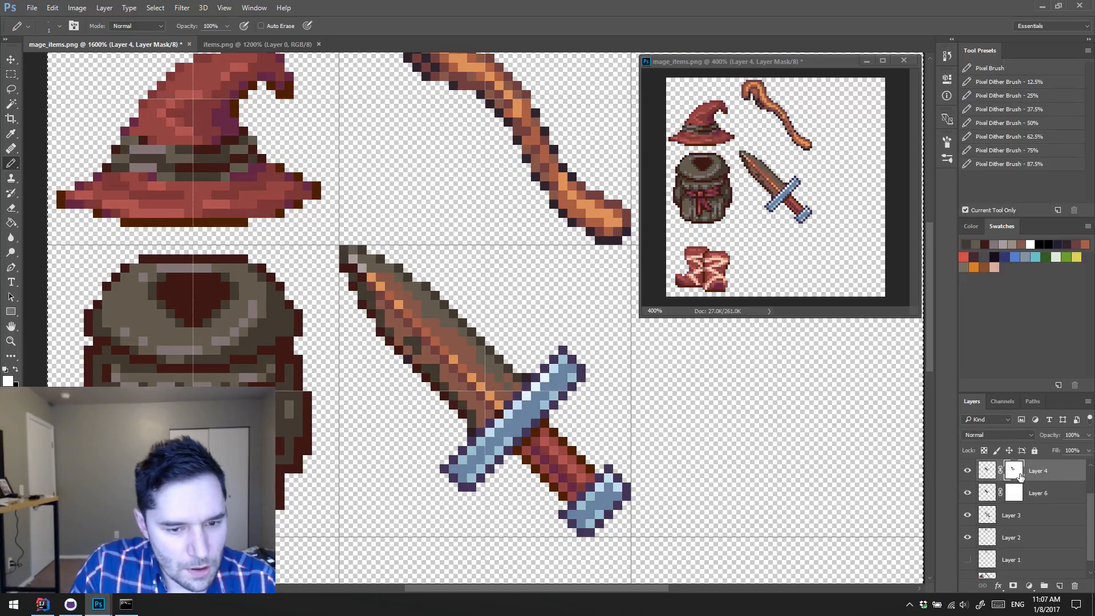
{"action": "scroll", "coordinate": [922, 464], "scroll_direction": "right", "scroll_amount": 1}
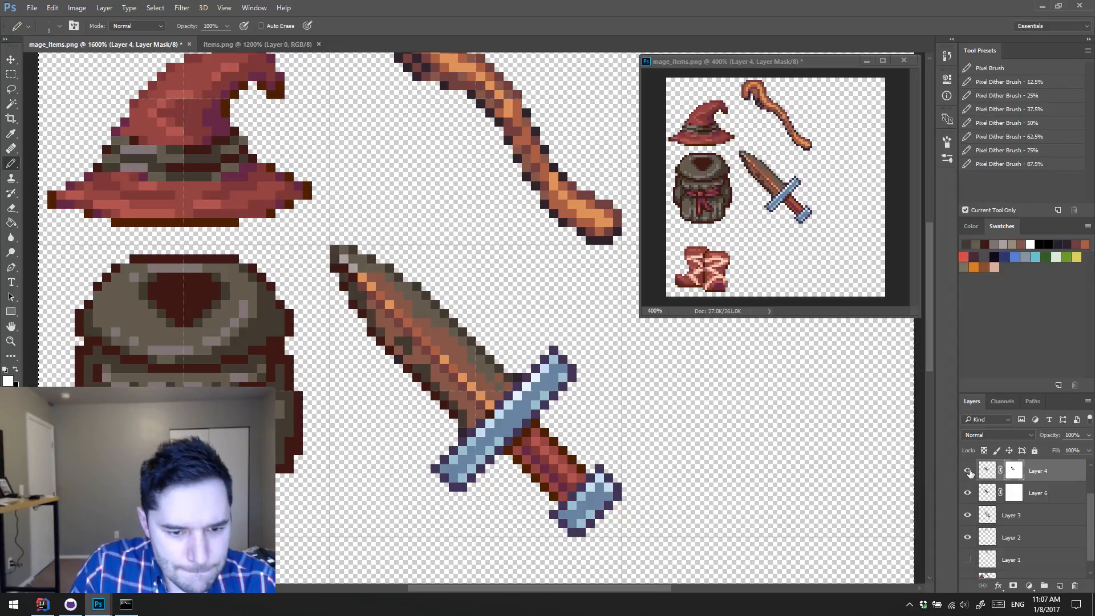
{"action": "left_click", "coordinate": [969, 472]}
{"action": "left_click", "coordinate": [1011, 492]}
{"action": "key", "text": "ctrl+v"}
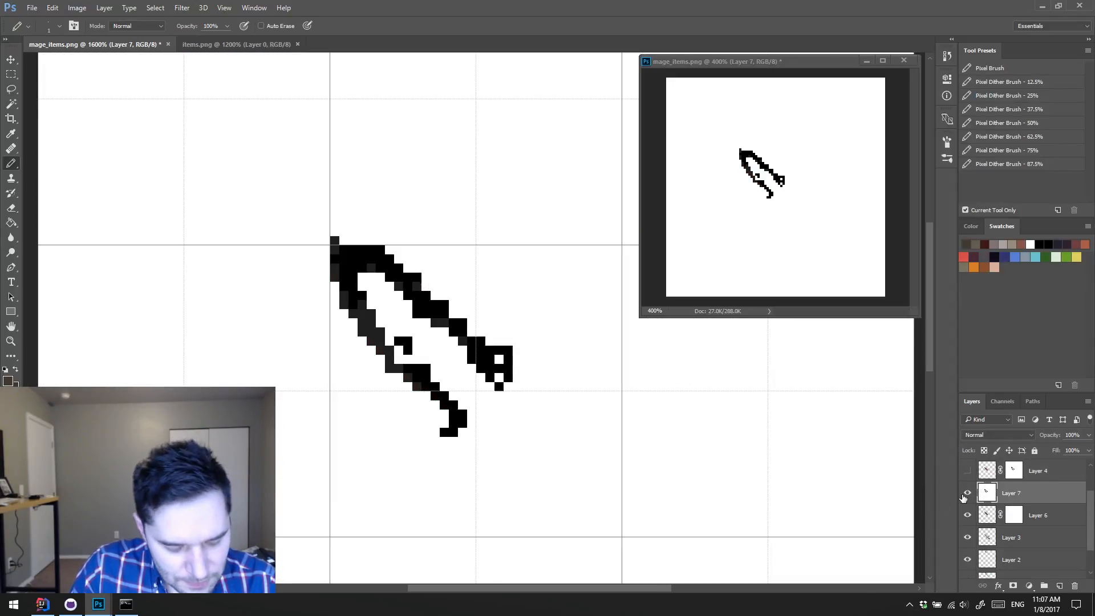
{"action": "key", "text": "ctrl+z"}
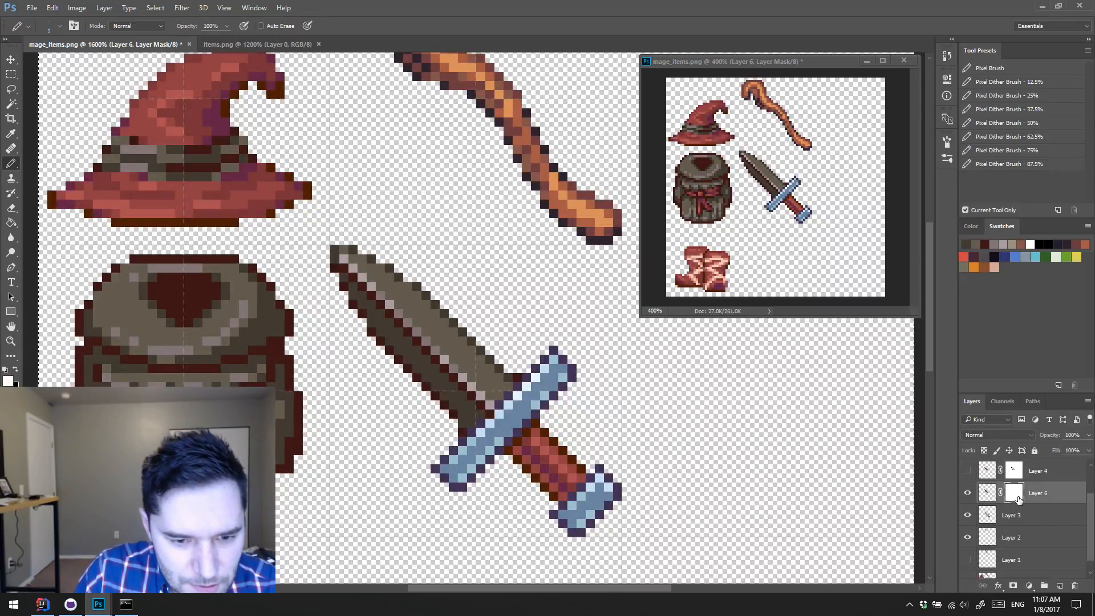
{"action": "left_click", "coordinate": [1014, 495]}
{"action": "key", "text": "ctrl+v"}
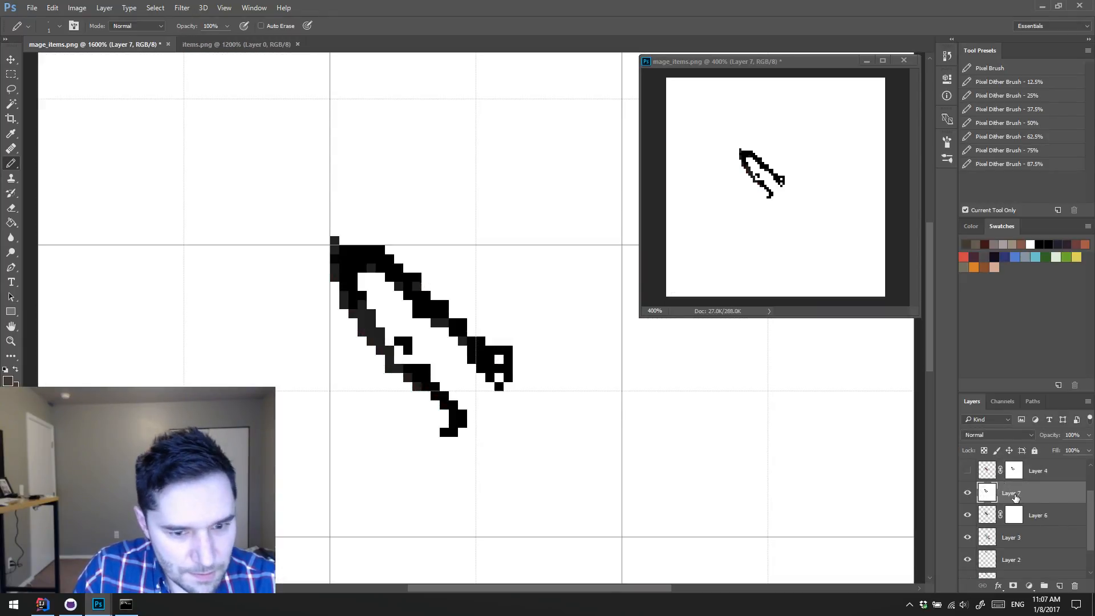
{"action": "key", "text": "ctrl+z"}
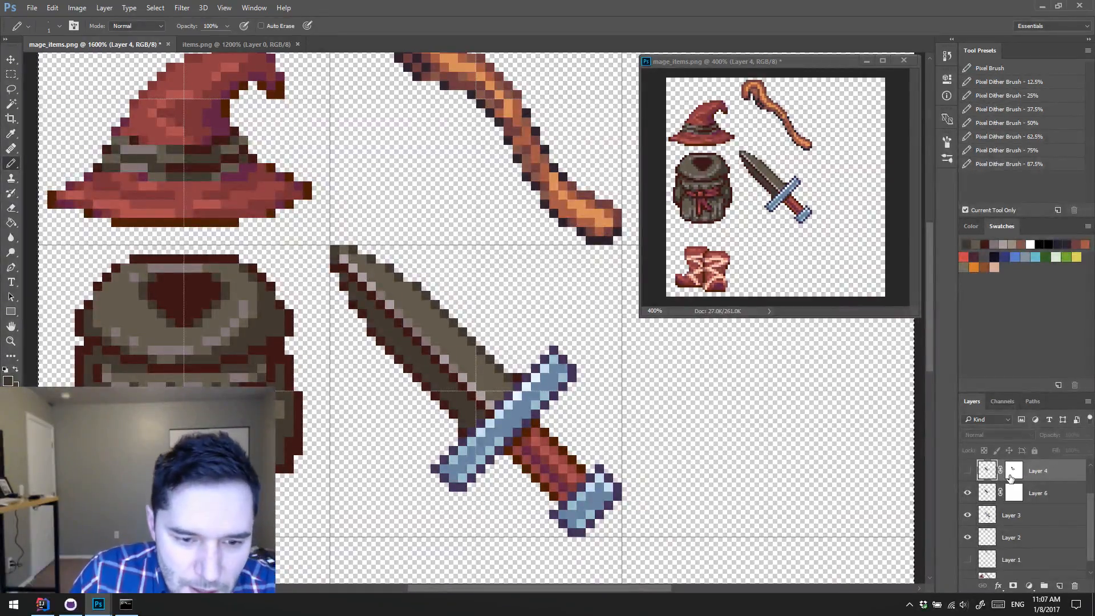
Step: Try painting black on Layer 6's pixels along the blade's upper edge near the tip, and undo the strokes
{"action": "scroll", "coordinate": [1011, 478], "scroll_direction": "up", "scroll_amount": 1}
{"action": "left_click", "coordinate": [990, 516]}
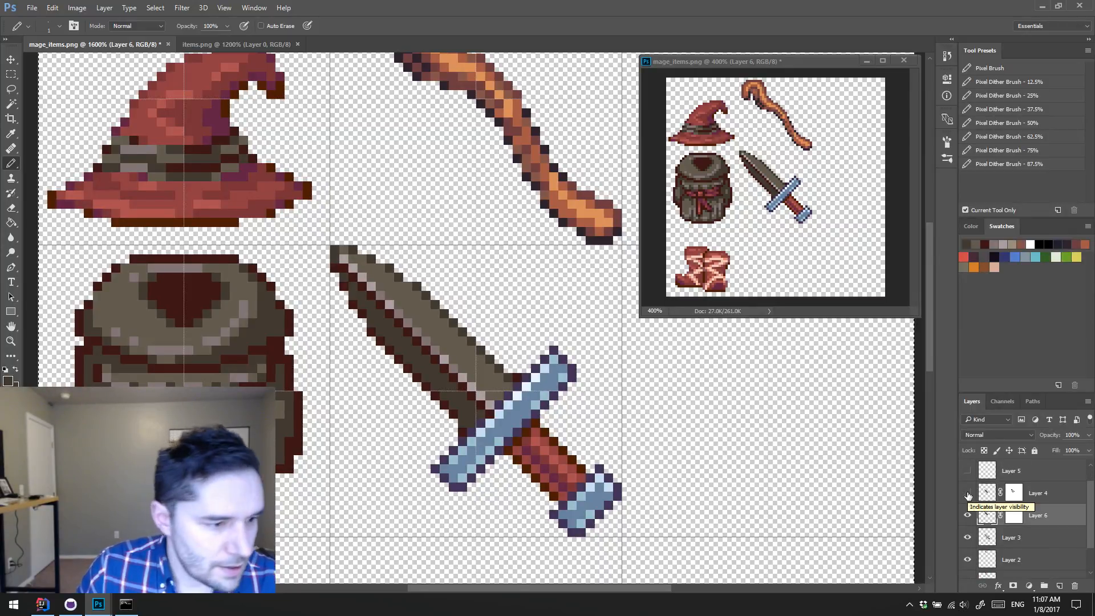
{"action": "key", "text": "d"}
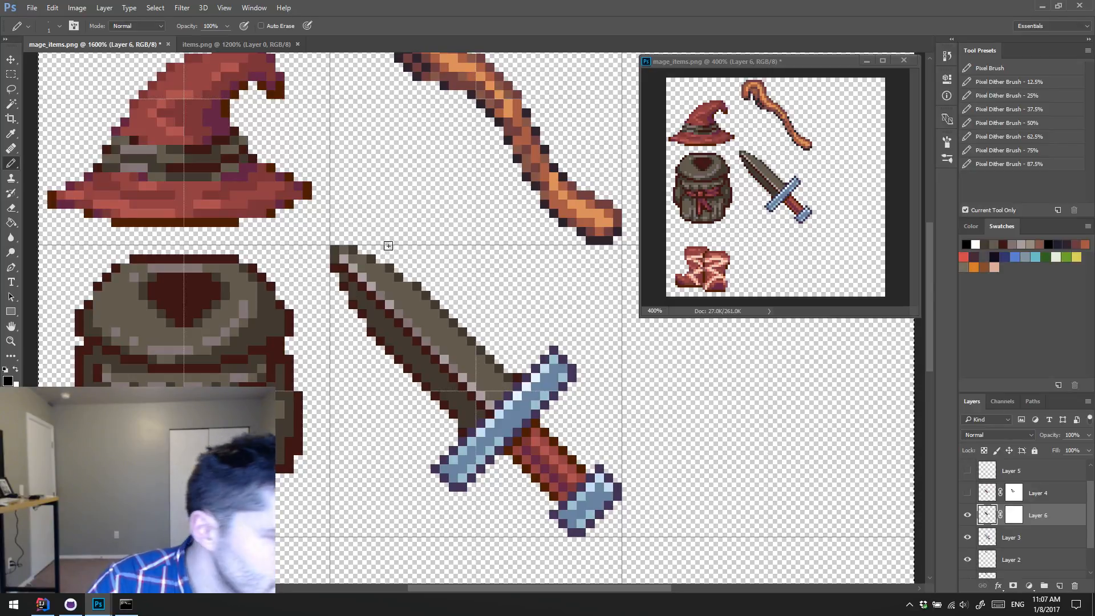
{"action": "left_click_drag", "start_coordinate": [380, 260], "coordinate": [397, 276]}
{"action": "left_click", "coordinate": [399, 277]}
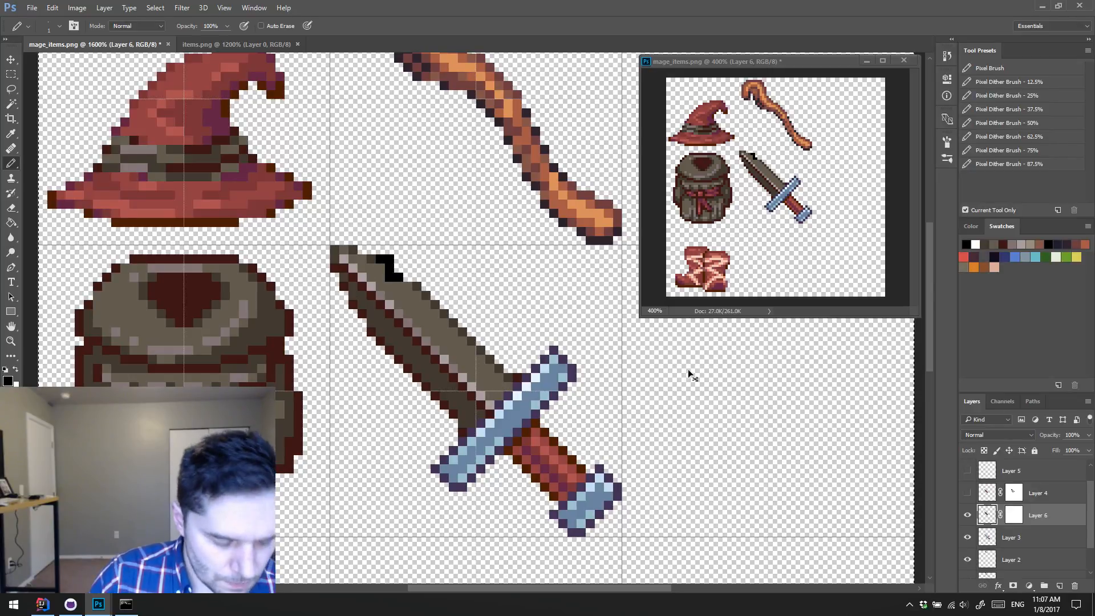
{"action": "key", "text": "ctrl+alt+z"}
{"action": "key", "text": "ctrl+alt+z"}
Step: Paint black on Layer 6's mask along the blade's upper and lower edges to reveal the blue steel beneath
{"action": "left_click", "coordinate": [1013, 517]}
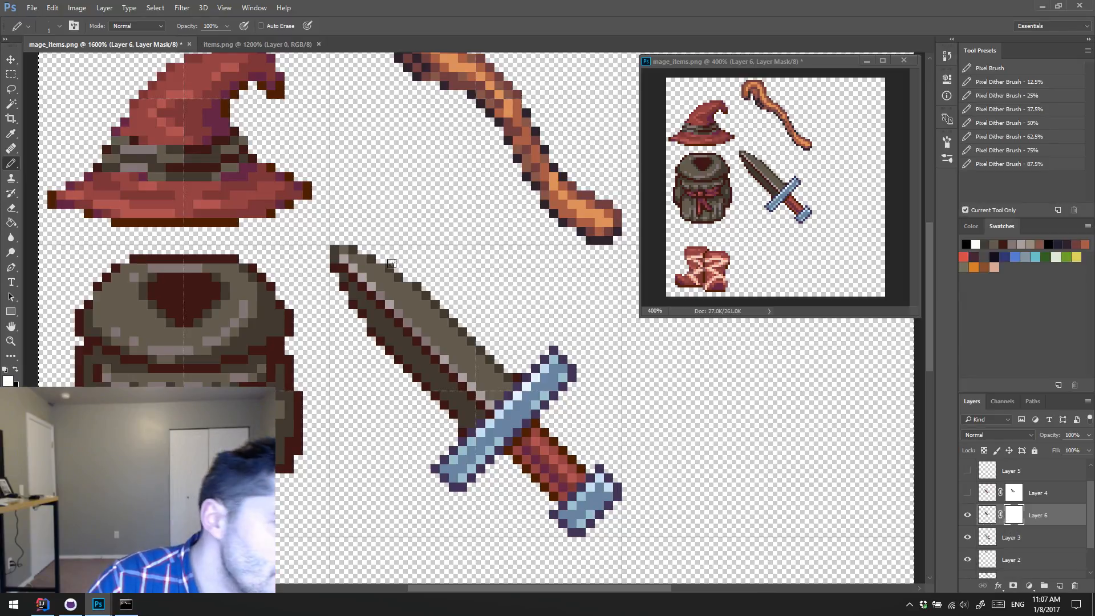
{"action": "left_click_drag", "start_coordinate": [404, 279], "coordinate": [351, 252]}
{"action": "left_click_drag", "start_coordinate": [409, 292], "coordinate": [488, 358]}
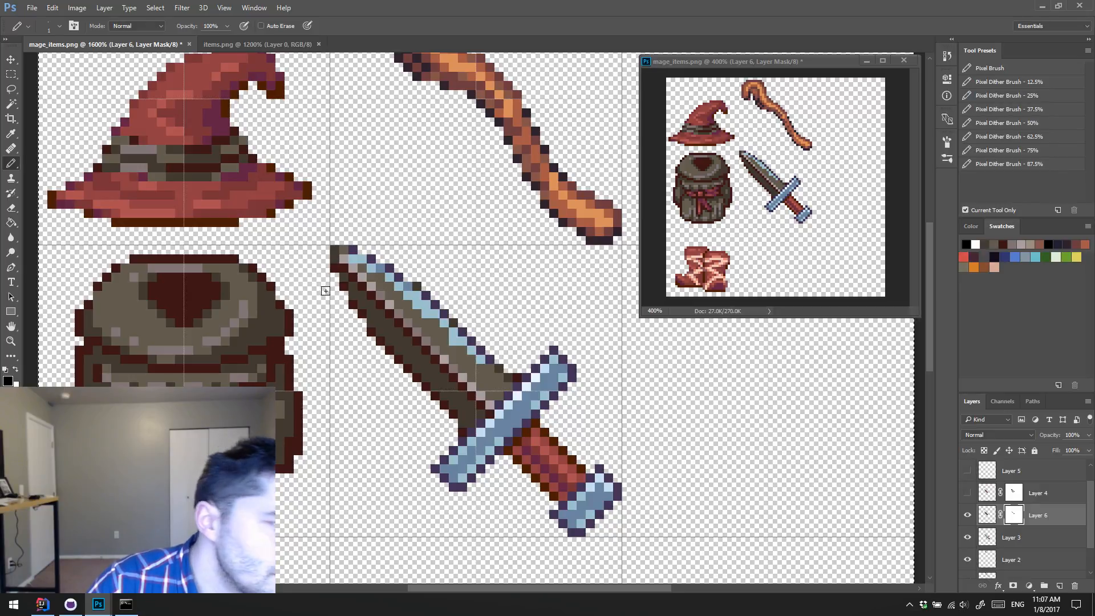
{"action": "mouse_move", "coordinate": [335, 251]}
{"action": "left_mouse_down"}
{"action": "mouse_move", "coordinate": [362, 328]}
{"action": "mouse_move", "coordinate": [401, 375]}
{"action": "left_mouse_up"}
{"action": "mouse_move", "coordinate": [374, 333]}
{"action": "left_mouse_down"}
{"action": "mouse_move", "coordinate": [435, 387]}
{"action": "mouse_move", "coordinate": [417, 379]}
{"action": "mouse_move", "coordinate": [442, 405]}
{"action": "mouse_move", "coordinate": [443, 429]}
{"action": "mouse_move", "coordinate": [438, 396]}
{"action": "mouse_move", "coordinate": [465, 403]}
{"action": "mouse_move", "coordinate": [490, 353]}
{"action": "left_mouse_up"}
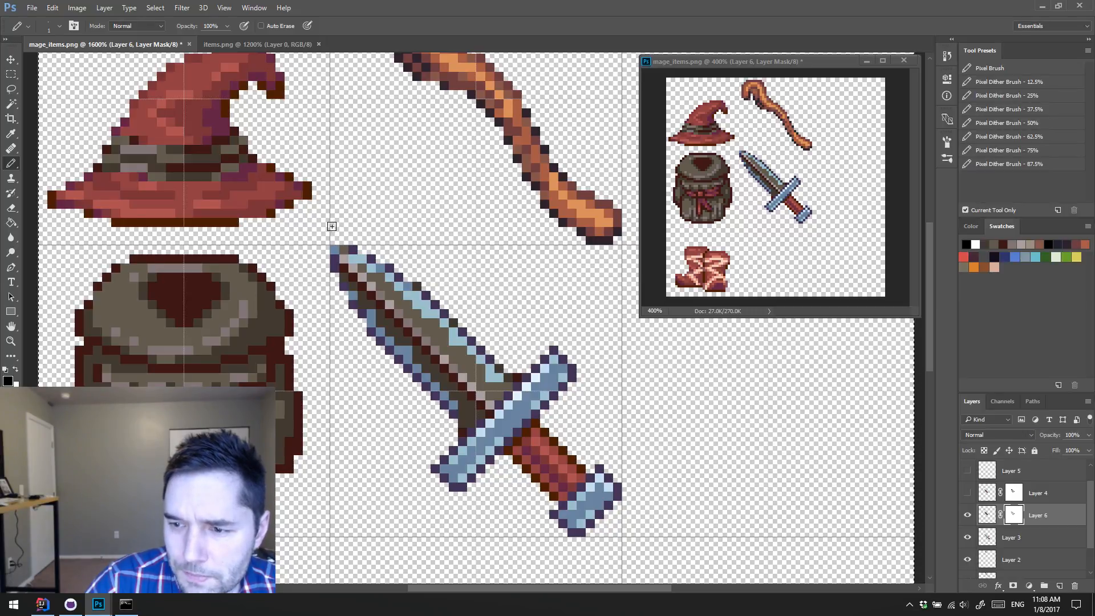
Step: Show Layer 4 and restore Layer 6's brown blade near the guard with white on its mask, undoing the last black touch-up
{"action": "left_click", "coordinate": [968, 496]}
{"action": "key", "text": "x"}
{"action": "mouse_move", "coordinate": [489, 378]}
{"action": "left_mouse_down"}
{"action": "mouse_move", "coordinate": [479, 356]}
{"action": "mouse_move", "coordinate": [508, 383]}
{"action": "left_mouse_up"}
{"action": "key", "text": "x"}
{"action": "left_click", "coordinate": [500, 365]}
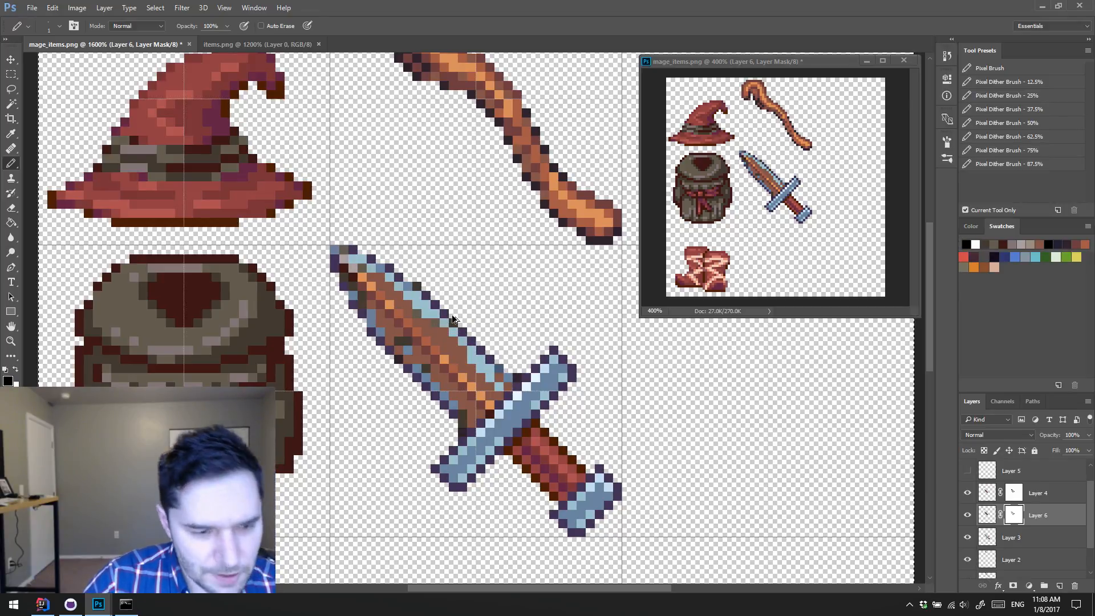
{"action": "key", "text": "ctrl+z"}
Step: Compare the blade with Layer 4 hidden and shown, and mask out more of Layer 4's wood texture along the blade's edges
{"action": "left_click", "coordinate": [1007, 493]}
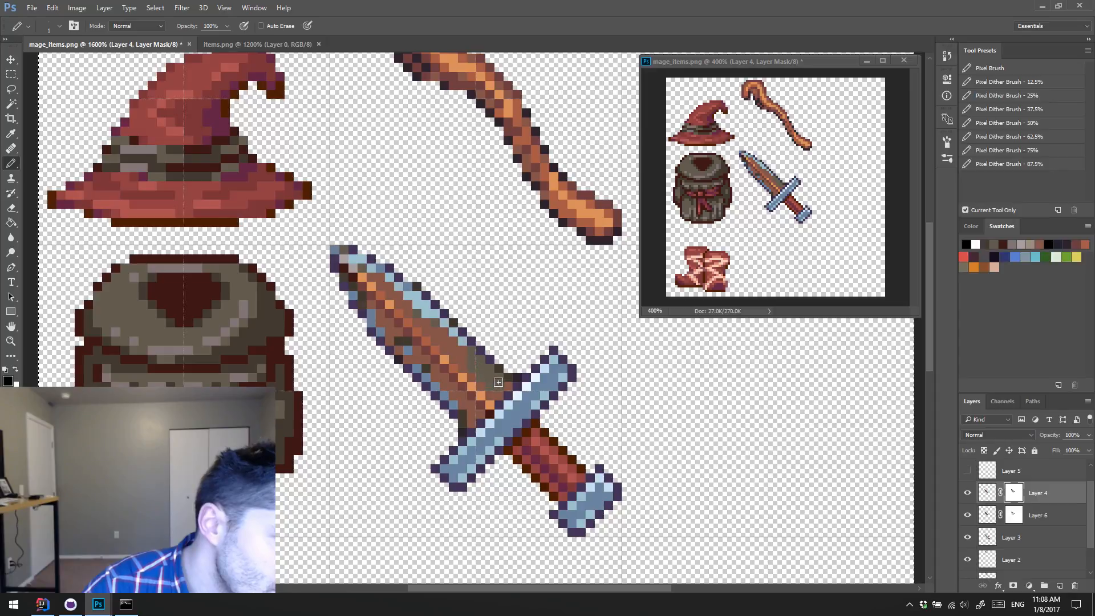
{"action": "left_click", "coordinate": [967, 493]}
{"action": "left_click", "coordinate": [970, 495]}
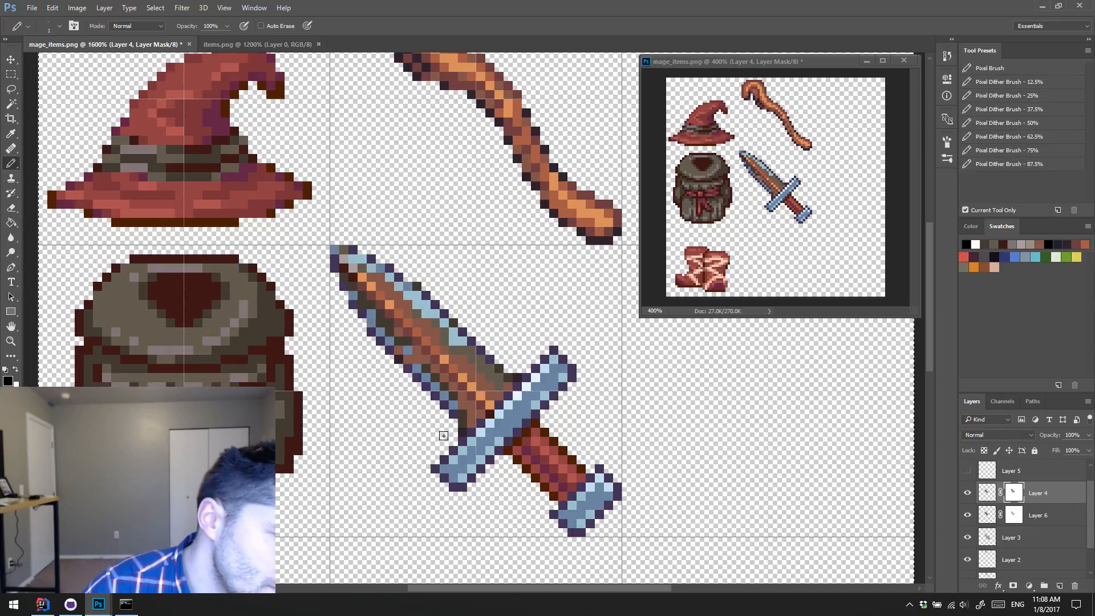
Step: Examine the blended steel, brown and wood pixels on the blade up close and at full dagger size
{"action": "key", "text": "z"}
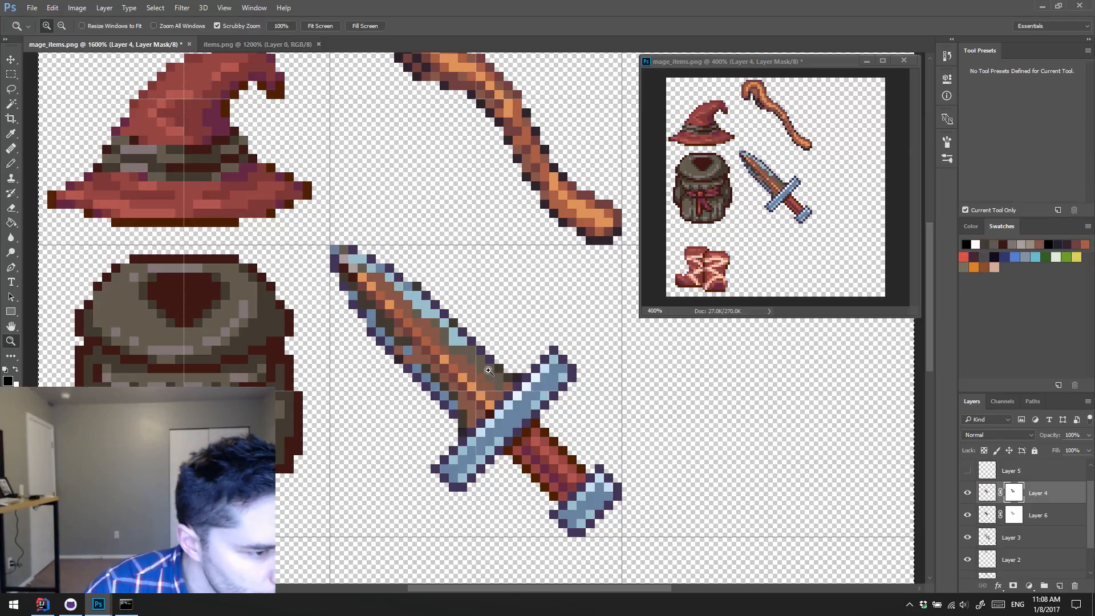
{"action": "left_click", "coordinate": [482, 367]}
{"action": "key", "text": "x"}
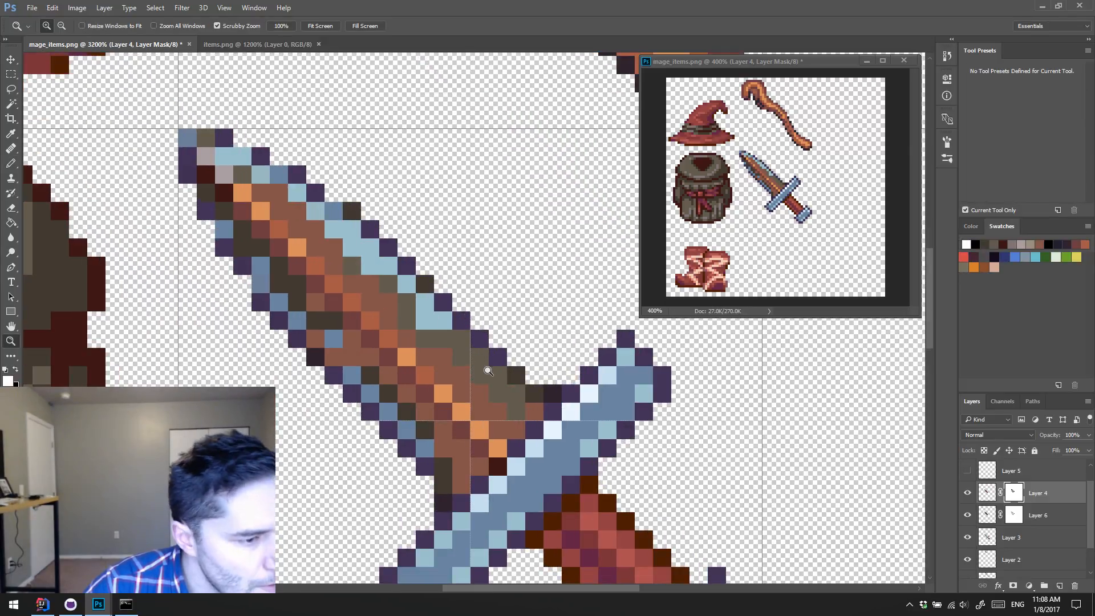
{"action": "key", "text": "b"}
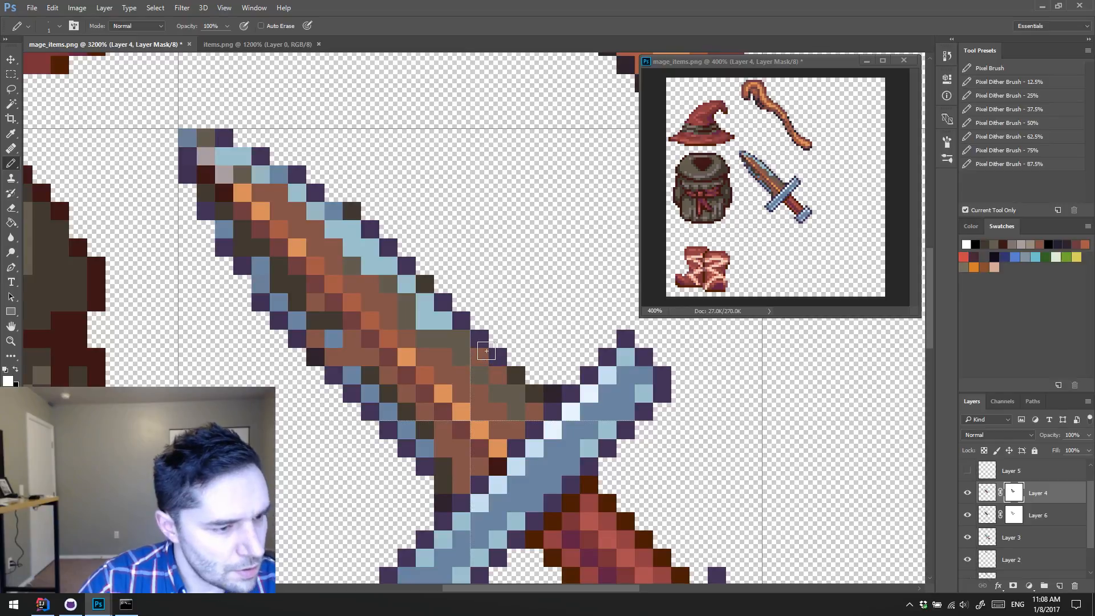
{"action": "scroll", "coordinate": [486, 350], "scroll_direction": "up", "scroll_amount": 3}
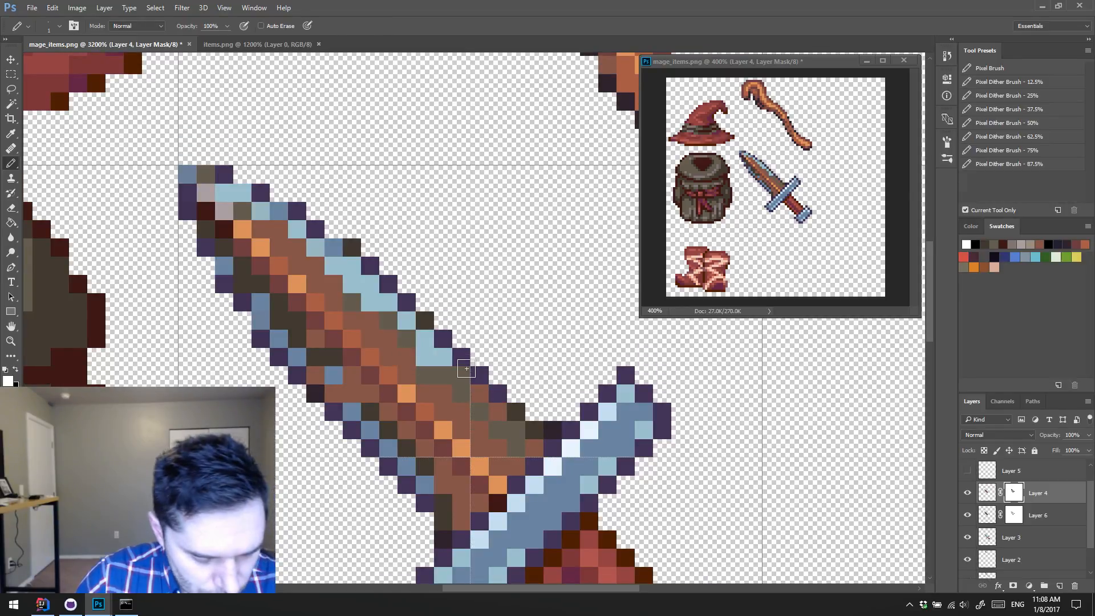
{"action": "key", "text": "z"}
{"action": "left_click", "coordinate": [485, 363], "text": "alt"}
{"action": "left_click", "coordinate": [485, 364], "text": "alt"}
{"action": "left_click_drag", "start_coordinate": [501, 353], "coordinate": [468, 309]}
{"action": "left_click", "coordinate": [431, 312]}
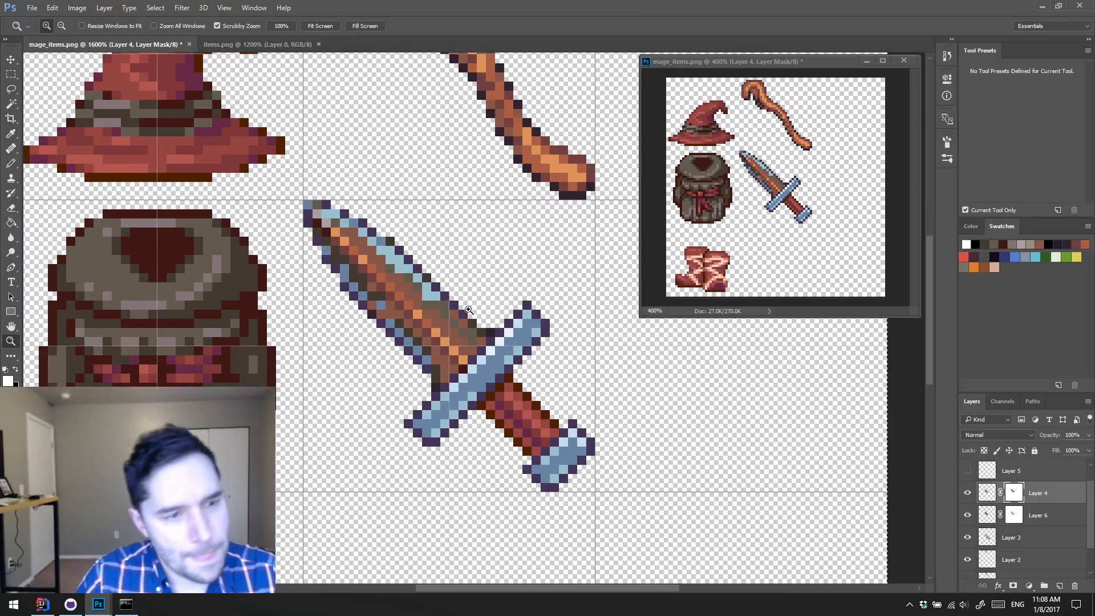
{"action": "key", "text": "b"}
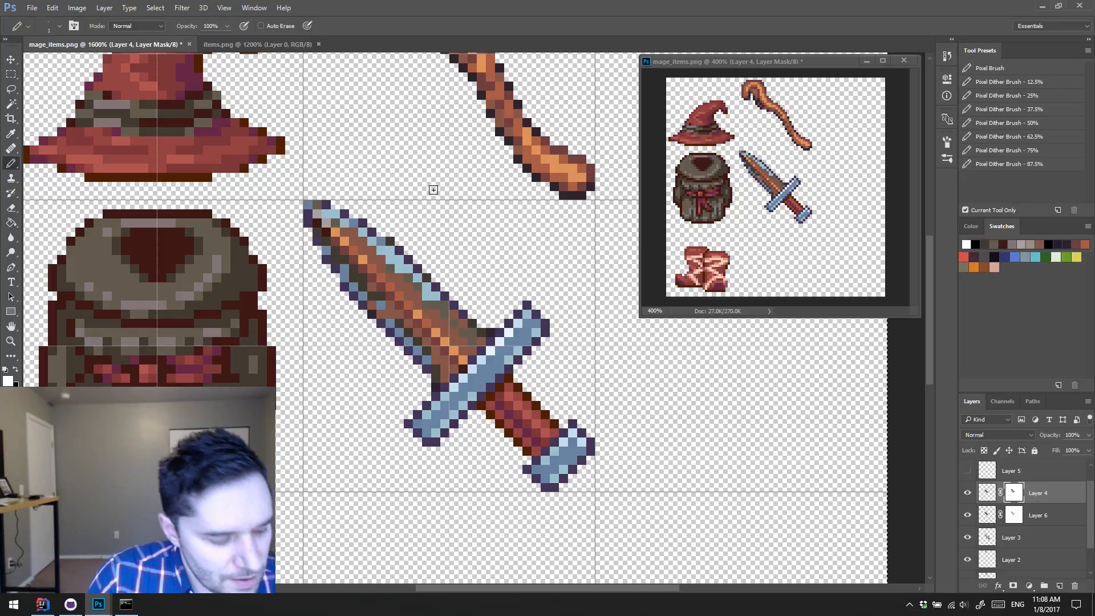
Step: Compare the blade with Layers 4 and 6 hidden, then show Layers 4 and 5 while keeping Layer 6 hidden
{"action": "left_click", "coordinate": [968, 494]}
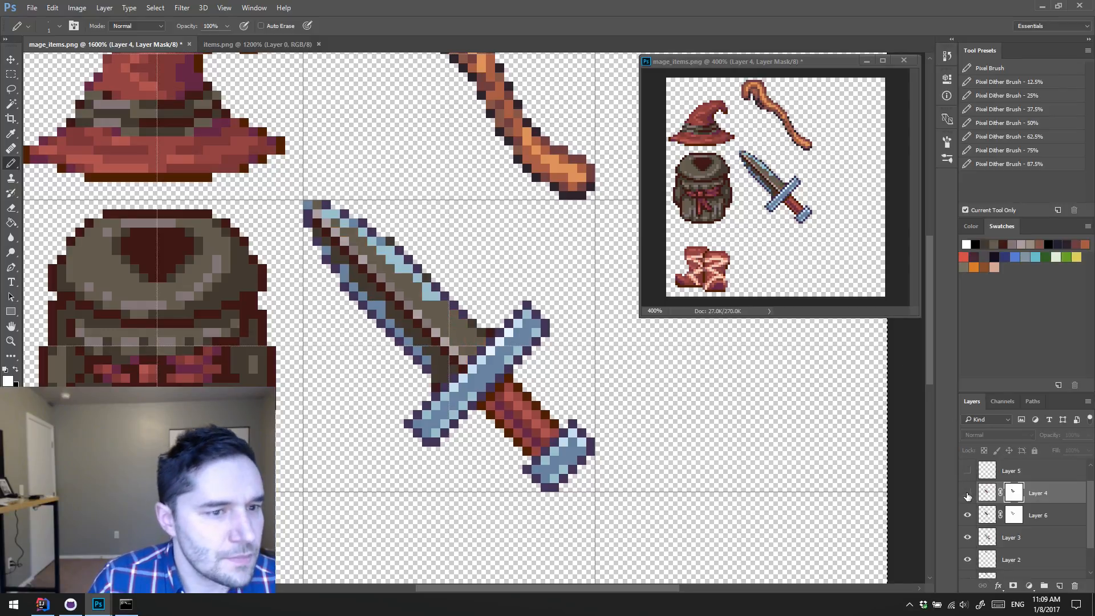
{"action": "left_click", "coordinate": [968, 494]}
{"action": "left_click", "coordinate": [967, 494]}
{"action": "left_click", "coordinate": [968, 494]}
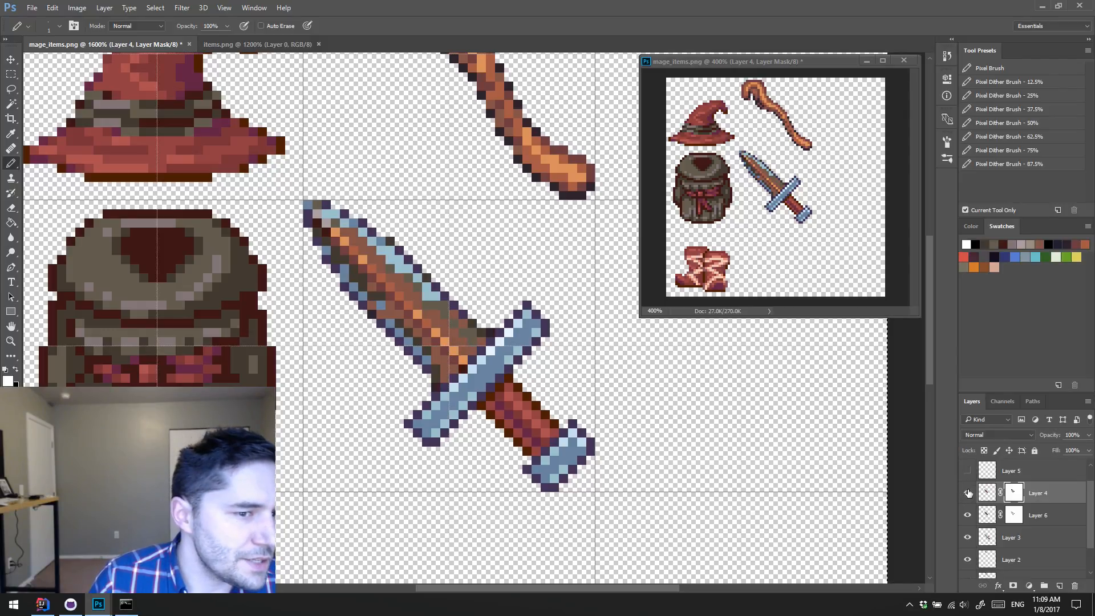
{"action": "left_click", "coordinate": [967, 494]}
{"action": "left_click", "coordinate": [968, 515]}
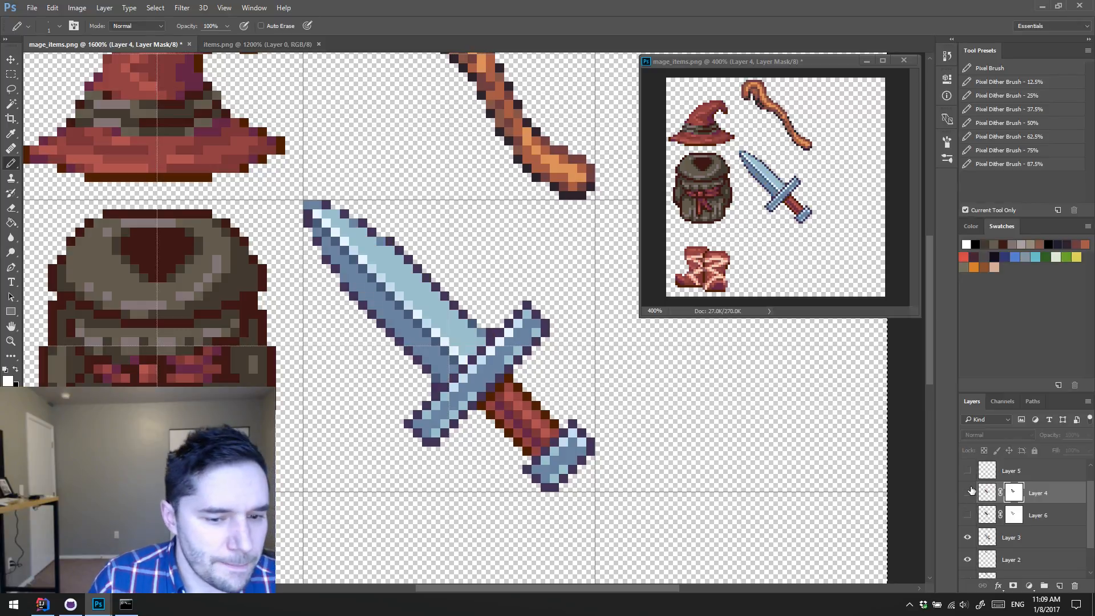
{"action": "left_click", "coordinate": [968, 493]}
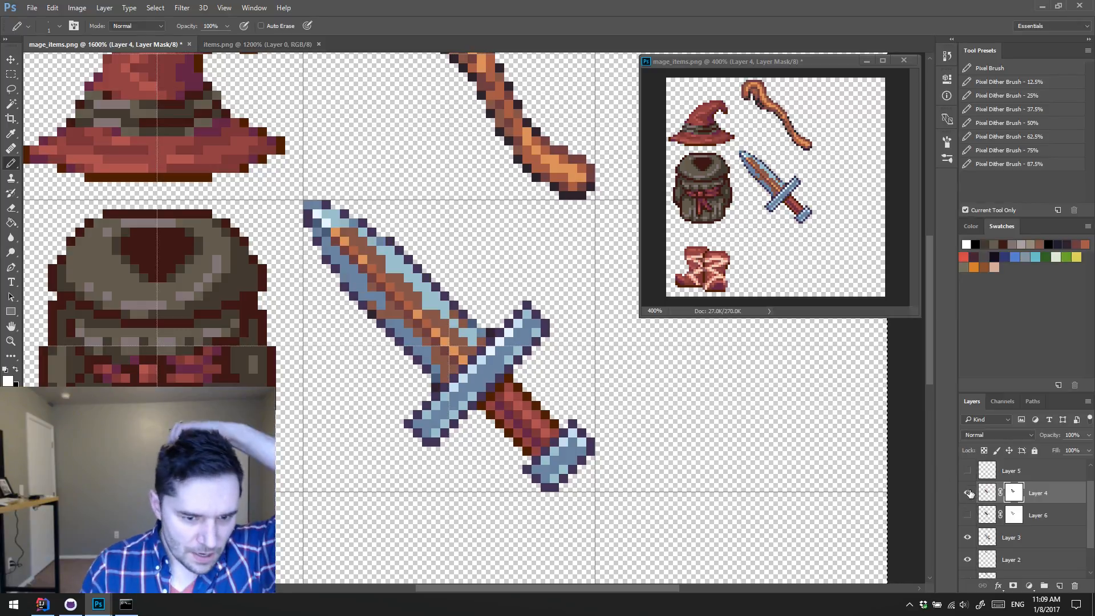
{"action": "left_click", "coordinate": [968, 471]}
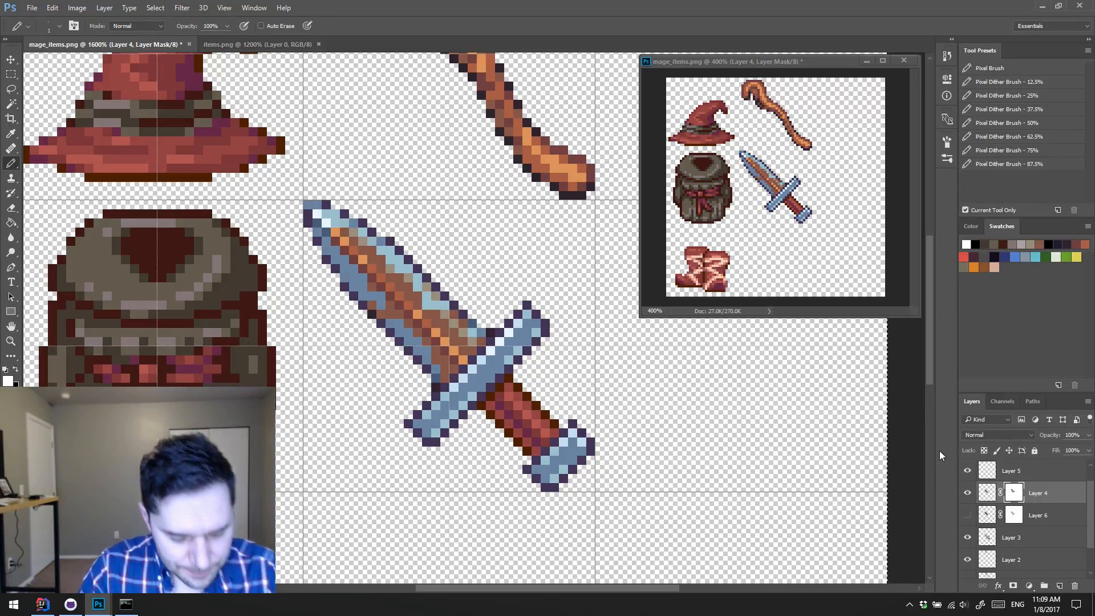
Step: On Layer 5, touch up the blade's upper edge with the gray-brown and light blue sampled from the blade
{"action": "key", "text": "x"}
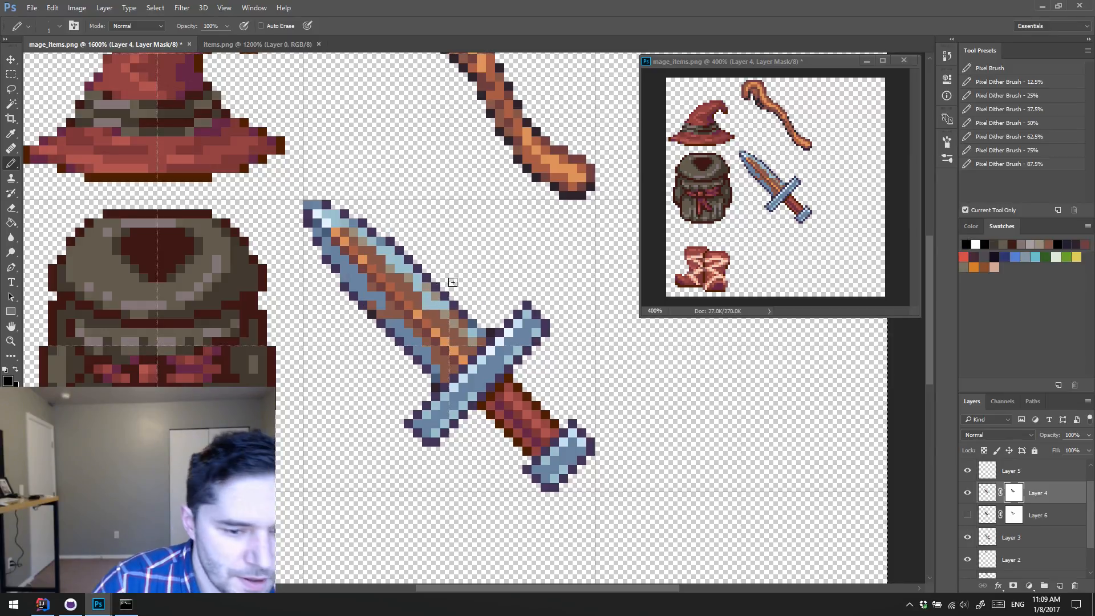
{"action": "left_click", "coordinate": [985, 475]}
{"action": "left_click", "coordinate": [439, 293], "text": "alt"}
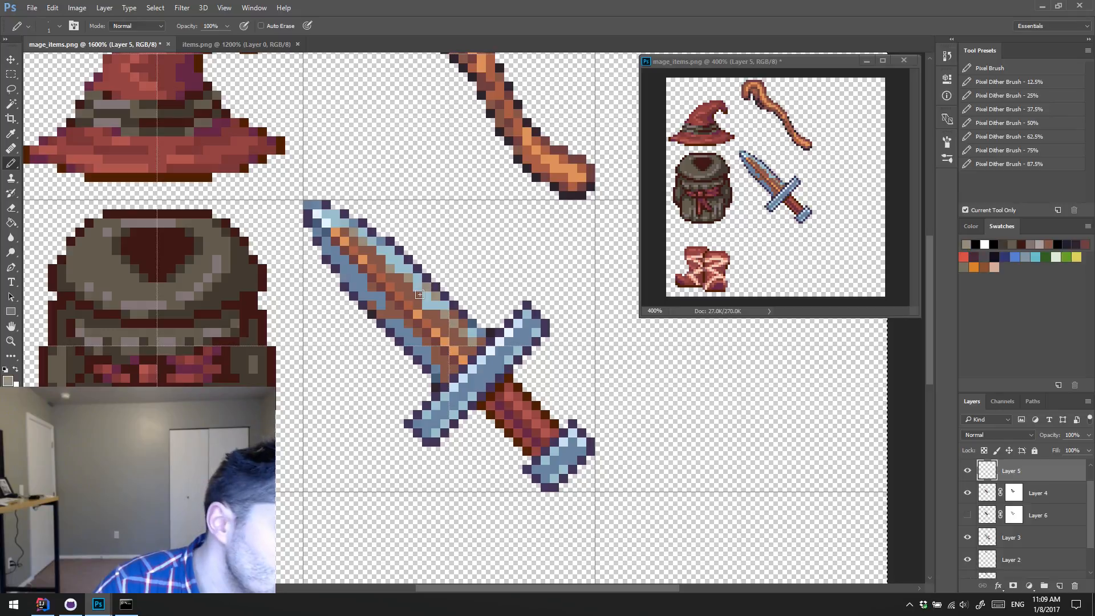
{"action": "left_click", "coordinate": [442, 298], "text": "alt"}
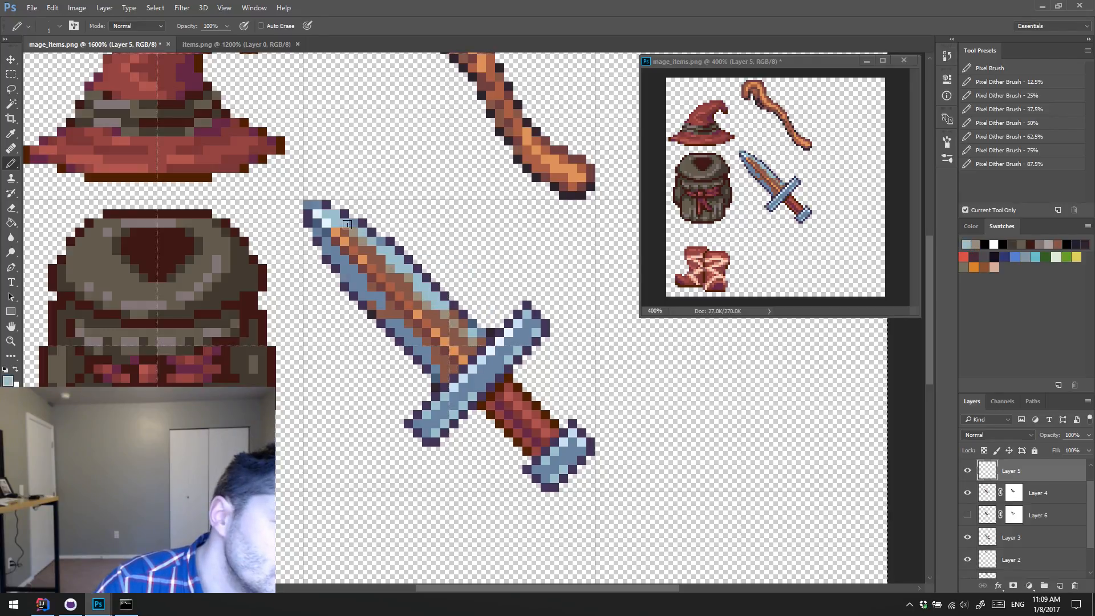
{"action": "left_click", "coordinate": [360, 236], "text": "alt"}
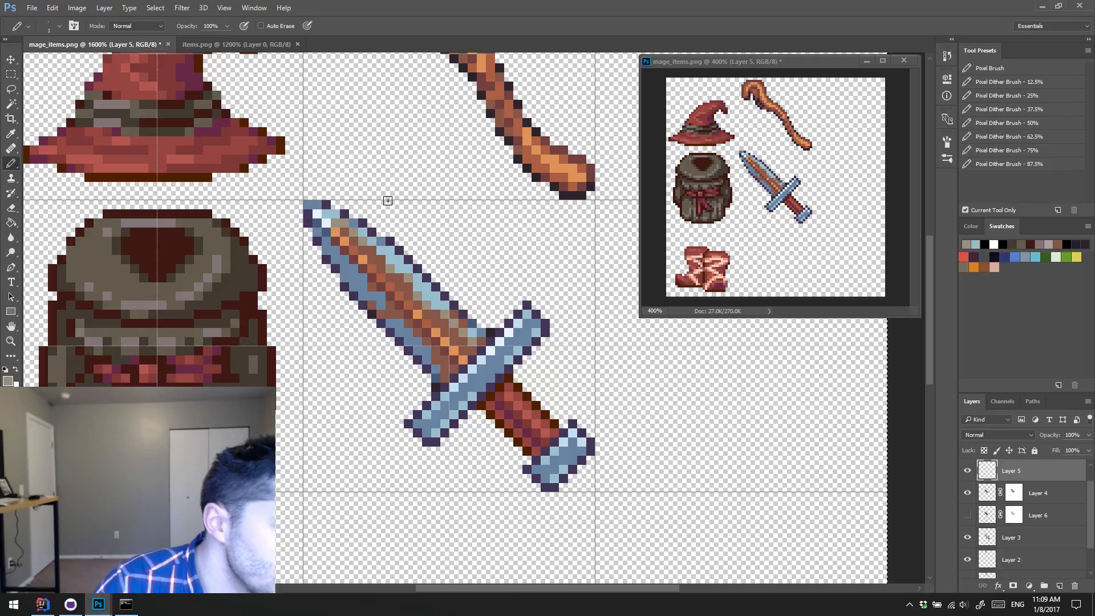
Step: Raise the contrast of Layer 4's mask to 100 with Brightness/Contrast and touch up the mask in black along the blade's upper side
{"action": "left_click", "coordinate": [1014, 493]}
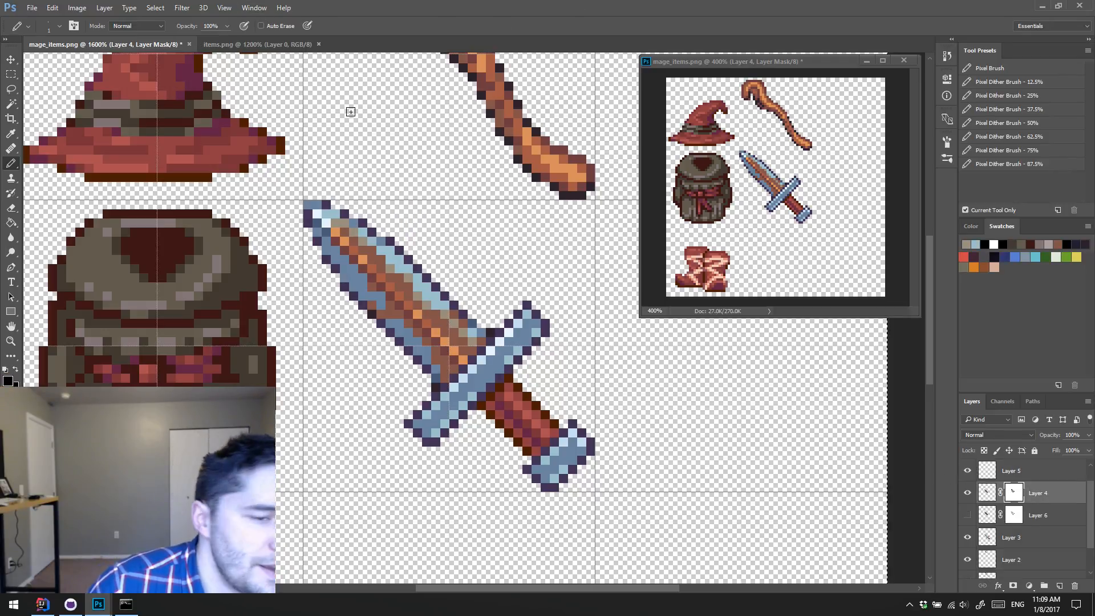
{"action": "left_click", "coordinate": [77, 8]}
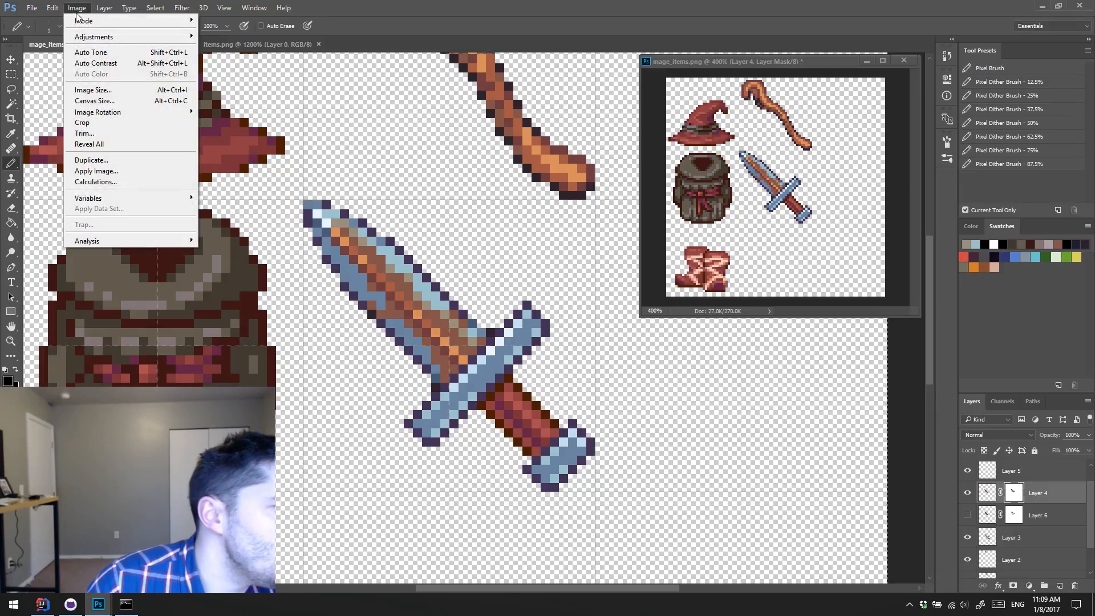
{"action": "mouse_move", "coordinate": [97, 37]}
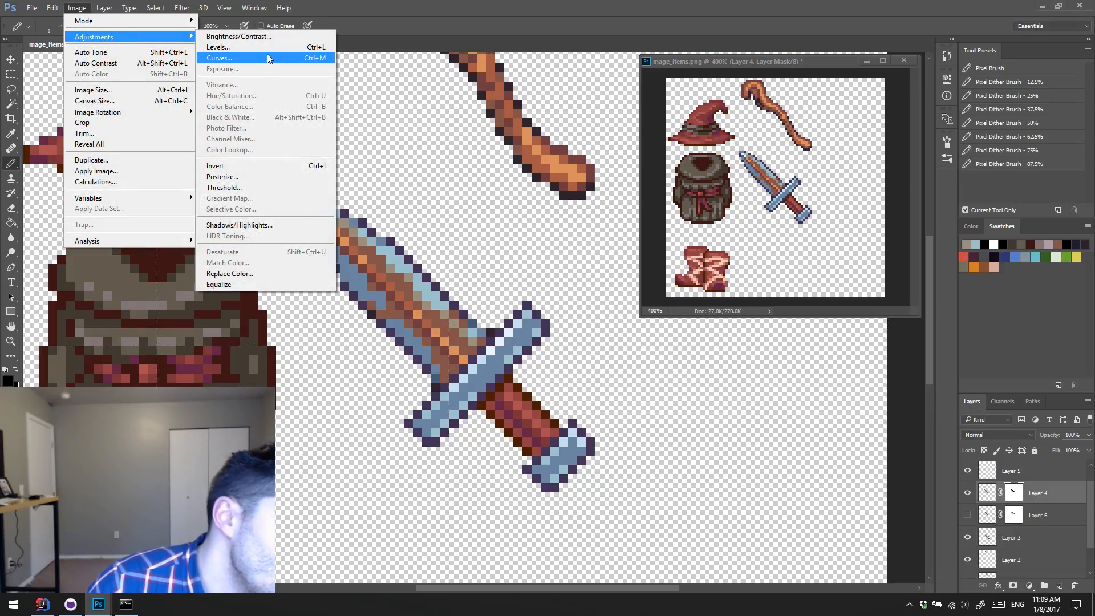
{"action": "left_click", "coordinate": [276, 37]}
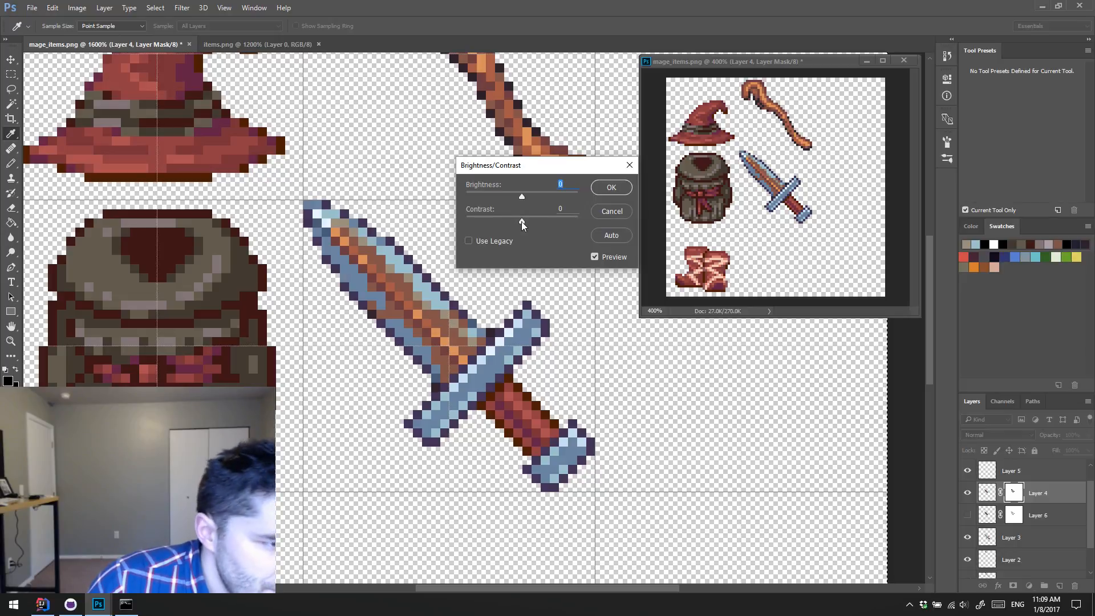
{"action": "left_click_drag", "start_coordinate": [521, 221], "coordinate": [578, 222]}
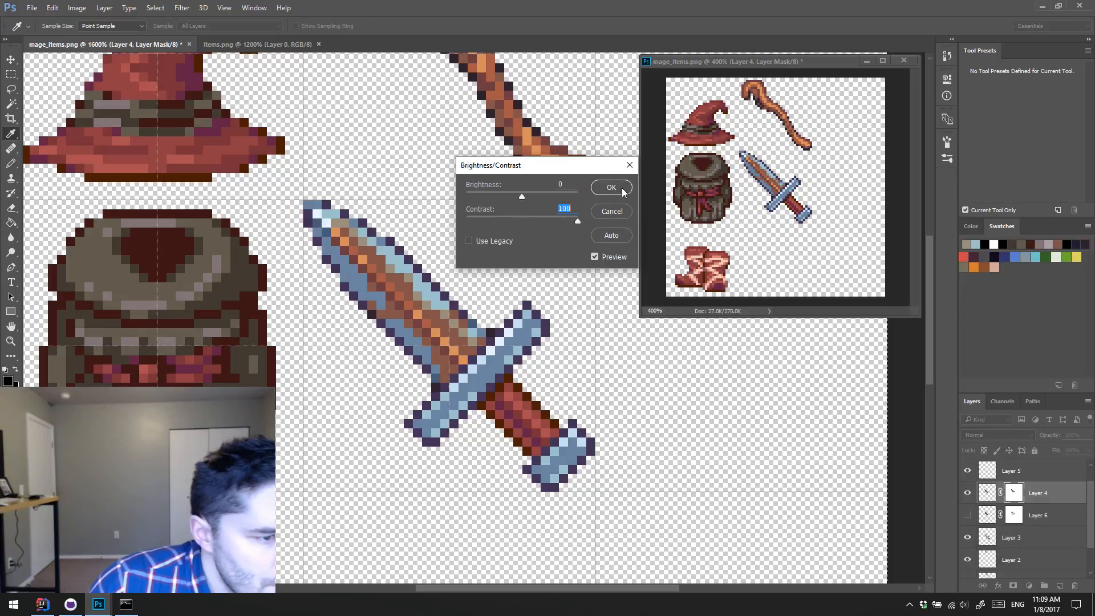
{"action": "left_click", "coordinate": [593, 190]}
{"action": "key", "text": "b"}
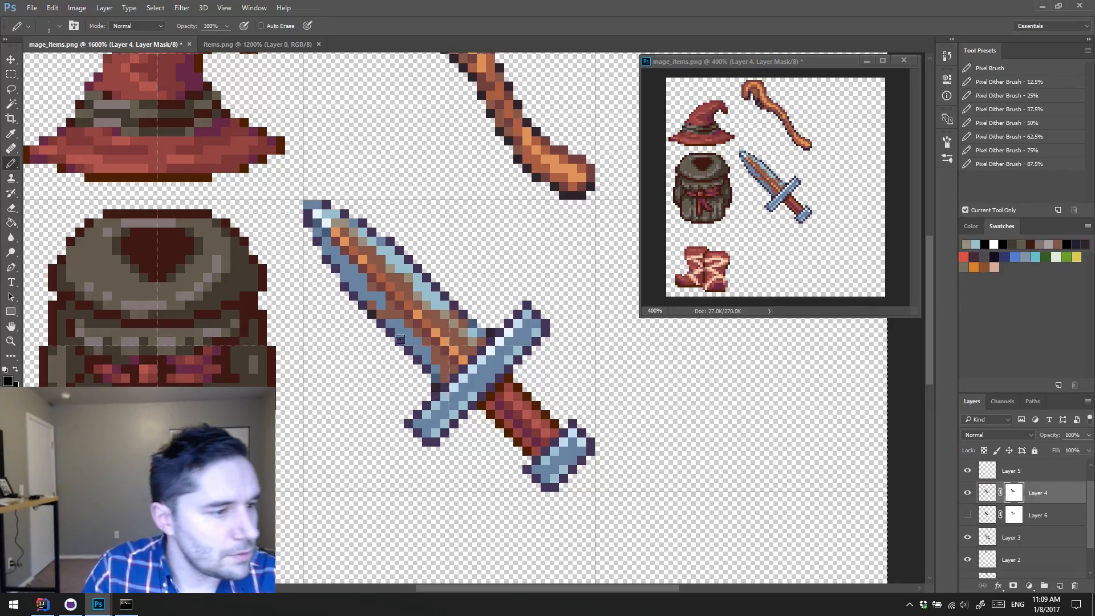
{"action": "left_click", "coordinate": [408, 275]}
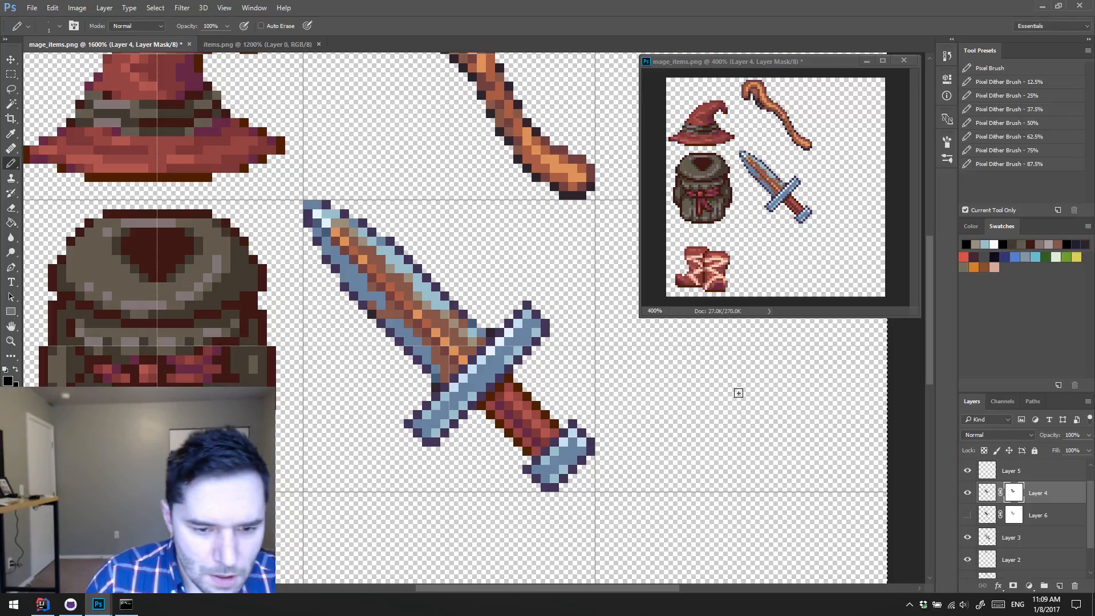
Step: On Layer 5, paint sampled gray-brown and reddish-brown transition pixels near the blade's tip and along its upper side
{"action": "left_click", "coordinate": [1007, 471]}
{"action": "left_click", "coordinate": [395, 320], "text": "alt"}
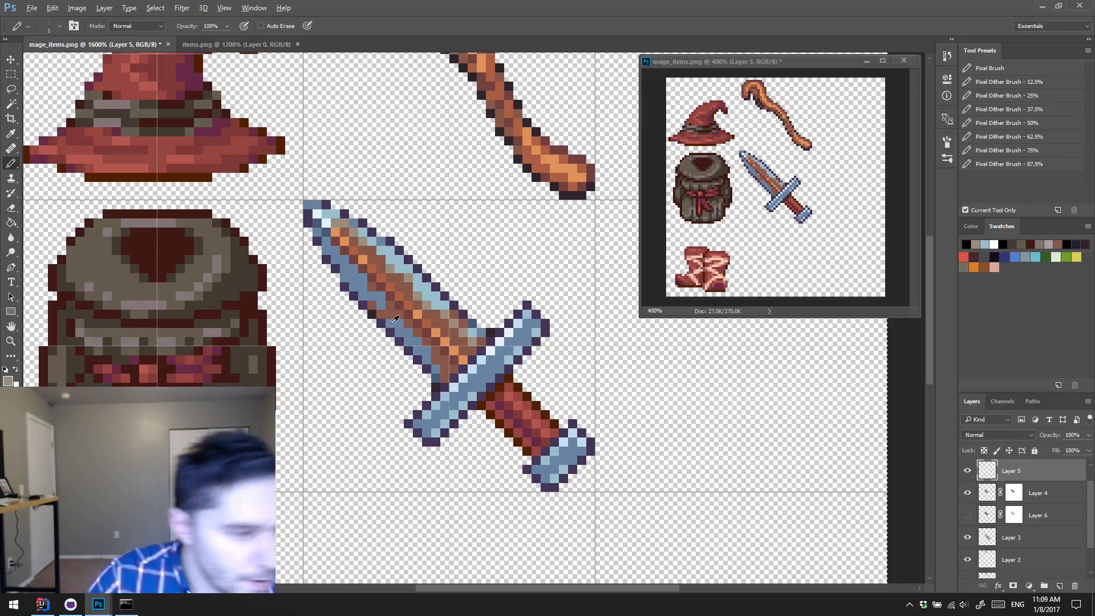
{"action": "left_click", "coordinate": [407, 278]}
{"action": "left_click", "coordinate": [353, 251]}
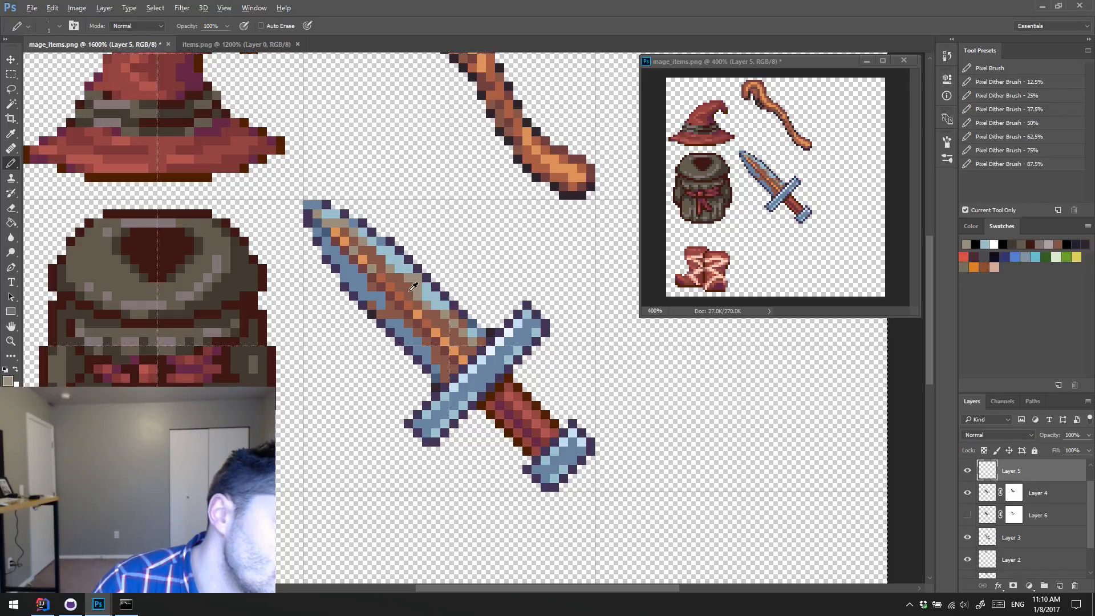
{"action": "left_click", "coordinate": [414, 293], "text": "alt"}
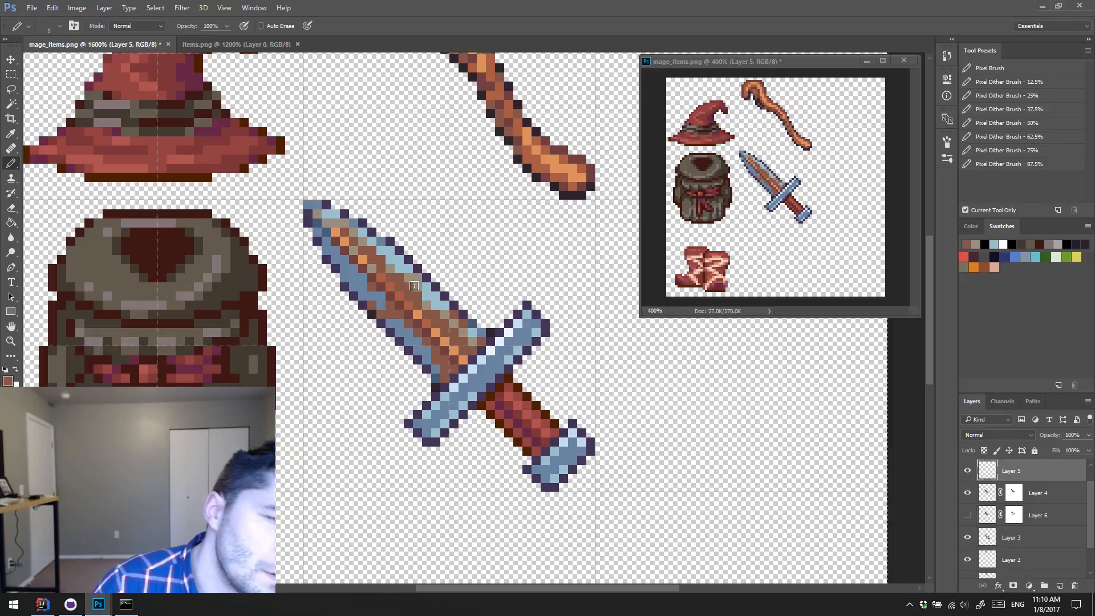
{"action": "left_click", "coordinate": [371, 236], "text": "alt"}
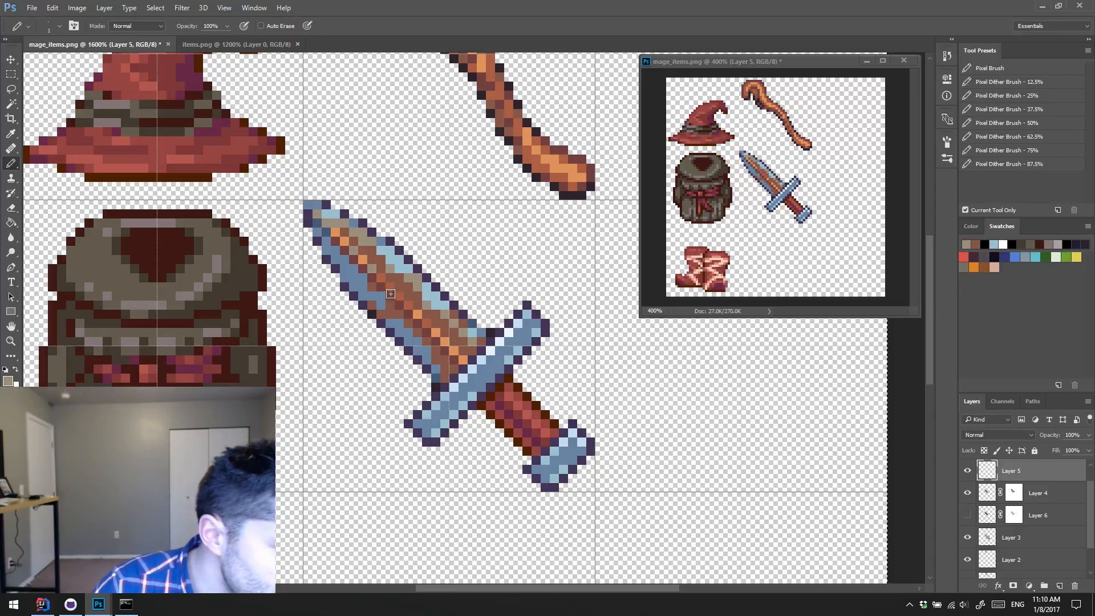
Step: Add a new layer above Layer 5 and paint gray-brown transition pixels along the blade's lower side
{"action": "key", "text": "ctrl+shift+alt+n"}
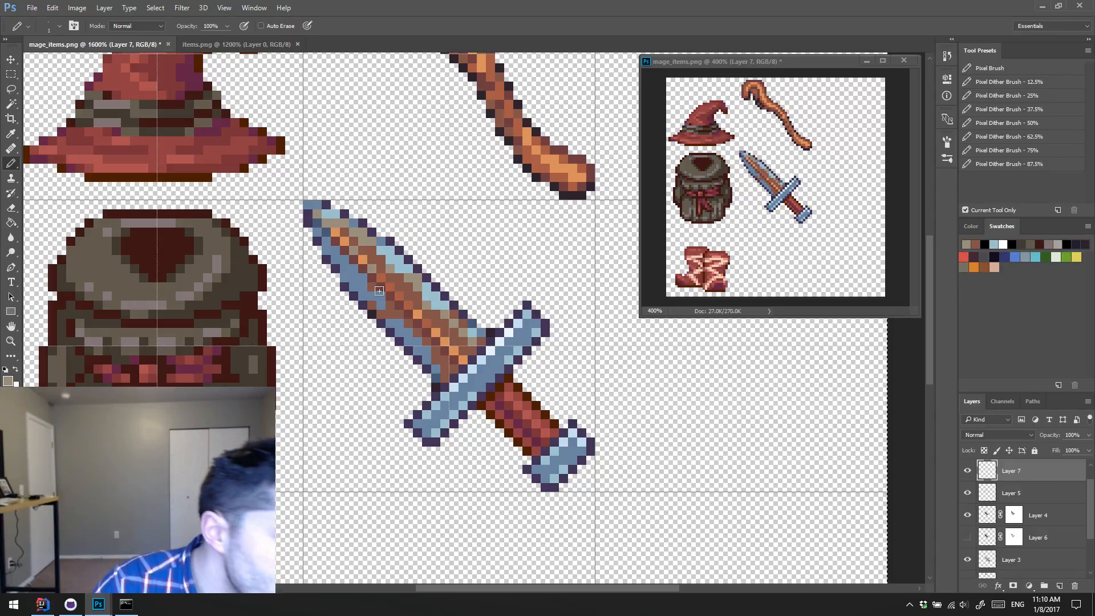
{"action": "left_click_drag", "start_coordinate": [344, 260], "coordinate": [353, 269]}
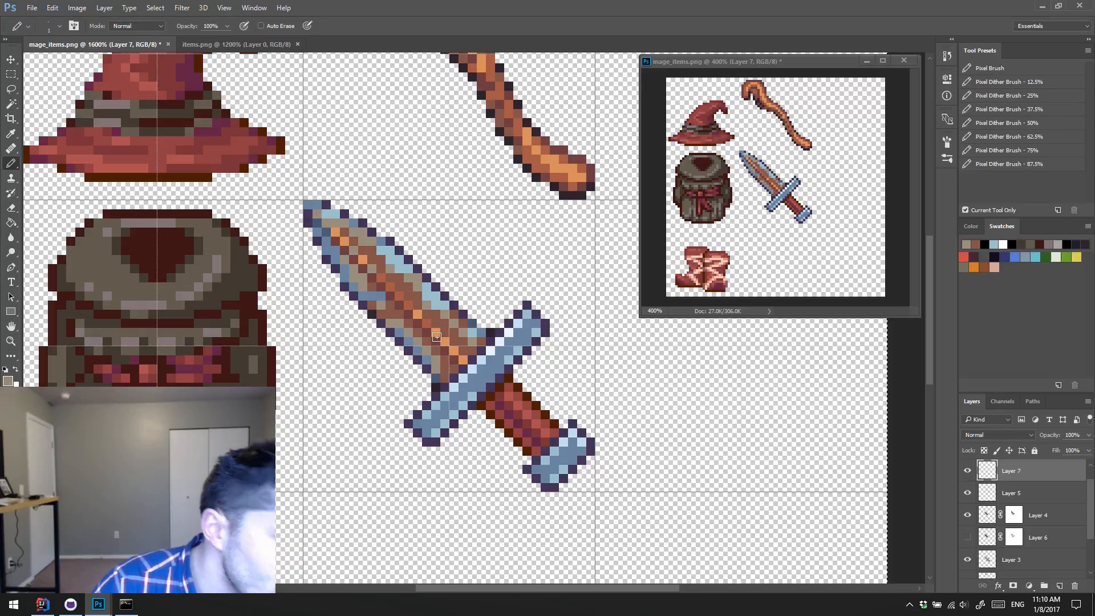
Step: Show the Hue/Saturation 1 adjustment layer for a grayscale check and set Layer 7's lightness to -26
{"action": "scroll", "coordinate": [1026, 553], "scroll_direction": "up", "scroll_amount": 1}
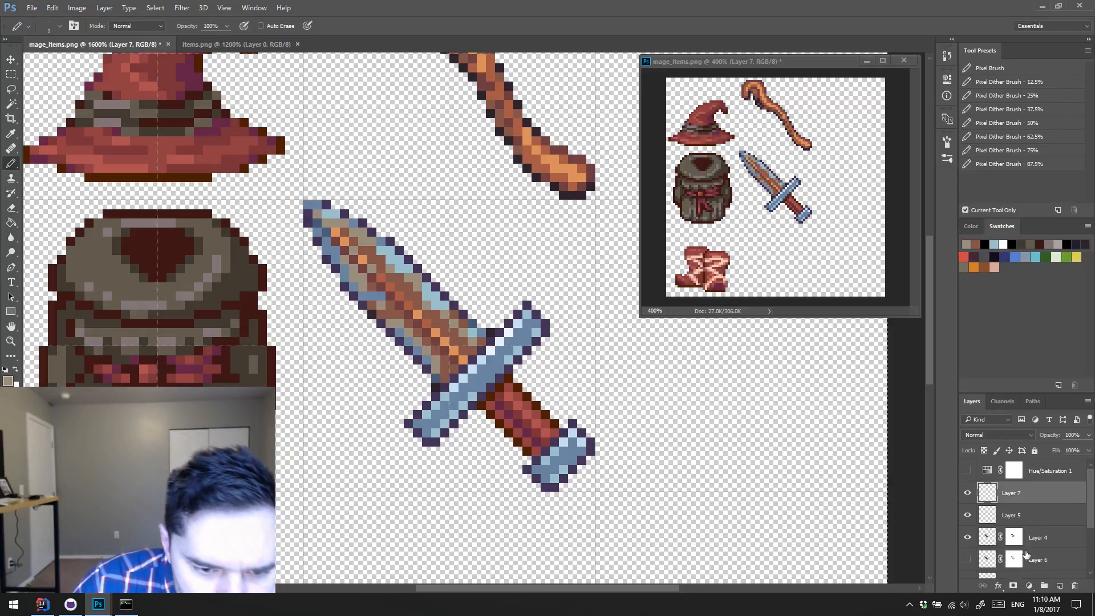
{"action": "left_click", "coordinate": [968, 471]}
{"action": "scroll", "coordinate": [970, 474], "scroll_direction": "down", "scroll_amount": 1}
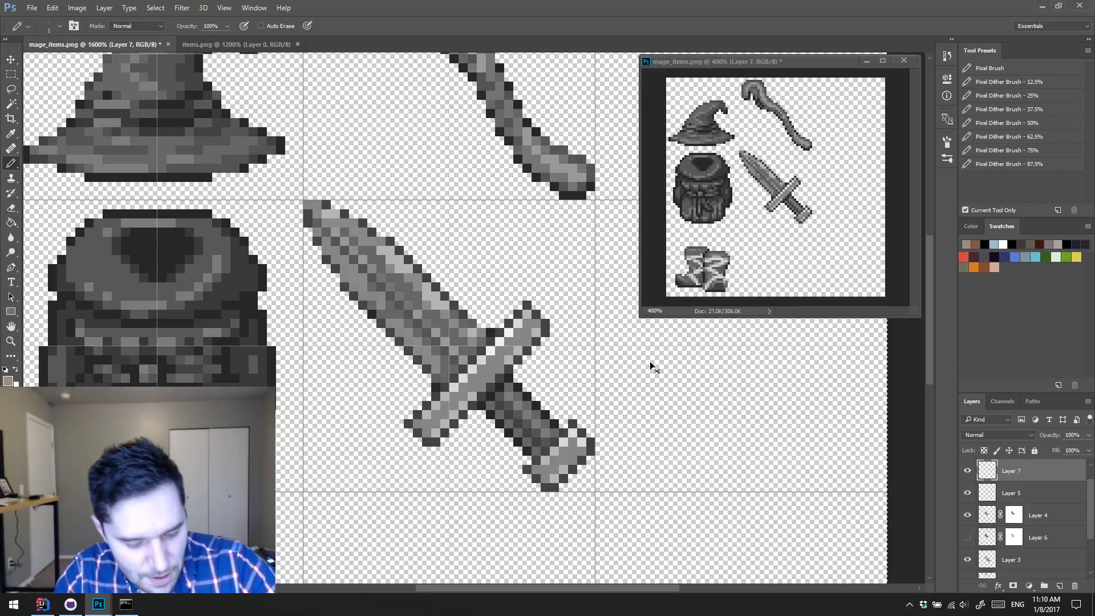
{"action": "key", "text": "ctrl+u"}
{"action": "left_click_drag", "start_coordinate": [477, 194], "coordinate": [463, 192]}
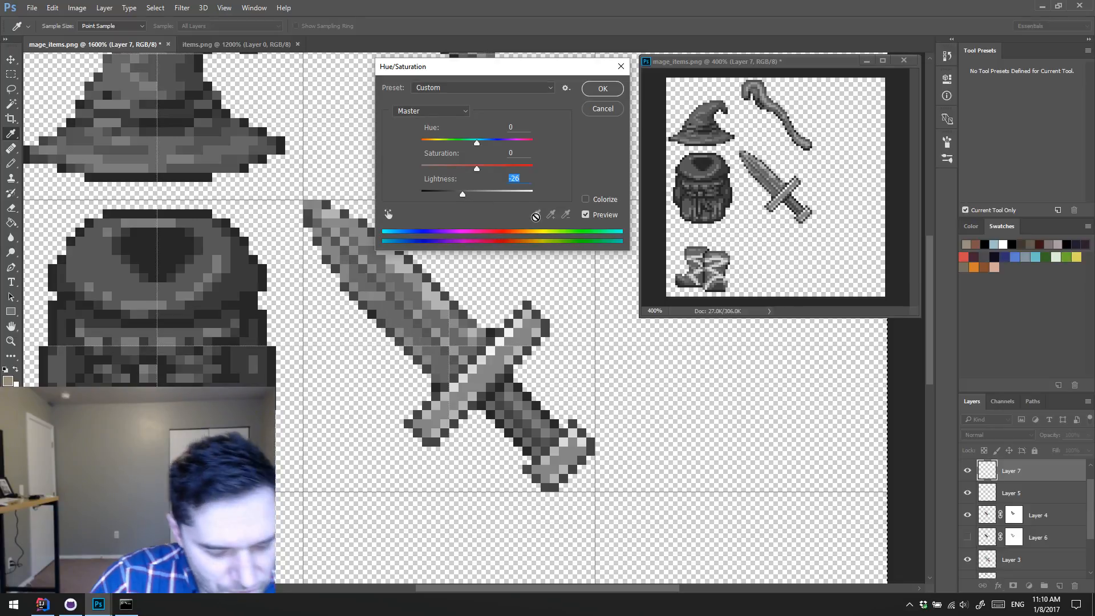
{"action": "key", "text": "Return"}
{"action": "key", "text": "b"}
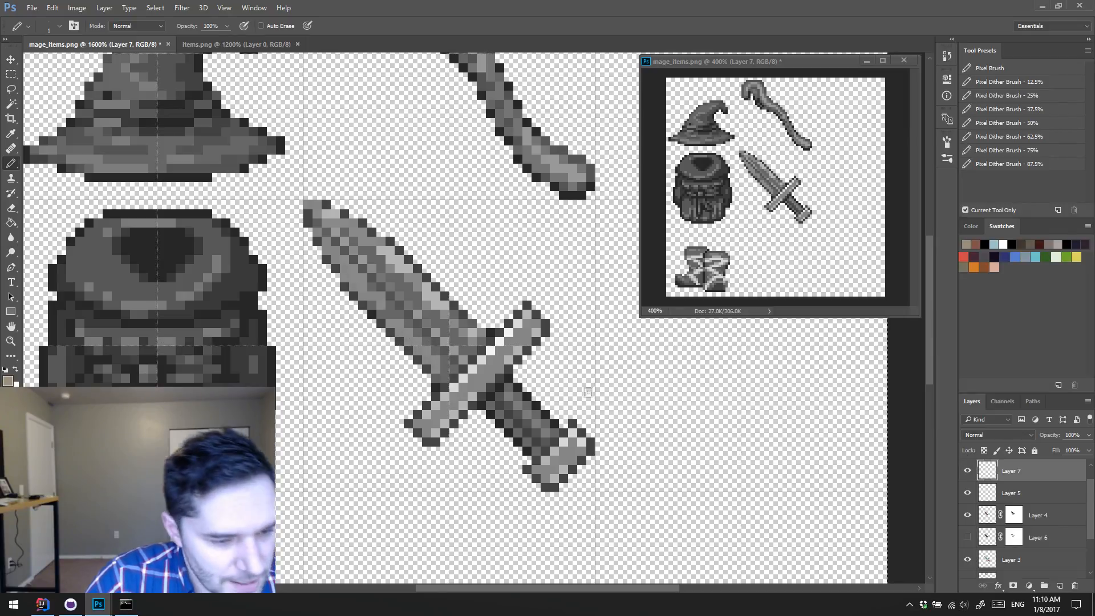
Step: Compare the grayscale blade with Layer 7 hidden and shown, and enlarge the layer list to reveal the whole stack
{"action": "left_click", "coordinate": [965, 473]}
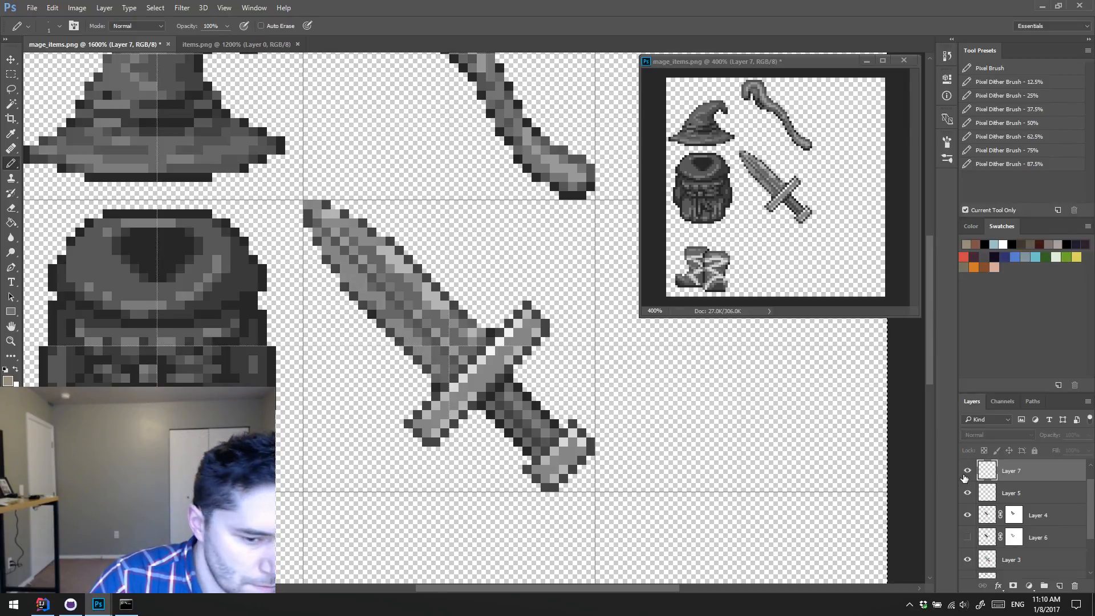
{"action": "scroll", "coordinate": [967, 492], "scroll_direction": "up", "scroll_amount": 1}
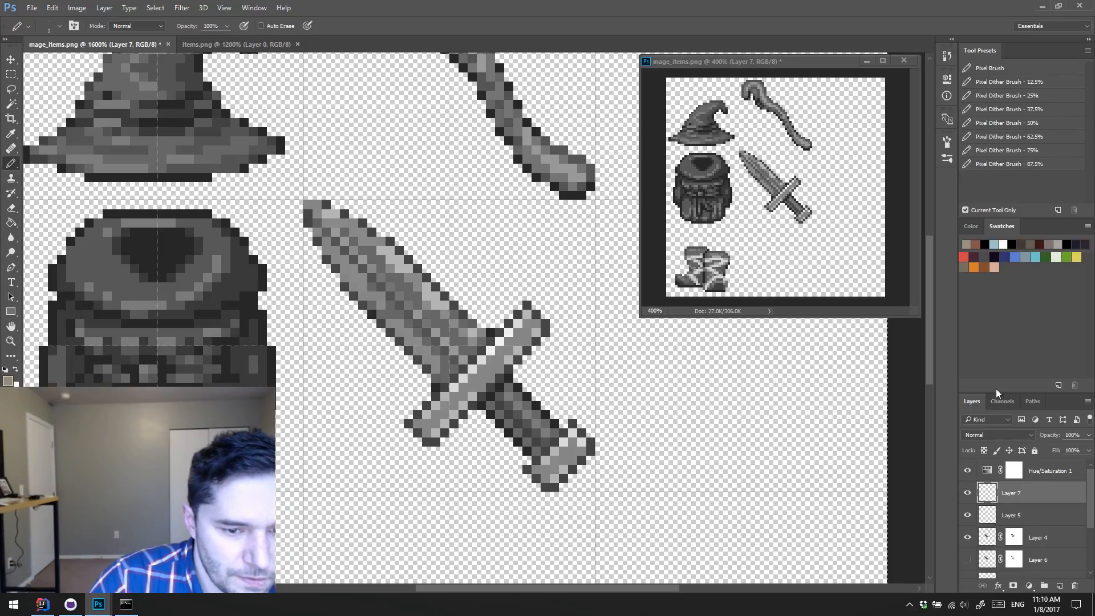
{"action": "left_click_drag", "start_coordinate": [996, 388], "coordinate": [994, 303]}
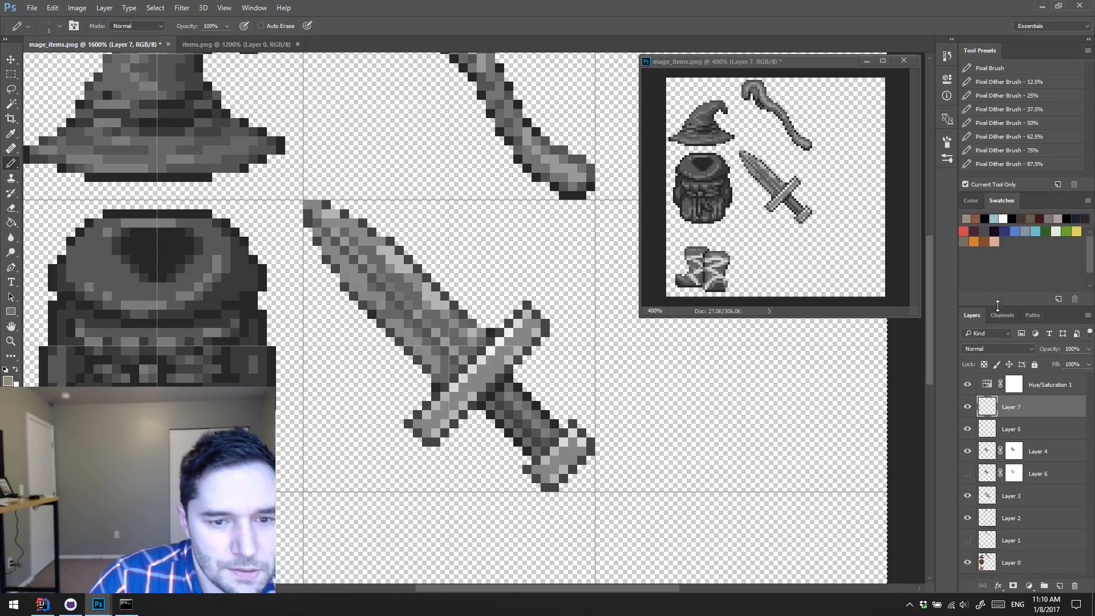
Step: Compare the dagger in color and grayscale using the Hue/Saturation 1 layer, and set Layer 7's lightness to -15
{"action": "left_click", "coordinate": [966, 387]}
{"action": "left_click", "coordinate": [967, 388]}
{"action": "left_click", "coordinate": [966, 387]}
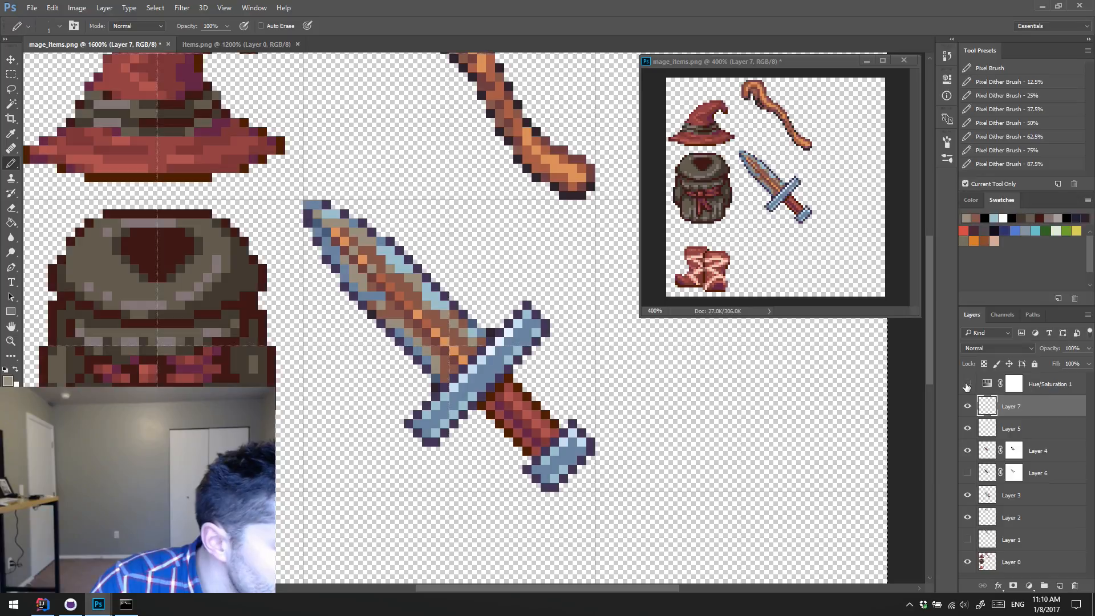
{"action": "left_click", "coordinate": [966, 388]}
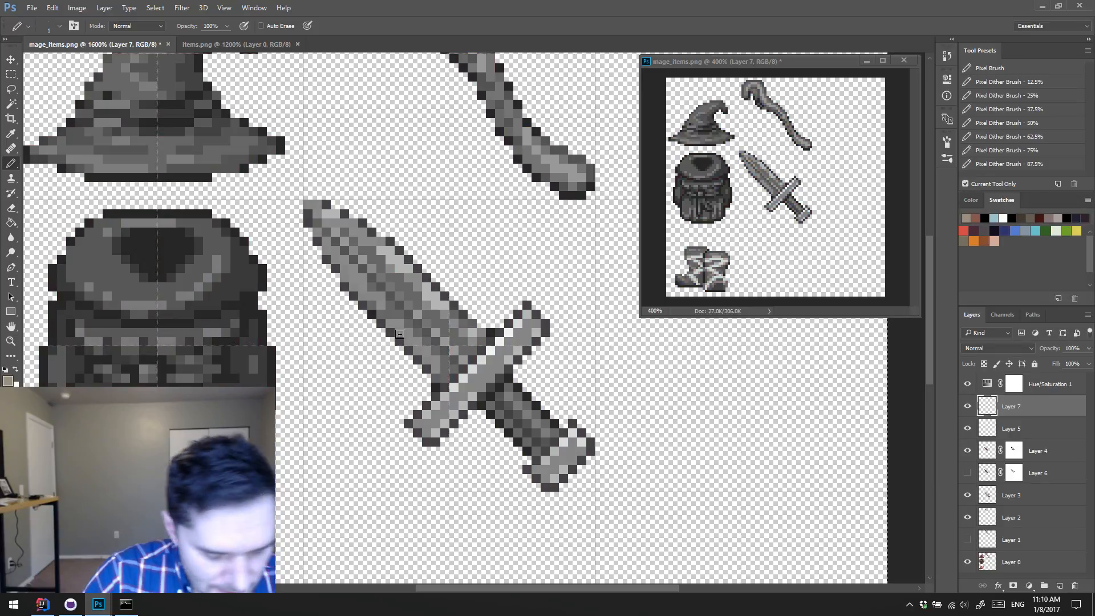
{"action": "key", "text": "ctrl+u"}
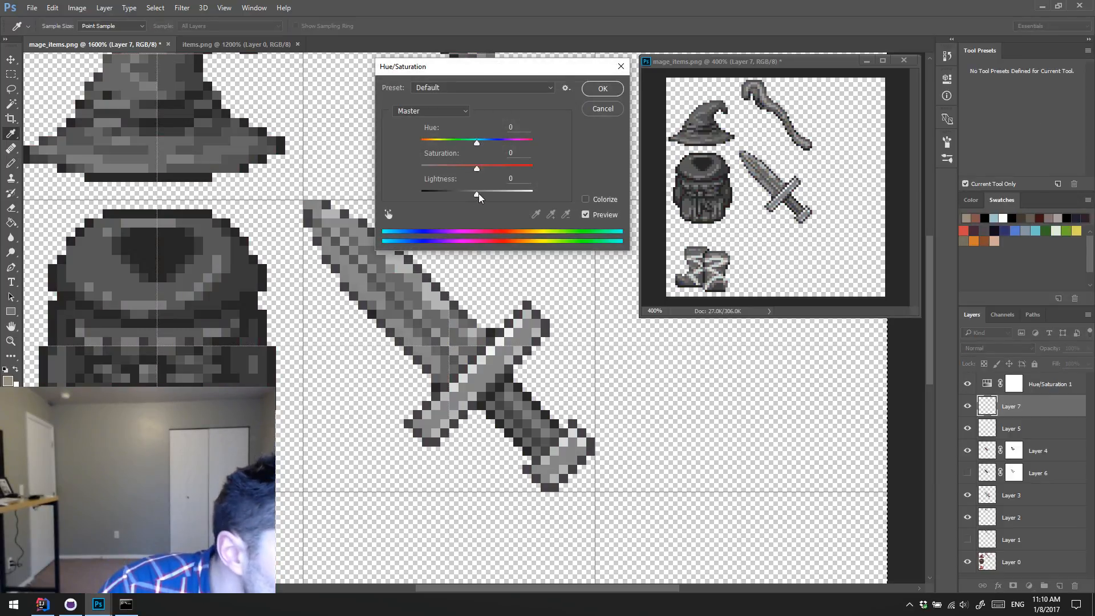
{"action": "left_click_drag", "start_coordinate": [475, 194], "coordinate": [467, 198]}
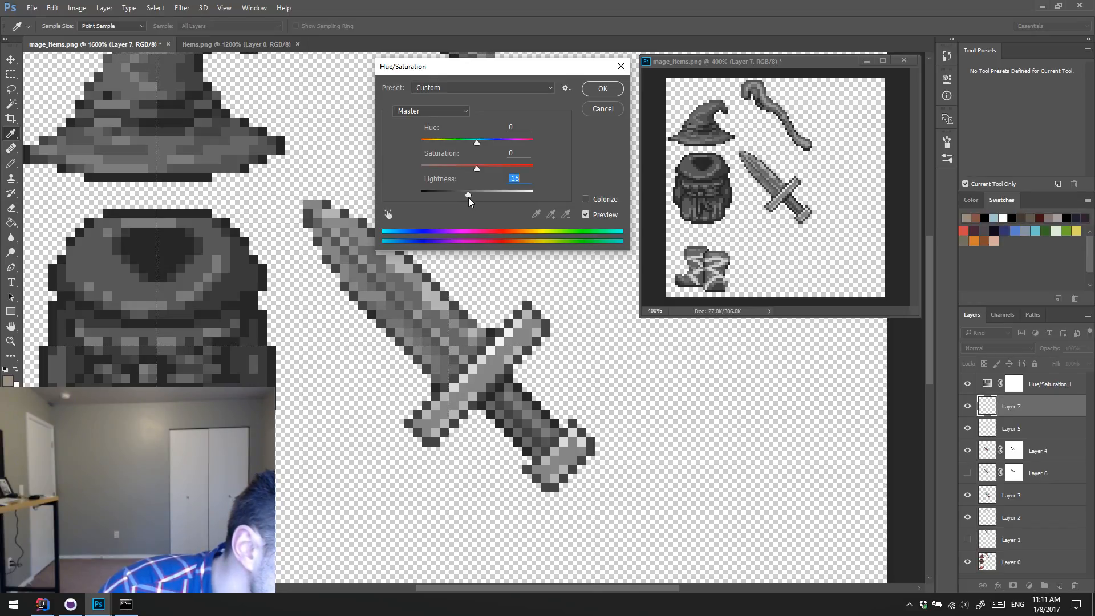
{"action": "left_click", "coordinate": [603, 89]}
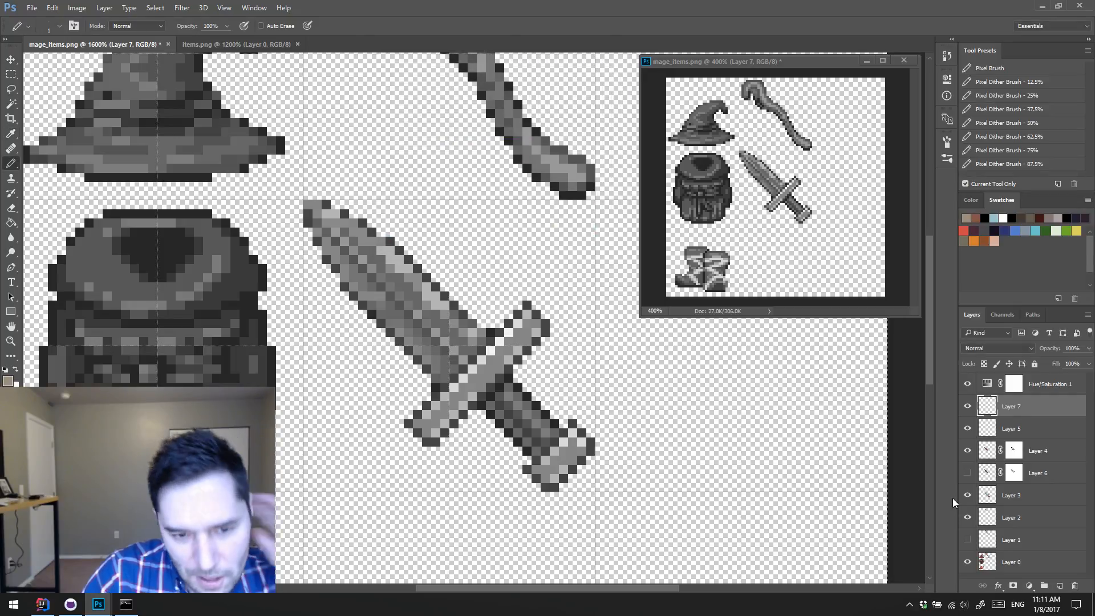
Step: Hide the Hue/Saturation 1 adjustment layer and set Layer 7's hue to -18, saturation to -18 and lightness to -10
{"action": "left_click", "coordinate": [969, 384]}
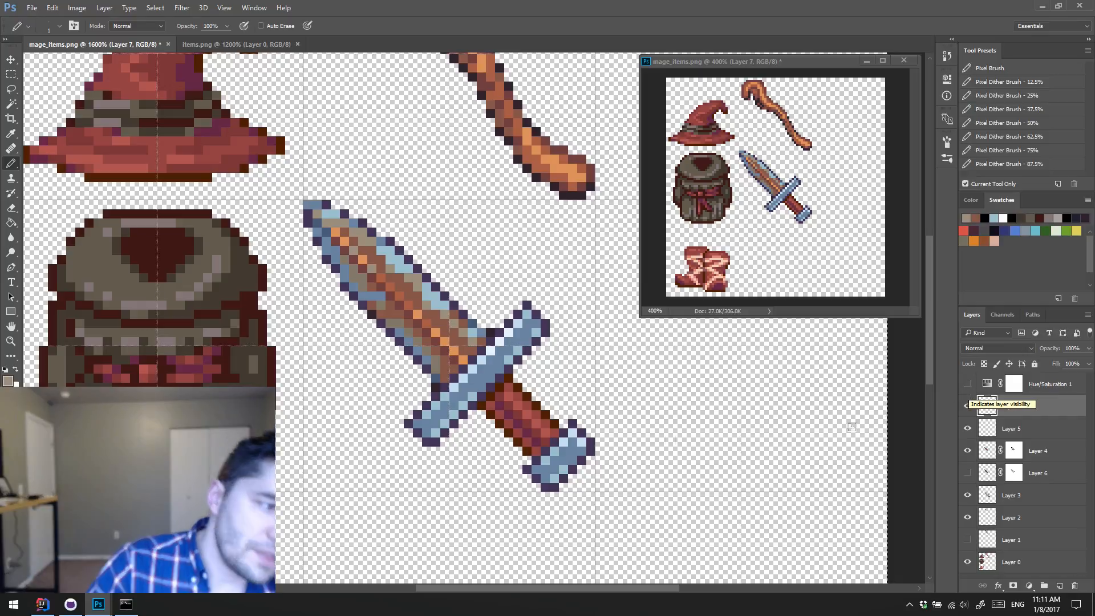
{"action": "key", "text": "ctrl+u"}
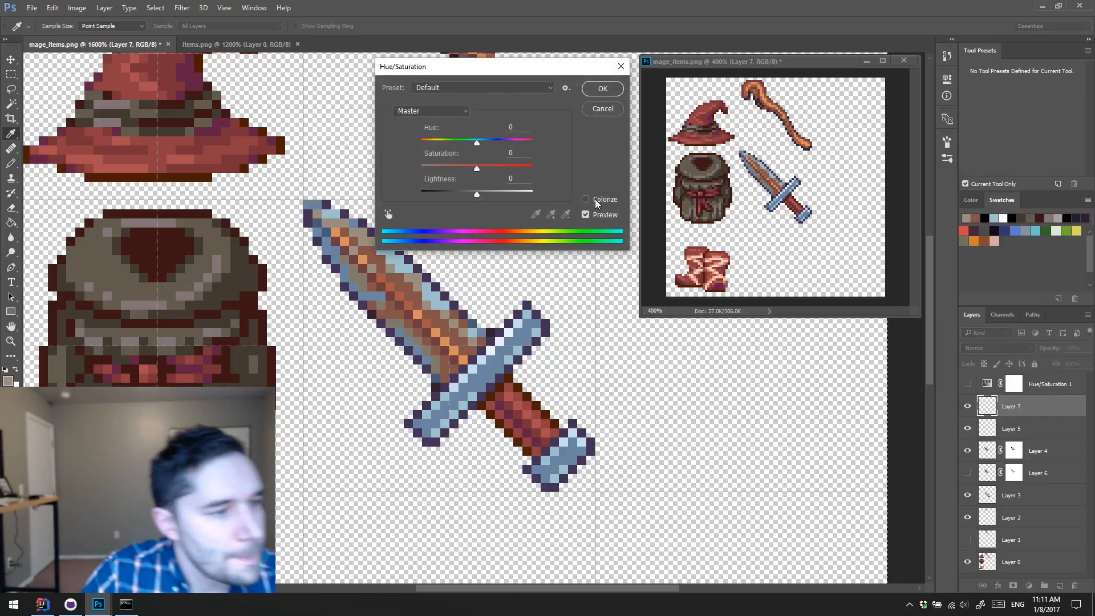
{"action": "left_click", "coordinate": [469, 195]}
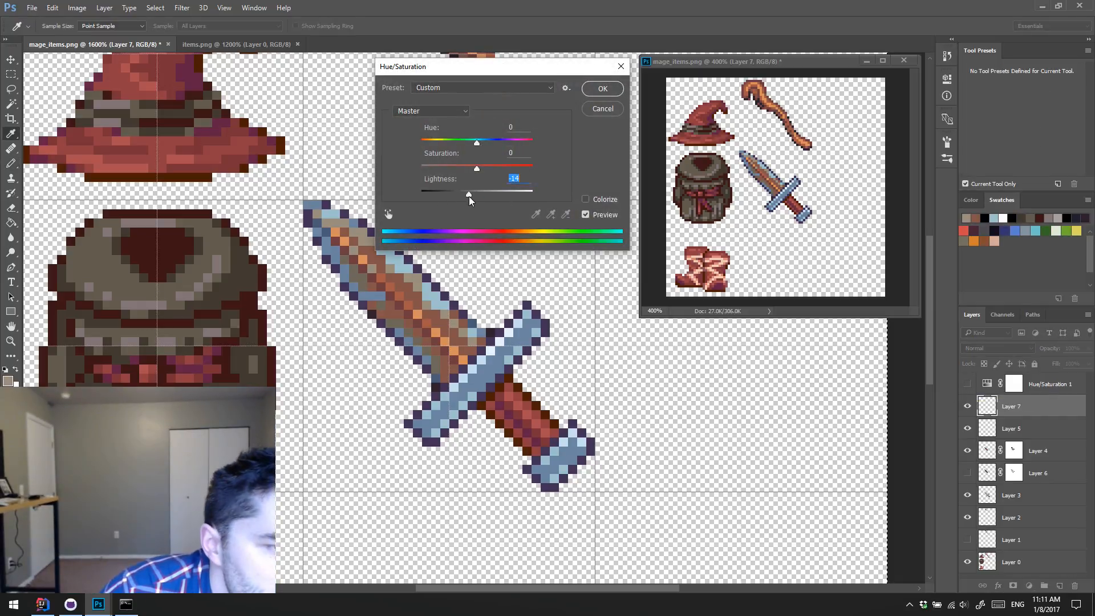
{"action": "left_click_drag", "start_coordinate": [469, 197], "coordinate": [467, 196]}
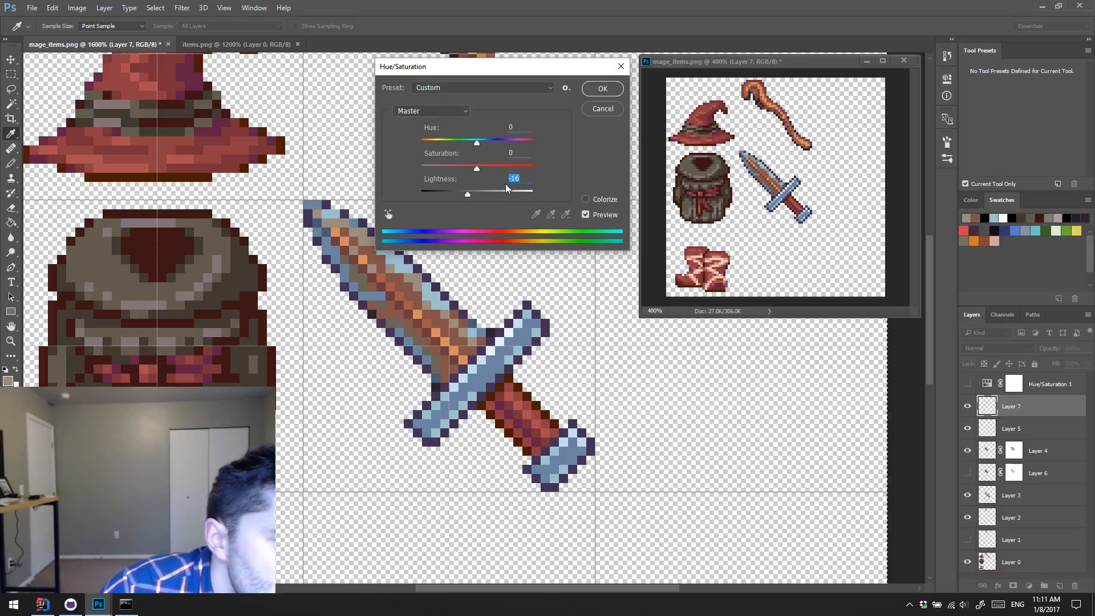
{"action": "type", "text": "0"}
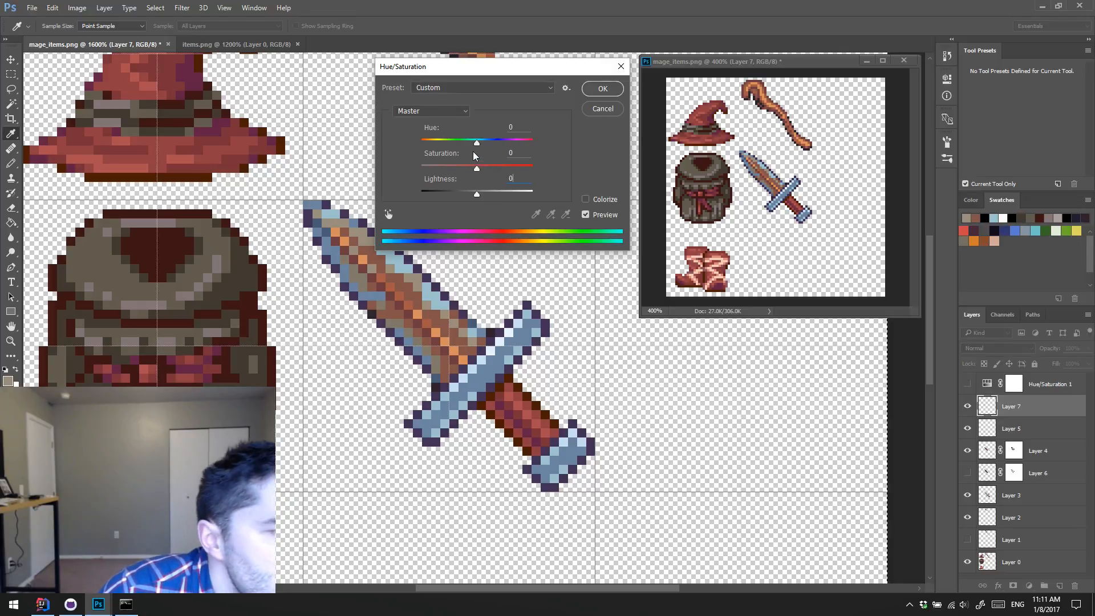
{"action": "mouse_move", "coordinate": [477, 139]}
{"action": "left_mouse_down"}
{"action": "mouse_move", "coordinate": [448, 140]}
{"action": "mouse_move", "coordinate": [489, 168]}
{"action": "mouse_move", "coordinate": [456, 161]}
{"action": "mouse_move", "coordinate": [515, 166]}
{"action": "mouse_move", "coordinate": [441, 162]}
{"action": "mouse_move", "coordinate": [467, 143]}
{"action": "left_mouse_up"}
{"action": "left_click_drag", "start_coordinate": [474, 193], "coordinate": [472, 194]}
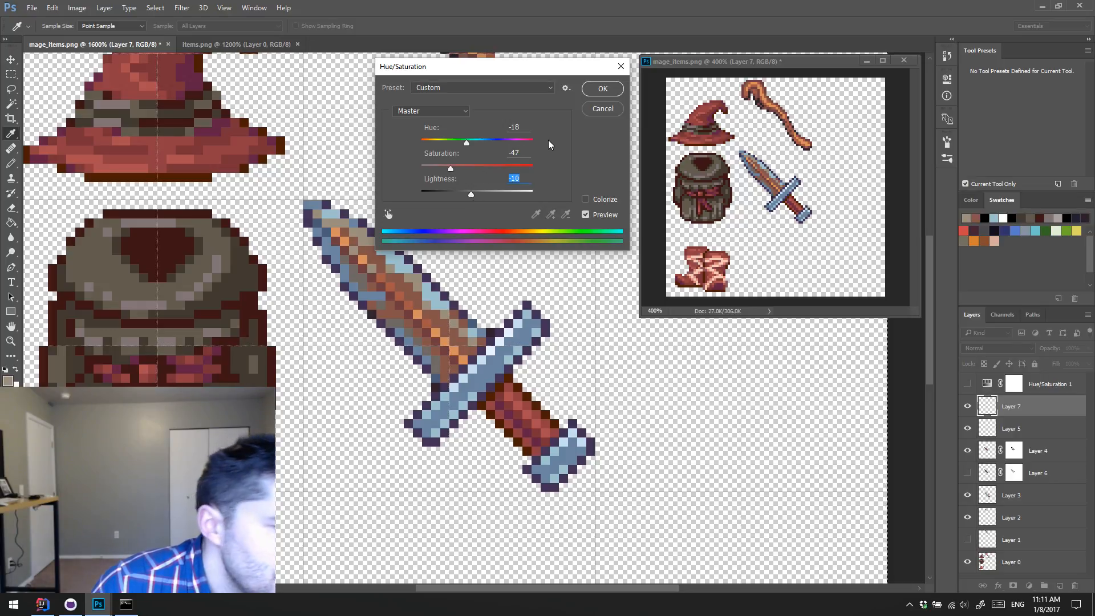
{"action": "left_click_drag", "start_coordinate": [451, 165], "coordinate": [467, 168]}
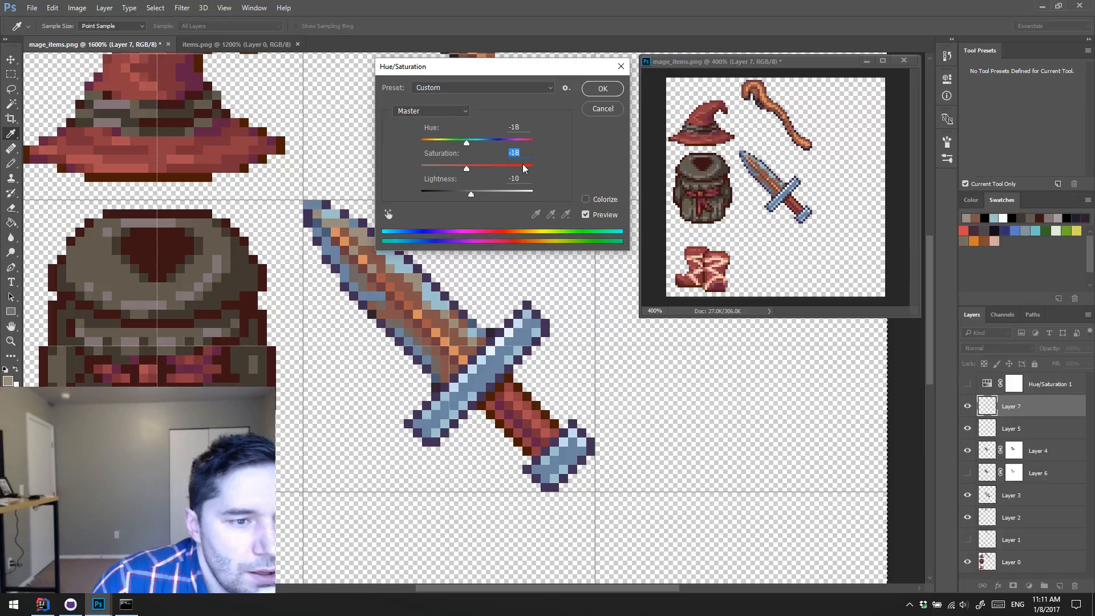
{"action": "left_click", "coordinate": [598, 88]}
Step: Sample a gray-brown tone from the middle of the blade and paint a transition pixel beside it on Layer 7
{"action": "key", "text": "b"}
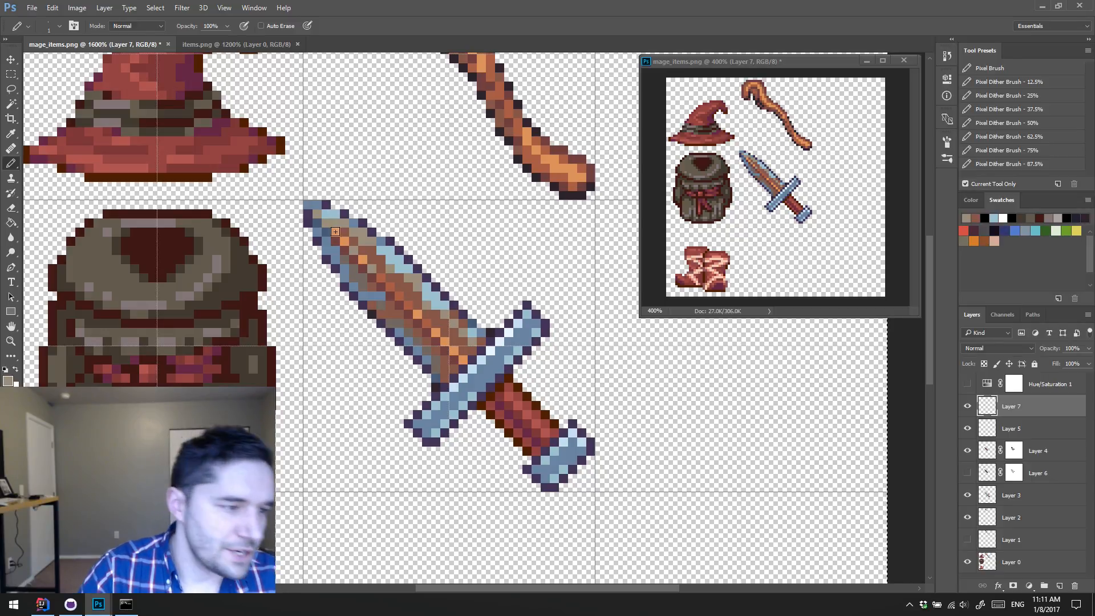
{"action": "left_click", "coordinate": [381, 306], "text": "alt"}
{"action": "left_click", "coordinate": [380, 295]}
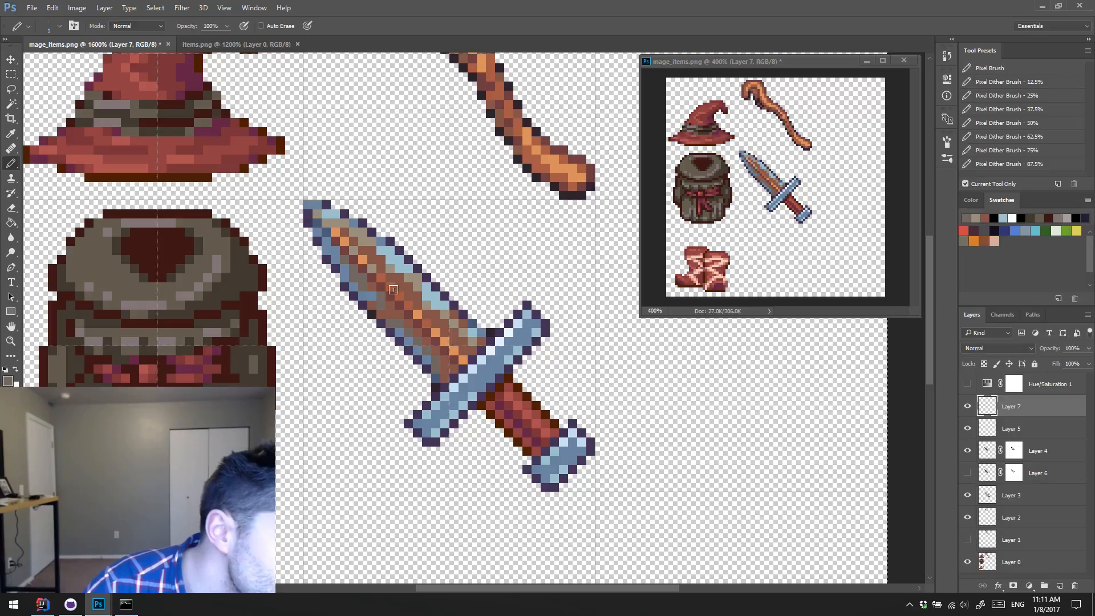
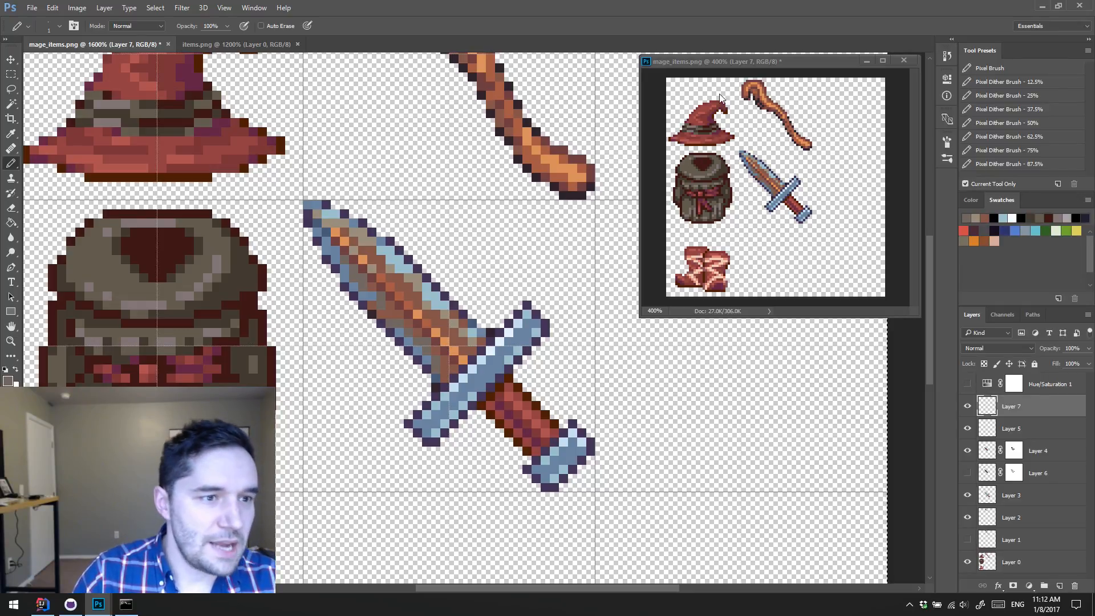
Step: Make Layer 6 visible and delete its layer mask
{"action": "left_click_drag", "start_coordinate": [779, 60], "coordinate": [771, 60]}
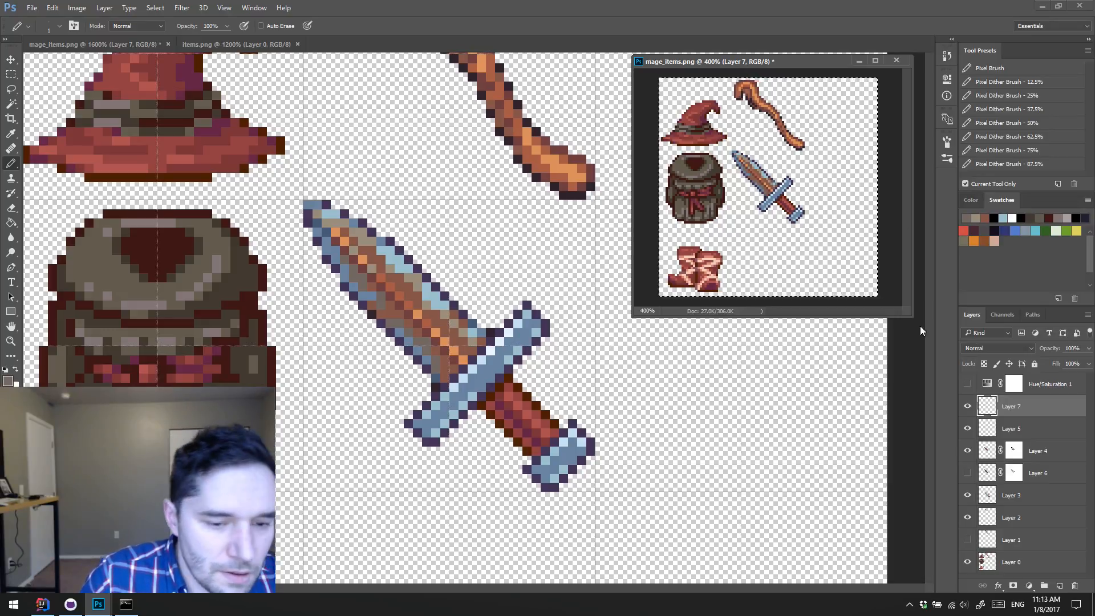
{"action": "left_click", "coordinate": [968, 473]}
{"action": "left_click", "coordinate": [1013, 473]}
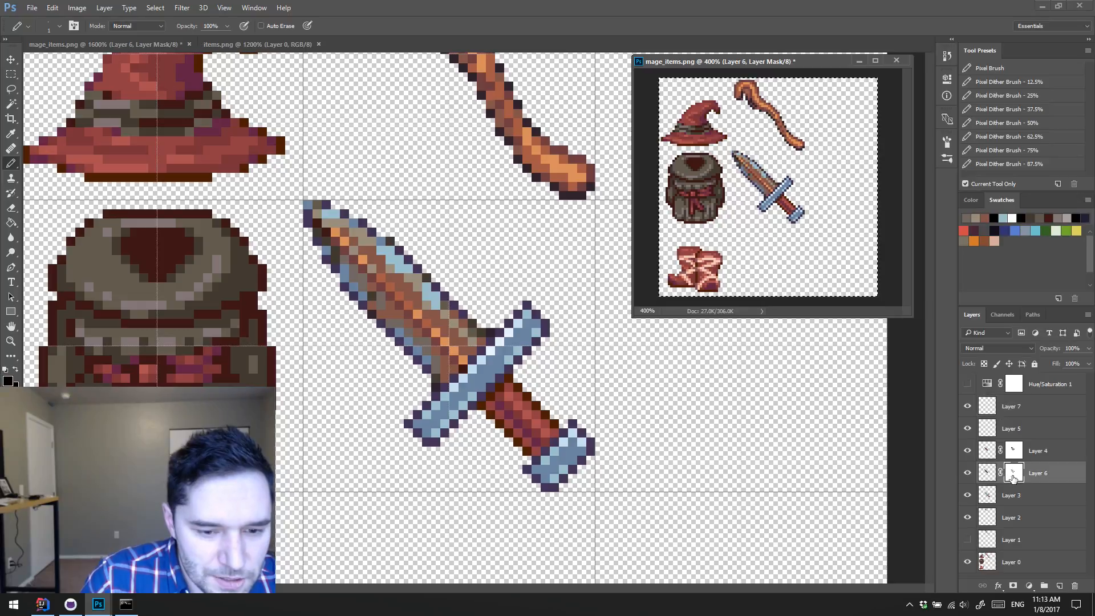
{"action": "right_click", "coordinate": [1014, 475]}
{"action": "left_click", "coordinate": [1012, 394]}
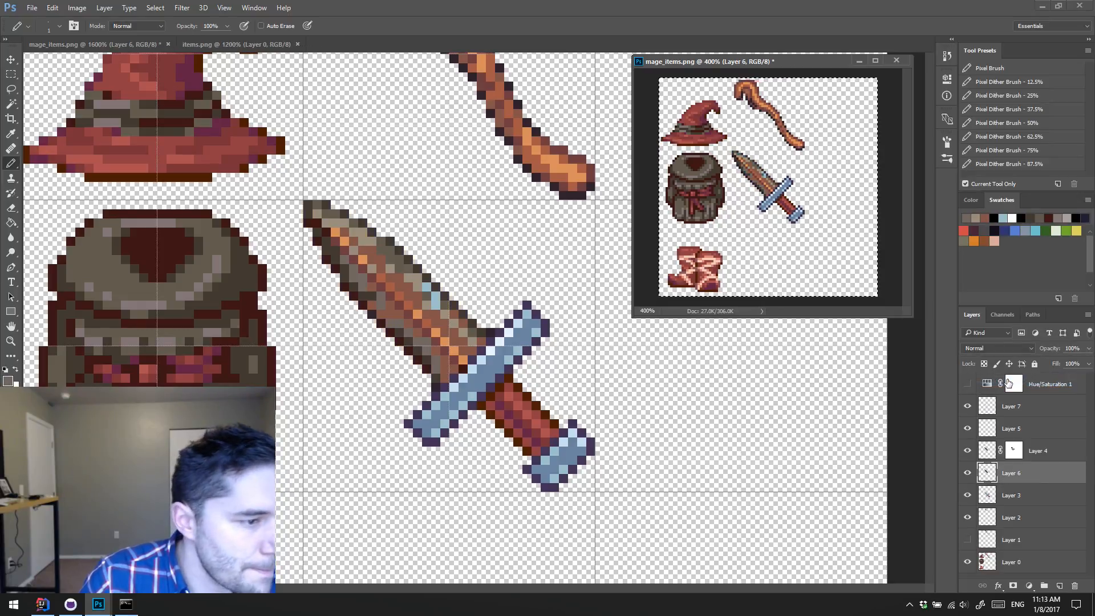
Step: Check what Layers 4 and 5 contribute to the blade, and erase the light blue pixels near its upper edge on Layer 5
{"action": "left_click", "coordinate": [969, 451]}
{"action": "left_click", "coordinate": [969, 452]}
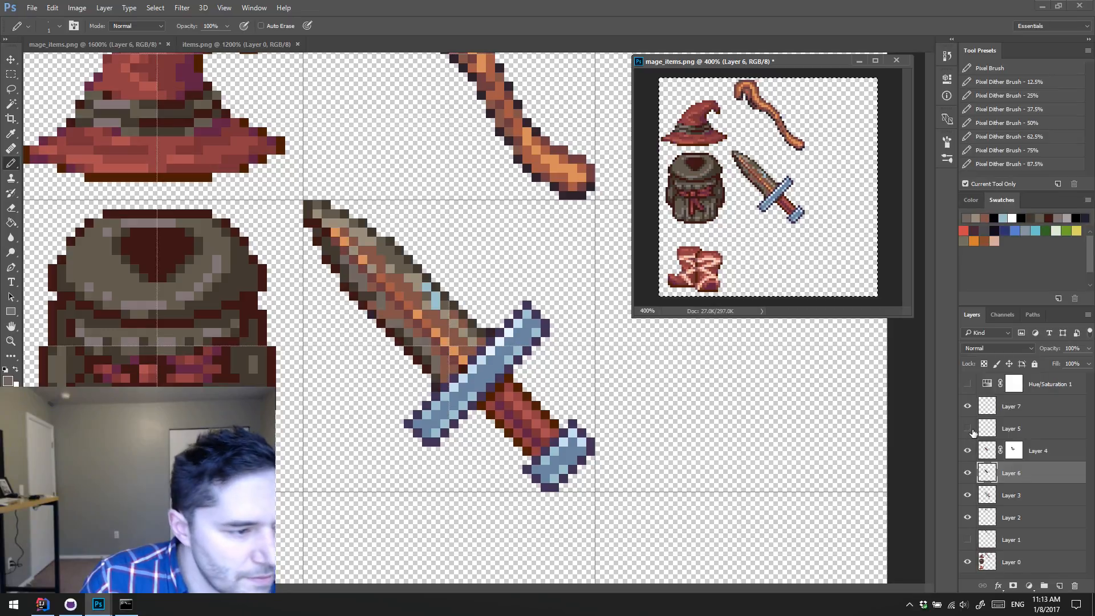
{"action": "left_click", "coordinate": [968, 429]}
{"action": "left_click", "coordinate": [968, 428]}
{"action": "left_click", "coordinate": [992, 428]}
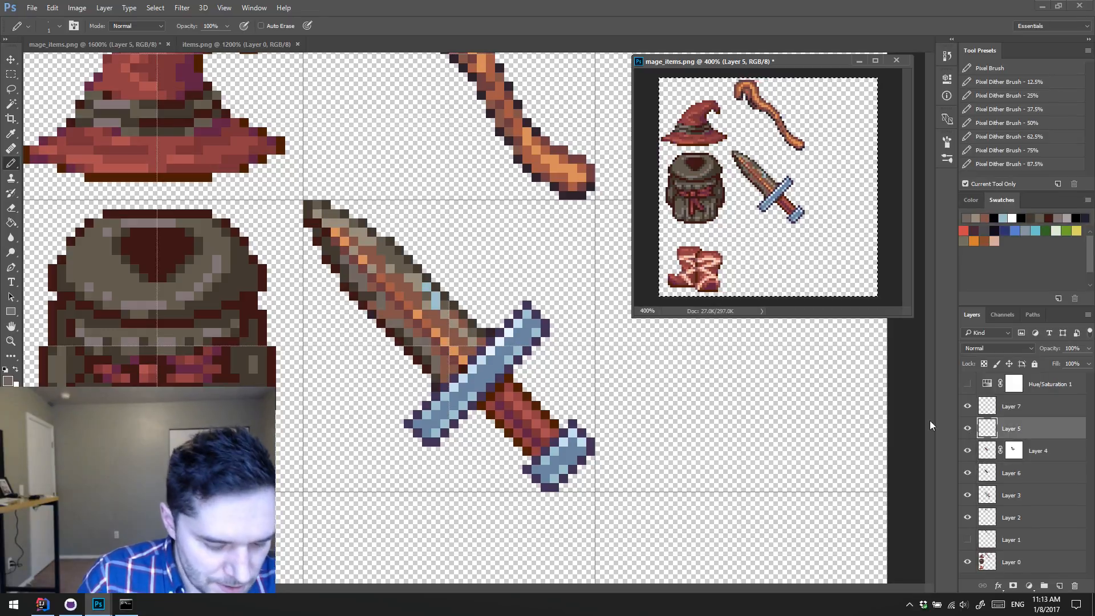
{"action": "key", "text": "e"}
{"action": "left_click", "coordinate": [427, 285]}
{"action": "left_click", "coordinate": [427, 286]}
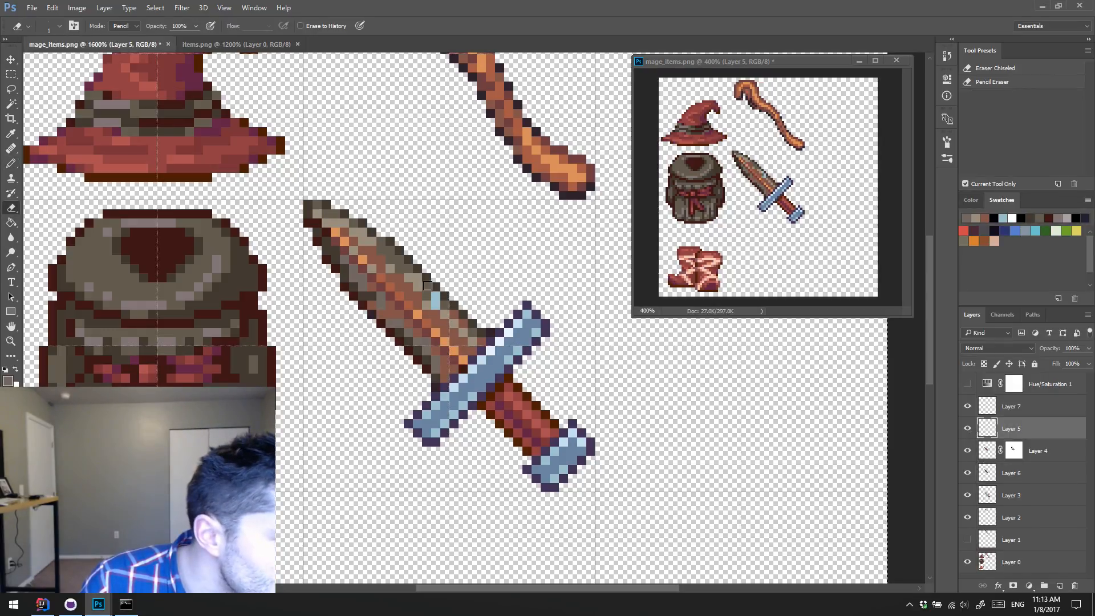
{"action": "left_click", "coordinate": [436, 295]}
{"action": "left_click", "coordinate": [436, 304]}
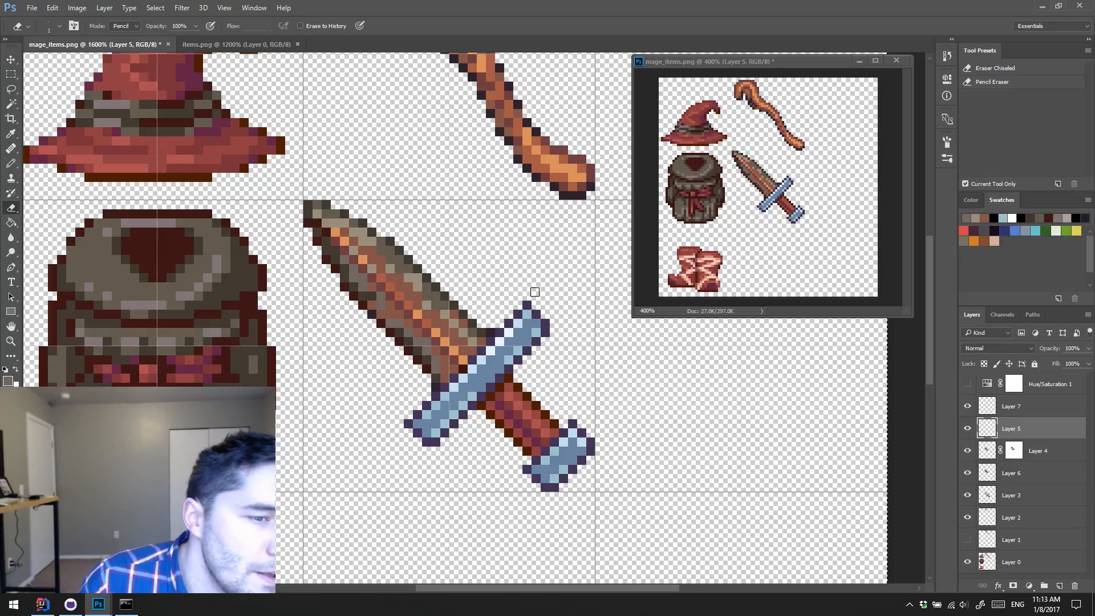
Step: Check the blade with Layers 5 and 7 hidden and shown, and merge Layer 7 into Layer 5
{"action": "left_click", "coordinate": [966, 429]}
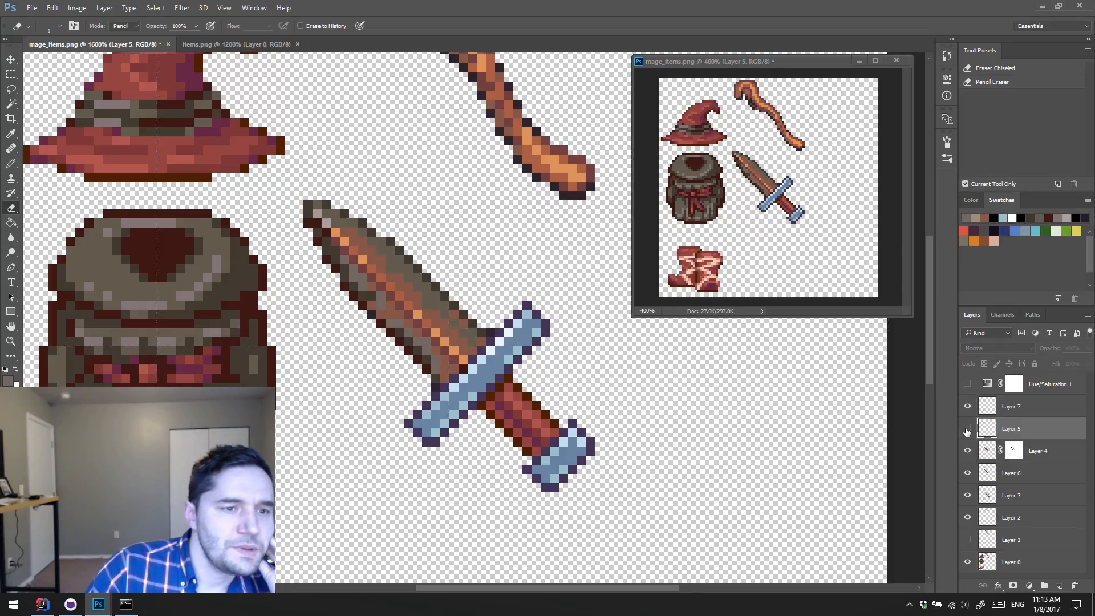
{"action": "left_click", "coordinate": [965, 429]}
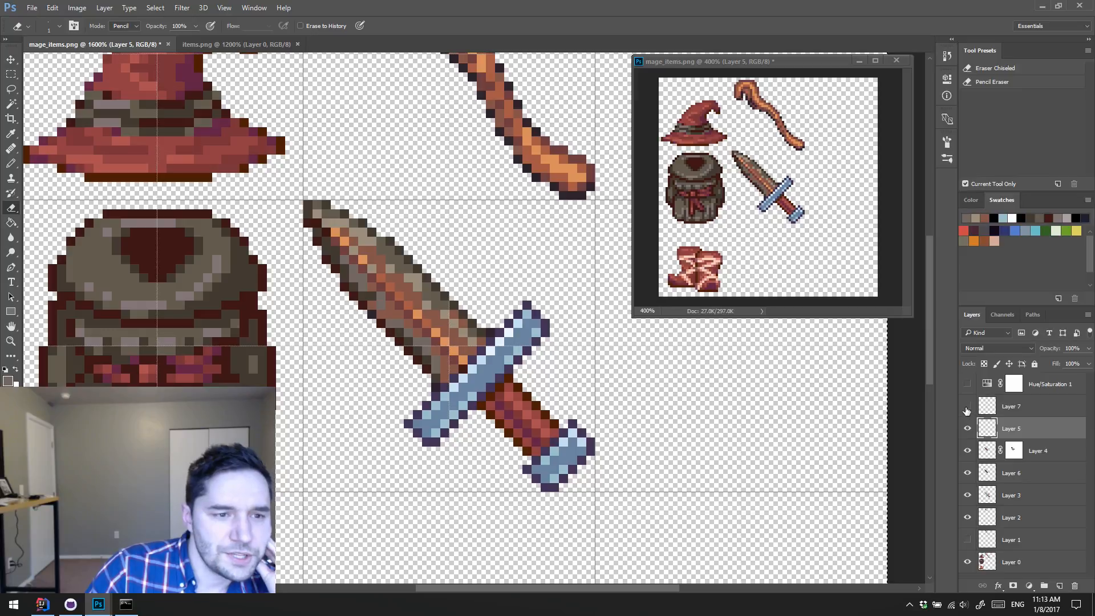
{"action": "left_click", "coordinate": [968, 407]}
{"action": "left_click", "coordinate": [968, 406]}
{"action": "left_click", "coordinate": [1045, 415]}
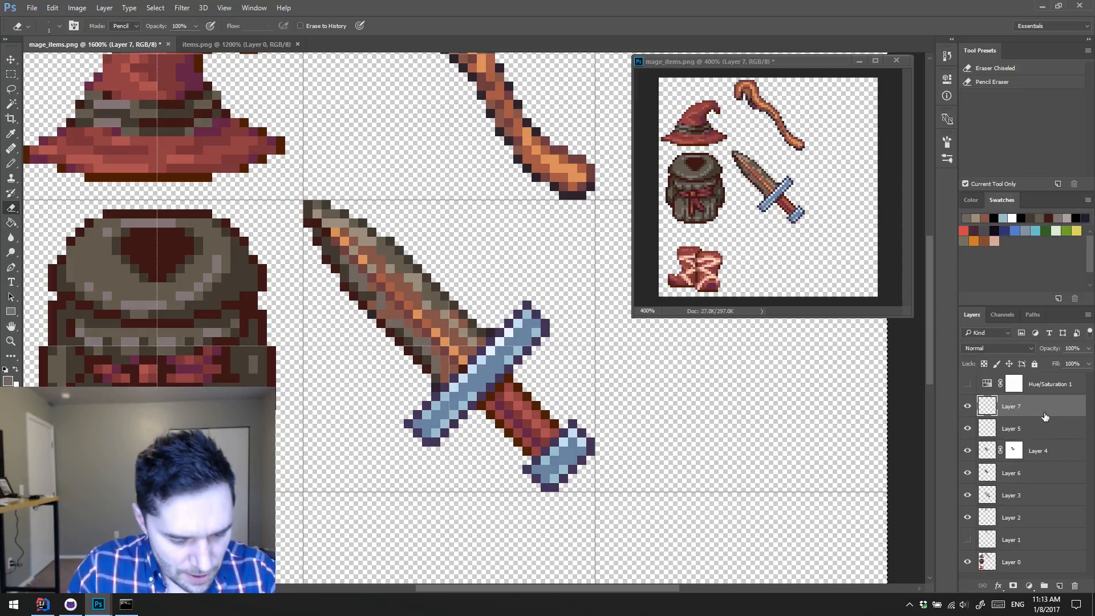
{"action": "key", "text": "ctrl+e"}
Step: Compare the blade with Layers 4 and 6 hidden and shown, and leave Layer 6 hidden
{"action": "left_click", "coordinate": [968, 432]}
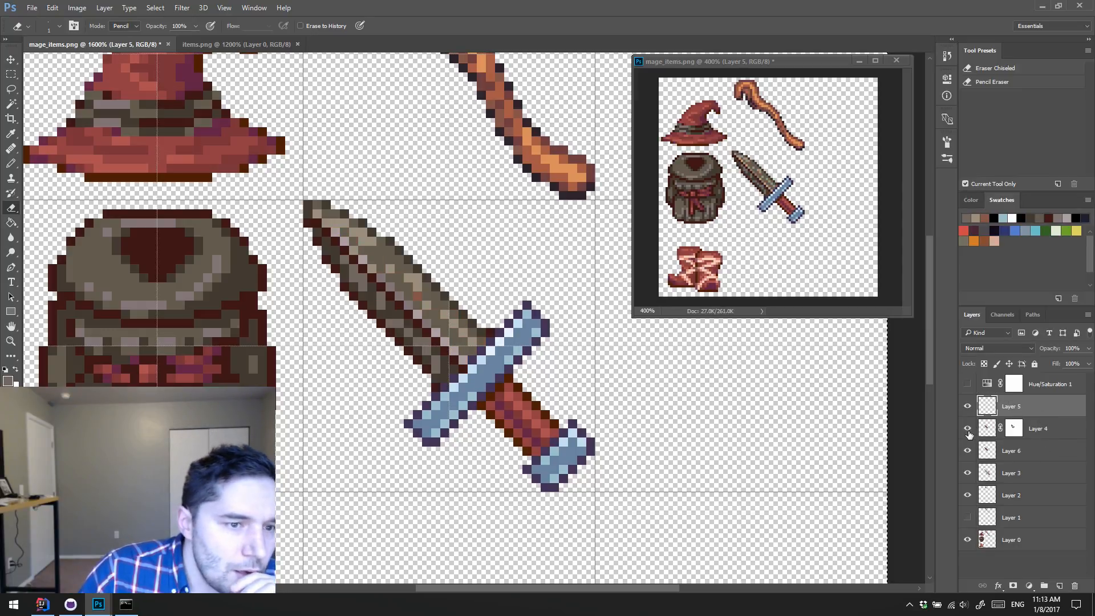
{"action": "left_click", "coordinate": [968, 433]}
{"action": "left_click", "coordinate": [967, 432]}
{"action": "left_click", "coordinate": [968, 432]}
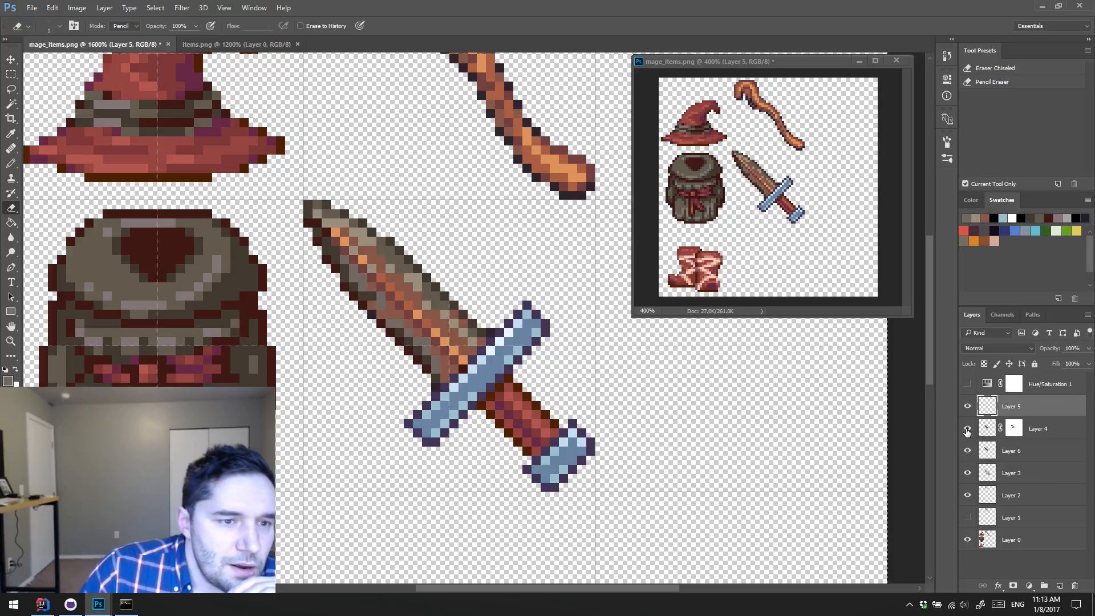
{"action": "left_click", "coordinate": [968, 451]}
{"action": "left_click", "coordinate": [967, 452]}
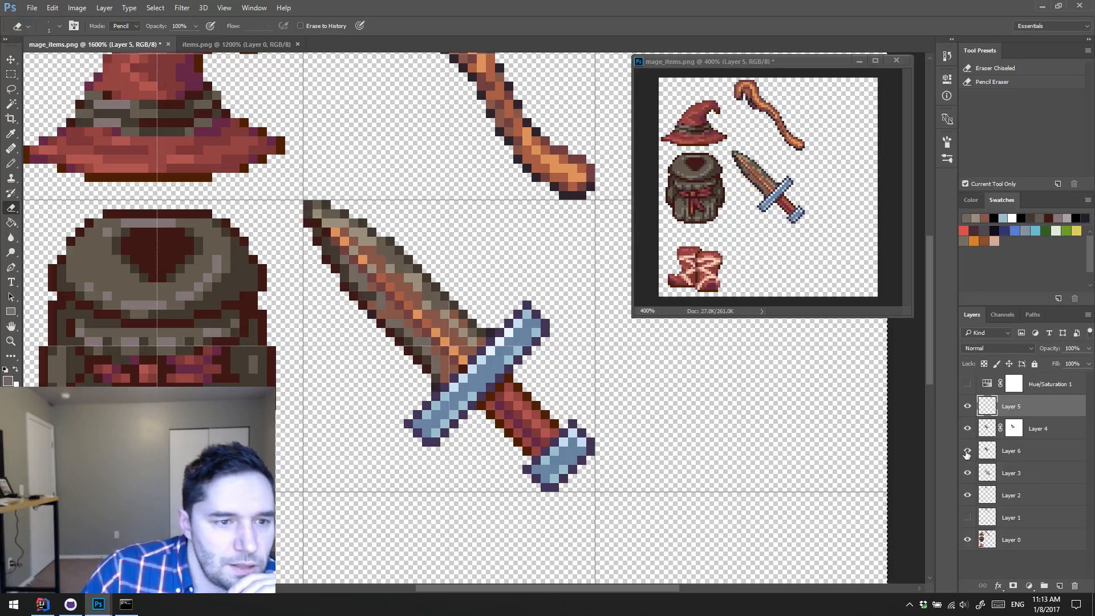
{"action": "left_click", "coordinate": [967, 451]}
{"action": "left_click", "coordinate": [967, 451]}
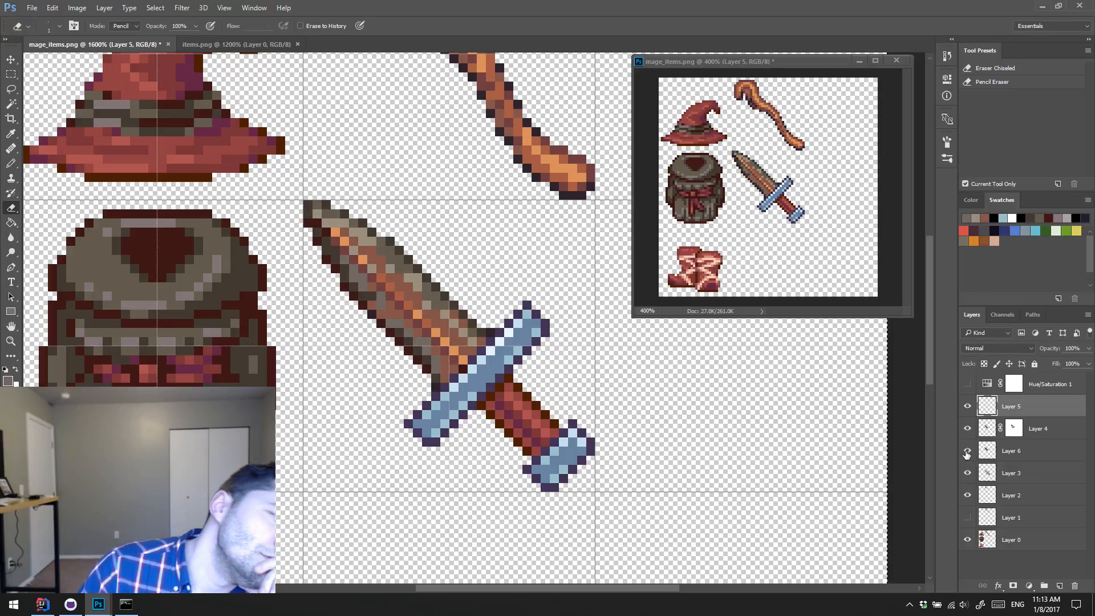
{"action": "left_click", "coordinate": [967, 451]}
{"action": "left_click", "coordinate": [968, 452]}
{"action": "left_click", "coordinate": [967, 451]}
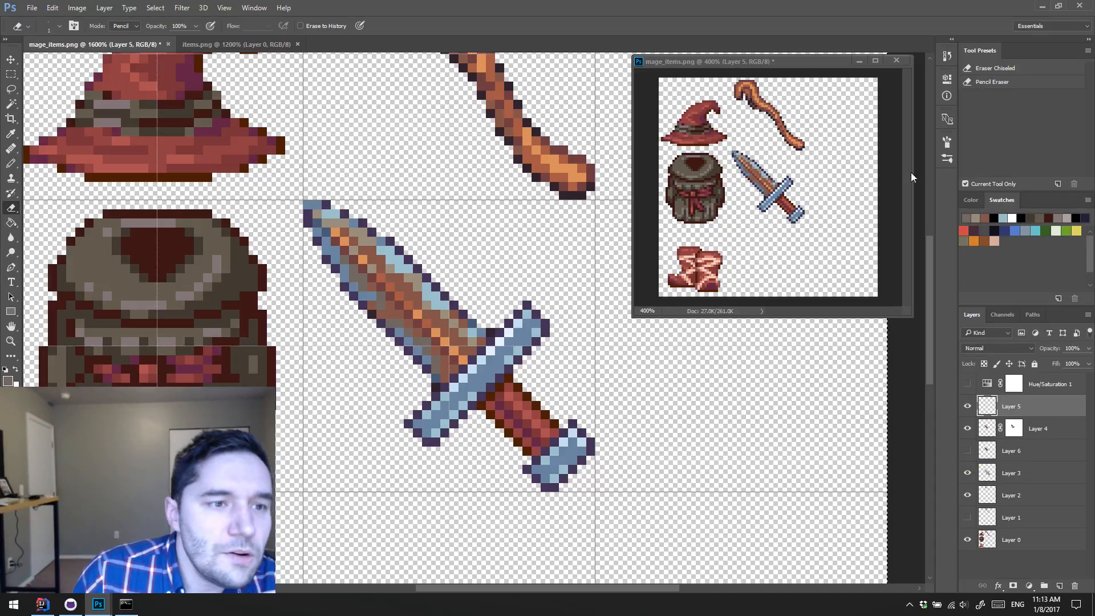
{"action": "left_click", "coordinate": [823, 60]}
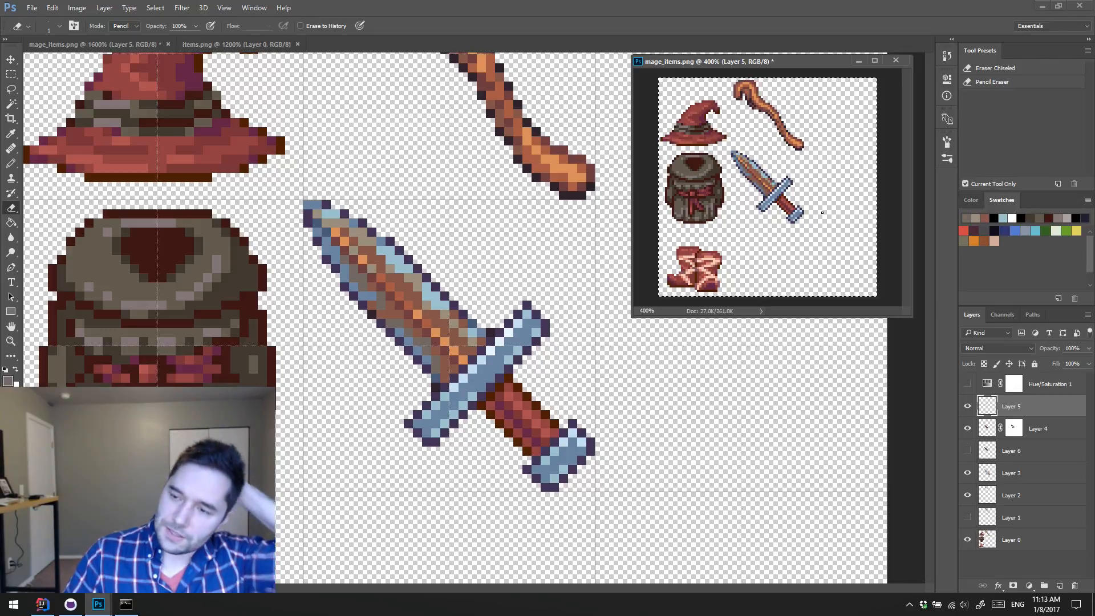
Step: Compare the blade with Layer 5's transition pixels hidden and shown
{"action": "key", "text": "b"}
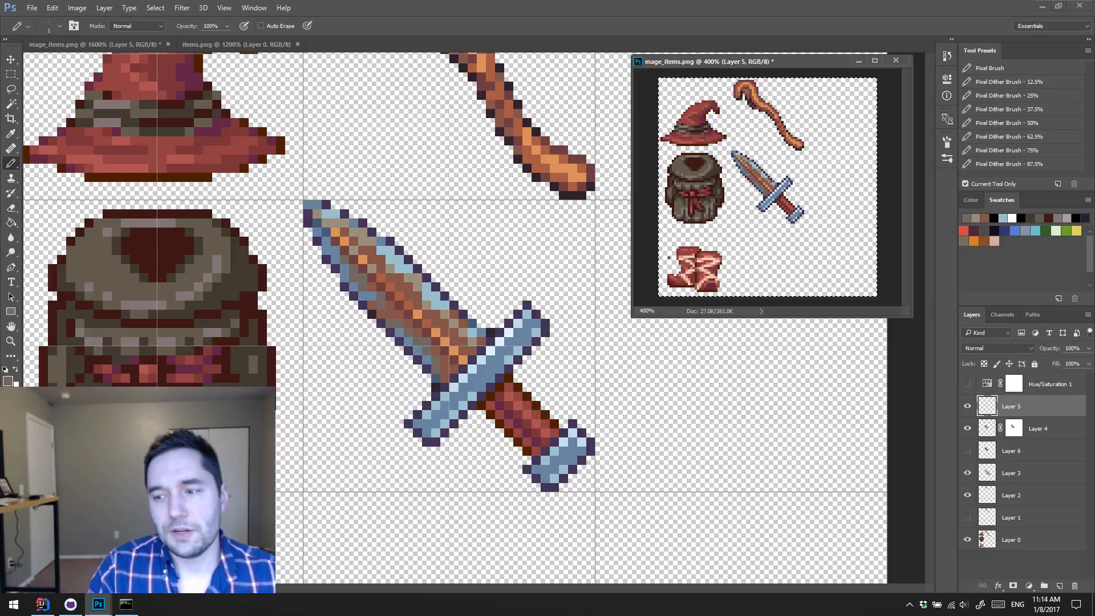
{"action": "left_click", "coordinate": [495, 274]}
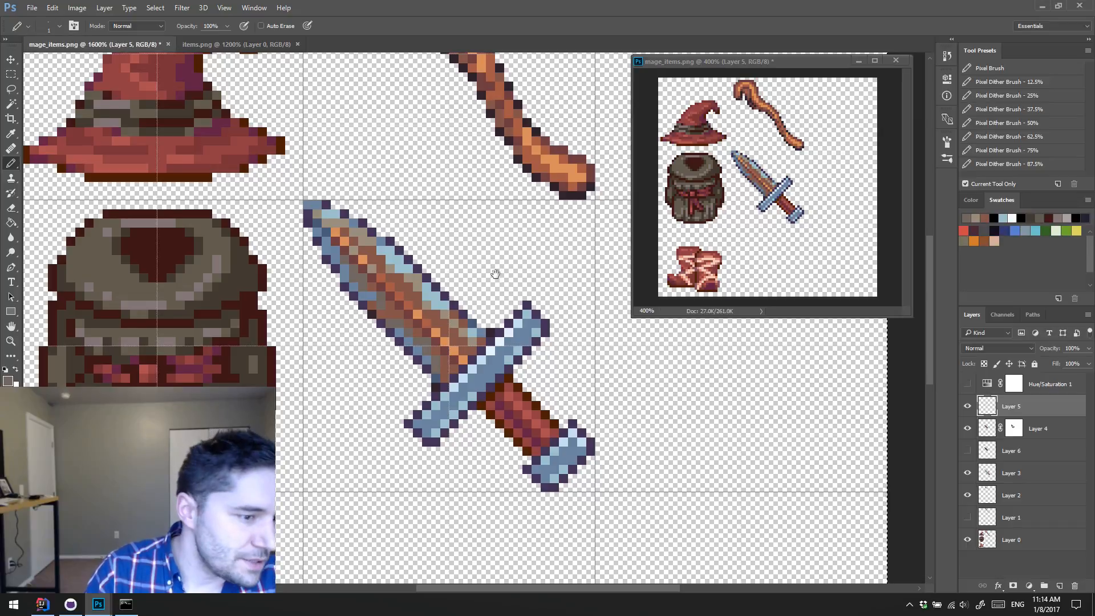
{"action": "left_click_drag", "start_coordinate": [496, 274], "coordinate": [476, 217]}
{"action": "left_click", "coordinate": [968, 406]}
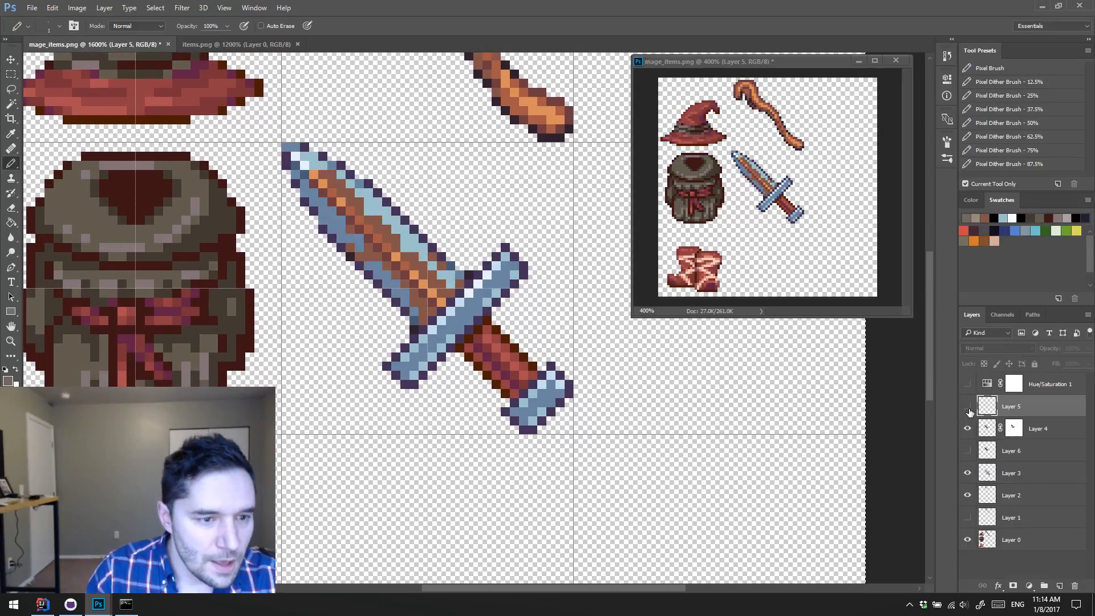
{"action": "left_click", "coordinate": [968, 407]}
{"action": "left_click", "coordinate": [967, 406]}
{"action": "left_click", "coordinate": [968, 406]}
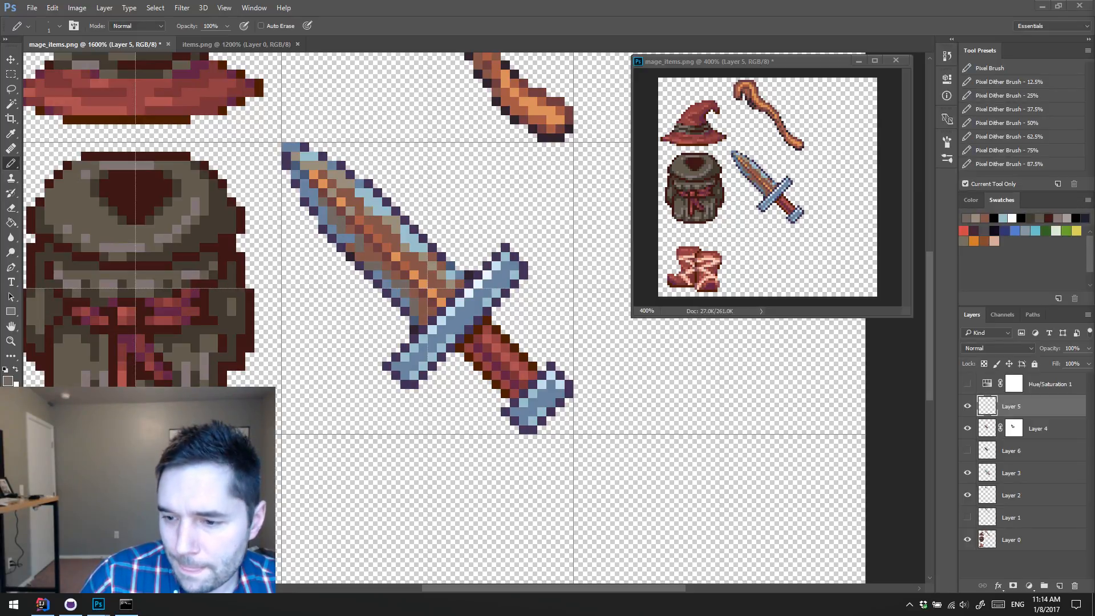
{"action": "left_click", "coordinate": [967, 407]}
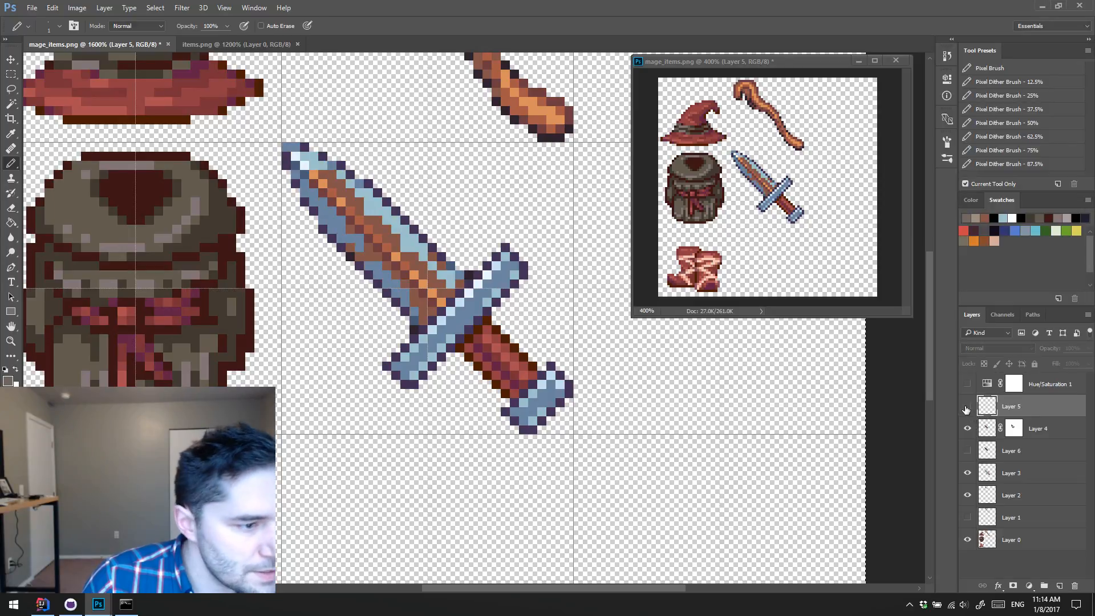
{"action": "left_click", "coordinate": [967, 407]}
Step: Merge Layer 5 into Layer 4, applying Layer 4's mask, and check the merged layer by toggling its visibility
{"action": "key", "text": "ctrl+e"}
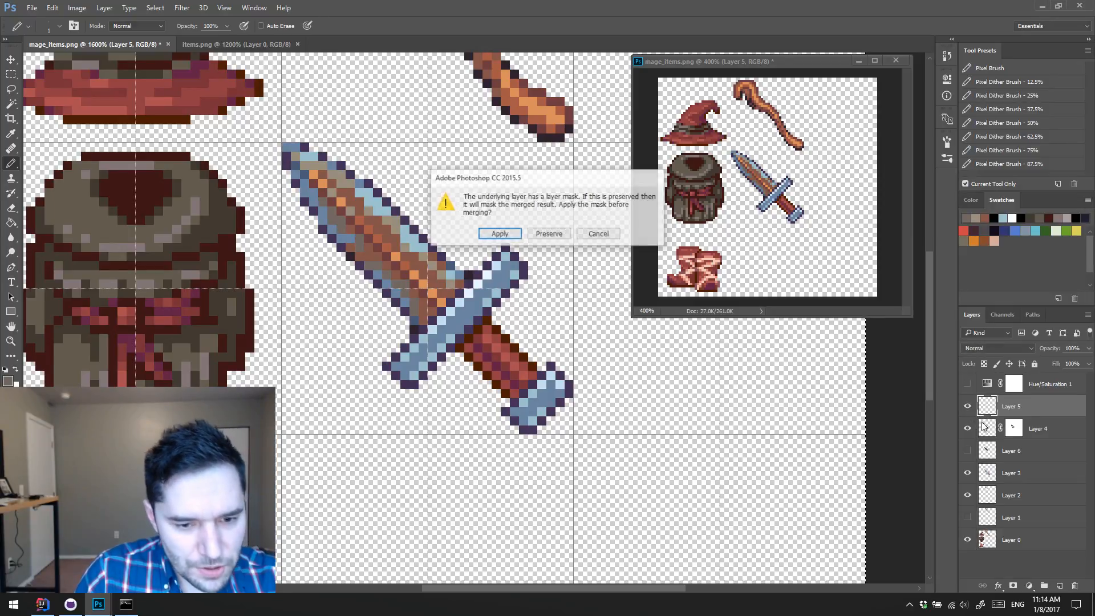
{"action": "left_click", "coordinate": [501, 234]}
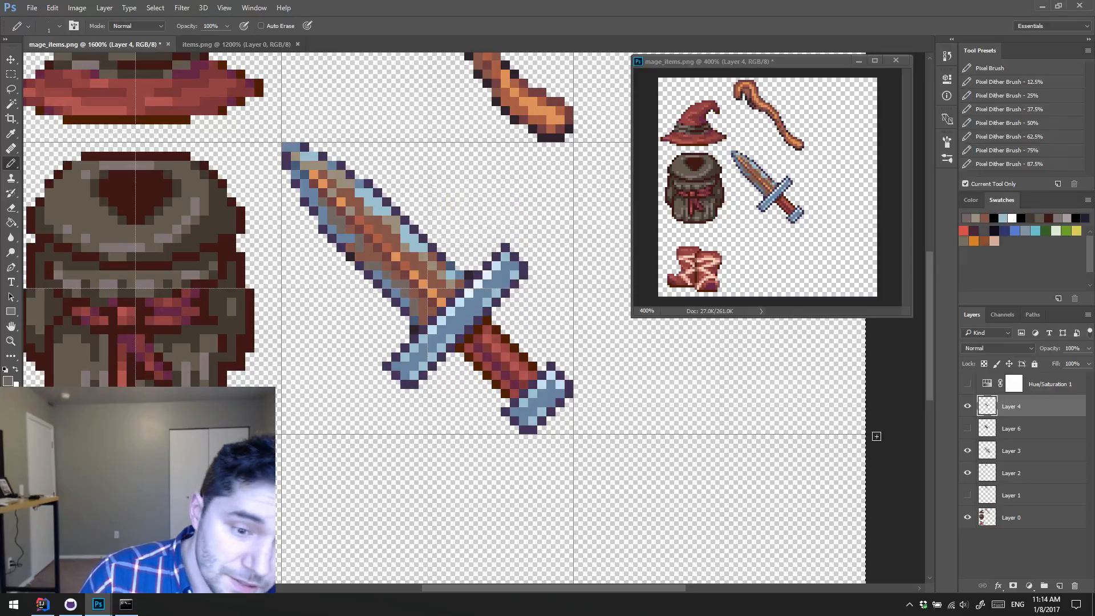
{"action": "left_click", "coordinate": [966, 407]}
{"action": "left_click", "coordinate": [967, 406]}
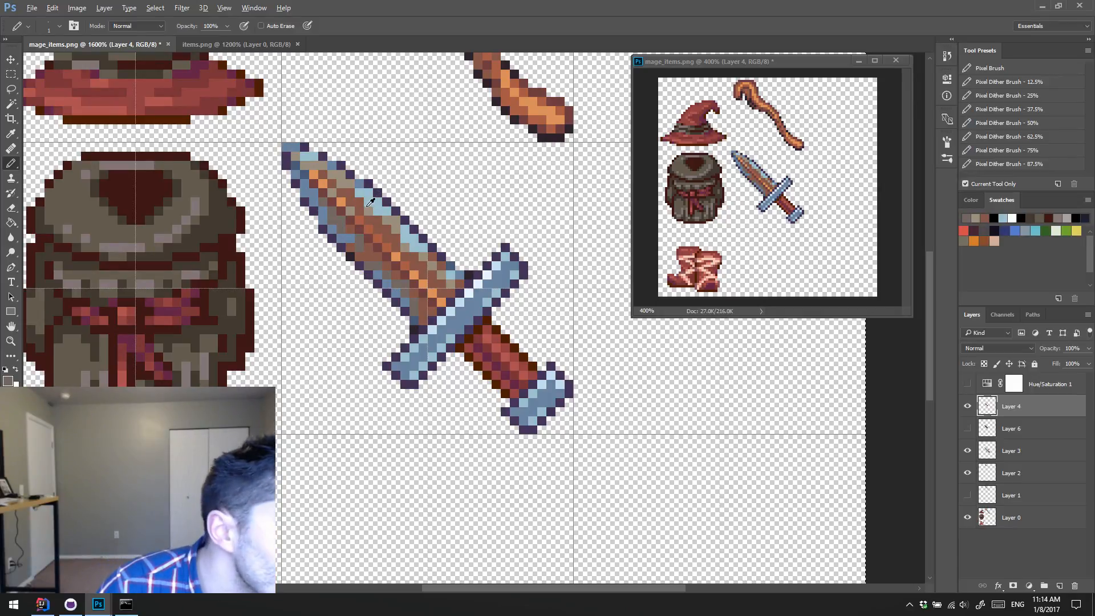
Step: Sample gray-brown, light blue and pale highlight tones and repaint the transition pixels along the blade's upper edge on Layer 4
{"action": "left_click", "coordinate": [368, 205], "text": "alt"}
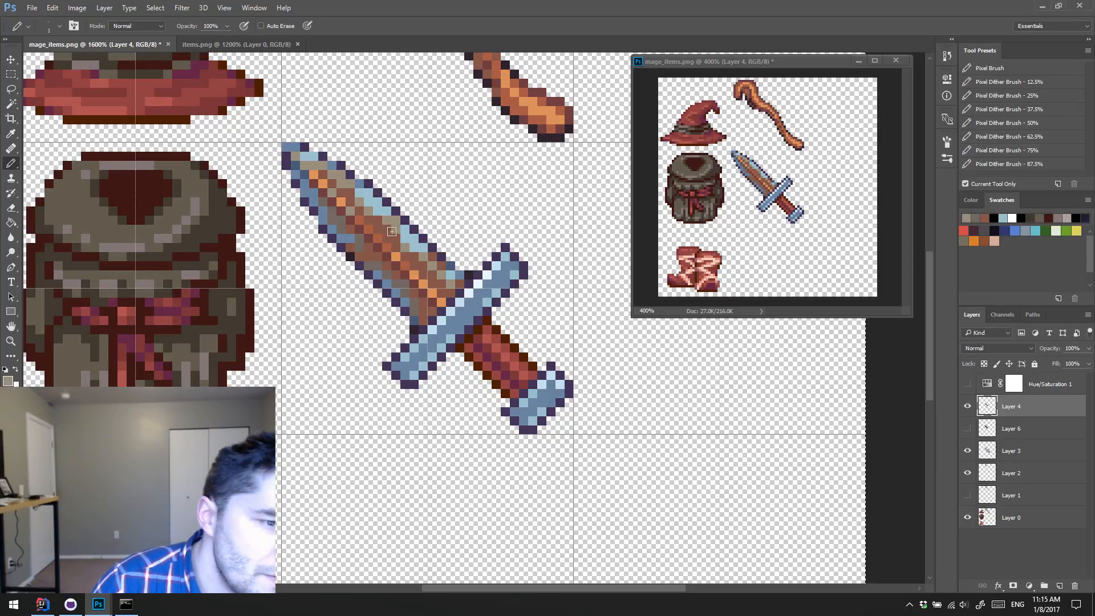
{"action": "left_click", "coordinate": [411, 228], "text": "alt"}
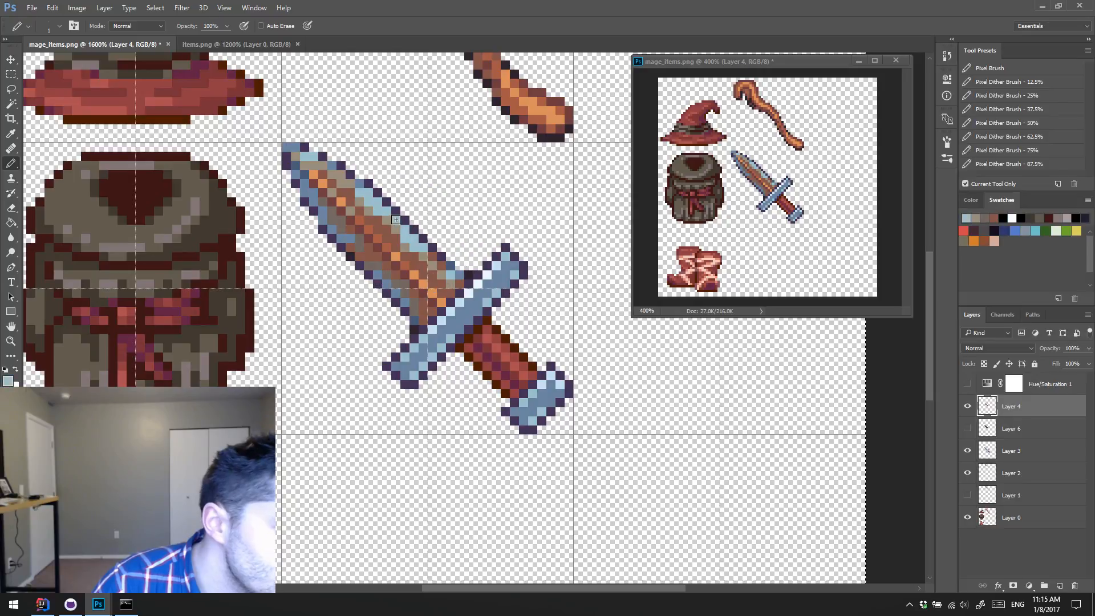
{"action": "left_click", "coordinate": [388, 220], "text": "alt"}
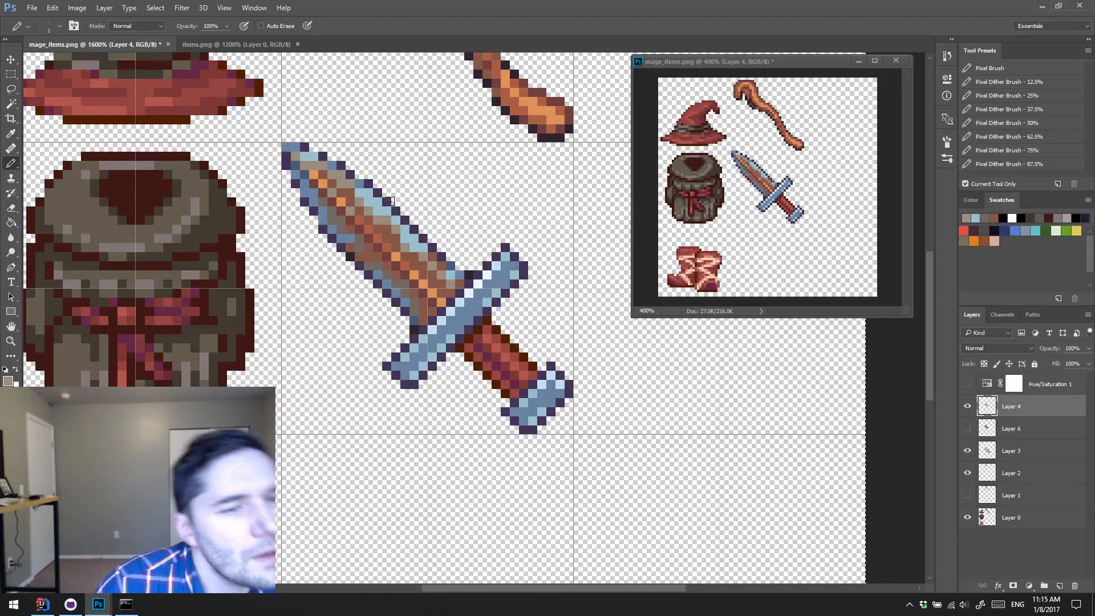
{"action": "left_click", "coordinate": [393, 211], "text": "alt"}
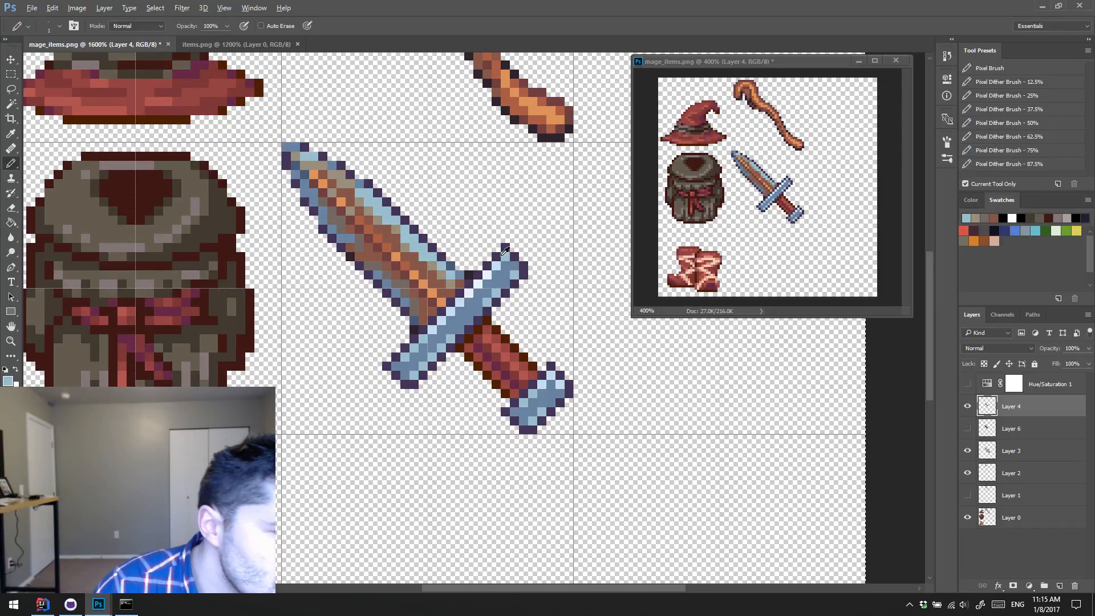
{"action": "left_click", "coordinate": [454, 306], "text": "alt"}
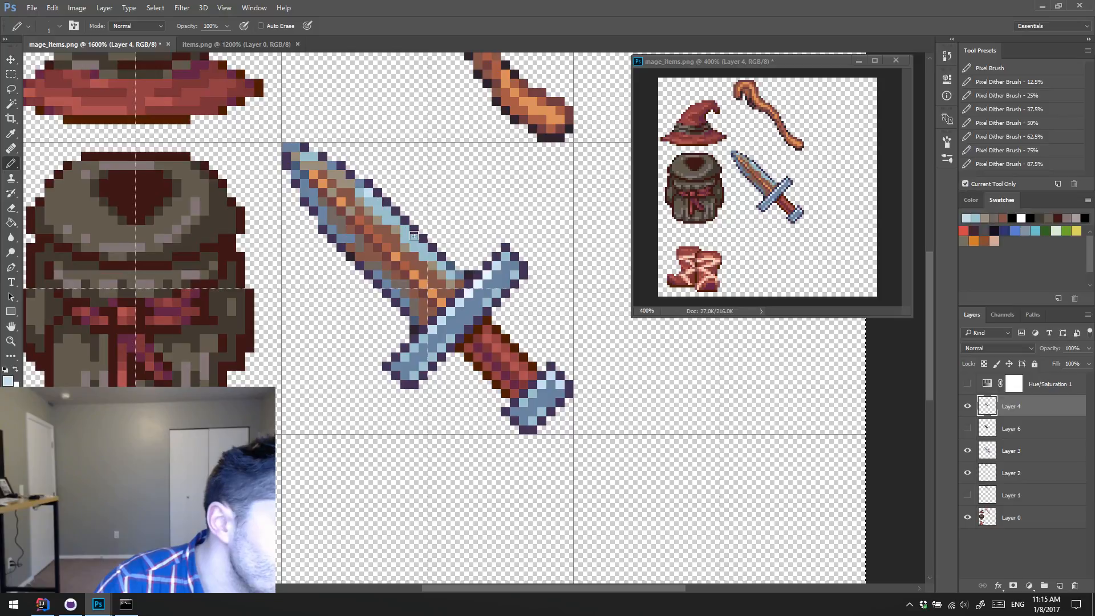
{"action": "left_click", "coordinate": [418, 243], "text": "shift"}
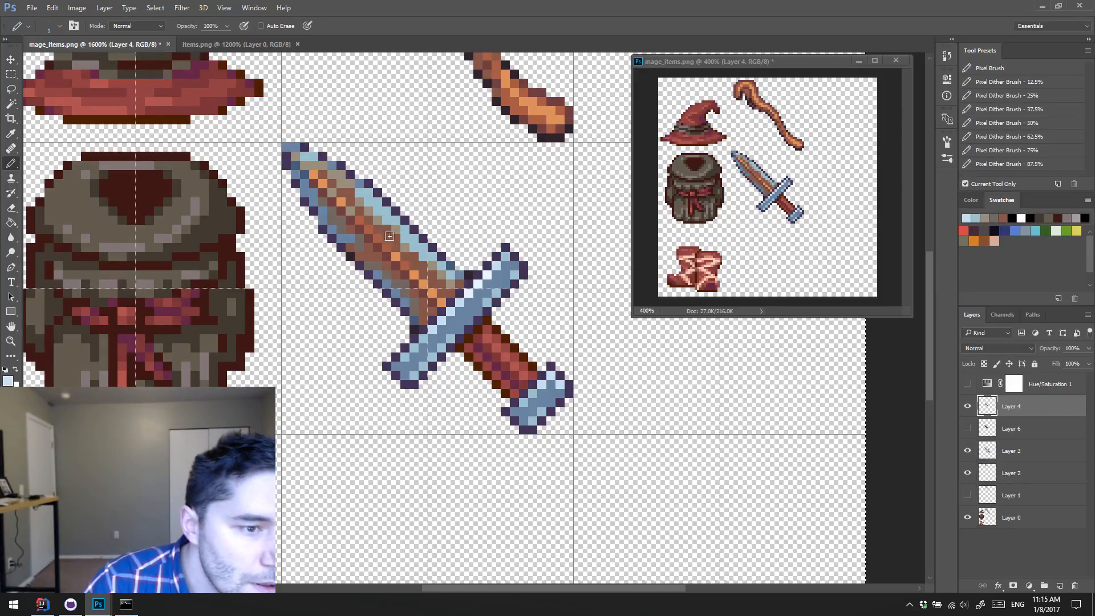
Step: Sample steel blue and light blue from the blade and repaint its edge pixels, including the upper edge near the tip
{"action": "left_click", "coordinate": [356, 237], "text": "alt"}
{"action": "left_click", "coordinate": [354, 235], "text": "alt"}
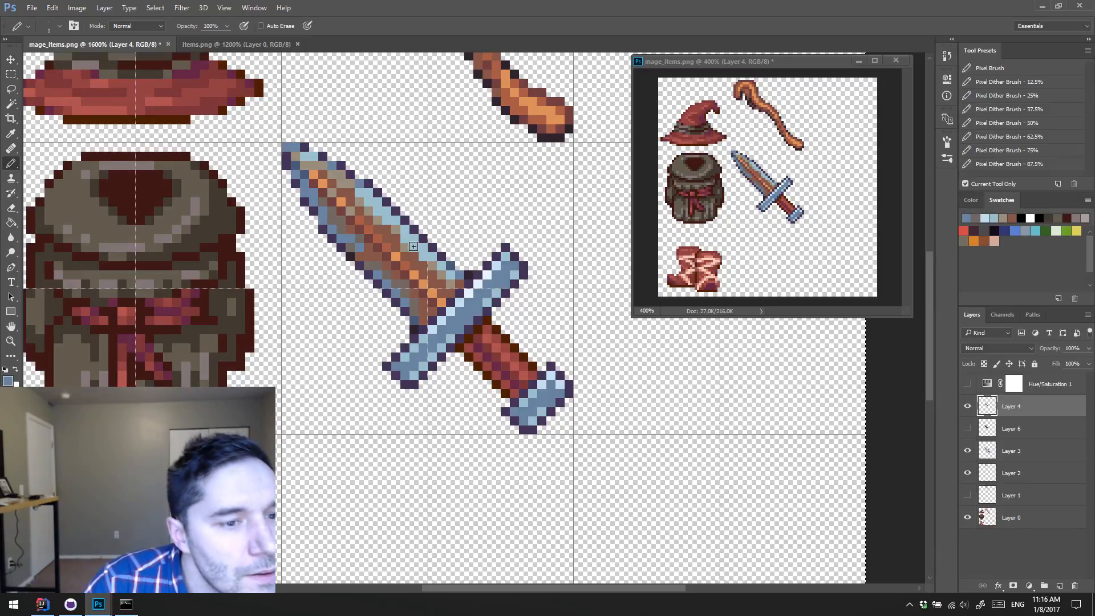
{"action": "left_click", "coordinate": [364, 185], "text": "alt"}
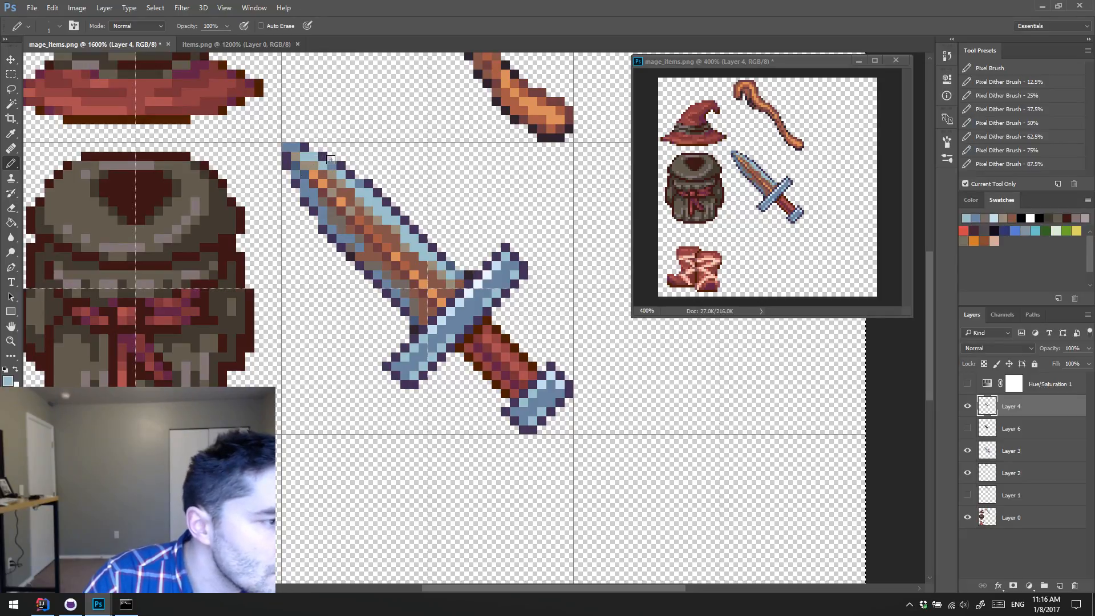
Step: Sample light blue, orange, red-brown and gray-brown tones, retouch pixels near the blade's tip, and compare with Layer 4 hidden and shown
{"action": "left_click", "coordinate": [390, 244], "text": "alt"}
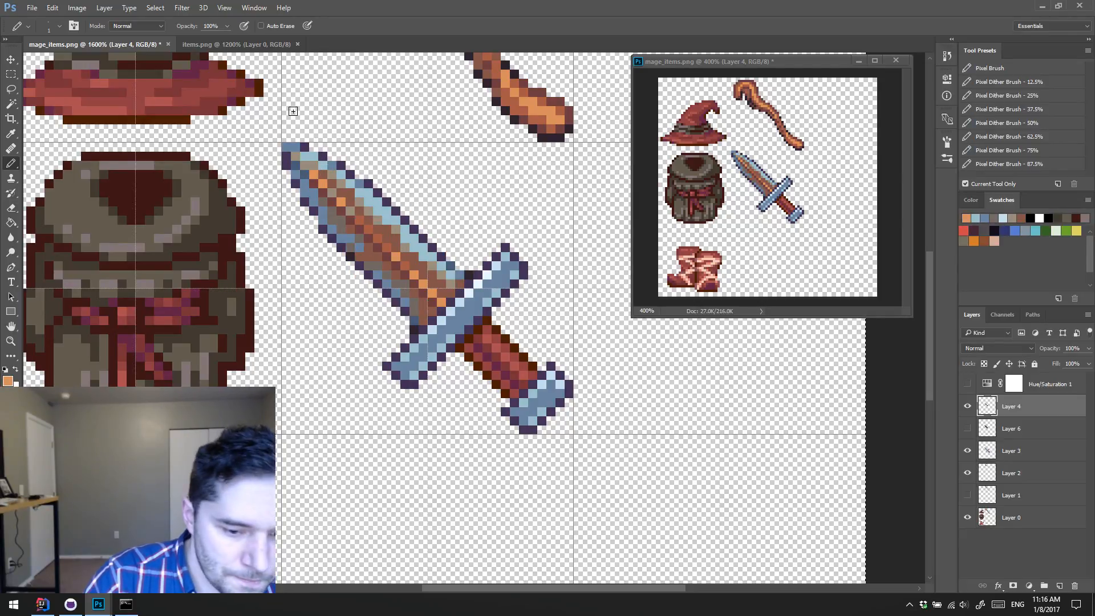
{"action": "left_click", "coordinate": [295, 156]}
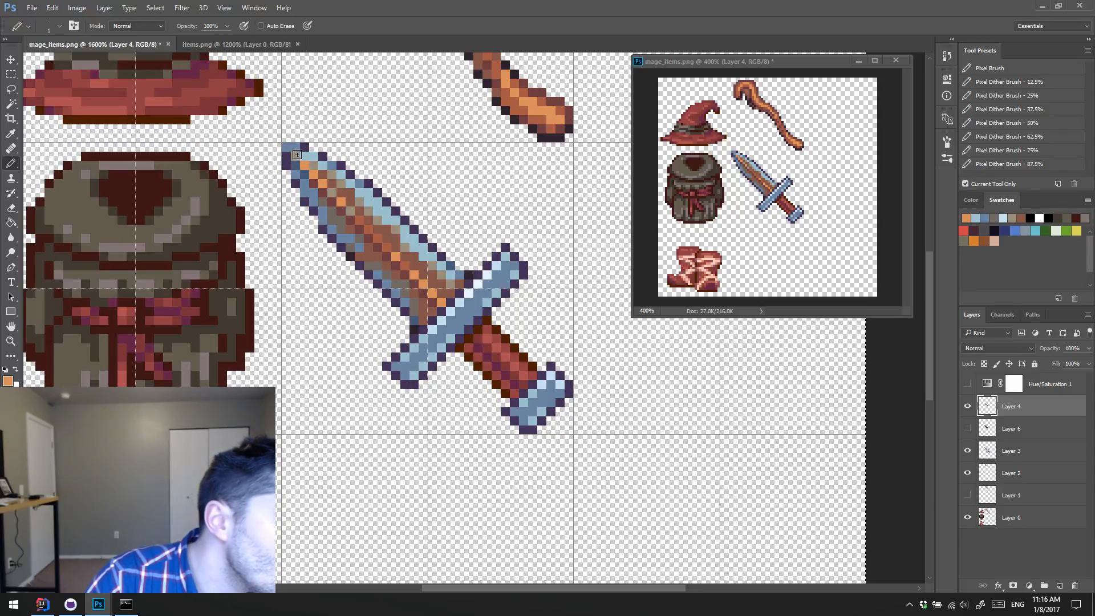
{"action": "left_click", "coordinate": [363, 212], "text": "alt"}
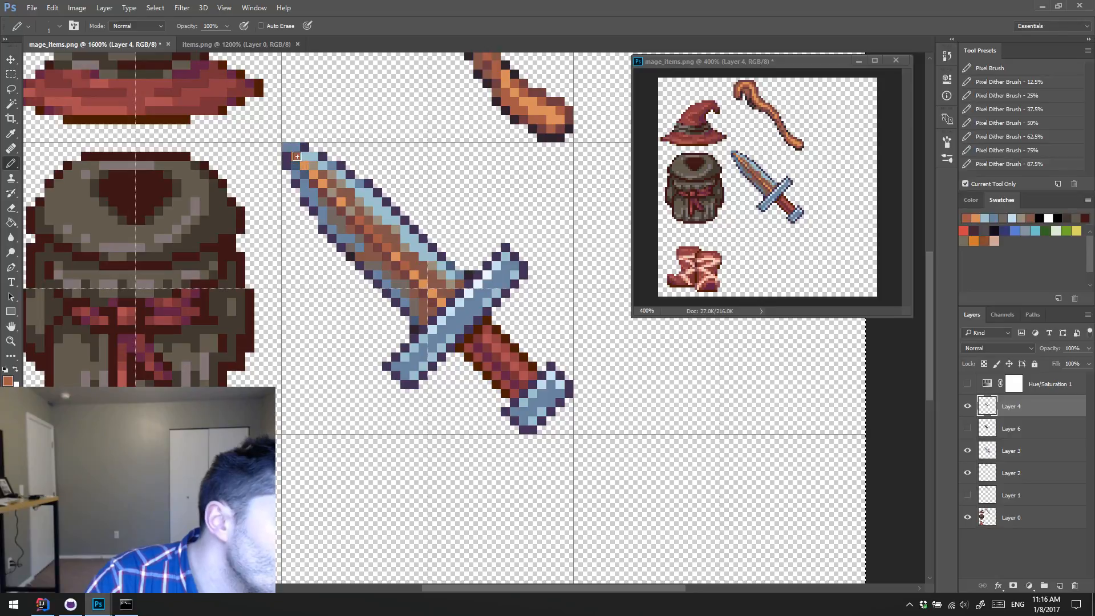
{"action": "left_click", "coordinate": [331, 207], "text": "alt"}
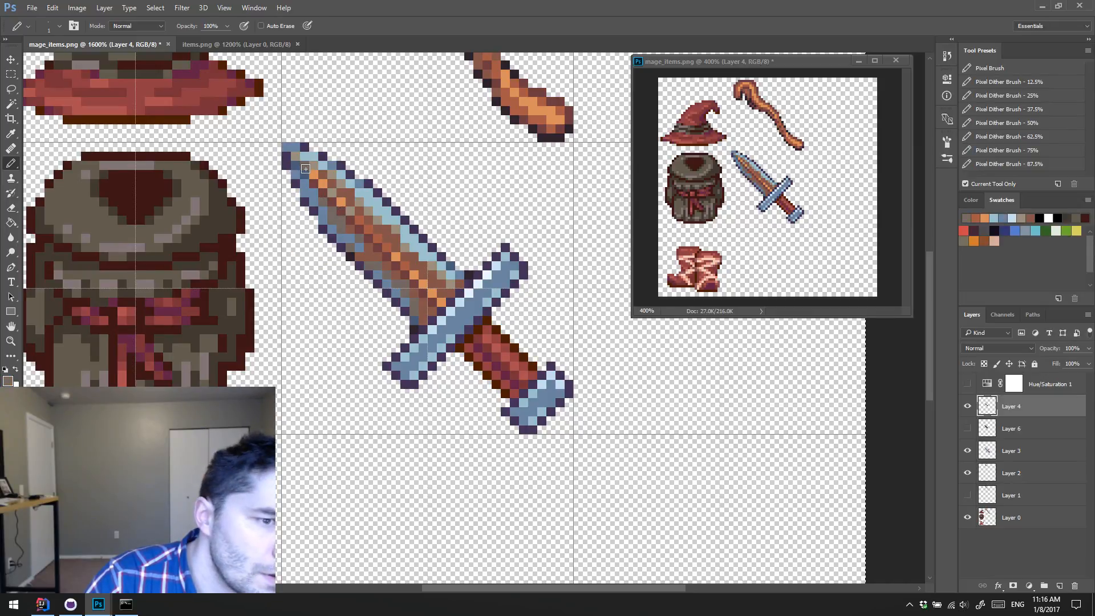
{"action": "left_click", "coordinate": [296, 157], "text": "alt"}
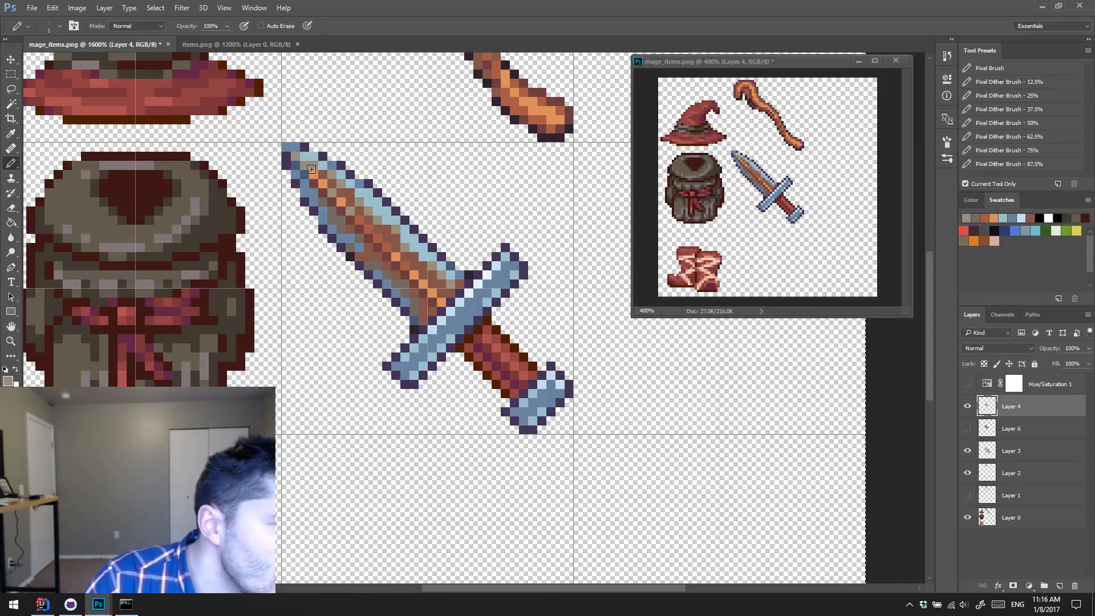
{"action": "left_click", "coordinate": [329, 195], "text": "alt"}
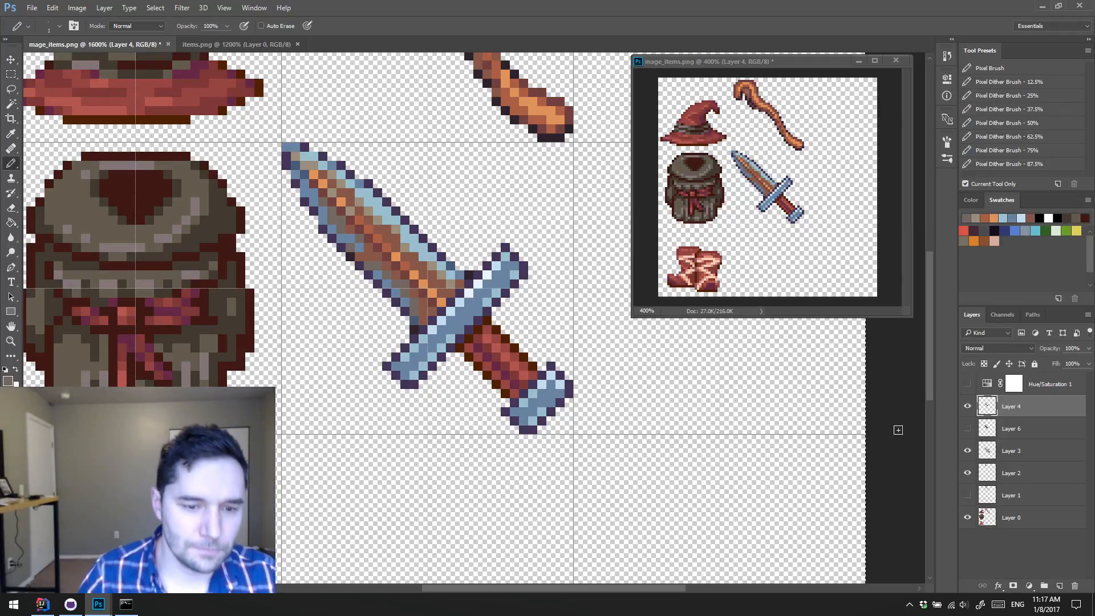
{"action": "left_click", "coordinate": [966, 407]}
{"action": "left_click", "coordinate": [967, 407]}
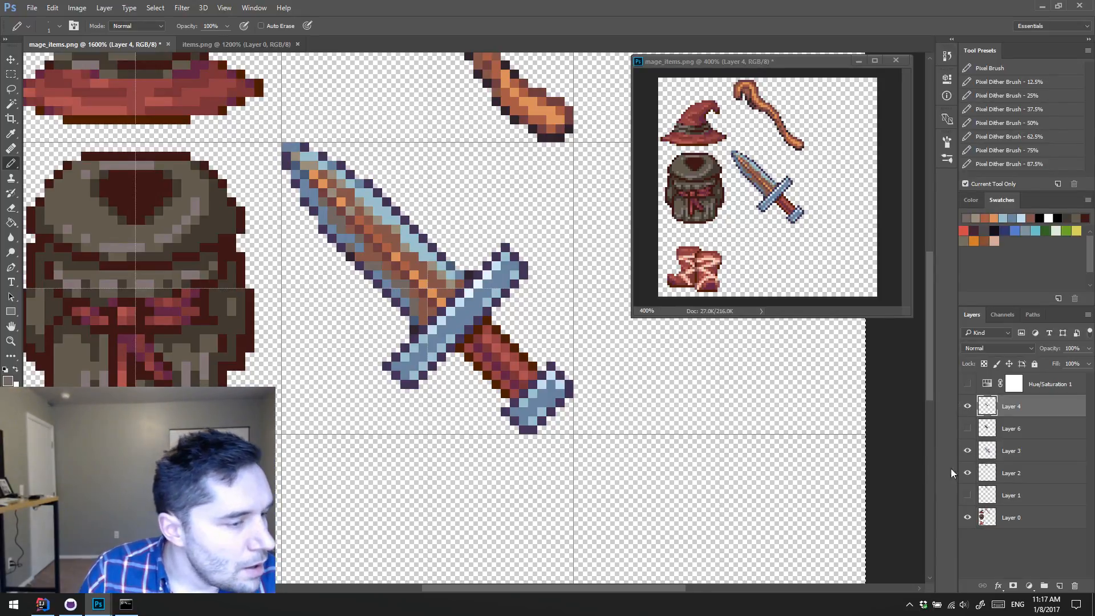
Step: Load Layer 3's pixels as a selection and hide the selection edges and guides
{"action": "left_click", "coordinate": [990, 451]}
{"action": "left_click", "coordinate": [988, 451], "text": "ctrl"}
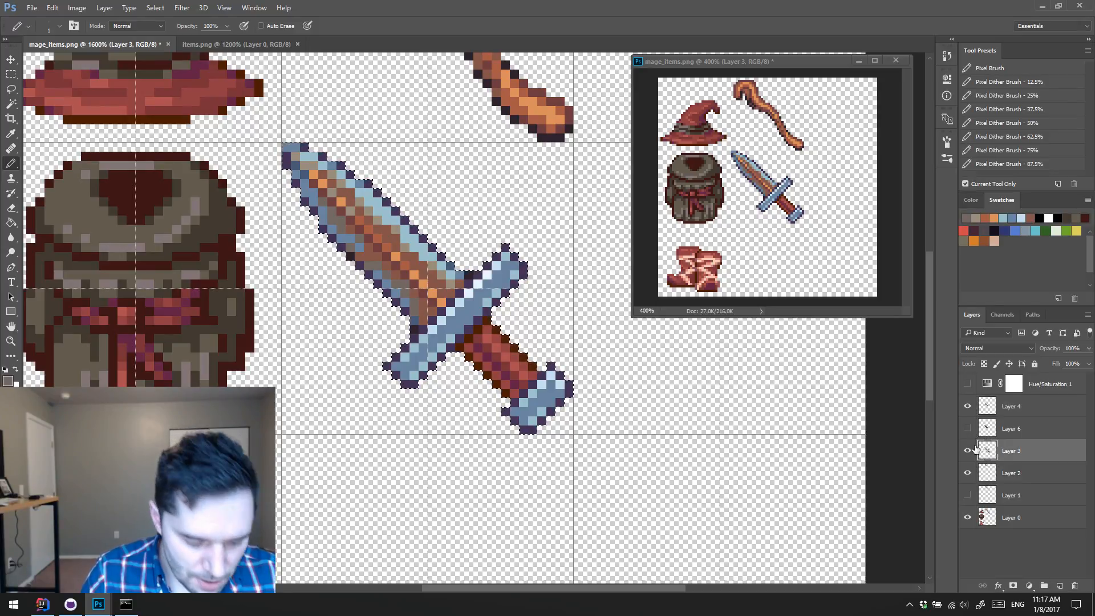
{"action": "key", "text": "ctrl+h"}
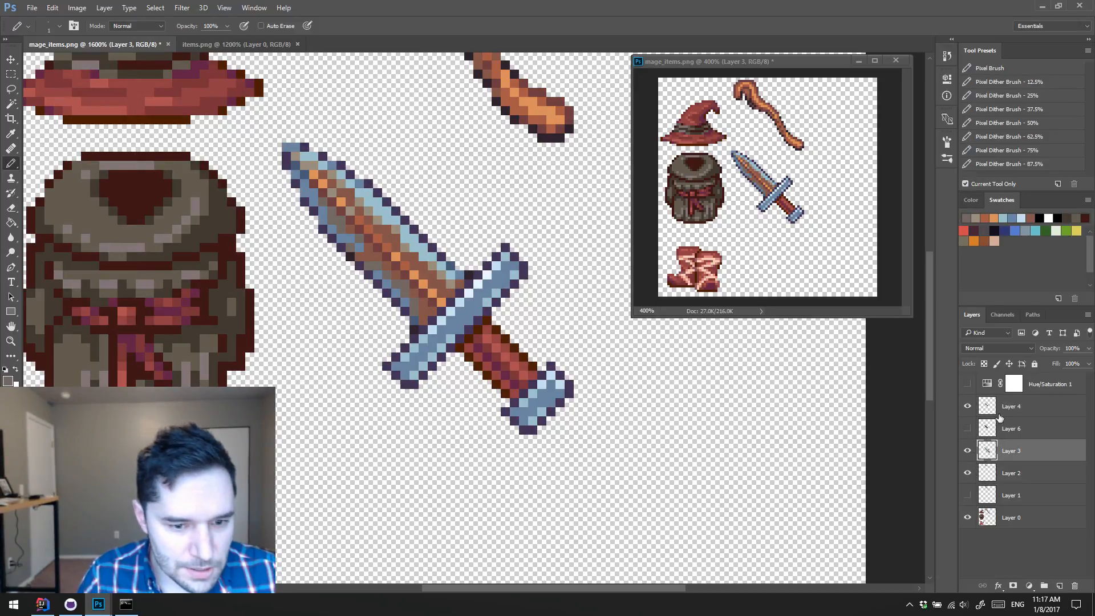
Step: Try to paint brown over the guard's upper end on Layer 4, and undo the stroke
{"action": "left_click", "coordinate": [997, 413]}
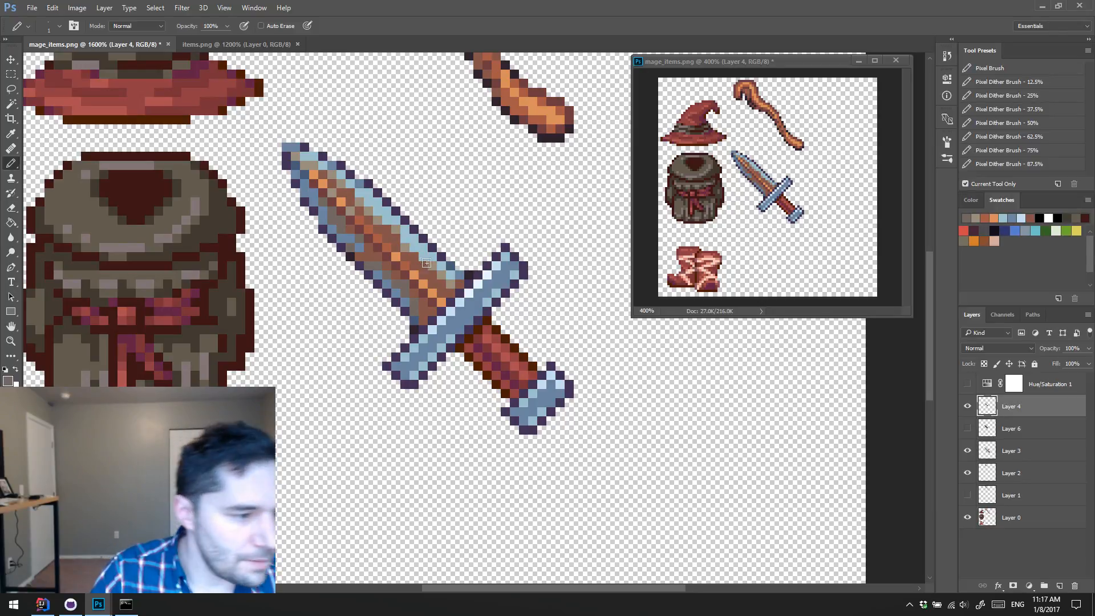
{"action": "left_click", "coordinate": [460, 282], "text": "alt"}
{"action": "mouse_move", "coordinate": [496, 258]}
{"action": "left_mouse_down"}
{"action": "mouse_move", "coordinate": [505, 290]}
{"action": "mouse_move", "coordinate": [538, 283]}
{"action": "left_mouse_up"}
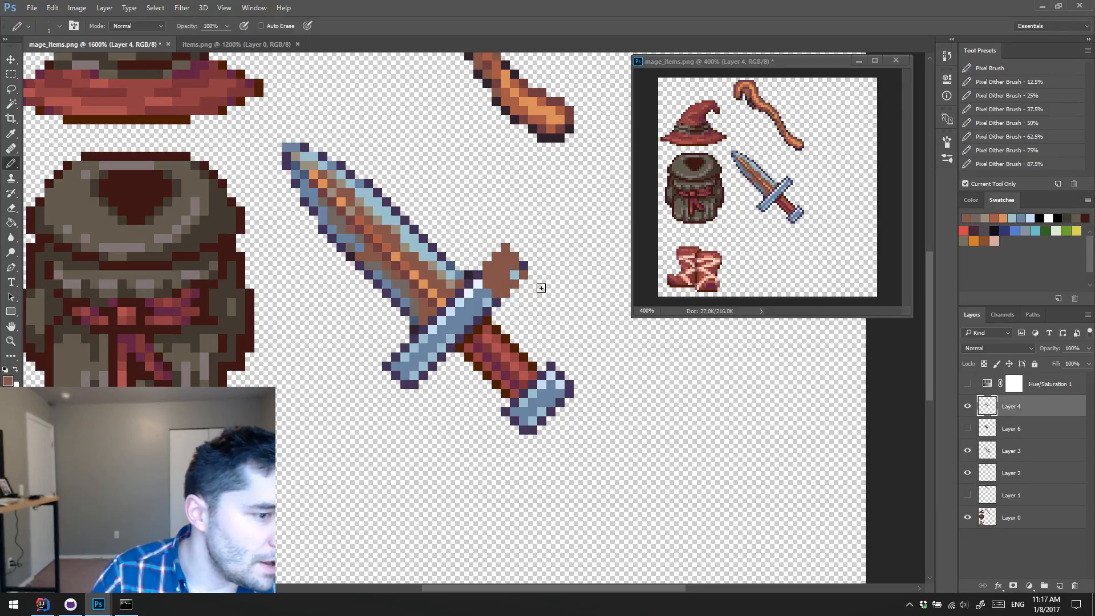
{"action": "key", "text": "ctrl+z"}
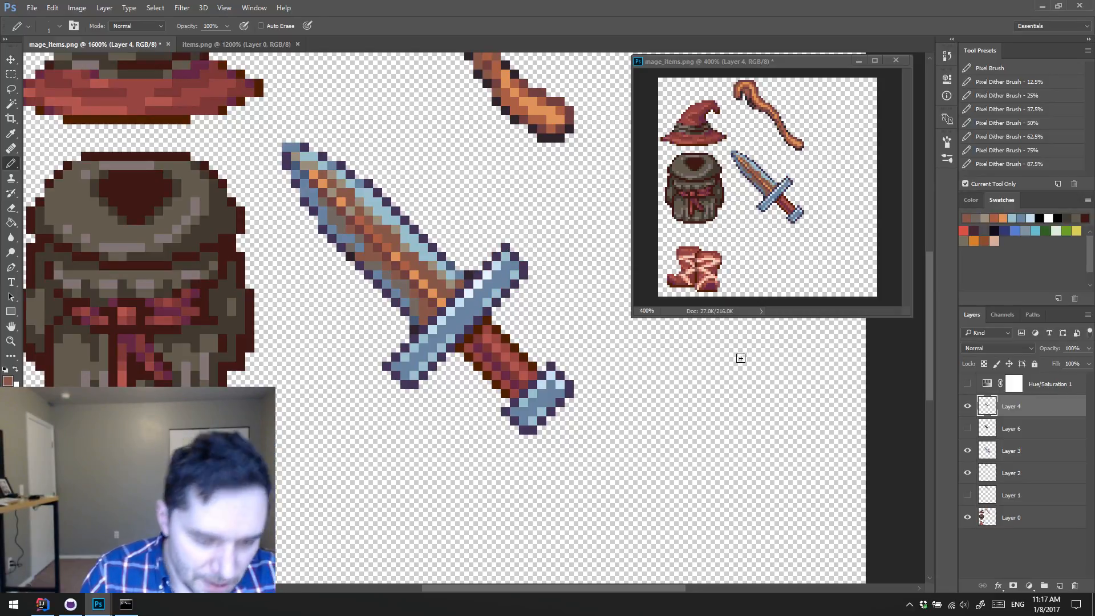
Step: Select the steel-blue interiors of the guard and pommel on Layer 3 using the Magic Wand with Contiguous enabled
{"action": "left_click", "coordinate": [992, 456]}
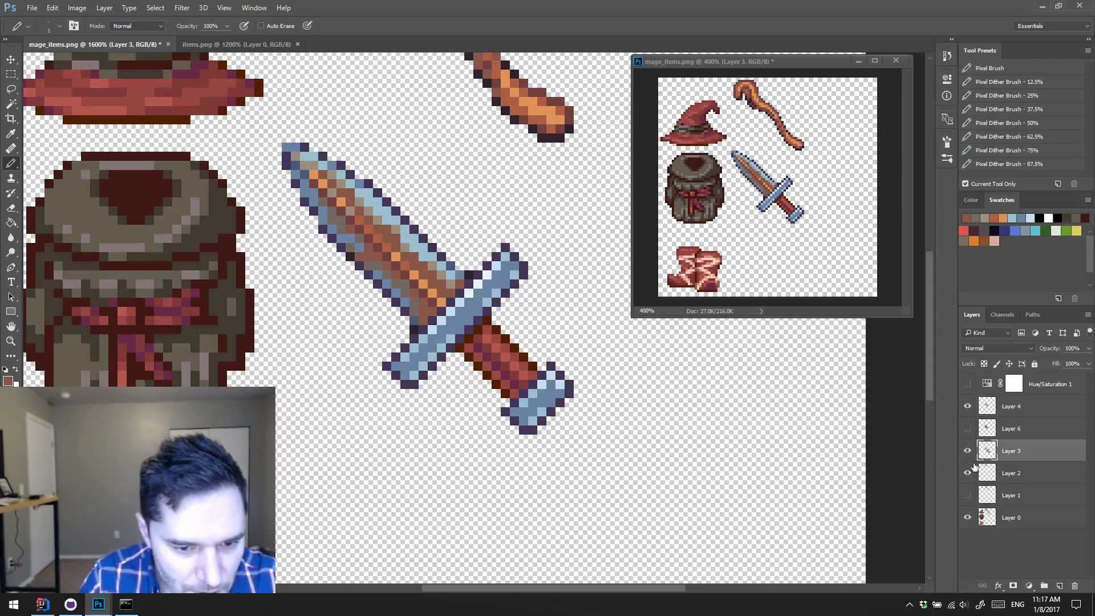
{"action": "key", "text": "w"}
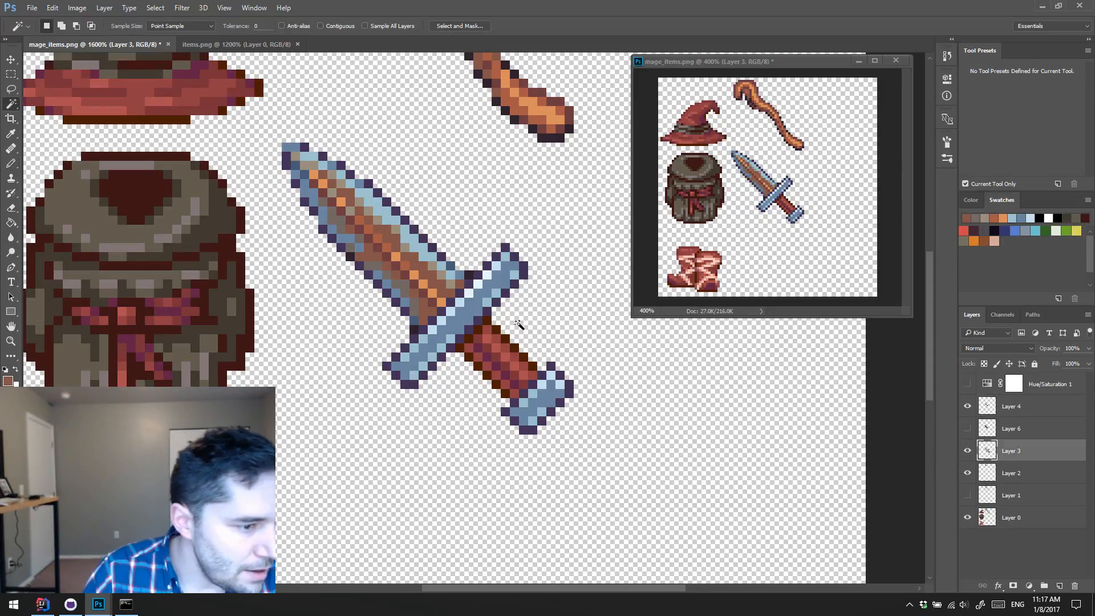
{"action": "left_click", "coordinate": [321, 26]}
{"action": "left_click", "coordinate": [468, 311]}
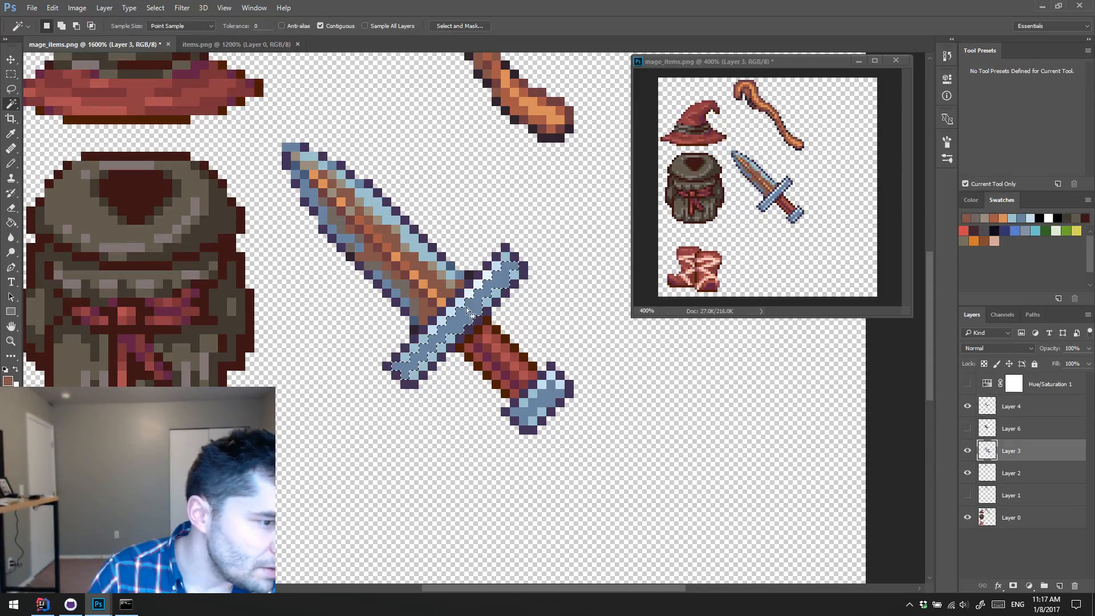
{"action": "left_click", "coordinate": [541, 402], "text": "shift"}
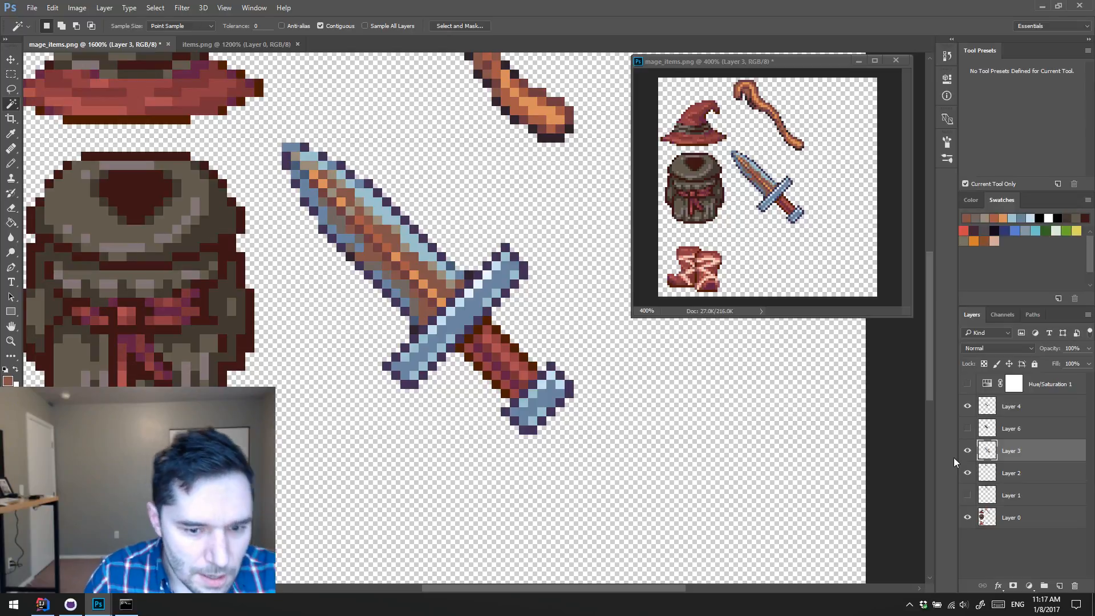
Step: Paint the selected interiors of the guard and pommel brown on Layer 4 using the Pencil
{"action": "left_click", "coordinate": [1007, 407]}
{"action": "key", "text": "b"}
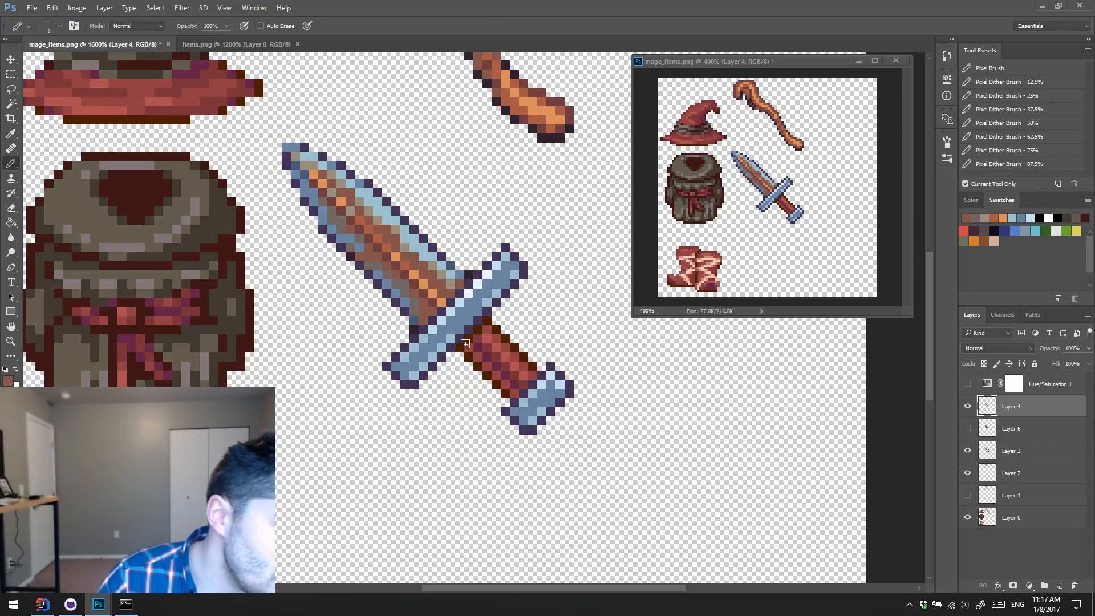
{"action": "mouse_move", "coordinate": [415, 366]}
{"action": "left_mouse_down"}
{"action": "mouse_move", "coordinate": [503, 257]}
{"action": "mouse_move", "coordinate": [476, 307]}
{"action": "mouse_move", "coordinate": [498, 264]}
{"action": "left_mouse_up"}
{"action": "mouse_move", "coordinate": [540, 385]}
{"action": "left_mouse_down"}
{"action": "mouse_move", "coordinate": [549, 399]}
{"action": "mouse_move", "coordinate": [533, 402]}
{"action": "left_mouse_up"}
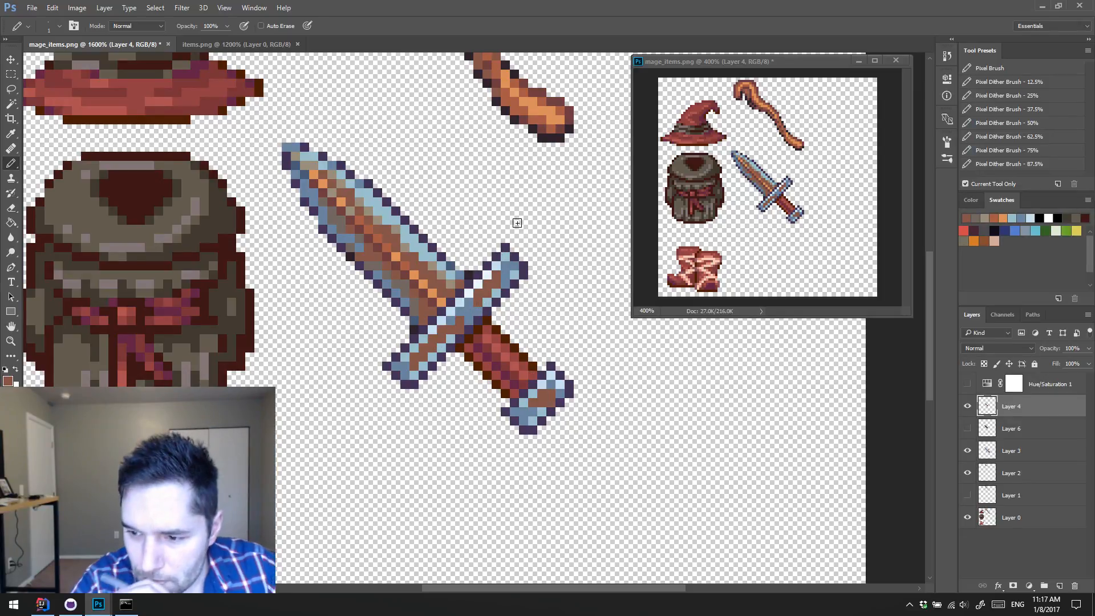
Step: Sample gray-brown and steel blue tones and paint transition pixels between the guard's brown center and its steel edges
{"action": "left_click", "coordinate": [437, 263], "text": "alt"}
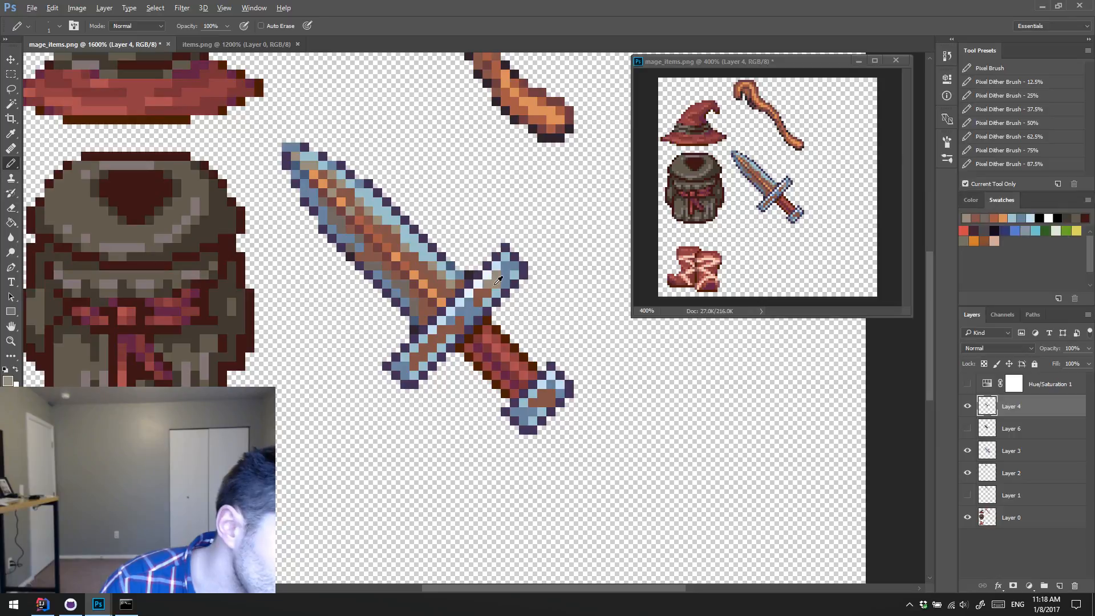
{"action": "left_click", "coordinate": [489, 289], "text": "alt"}
{"action": "left_click", "coordinate": [489, 284]}
{"action": "left_click", "coordinate": [496, 280], "text": "alt"}
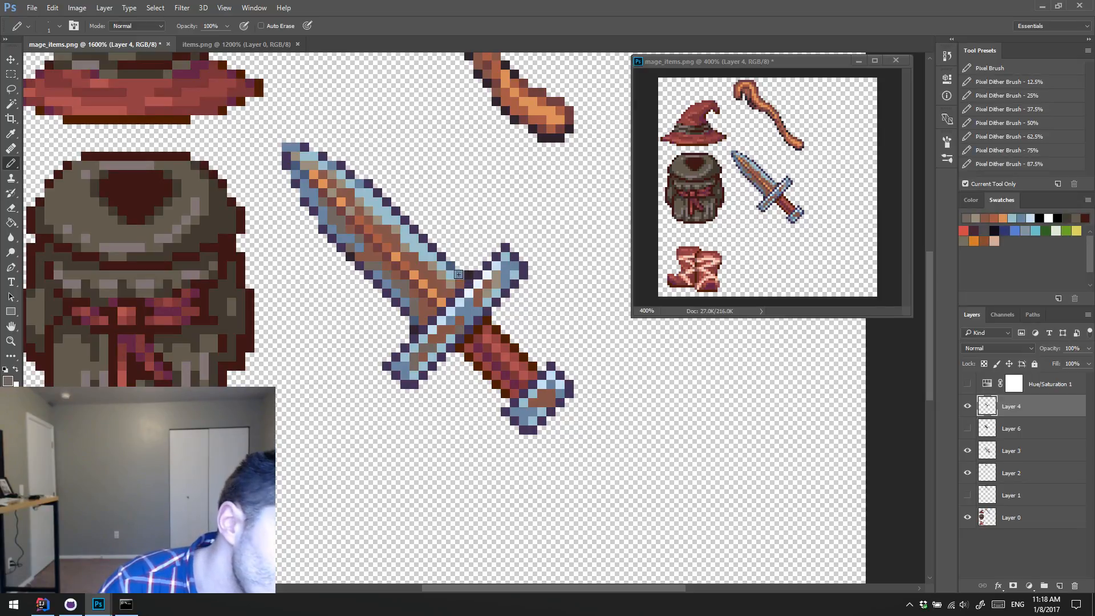
{"action": "left_click", "coordinate": [457, 318], "text": "alt"}
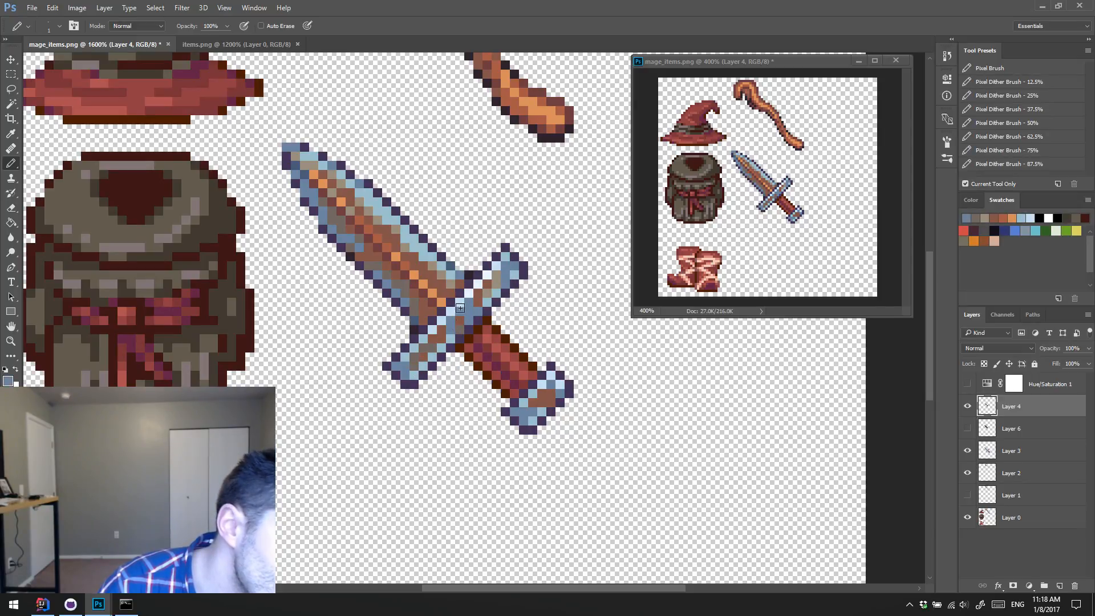
{"action": "left_click", "coordinate": [489, 287], "text": "alt"}
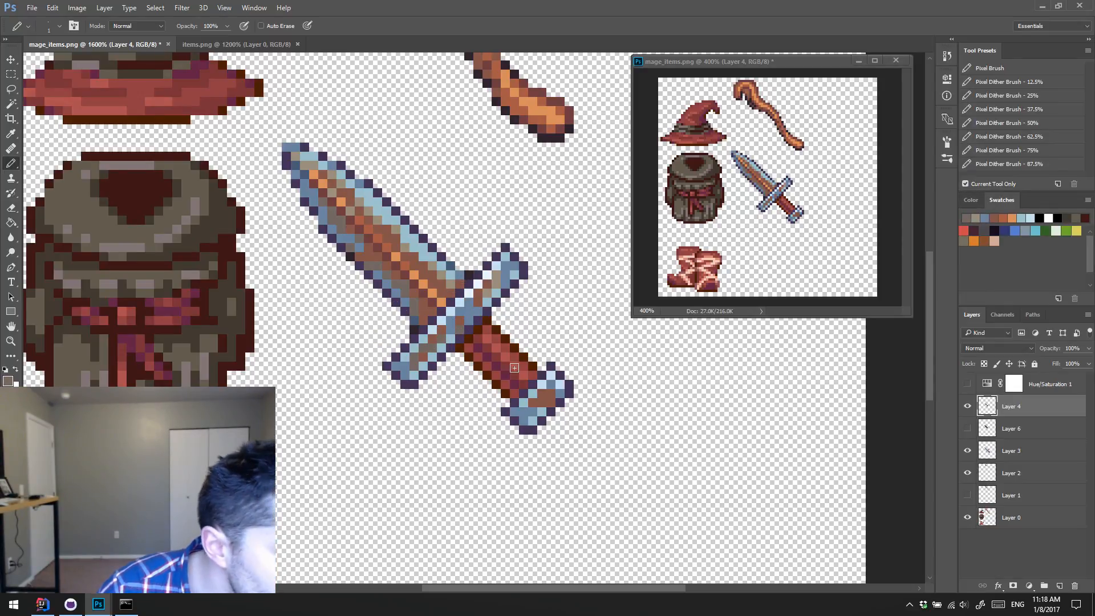
Step: Sample gray-brown and brown tones and paint transition pixels around the pommel's brown center
{"action": "left_click", "coordinate": [489, 287], "text": "alt"}
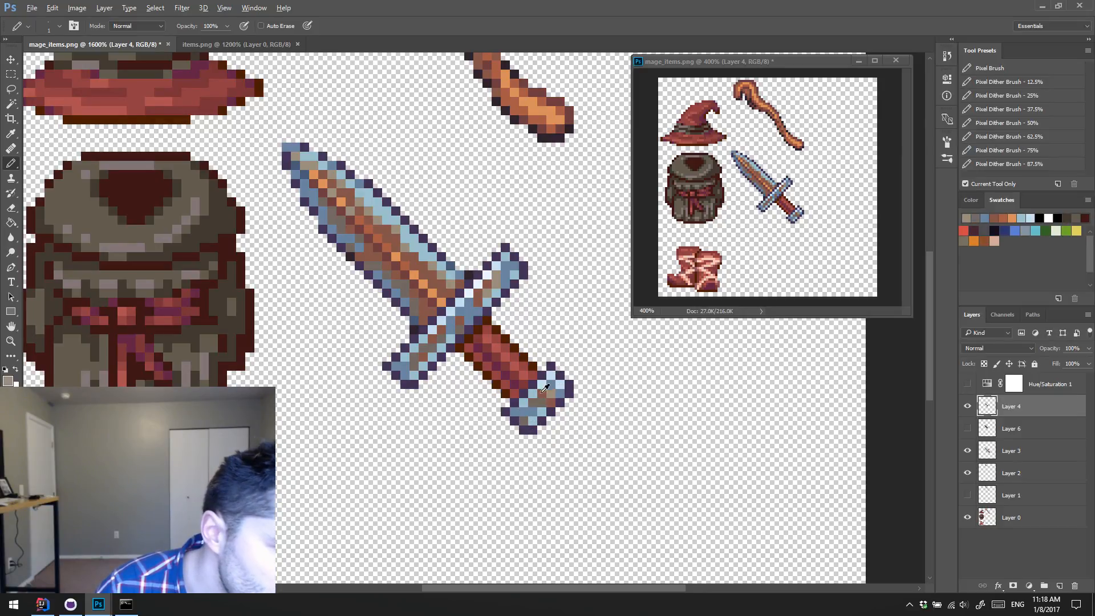
{"action": "left_click", "coordinate": [545, 388], "text": "alt"}
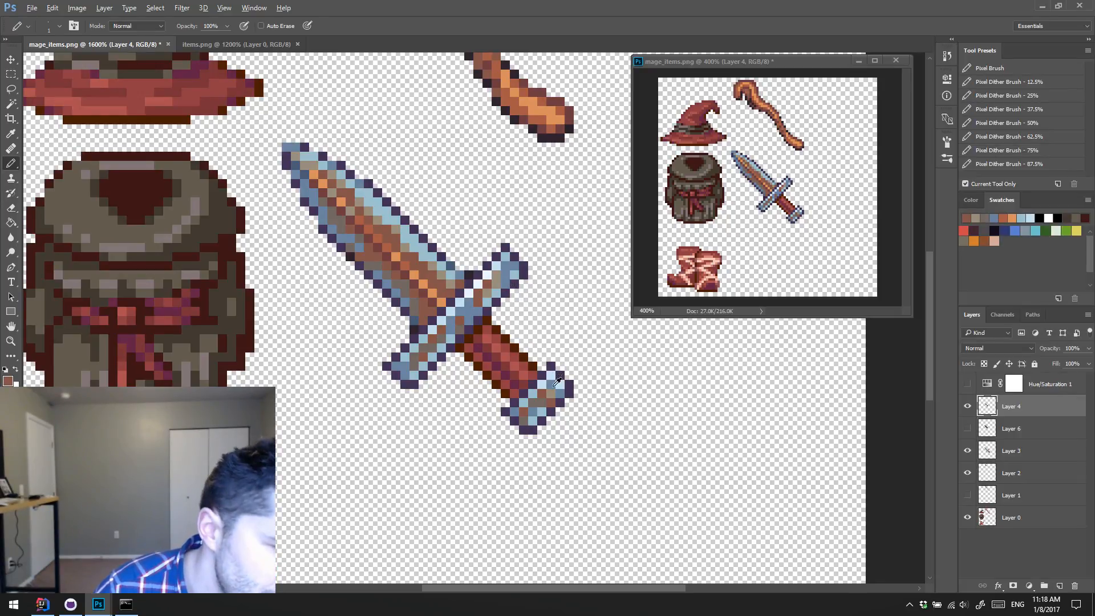
{"action": "left_click", "coordinate": [551, 393], "text": "alt"}
{"action": "left_click", "coordinate": [550, 386]}
{"action": "left_click", "coordinate": [548, 400], "text": "alt"}
{"action": "left_click", "coordinate": [550, 393]}
{"action": "left_click", "coordinate": [540, 401], "text": "alt"}
{"action": "left_click", "coordinate": [540, 394]}
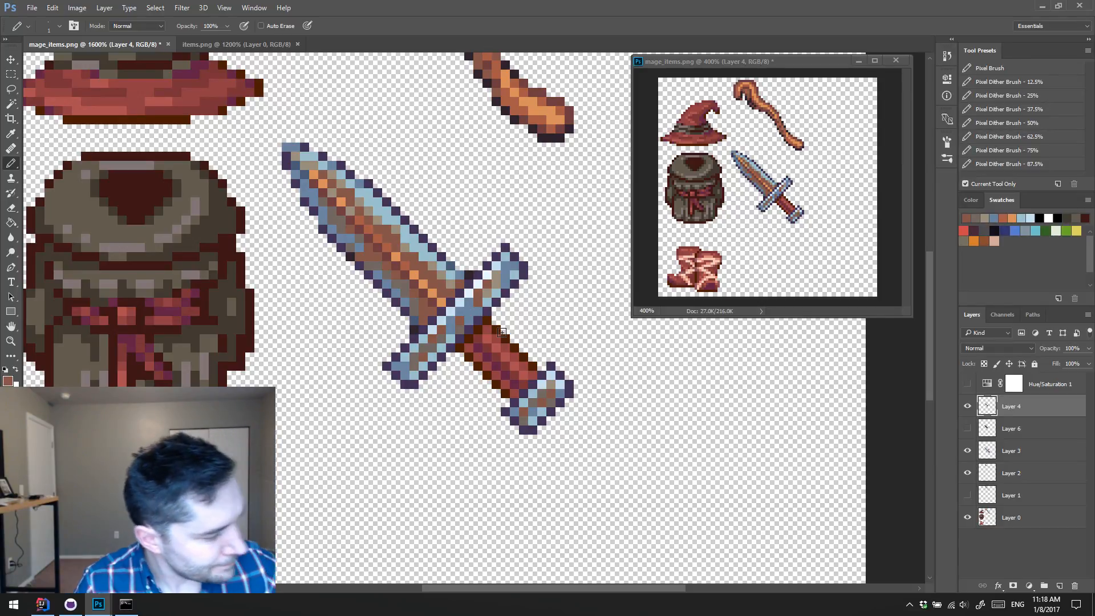
Step: Sample light blue, steel blue and brown from the blade and repaint pixels along its lower edge and near the guard
{"action": "left_click", "coordinate": [409, 229], "text": "alt"}
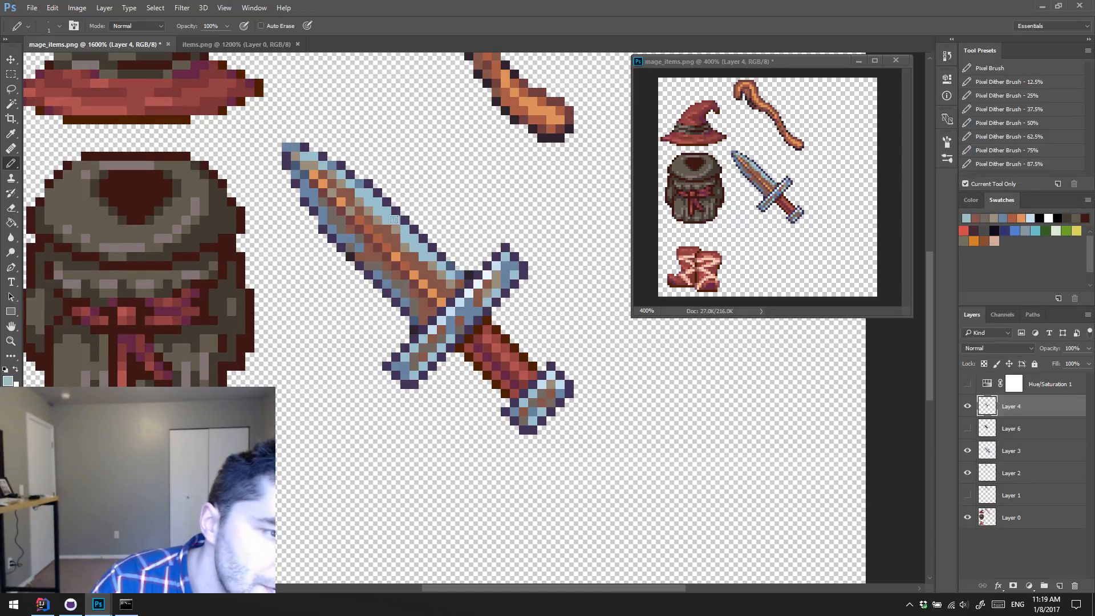
{"action": "left_click", "coordinate": [346, 234], "text": "alt"}
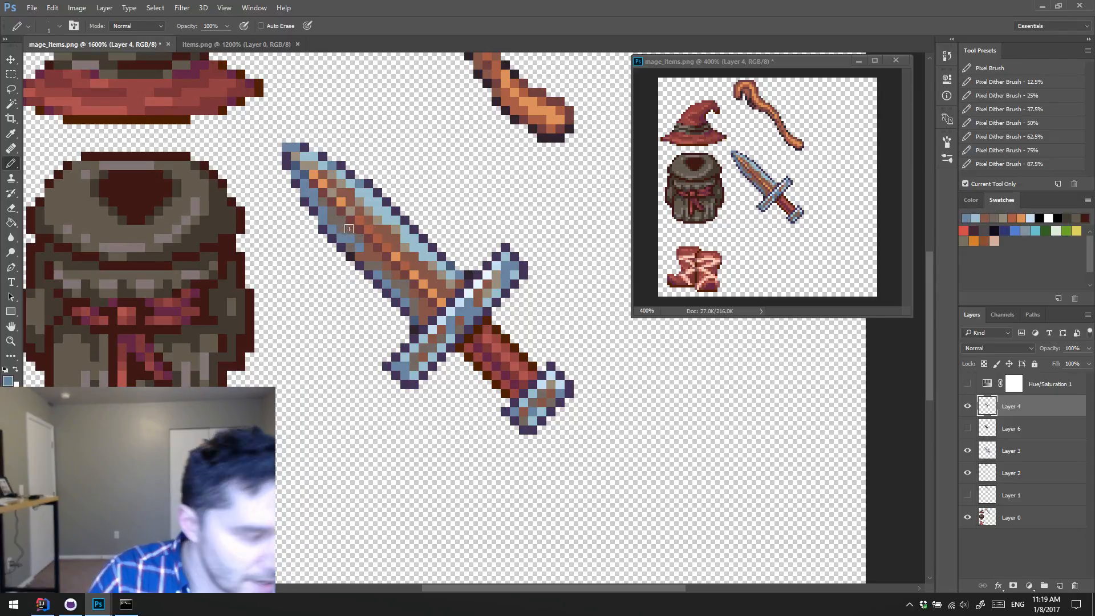
{"action": "left_click", "coordinate": [346, 242], "text": "alt"}
{"action": "left_click", "coordinate": [341, 230]}
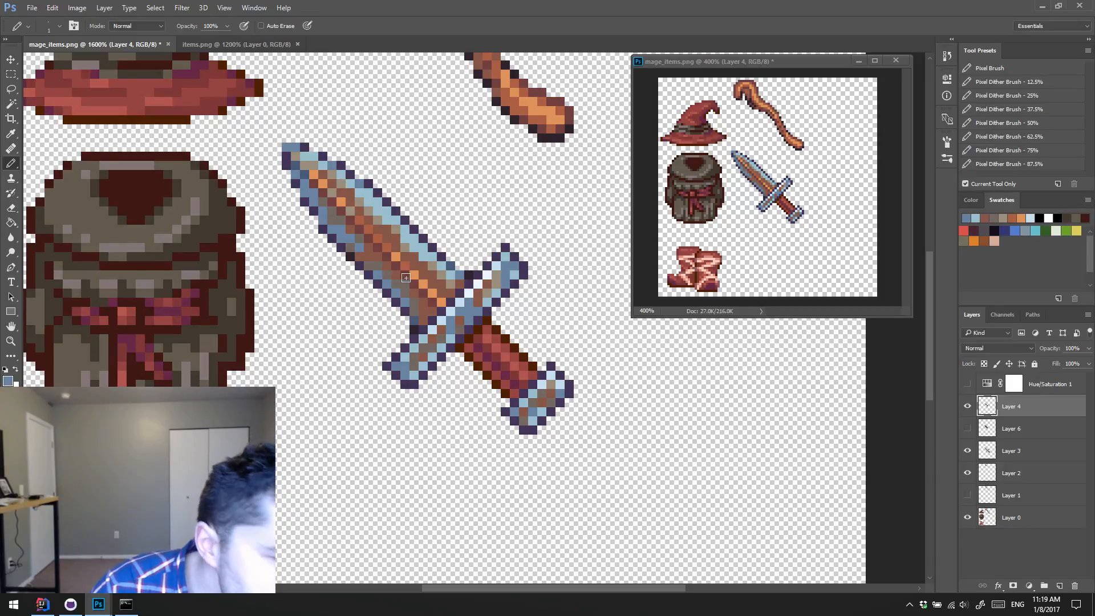
{"action": "left_click", "coordinate": [439, 274], "text": "alt"}
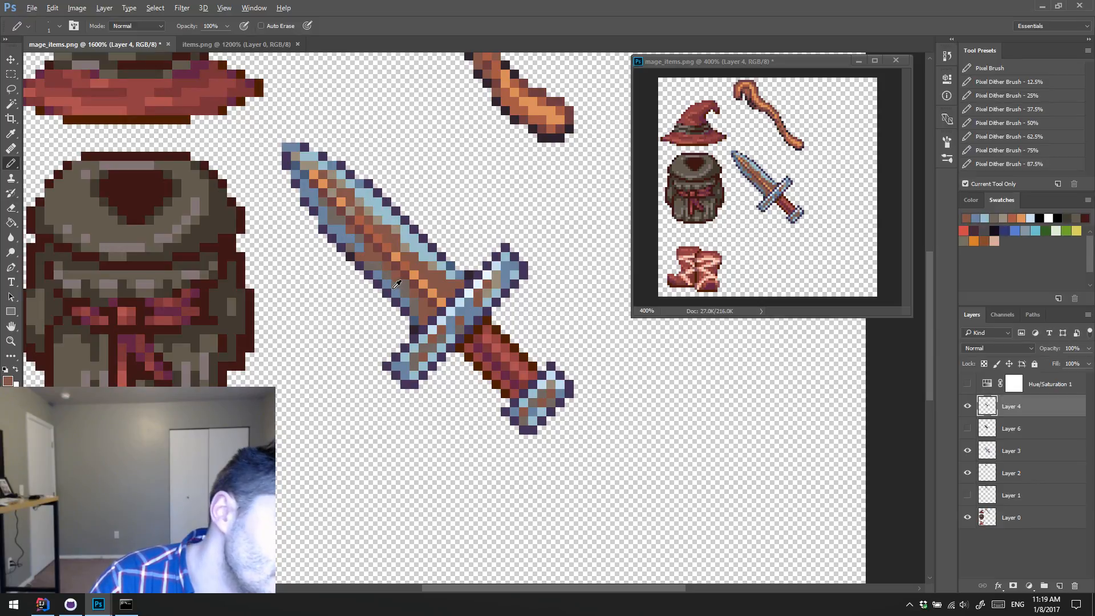
{"action": "left_click", "coordinate": [394, 286], "text": "alt"}
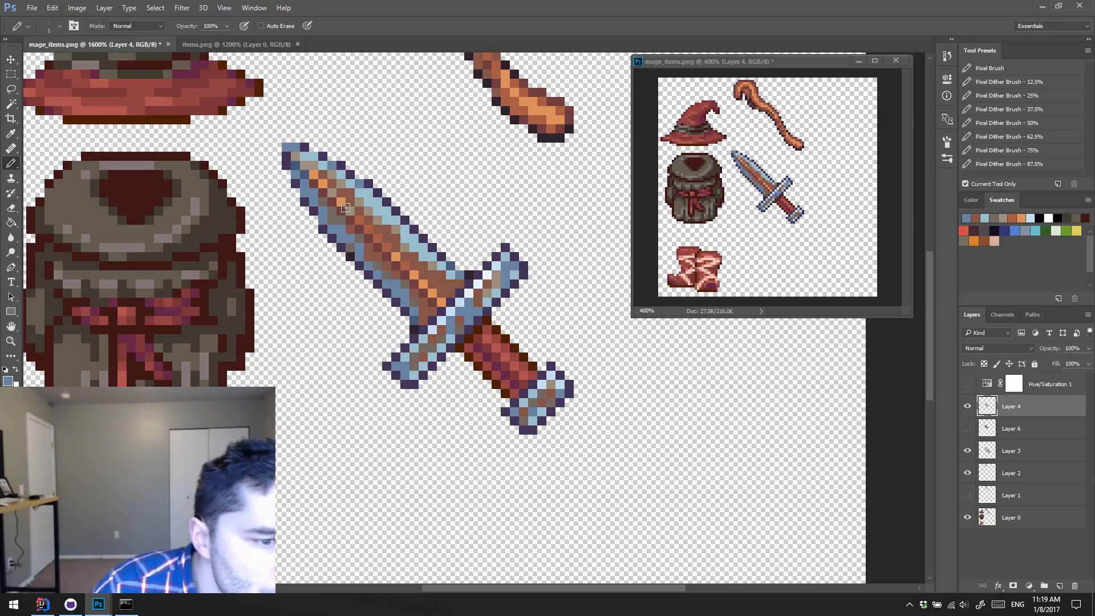
Step: Sample dark and light gray-brown tones and touch up the transition pixels on the blade, pommel and guard
{"action": "left_click", "coordinate": [352, 248], "text": "alt"}
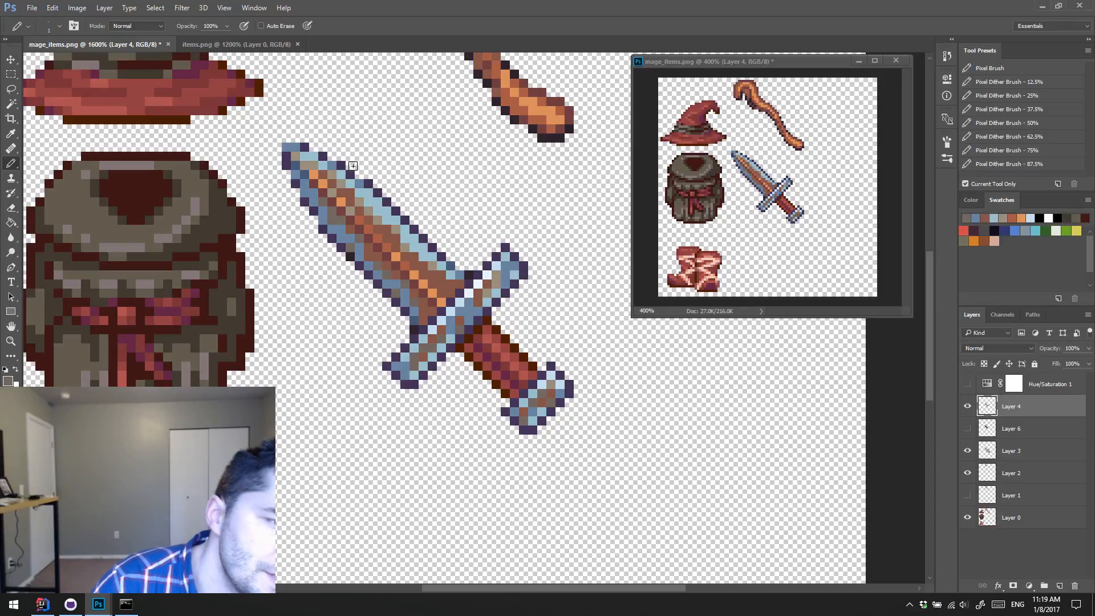
{"action": "left_click", "coordinate": [385, 215], "text": "alt"}
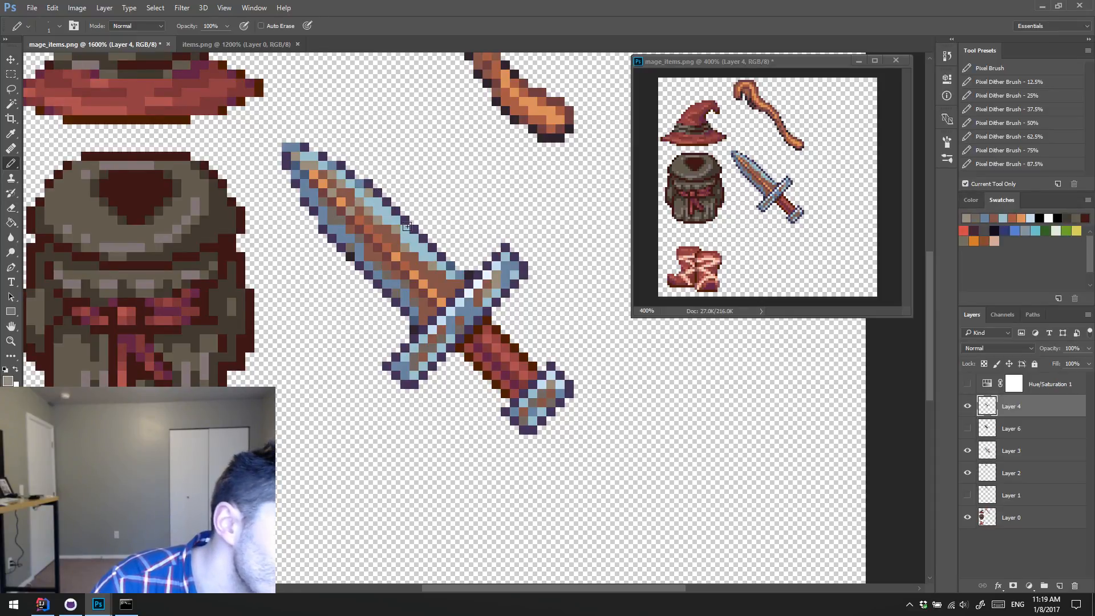
{"action": "left_click", "coordinate": [389, 212]}
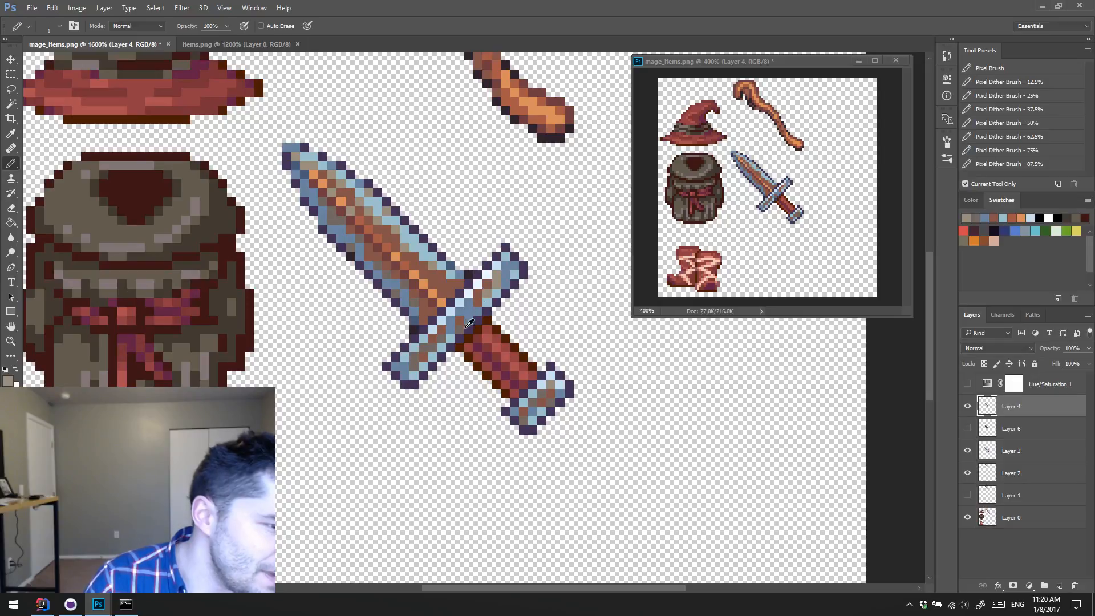
{"action": "left_click", "coordinate": [491, 280], "text": "alt"}
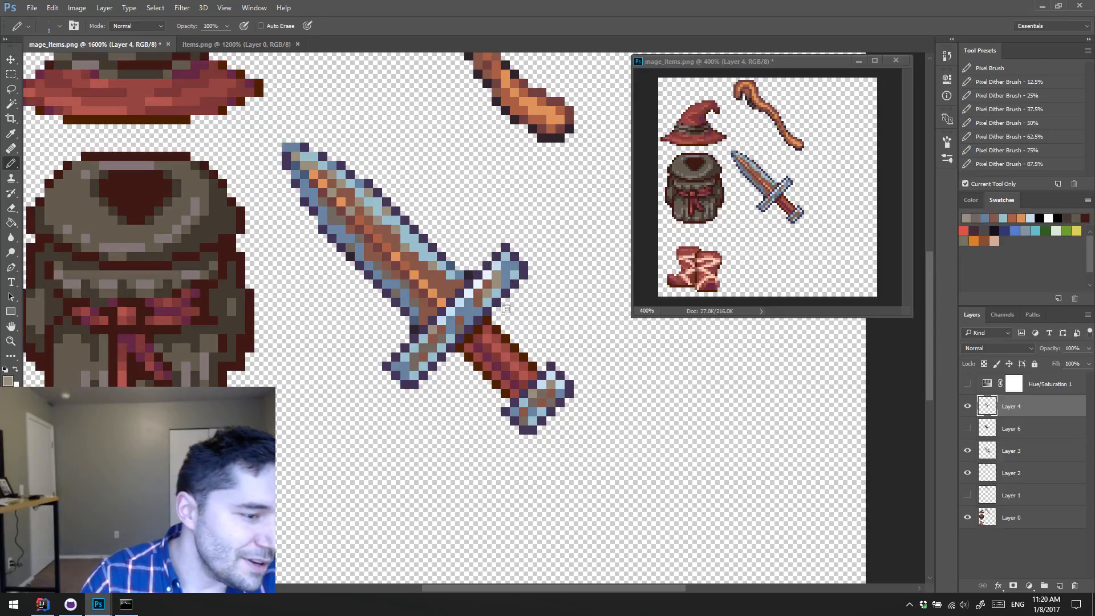
{"action": "left_click", "coordinate": [492, 280]}
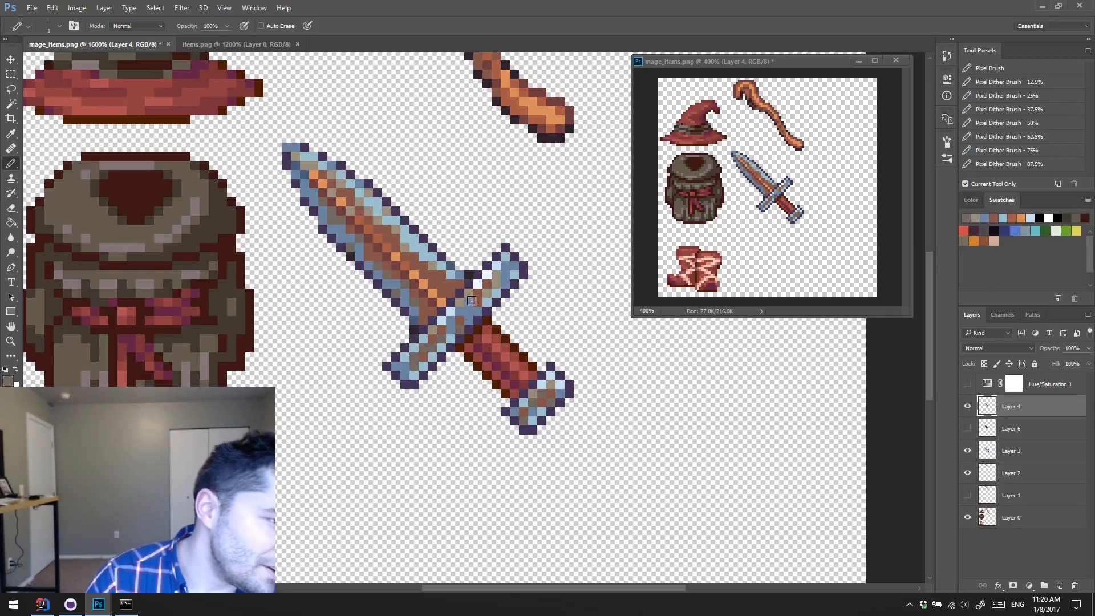
Step: Sample light gray-brown and light blue tones and touch up transition pixels along the dagger's guard
{"action": "left_click", "coordinate": [486, 293], "text": "alt"}
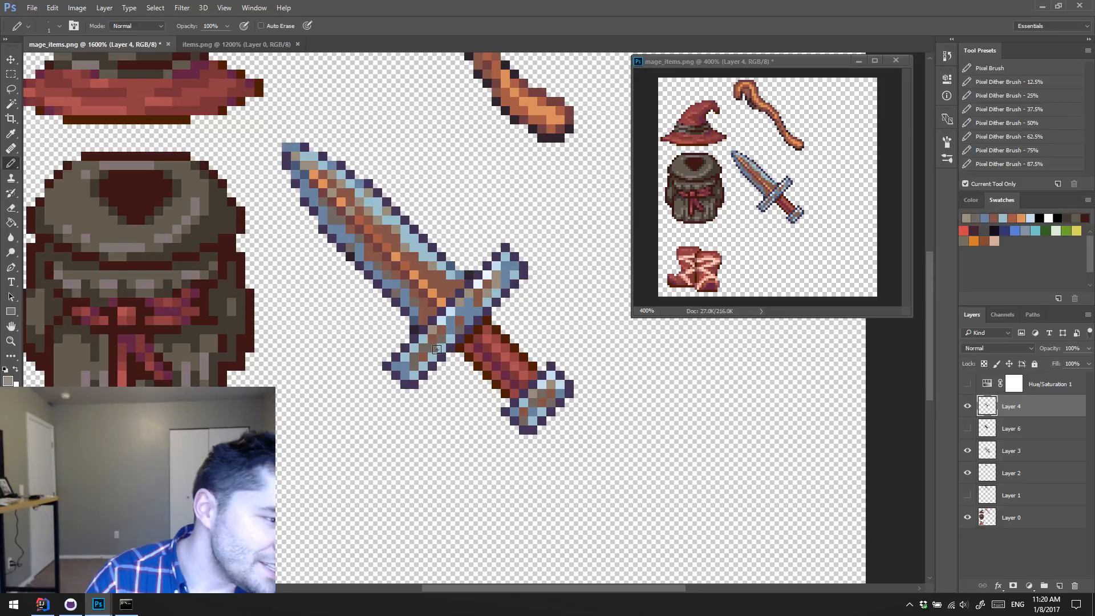
{"action": "left_click", "coordinate": [439, 349]}
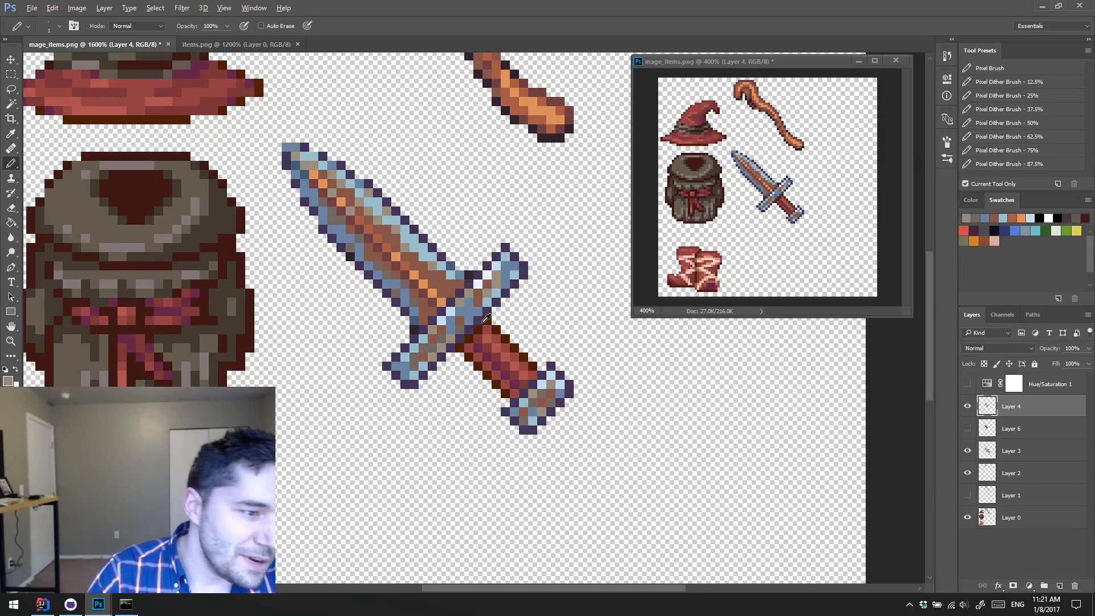
{"action": "left_click", "coordinate": [492, 297], "text": "alt"}
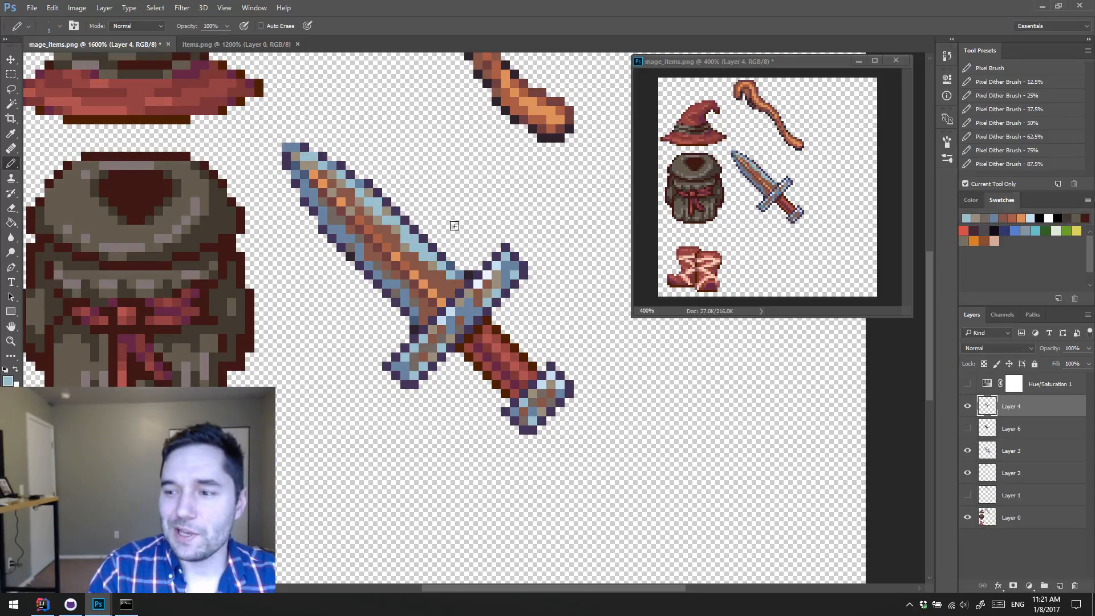
Step: Try near-white and pale blue highlight pixels along the blade's upper edge using tones sampled from the guard
{"action": "left_click", "coordinate": [487, 279], "text": "alt"}
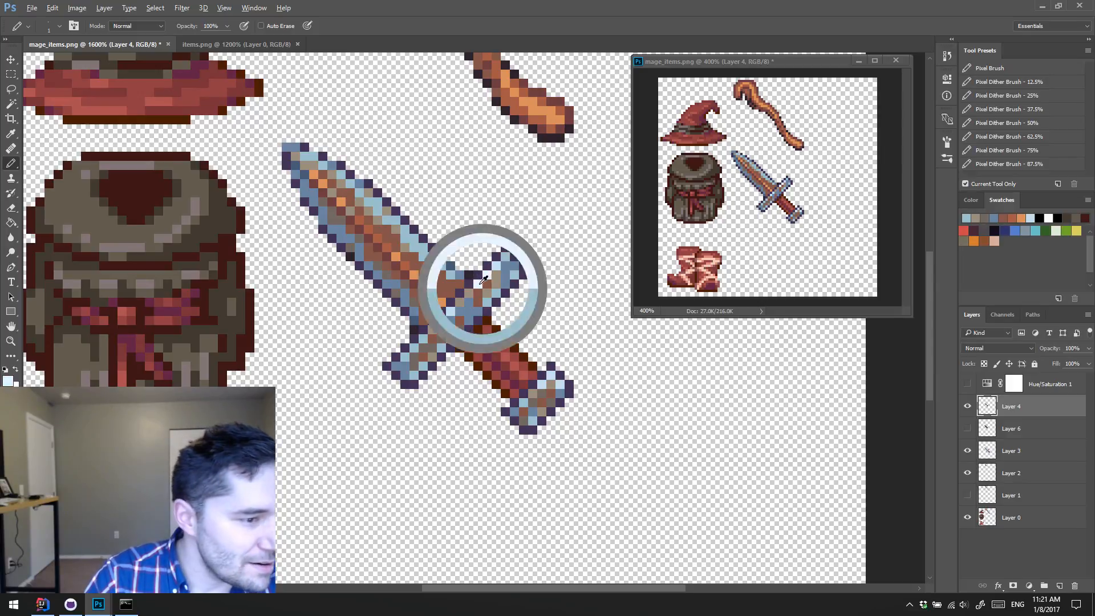
{"action": "left_click", "coordinate": [380, 202]}
{"action": "left_click", "coordinate": [393, 214]}
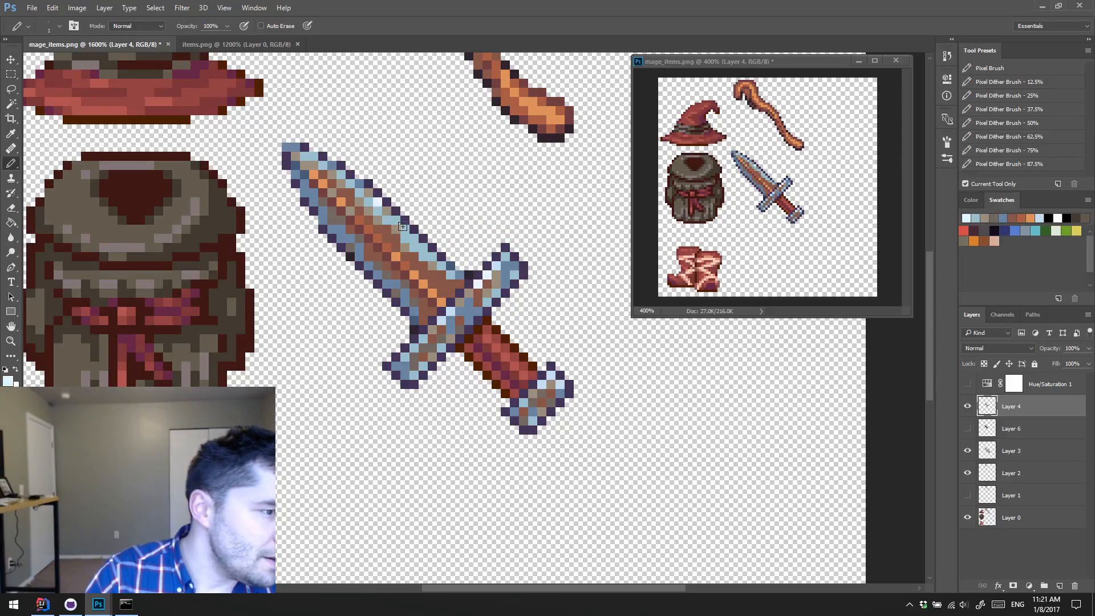
{"action": "left_click", "coordinate": [500, 266], "text": "alt"}
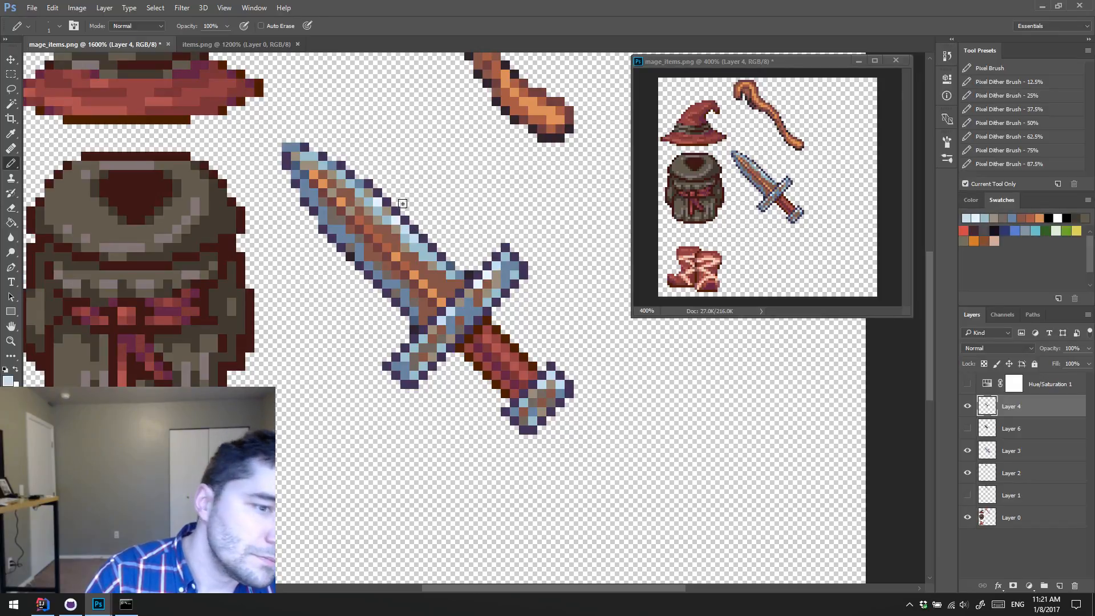
{"action": "left_click", "coordinate": [428, 249], "text": "alt"}
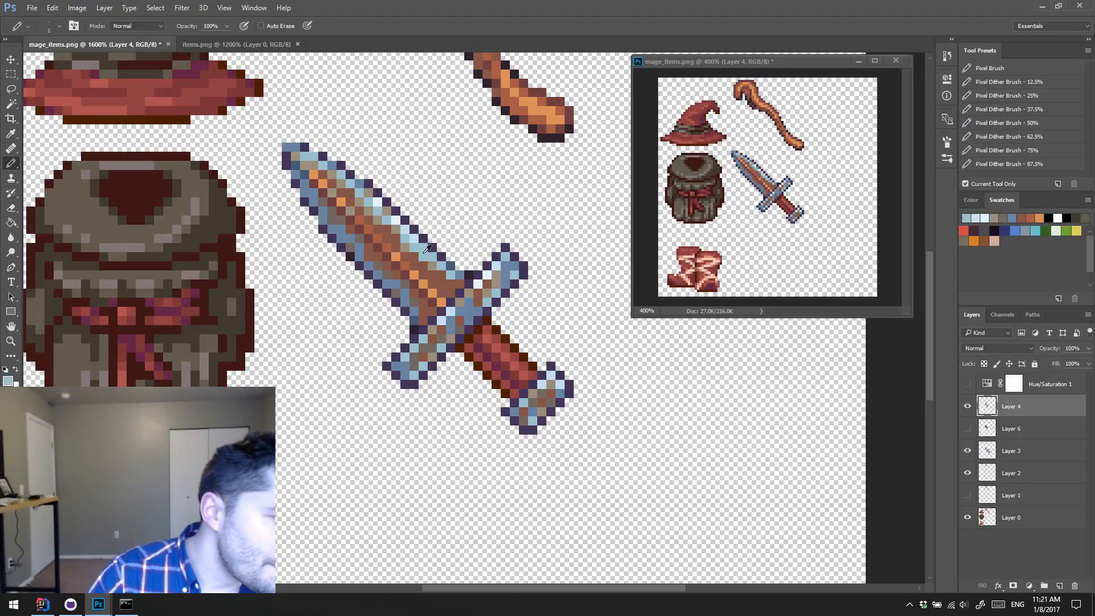
{"action": "left_click", "coordinate": [332, 230]}
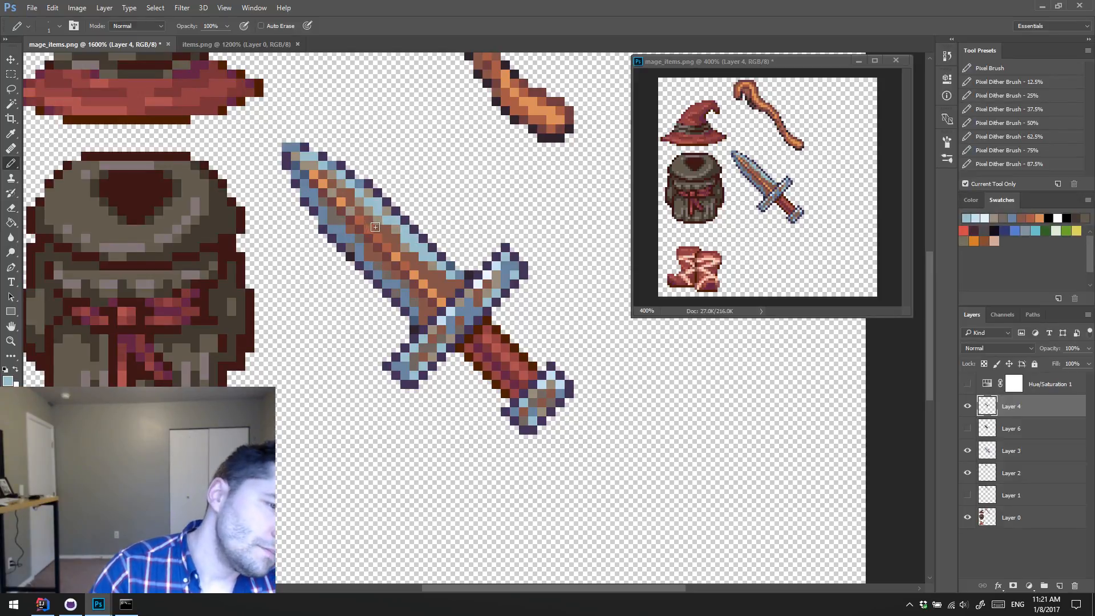
Step: Try outlining the blade's tip in dark purple and maroon, and undo both attempts
{"action": "left_click", "coordinate": [307, 145], "text": "alt"}
{"action": "left_click_drag", "start_coordinate": [296, 146], "coordinate": [288, 145]}
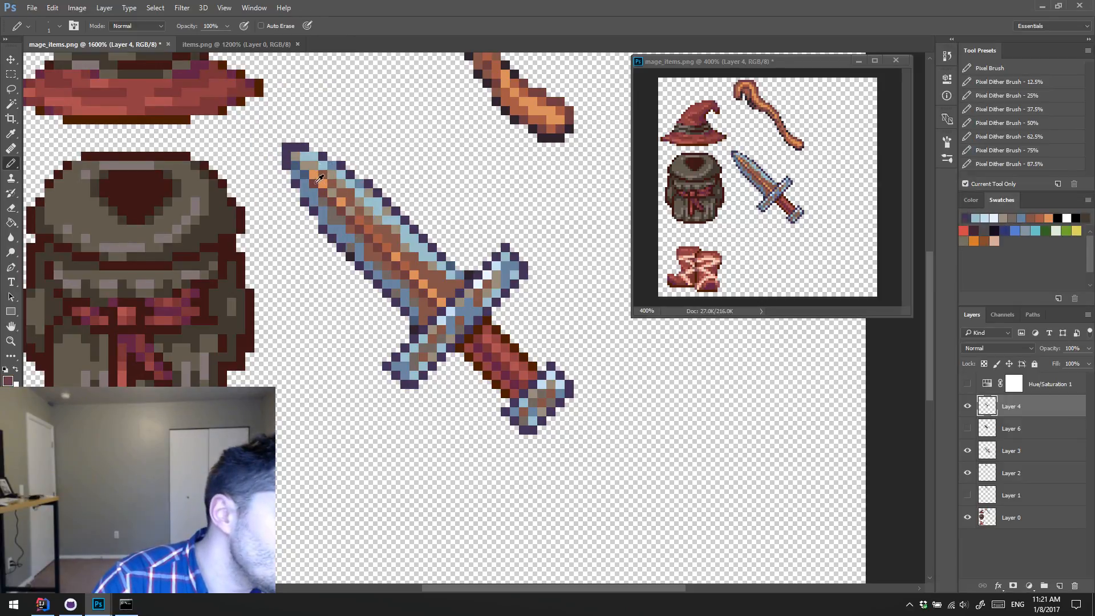
{"action": "left_click_drag", "start_coordinate": [289, 156], "coordinate": [295, 147]}
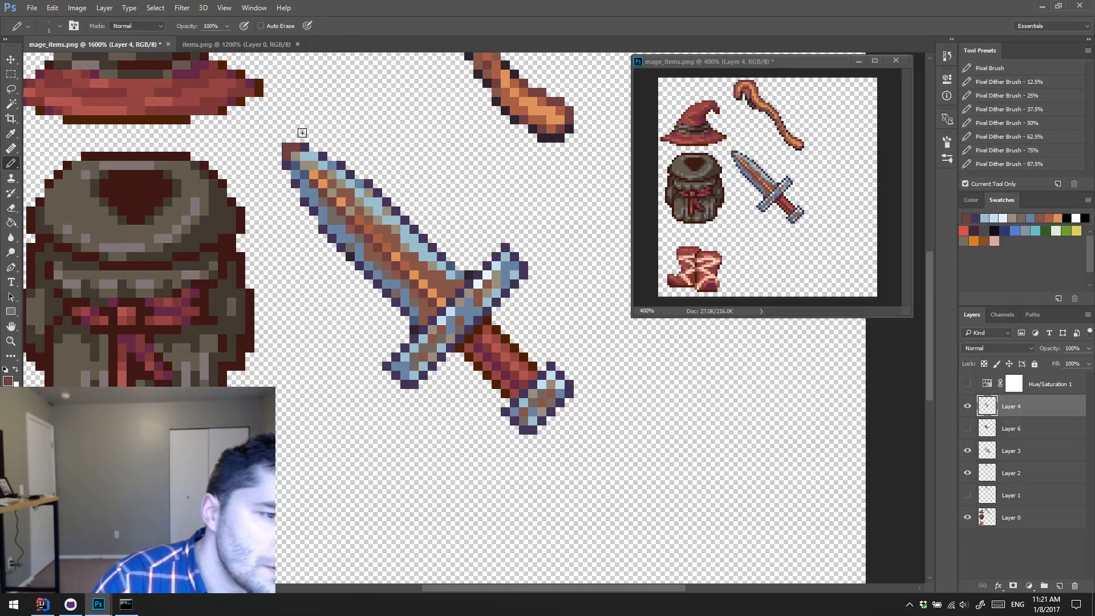
{"action": "key", "text": "ctrl+alt+z"}
{"action": "key", "text": "ctrl+alt+z"}
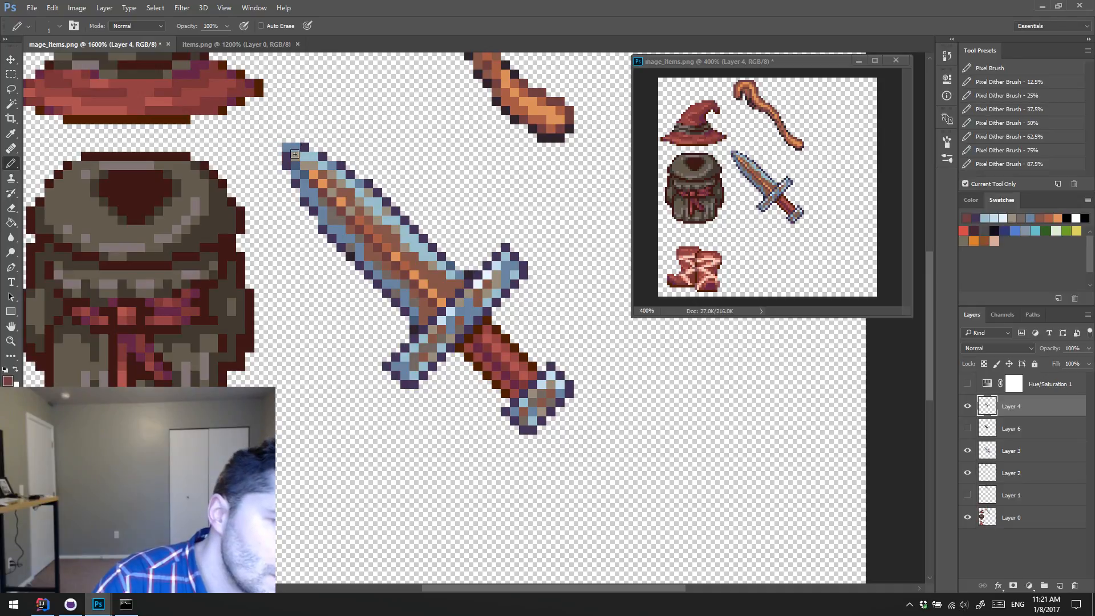
Step: Outline the blade's tip in sampled dark purple and place an orange pixel just inside it
{"action": "left_click", "coordinate": [284, 163], "text": "alt"}
{"action": "left_click_drag", "start_coordinate": [286, 150], "coordinate": [296, 147]}
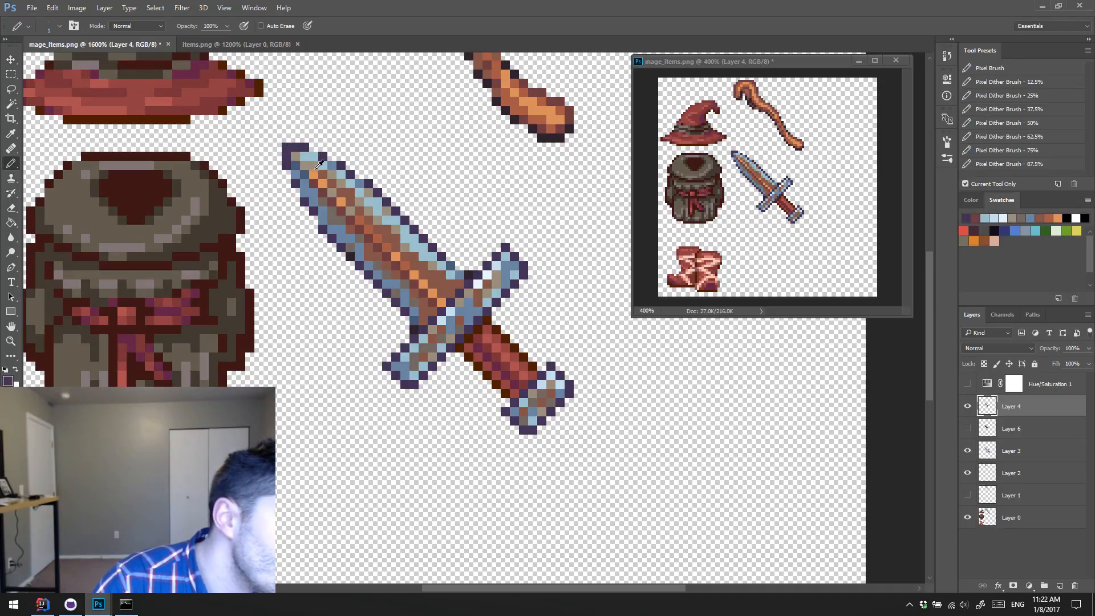
{"action": "left_click", "coordinate": [315, 172], "text": "alt"}
{"action": "left_click", "coordinate": [298, 156]}
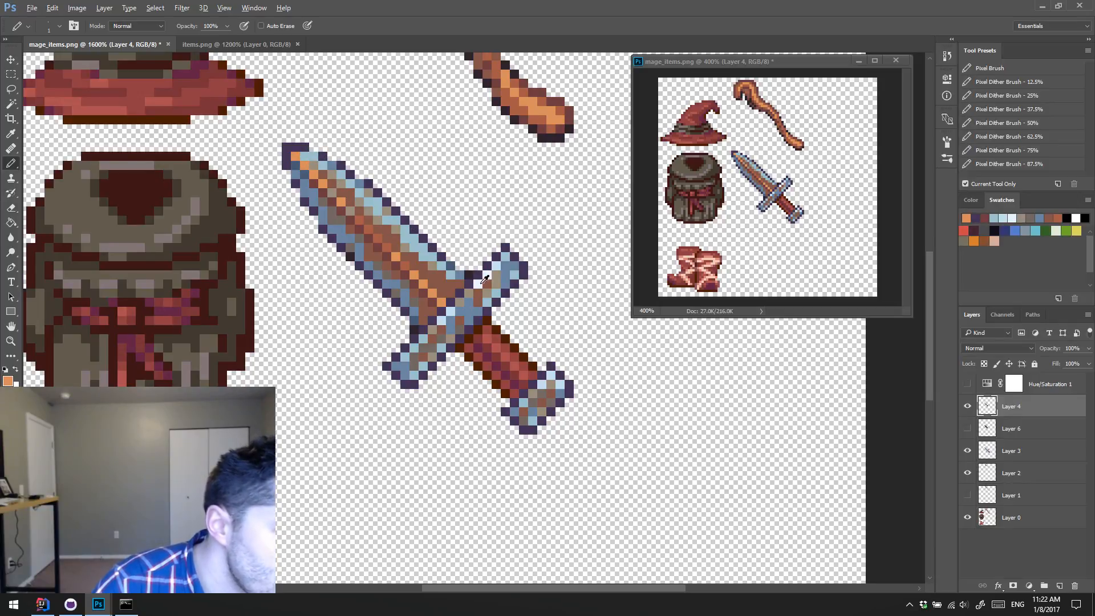
Step: Sample near-white and pale blue from the guard and paint highlight pixels just inside the blade's tip
{"action": "left_click", "coordinate": [484, 280], "text": "alt"}
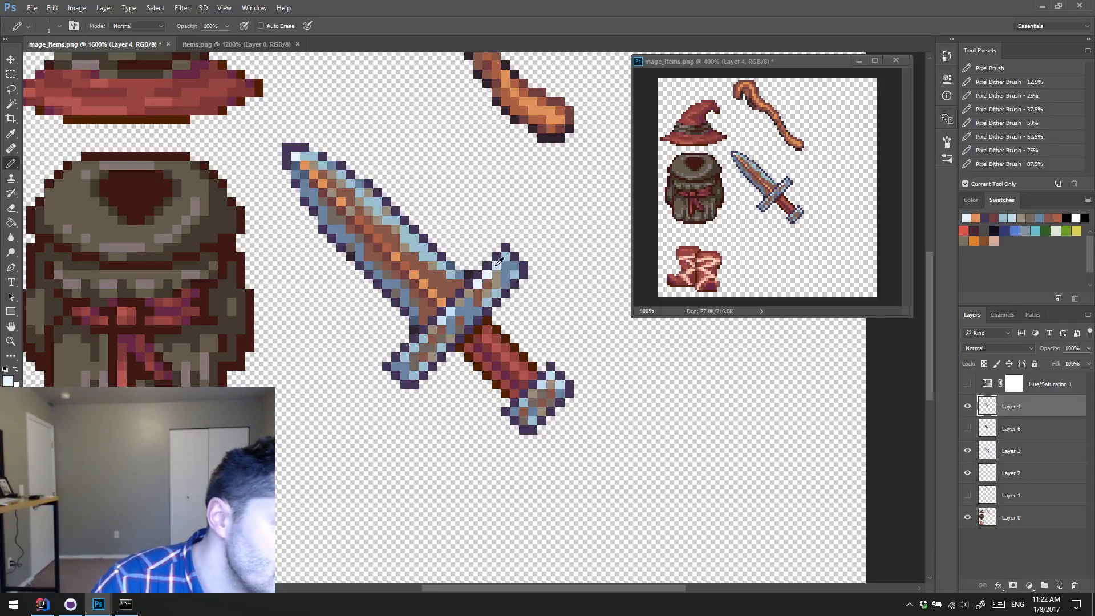
{"action": "left_click", "coordinate": [499, 262], "text": "alt"}
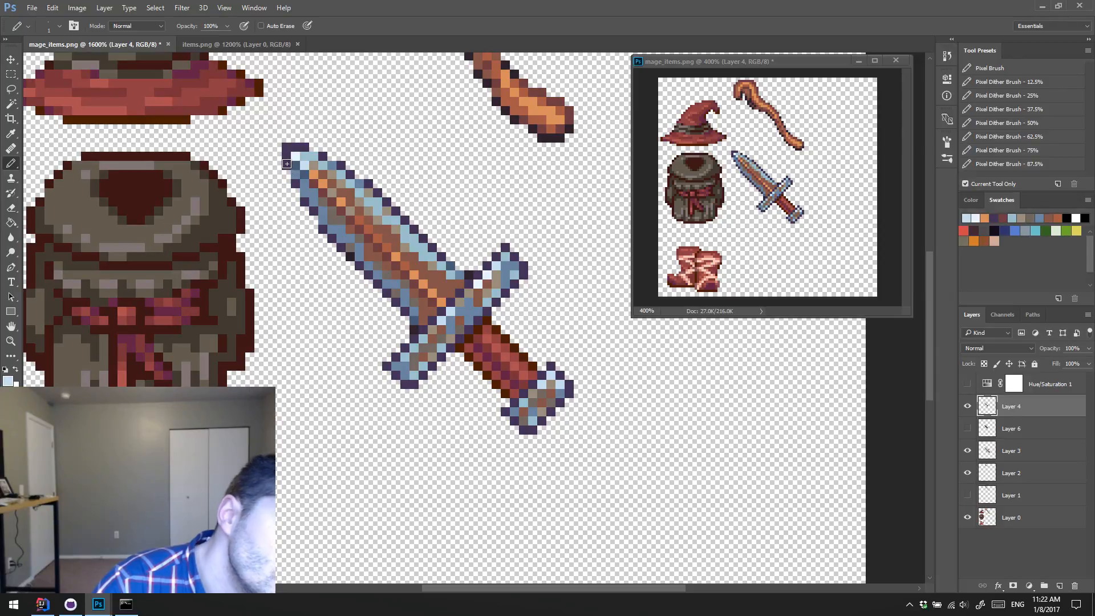
{"action": "left_click_drag", "start_coordinate": [287, 164], "coordinate": [286, 156]}
{"action": "left_click", "coordinate": [314, 184], "text": "alt"}
{"action": "left_click", "coordinate": [305, 174]}
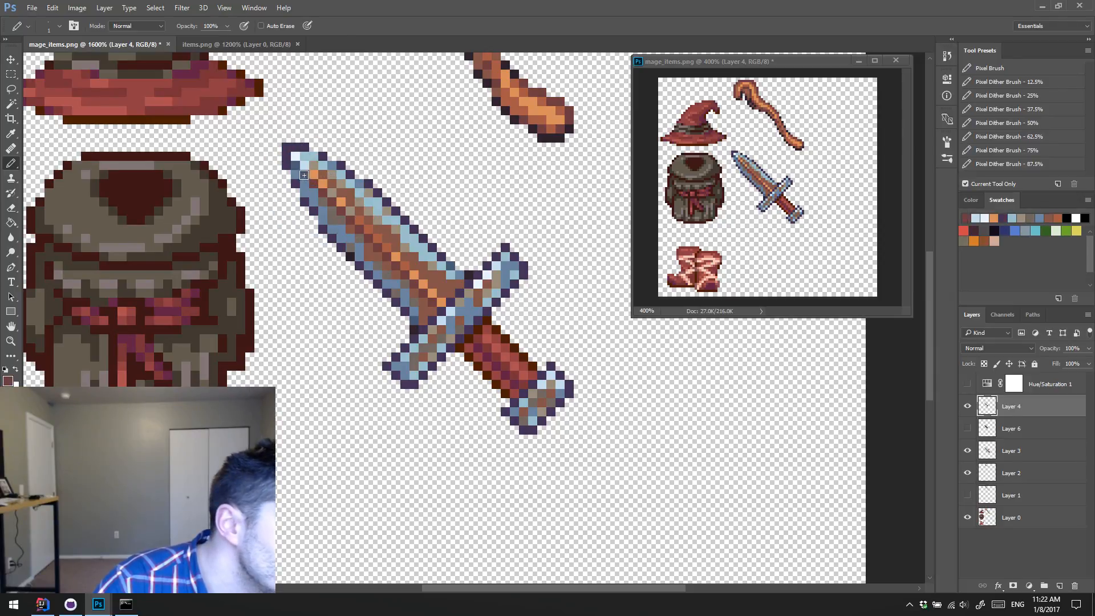
{"action": "left_click", "coordinate": [296, 166]}
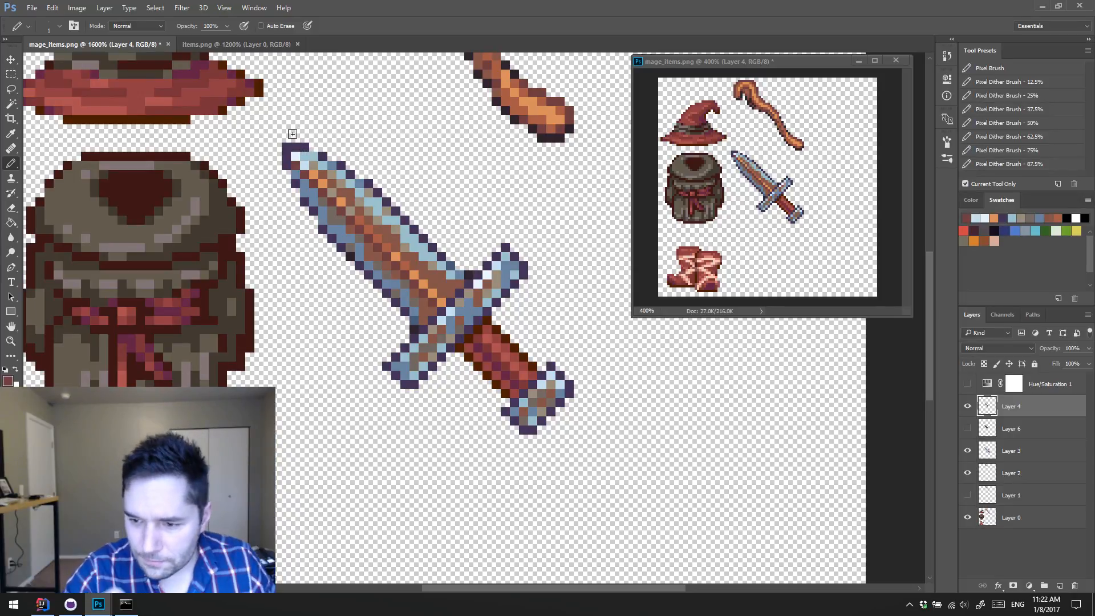
Step: Sample light blue, pale blue and gray-brown tones and paint a small glint on the blade's base beside the guard
{"action": "left_click", "coordinate": [431, 254], "text": "alt"}
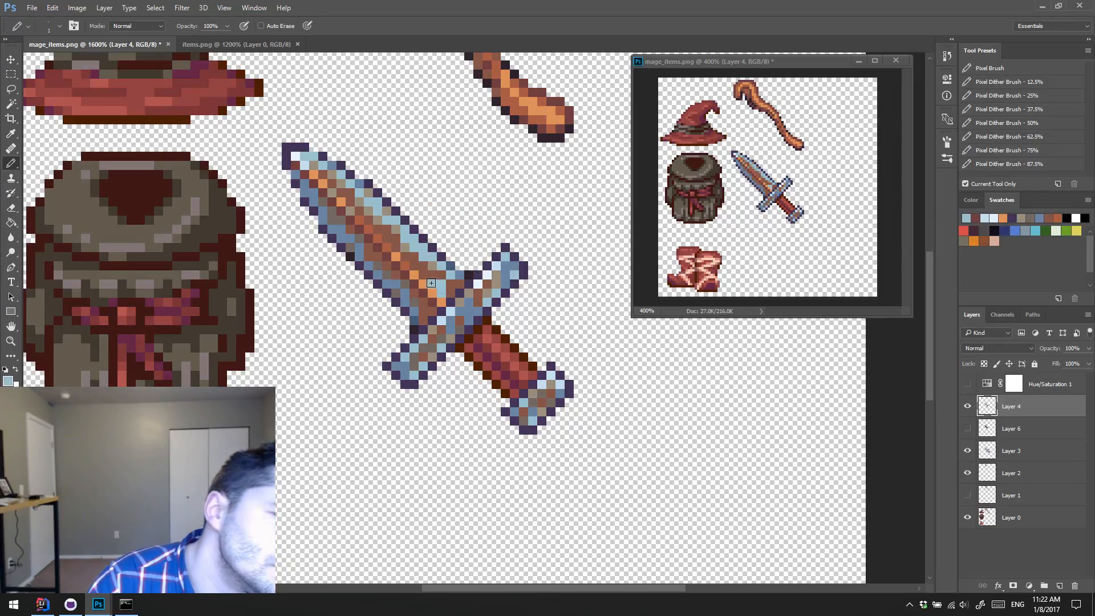
{"action": "left_click", "coordinate": [436, 293], "text": "alt"}
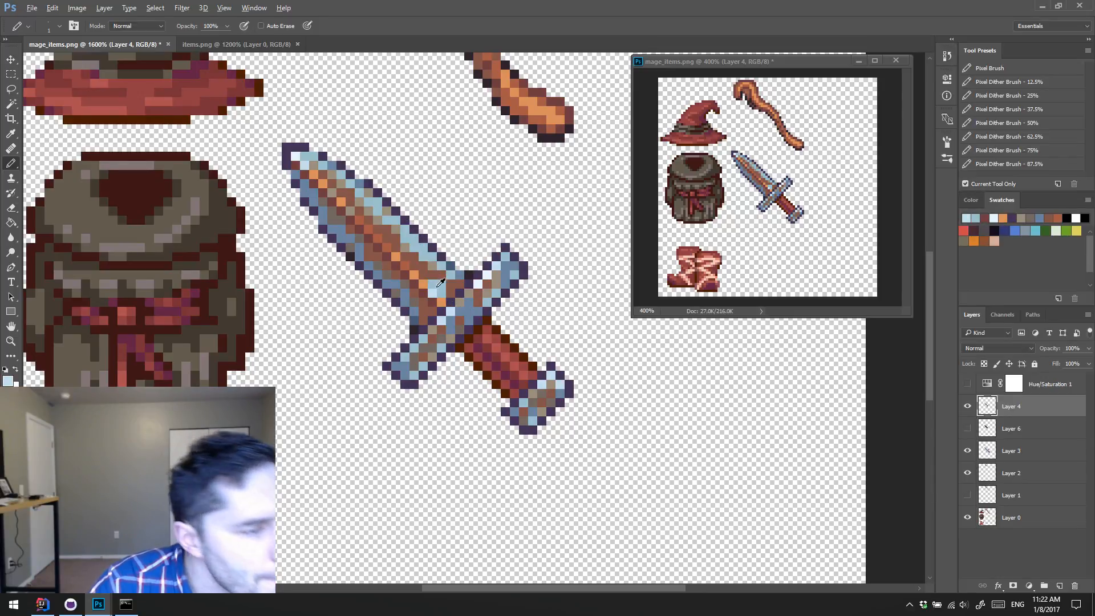
{"action": "left_click", "coordinate": [439, 277], "text": "alt"}
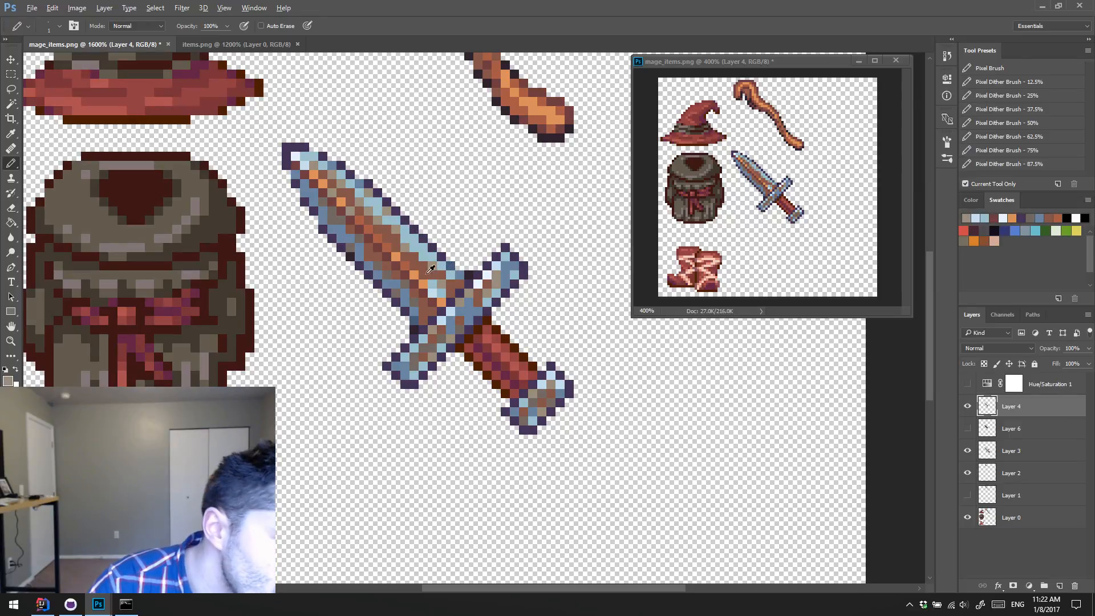
{"action": "left_click", "coordinate": [410, 288], "text": "alt"}
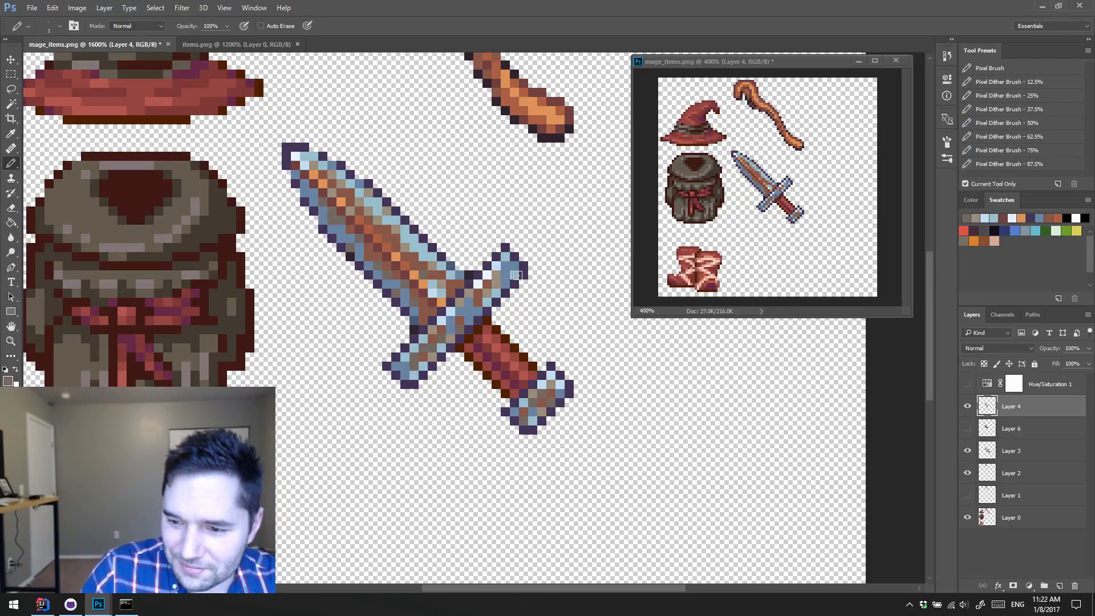
{"action": "left_click_drag", "start_coordinate": [564, 253], "coordinate": [517, 256]}
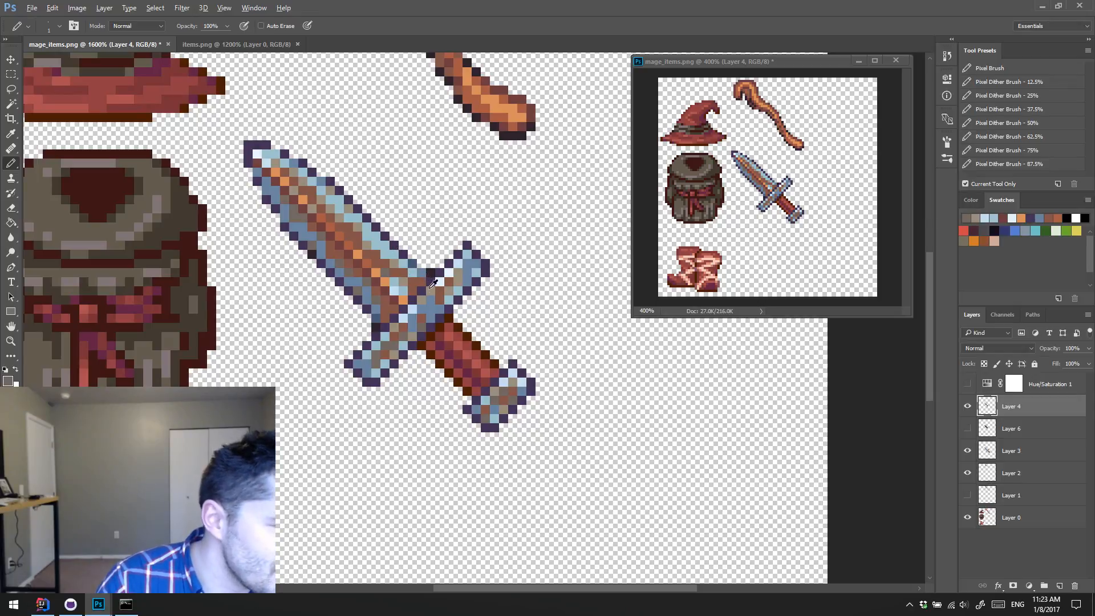
{"action": "left_click", "coordinate": [387, 341], "text": "alt"}
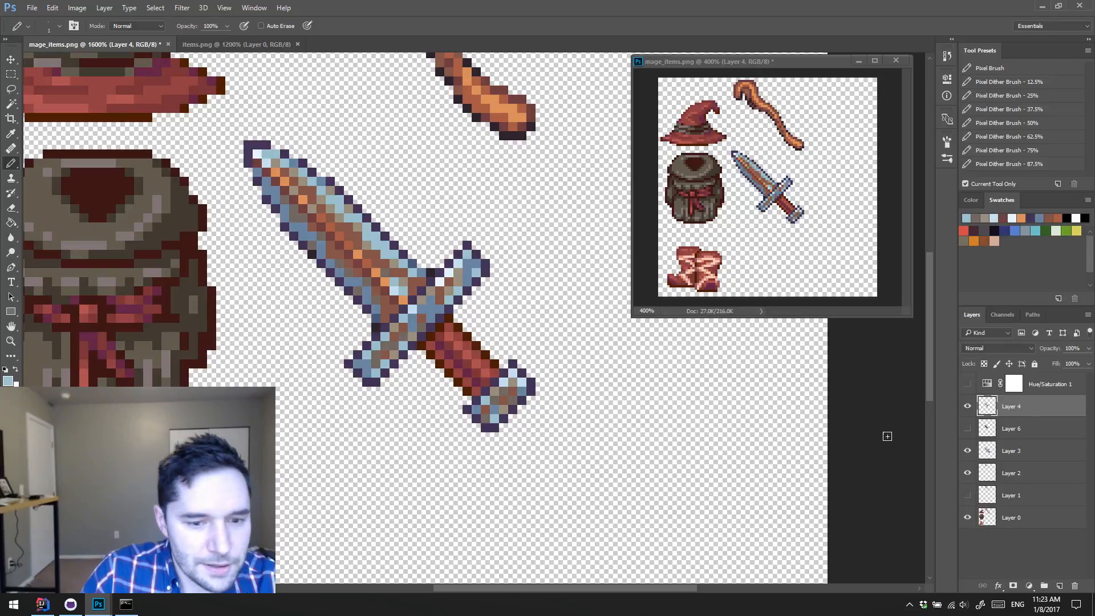
Step: Delete the hidden Layer 6 and Layer 1
{"action": "left_click", "coordinate": [1000, 440]}
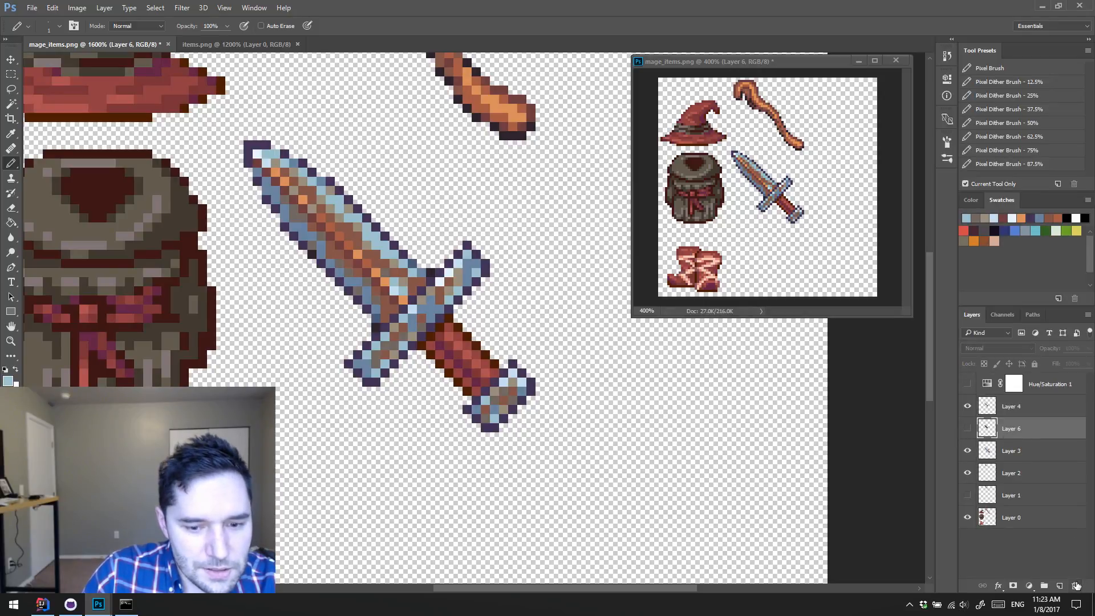
{"action": "left_click_drag", "start_coordinate": [1077, 586], "coordinate": [1076, 586]}
{"action": "left_click", "coordinate": [1020, 475]}
{"action": "left_click", "coordinate": [1075, 586]}
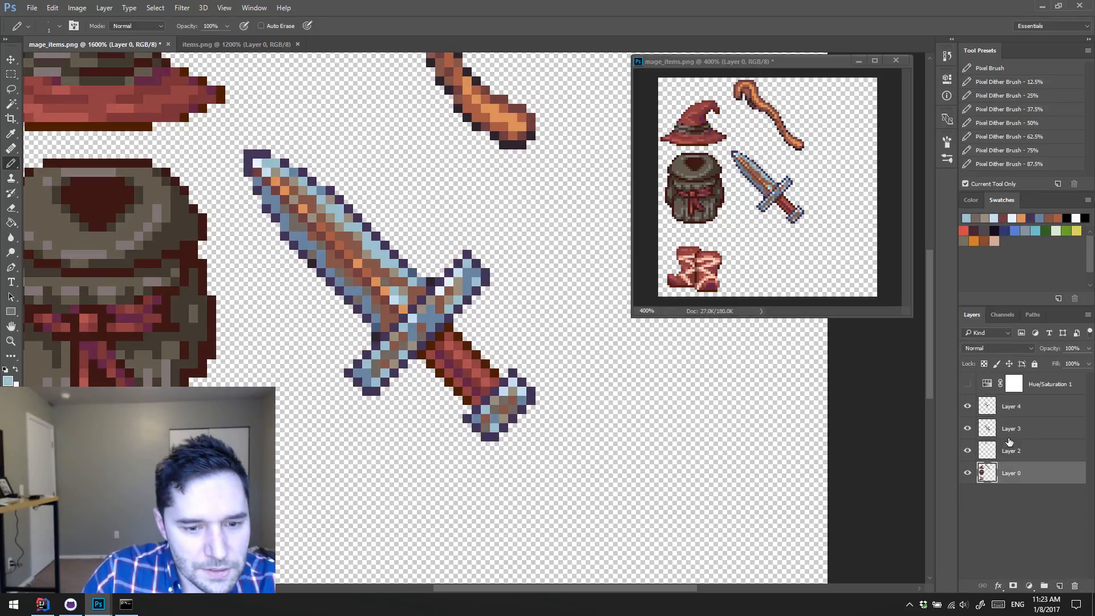
Step: Merge the dagger layers, starting from Layer 4, down into Layer 0
{"action": "left_click", "coordinate": [1013, 415]}
{"action": "key", "text": "ctrl+e"}
{"action": "key", "text": "ctrl+e"}
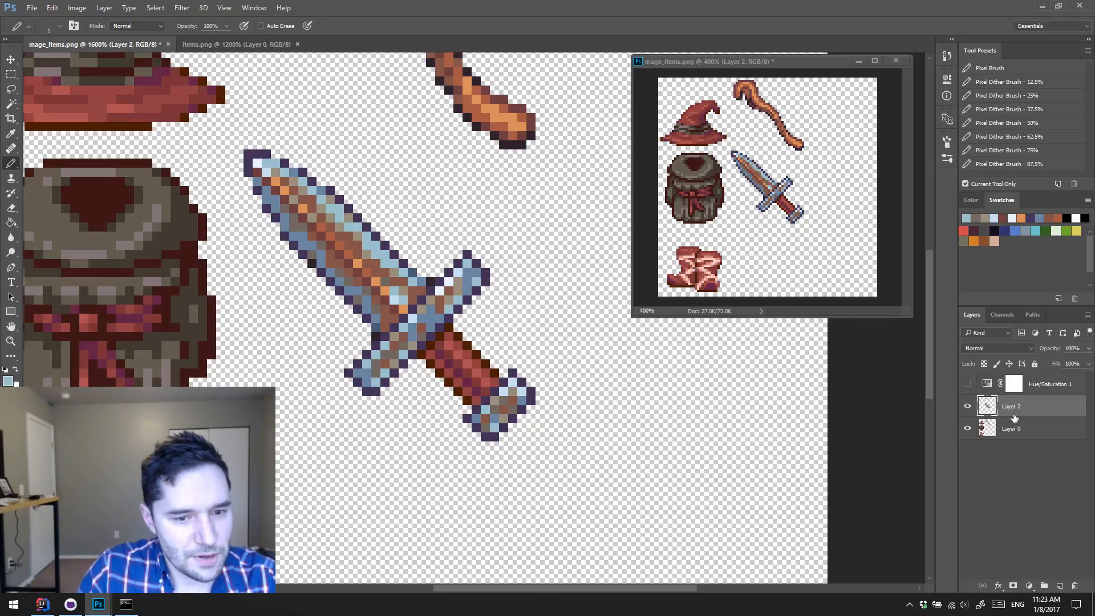
Step: Add a new layer and paint dark purple outline pixels on the grip's lower edge beside the pommel
{"action": "key", "text": "z"}
{"action": "scroll", "coordinate": [587, 382], "scroll_direction": "up", "scroll_amount": 1}
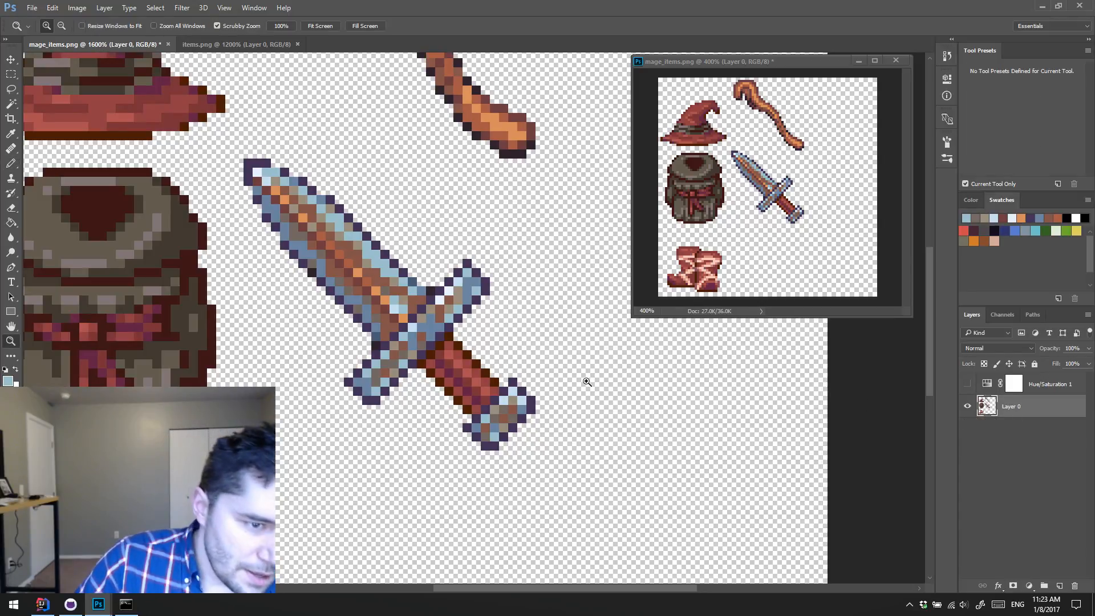
{"action": "left_click", "coordinate": [573, 367], "text": "alt"}
{"action": "left_click", "coordinate": [573, 367], "text": "alt"}
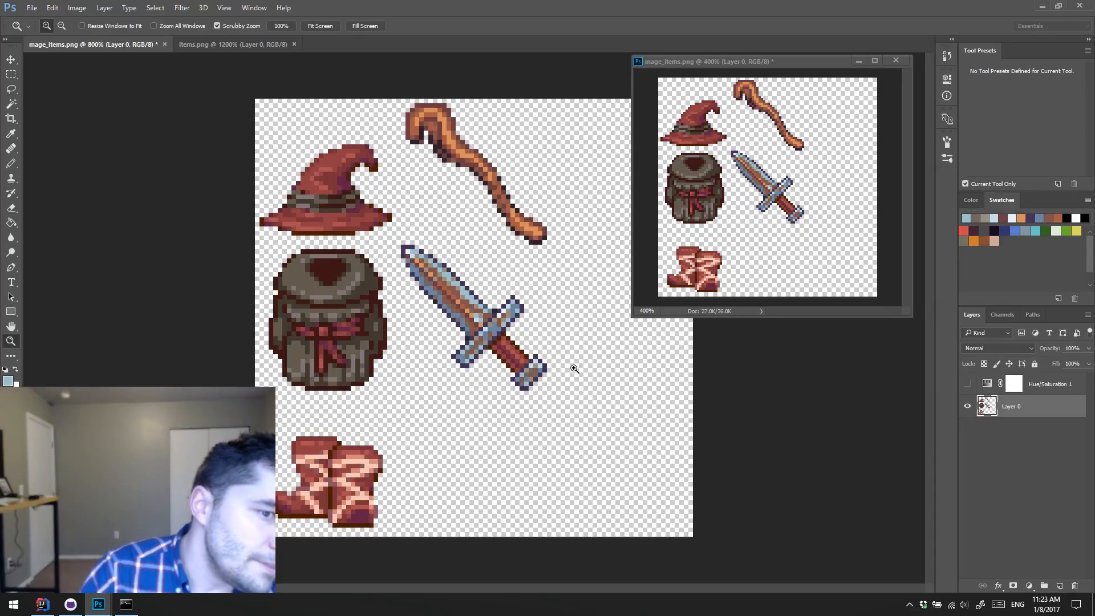
{"action": "left_click_drag", "start_coordinate": [522, 364], "coordinate": [554, 366]}
{"action": "left_click", "coordinate": [559, 361], "text": "alt"}
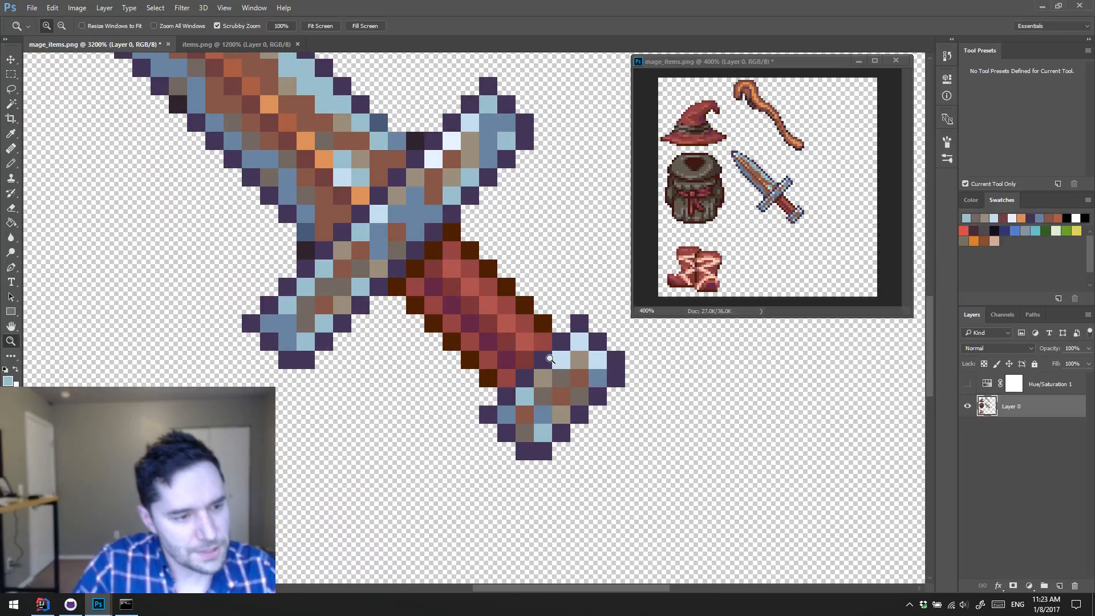
{"action": "left_click", "coordinate": [539, 353], "text": "alt"}
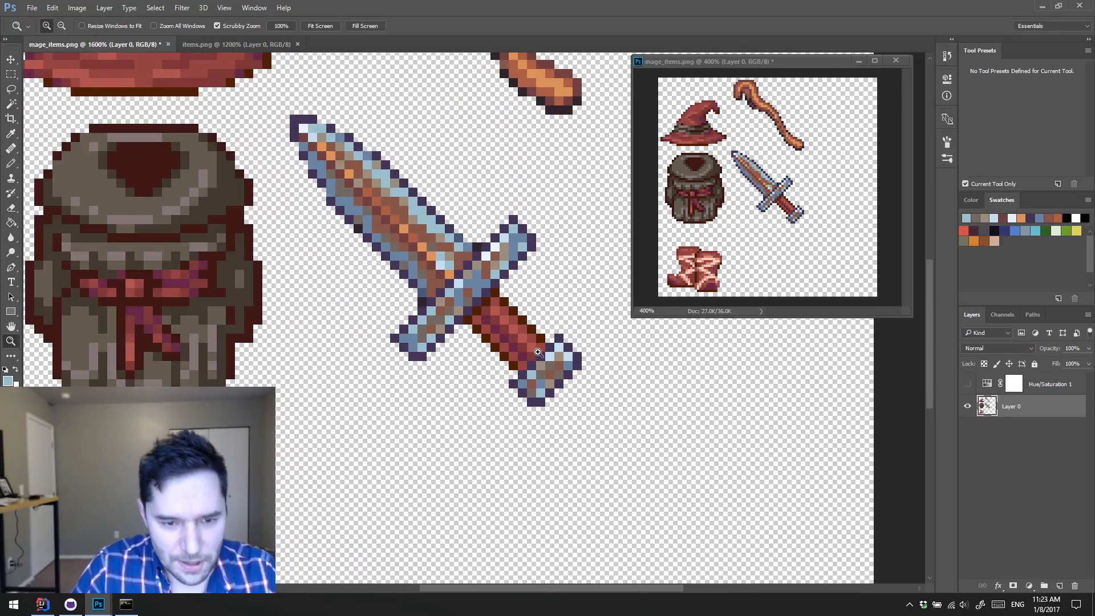
{"action": "key", "text": "ctrl+shift+alt+n"}
{"action": "key", "text": "b"}
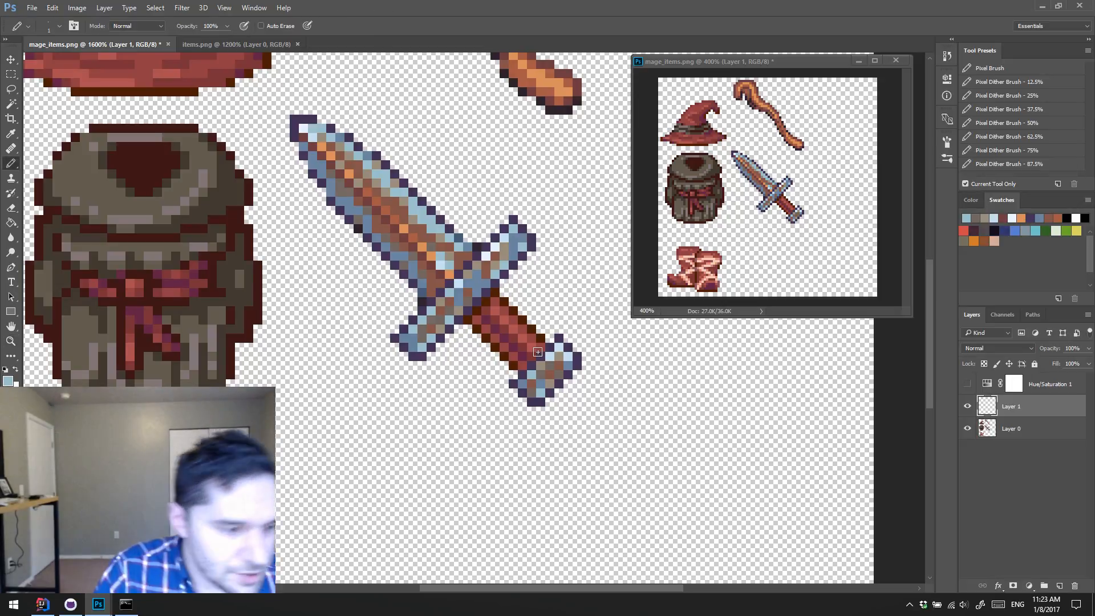
{"action": "left_click", "coordinate": [505, 359]}
{"action": "left_click", "coordinate": [504, 363]}
{"action": "left_click", "coordinate": [514, 363]}
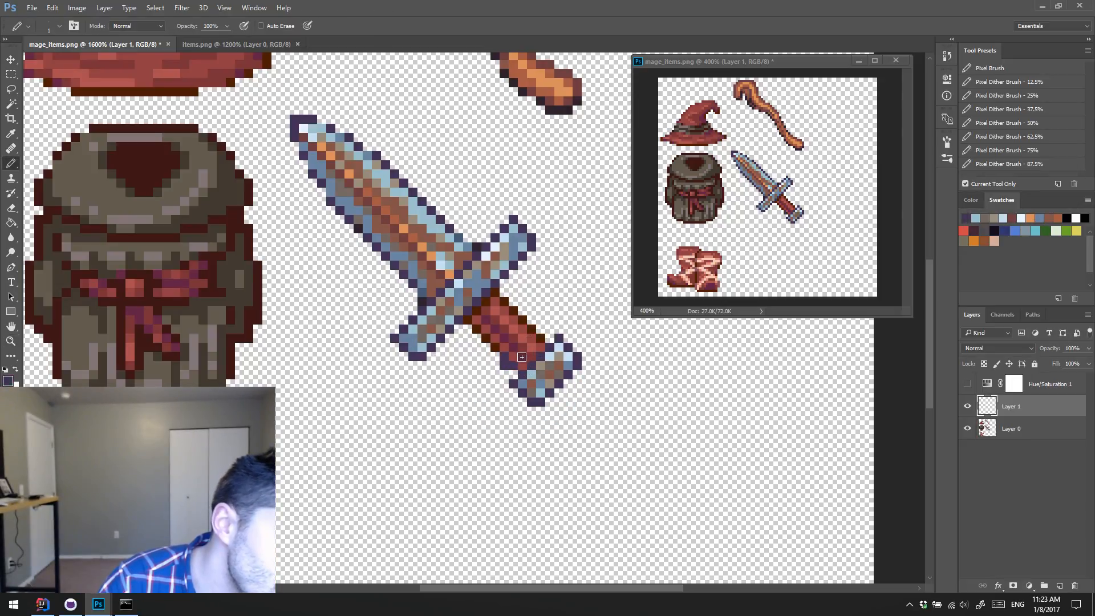
Step: Paint two dark purple diagonal lines across the grip to enclose a ring next to the pommel
{"action": "left_click", "coordinate": [520, 358]}
{"action": "left_click", "coordinate": [531, 347]}
{"action": "left_click", "coordinate": [539, 337]}
{"action": "left_click", "coordinate": [537, 327]}
{"action": "left_click", "coordinate": [513, 346]}
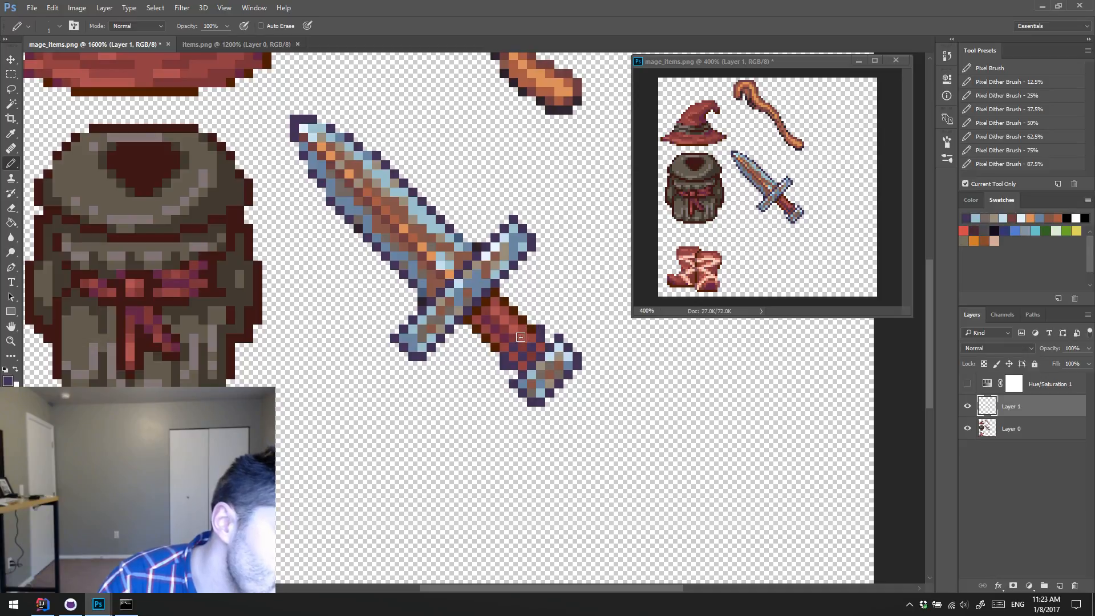
{"action": "left_click", "coordinate": [522, 338]}
{"action": "left_click", "coordinate": [531, 330]}
Step: Sample pale blue from the pommel and fill the ring between the grip's dark purple lines
{"action": "left_click", "coordinate": [569, 354], "text": "alt"}
{"action": "left_click", "coordinate": [514, 358]}
{"action": "left_click", "coordinate": [521, 349]}
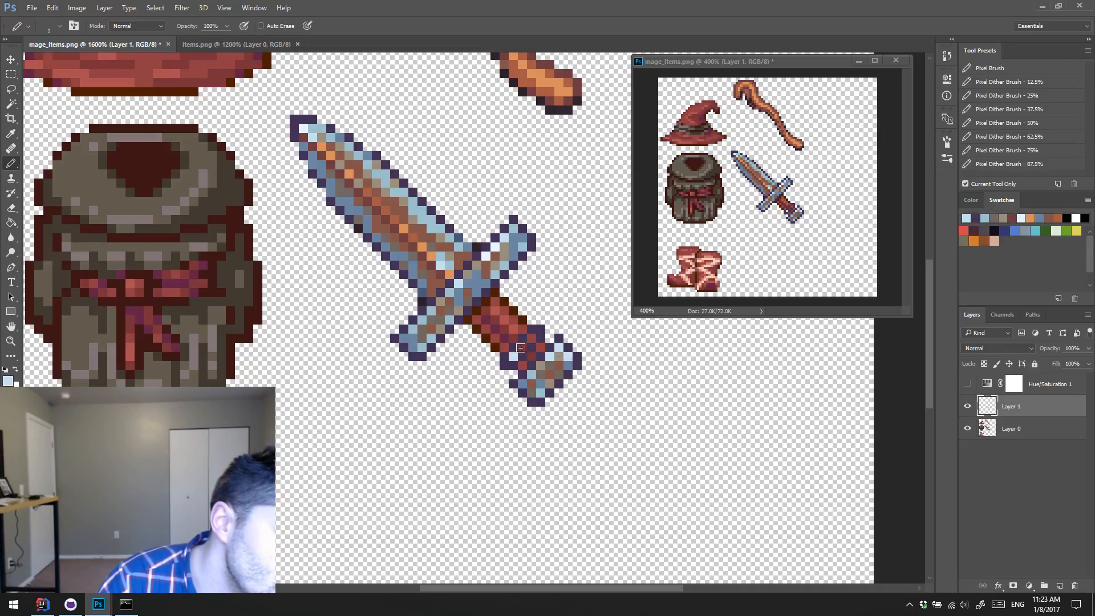
{"action": "left_click", "coordinate": [532, 338]}
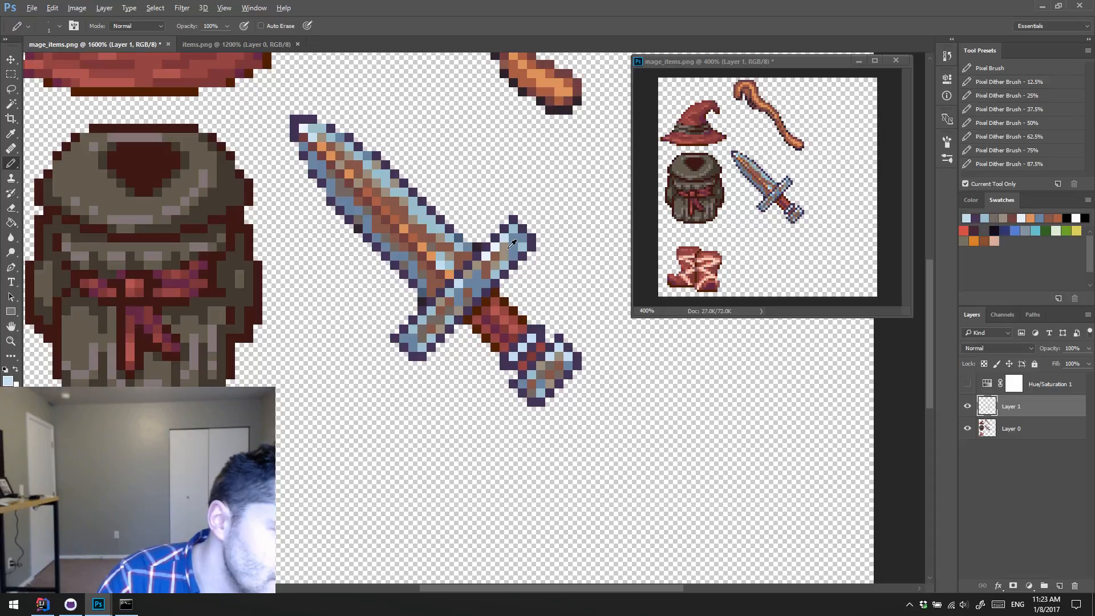
Step: Remove the ring beside the pommel and paint dark purple diagonal outlines for a new ring across the grip near the crossguard
{"action": "left_click", "coordinate": [368, 144], "text": "alt"}
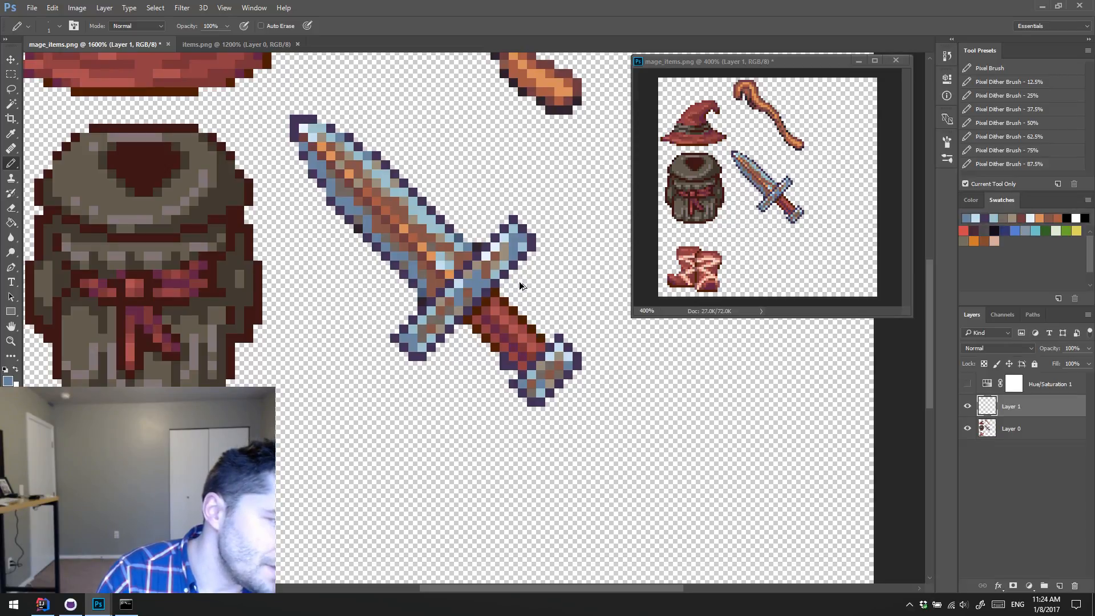
{"action": "left_click", "coordinate": [558, 340], "text": "alt"}
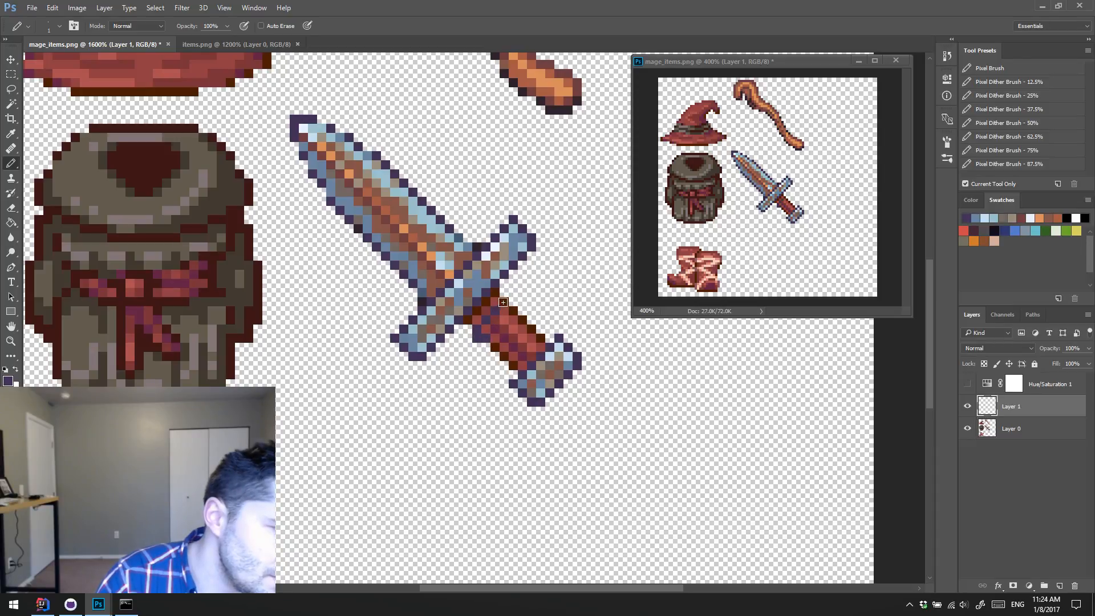
{"action": "left_click_drag", "start_coordinate": [495, 330], "coordinate": [512, 312]}
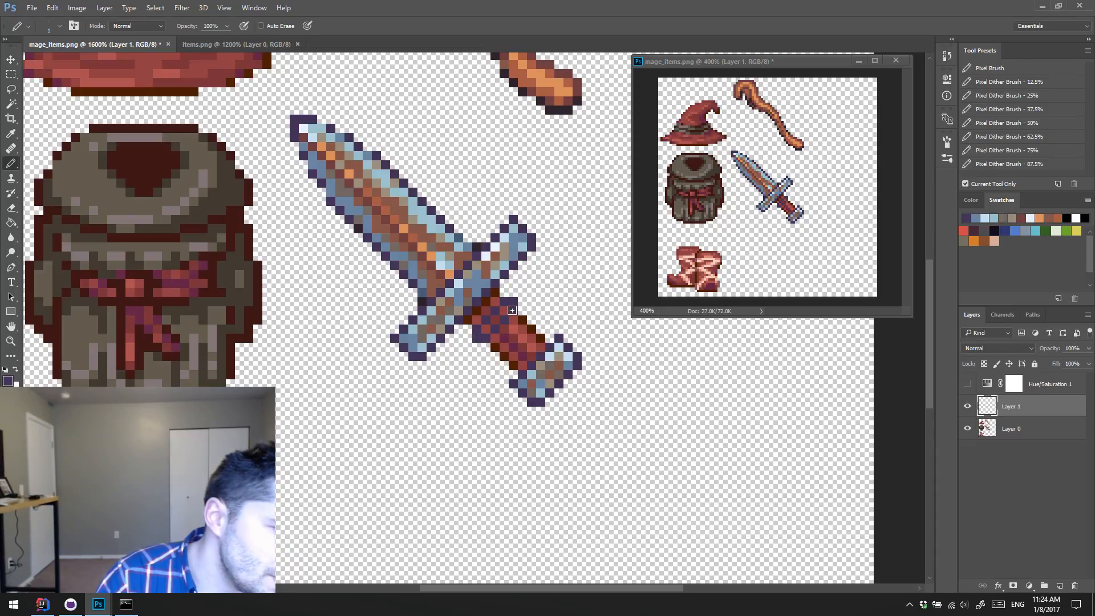
Step: Fill the new grip ring with medium blue sampled from the pommel and recolor its guard-side edge dark slate blue
{"action": "left_click", "coordinate": [569, 359], "text": "alt"}
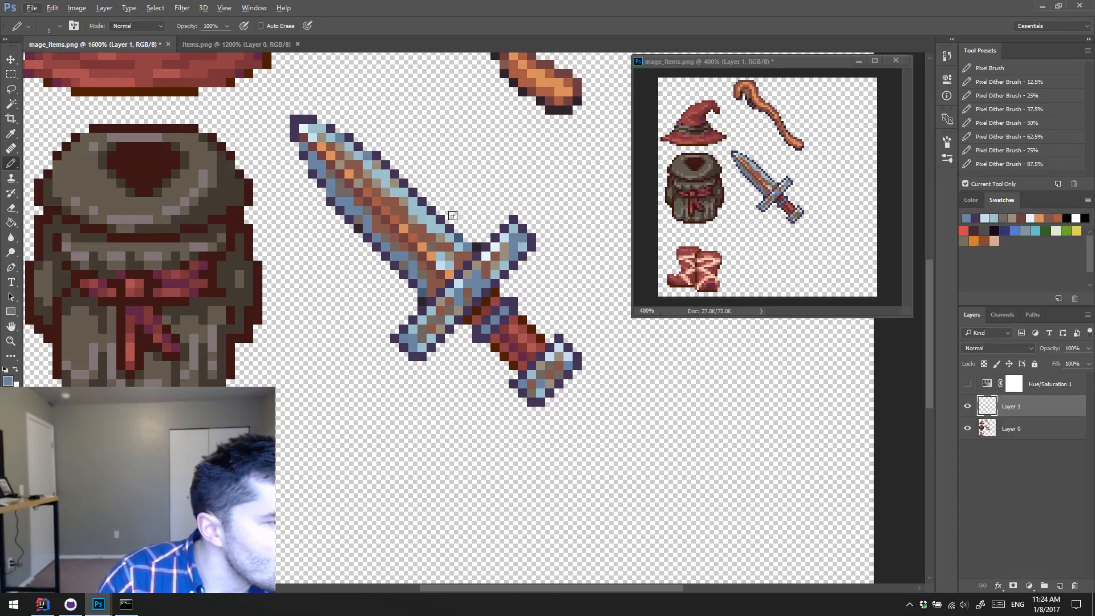
{"action": "left_click", "coordinate": [460, 238], "text": "alt"}
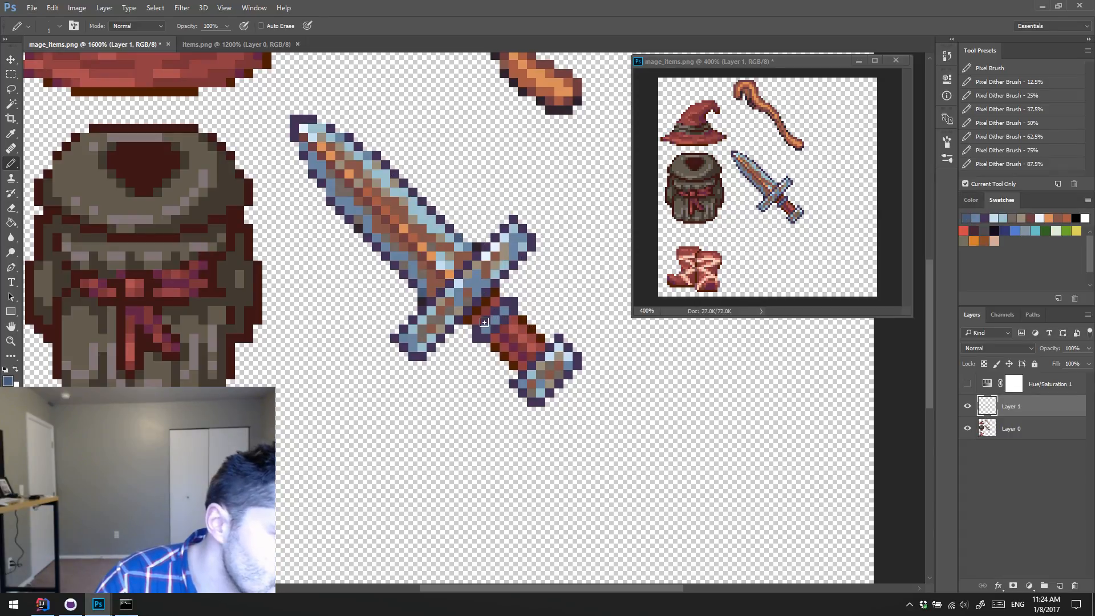
{"action": "left_click_drag", "start_coordinate": [486, 320], "coordinate": [504, 302]}
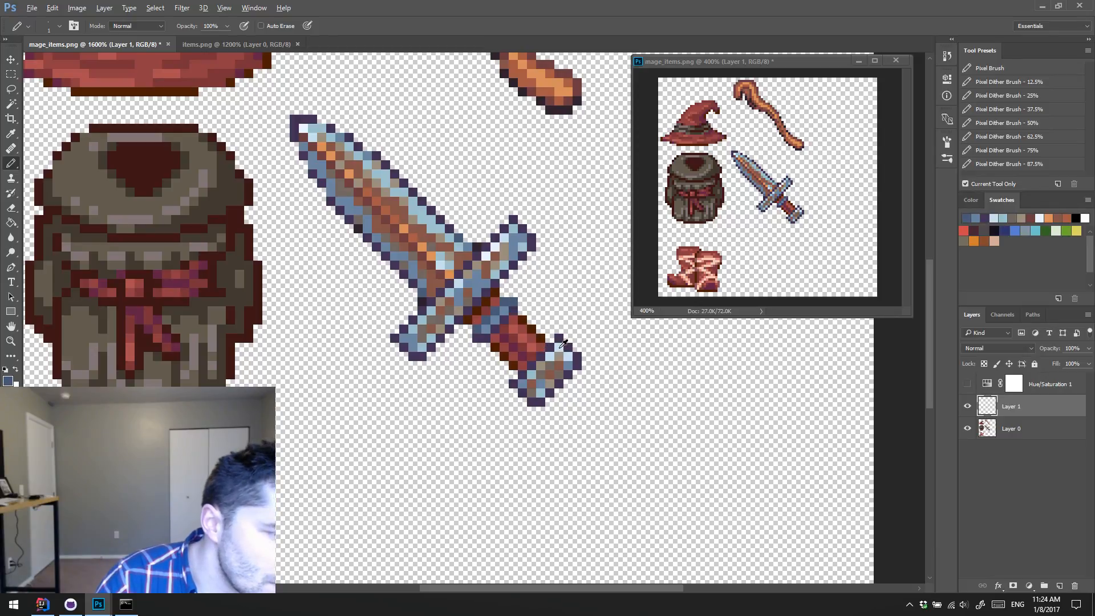
Step: Sample pale and light blues from the blade and paint highlight pixels on the grip ring
{"action": "left_click", "coordinate": [459, 263], "text": "alt"}
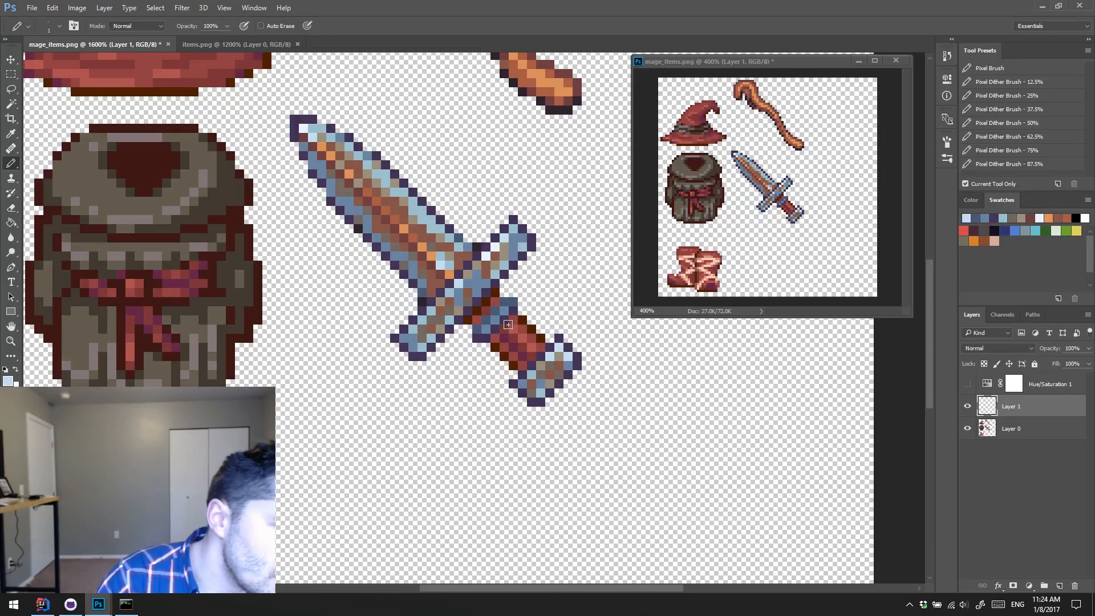
{"action": "left_click", "coordinate": [439, 256], "text": "alt"}
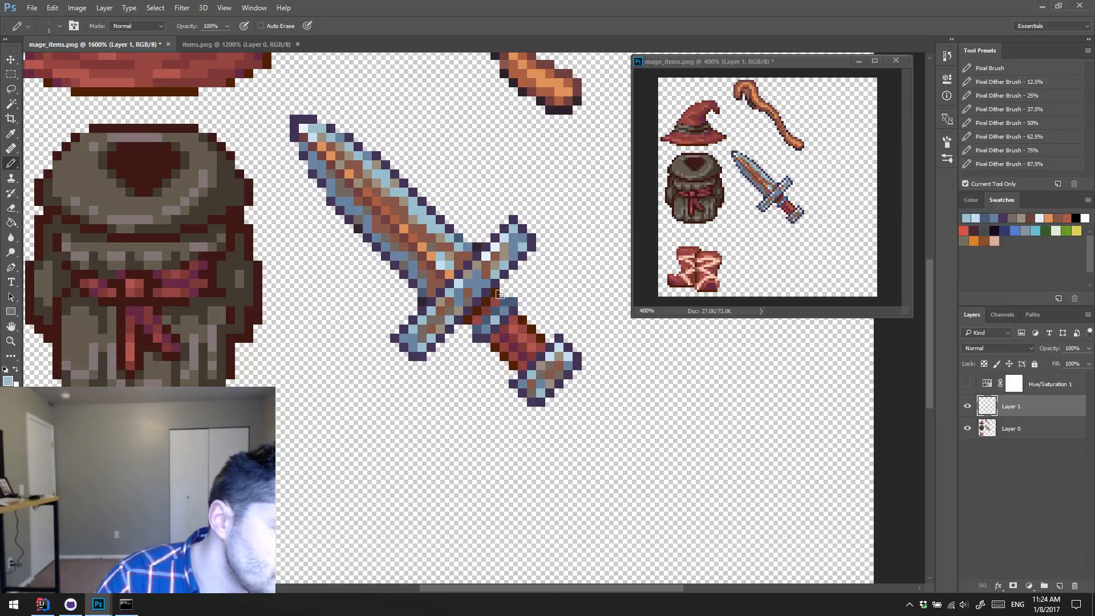
{"action": "left_click", "coordinate": [445, 263], "text": "alt"}
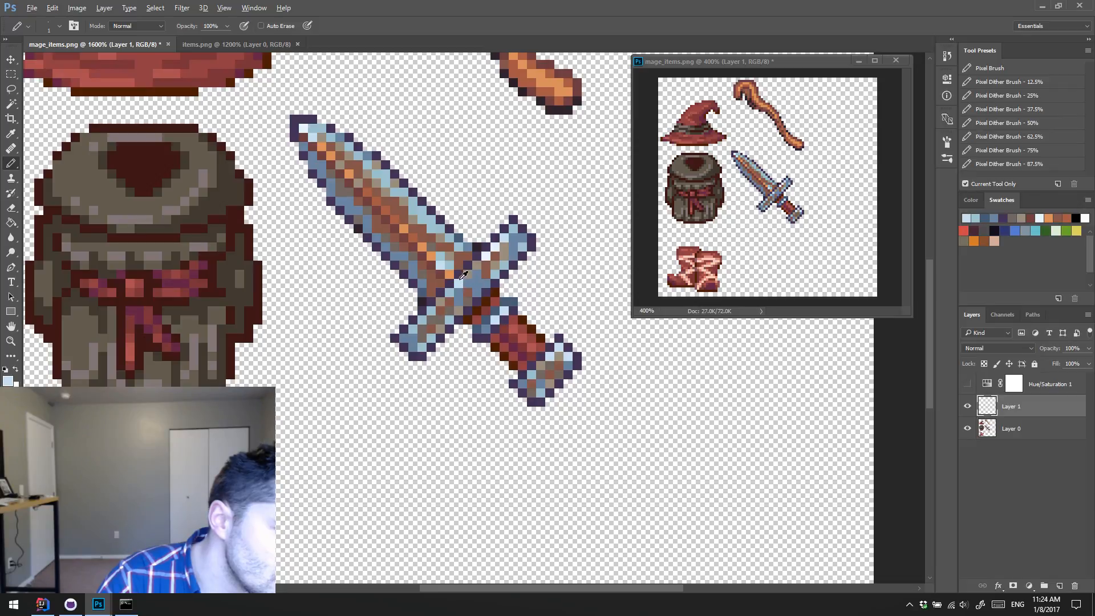
{"action": "left_click", "coordinate": [451, 268], "text": "alt"}
{"action": "left_click", "coordinate": [423, 215], "text": "alt"}
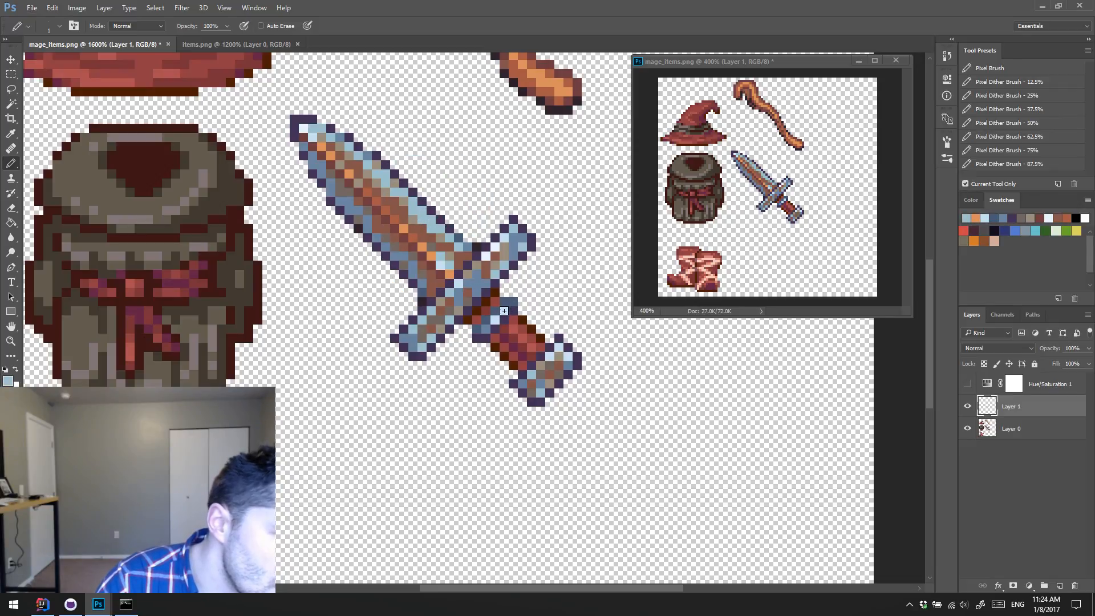
{"action": "left_click", "coordinate": [476, 327], "text": "alt"}
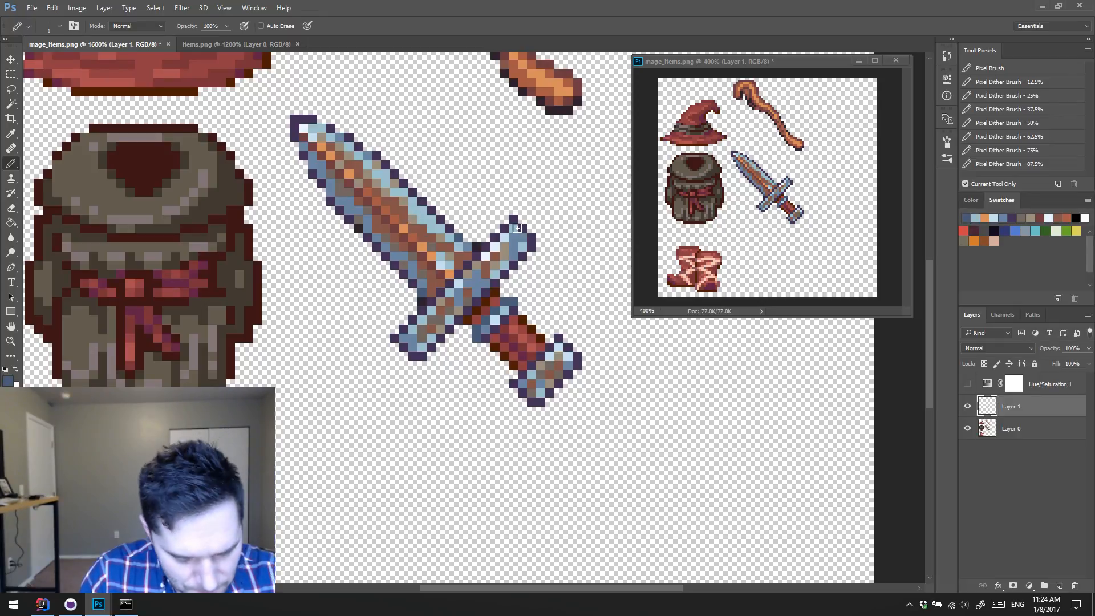
Step: Sample blue, brown and orange from the dagger and touch up shading pixels on the grip ring and pommel
{"action": "left_click", "coordinate": [473, 288], "text": "alt"}
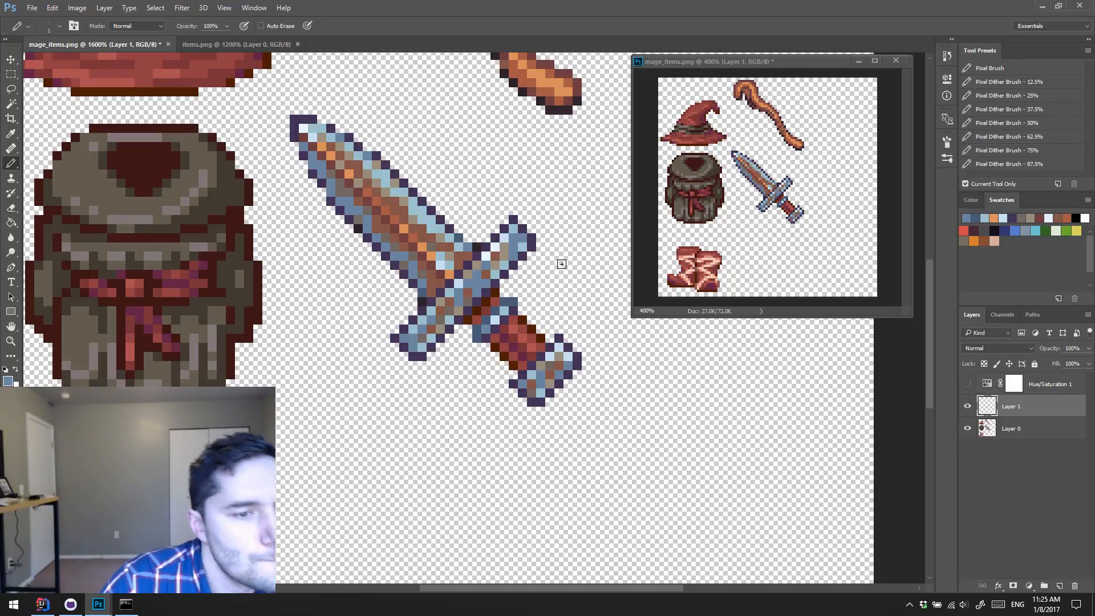
{"action": "left_click", "coordinate": [554, 370], "text": "alt"}
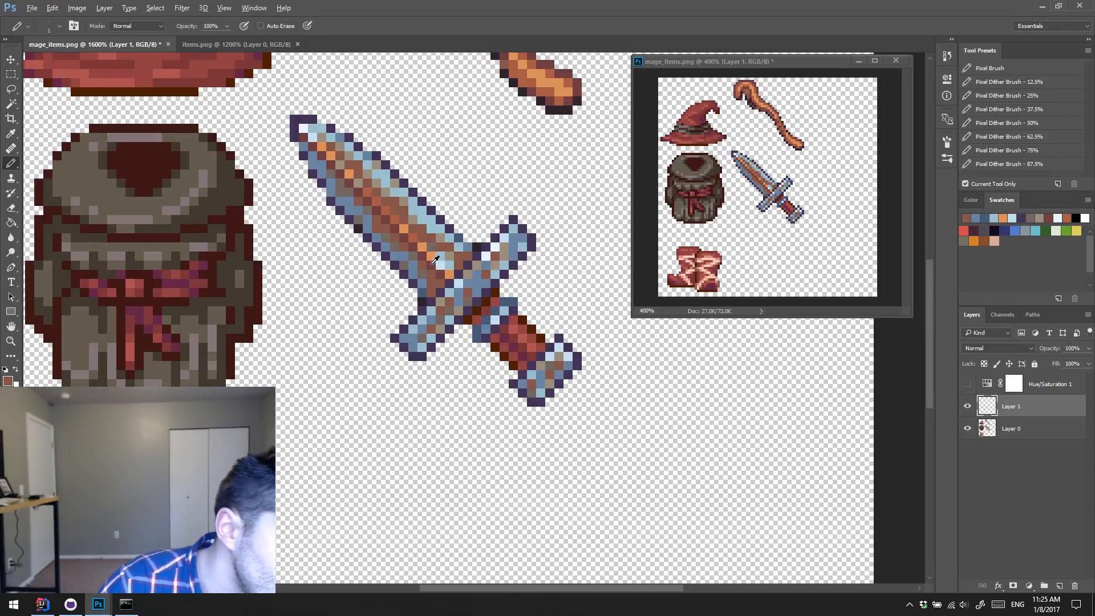
{"action": "left_click", "coordinate": [435, 260], "text": "alt"}
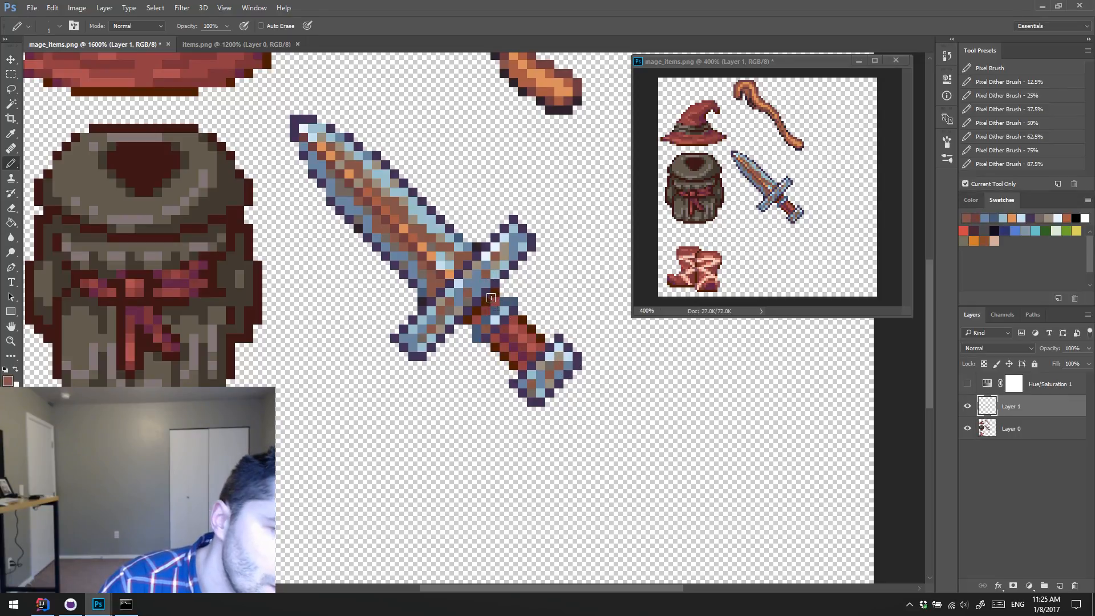
{"action": "left_click", "coordinate": [426, 234], "text": "alt"}
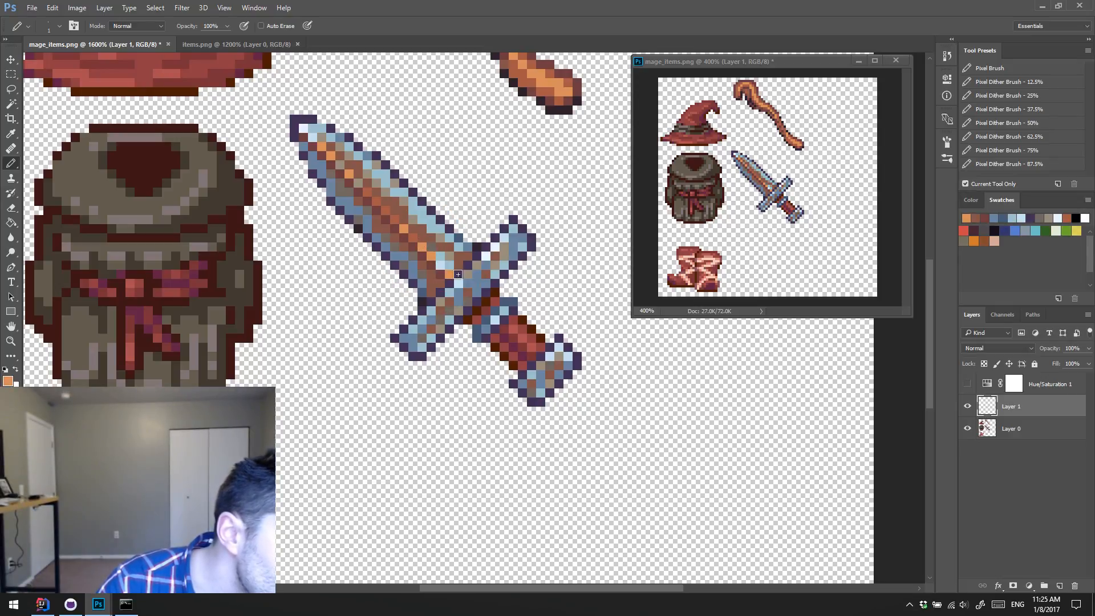
{"action": "left_click", "coordinate": [493, 320]}
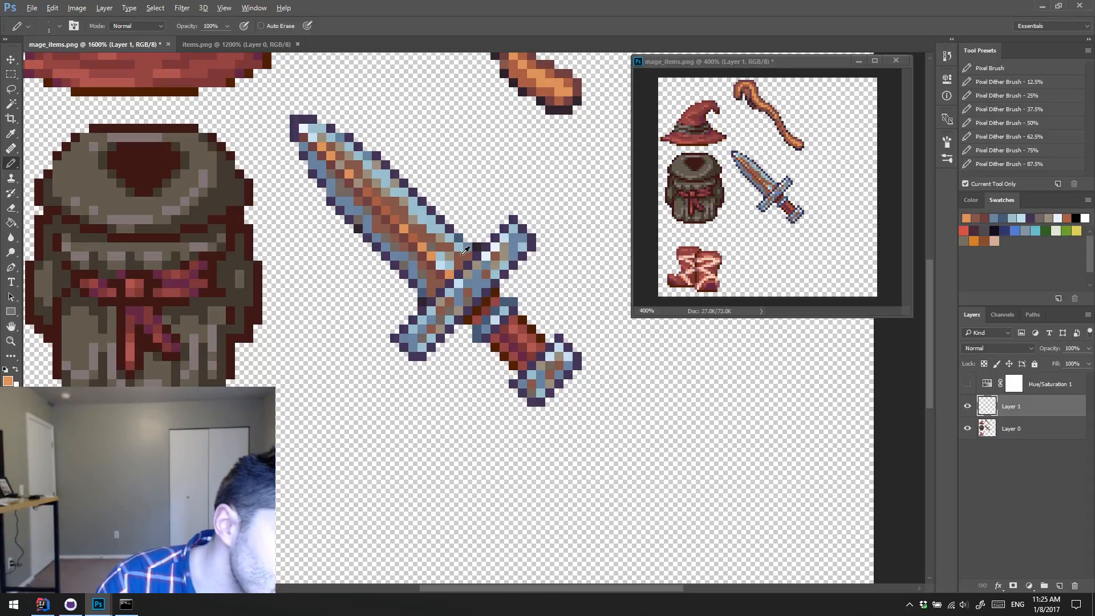
{"action": "left_click", "coordinate": [465, 251], "text": "alt"}
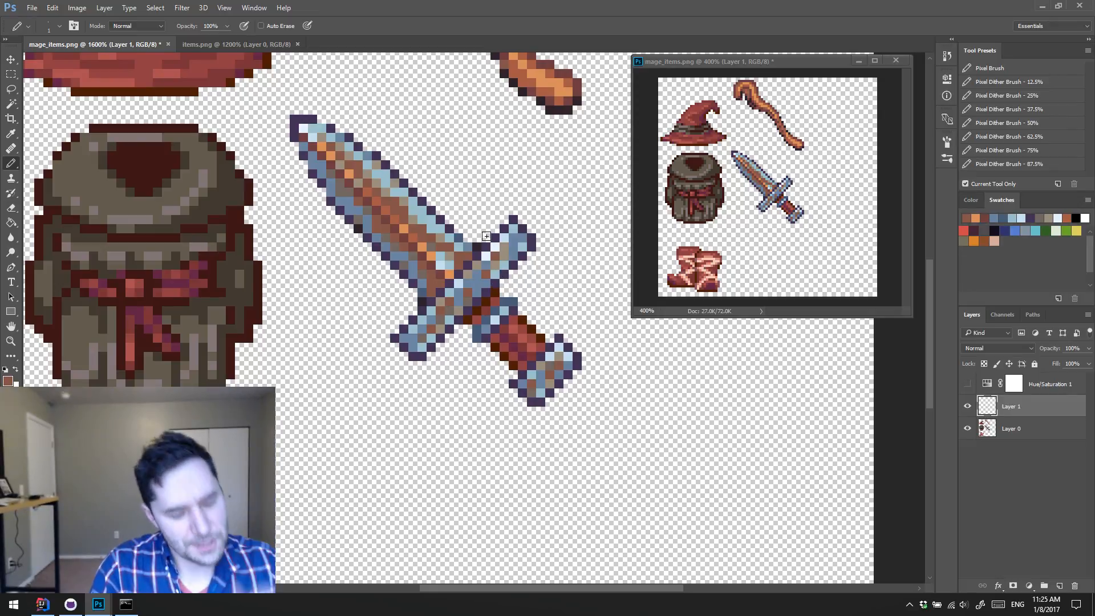
{"action": "left_click", "coordinate": [544, 362], "text": "alt"}
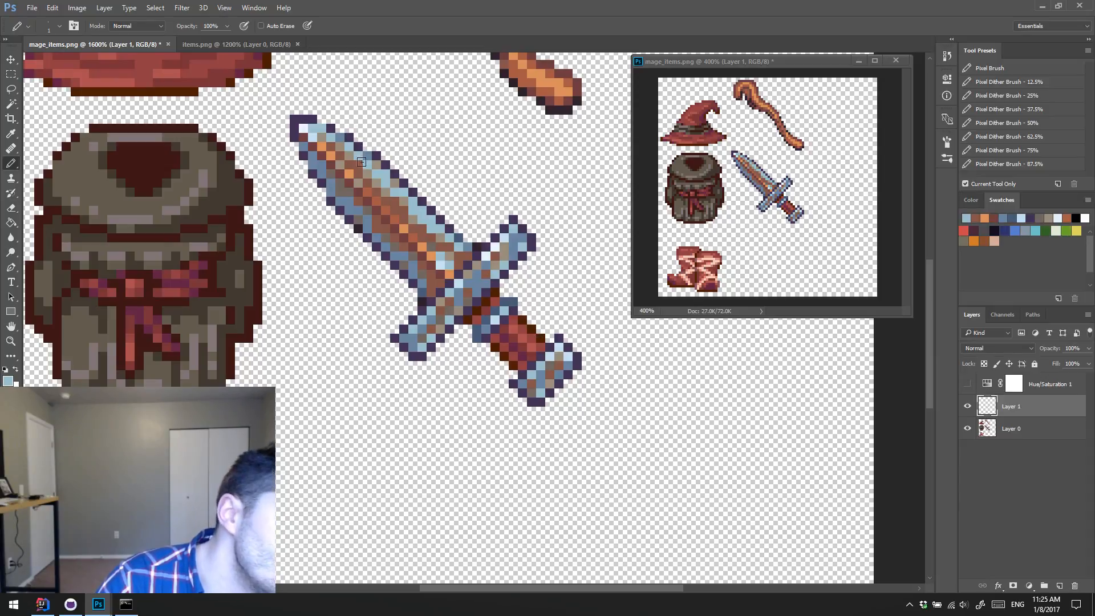
Step: Rework the shading near the blade's tip with sampled light blue pixels and orange pixels along the central ridge
{"action": "left_click", "coordinate": [405, 252], "text": "alt"}
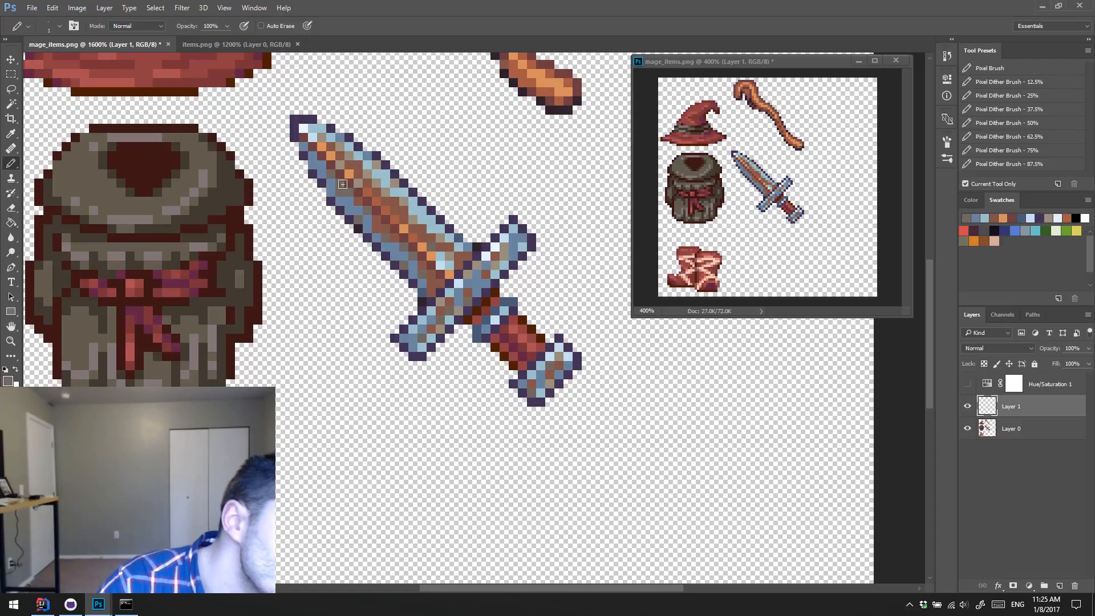
{"action": "left_click", "coordinate": [335, 212], "text": "alt"}
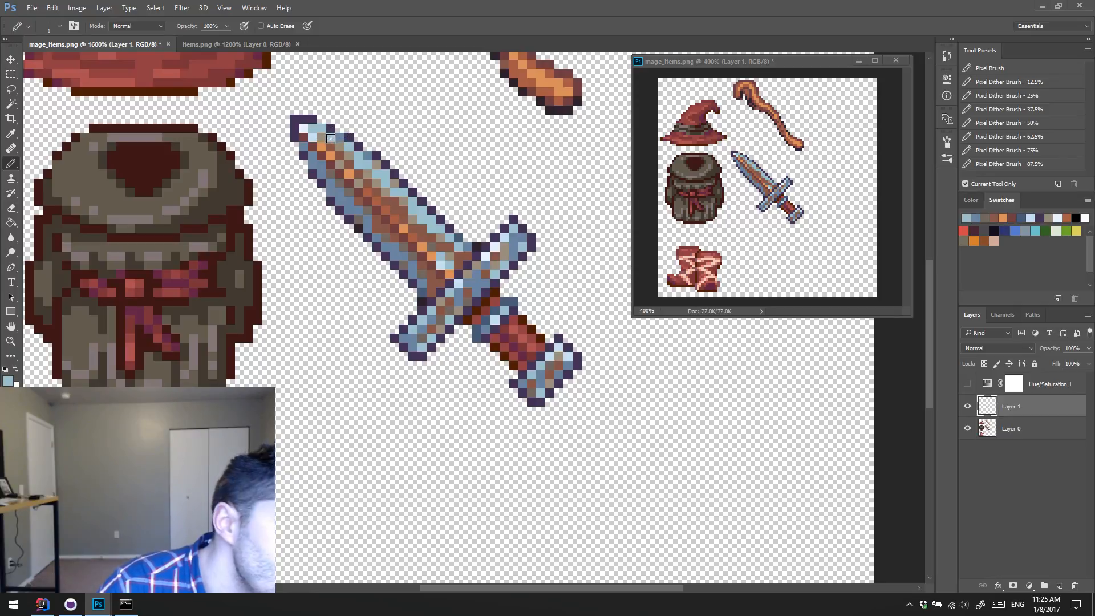
{"action": "left_click", "coordinate": [349, 156], "text": "alt"}
{"action": "left_click", "coordinate": [340, 155]}
{"action": "left_click", "coordinate": [361, 155], "text": "alt"}
{"action": "left_click", "coordinate": [349, 154]}
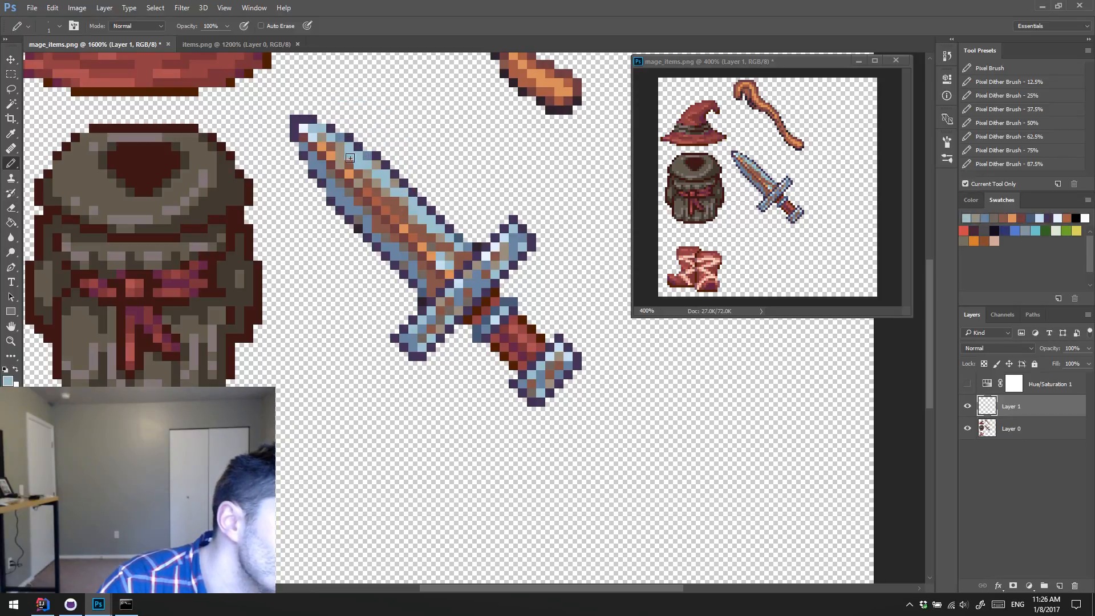
{"action": "left_click", "coordinate": [348, 171], "text": "alt"}
{"action": "left_click", "coordinate": [340, 163]}
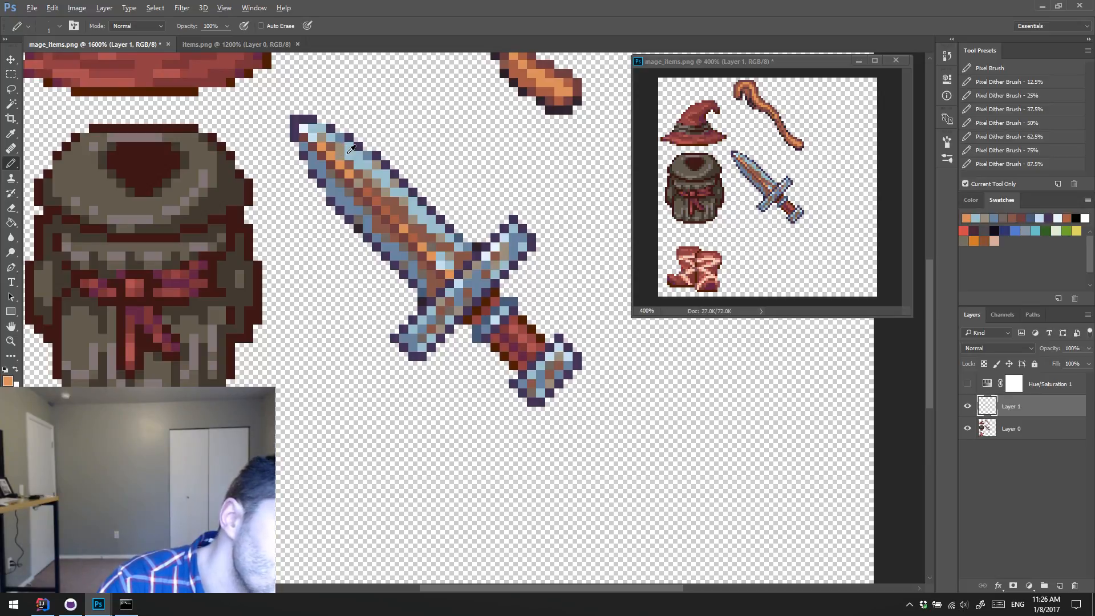
{"action": "left_click", "coordinate": [346, 148], "text": "alt"}
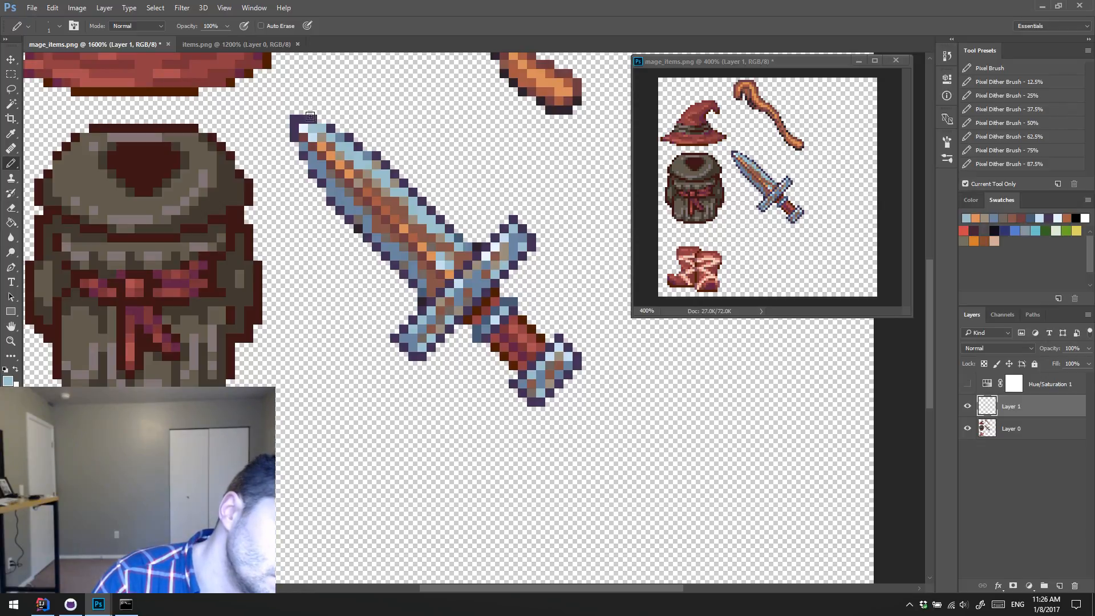
Step: Replace the pale blue pixels at the blade's base with orange and blend the surrounding area with sampled browns and light blue
{"action": "left_click", "coordinate": [444, 264], "text": "alt"}
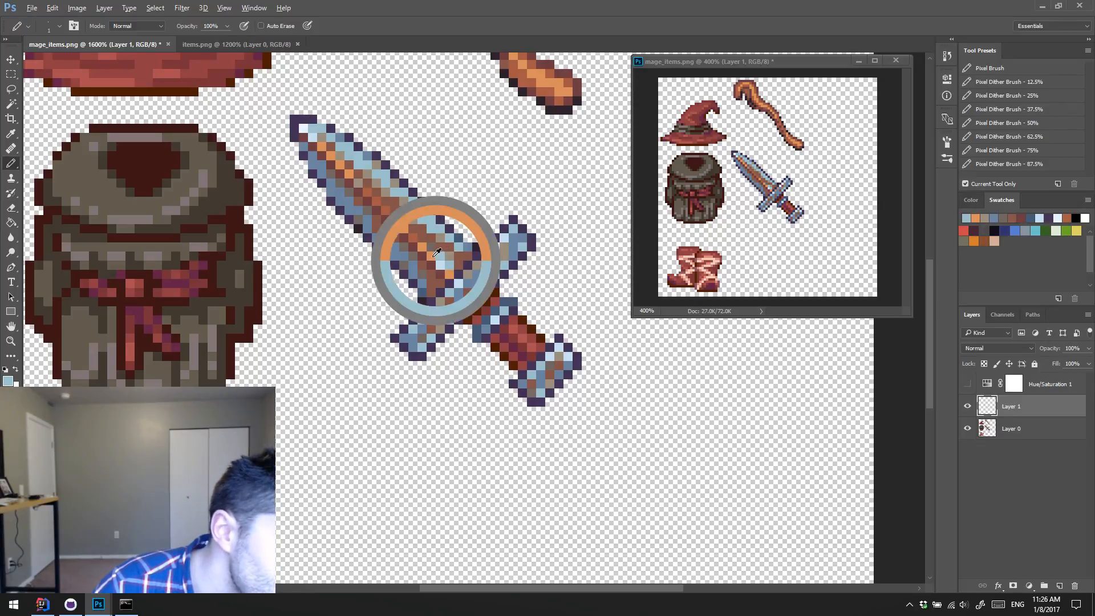
{"action": "left_click", "coordinate": [448, 264], "text": "alt"}
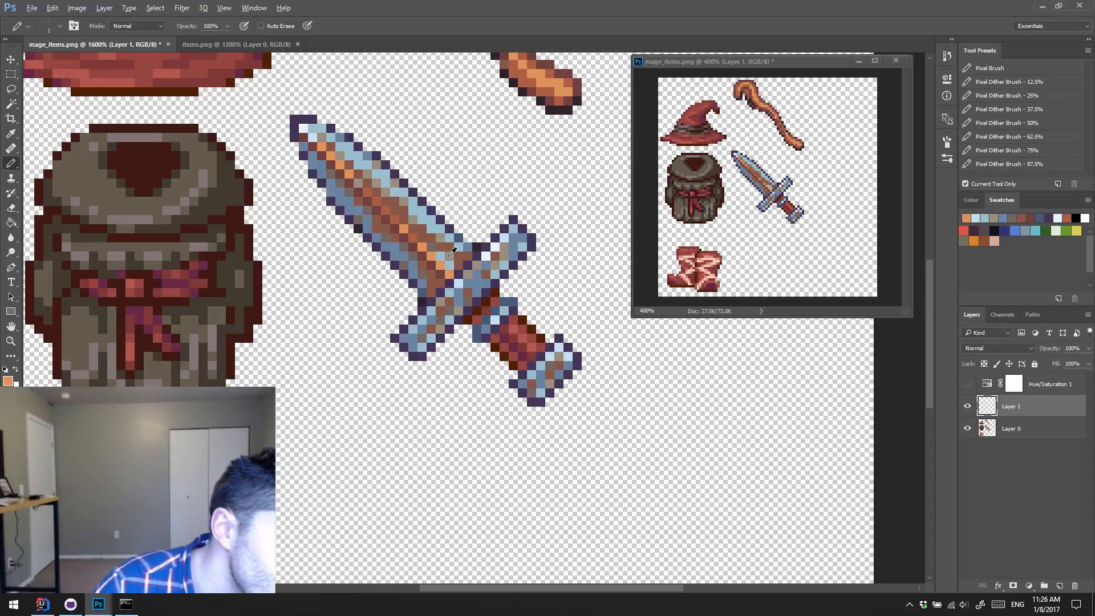
{"action": "left_click", "coordinate": [453, 251], "text": "alt"}
{"action": "left_click", "coordinate": [436, 245], "text": "alt"}
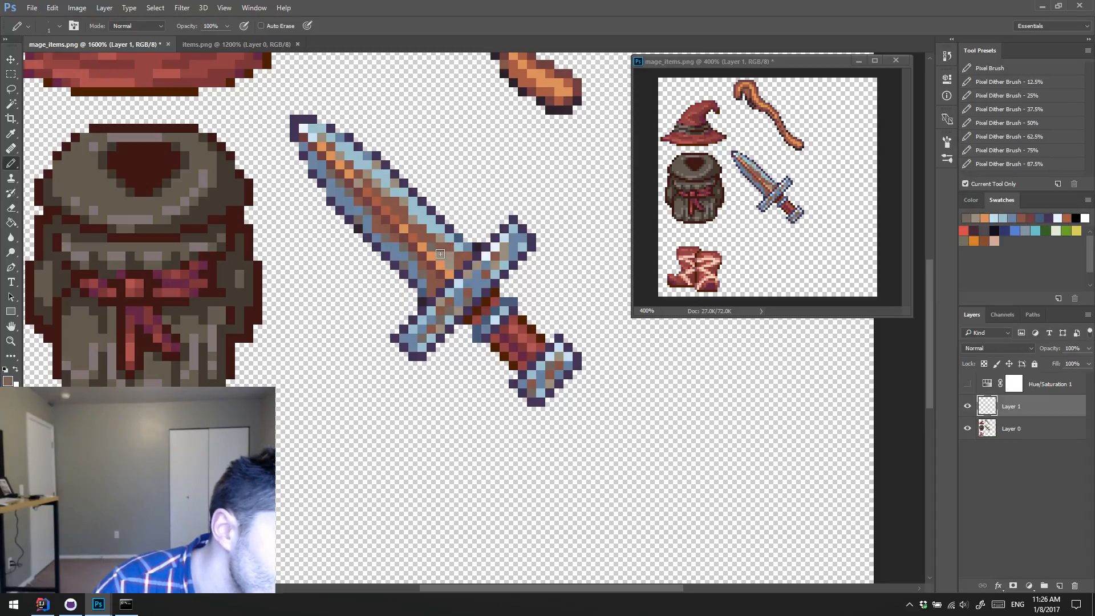
{"action": "left_click", "coordinate": [446, 248], "text": "alt"}
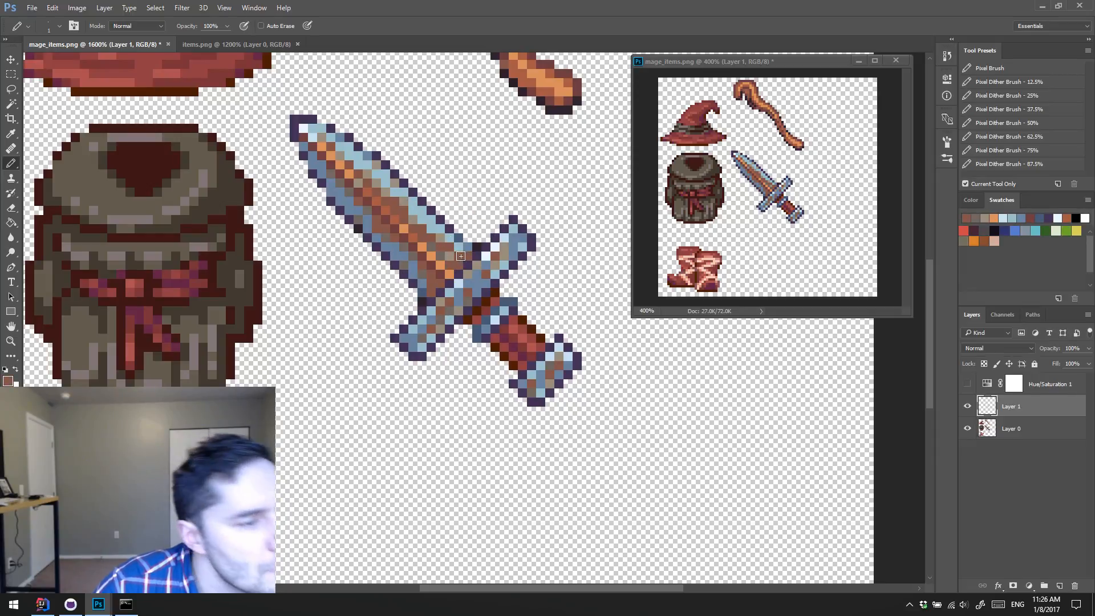
{"action": "left_click", "coordinate": [451, 256]}
{"action": "left_click", "coordinate": [454, 242], "text": "alt"}
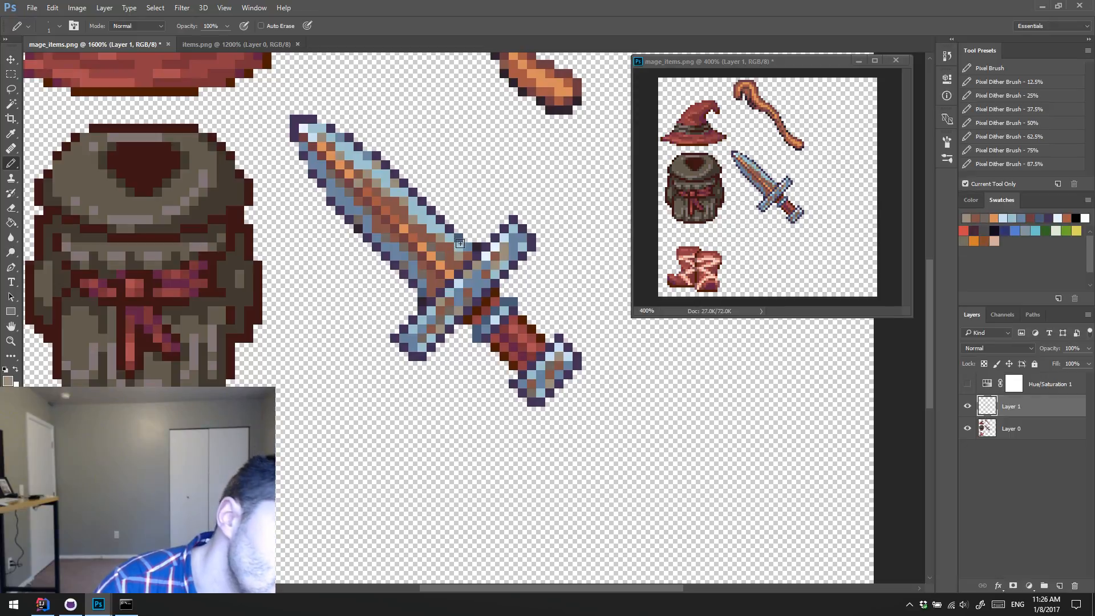
{"action": "left_click", "coordinate": [458, 252]}
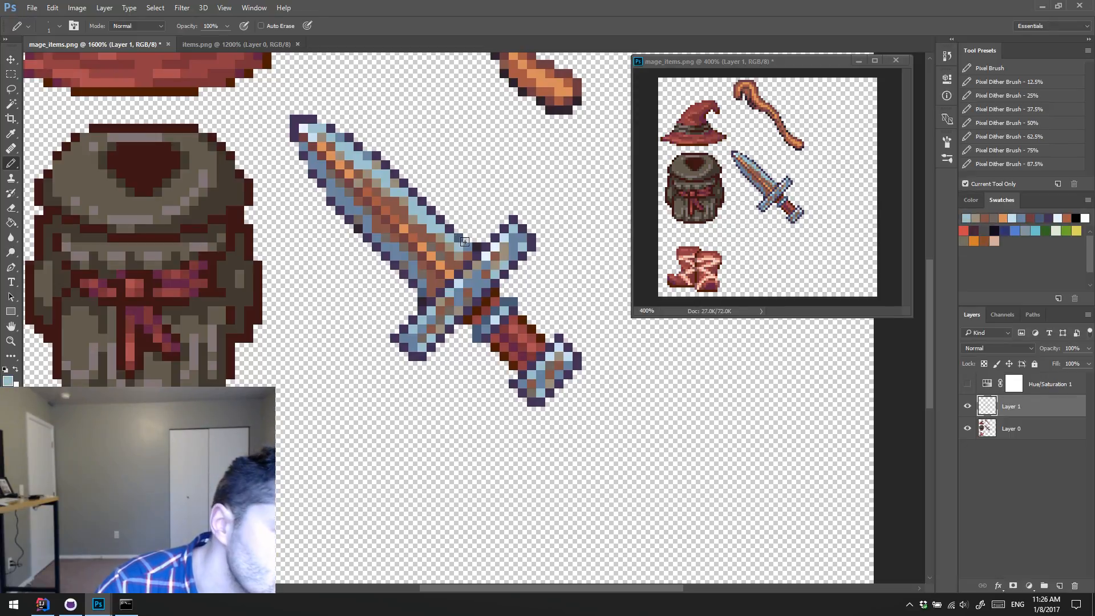
{"action": "left_click", "coordinate": [453, 243], "text": "alt"}
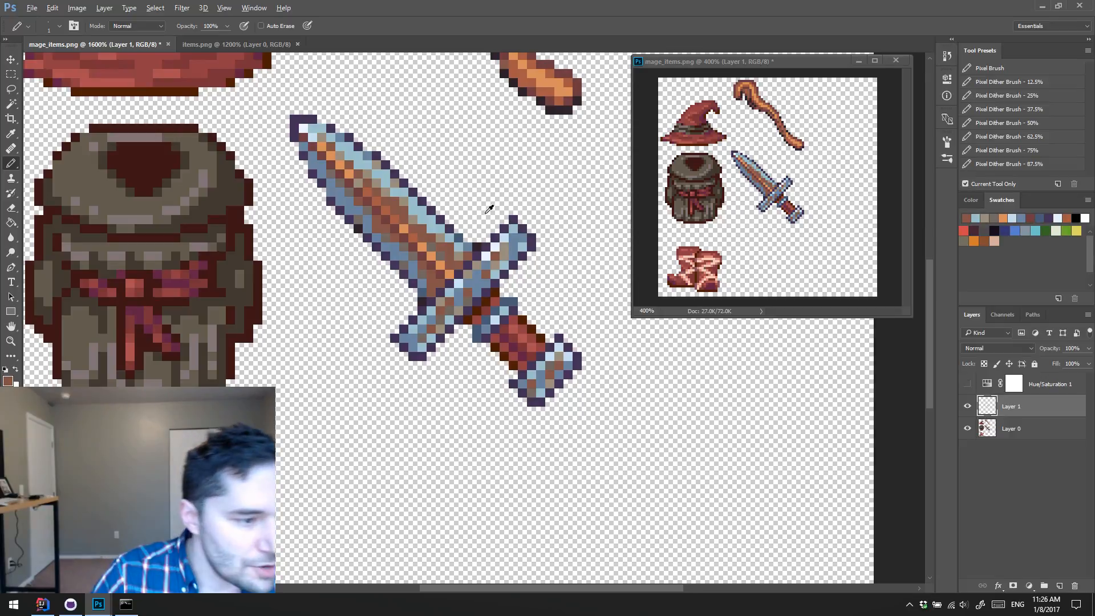
Step: Recolor outline pixels along the blade's upper edge and tip dark slate blue, and merge Layer 1 down into Layer 0
{"action": "left_click", "coordinate": [513, 301], "text": "alt"}
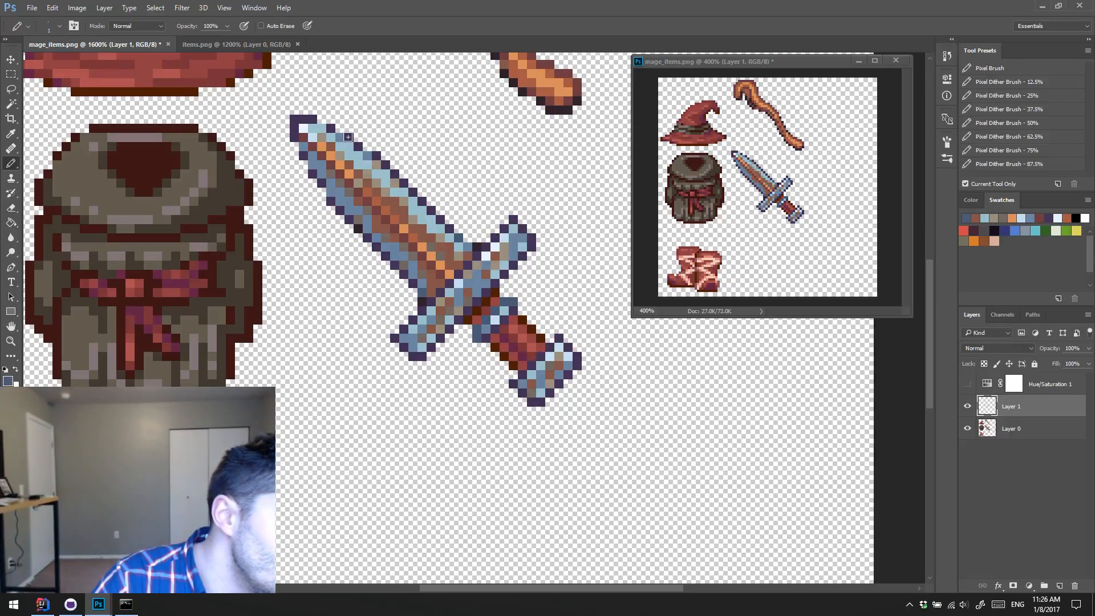
{"action": "left_click", "coordinate": [377, 155]}
{"action": "left_click", "coordinate": [425, 203], "text": "shift"}
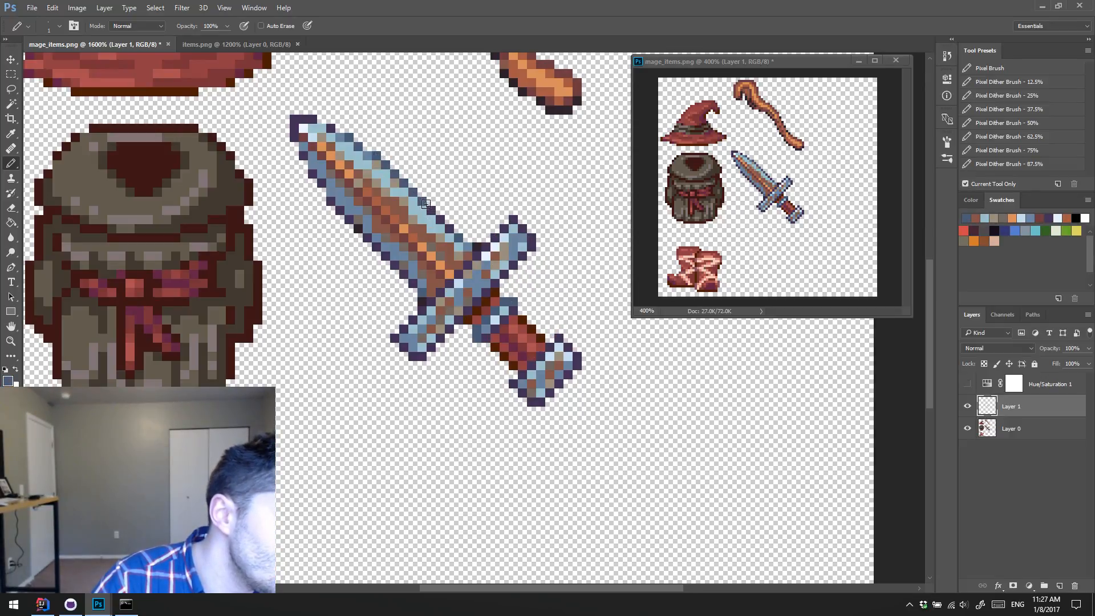
{"action": "left_click", "coordinate": [433, 212]}
{"action": "left_click", "coordinate": [443, 221]}
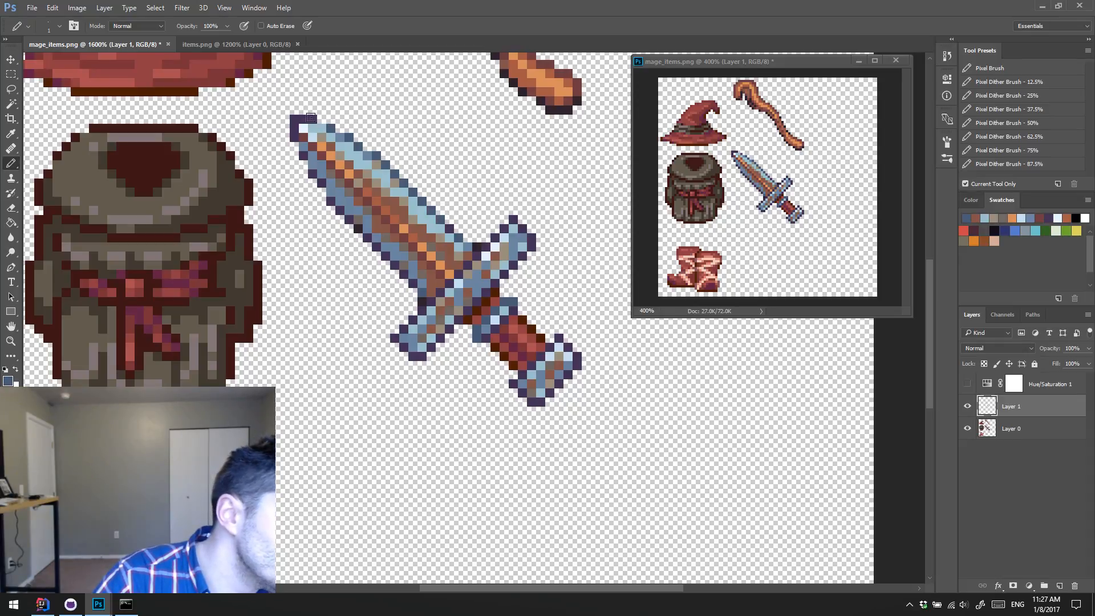
{"action": "left_click_drag", "start_coordinate": [303, 120], "coordinate": [294, 119]}
{"action": "left_click", "coordinate": [312, 120]}
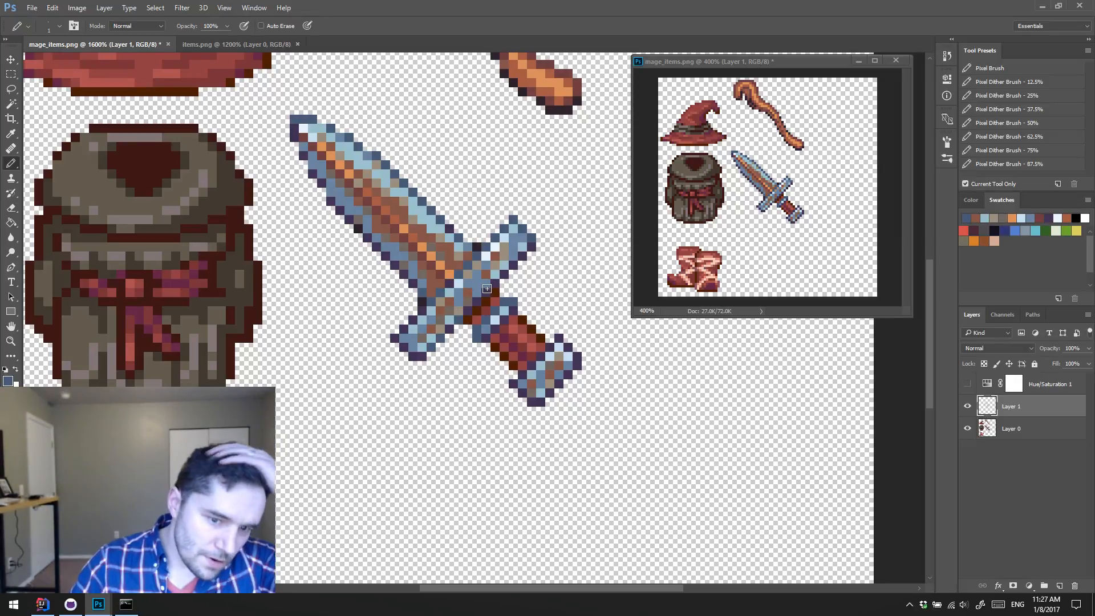
{"action": "key", "text": "ctrl+e"}
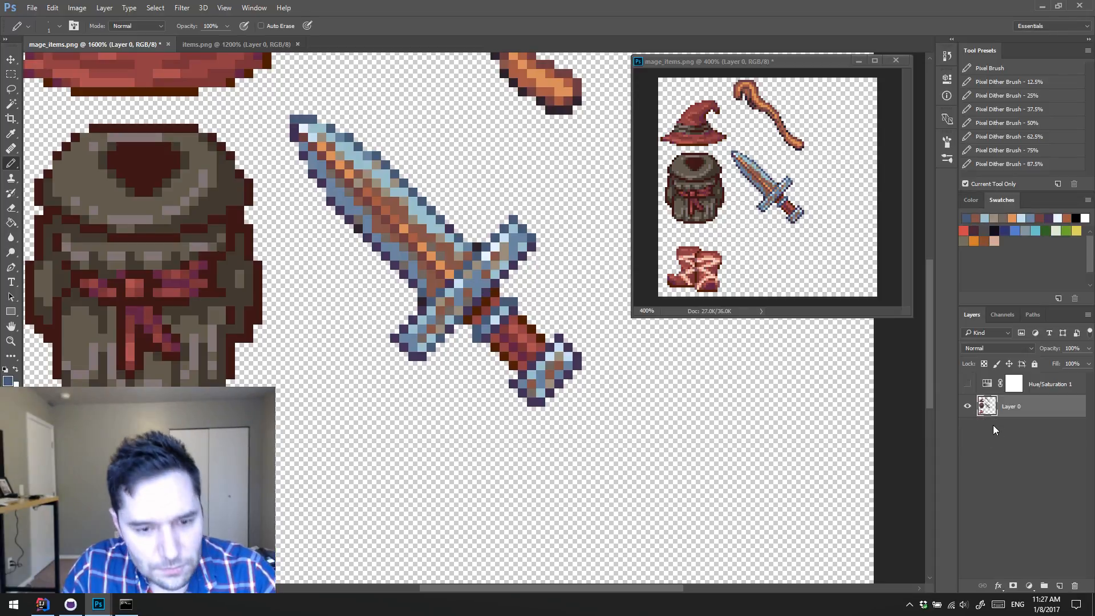
Step: Delete the hidden Hue/Saturation 1 adjustment layer and save mage_items.png
{"action": "key", "text": "ctrl+s"}
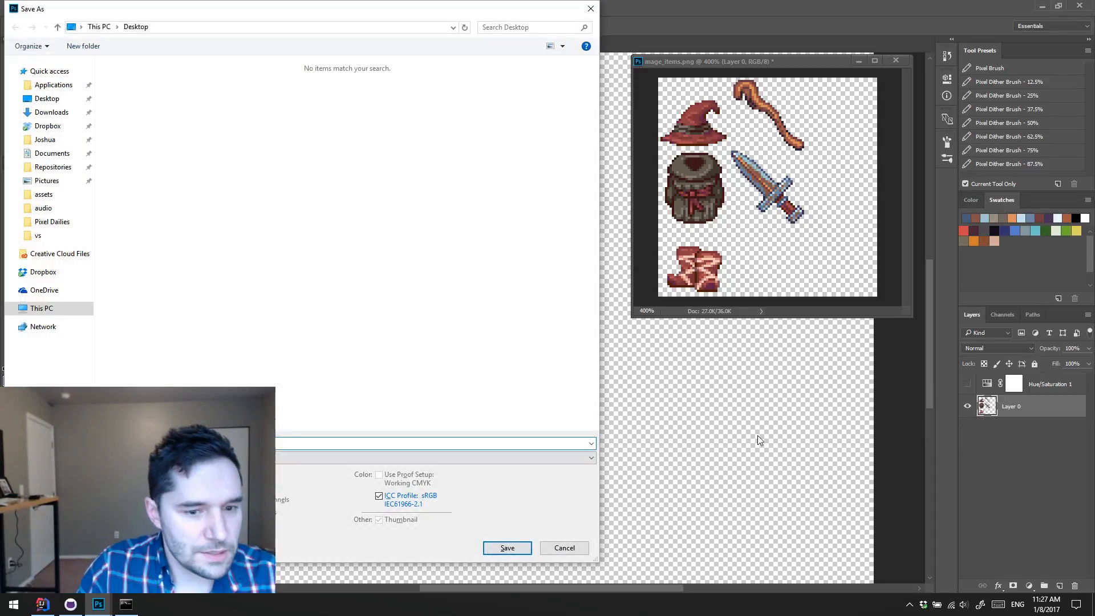
{"action": "key", "text": "Escape"}
{"action": "left_click", "coordinate": [1026, 388]}
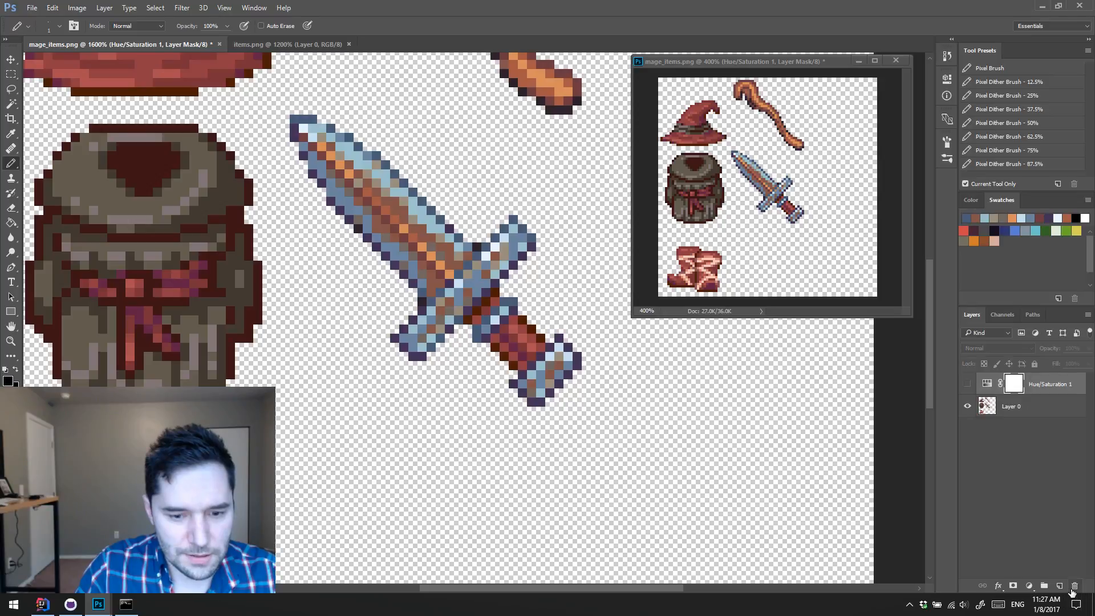
{"action": "left_click", "coordinate": [1075, 586]}
{"action": "left_click", "coordinate": [1075, 586]}
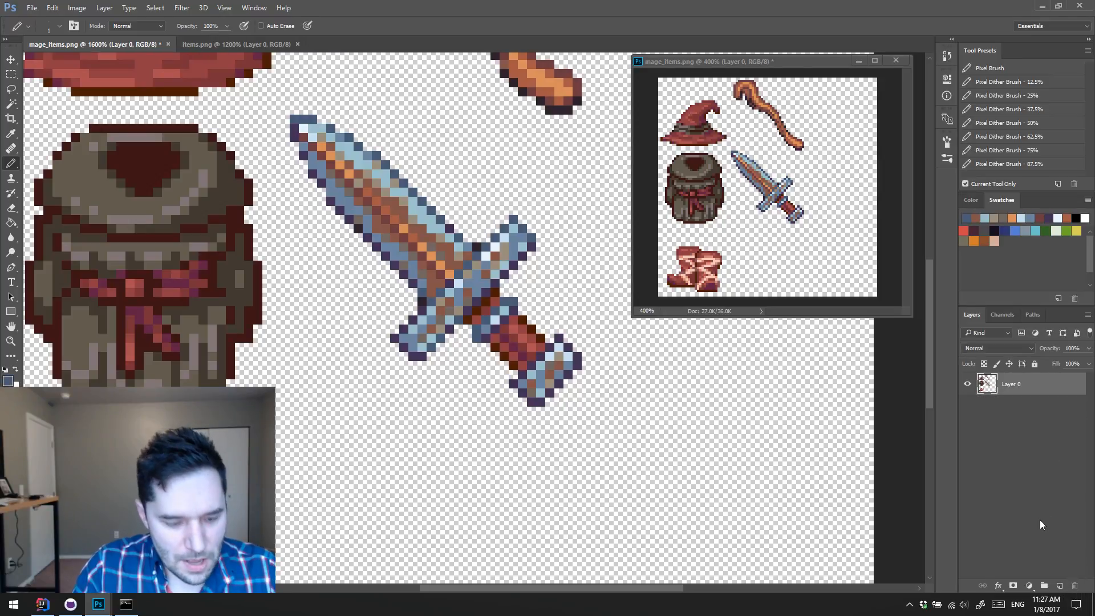
{"action": "key", "text": "ctrl+s"}
Step: Review the whole mage sprite sheet and display the grid over its tile cells
{"action": "left_click_drag", "start_coordinate": [501, 379], "coordinate": [464, 331]}
{"action": "key", "text": "z"}
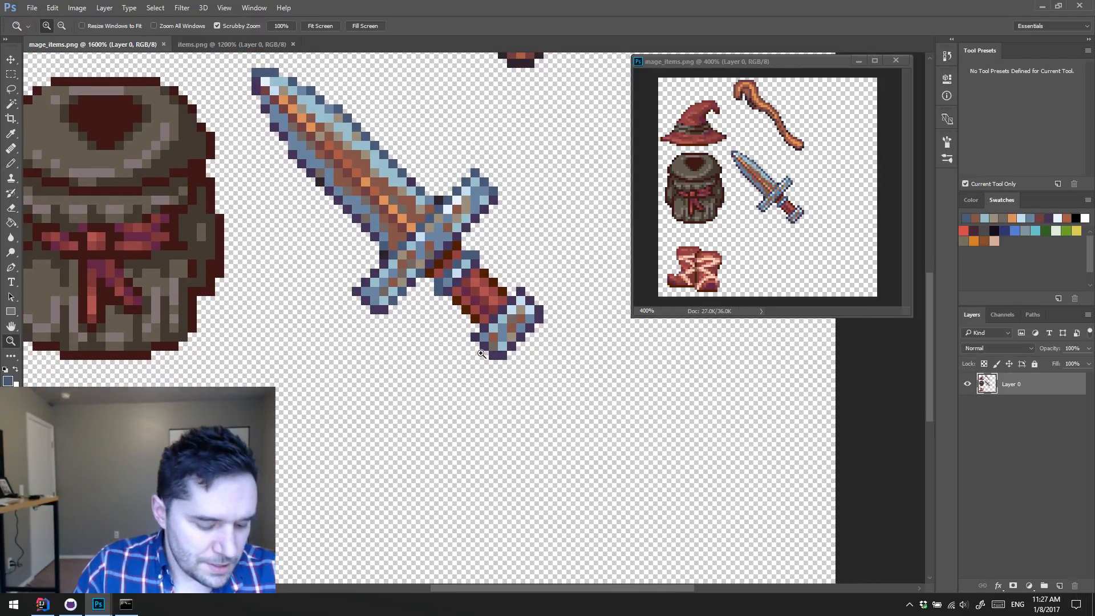
{"action": "left_click", "coordinate": [491, 350], "text": "alt"}
{"action": "left_click", "coordinate": [491, 350], "text": "alt"}
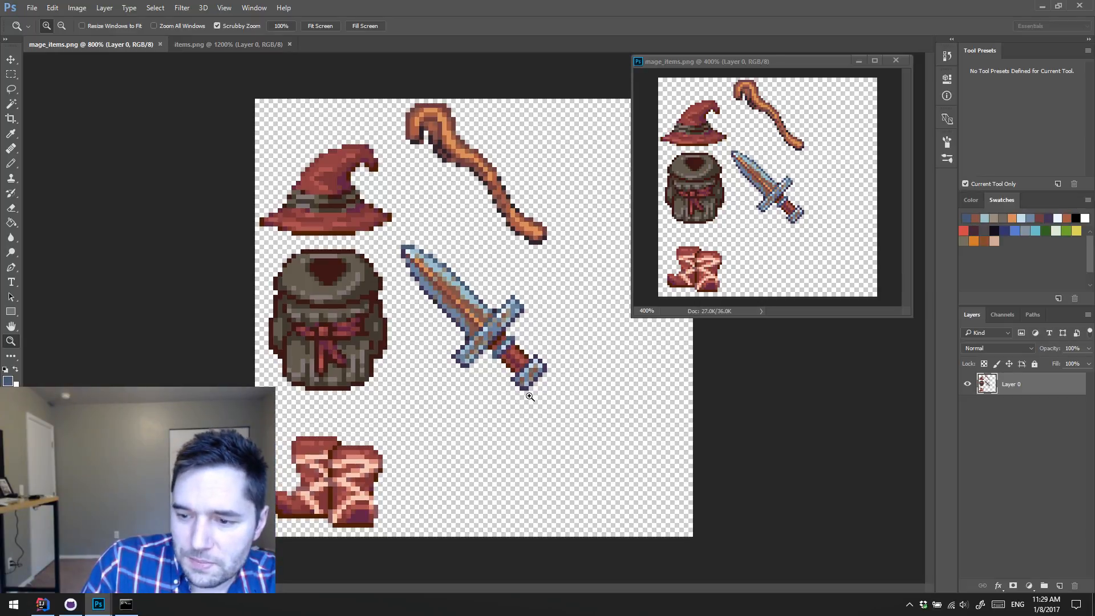
{"action": "left_click", "coordinate": [576, 360]}
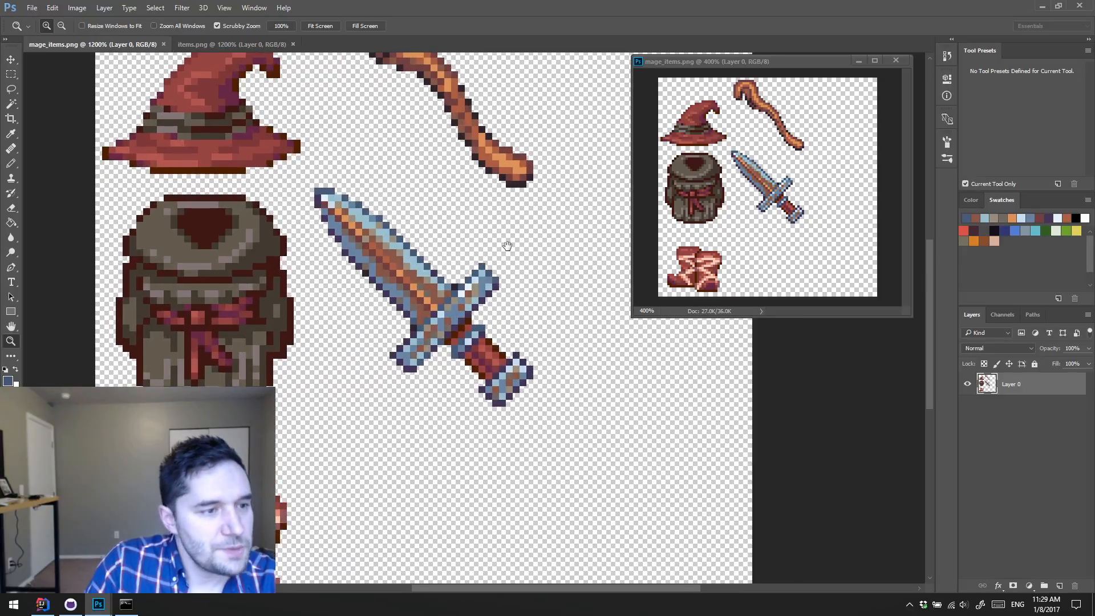
{"action": "left_click_drag", "start_coordinate": [507, 247], "coordinate": [362, 350]}
{"action": "key", "text": "ctrl+apostrophe"}
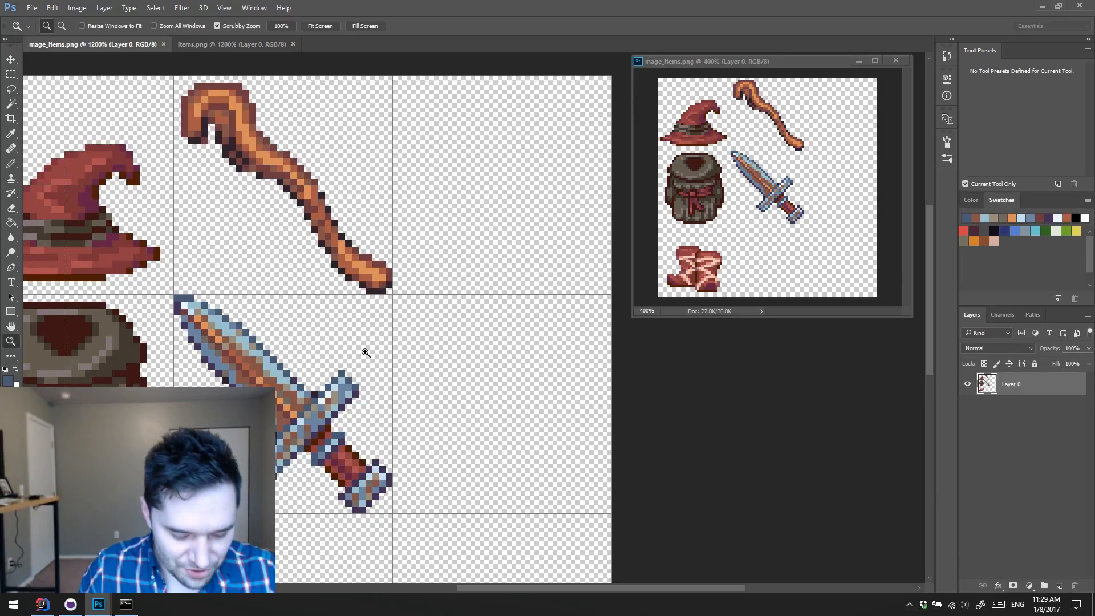
{"action": "key", "text": "b"}
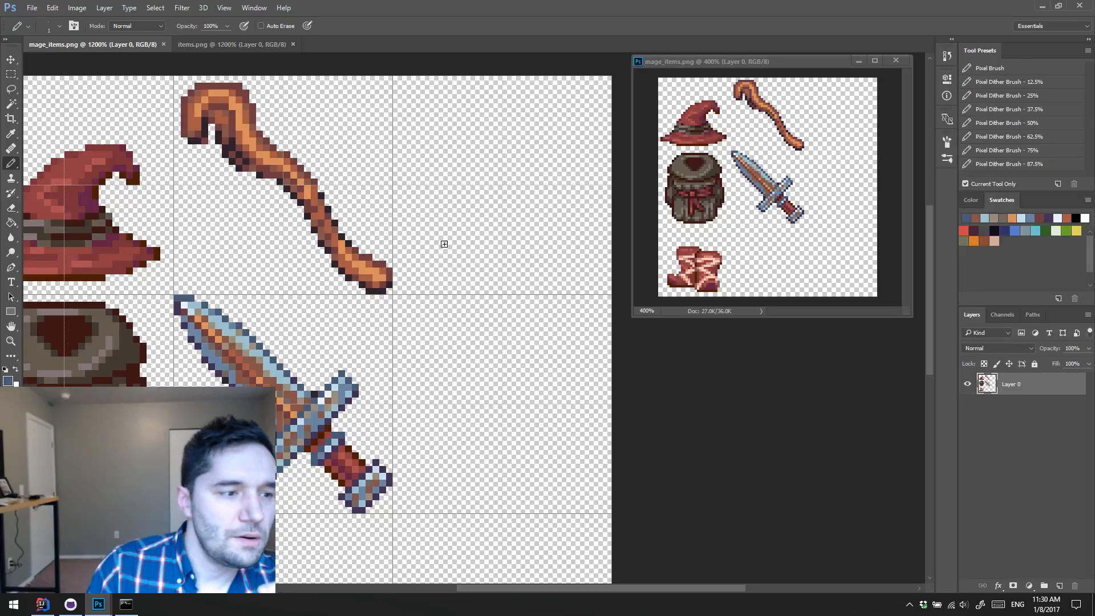
{"action": "mouse_move", "coordinate": [482, 225]}
{"action": "left_mouse_down"}
{"action": "mouse_move", "coordinate": [465, 238]}
{"action": "mouse_move", "coordinate": [427, 239]}
{"action": "left_mouse_up"}
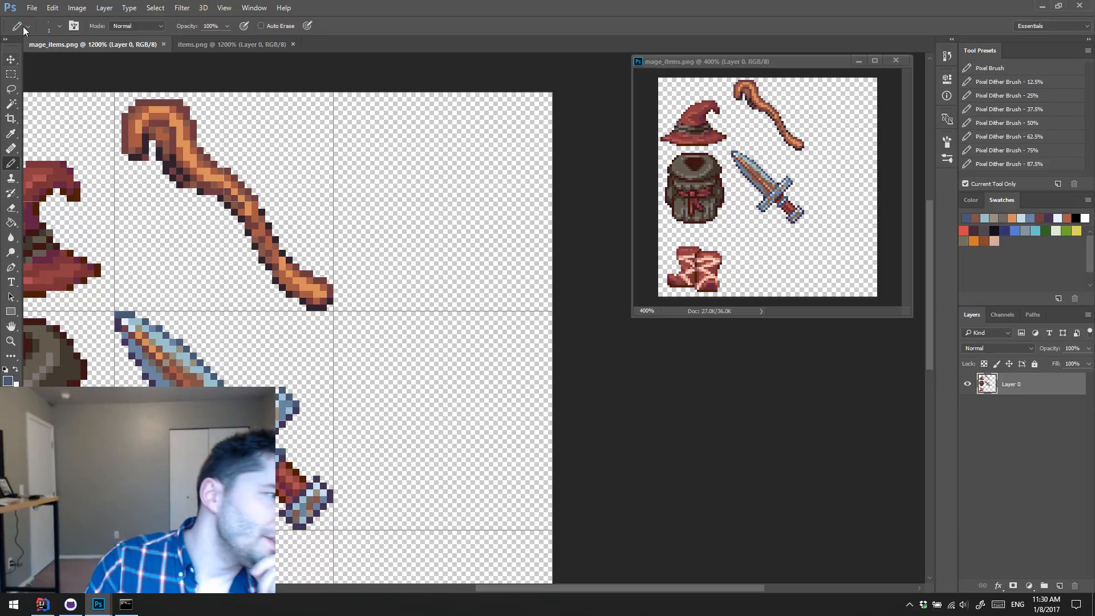
Step: Switch to items.png and examine the existing weapon, armor, ring and amulet sprites
{"action": "left_click", "coordinate": [252, 45]}
{"action": "key", "text": "h"}
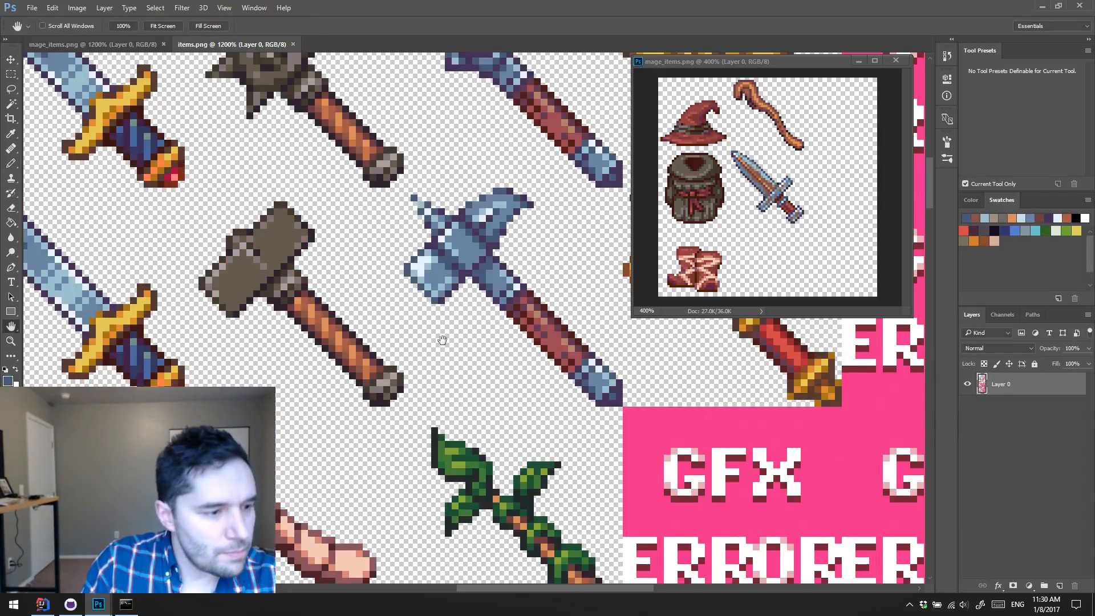
{"action": "left_click_drag", "start_coordinate": [436, 433], "coordinate": [462, 217]}
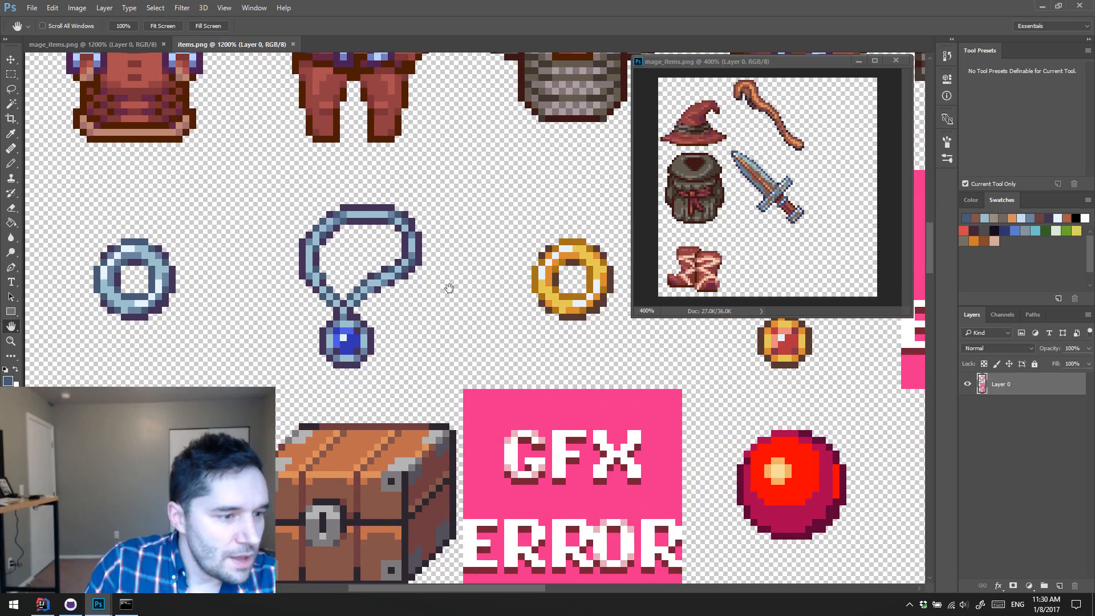
{"action": "key", "text": "z"}
{"action": "left_click", "coordinate": [460, 290], "text": "alt"}
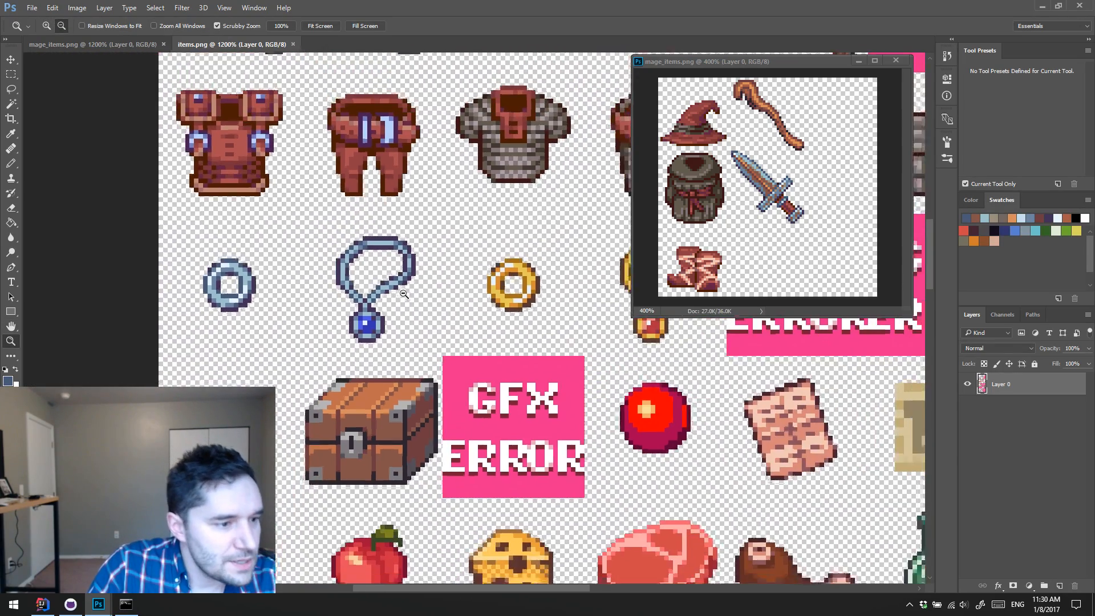
{"action": "left_click", "coordinate": [460, 291], "text": "alt"}
{"action": "left_click_drag", "start_coordinate": [461, 291], "coordinate": [402, 298]}
{"action": "left_click", "coordinate": [440, 231]}
{"action": "left_click", "coordinate": [440, 230]}
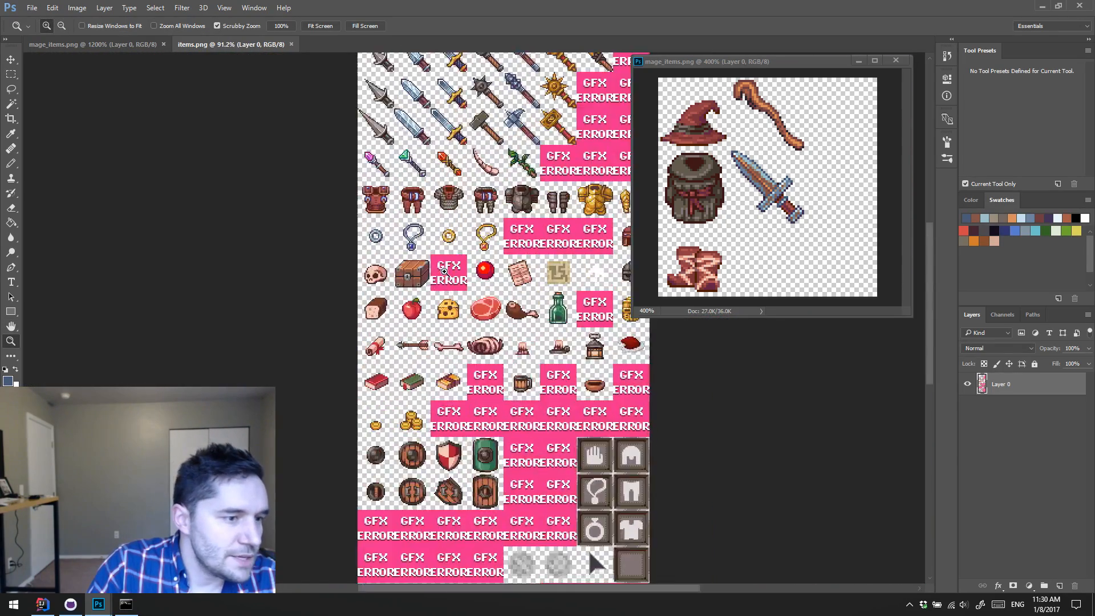
{"action": "left_click", "coordinate": [440, 231]}
{"action": "left_click", "coordinate": [440, 231]}
{"action": "mouse_move", "coordinate": [440, 230]}
{"action": "left_mouse_down"}
{"action": "mouse_move", "coordinate": [420, 229]}
{"action": "mouse_move", "coordinate": [430, 225]}
{"action": "left_mouse_up"}
{"action": "left_click", "coordinate": [446, 210]}
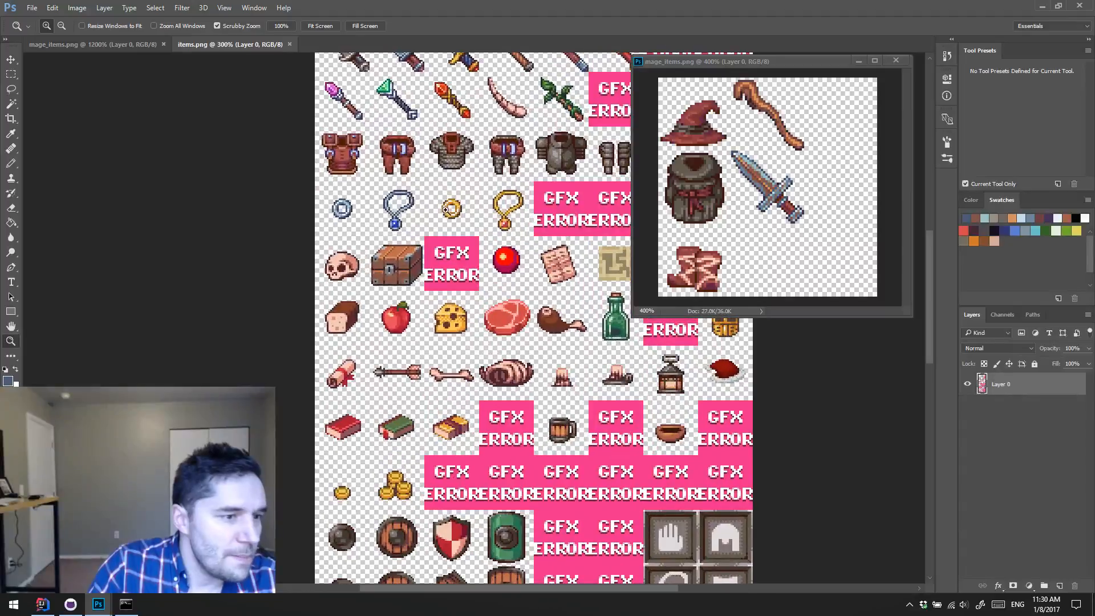
{"action": "left_click", "coordinate": [446, 210]}
{"action": "left_click", "coordinate": [446, 209]}
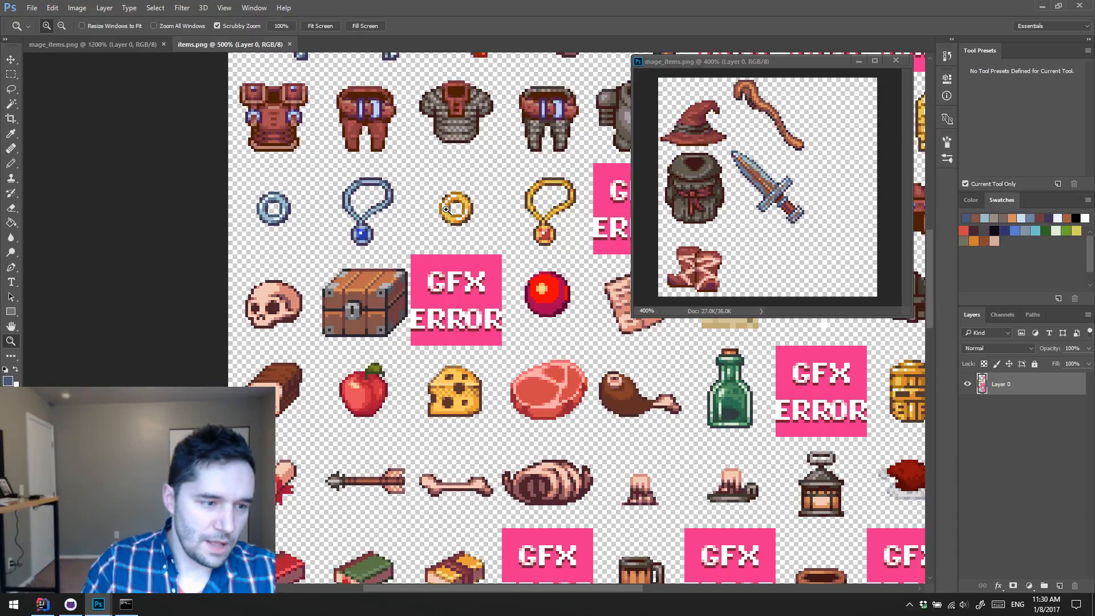
Step: Examine the food, book, coin and shield sprites in the lower rows of items.png
{"action": "key", "text": "h"}
{"action": "left_click_drag", "start_coordinate": [494, 359], "coordinate": [470, 315]}
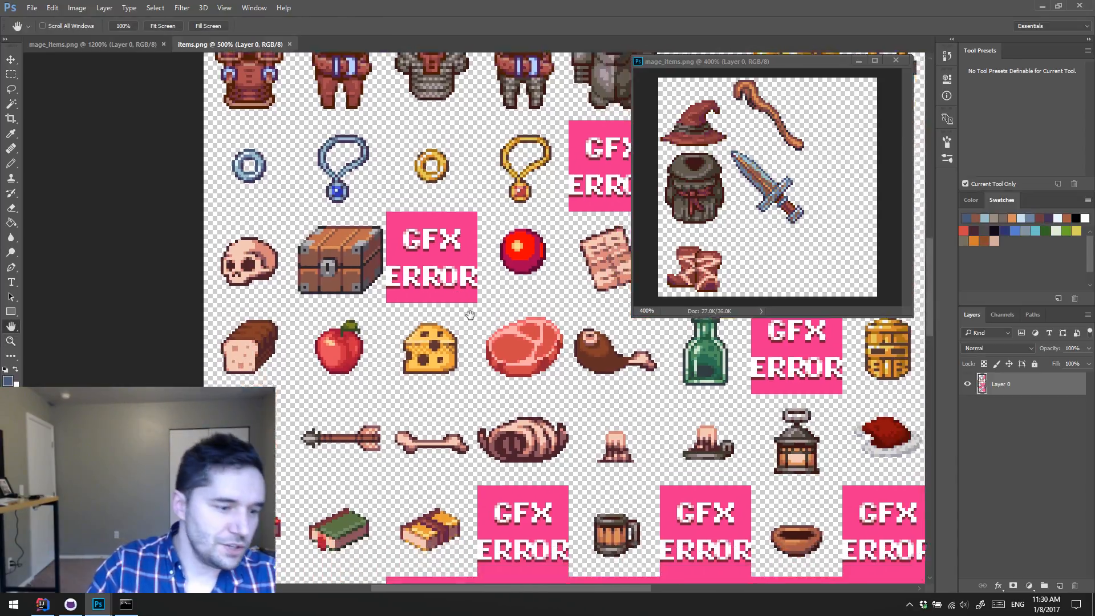
{"action": "left_click_drag", "start_coordinate": [496, 387], "coordinate": [481, 284]}
{"action": "mouse_move", "coordinate": [473, 431]}
{"action": "left_mouse_down"}
{"action": "mouse_move", "coordinate": [481, 231]}
{"action": "mouse_move", "coordinate": [477, 241]}
{"action": "left_mouse_up"}
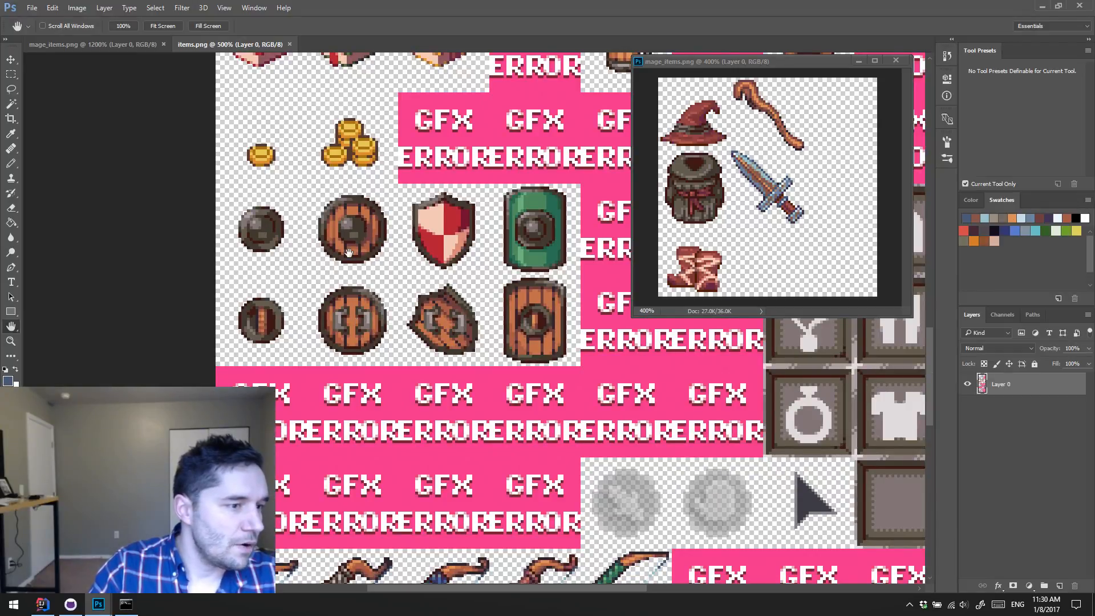
{"action": "left_click_drag", "start_coordinate": [476, 373], "coordinate": [481, 371]}
{"action": "left_click_drag", "start_coordinate": [461, 292], "coordinate": [436, 309]}
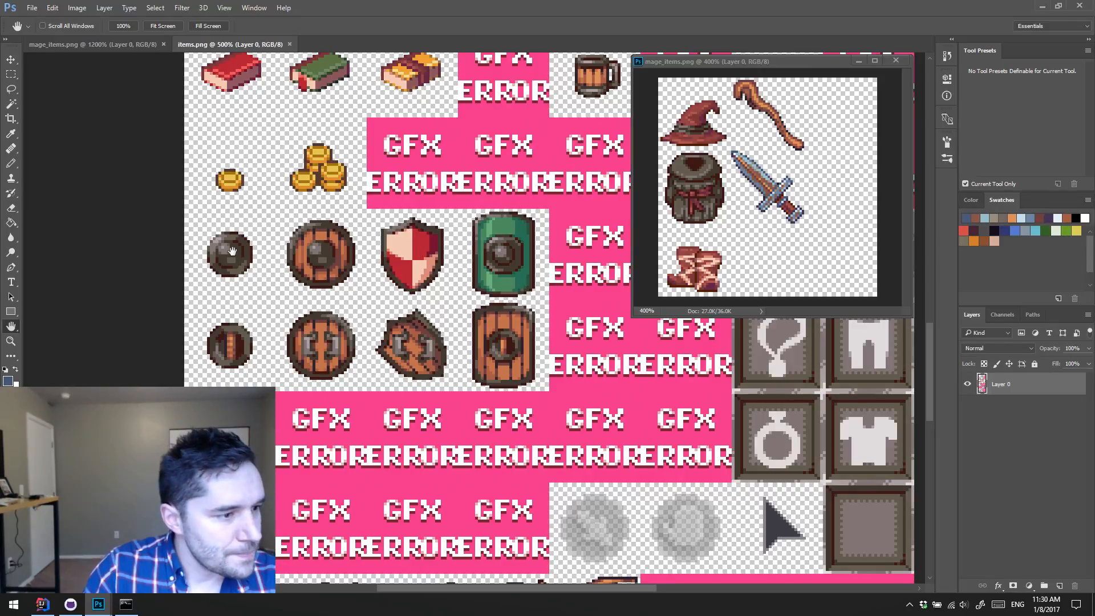
{"action": "left_click_drag", "start_coordinate": [242, 248], "coordinate": [243, 248]}
{"action": "left_click_drag", "start_coordinate": [404, 252], "coordinate": [405, 252]}
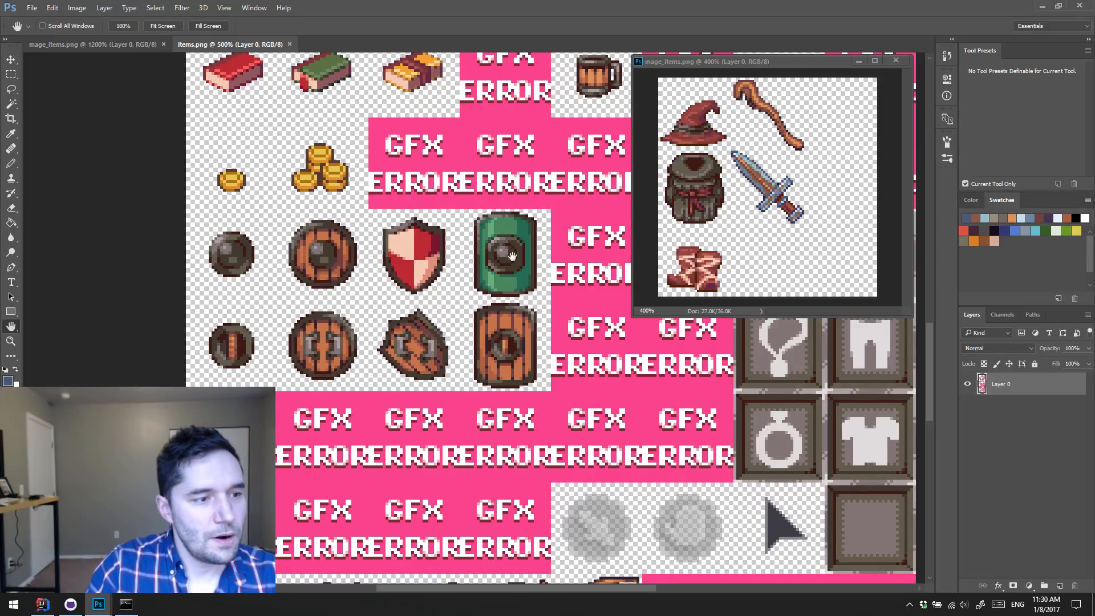
{"action": "left_click_drag", "start_coordinate": [512, 256], "coordinate": [503, 259]}
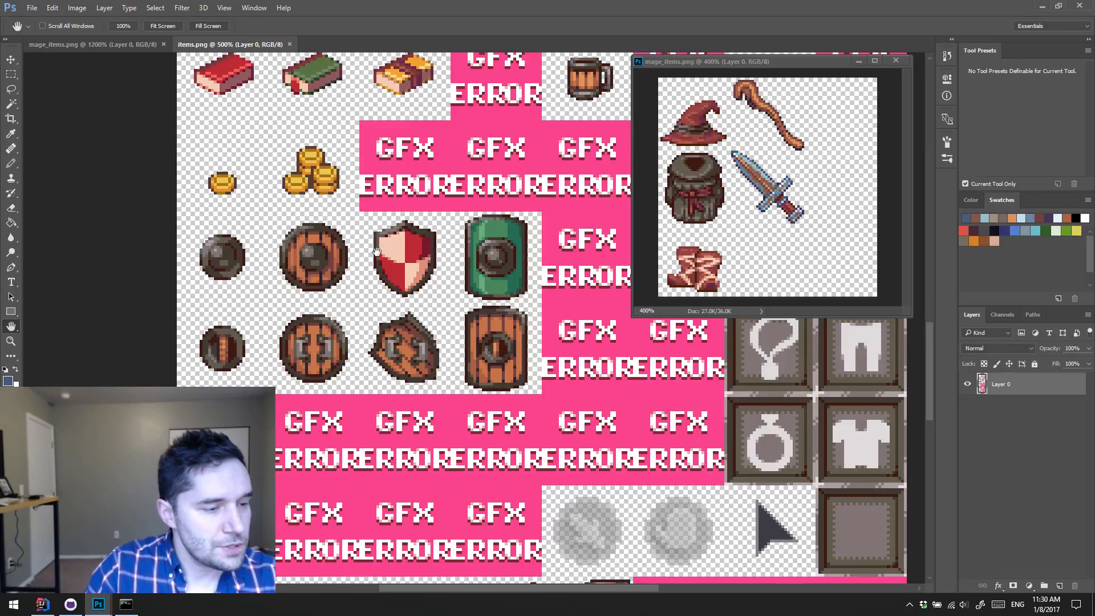
{"action": "left_click_drag", "start_coordinate": [195, 249], "coordinate": [193, 249]}
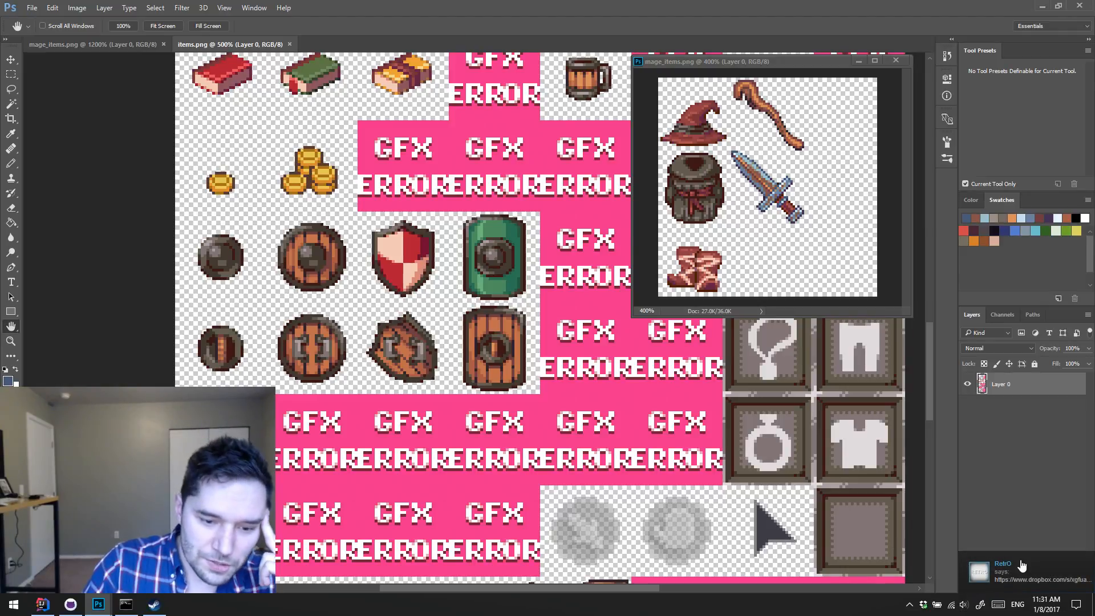
Step: Dismiss the chat notification and look over the staff, armor and jewelry rows of items.png again
{"action": "left_click", "coordinate": [1047, 509]}
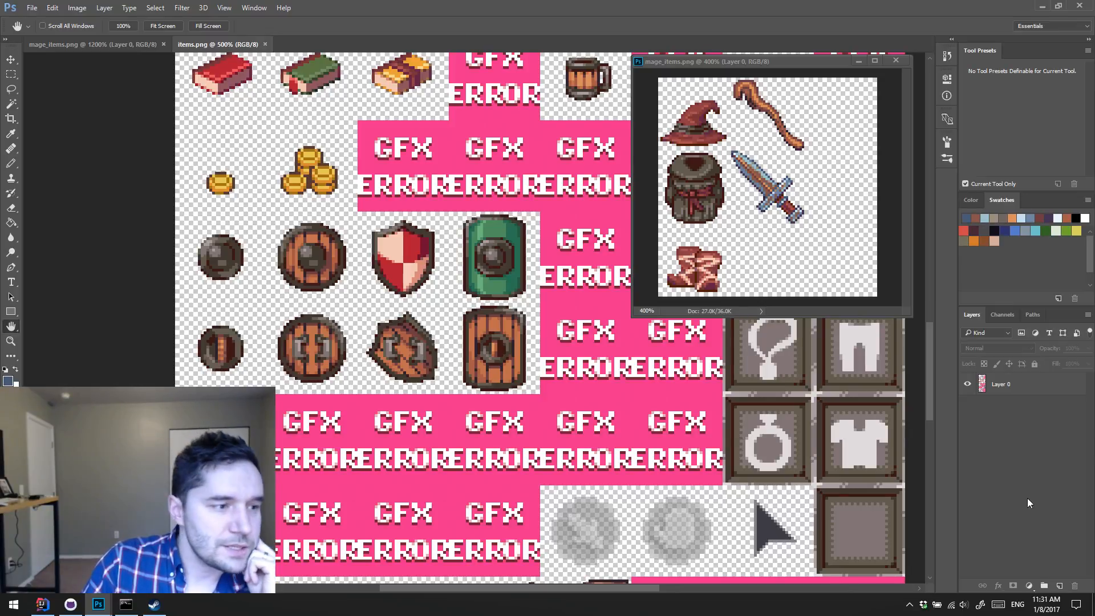
{"action": "scroll", "coordinate": [396, 276], "scroll_direction": "up", "scroll_amount": 5}
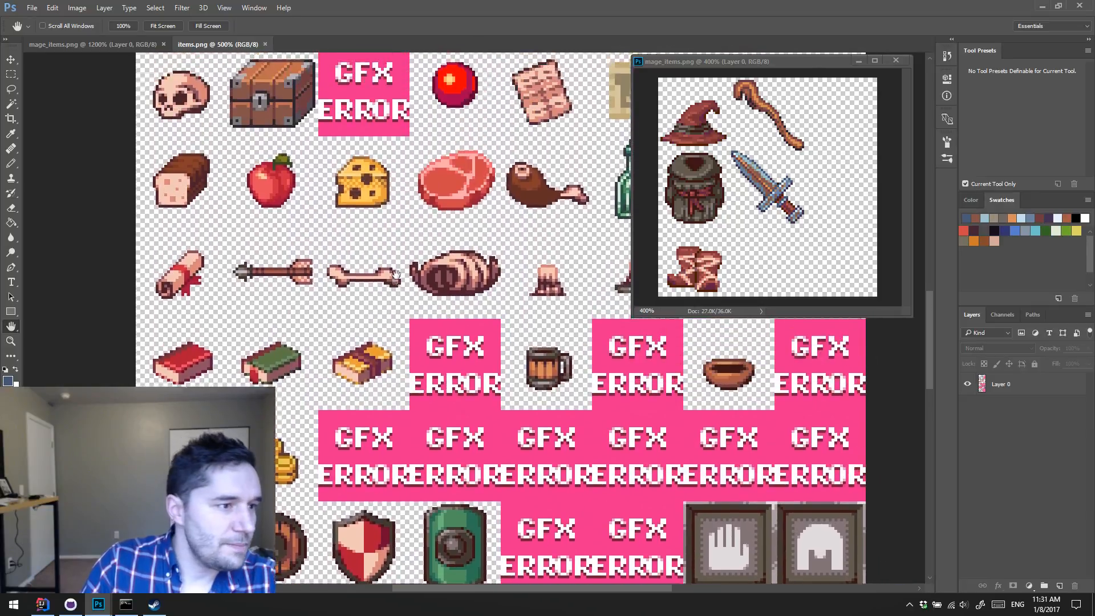
{"action": "scroll", "coordinate": [396, 276], "scroll_direction": "up", "scroll_amount": 5}
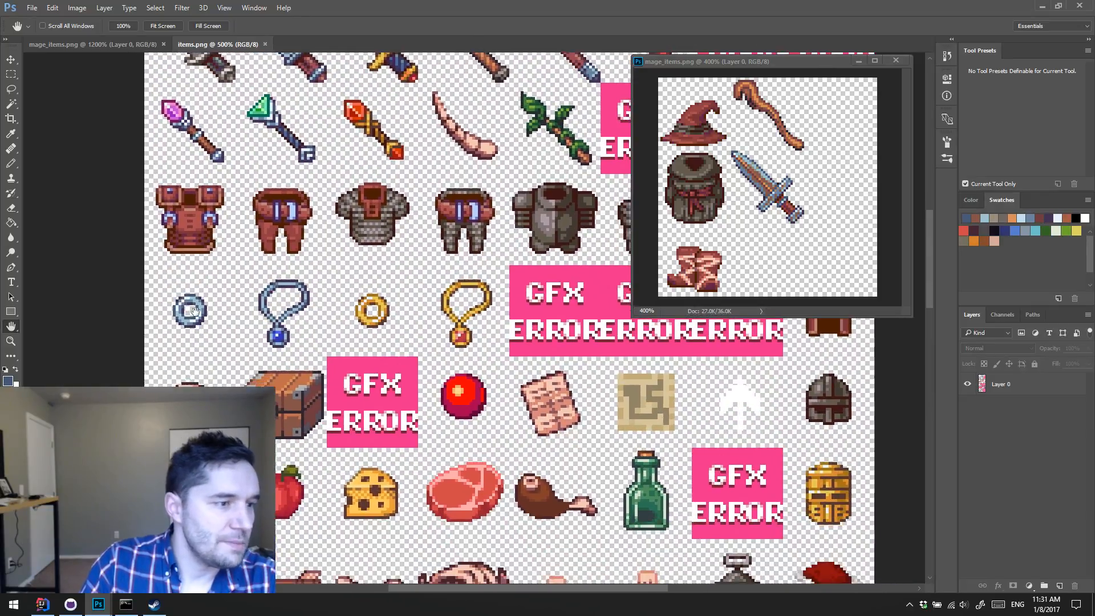
{"action": "left_click_drag", "start_coordinate": [195, 311], "coordinate": [195, 302]}
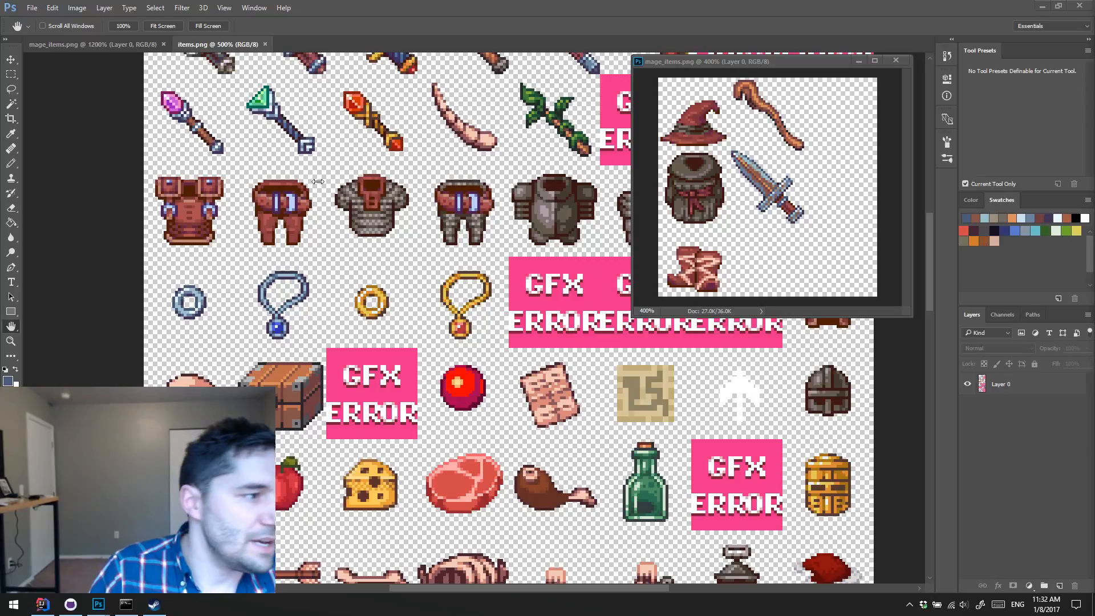
Step: Return to mage_items.png and look at the dagger and the empty cells around it
{"action": "left_click", "coordinate": [98, 49]}
{"action": "left_click_drag", "start_coordinate": [372, 332], "coordinate": [562, 104]}
{"action": "left_click_drag", "start_coordinate": [361, 232], "coordinate": [337, 248]}
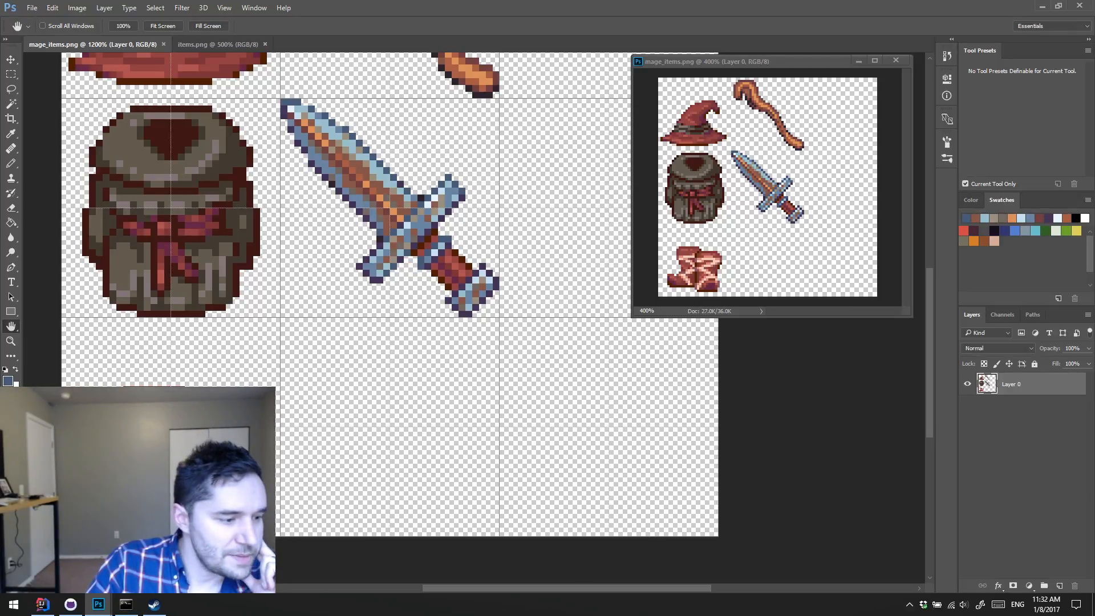
Step: Check the incoming Steam chat message, and close the Steam chat and client windows
{"action": "left_click", "coordinate": [155, 607]}
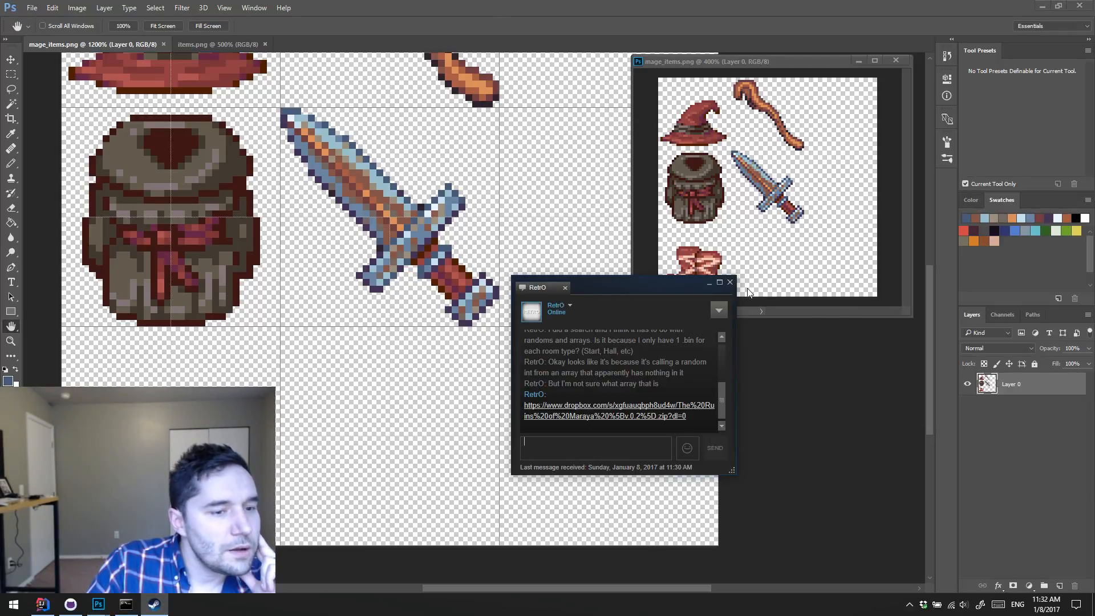
{"action": "left_click", "coordinate": [729, 285]}
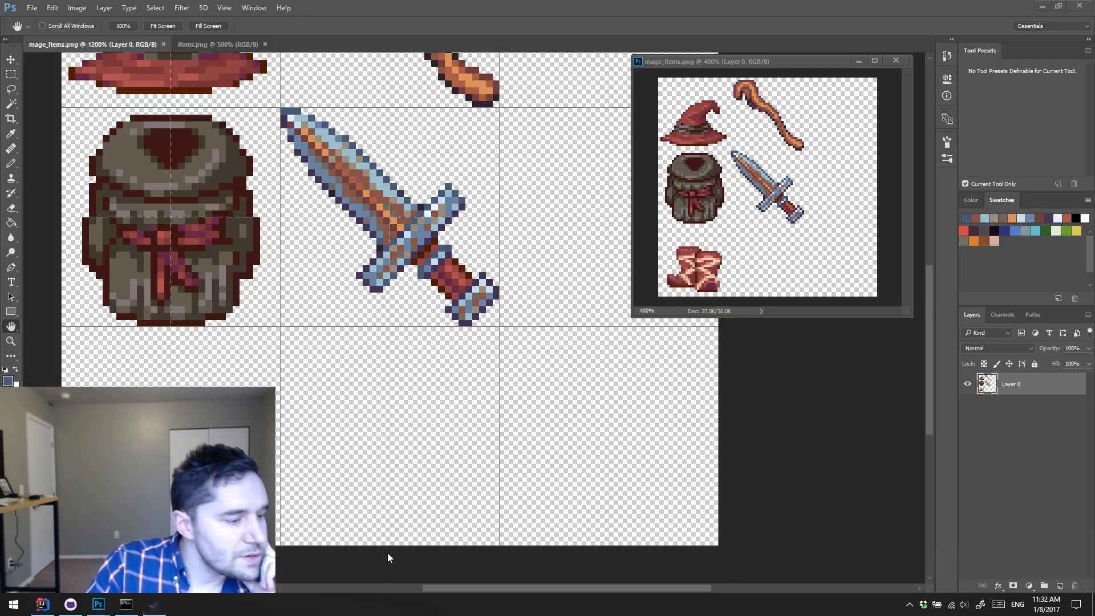
{"action": "left_click", "coordinate": [911, 605]}
{"action": "left_click", "coordinate": [876, 559]}
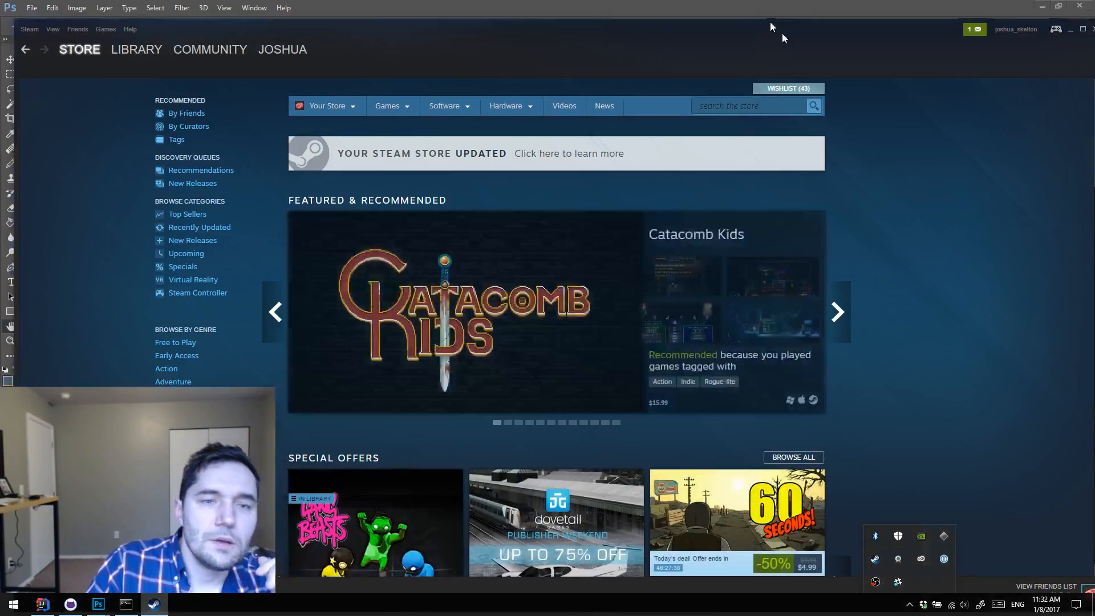
{"action": "left_click", "coordinate": [1082, 10]}
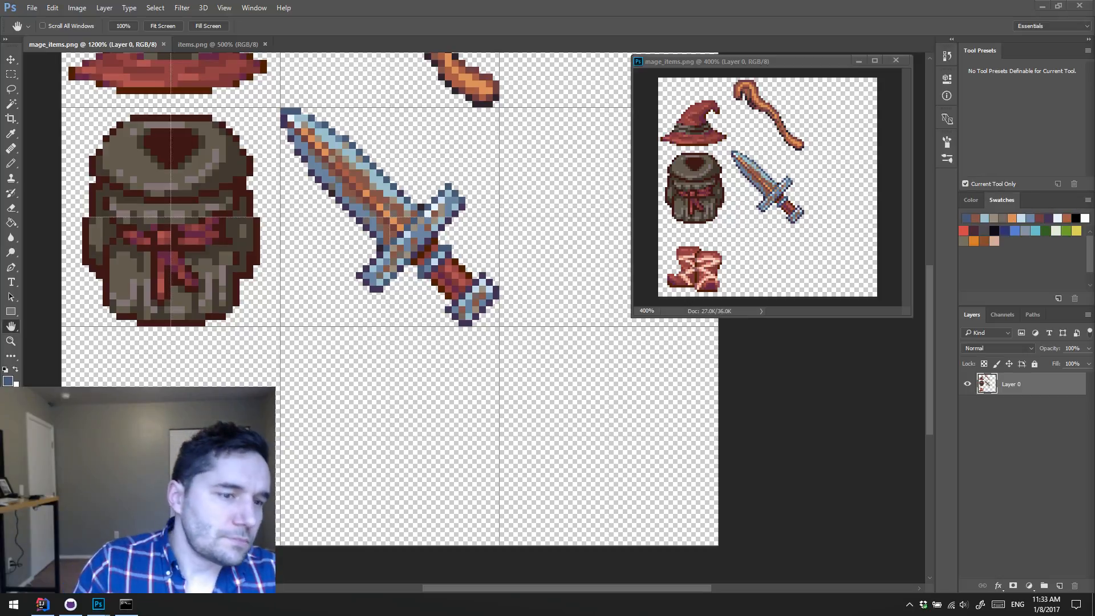
{"action": "left_click_drag", "start_coordinate": [833, 479], "coordinate": [790, 494]}
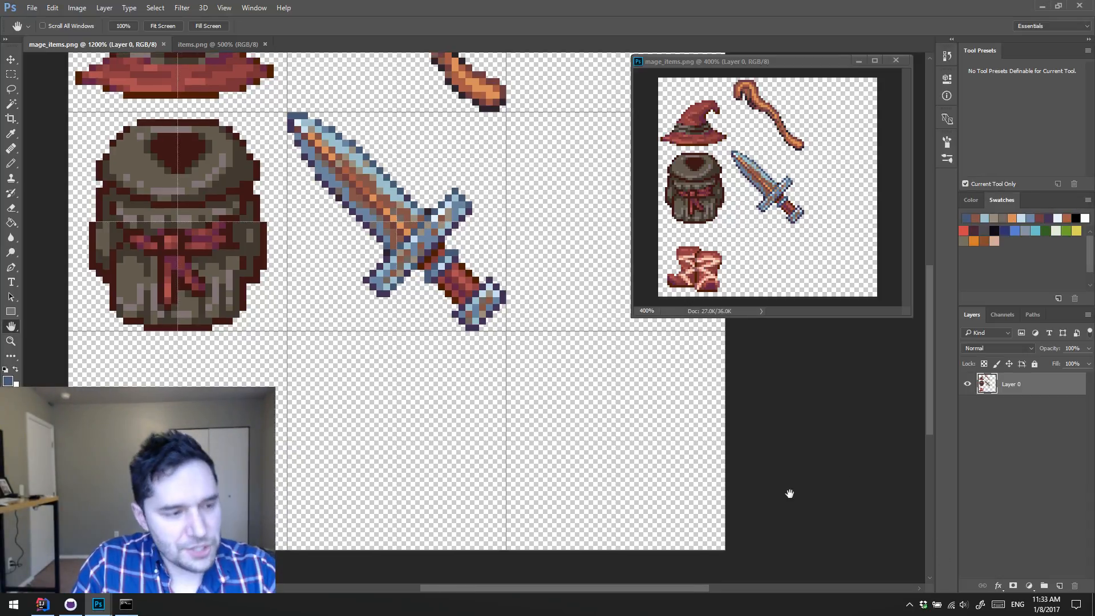
{"action": "scroll", "coordinate": [770, 428], "scroll_direction": "up", "scroll_amount": 3}
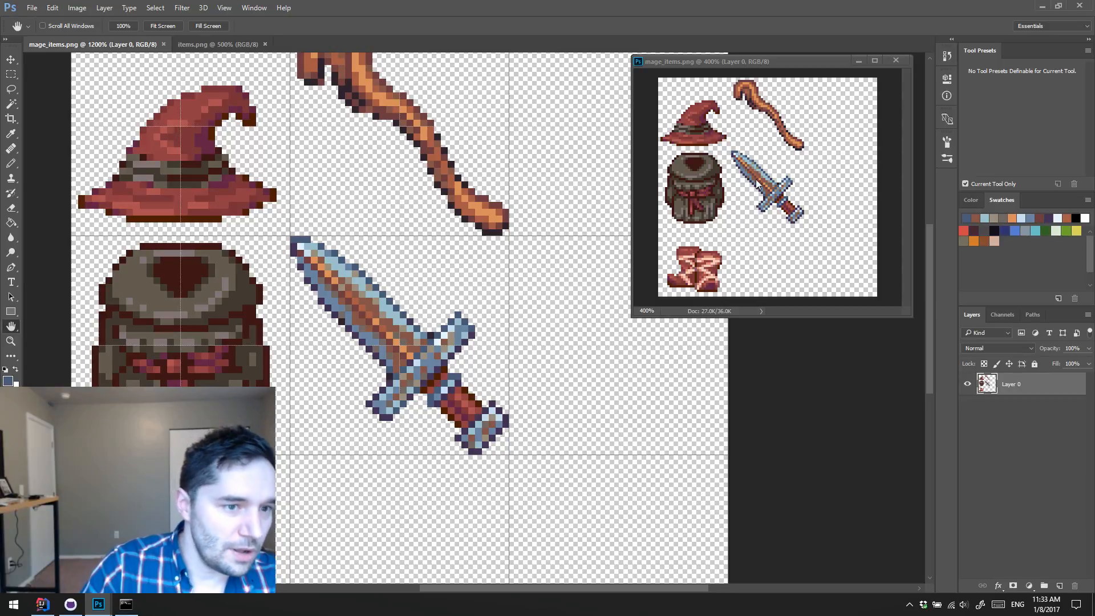
{"action": "left_click_drag", "start_coordinate": [717, 421], "coordinate": [723, 281]}
{"action": "left_click_drag", "start_coordinate": [517, 315], "coordinate": [525, 350]}
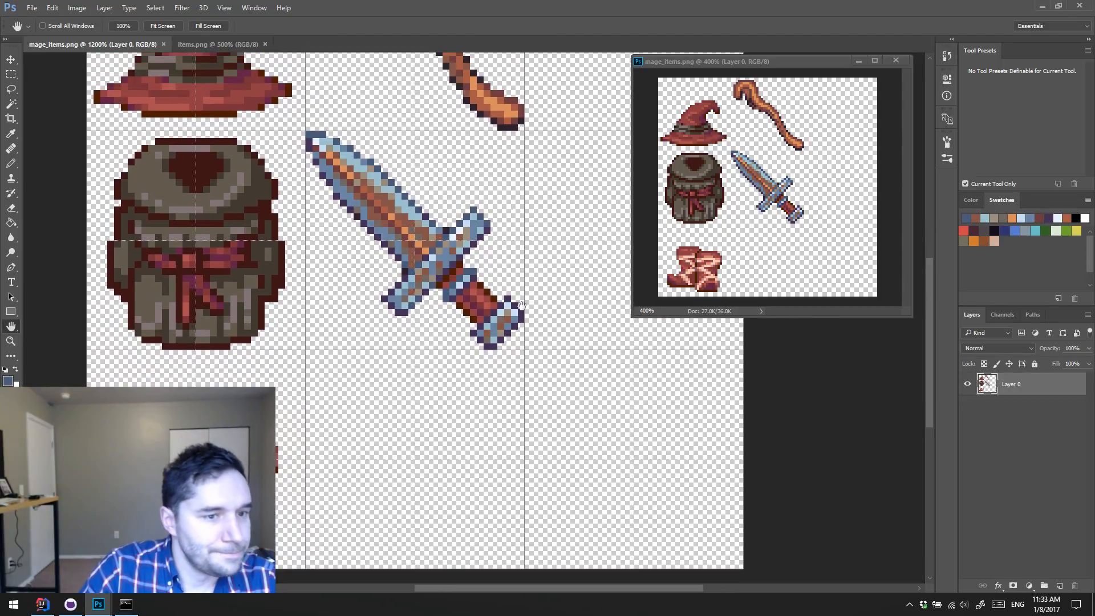
{"action": "left_click_drag", "start_coordinate": [564, 143], "coordinate": [380, 319]}
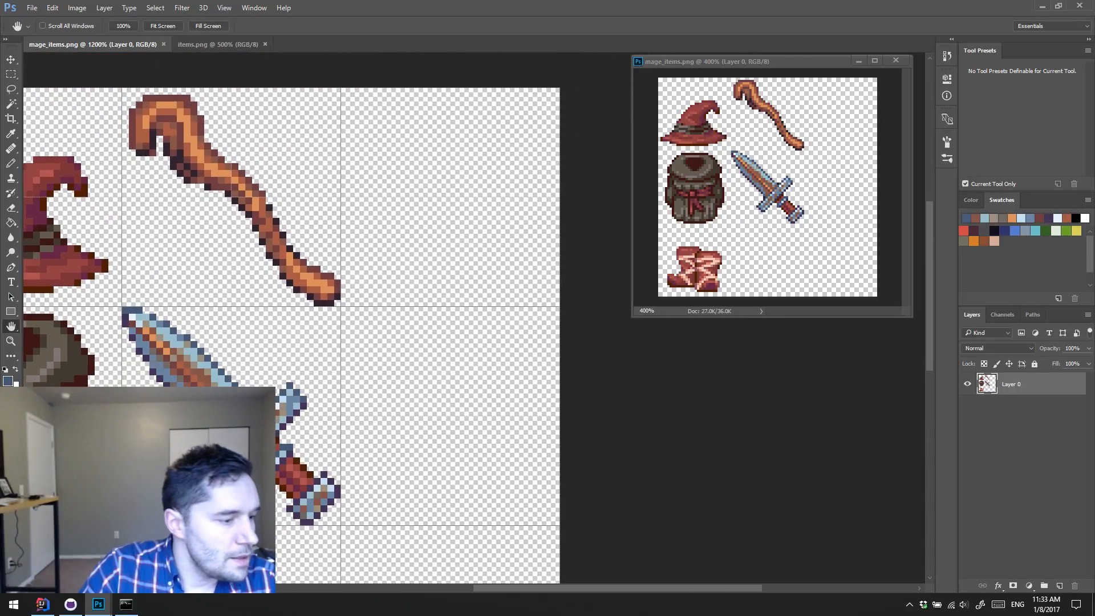
Step: Switch to IntelliJ IDEA and look at the Scroll of Burning definition in items.dat
{"action": "left_click", "coordinate": [43, 605]}
{"action": "left_click", "coordinate": [455, 223]}
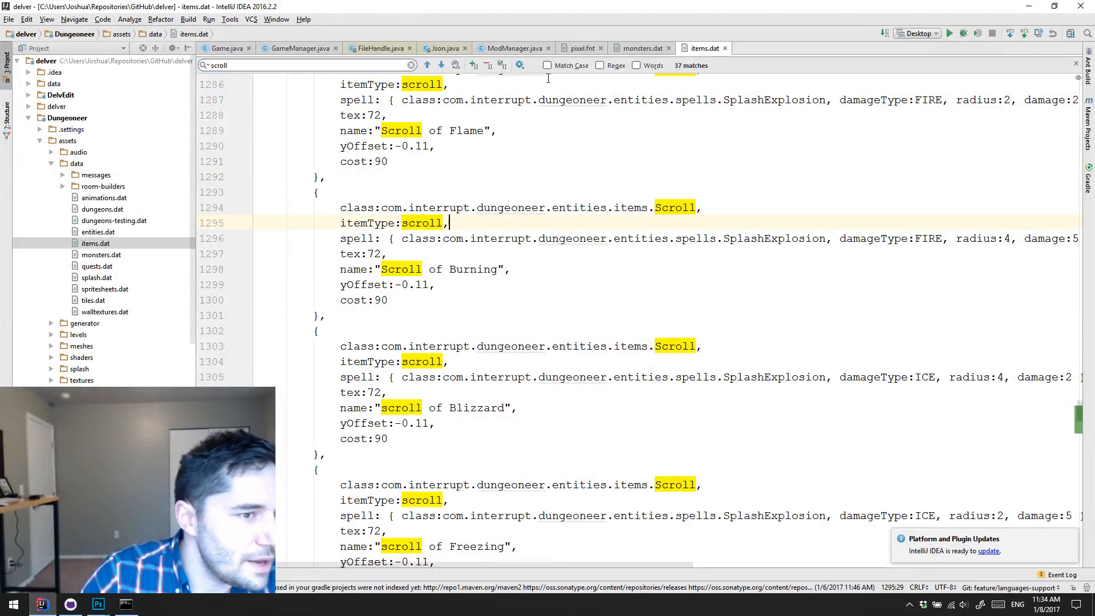
{"action": "key", "text": "Up"}
{"action": "key", "text": "Up"}
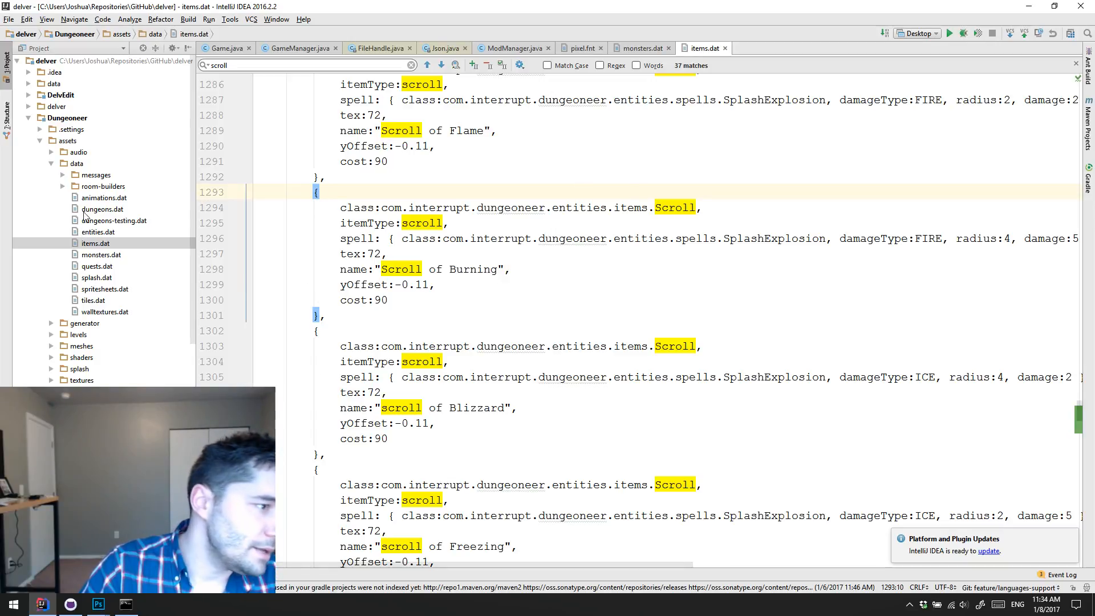
Step: Collapse the assets folder and expand the source tree down to the com.interrupt.dungeoneer.entities.items package
{"action": "left_click", "coordinate": [39, 141]}
{"action": "left_click", "coordinate": [40, 198]}
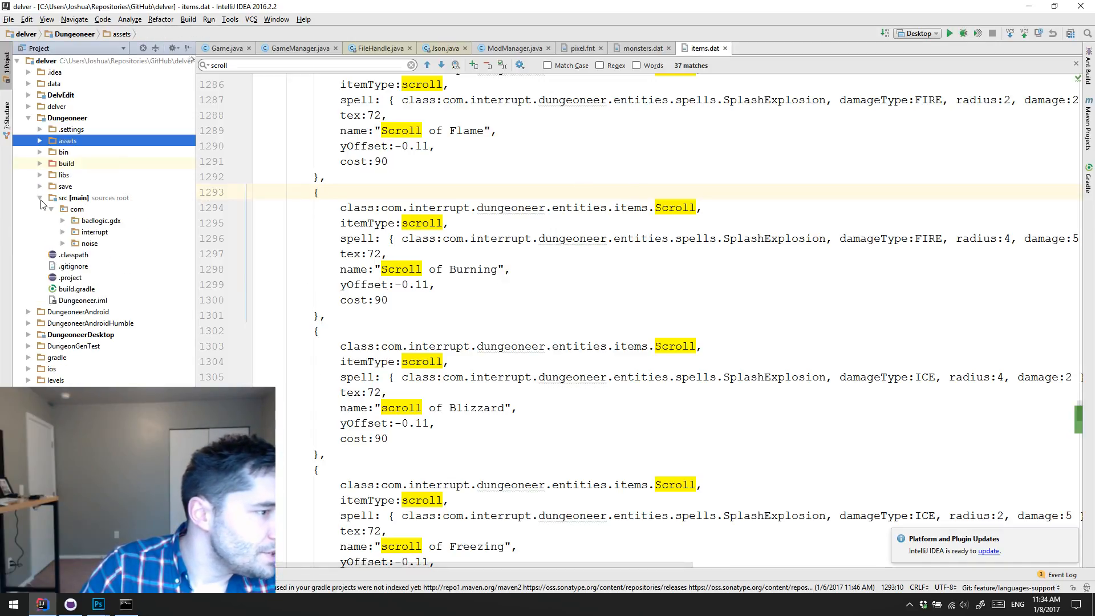
{"action": "left_click", "coordinate": [57, 232]}
{"action": "left_click", "coordinate": [63, 233]}
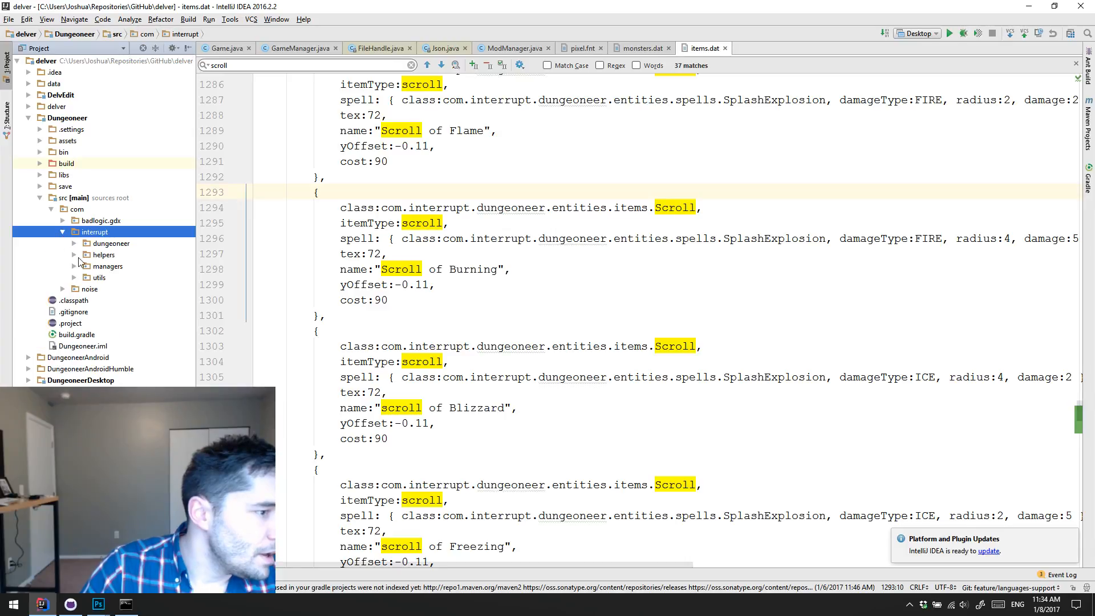
{"action": "left_click", "coordinate": [74, 255]}
{"action": "left_click", "coordinate": [74, 244]}
{"action": "left_click_drag", "start_coordinate": [70, 257], "coordinate": [75, 269]}
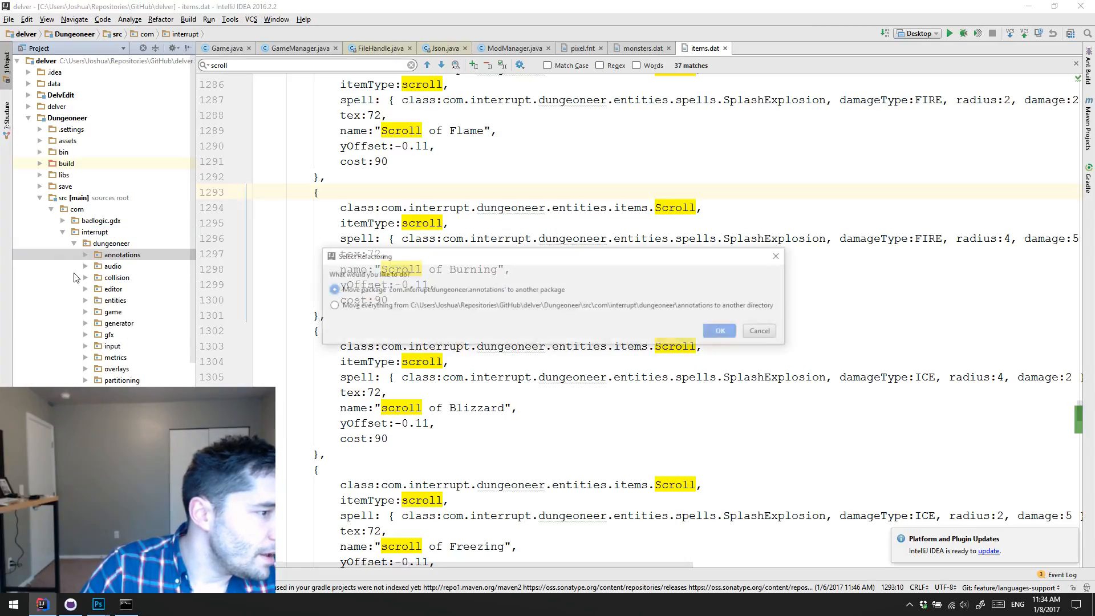
{"action": "key", "text": "Escape"}
{"action": "double_click", "coordinate": [114, 301]}
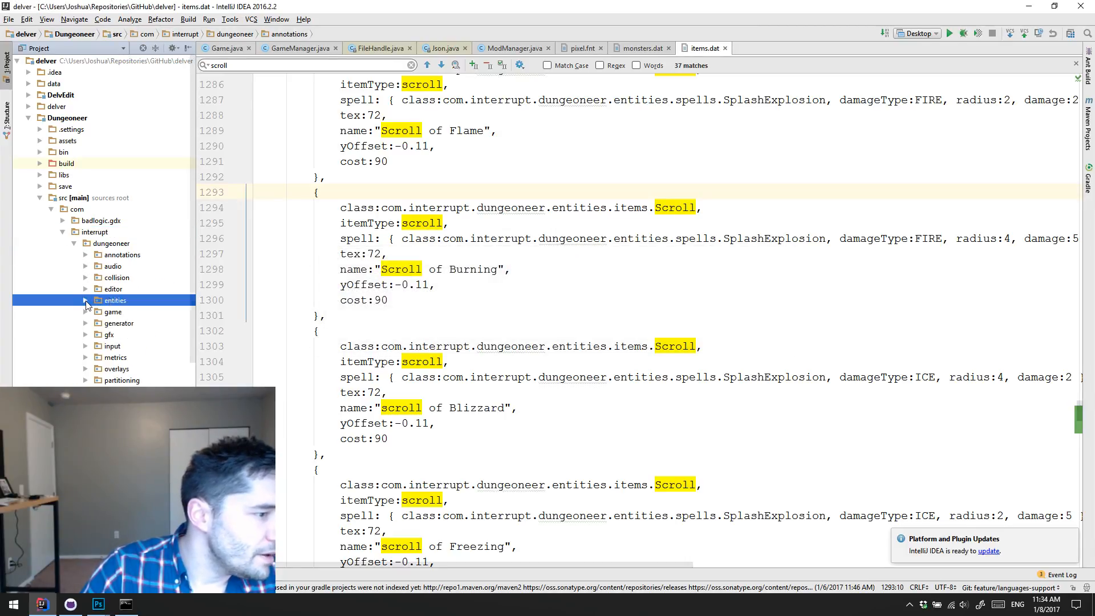
{"action": "double_click", "coordinate": [99, 324]}
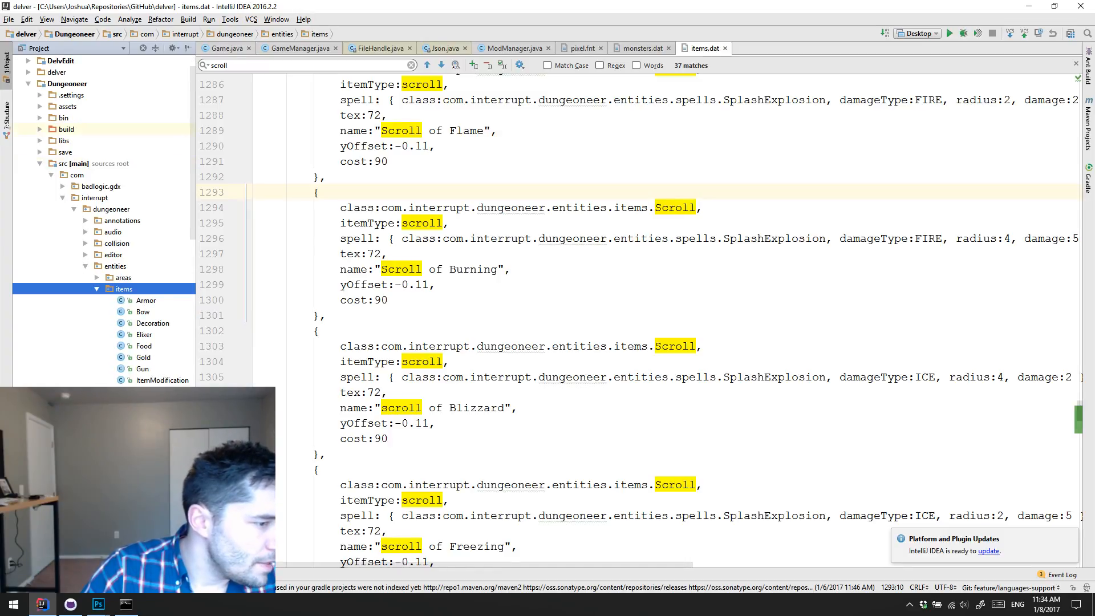
Step: Find the Item class in the entities package and open its source file
{"action": "scroll", "coordinate": [104, 228], "scroll_direction": "down", "scroll_amount": 4}
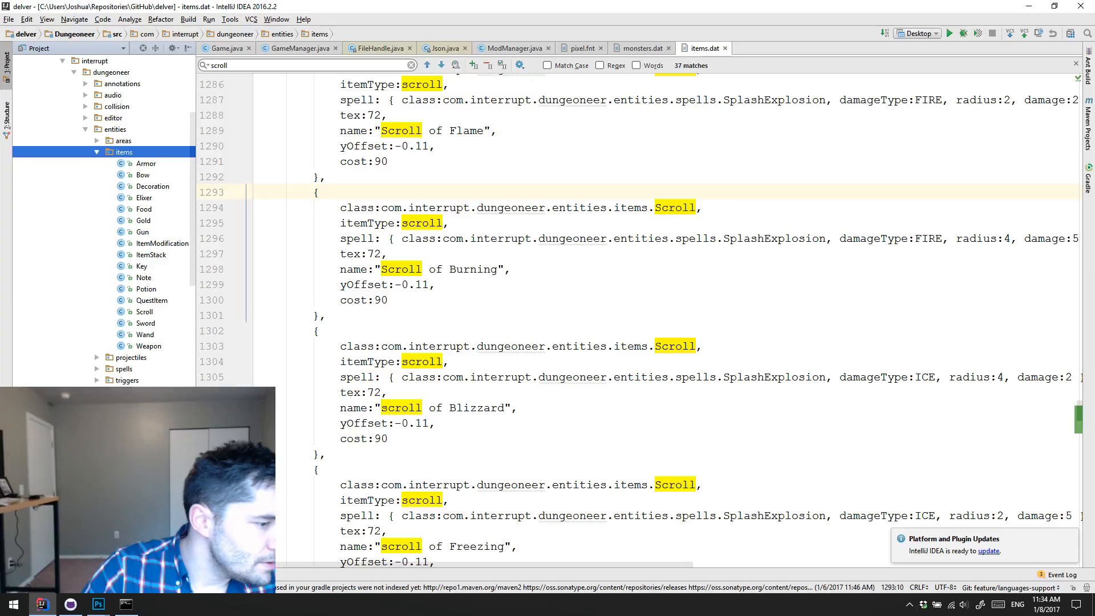
{"action": "scroll", "coordinate": [104, 228], "scroll_direction": "down", "scroll_amount": 4}
{"action": "scroll", "coordinate": [104, 228], "scroll_direction": "down", "scroll_amount": 3}
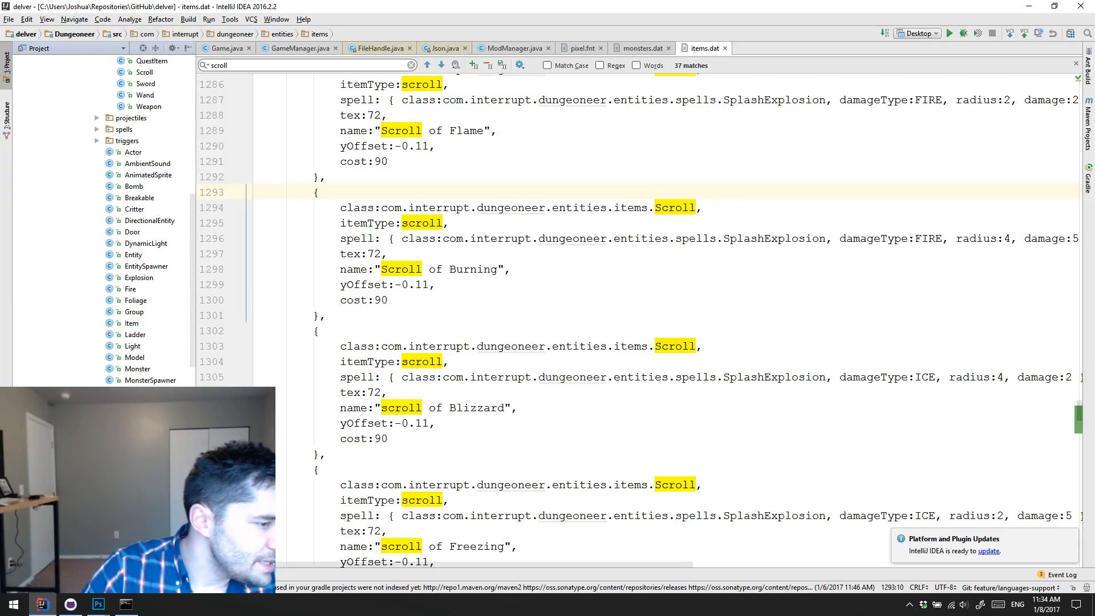
{"action": "double_click", "coordinate": [147, 326]}
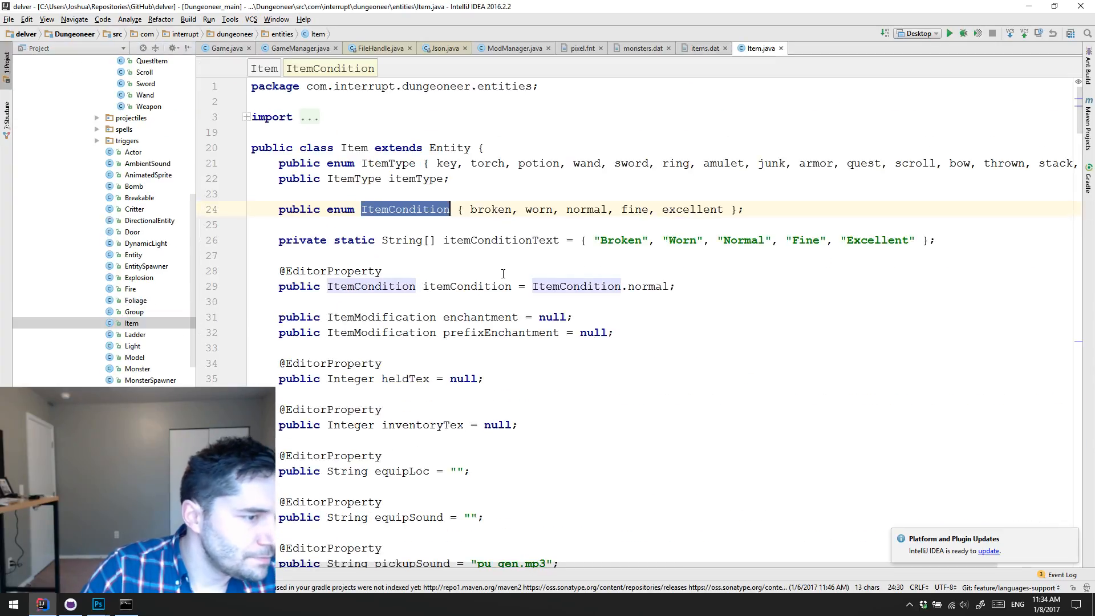
Step: Read through the field declarations of the Item class and select the inventoryTex name
{"action": "left_click", "coordinate": [513, 258]}
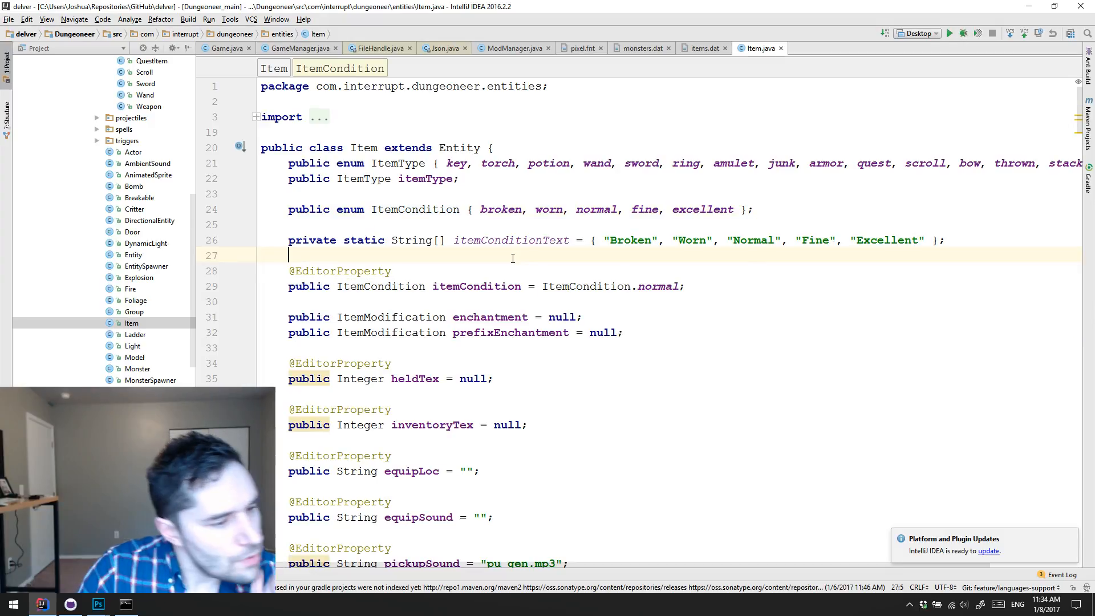
{"action": "scroll", "coordinate": [514, 258], "scroll_direction": "down", "scroll_amount": 9}
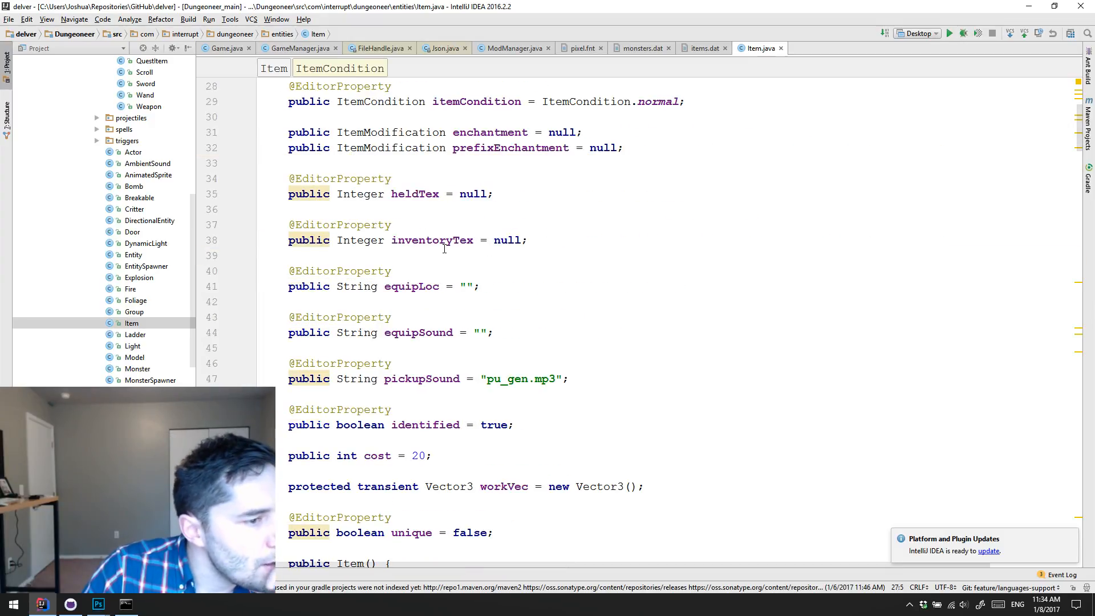
{"action": "double_click", "coordinate": [451, 240]}
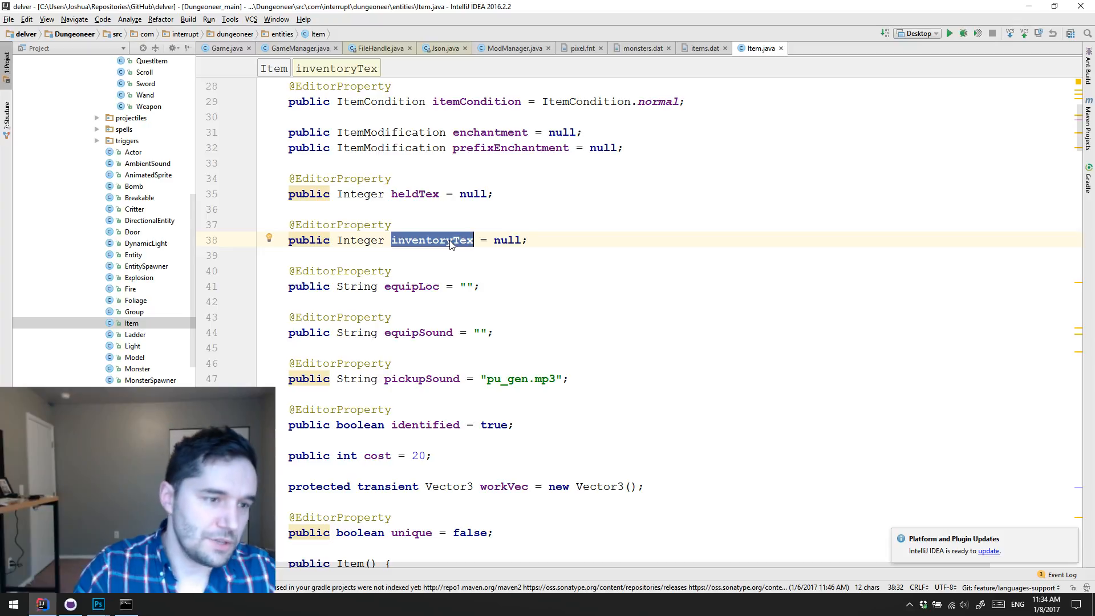
Step: Switch back to Photoshop and add a new layer above the existing sprites in mage_items.png for pencil drawing
{"action": "key", "text": "alt+Tab"}
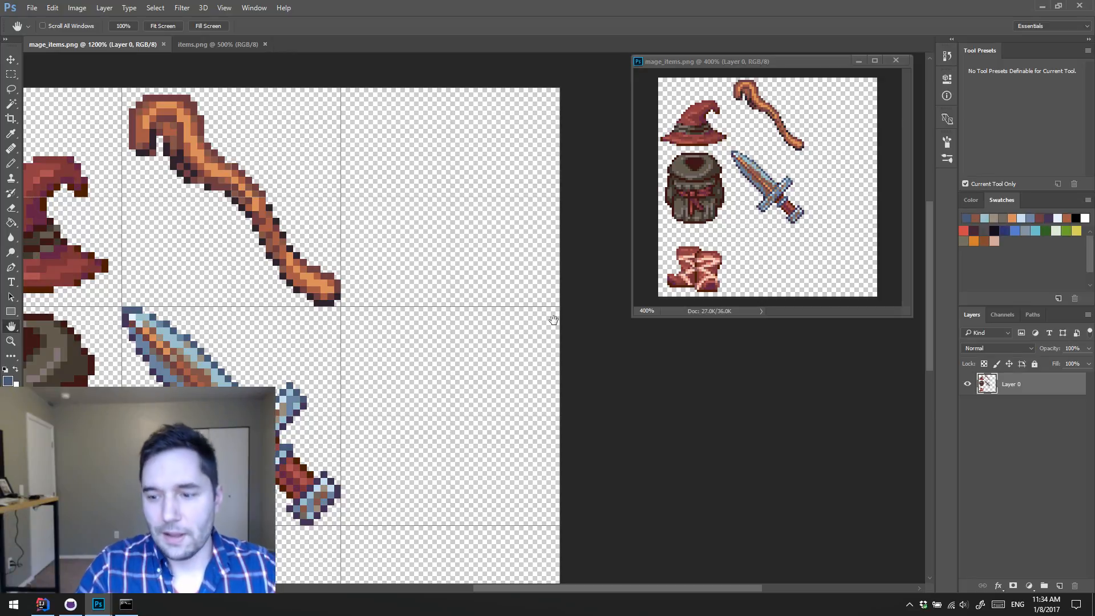
{"action": "left_click_drag", "start_coordinate": [451, 297], "coordinate": [477, 266]}
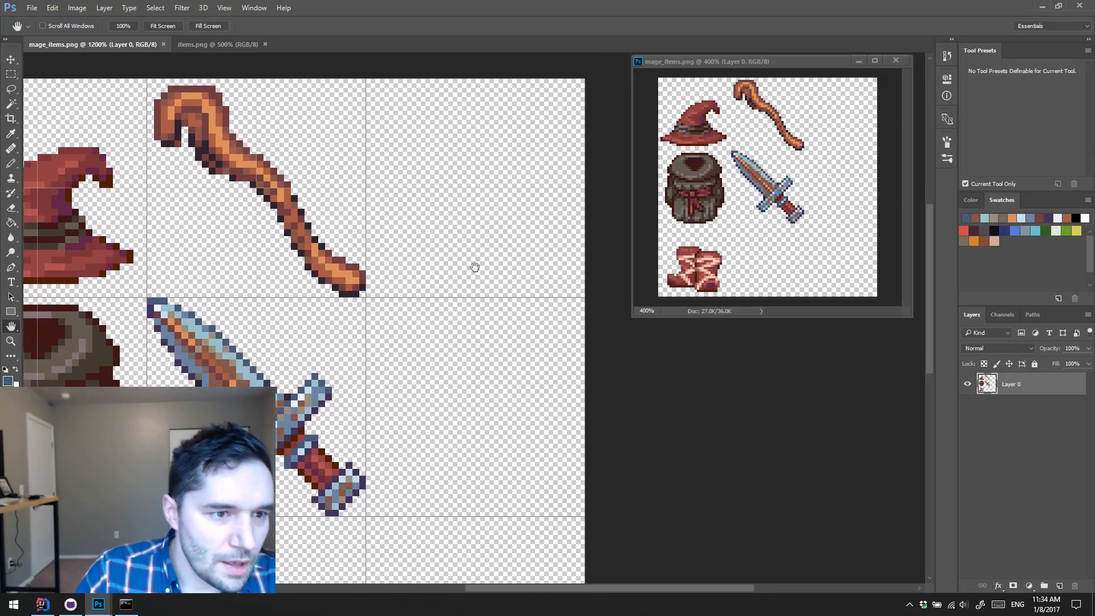
{"action": "key", "text": "b"}
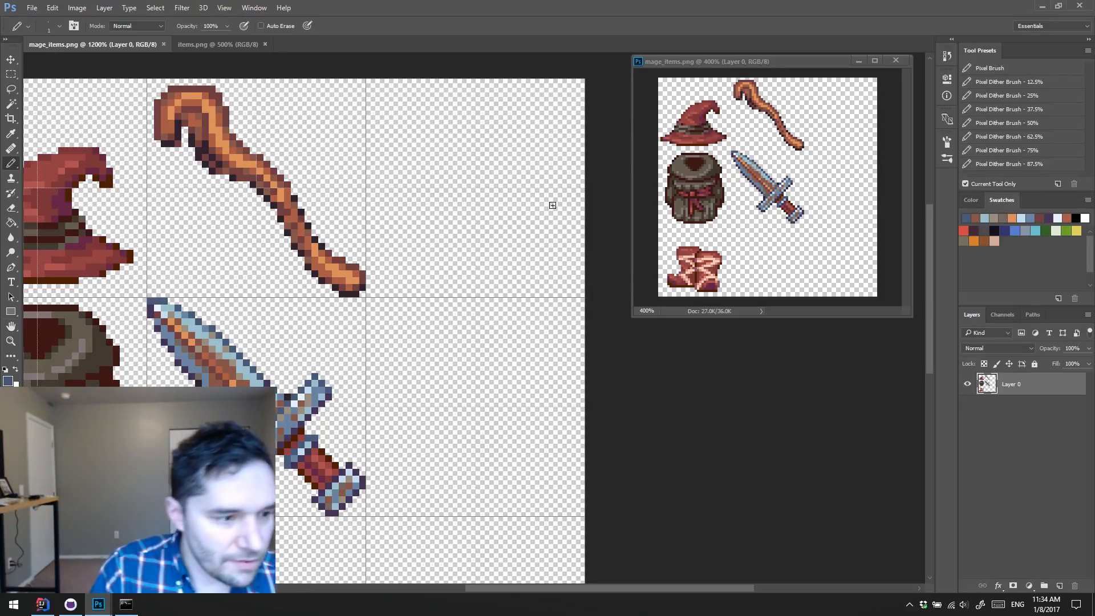
{"action": "left_click", "coordinate": [990, 459]}
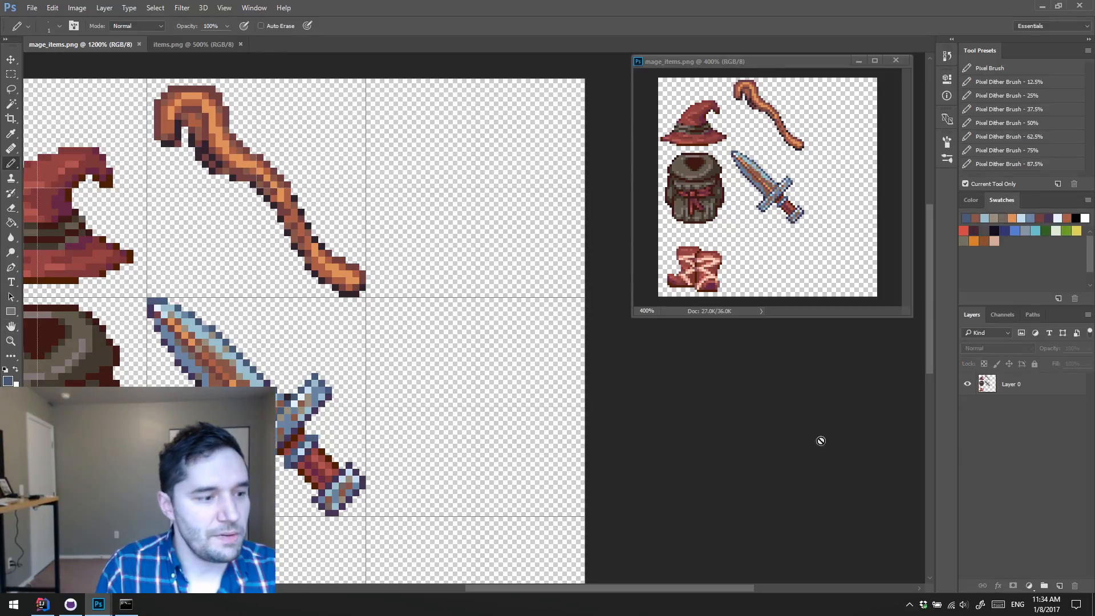
{"action": "key", "text": "ctrl+shift+alt+n"}
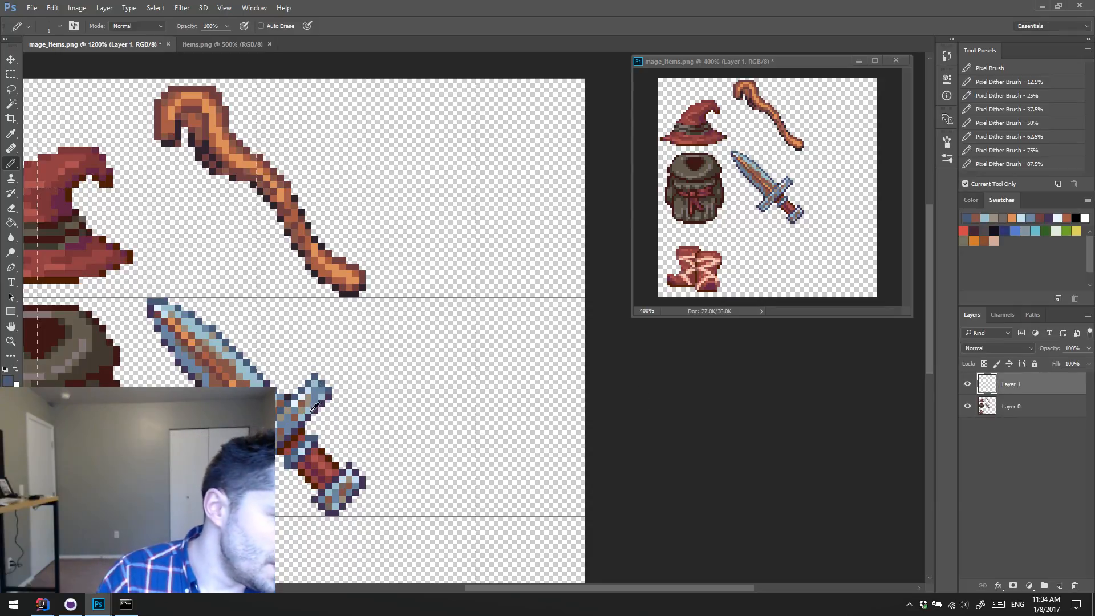
Step: Draw a tilted oval ring outline in the empty cell beside the staff, using the dark colour sampled from the staff's outline
{"action": "left_click", "coordinate": [354, 296], "text": "alt"}
{"action": "mouse_move", "coordinate": [506, 172]}
{"action": "left_mouse_down"}
{"action": "mouse_move", "coordinate": [520, 191]}
{"action": "mouse_move", "coordinate": [434, 248]}
{"action": "mouse_move", "coordinate": [474, 262]}
{"action": "mouse_move", "coordinate": [448, 214]}
{"action": "mouse_move", "coordinate": [436, 231]}
{"action": "mouse_move", "coordinate": [404, 219]}
{"action": "mouse_move", "coordinate": [448, 168]}
{"action": "mouse_move", "coordinate": [519, 137]}
{"action": "mouse_move", "coordinate": [512, 214]}
{"action": "left_mouse_up"}
{"action": "mouse_move", "coordinate": [410, 231]}
{"action": "left_mouse_down"}
{"action": "mouse_move", "coordinate": [443, 262]}
{"action": "mouse_move", "coordinate": [425, 251]}
{"action": "mouse_move", "coordinate": [507, 205]}
{"action": "mouse_move", "coordinate": [528, 153]}
{"action": "mouse_move", "coordinate": [538, 188]}
{"action": "left_mouse_up"}
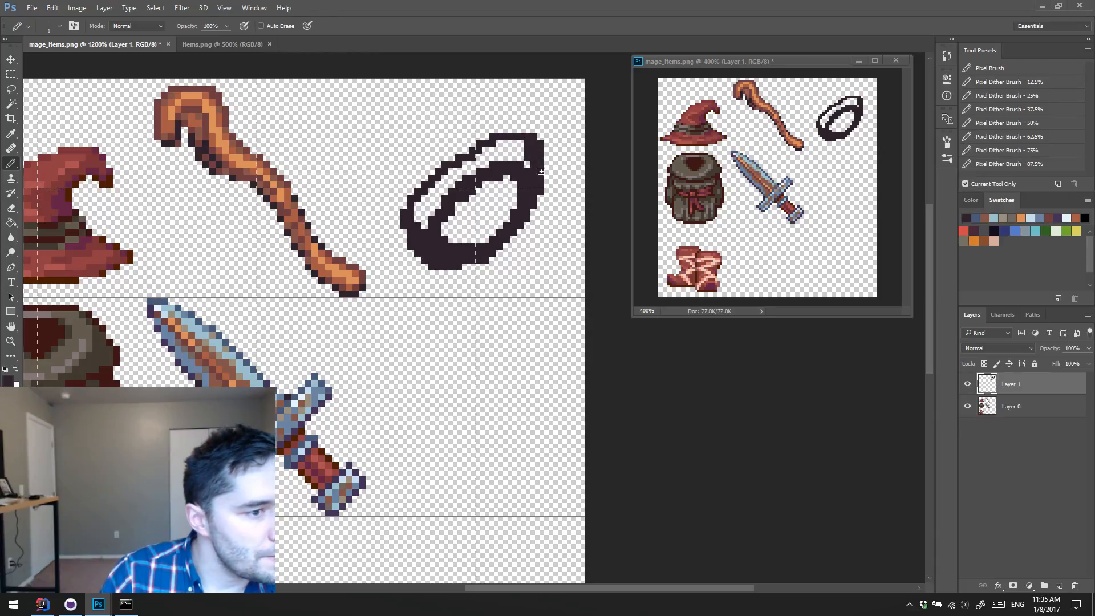
Step: Paint the ring's band in the grey-brown sampled from the robe sprite below the hat
{"action": "left_click", "coordinate": [83, 329], "text": "alt"}
{"action": "mouse_move", "coordinate": [418, 216]}
{"action": "left_mouse_down"}
{"action": "mouse_move", "coordinate": [472, 163]}
{"action": "mouse_move", "coordinate": [445, 184]}
{"action": "mouse_move", "coordinate": [513, 146]}
{"action": "mouse_move", "coordinate": [482, 157]}
{"action": "mouse_move", "coordinate": [474, 164]}
{"action": "mouse_move", "coordinate": [528, 166]}
{"action": "mouse_move", "coordinate": [513, 165]}
{"action": "left_mouse_up"}
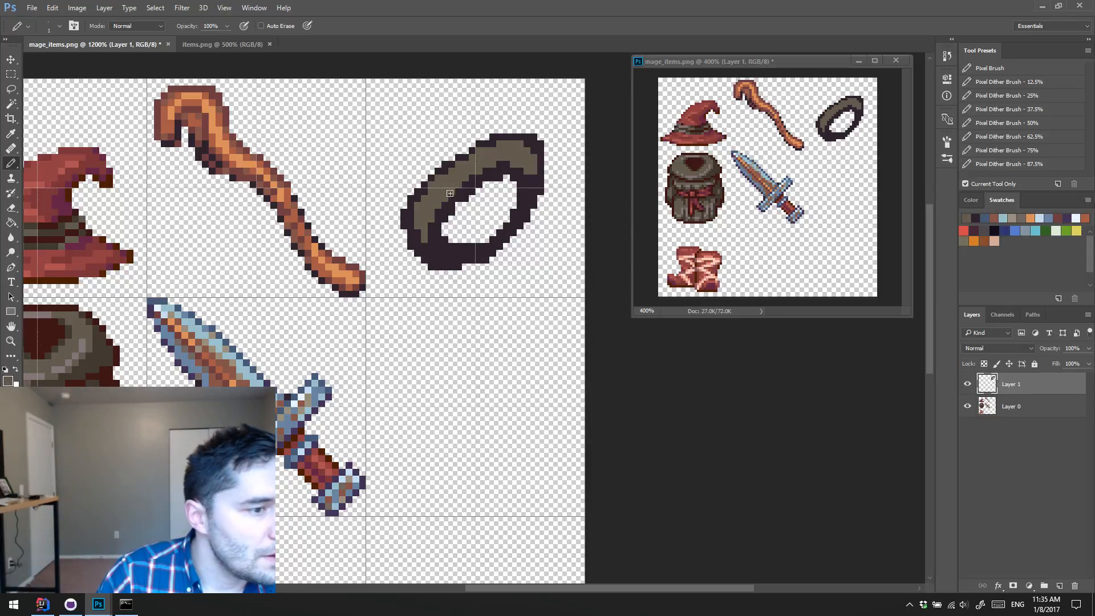
{"action": "mouse_move", "coordinate": [450, 194]}
{"action": "left_mouse_down"}
{"action": "mouse_move", "coordinate": [435, 211]}
{"action": "mouse_move", "coordinate": [474, 176]}
{"action": "mouse_move", "coordinate": [427, 222]}
{"action": "mouse_move", "coordinate": [448, 267]}
{"action": "left_mouse_up"}
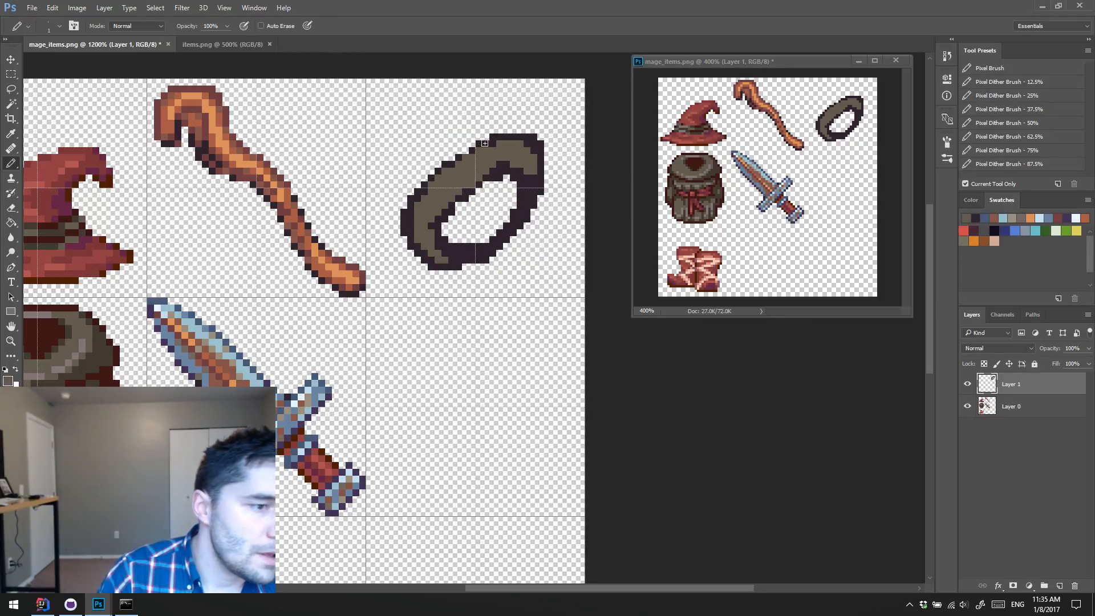
Step: Add another layer and draw the dark outline of a gem setting across the ring's upper part
{"action": "key", "text": "ctrl+shift+alt+n"}
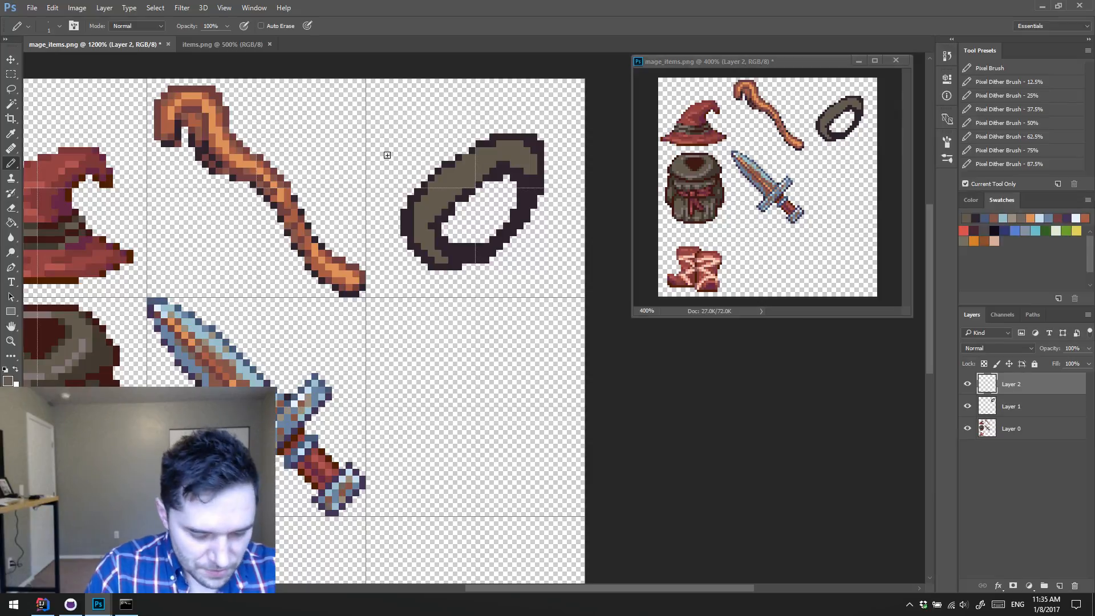
{"action": "left_click", "coordinate": [532, 189], "text": "alt"}
{"action": "mouse_move", "coordinate": [425, 144]}
{"action": "left_mouse_down"}
{"action": "mouse_move", "coordinate": [434, 180]}
{"action": "mouse_move", "coordinate": [499, 152]}
{"action": "mouse_move", "coordinate": [429, 123]}
{"action": "mouse_move", "coordinate": [480, 206]}
{"action": "left_mouse_up"}
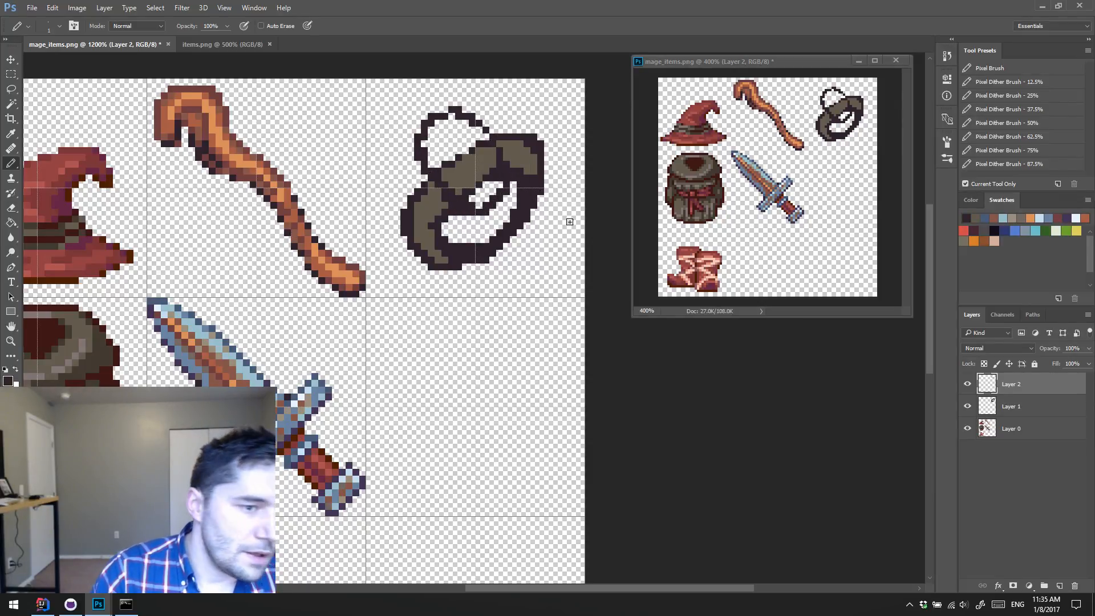
Step: Sample the bright red of the orb in items.png and paint a red gem inside the ring's setting
{"action": "left_click", "coordinate": [227, 44]}
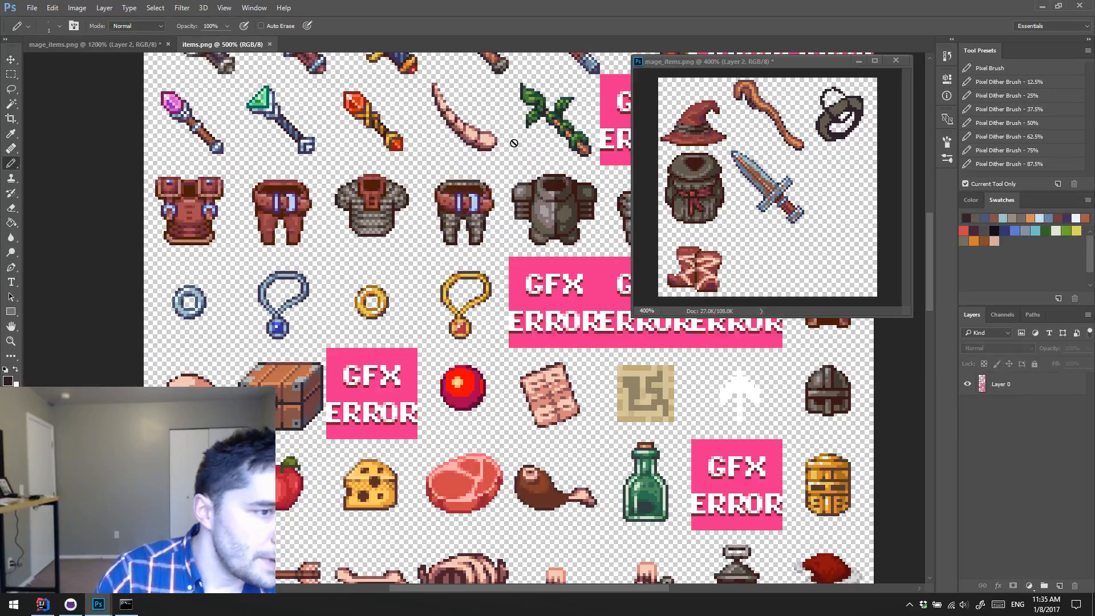
{"action": "left_click", "coordinate": [473, 375], "text": "alt"}
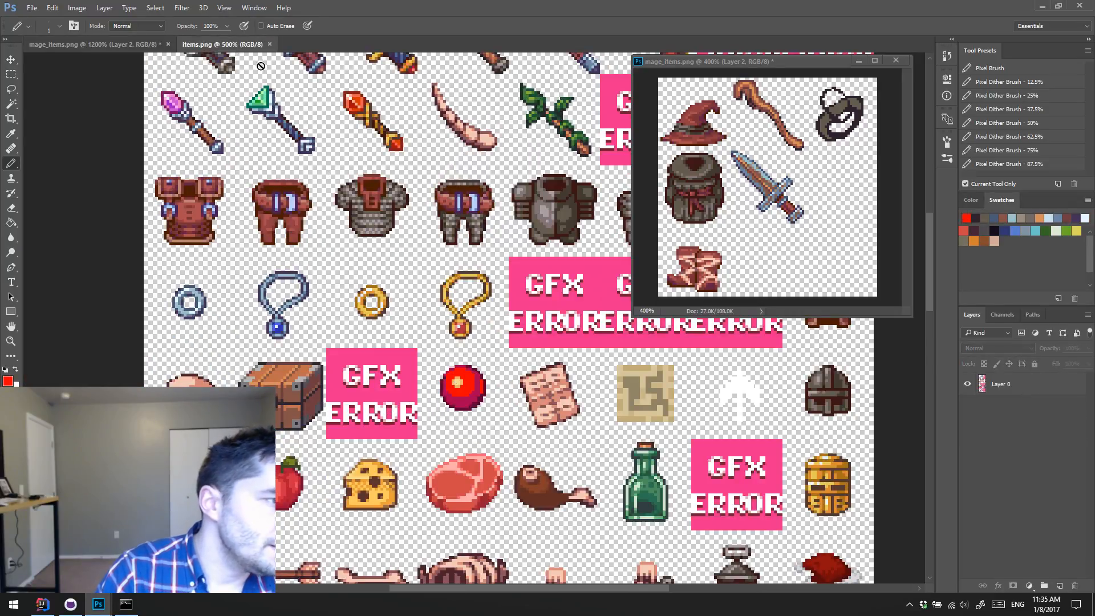
{"action": "left_click", "coordinate": [135, 48]}
{"action": "mouse_move", "coordinate": [452, 137]}
{"action": "left_mouse_down"}
{"action": "mouse_move", "coordinate": [477, 172]}
{"action": "mouse_move", "coordinate": [456, 141]}
{"action": "mouse_move", "coordinate": [447, 146]}
{"action": "mouse_move", "coordinate": [462, 163]}
{"action": "mouse_move", "coordinate": [448, 157]}
{"action": "mouse_move", "coordinate": [485, 180]}
{"action": "mouse_move", "coordinate": [462, 139]}
{"action": "mouse_move", "coordinate": [438, 147]}
{"action": "left_mouse_up"}
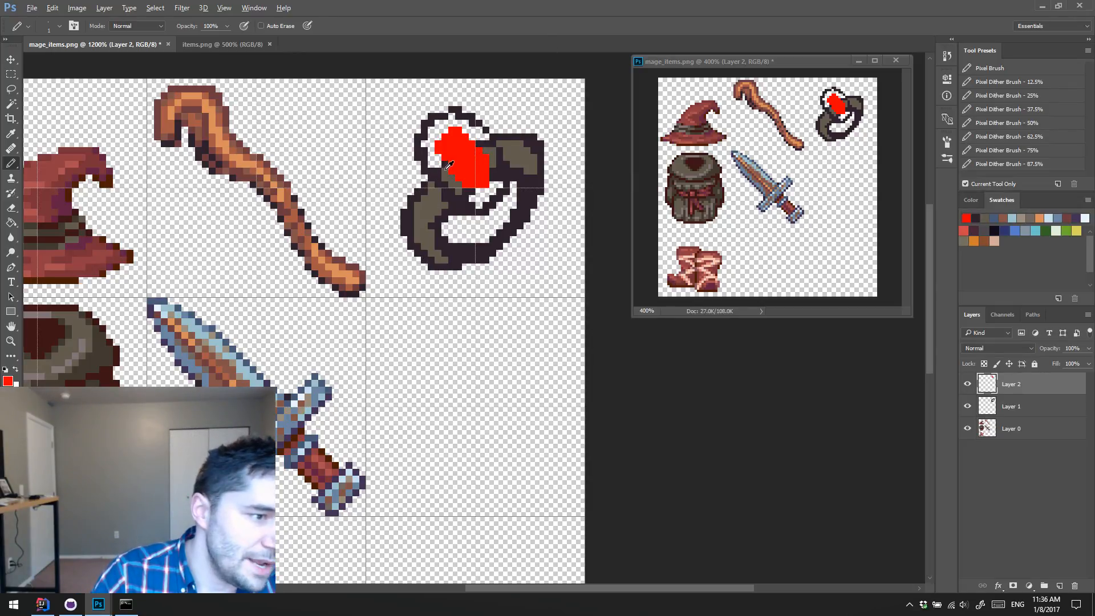
Step: Paint the setting around the red gem grey-brown and touch up the gem's edge in red
{"action": "key", "text": "x"}
{"action": "mouse_move", "coordinate": [432, 162]}
{"action": "left_mouse_down"}
{"action": "mouse_move", "coordinate": [427, 137]}
{"action": "mouse_move", "coordinate": [454, 117]}
{"action": "mouse_move", "coordinate": [496, 166]}
{"action": "mouse_move", "coordinate": [493, 191]}
{"action": "mouse_move", "coordinate": [468, 197]}
{"action": "mouse_move", "coordinate": [500, 179]}
{"action": "mouse_move", "coordinate": [494, 170]}
{"action": "left_mouse_up"}
{"action": "left_click", "coordinate": [483, 171], "text": "alt"}
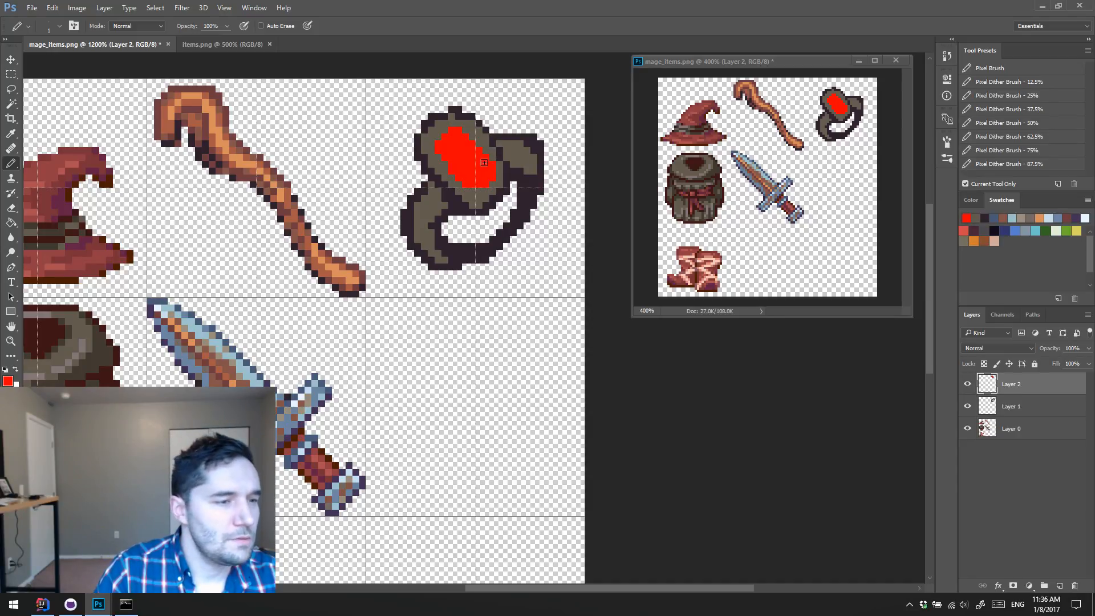
Step: Fill the red gem area with the setting's grey-brown using the Paint Bucket, and return to the Pencil tool
{"action": "left_click", "coordinate": [484, 192], "text": "alt"}
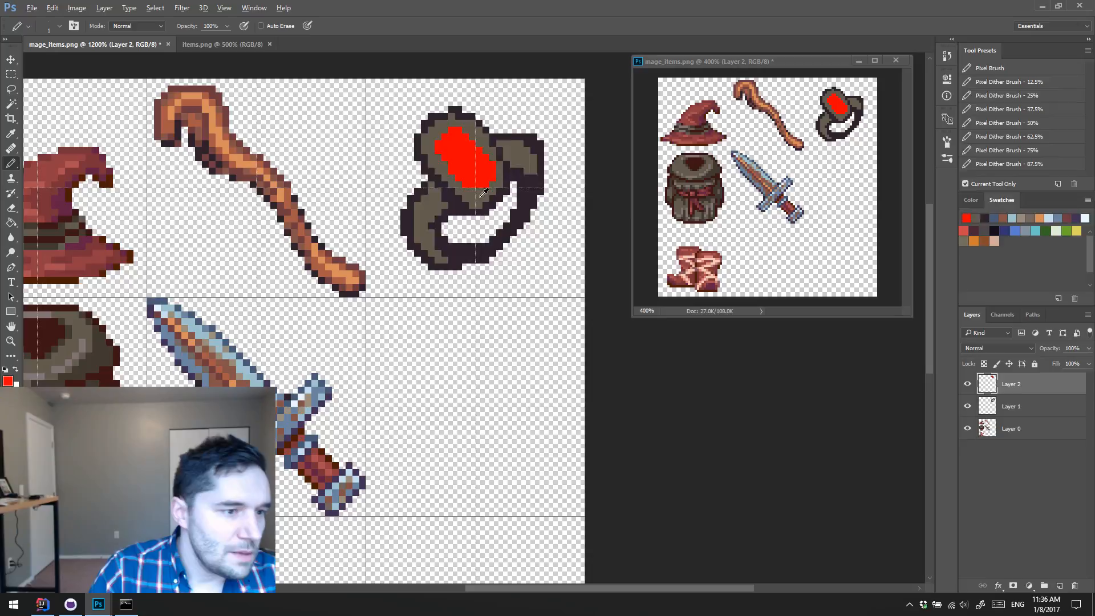
{"action": "key", "text": "g"}
{"action": "left_click", "coordinate": [467, 168]}
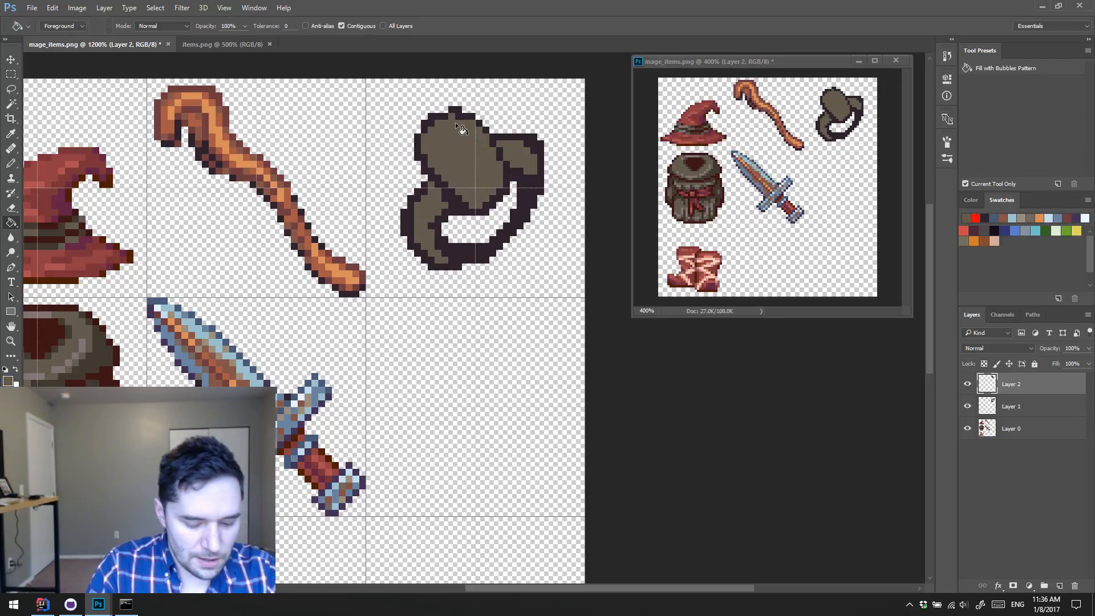
{"action": "key", "text": "b"}
Step: Hide Layer 2 with the gem setting and erase the corner pixels of the ring band on Layer 1 to round it
{"action": "left_click", "coordinate": [970, 382]}
{"action": "left_click", "coordinate": [970, 382]}
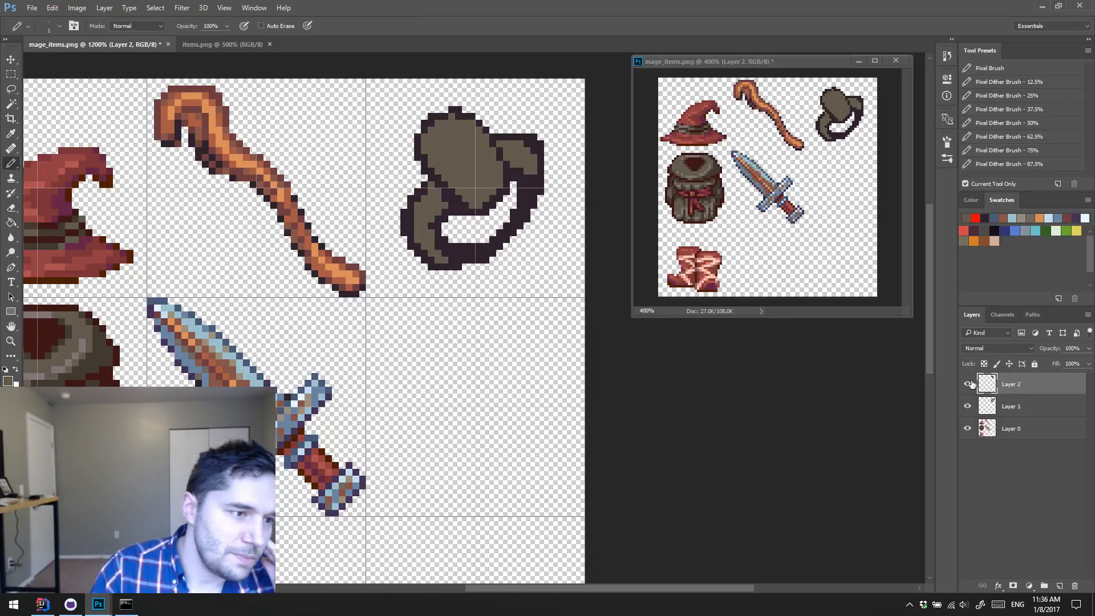
{"action": "left_click", "coordinate": [970, 382]}
{"action": "key", "text": "r"}
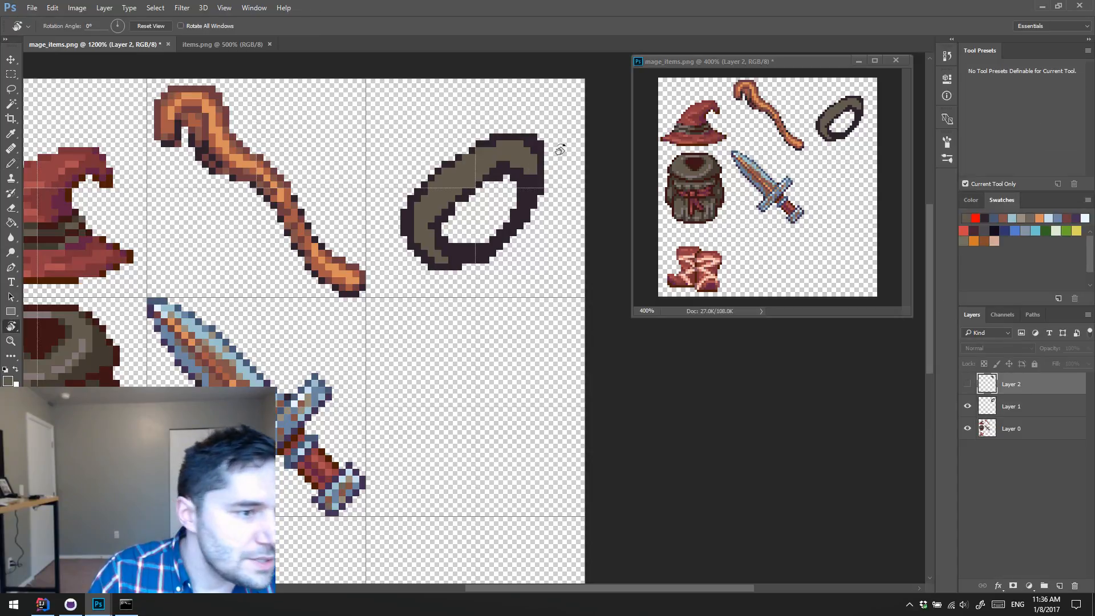
{"action": "key", "text": "e"}
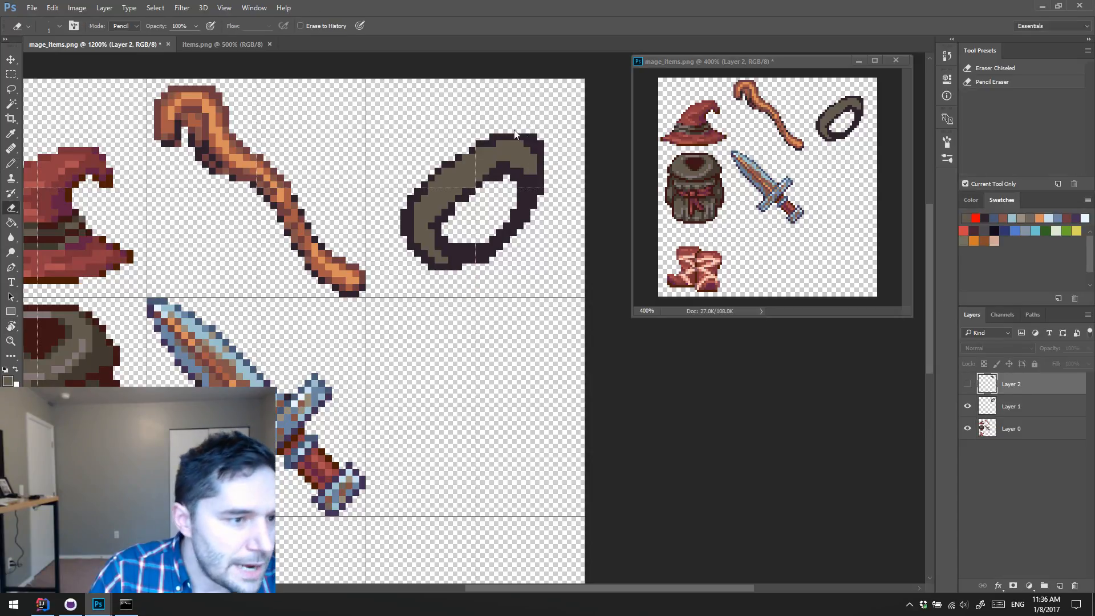
{"action": "left_click", "coordinate": [548, 150]}
{"action": "left_click", "coordinate": [526, 225]}
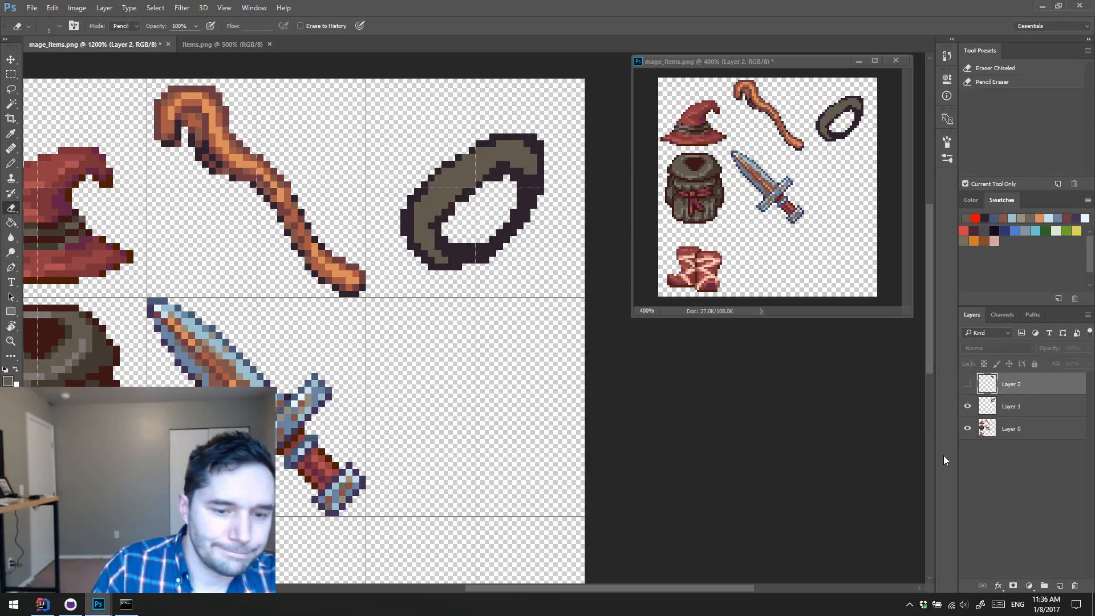
{"action": "left_click", "coordinate": [1009, 406]}
{"action": "left_click_drag", "start_coordinate": [536, 137], "coordinate": [541, 153]}
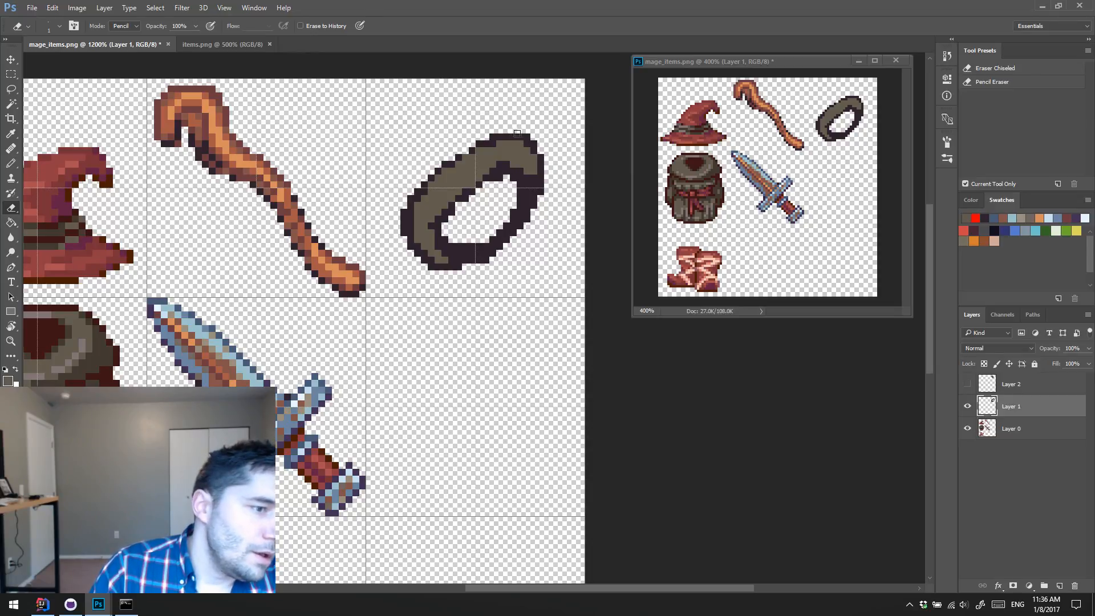
{"action": "key", "text": "g"}
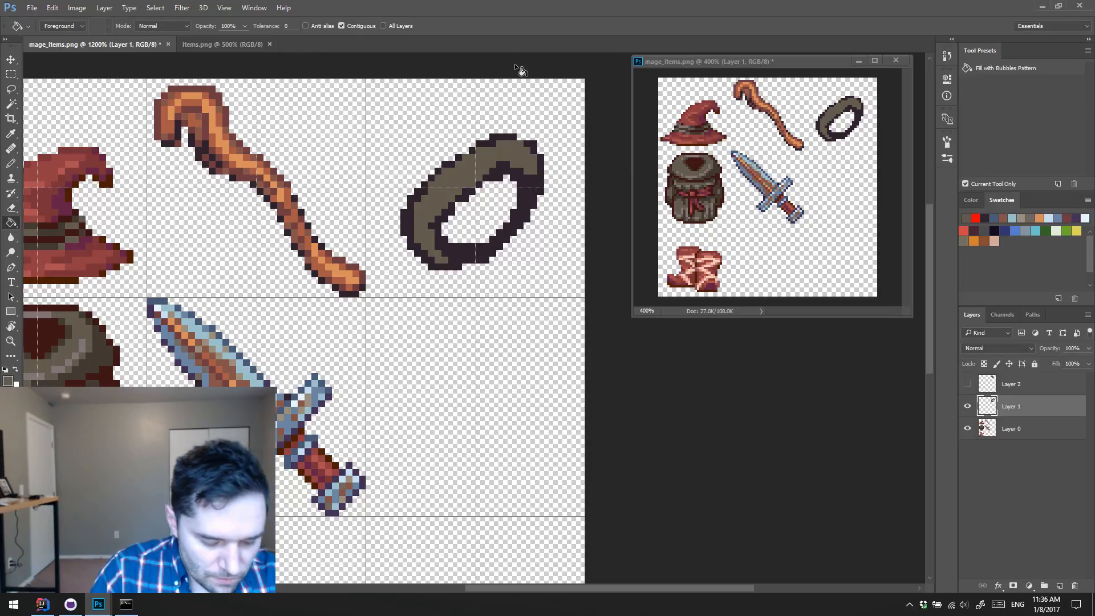
Step: Fill the ring's grey-brown band with its dark purple outline colour and touch up the inner edge of the band with the Pencil
{"action": "left_click", "coordinate": [497, 243], "text": "alt"}
{"action": "left_click", "coordinate": [471, 174]}
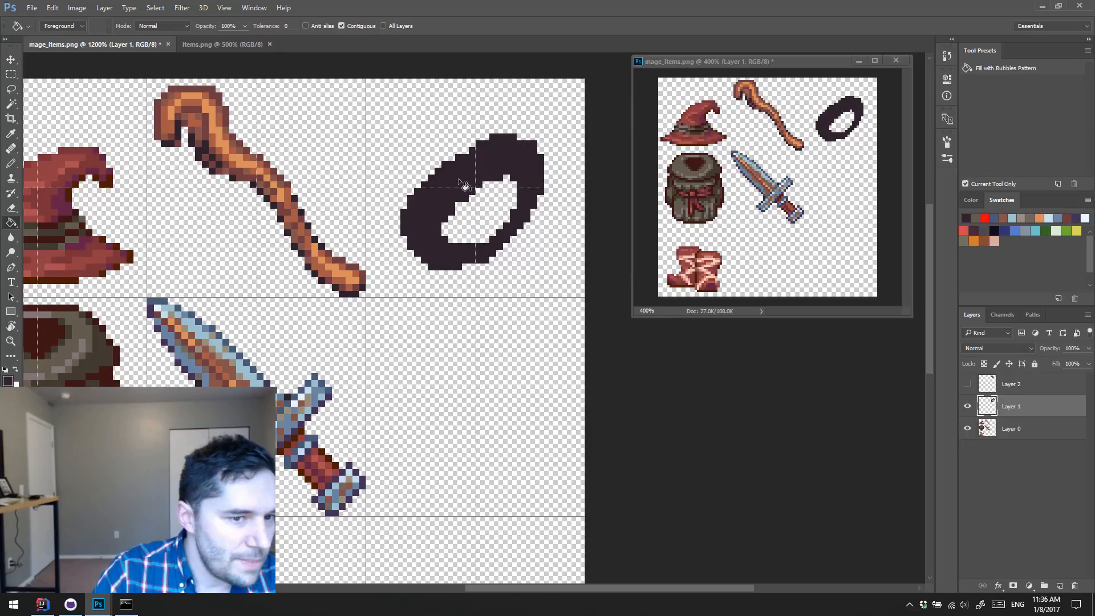
{"action": "key", "text": "b"}
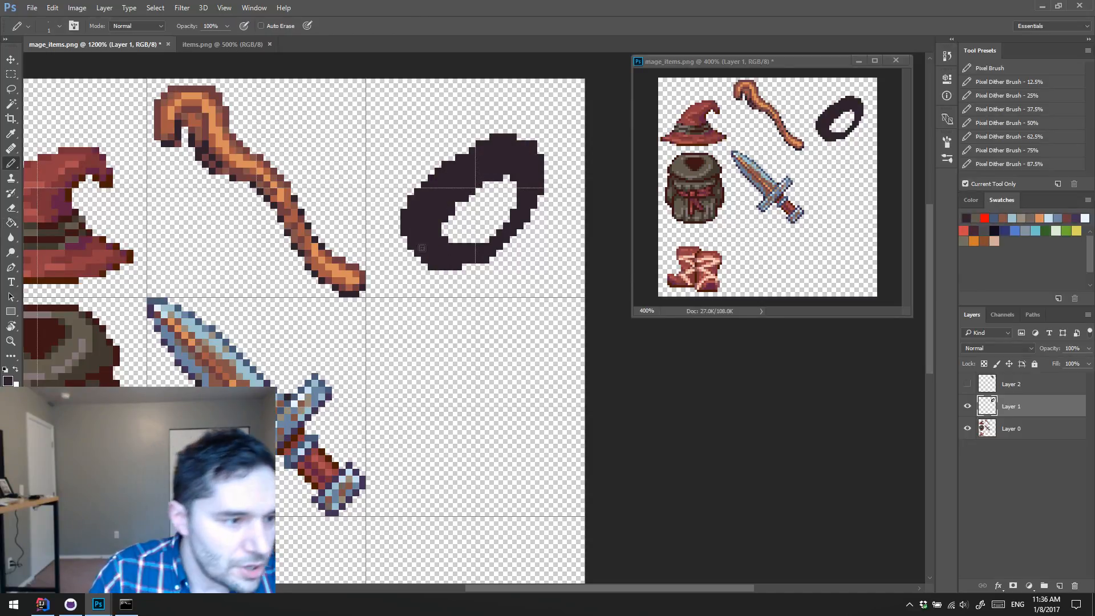
{"action": "left_click_drag", "start_coordinate": [453, 226], "coordinate": [498, 180]}
Step: Widen the ring's hole with the Eraser and redraw the thin lower-right side of the band in dark purple
{"action": "key", "text": "e"}
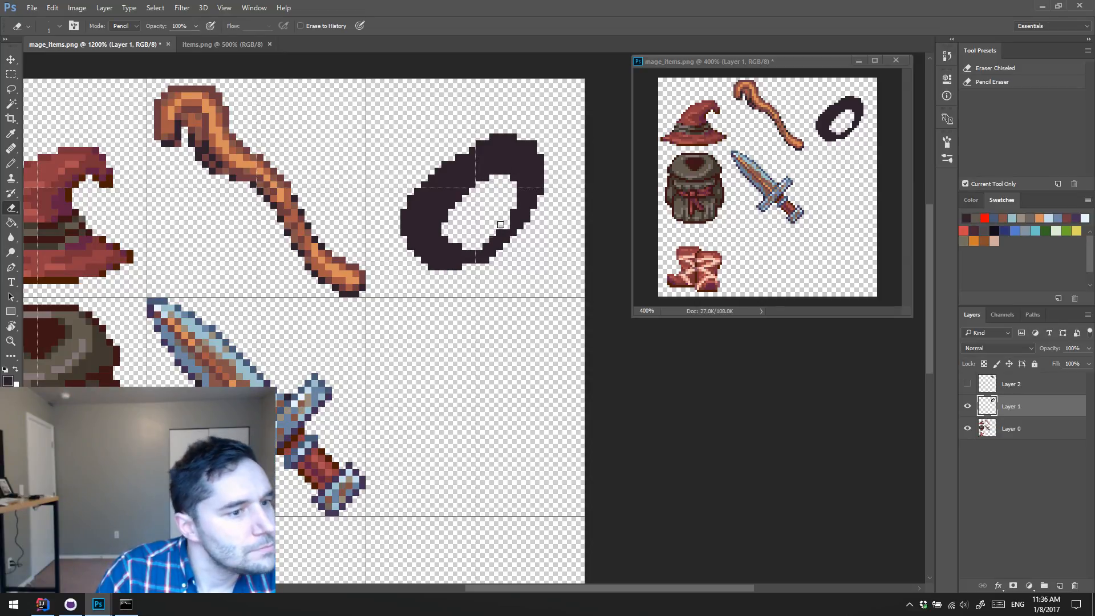
{"action": "key", "text": "b"}
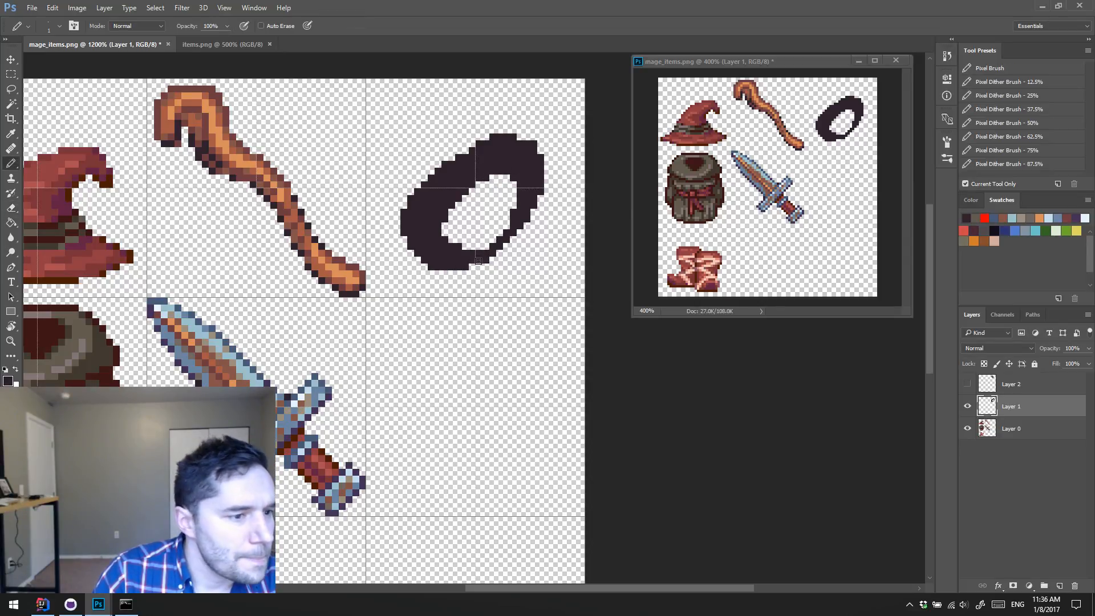
{"action": "mouse_move", "coordinate": [488, 259]}
{"action": "left_mouse_down"}
{"action": "mouse_move", "coordinate": [520, 233]}
{"action": "mouse_move", "coordinate": [516, 182]}
{"action": "left_mouse_up"}
{"action": "key", "text": "e"}
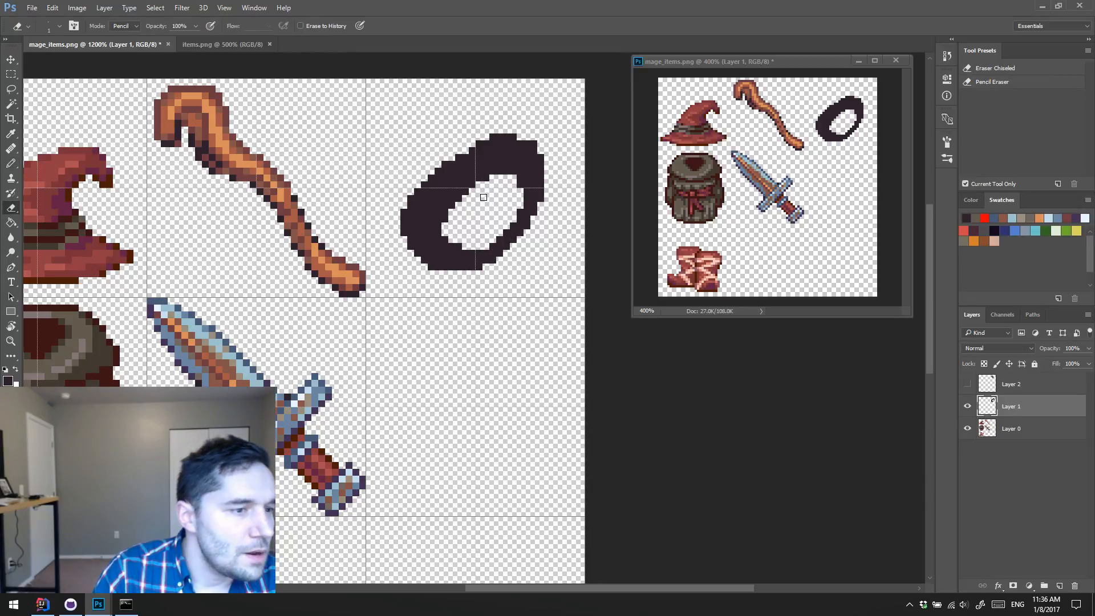
Step: Add dark purple pixels along the ring's upper-left outer edge to smooth its curve
{"action": "key", "text": "b"}
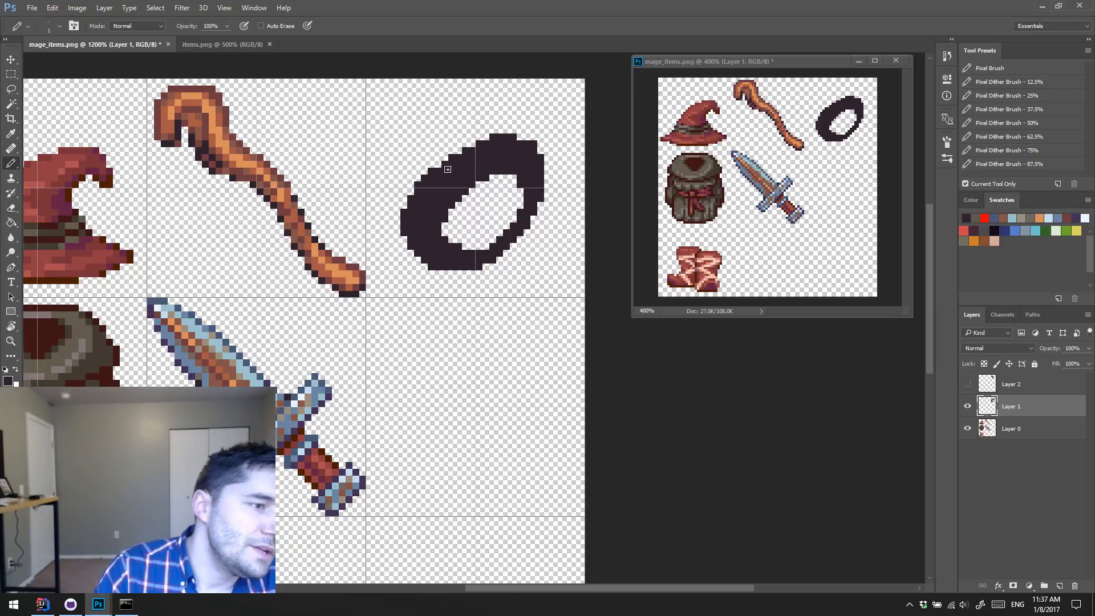
{"action": "left_click", "coordinate": [473, 144]}
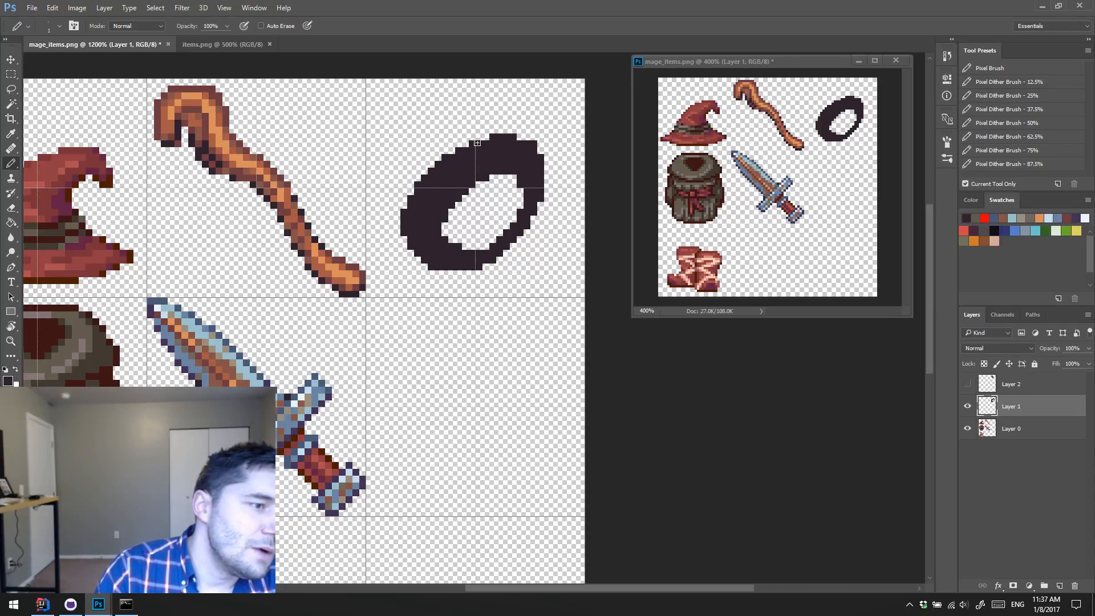
{"action": "left_click", "coordinate": [485, 138]}
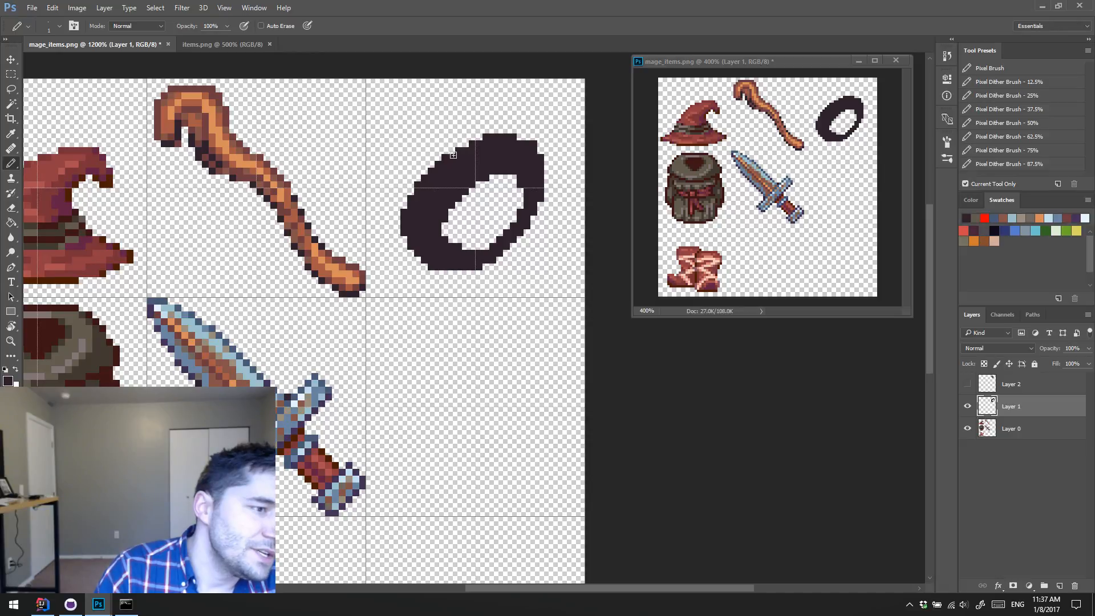
Step: Erase a pixel at the upper-right inner edge of the ring's hole to refine its shape
{"action": "key", "text": "e"}
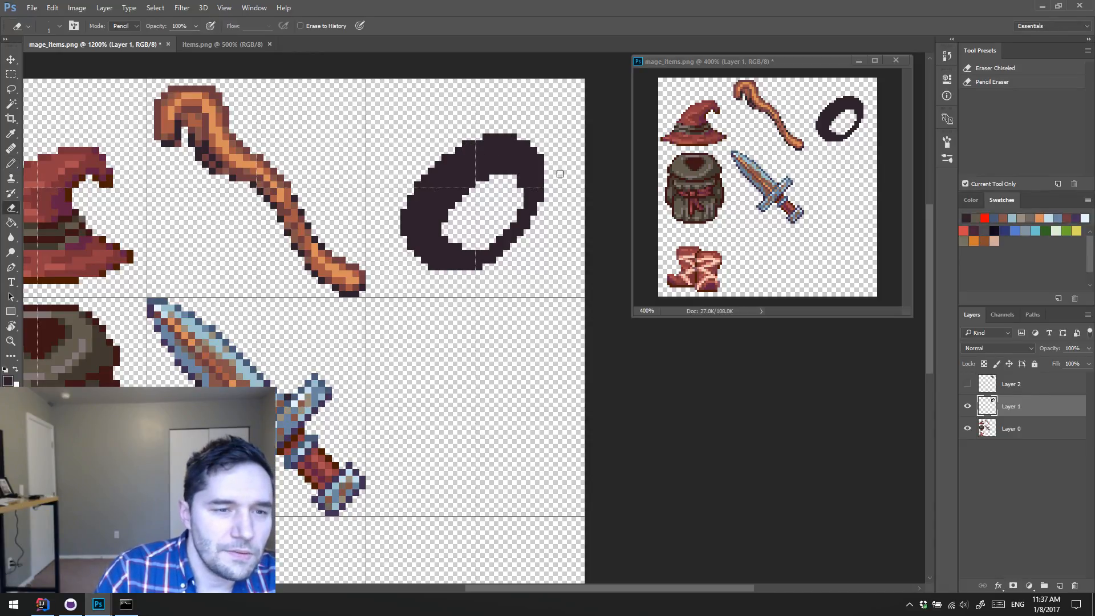
{"action": "key", "text": "b"}
{"action": "key", "text": "e"}
{"action": "left_click", "coordinate": [520, 186]}
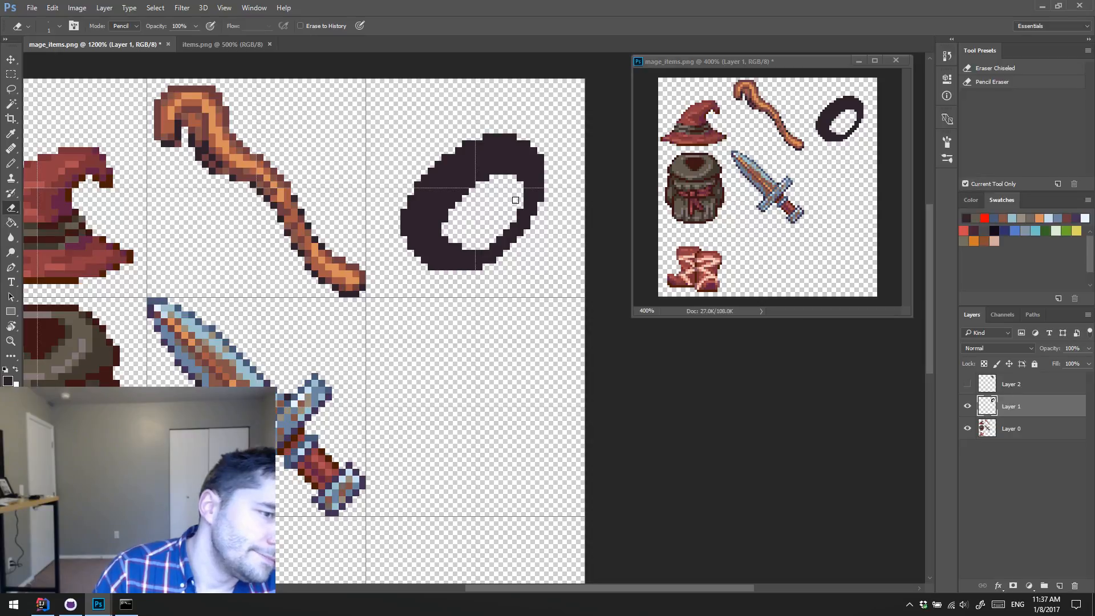
Step: Erase protruding pixels on the ring's outer edge at its lower-left and upper-right corners
{"action": "key", "text": "b"}
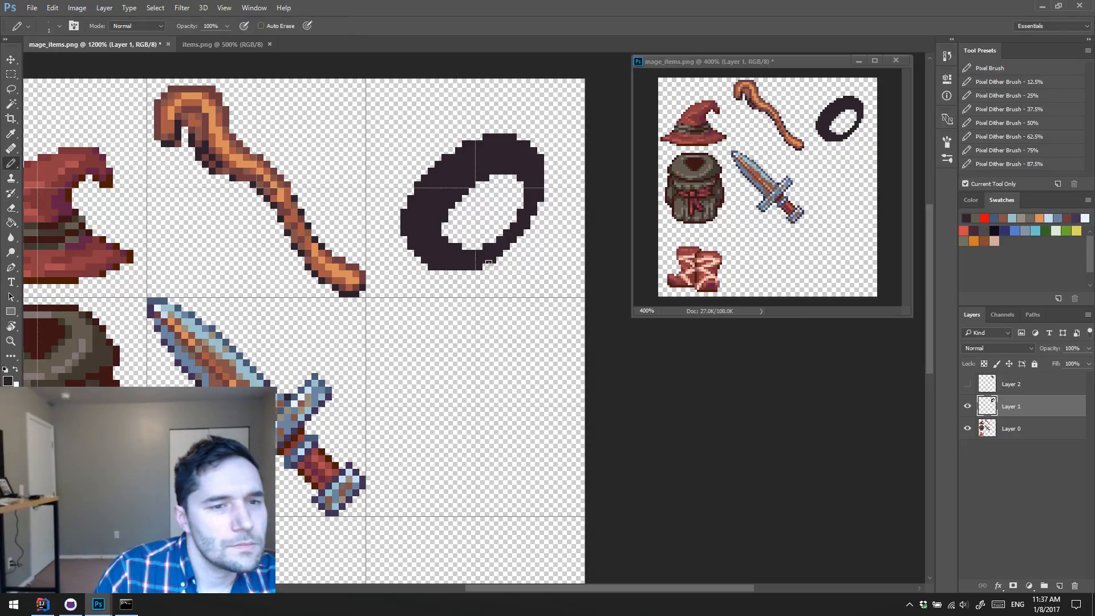
{"action": "key", "text": "e"}
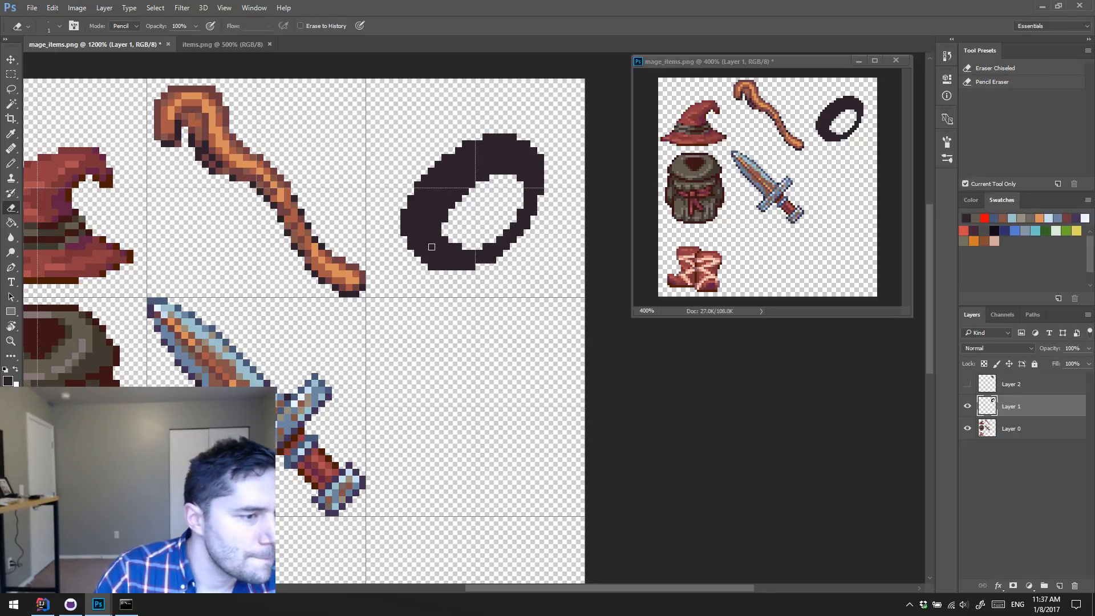
{"action": "left_click", "coordinate": [432, 267]}
{"action": "left_click", "coordinate": [542, 157]}
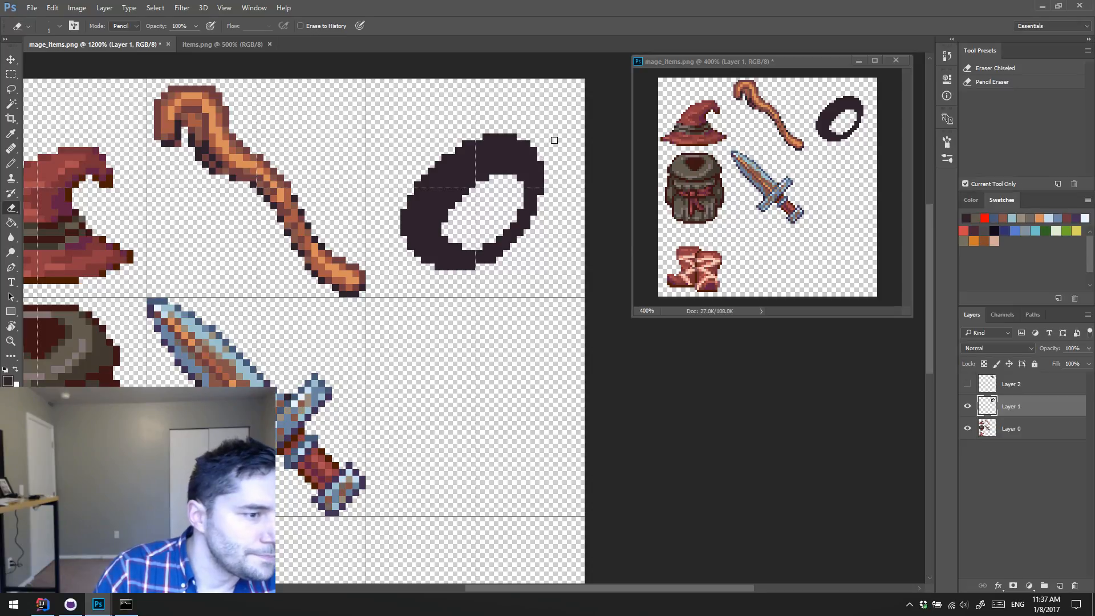
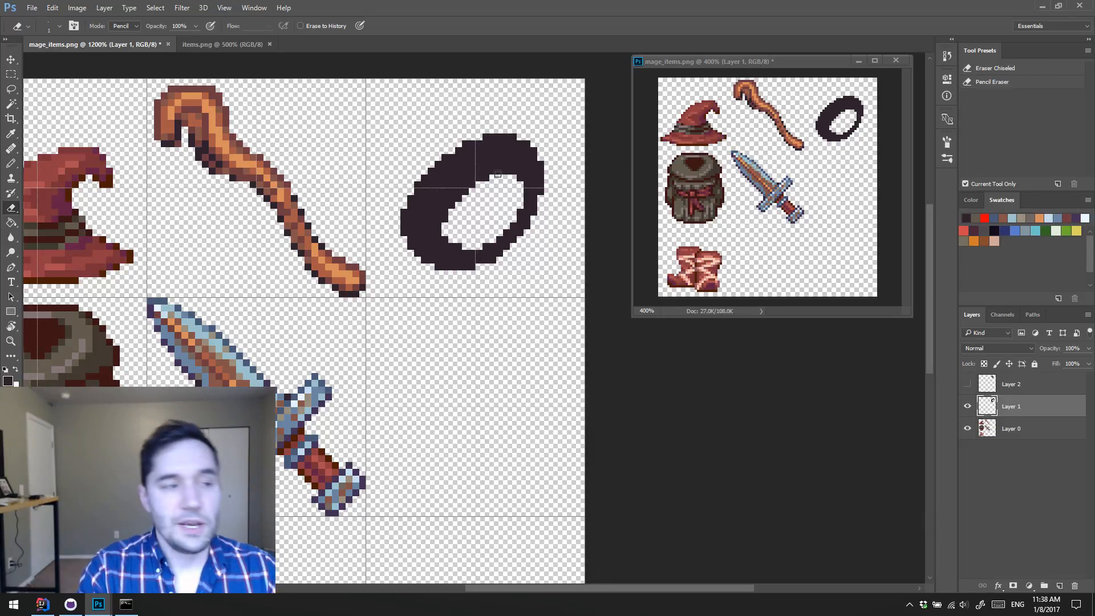
Step: Open the recent file melee.png to examine its weapon sprites at 500% zoom, and close it again
{"action": "left_click", "coordinate": [32, 8]}
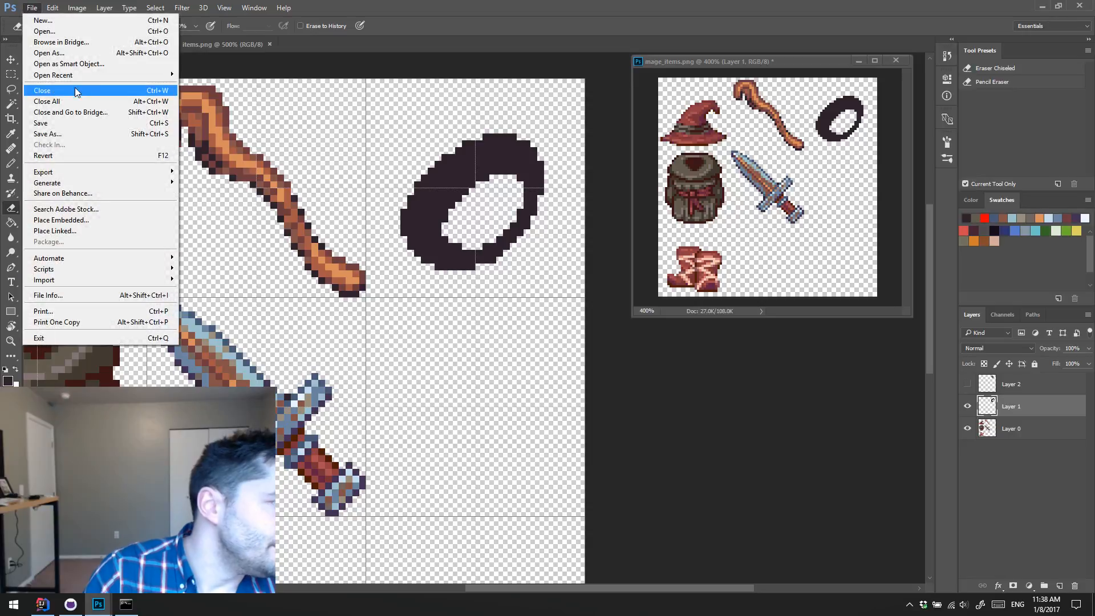
{"action": "mouse_move", "coordinate": [76, 75]}
{"action": "left_click", "coordinate": [257, 87]}
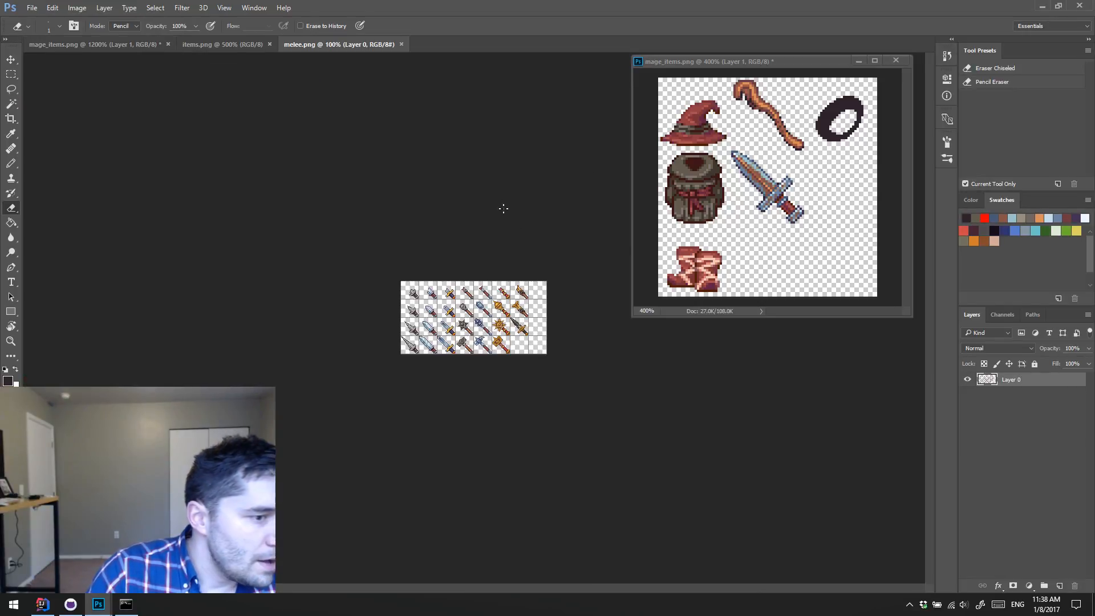
{"action": "key", "text": "z"}
{"action": "left_click", "coordinate": [441, 303]}
{"action": "left_click", "coordinate": [442, 303]}
{"action": "left_click", "coordinate": [415, 296]}
{"action": "left_click", "coordinate": [414, 296]}
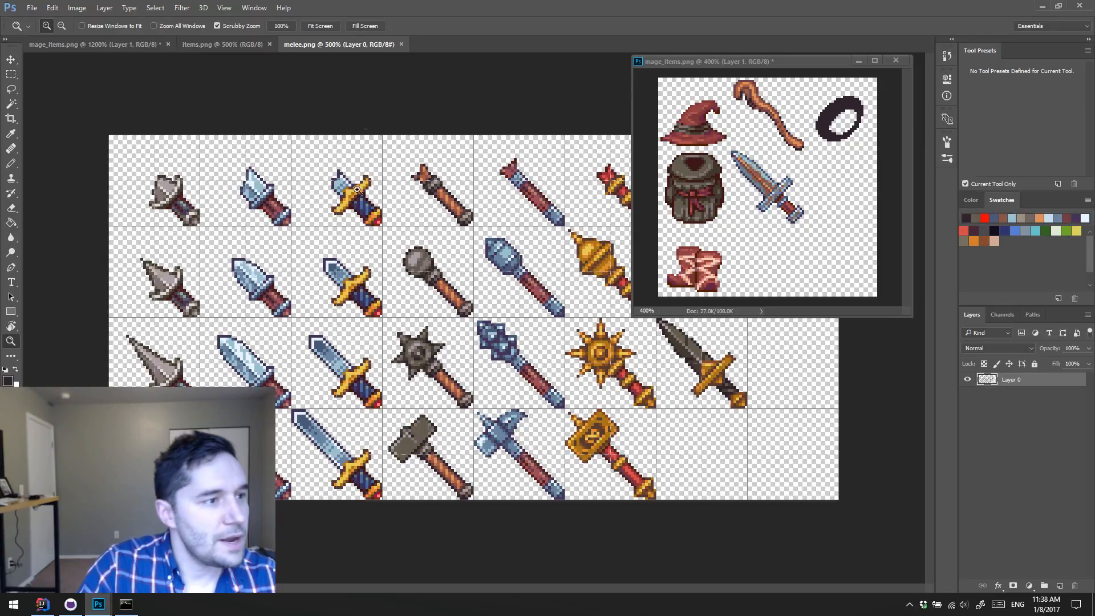
{"action": "left_click", "coordinate": [402, 45]}
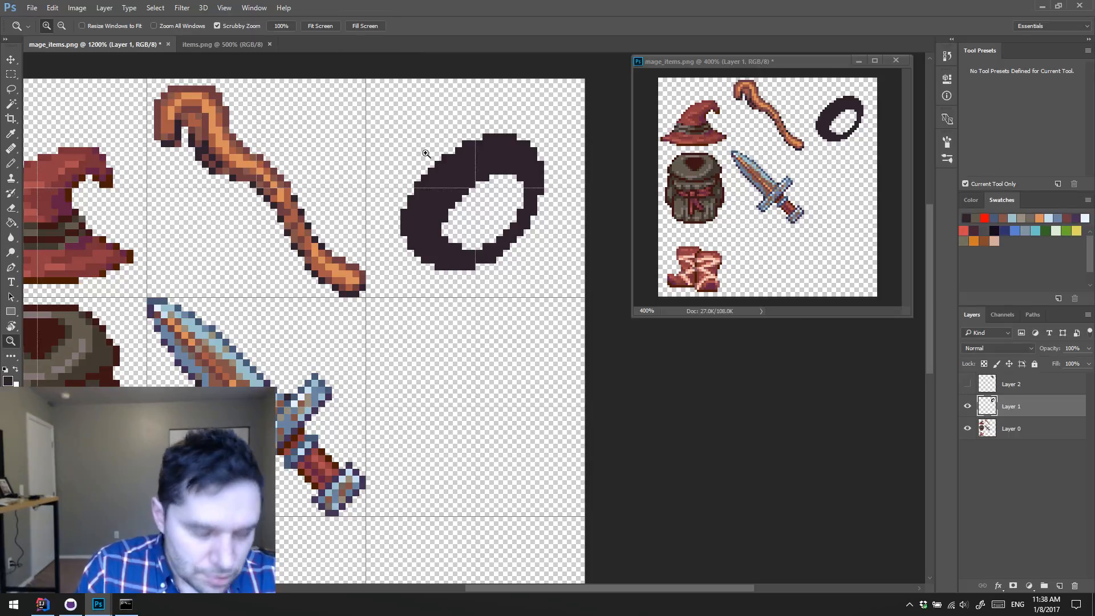
{"action": "left_click", "coordinate": [552, 70]}
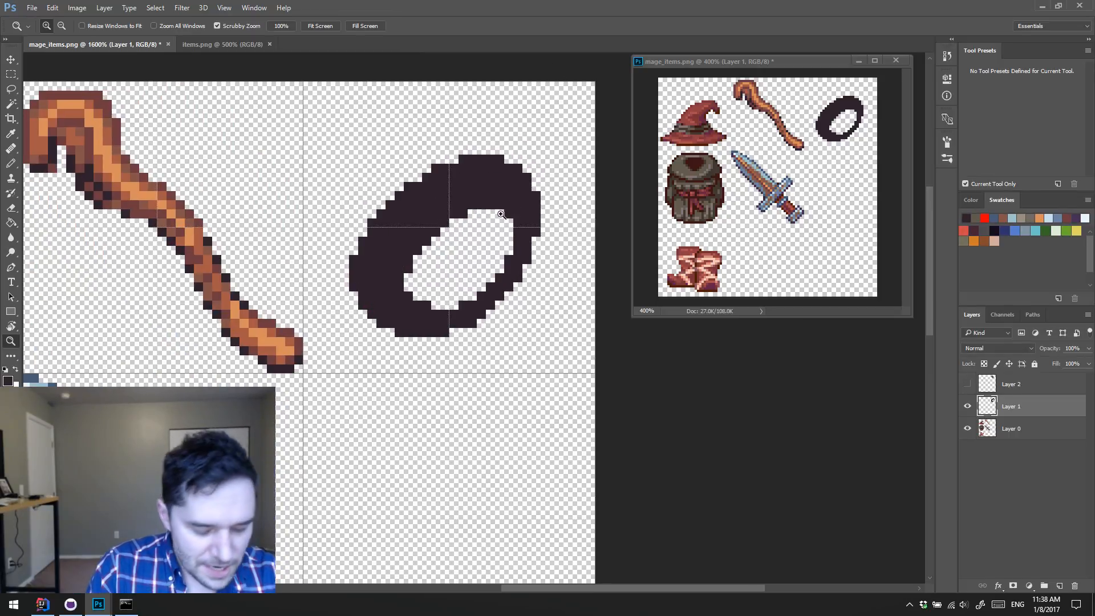
{"action": "left_click", "coordinate": [481, 239], "text": "alt"}
{"action": "key", "text": "b"}
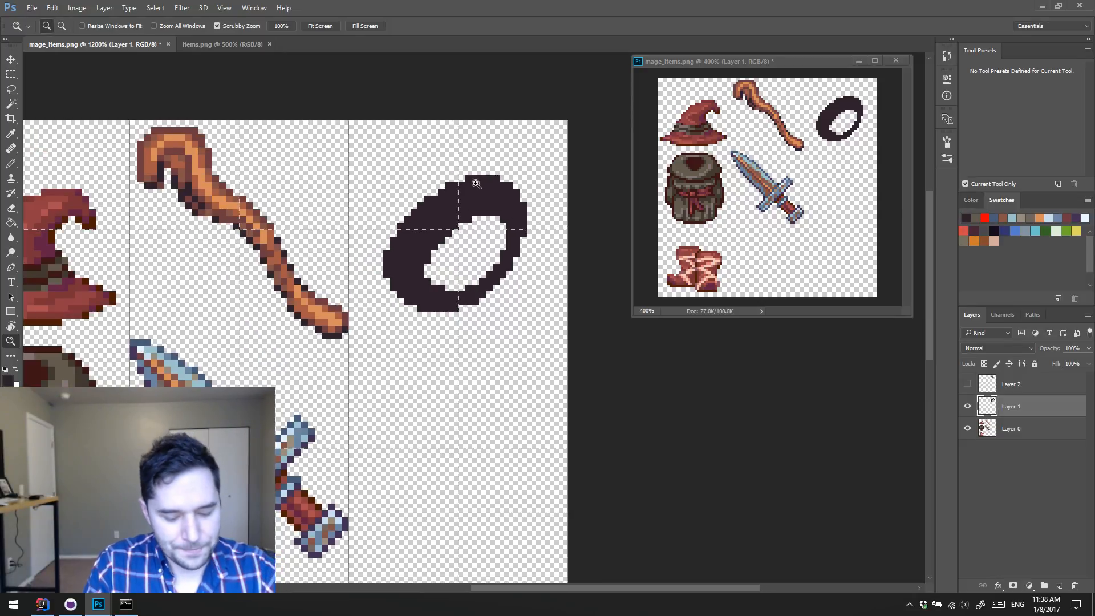
{"action": "left_click_drag", "start_coordinate": [476, 239], "coordinate": [488, 191]}
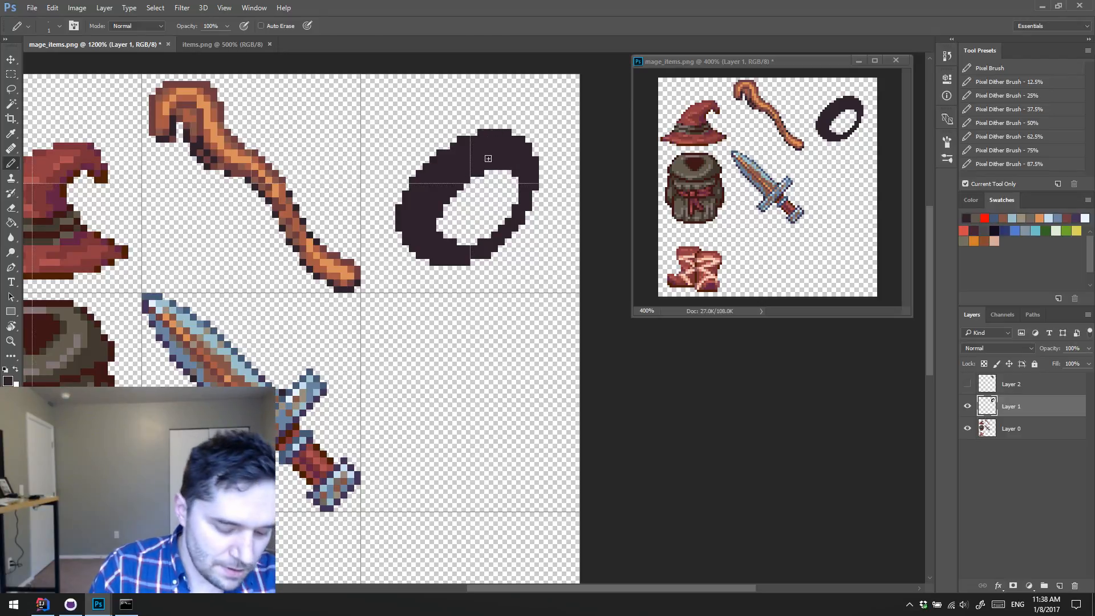
{"action": "key", "text": "v"}
{"action": "key", "text": "m"}
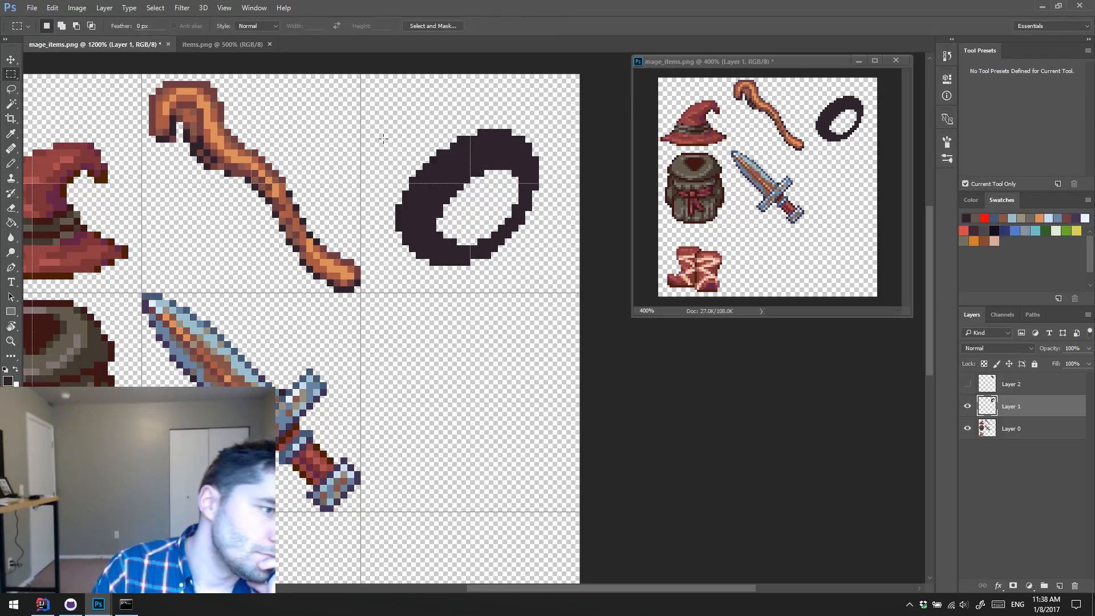
{"action": "left_click_drag", "start_coordinate": [384, 138], "coordinate": [541, 242]}
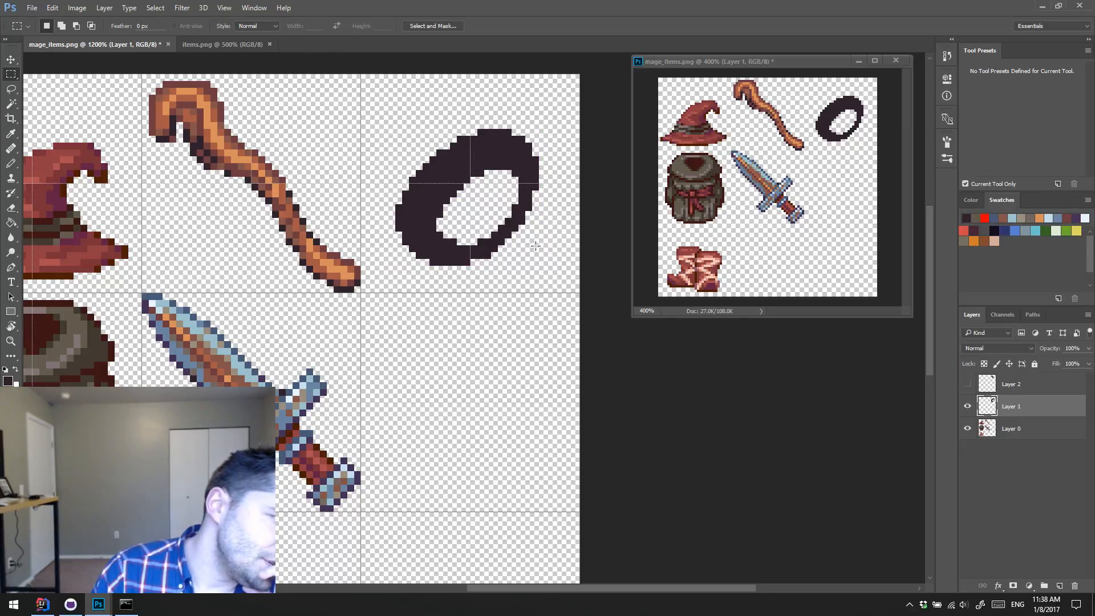
{"action": "key", "text": "b"}
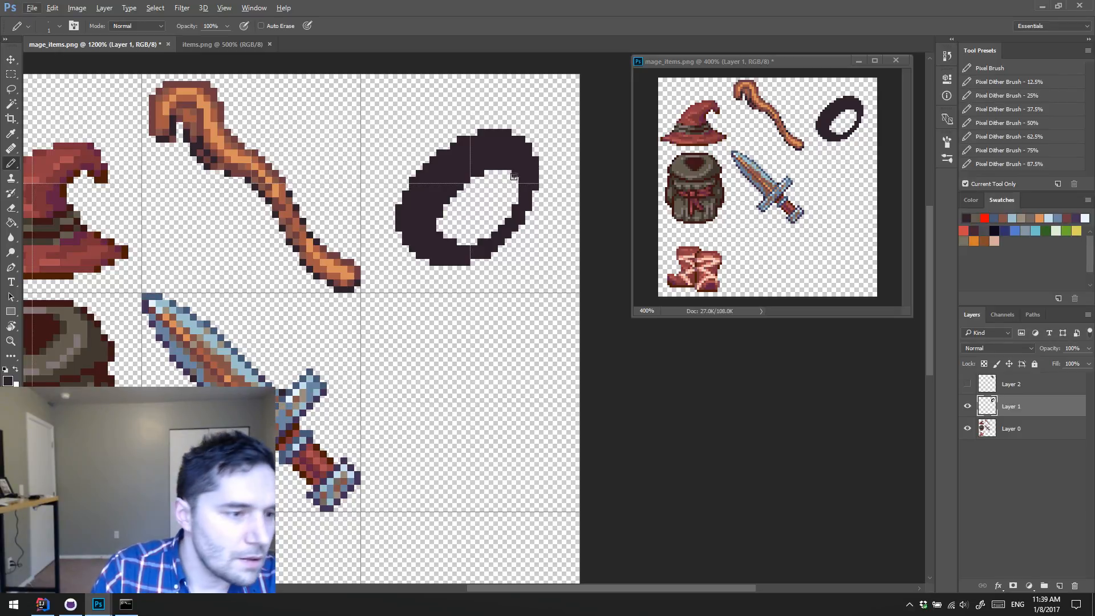
{"action": "key", "text": "m"}
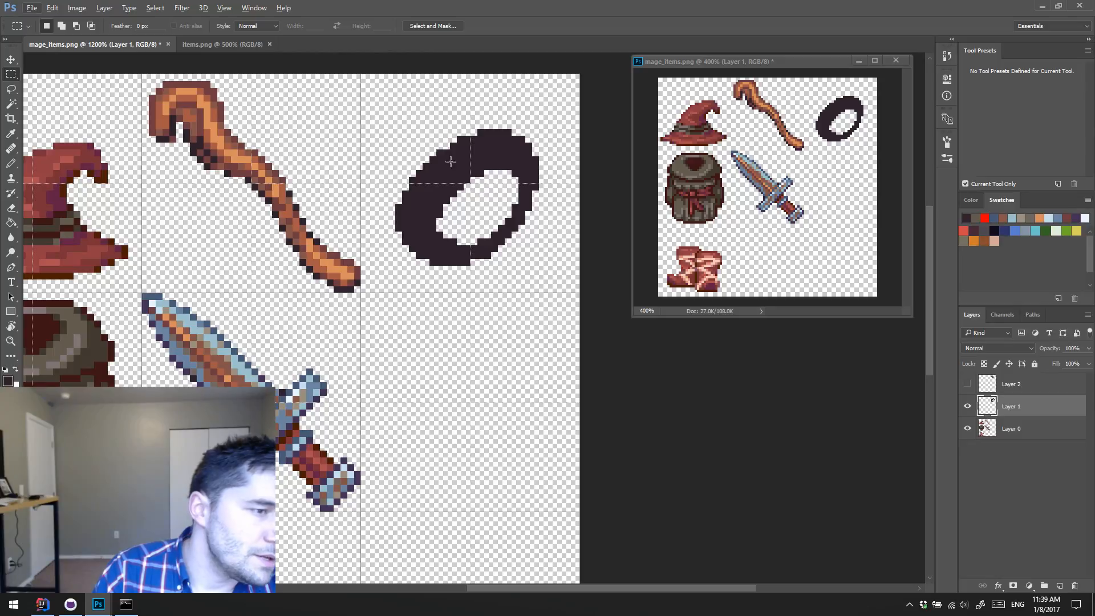
{"action": "key", "text": "l"}
{"action": "left_click", "coordinate": [470, 189]}
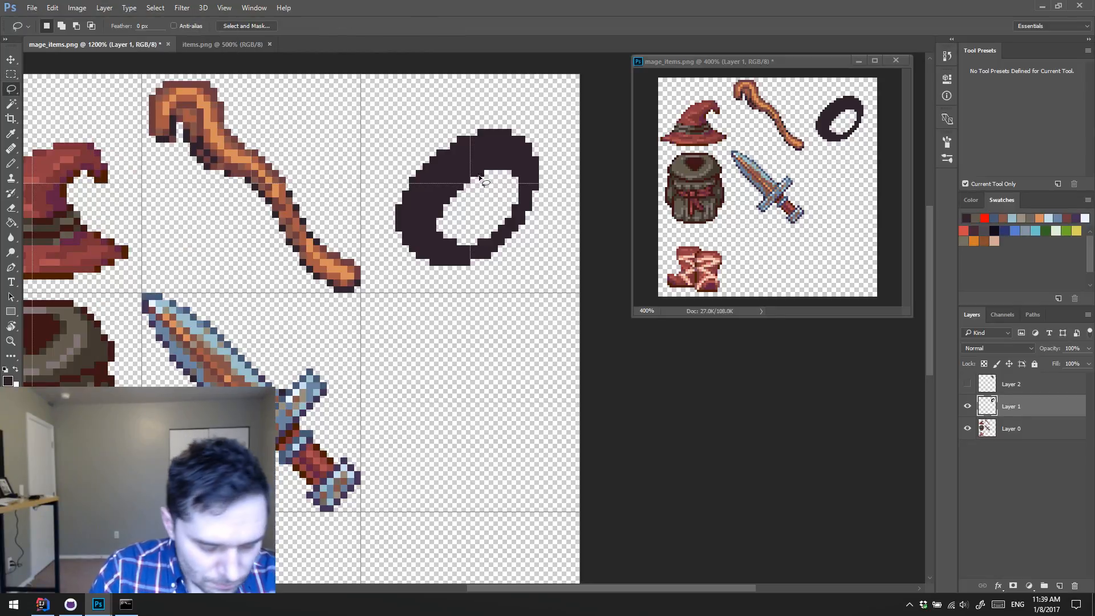
Step: Extend the dark ring's outer edge outward by one pixel along its top and upper-right side with the Pencil tool
{"action": "key", "text": "b"}
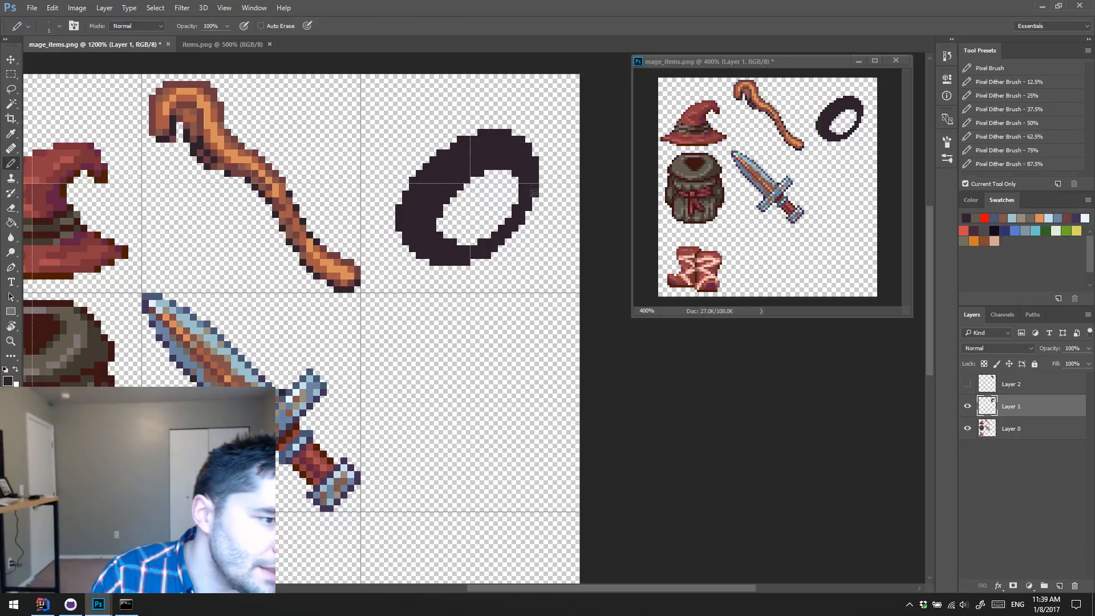
{"action": "mouse_move", "coordinate": [534, 193]}
{"action": "left_mouse_down"}
{"action": "mouse_move", "coordinate": [539, 170]}
{"action": "mouse_move", "coordinate": [517, 135]}
{"action": "mouse_move", "coordinate": [503, 135]}
{"action": "mouse_move", "coordinate": [518, 130]}
{"action": "mouse_move", "coordinate": [497, 133]}
{"action": "mouse_move", "coordinate": [528, 139]}
{"action": "mouse_move", "coordinate": [479, 132]}
{"action": "left_mouse_up"}
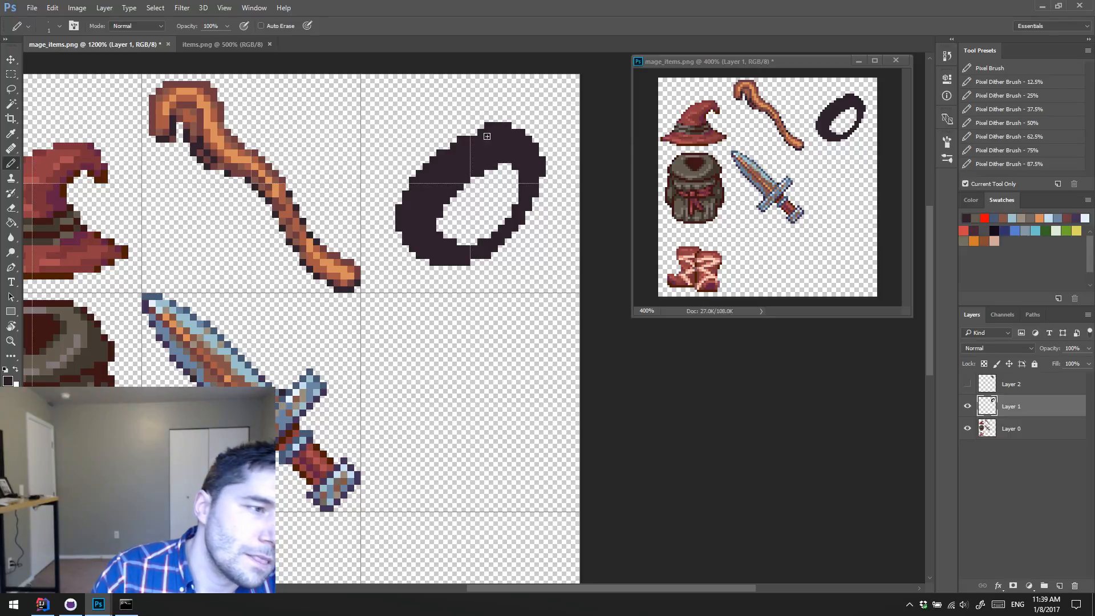
{"action": "left_click_drag", "start_coordinate": [474, 133], "coordinate": [467, 132]}
{"action": "left_click", "coordinate": [446, 146]}
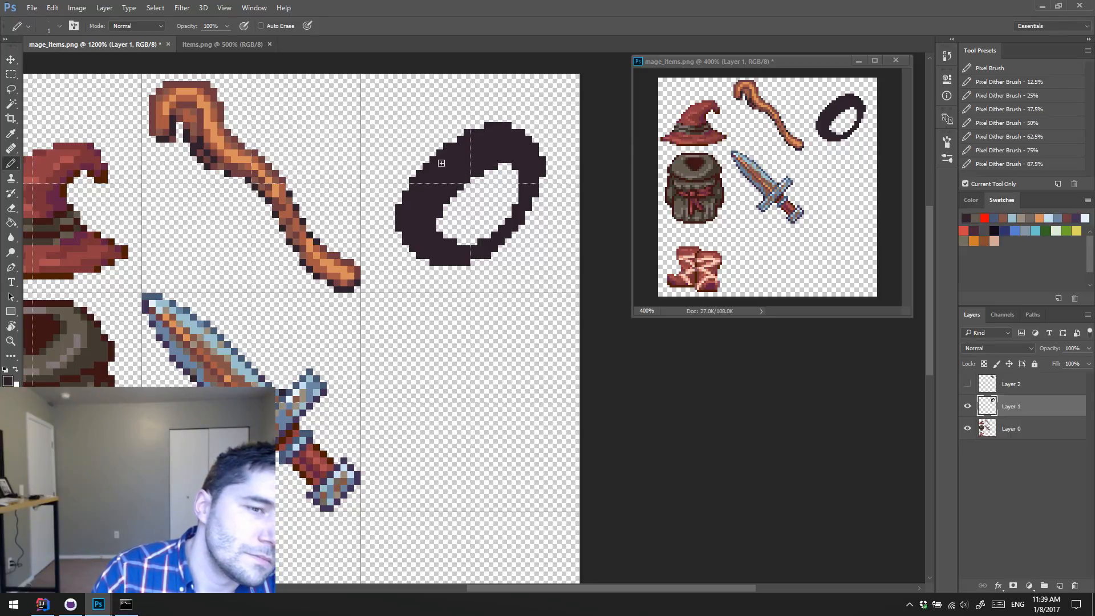
Step: Refine the upper-right inner edge of the ring's hole, alternately painting and erasing single pixels
{"action": "key", "text": "e"}
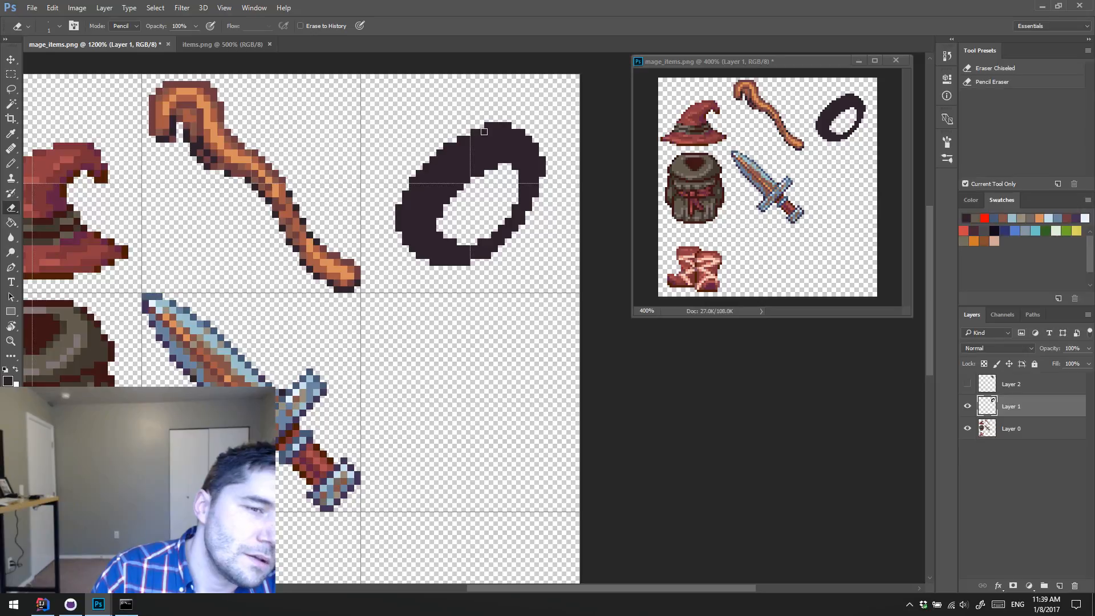
{"action": "key", "text": "b"}
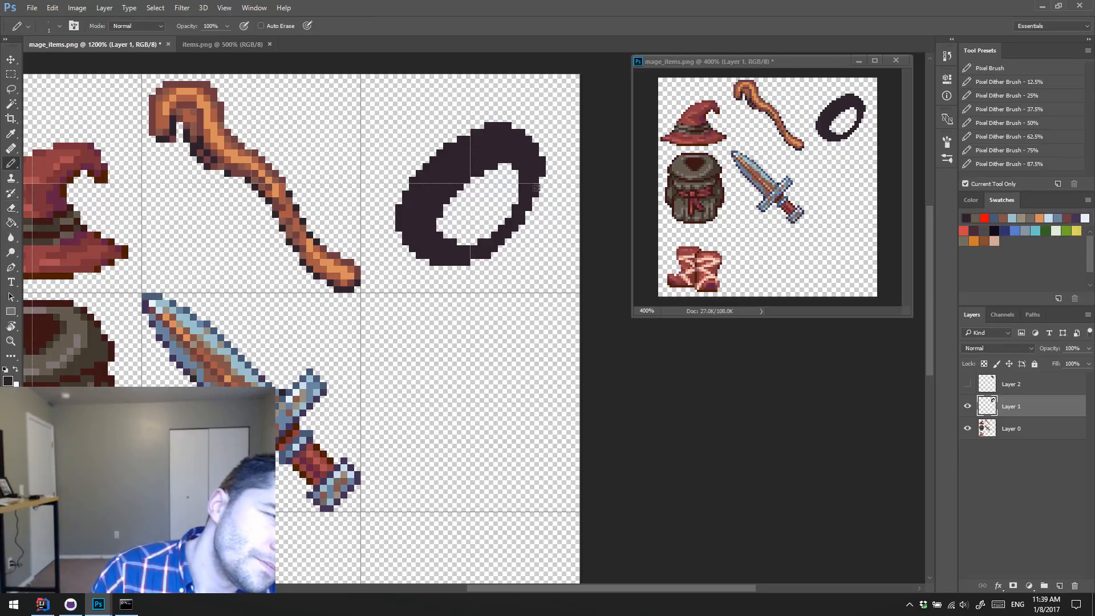
{"action": "key", "text": "e"}
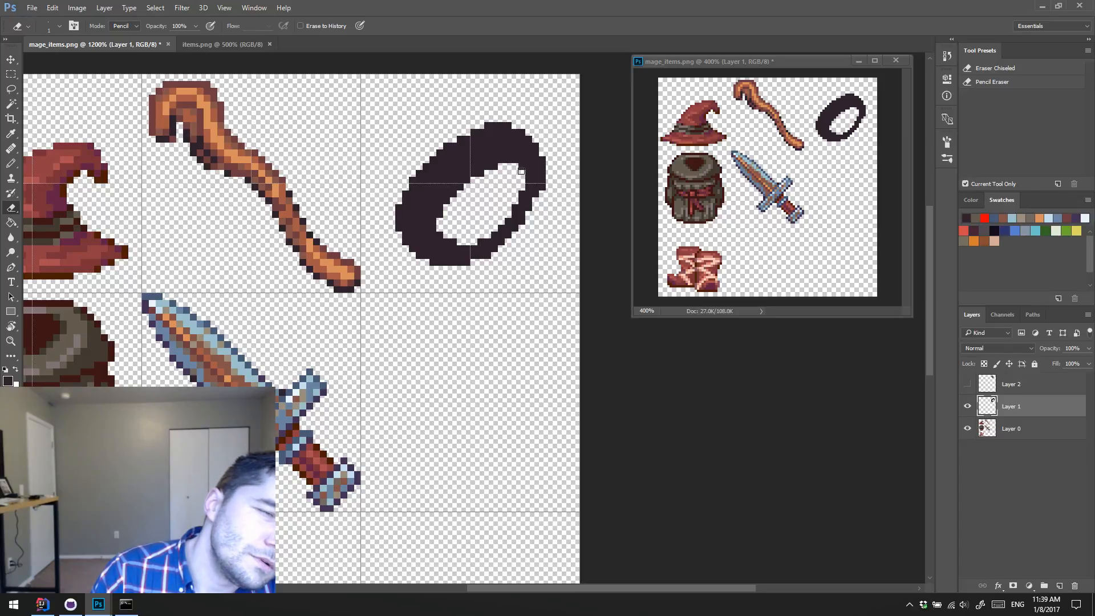
{"action": "key", "text": "b"}
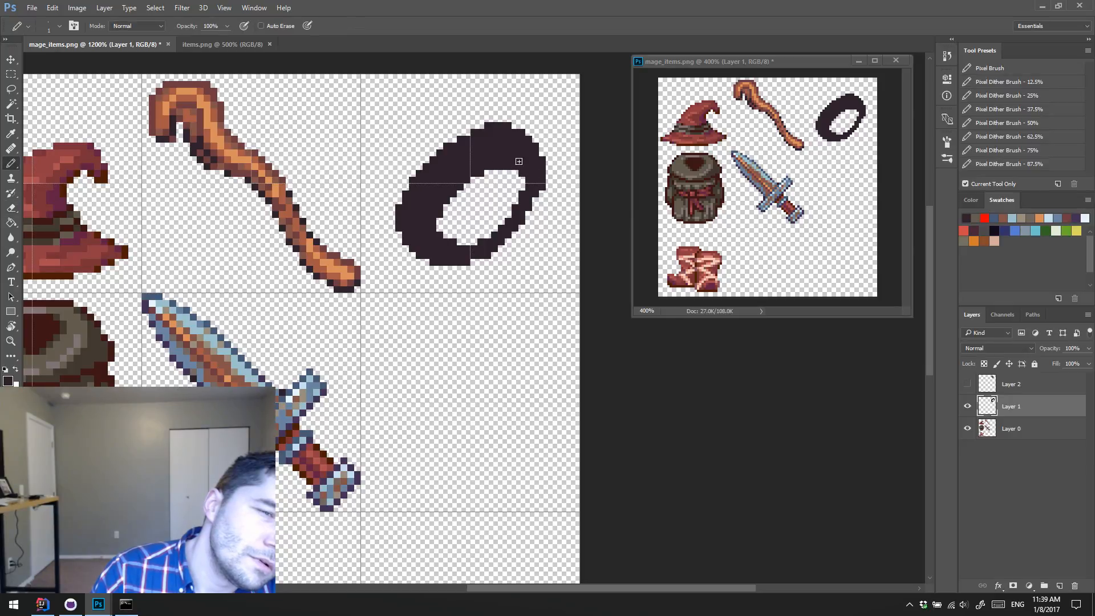
{"action": "key", "text": "e"}
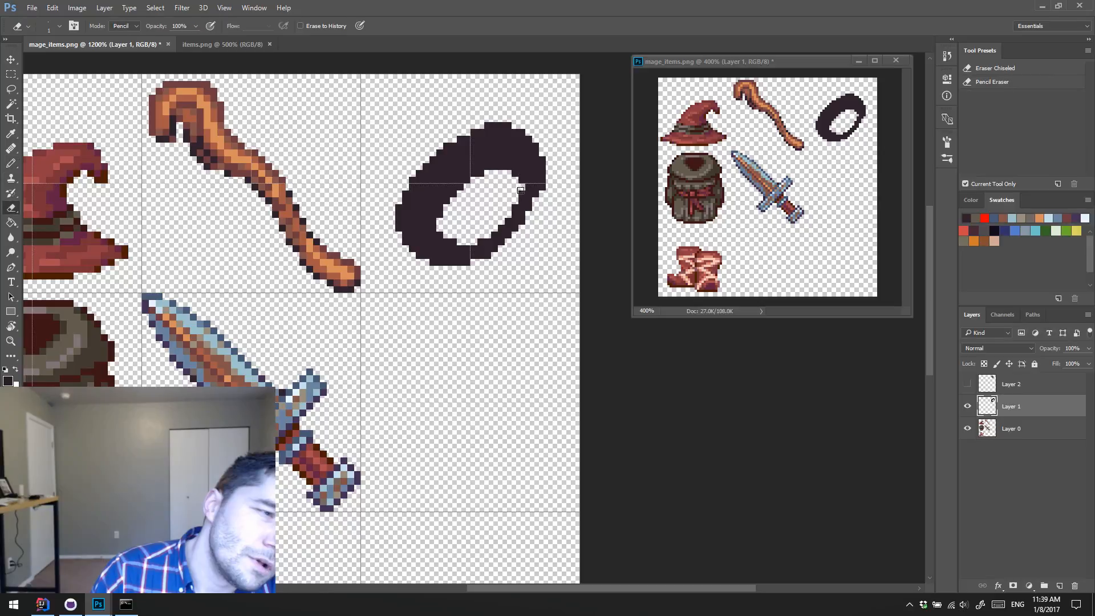
{"action": "key", "text": "b"}
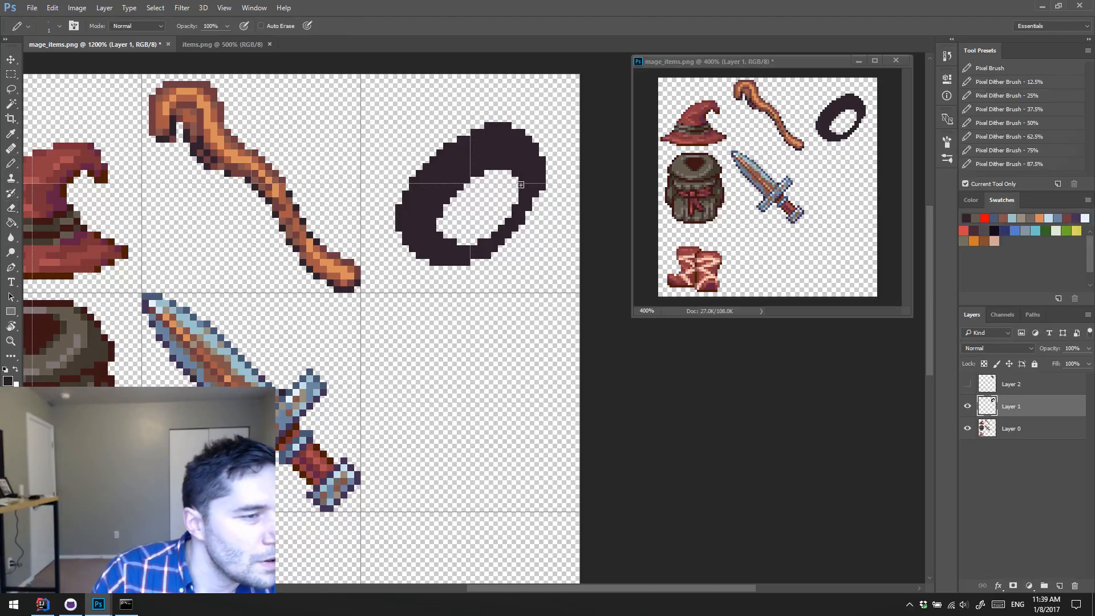
{"action": "key", "text": "e"}
{"action": "key", "text": "b"}
{"action": "key", "text": "e"}
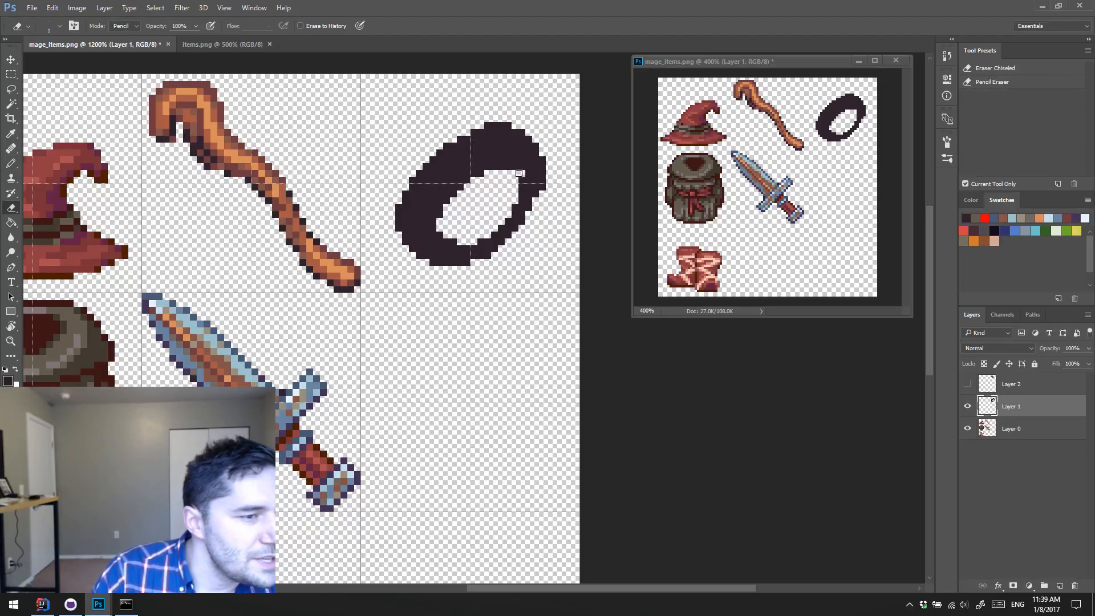
{"action": "key", "text": "b"}
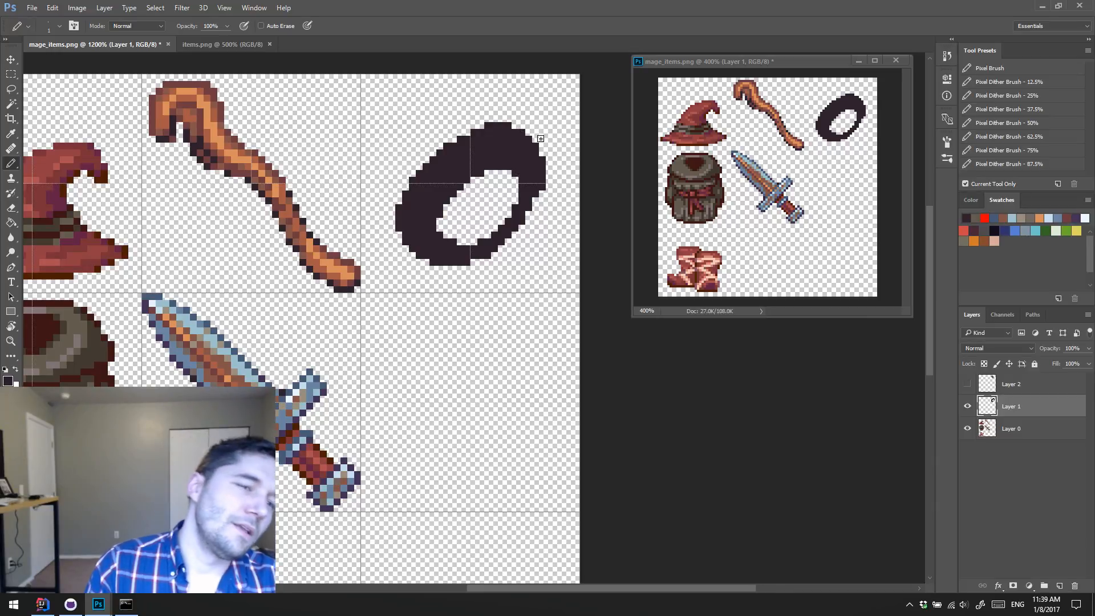
Step: Erase the topmost row of pixels from the ring's outer edge
{"action": "key", "text": "e"}
{"action": "left_click_drag", "start_coordinate": [487, 125], "coordinate": [502, 125]}
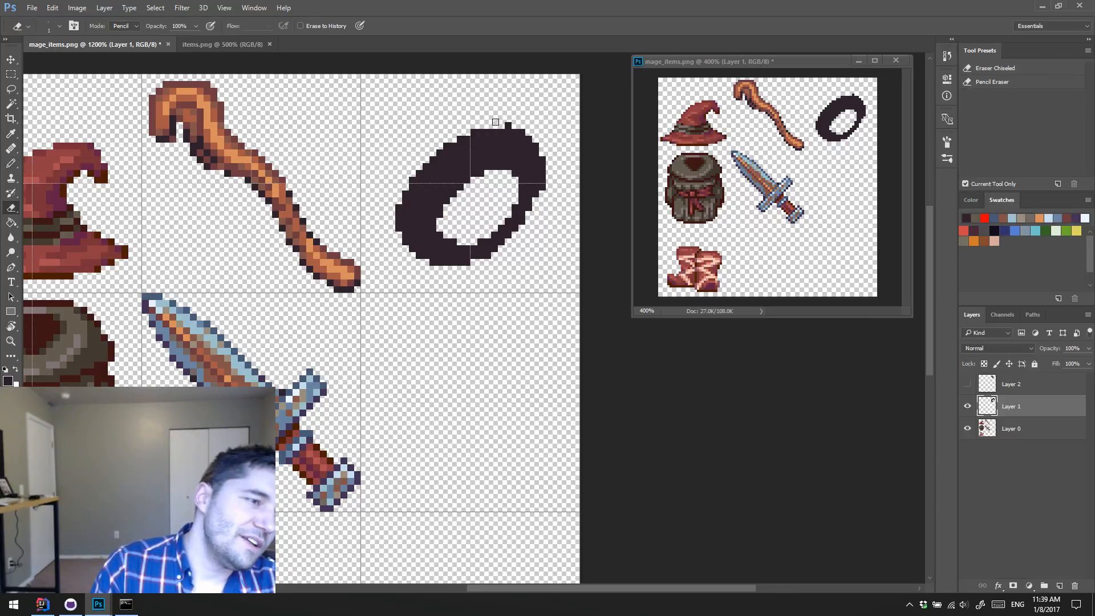
{"action": "left_click", "coordinate": [509, 125]}
Step: Smooth the ring's outer curve by erasing the corner pixels along its upper-right edge
{"action": "key", "text": "b"}
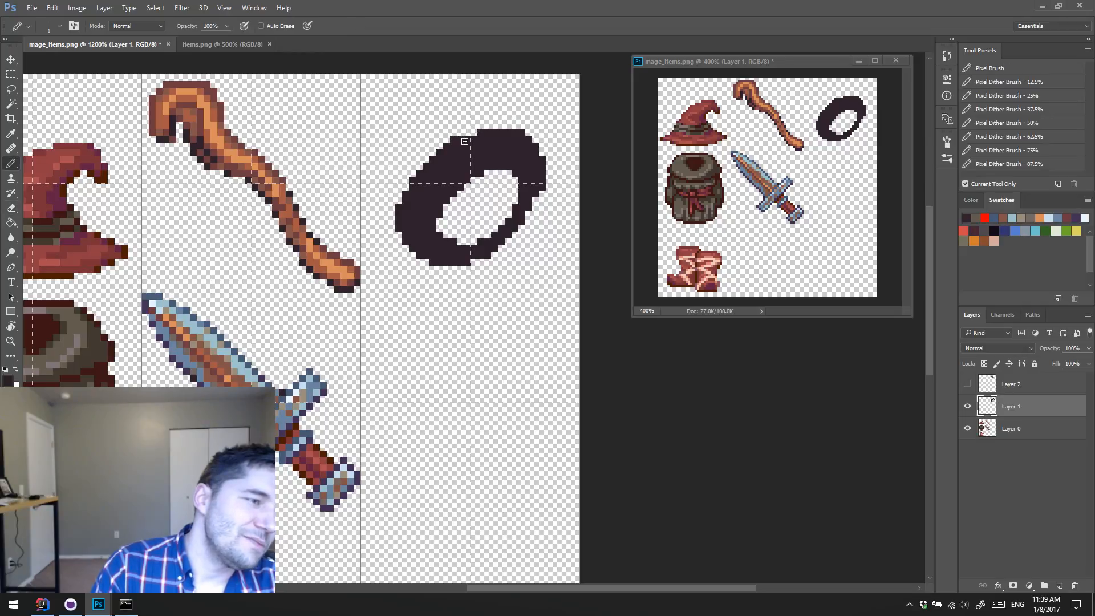
{"action": "key", "text": "e"}
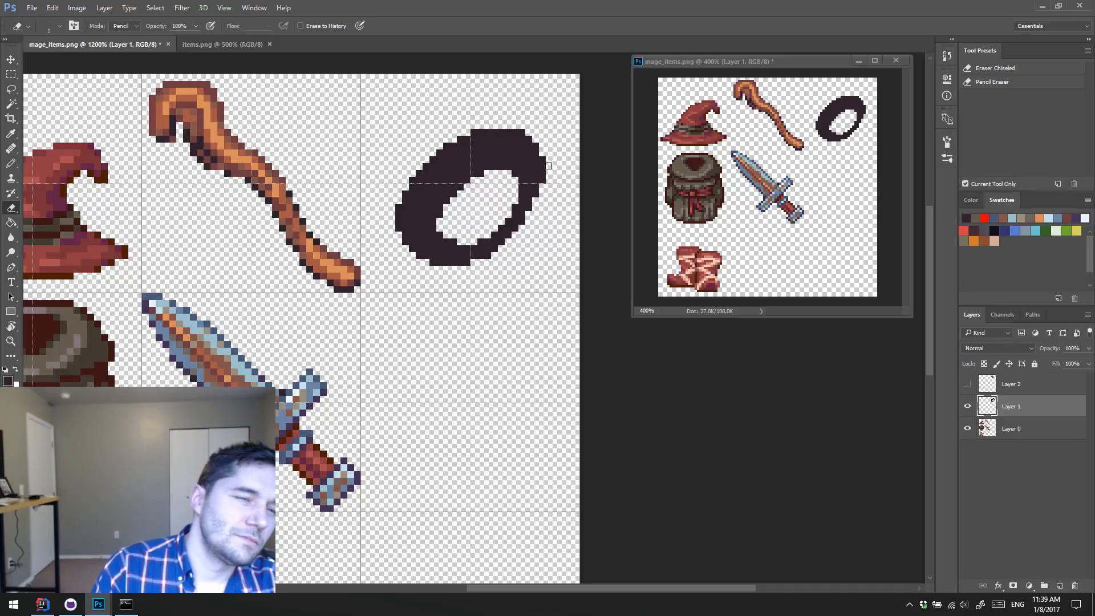
{"action": "key", "text": "b"}
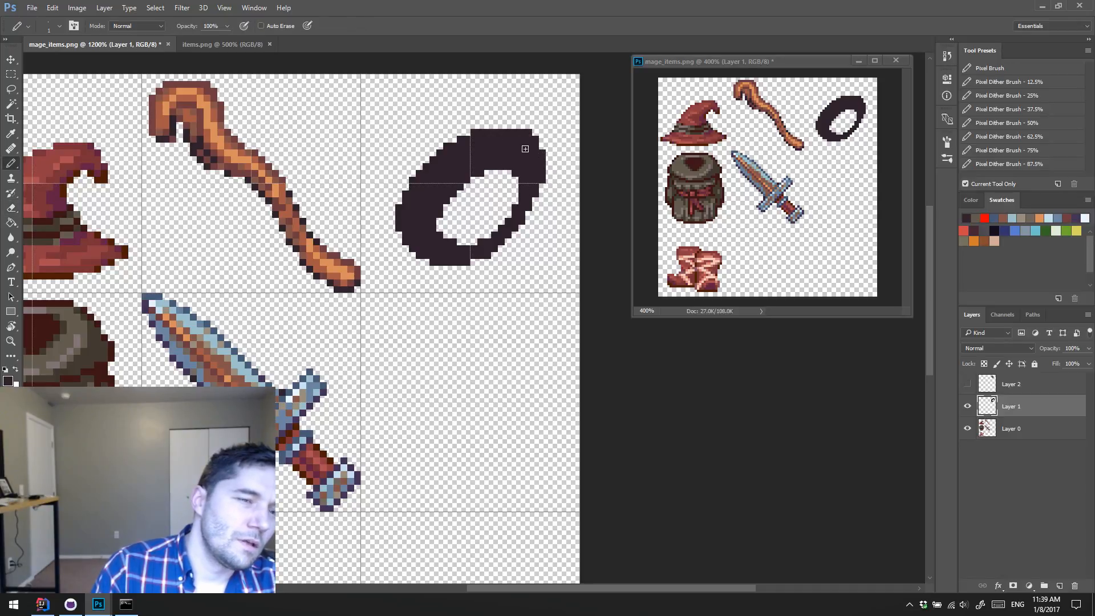
{"action": "key", "text": "e"}
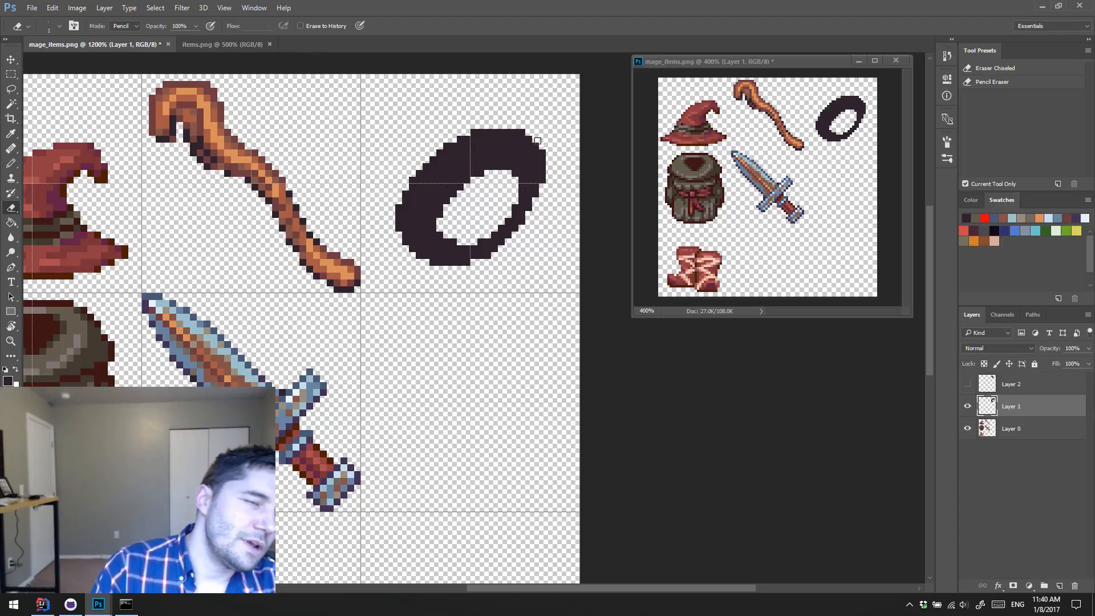
{"action": "left_click_drag", "start_coordinate": [542, 153], "coordinate": [522, 132]}
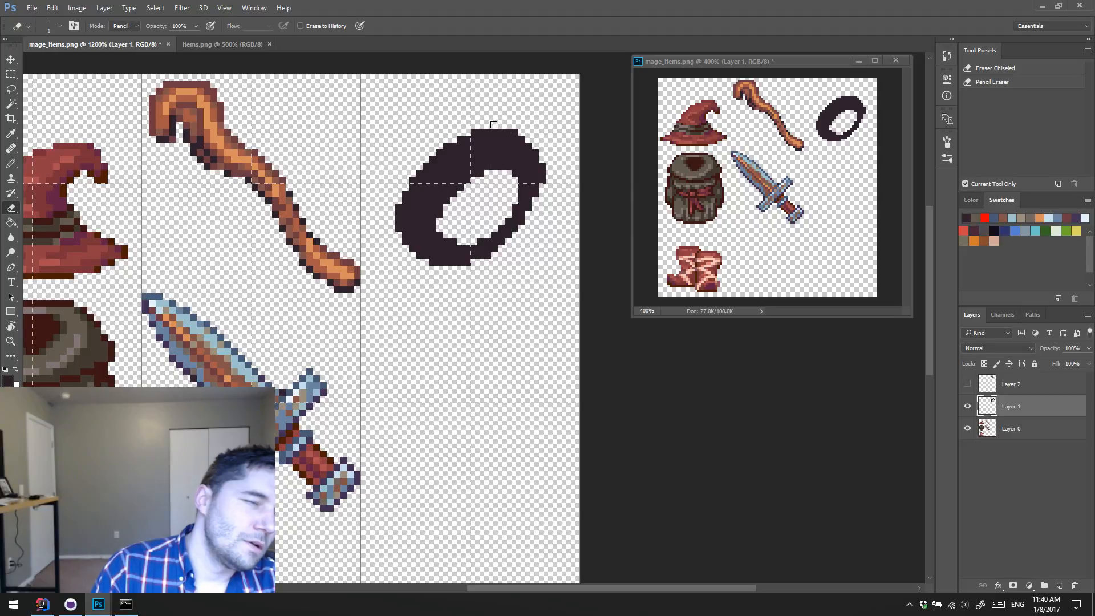
Step: Delete the ring's lower-left half along the tile's diagonal using a Polygonal Lasso selection, and clear the selection
{"action": "key", "text": "l"}
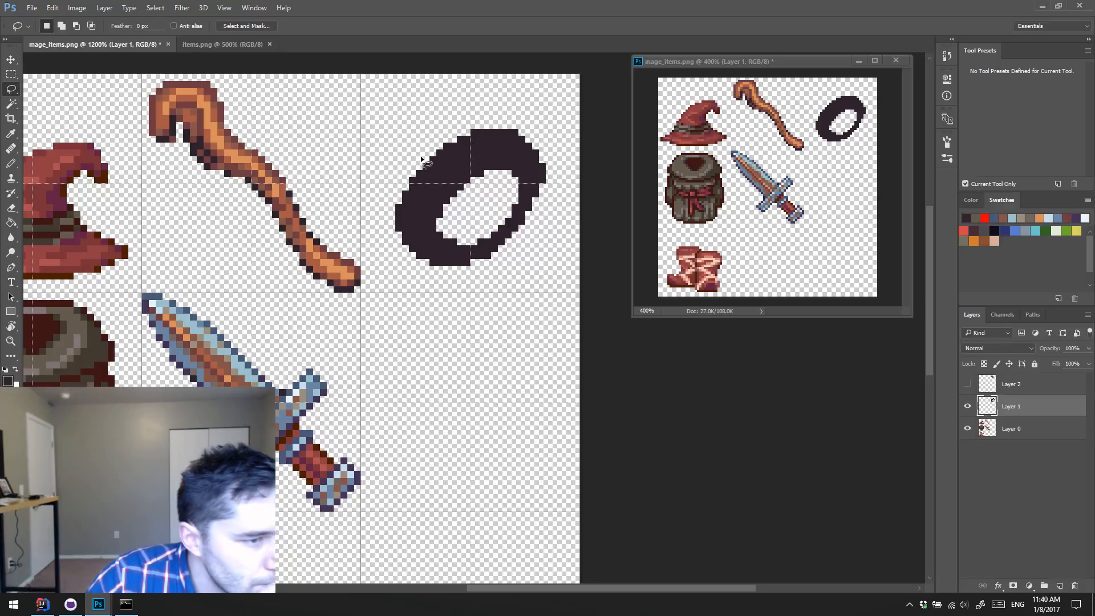
{"action": "key", "text": "shift+l"}
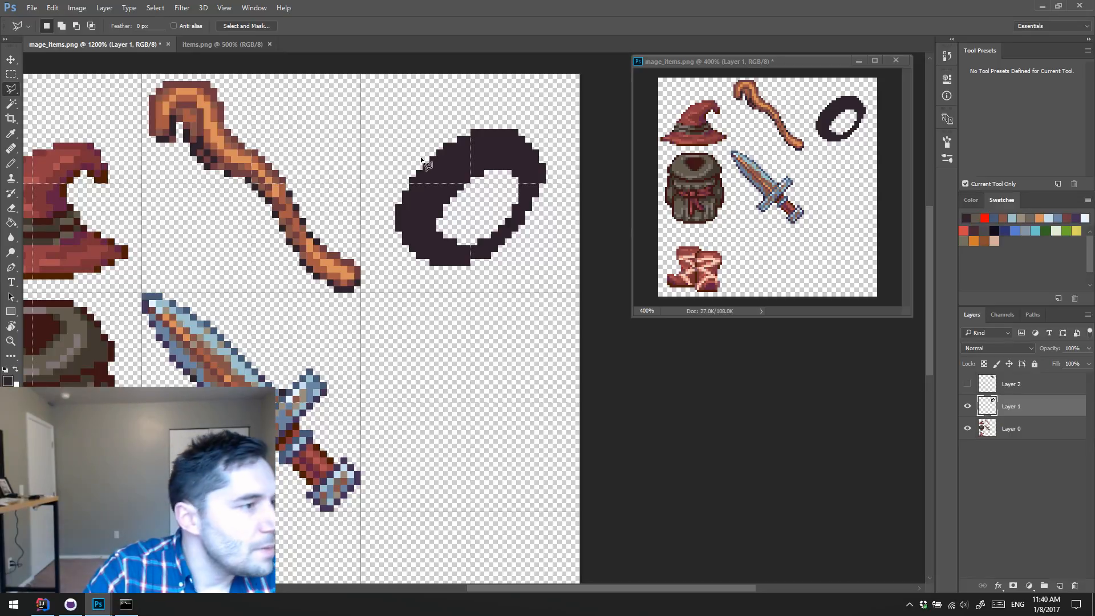
{"action": "left_click", "coordinate": [362, 76]}
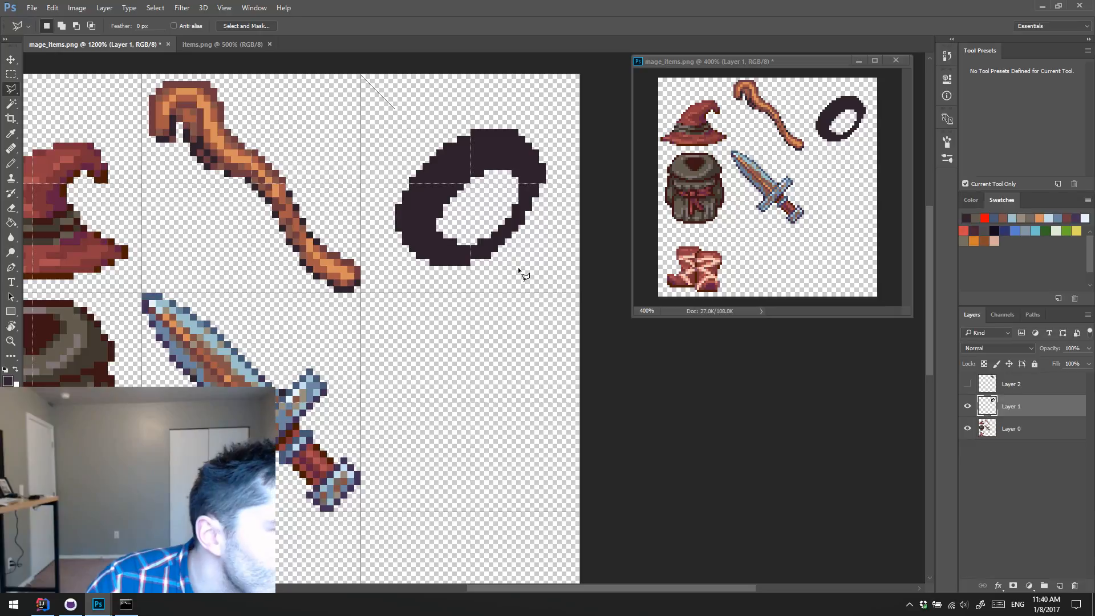
{"action": "left_click", "coordinate": [581, 295]}
{"action": "left_click", "coordinate": [378, 292]}
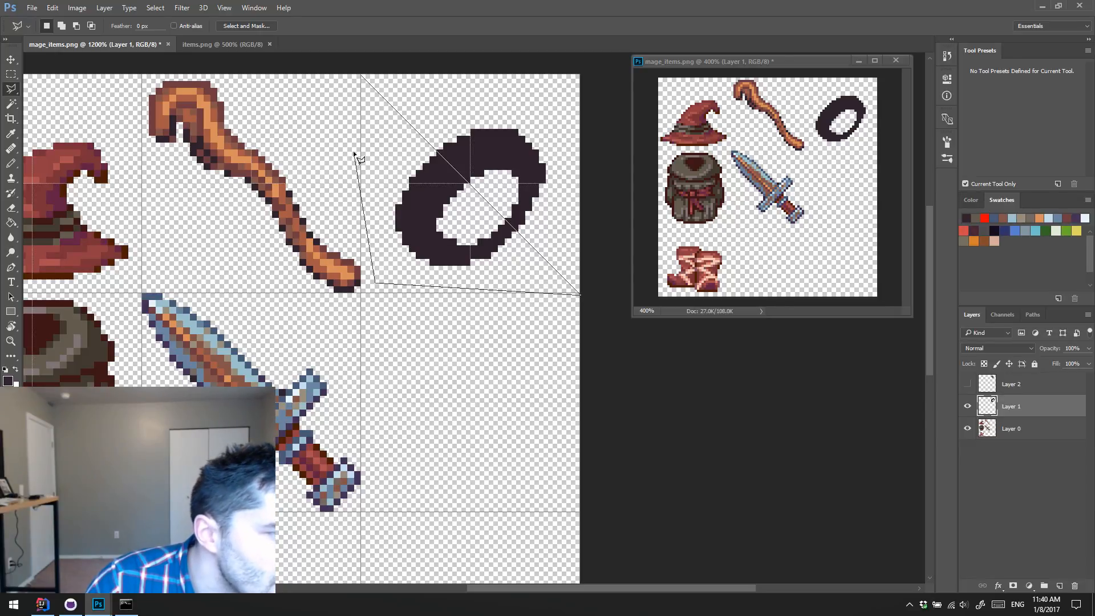
{"action": "left_click", "coordinate": [362, 76]}
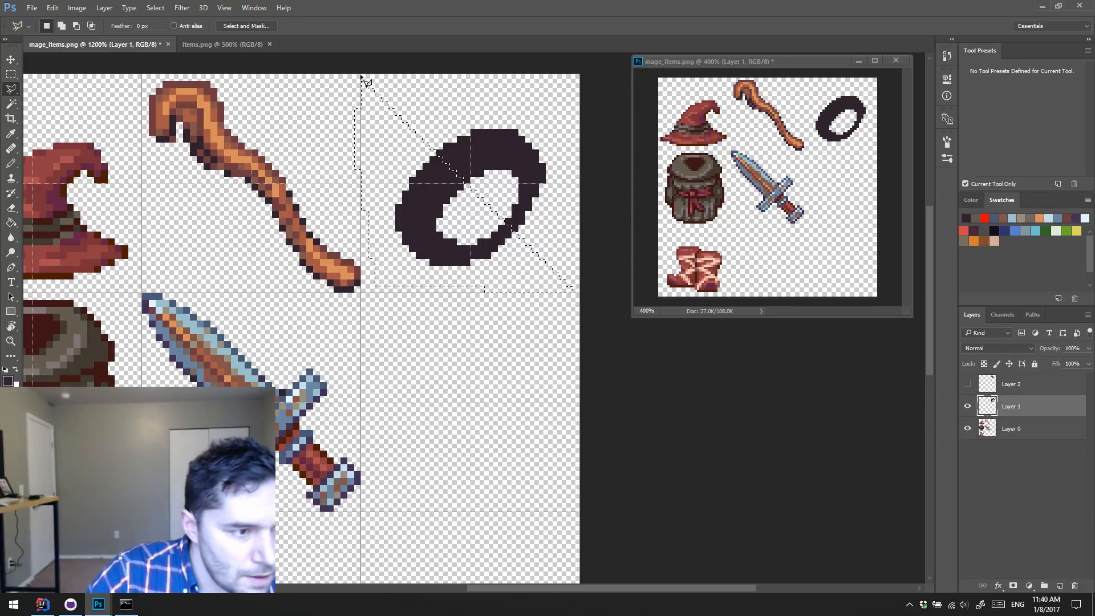
{"action": "key", "text": "Delete"}
{"action": "key", "text": "ctrl+d"}
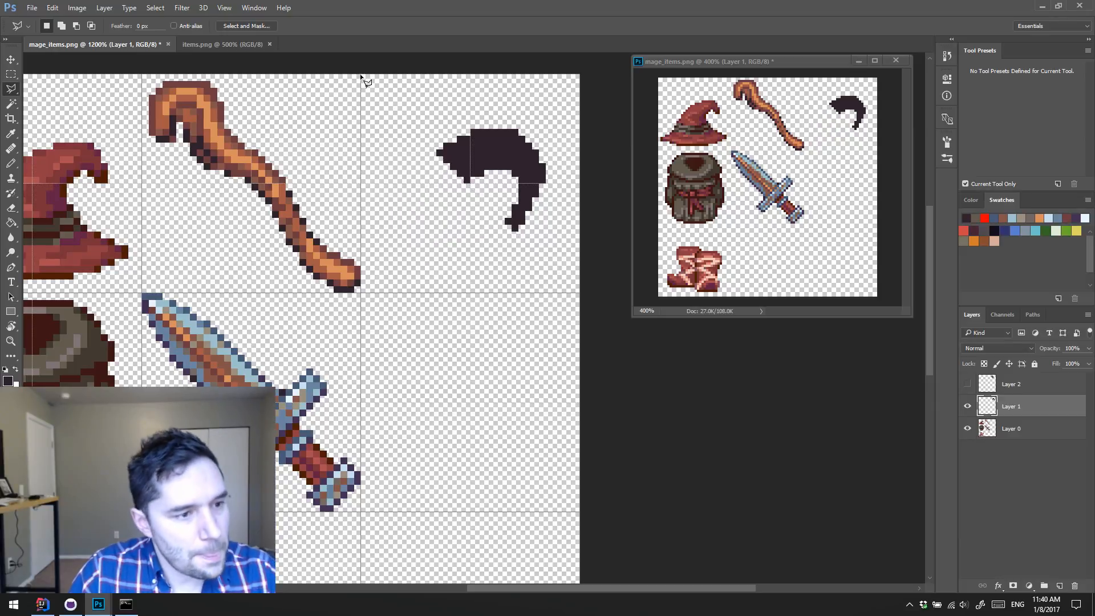
Step: Copy the remaining half of the ring to a new layer from a rectangular selection and flip the copy horizontally
{"action": "key", "text": "m"}
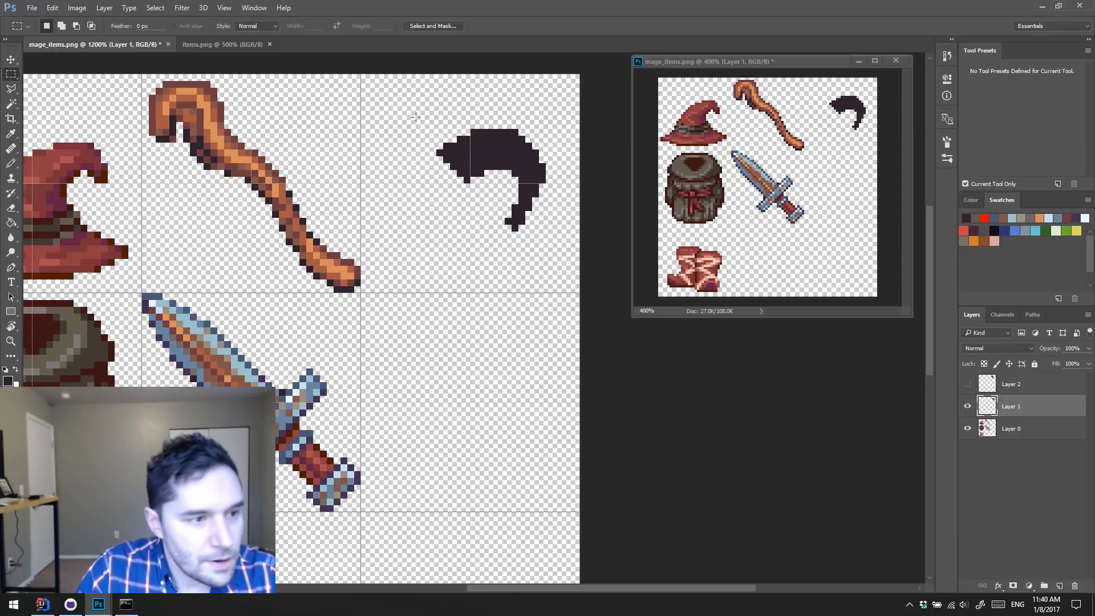
{"action": "left_click_drag", "start_coordinate": [422, 116], "coordinate": [542, 244]}
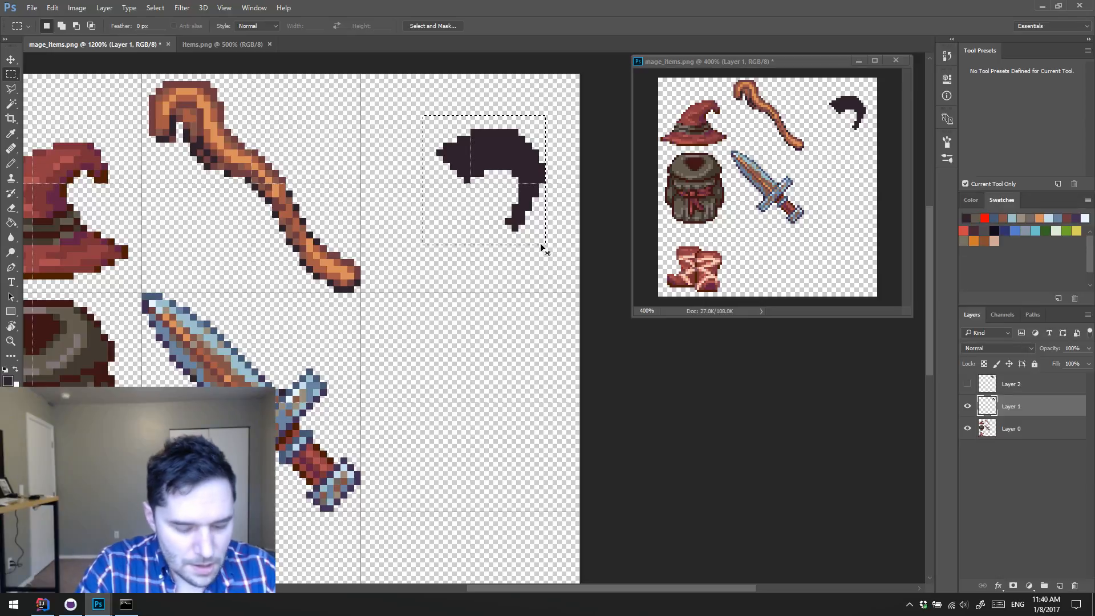
{"action": "key", "text": "ctrl+j"}
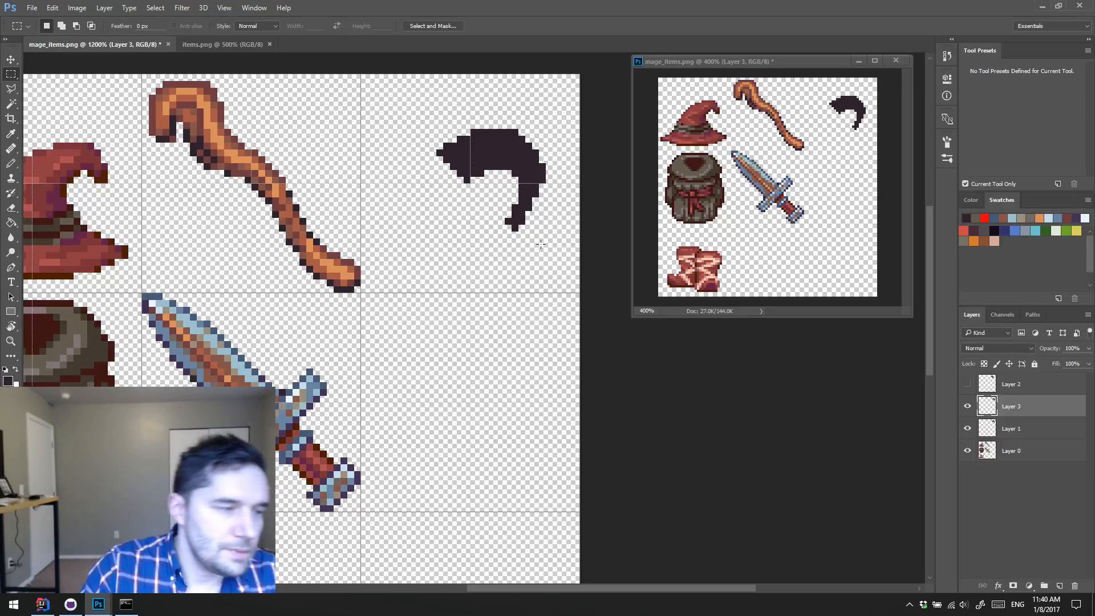
{"action": "left_click", "coordinate": [59, 6]}
{"action": "mouse_move", "coordinate": [139, 241]}
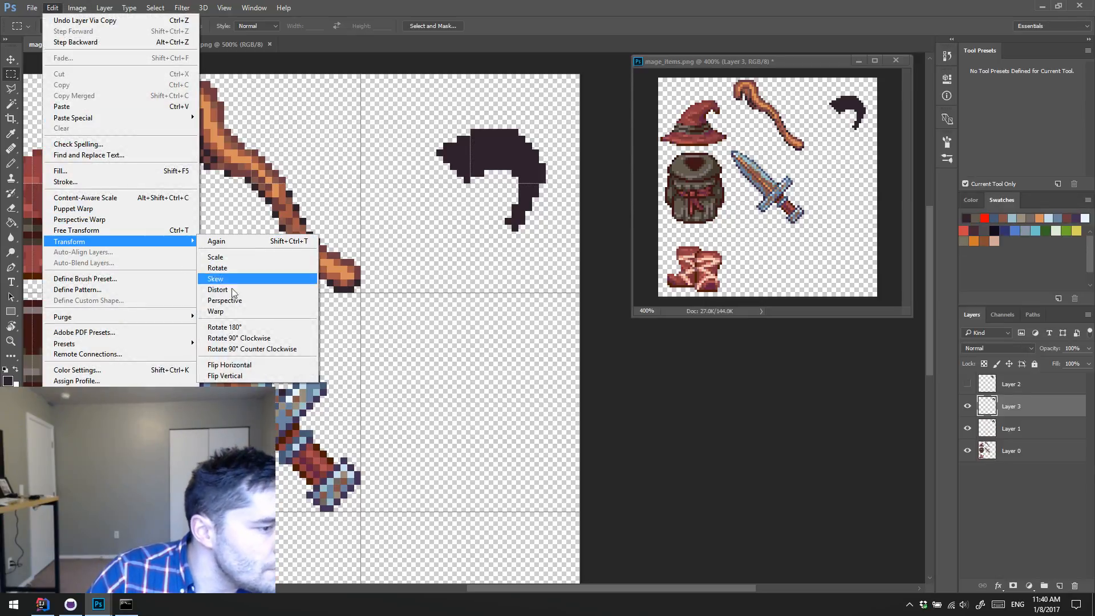
{"action": "left_click", "coordinate": [246, 365]}
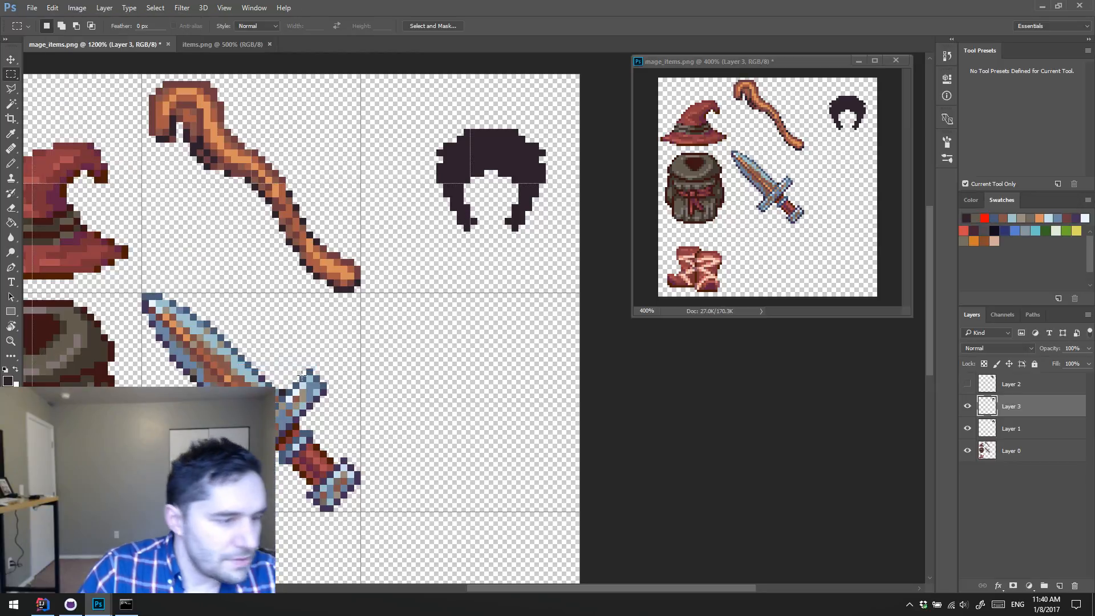
Step: Rotate the flipped half toward the lower left, move it into place to complete the ring, and merge it into Layer 1
{"action": "key", "text": "ctrl+t"}
{"action": "left_click_drag", "start_coordinate": [570, 311], "coordinate": [641, 150]}
{"action": "key", "text": "Return"}
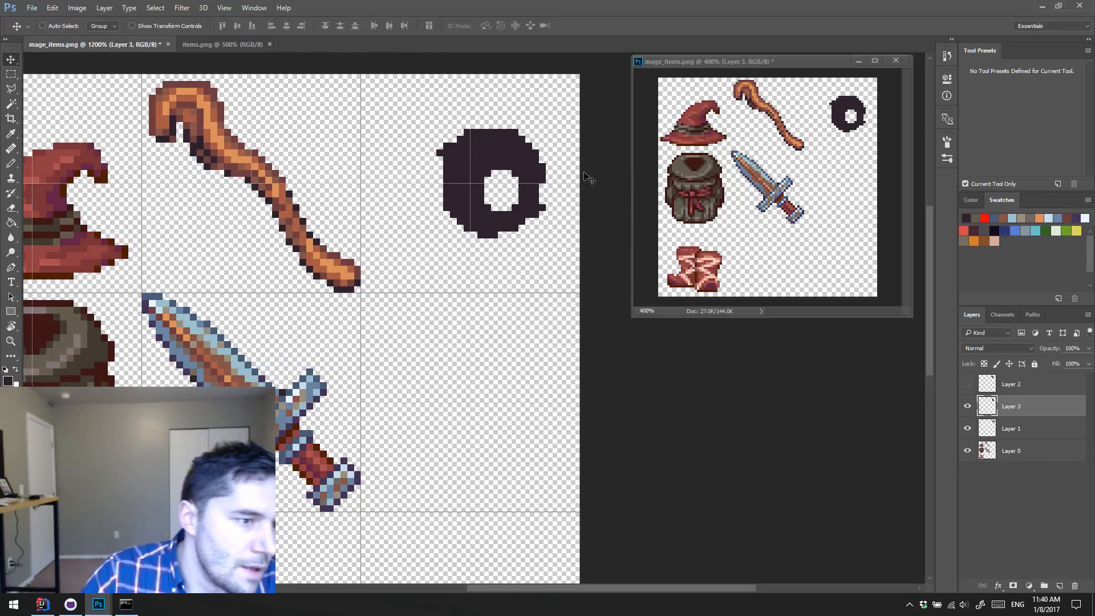
{"action": "left_click_drag", "start_coordinate": [561, 175], "coordinate": [527, 203]}
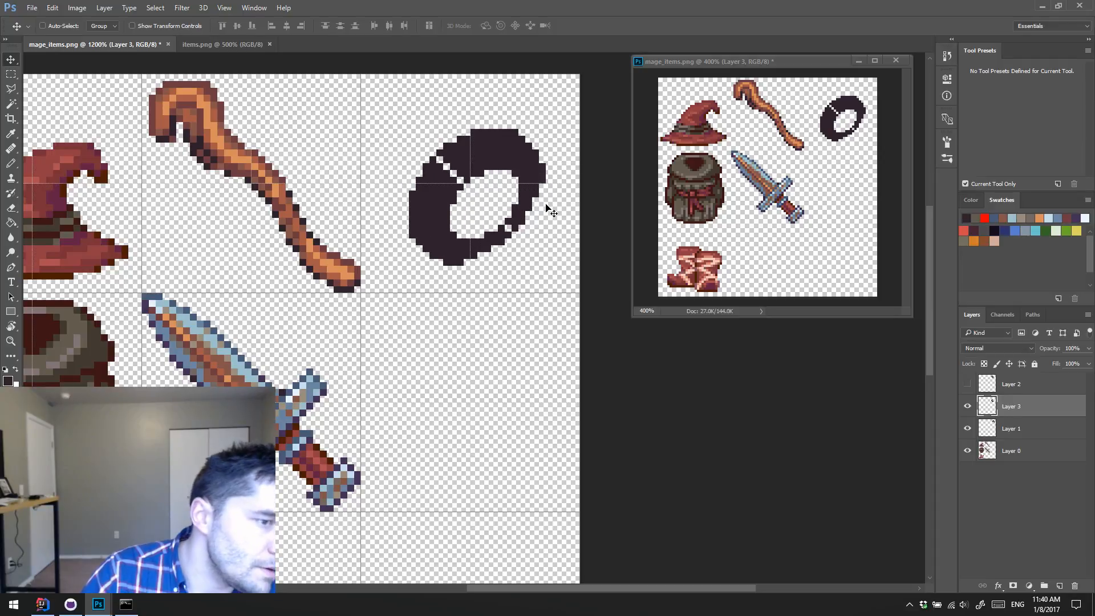
{"action": "key", "text": "ctrl+e"}
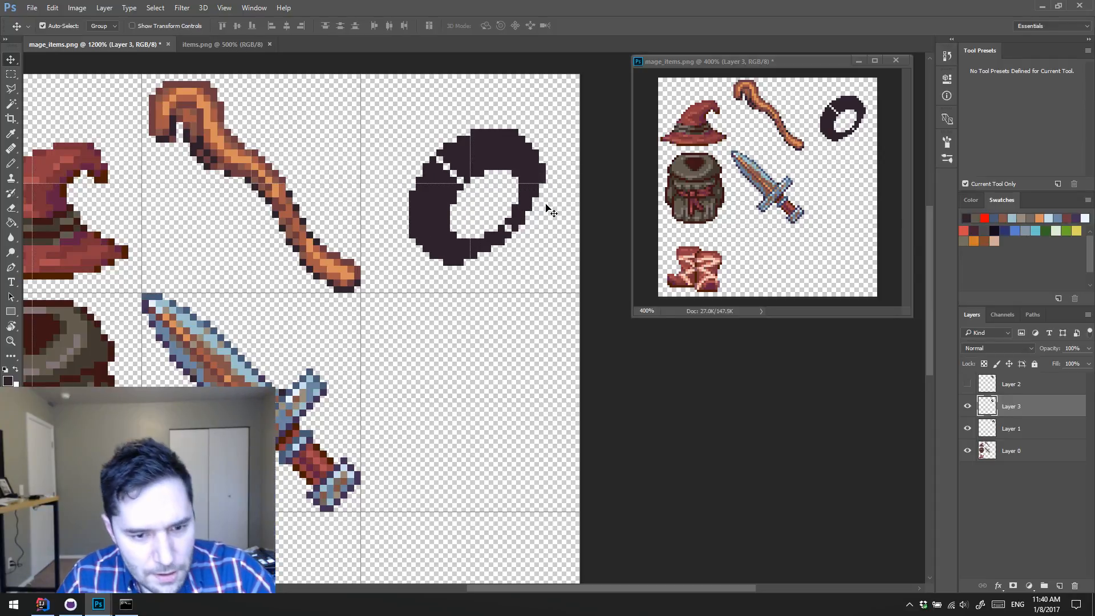
Step: Fill the seams between the ring's two halves with dark pixels and add pixels to round its upper-right outer corner
{"action": "key", "text": "b"}
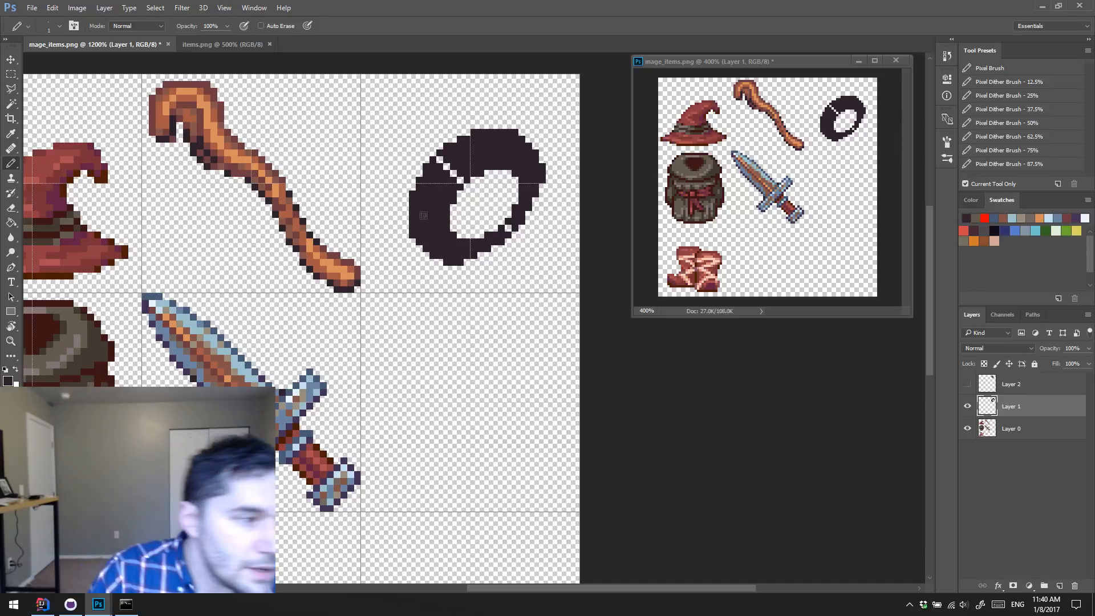
{"action": "left_click_drag", "start_coordinate": [459, 176], "coordinate": [444, 160]}
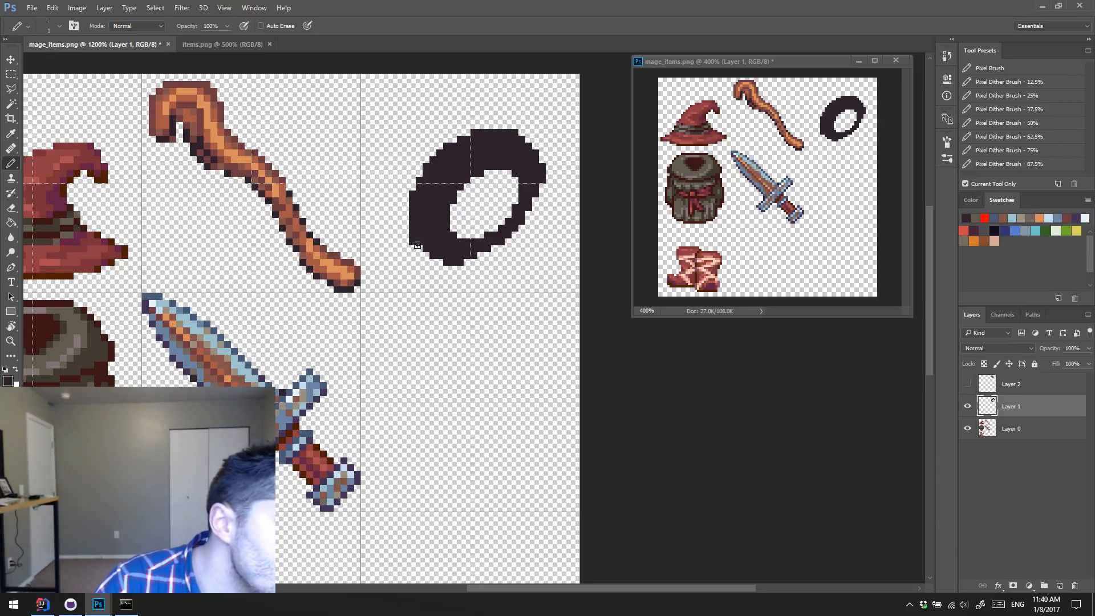
{"action": "left_click", "coordinate": [526, 141]}
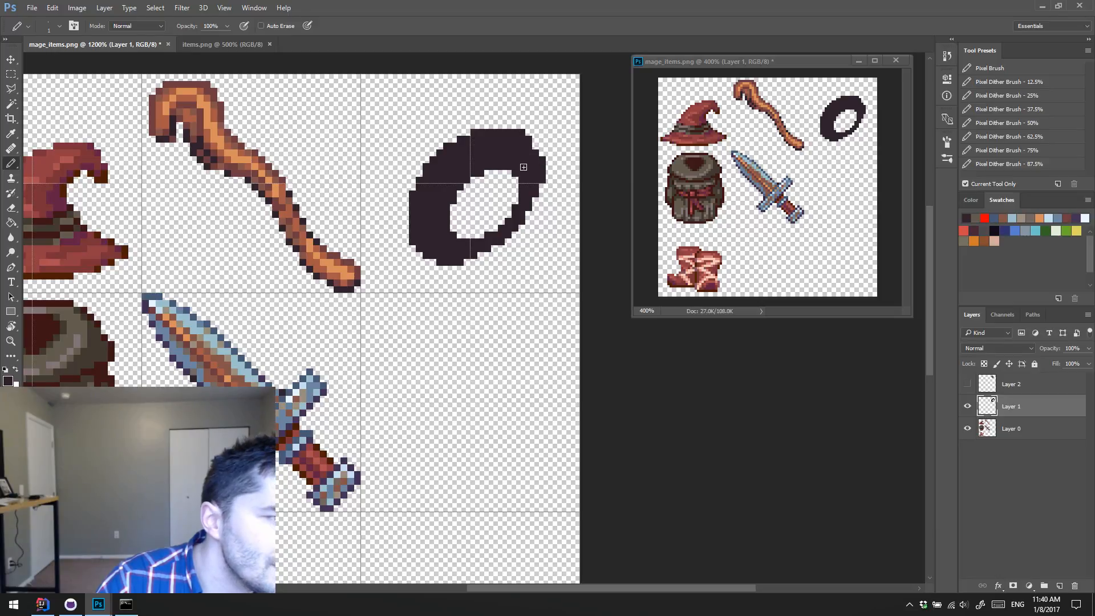
{"action": "left_click", "coordinate": [535, 142]}
Step: Refine the lower-right inner edge of the ring's hole by painting and erasing dark pixels
{"action": "key", "text": "e"}
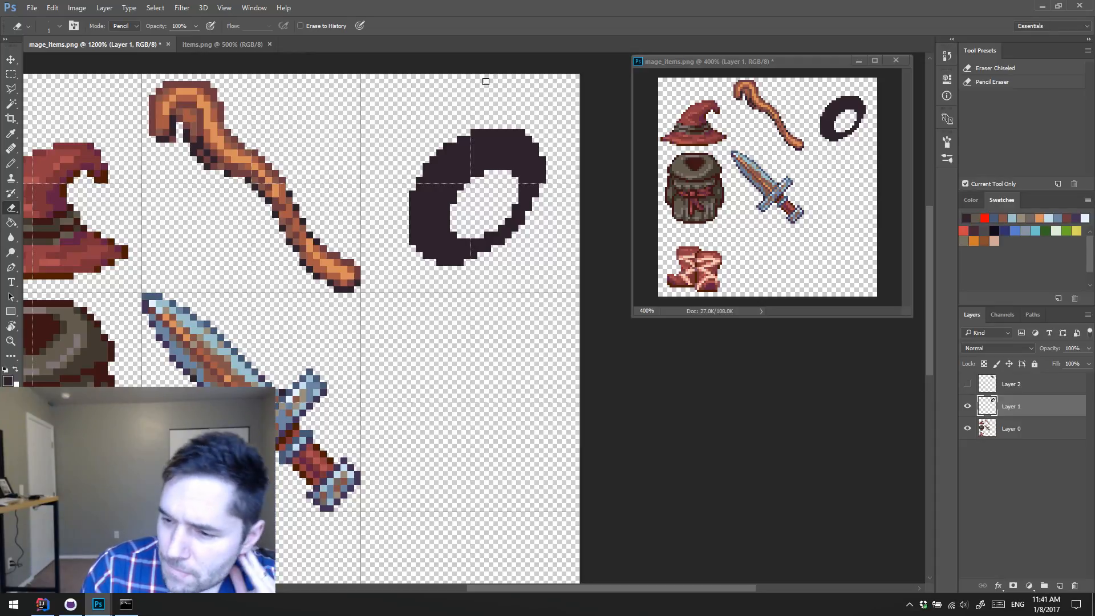
{"action": "key", "text": "b"}
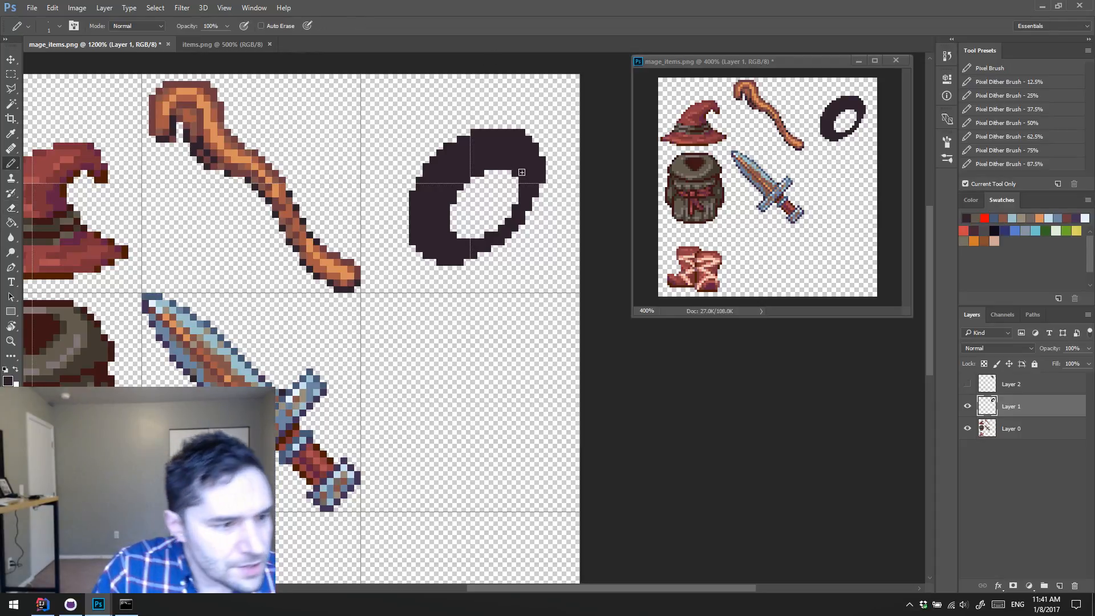
{"action": "left_click", "coordinate": [497, 239], "text": "alt"}
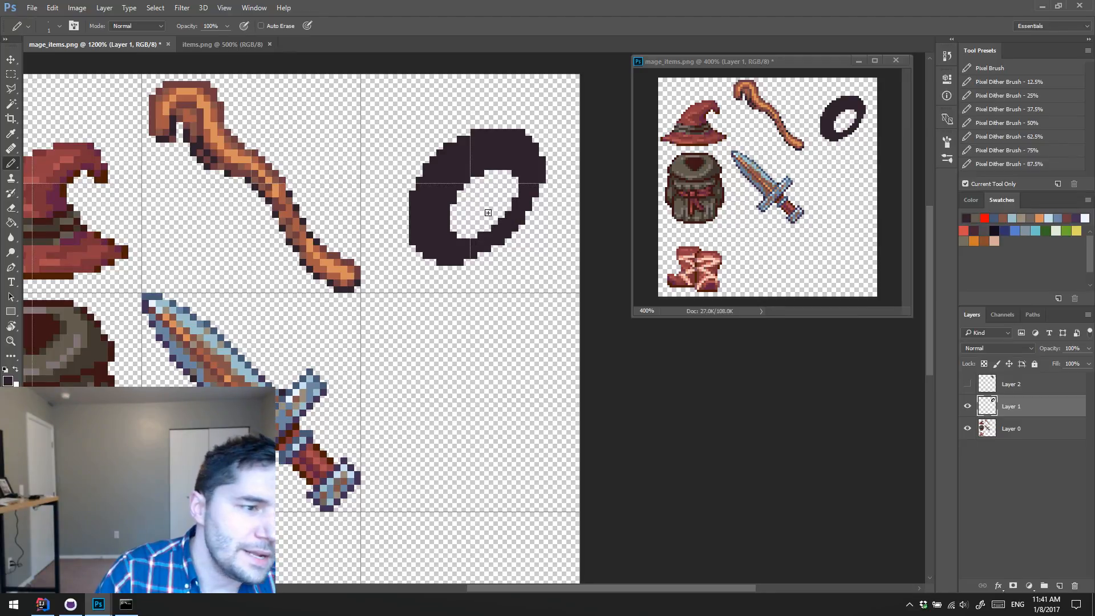
{"action": "mouse_move", "coordinate": [473, 240]}
{"action": "left_mouse_down"}
{"action": "mouse_move", "coordinate": [524, 196]}
{"action": "mouse_move", "coordinate": [499, 220]}
{"action": "mouse_move", "coordinate": [515, 195]}
{"action": "left_mouse_up"}
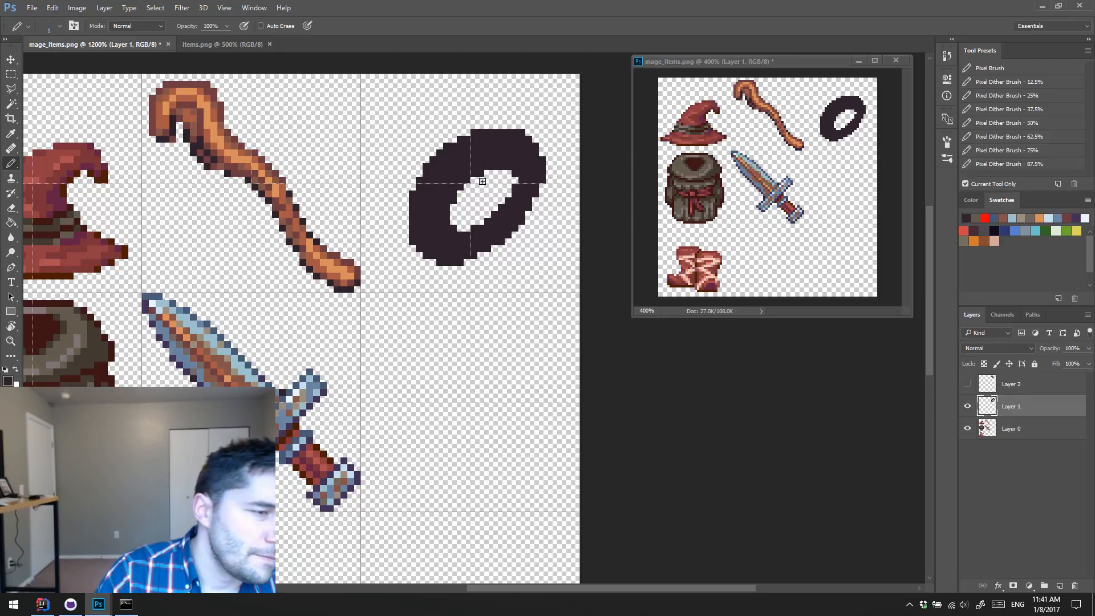
{"action": "key", "text": "e"}
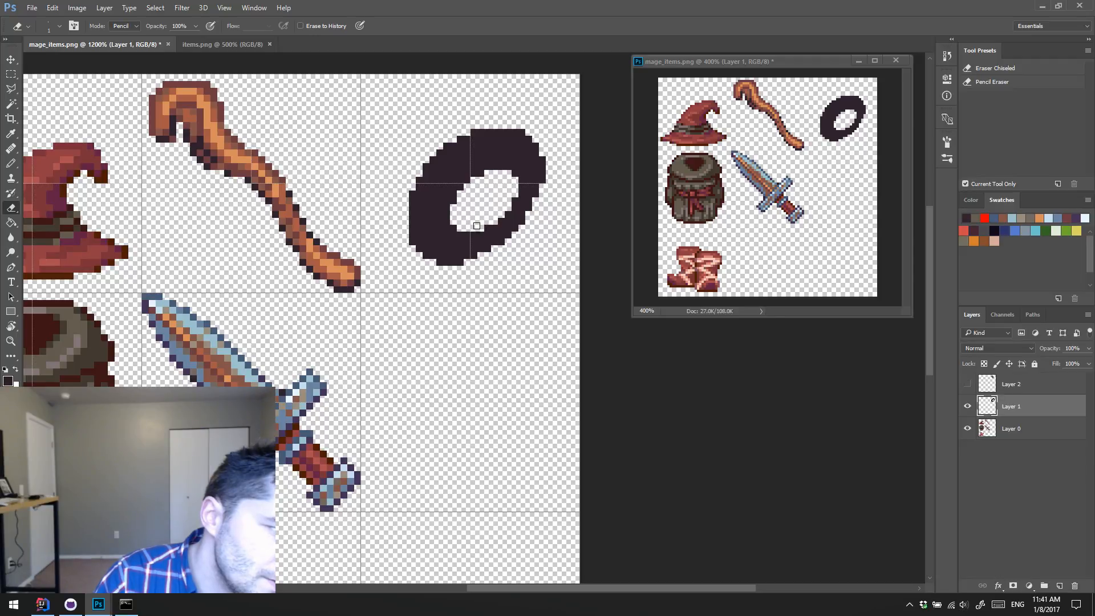
Step: Paint a grey-brown highlight line around the ring's inner rim, from the upper right around to the bottom
{"action": "key", "text": "b"}
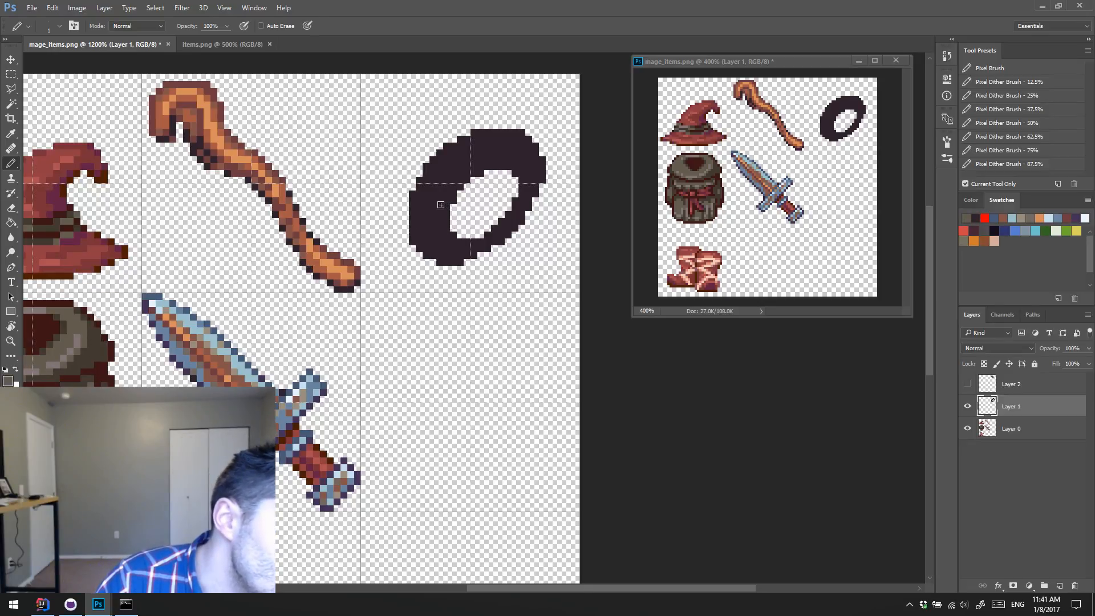
{"action": "mouse_move", "coordinate": [441, 205]}
{"action": "left_mouse_down"}
{"action": "mouse_move", "coordinate": [471, 165]}
{"action": "mouse_move", "coordinate": [463, 179]}
{"action": "mouse_move", "coordinate": [505, 162]}
{"action": "mouse_move", "coordinate": [537, 184]}
{"action": "left_mouse_up"}
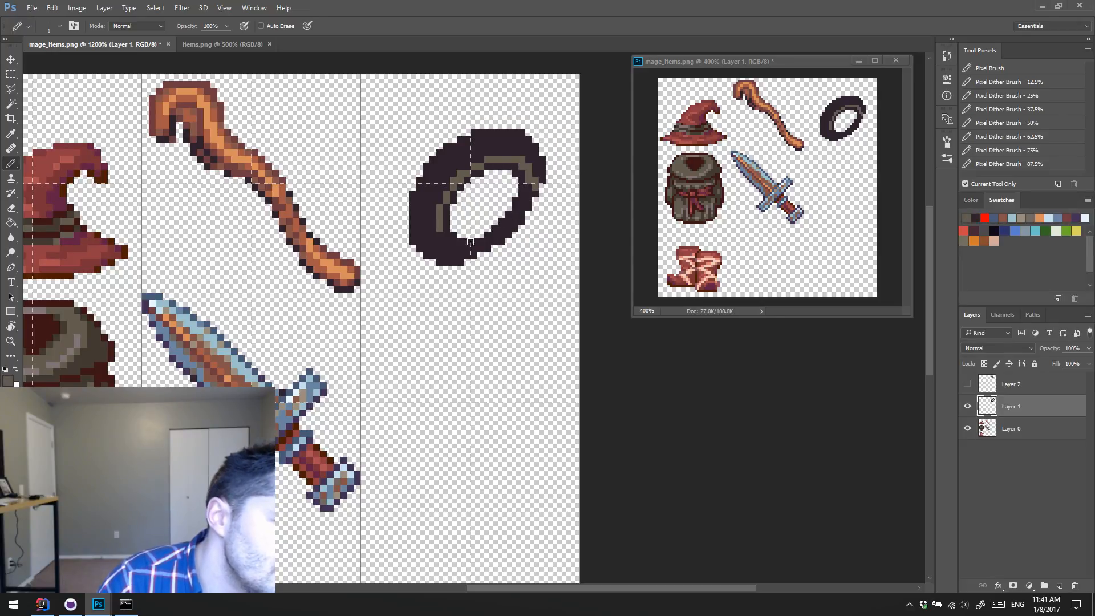
{"action": "left_click_drag", "start_coordinate": [446, 242], "coordinate": [472, 249]}
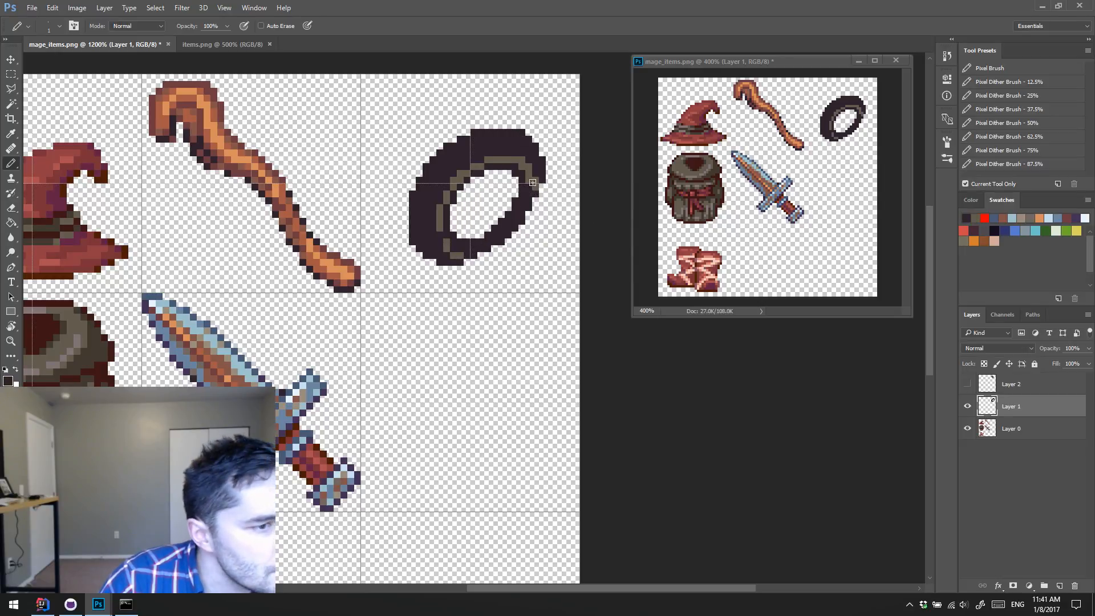
{"action": "left_click", "coordinate": [473, 175], "text": "alt"}
Step: Paint a grey-brown highlight along the ring's outer edge, from the left side over the top to the upper right
{"action": "mouse_move", "coordinate": [418, 201]}
{"action": "left_mouse_down"}
{"action": "mouse_move", "coordinate": [450, 153]}
{"action": "mouse_move", "coordinate": [529, 140]}
{"action": "left_mouse_up"}
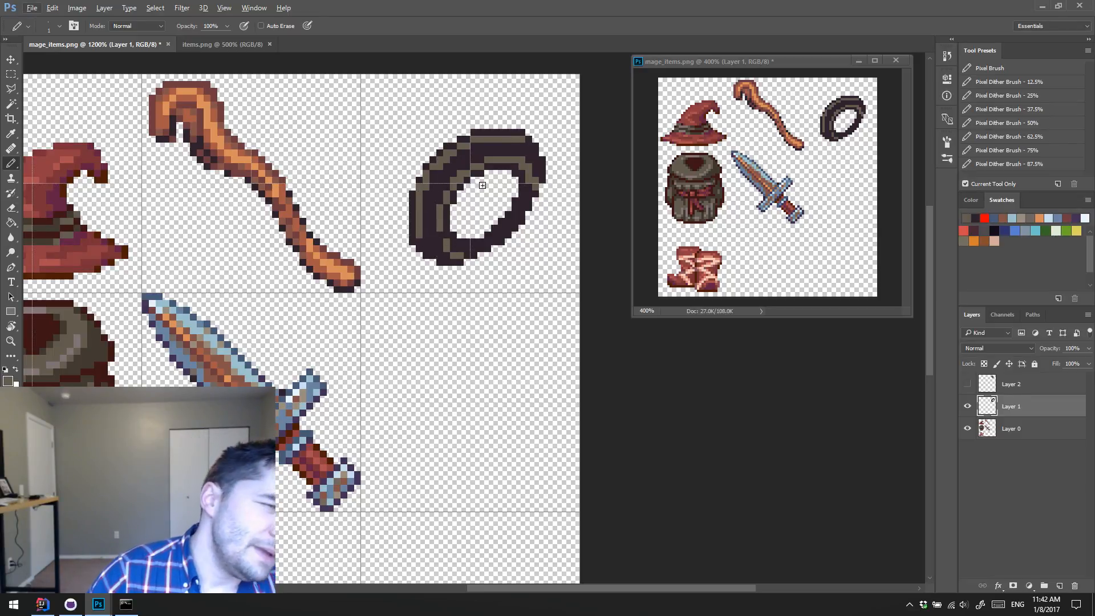
{"action": "key", "text": "e"}
{"action": "key", "text": "Escape"}
{"action": "key", "text": "Escape"}
{"action": "key", "text": "b"}
{"action": "mouse_move", "coordinate": [522, 132]}
{"action": "left_mouse_down"}
{"action": "mouse_move", "coordinate": [548, 160]}
{"action": "mouse_move", "coordinate": [526, 124]}
{"action": "mouse_move", "coordinate": [549, 156]}
{"action": "mouse_move", "coordinate": [530, 141]}
{"action": "left_mouse_up"}
Step: Trim the ring's outline by erasing its lower-left corner pixels, its bottom row and its rightmost column
{"action": "key", "text": "e"}
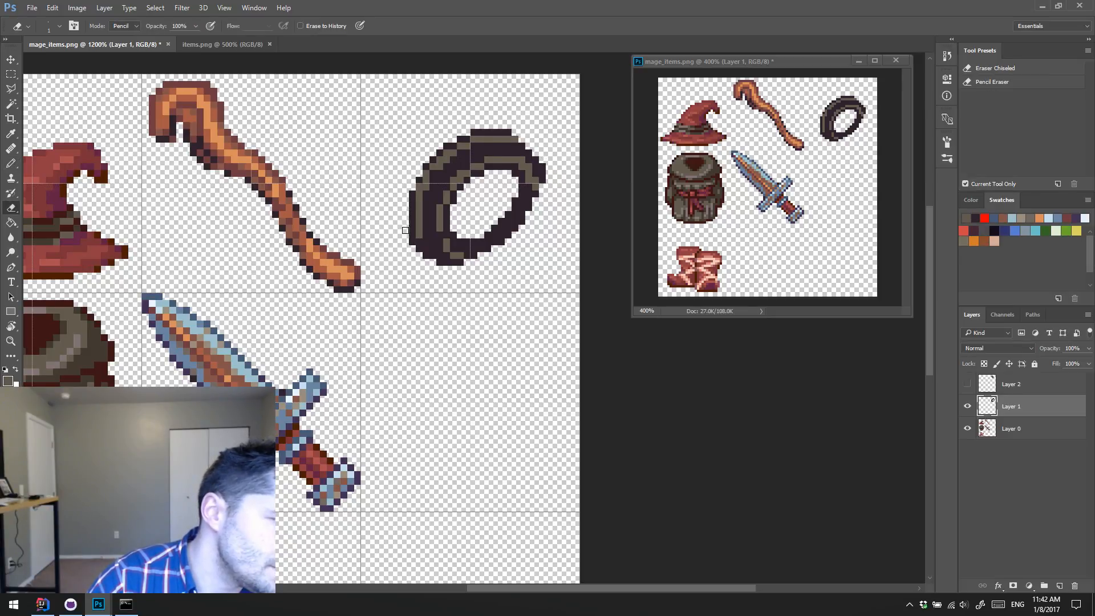
{"action": "left_click", "coordinate": [422, 252]}
{"action": "left_click", "coordinate": [440, 263]}
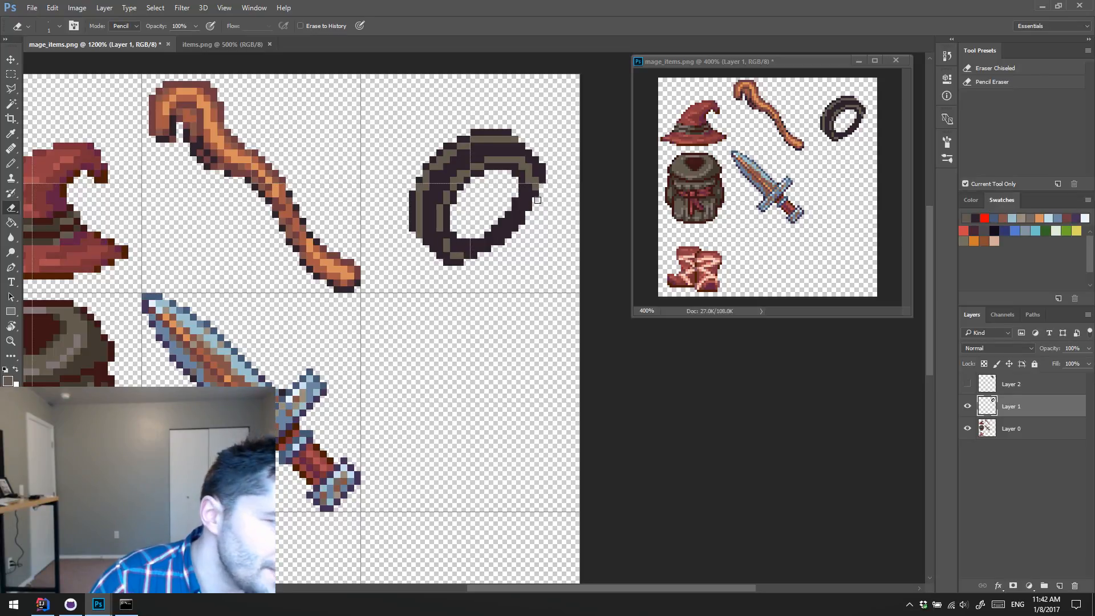
{"action": "key", "text": "b"}
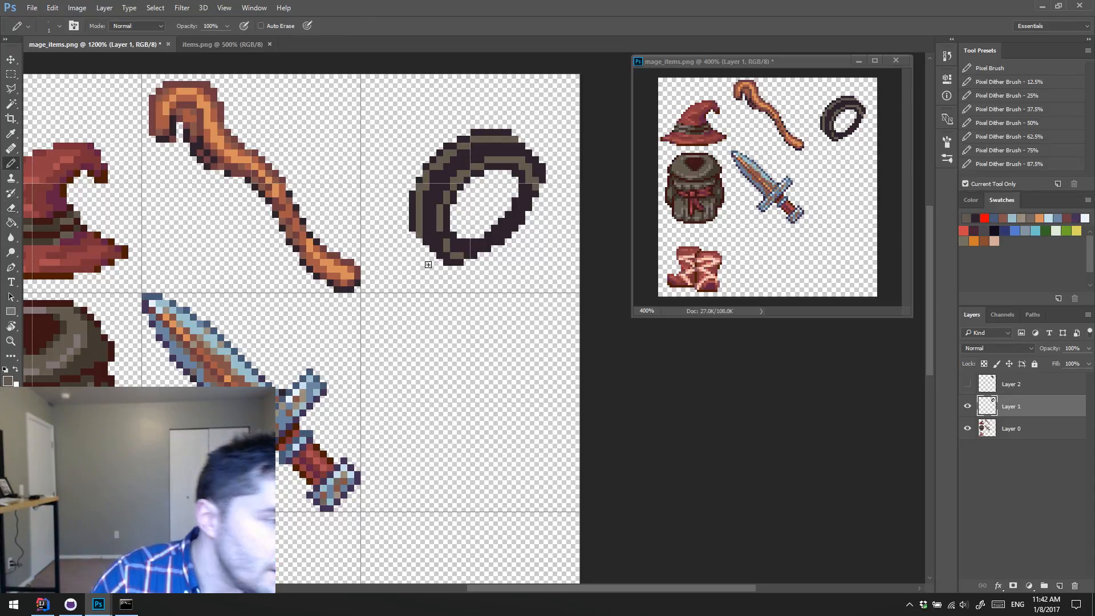
{"action": "left_click", "coordinate": [465, 244], "text": "alt"}
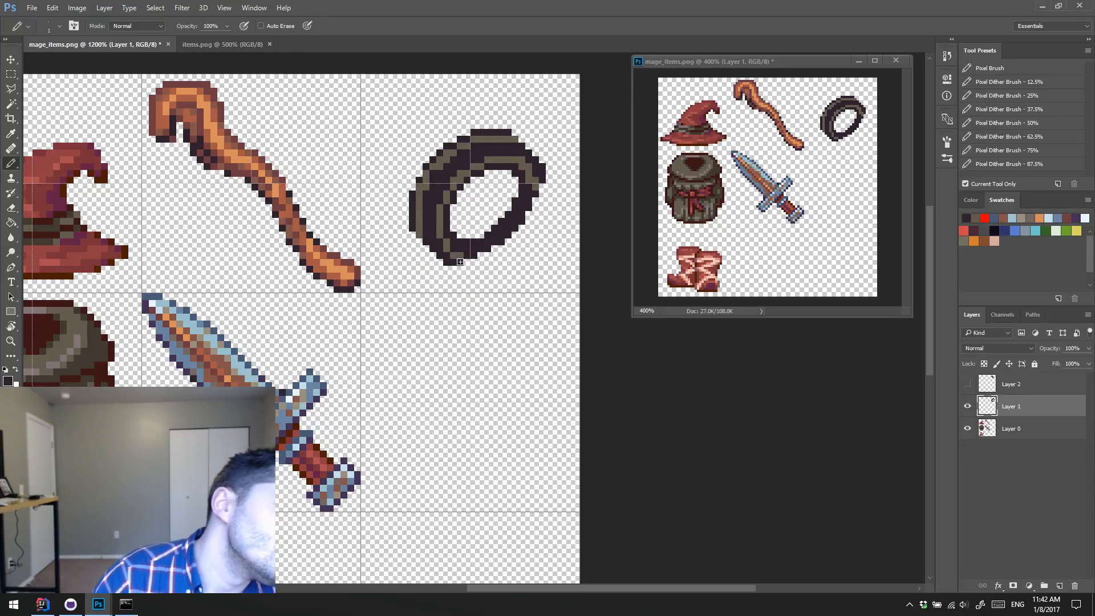
{"action": "key", "text": "e"}
{"action": "left_click_drag", "start_coordinate": [449, 263], "coordinate": [461, 262]}
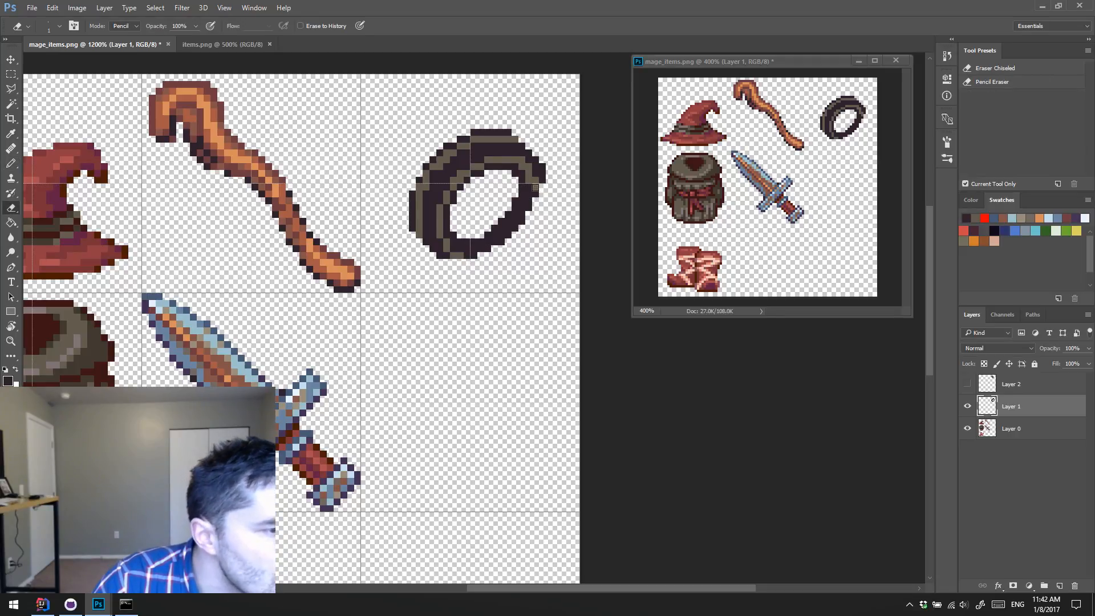
{"action": "left_click_drag", "start_coordinate": [542, 178], "coordinate": [543, 171]}
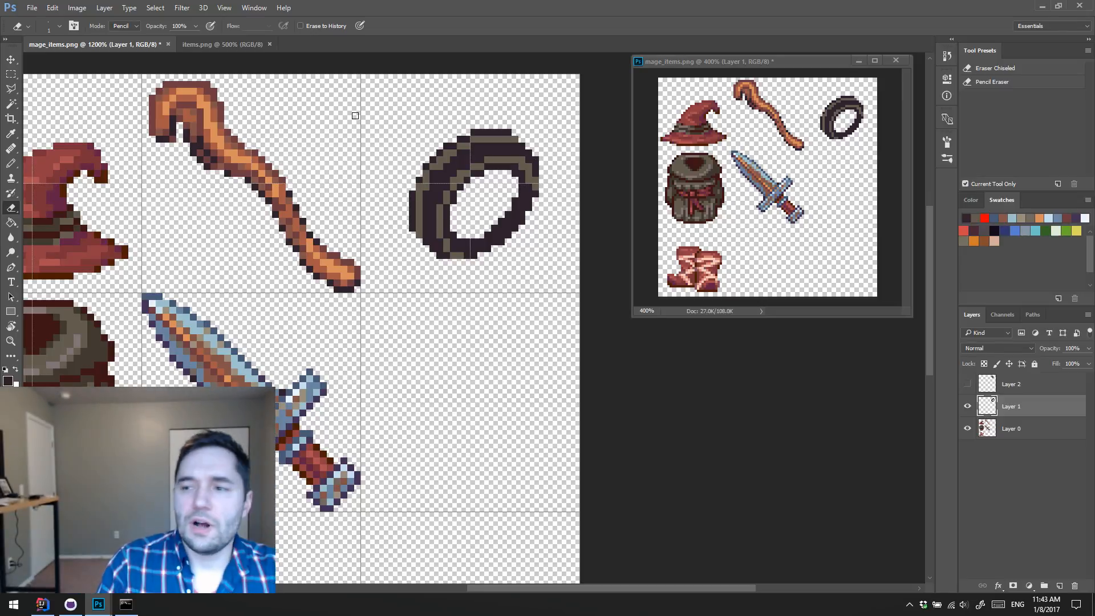
Step: Reshape the lower-right inner edge of the ring's hole, erasing a stray pixel and thickening the band with dark pixels
{"action": "left_click", "coordinate": [522, 208]}
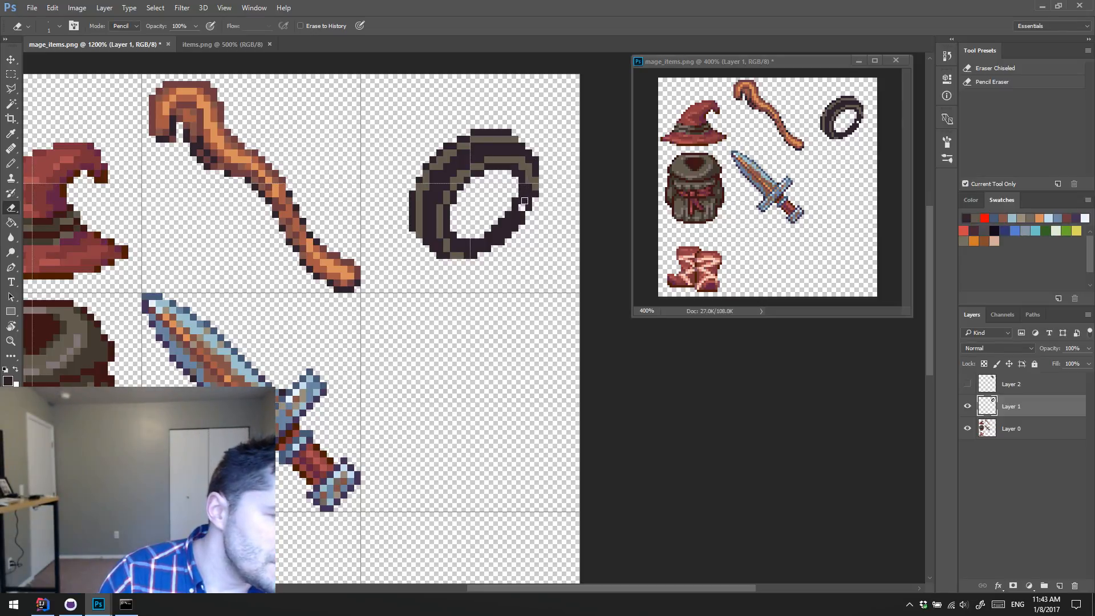
{"action": "key", "text": "b"}
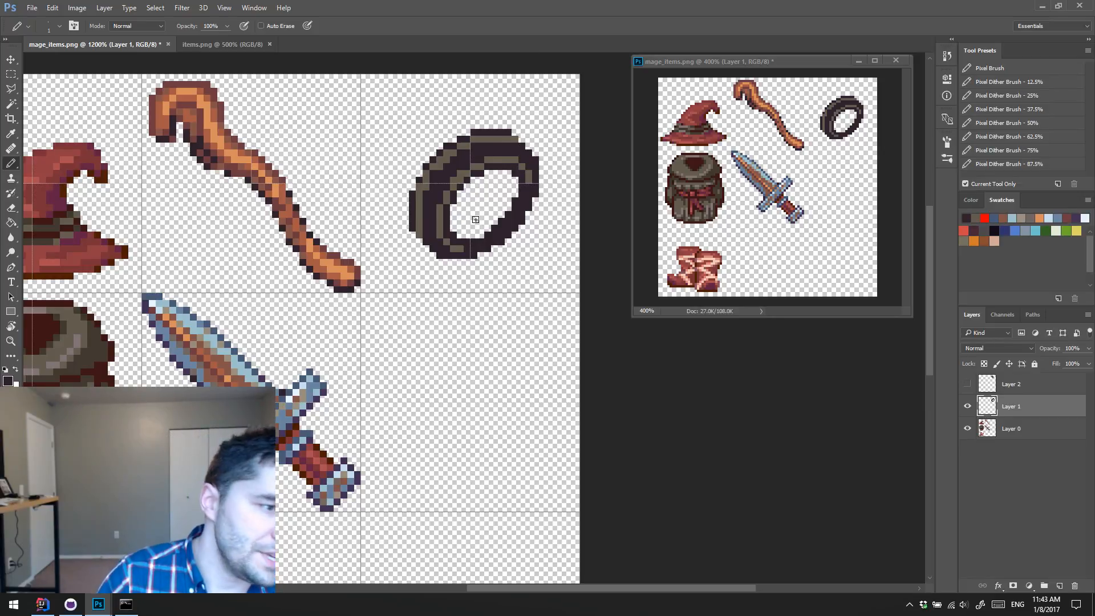
{"action": "left_click", "coordinate": [490, 235], "text": "alt"}
{"action": "left_click_drag", "start_coordinate": [462, 235], "coordinate": [484, 228]}
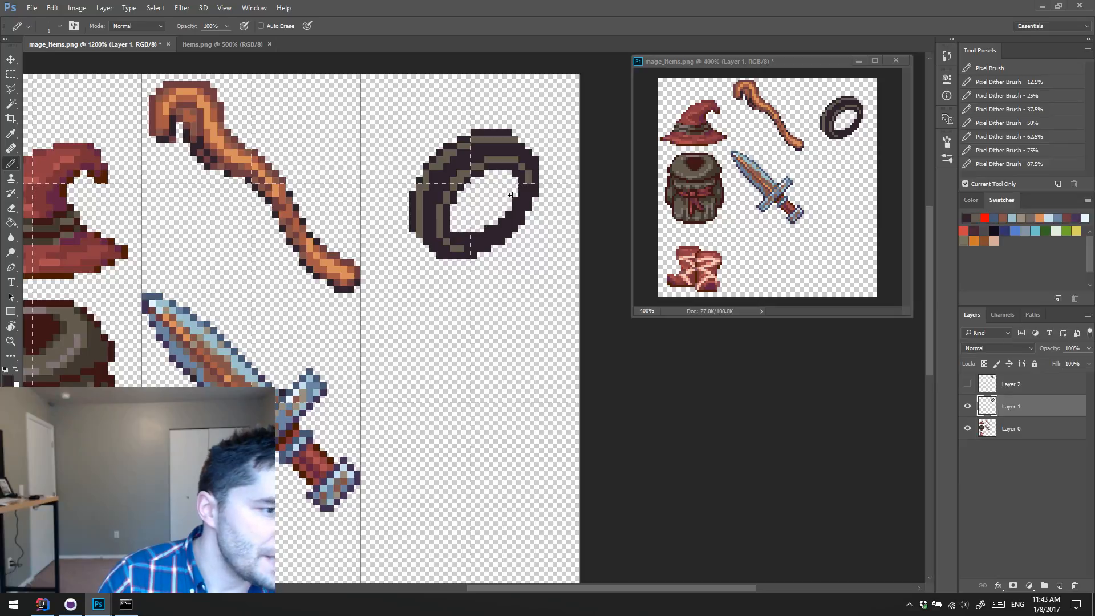
{"action": "left_click_drag", "start_coordinate": [514, 178], "coordinate": [514, 205]}
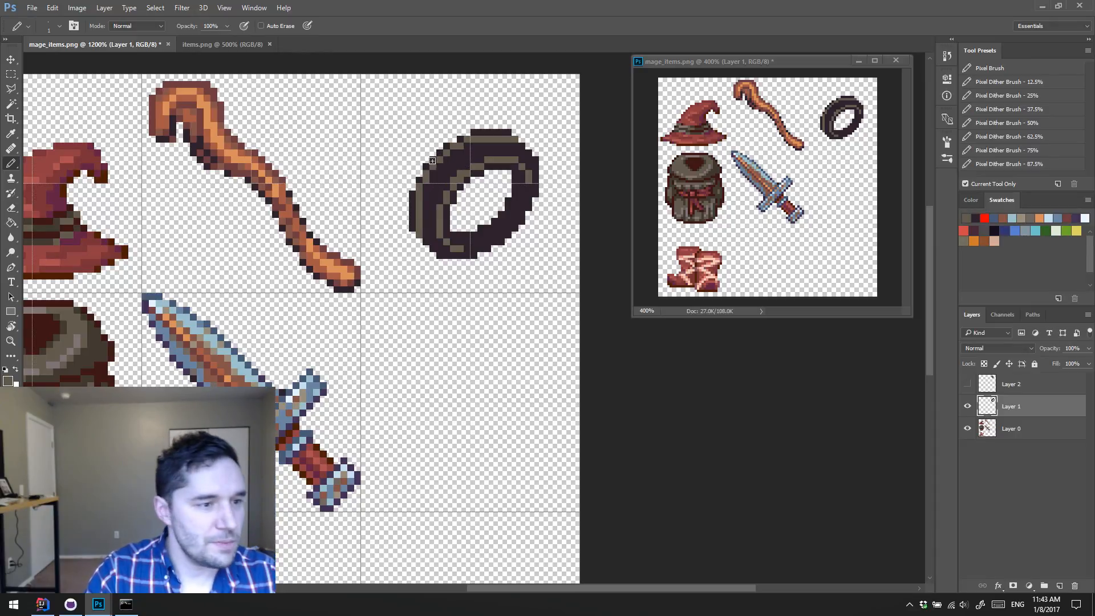
Step: Touch up the highlight pixels along the ring's upper-left inner rim and preview the artwork without the gridlines
{"action": "left_click", "coordinate": [454, 173], "text": "alt"}
{"action": "left_click", "coordinate": [448, 180]}
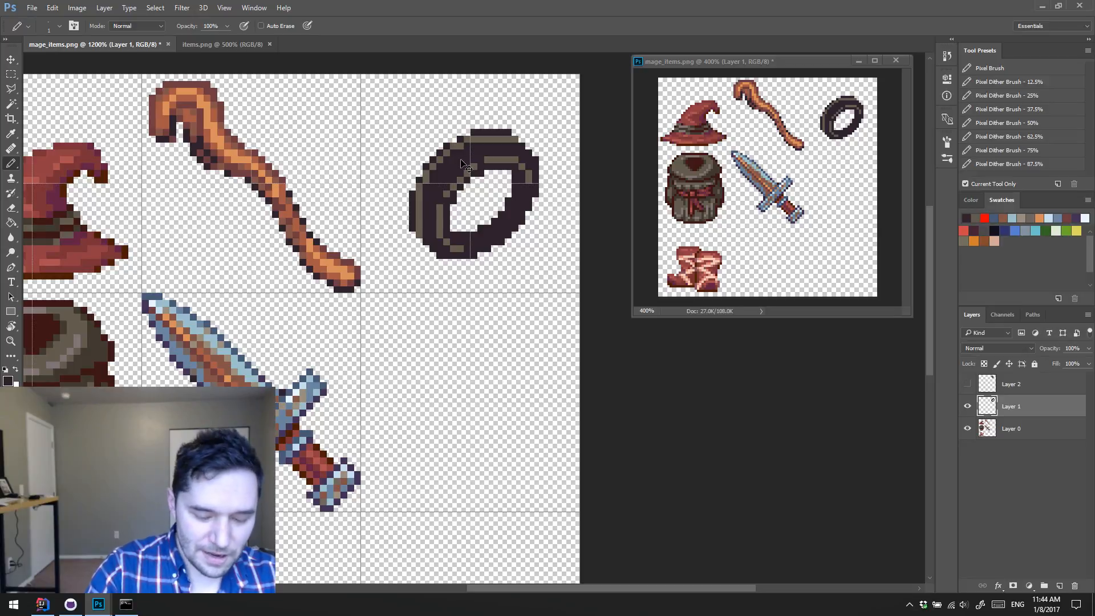
{"action": "key", "text": "ctrl+h"}
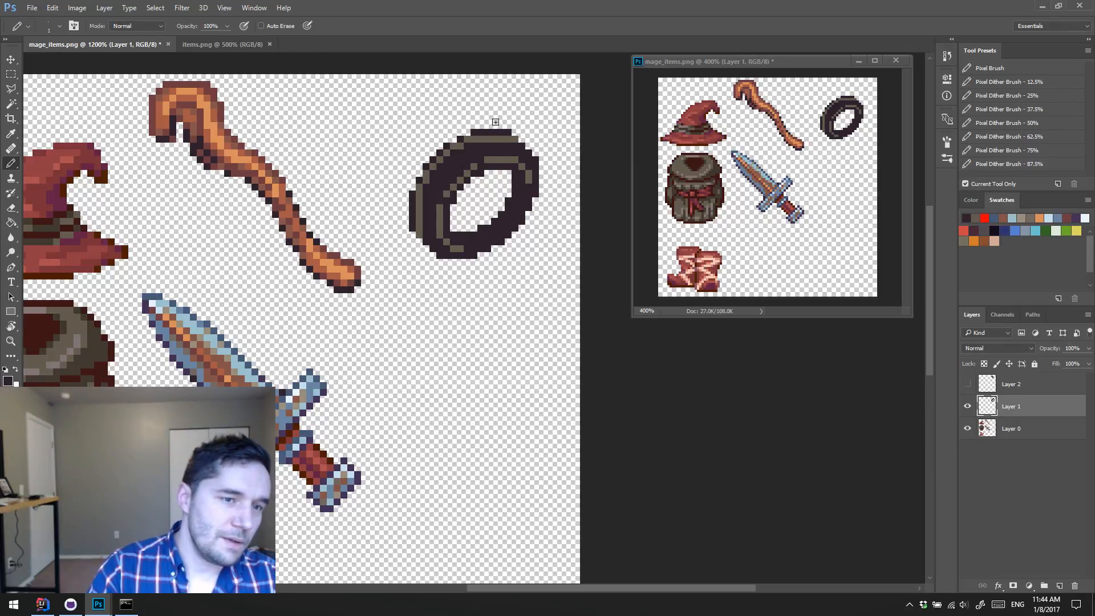
{"action": "key", "text": "ctrl+apostrophe"}
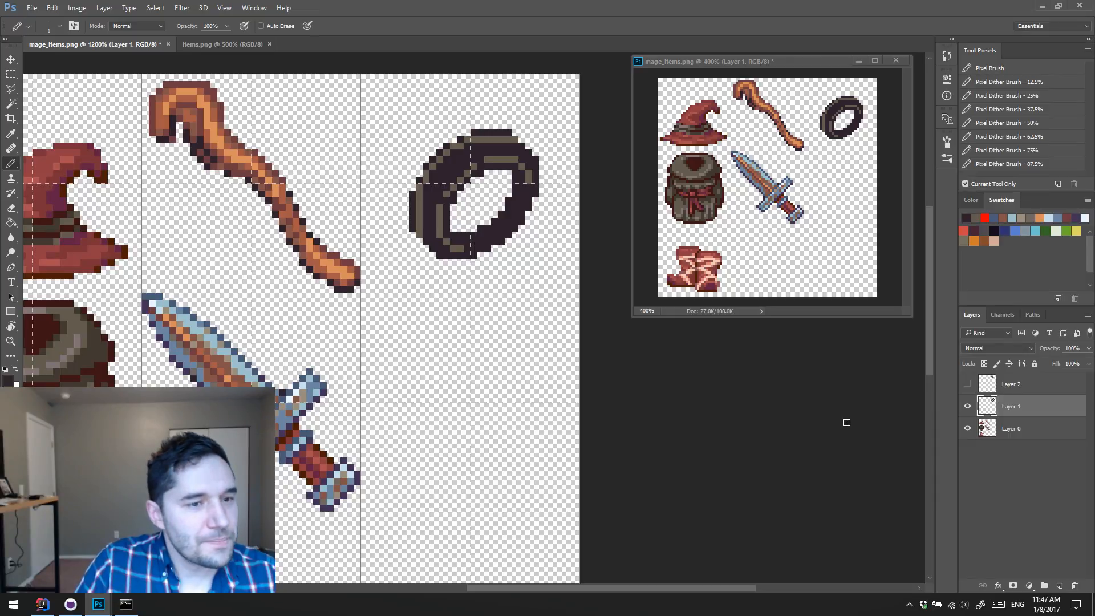
Step: In the Command Prompt's git log, highlight the commit message "Inital Language Implementation" and minimize the window
{"action": "mouse_move", "coordinate": [463, 317]}
{"action": "left_mouse_down"}
{"action": "mouse_move", "coordinate": [391, 367]}
{"action": "mouse_move", "coordinate": [423, 331]}
{"action": "mouse_move", "coordinate": [412, 359]}
{"action": "left_mouse_up"}
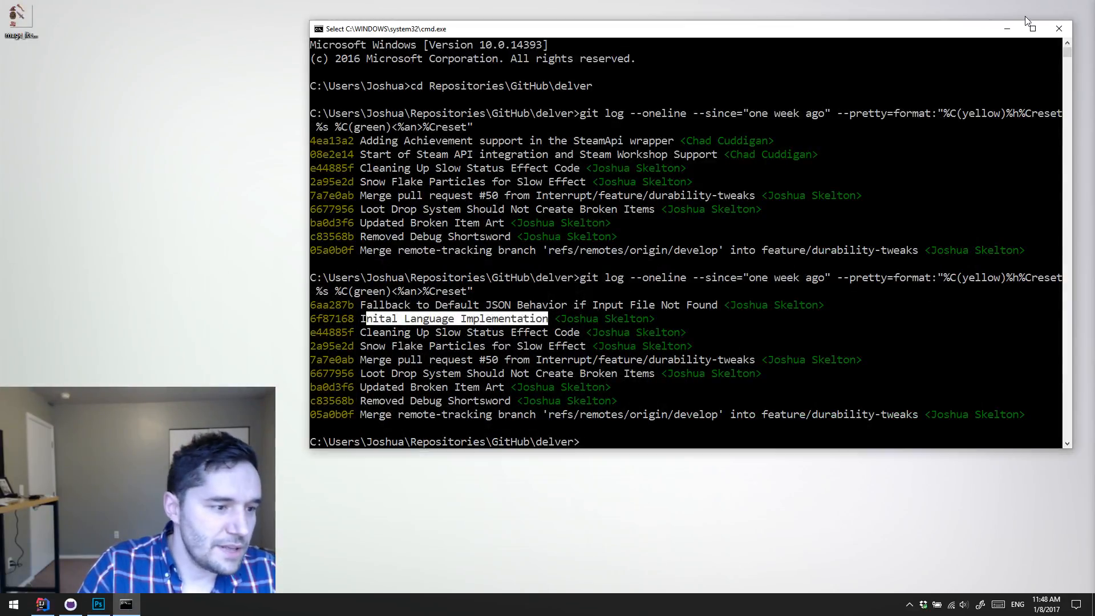
{"action": "left_click", "coordinate": [1007, 30]}
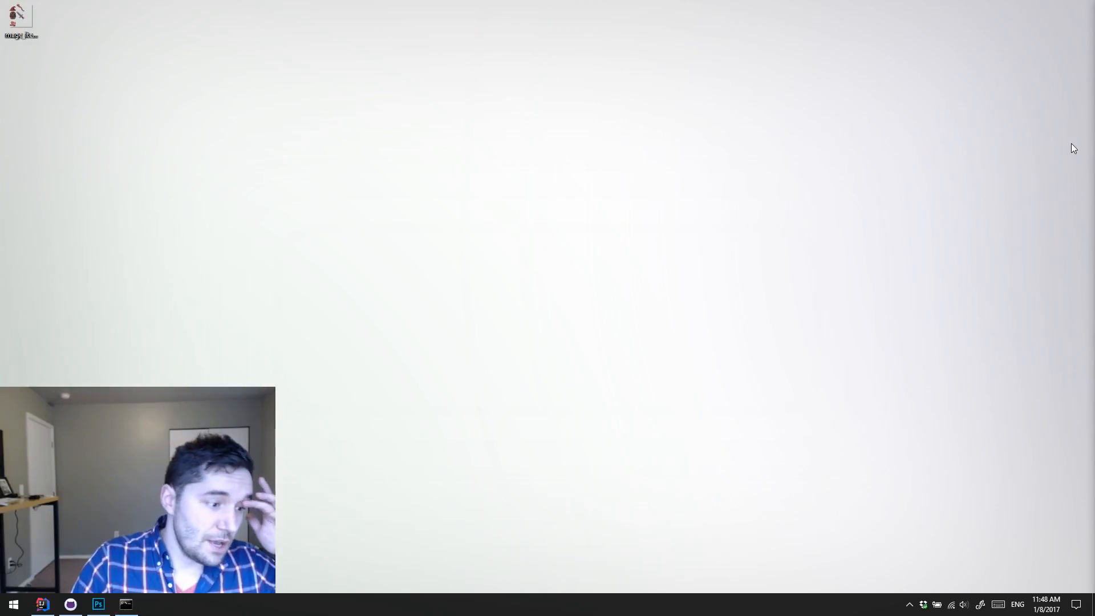
Step: Open the Steam chat with the friend who sent the Dropbox link to The Ruins of Maraya zip, and close the chat and friends list
{"action": "left_click", "coordinate": [909, 605]}
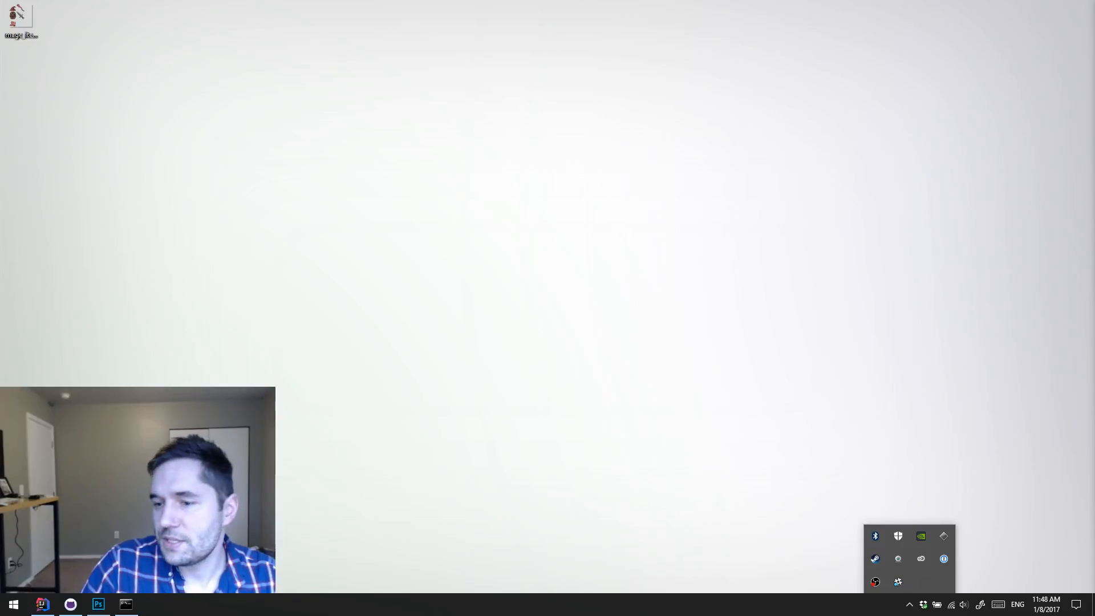
{"action": "double_click", "coordinate": [876, 560]}
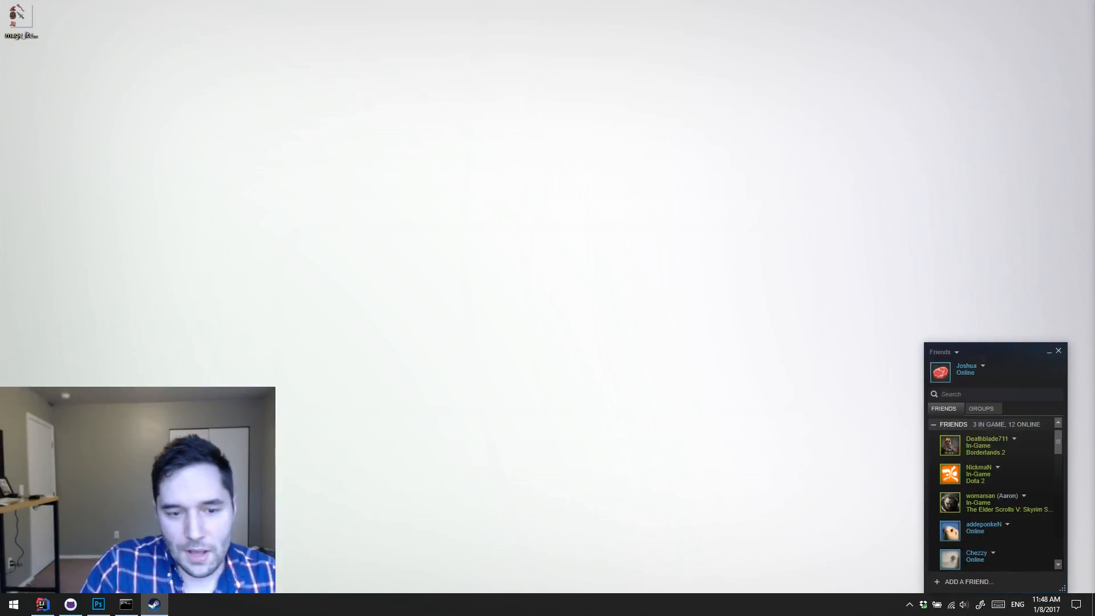
{"action": "left_click_drag", "start_coordinate": [1059, 442], "coordinate": [1059, 431]}
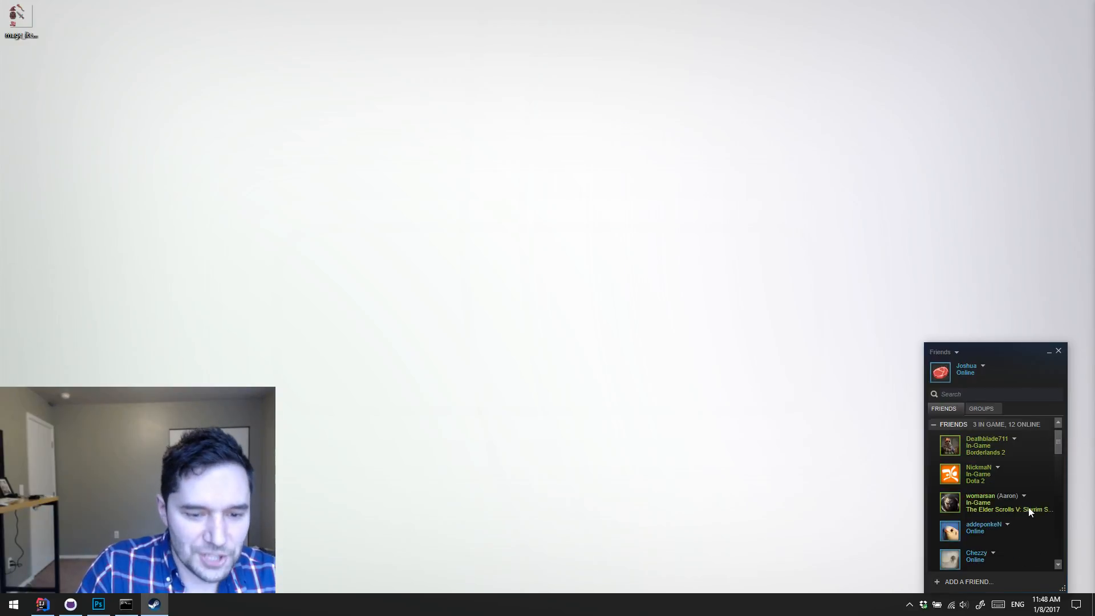
{"action": "left_click_drag", "start_coordinate": [1057, 440], "coordinate": [1049, 403]}
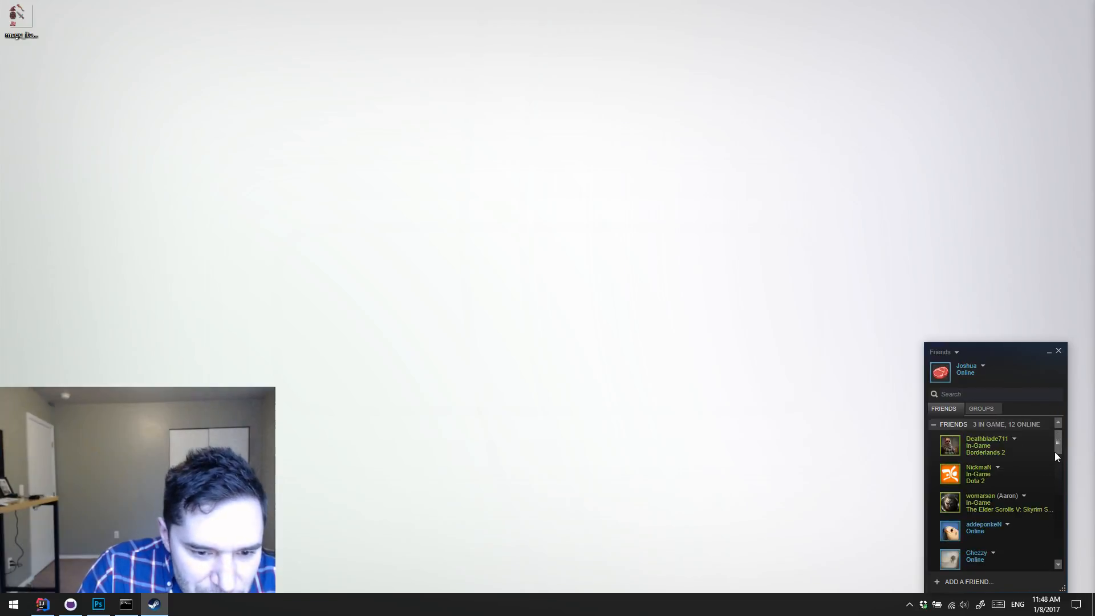
{"action": "left_click_drag", "start_coordinate": [1056, 444], "coordinate": [1057, 488]}
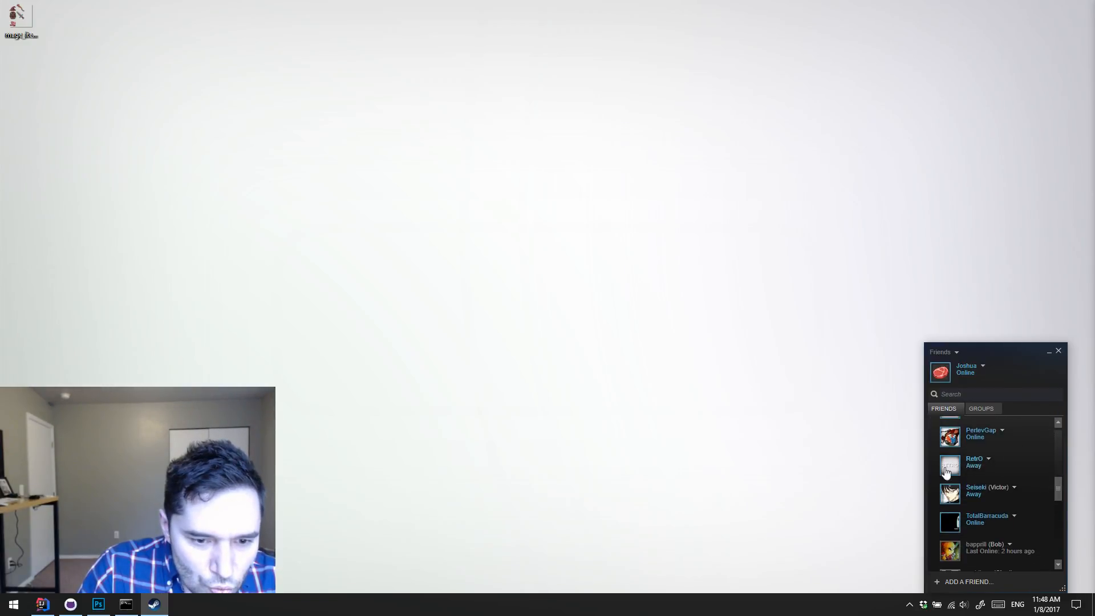
{"action": "double_click", "coordinate": [958, 469]}
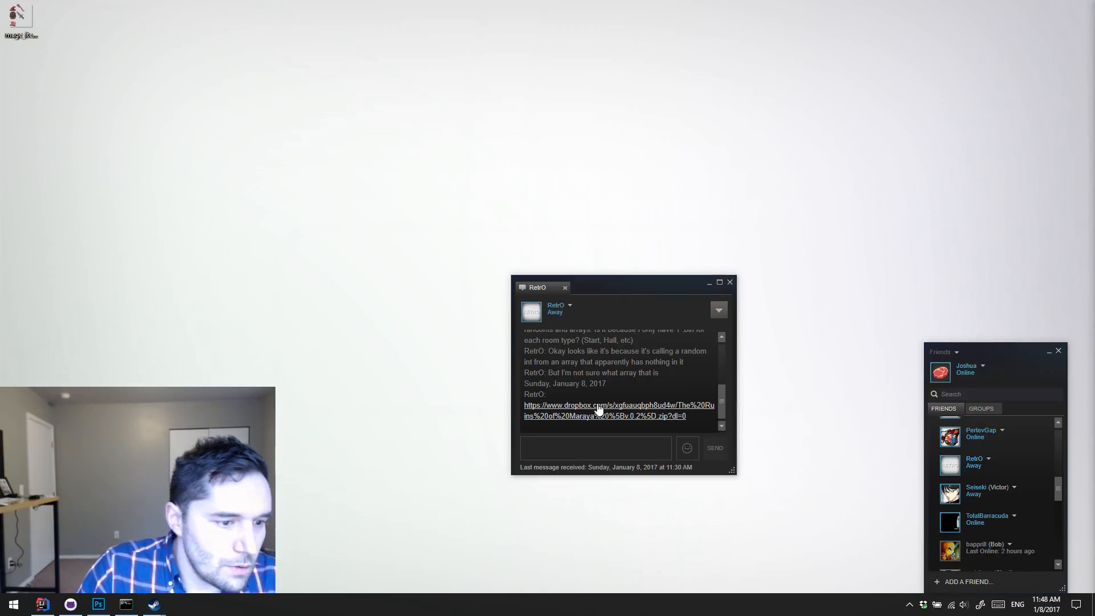
{"action": "left_click", "coordinate": [730, 282]}
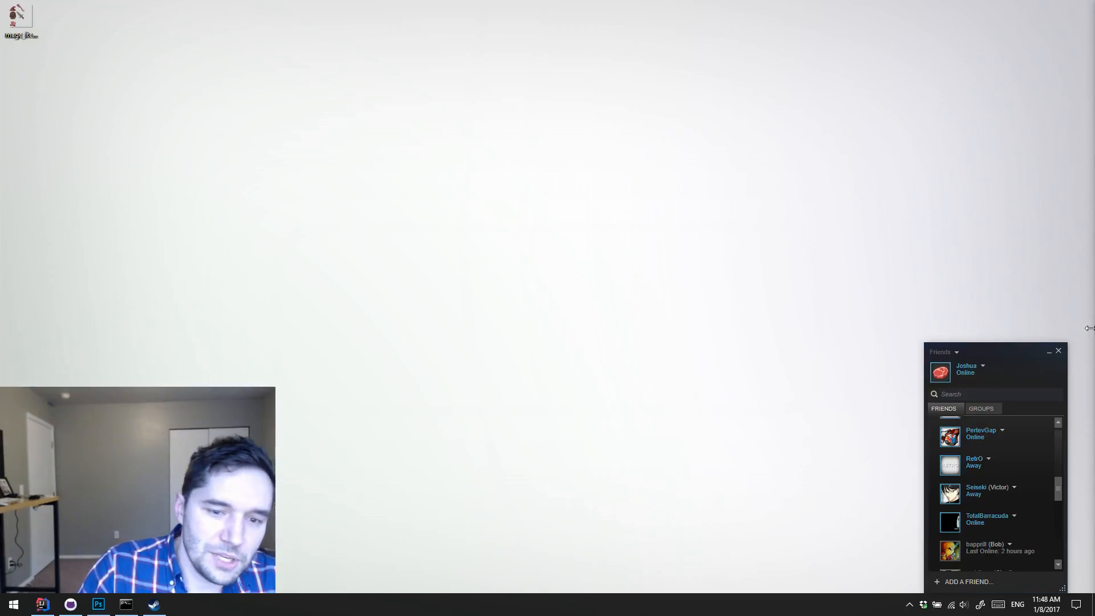
{"action": "left_click", "coordinate": [1059, 352]}
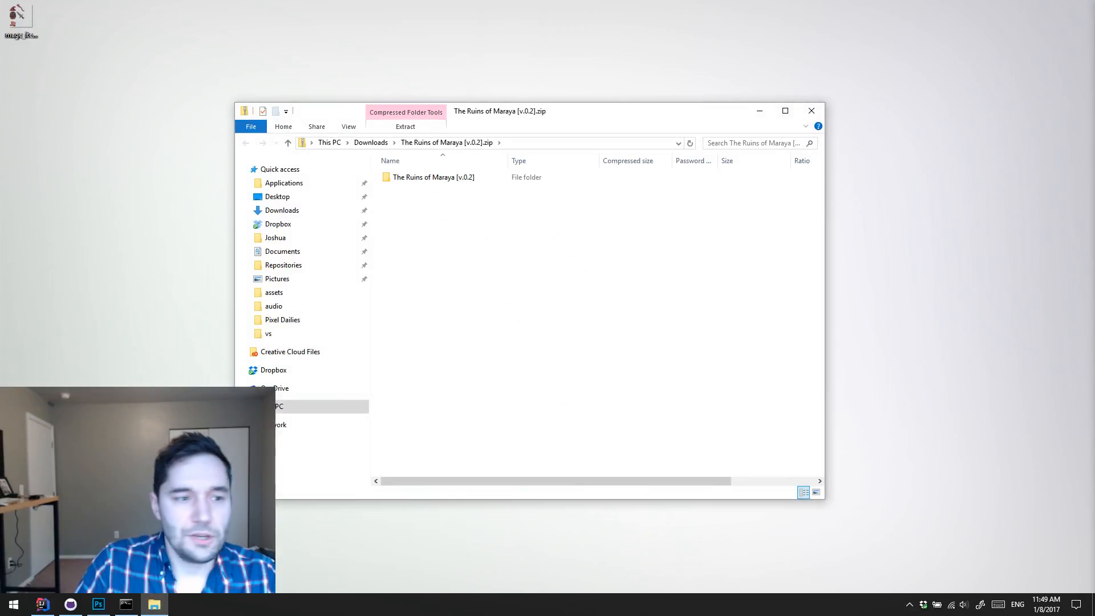
Step: Open The Ruins of Maraya [v.0.2] folder inside the downloaded zip, look through its files and move the window aside
{"action": "double_click", "coordinate": [432, 178]}
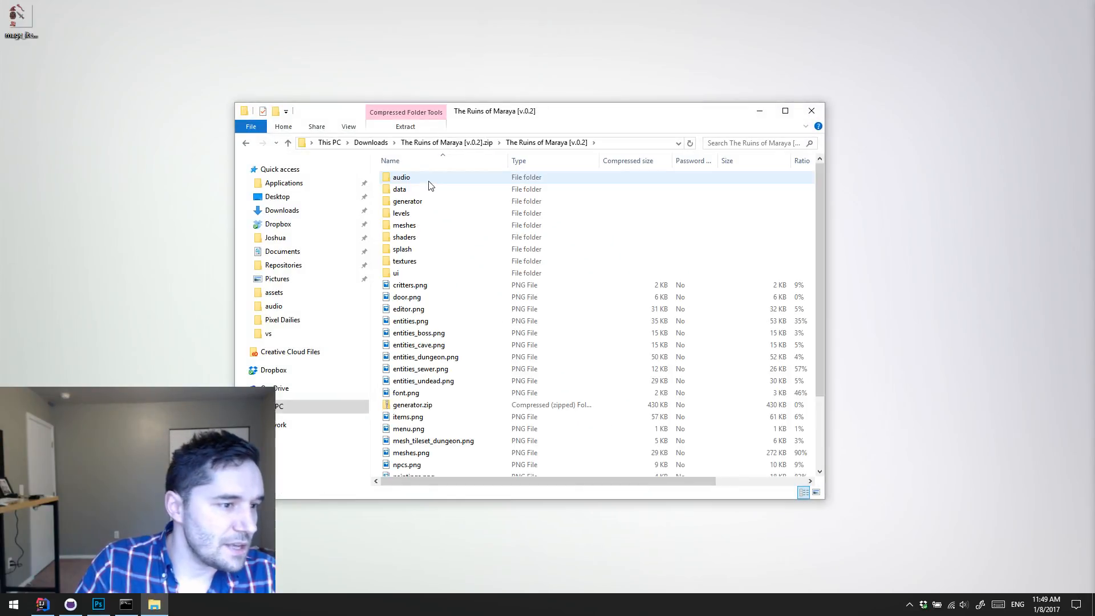
{"action": "scroll", "coordinate": [538, 220], "scroll_direction": "down", "scroll_amount": 1}
{"action": "scroll", "coordinate": [542, 226], "scroll_direction": "up", "scroll_amount": 1}
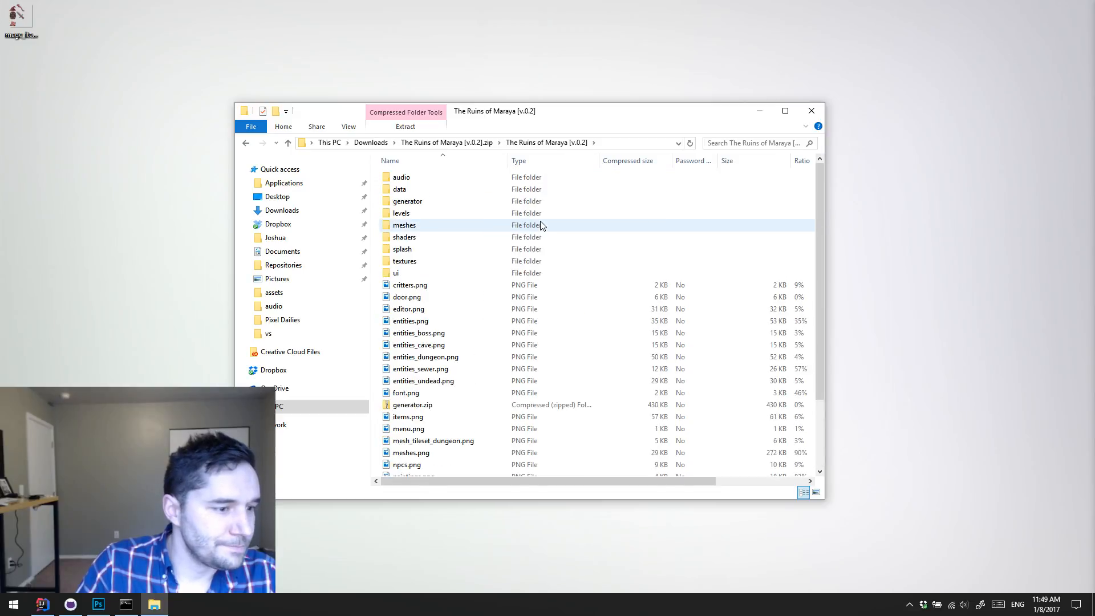
{"action": "scroll", "coordinate": [571, 257], "scroll_direction": "down", "scroll_amount": 3}
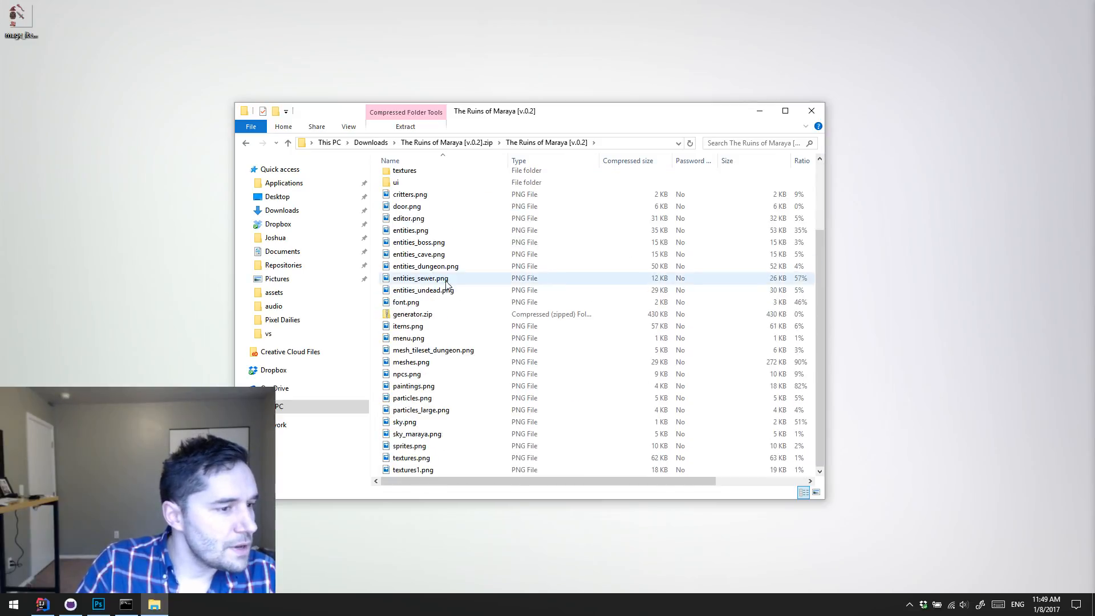
{"action": "scroll", "coordinate": [520, 298], "scroll_direction": "up", "scroll_amount": 3}
{"action": "scroll", "coordinate": [502, 288], "scroll_direction": "down", "scroll_amount": 3}
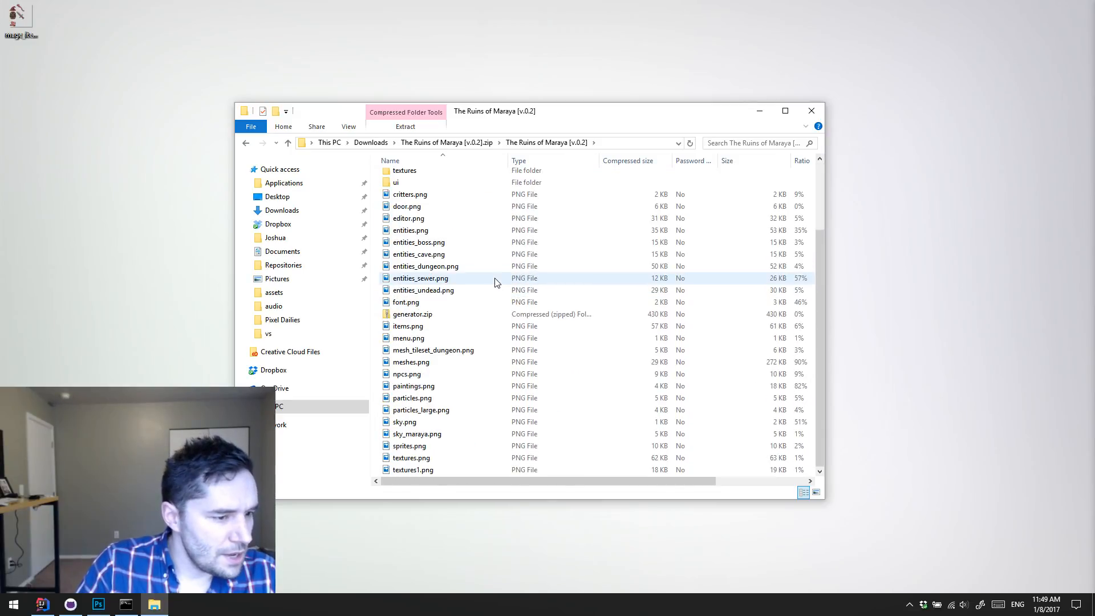
{"action": "scroll", "coordinate": [495, 282], "scroll_direction": "up", "scroll_amount": 3}
{"action": "left_click_drag", "start_coordinate": [588, 121], "coordinate": [441, 72]}
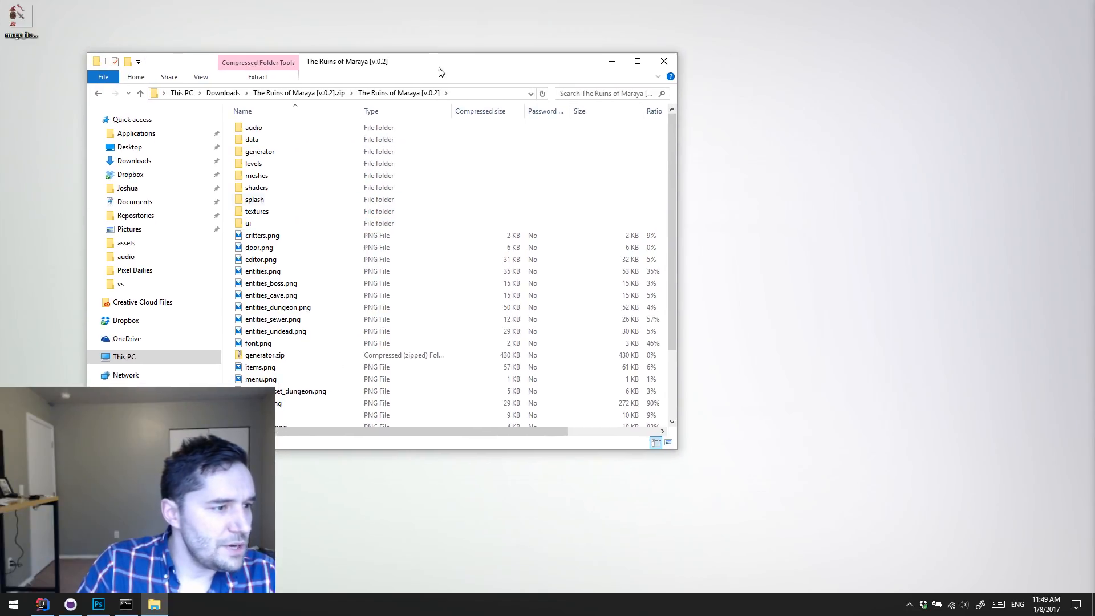
{"action": "scroll", "coordinate": [379, 251], "scroll_direction": "down", "scroll_amount": 3}
{"action": "scroll", "coordinate": [367, 269], "scroll_direction": "up", "scroll_amount": 3}
{"action": "scroll", "coordinate": [382, 264], "scroll_direction": "down", "scroll_amount": 3}
{"action": "scroll", "coordinate": [320, 337], "scroll_direction": "up", "scroll_amount": 3}
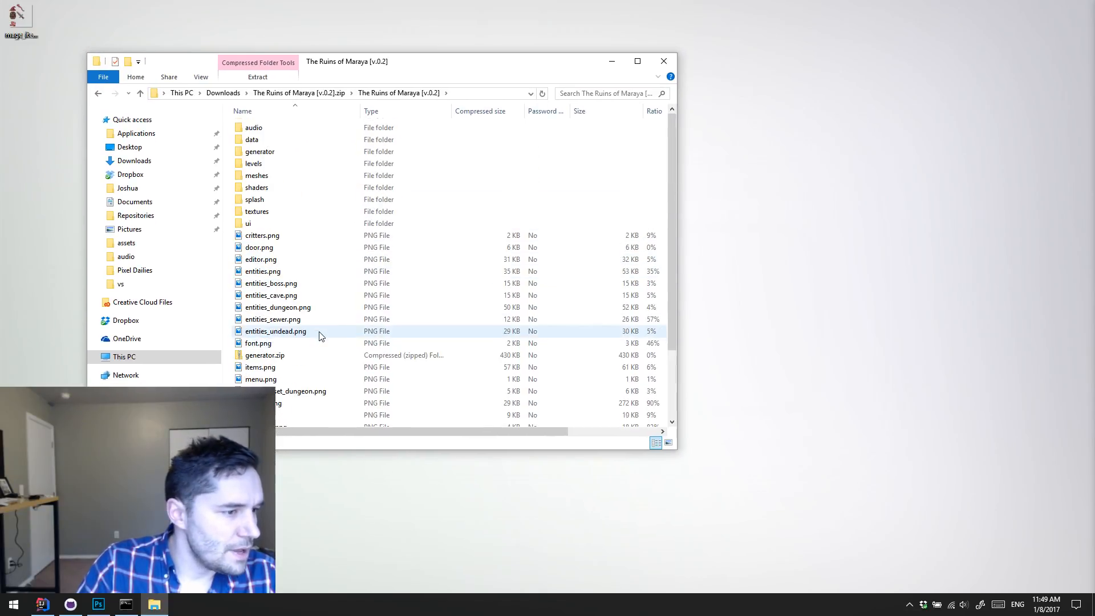
{"action": "scroll", "coordinate": [320, 337], "scroll_direction": "down", "scroll_amount": 3}
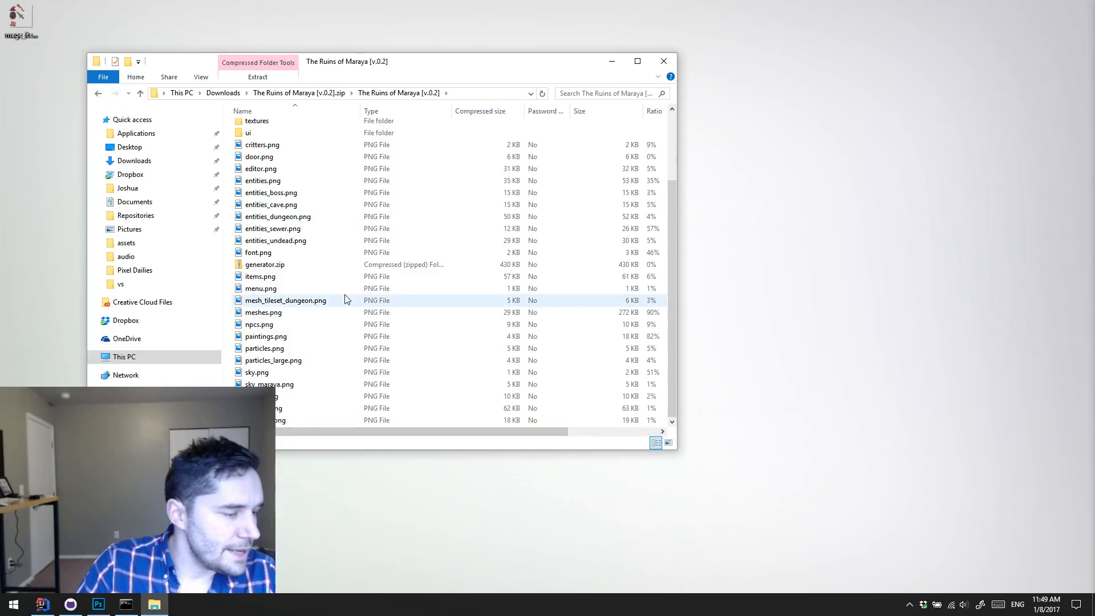
{"action": "scroll", "coordinate": [302, 240], "scroll_direction": "up", "scroll_amount": 3}
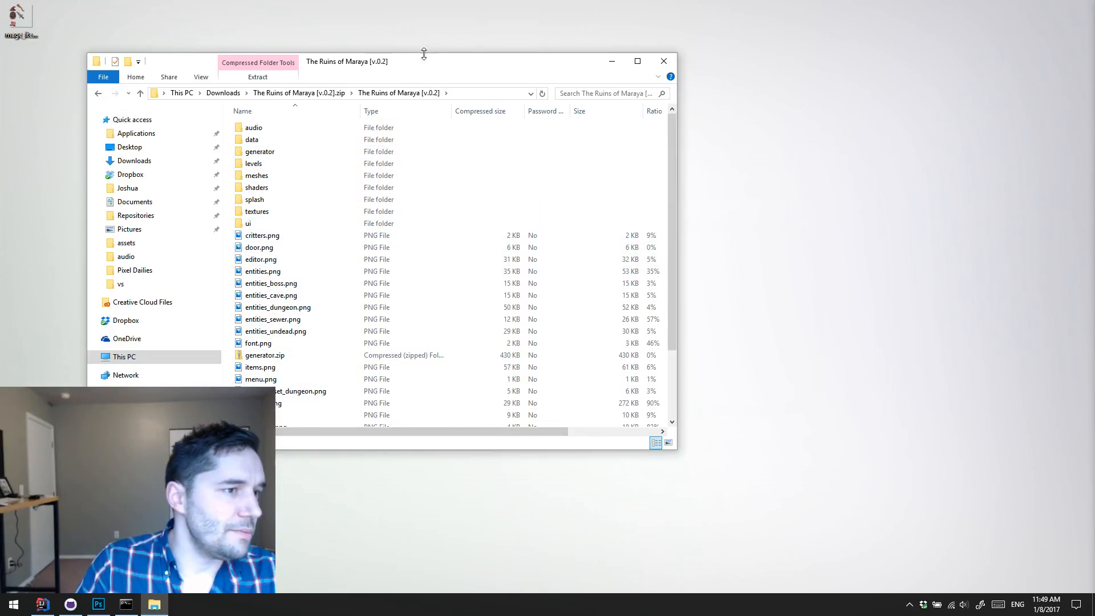
{"action": "left_click_drag", "start_coordinate": [439, 66], "coordinate": [396, 42]}
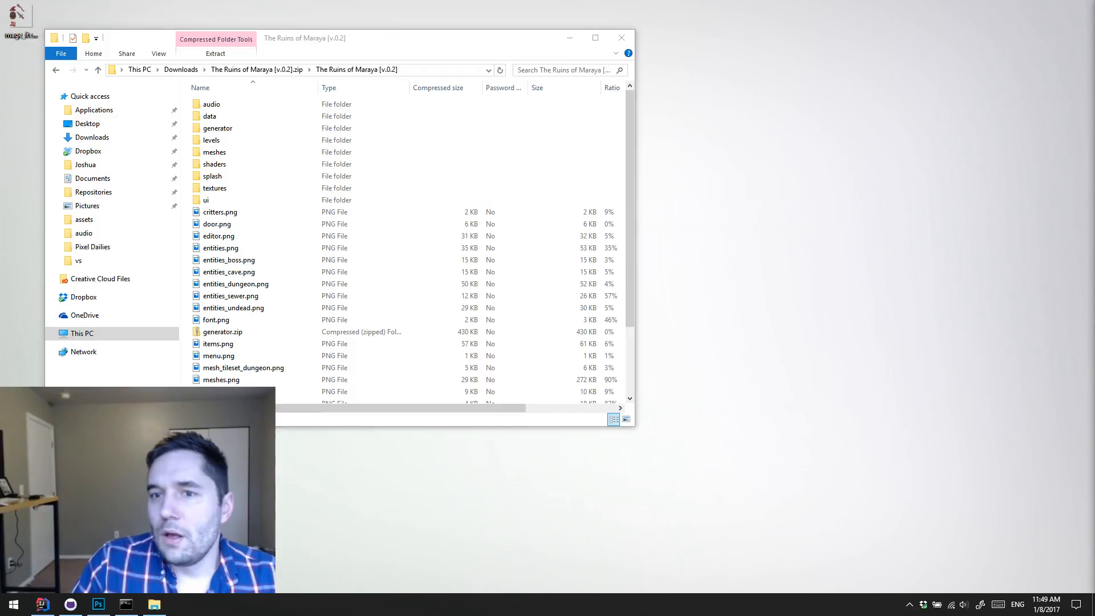
Step: In Steam, browse the local files of the game Delver from its library properties, and close the properties and Steam windows
{"action": "left_click_drag", "start_coordinate": [1094, 17], "coordinate": [803, 20]}
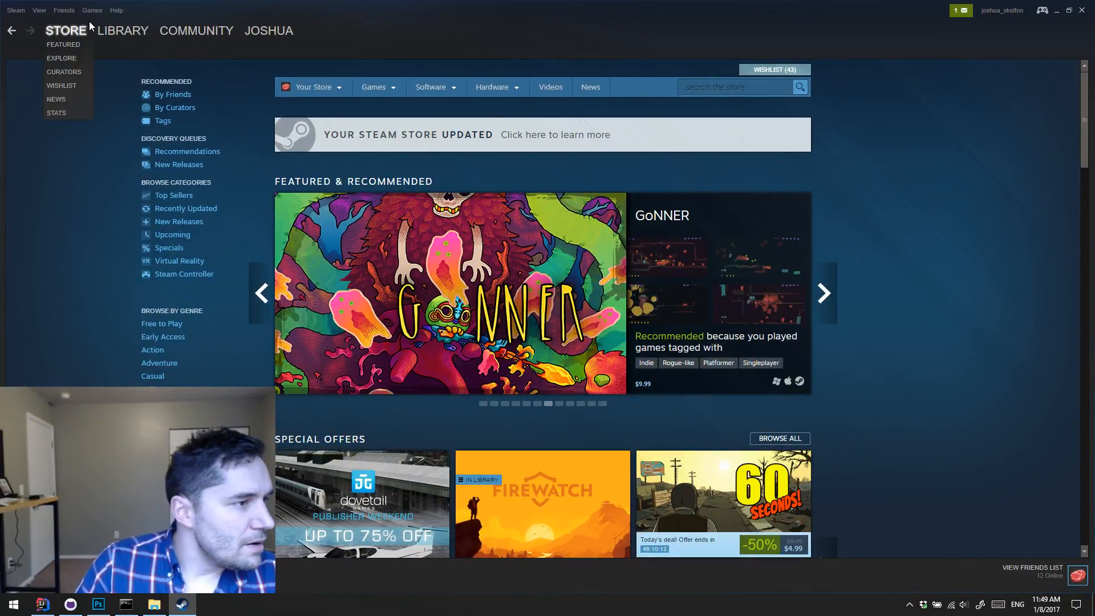
{"action": "left_click", "coordinate": [112, 30]}
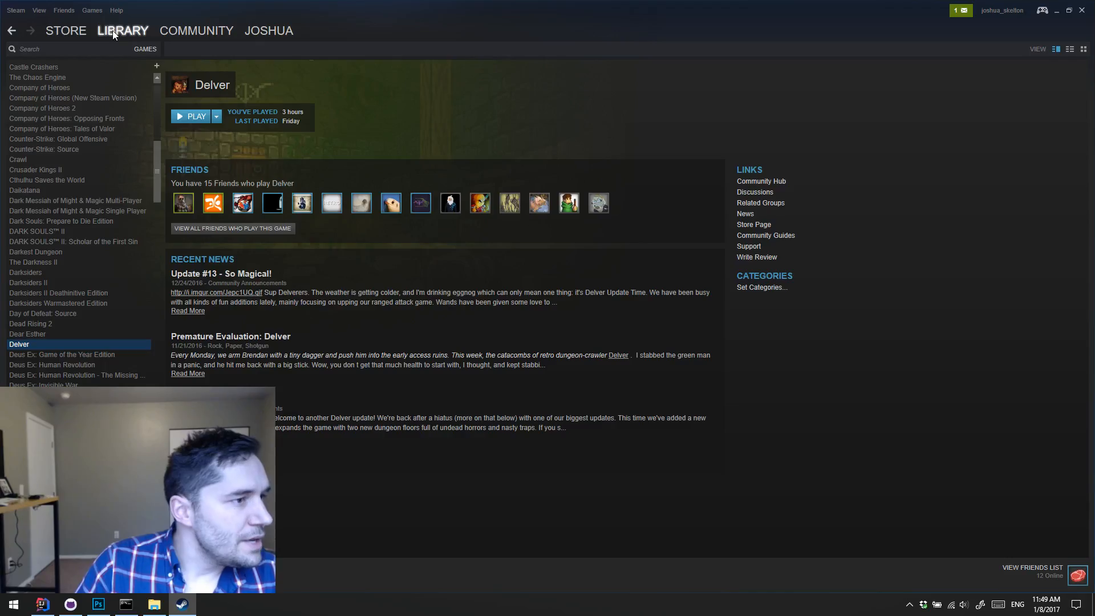
{"action": "right_click", "coordinate": [65, 346]}
{"action": "left_click", "coordinate": [91, 447]}
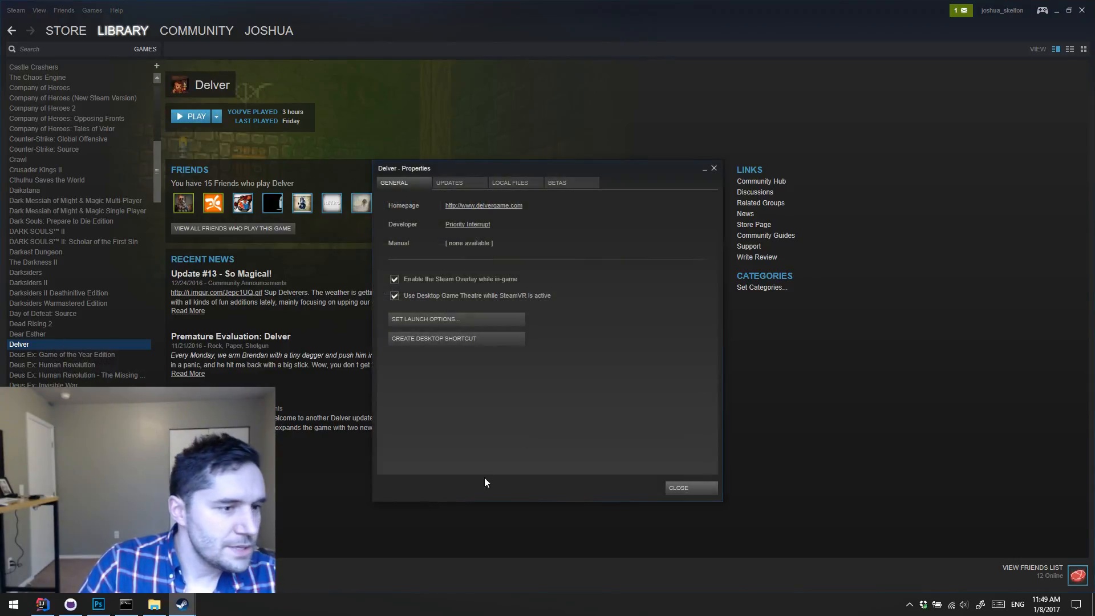
{"action": "left_click", "coordinate": [516, 183]}
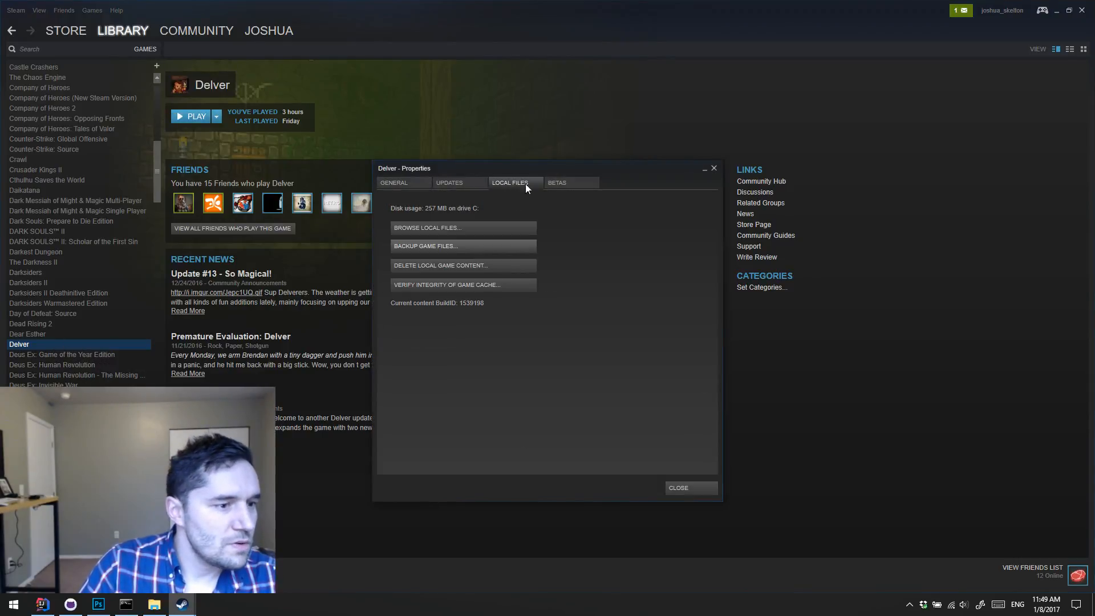
{"action": "left_click", "coordinate": [476, 227]}
{"action": "left_click", "coordinate": [714, 169]}
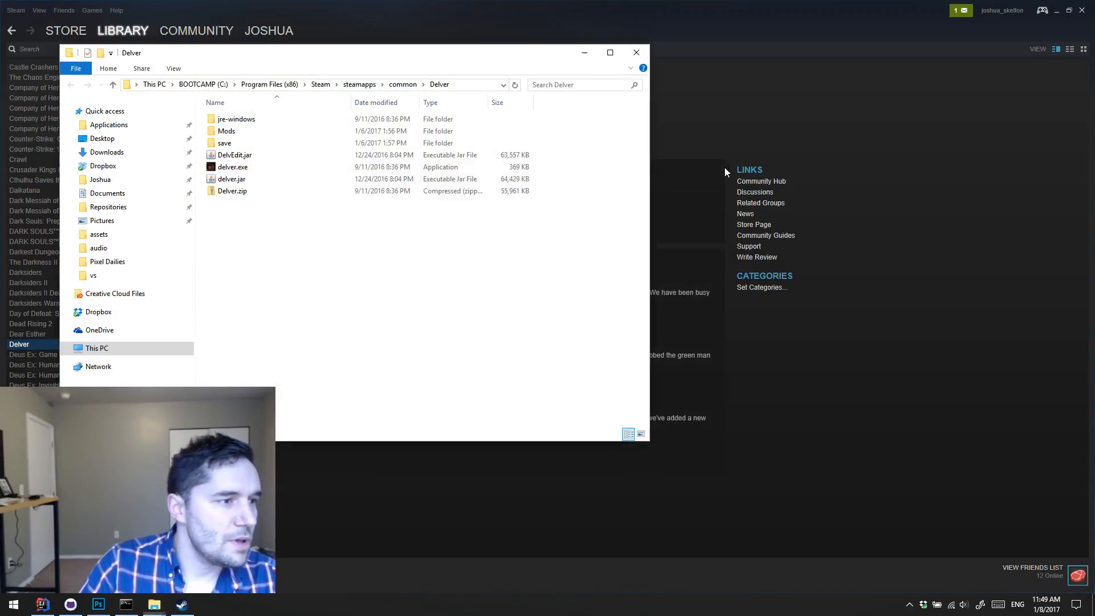
{"action": "left_click", "coordinate": [1083, 11]}
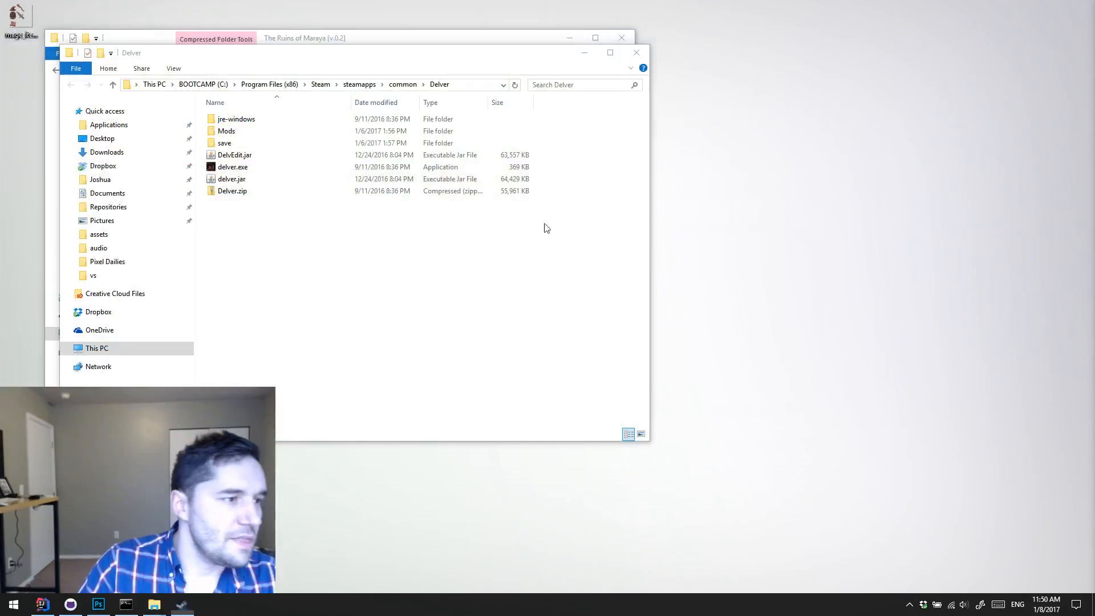
Step: Move the Delver folder window clear of the zip window and open its Mods folder
{"action": "left_click_drag", "start_coordinate": [467, 57], "coordinate": [862, 147]}
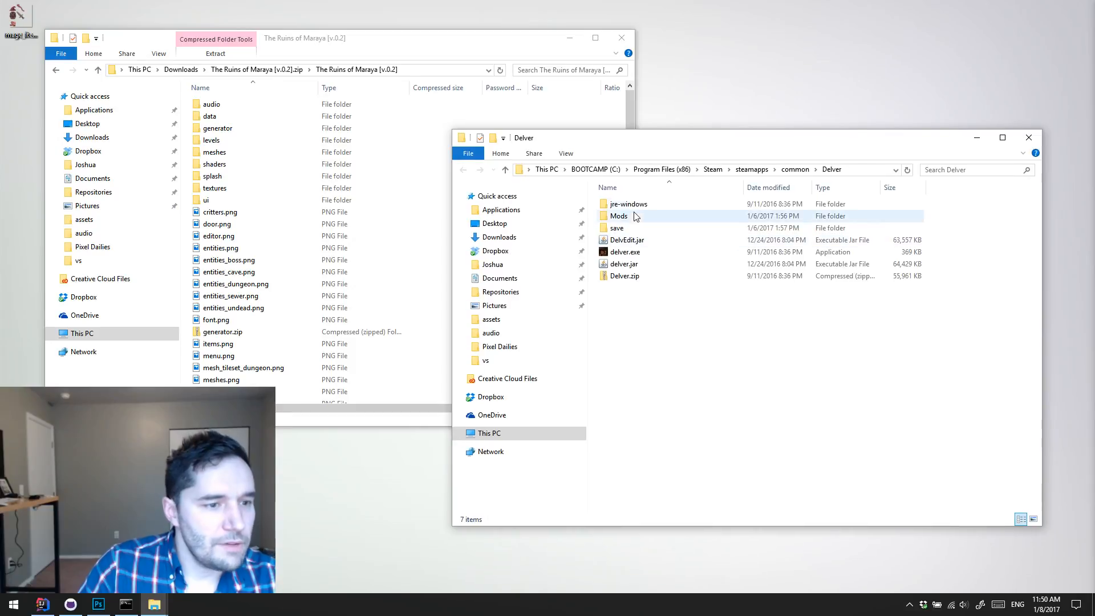
{"action": "left_click", "coordinate": [644, 221]}
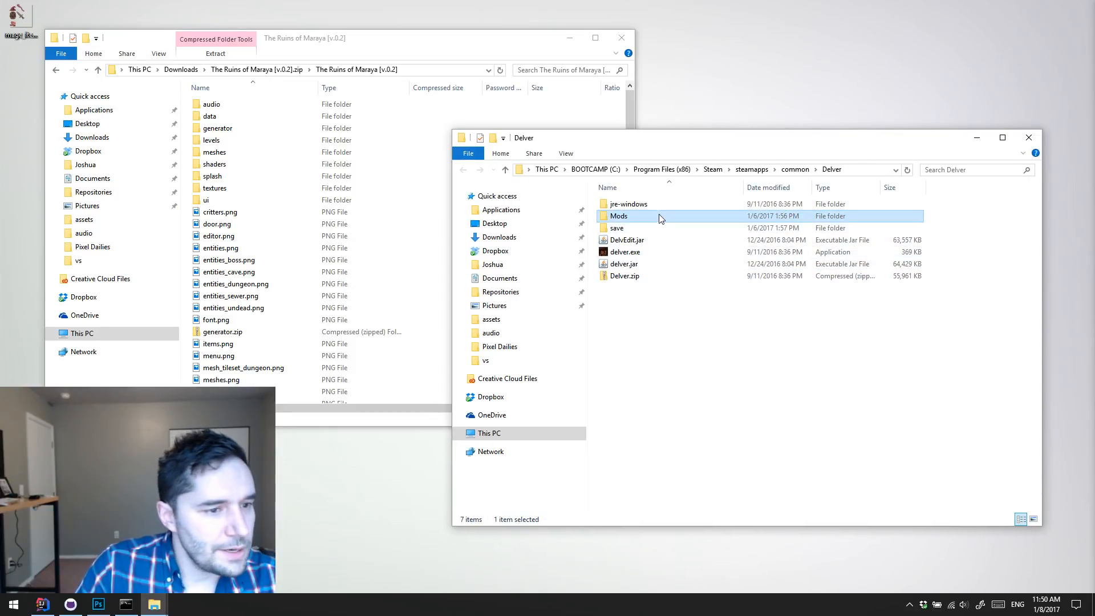
{"action": "double_click", "coordinate": [660, 219]}
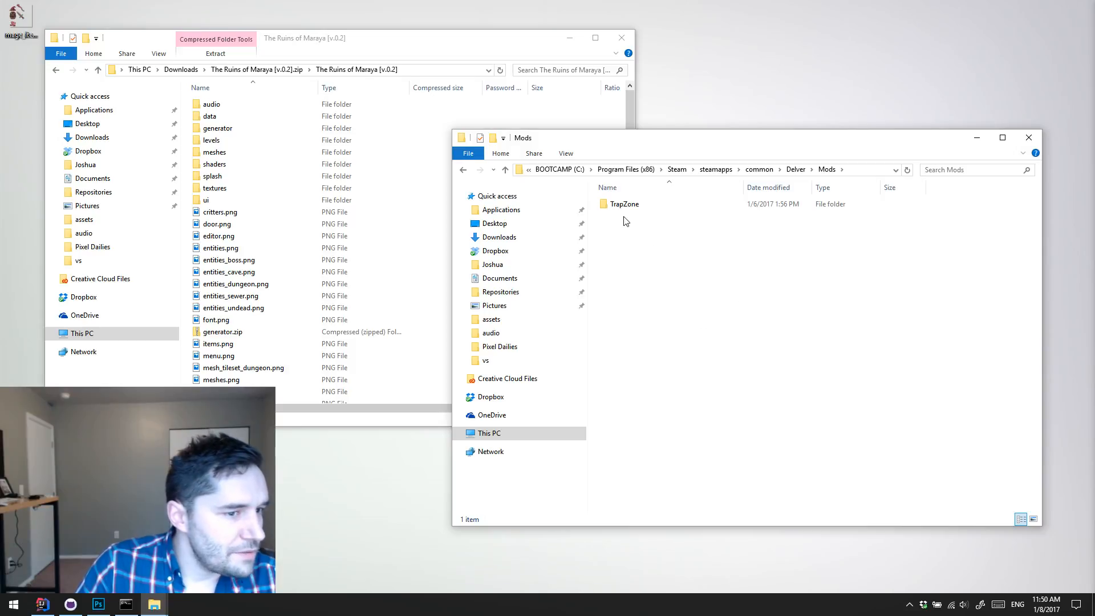
Step: Copy the text "The Ruins of Maraya", without the version suffix, from the zip folder's path
{"action": "left_click", "coordinate": [398, 178]}
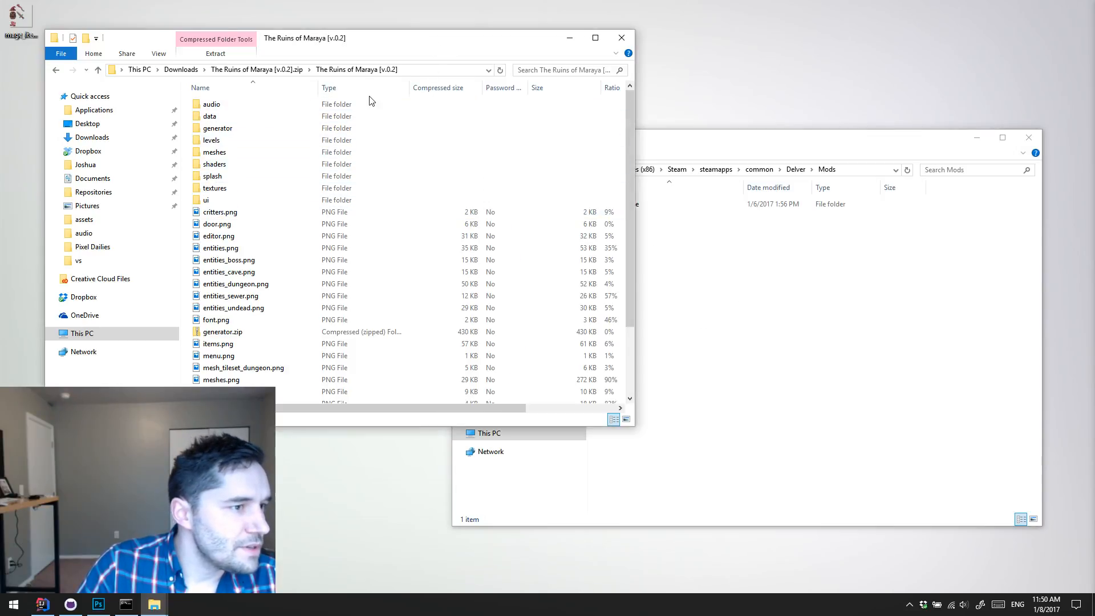
{"action": "left_click", "coordinate": [431, 70]}
{"action": "left_click", "coordinate": [302, 70]}
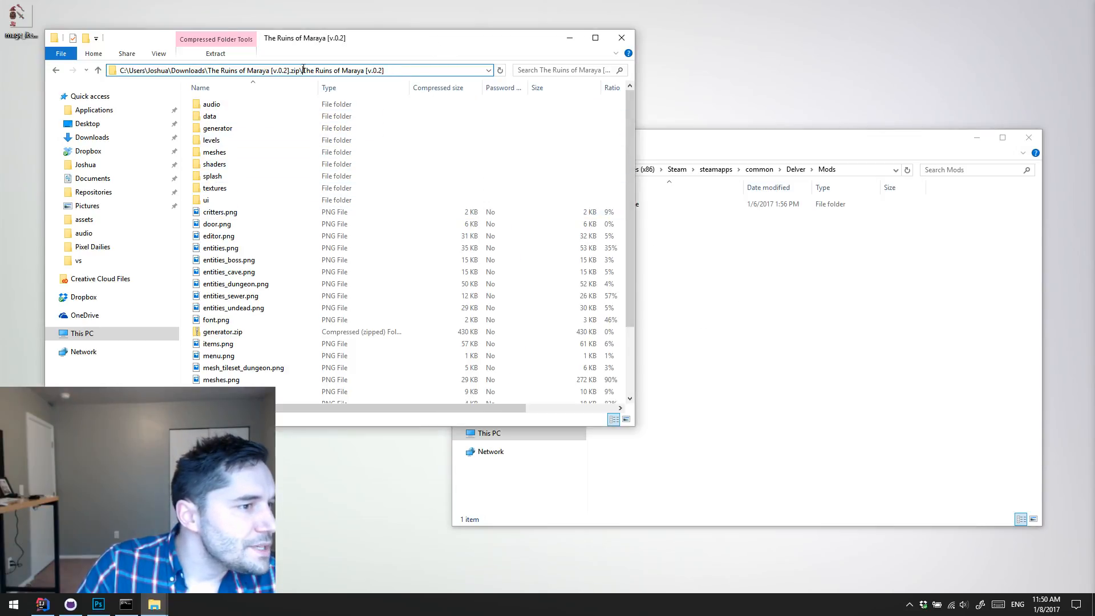
{"action": "left_click_drag", "start_coordinate": [303, 70], "coordinate": [365, 70]}
{"action": "key", "text": "ctrl+c"}
{"action": "left_click", "coordinate": [351, 69]}
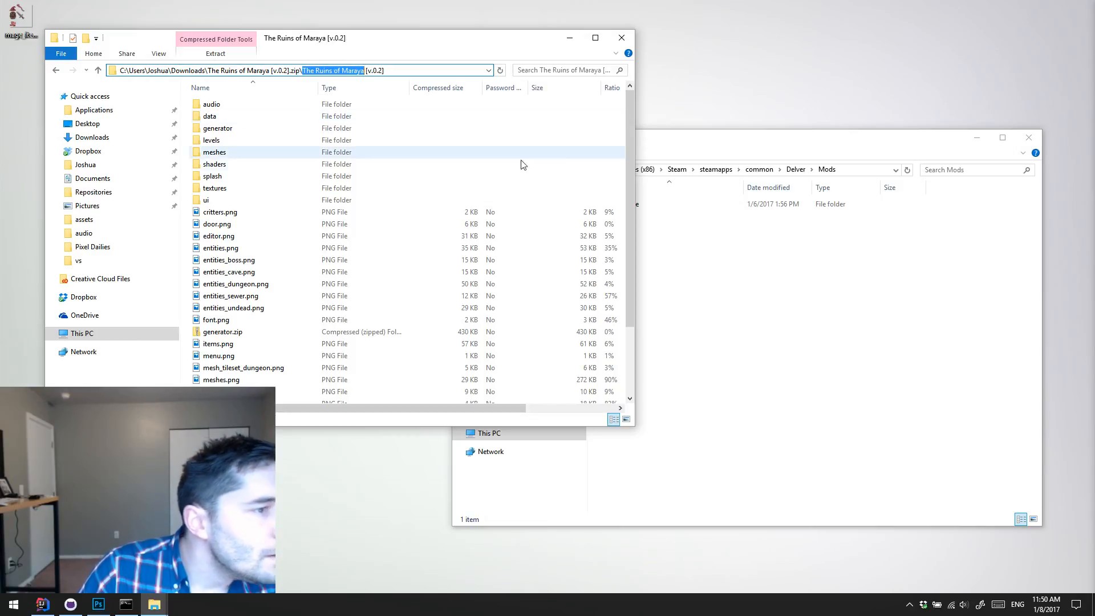
Step: Create a folder named The Ruins of Maraya inside Delver's Mods folder and open it
{"action": "left_click", "coordinate": [773, 310]}
{"action": "right_click", "coordinate": [773, 310]}
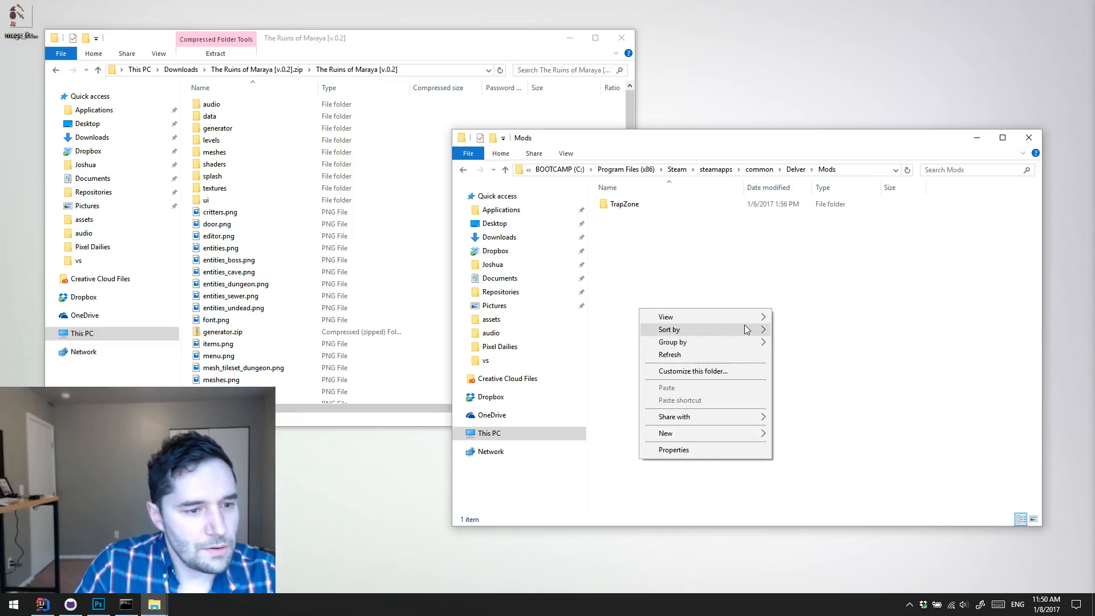
{"action": "mouse_move", "coordinate": [713, 431]}
{"action": "left_click", "coordinate": [513, 433]}
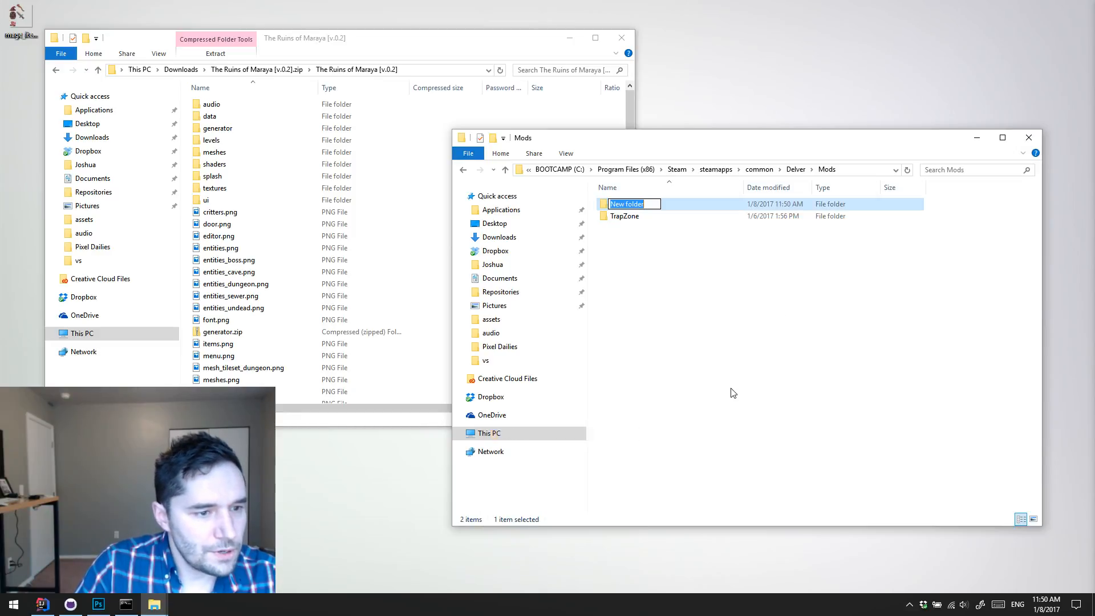
{"action": "key", "text": "ctrl+v"}
{"action": "key", "text": "Return"}
{"action": "key", "text": "Return"}
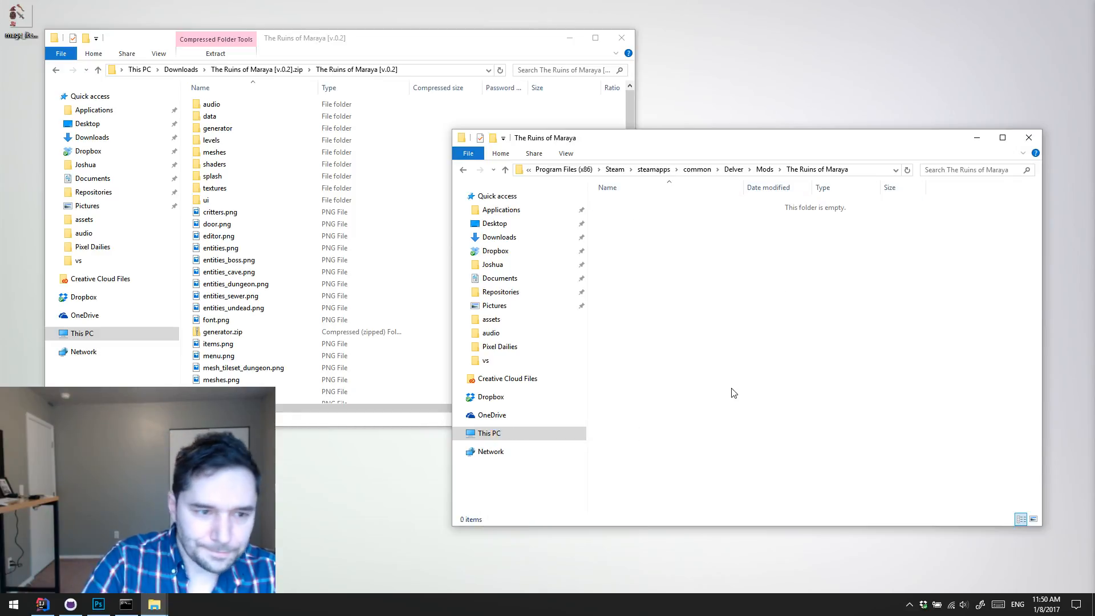
Step: Copy all files and folders from the zip's The Ruins of Maraya [v.0.2] folder into the new mod folder
{"action": "left_click", "coordinate": [379, 285]}
{"action": "key", "text": "ctrl+a"}
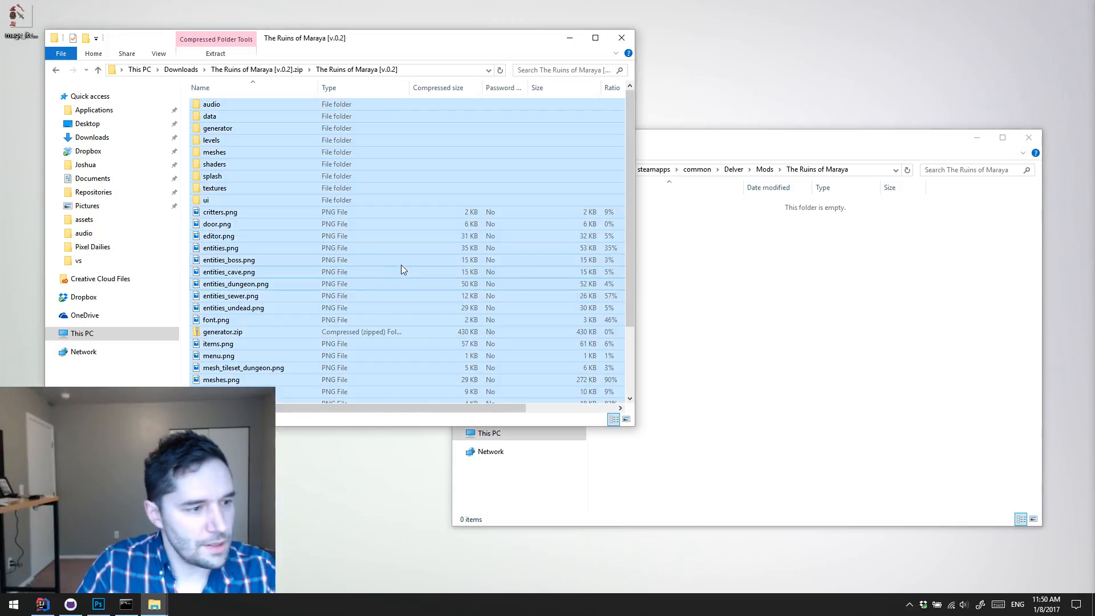
{"action": "left_click_drag", "start_coordinate": [402, 268], "coordinate": [776, 352]}
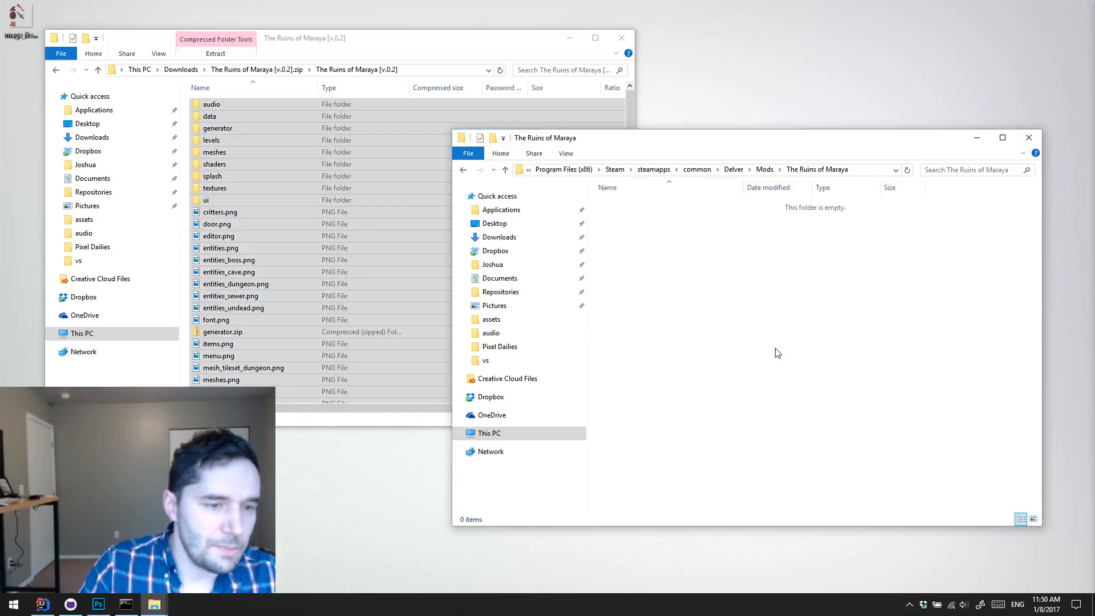
{"action": "key", "text": "ctrl+v"}
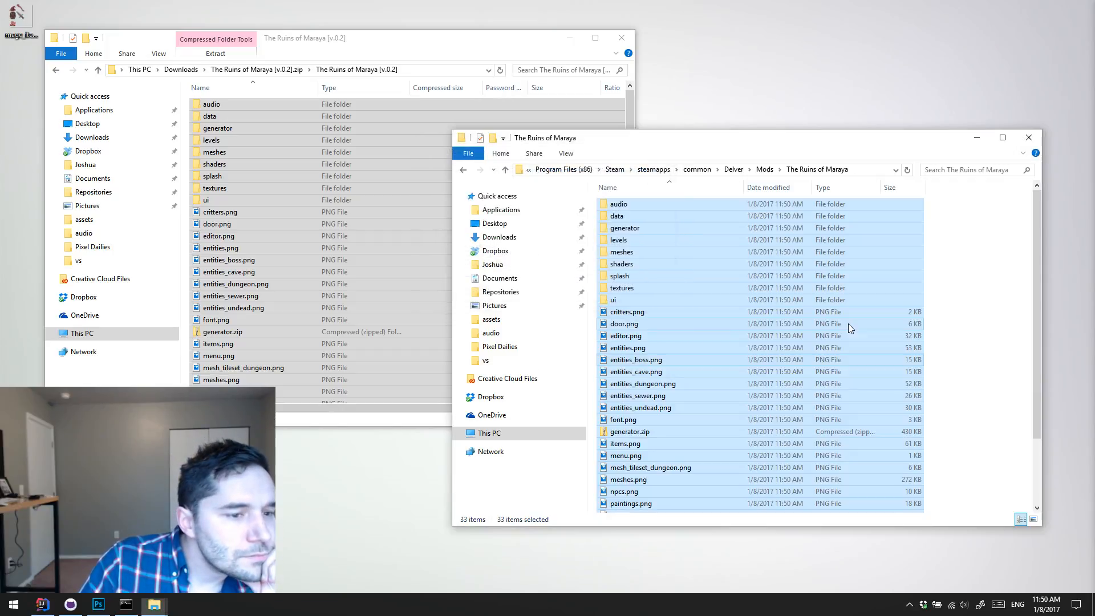
Step: Close the zip folder window and open the data folder inside the installed The Ruins of Maraya mod
{"action": "left_click", "coordinate": [630, 39]}
{"action": "left_click", "coordinate": [994, 318]}
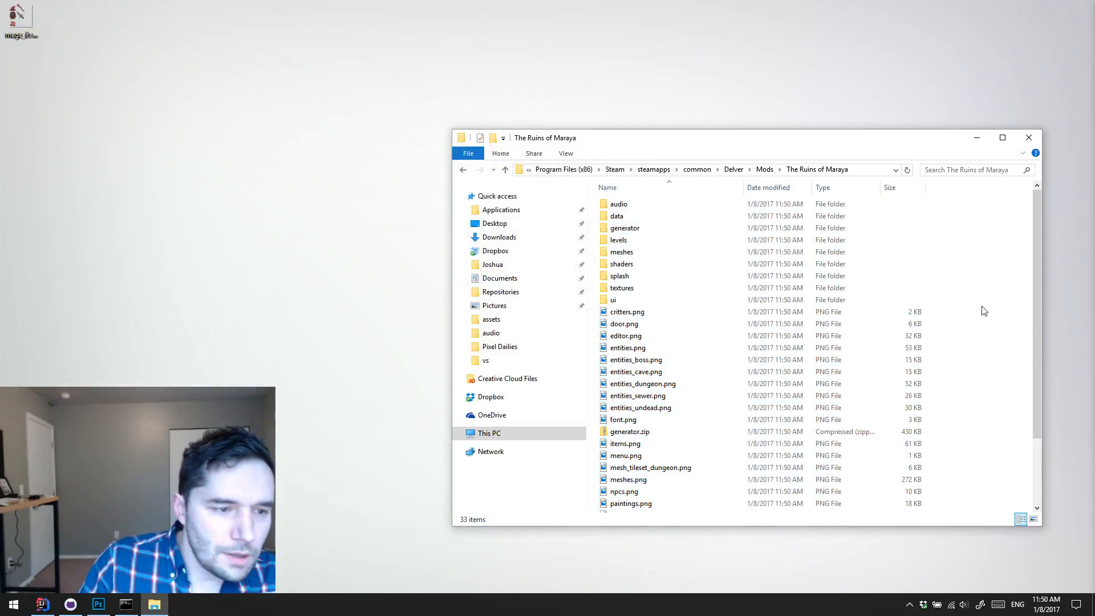
{"action": "double_click", "coordinate": [630, 217]}
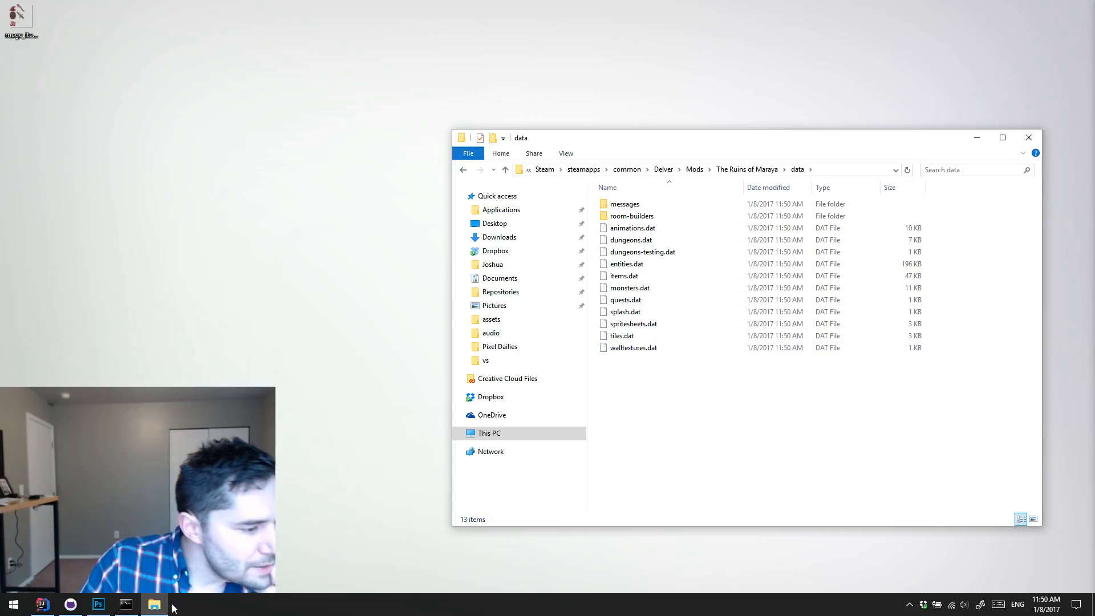
Step: Launch Sublime Text and snap its window side by side with the mod's data folder window
{"action": "left_click", "coordinate": [14, 605]}
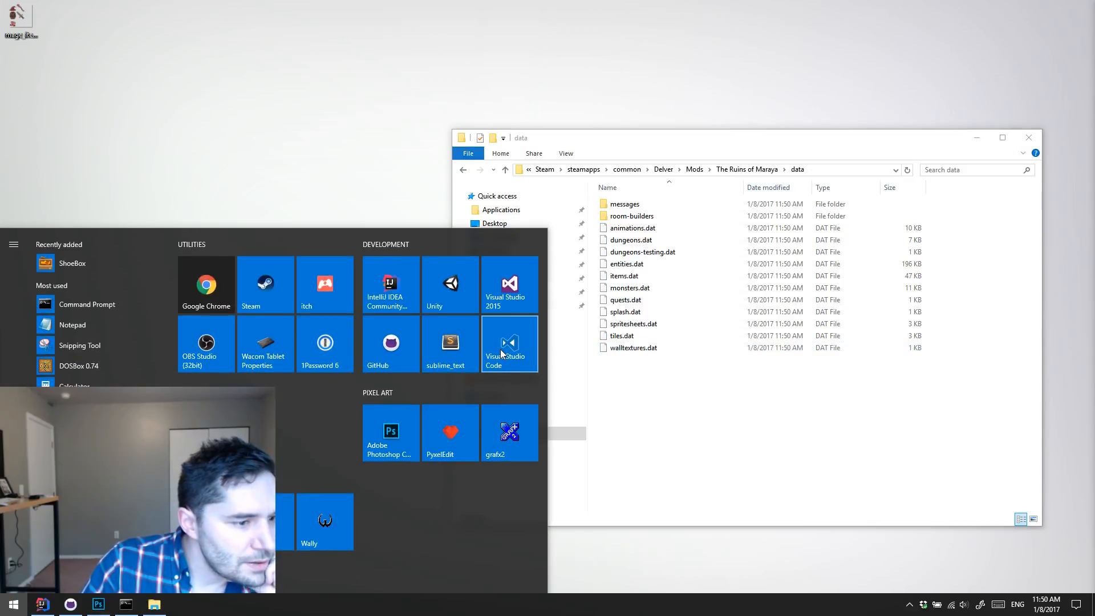
{"action": "left_click", "coordinate": [460, 352]}
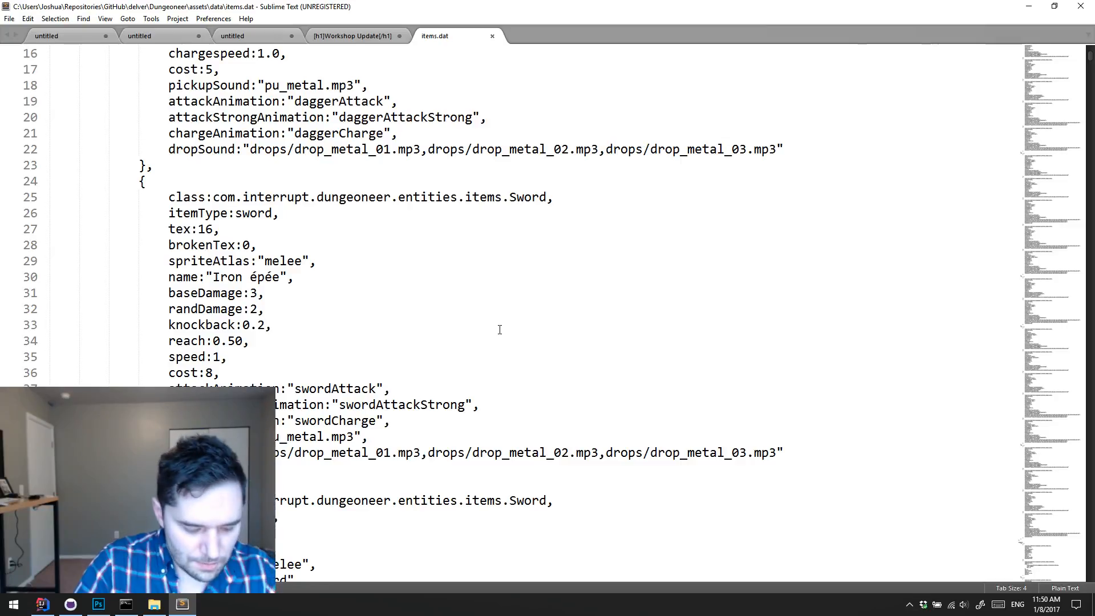
{"action": "key", "text": "super+Left"}
{"action": "left_click", "coordinate": [703, 194]}
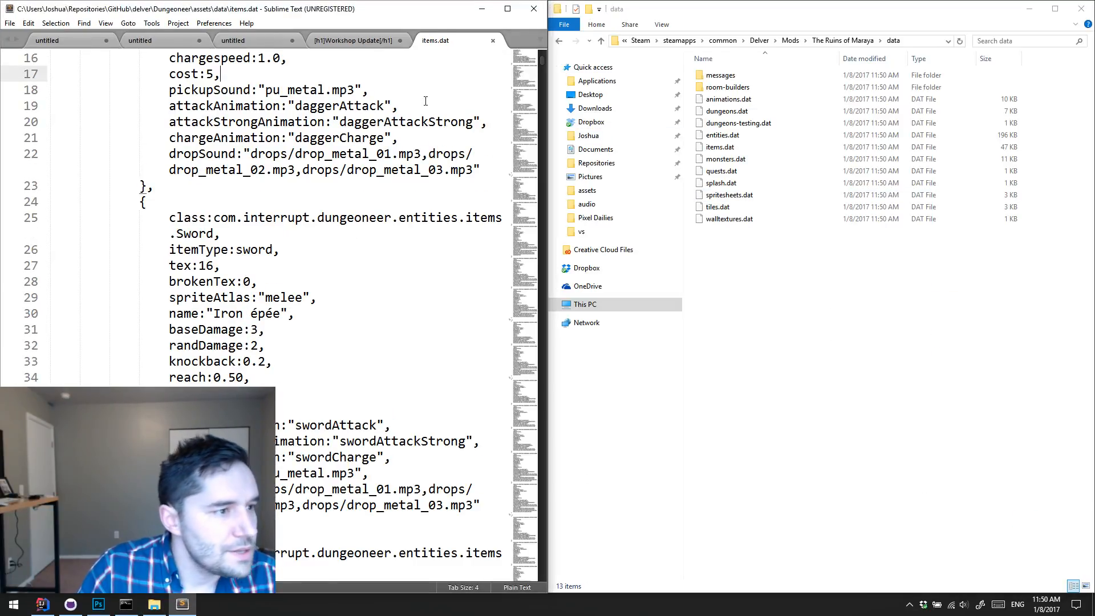
Step: Close every open tab in the text editor, discarding the unsaved documents
{"action": "key", "text": "ctrl+w"}
{"action": "key", "text": "ctrl+w"}
{"action": "left_click", "coordinate": [556, 348]}
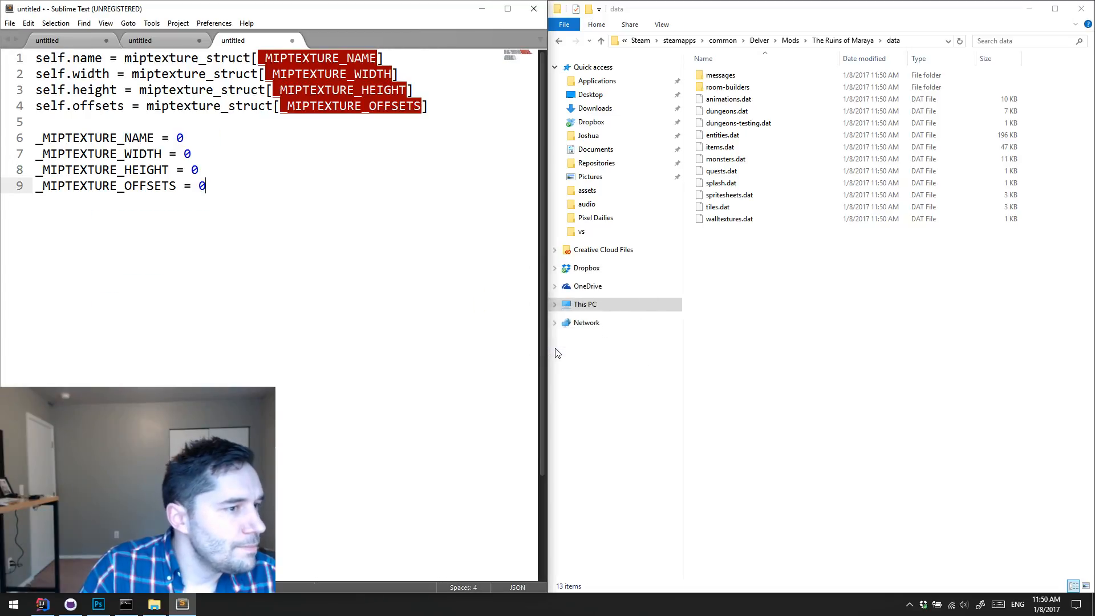
{"action": "key", "text": "ctrl+w"}
{"action": "left_click", "coordinate": [555, 348]}
{"action": "key", "text": "ctrl+w"}
{"action": "left_click", "coordinate": [555, 348]}
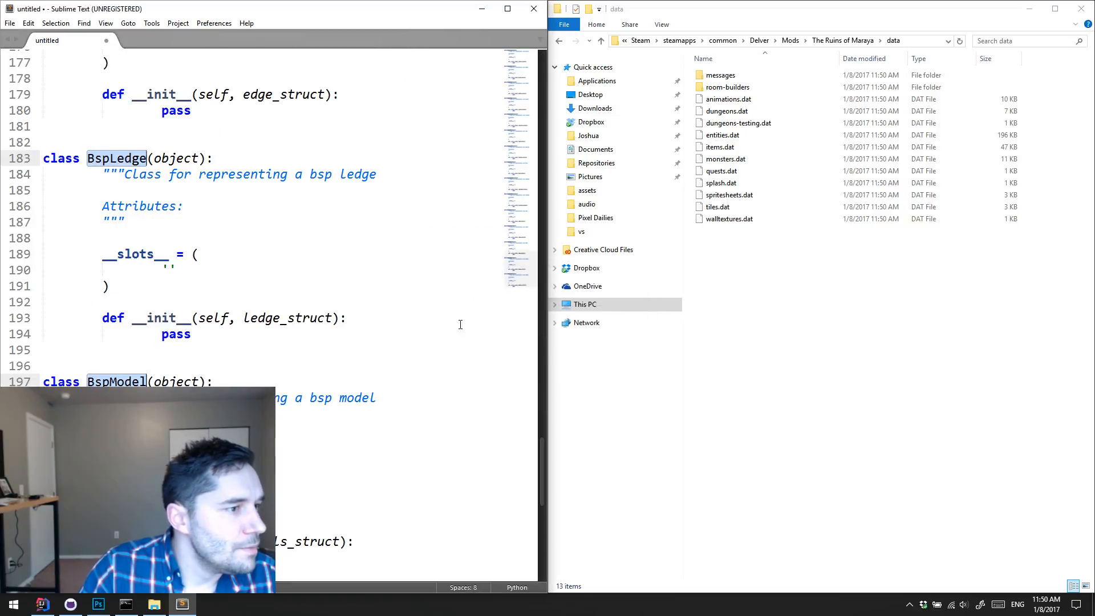
{"action": "key", "text": "ctrl+w"}
{"action": "left_click", "coordinate": [549, 341]}
Step: Open items.dat from the mod's data folder in the empty text editor
{"action": "left_click", "coordinate": [721, 255]}
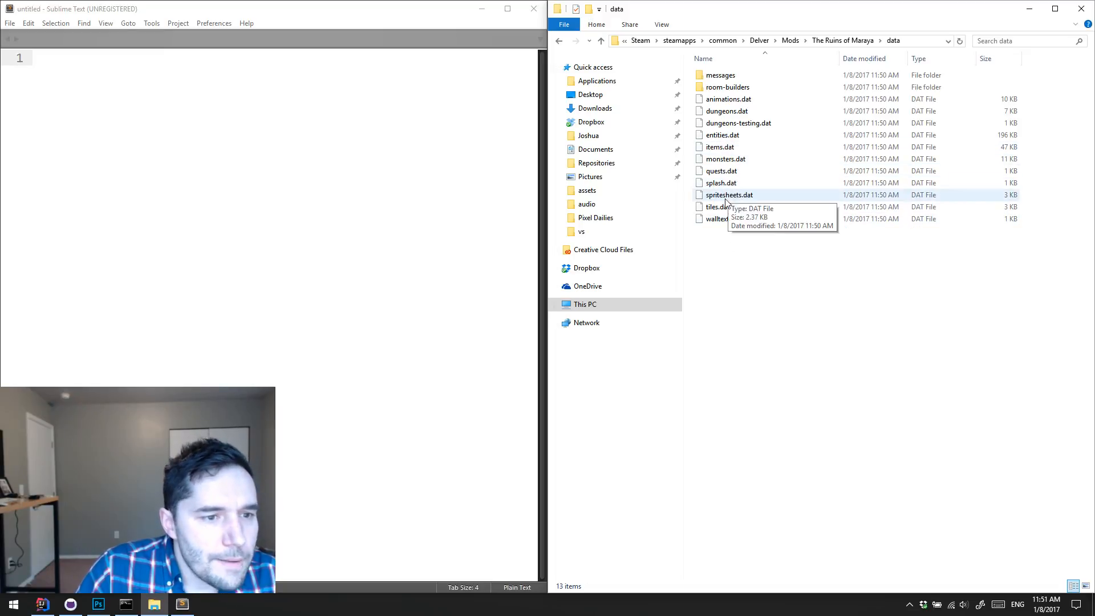
{"action": "left_click", "coordinate": [742, 161]}
{"action": "left_click", "coordinate": [744, 149], "text": "shift"}
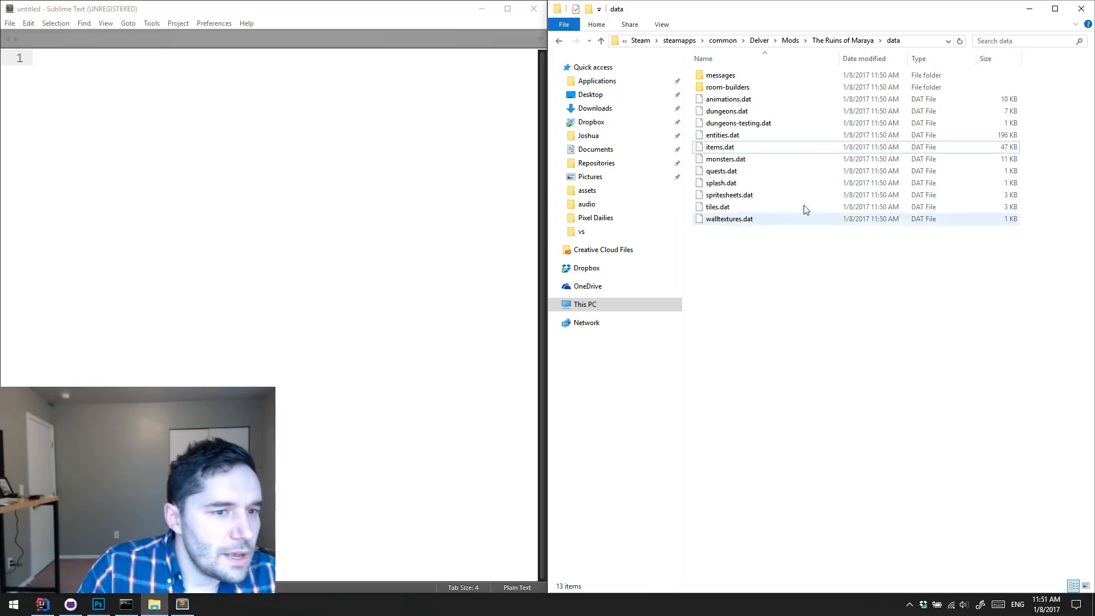
{"action": "left_click", "coordinate": [718, 149]}
{"action": "left_click_drag", "start_coordinate": [731, 150], "coordinate": [346, 163]}
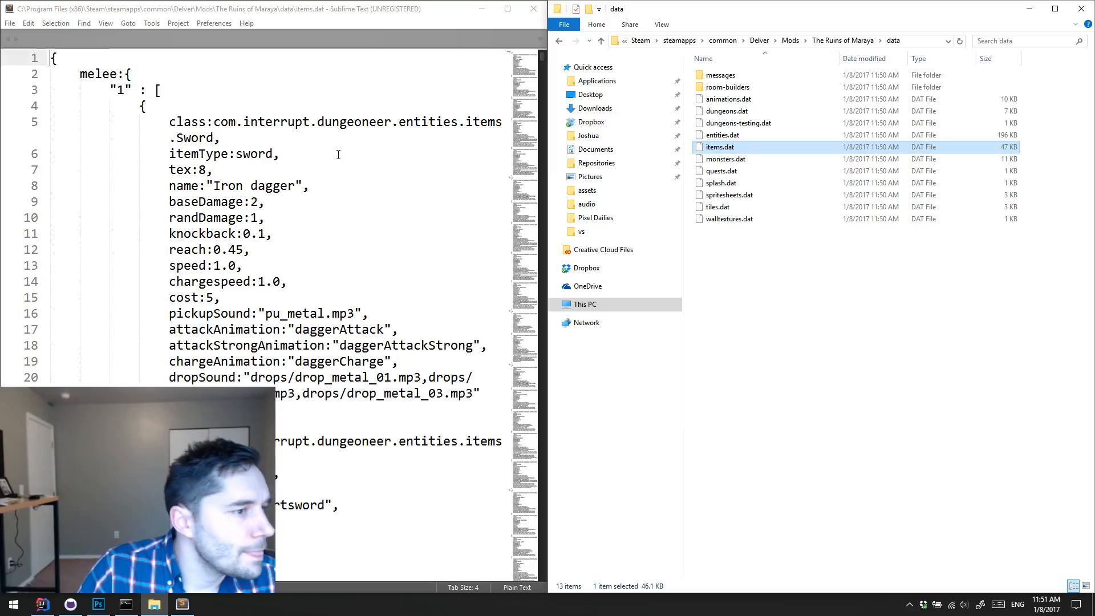
Step: Look through the level 1 melee weapon definitions in items.dat and return to the start of the file
{"action": "scroll", "coordinate": [342, 155], "scroll_direction": "down", "scroll_amount": 8}
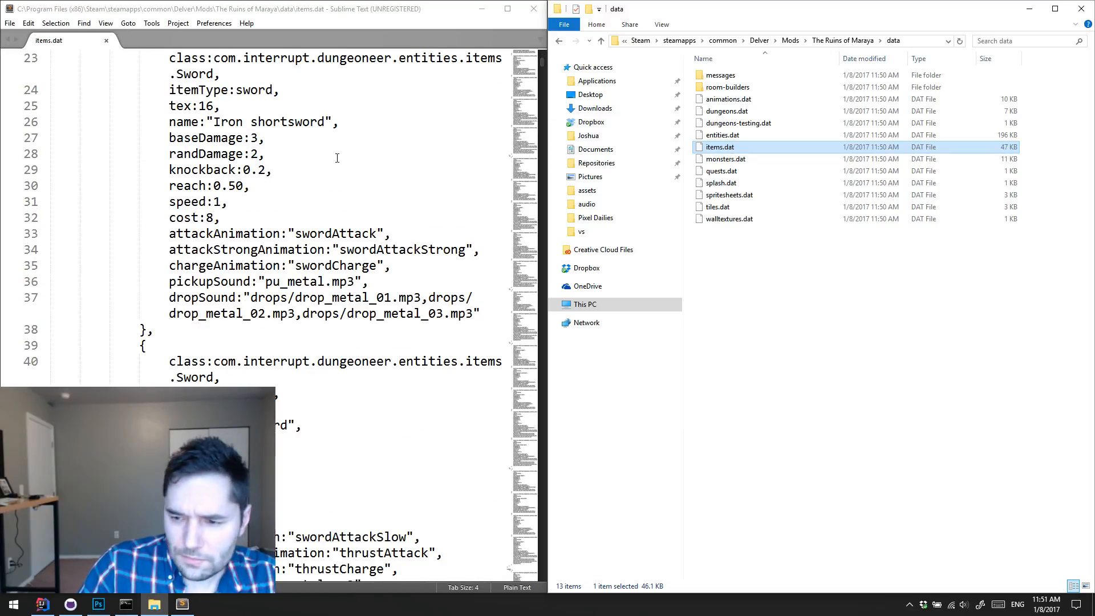
{"action": "scroll", "coordinate": [337, 158], "scroll_direction": "up", "scroll_amount": 8}
{"action": "scroll", "coordinate": [338, 158], "scroll_direction": "down", "scroll_amount": 12}
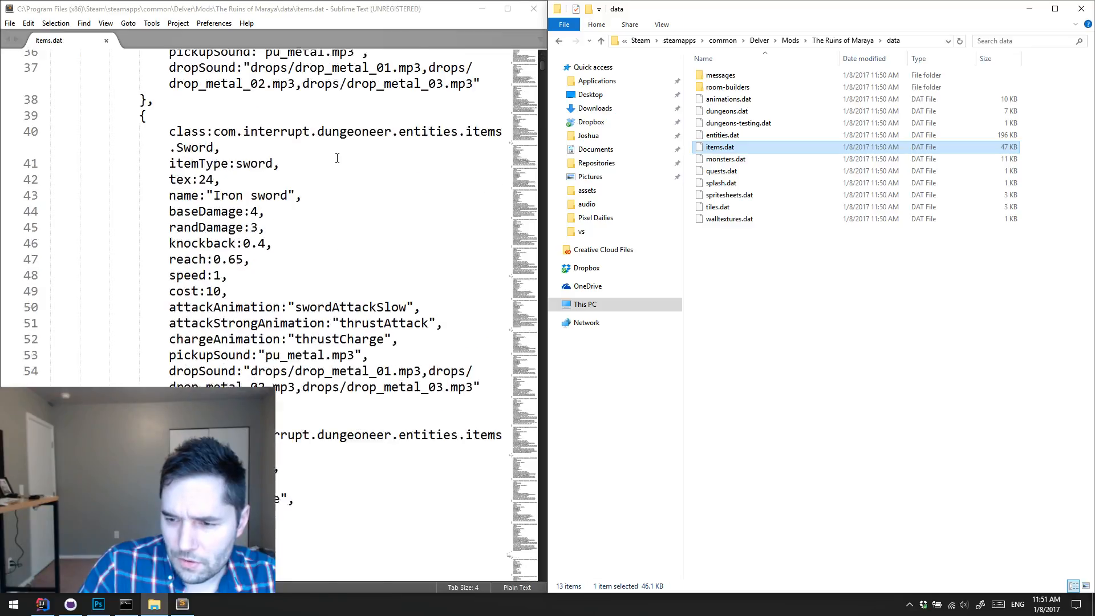
{"action": "scroll", "coordinate": [337, 158], "scroll_direction": "up", "scroll_amount": 12}
{"action": "left_click", "coordinate": [337, 158]}
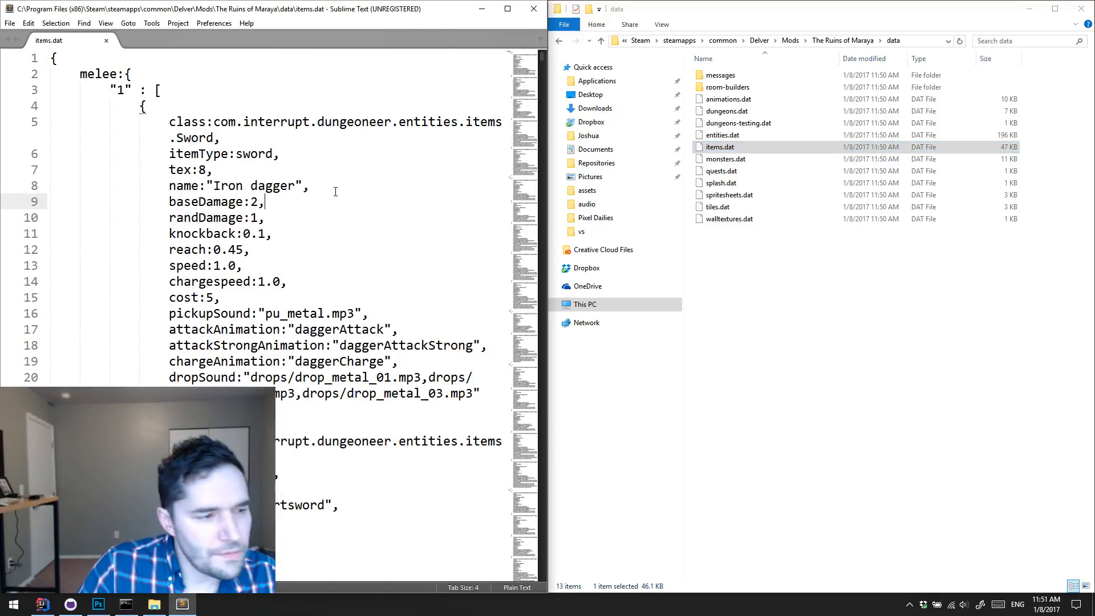
{"action": "scroll", "coordinate": [337, 171], "scroll_direction": "down", "scroll_amount": 11}
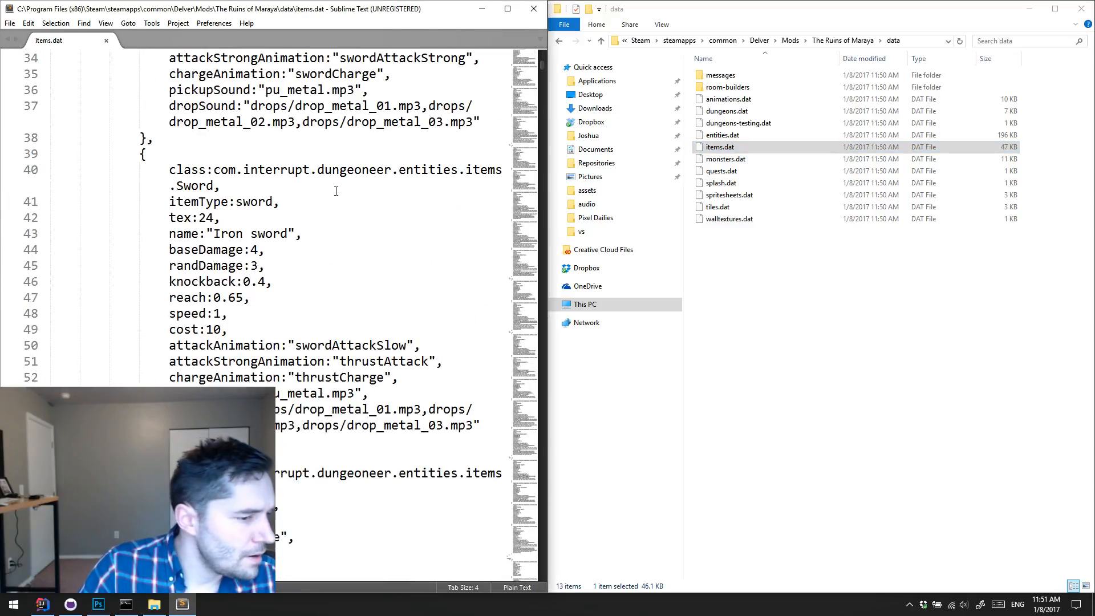
{"action": "scroll", "coordinate": [337, 191], "scroll_direction": "down", "scroll_amount": 4}
{"action": "scroll", "coordinate": [337, 191], "scroll_direction": "down", "scroll_amount": 15}
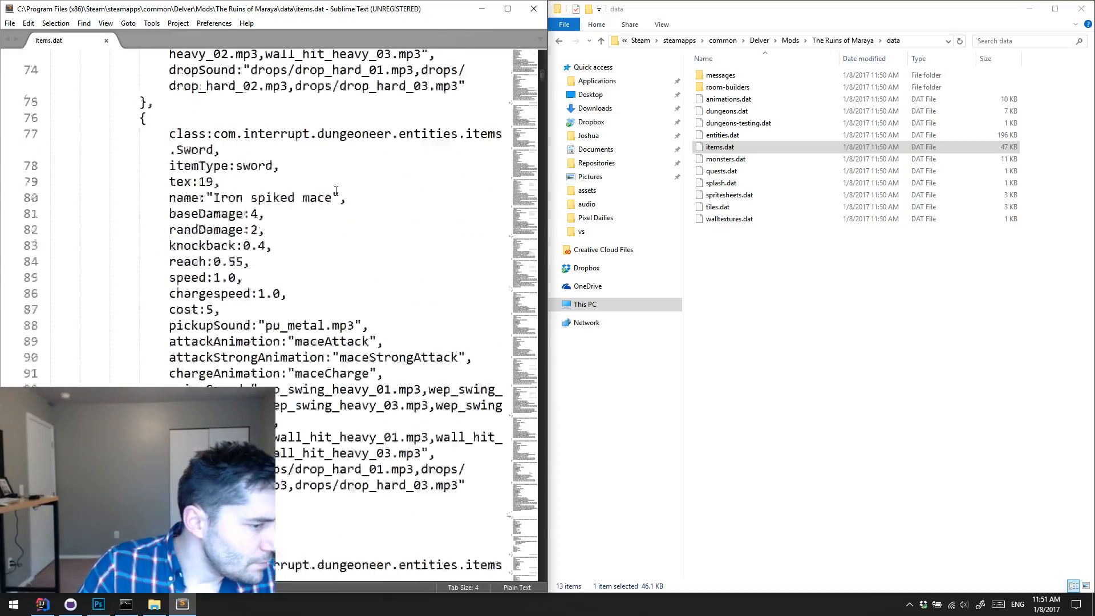
{"action": "scroll", "coordinate": [337, 191], "scroll_direction": "up", "scroll_amount": 20}
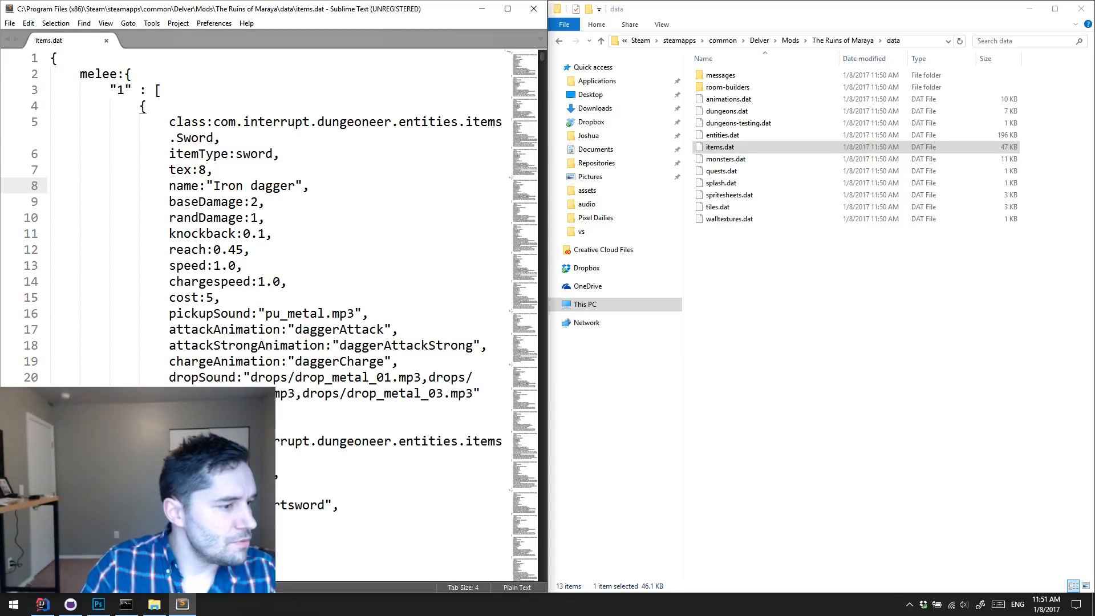
Step: Turn off word wrap for items.dat and highlight the complete Iron dagger entry to inspect it
{"action": "left_click_drag", "start_coordinate": [485, 394], "coordinate": [2, 110]}
{"action": "left_click", "coordinate": [420, 187]}
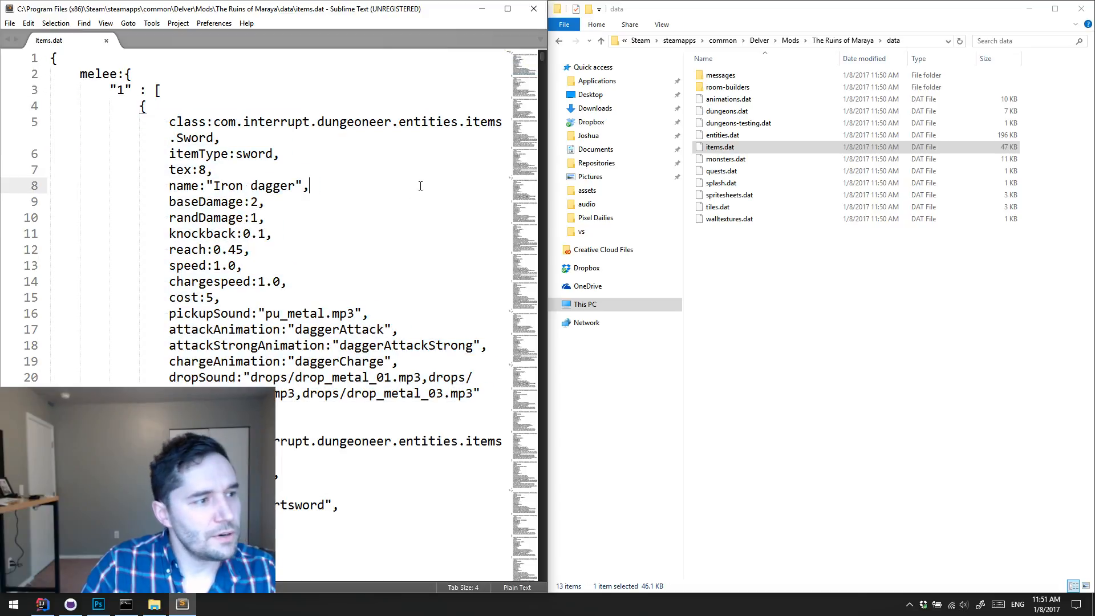
{"action": "left_click", "coordinate": [105, 22]}
{"action": "left_click", "coordinate": [57, 239]}
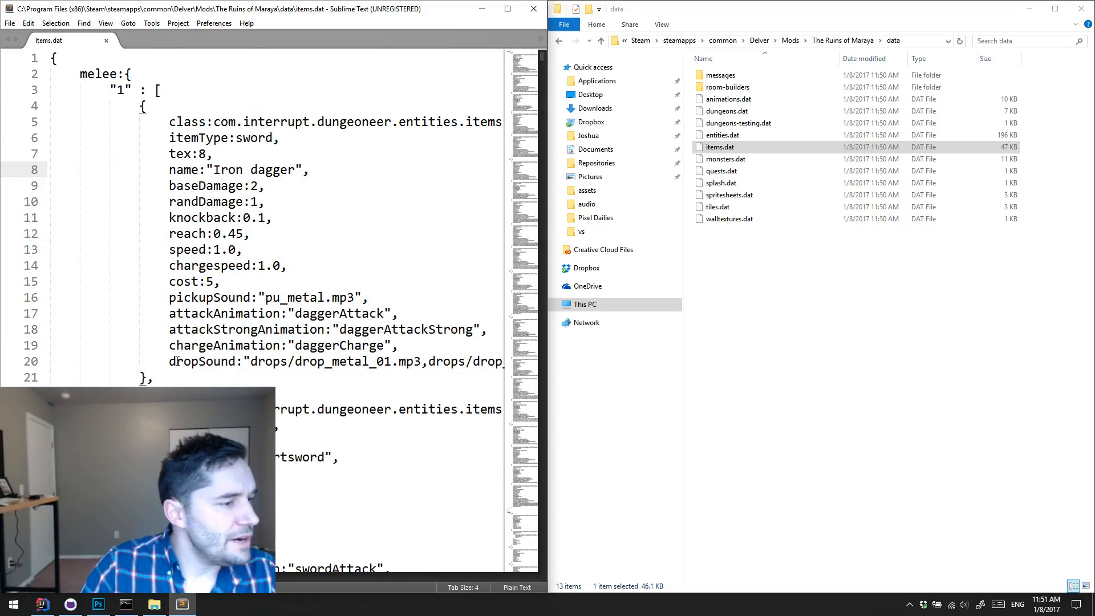
{"action": "left_click_drag", "start_coordinate": [177, 378], "coordinate": [44, 107]}
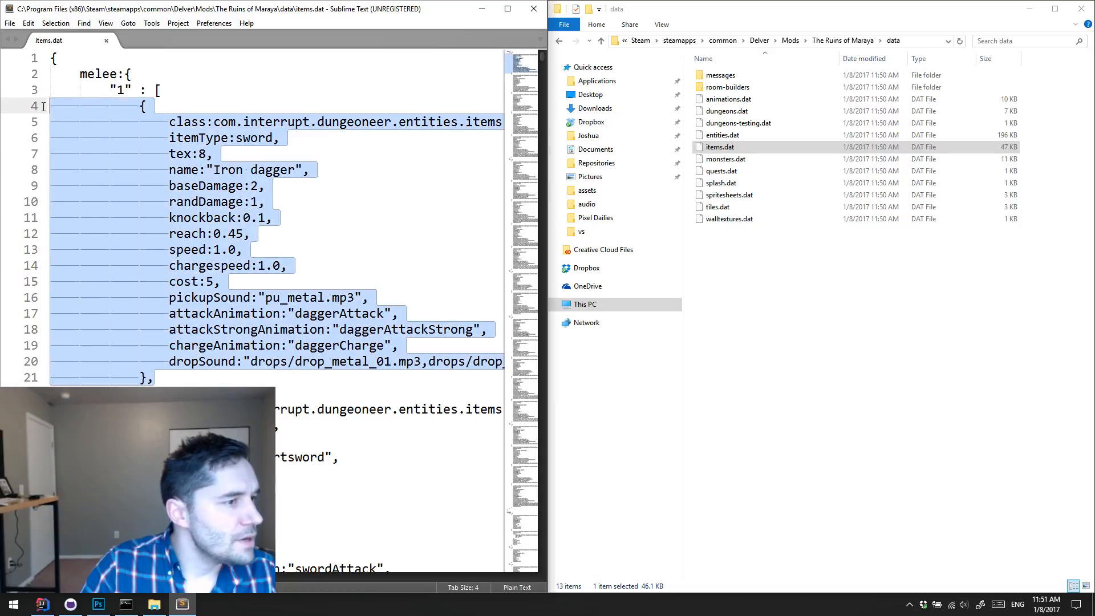
{"action": "left_click", "coordinate": [317, 152]}
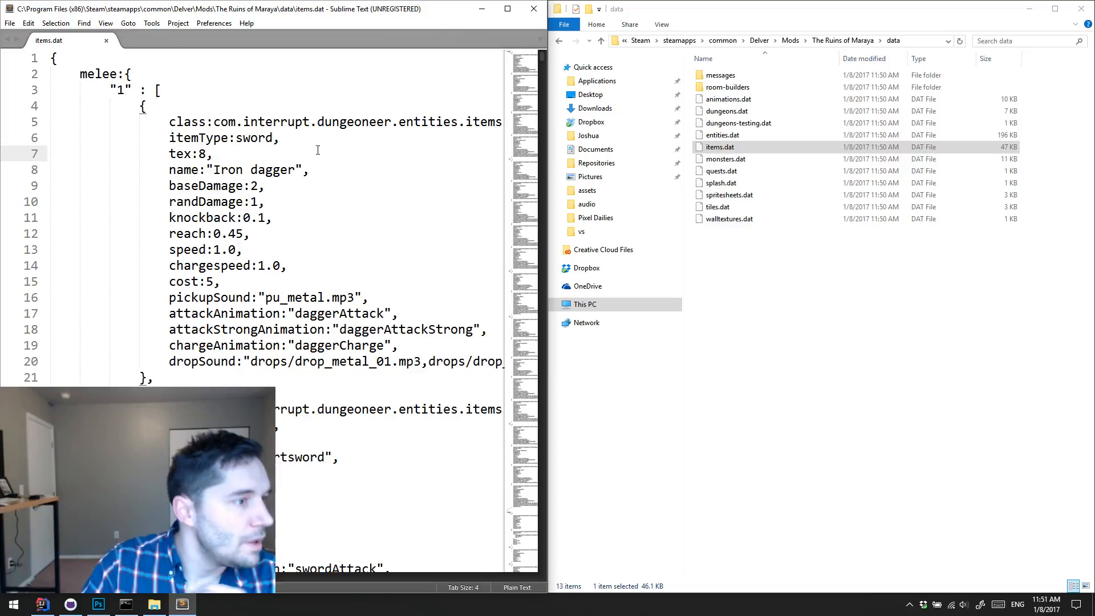
Step: Minimize the text editor, go up to The Ruins of Maraya folder and open its items.png in Photoshop
{"action": "left_click", "coordinate": [483, 10]}
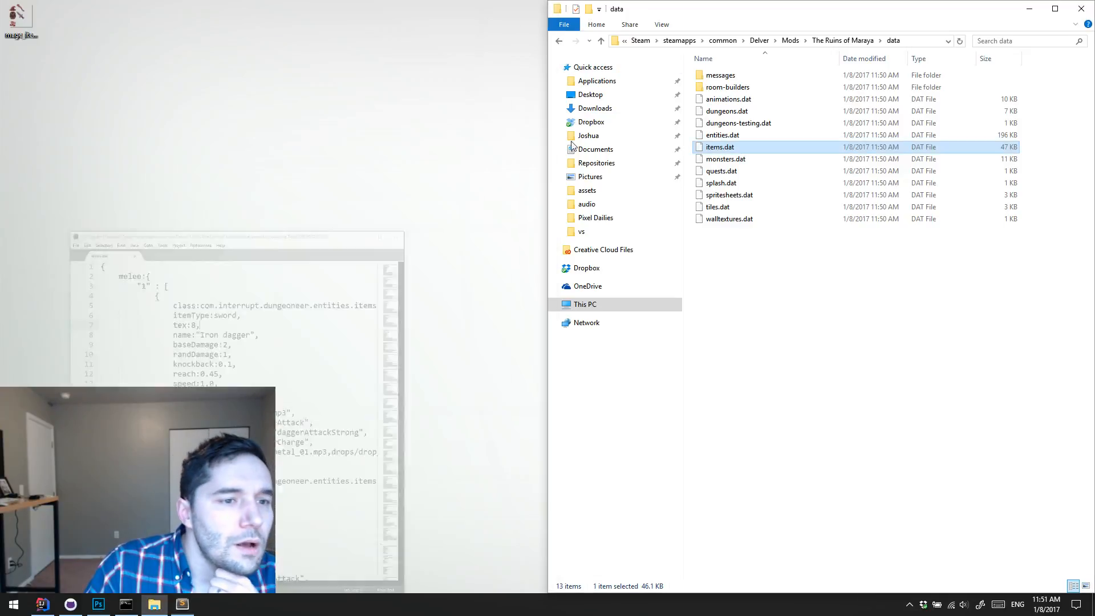
{"action": "left_click", "coordinate": [849, 41]}
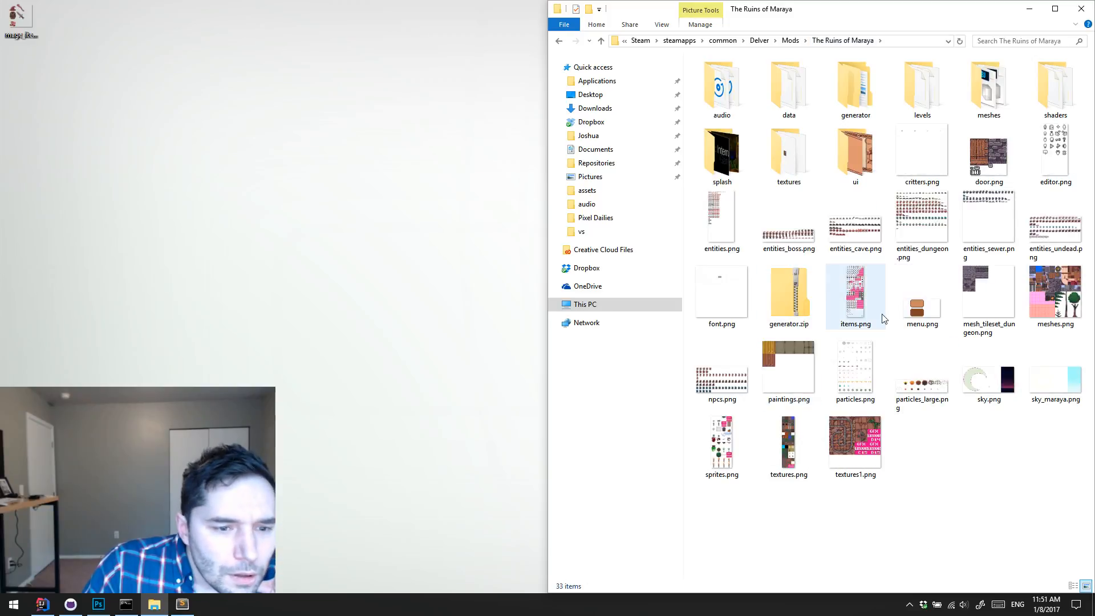
{"action": "left_click", "coordinate": [857, 298]}
{"action": "left_click", "coordinate": [106, 604]}
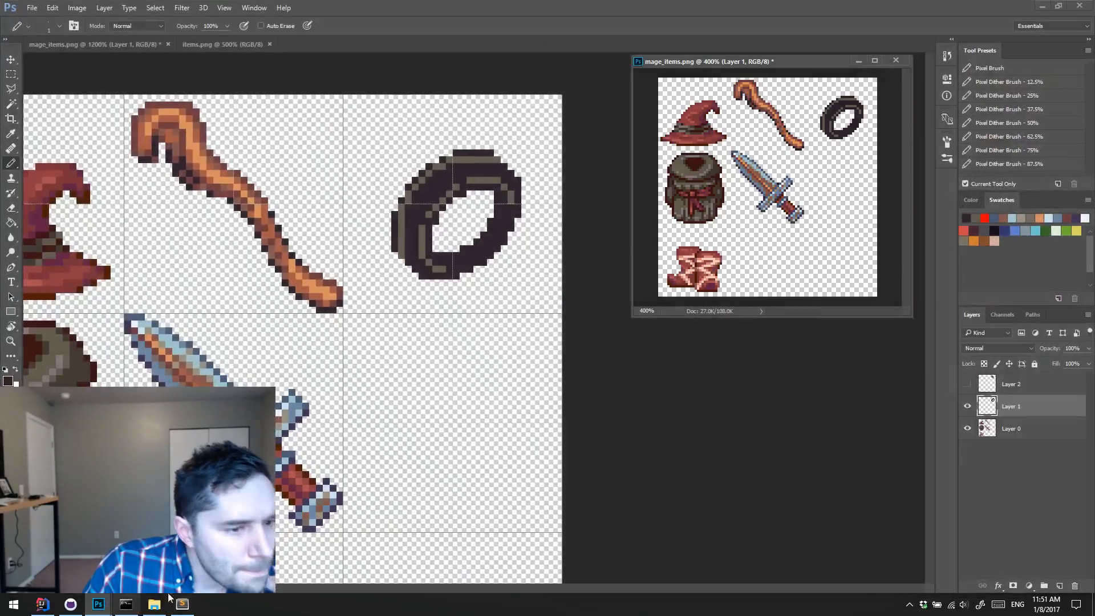
{"action": "left_click", "coordinate": [154, 606]}
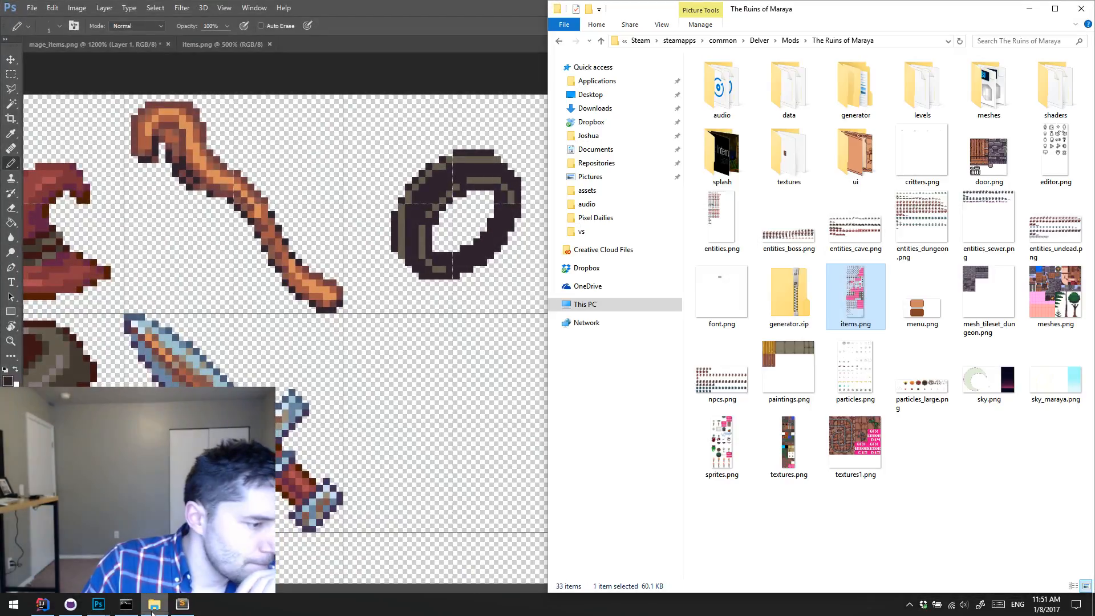
{"action": "left_click_drag", "start_coordinate": [856, 294], "coordinate": [373, 44]}
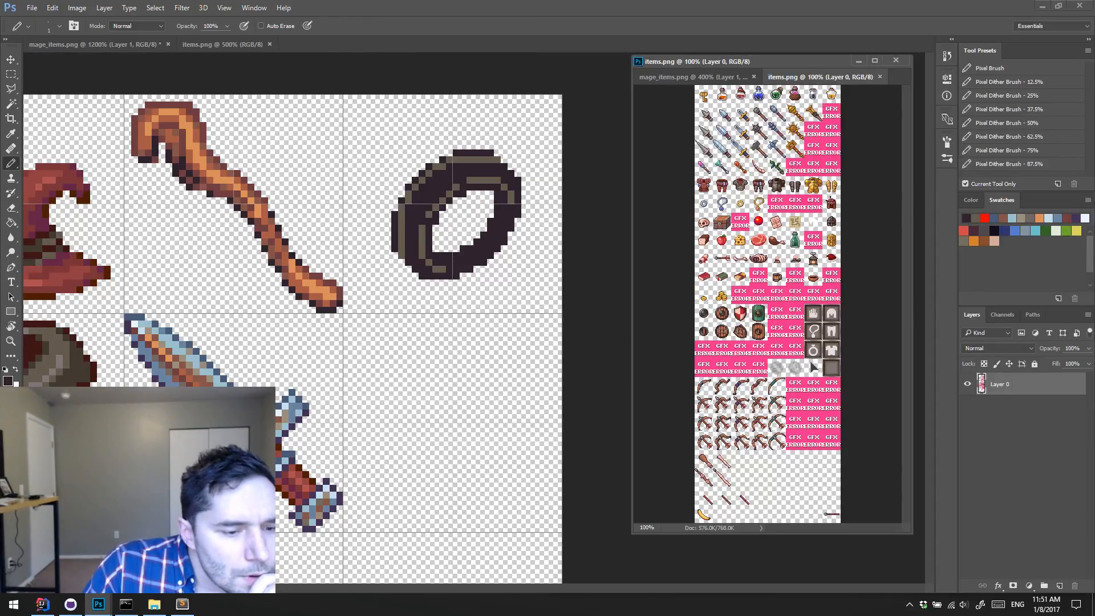
Step: Dock the mod's items.png as a tab in the main window and close the floating mage_items.png view
{"action": "left_click_drag", "start_coordinate": [807, 83], "coordinate": [410, 41]}
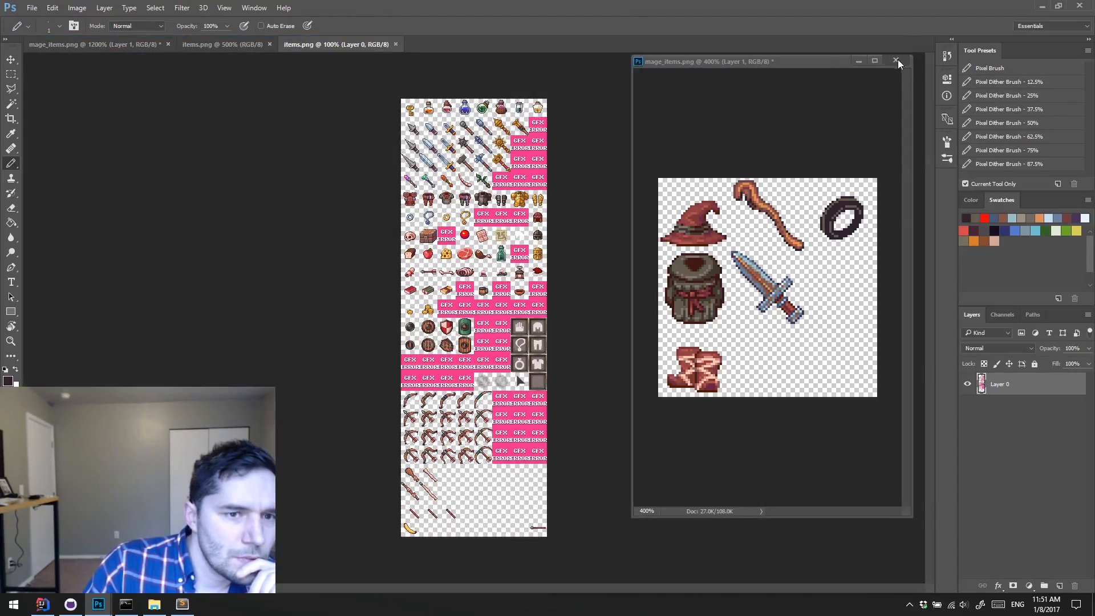
{"action": "left_click", "coordinate": [896, 61]}
Step: Examine the items.png sprite sheet up close, especially the empty cells around the wands and clubs below the bows
{"action": "key", "text": "z"}
{"action": "left_click", "coordinate": [478, 339]}
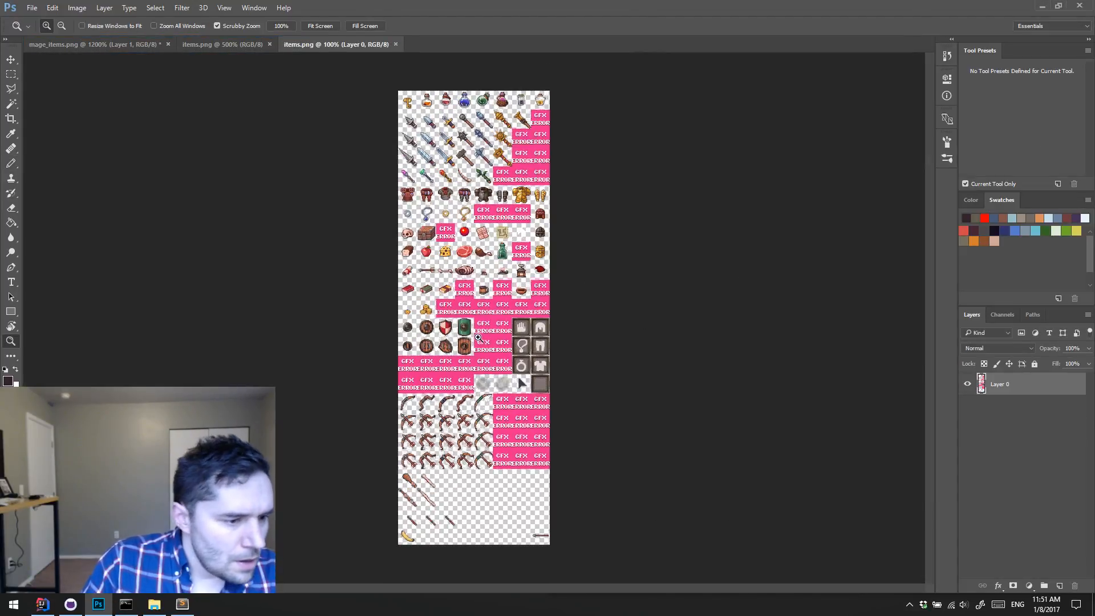
{"action": "left_click", "coordinate": [478, 339]}
{"action": "left_click_drag", "start_coordinate": [498, 485], "coordinate": [524, 522]}
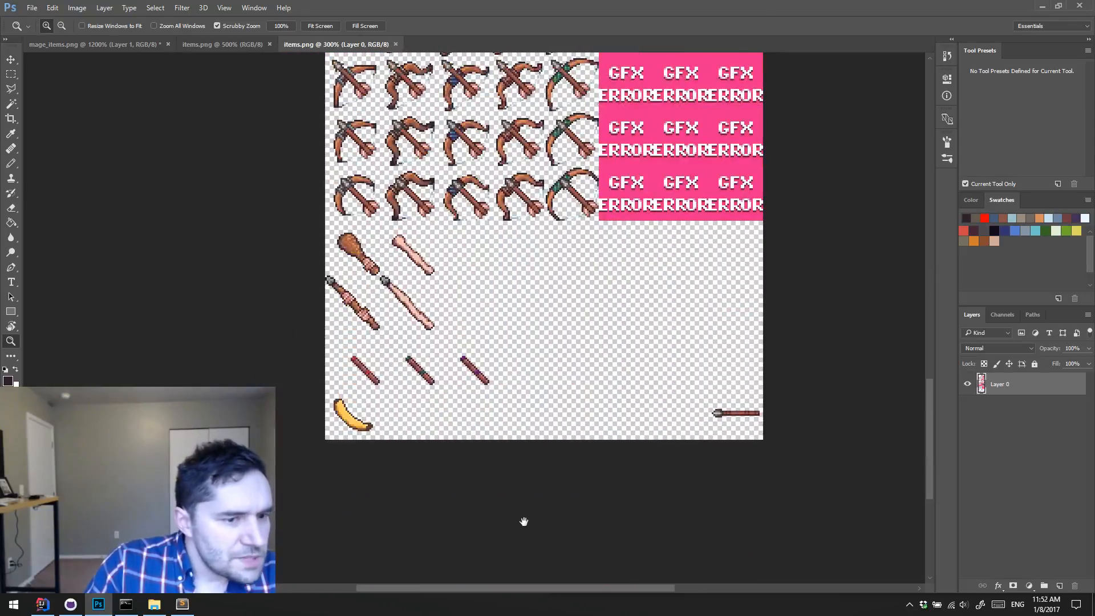
{"action": "left_click_drag", "start_coordinate": [539, 378], "coordinate": [520, 449]}
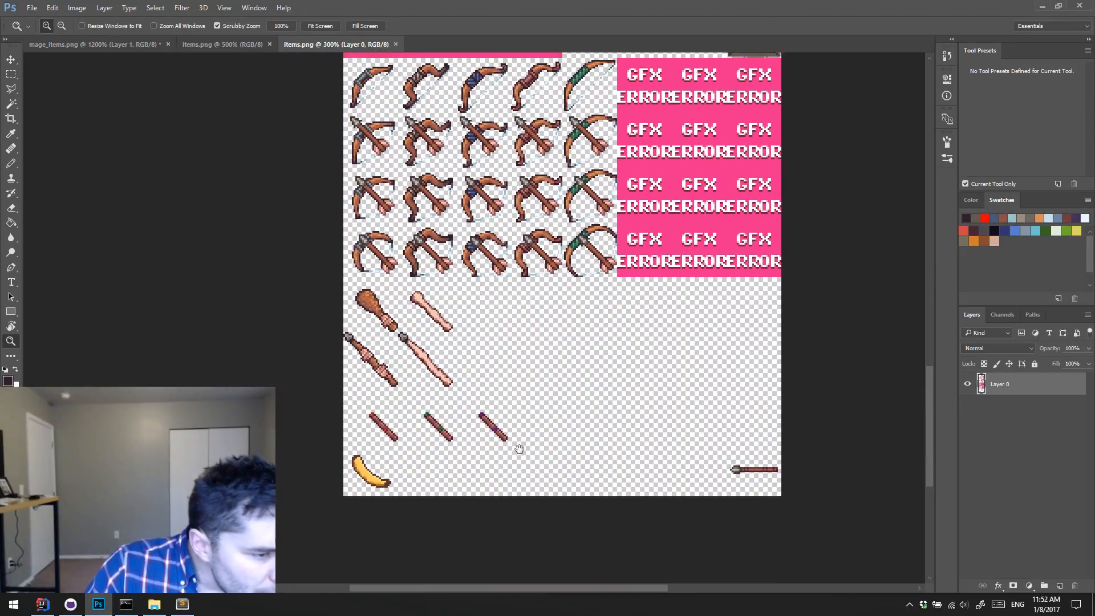
{"action": "left_click", "coordinate": [482, 404]}
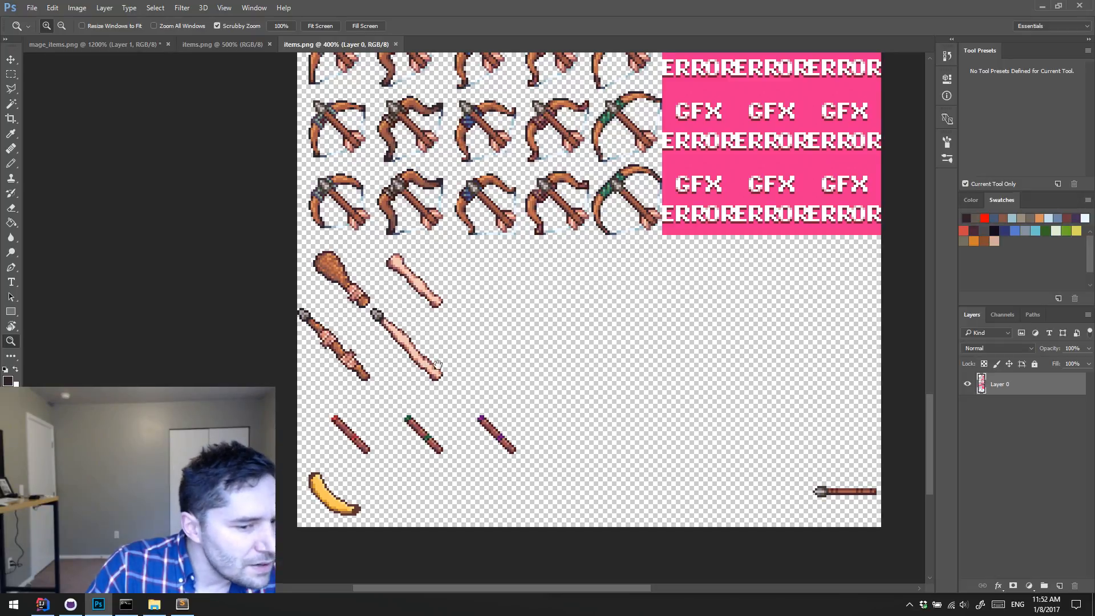
{"action": "left_click_drag", "start_coordinate": [438, 365], "coordinate": [396, 332]}
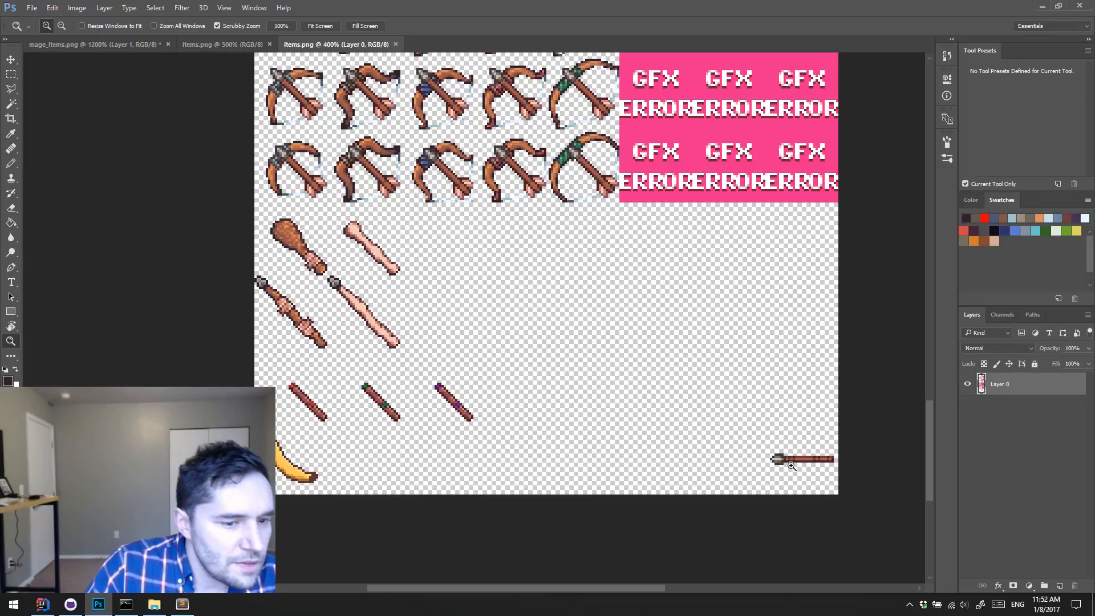
{"action": "left_click_drag", "start_coordinate": [425, 366], "coordinate": [336, 531]}
{"action": "left_click_drag", "start_coordinate": [463, 189], "coordinate": [460, 347]}
{"action": "left_click_drag", "start_coordinate": [399, 228], "coordinate": [329, 208]}
{"action": "left_click_drag", "start_coordinate": [402, 572], "coordinate": [481, 189]}
{"action": "left_click_drag", "start_coordinate": [471, 575], "coordinate": [466, 63]}
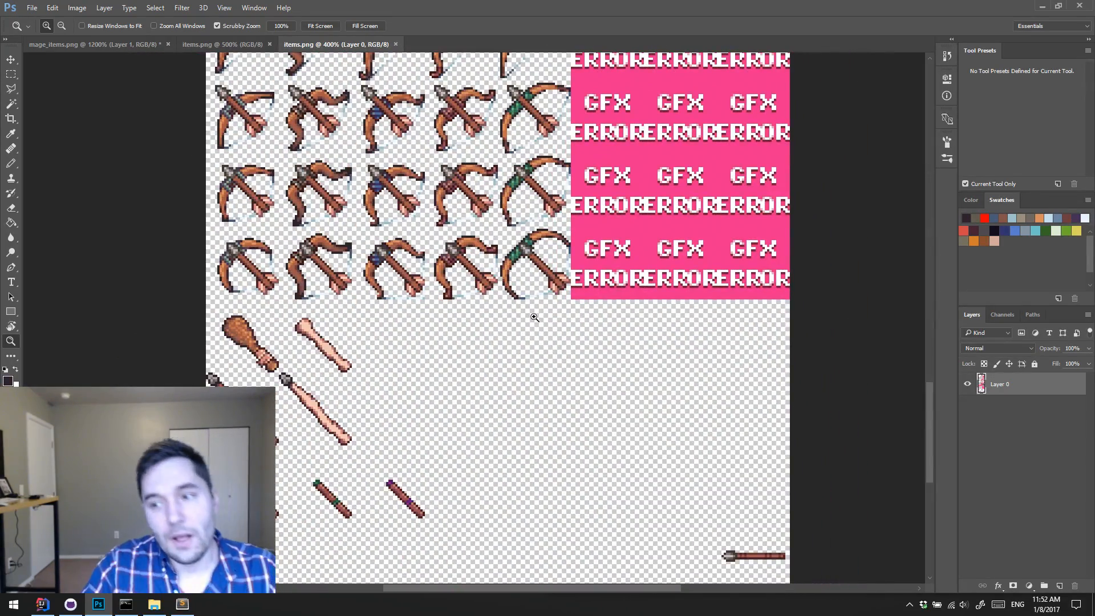
{"action": "left_click_drag", "start_coordinate": [513, 378], "coordinate": [504, 316]}
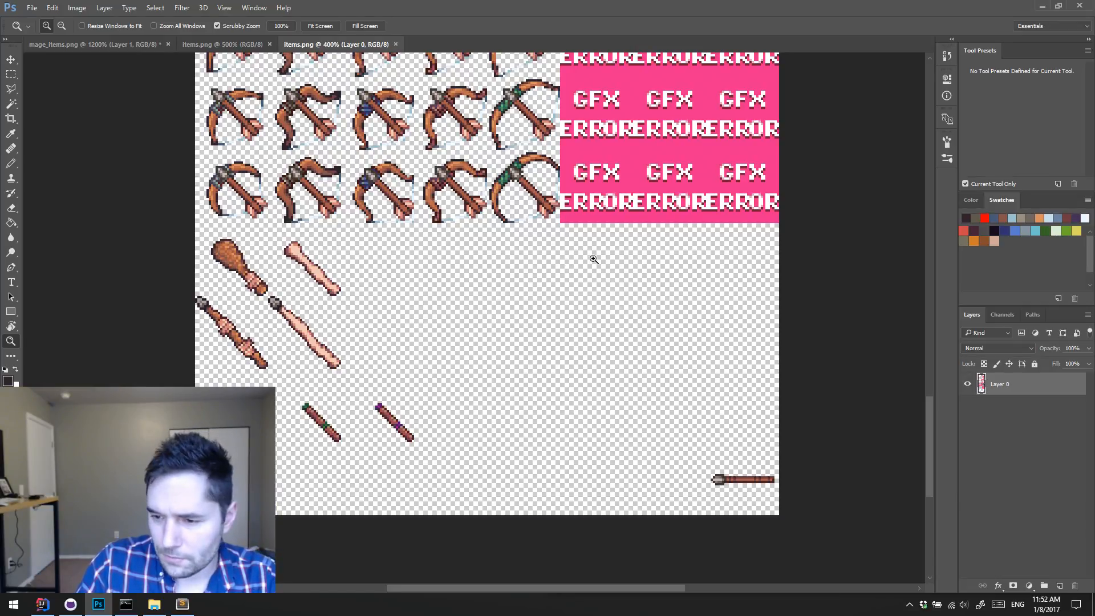
Step: Minimize Photoshop to return to The Ruins of Maraya folder window
{"action": "left_click", "coordinate": [1042, 6]}
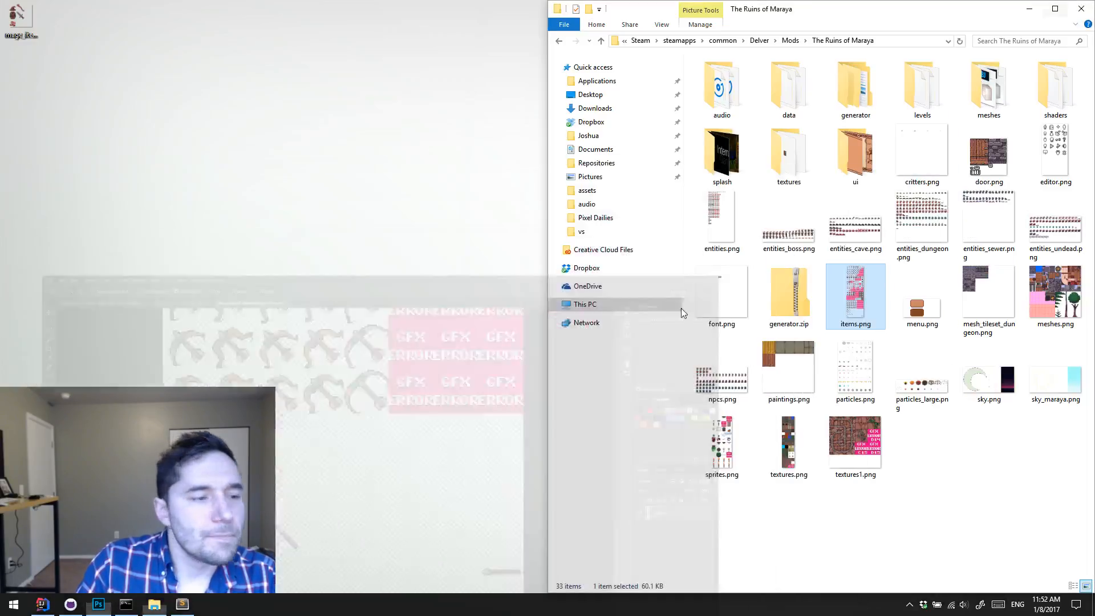
{"action": "left_click", "coordinate": [324, 460]}
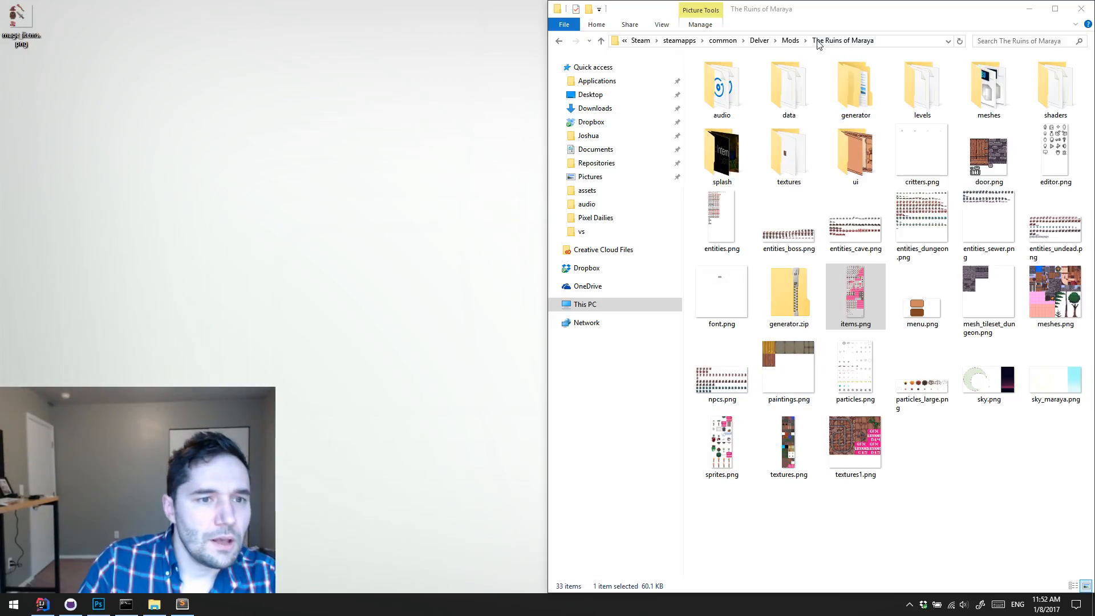
Step: Go up to the Delver folder and launch the level editor from DelvEdit.jar
{"action": "left_click", "coordinate": [759, 40]}
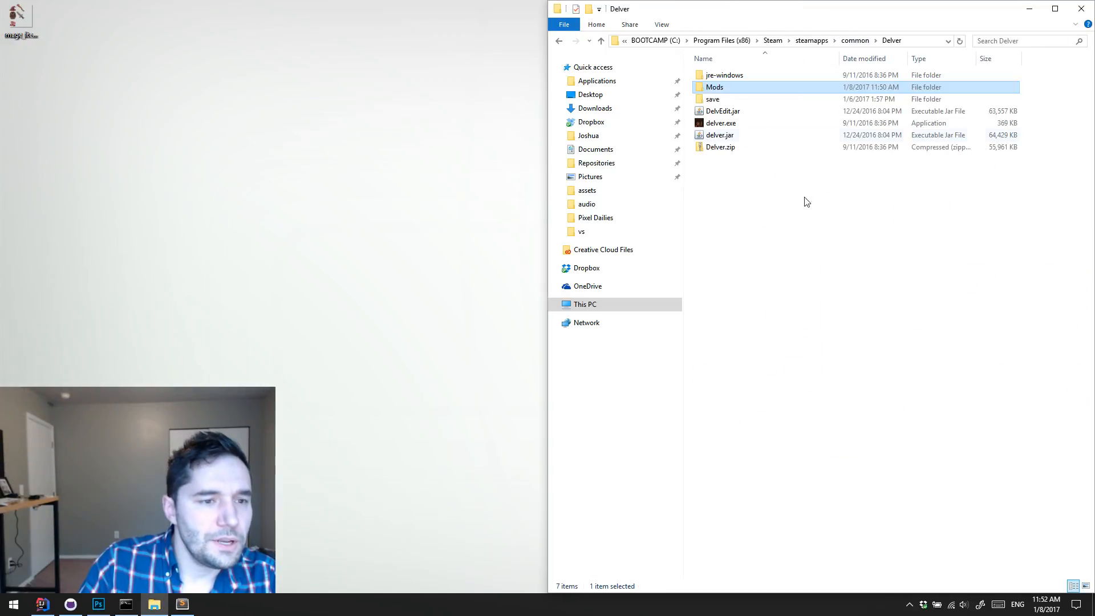
{"action": "left_click", "coordinate": [752, 111]}
{"action": "key", "text": "Return"}
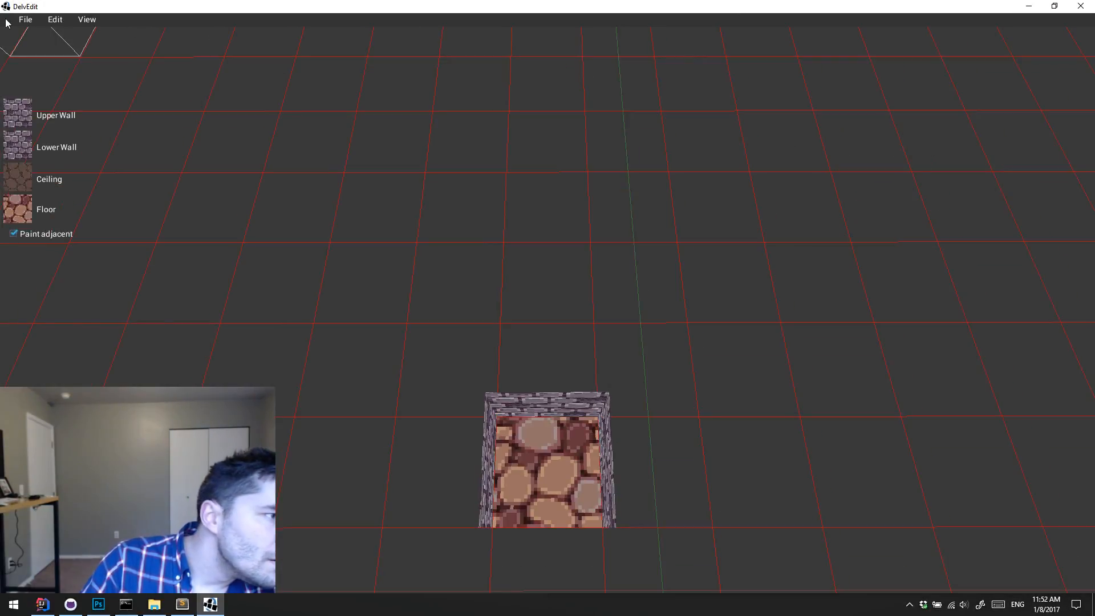
Step: Start opening a level and browse from the TrapZone levels folder to The Ruins of Maraya mod folder
{"action": "left_click", "coordinate": [25, 19]}
{"action": "left_click", "coordinate": [31, 71]}
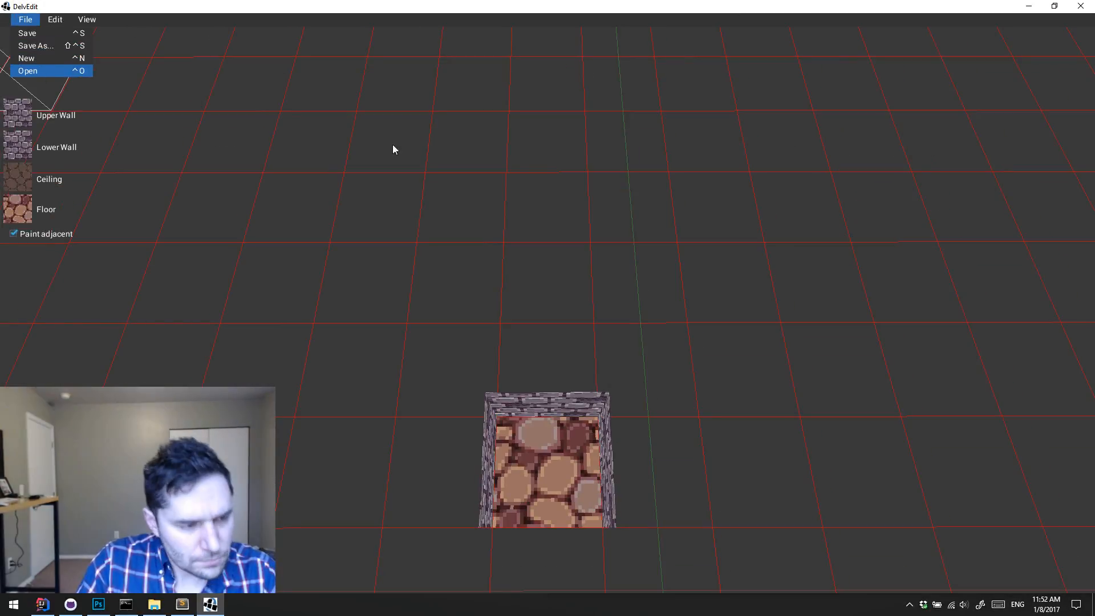
{"action": "key", "text": "alt+Tab"}
{"action": "left_click", "coordinate": [882, 372]}
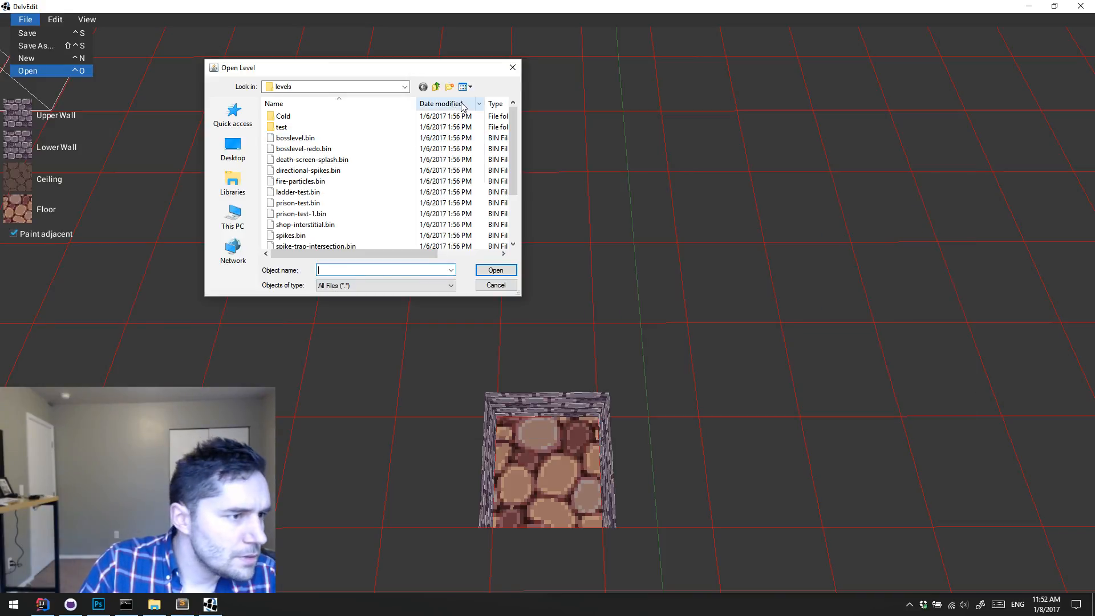
{"action": "left_click", "coordinate": [435, 87]}
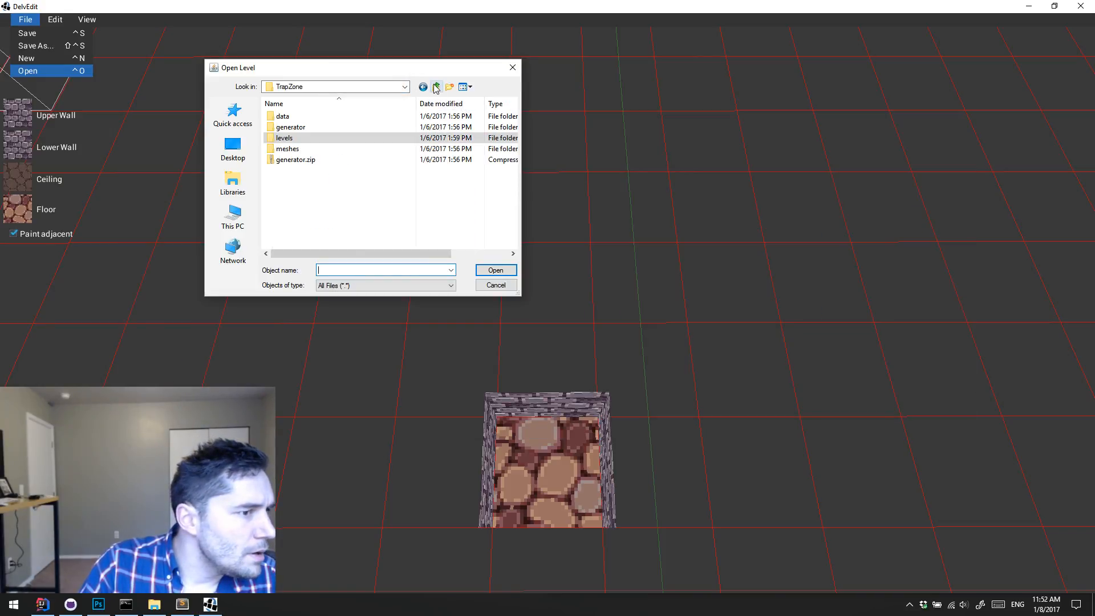
{"action": "left_click", "coordinate": [435, 87]}
{"action": "double_click", "coordinate": [318, 117]}
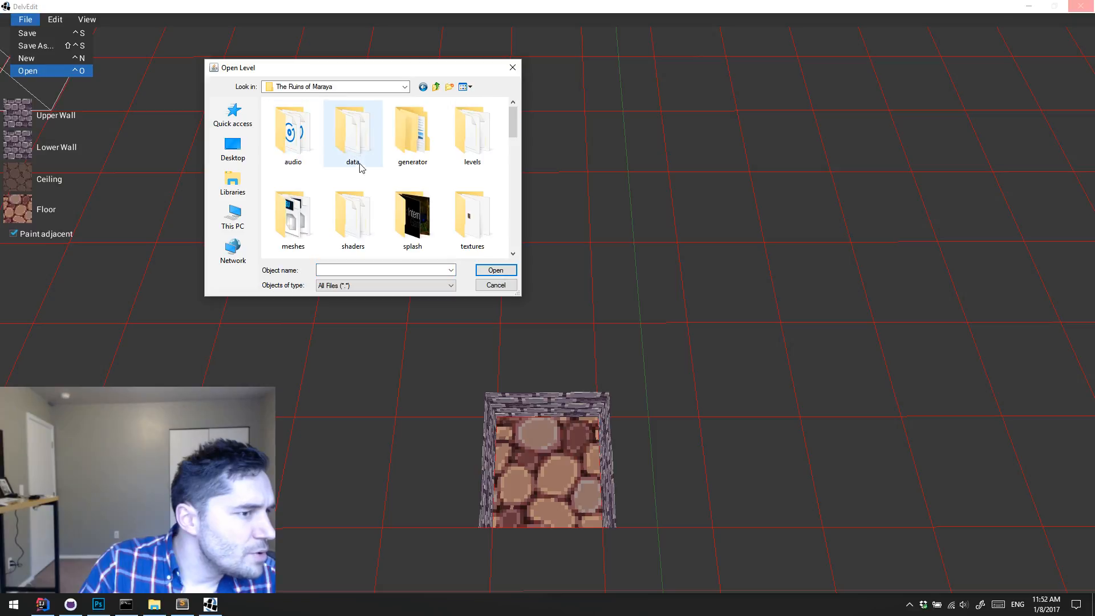
Step: Look through The Ruins of Maraya folder's contents in the Open Level dialog and in File Explorer
{"action": "scroll", "coordinate": [368, 173], "scroll_direction": "down", "scroll_amount": 7}
{"action": "scroll", "coordinate": [414, 184], "scroll_direction": "up", "scroll_amount": 1}
{"action": "scroll", "coordinate": [513, 191], "scroll_direction": "up", "scroll_amount": 4}
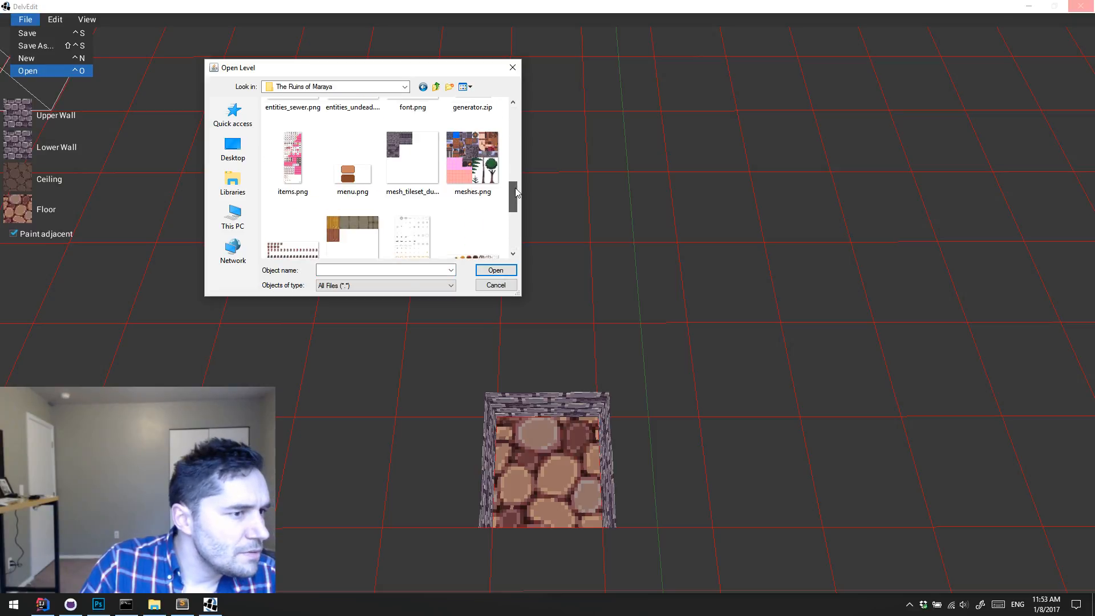
{"action": "left_click_drag", "start_coordinate": [518, 178], "coordinate": [503, 93]}
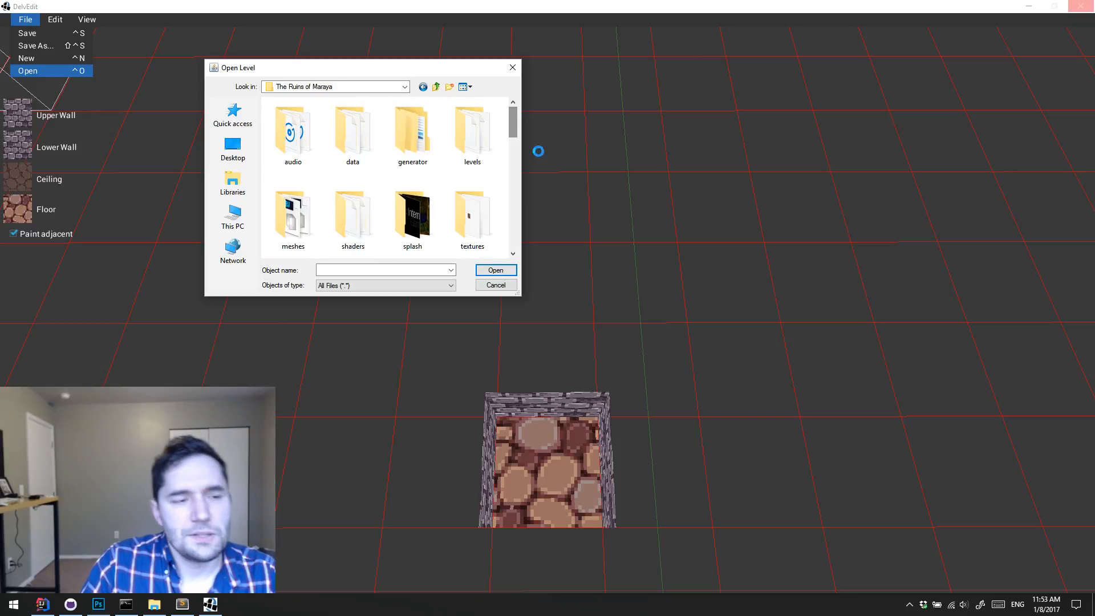
{"action": "left_click", "coordinate": [154, 606]}
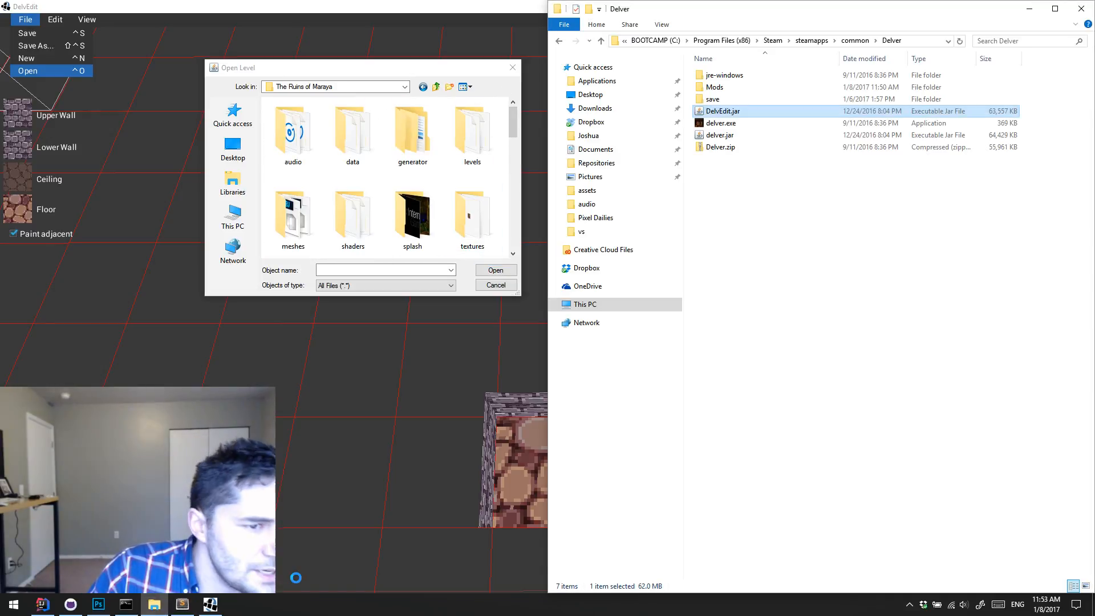
{"action": "double_click", "coordinate": [730, 88]}
{"action": "double_click", "coordinate": [737, 75]}
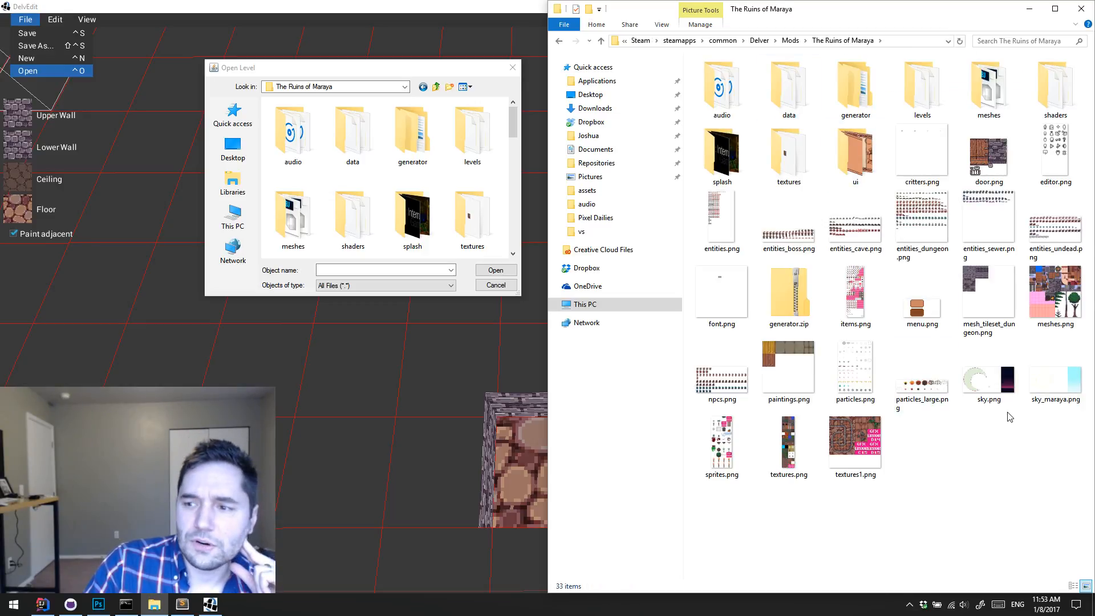
{"action": "left_click", "coordinate": [1029, 8]}
{"action": "left_click_drag", "start_coordinate": [513, 127], "coordinate": [519, 163]}
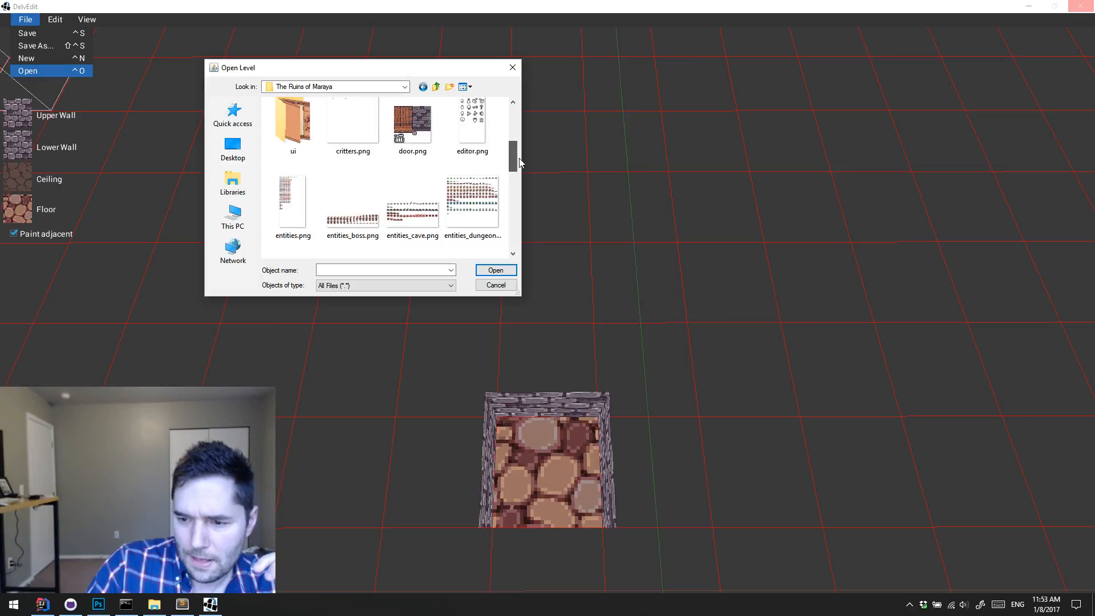
{"action": "left_click_drag", "start_coordinate": [520, 163], "coordinate": [518, 155]}
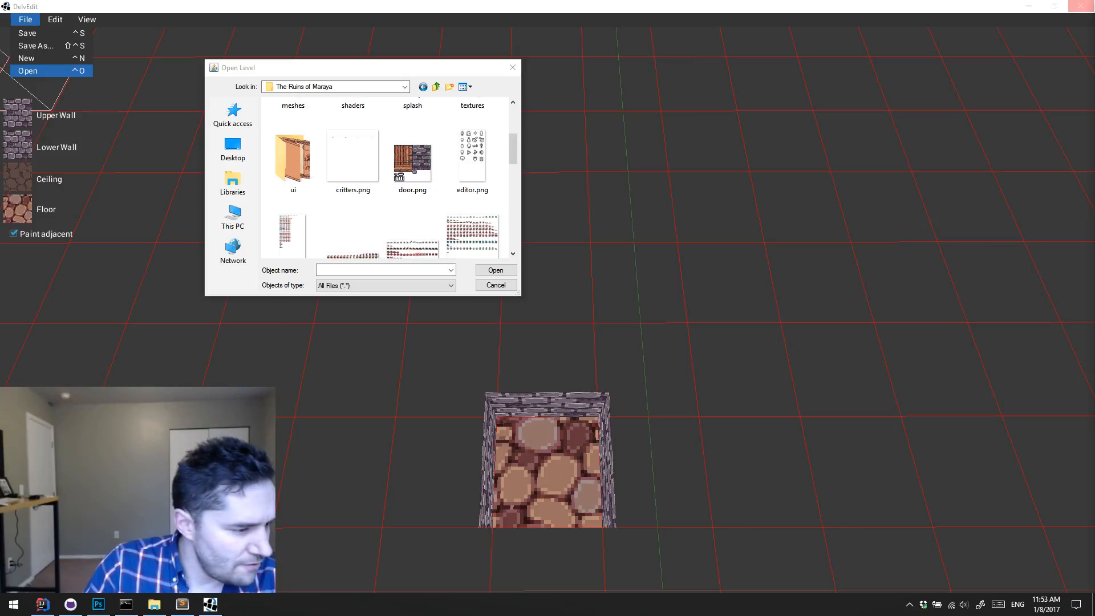
Step: Switch to Steam and open the Modding sub-forum in Delver's community discussions
{"action": "left_click", "coordinate": [908, 606]}
{"action": "left_click", "coordinate": [875, 559]}
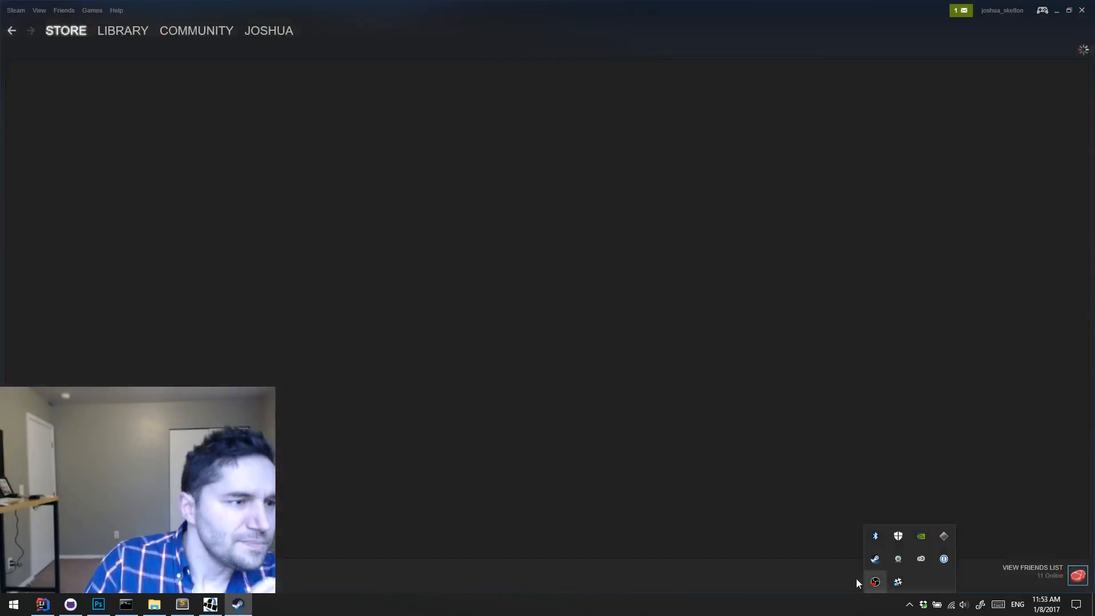
{"action": "left_click", "coordinate": [196, 31]}
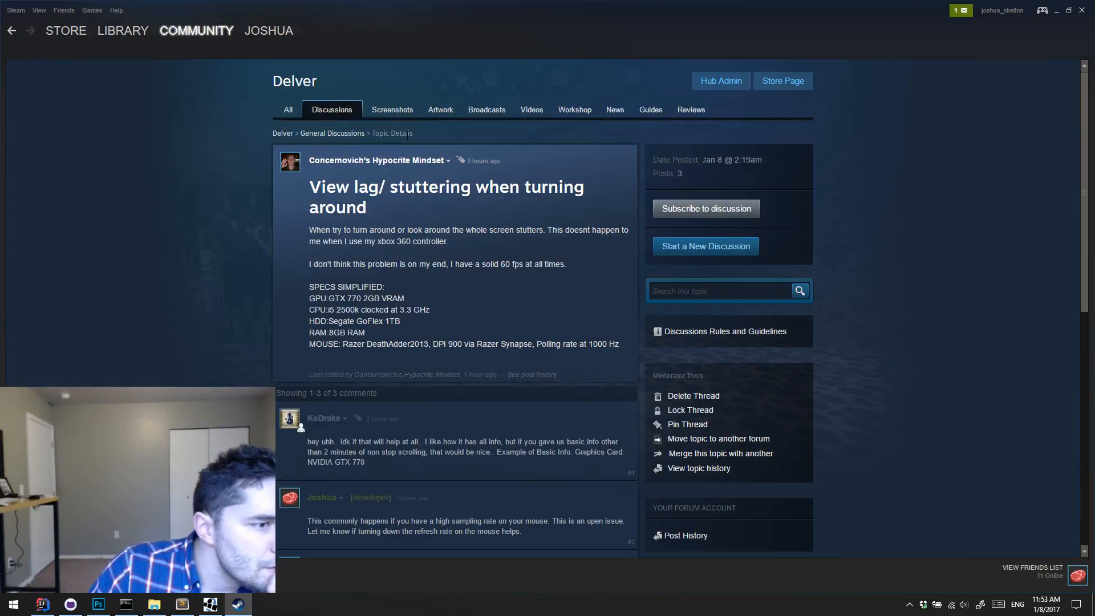
{"action": "scroll", "coordinate": [720, 368], "scroll_direction": "down", "scroll_amount": 2}
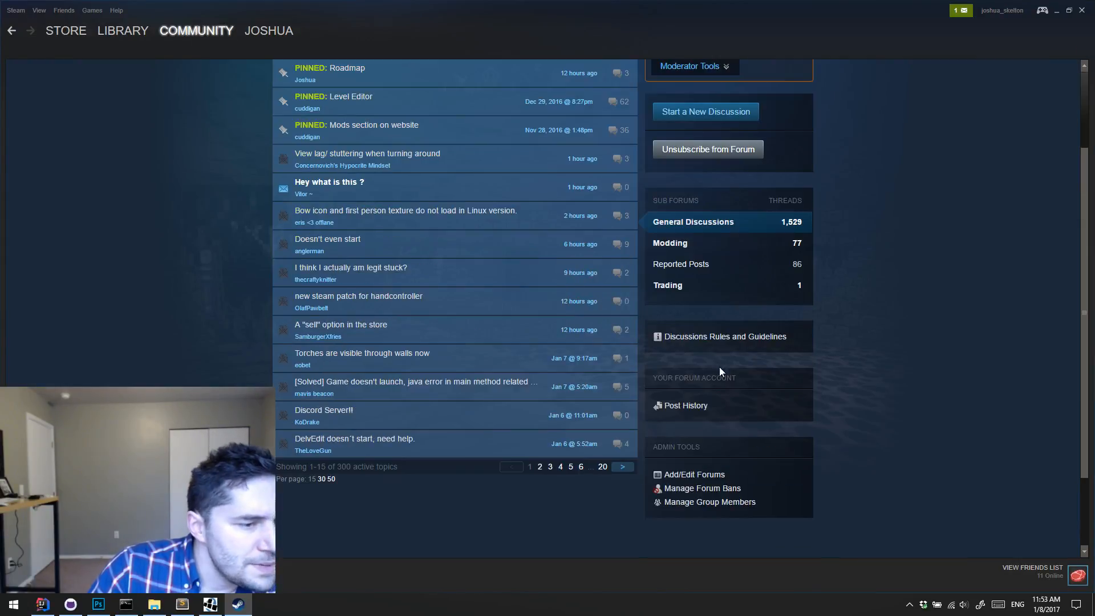
{"action": "left_click", "coordinate": [691, 244]}
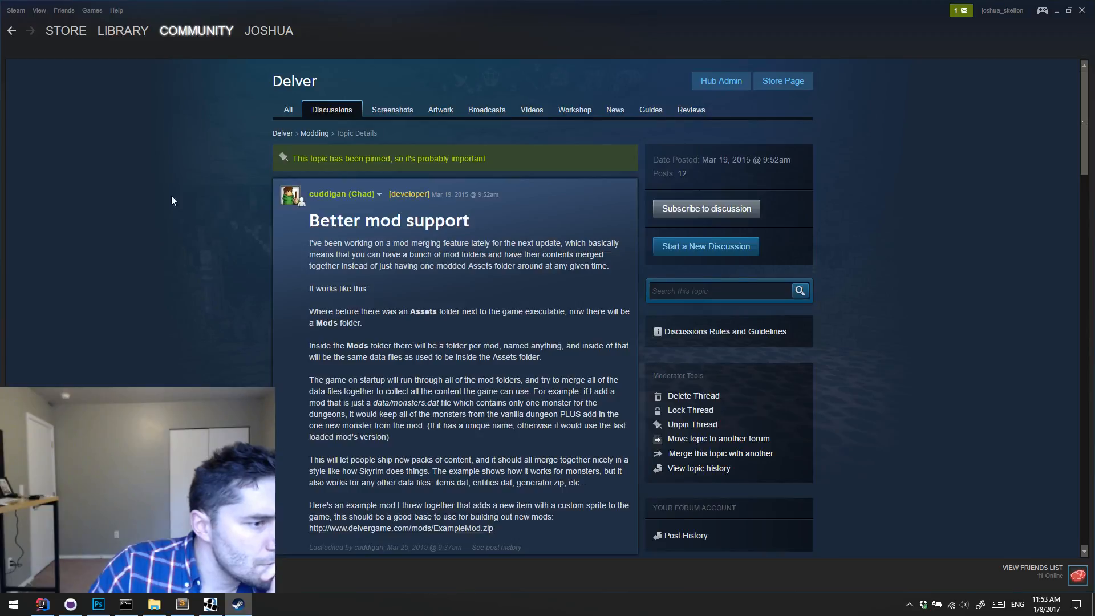
Step: Read through the pinned Better mod support topic, then return to the Modding topic list and scan it
{"action": "scroll", "coordinate": [183, 199], "scroll_direction": "down", "scroll_amount": 20}
{"action": "scroll", "coordinate": [183, 198], "scroll_direction": "down", "scroll_amount": 8}
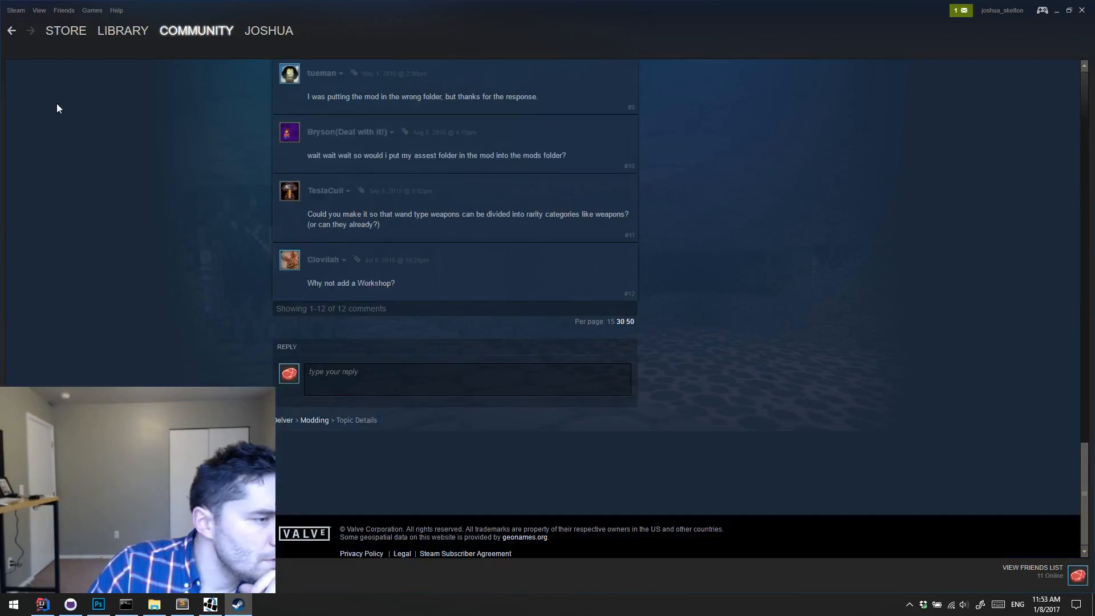
{"action": "left_click", "coordinate": [11, 30]}
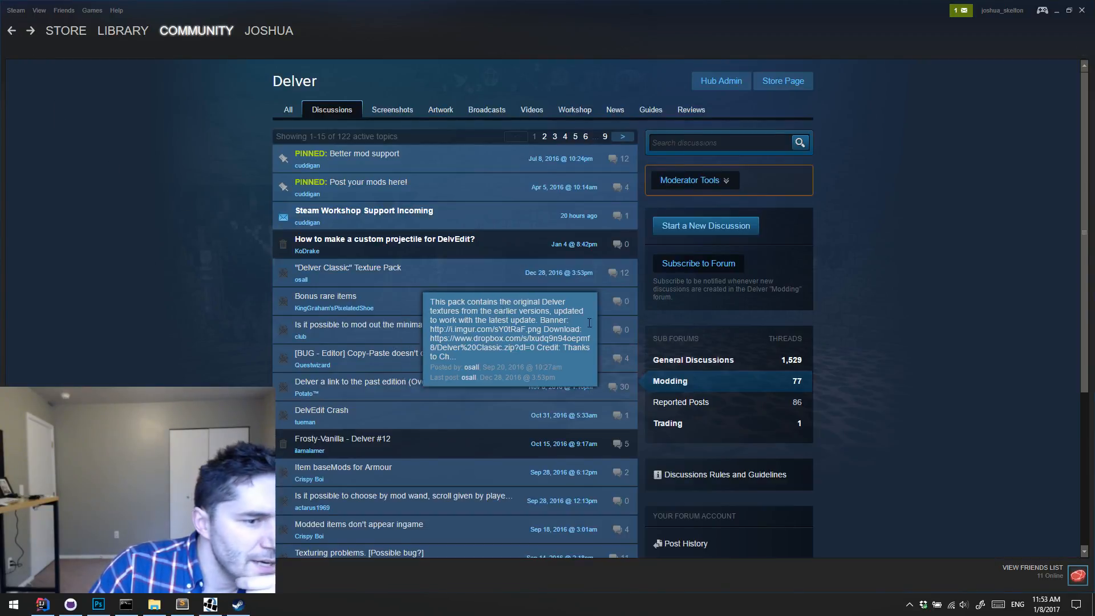
{"action": "scroll", "coordinate": [866, 349], "scroll_direction": "down", "scroll_amount": 5}
{"action": "scroll", "coordinate": [866, 349], "scroll_direction": "up", "scroll_amount": 5}
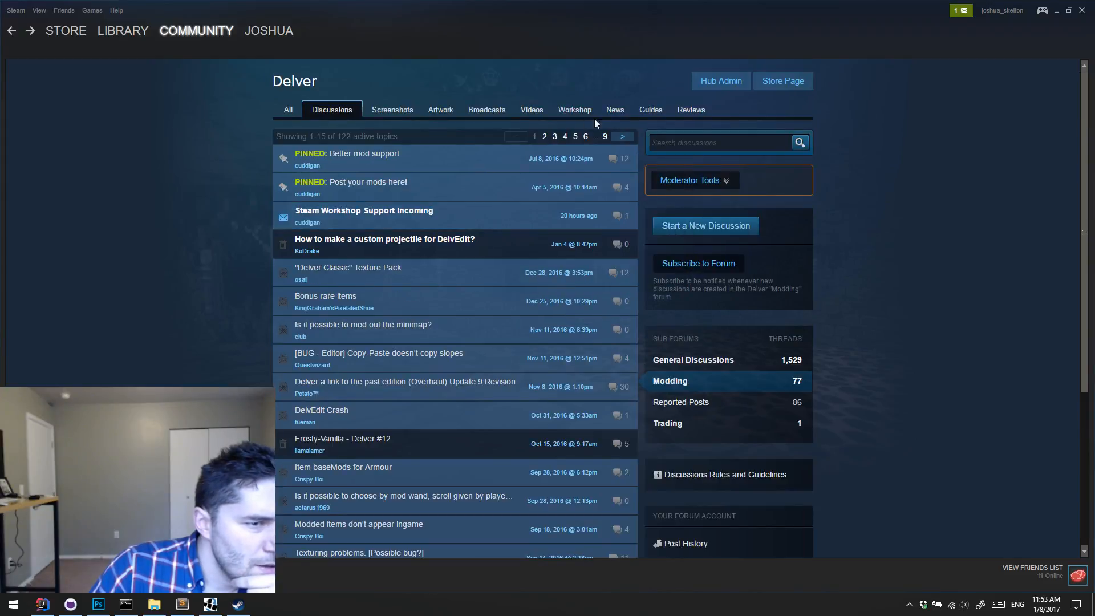
Step: Open Delver's community guides and look through the Popular Steam Guides for modding material
{"action": "left_click", "coordinate": [652, 113]}
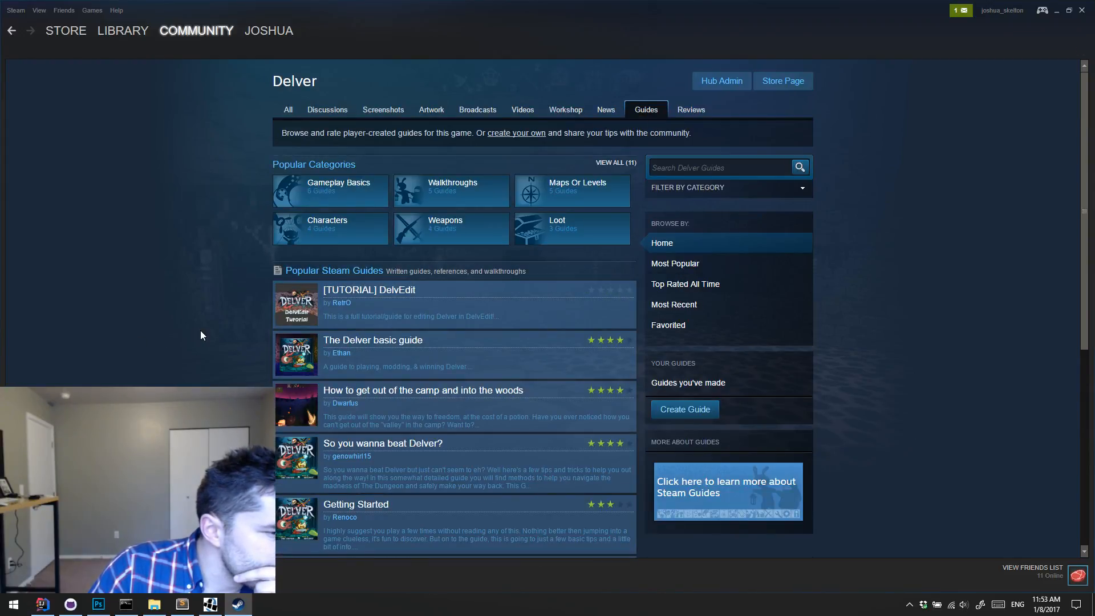
{"action": "scroll", "coordinate": [200, 331], "scroll_direction": "down", "scroll_amount": 5}
{"action": "scroll", "coordinate": [200, 335], "scroll_direction": "down", "scroll_amount": 2}
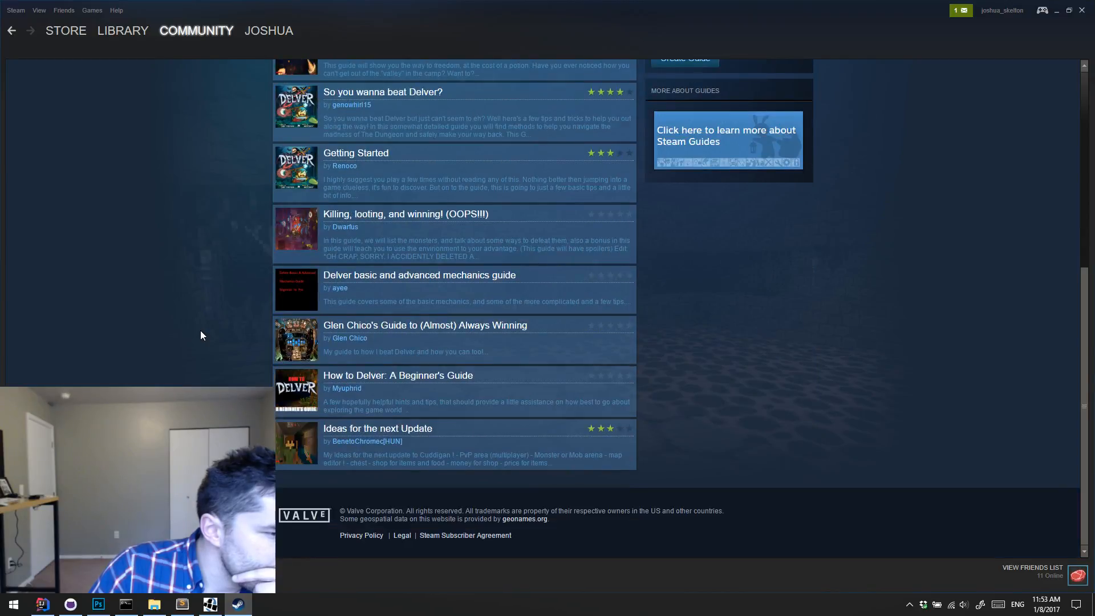
{"action": "scroll", "coordinate": [201, 335], "scroll_direction": "up", "scroll_amount": 6}
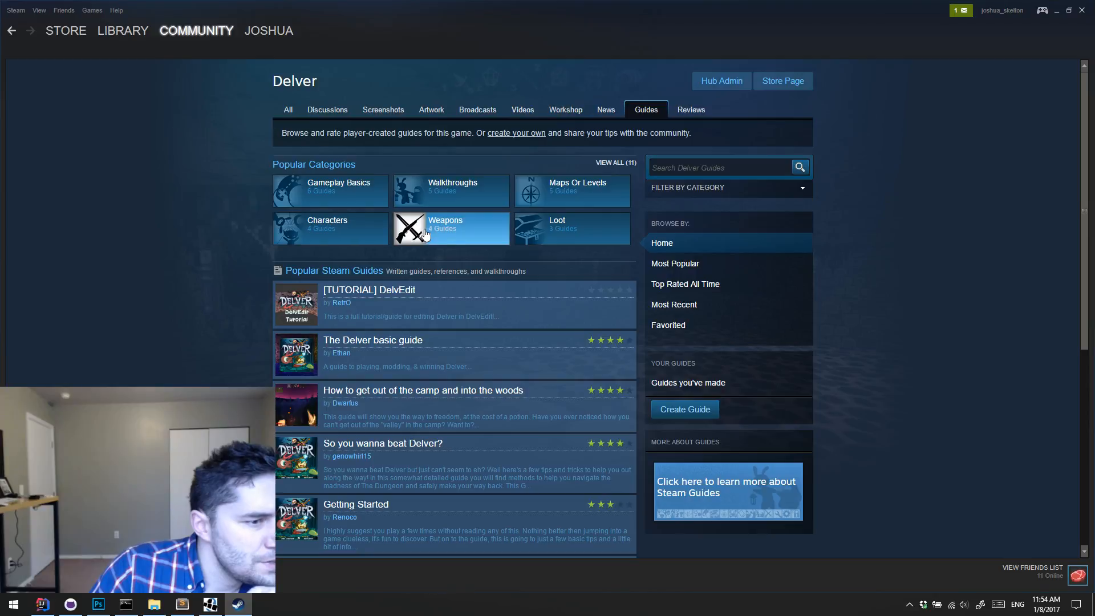
{"action": "scroll", "coordinate": [214, 251], "scroll_direction": "down", "scroll_amount": 2}
{"action": "scroll", "coordinate": [214, 251], "scroll_direction": "up", "scroll_amount": 2}
{"action": "scroll", "coordinate": [215, 256], "scroll_direction": "down", "scroll_amount": 6}
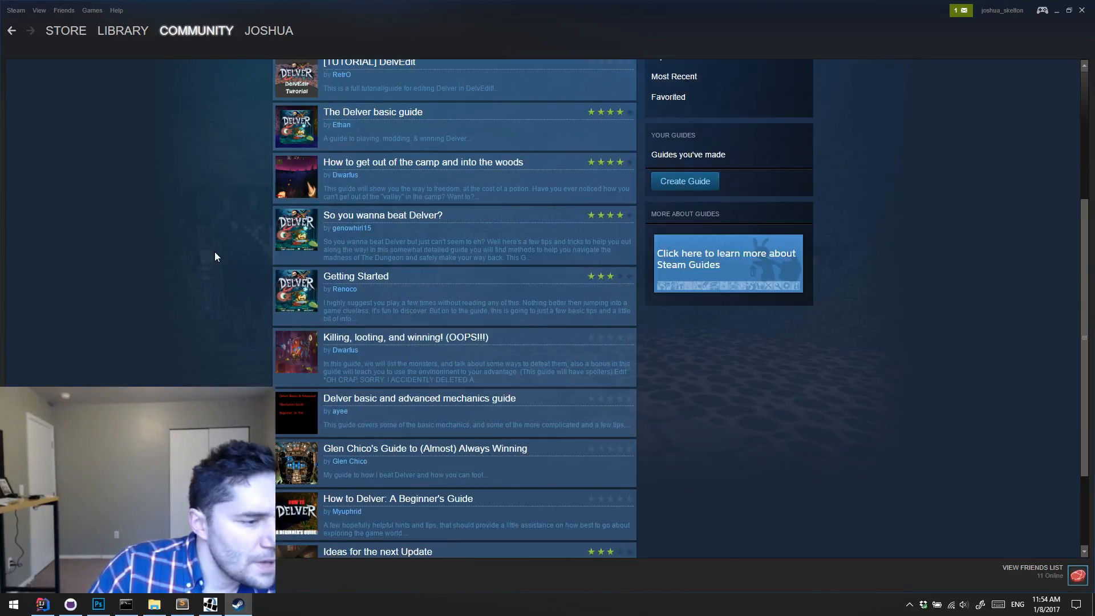
{"action": "scroll", "coordinate": [215, 253], "scroll_direction": "up", "scroll_amount": 6}
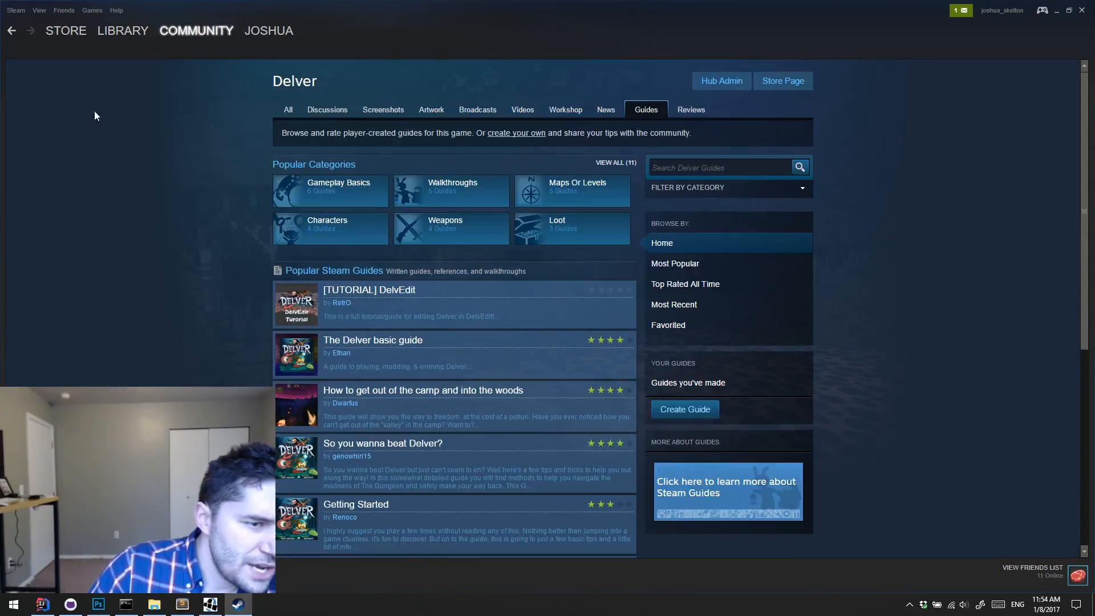
Step: Return to General Discussions, open the pinned Mods section on website topic and follow its delvergame.com/mods.html link
{"action": "left_click", "coordinate": [11, 33]}
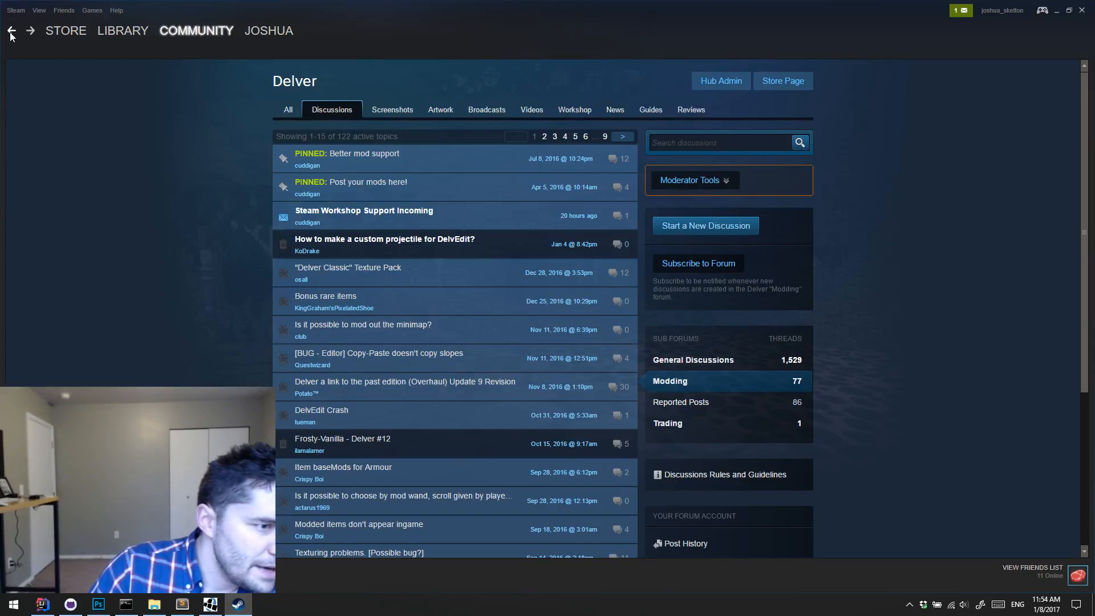
{"action": "left_click", "coordinate": [10, 33]}
{"action": "scroll", "coordinate": [399, 343], "scroll_direction": "up", "scroll_amount": 2}
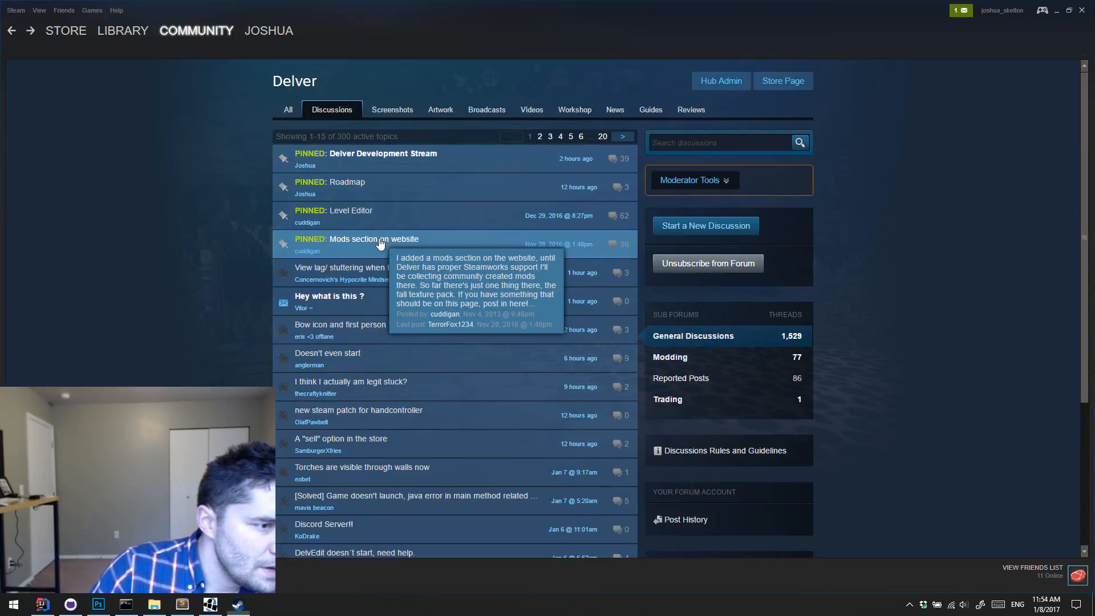
{"action": "left_click", "coordinate": [528, 244]}
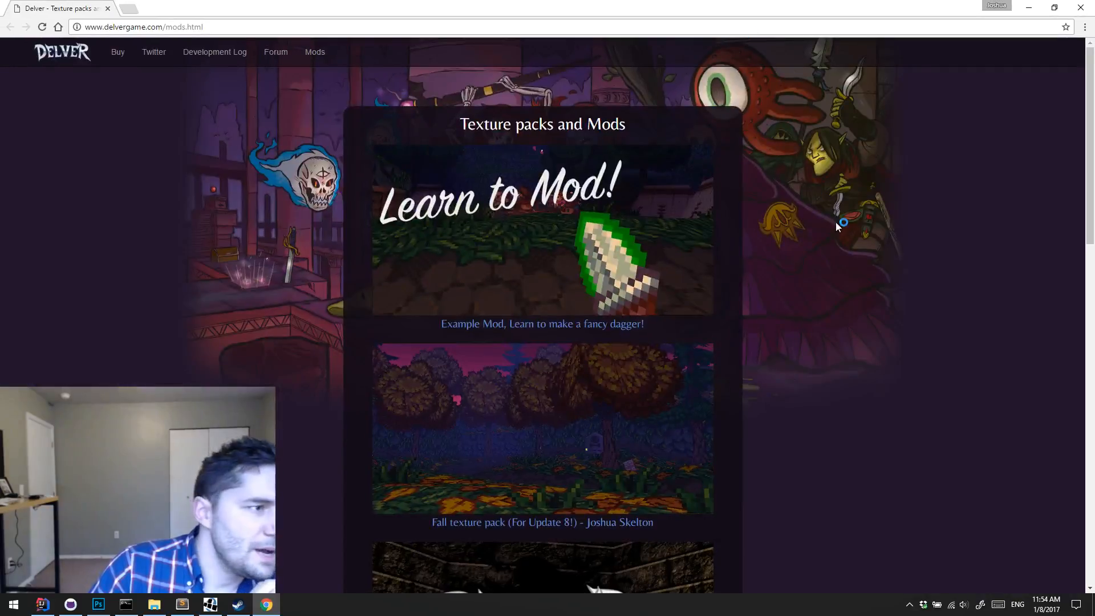
Step: View the Learn to Mod! image in its own tab, close it and look over the Texture packs and Mods page
{"action": "left_click", "coordinate": [576, 205]}
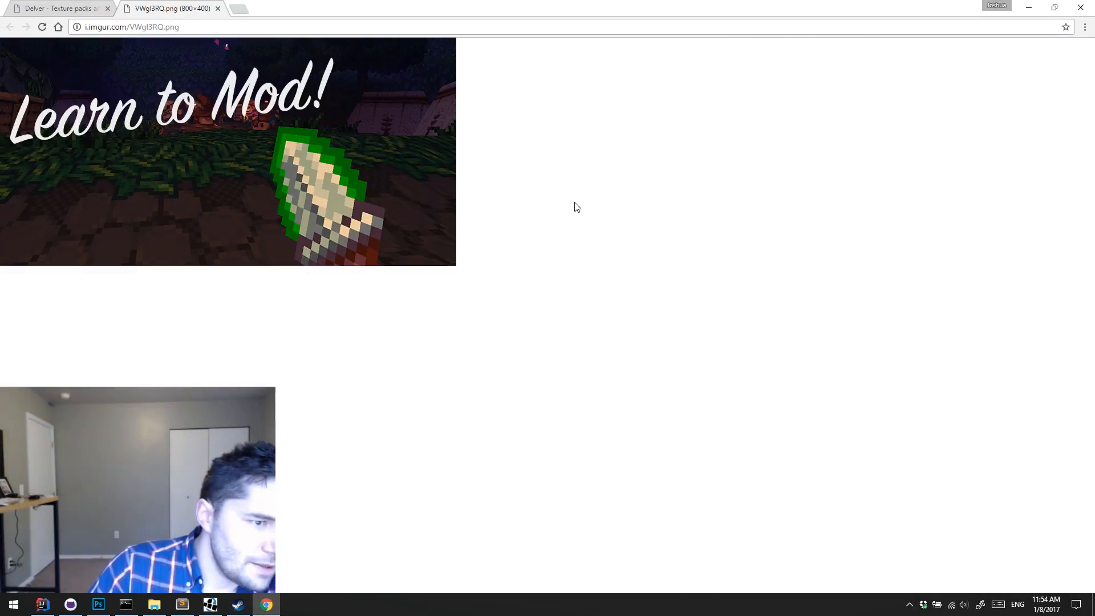
{"action": "left_click", "coordinate": [218, 8]}
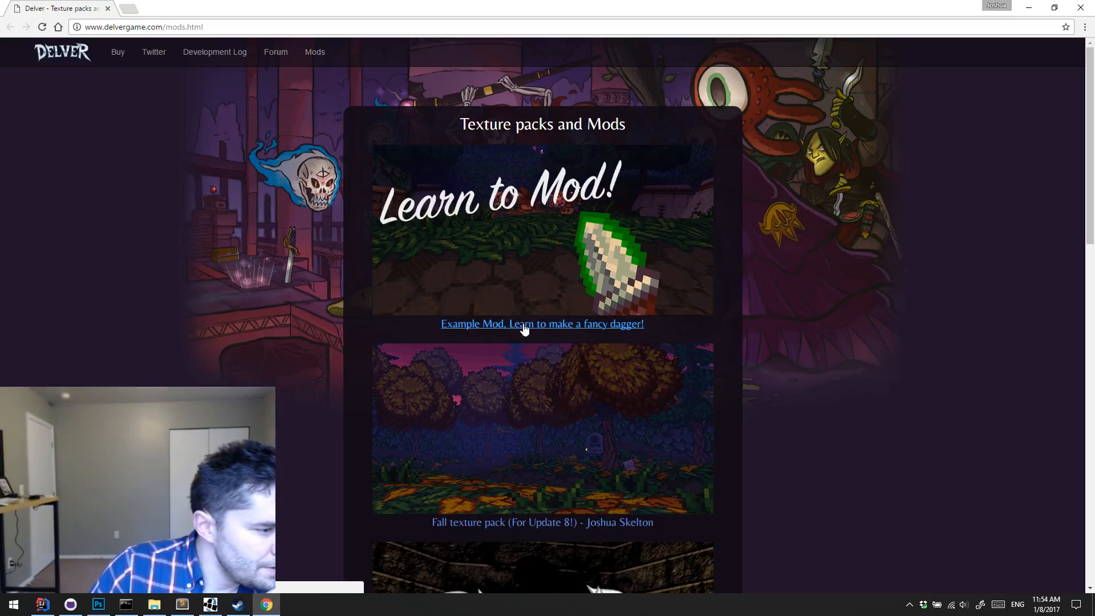
{"action": "scroll", "coordinate": [807, 237], "scroll_direction": "down", "scroll_amount": 2}
{"action": "scroll", "coordinate": [815, 240], "scroll_direction": "up", "scroll_amount": 2}
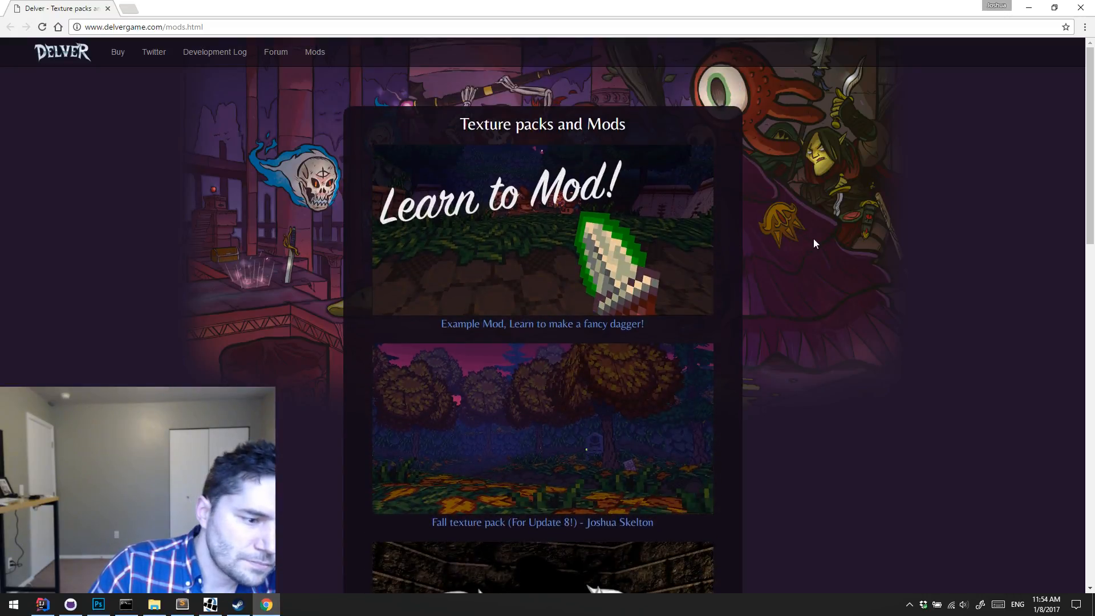
{"action": "scroll", "coordinate": [729, 229], "scroll_direction": "down", "scroll_amount": 1}
{"action": "scroll", "coordinate": [745, 226], "scroll_direction": "up", "scroll_amount": 1}
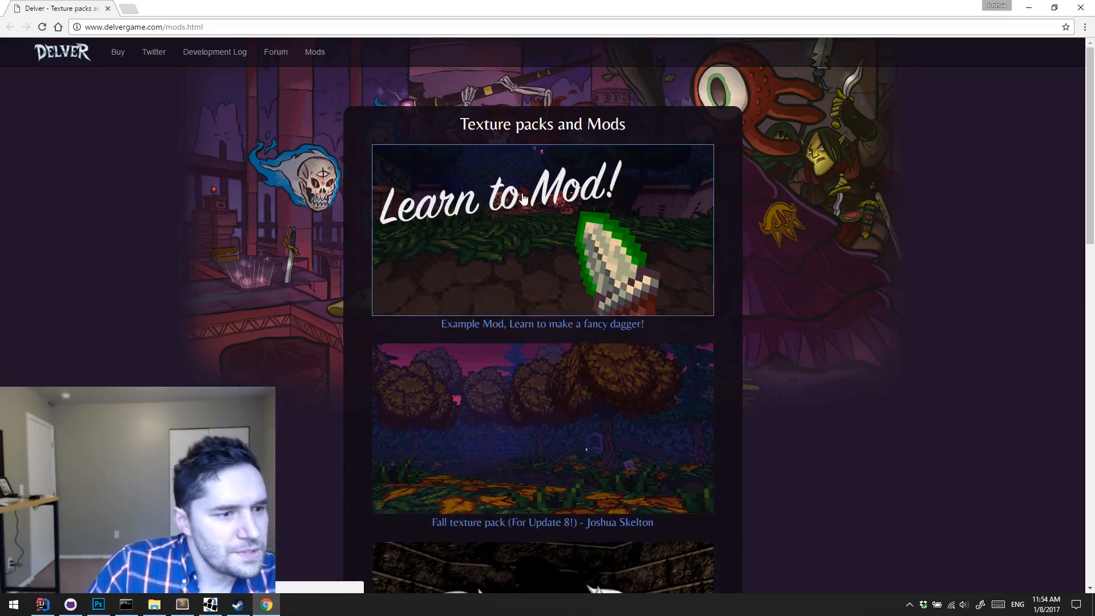
Step: Leave the browser and Steam for DelvEdit and look in The Ruins of Maraya's levels folder
{"action": "left_click", "coordinate": [1028, 7]}
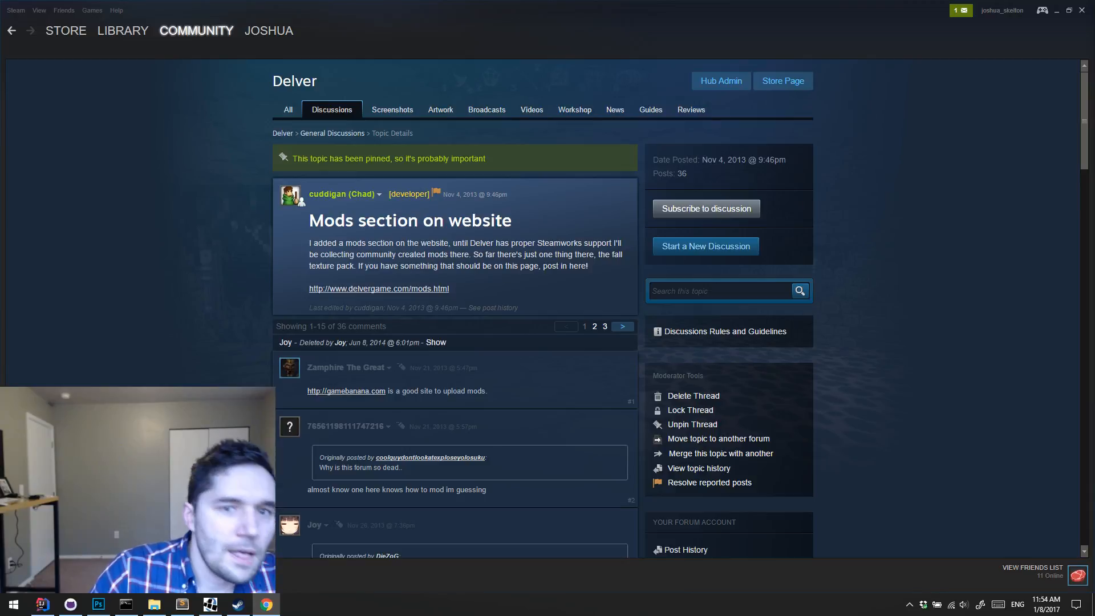
{"action": "left_click", "coordinate": [1058, 12]}
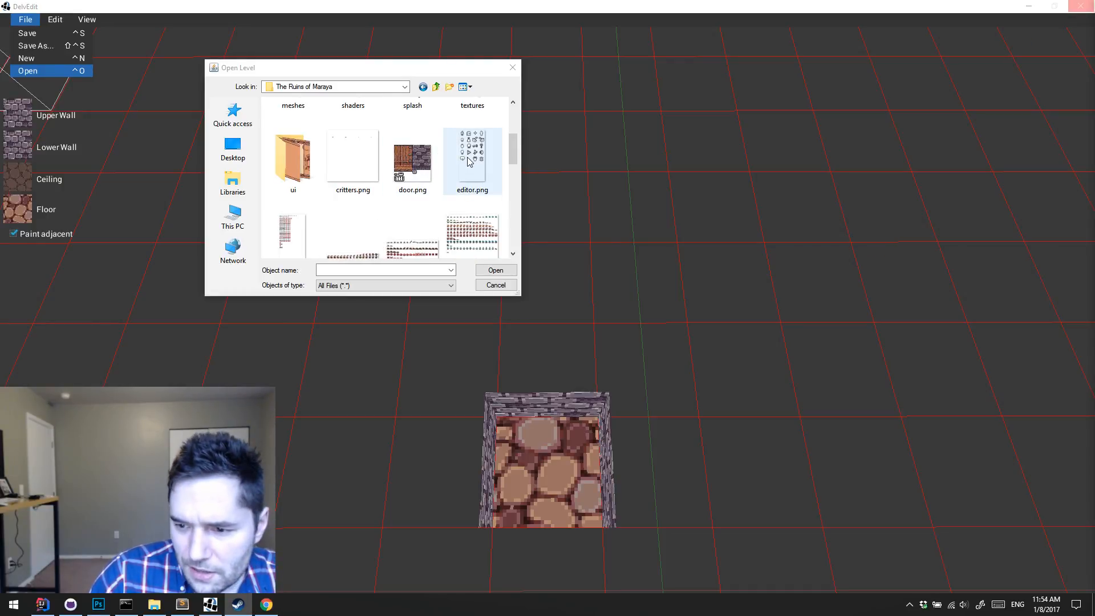
{"action": "left_click_drag", "start_coordinate": [513, 149], "coordinate": [518, 103]}
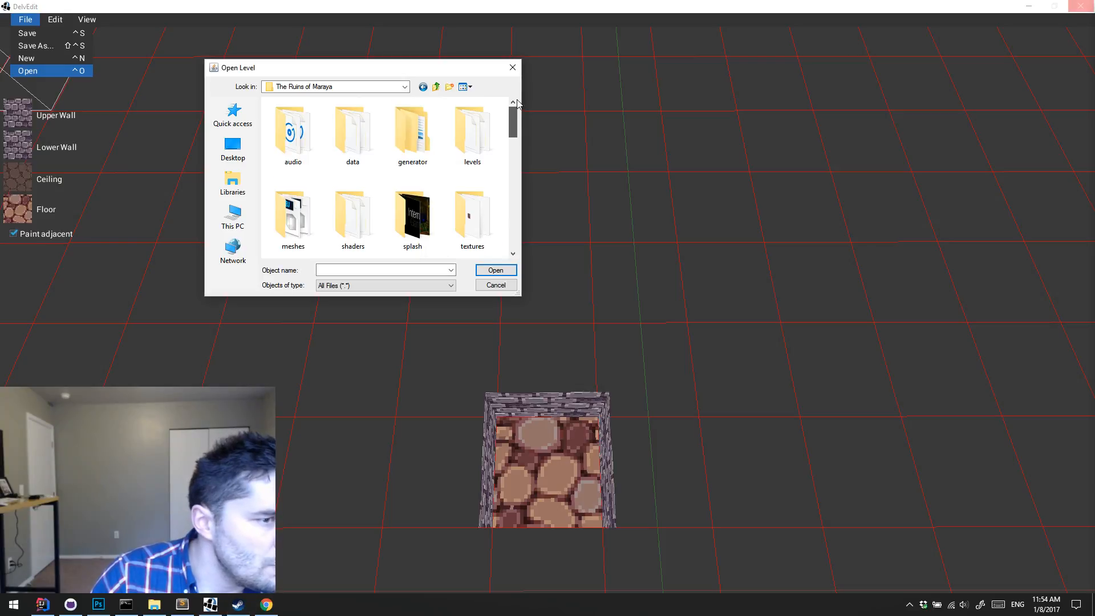
{"action": "double_click", "coordinate": [486, 139]}
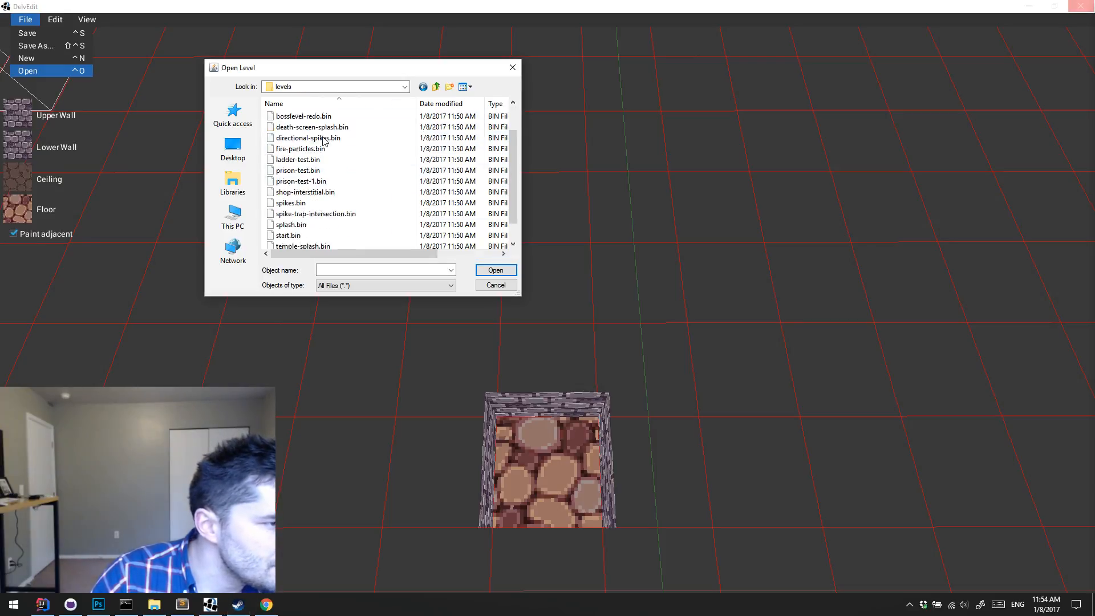
Step: Open the first level file in the mod's generator/Ruins/Beginnings folder
{"action": "left_click", "coordinate": [436, 86]}
{"action": "double_click", "coordinate": [409, 132]}
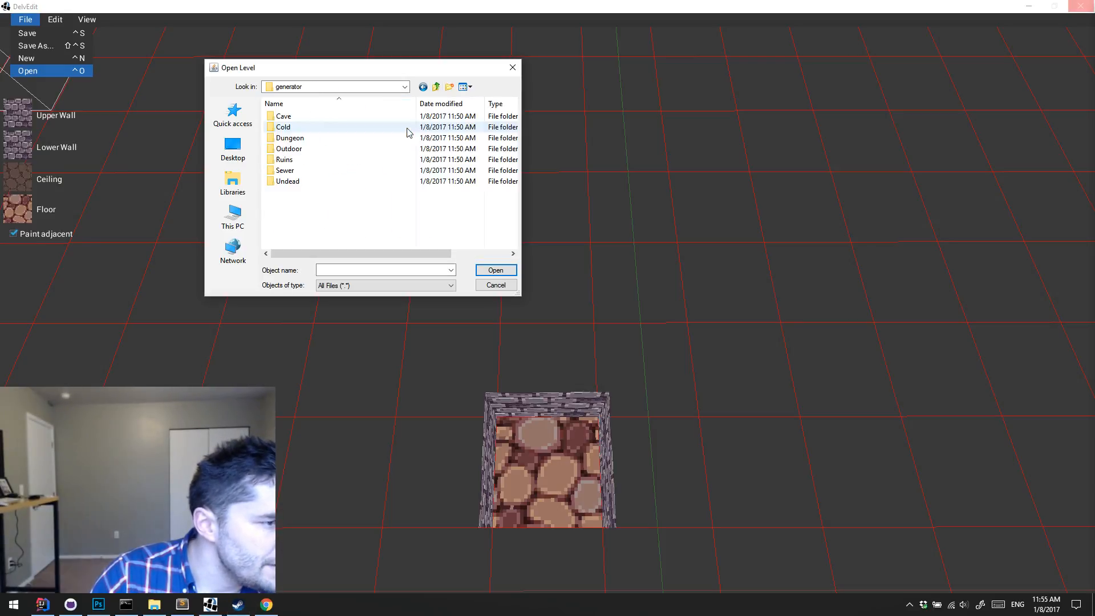
{"action": "double_click", "coordinate": [347, 160]}
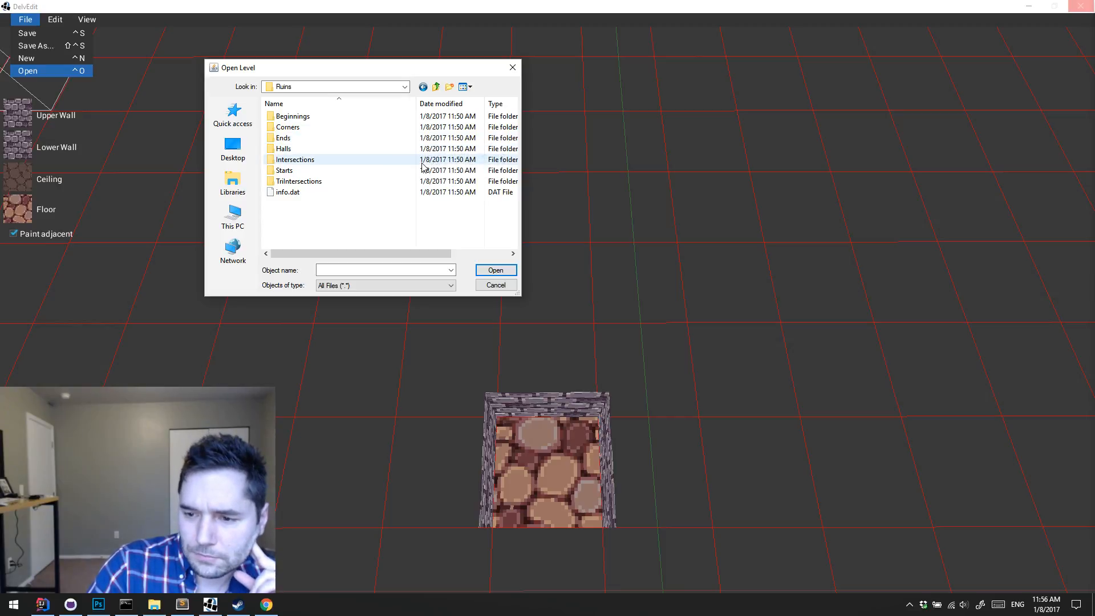
{"action": "double_click", "coordinate": [314, 117]}
{"action": "double_click", "coordinate": [314, 118]}
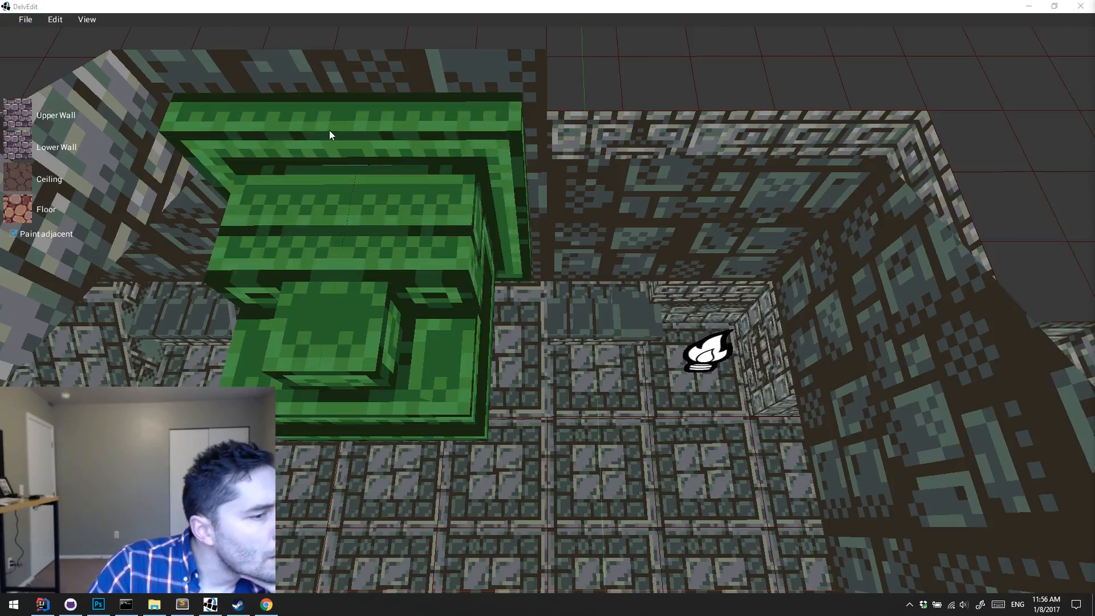
Step: Select the green-highlighted trim mesh and examine the Ruins hall's walls, ceiling carvings, ramps and lights from several angles
{"action": "left_click", "coordinate": [586, 358]}
{"action": "key", "text": "s"}
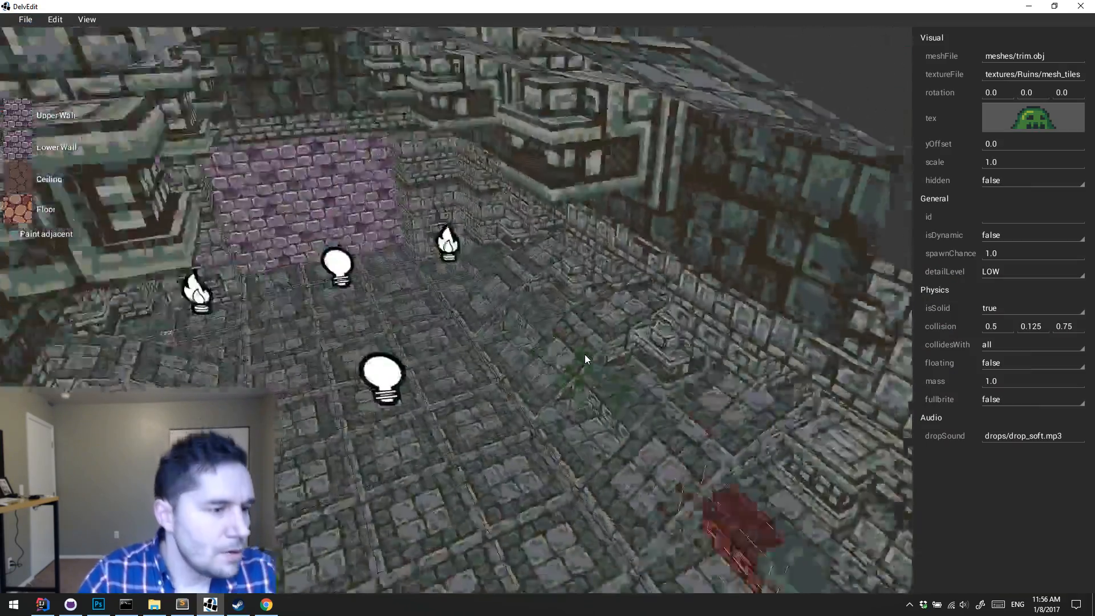
{"action": "key", "text": "w"}
{"action": "key", "text": "w"}
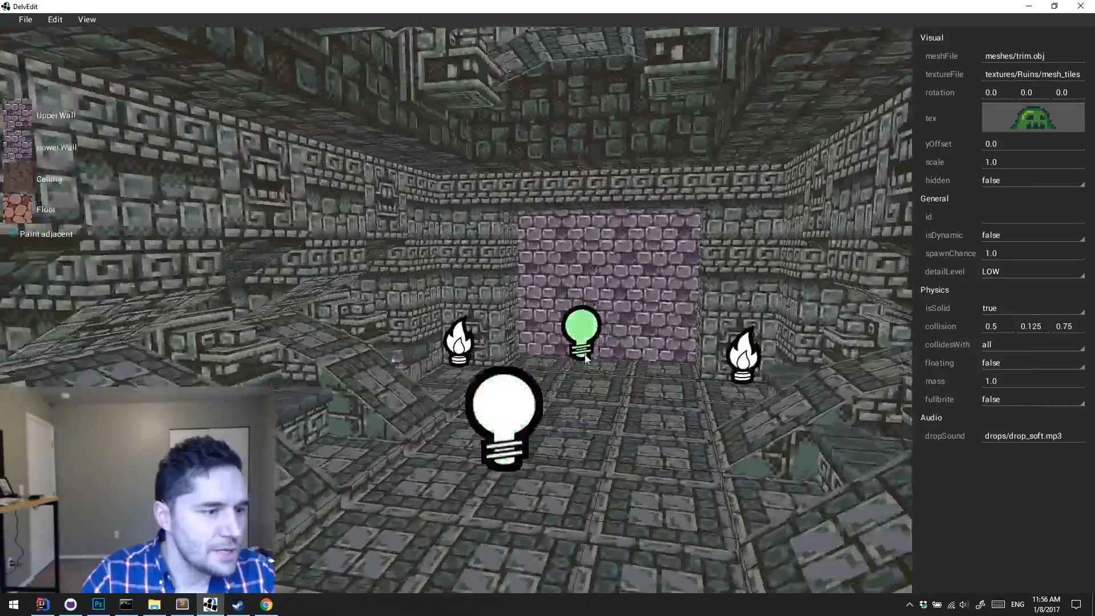
{"action": "key", "text": "s"}
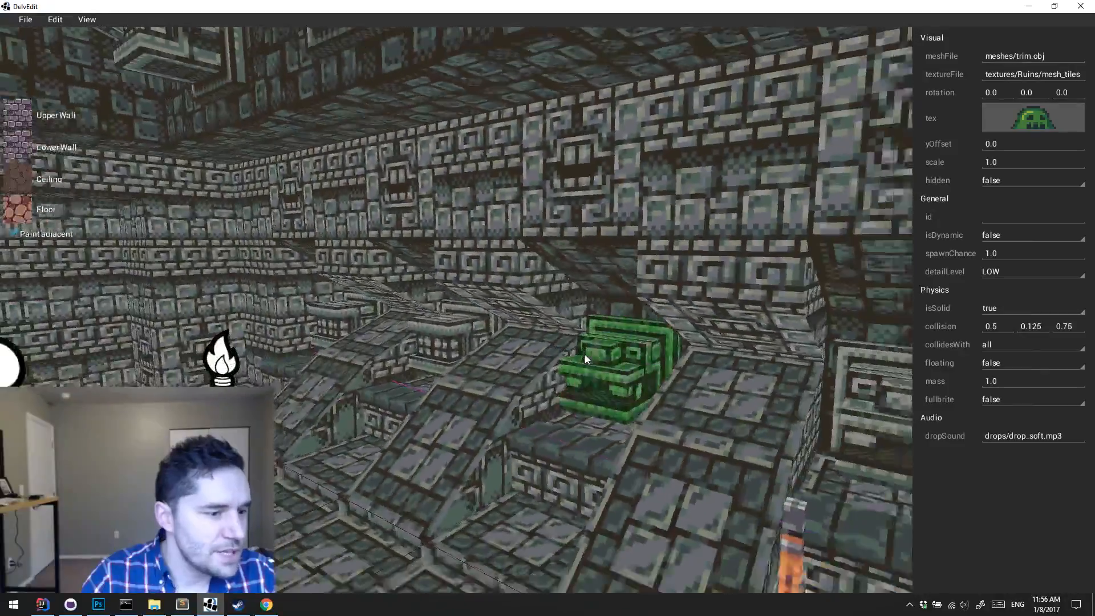
{"action": "key", "text": "w"}
{"action": "key", "text": "w"}
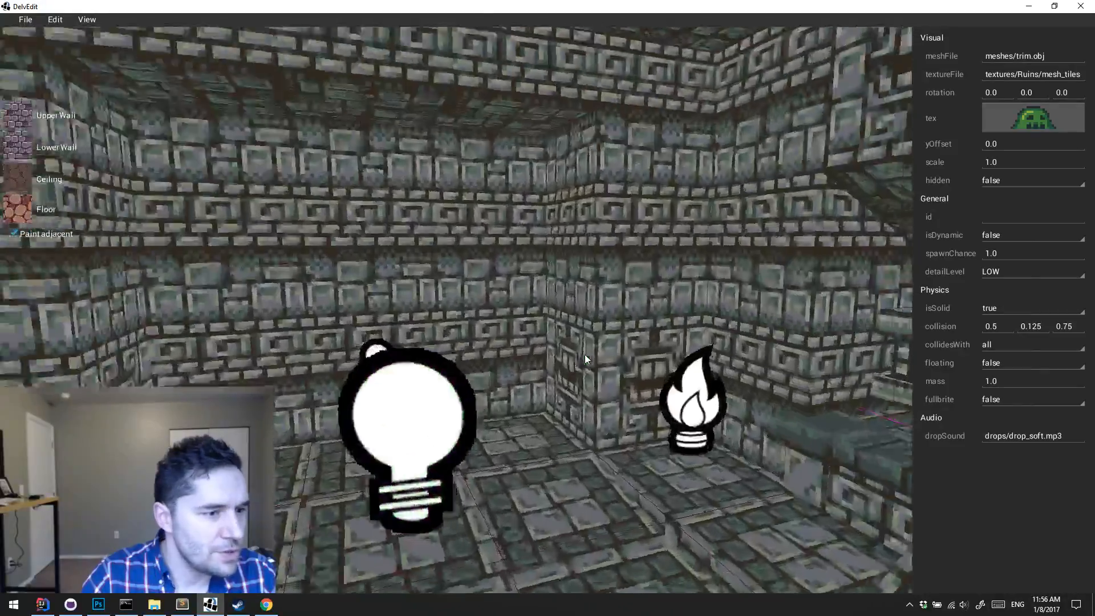
{"action": "key", "text": "s"}
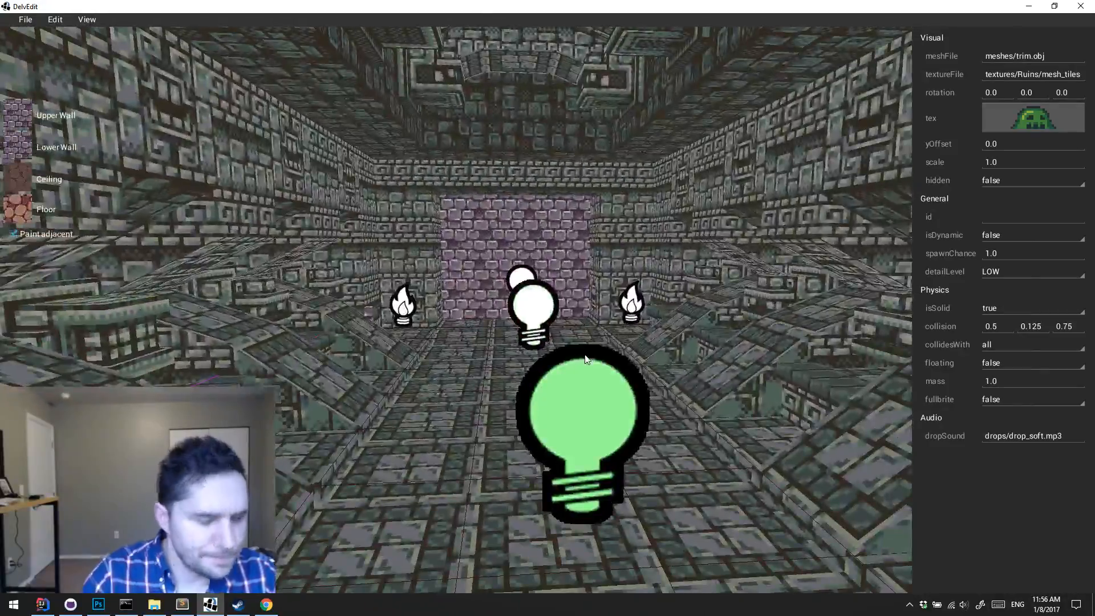
Step: Playtest the level and walk around the torch-lit main hall, looking at its alcoves, sloped stones and side walls
{"action": "key", "text": "p"}
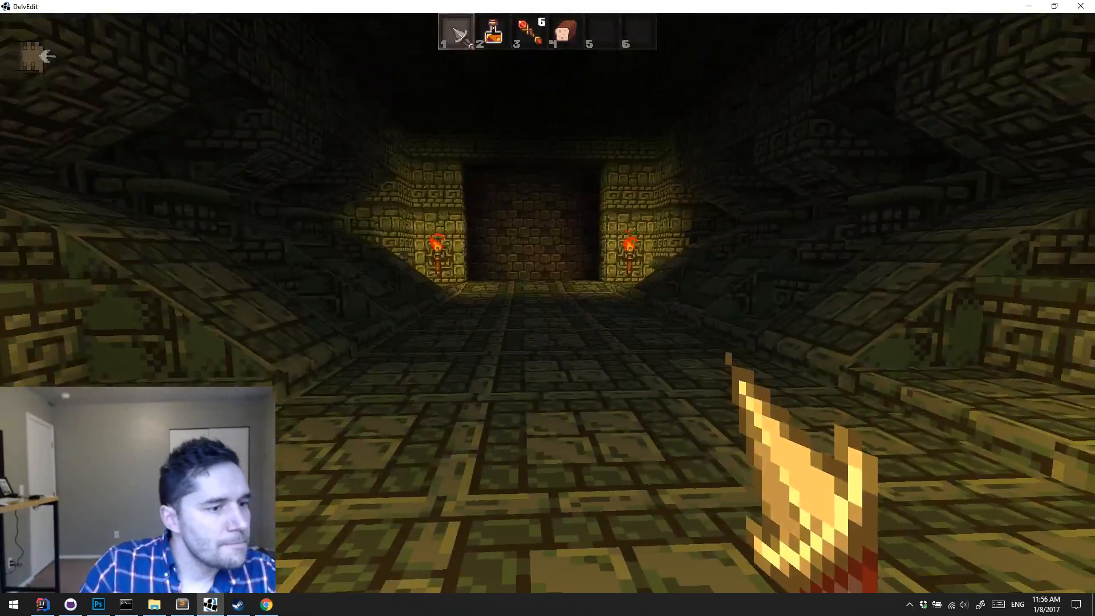
{"action": "key", "text": "w"}
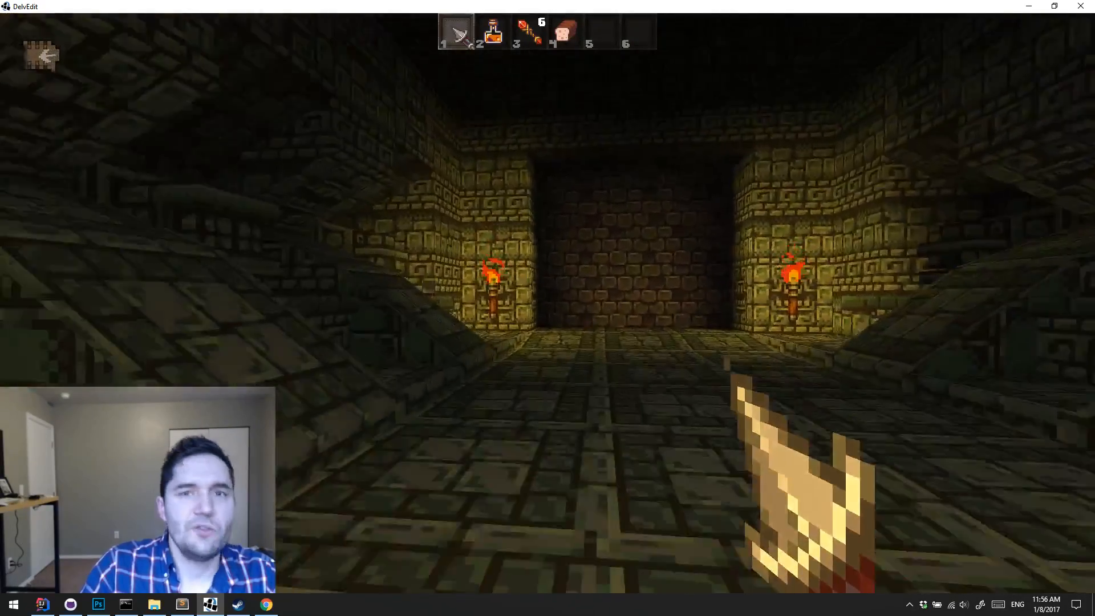
{"action": "key", "text": "w"}
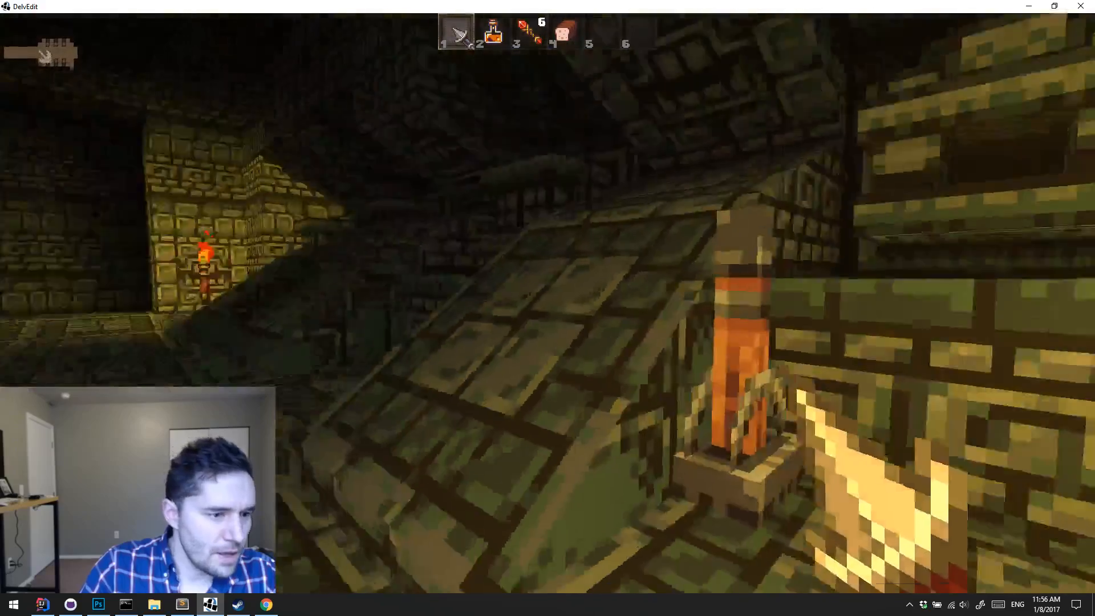
{"action": "key", "text": "w"}
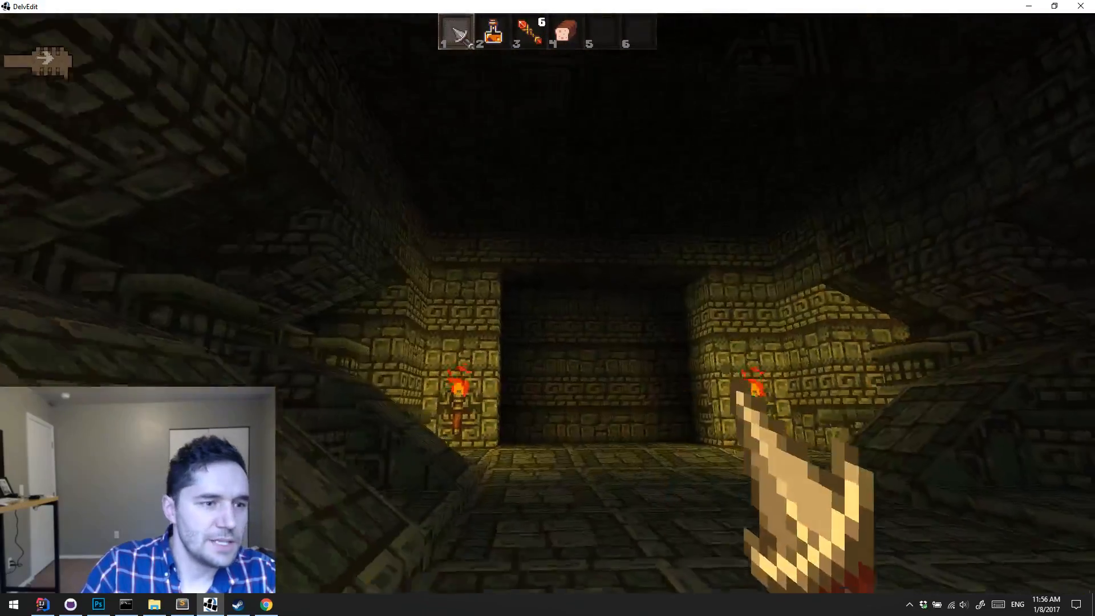
{"action": "key", "text": "w"}
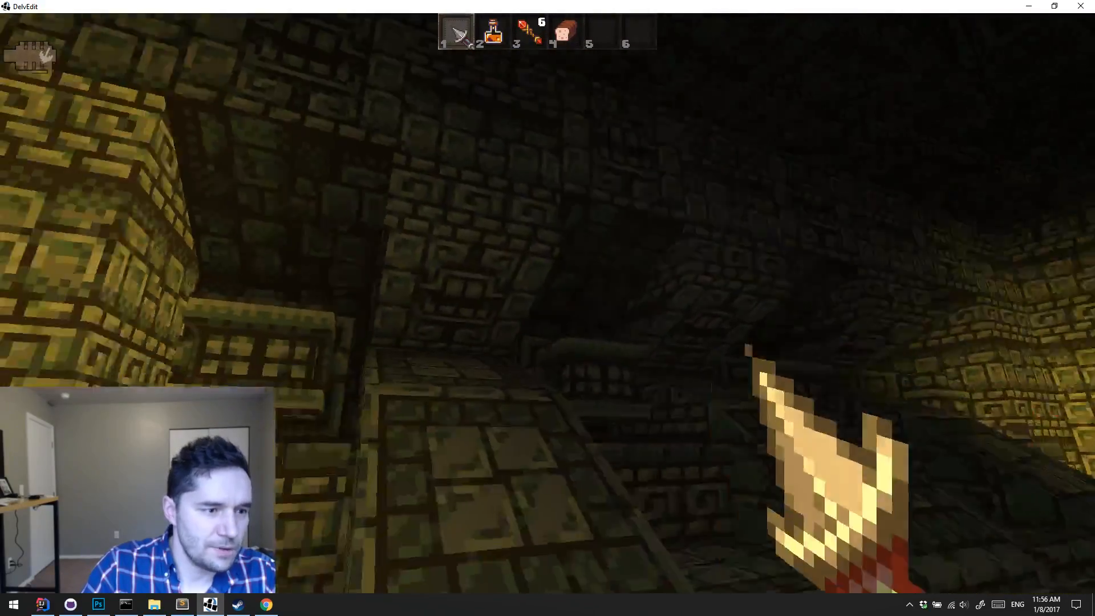
{"action": "key", "text": "s"}
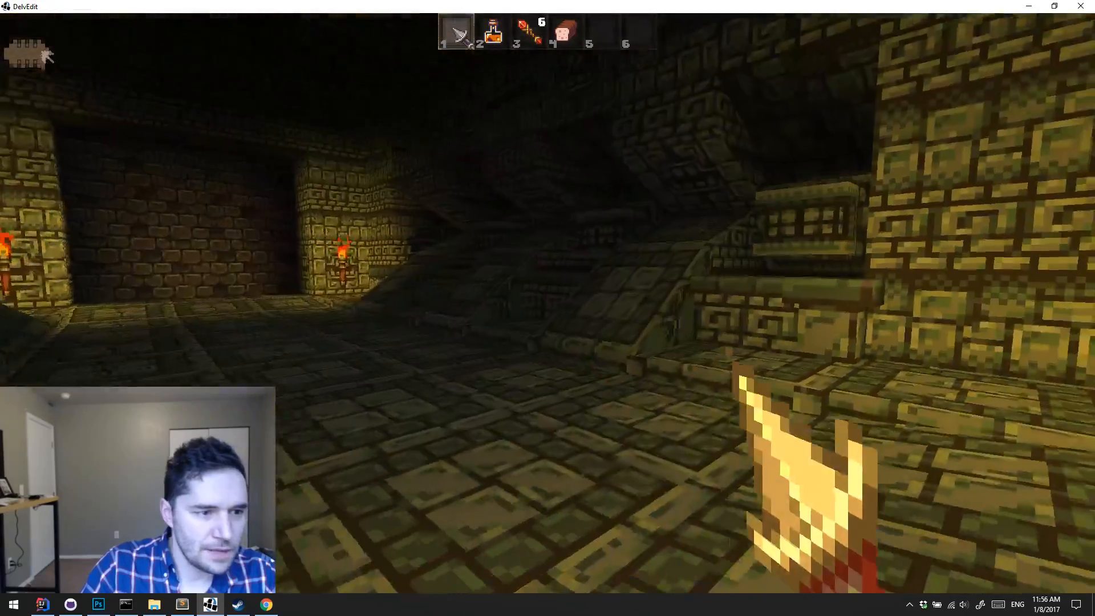
{"action": "key", "text": "w"}
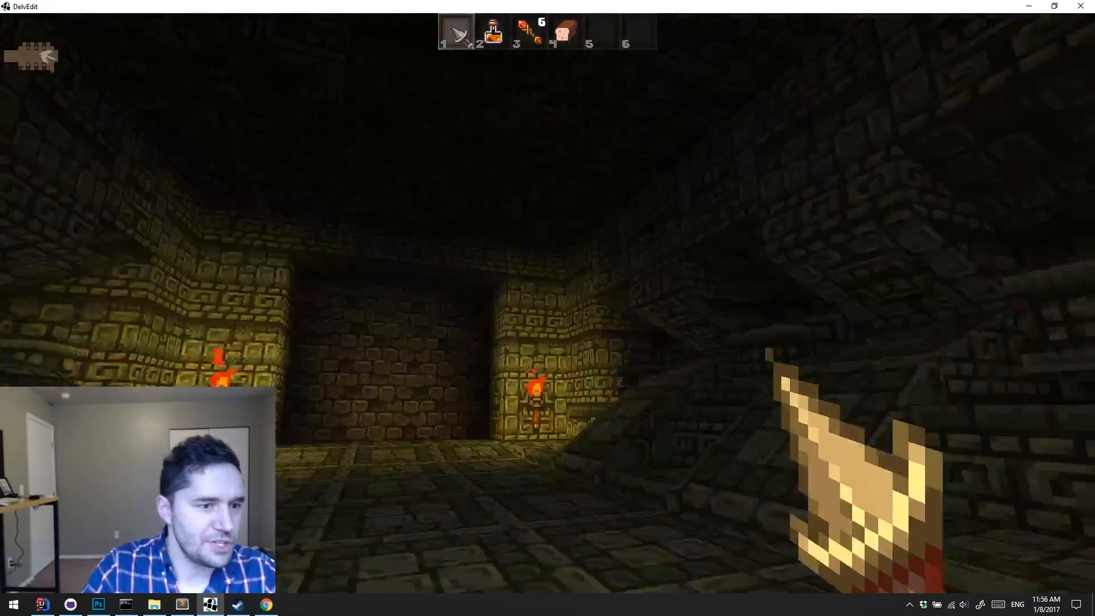
Step: Explore the dark side corridors and small end room, return to the torches and end the playtest
{"action": "key", "text": "w"}
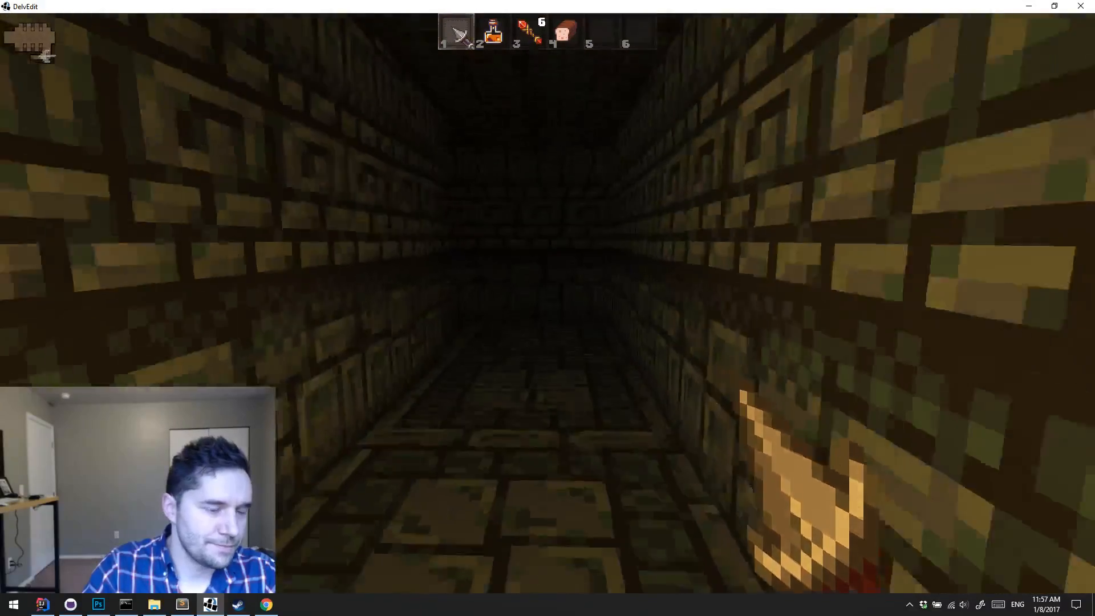
{"action": "key", "text": "w"}
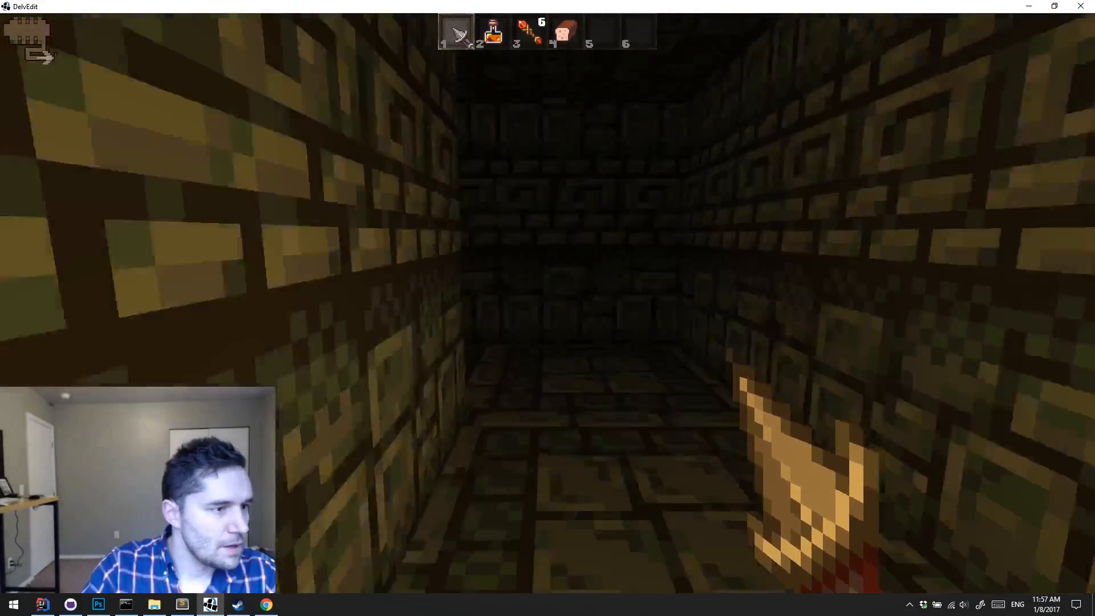
{"action": "key", "text": "w"}
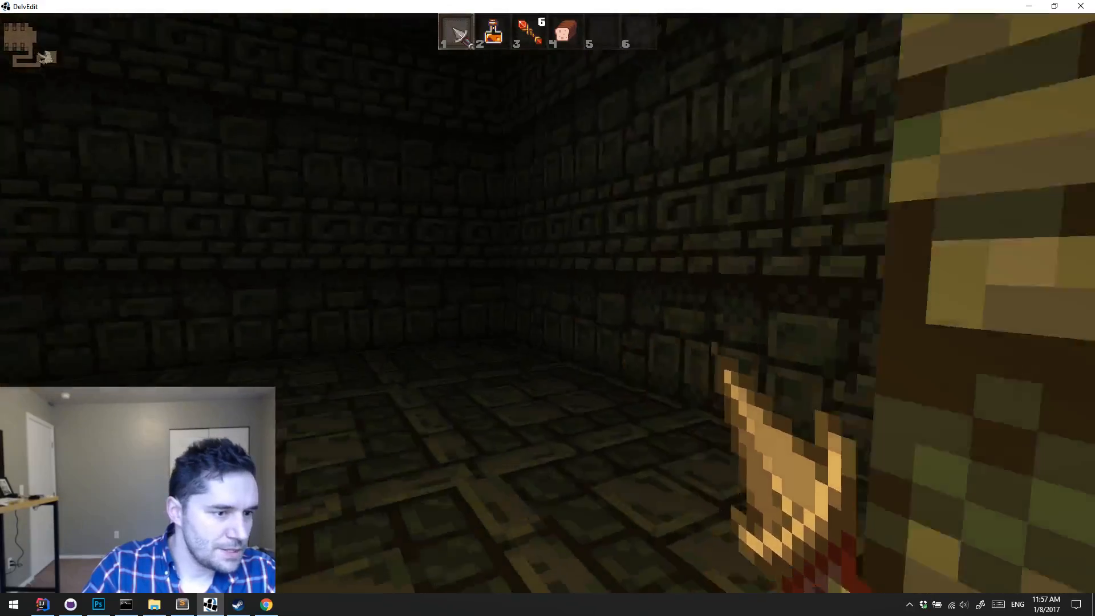
{"action": "key", "text": "w"}
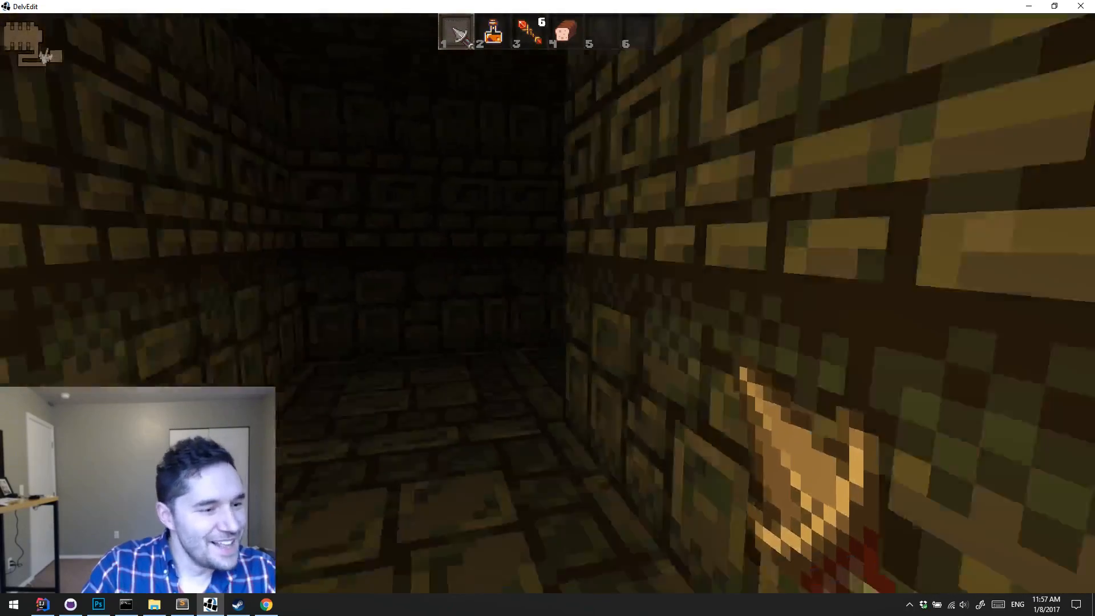
{"action": "key", "text": "w"}
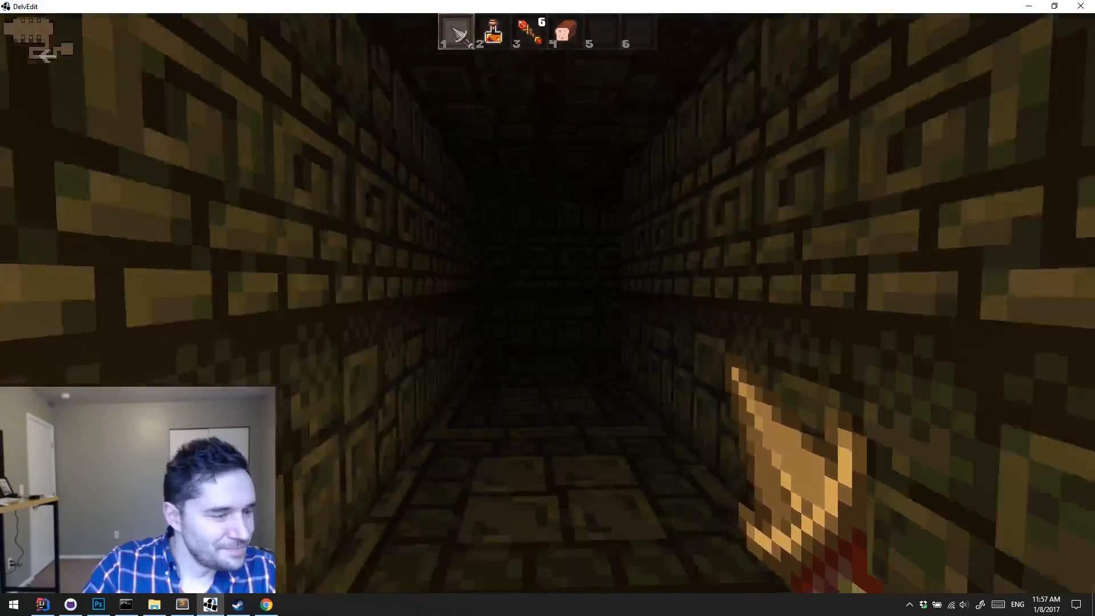
{"action": "key", "text": "w"}
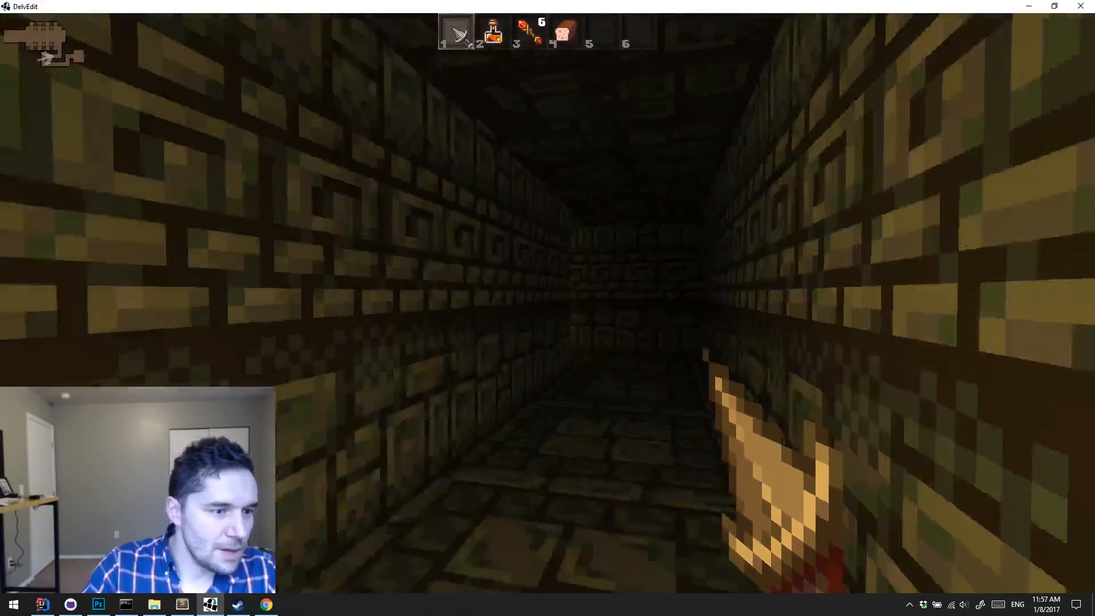
{"action": "key", "text": "w"}
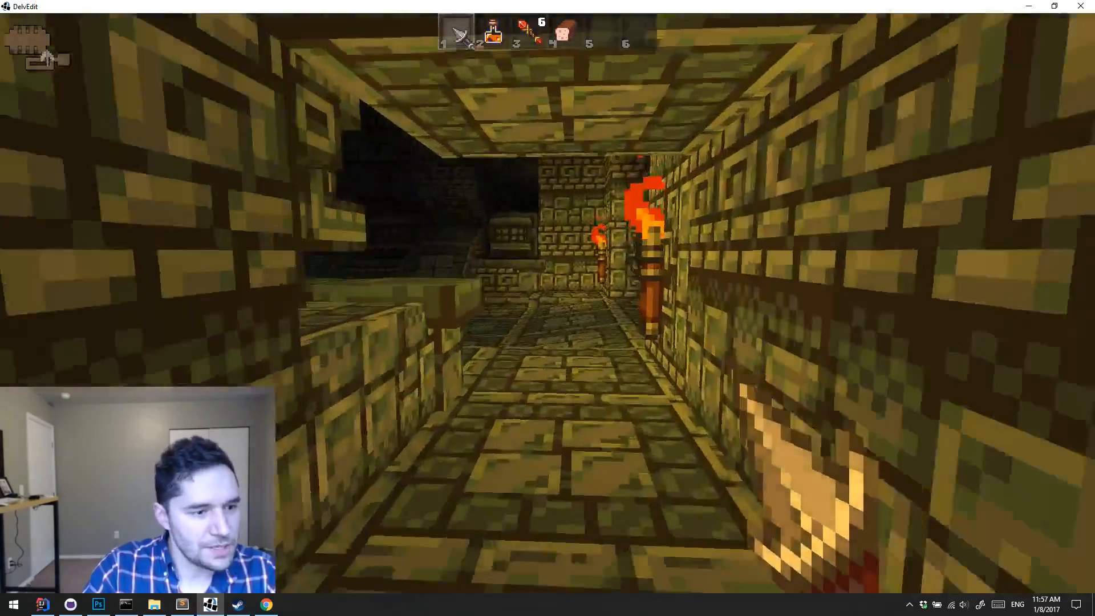
{"action": "key", "text": "s"}
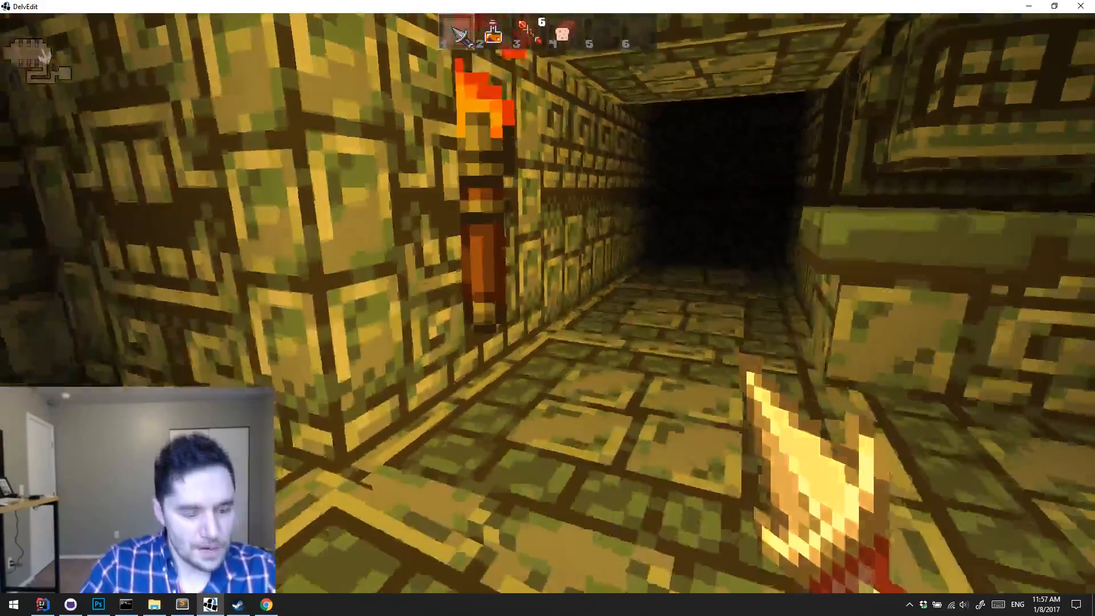
{"action": "key", "text": "Escape"}
Step: Place a basic Sprite entity on the corridor floor tile beside the end of the dividing wall
{"action": "key", "text": "s"}
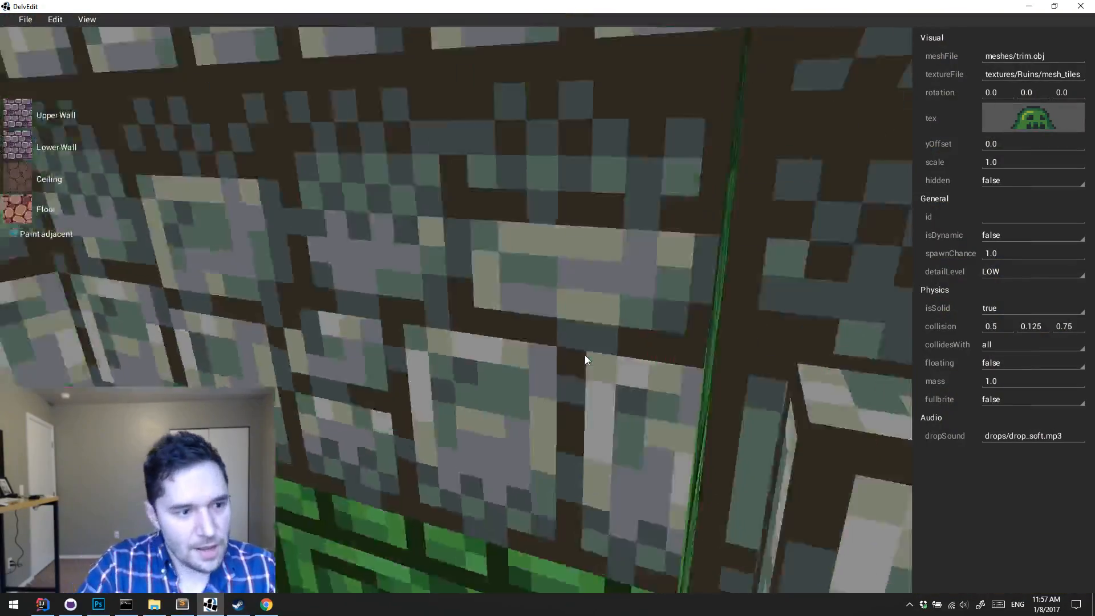
{"action": "key", "text": "w"}
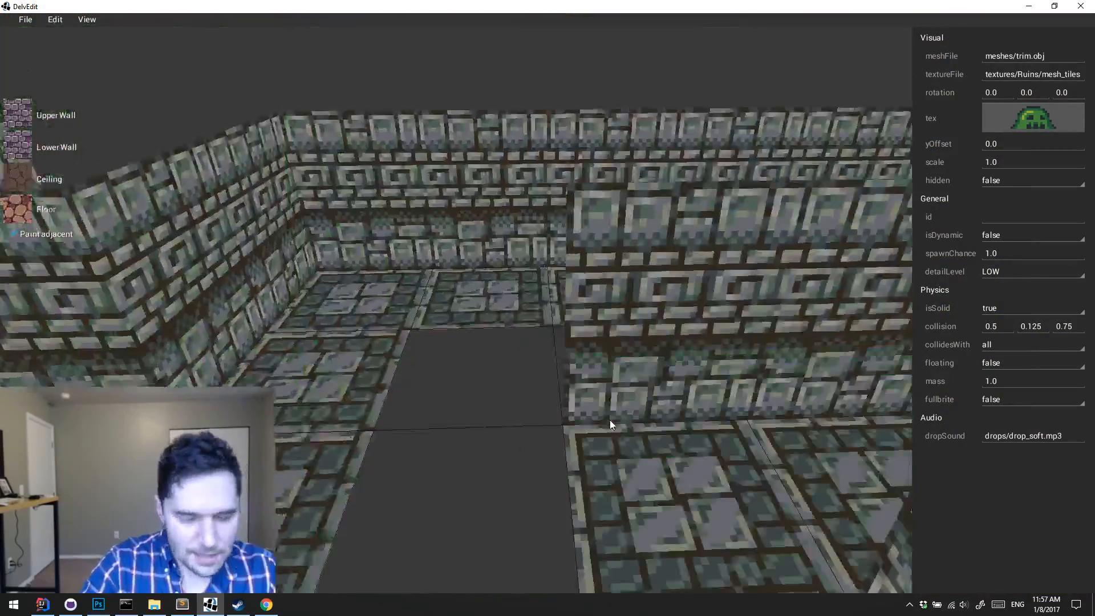
{"action": "key", "text": "s"}
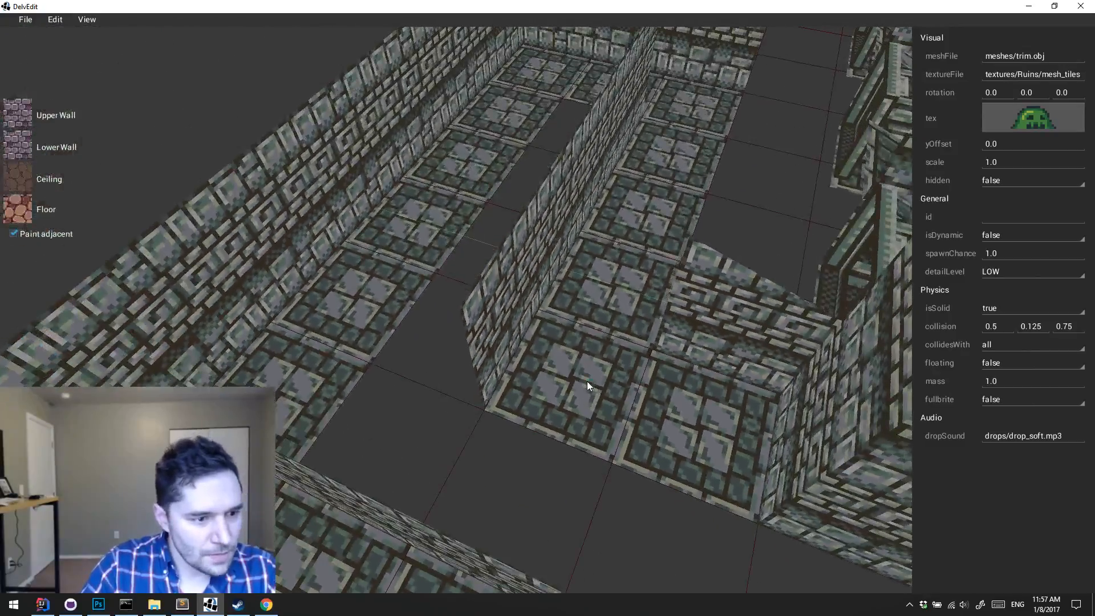
{"action": "right_click", "coordinate": [587, 382]}
{"action": "left_click", "coordinate": [571, 375]}
{"action": "right_click", "coordinate": [571, 377]}
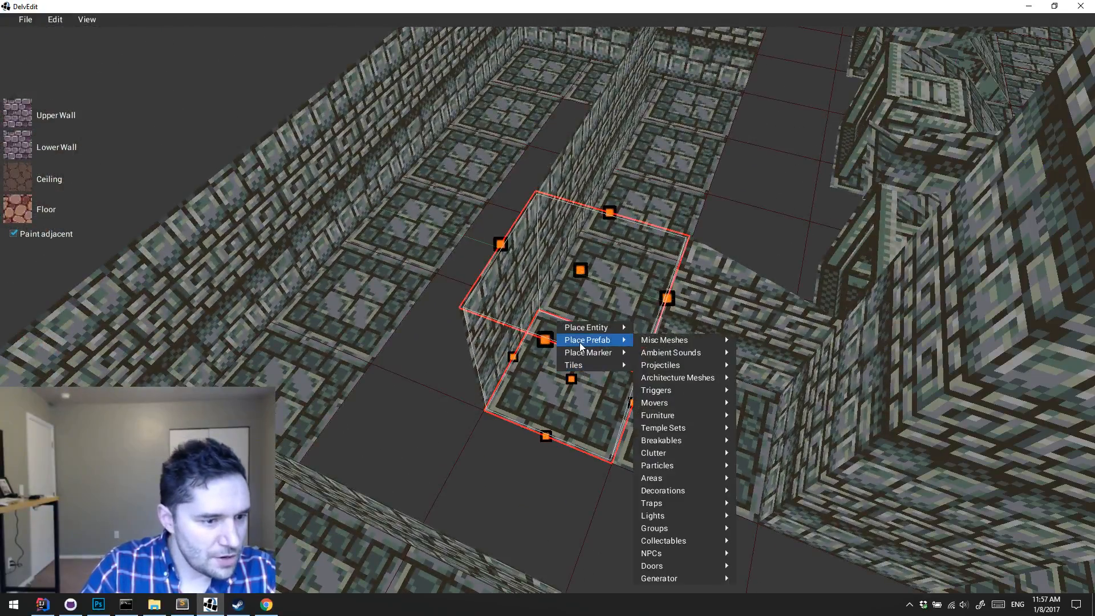
{"action": "mouse_move", "coordinate": [598, 333]}
{"action": "mouse_move", "coordinate": [710, 445]}
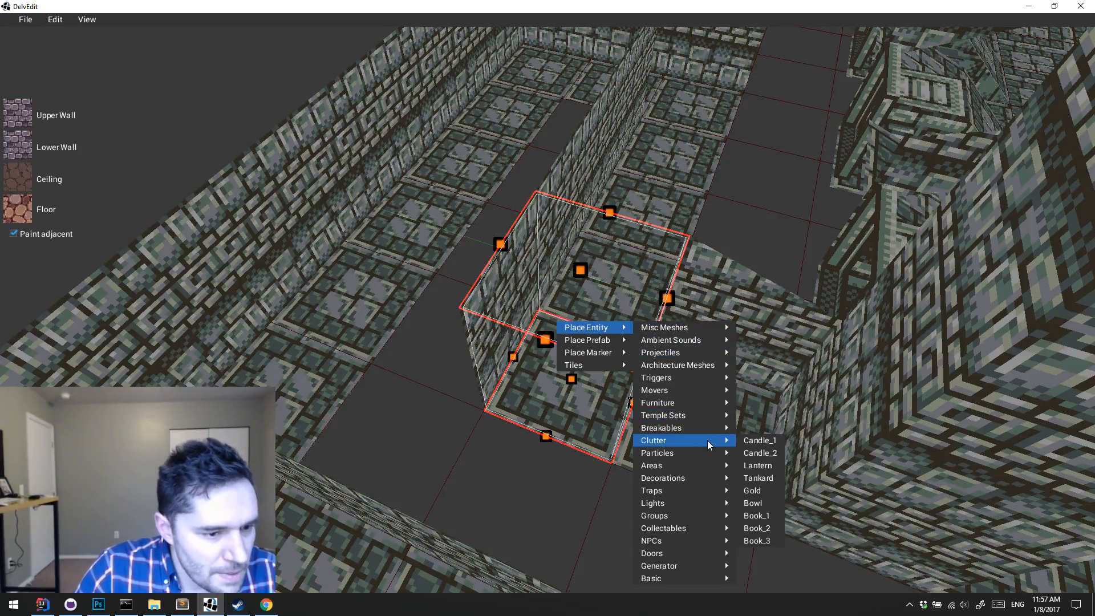
{"action": "mouse_move", "coordinate": [701, 578]}
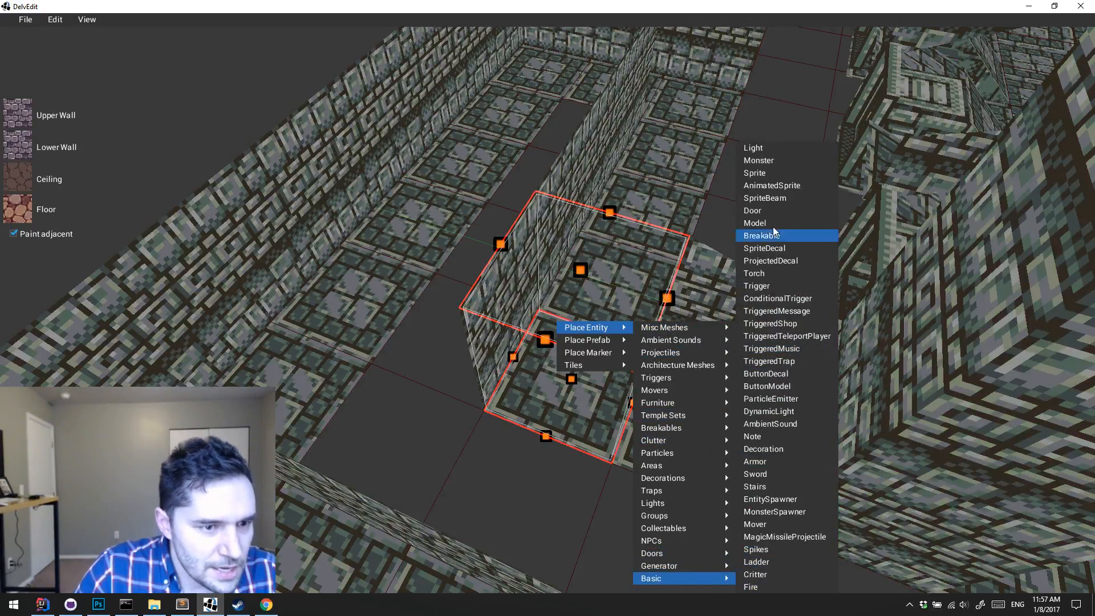
{"action": "left_click", "coordinate": [771, 172]}
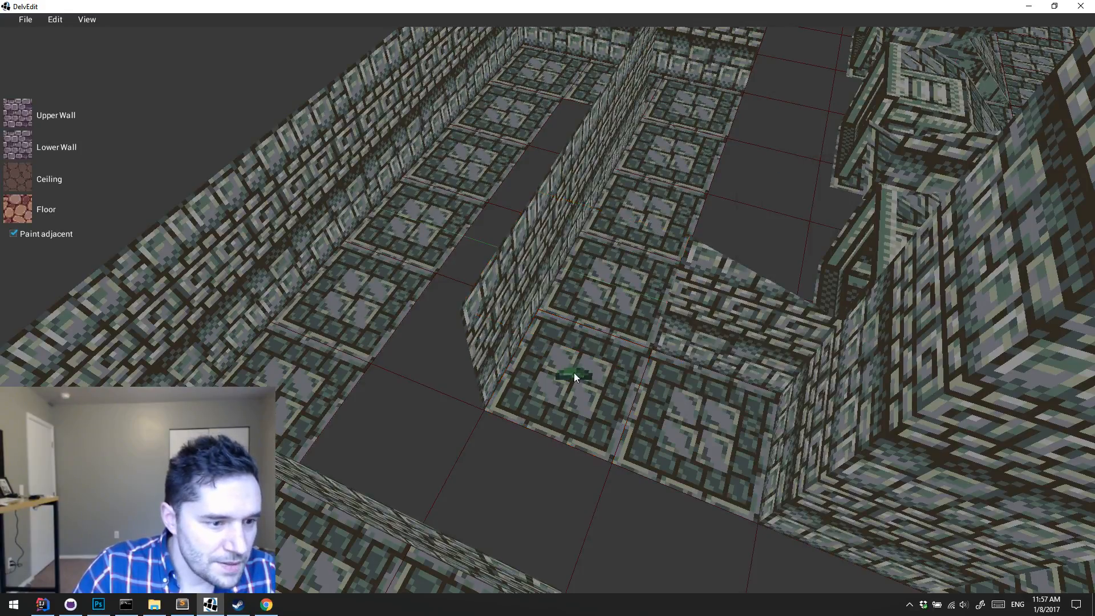
Step: Set the new Sprite entity's texture to the pale hanging web from the sprite sheet
{"action": "left_click", "coordinate": [574, 372]}
{"action": "left_click", "coordinate": [1015, 150]}
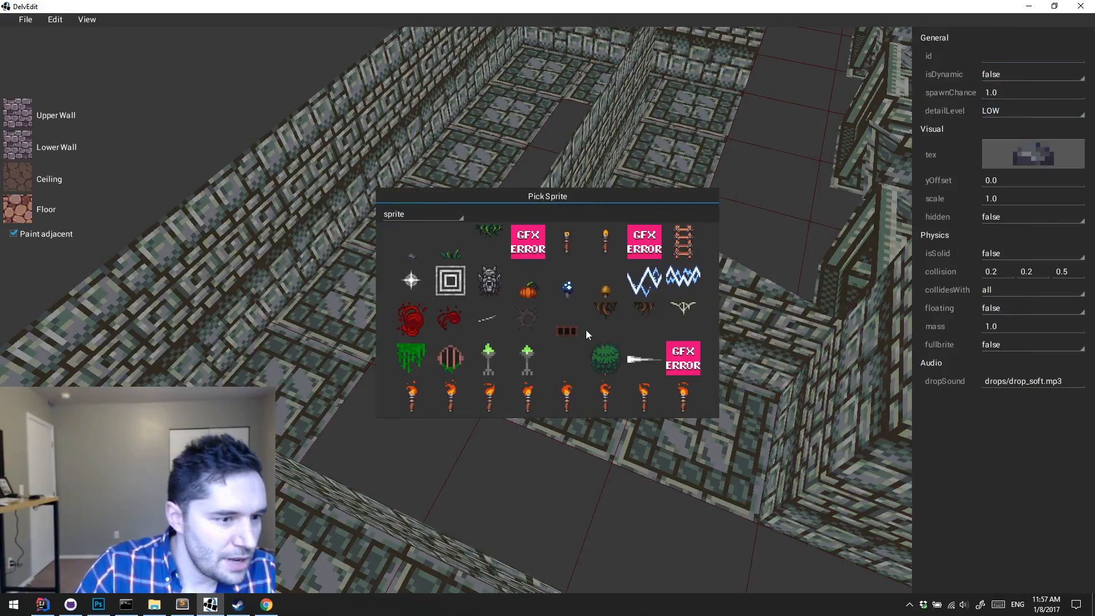
{"action": "left_click", "coordinate": [686, 311]}
{"action": "left_click", "coordinate": [630, 385]}
Step: Raise the web sprite vertically from the middle of the corridor wall to just below the ceiling
{"action": "key", "text": "w"}
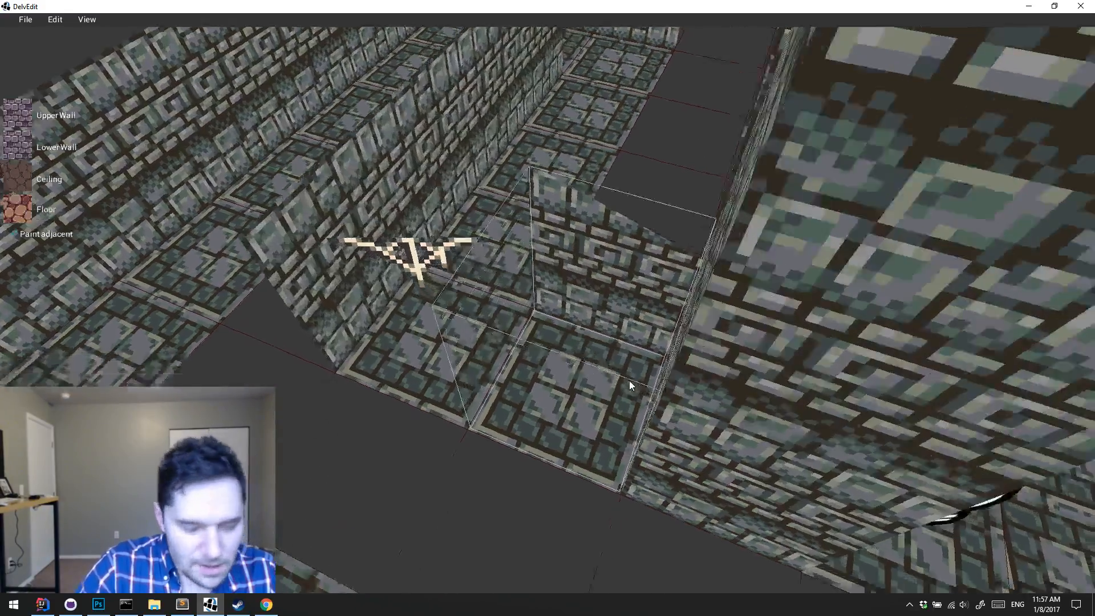
{"action": "key", "text": "d"}
{"action": "key", "text": "w"}
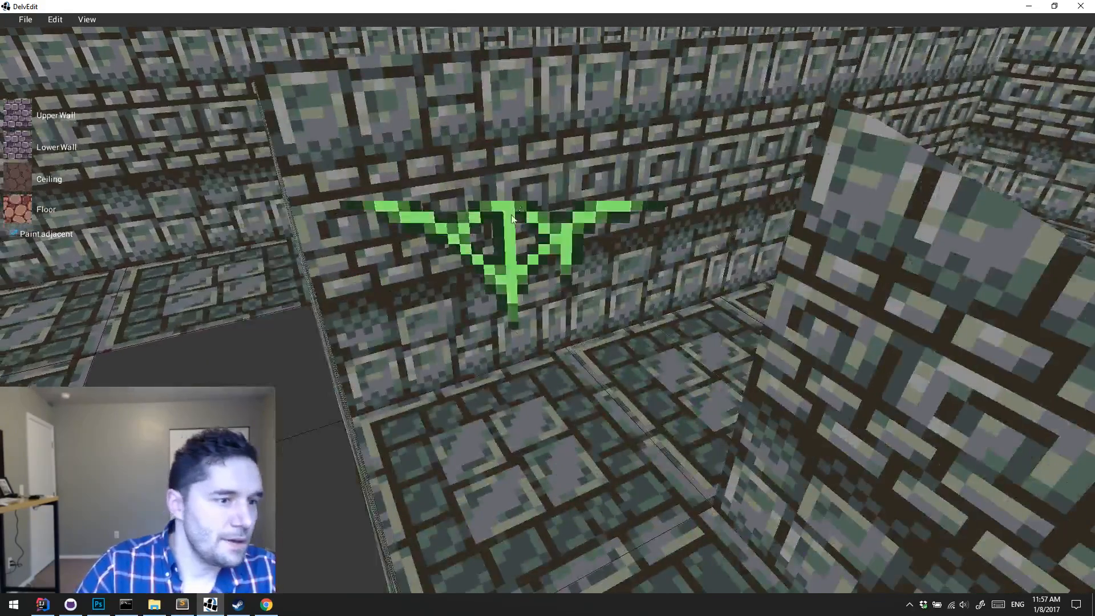
{"action": "left_click", "coordinate": [508, 233]}
{"action": "left_click_drag", "start_coordinate": [509, 232], "coordinate": [502, 88]}
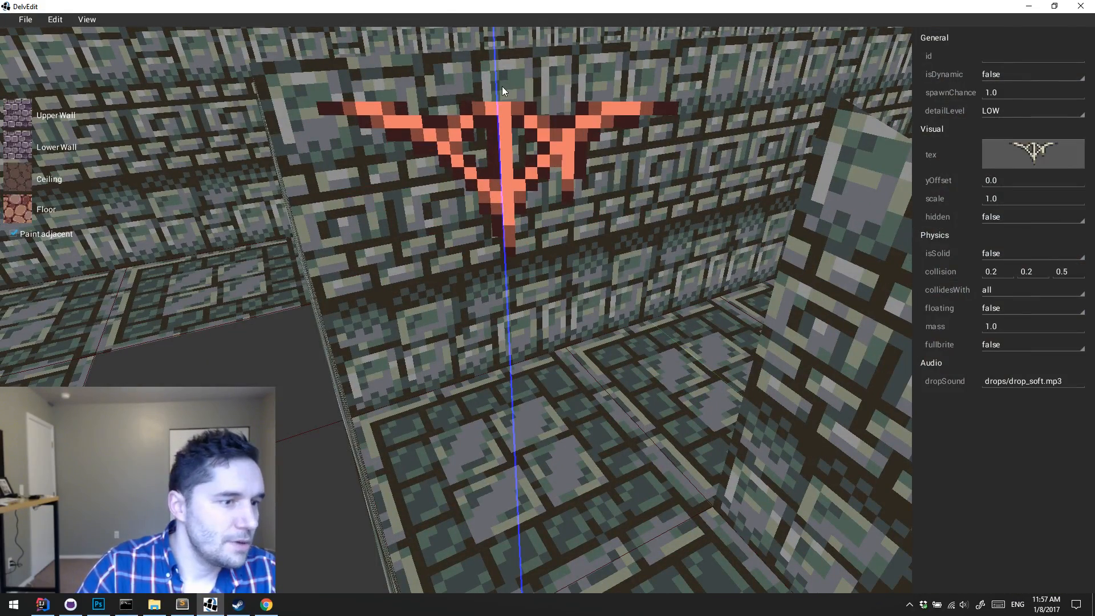
{"action": "left_click", "coordinate": [502, 87]}
Step: Playtest the corridor, look at the hanging web from near and far, and end the playtest
{"action": "key", "text": "w"}
{"action": "key", "text": "d"}
{"action": "key", "text": "p"}
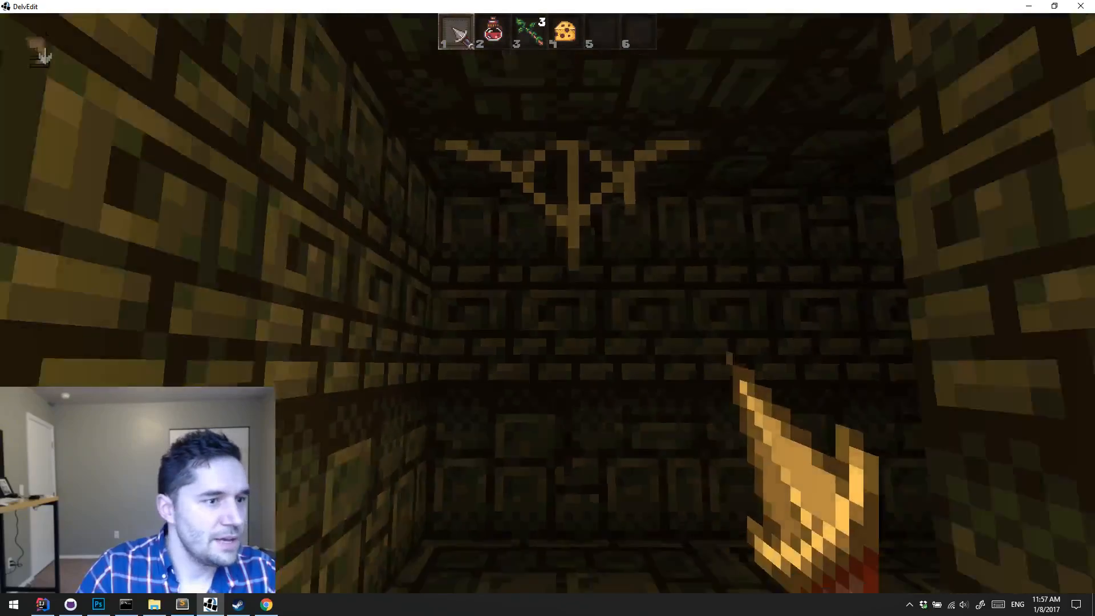
{"action": "key", "text": "w"}
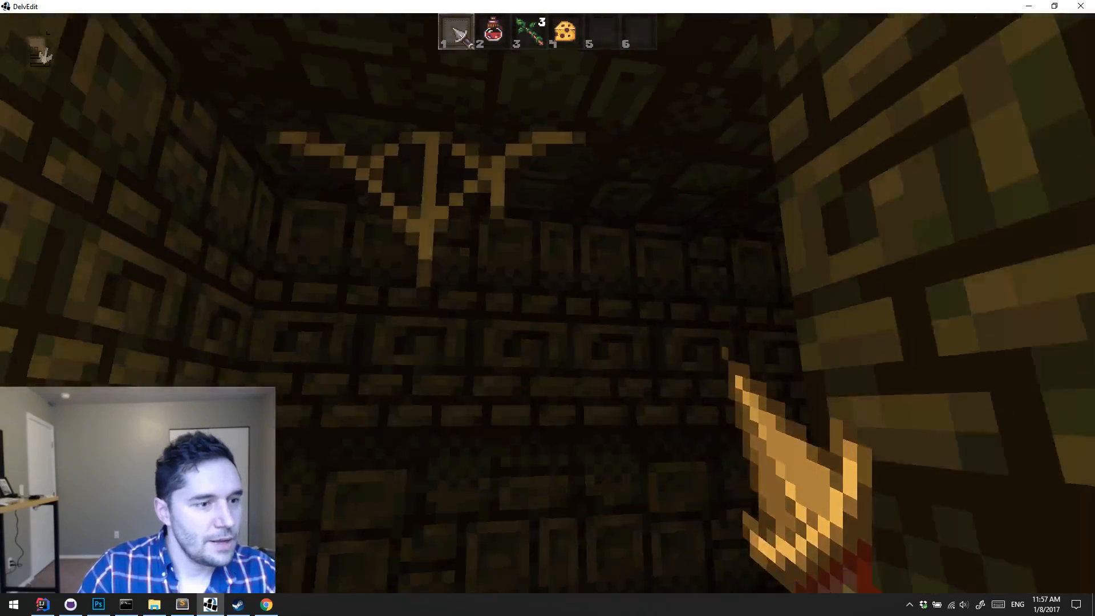
{"action": "key", "text": "s"}
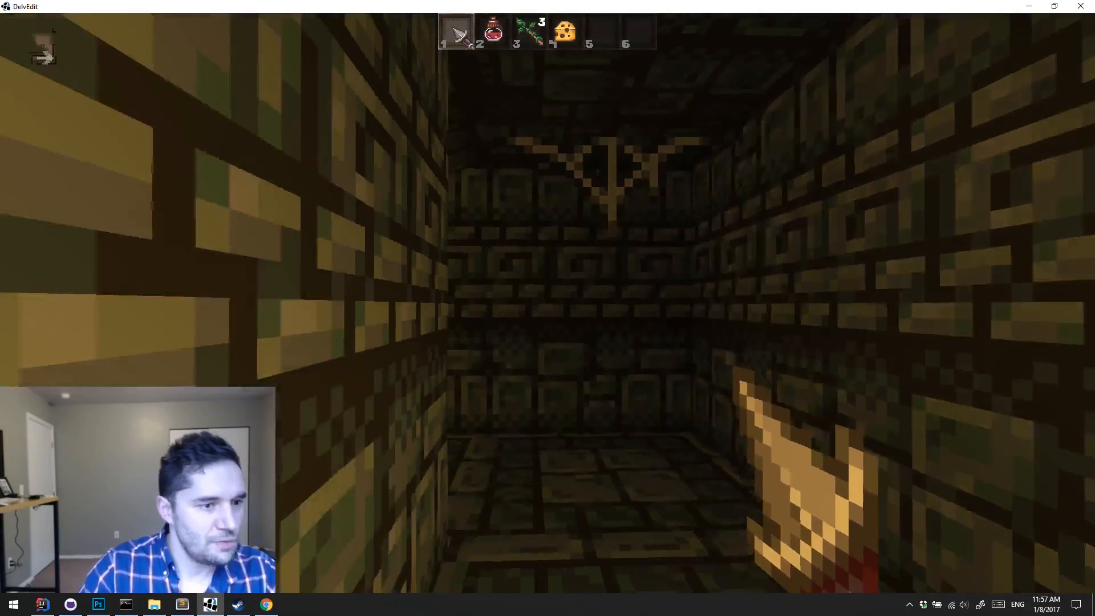
{"action": "key", "text": "w"}
{"action": "key", "text": "Escape"}
Step: Adjust the hanging web's height against the ceiling and spread copies of it around the end of the corridor
{"action": "left_click", "coordinate": [559, 223]}
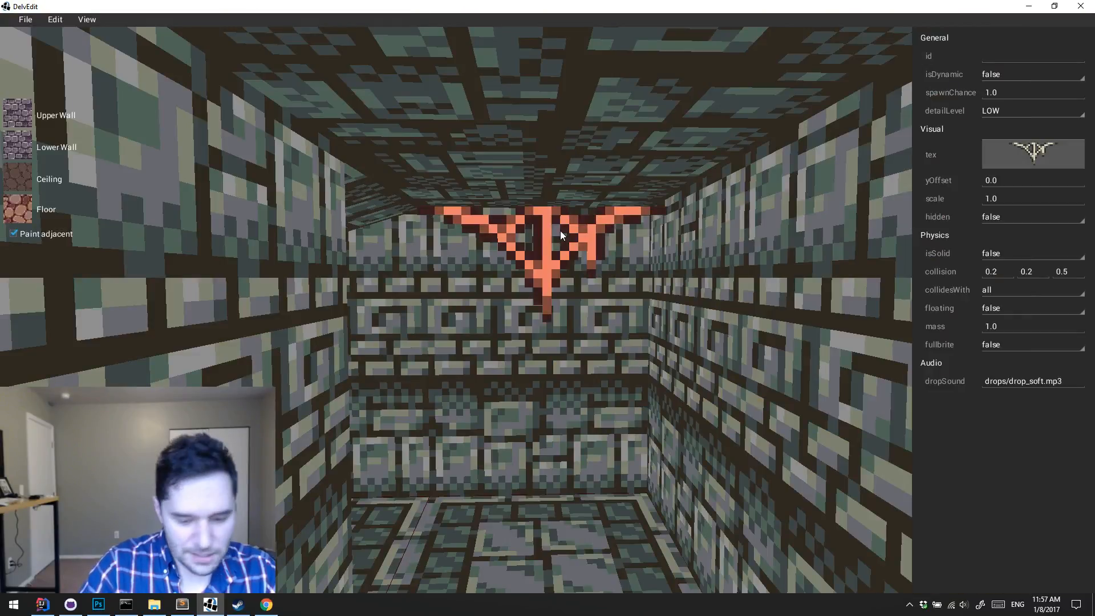
{"action": "left_click_drag", "start_coordinate": [548, 237], "coordinate": [551, 231]}
{"action": "key", "text": "Escape"}
{"action": "key", "text": "s"}
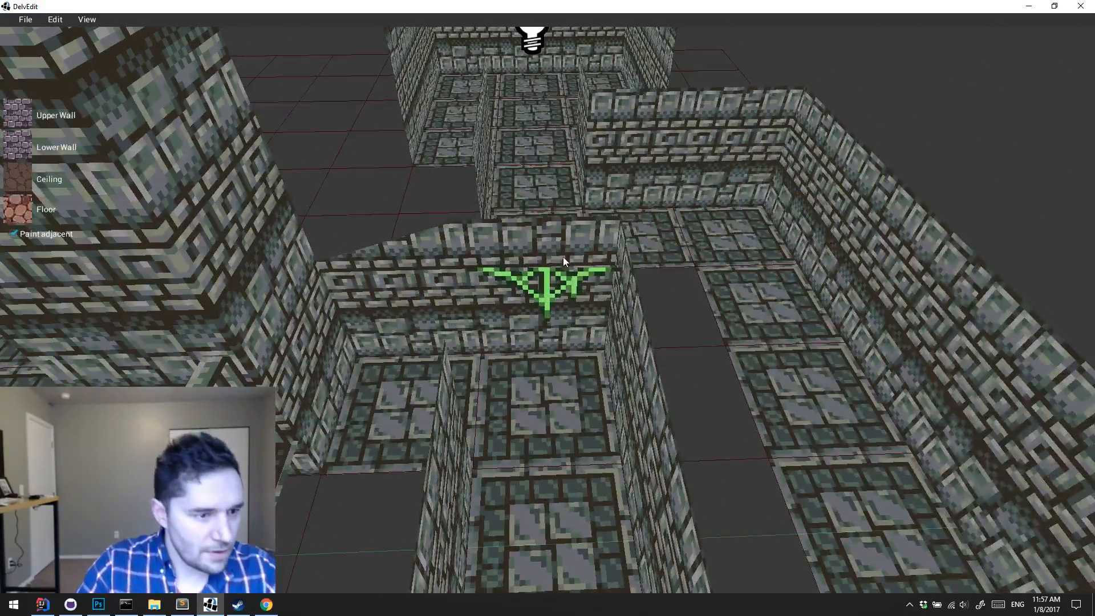
{"action": "left_click", "coordinate": [554, 286]}
{"action": "left_click_drag", "start_coordinate": [554, 287], "coordinate": [494, 433]}
{"action": "key", "text": "Escape"}
Step: Playtest the corridor again, walk beneath the cluster of hanging webs, and end the playtest
{"action": "key", "text": "w"}
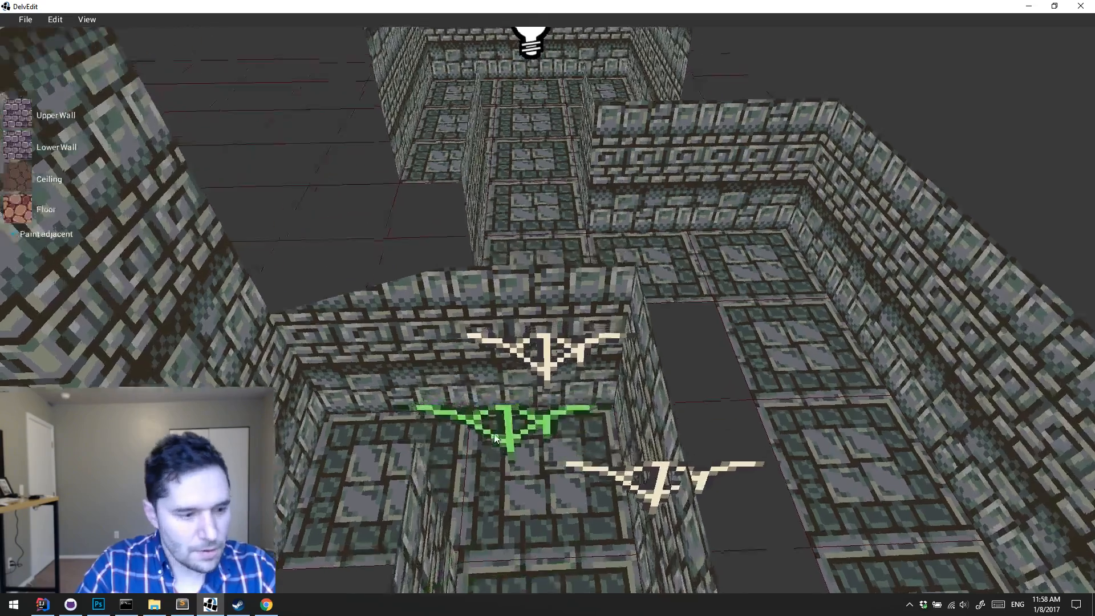
{"action": "key", "text": "p"}
{"action": "key", "text": "s"}
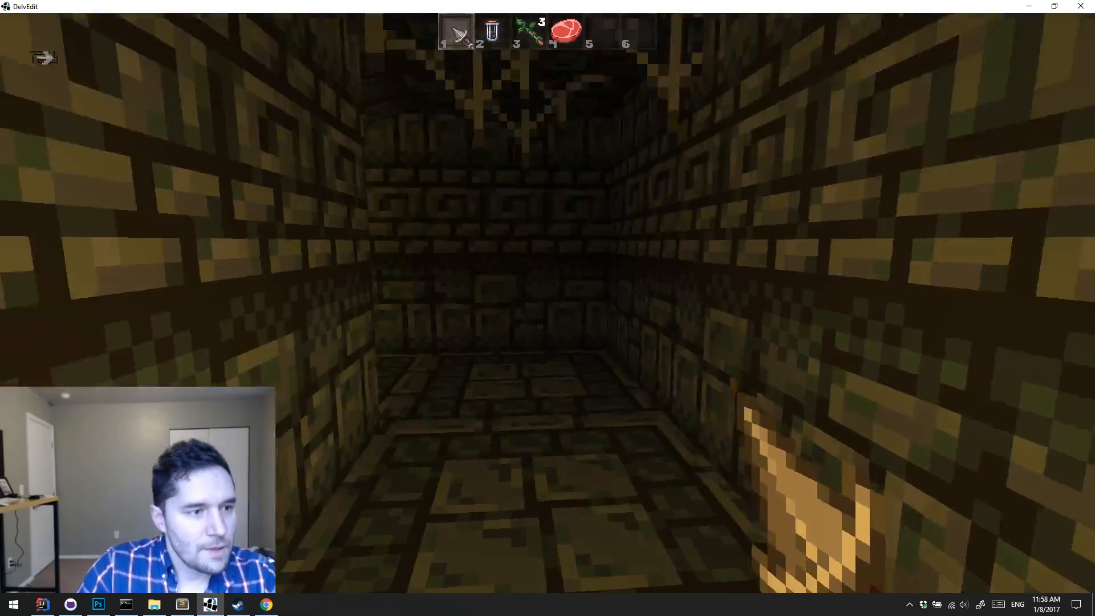
{"action": "key", "text": "w"}
{"action": "key", "text": "w"}
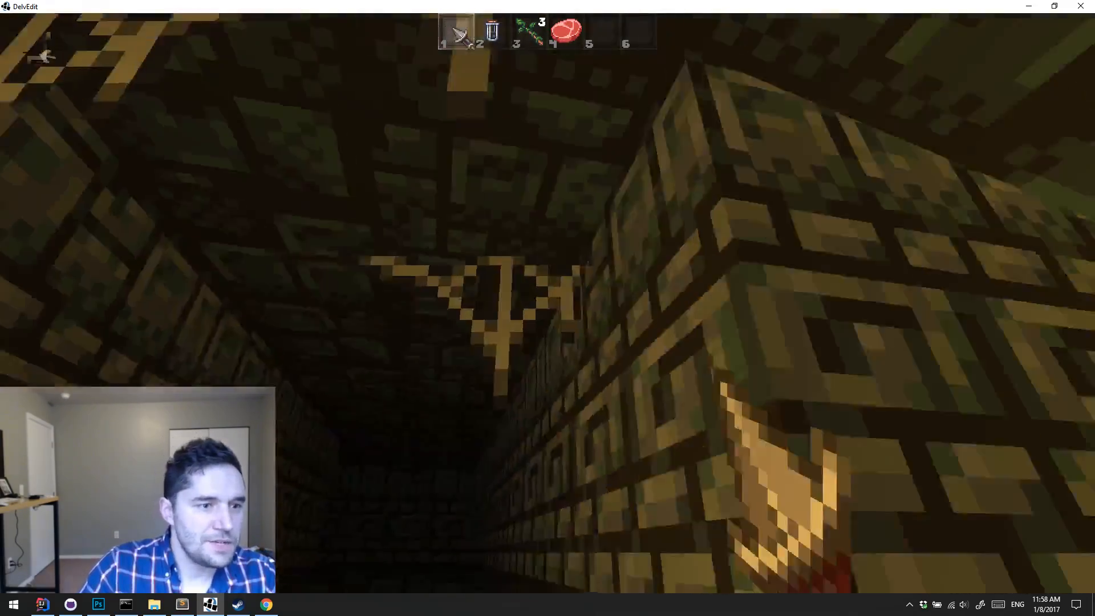
{"action": "key", "text": "w"}
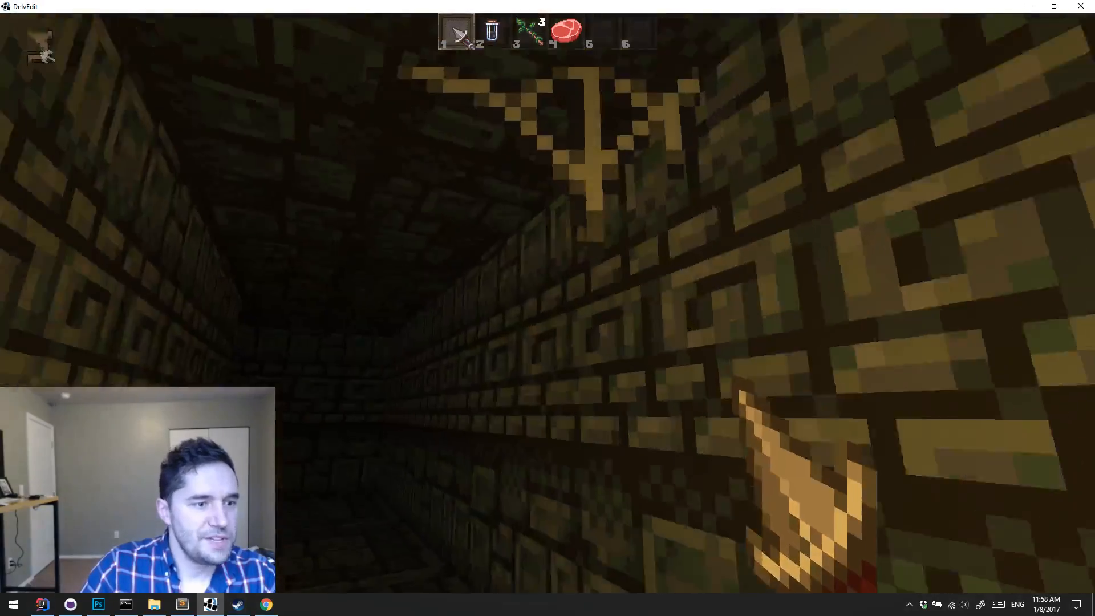
{"action": "key", "text": "Escape"}
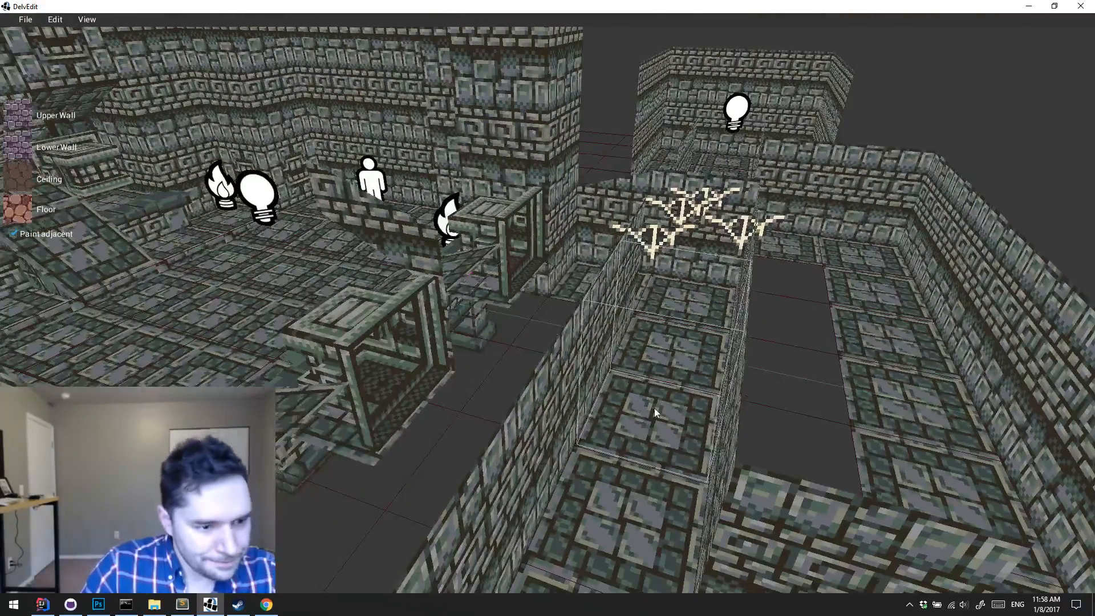
Step: Place a basic SpriteDecal entity on the corridor floor tile a short way before the hanging webs
{"action": "right_click", "coordinate": [655, 408]}
{"action": "mouse_move", "coordinate": [685, 366]}
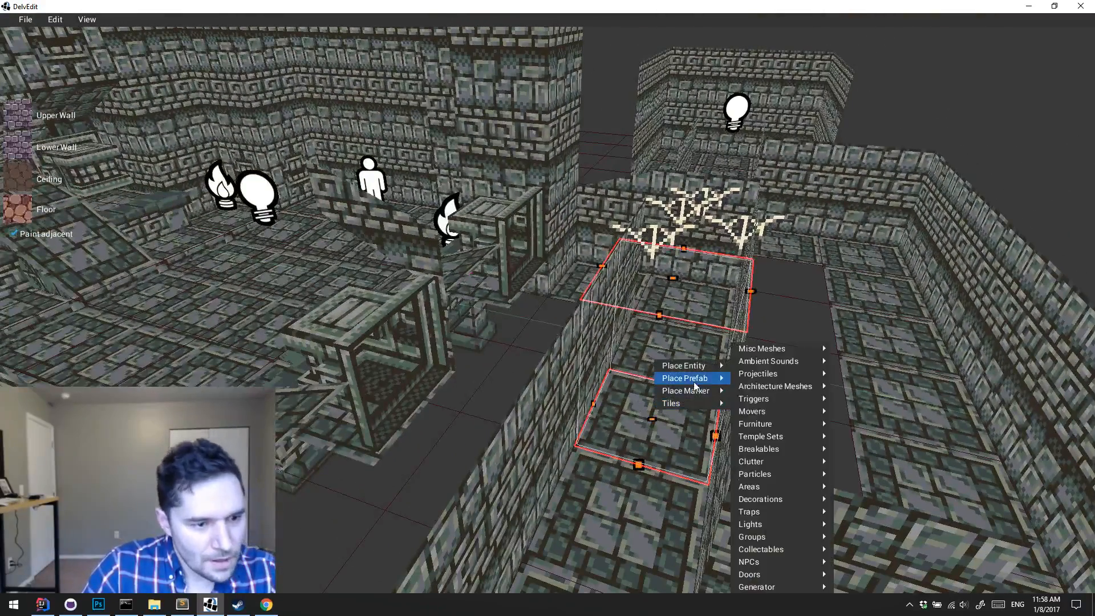
{"action": "mouse_move", "coordinate": [782, 587]}
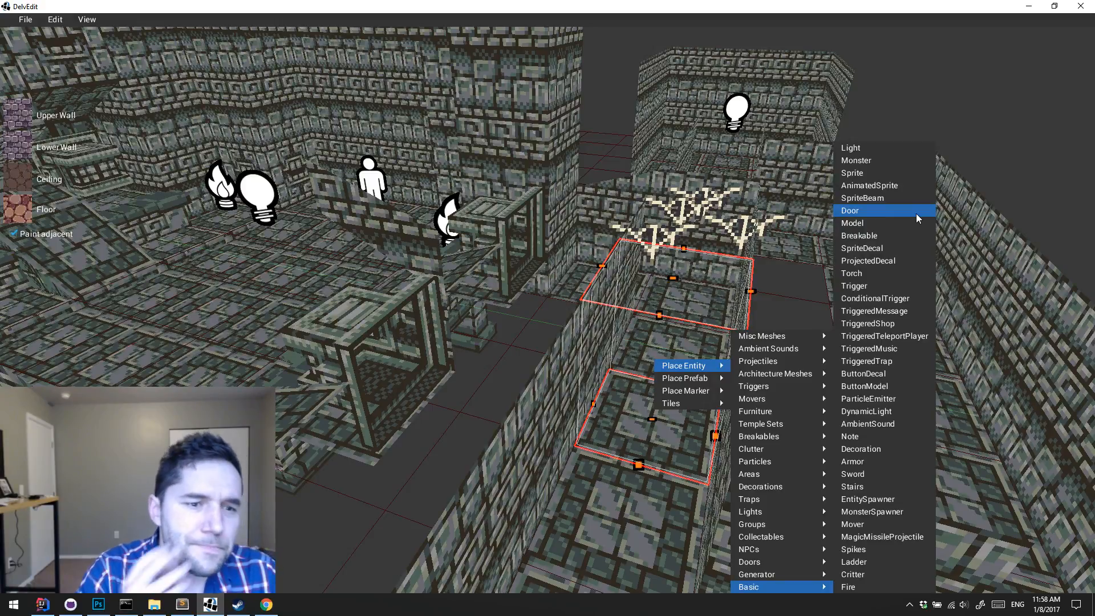
{"action": "left_click", "coordinate": [881, 248]}
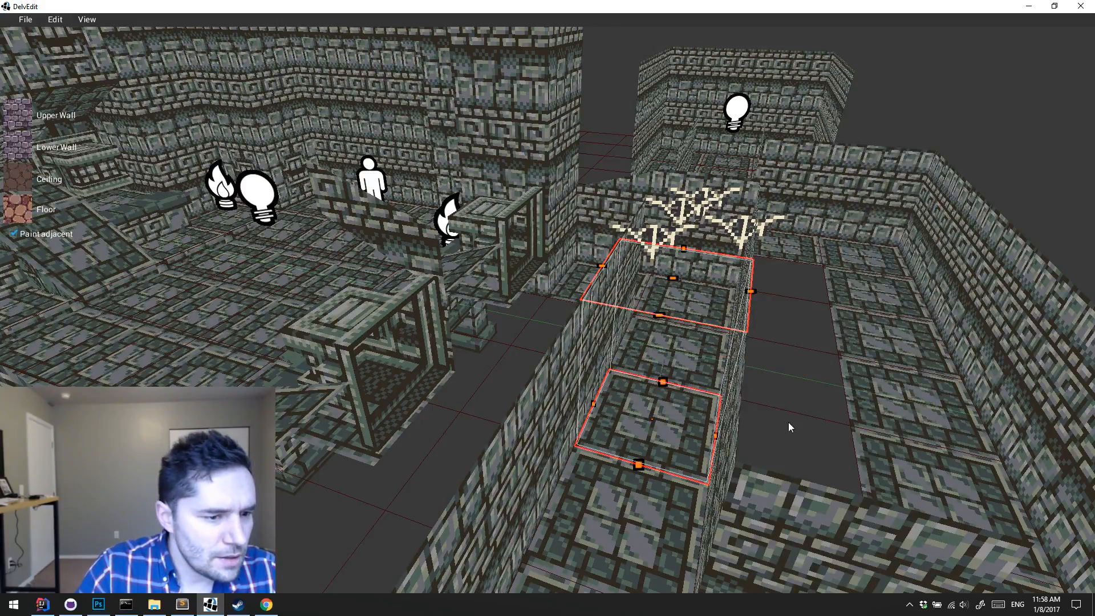
Step: Select the new SpriteDecal and set its texture to the pale hanging web from the sprite sheet
{"action": "key", "text": "w"}
{"action": "key", "text": "d"}
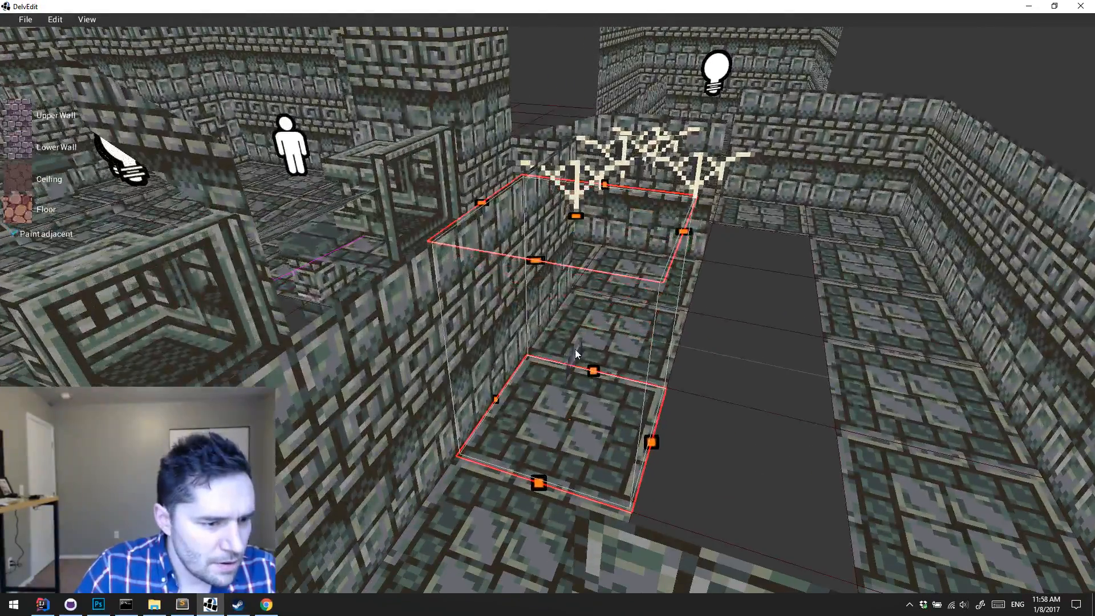
{"action": "left_click", "coordinate": [575, 350]}
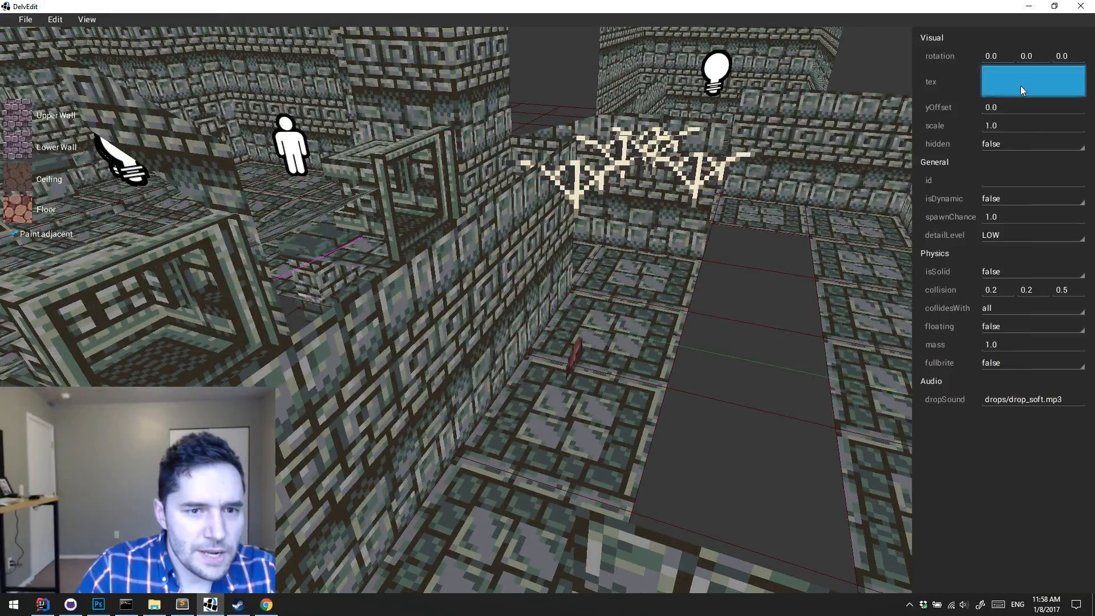
{"action": "left_click", "coordinate": [1021, 86]}
{"action": "left_click", "coordinate": [409, 162]}
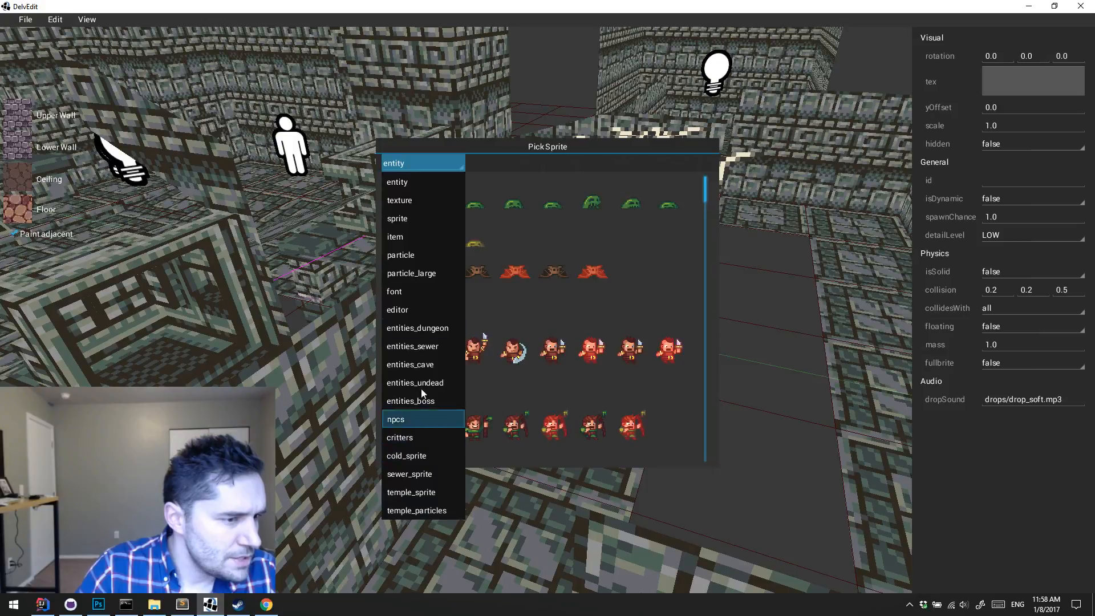
{"action": "left_click", "coordinate": [425, 219]}
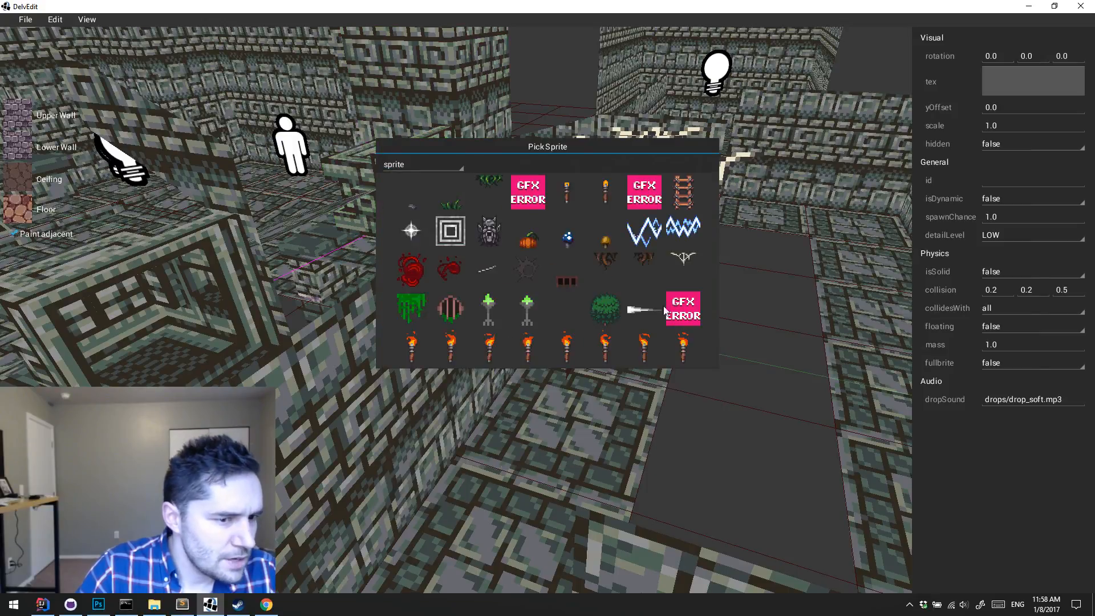
{"action": "left_click", "coordinate": [686, 267]}
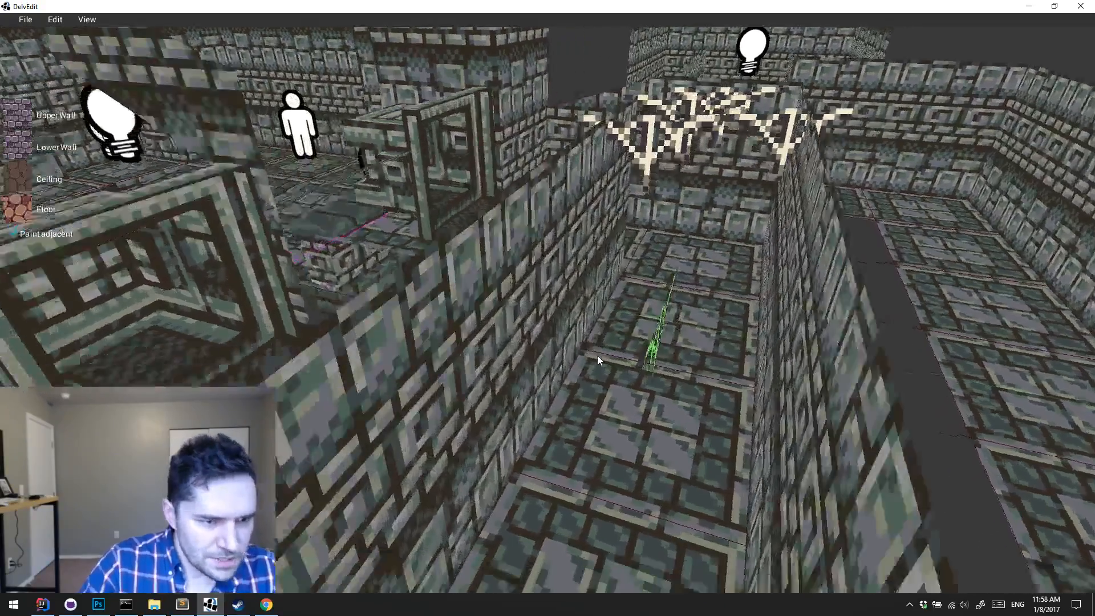
Step: Briefly playtest the level from the corridor with the web decal and end the playtest
{"action": "key", "text": "a"}
{"action": "key", "text": "p"}
{"action": "key", "text": "w"}
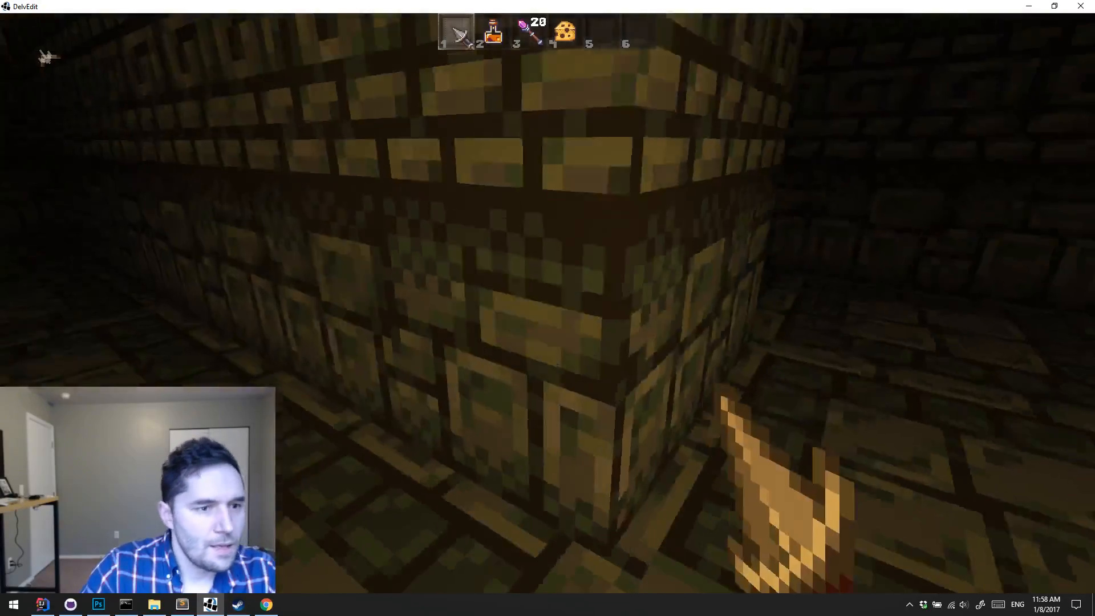
{"action": "key", "text": "Escape"}
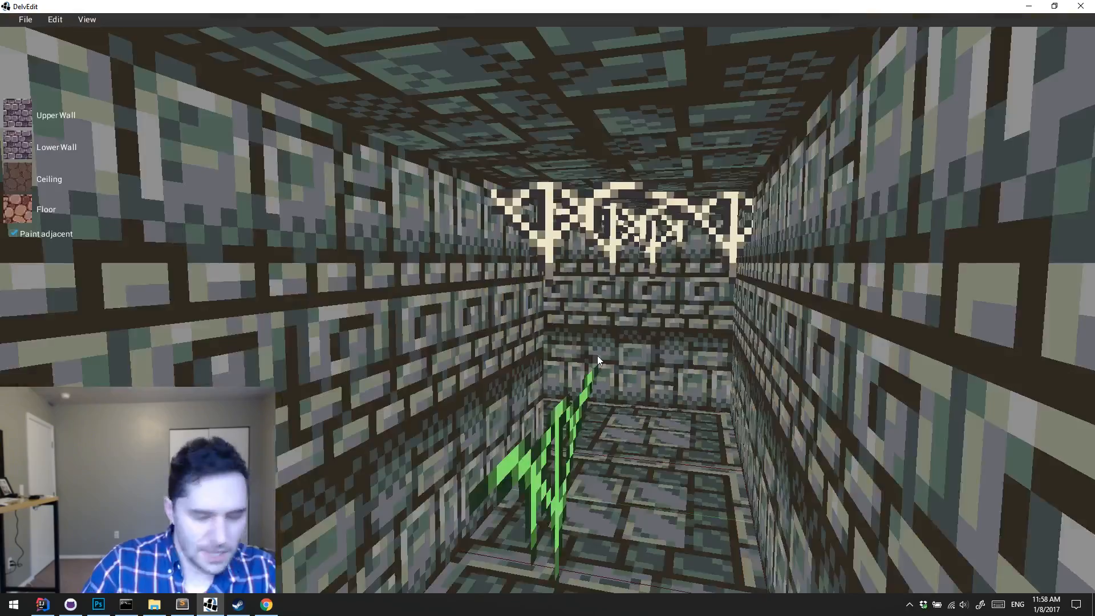
Step: Move the web decal into the corner at the other end of the corridor and rotate it 49.079 degrees about the vertical axis
{"action": "key", "text": "s"}
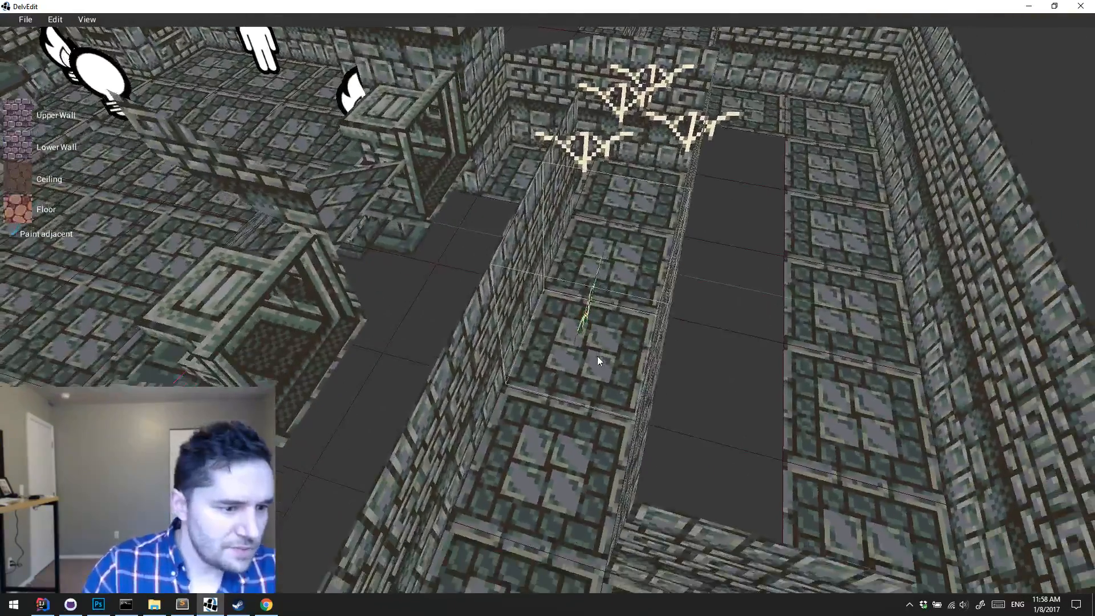
{"action": "left_click", "coordinate": [594, 316]}
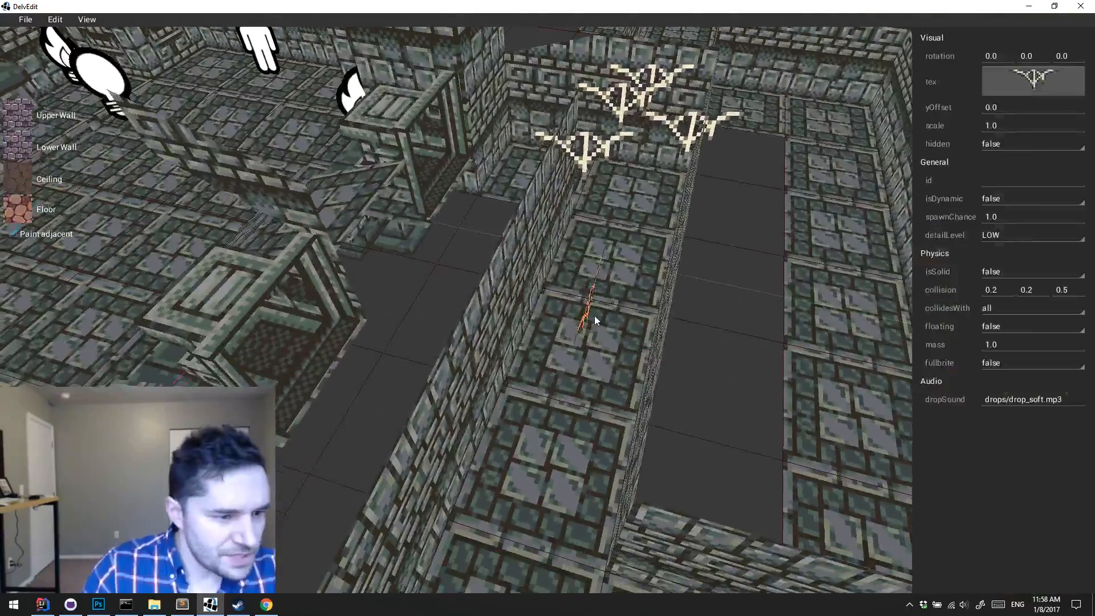
{"action": "key", "text": "d"}
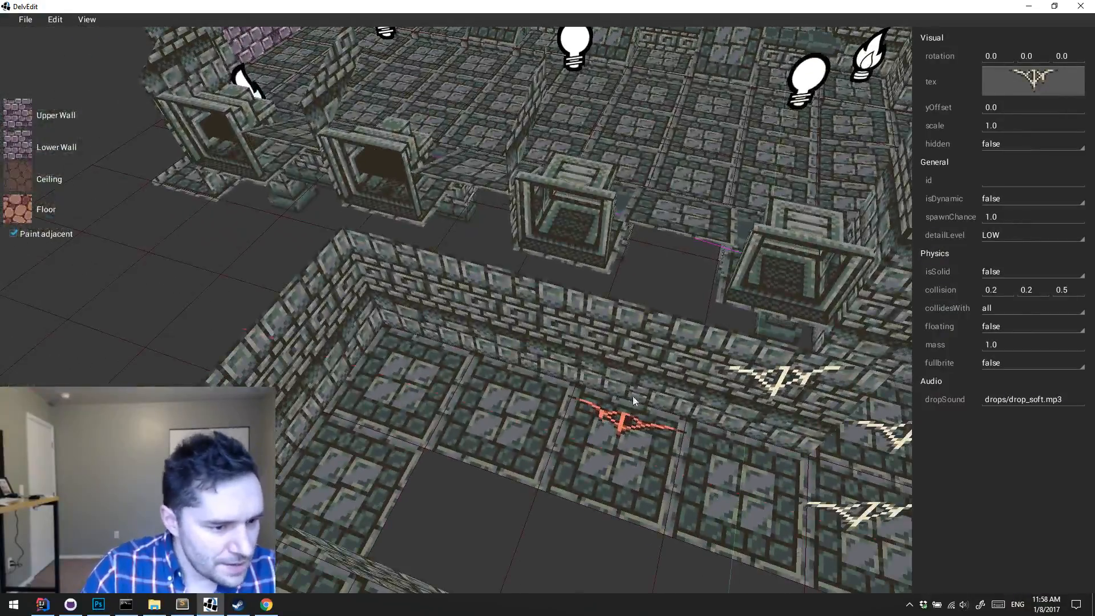
{"action": "left_click_drag", "start_coordinate": [630, 415], "coordinate": [489, 396]}
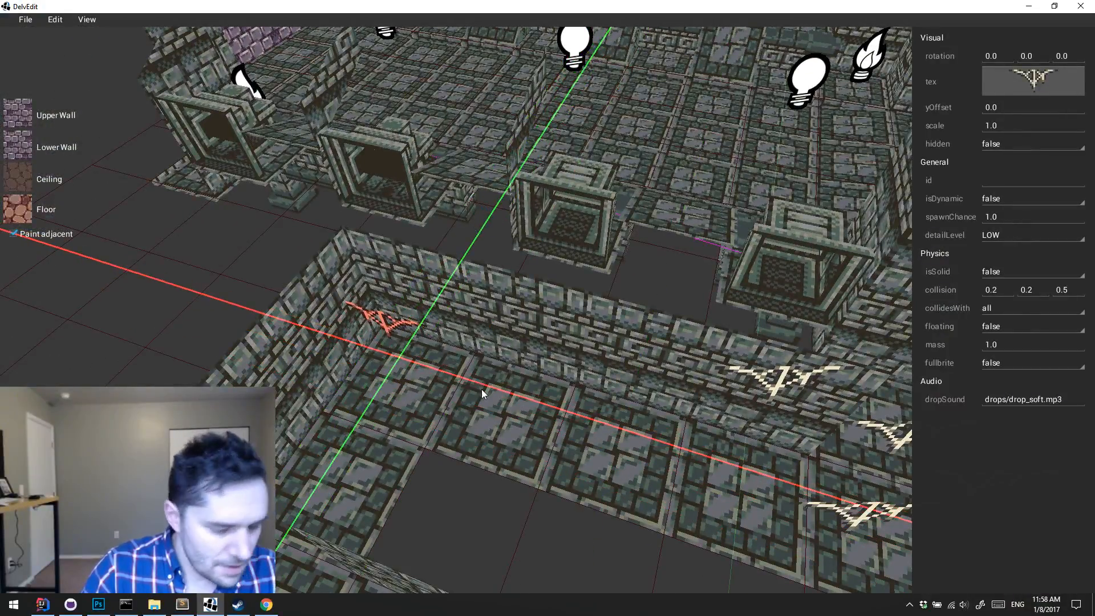
{"action": "key", "text": "r"}
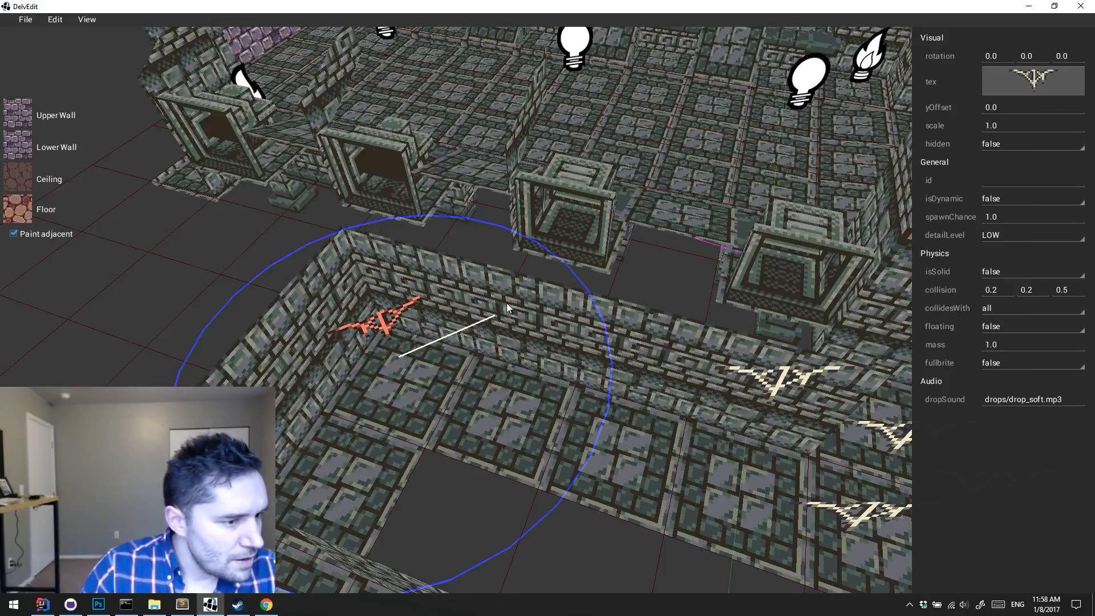
Step: Raise the web decal vertically to ceiling height in the corridor corner and deselect it
{"action": "key", "text": "w"}
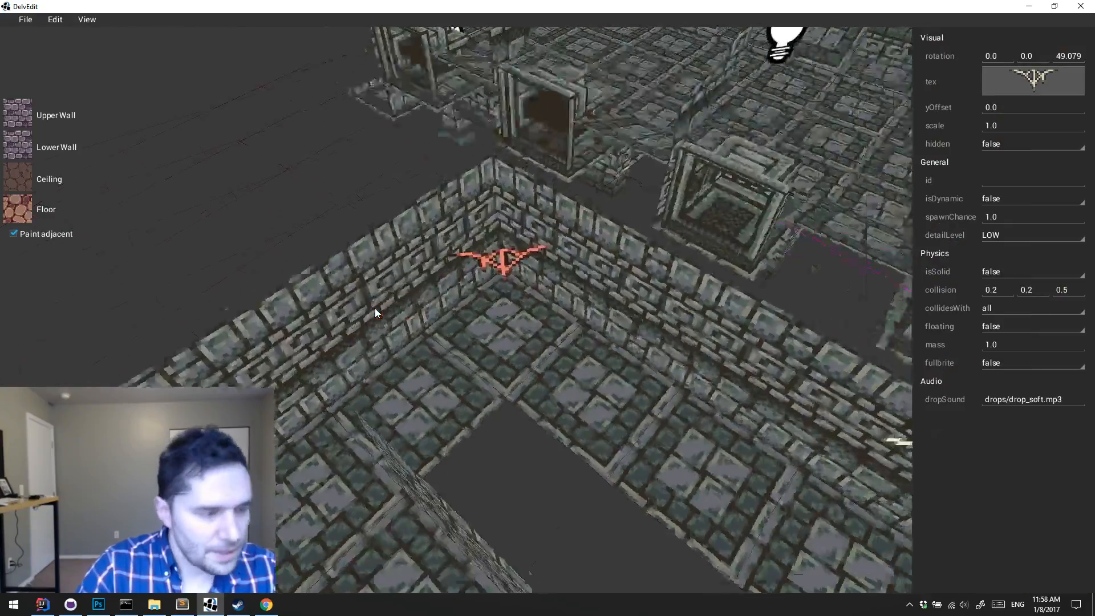
{"action": "key", "text": "z"}
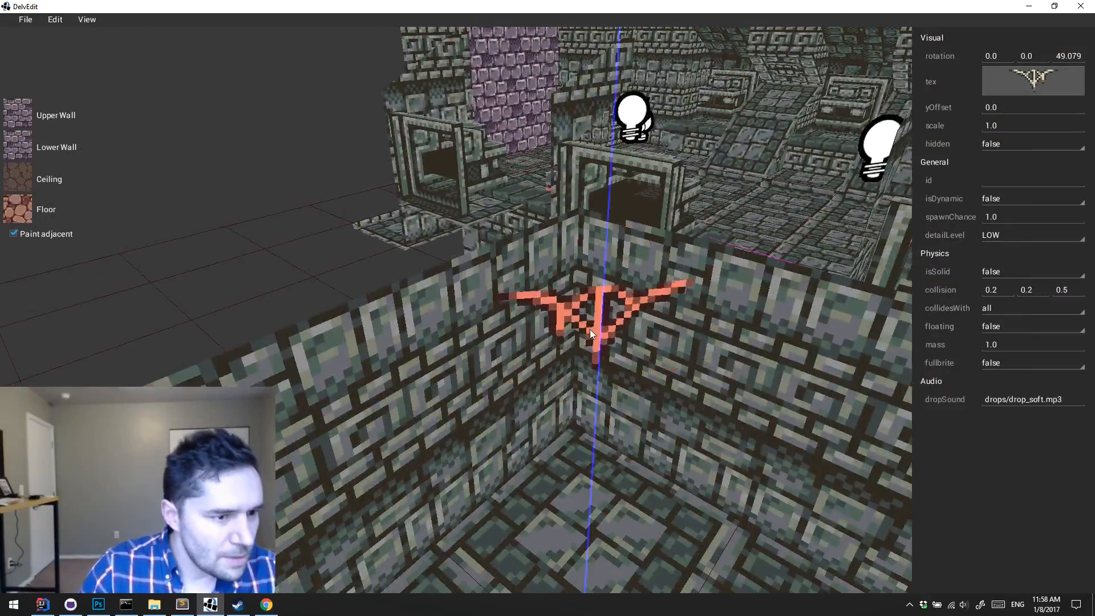
{"action": "left_click_drag", "start_coordinate": [590, 329], "coordinate": [598, 293]}
{"action": "key", "text": "Escape"}
Step: Playtest the corridor, viewing the ceiling-corner web decal from a distance and up close, and end the playtest
{"action": "key", "text": "d"}
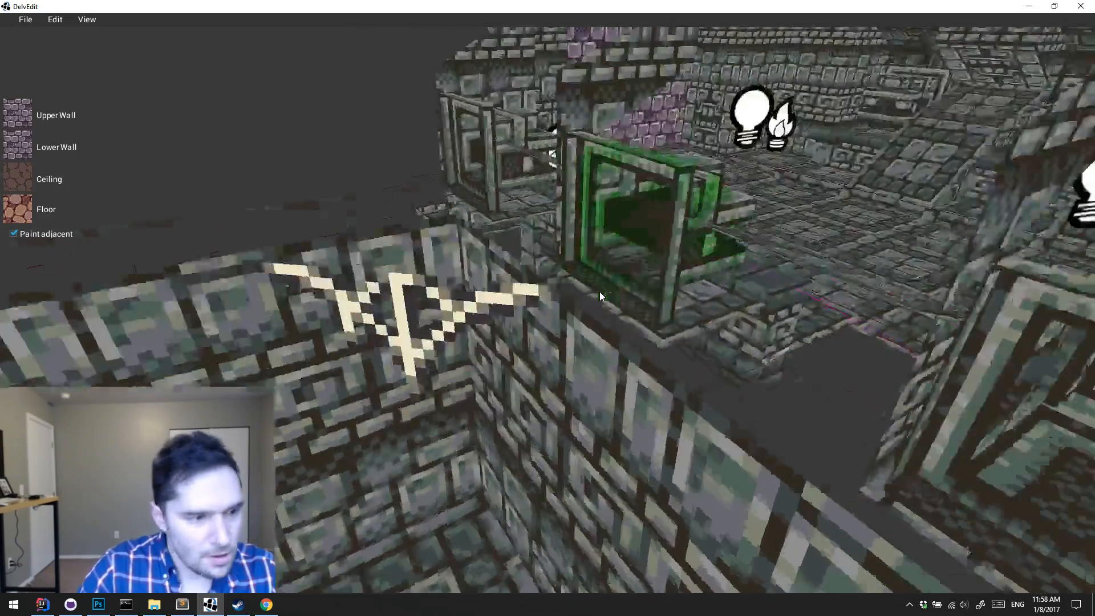
{"action": "key", "text": "s"}
{"action": "key", "text": "w"}
{"action": "key", "text": "s"}
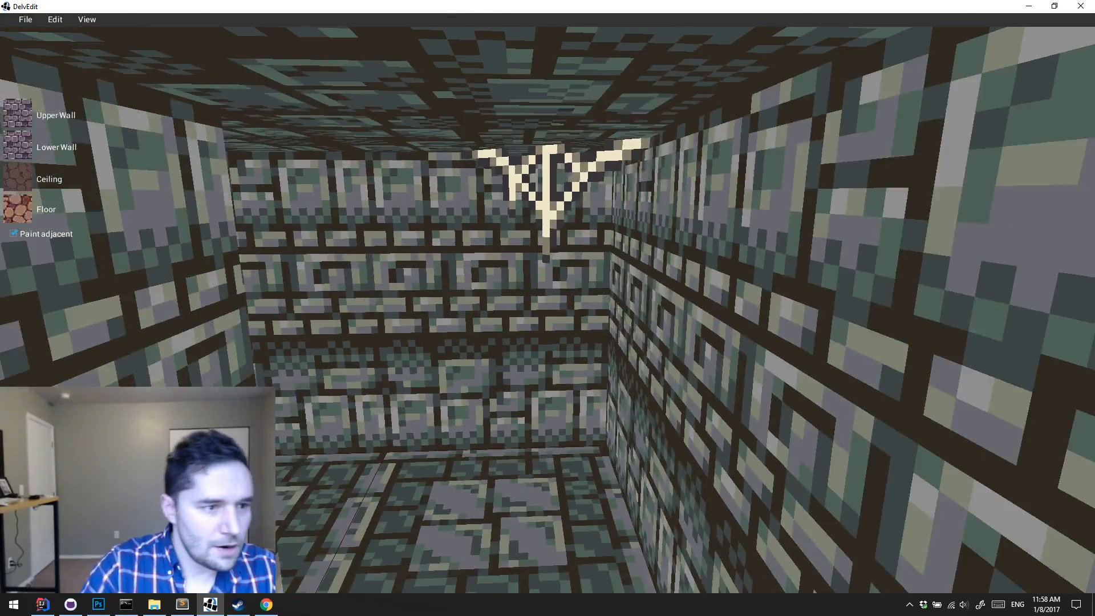
{"action": "key", "text": "p"}
{"action": "key", "text": "s"}
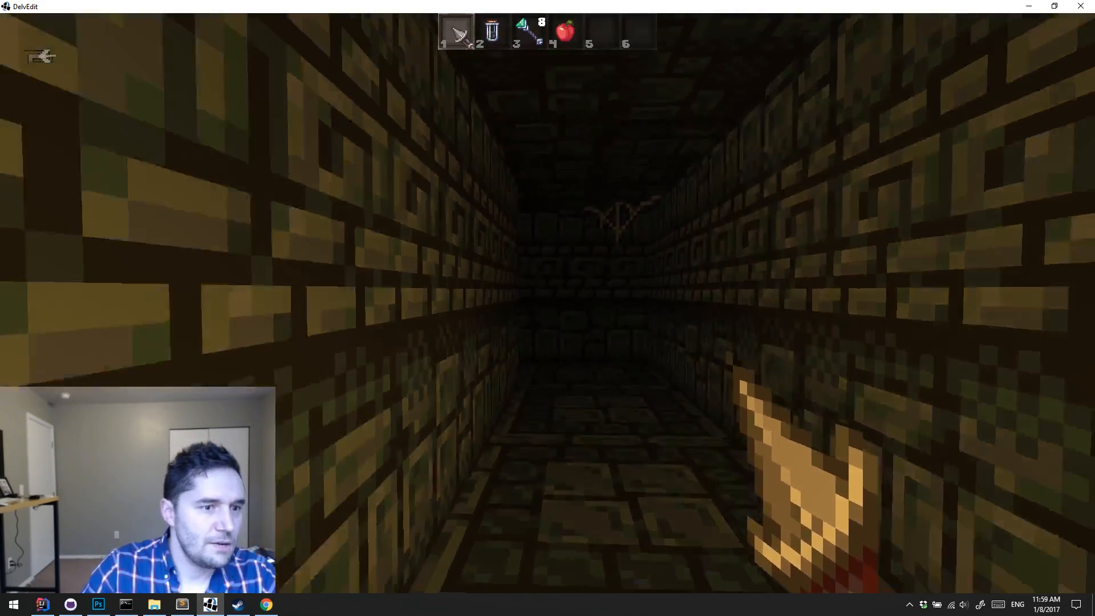
{"action": "key", "text": "w"}
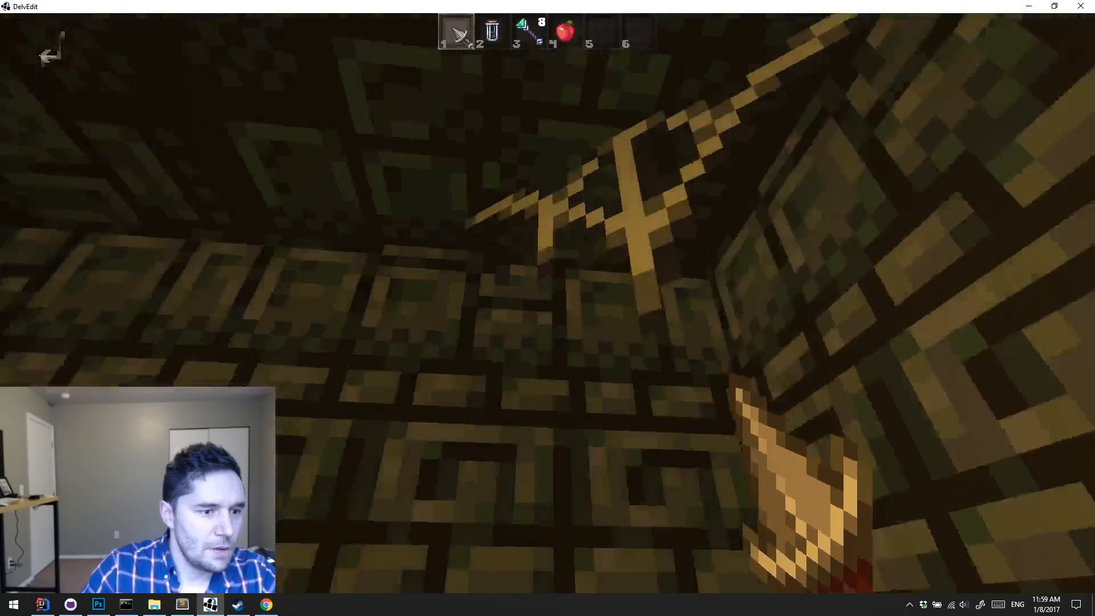
{"action": "key", "text": "s"}
{"action": "key", "text": "w"}
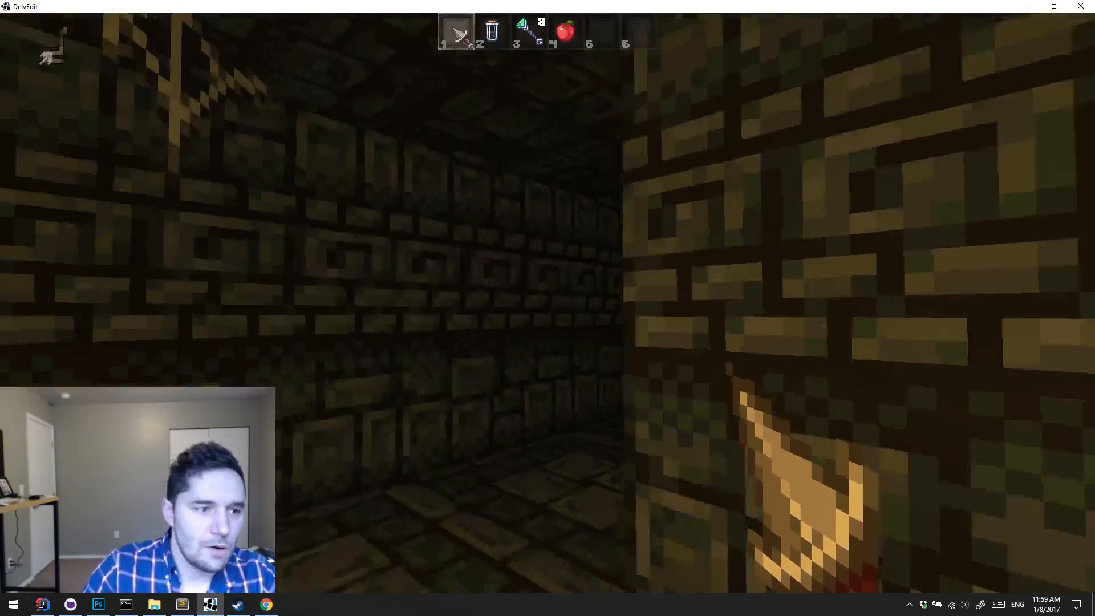
{"action": "key", "text": "w"}
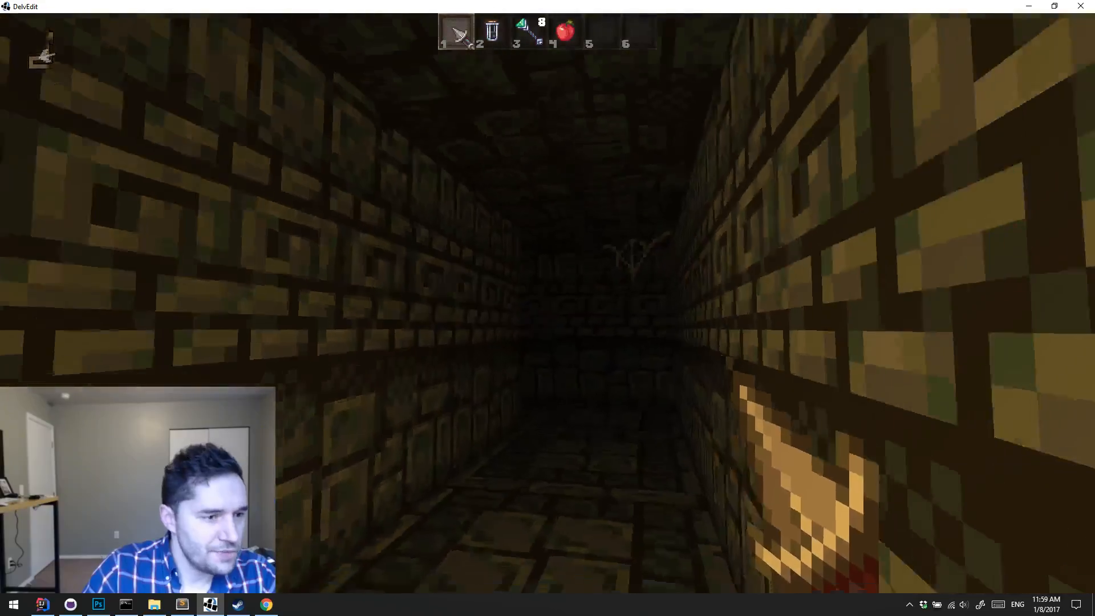
{"action": "key", "text": "w"}
{"action": "key", "text": "Escape"}
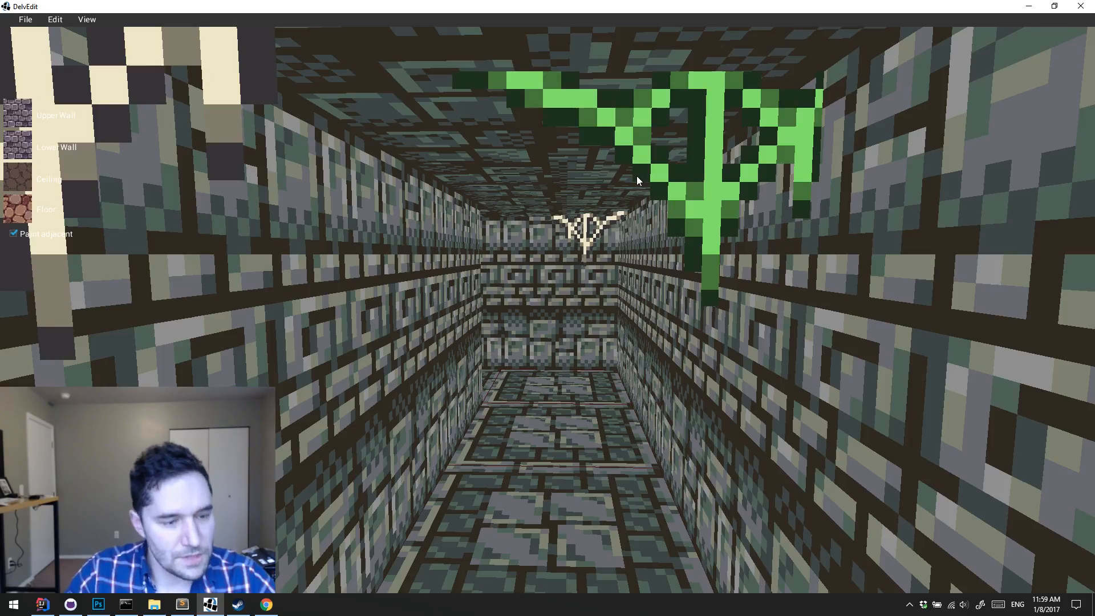
{"action": "key", "text": "s"}
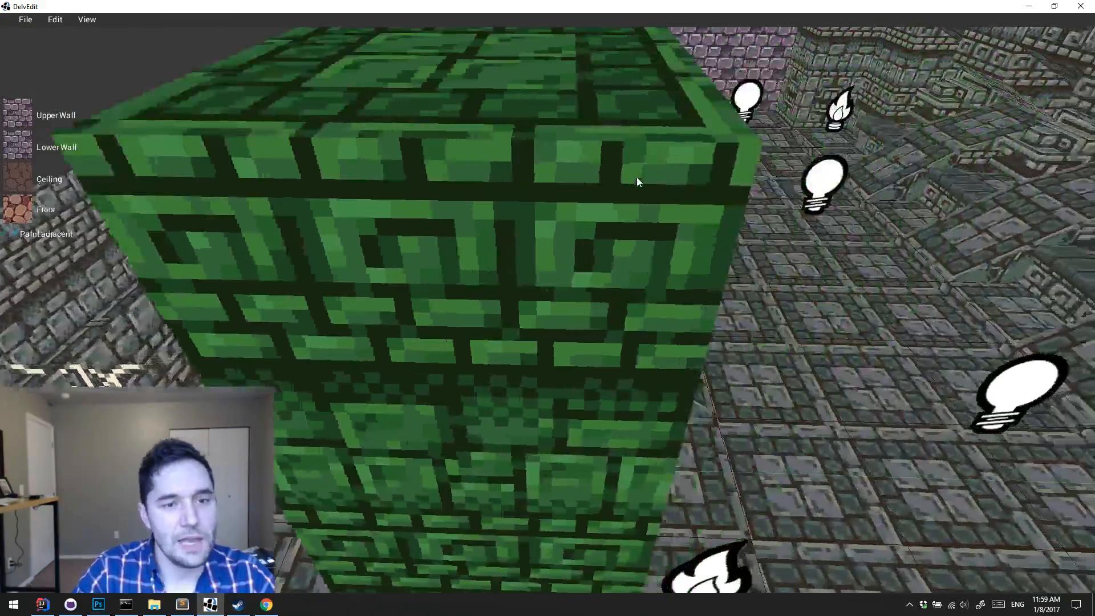
{"action": "key", "text": "d"}
{"action": "key", "text": "w"}
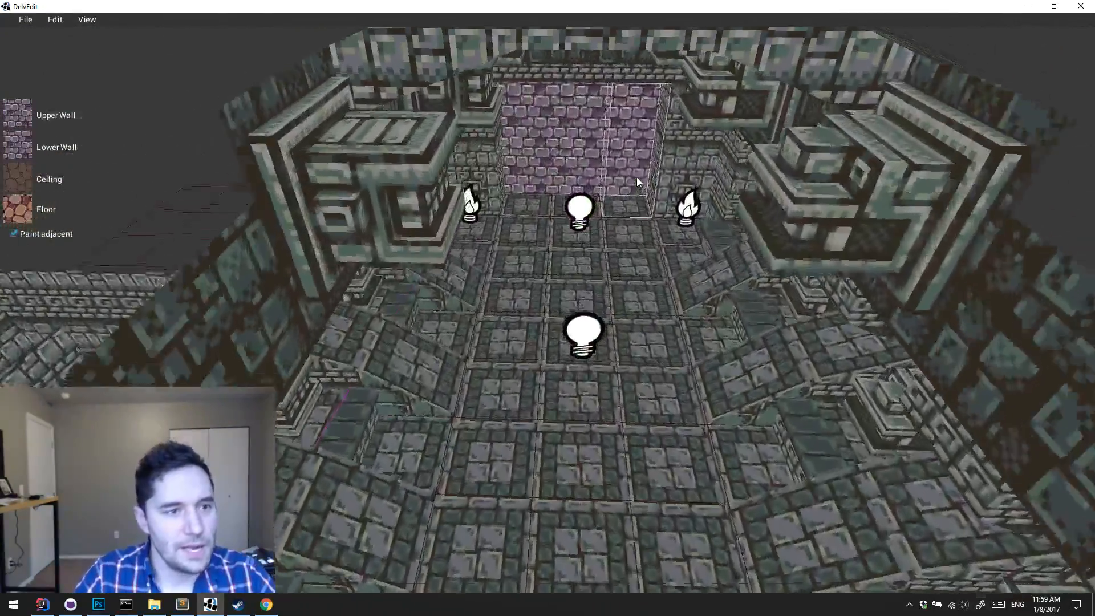
{"action": "key", "text": "w"}
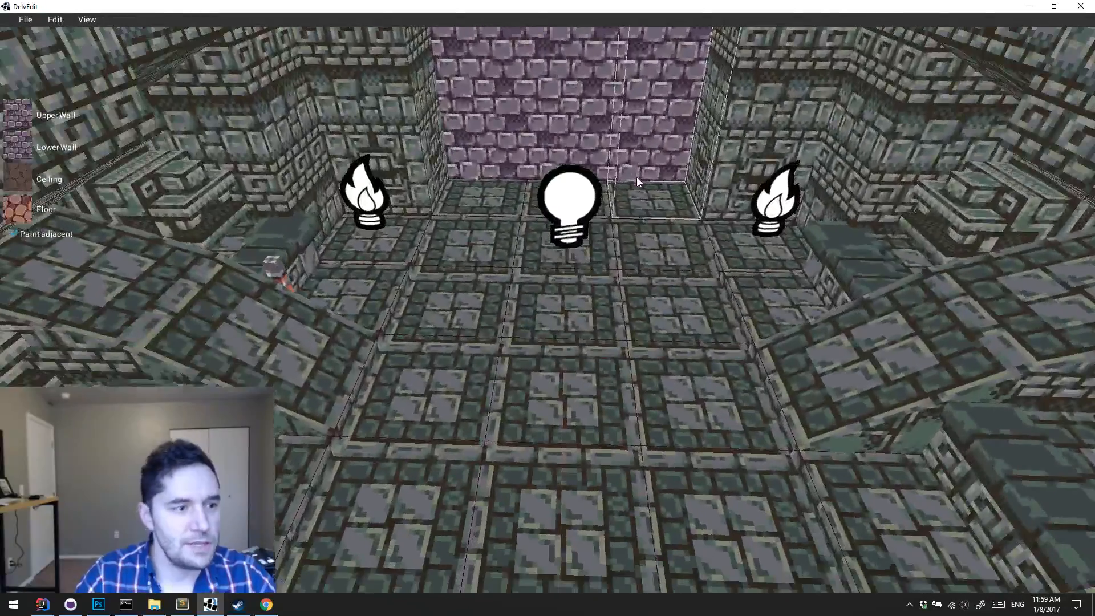
{"action": "key", "text": "s"}
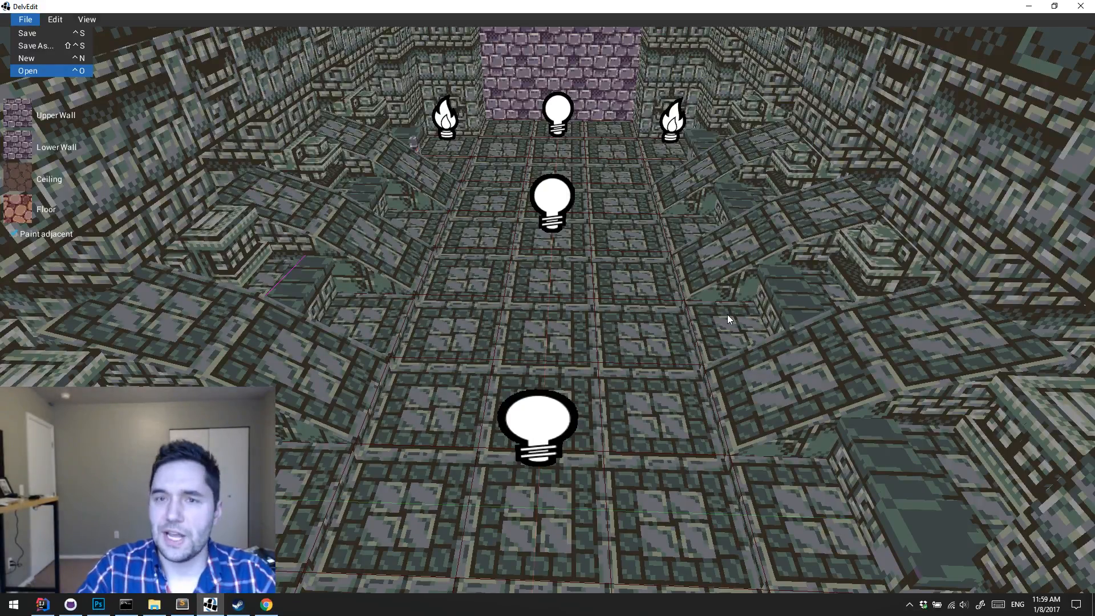
Step: Open the first level file from the Corners folder of the Ruins section
{"action": "key", "text": "alt+Tab"}
{"action": "key", "text": "alt+Tab"}
{"action": "key", "text": "alt+Tab"}
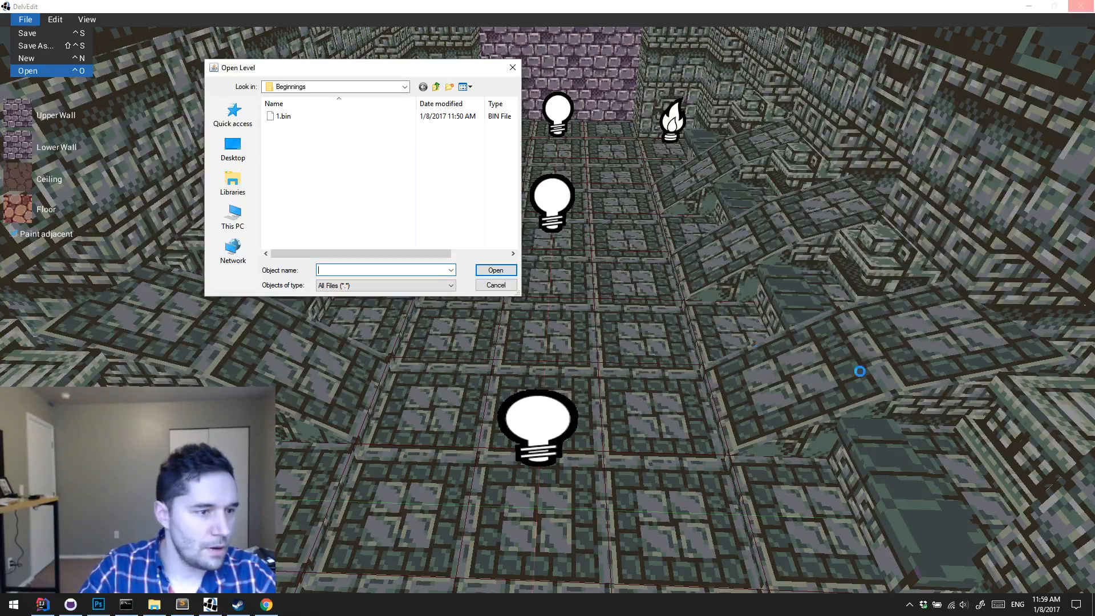
{"action": "left_click", "coordinate": [436, 89]}
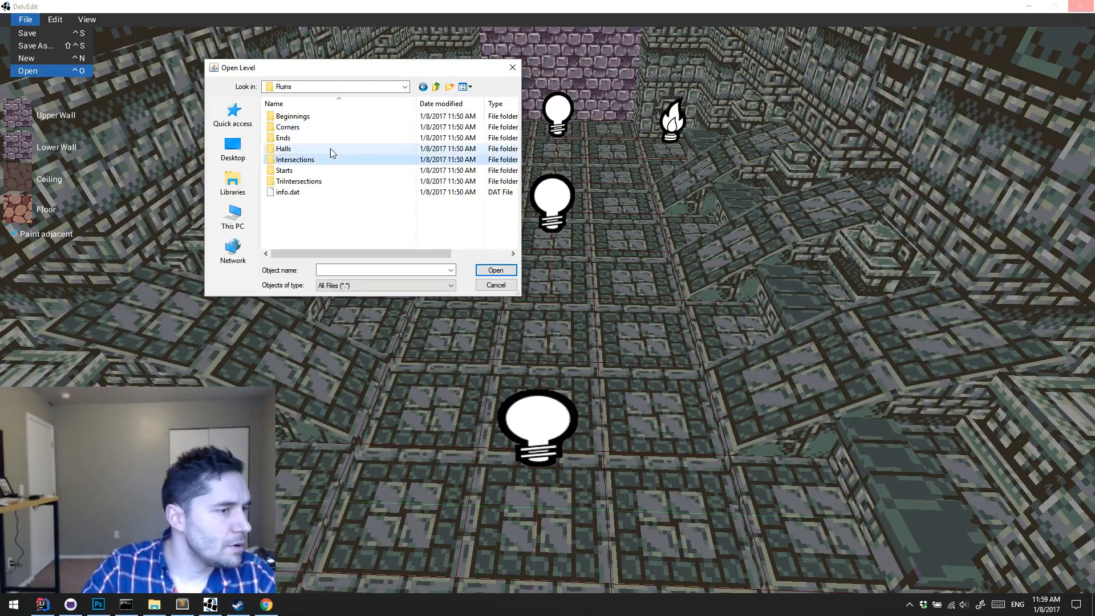
{"action": "double_click", "coordinate": [298, 130]}
{"action": "double_click", "coordinate": [298, 117]}
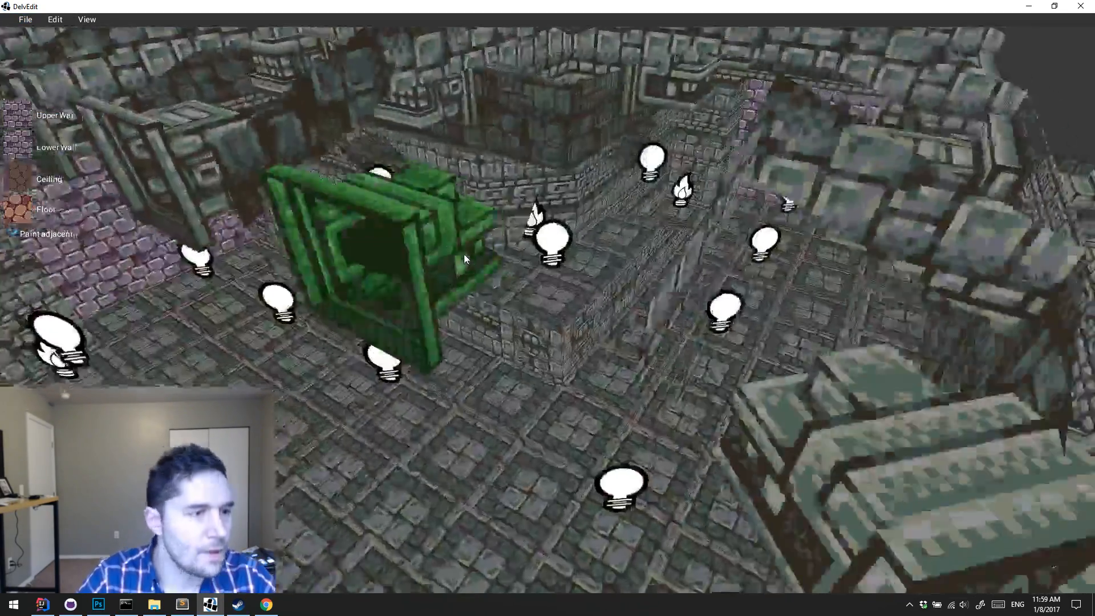
Step: Playtest the corner level, walking past the torches, lava opening and stone ramp up to the carved wall ledge, and end the playtest
{"action": "key", "text": "Right"}
{"action": "key", "text": "Up"}
{"action": "key", "text": "Left"}
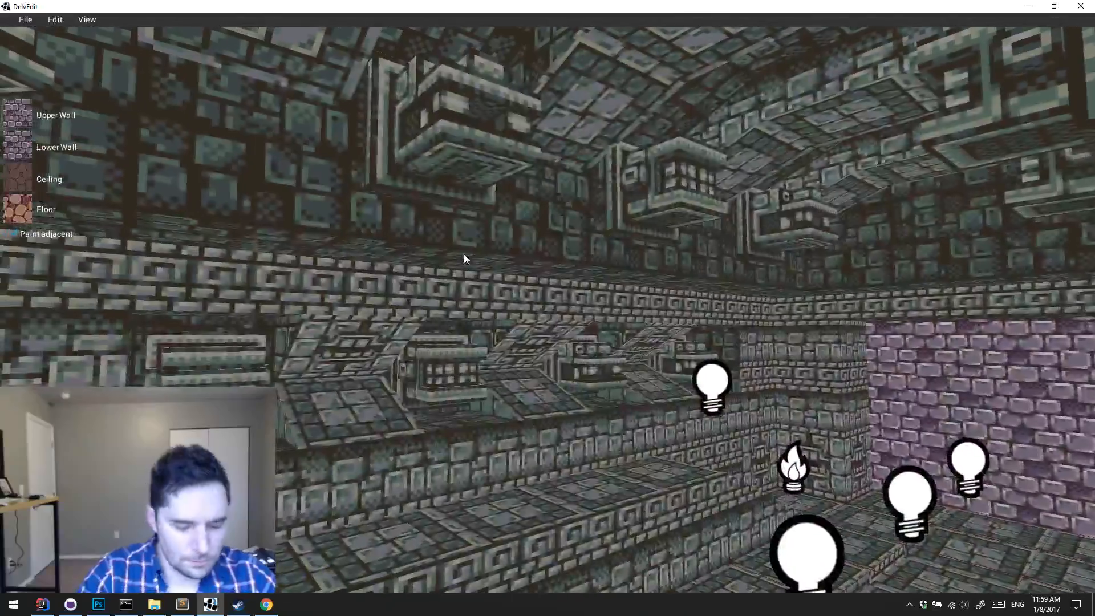
{"action": "key", "text": "p"}
{"action": "key", "text": "w"}
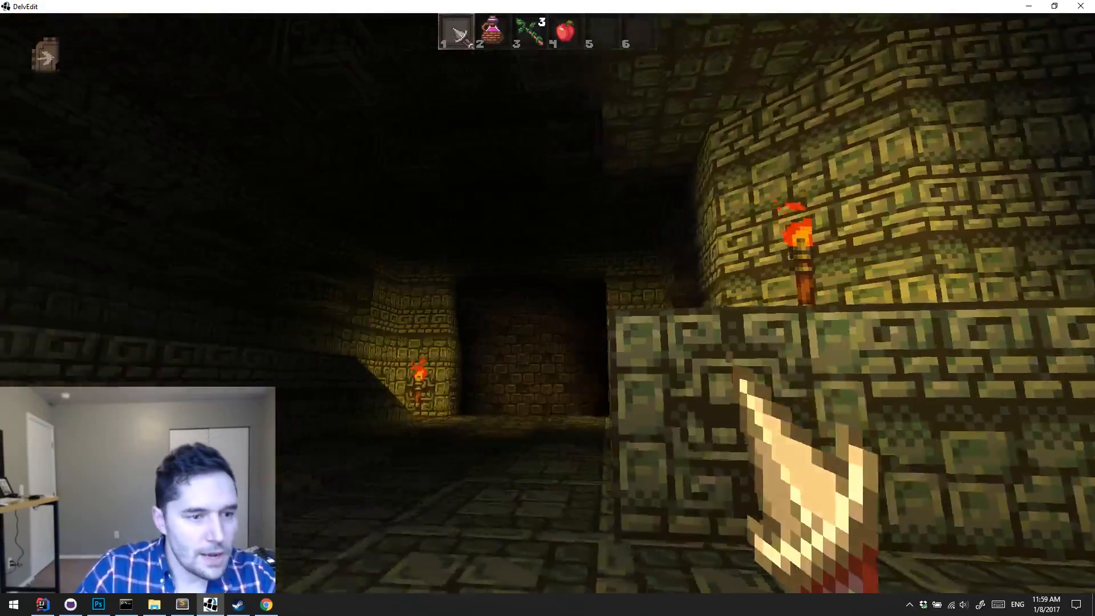
{"action": "key", "text": "w"}
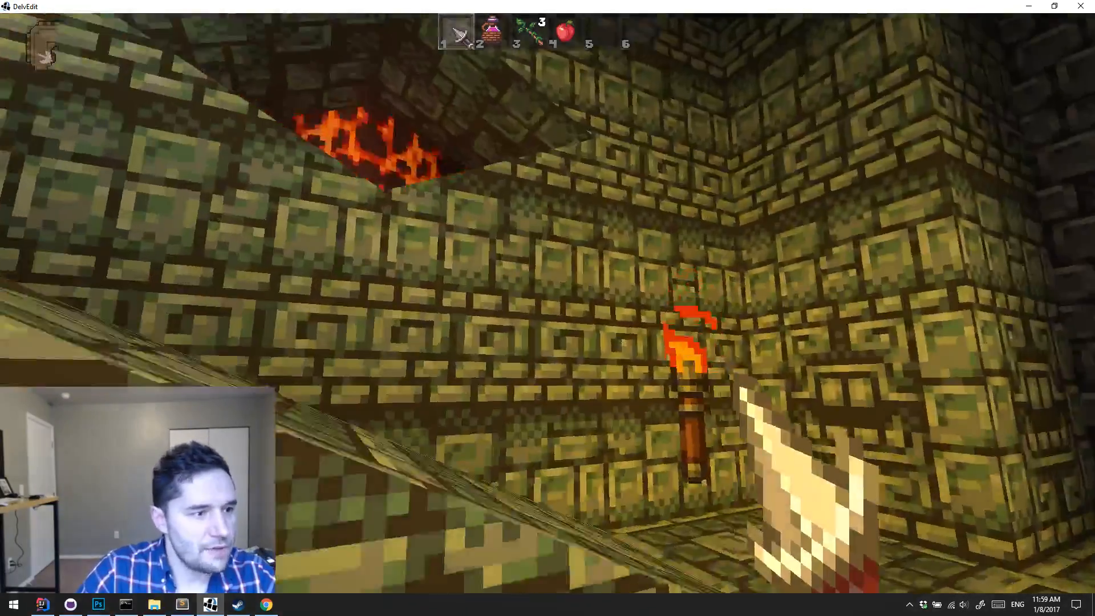
{"action": "key", "text": "s"}
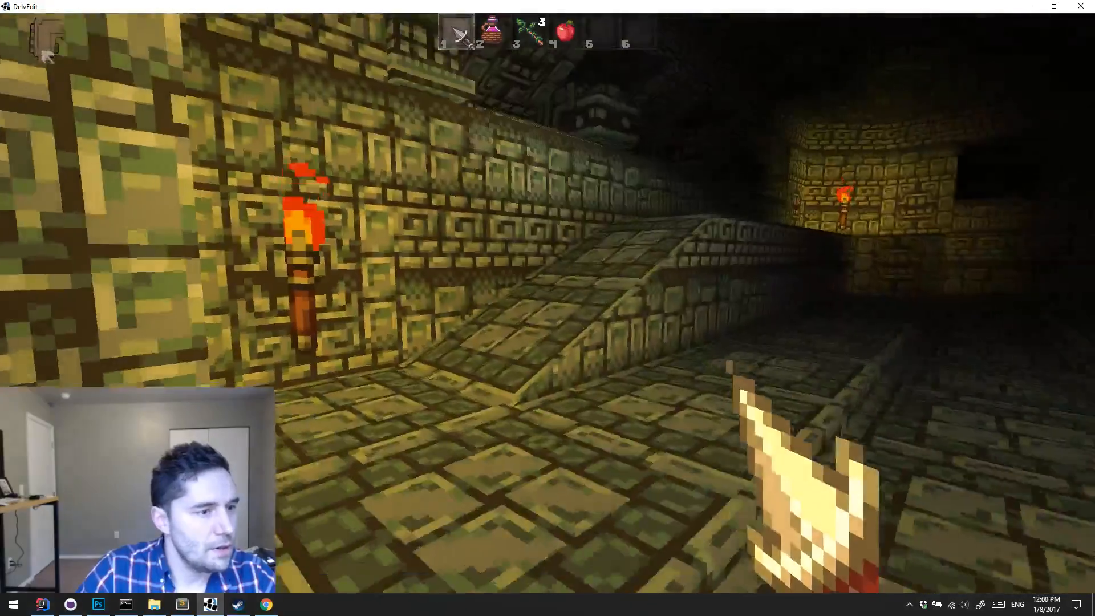
{"action": "key", "text": "w"}
{"action": "key", "text": "w"}
{"action": "key", "text": "s"}
{"action": "key", "text": "d"}
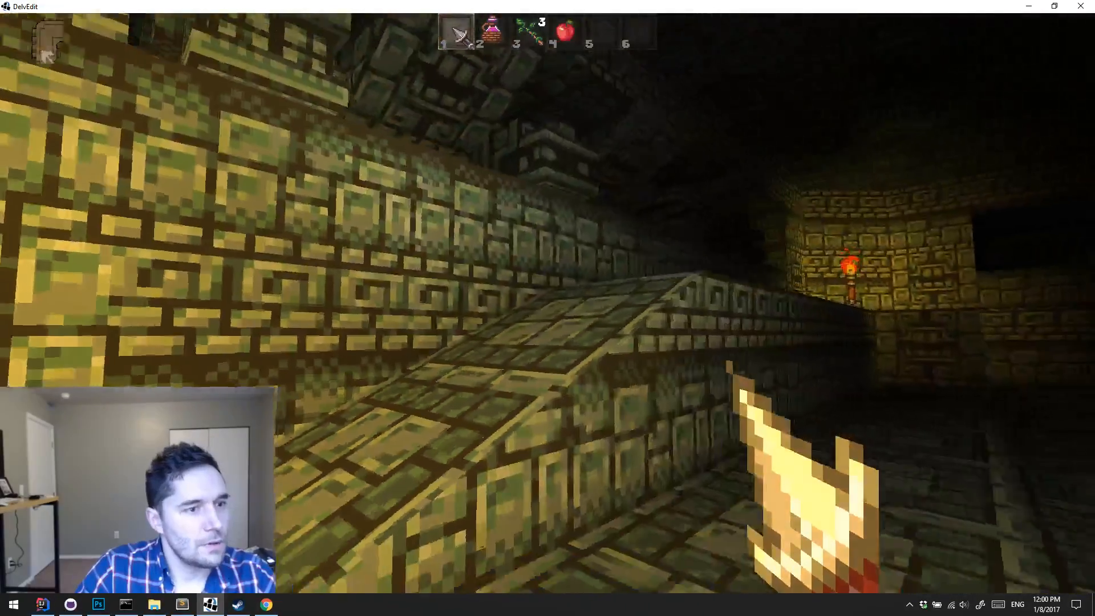
{"action": "key", "text": "s"}
{"action": "key", "text": "w"}
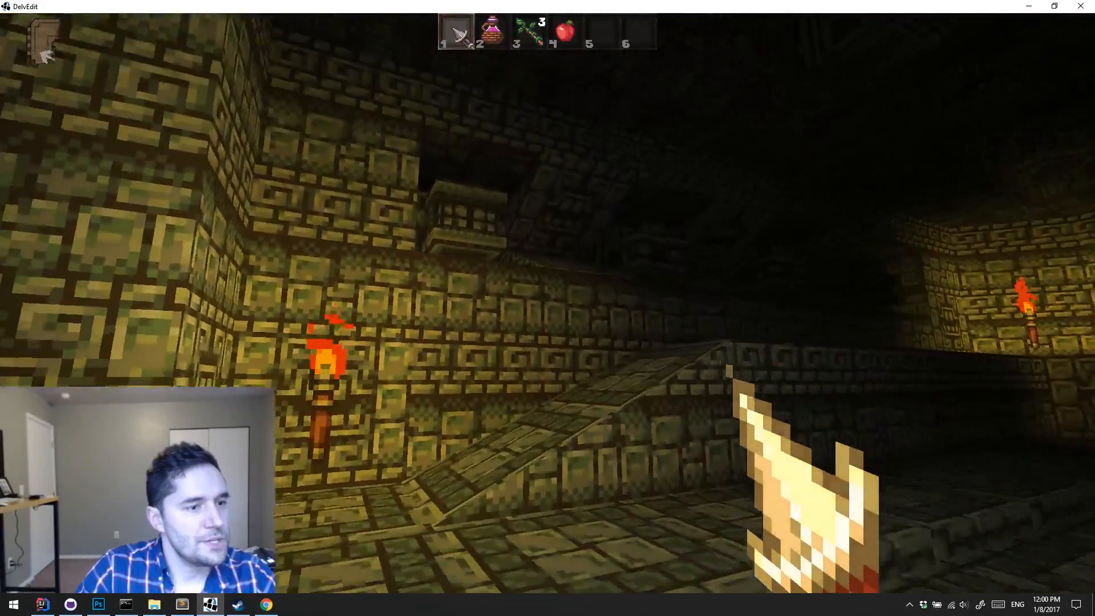
{"action": "key", "text": "w"}
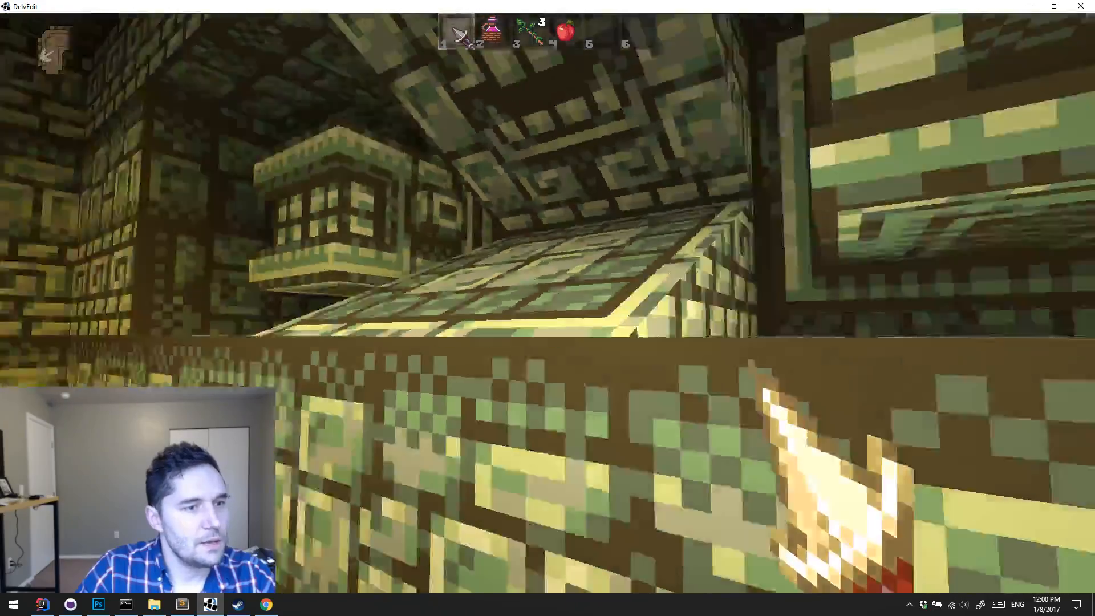
{"action": "key", "text": "Escape"}
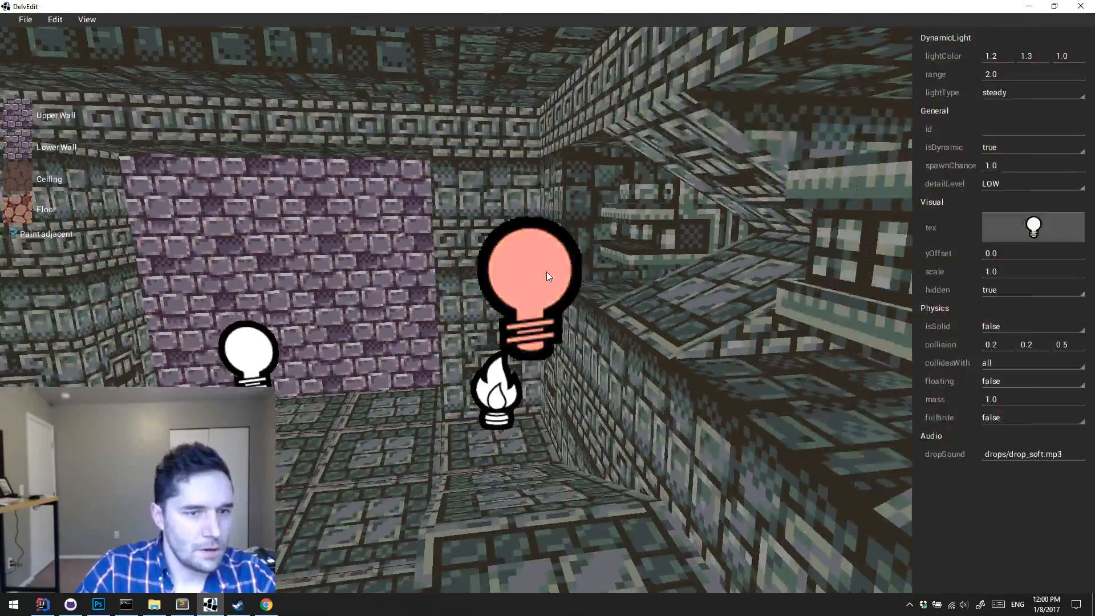
Step: Deselect the dynamic light and playtest the corner room again, checking the lighting along the ramps and ledges, and end the playtest
{"action": "key", "text": "a"}
{"action": "key", "text": "Right"}
{"action": "key", "text": "Escape"}
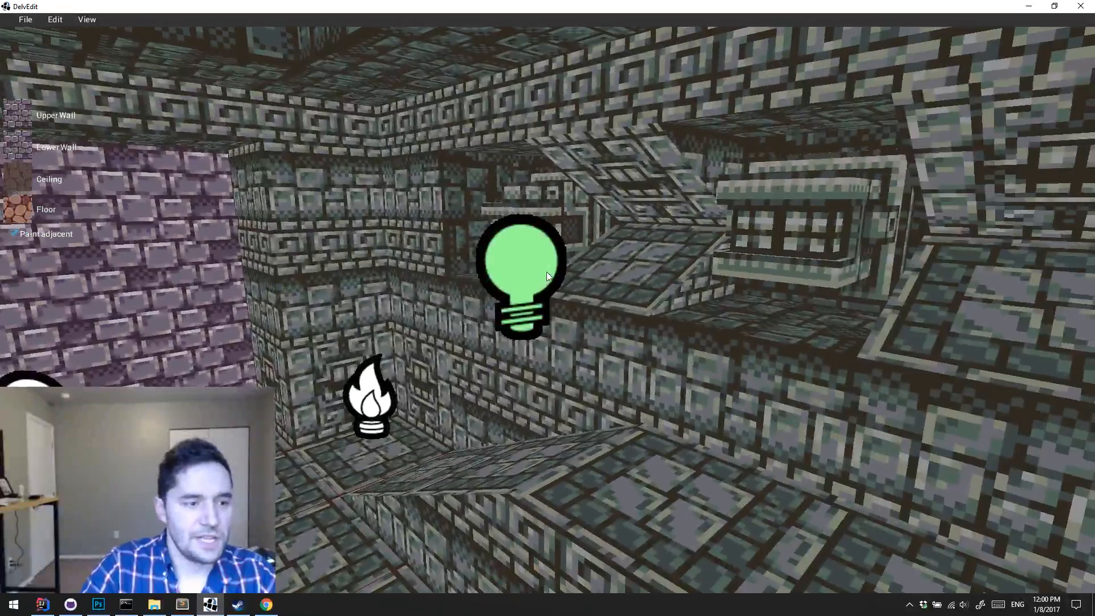
{"action": "key", "text": "p"}
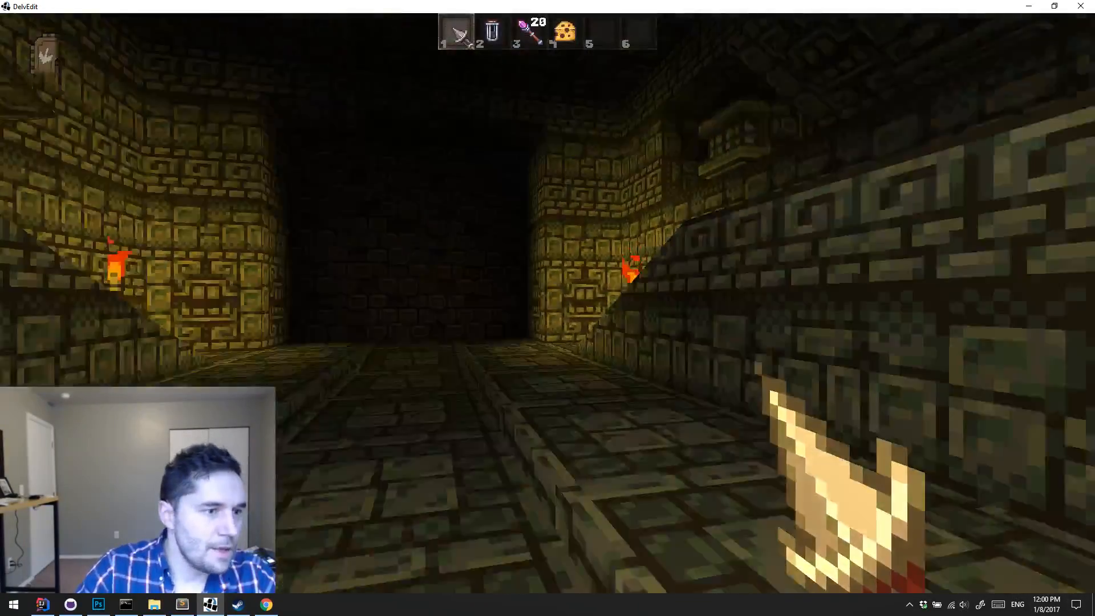
{"action": "key", "text": "s"}
{"action": "key", "text": "a"}
{"action": "key", "text": "d"}
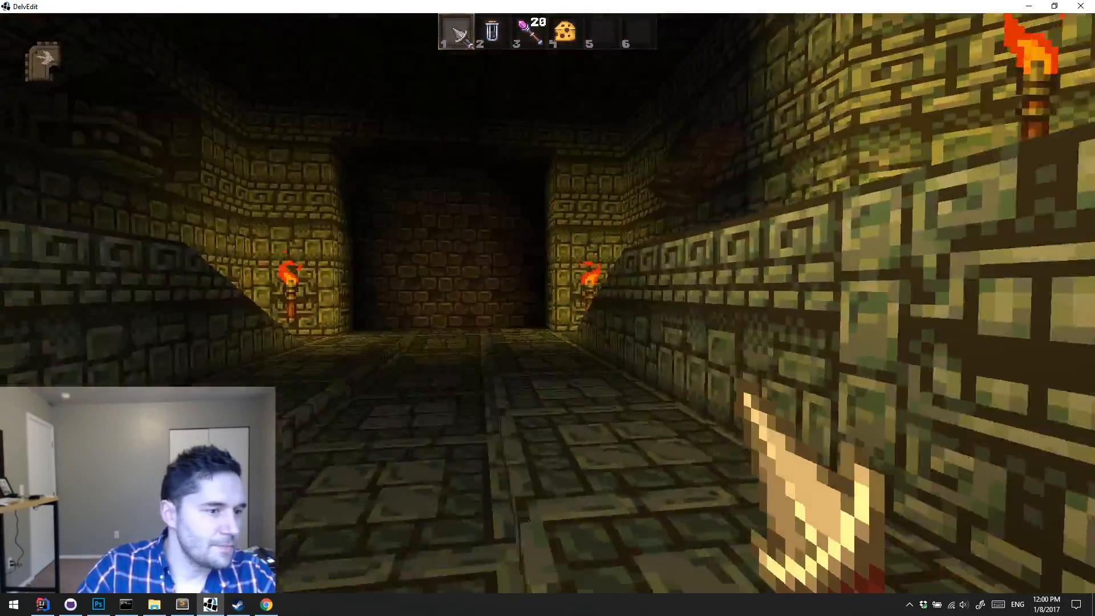
{"action": "key", "text": "w"}
{"action": "key", "text": "a"}
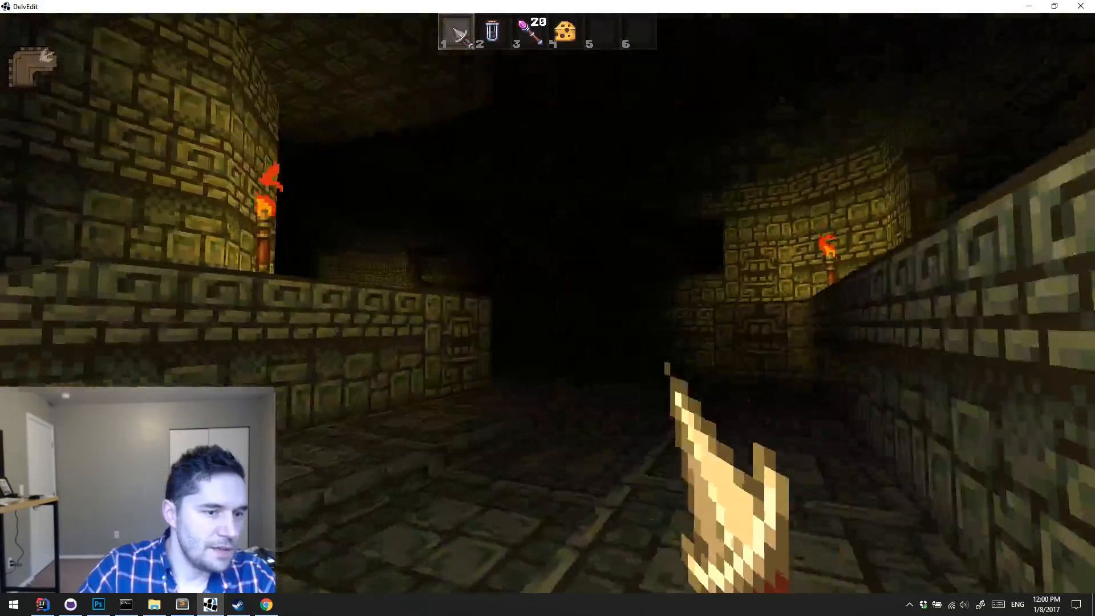
{"action": "key", "text": "w"}
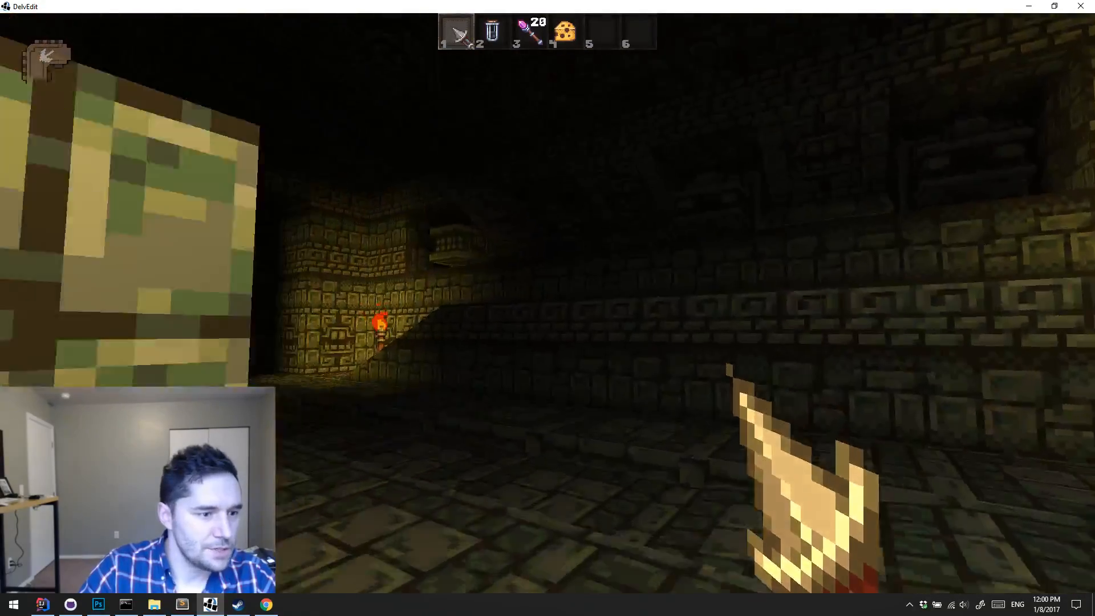
{"action": "key", "text": "w"}
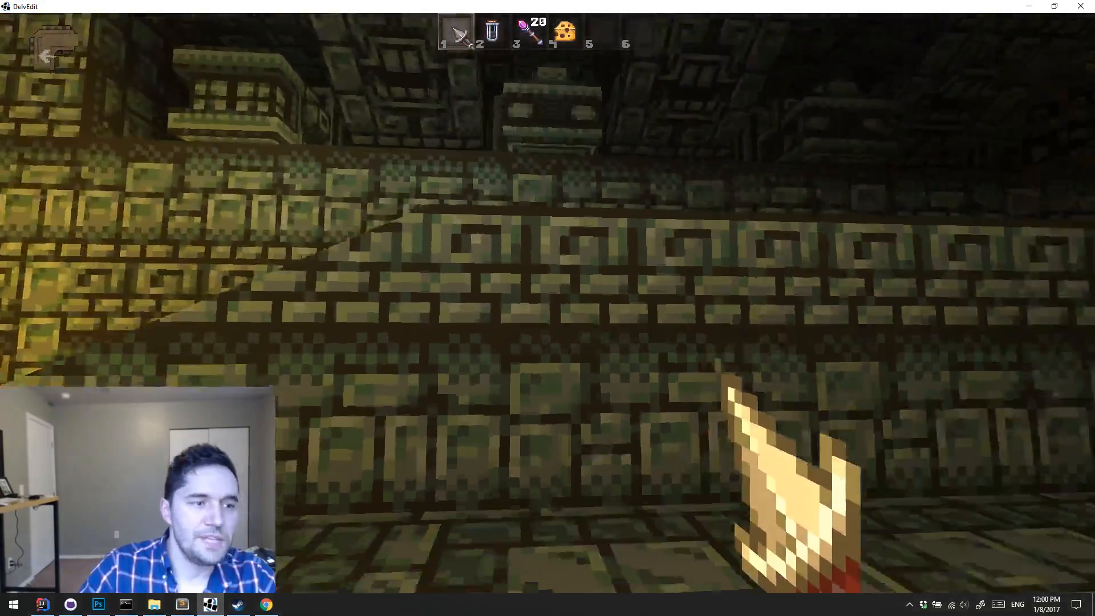
{"action": "key", "text": "Escape"}
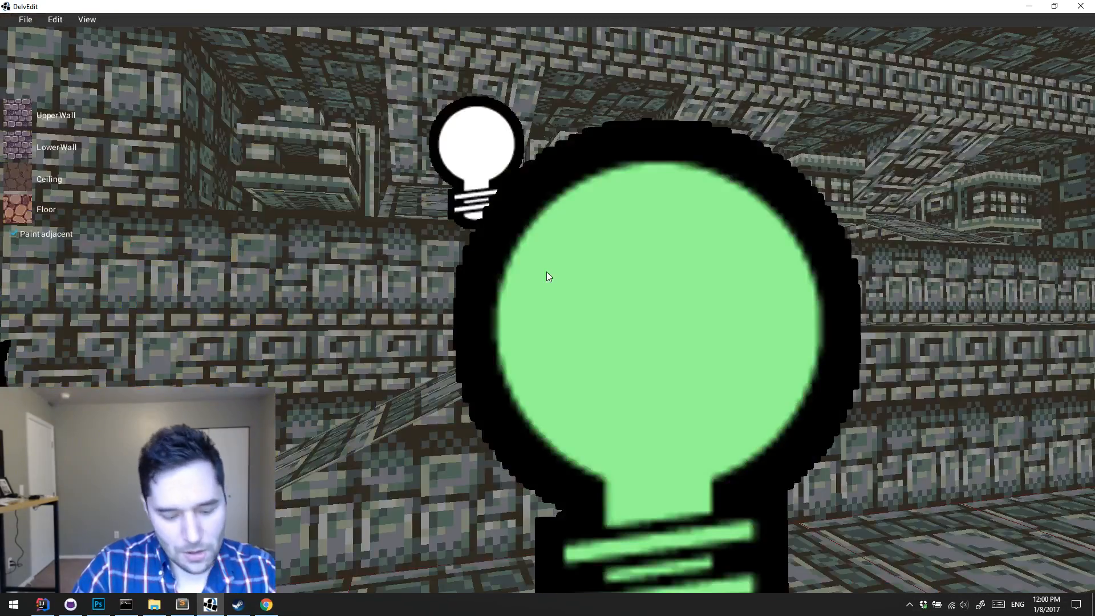
Step: Place an ambient light on the raised ledge tile at the top of the ramp, near the existing dynamic light
{"action": "key", "text": "s"}
{"action": "key", "text": "s"}
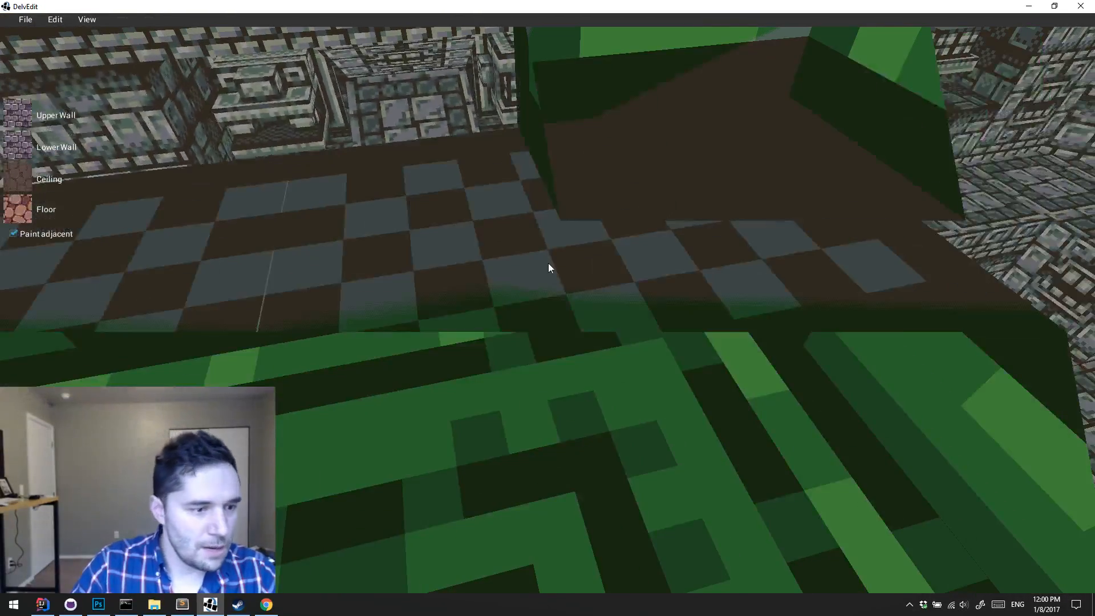
{"action": "key", "text": "w"}
{"action": "mouse_move", "coordinate": [648, 330]}
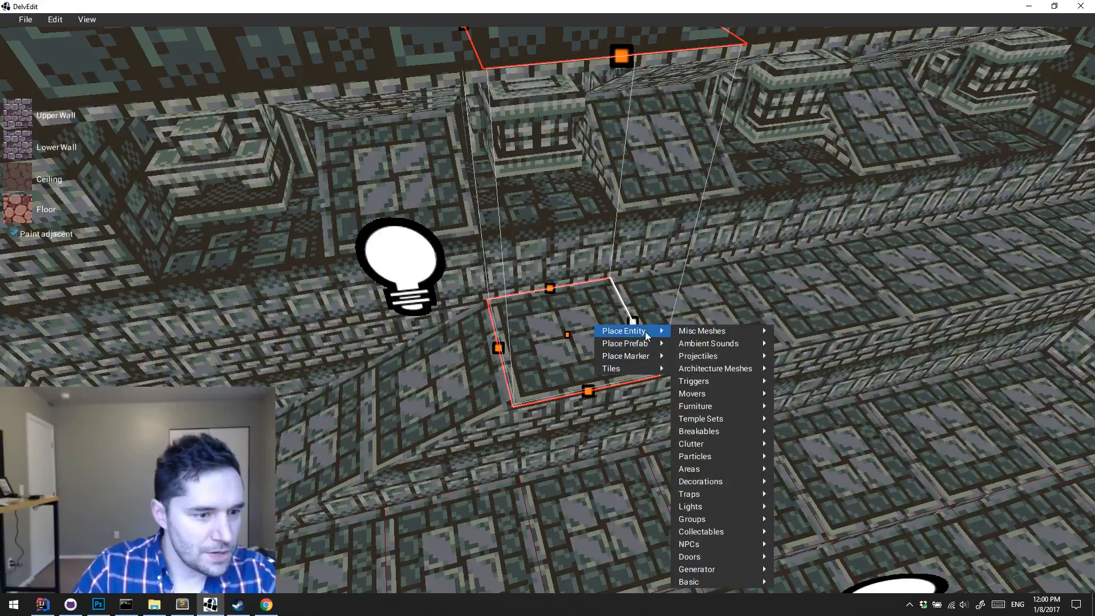
{"action": "mouse_move", "coordinate": [717, 505]}
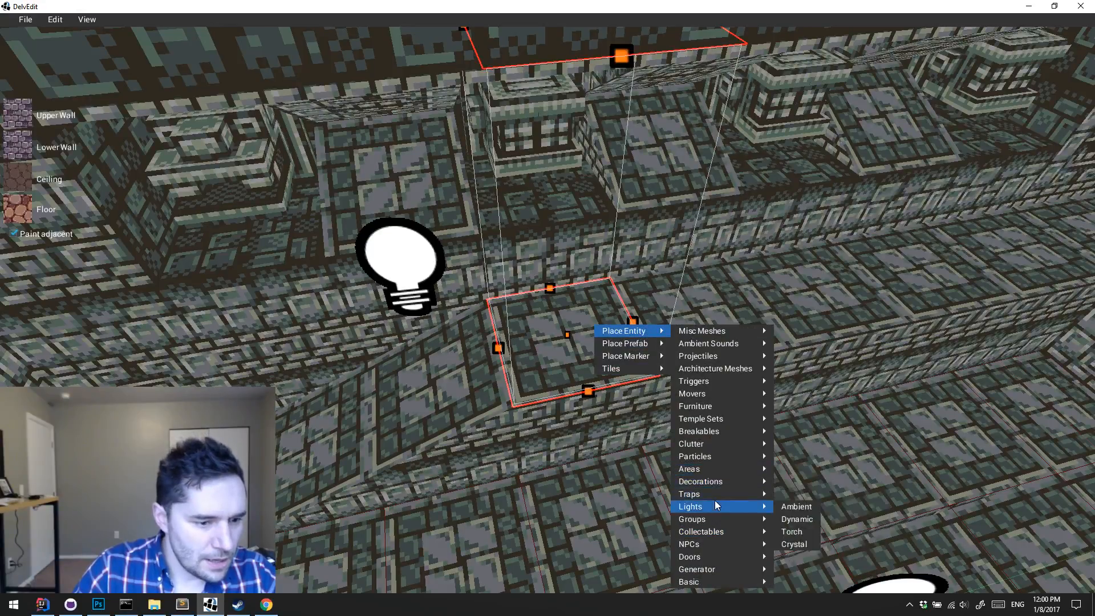
{"action": "left_click", "coordinate": [797, 519]}
Step: Compare the properties of the existing dynamic light and the newly placed light, leaving the new light selected
{"action": "left_click", "coordinate": [399, 262]}
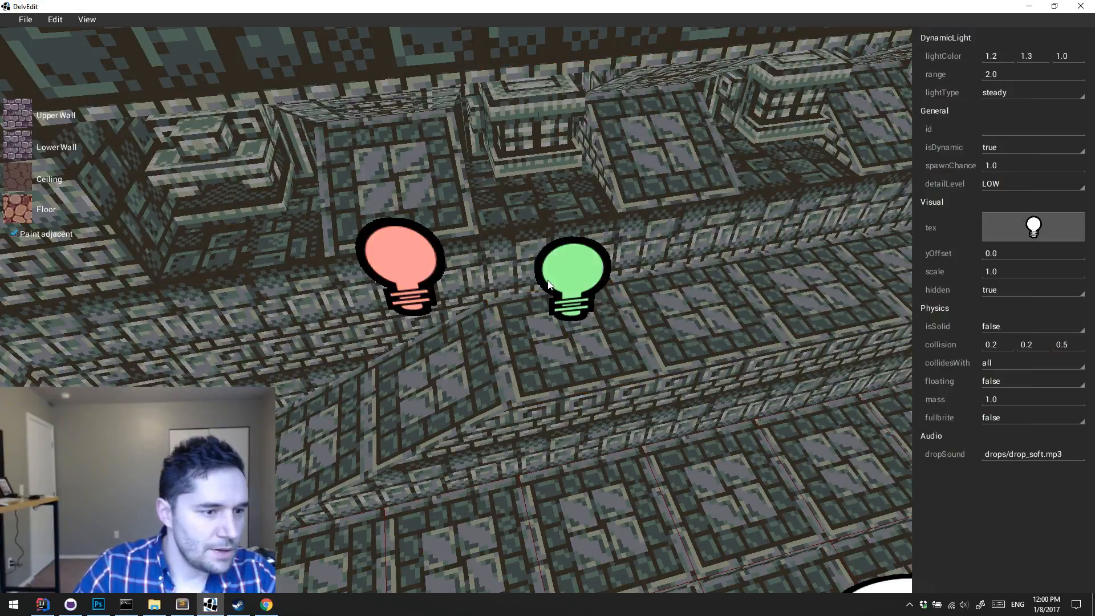
{"action": "left_click", "coordinate": [553, 282]}
{"action": "left_click", "coordinate": [442, 263]}
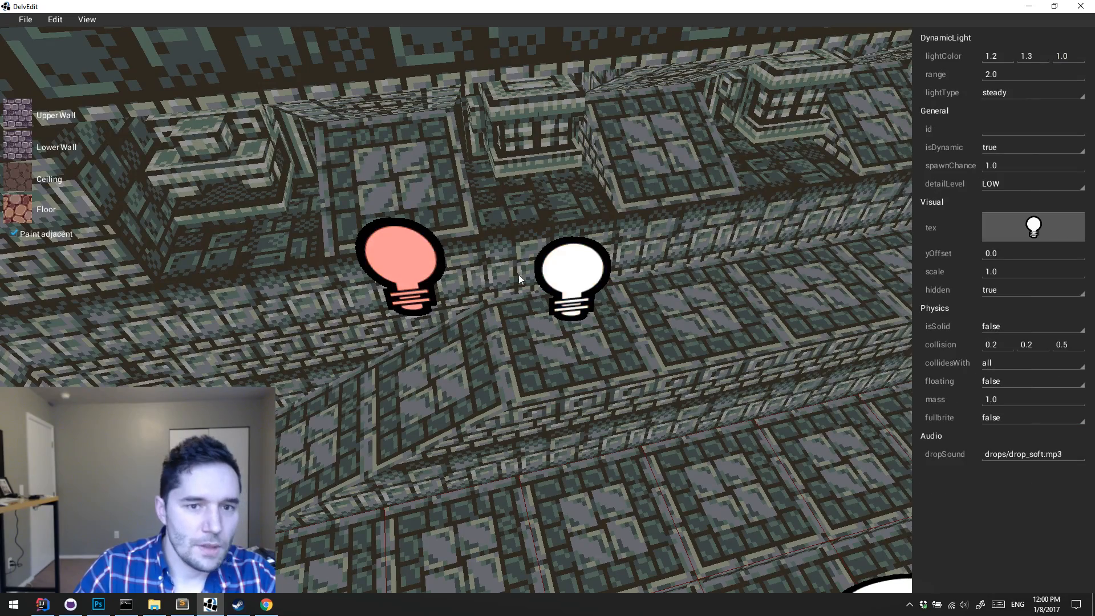
{"action": "left_click", "coordinate": [557, 287]}
{"action": "key", "text": "a"}
{"action": "key", "text": "d"}
{"action": "key", "text": "Left"}
{"action": "key", "text": "Up"}
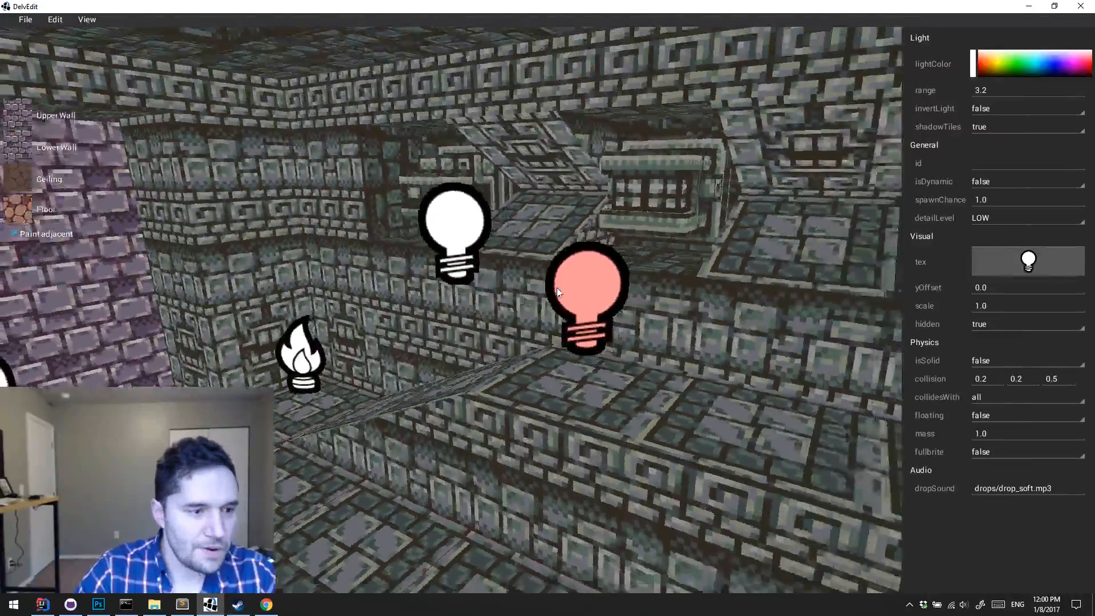
Step: Playtest the level briefly to check the lighting along the ramp and raised ledge, and end the playtest
{"action": "key", "text": "p"}
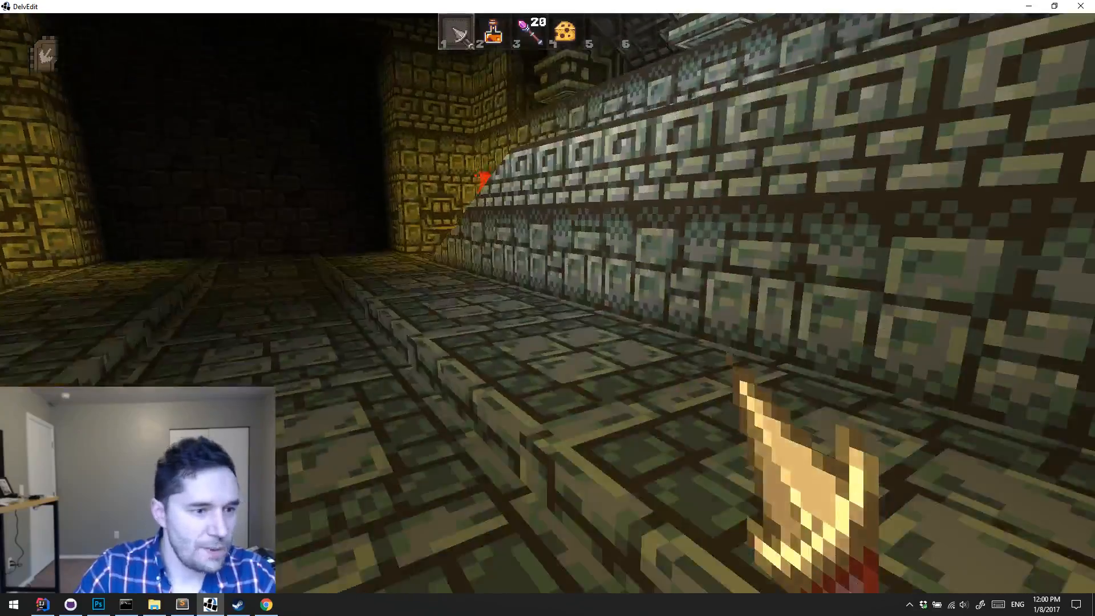
{"action": "key", "text": "Escape"}
Step: Set the light type of the dynamic light beside the upper wall ledge to flicker_on and deselect the light
{"action": "key", "text": "s"}
{"action": "key", "text": "Down"}
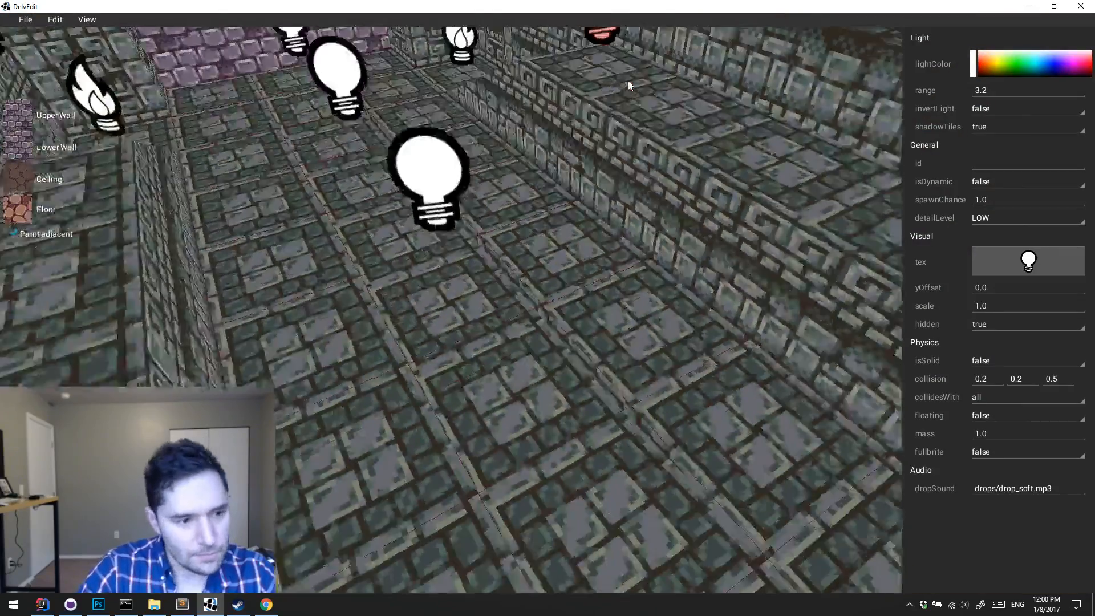
{"action": "key", "text": "Up"}
{"action": "key", "text": "s"}
{"action": "key", "text": "d"}
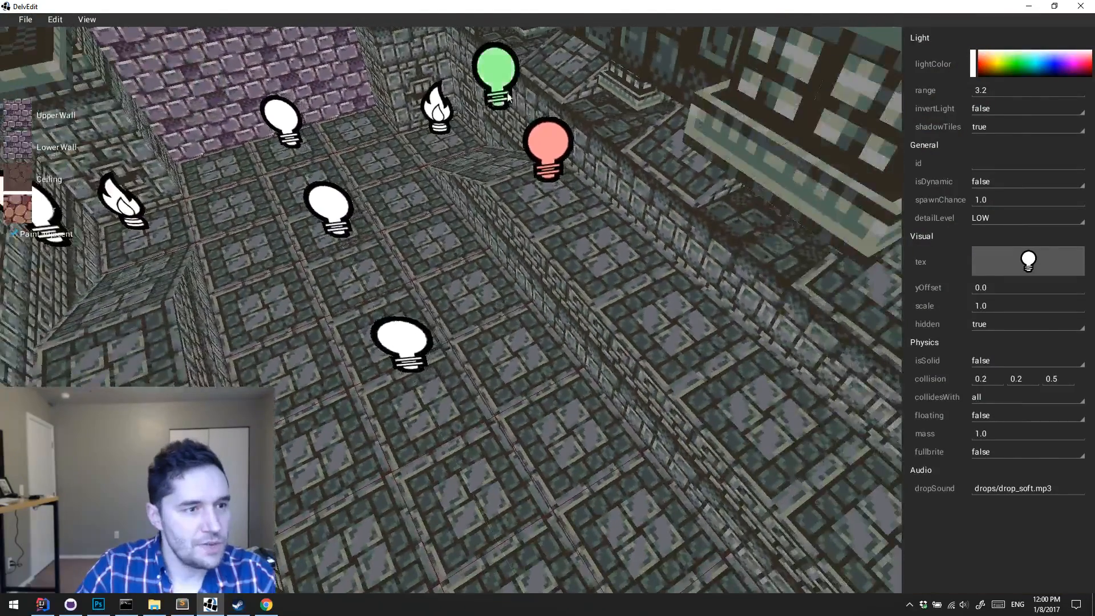
{"action": "left_click", "coordinate": [504, 92]}
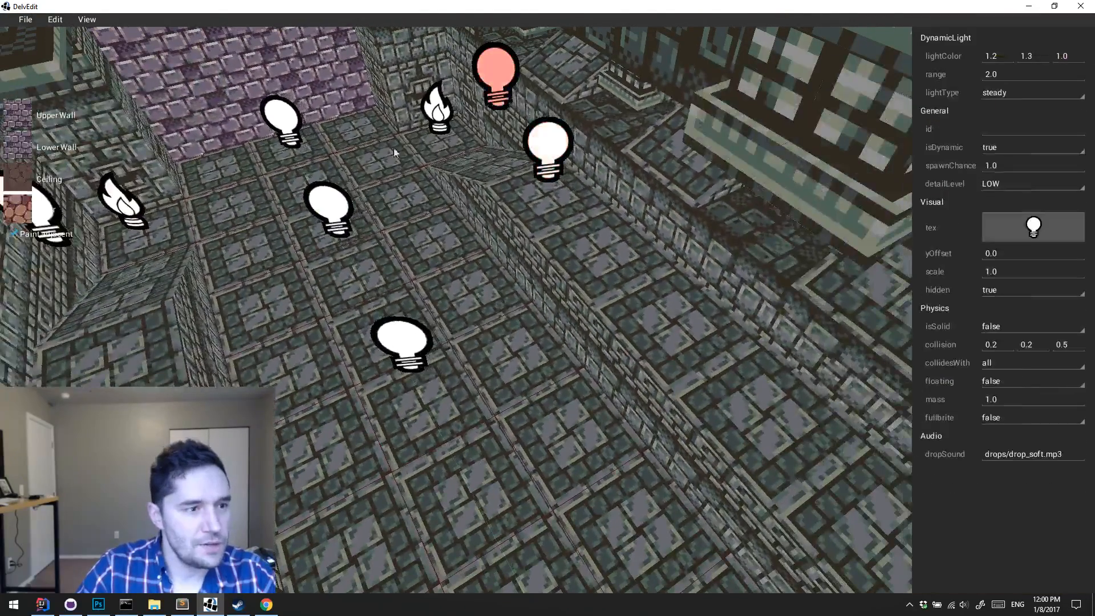
{"action": "left_click", "coordinate": [1003, 92]}
{"action": "left_click", "coordinate": [1029, 152]}
{"action": "key", "text": "Escape"}
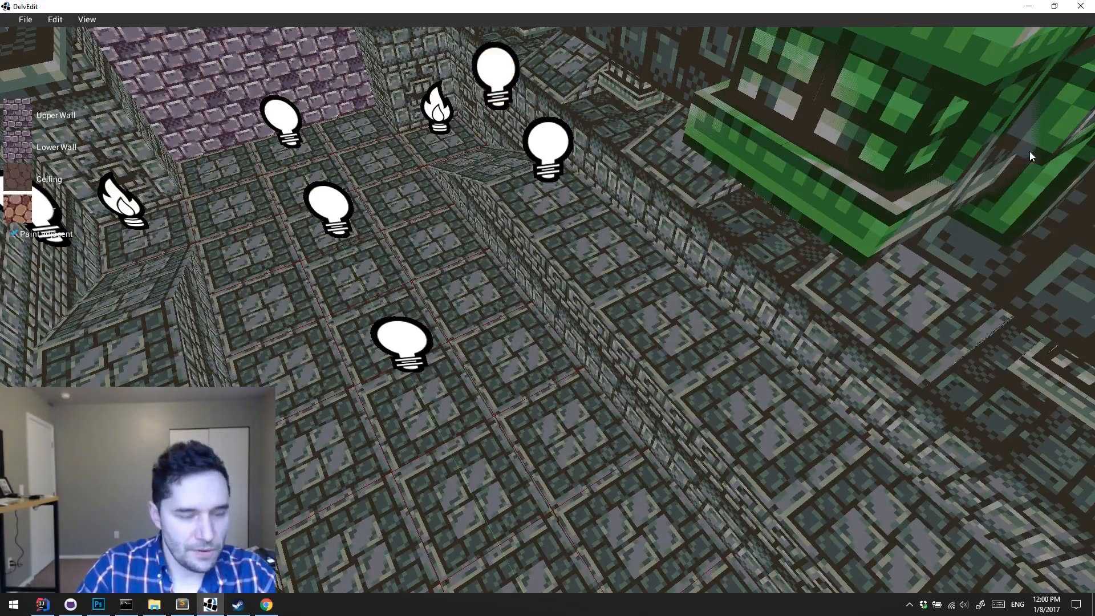
Step: Playtest the corner room from near the ramp, watching the flickering light on the carved ledge, and end the playtest
{"action": "key", "text": "a"}
{"action": "key", "text": "w"}
{"action": "key", "text": "p"}
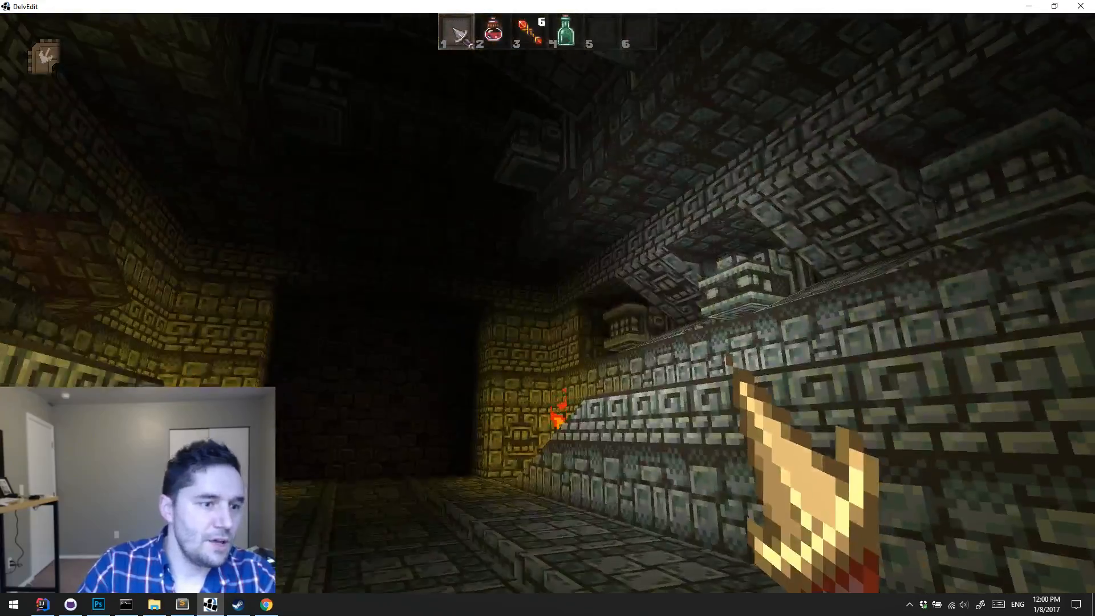
{"action": "key", "text": "w"}
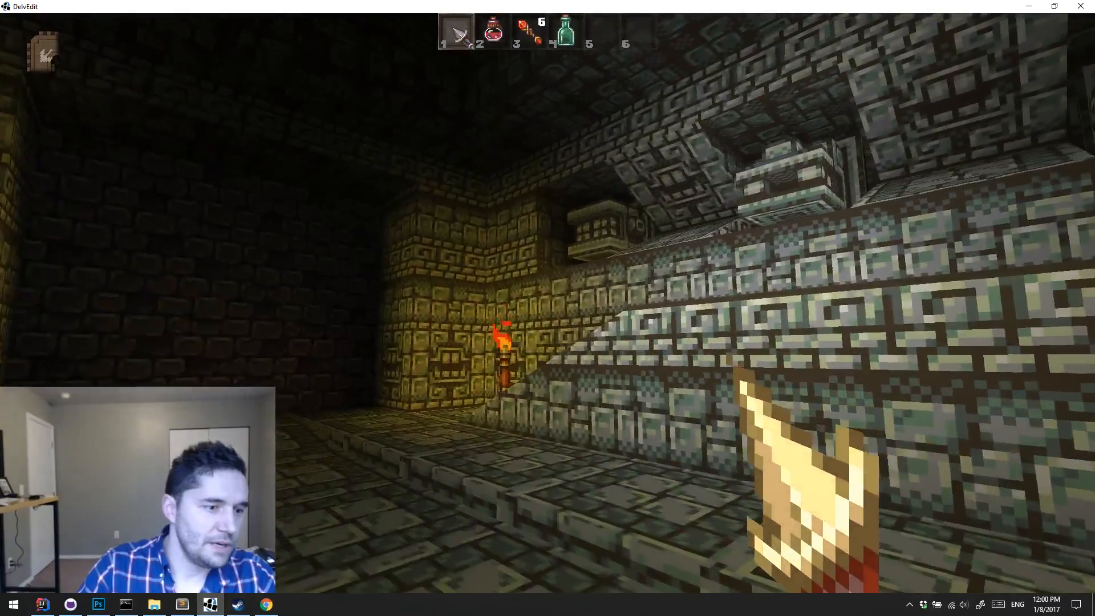
{"action": "key", "text": "p"}
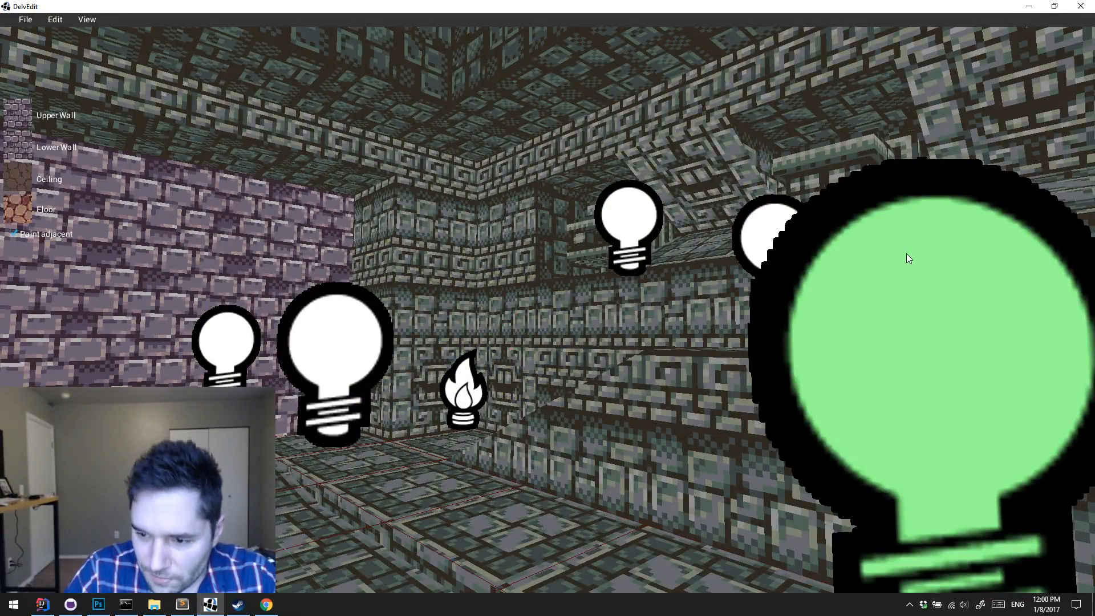
Step: Inspect the properties of the nearby dynamic light and the flickering dynamic light beside the ledge
{"action": "left_click", "coordinate": [787, 285]}
{"action": "key", "text": "s"}
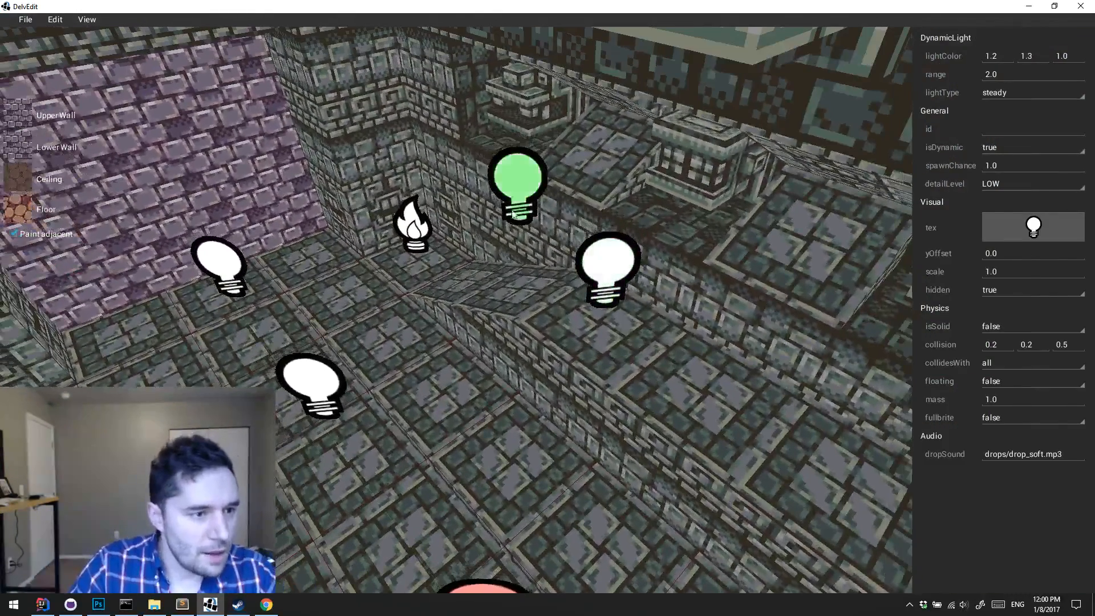
{"action": "left_click", "coordinate": [515, 190]}
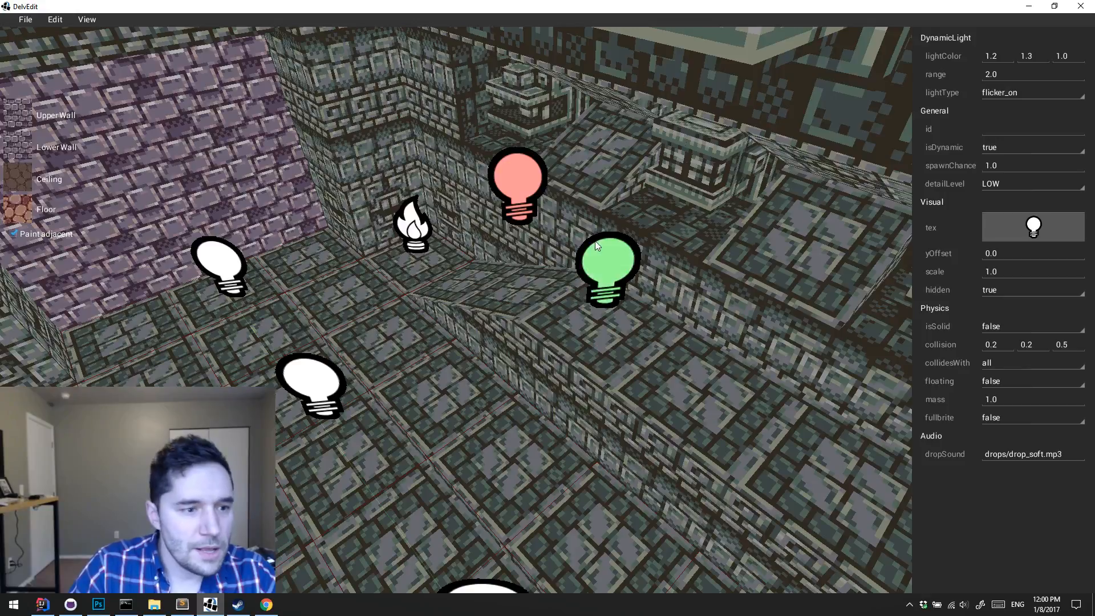
Step: Try a saturated orange color on the ambient light at the top of the ramp and deselect the light
{"action": "left_click", "coordinate": [625, 241]}
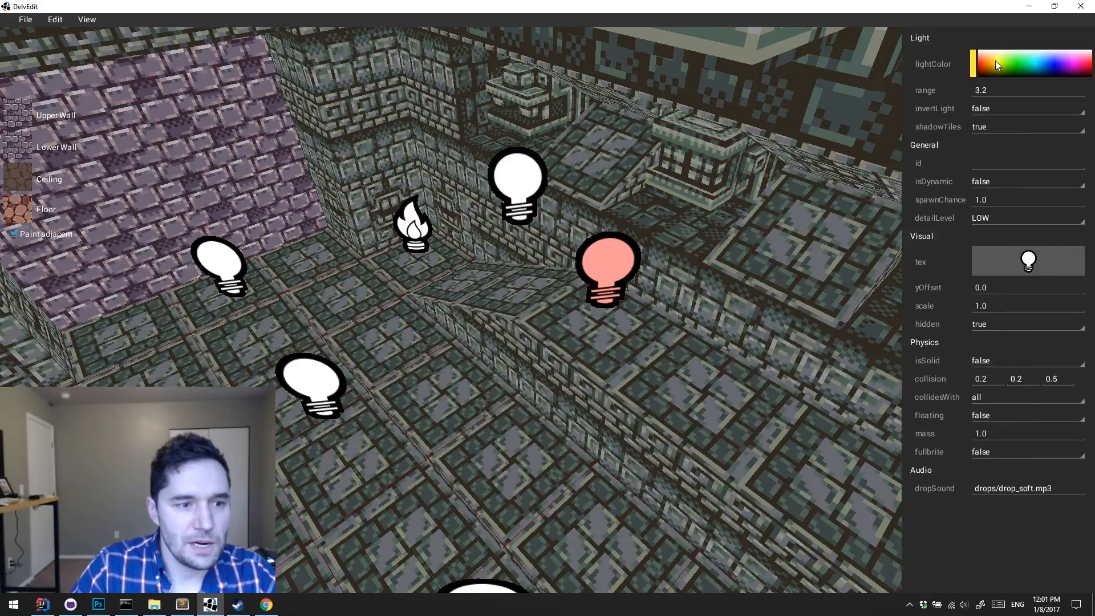
{"action": "left_click", "coordinate": [517, 201]}
{"action": "key", "text": "s"}
{"action": "key", "text": "Escape"}
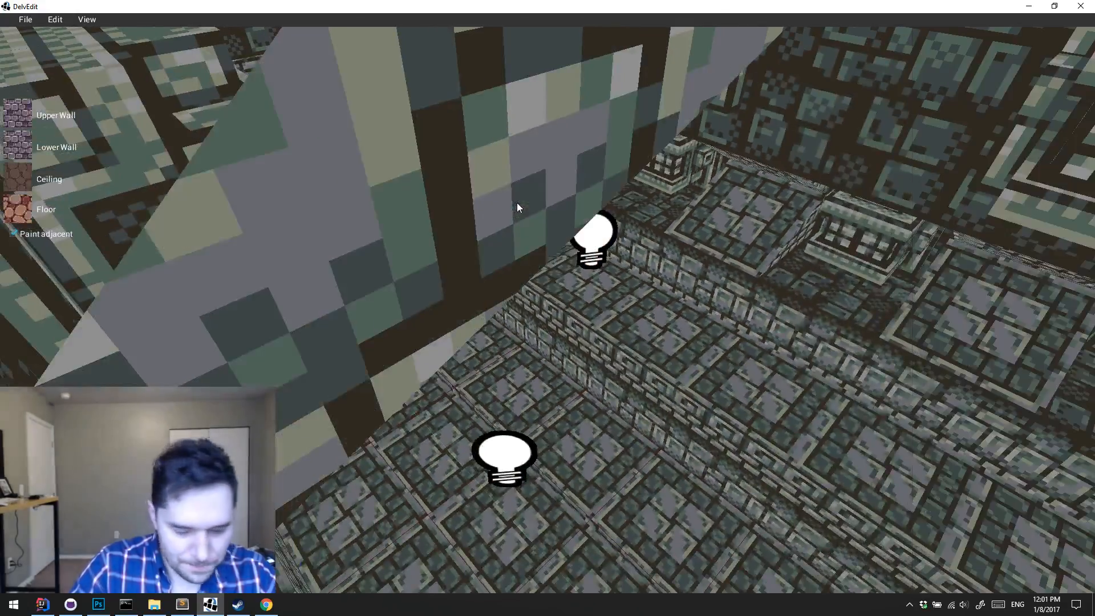
Step: Compare the ramp and ledge with the editor's lighting preview on and off, leaving the preview on
{"action": "key", "text": "l"}
{"action": "key", "text": "w"}
{"action": "key", "text": "s"}
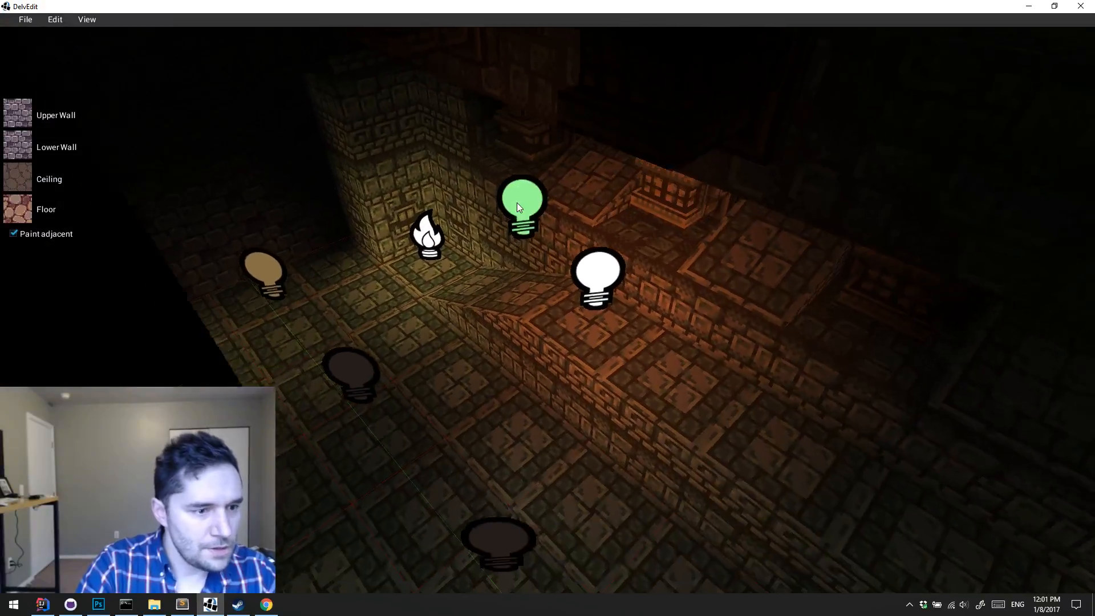
{"action": "key", "text": "w"}
{"action": "key", "text": "d"}
{"action": "key", "text": "s"}
{"action": "key", "text": "l"}
{"action": "key", "text": "l"}
{"action": "key", "text": "l"}
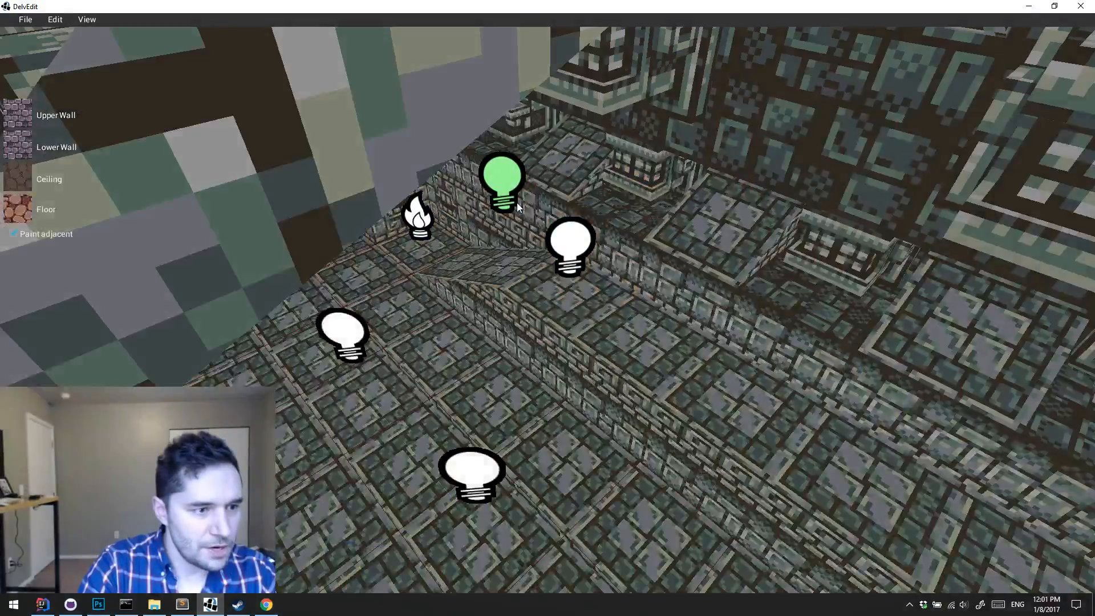
{"action": "key", "text": "l"}
{"action": "key", "text": "w"}
{"action": "key", "text": "d"}
Step: Change the light color of the ambient light at the top of the ramp to a pale orange
{"action": "left_click", "coordinate": [538, 198]}
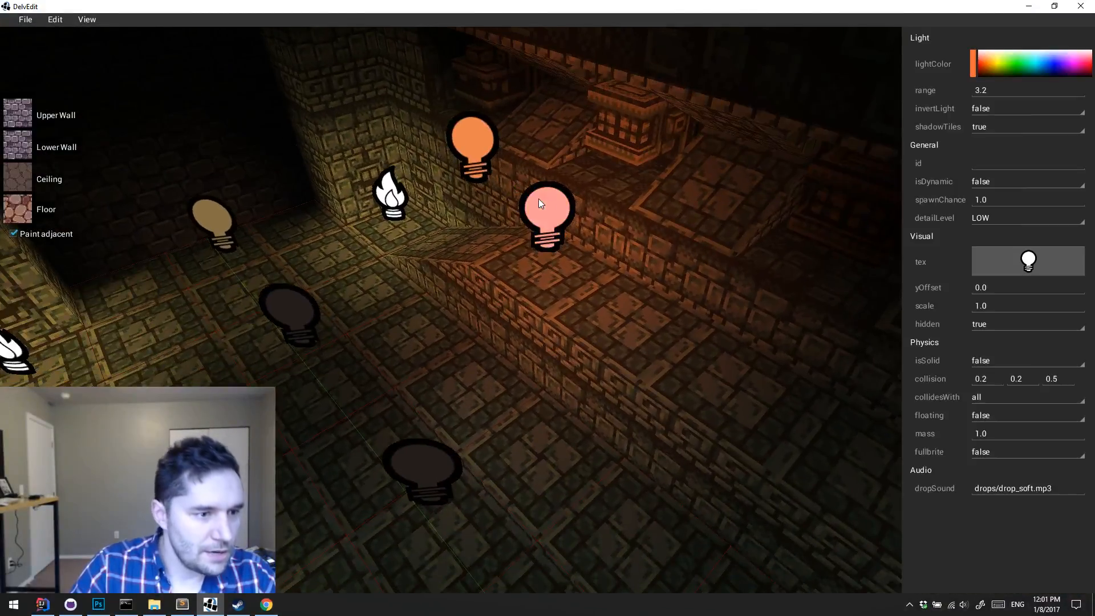
{"action": "left_click", "coordinate": [991, 59]}
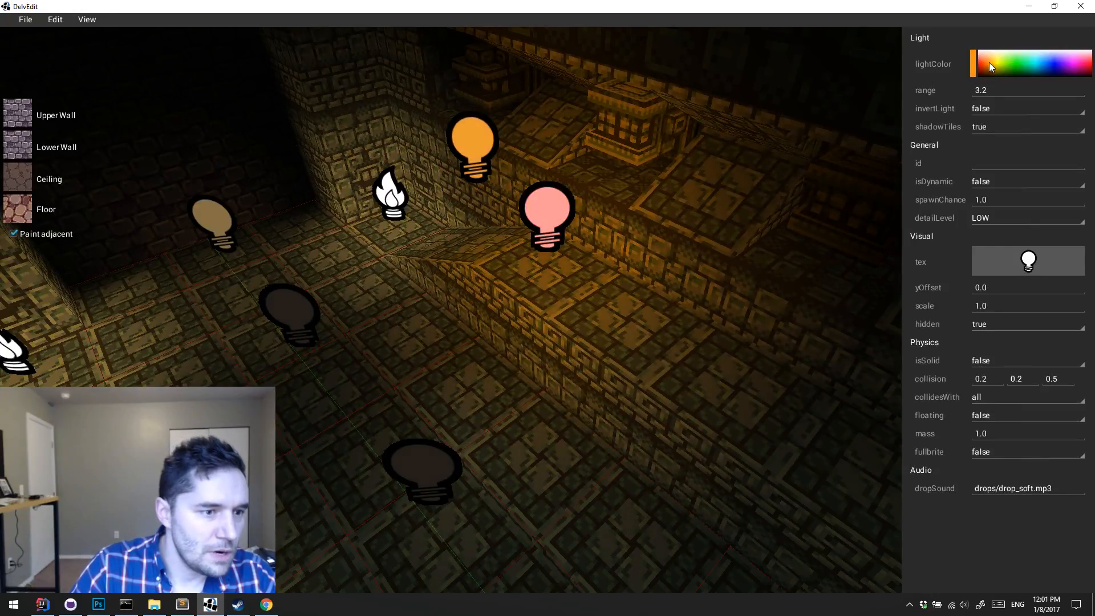
{"action": "left_click", "coordinate": [991, 58]}
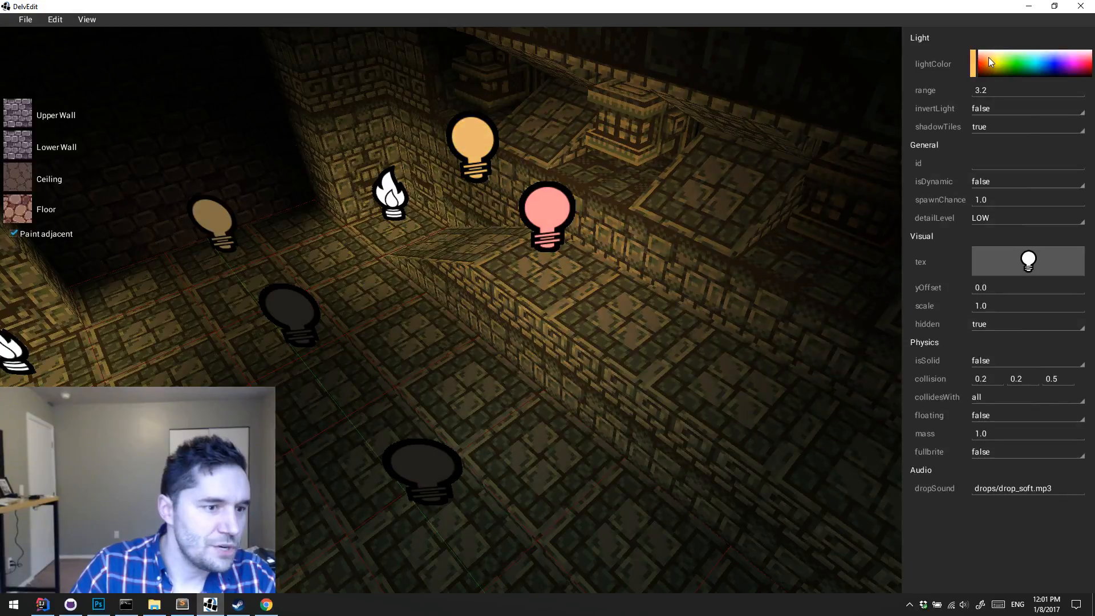
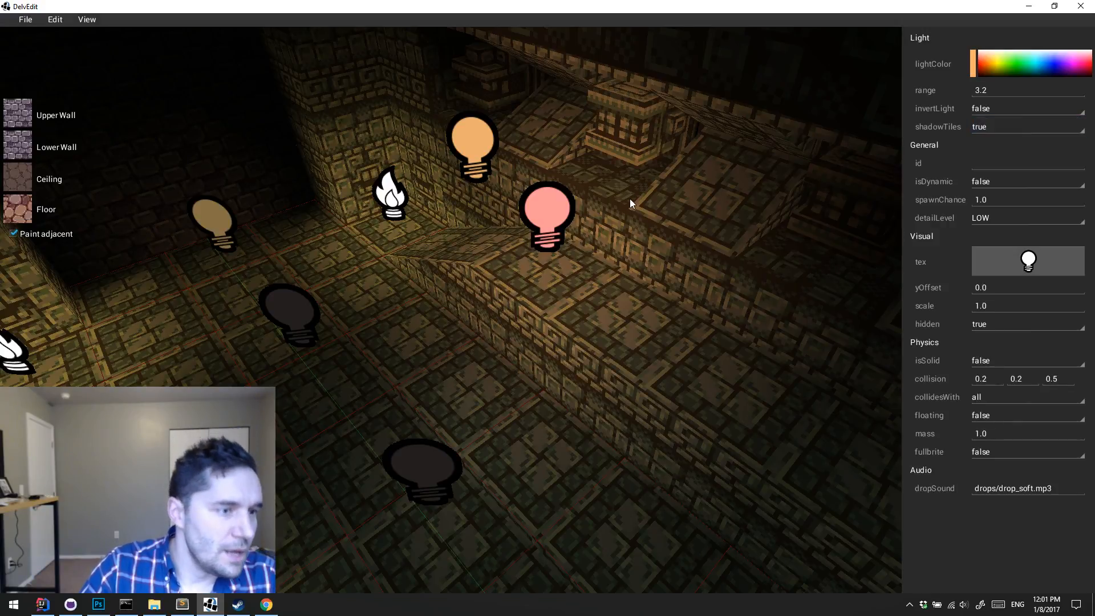
Step: Place a Torch light entity on the raised ledge beside the ramp, with the lighting preview off
{"action": "key", "text": "Escape"}
{"action": "key", "text": "d"}
{"action": "key", "text": "w"}
{"action": "key", "text": "a"}
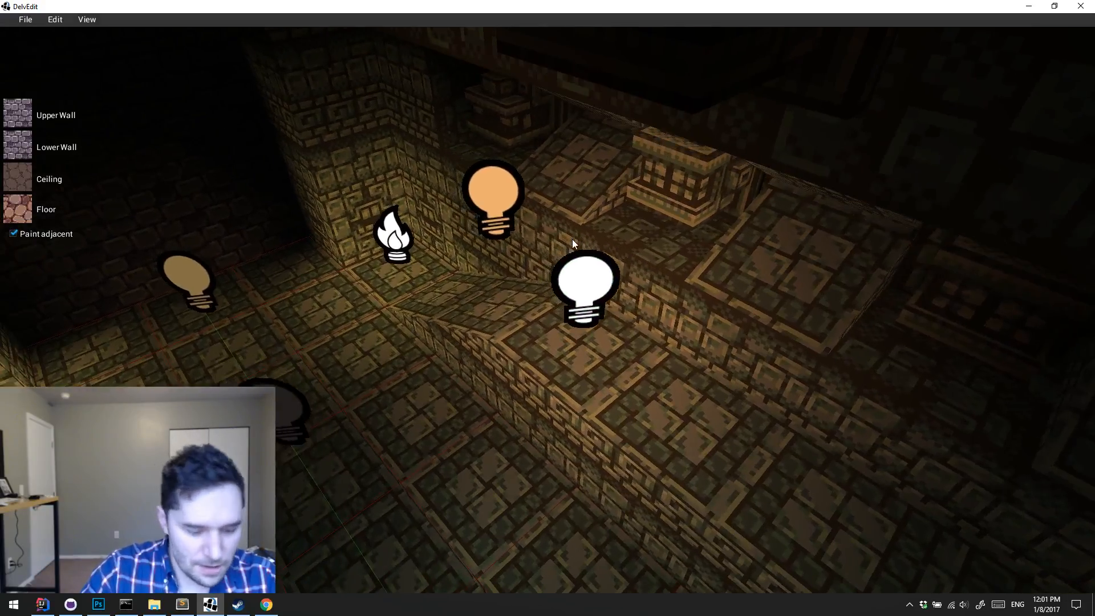
{"action": "key", "text": "l"}
{"action": "key", "text": "s"}
{"action": "key", "text": "d"}
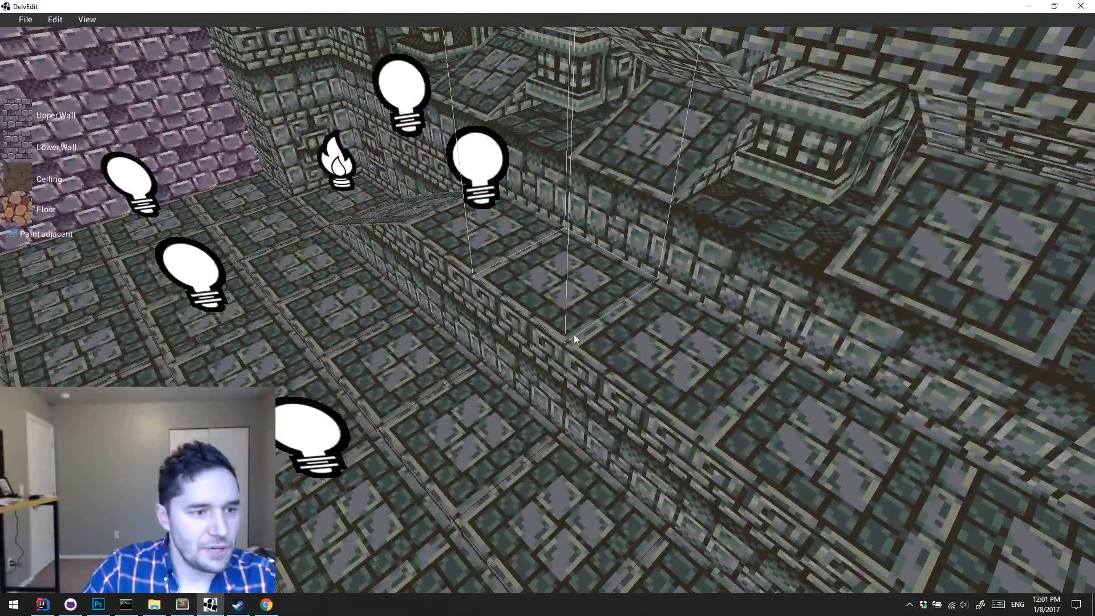
{"action": "right_click", "coordinate": [561, 311]}
{"action": "mouse_move", "coordinate": [594, 314]}
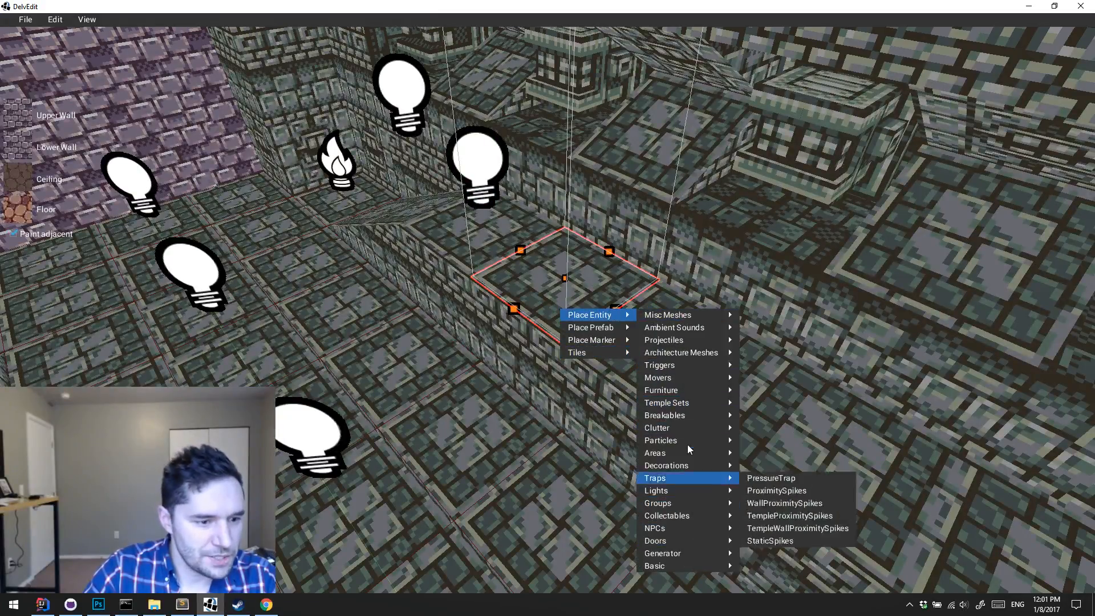
{"action": "mouse_move", "coordinate": [687, 488]}
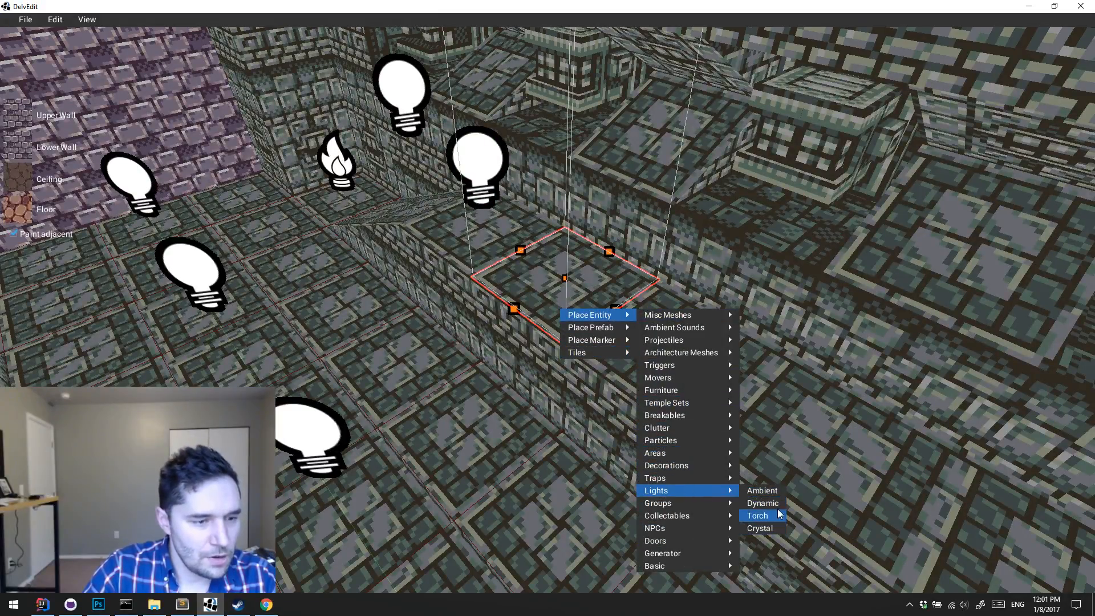
{"action": "left_click", "coordinate": [759, 515]}
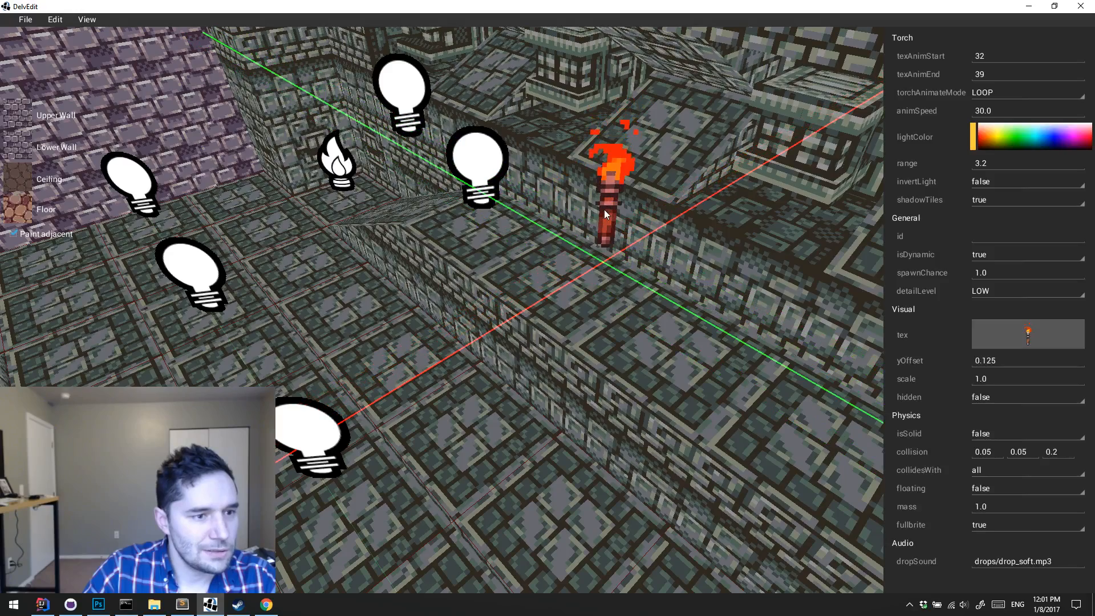
{"action": "left_click", "coordinate": [602, 211]}
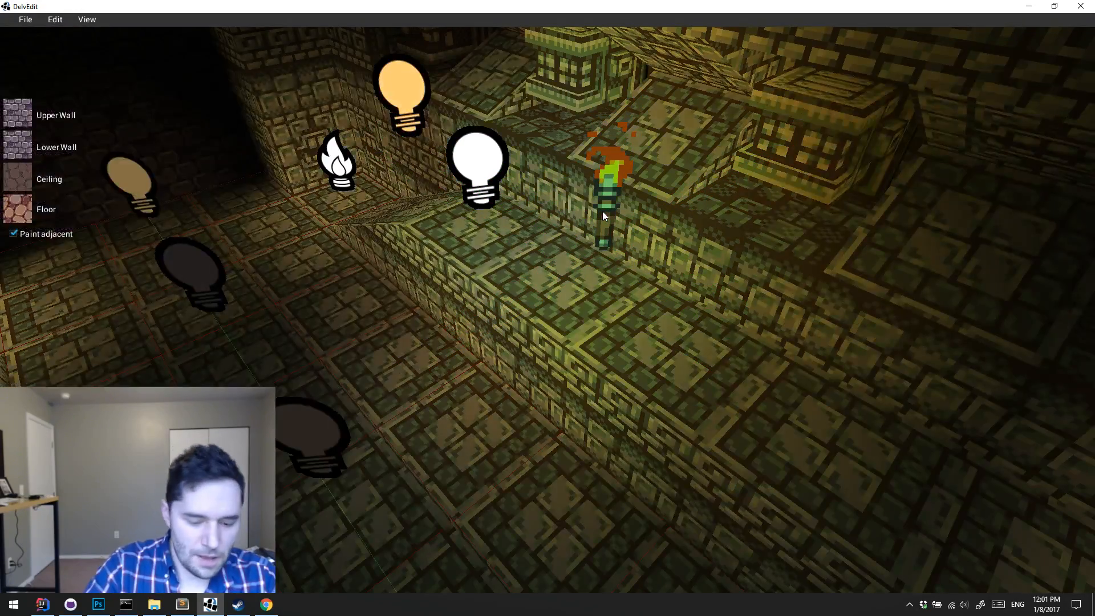
Step: Preview the lighting and playtest the level to check the torch's glow on the ledge walls
{"action": "key", "text": "l"}
{"action": "key", "text": "p"}
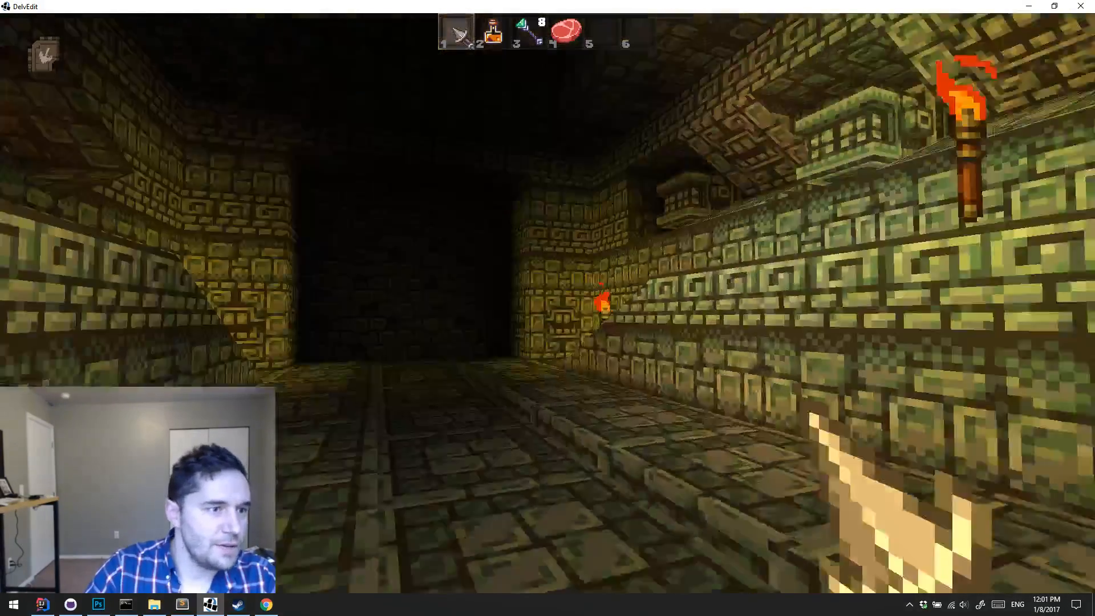
{"action": "key", "text": "w"}
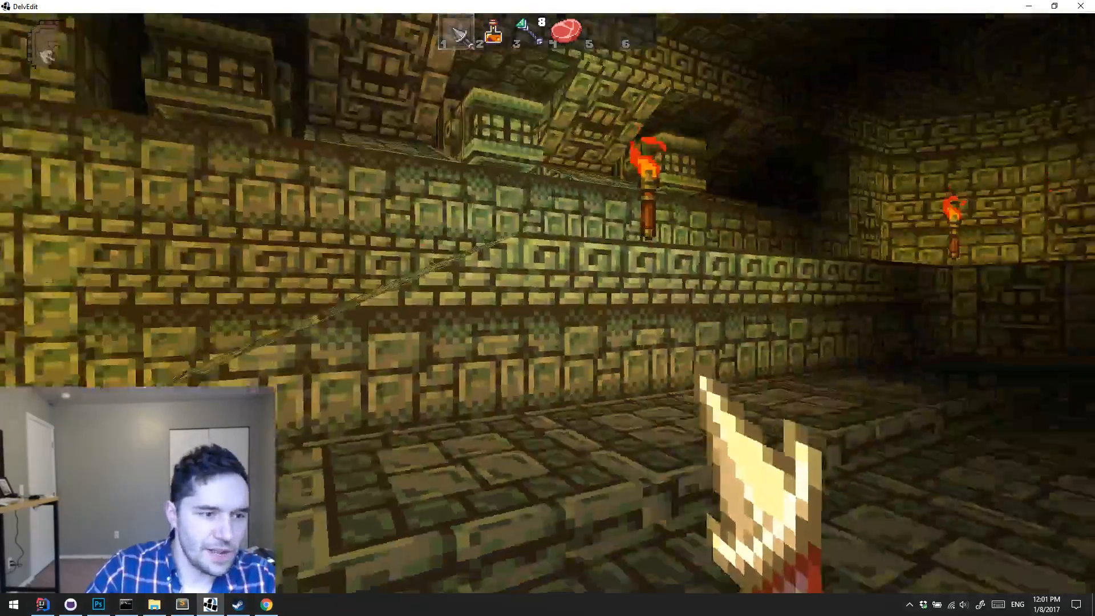
{"action": "key", "text": "Escape"}
{"action": "key", "text": "a"}
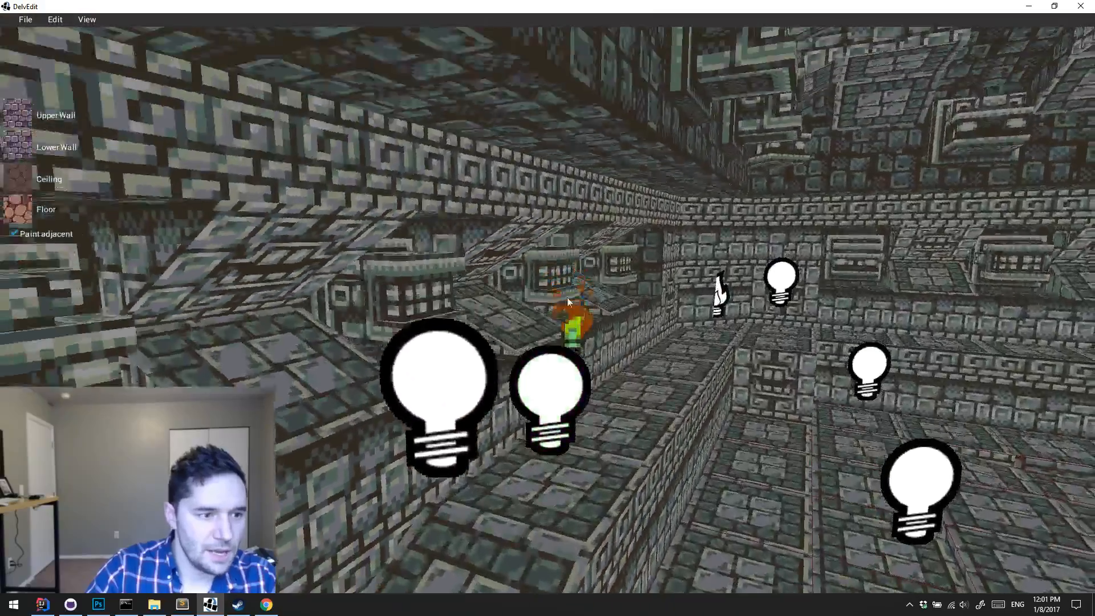
Step: Delete the torch from the raised ledge and clear the selection
{"action": "key", "text": "w"}
{"action": "left_click", "coordinate": [432, 442]}
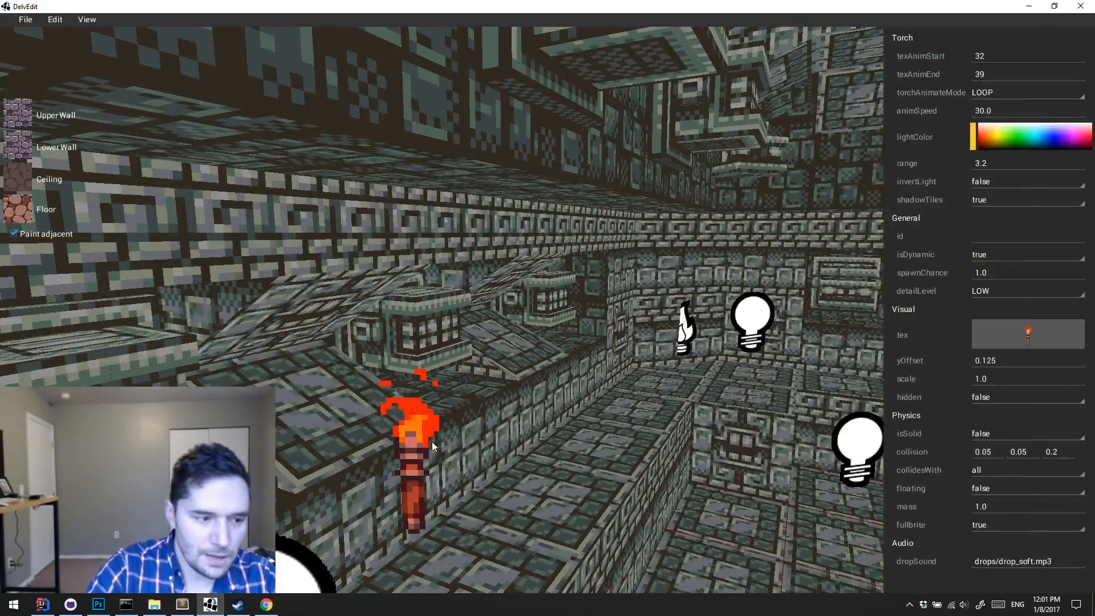
{"action": "key", "text": "Delete"}
{"action": "key", "text": "s"}
{"action": "key", "text": "a"}
{"action": "left_click", "coordinate": [640, 509]}
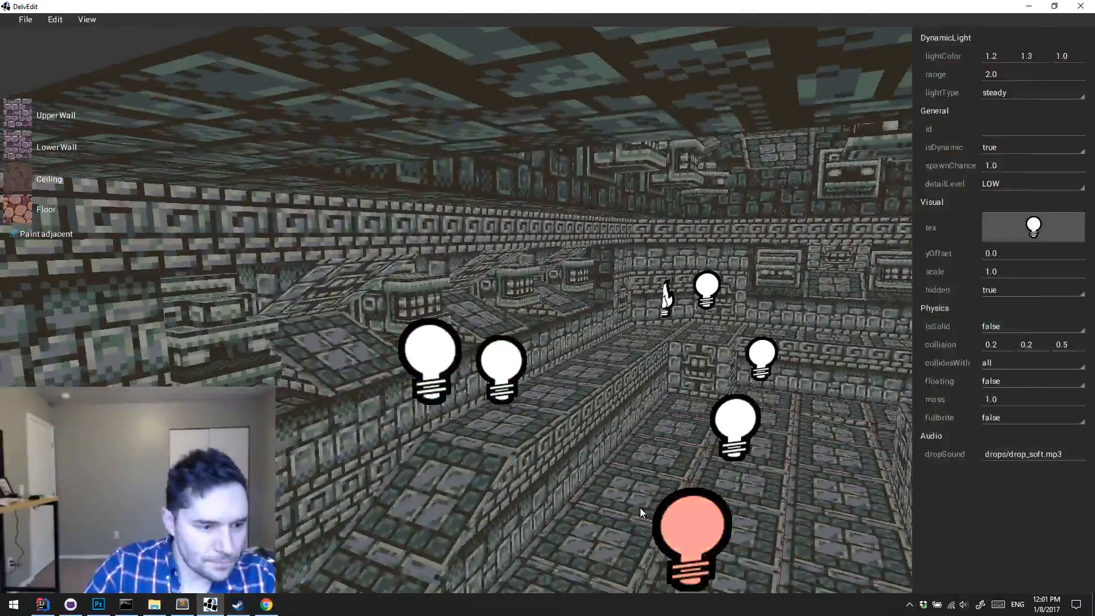
{"action": "key", "text": "Escape"}
Step: Examine the level's overall layout and light placement from above
{"action": "key", "text": "Right"}
{"action": "key", "text": "Down"}
{"action": "key", "text": "s"}
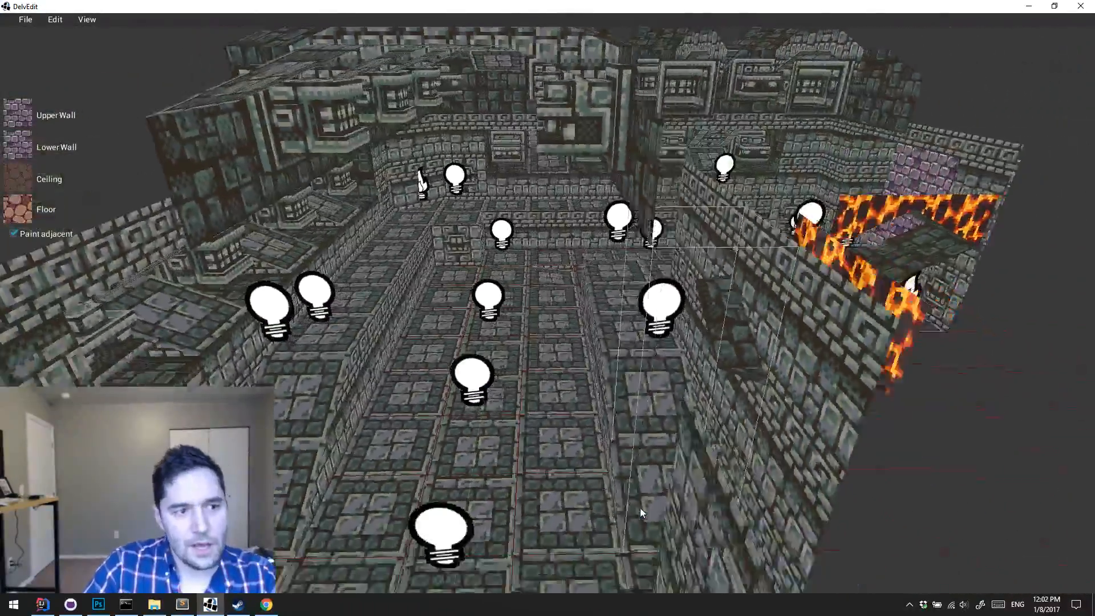
{"action": "key", "text": "s"}
{"action": "key", "text": "Right"}
{"action": "key", "text": "Down"}
{"action": "key", "text": "a"}
{"action": "key", "text": "w"}
{"action": "key", "text": "s"}
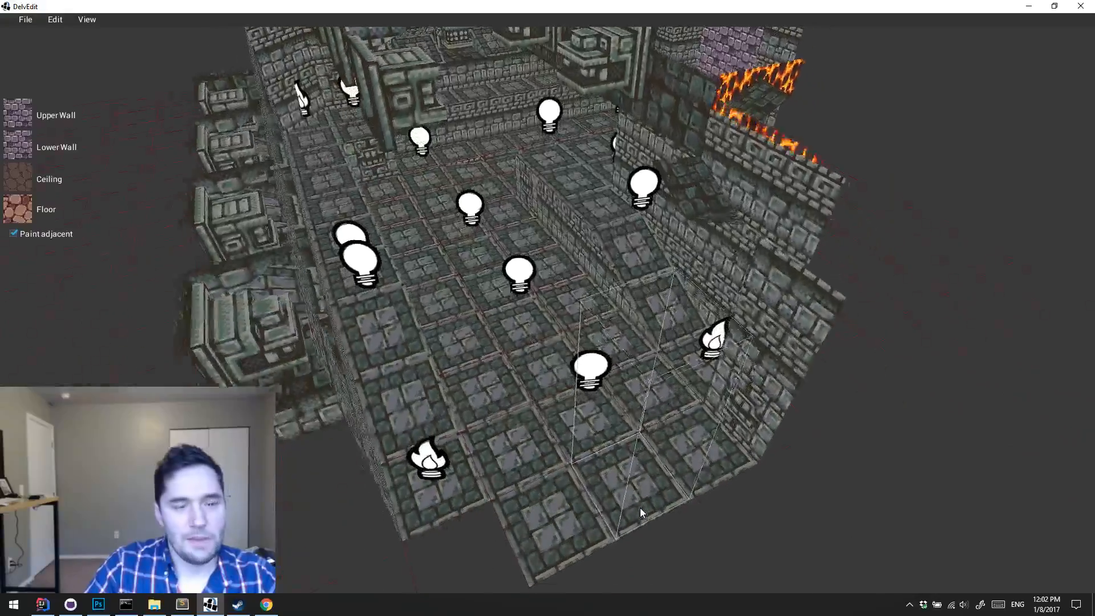
{"action": "key", "text": "a"}
{"action": "key", "text": "w"}
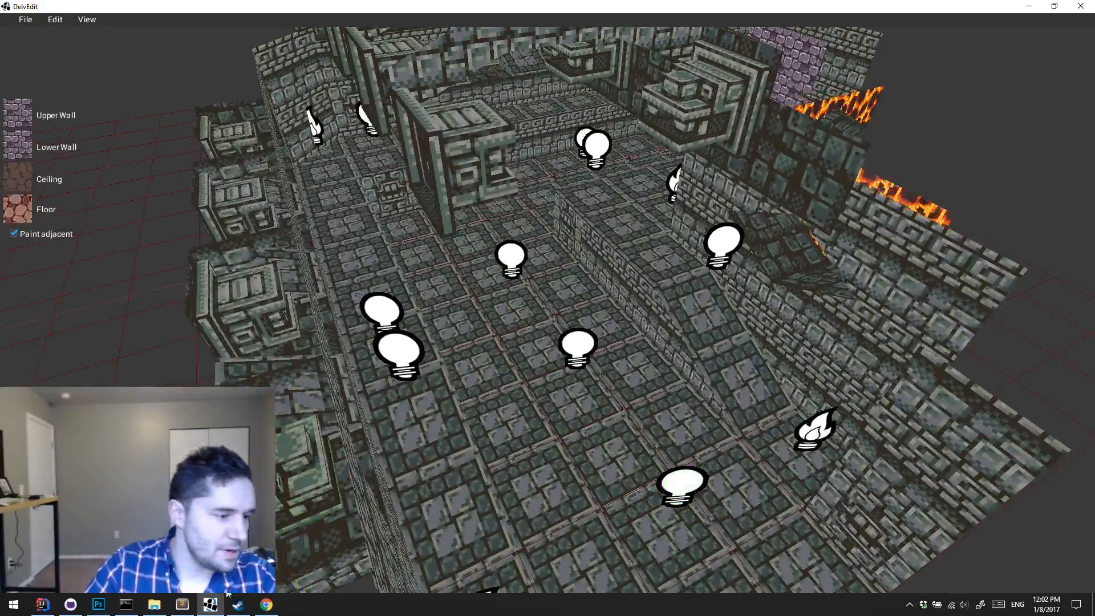
Step: Switch to IntelliJ IDEA and browse the data and levels folders in the Dungeoneer assets
{"action": "left_click", "coordinate": [42, 605]}
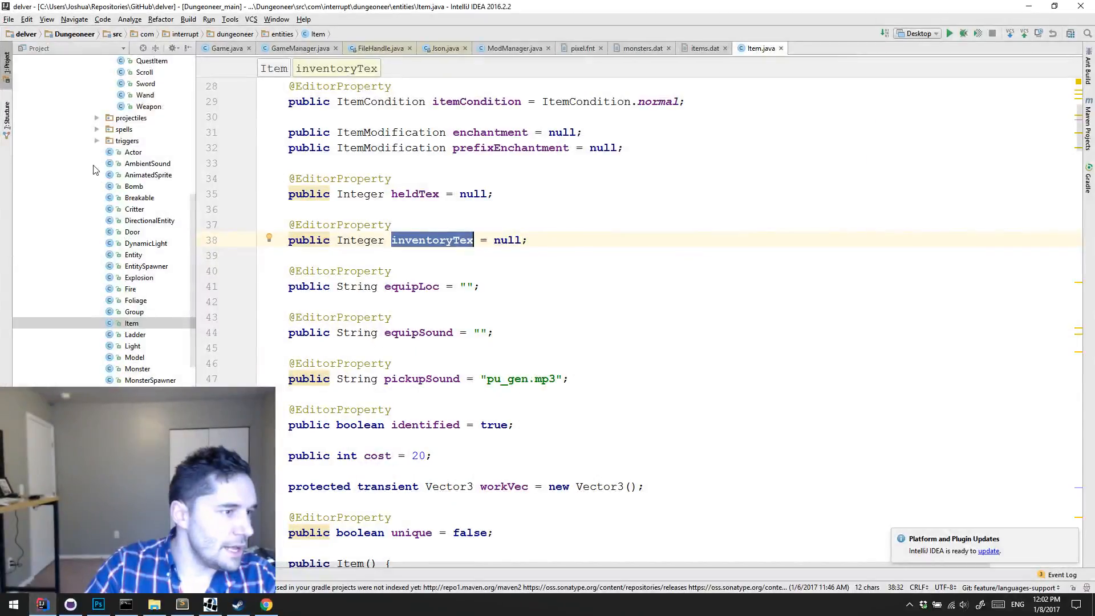
{"action": "scroll", "coordinate": [95, 170], "scroll_direction": "up", "scroll_amount": 10}
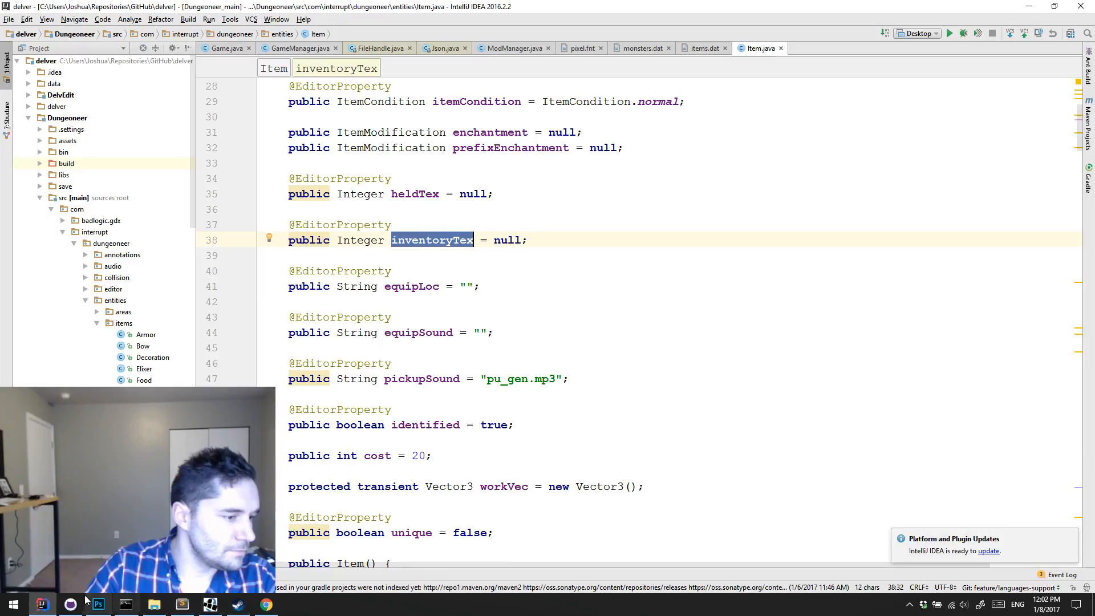
{"action": "left_click", "coordinate": [38, 141]}
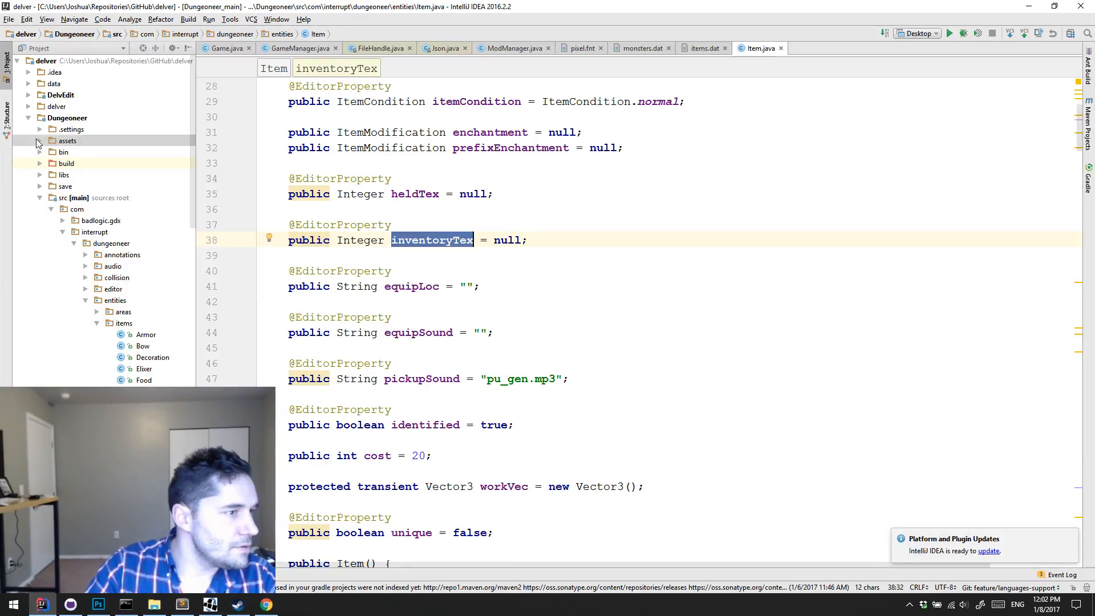
{"action": "left_click", "coordinate": [40, 142]}
{"action": "left_click", "coordinate": [51, 163]}
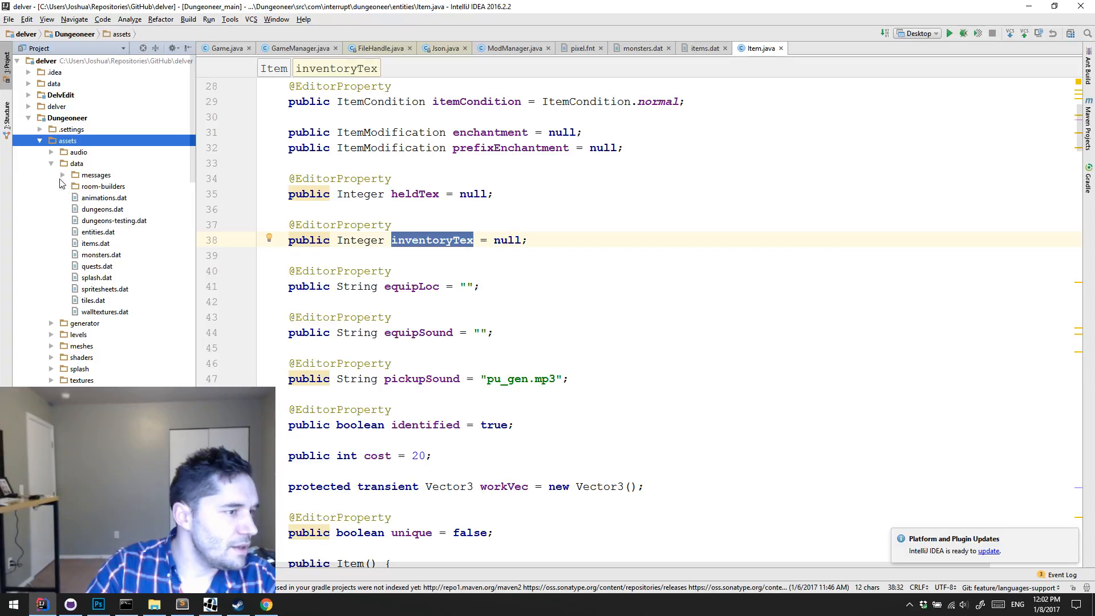
{"action": "left_click", "coordinate": [51, 164]}
{"action": "left_click", "coordinate": [50, 186]}
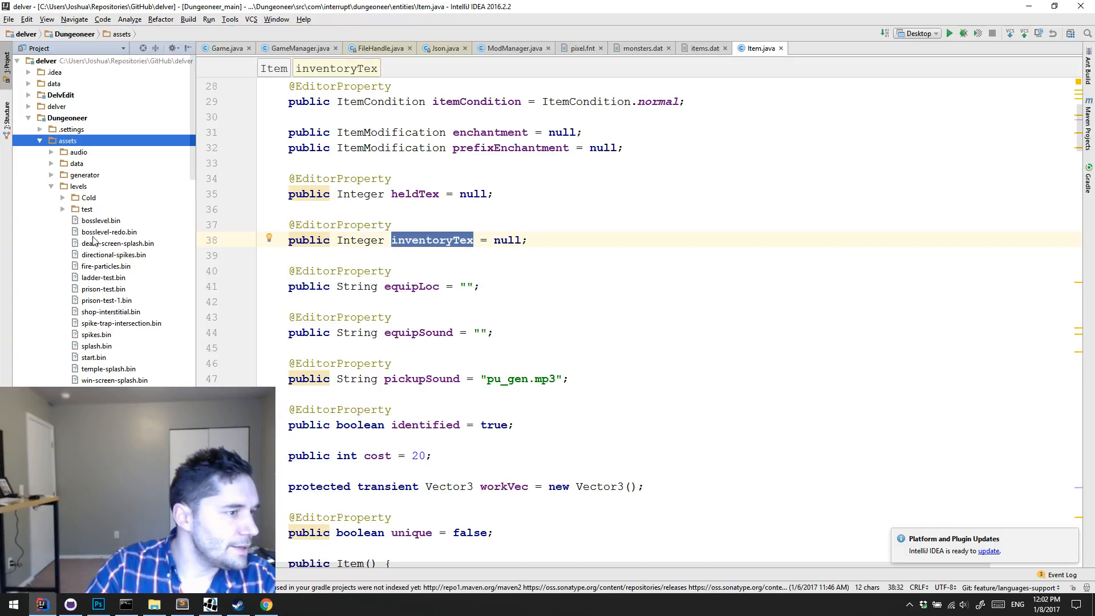
{"action": "left_click", "coordinate": [51, 187]}
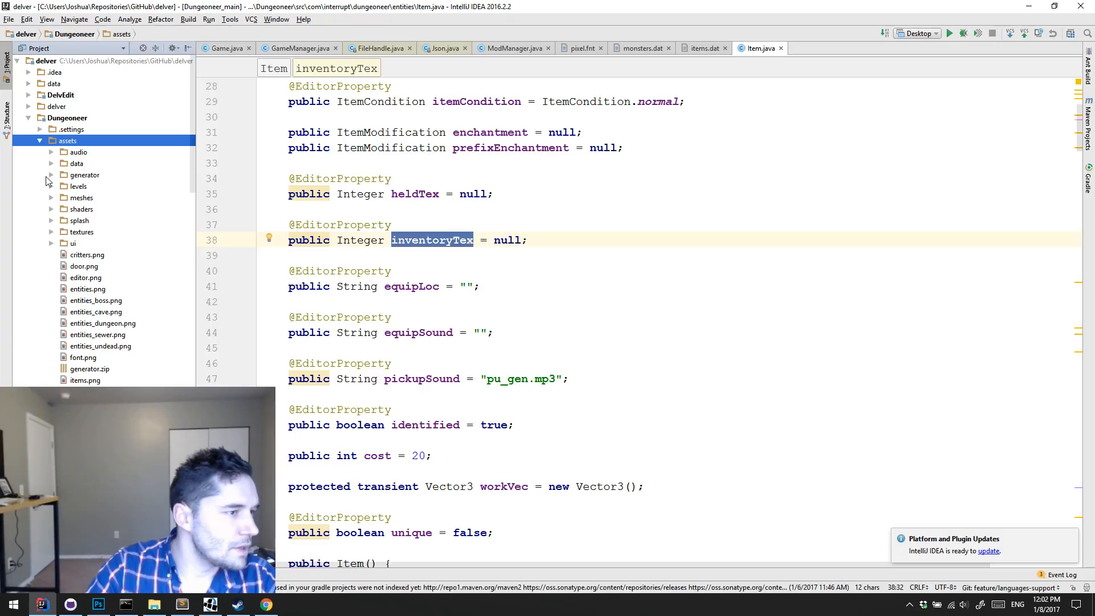
Step: Open info.dat from the Undead generator folder and search it for "fog"
{"action": "left_click", "coordinate": [51, 176]}
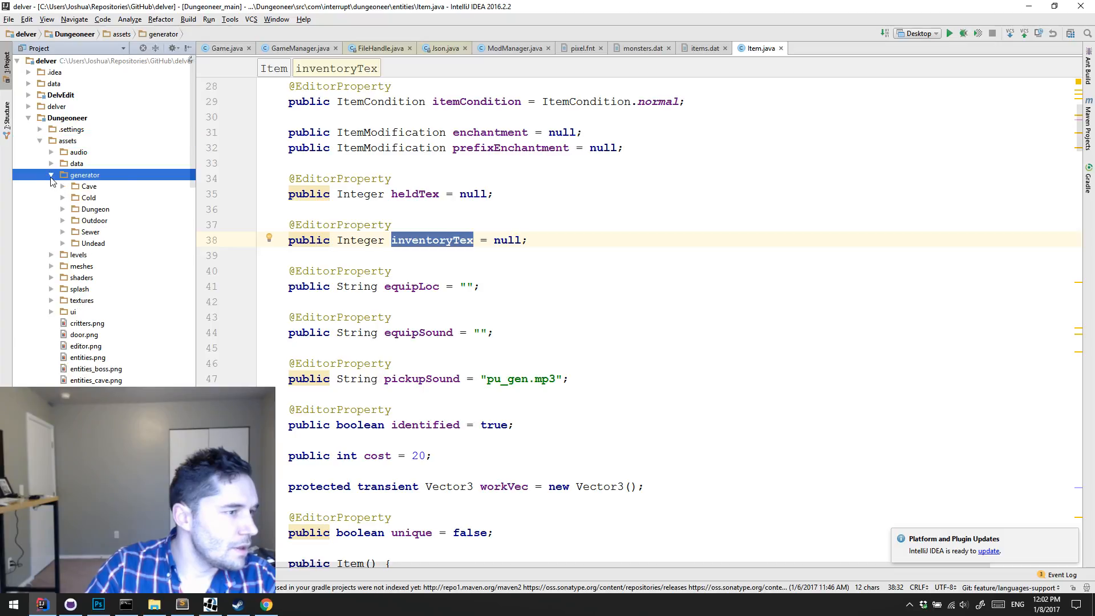
{"action": "left_click", "coordinate": [63, 244]}
{"action": "double_click", "coordinate": [109, 323]}
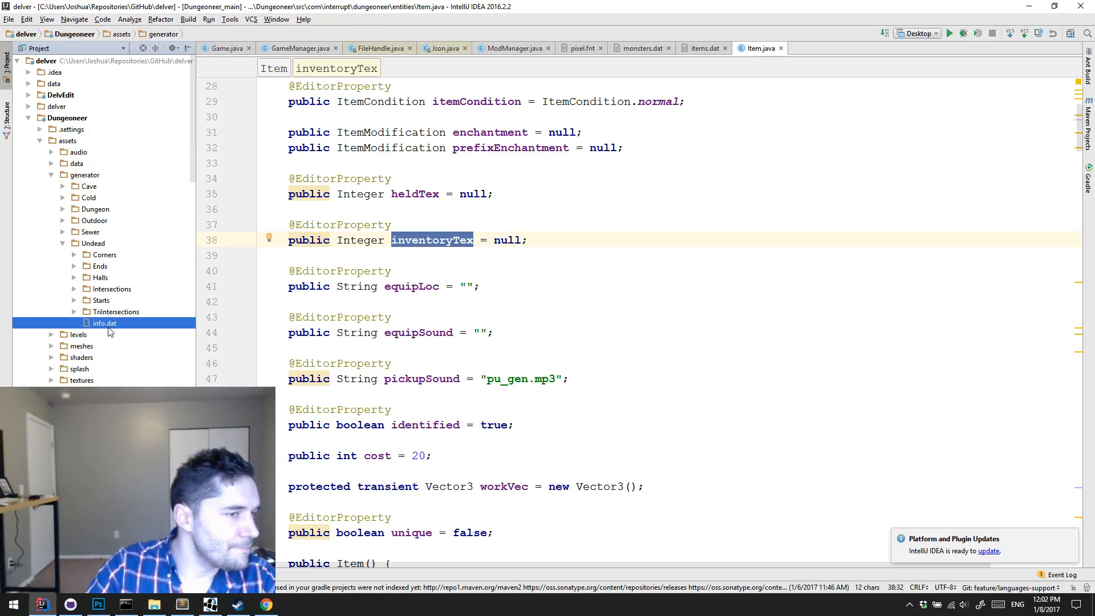
{"action": "left_click", "coordinate": [502, 203]}
{"action": "key", "text": "ctrl+f"}
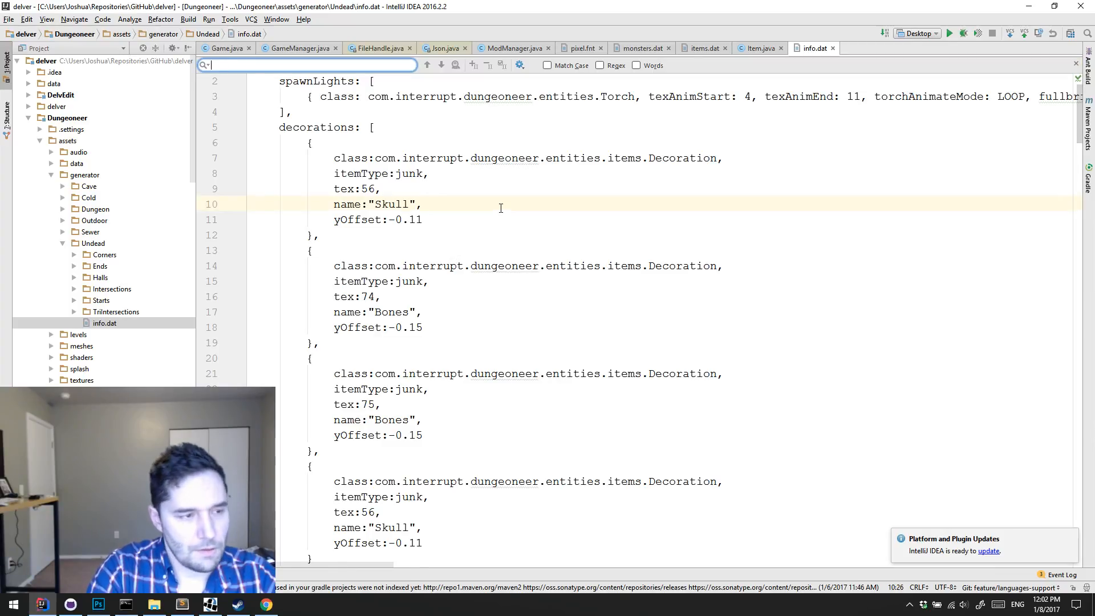
{"action": "type", "text": "fog"}
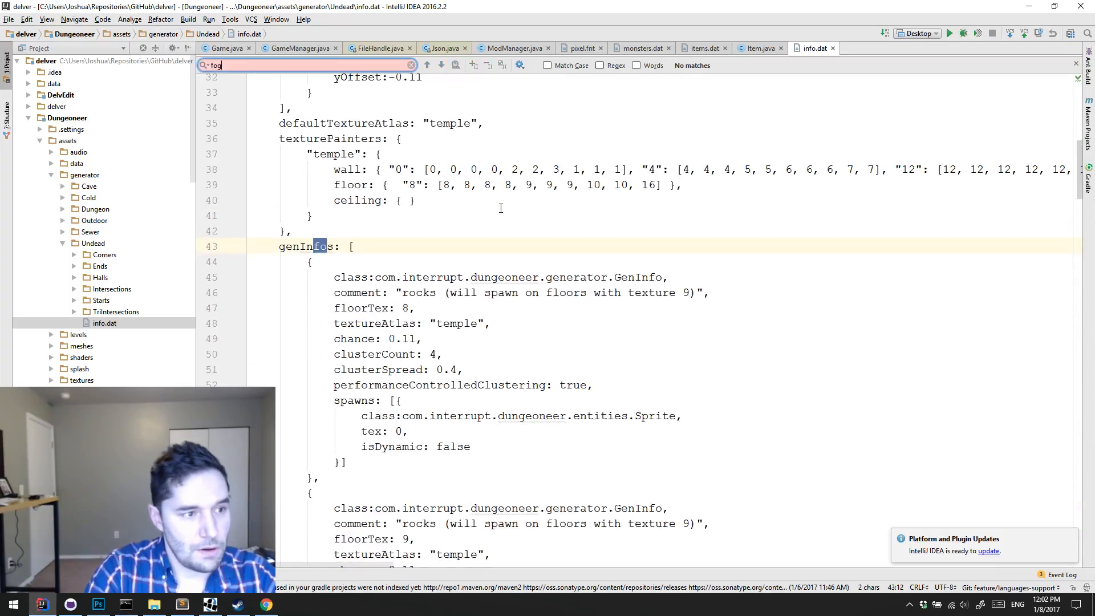
Step: Open dungeons.dat from the assets data folder, search it for "fog", review the level fog settings and return to DelvEdit
{"action": "left_click", "coordinate": [52, 177]}
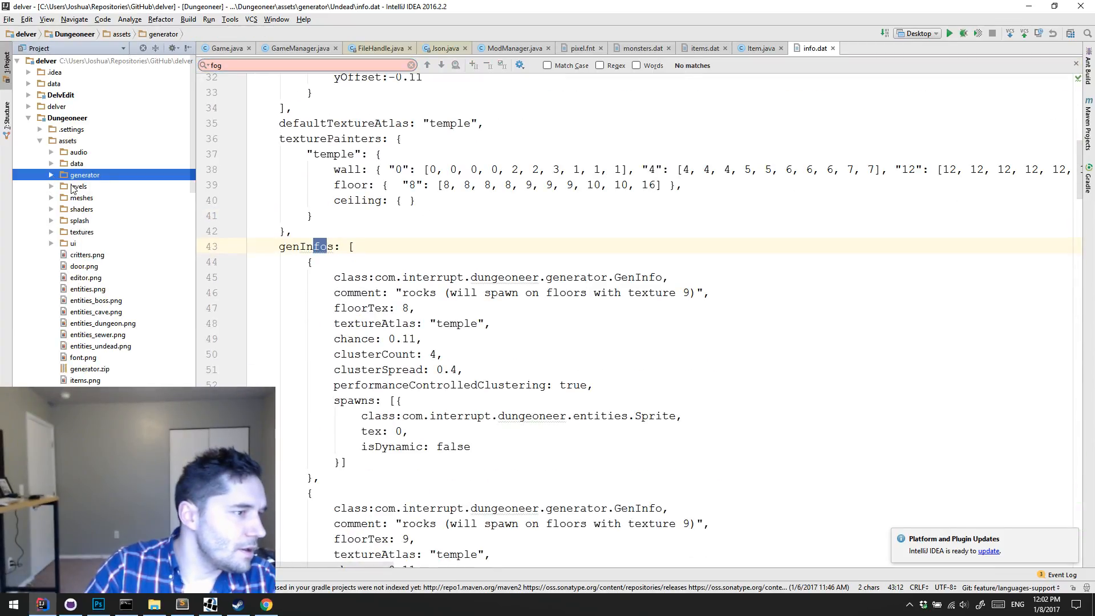
{"action": "left_click", "coordinate": [51, 164]}
{"action": "double_click", "coordinate": [102, 209]}
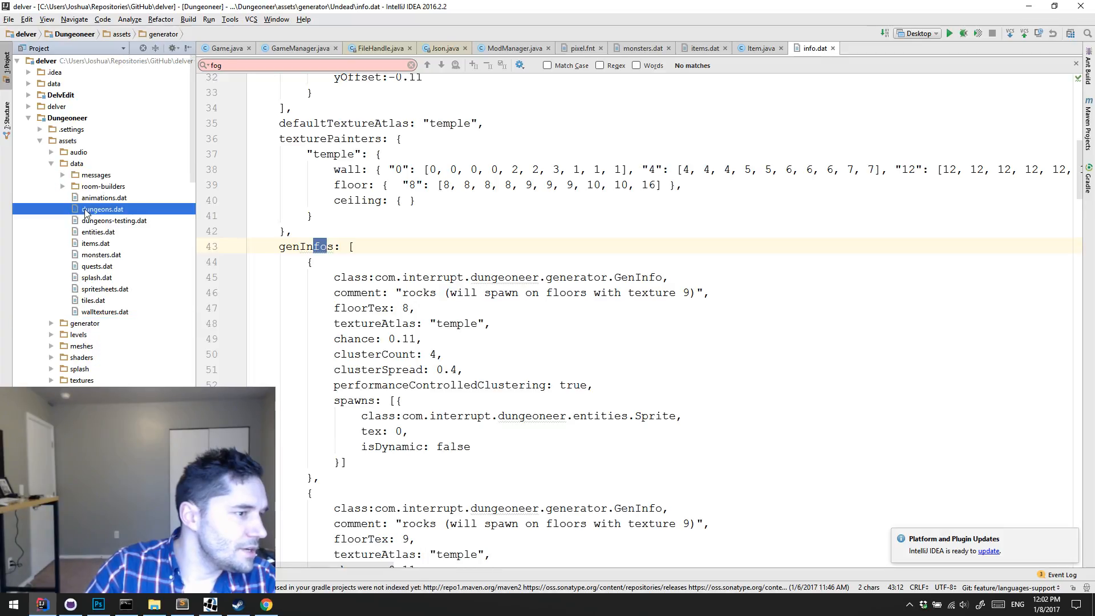
{"action": "key", "text": "ctrl+f"}
{"action": "type", "text": "fog"}
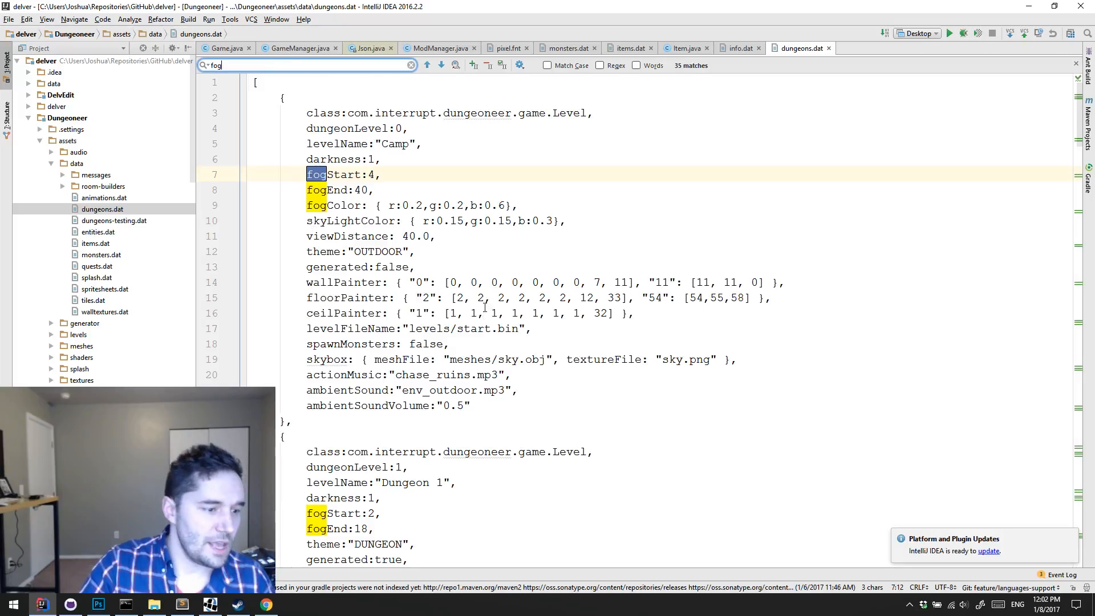
{"action": "scroll", "coordinate": [485, 308], "scroll_direction": "down", "scroll_amount": 12}
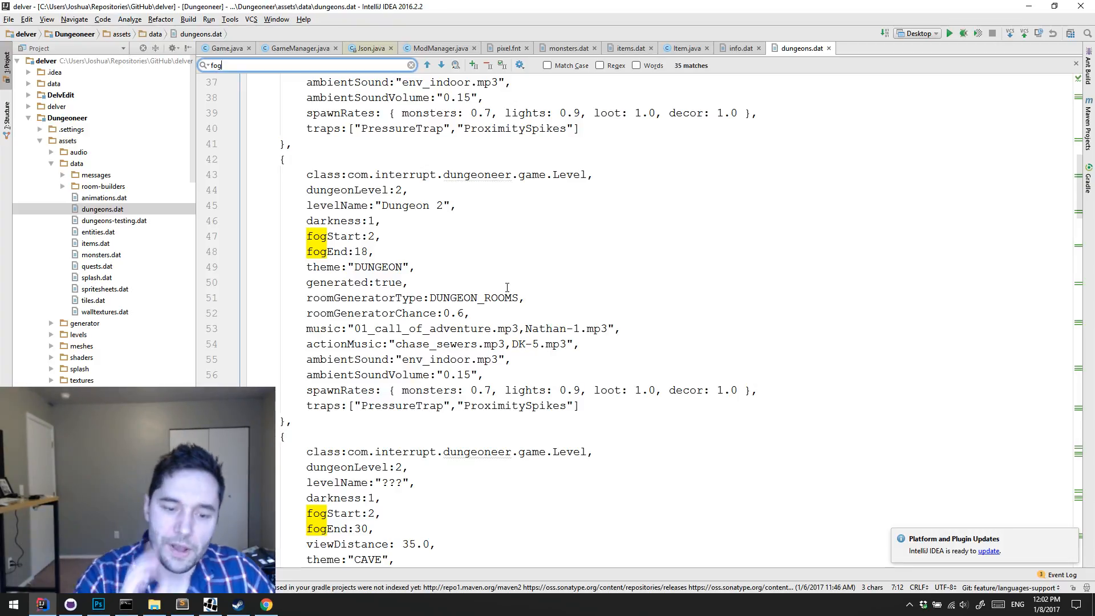
{"action": "left_click", "coordinate": [696, 234]}
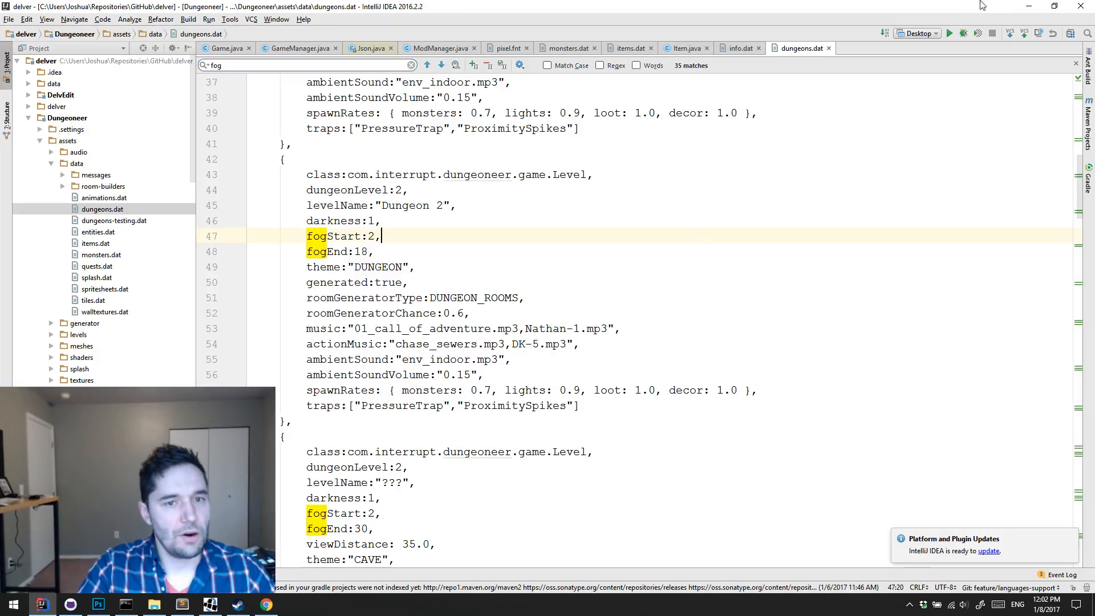
{"action": "left_click", "coordinate": [1029, 6]}
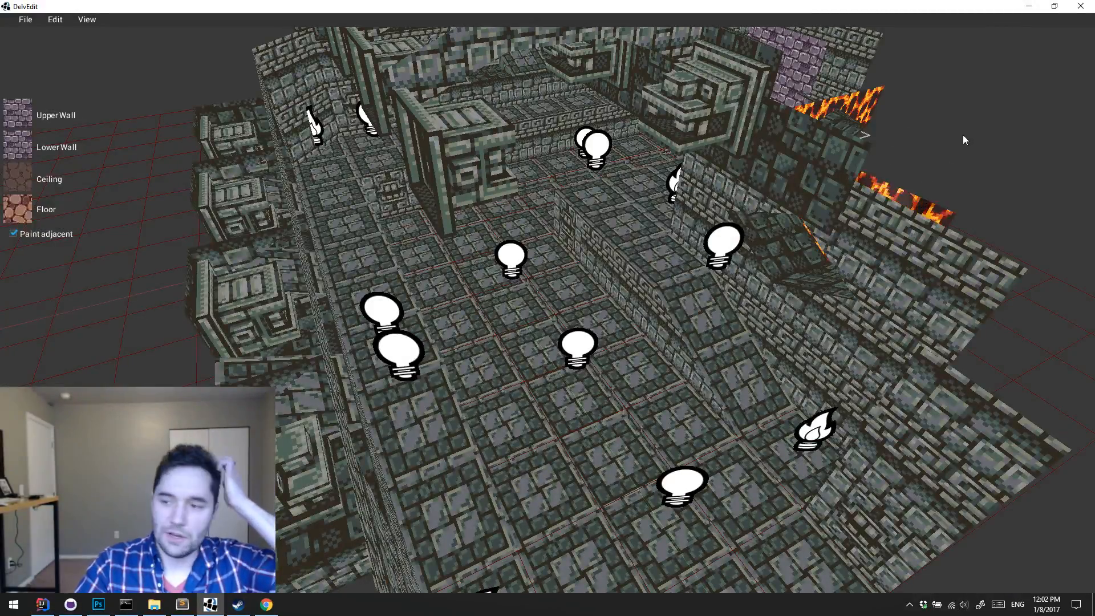